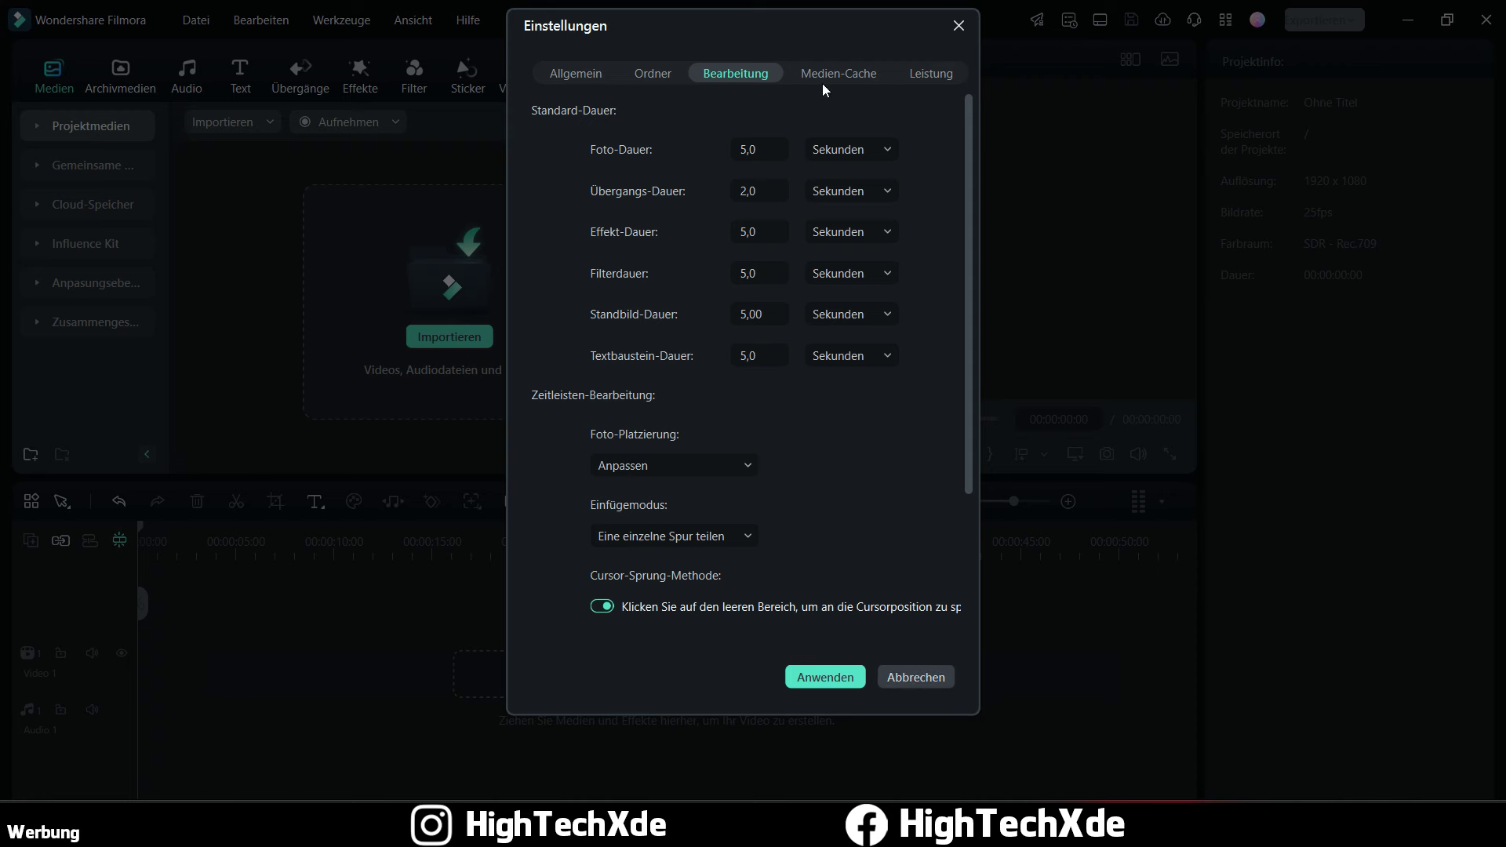
# Step: Review the media cache, folder, performance and general categories of the program settings, and close them without changes
pyautogui.click(826, 78)
pyautogui.click(659, 72)
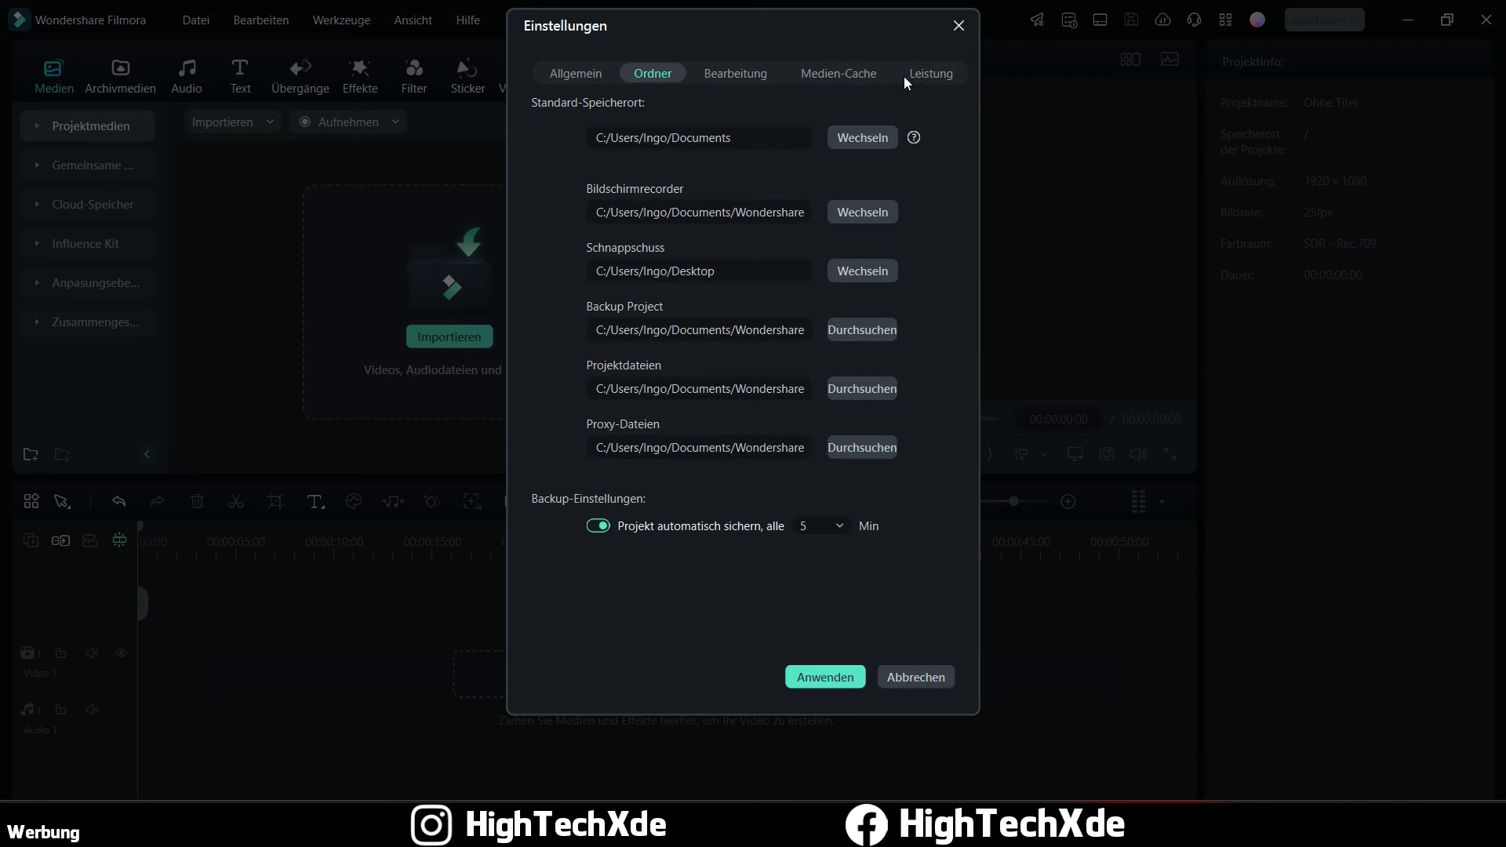
pyautogui.click(933, 75)
pyautogui.click(579, 71)
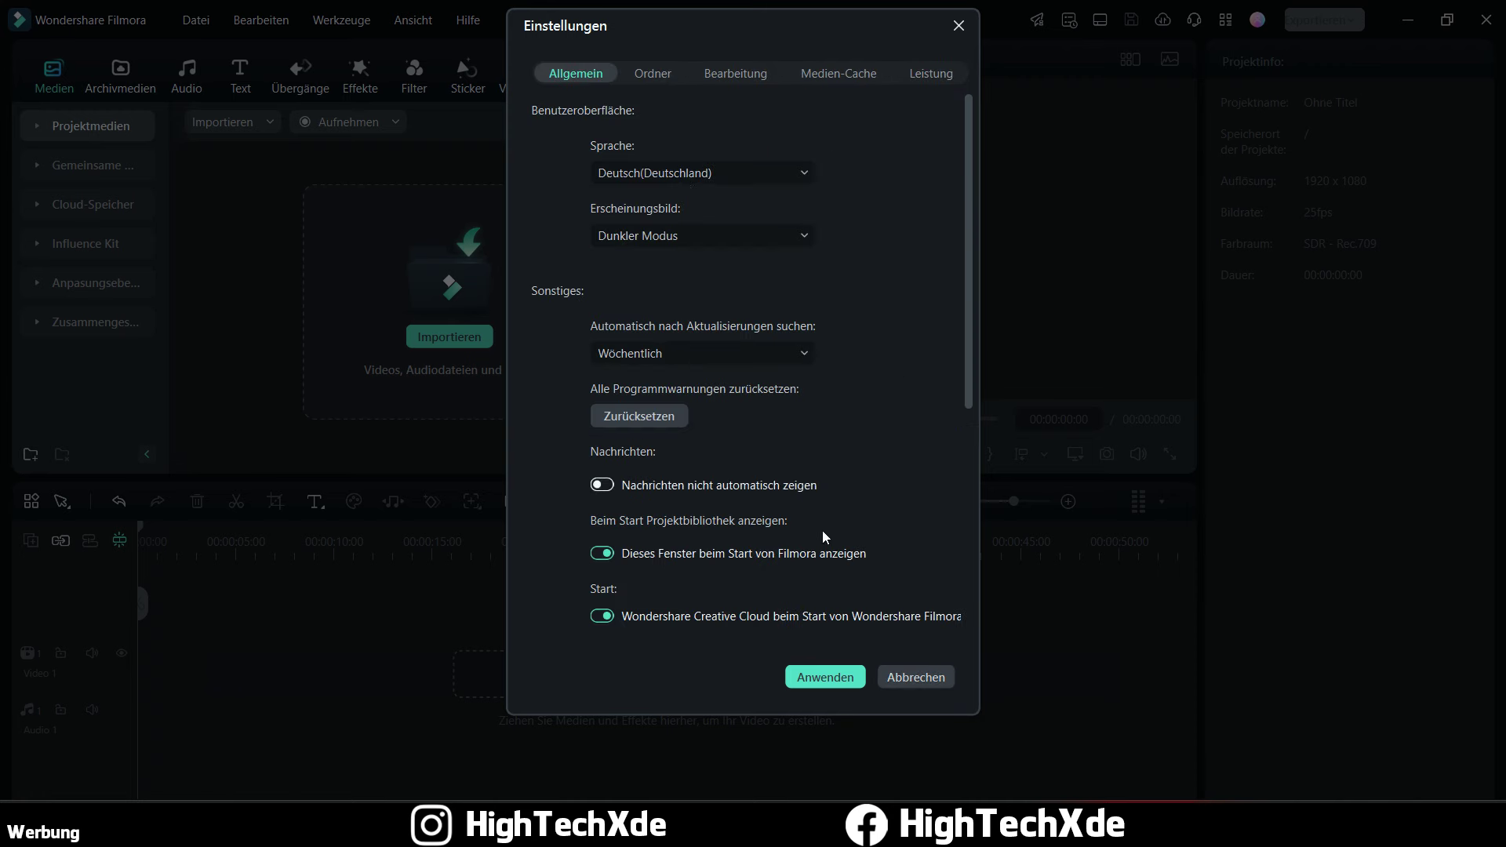
pyautogui.click(907, 683)
# Step: Open the keyboard shortcut settings and review the file, tools, subtitle and view shortcuts, including the one for play/pause
pyautogui.click(195, 19)
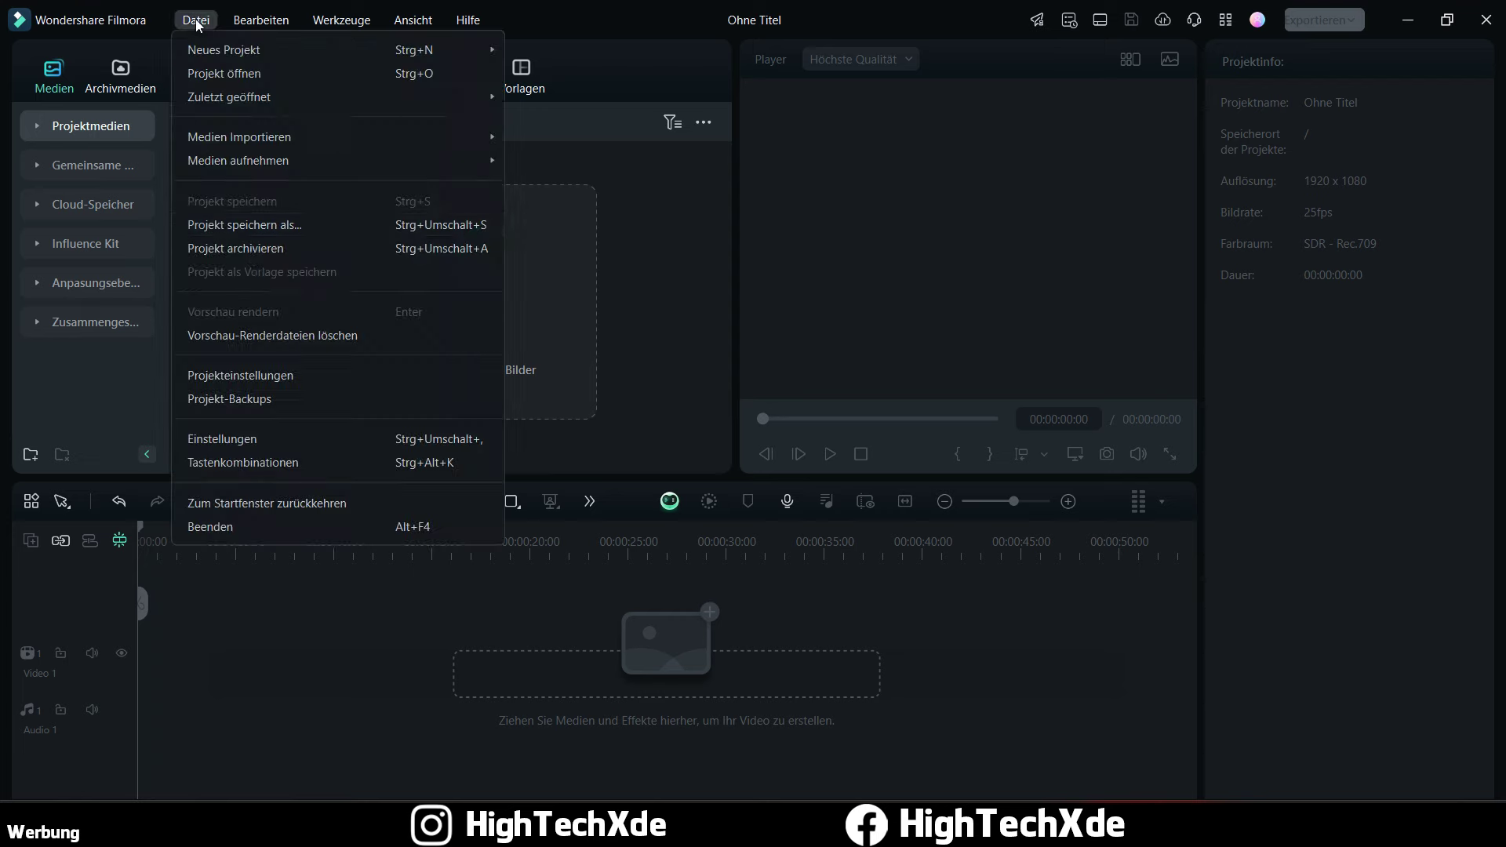
pyautogui.click(339, 461)
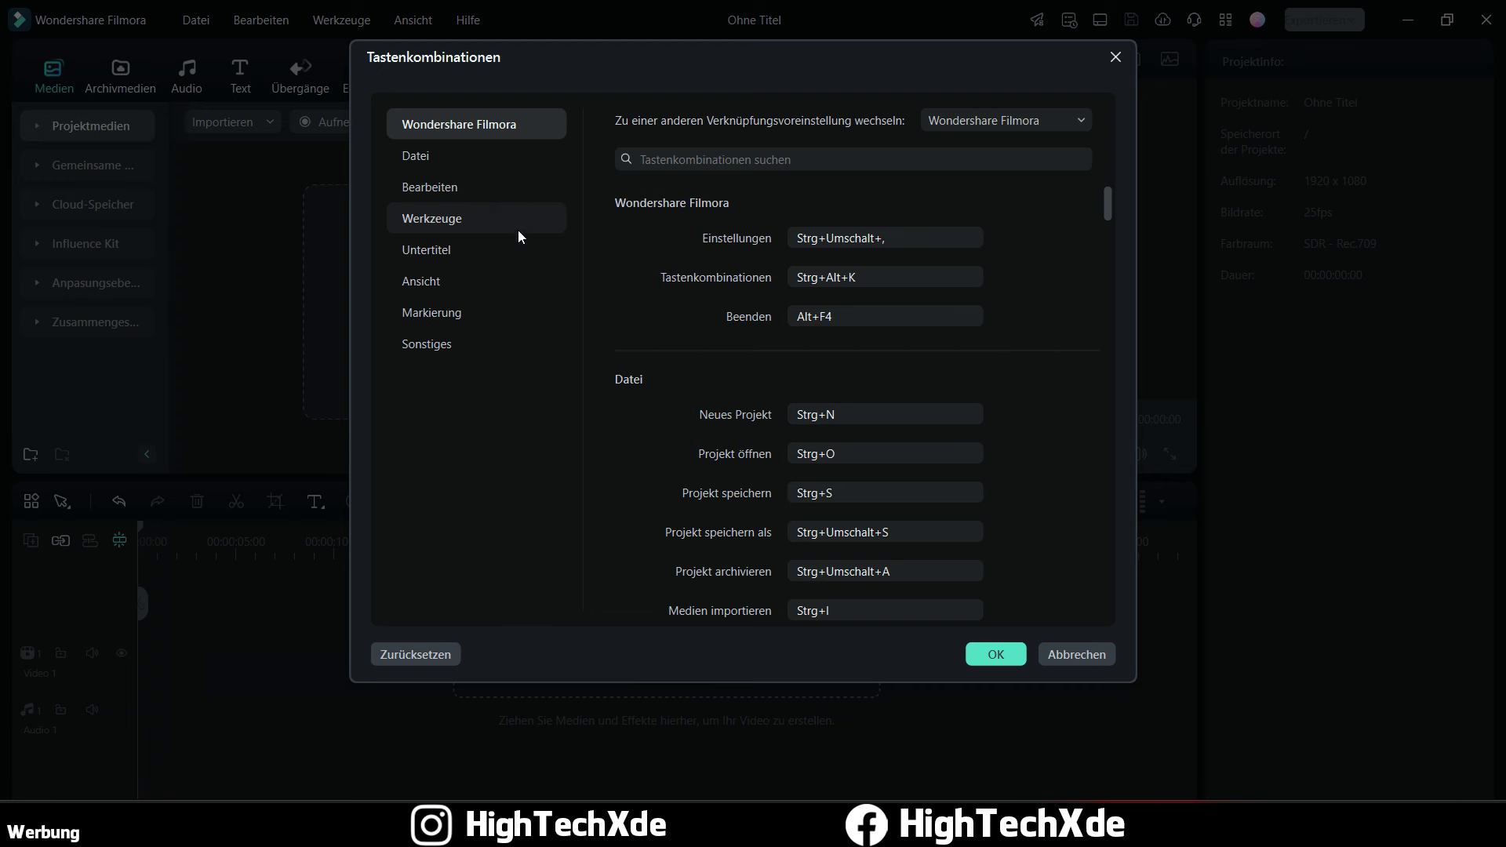
pyautogui.scroll(-2, 1101, 210)
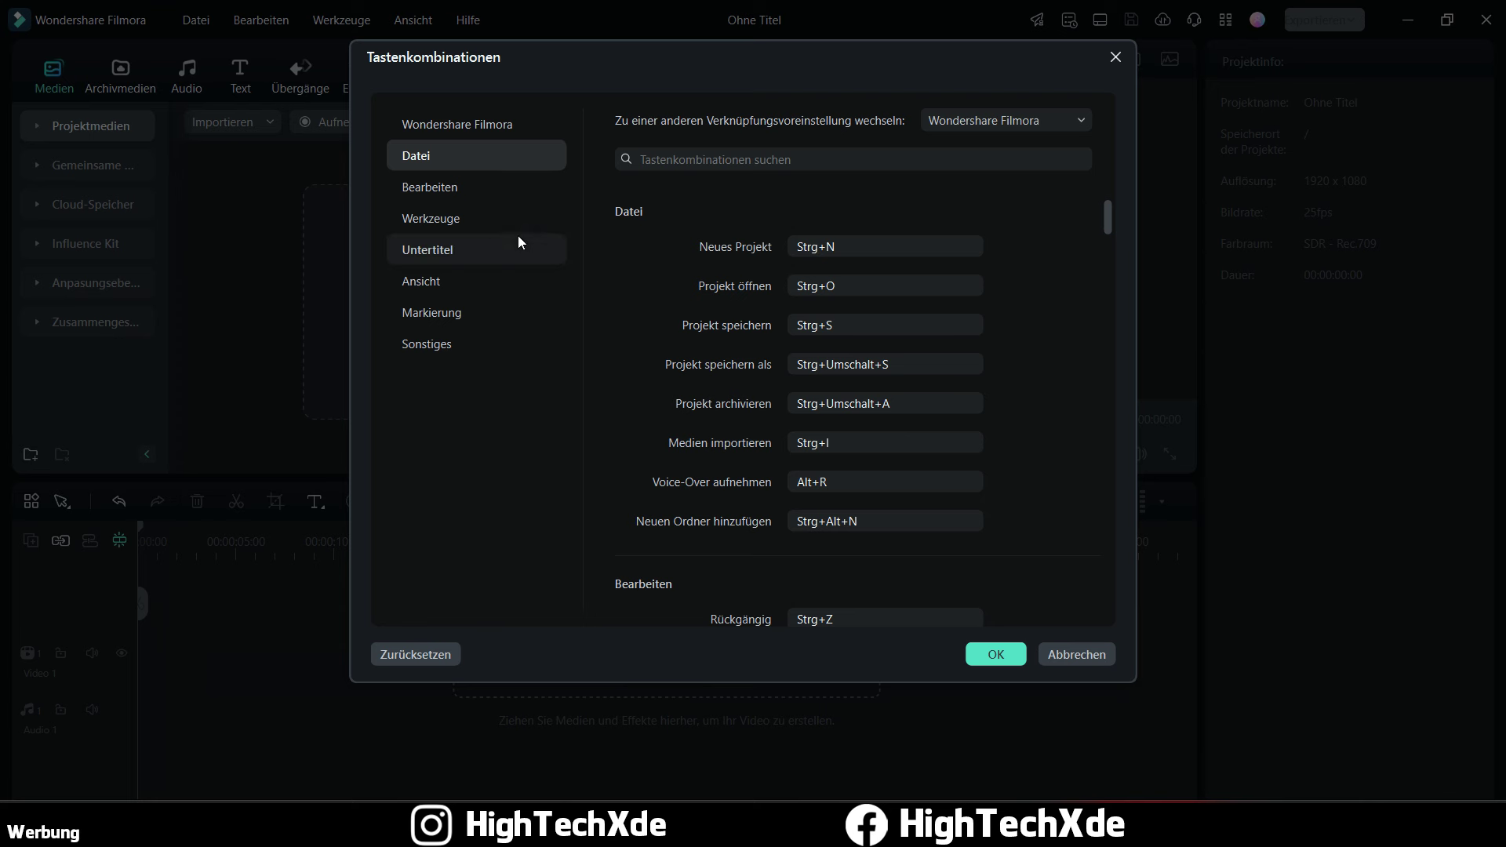
pyautogui.click(480, 223)
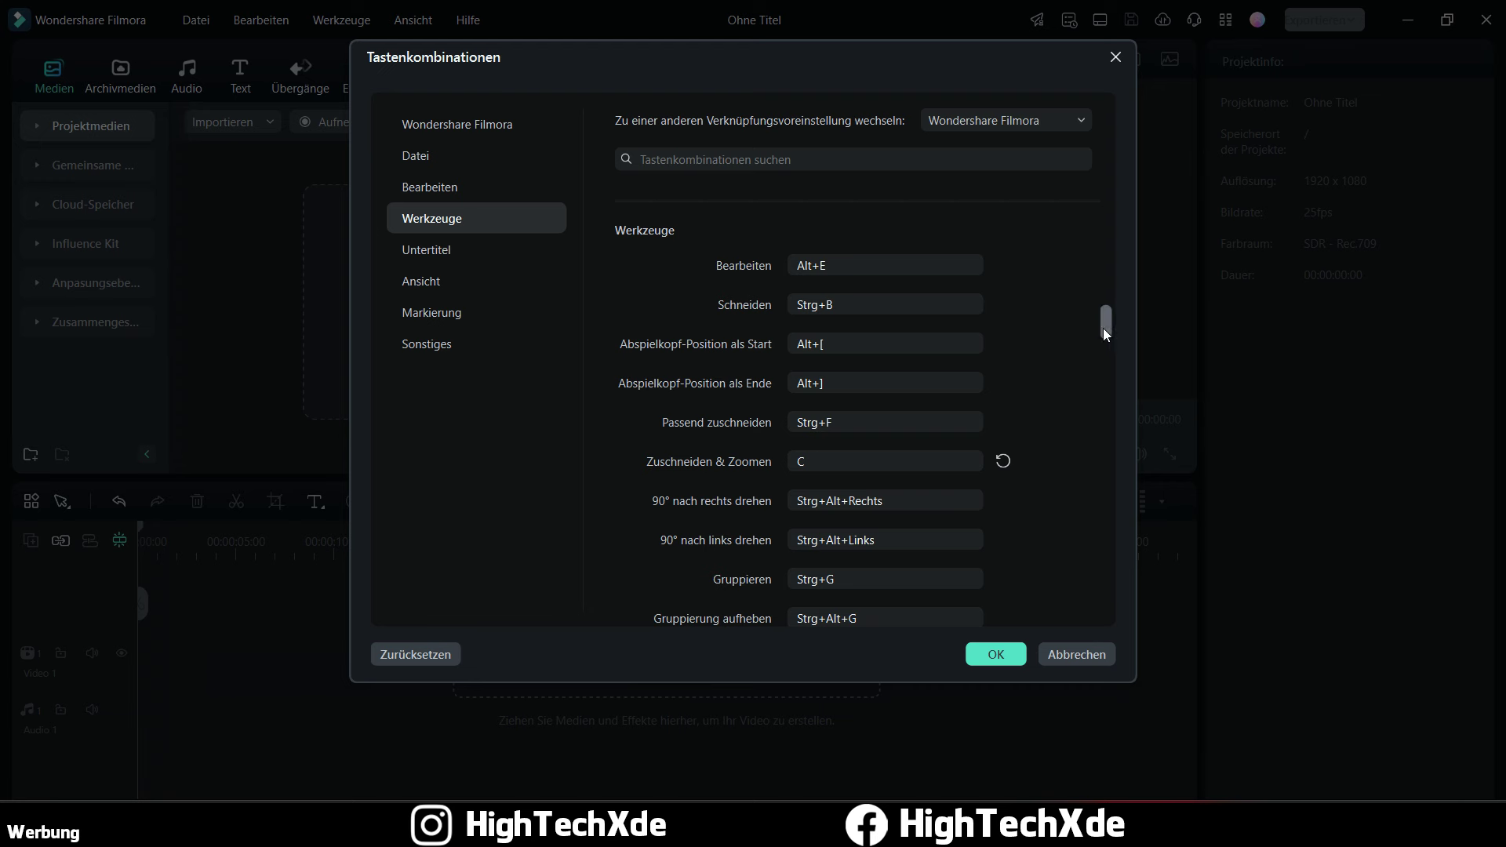
pyautogui.scroll(-3, 1102, 347)
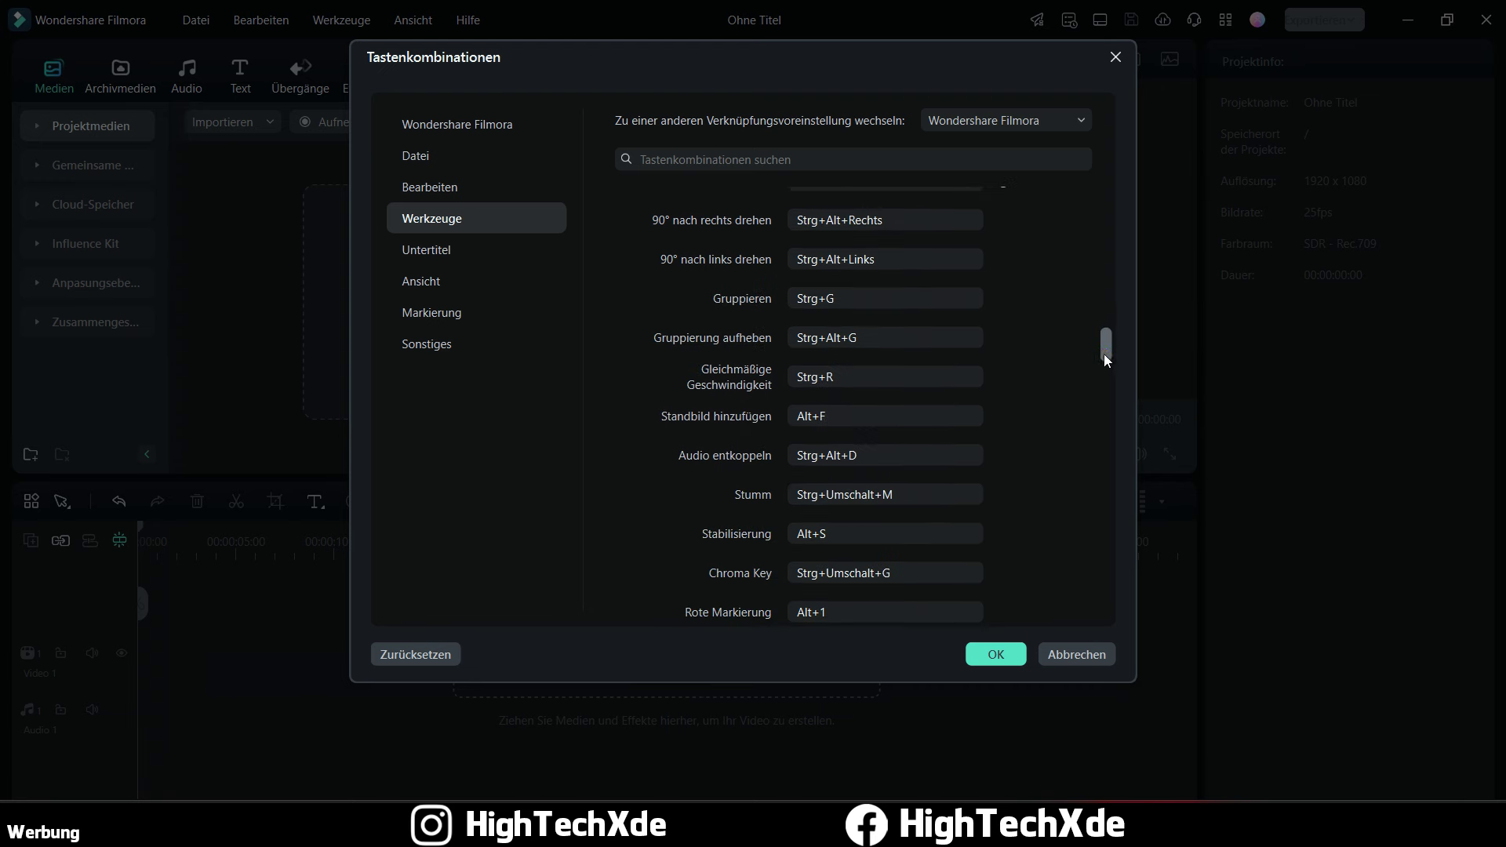
pyautogui.click(433, 256)
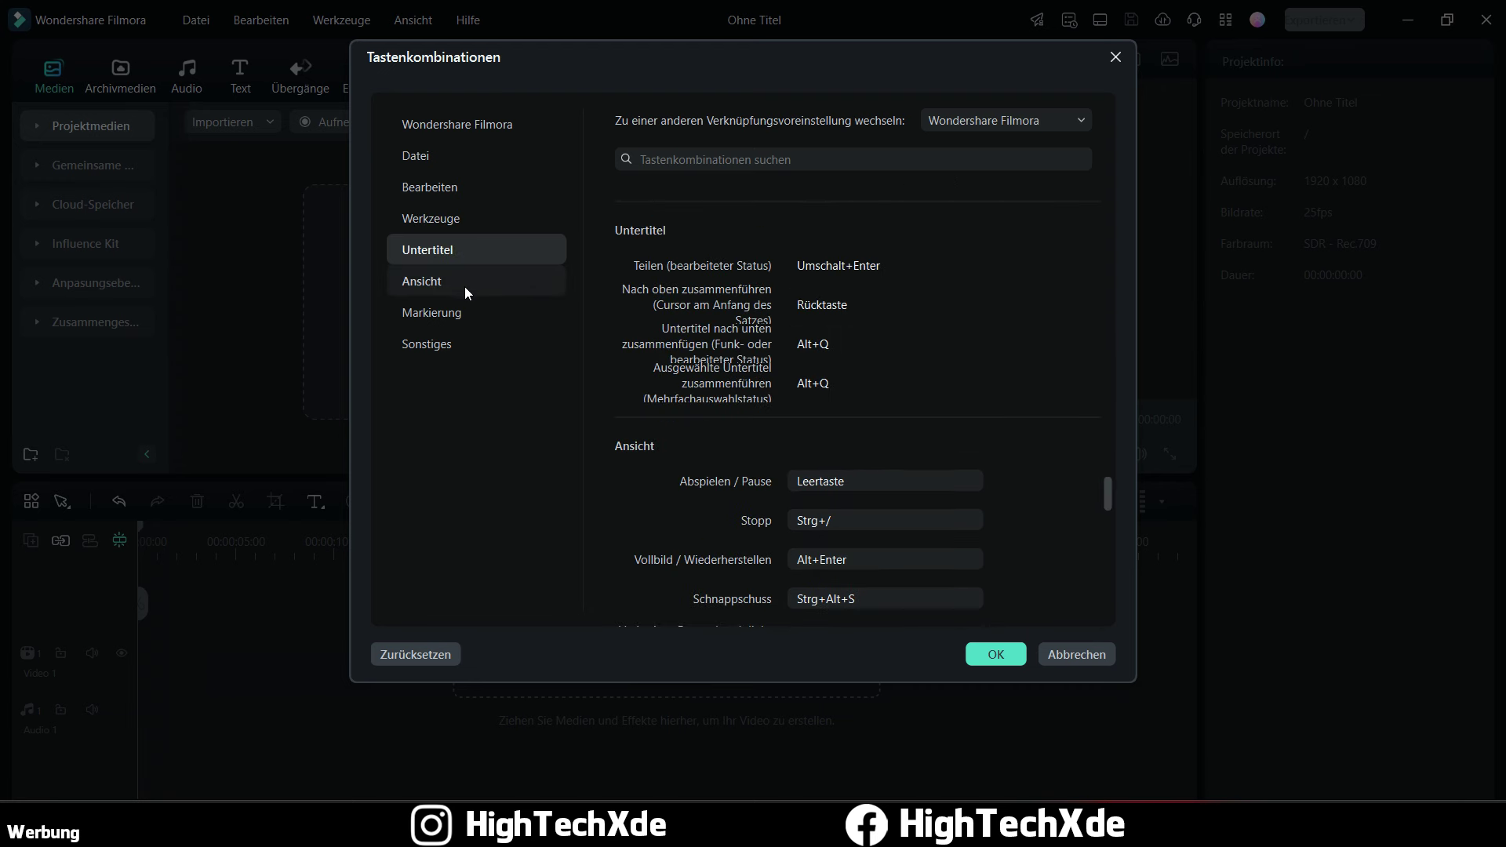
pyautogui.click(468, 284)
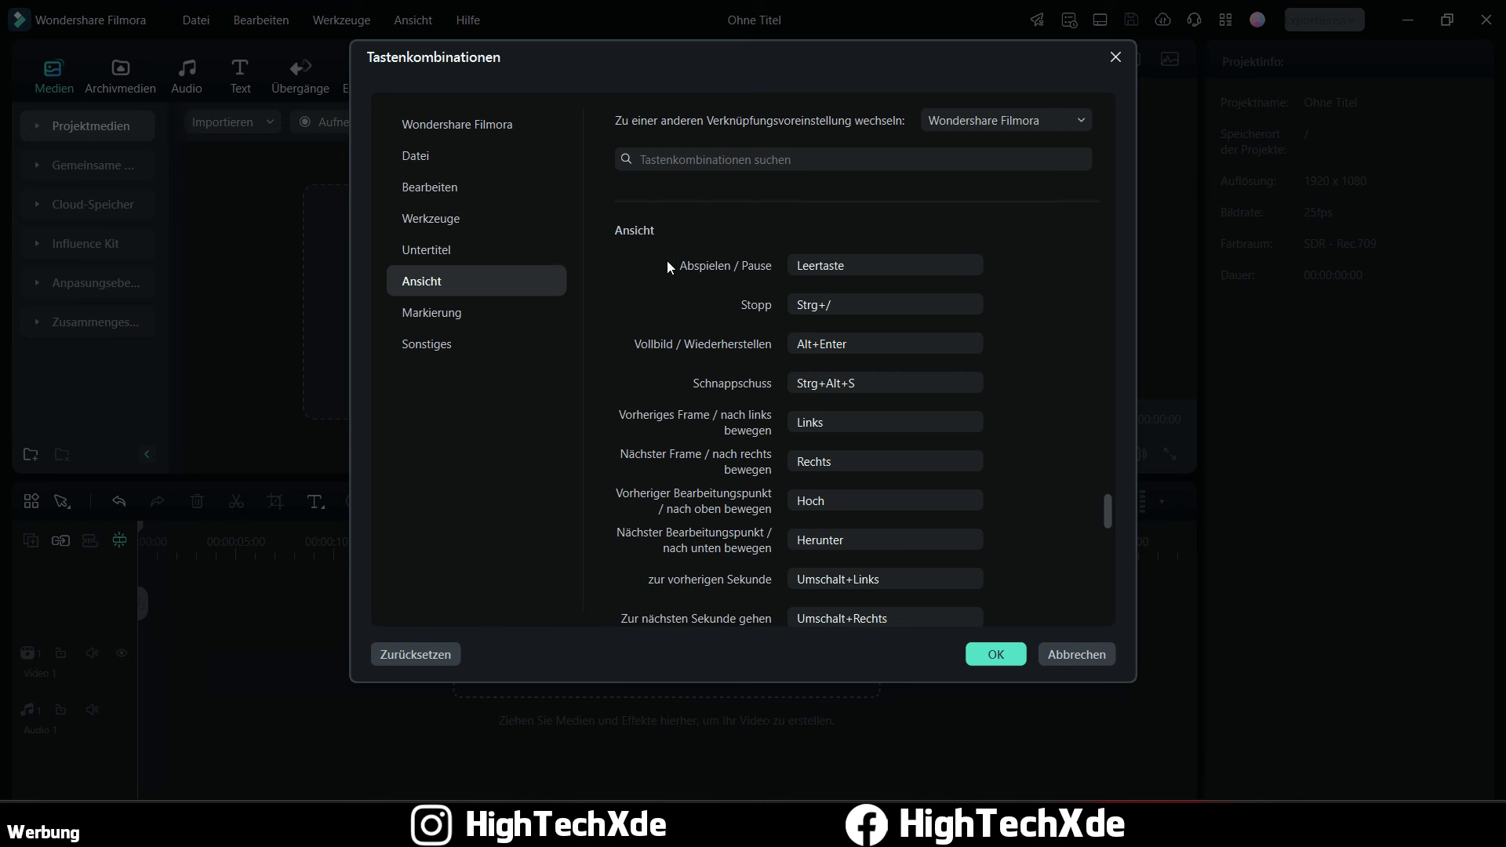
pyautogui.click(845, 265)
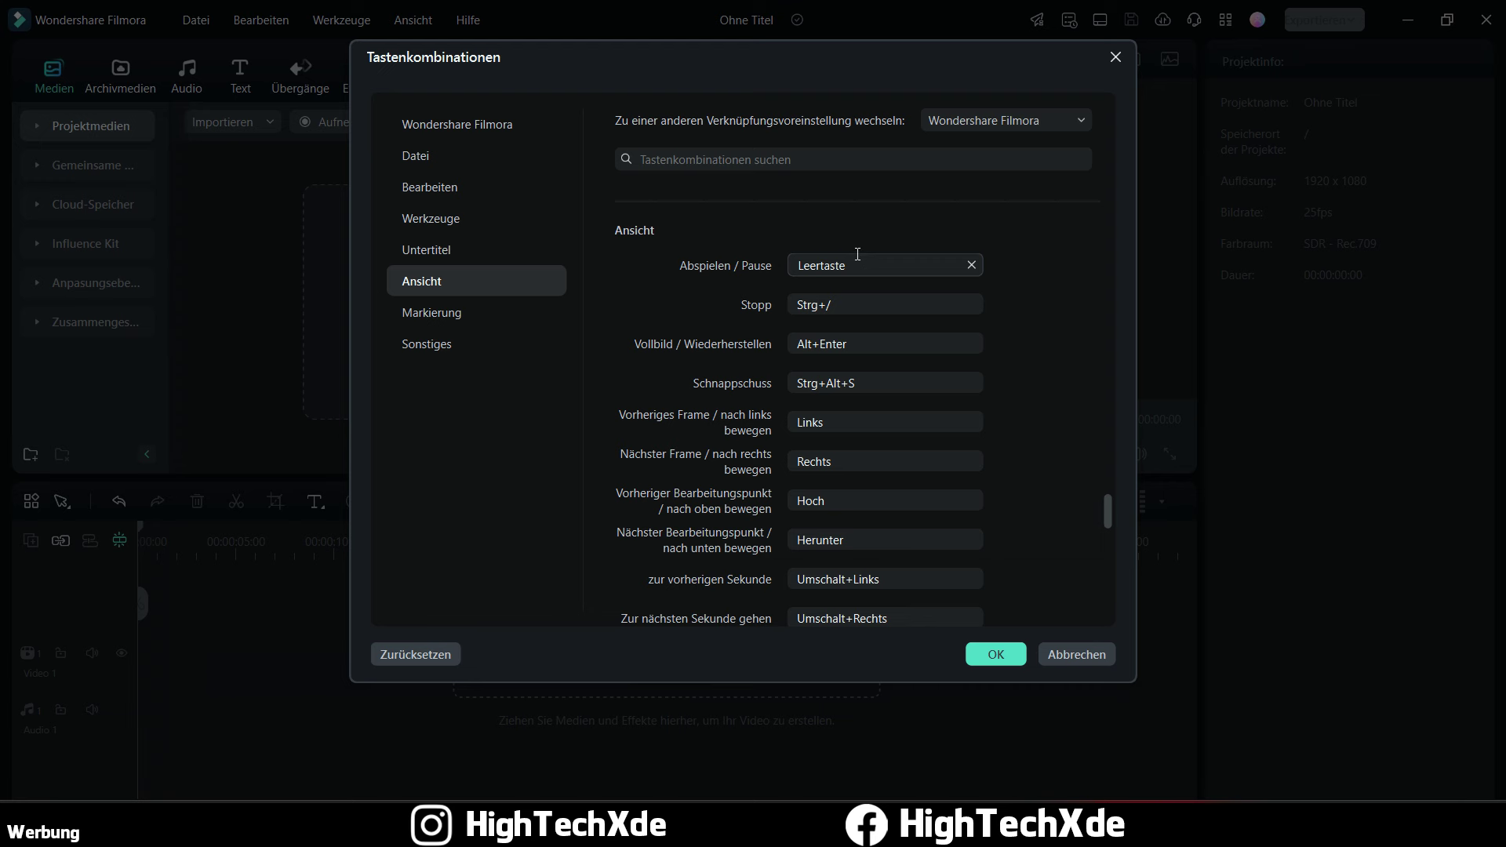
# Step: Review the editing, file and marker shortcut categories, and leave the keyboard shortcut settings without changes
pyautogui.click(444, 210)
pyautogui.click(448, 193)
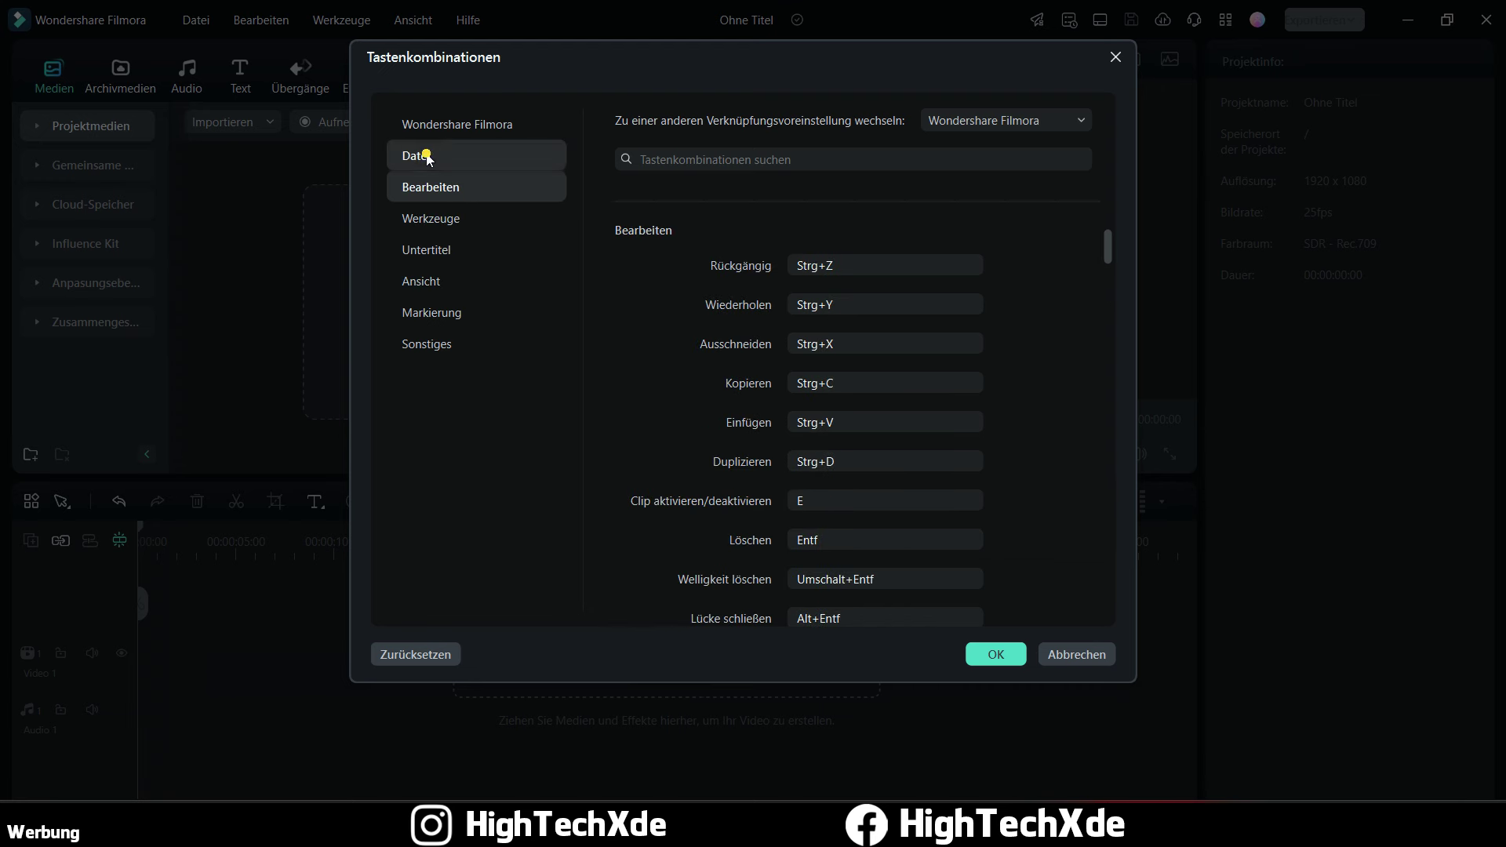
pyautogui.click(427, 153)
pyautogui.click(424, 134)
pyautogui.click(462, 309)
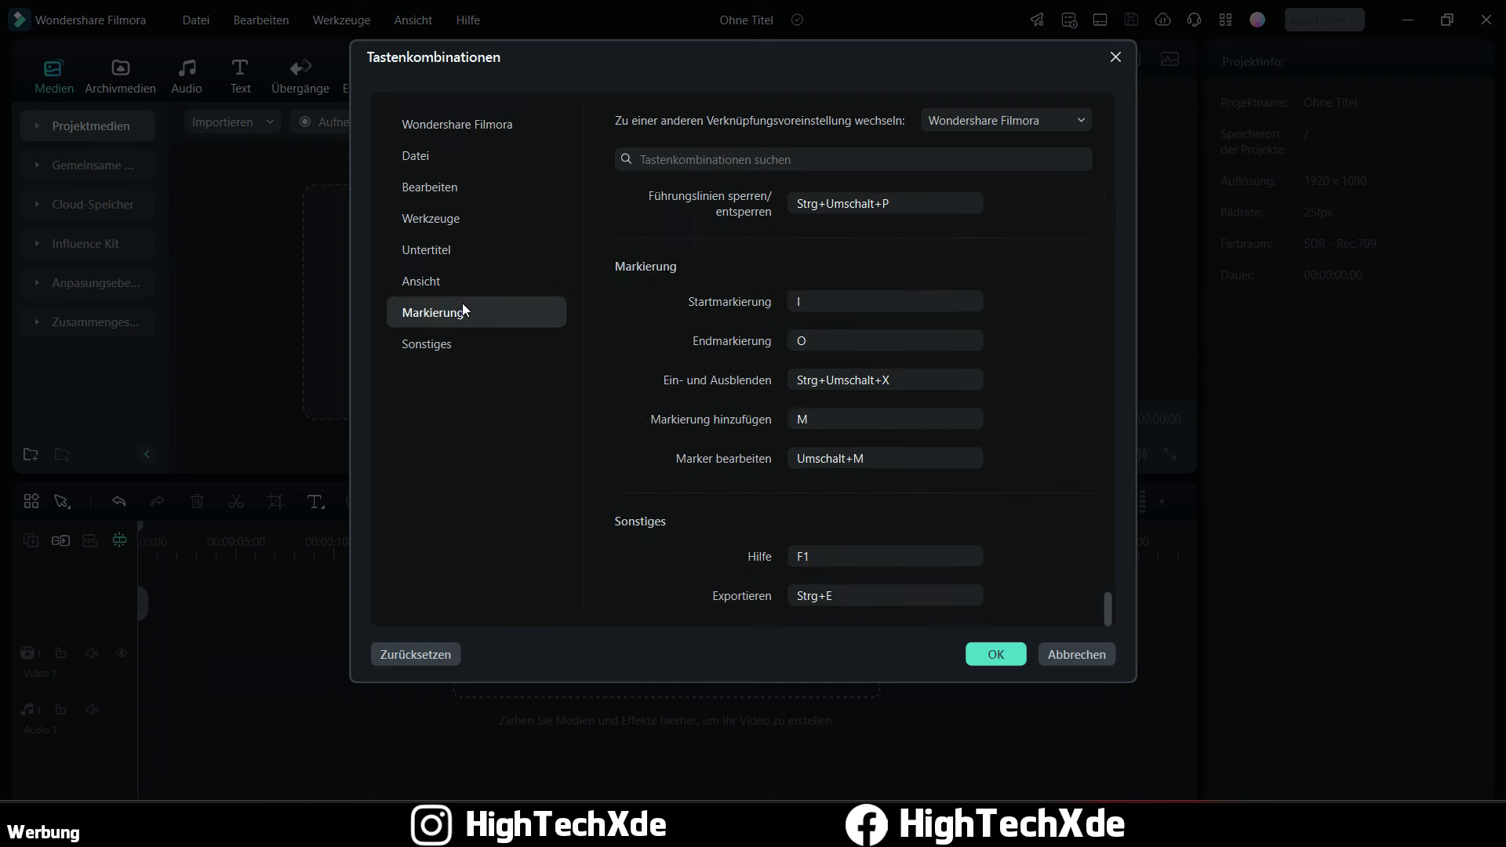
pyautogui.click(1083, 654)
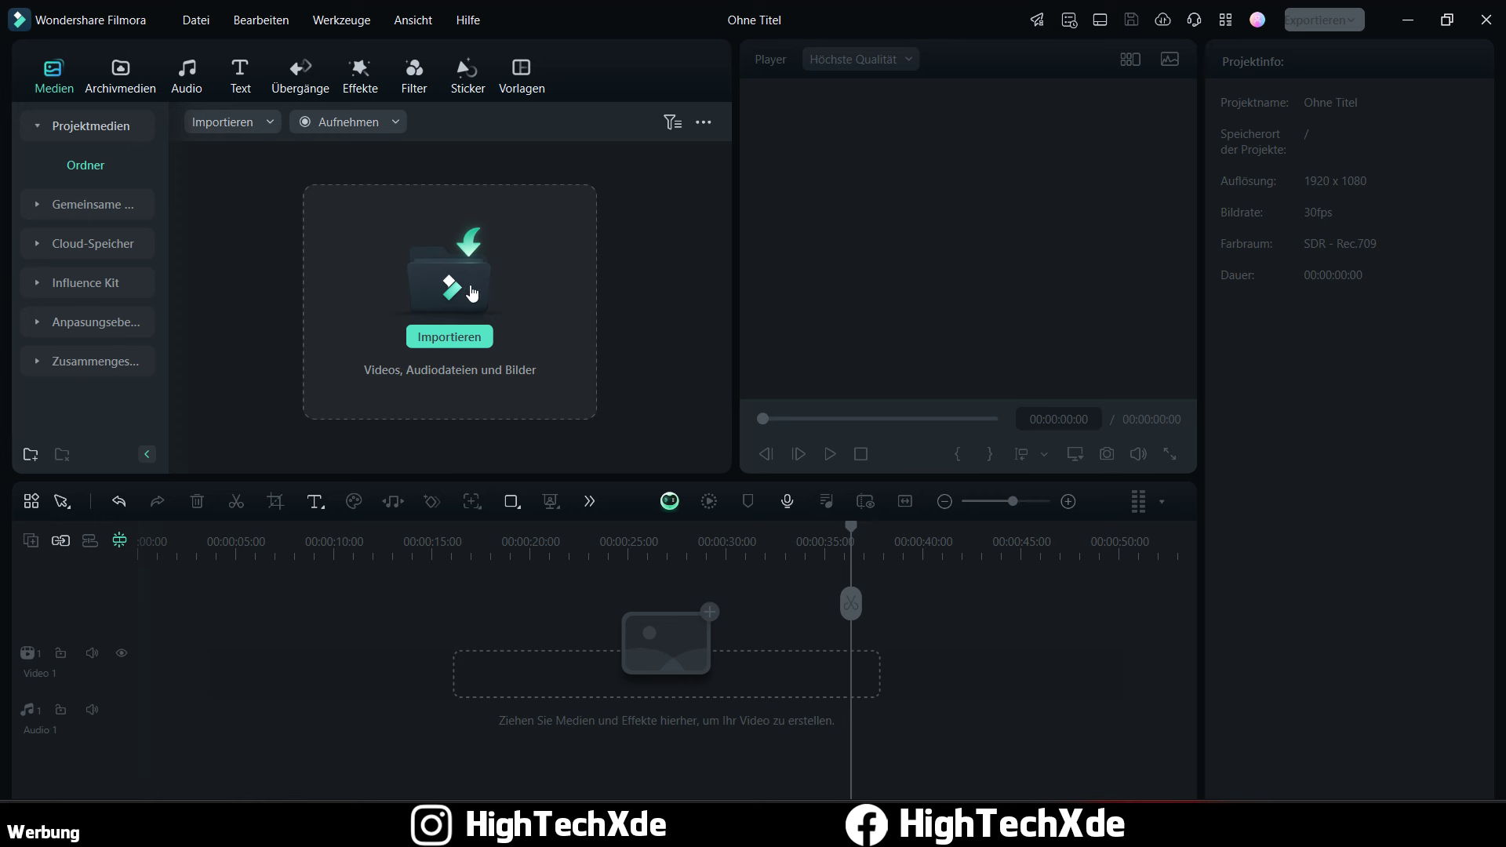
# Step: Import Burg, City Landscape, CityDrone, CityLandschaft, CowFarm, Feld, Flugzeug and Auto Drift from the Videomaterial folder, without creating proxy files
pyautogui.click(50, 72)
pyautogui.click(499, 277)
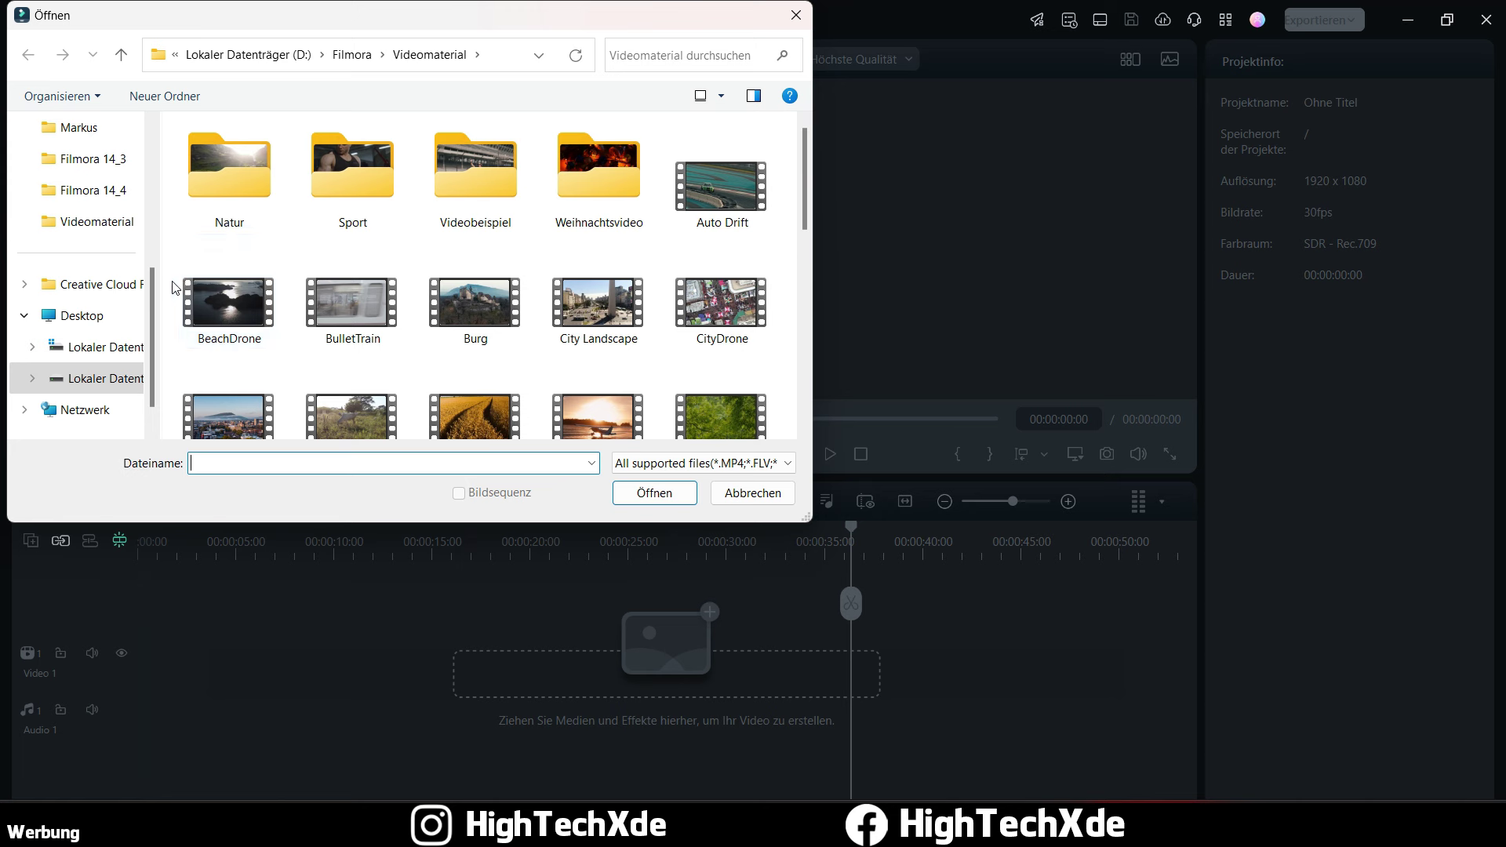
pyautogui.click(482, 306)
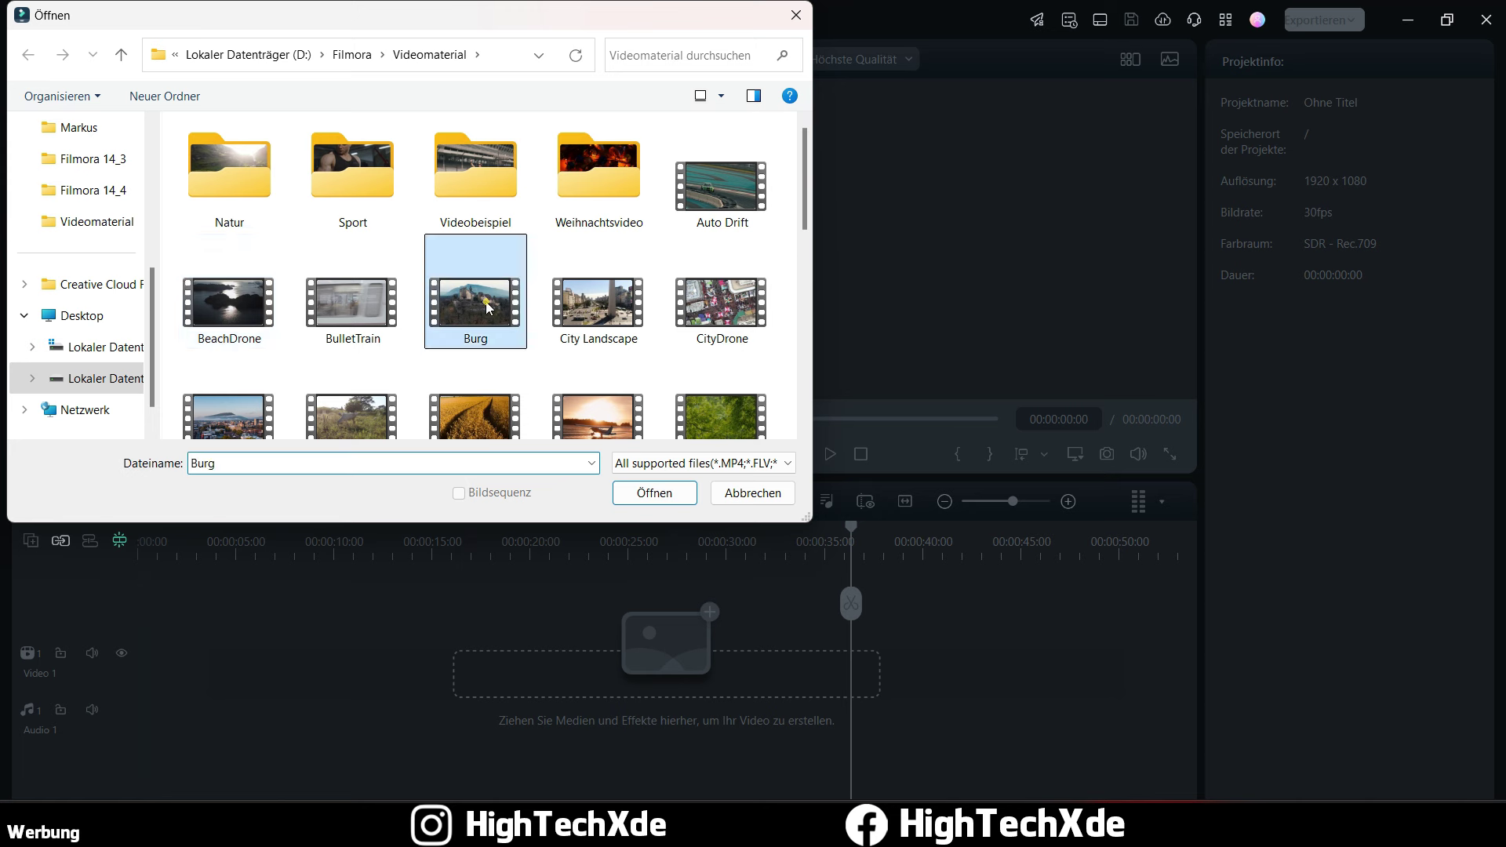
pyautogui.keyDown('ctrl'); pyautogui.click(588, 307); pyautogui.keyUp('ctrl')
pyautogui.keyDown('ctrl'); pyautogui.click(712, 306); pyautogui.keyUp('ctrl')
pyautogui.keyDown('ctrl'); pyautogui.click(247, 416); pyautogui.keyUp('ctrl')
pyautogui.keyDown('ctrl'); pyautogui.click(357, 396); pyautogui.keyUp('ctrl')
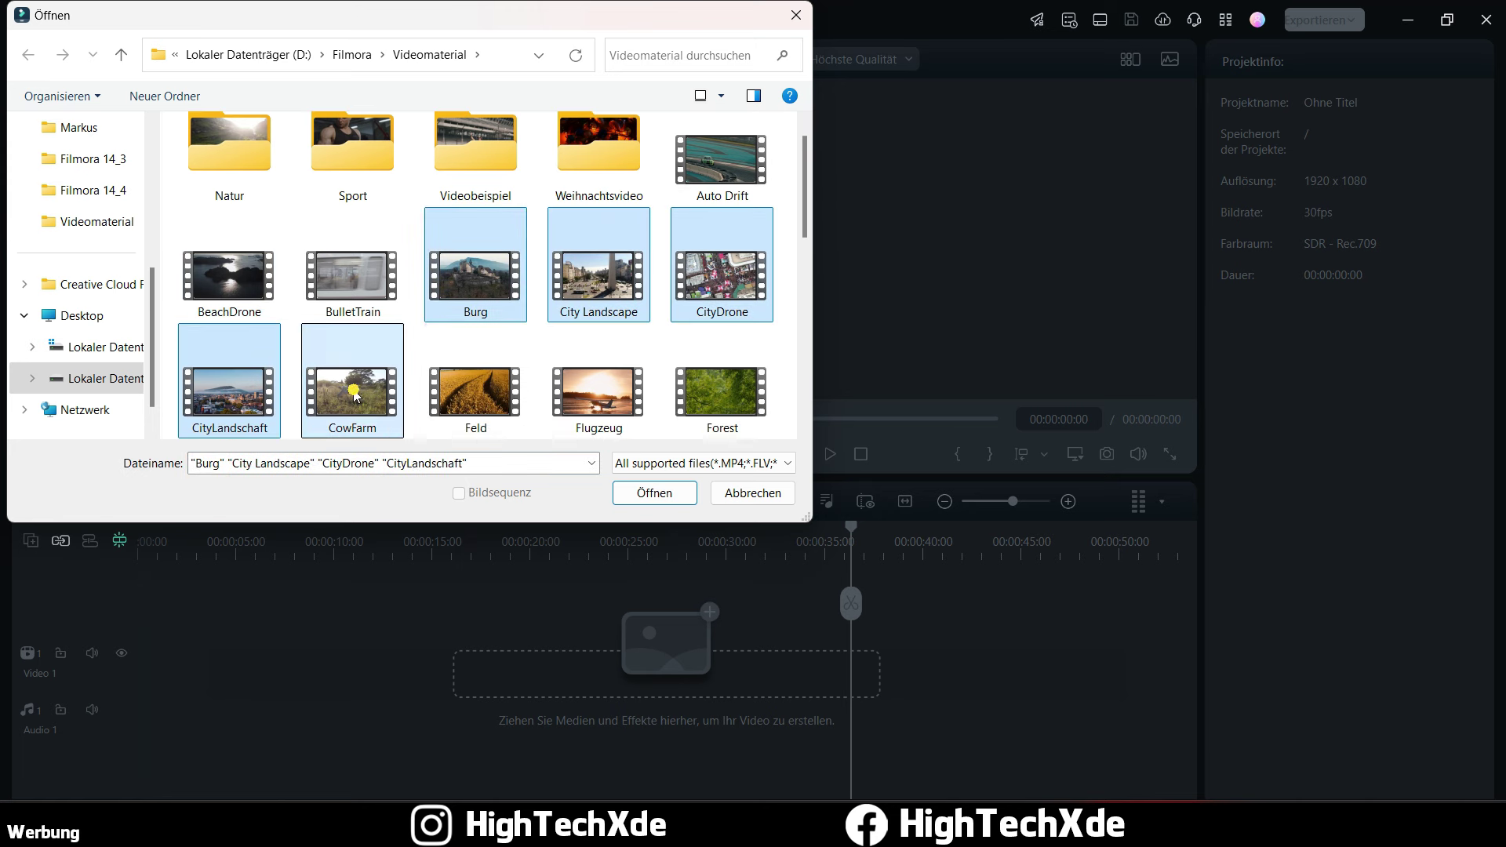
pyautogui.keyDown('ctrl'); pyautogui.click(463, 389); pyautogui.keyUp('ctrl')
pyautogui.keyDown('ctrl'); pyautogui.click(612, 385); pyautogui.keyUp('ctrl')
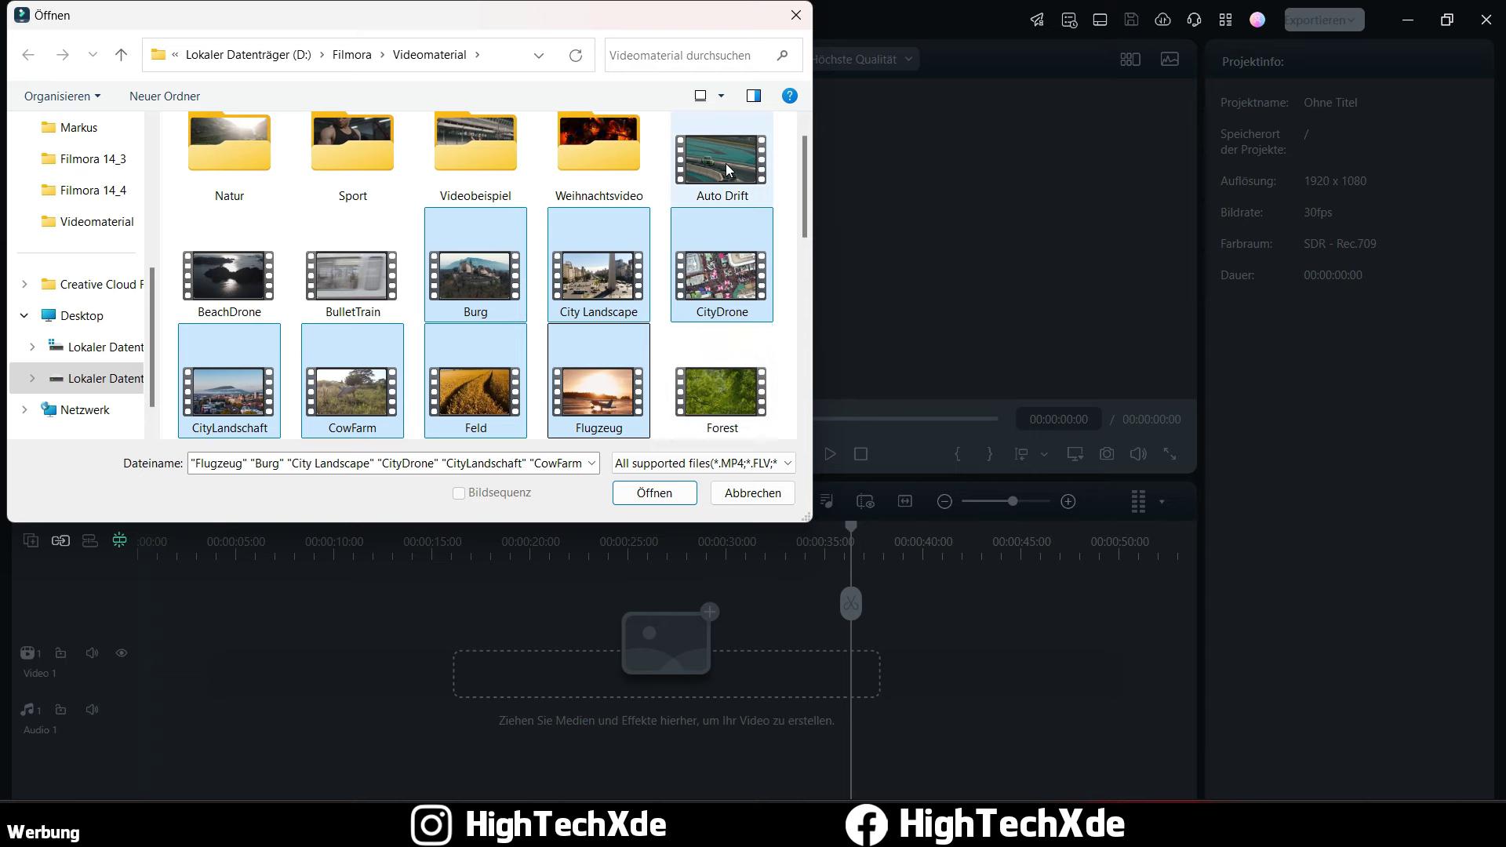
pyautogui.keyDown('ctrl'); pyautogui.click(727, 200); pyautogui.keyUp('ctrl')
pyautogui.click(654, 493)
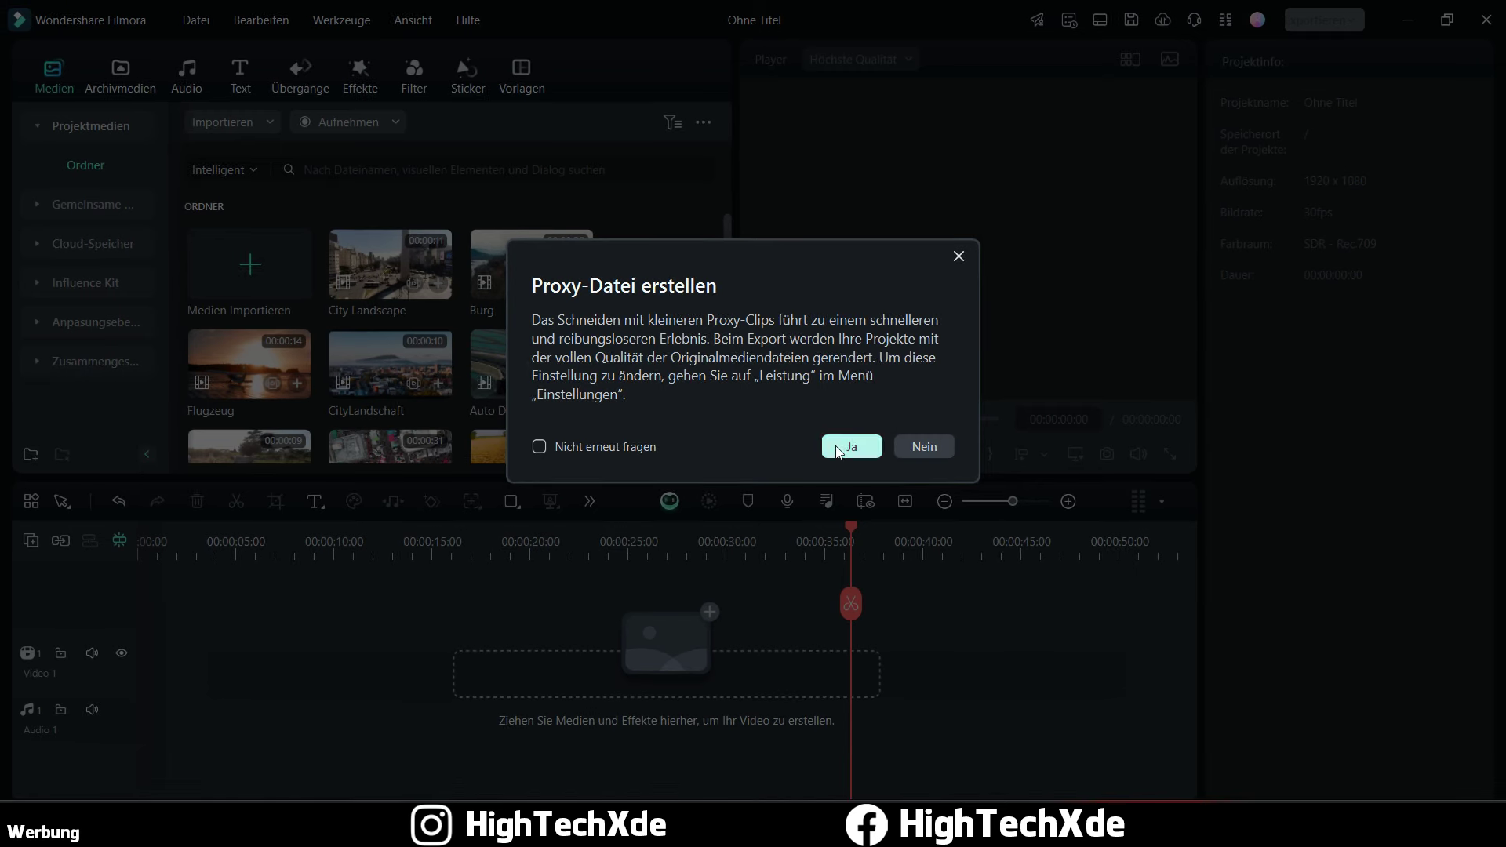
pyautogui.click(931, 443)
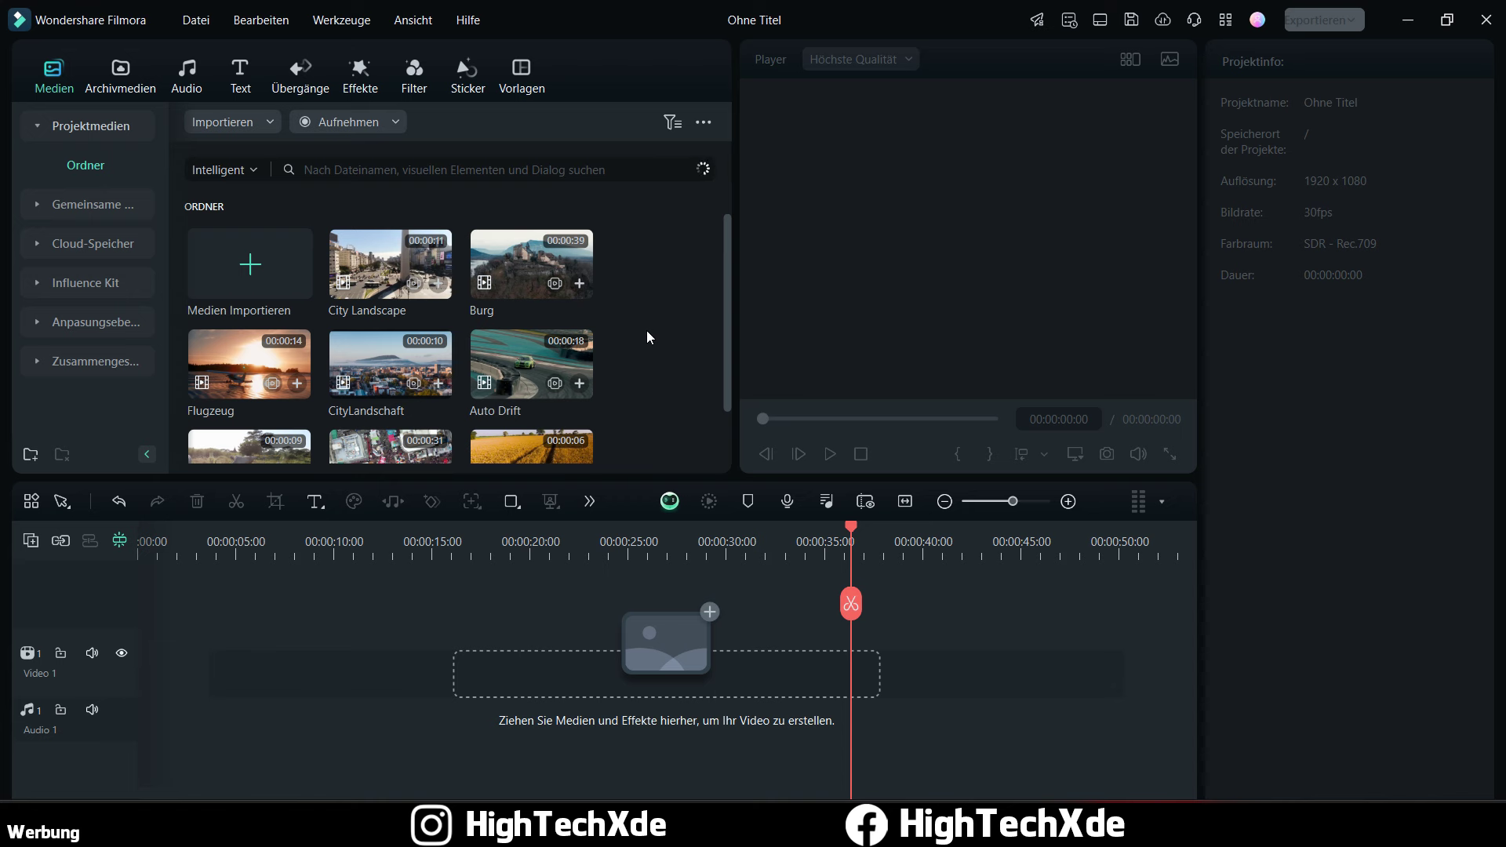
pyautogui.scroll(-2, 640, 320)
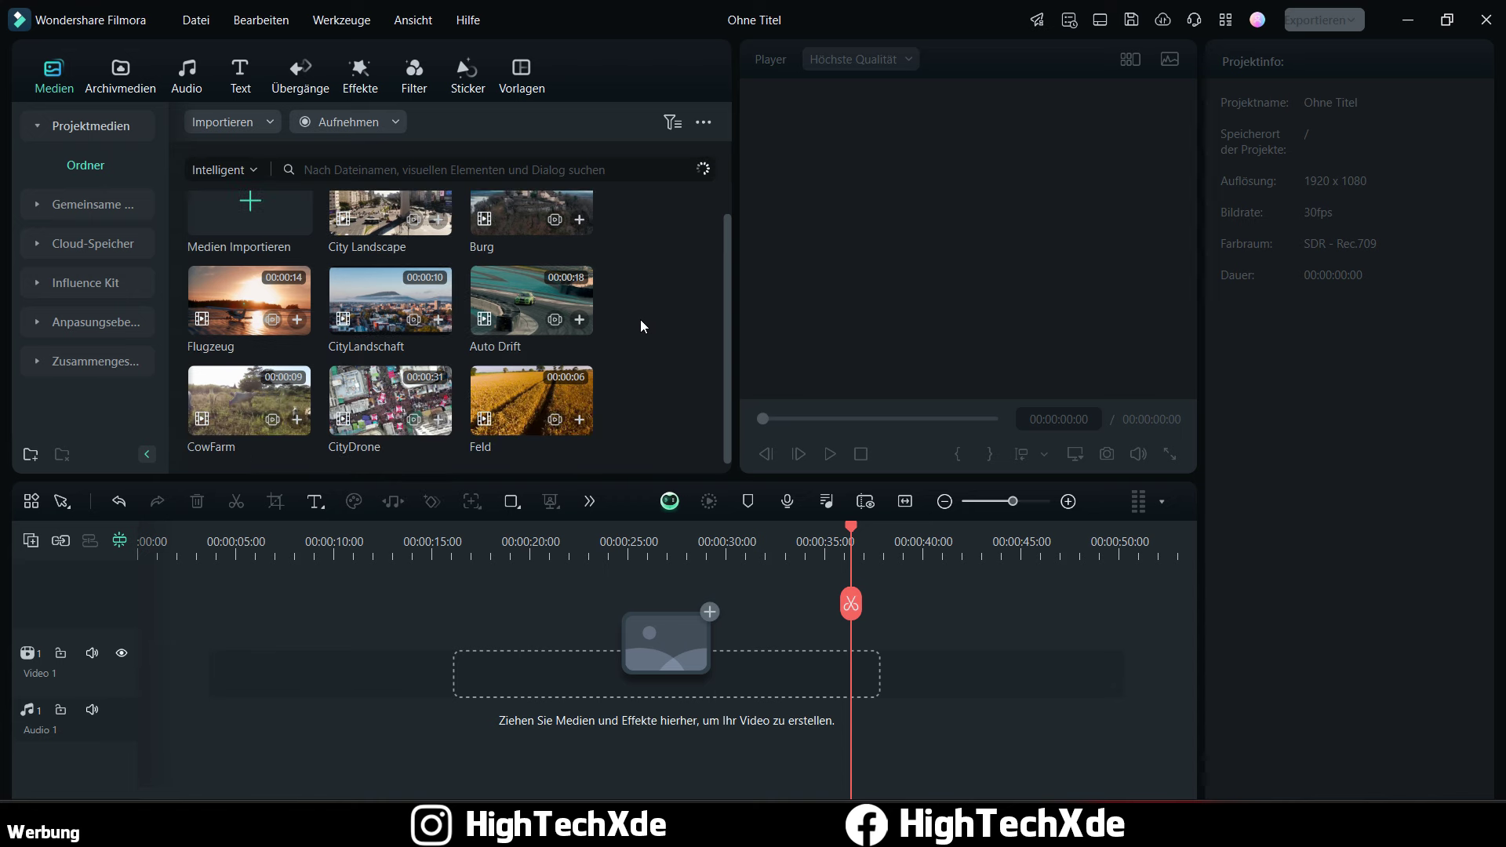
pyautogui.scroll(2, 645, 303)
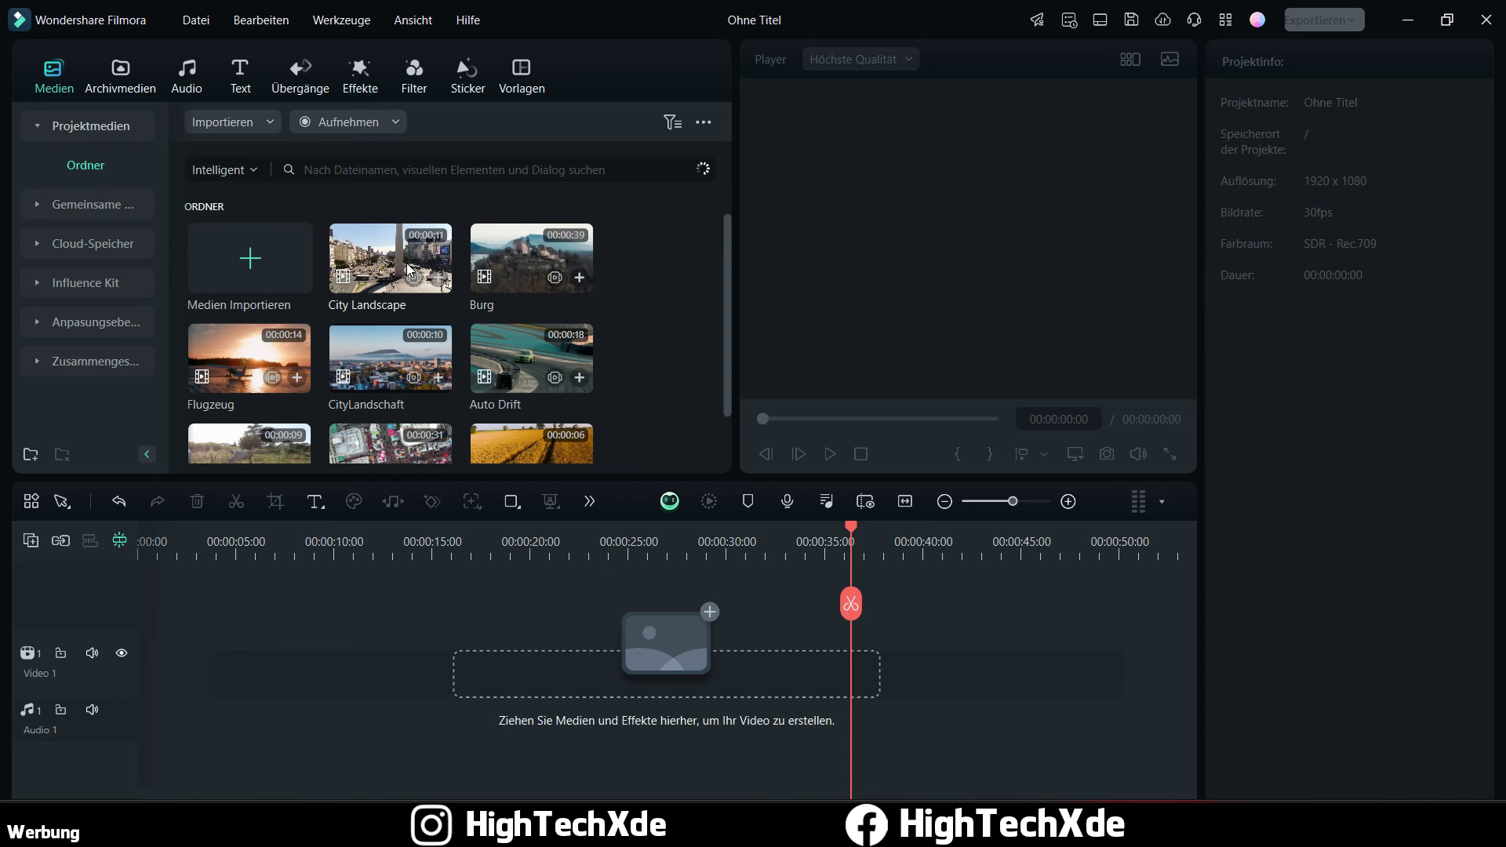
pyautogui.scroll(-1, 515, 359)
pyautogui.scroll(-1, 533, 362)
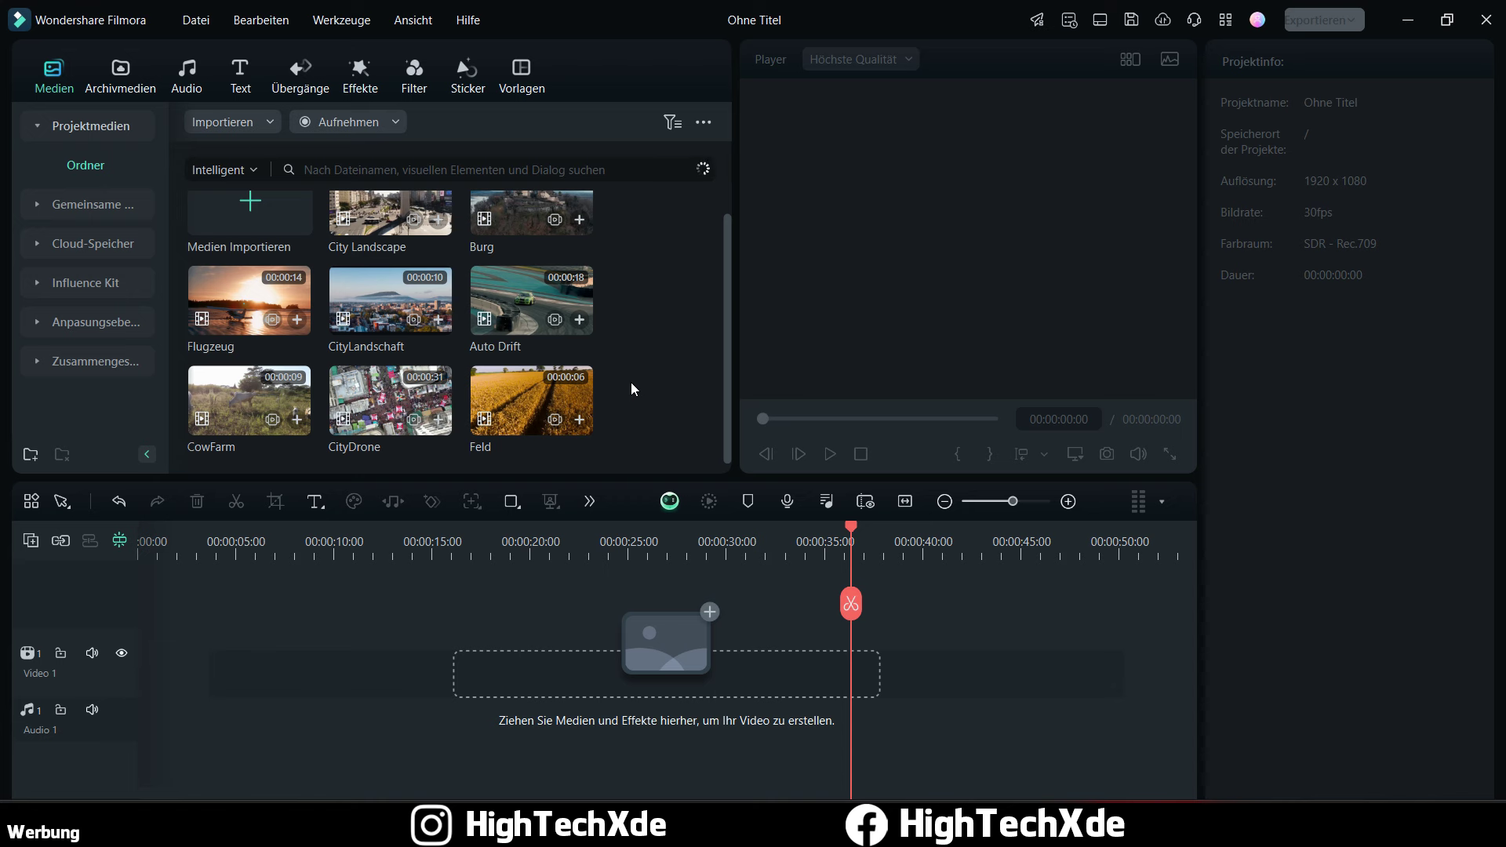
pyautogui.scroll(2, 600, 325)
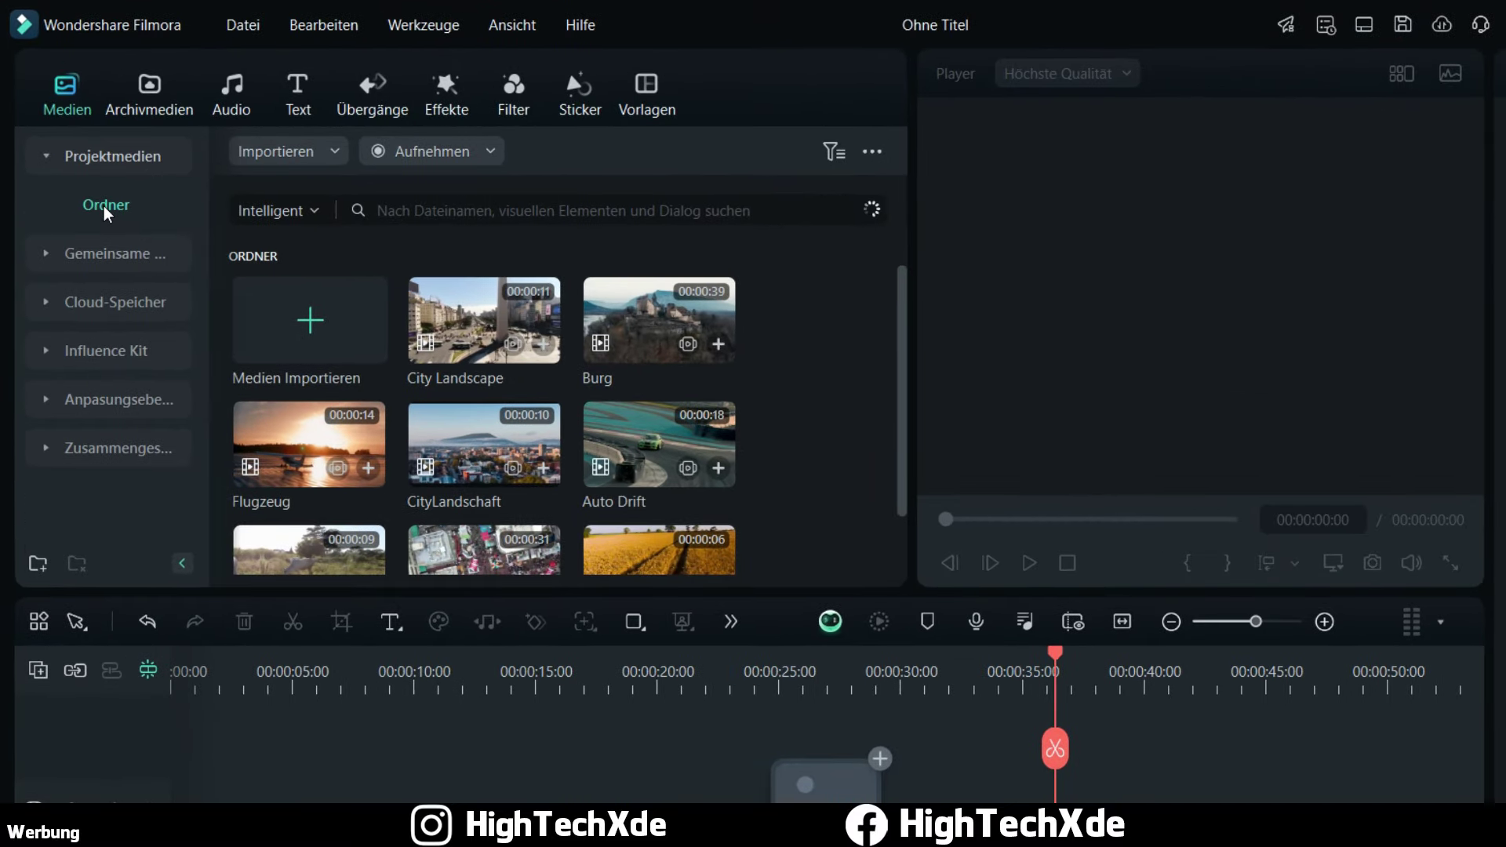
# Step: Add a new folder named "Videos eigene" to the project media
pyautogui.rightClick(107, 208)
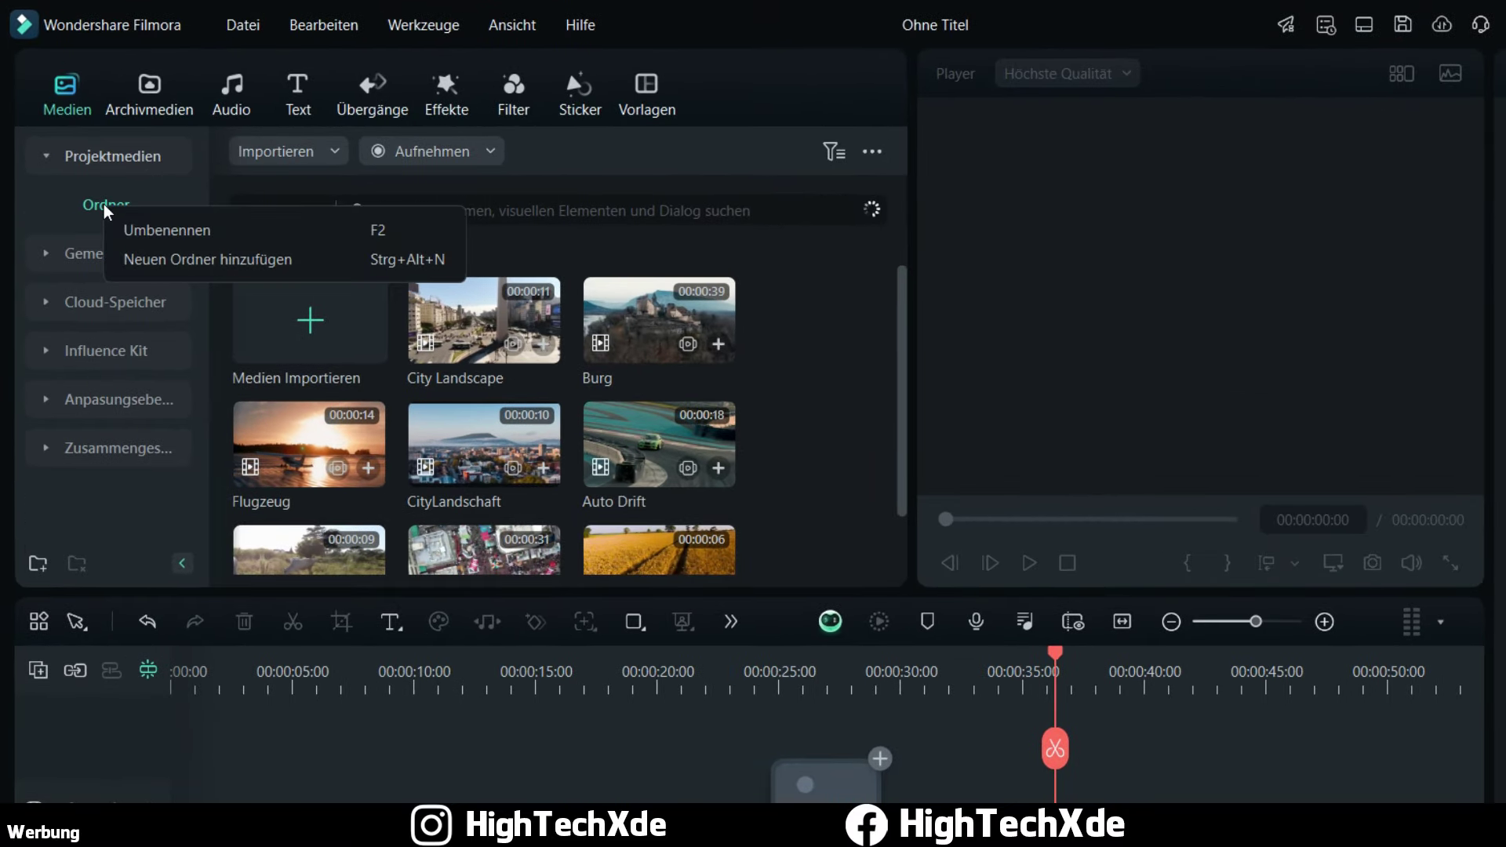
pyautogui.click(174, 262)
pyautogui.write('Vid')
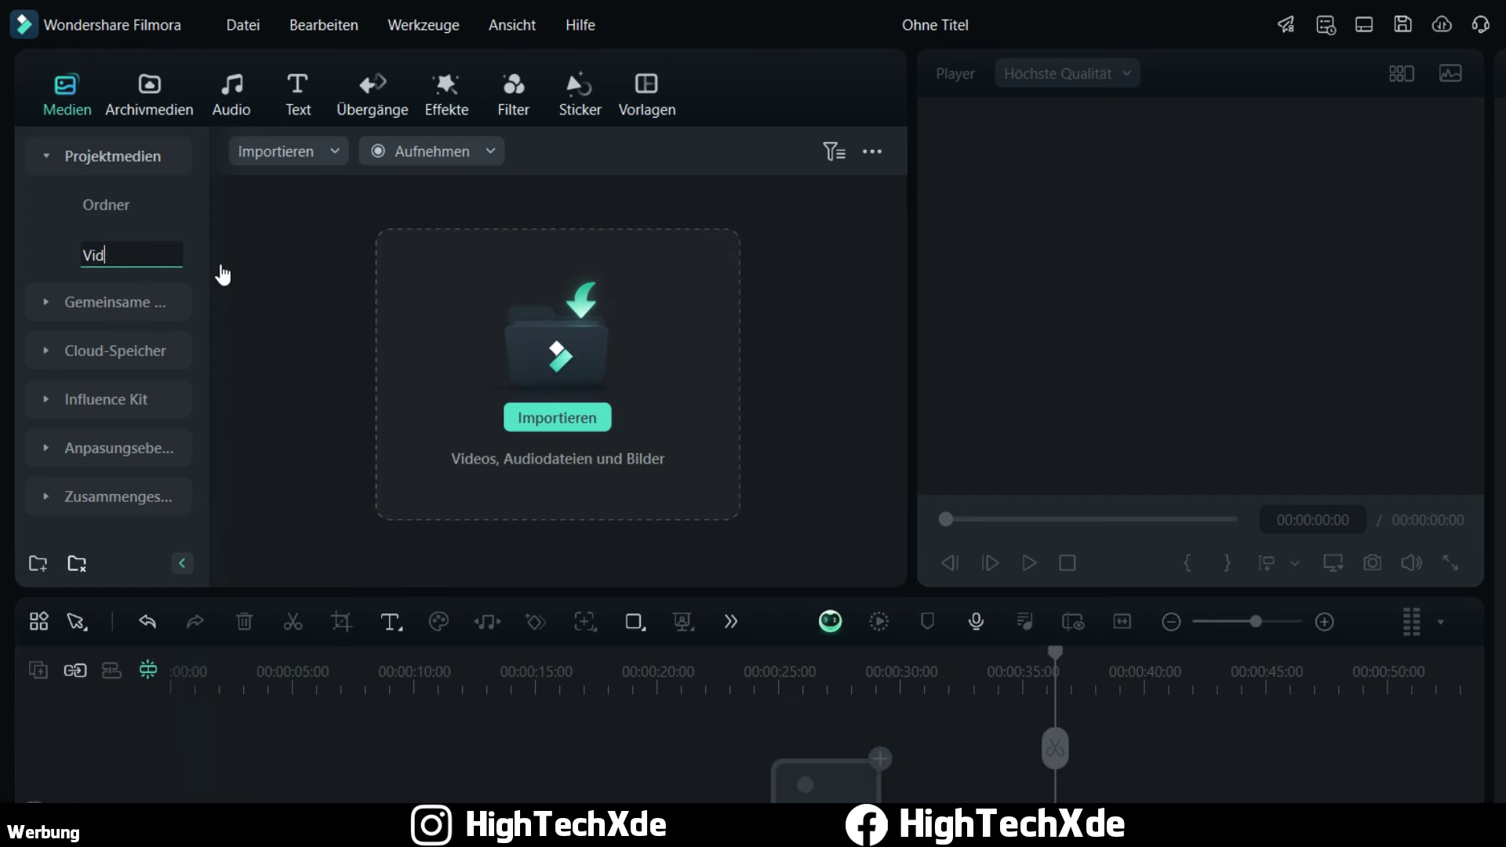
pyautogui.write('eos eigene')
pyautogui.press('Return')
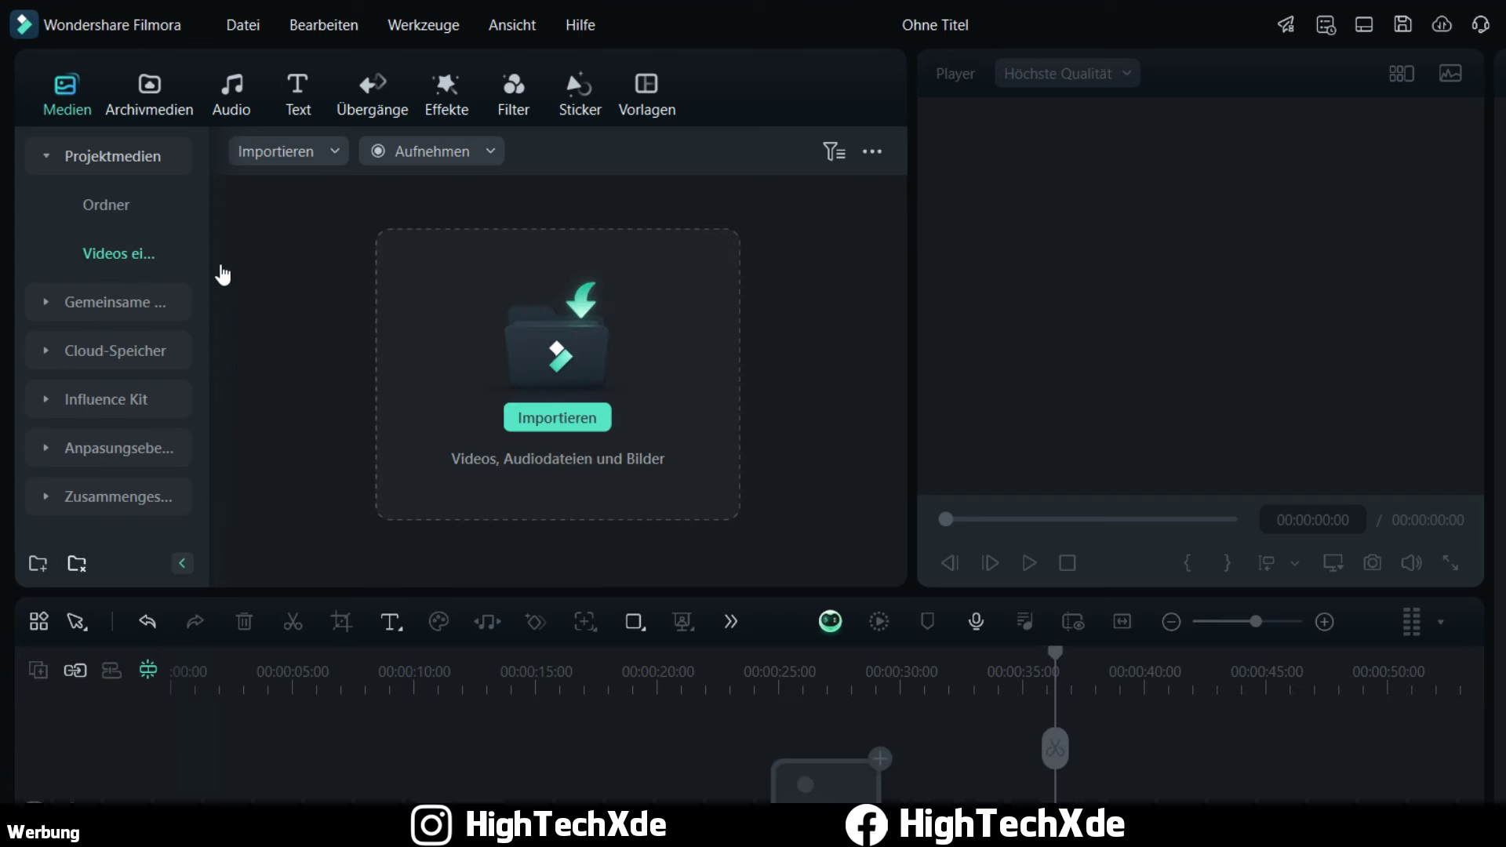
# Step: Move the Flugzeug, CityLandschaft and Burg clips into the "Videos eigene" folder and open that folder
pyautogui.click(104, 207)
pyautogui.moveTo(310, 440); pyautogui.dragTo(106, 253)
pyautogui.moveTo(472, 440); pyautogui.dragTo(118, 263)
pyautogui.moveTo(639, 329); pyautogui.dragTo(142, 275)
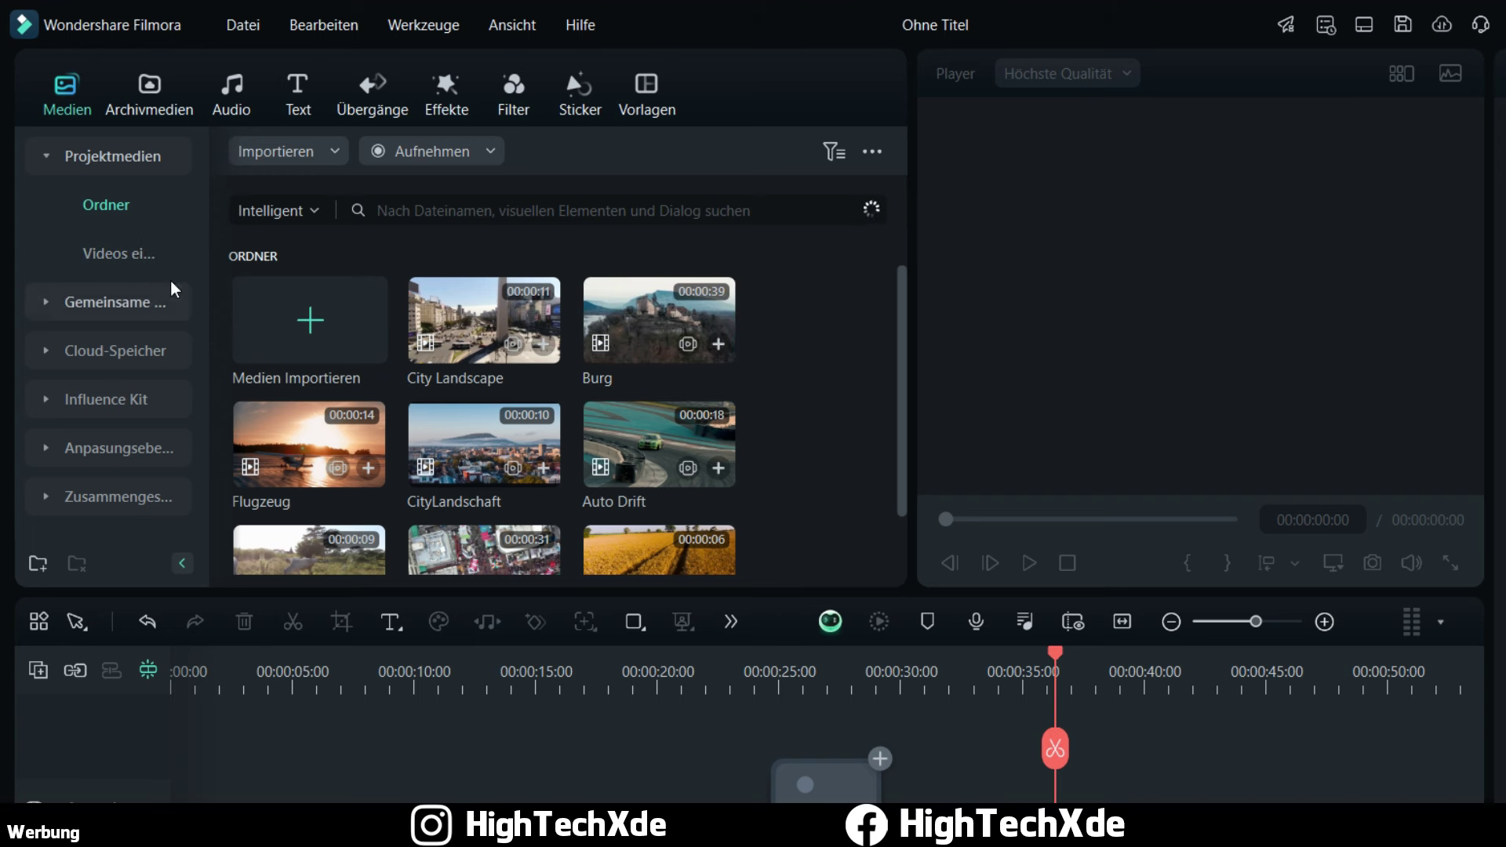
pyautogui.click(118, 252)
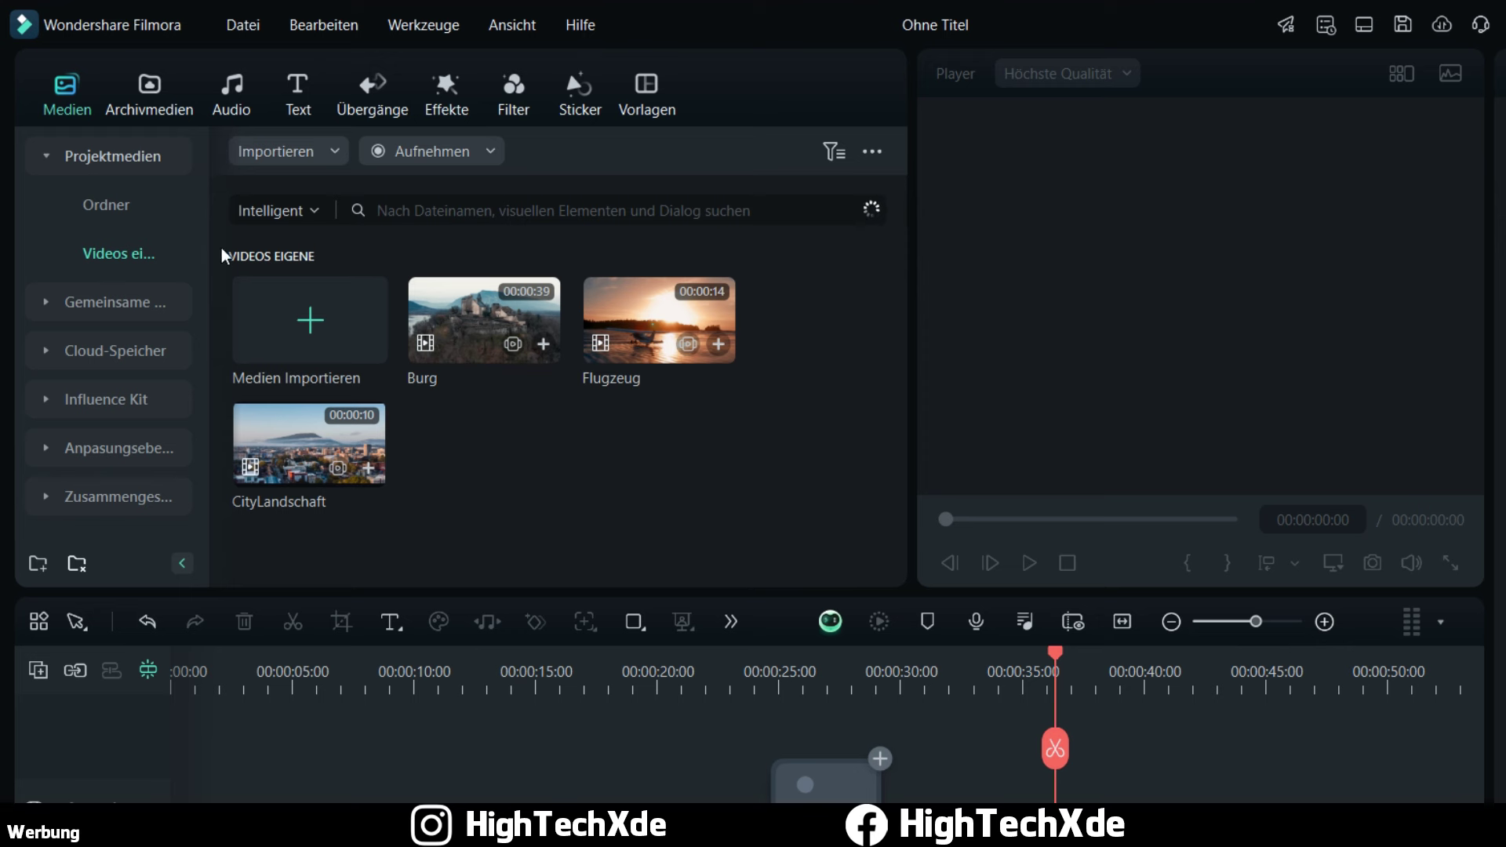
pyautogui.rightClick(119, 256)
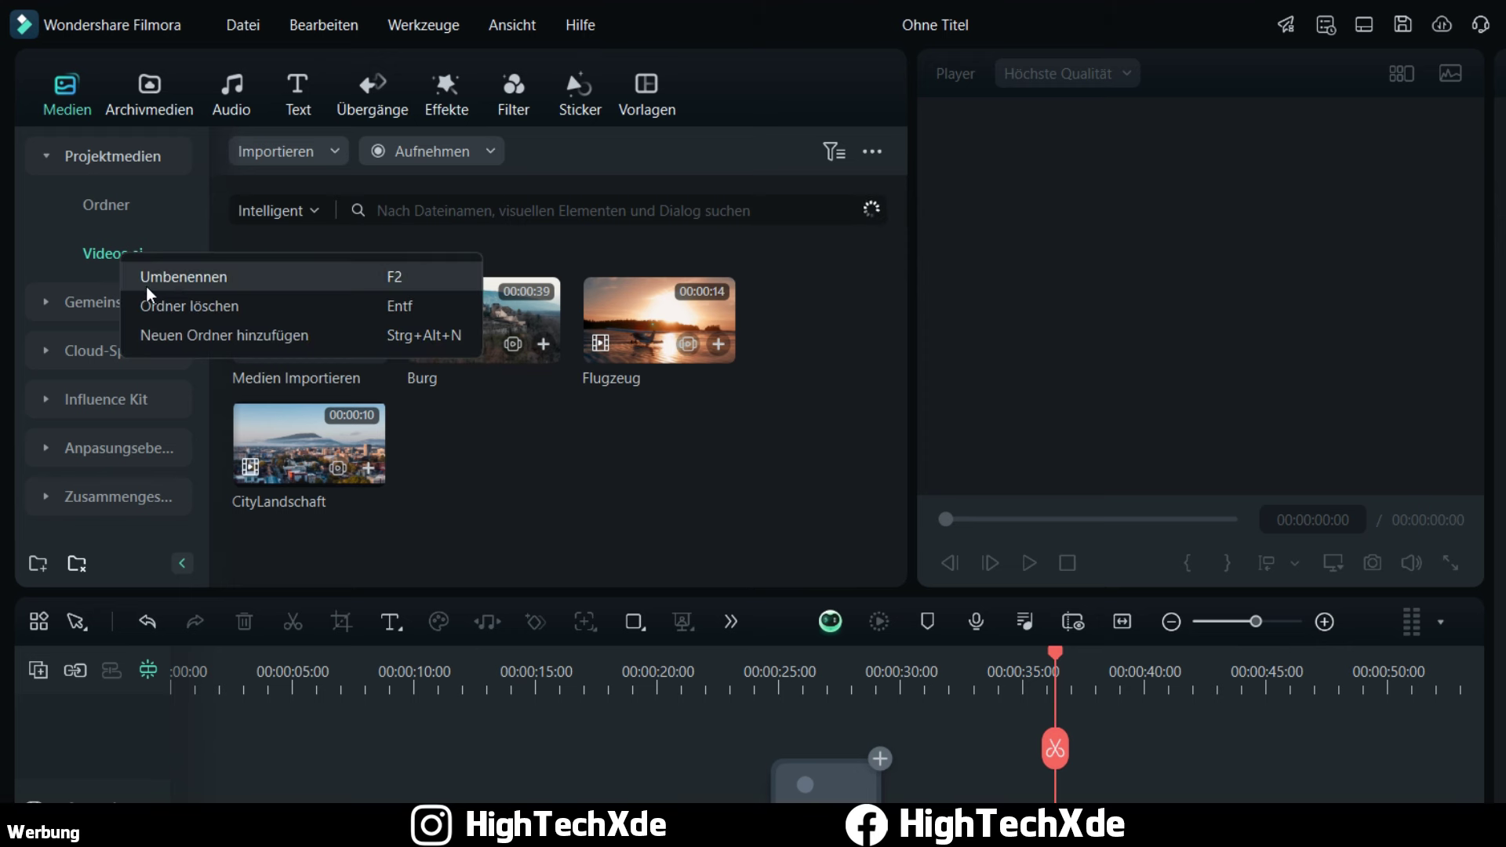
pyautogui.click(590, 500)
# Step: Look through the shared media, project media, adjustment layer and compound clip categories of the media library
pyautogui.click(110, 302)
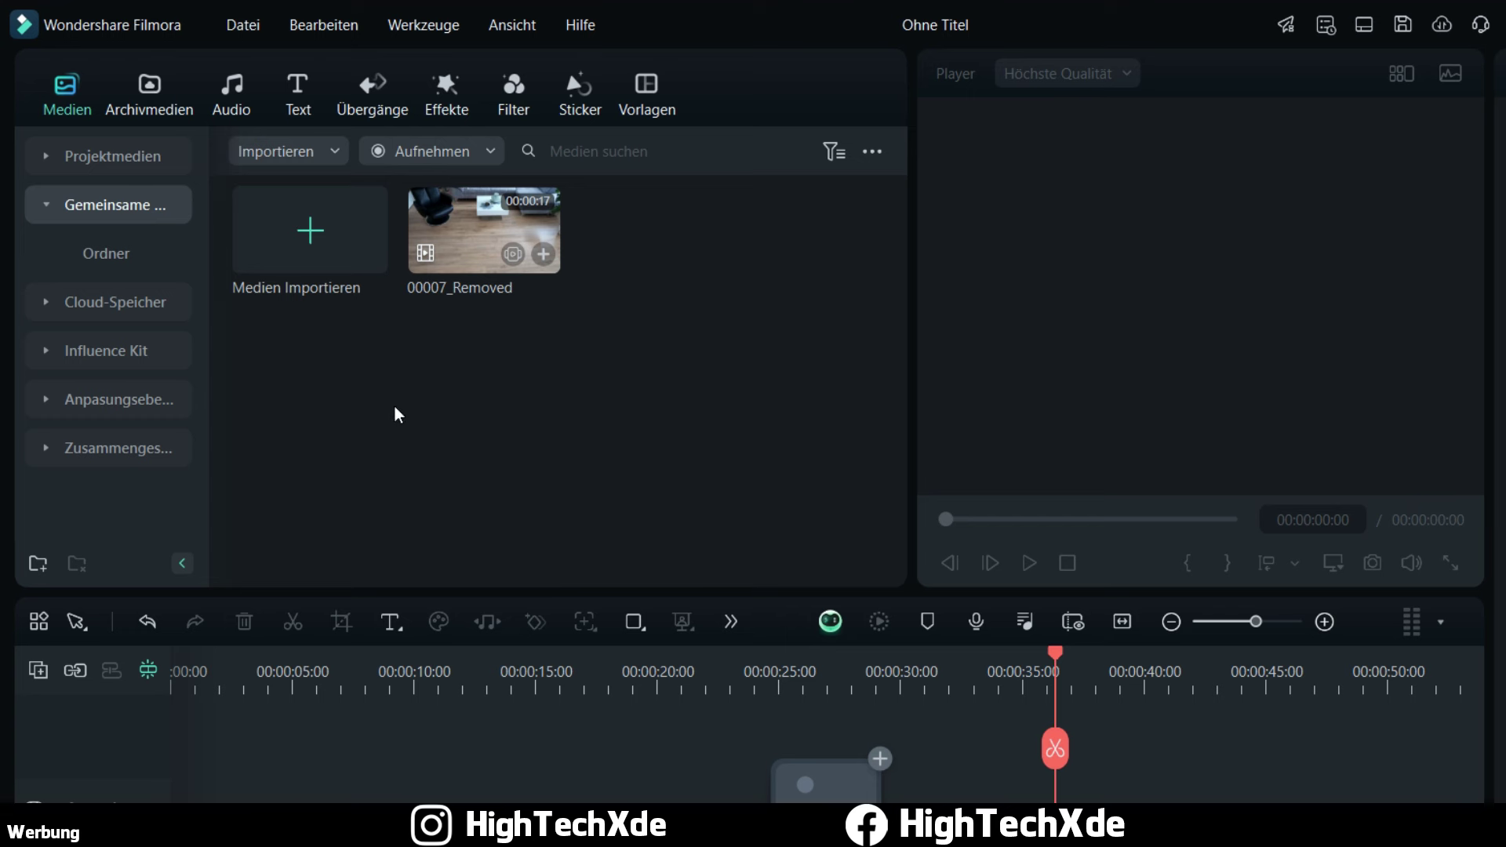
pyautogui.click(138, 157)
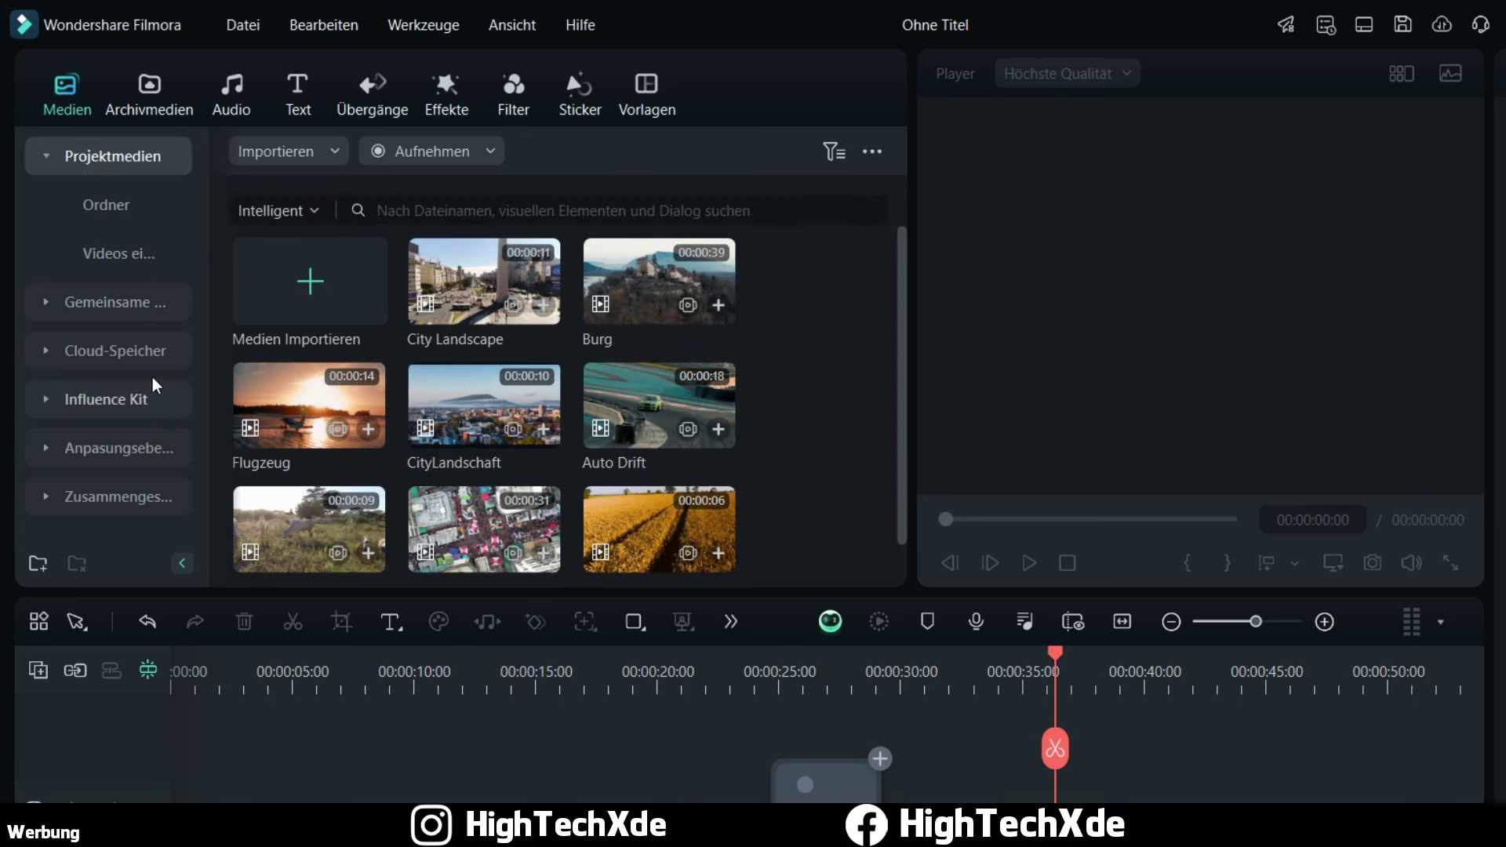
pyautogui.click(112, 446)
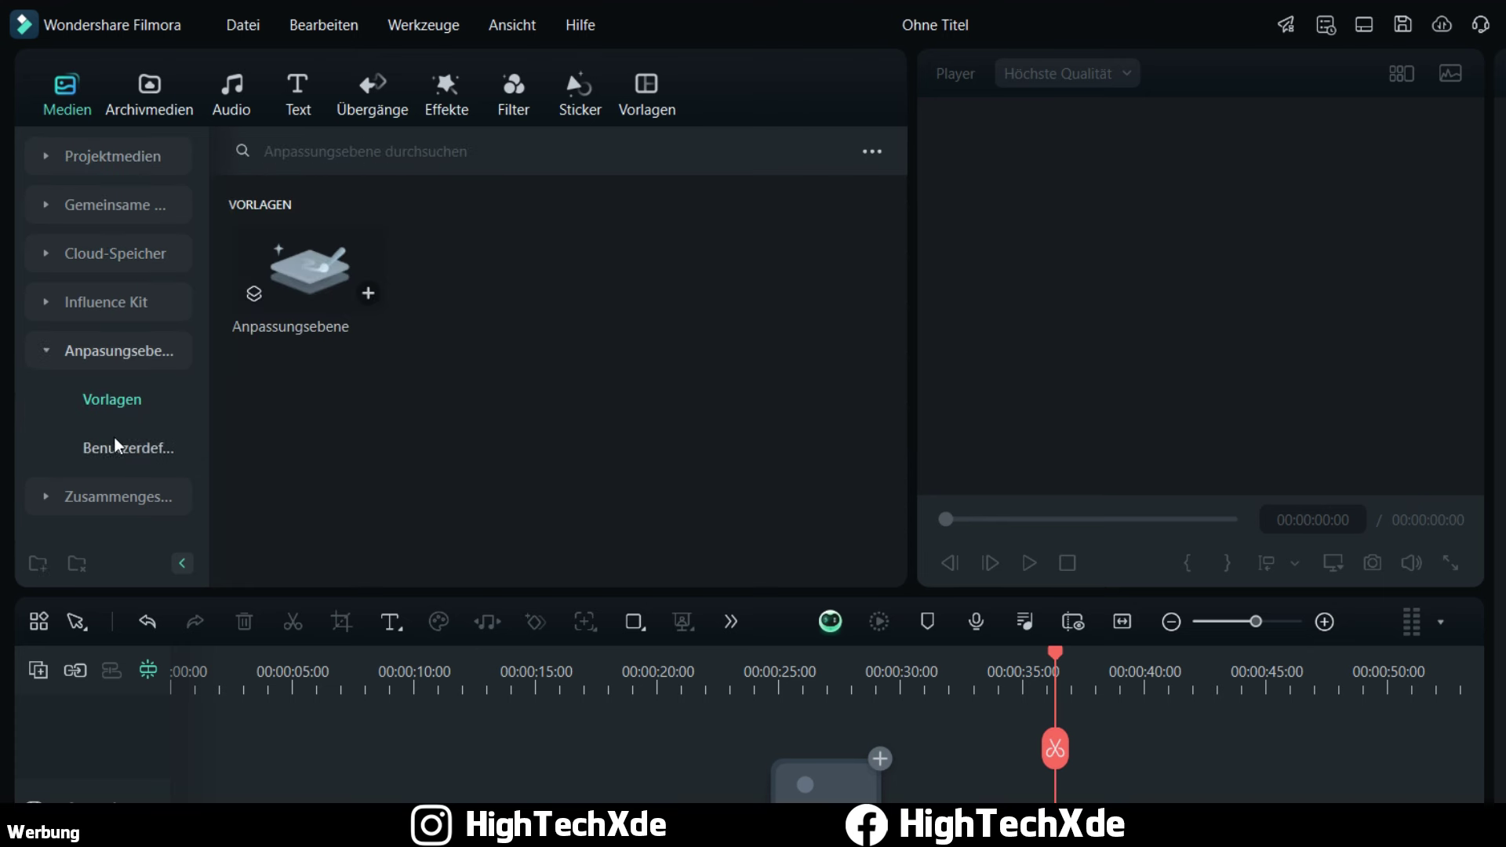
pyautogui.click(129, 493)
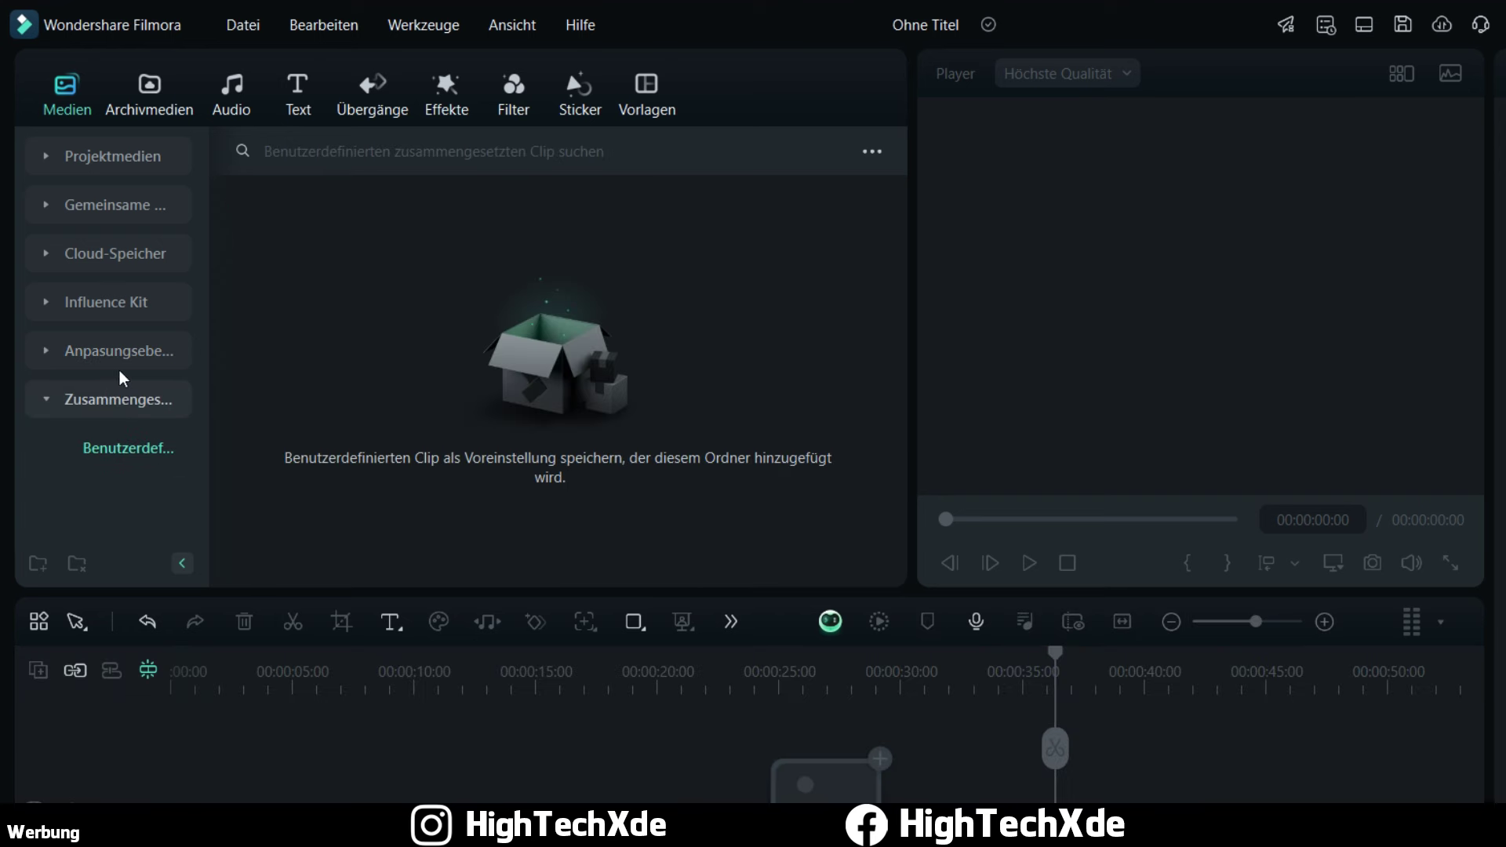
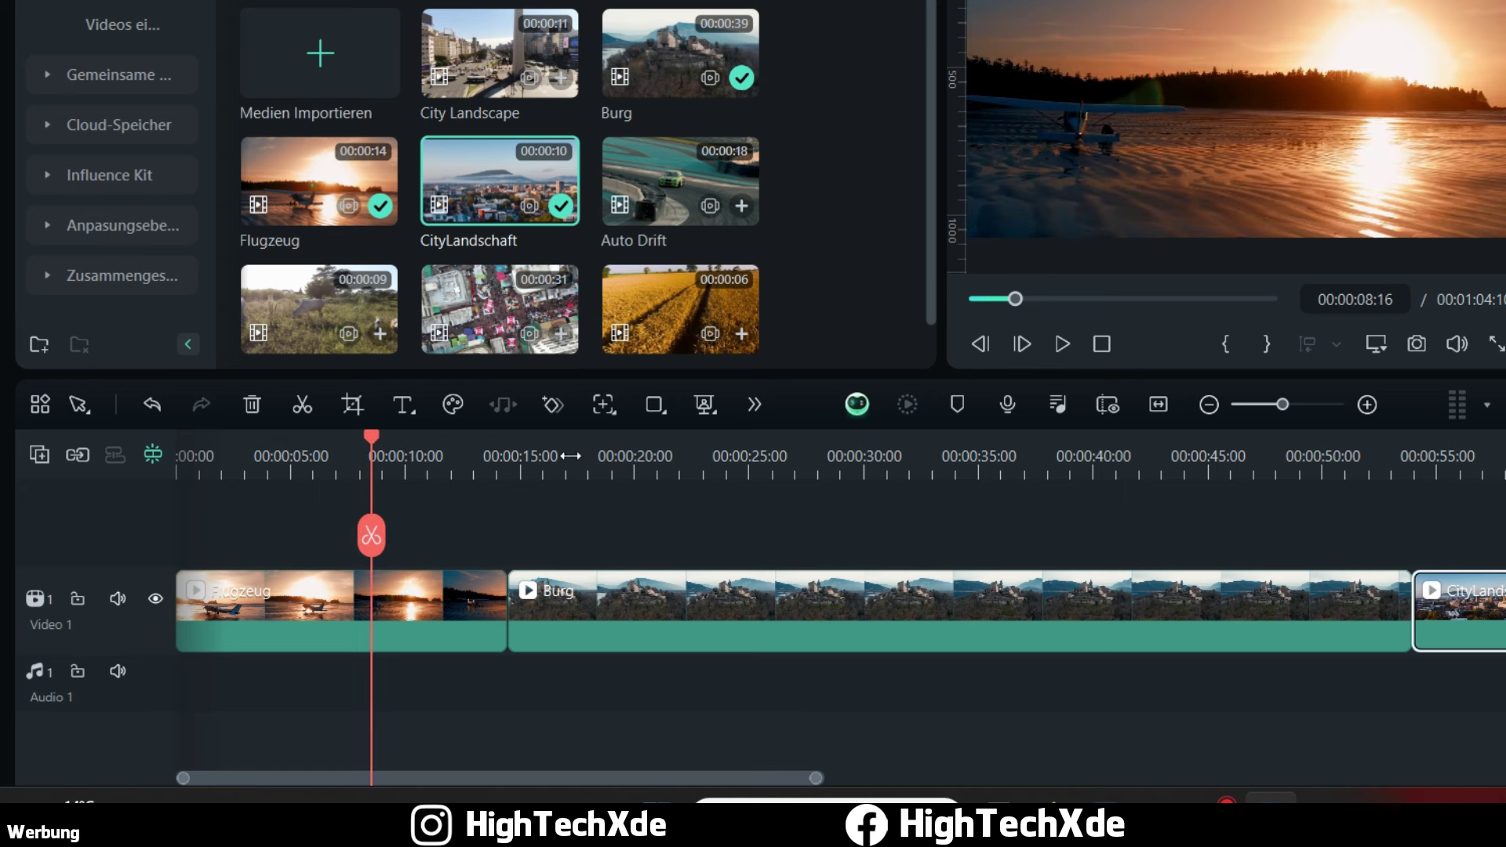
# Step: Move the timeline playhead into the Burg clip, to about 00:00:20:29
pyautogui.click(659, 467)
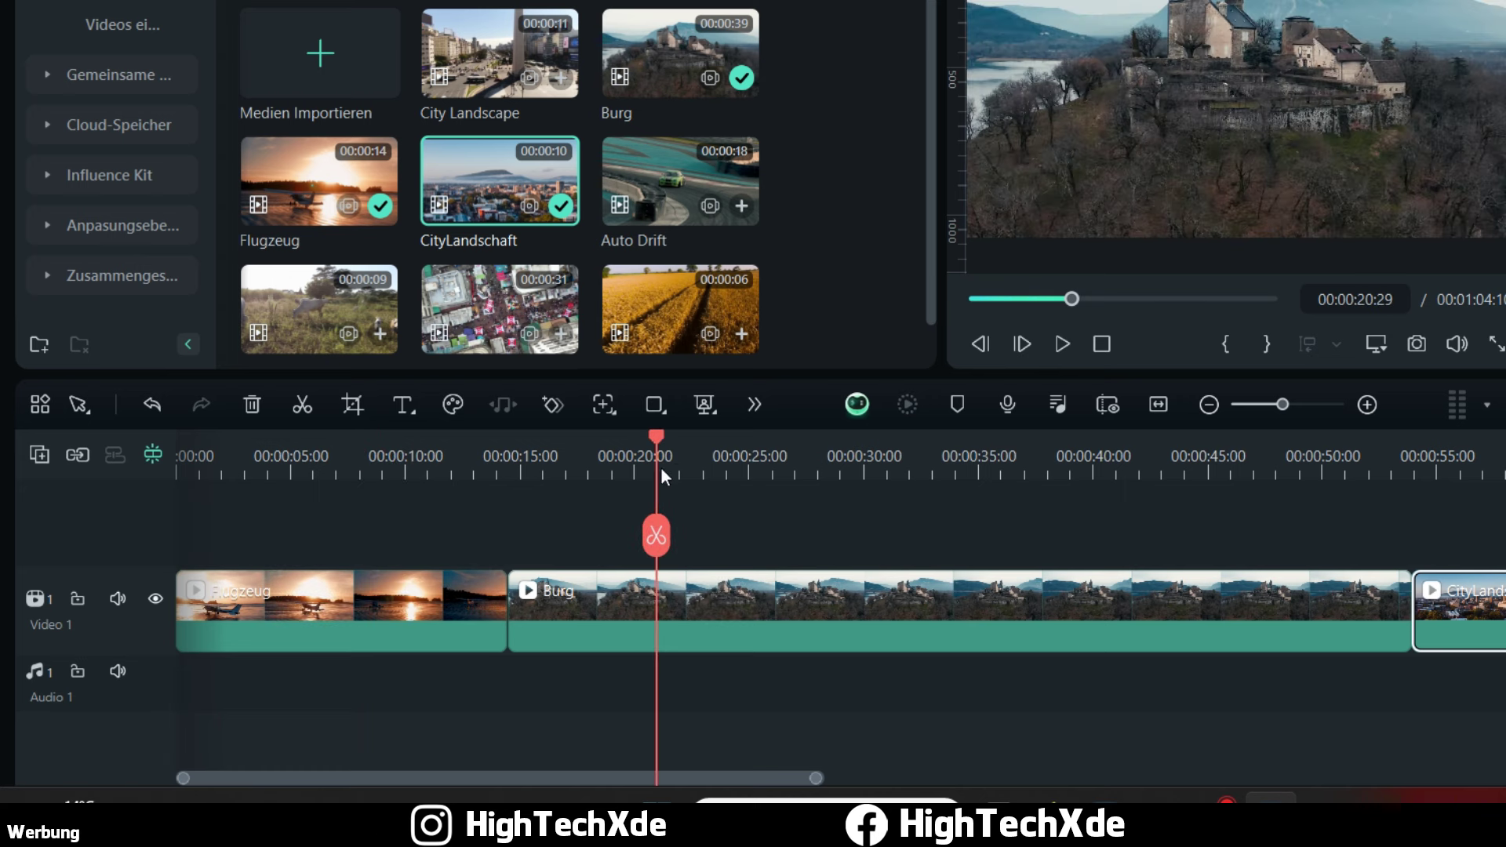
# Step: Move the playhead through the Burg and Flugzeug clips on the timeline, ending at 00:00:12:05
pyautogui.click(833, 463)
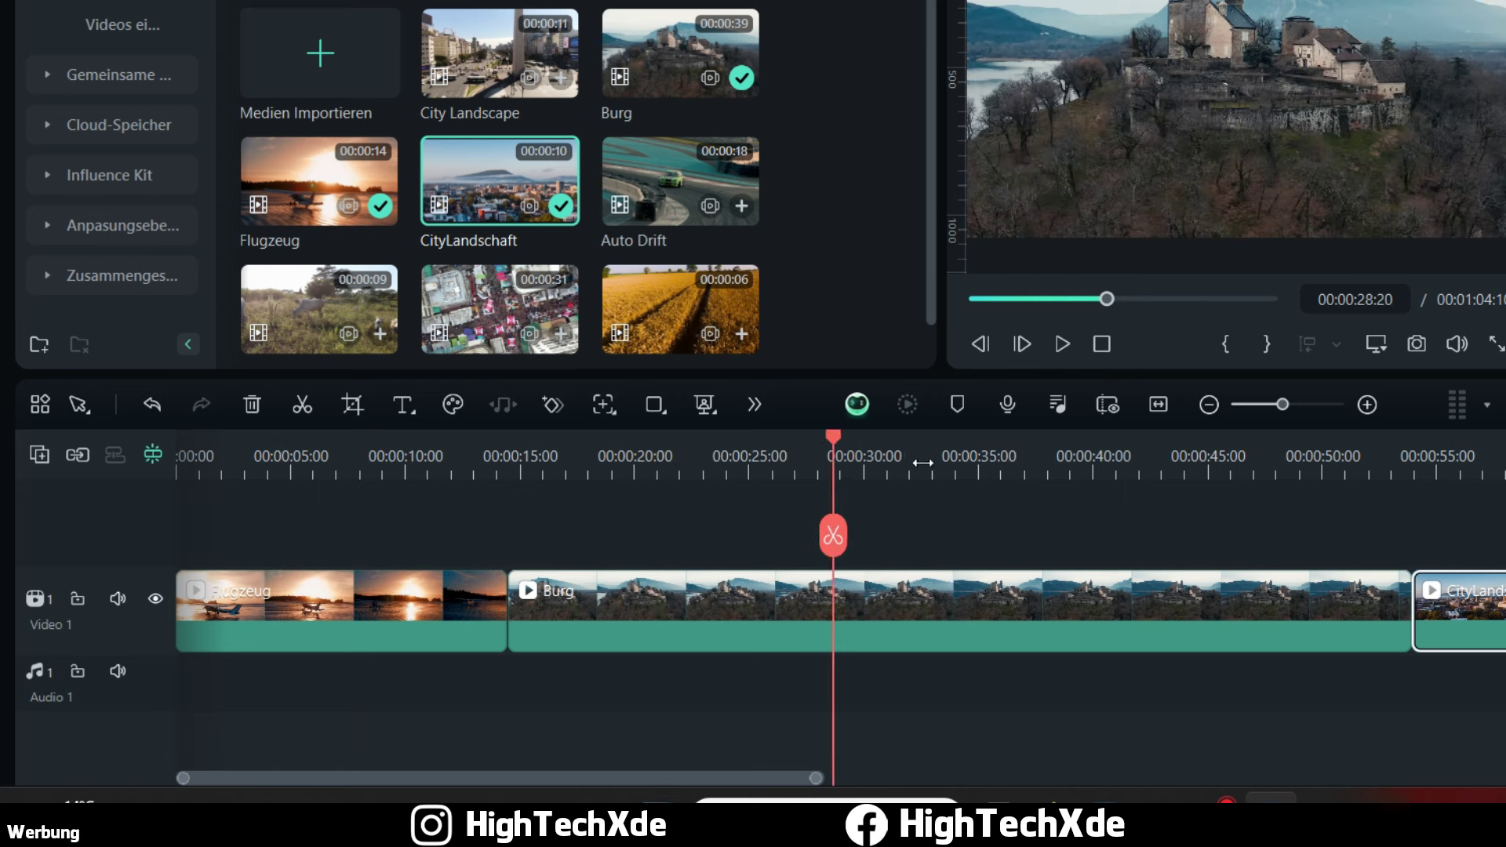
pyautogui.click(362, 462)
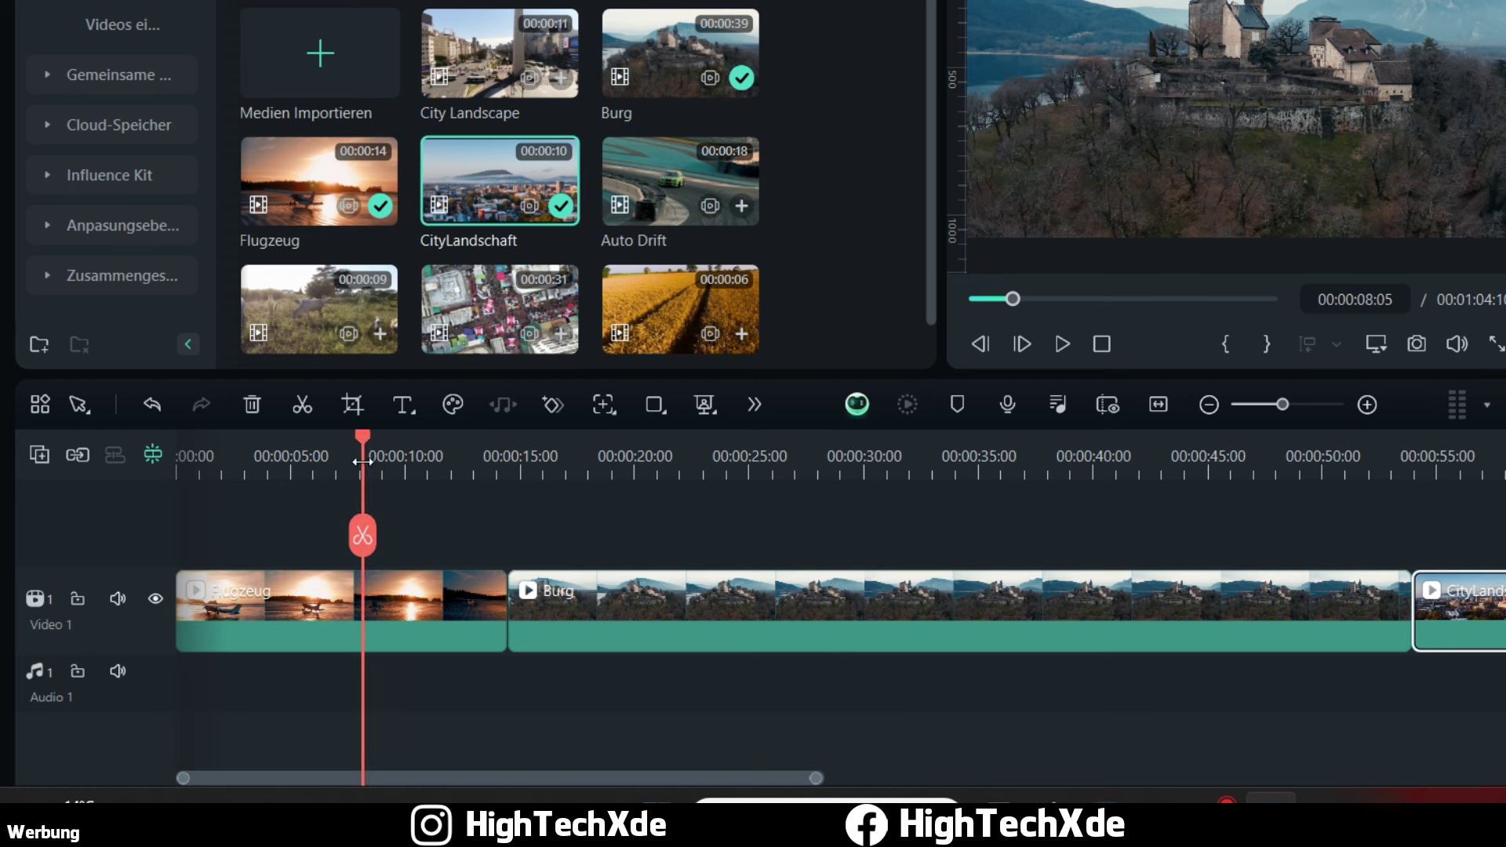
pyautogui.click(457, 451)
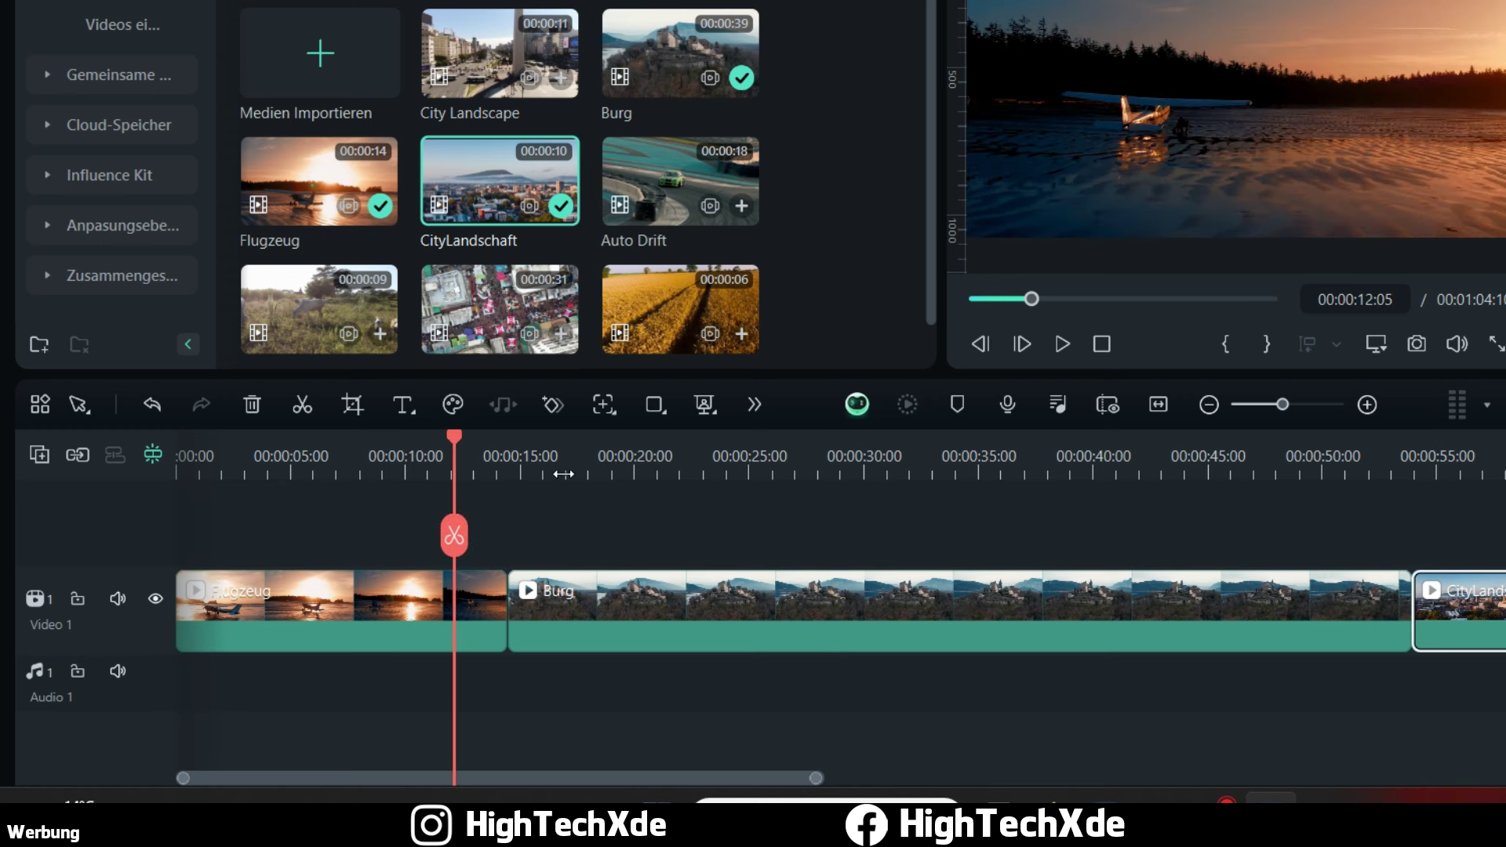
# Step: Examine the timeline around the playhead at coarse and fine zoom levels, down to single frames of the Flugzeug clip
pyautogui.scroll(5, 560, 471)
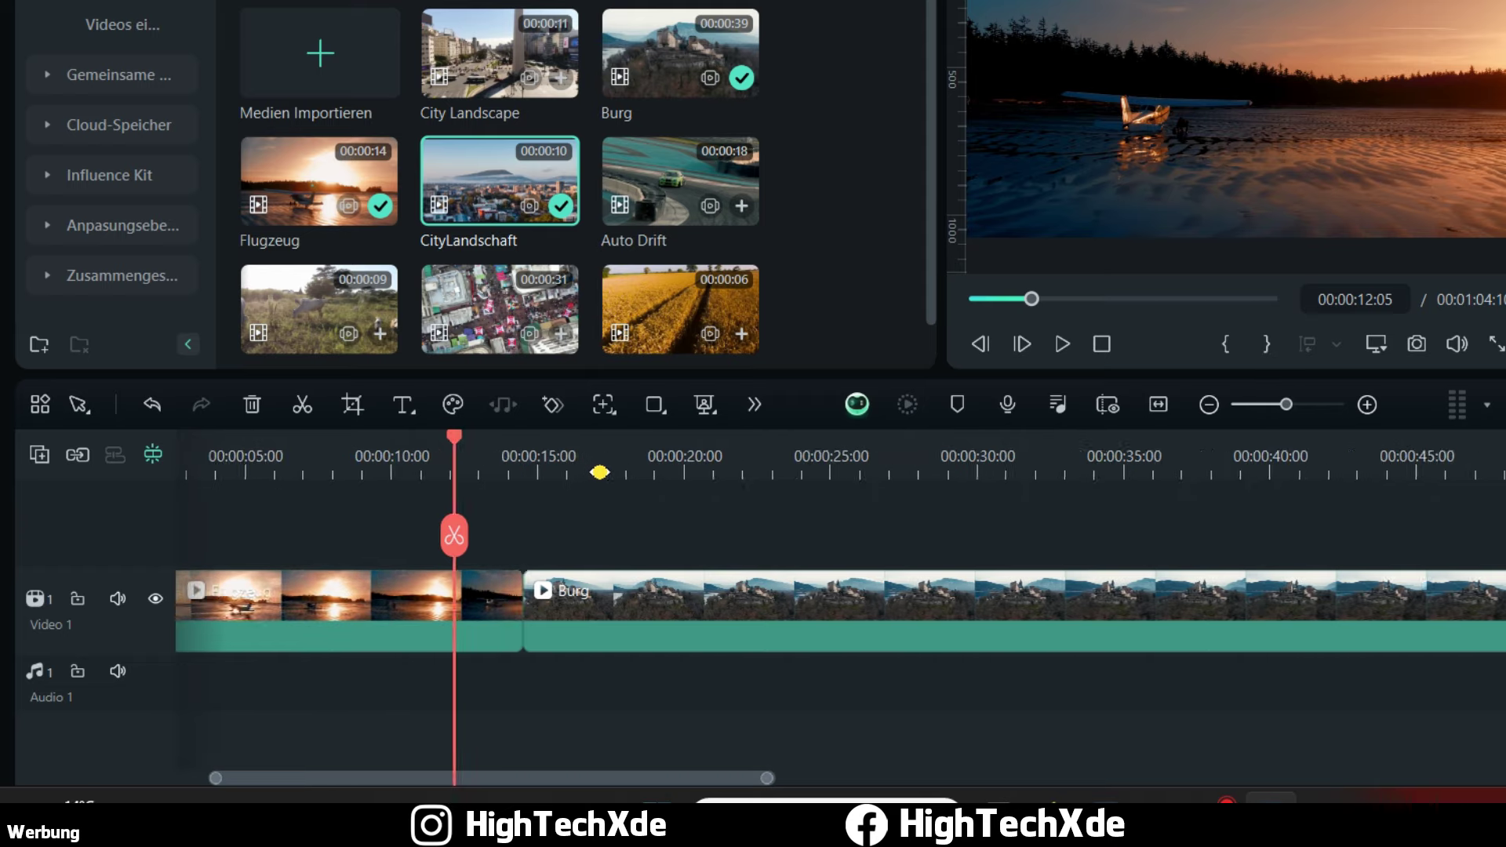
pyautogui.scroll(5, 736, 471)
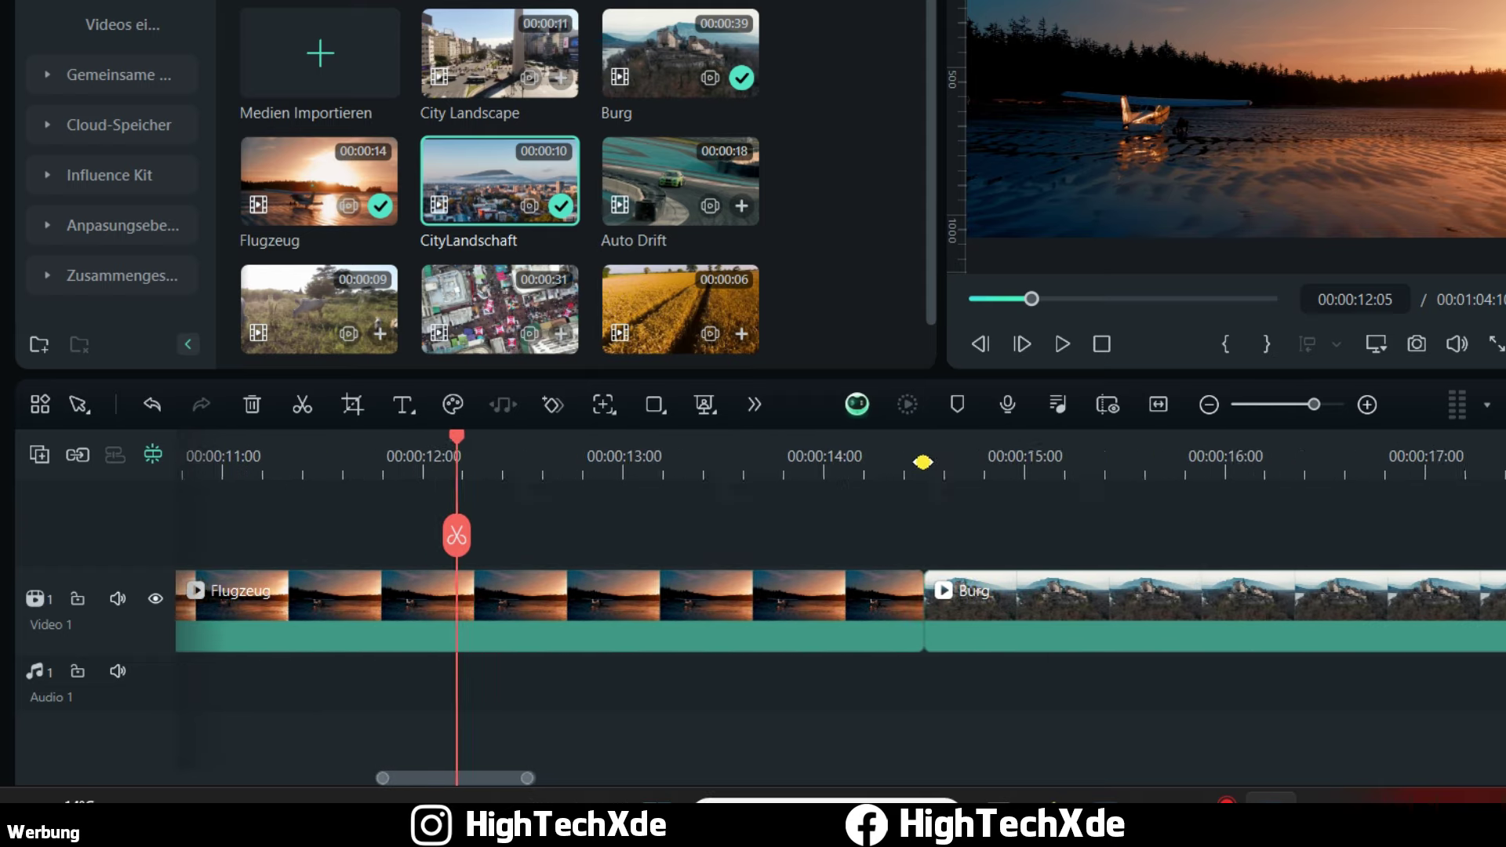
pyautogui.scroll(-6, 925, 460)
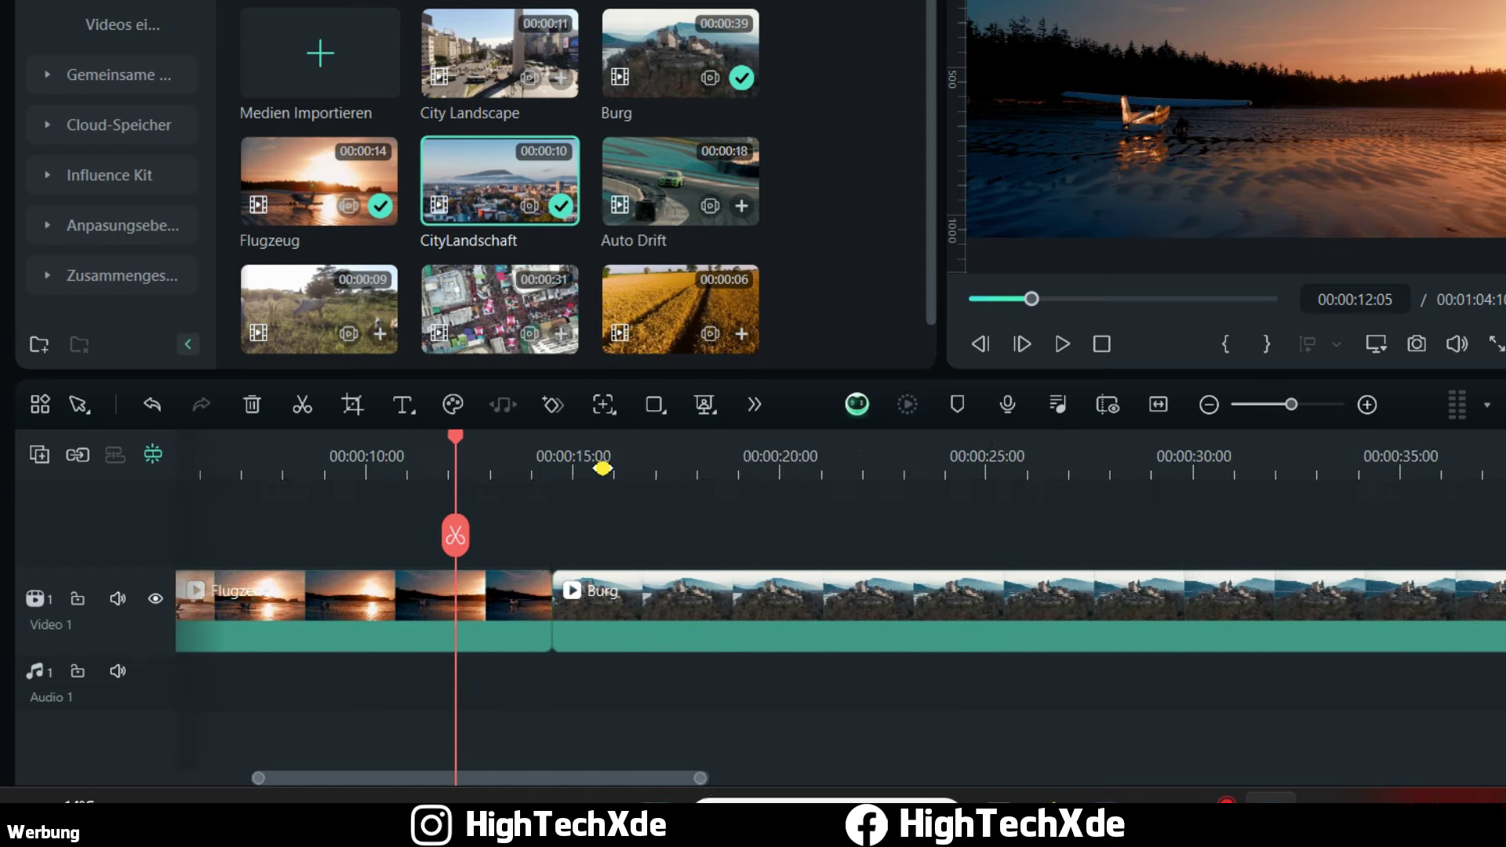
pyautogui.scroll(-3, 362, 486)
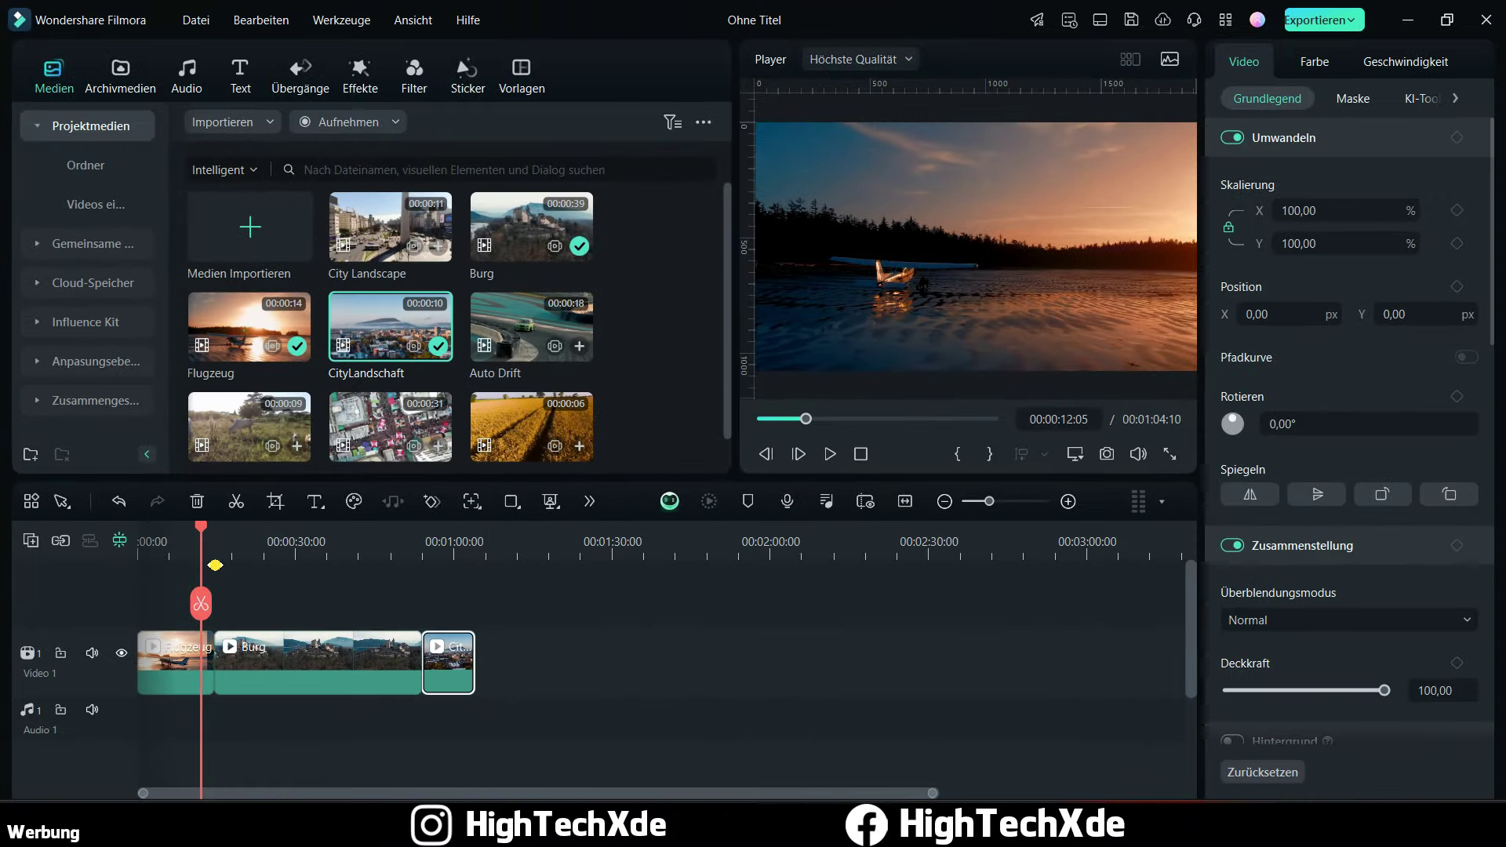
pyautogui.scroll(4, 549, 658)
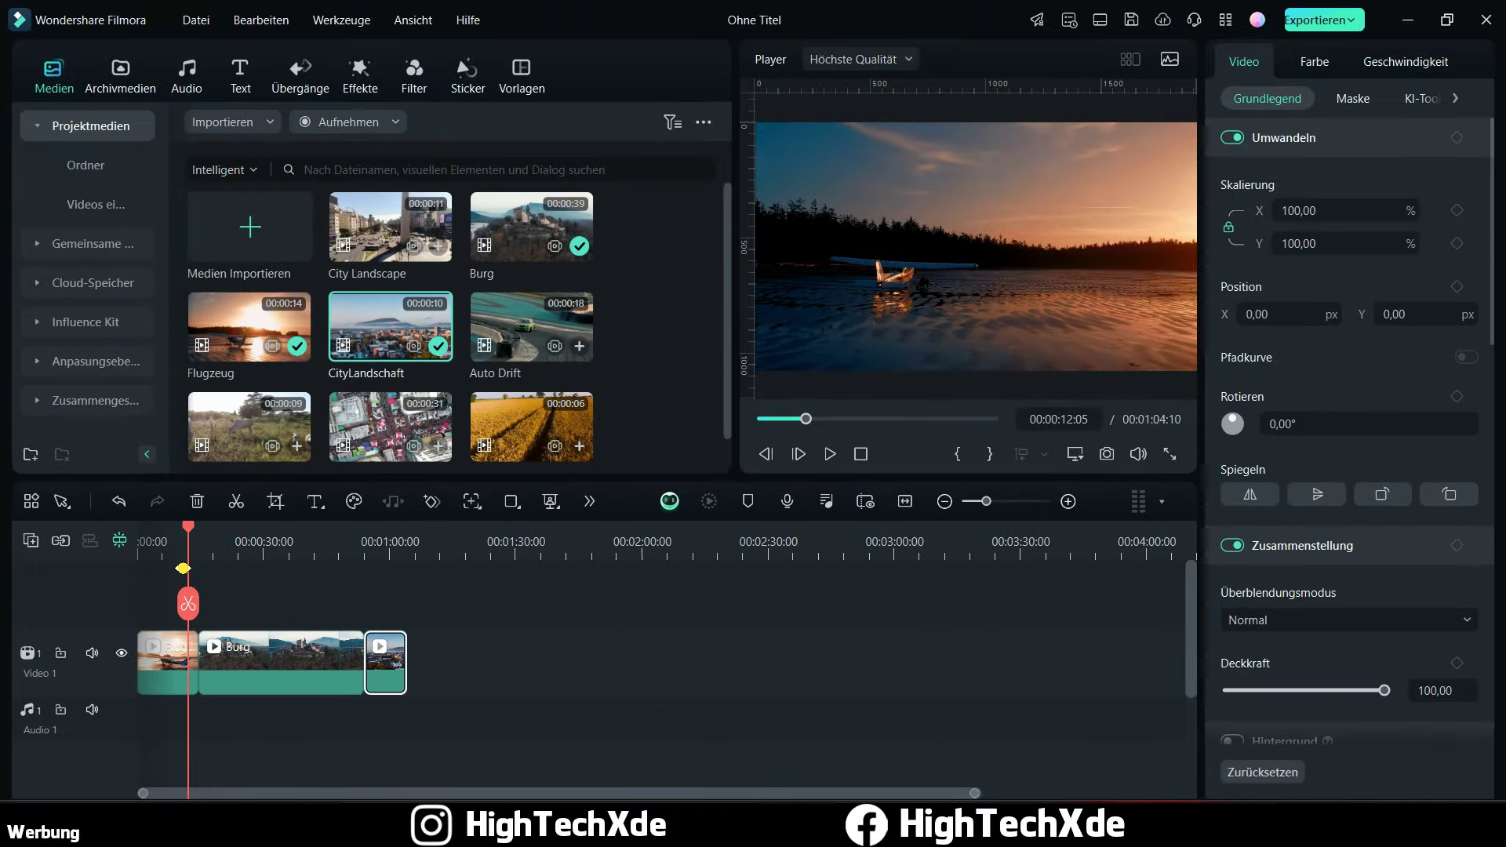
pyautogui.scroll(5, 662, 659)
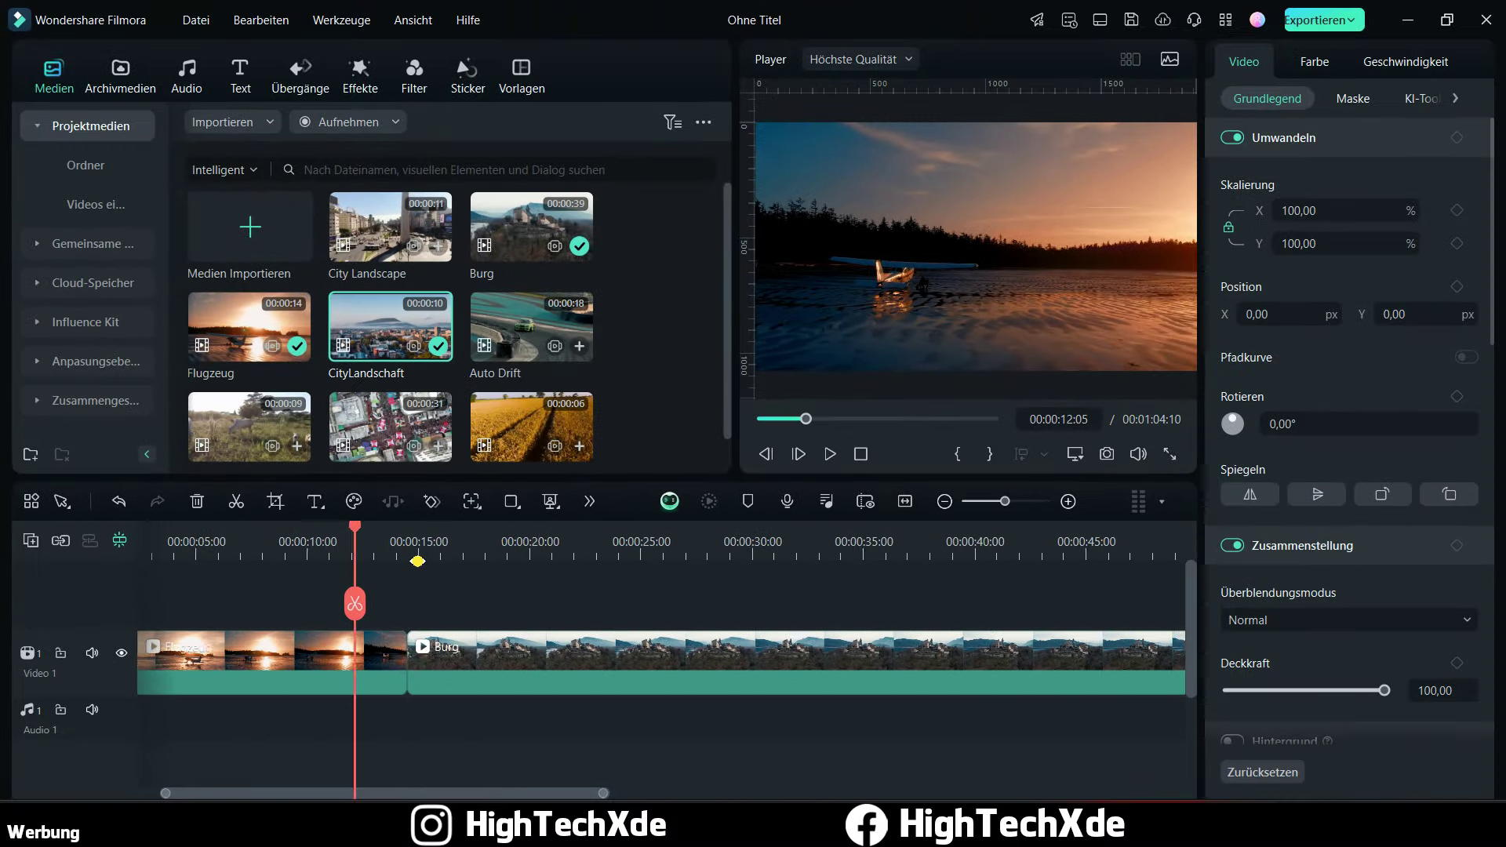
pyautogui.scroll(5, 557, 555)
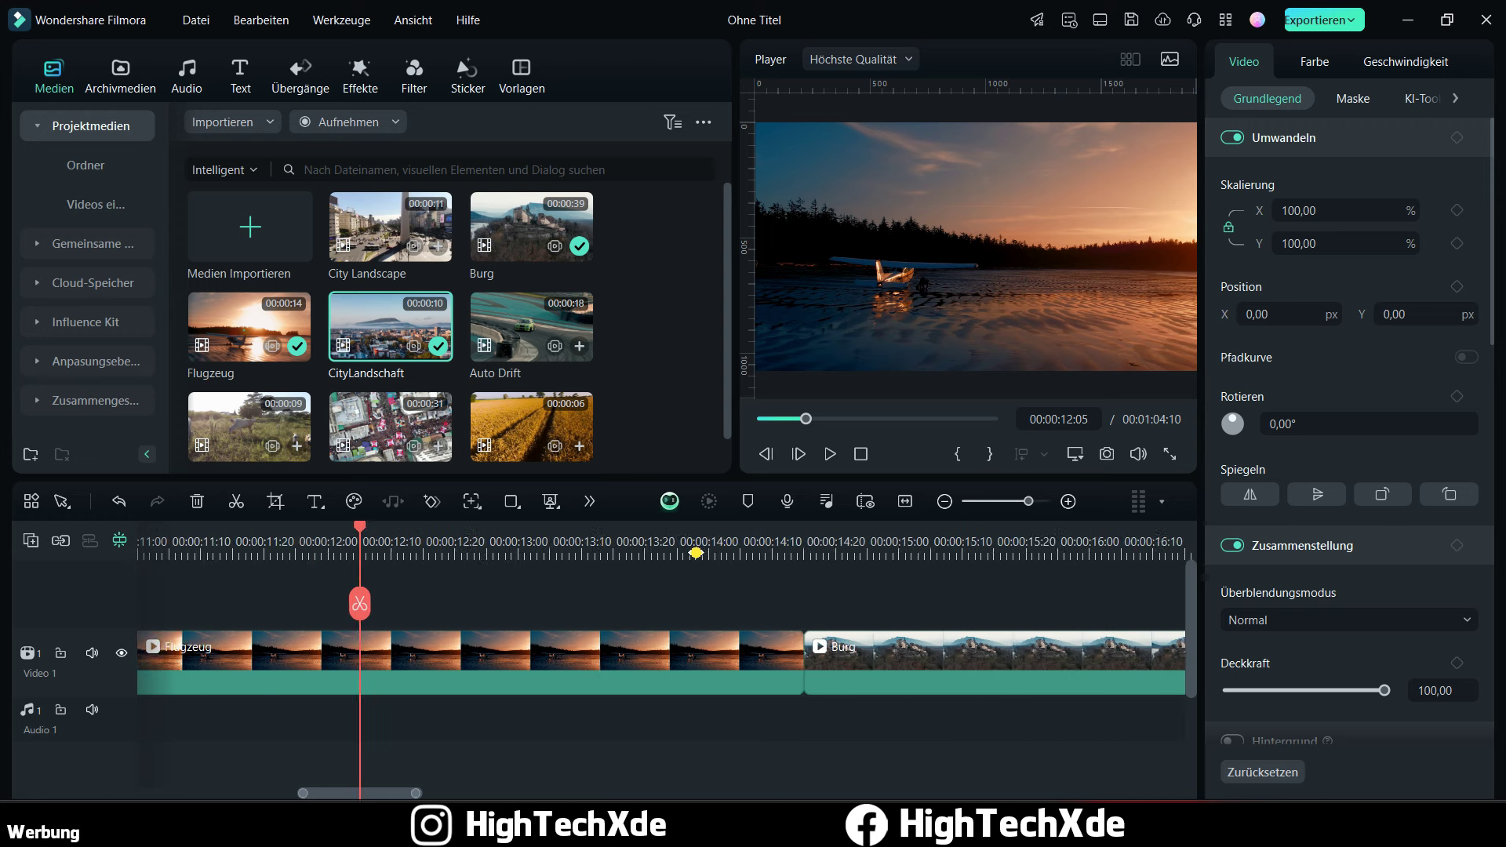
pyautogui.scroll(1, 787, 547)
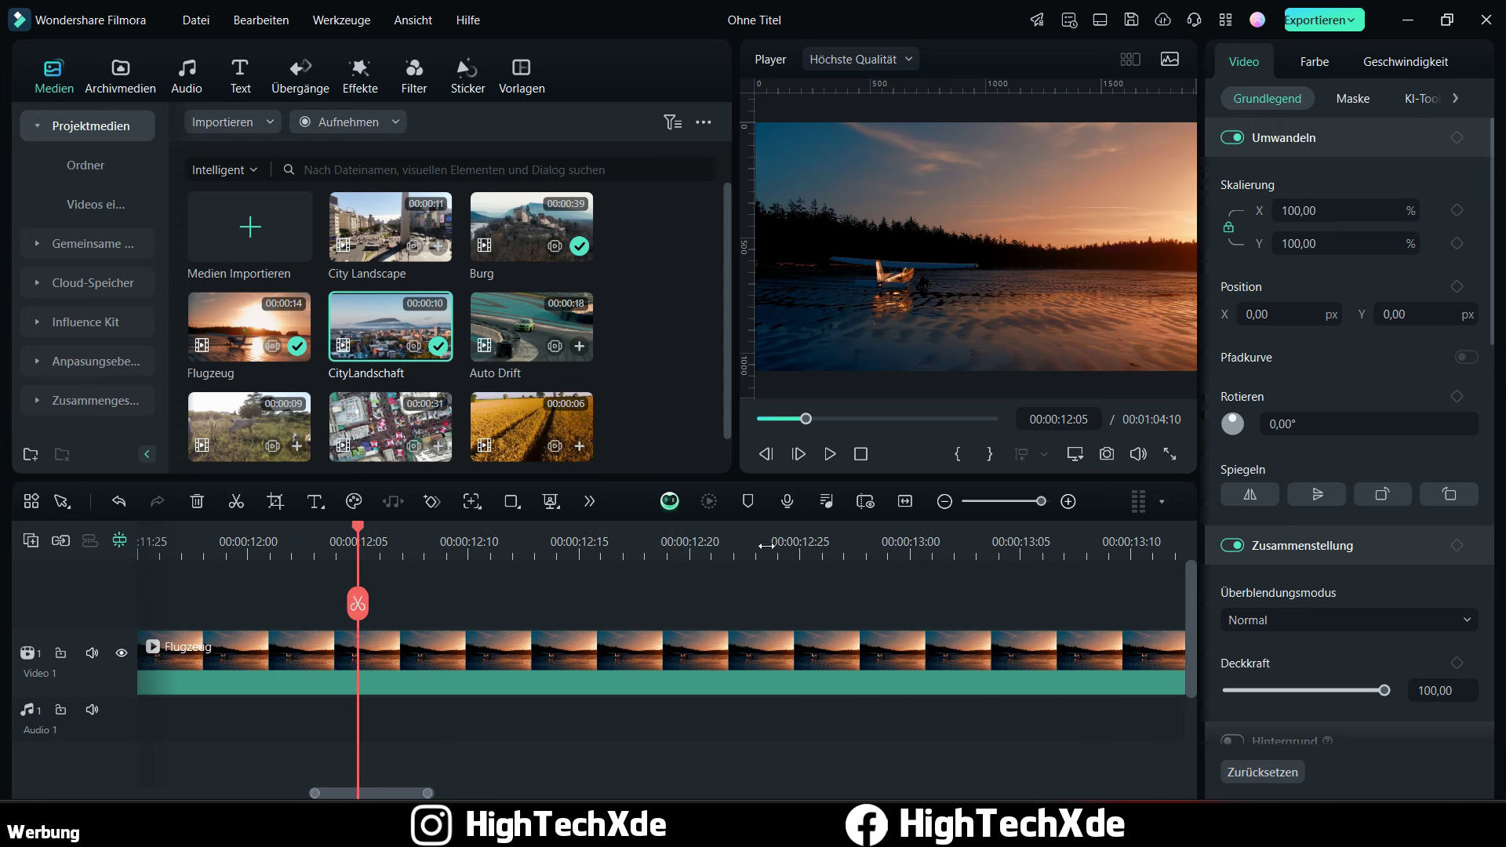
# Step: Move the playhead to 00:00:12:08 within the Flugzeug clip
pyautogui.click(493, 544)
pyautogui.moveTo(491, 533); pyautogui.dragTo(424, 534)
pyautogui.scroll(-3, 357, 570)
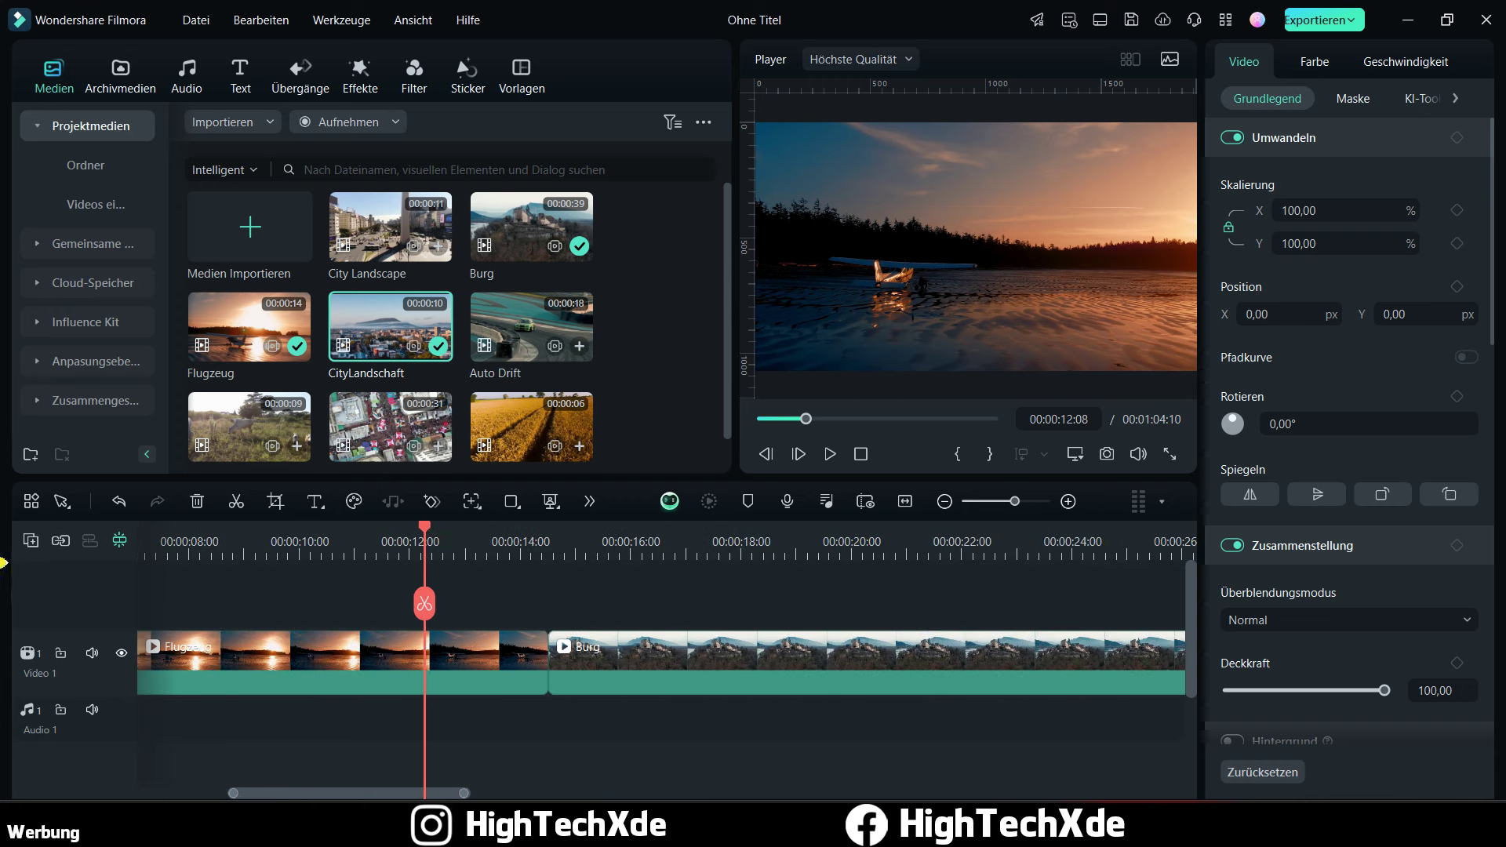
pyautogui.scroll(-5, 554, 552)
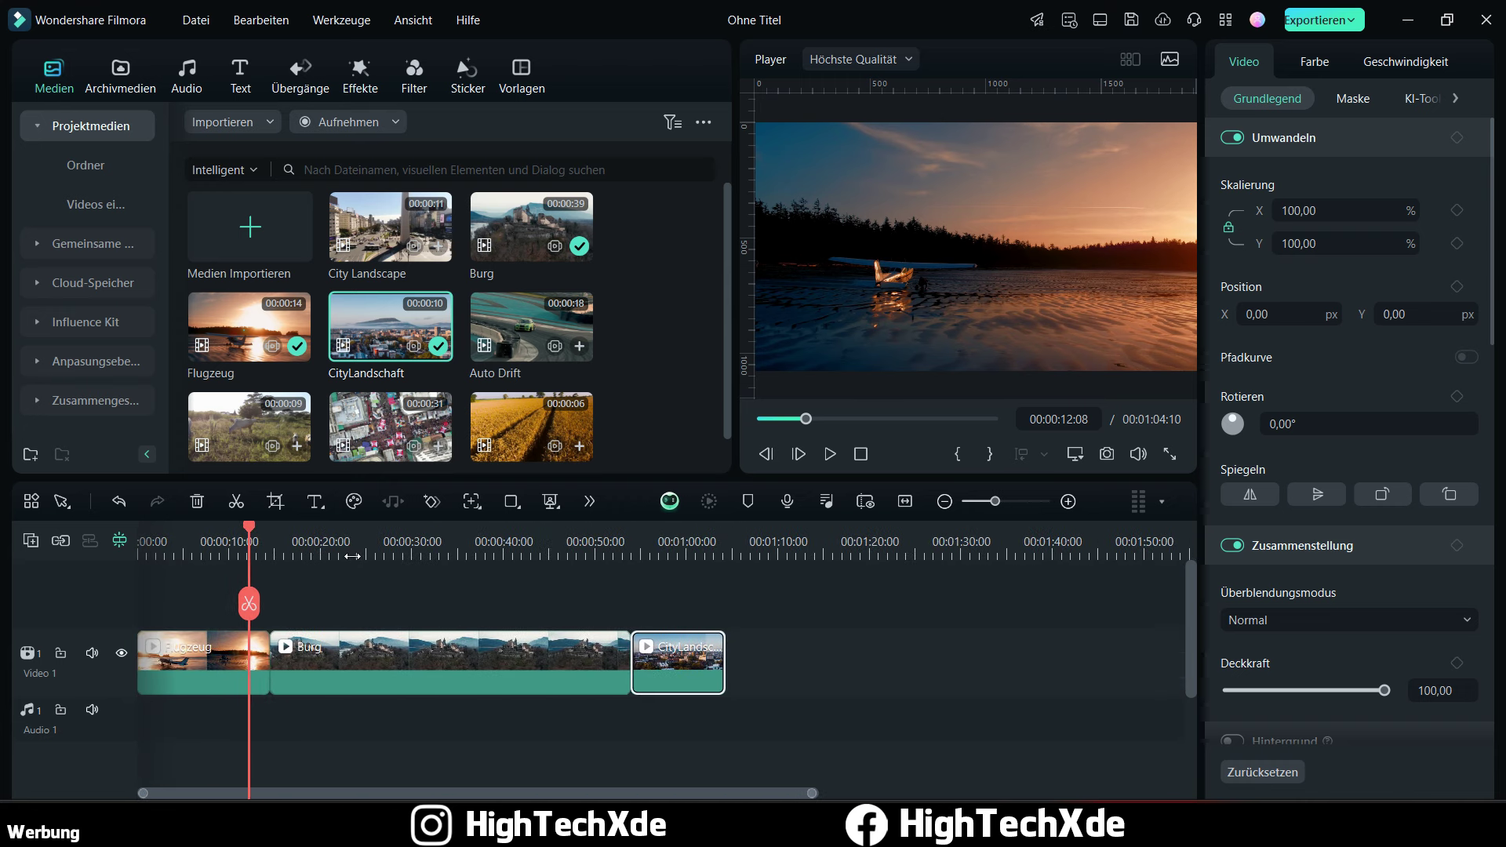
pyautogui.scroll(2, 416, 552)
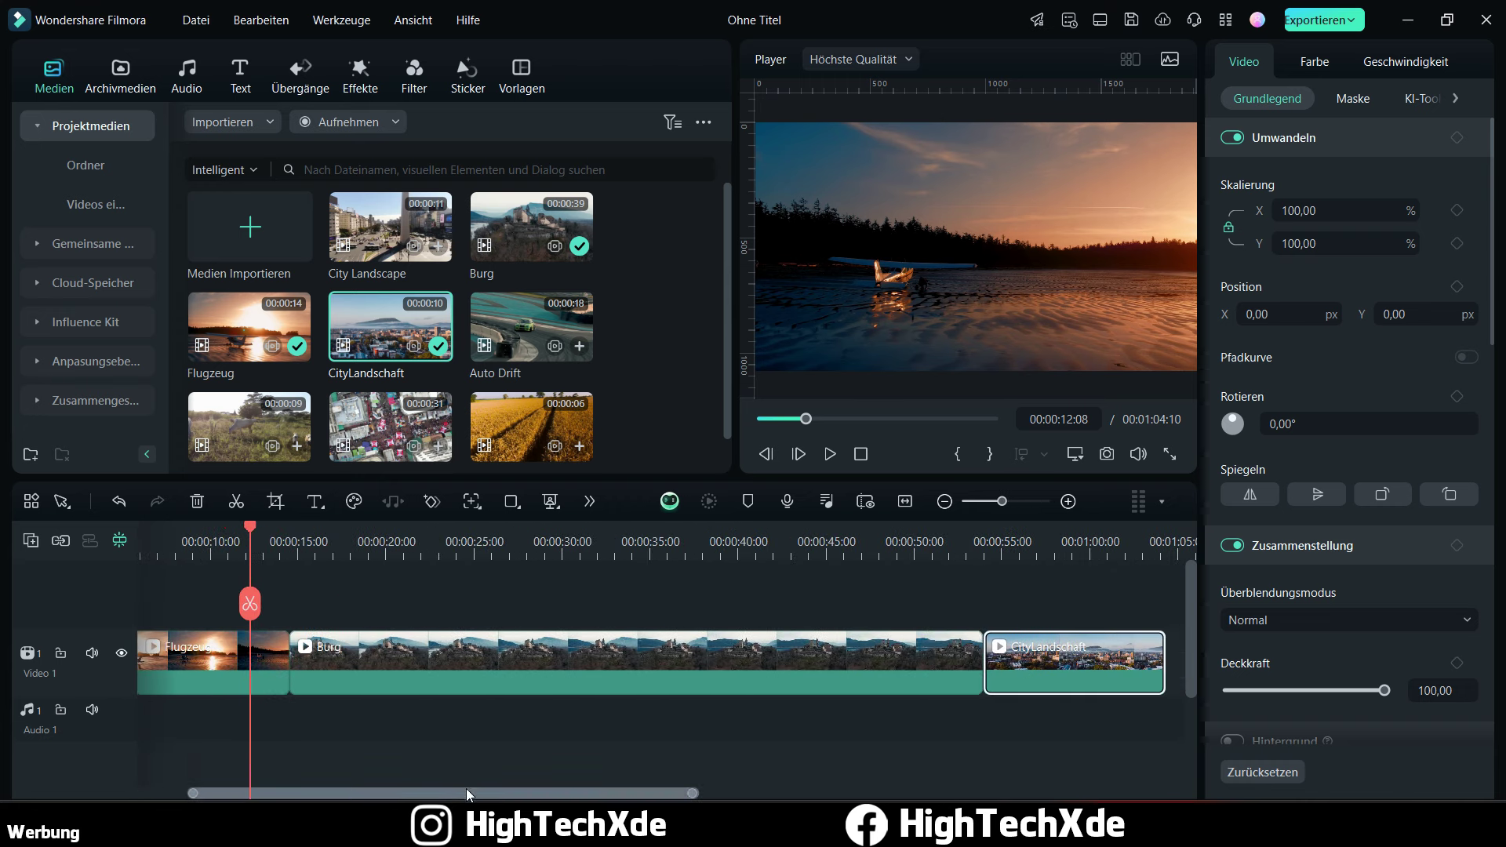
pyautogui.hscroll(-2, 471, 792)
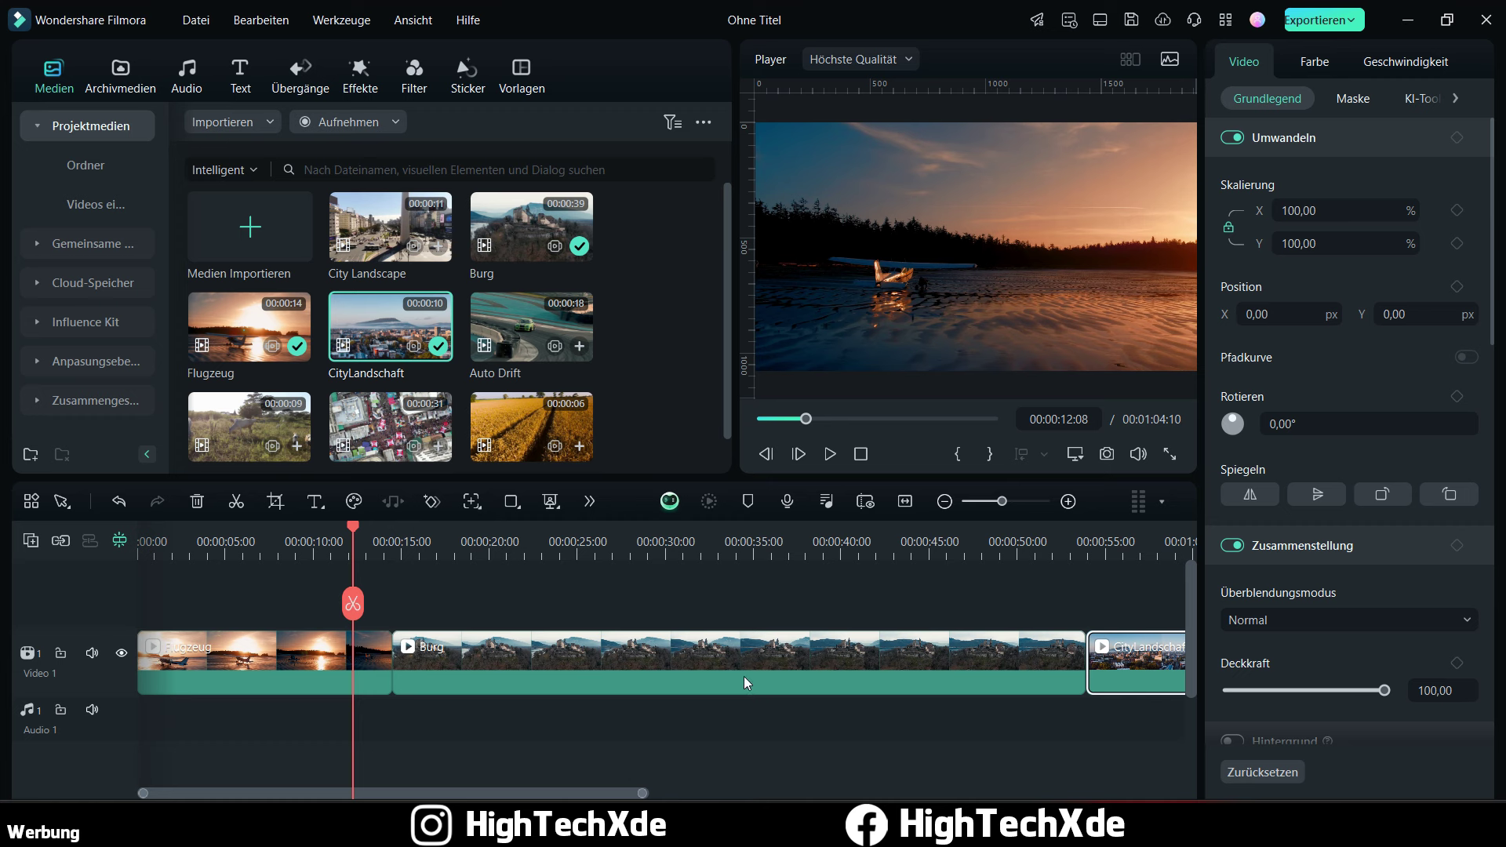
pyautogui.scroll(-1, 643, 566)
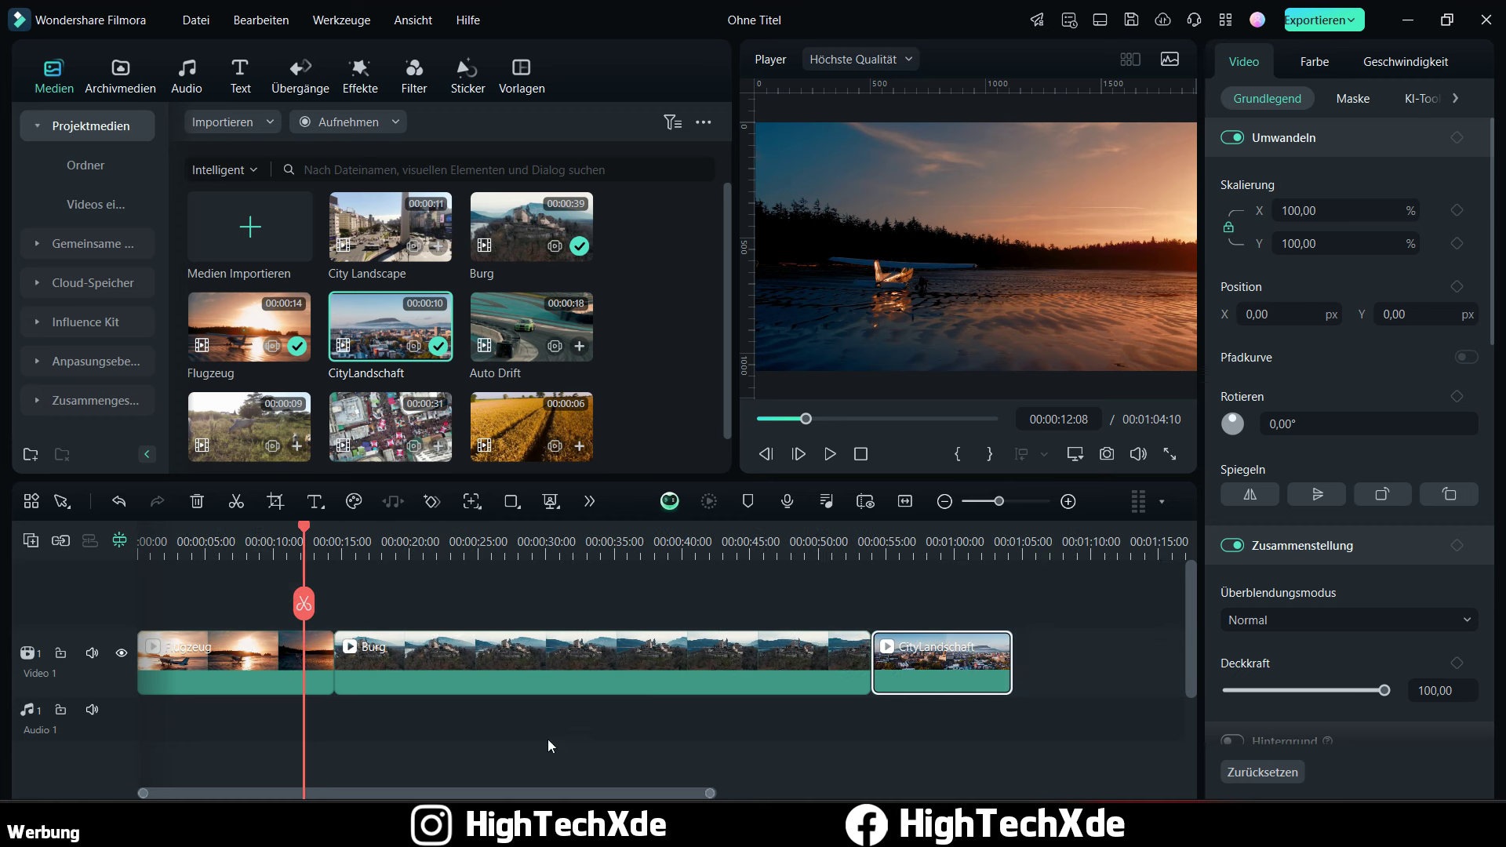
# Step: Play the preview into the start of the Burg clip, pause it and advance three frames to 00:00:15:01
pyautogui.click(830, 455)
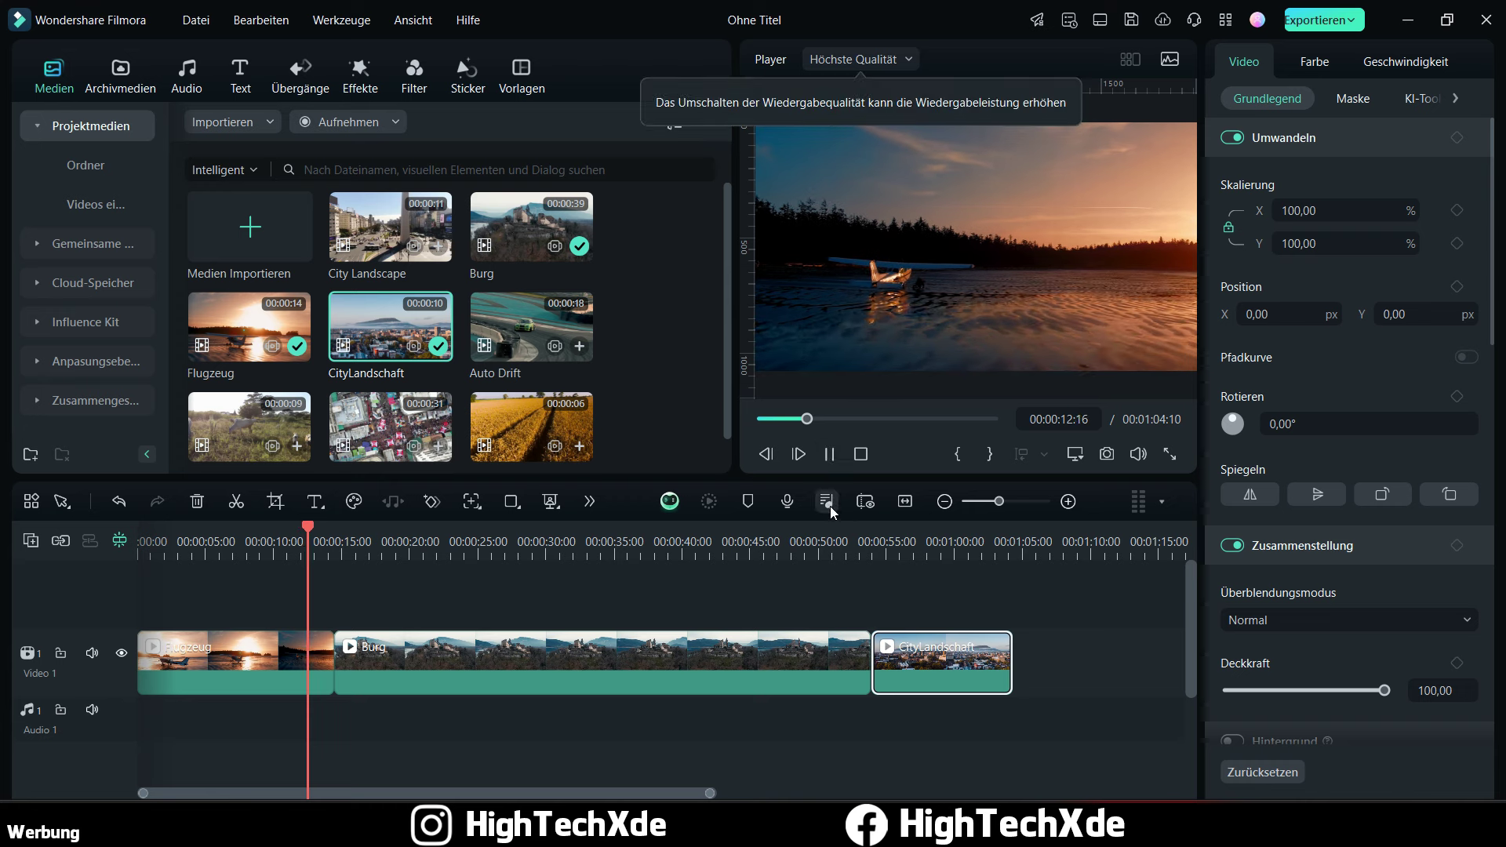
pyautogui.click(830, 455)
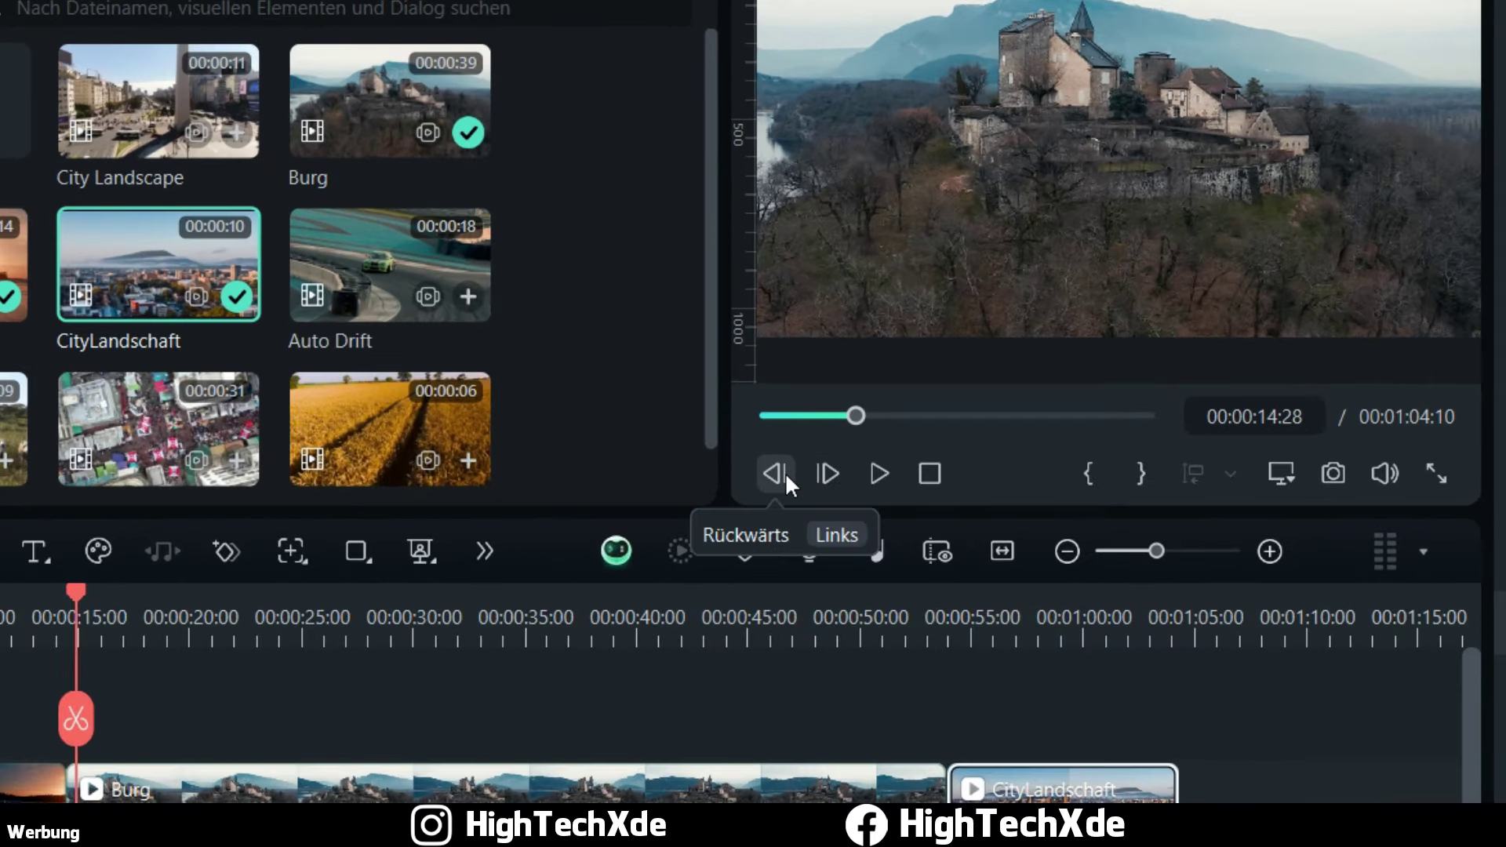
pyautogui.click(830, 474)
pyautogui.click(830, 474)
pyautogui.click(830, 474)
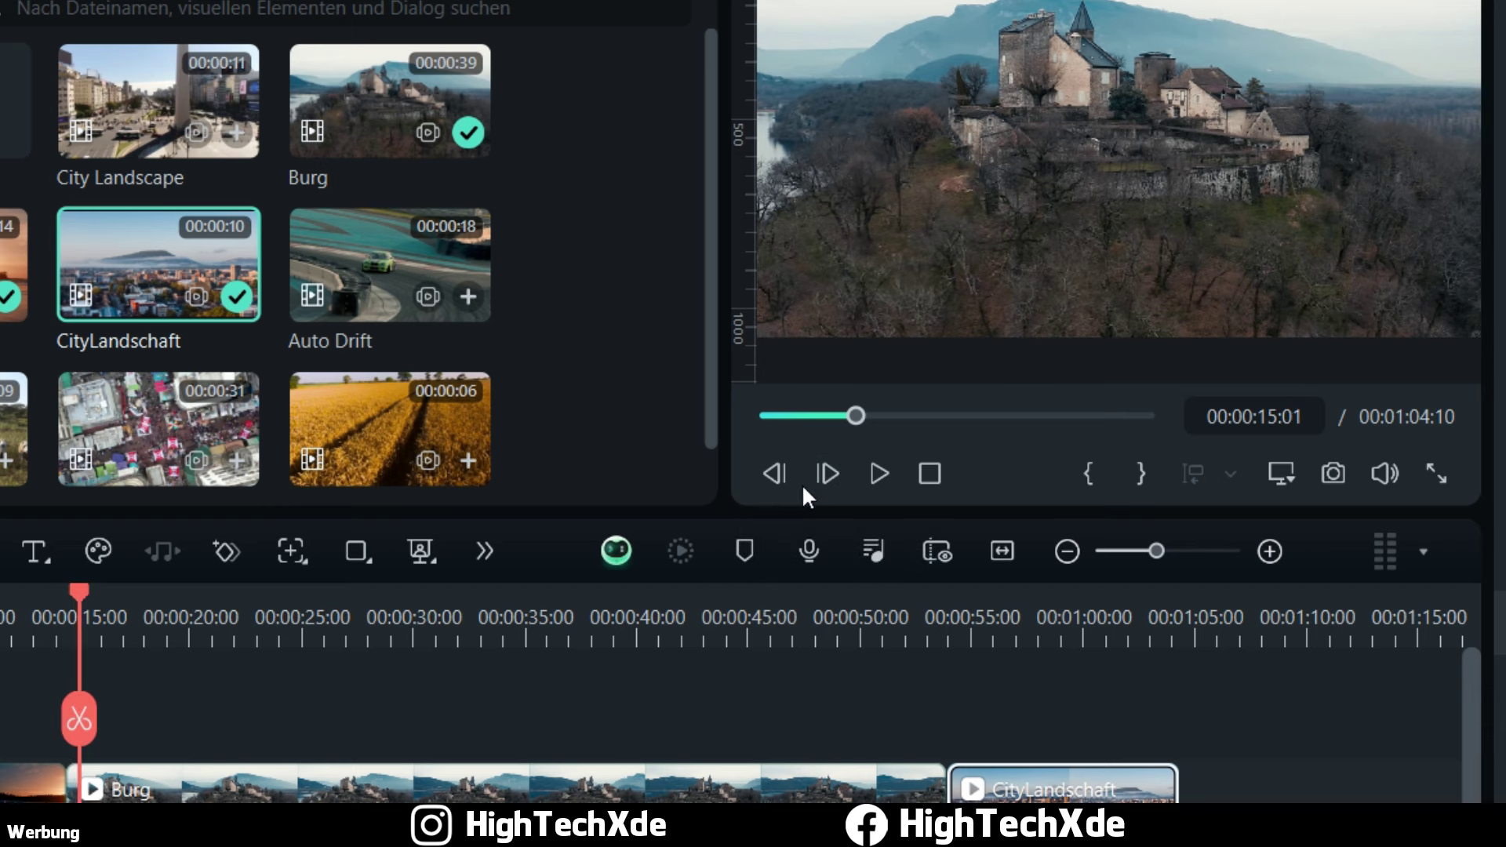
# Step: Move the playhead back to 00:00:04:10 in the Flugzeug clip and advance frame by frame to 00:00:05:01
pyautogui.click(6, 628)
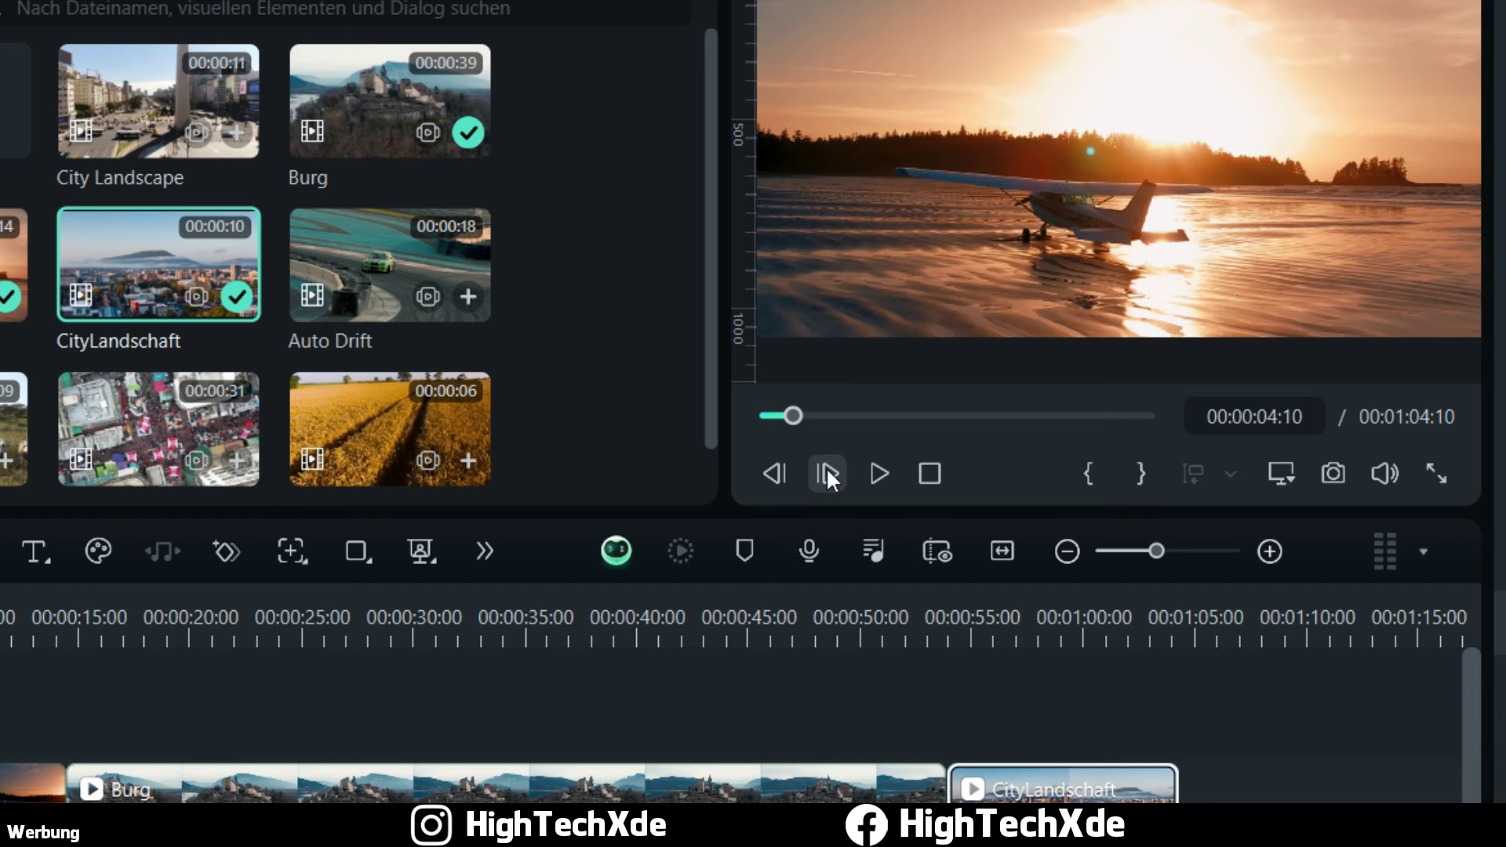
pyautogui.click(825, 469)
pyautogui.click(826, 469)
pyautogui.click(826, 469)
pyautogui.click(826, 469)
pyautogui.click(826, 469)
pyautogui.click(826, 469)
pyautogui.click(825, 469)
pyautogui.click(826, 469)
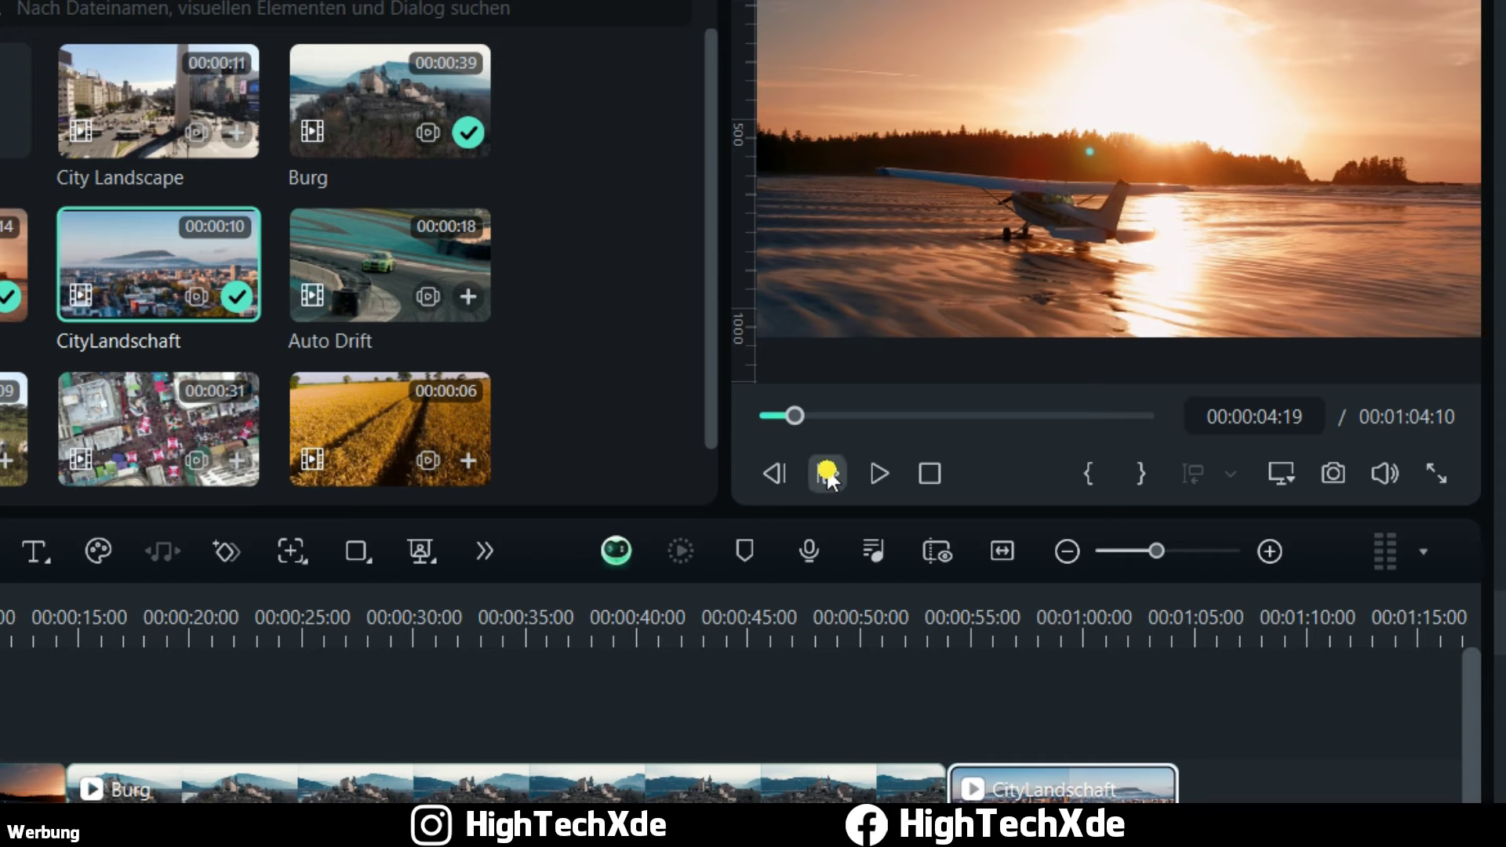
pyautogui.click(826, 469)
pyautogui.click(826, 469)
pyautogui.click(826, 469)
pyautogui.click(826, 469)
pyautogui.click(826, 469)
pyautogui.click(826, 470)
pyautogui.click(826, 469)
pyautogui.click(826, 469)
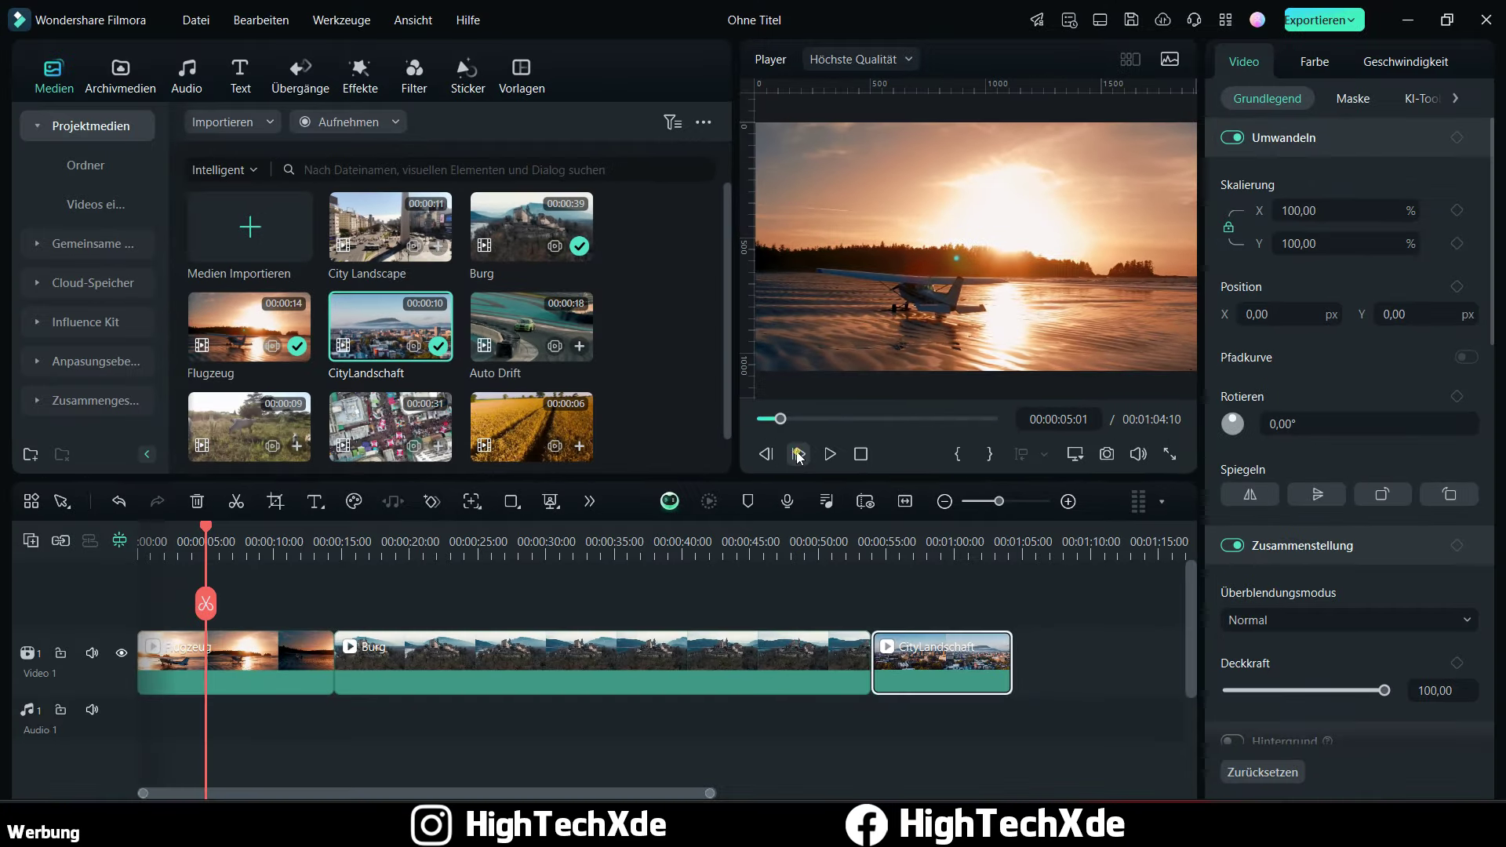
# Step: Go backward frame by frame in the Flugzeug clip and a few frames forward again, stopping at 00:00:04:16
pyautogui.click(766, 455)
pyautogui.click(767, 455)
pyautogui.click(767, 455)
pyautogui.click(766, 455)
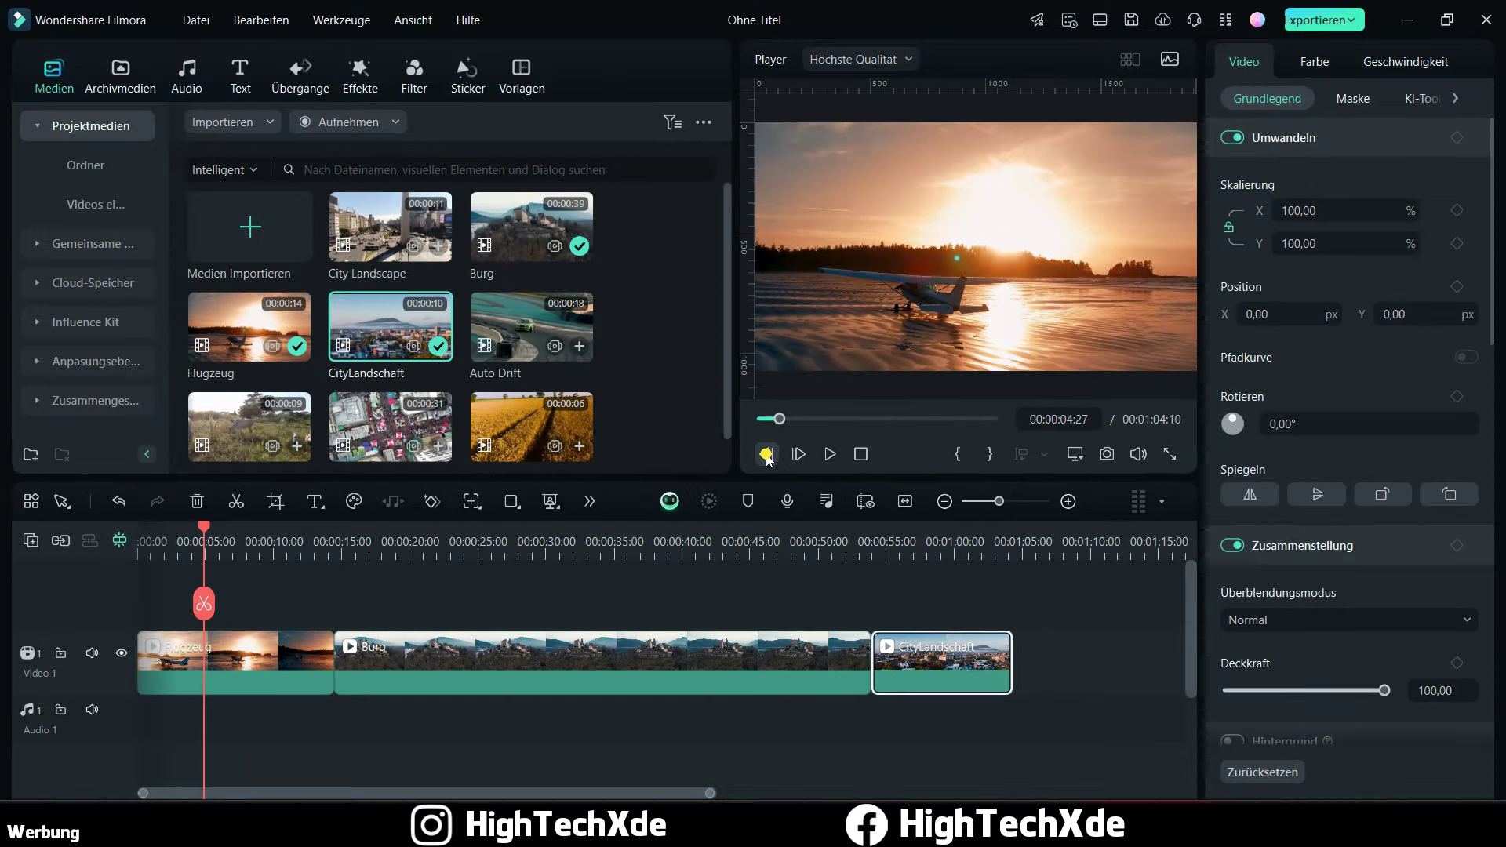
pyautogui.click(766, 455)
pyautogui.click(766, 455)
pyautogui.click(766, 455)
pyautogui.click(766, 455)
pyautogui.click(766, 455)
pyautogui.click(767, 455)
pyautogui.click(766, 455)
pyautogui.click(766, 454)
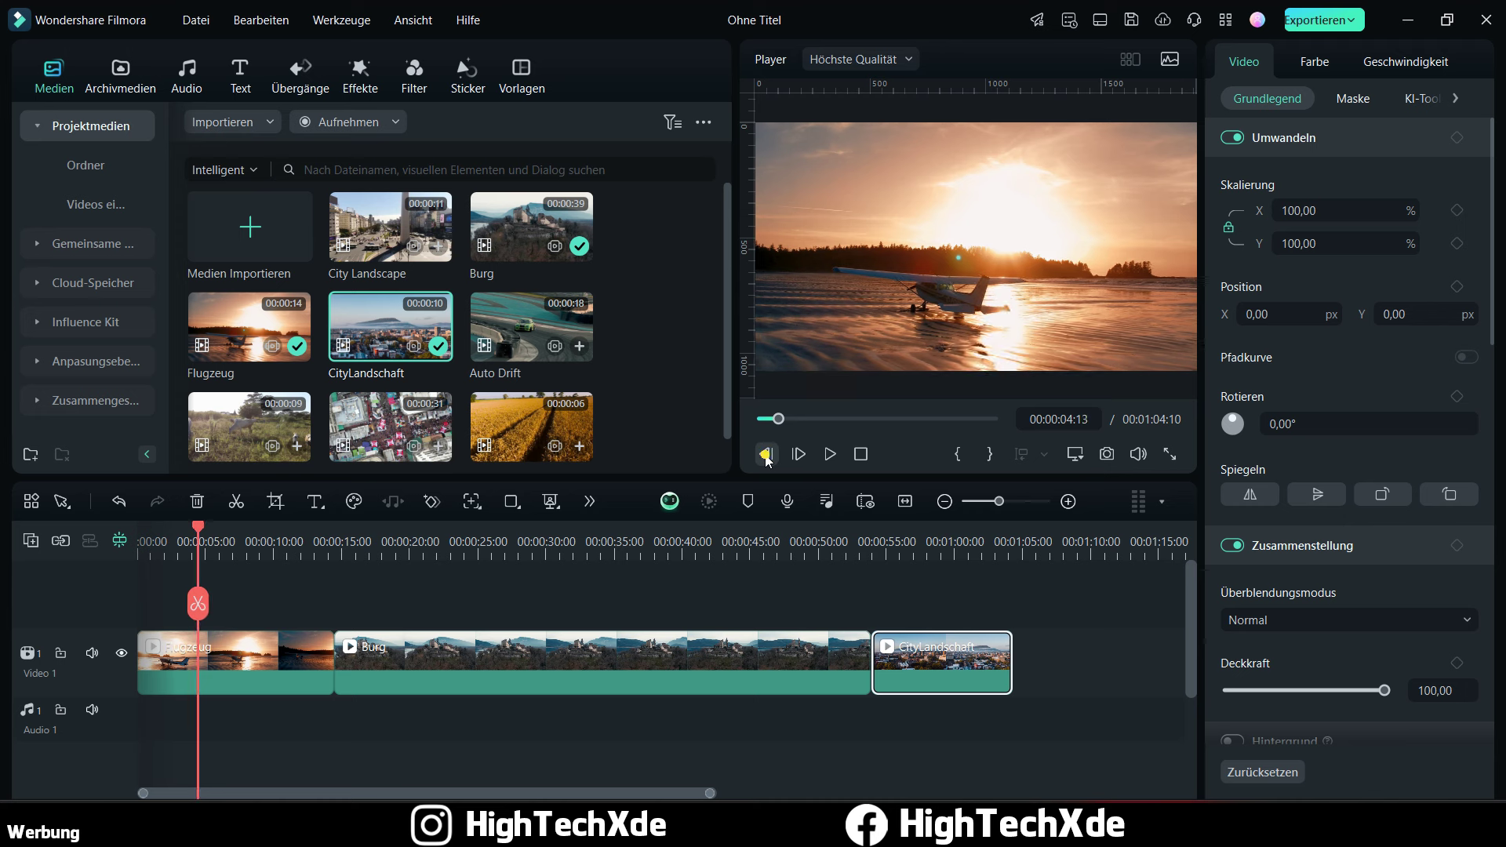
pyautogui.click(799, 455)
pyautogui.click(799, 455)
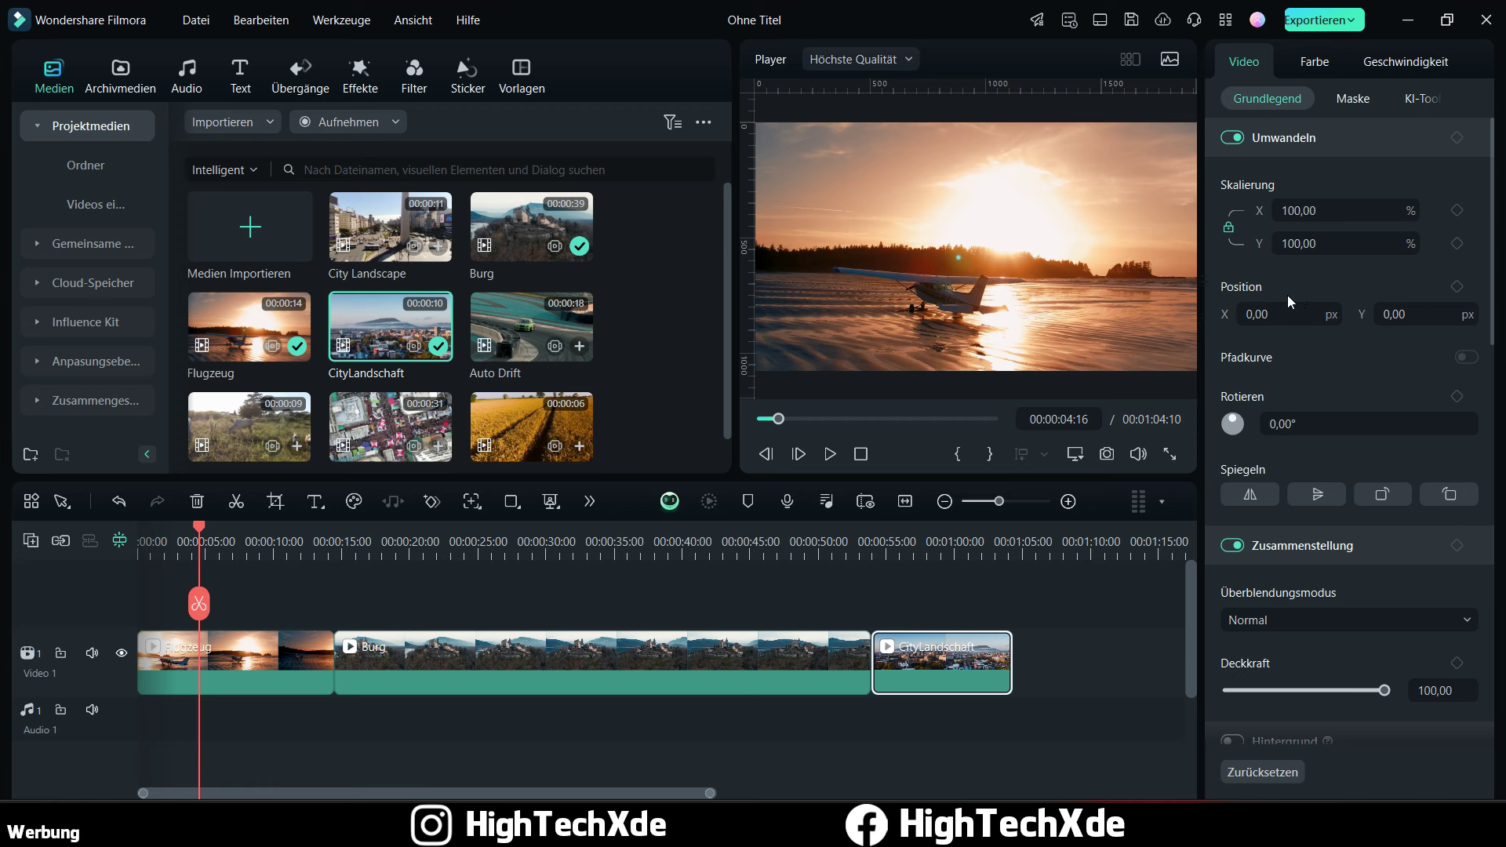
# Step: Select the Flugzeug clip on the timeline and enlarge the player by narrowing the media area and lowering the timeline's upper edge
pyautogui.click(249, 655)
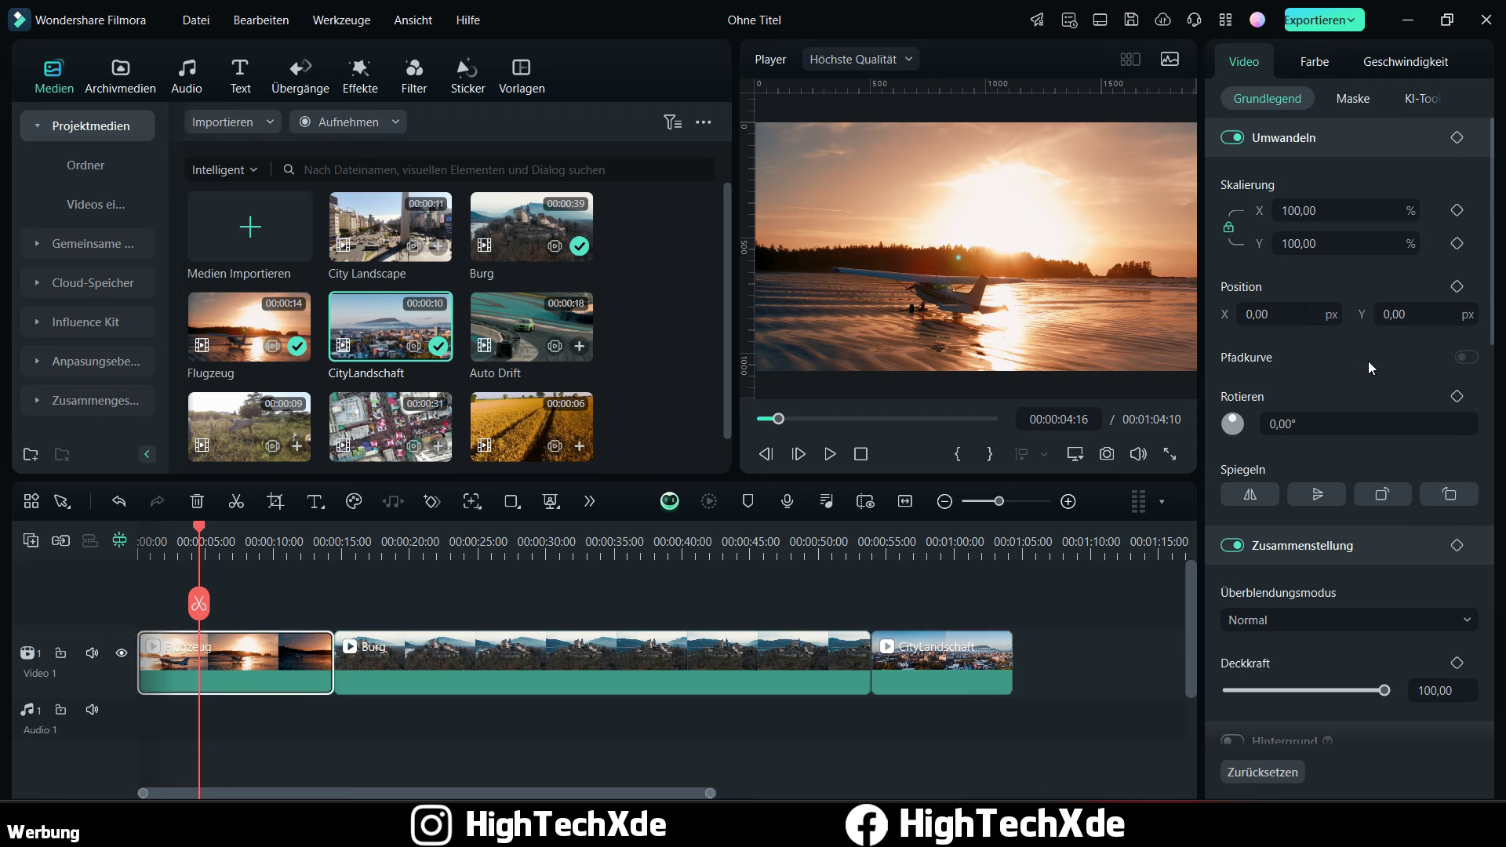
pyautogui.moveTo(734, 332); pyautogui.dragTo(612, 328)
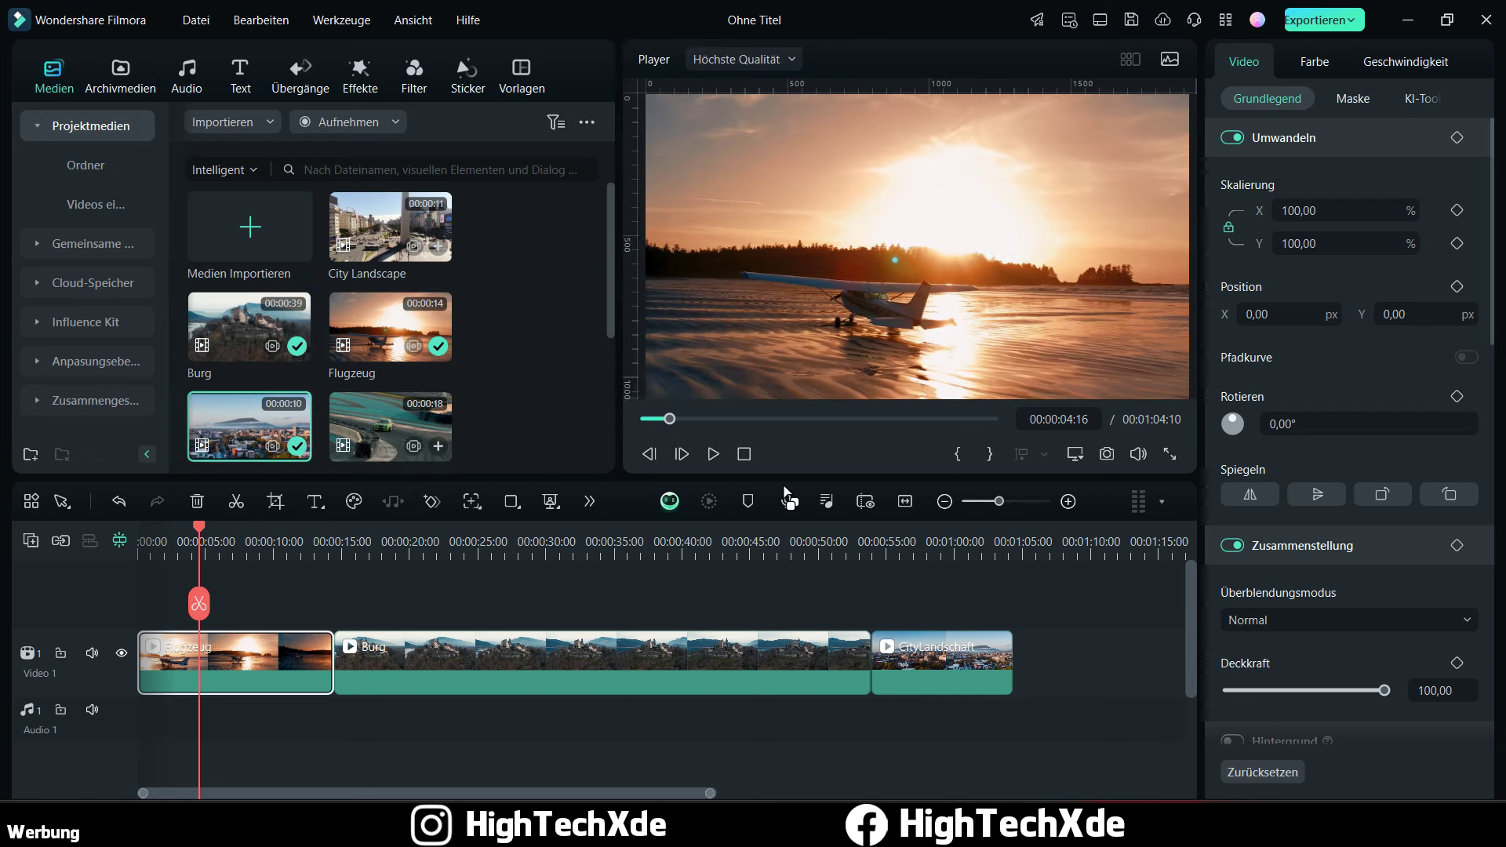
pyautogui.moveTo(785, 475); pyautogui.dragTo(800, 523)
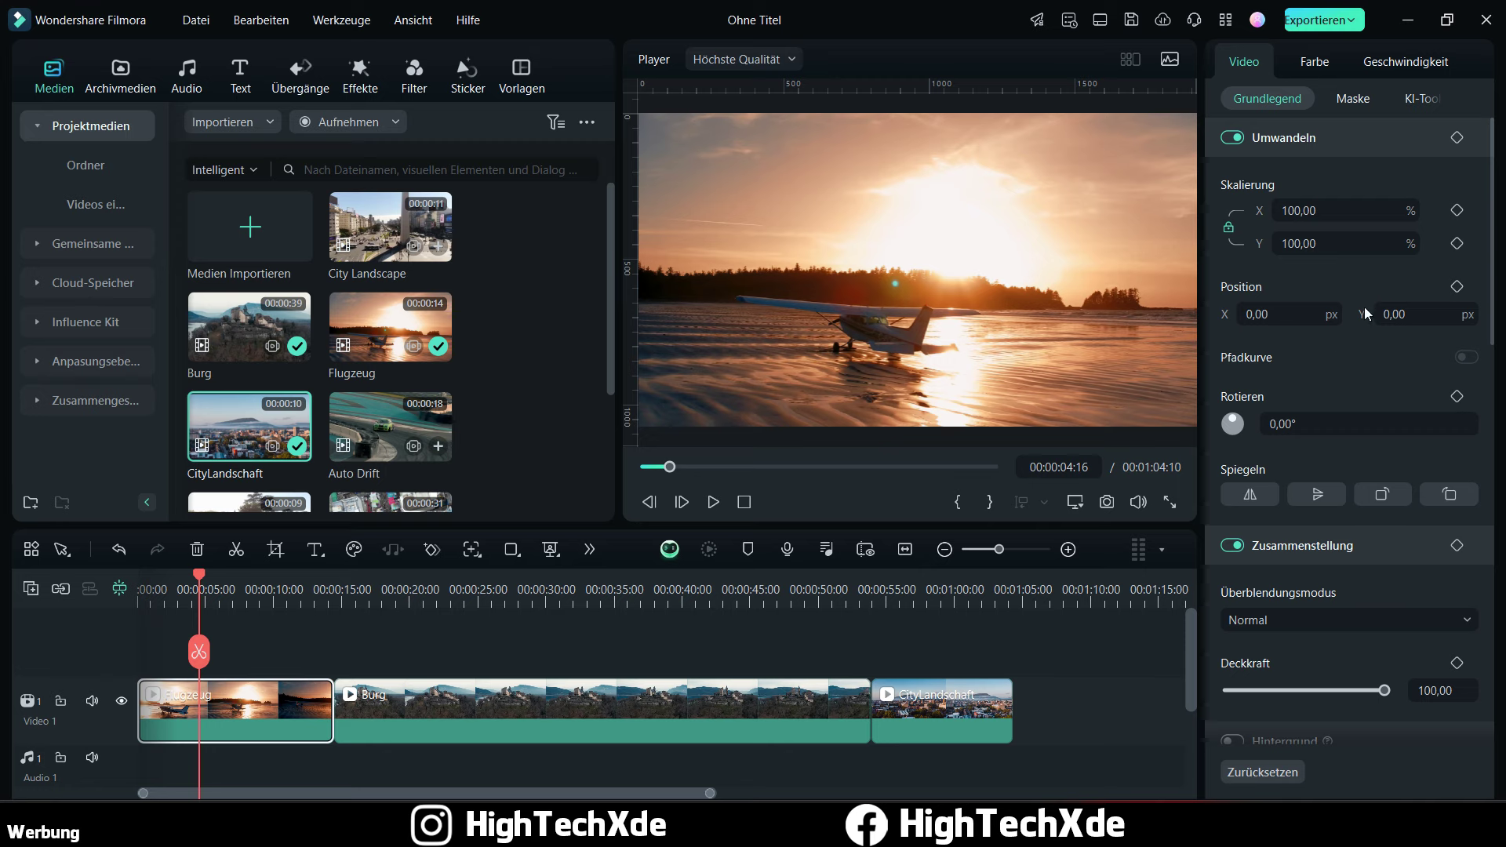
# Step: Switch the layout mode to Klassisch and slightly widen the media area beside the player
pyautogui.click(414, 19)
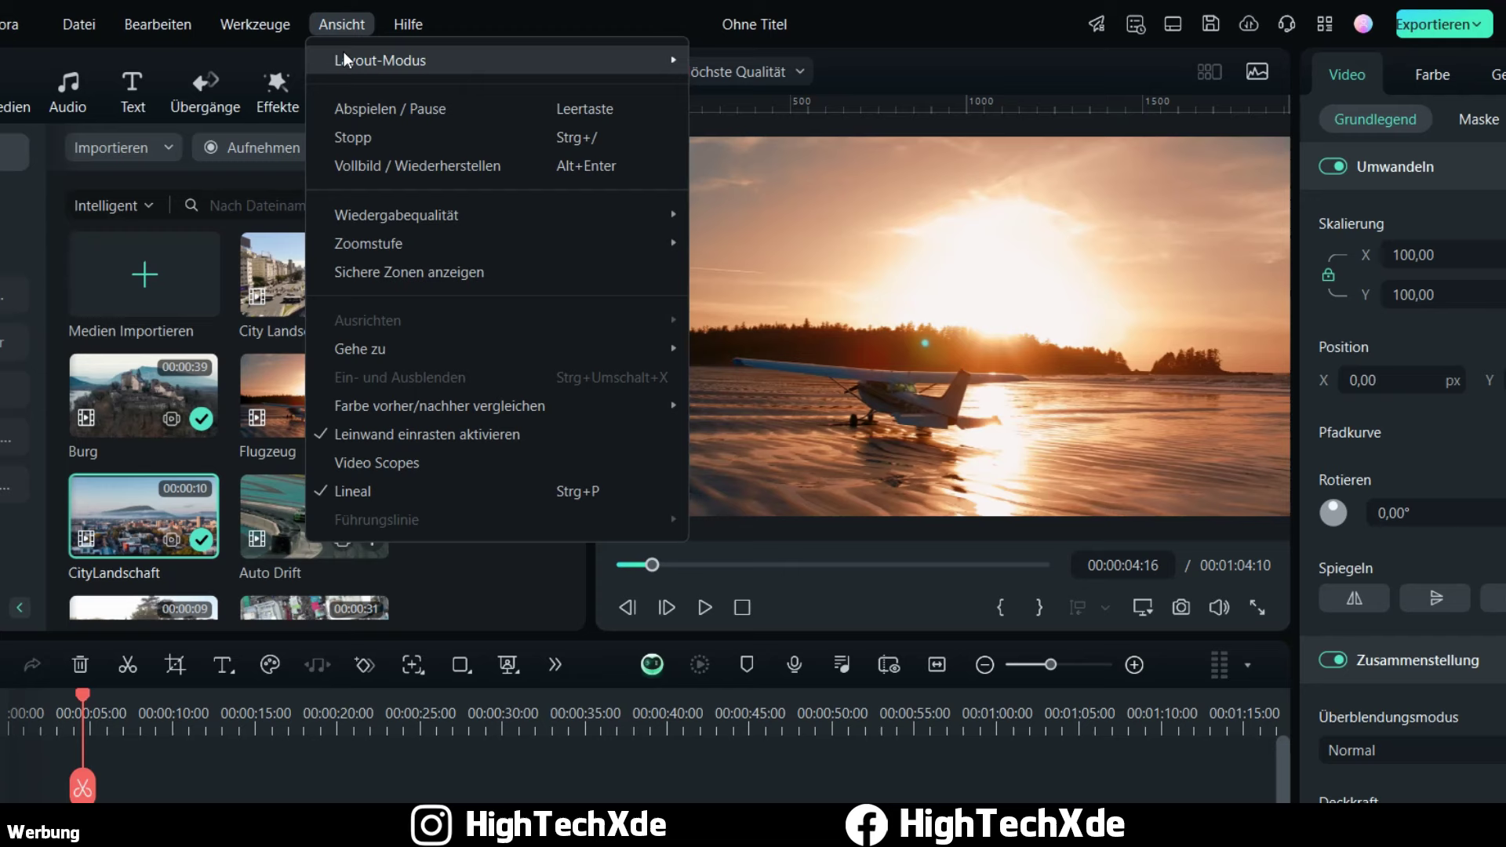
pyautogui.moveTo(463, 59)
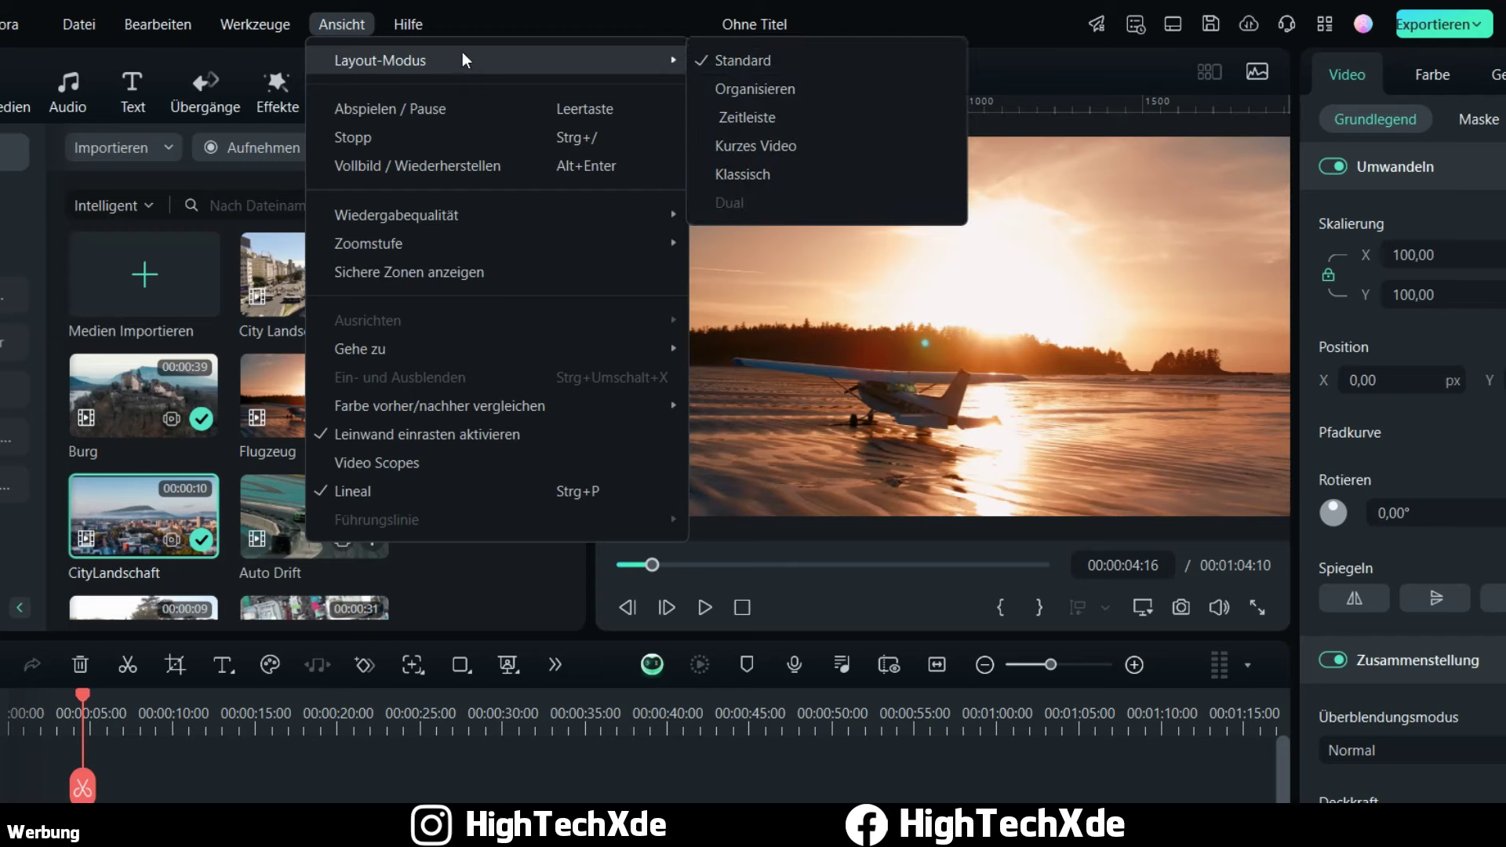
pyautogui.click(753, 174)
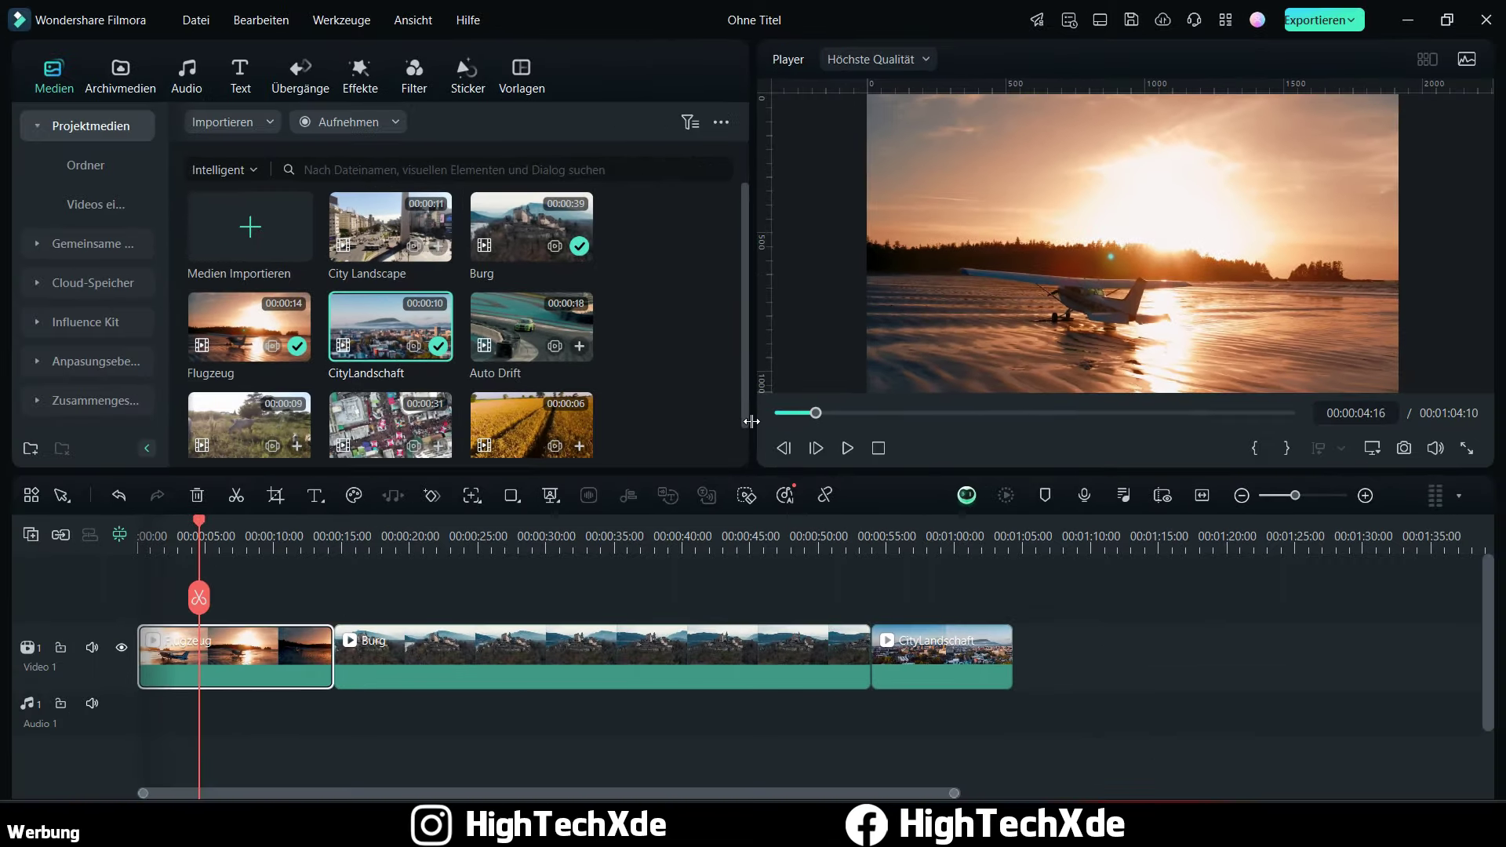
pyautogui.moveTo(823, 474)
pyautogui.mouseDown()
pyautogui.moveTo(840, 591)
pyautogui.moveTo(833, 471)
pyautogui.mouseUp()
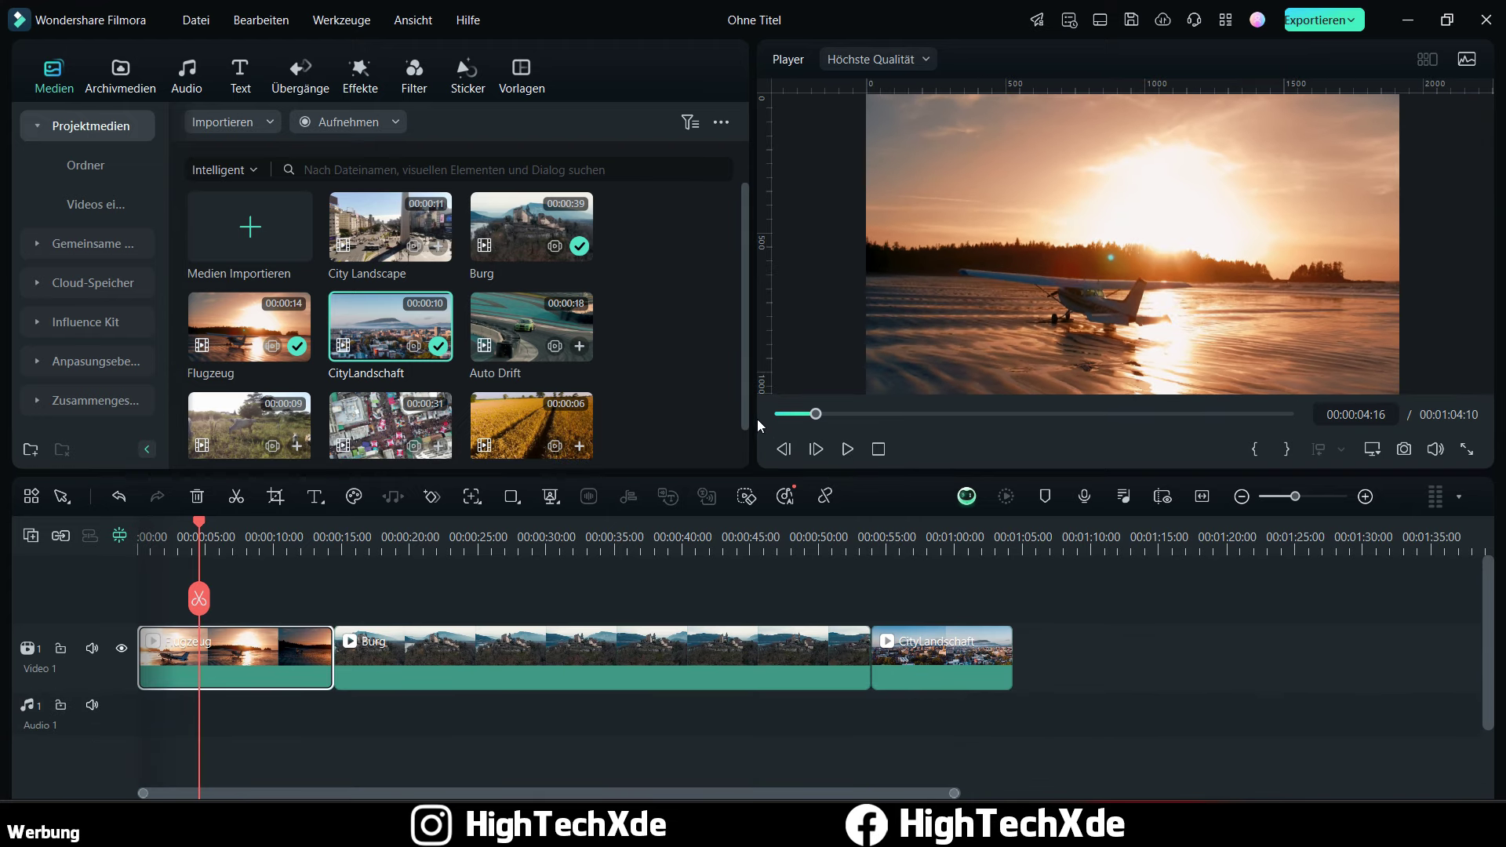
pyautogui.moveTo(759, 426)
pyautogui.mouseDown()
pyautogui.moveTo(792, 426)
pyautogui.moveTo(778, 426)
pyautogui.mouseUp()
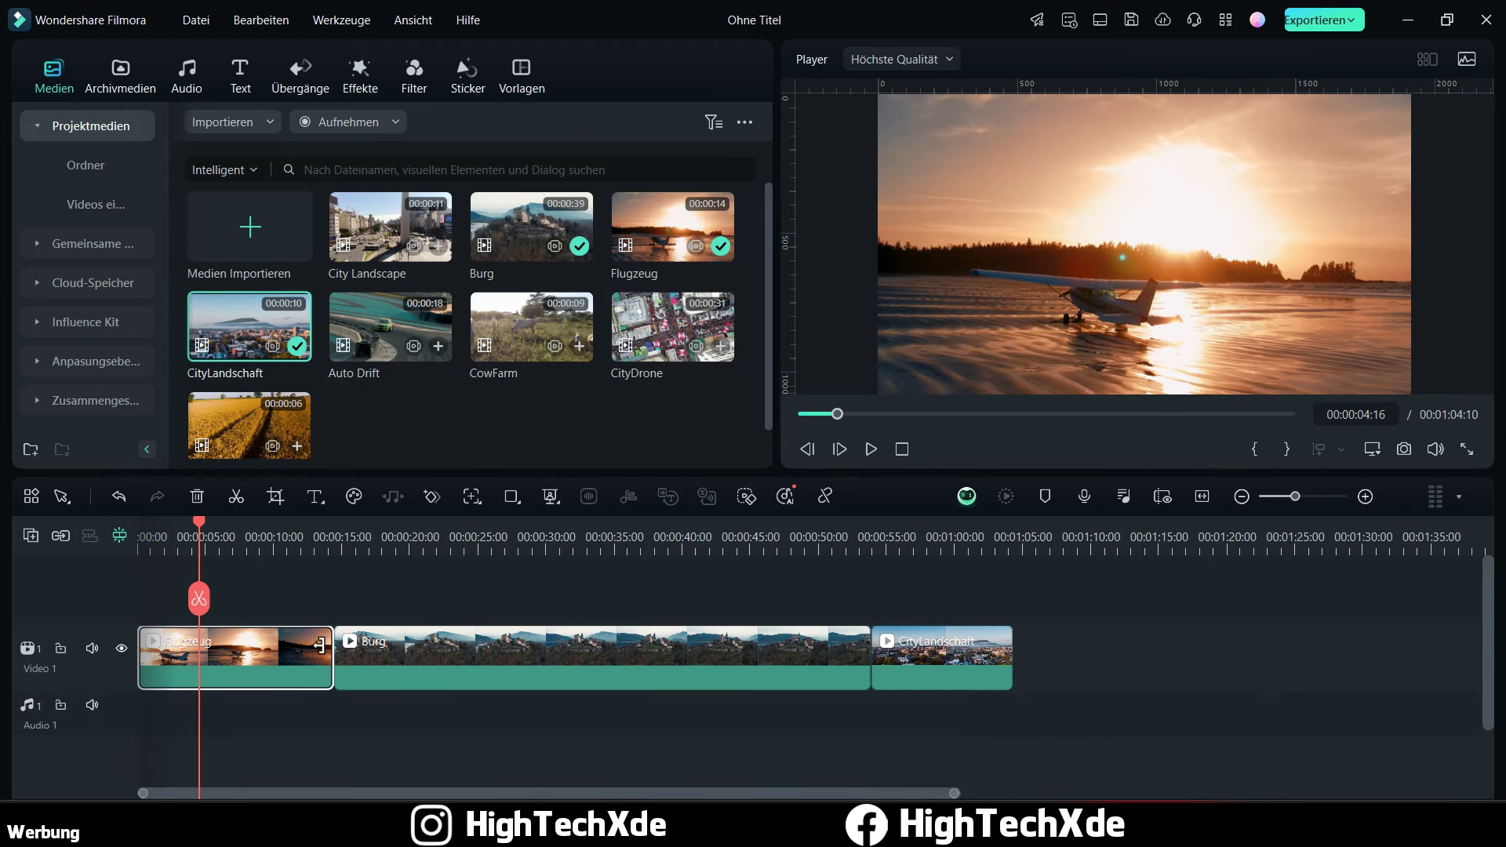
# Step: Open the Flugzeug clip's video properties and look through its basic transform settings
pyautogui.doubleClick(282, 651)
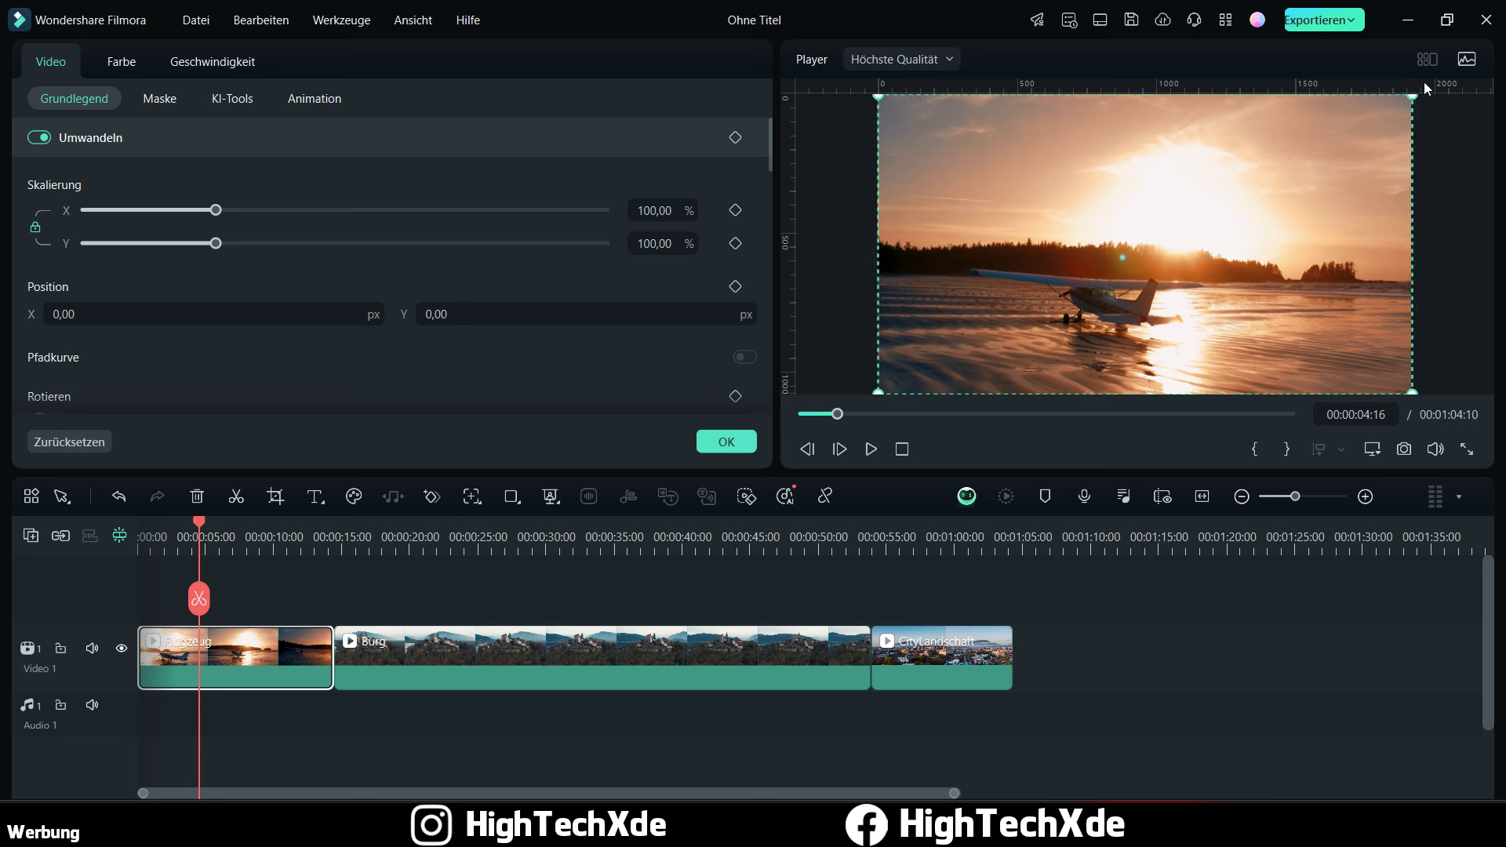
pyautogui.scroll(-3, 235, 282)
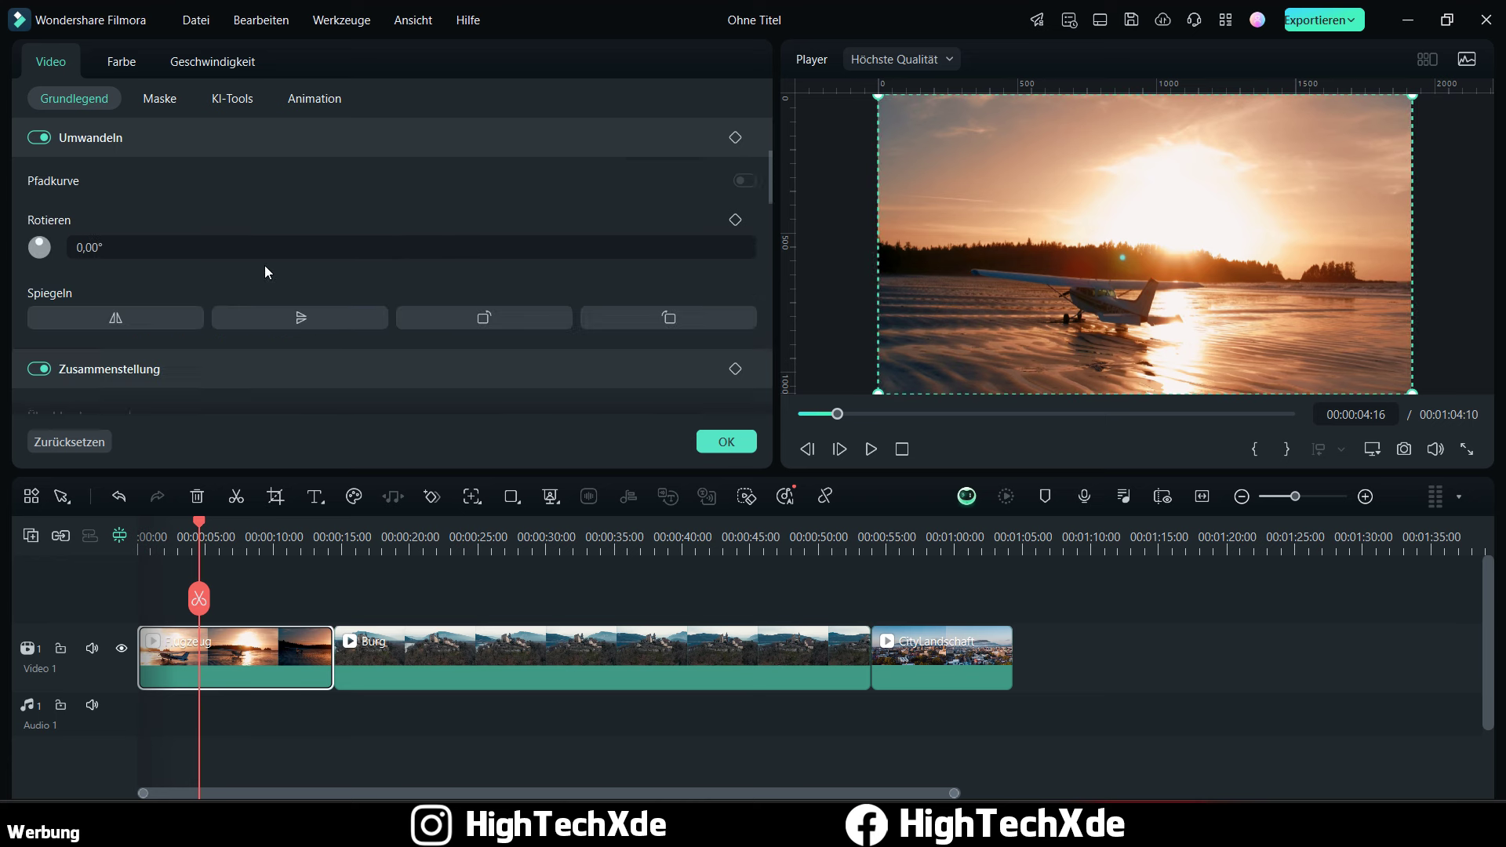
# Step: Enlarge the player by narrowing the properties area and lowering the timeline's upper edge, and close the clip properties
pyautogui.scroll(3, 287, 274)
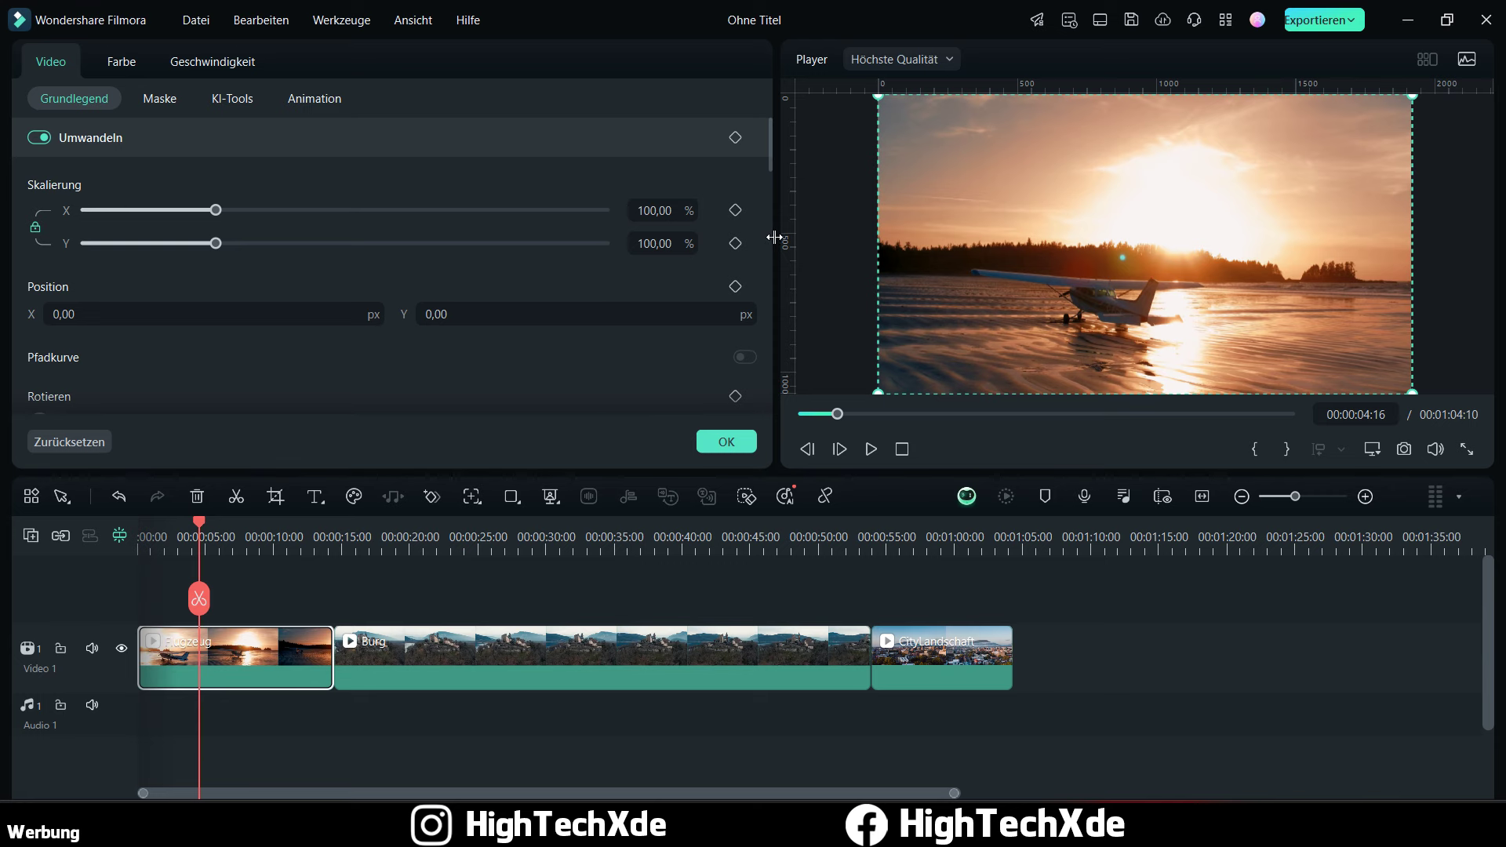
pyautogui.moveTo(774, 237); pyautogui.dragTo(696, 245)
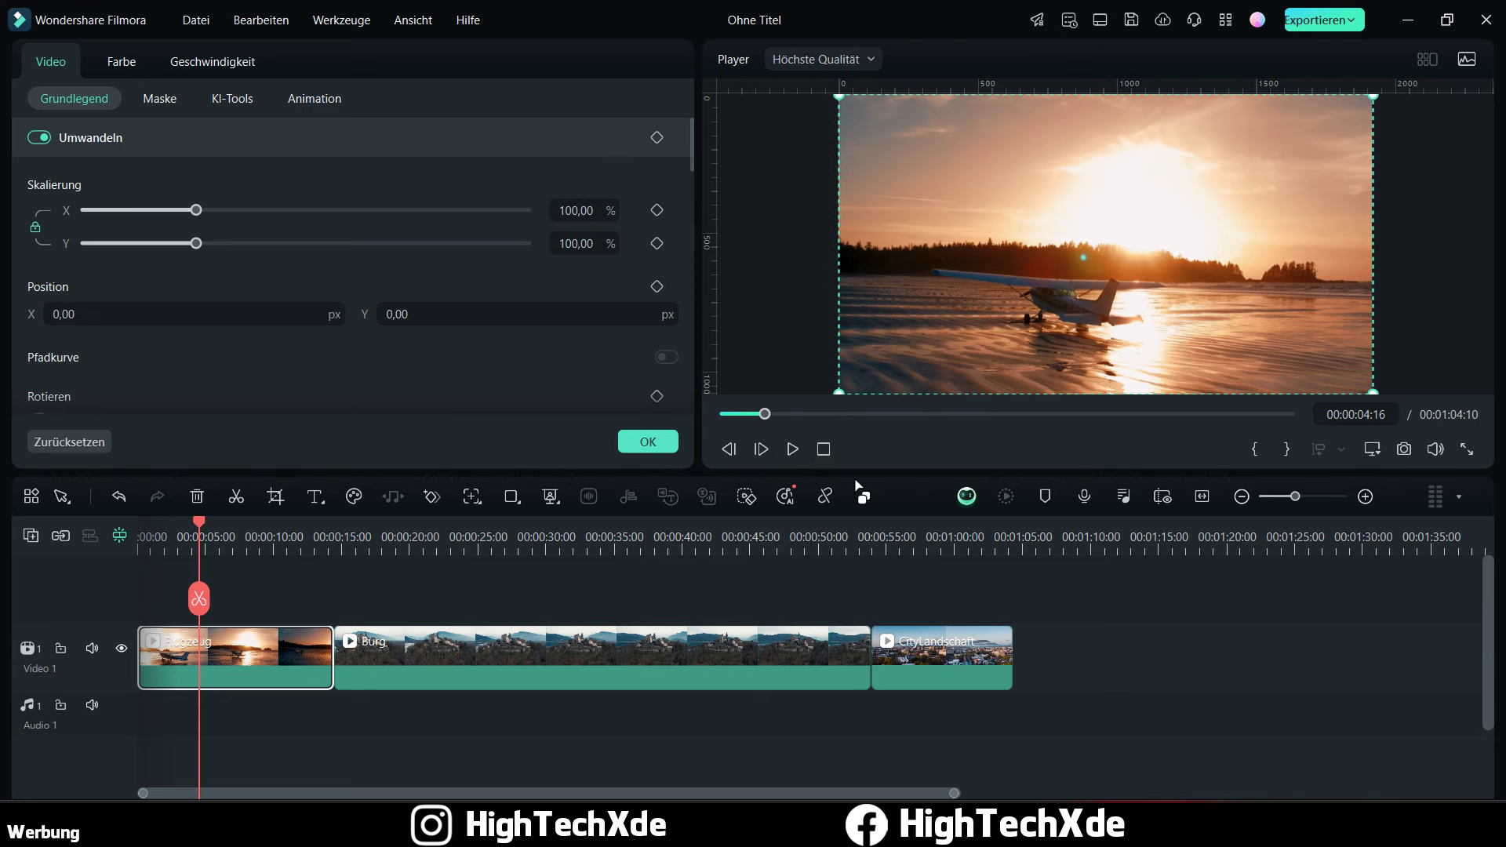
pyautogui.moveTo(855, 481); pyautogui.dragTo(838, 531)
pyautogui.moveTo(699, 374); pyautogui.dragTo(723, 378)
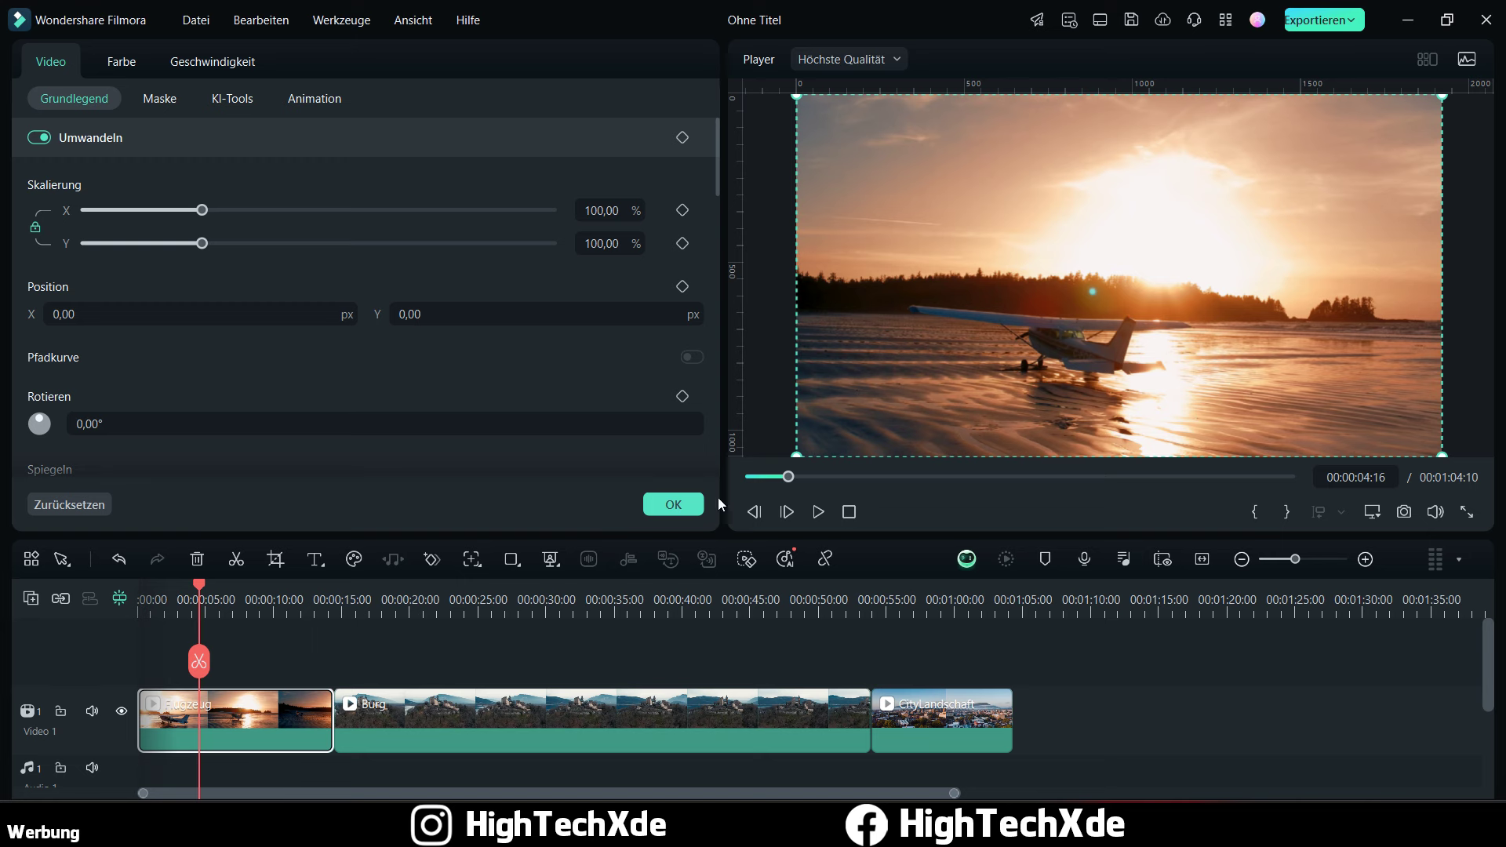
pyautogui.click(674, 505)
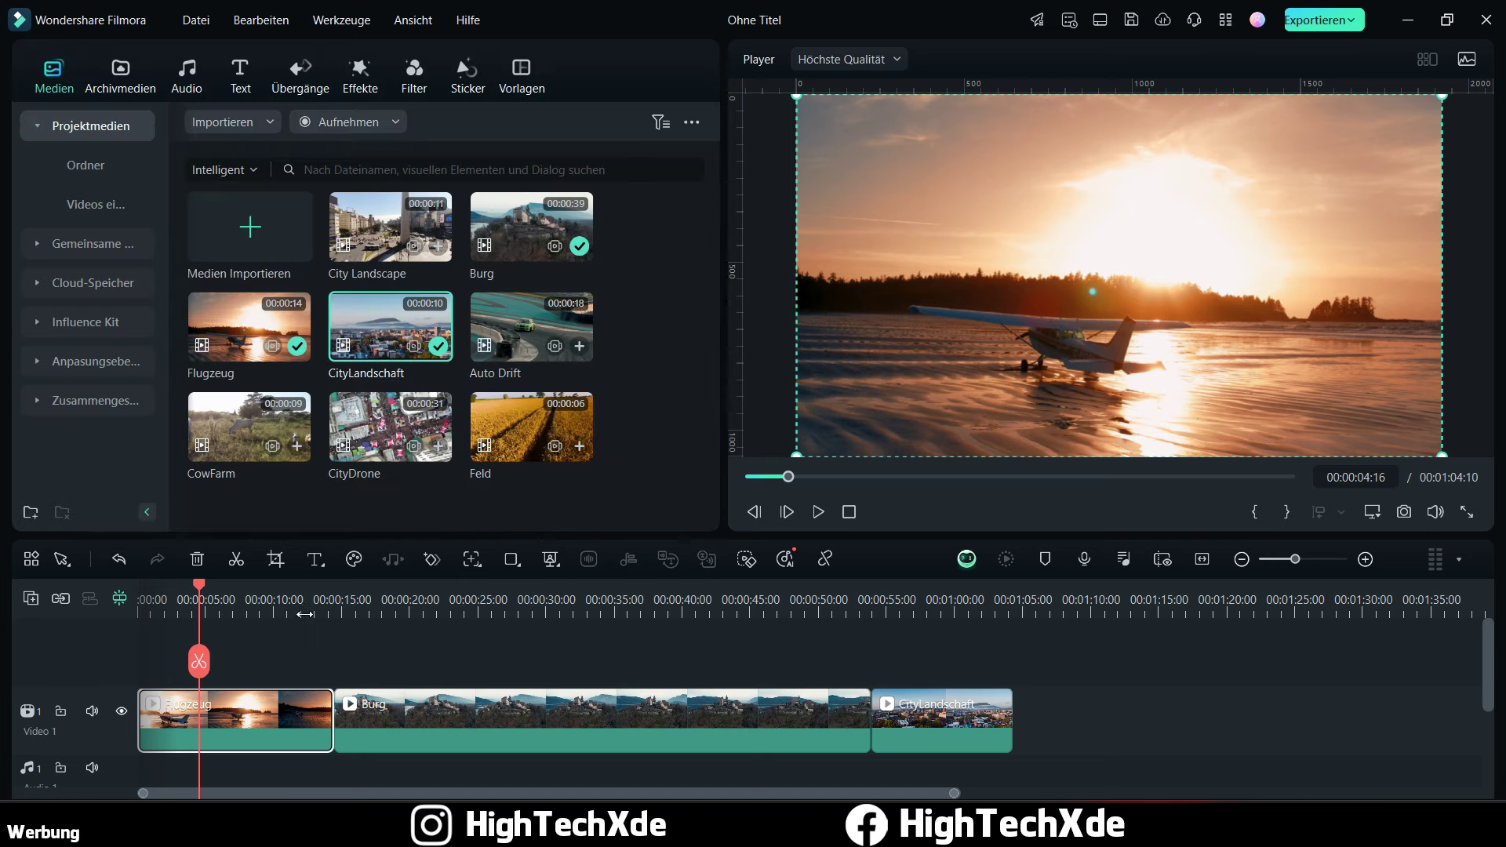
# Step: Place the playhead at 00:00:08:15 and shrink the player by widening the media area and raising the timeline's upper edge
pyautogui.scroll(-1, 357, 637)
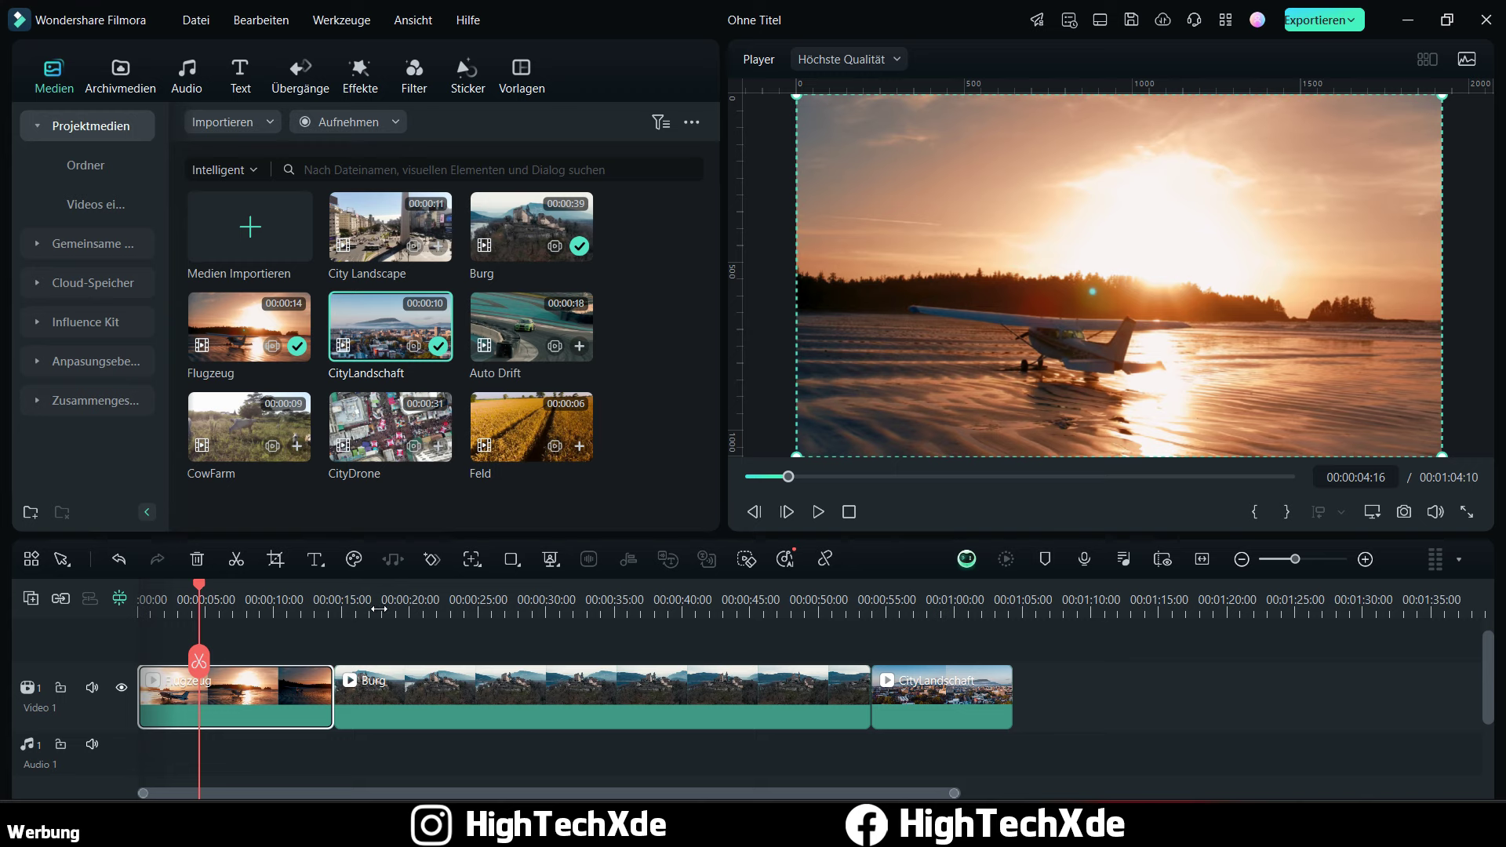
pyautogui.click(312, 605)
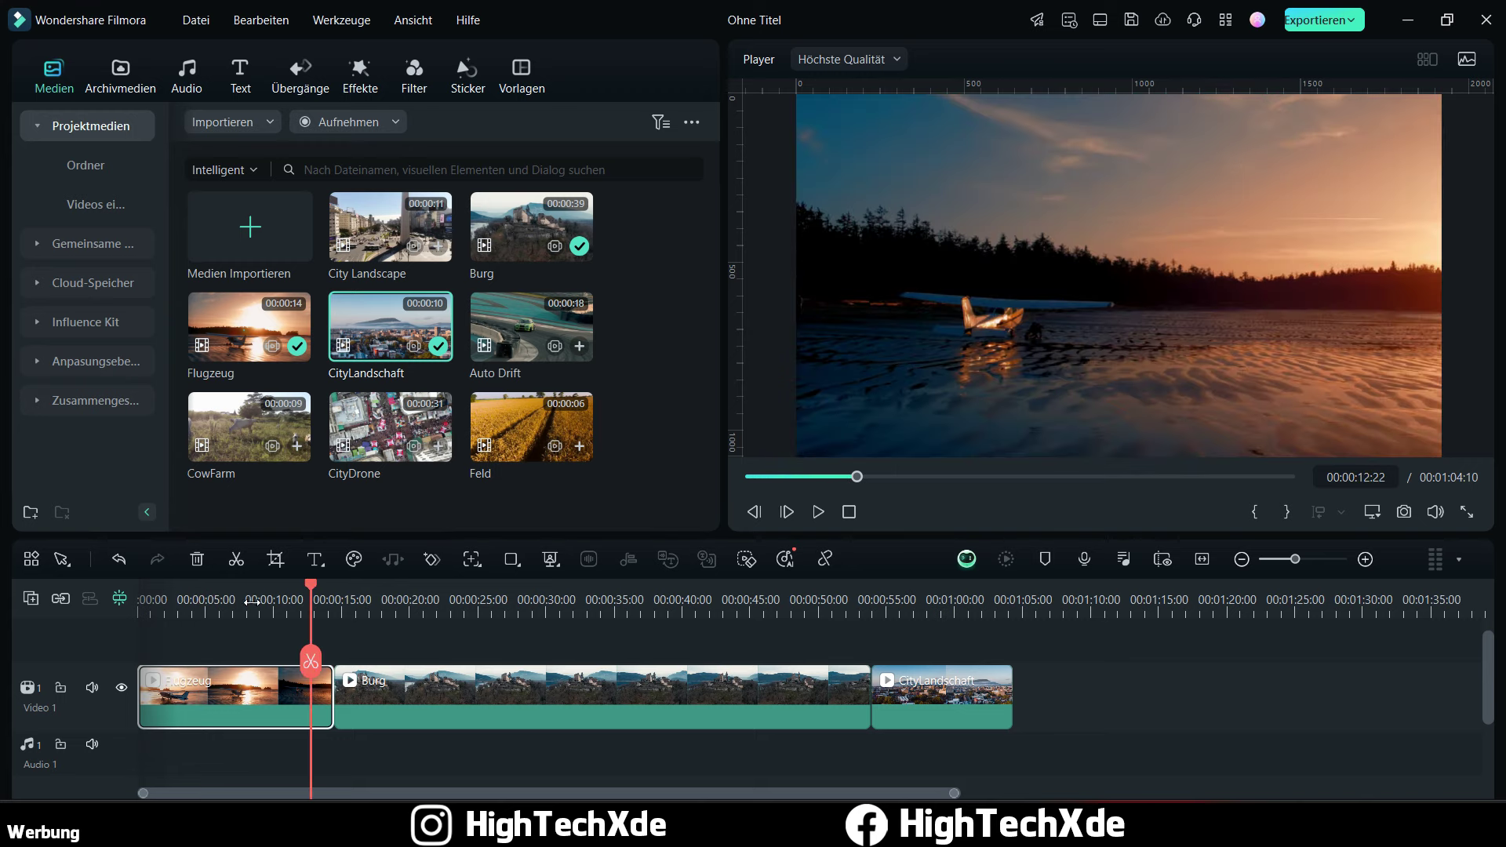
pyautogui.click(253, 601)
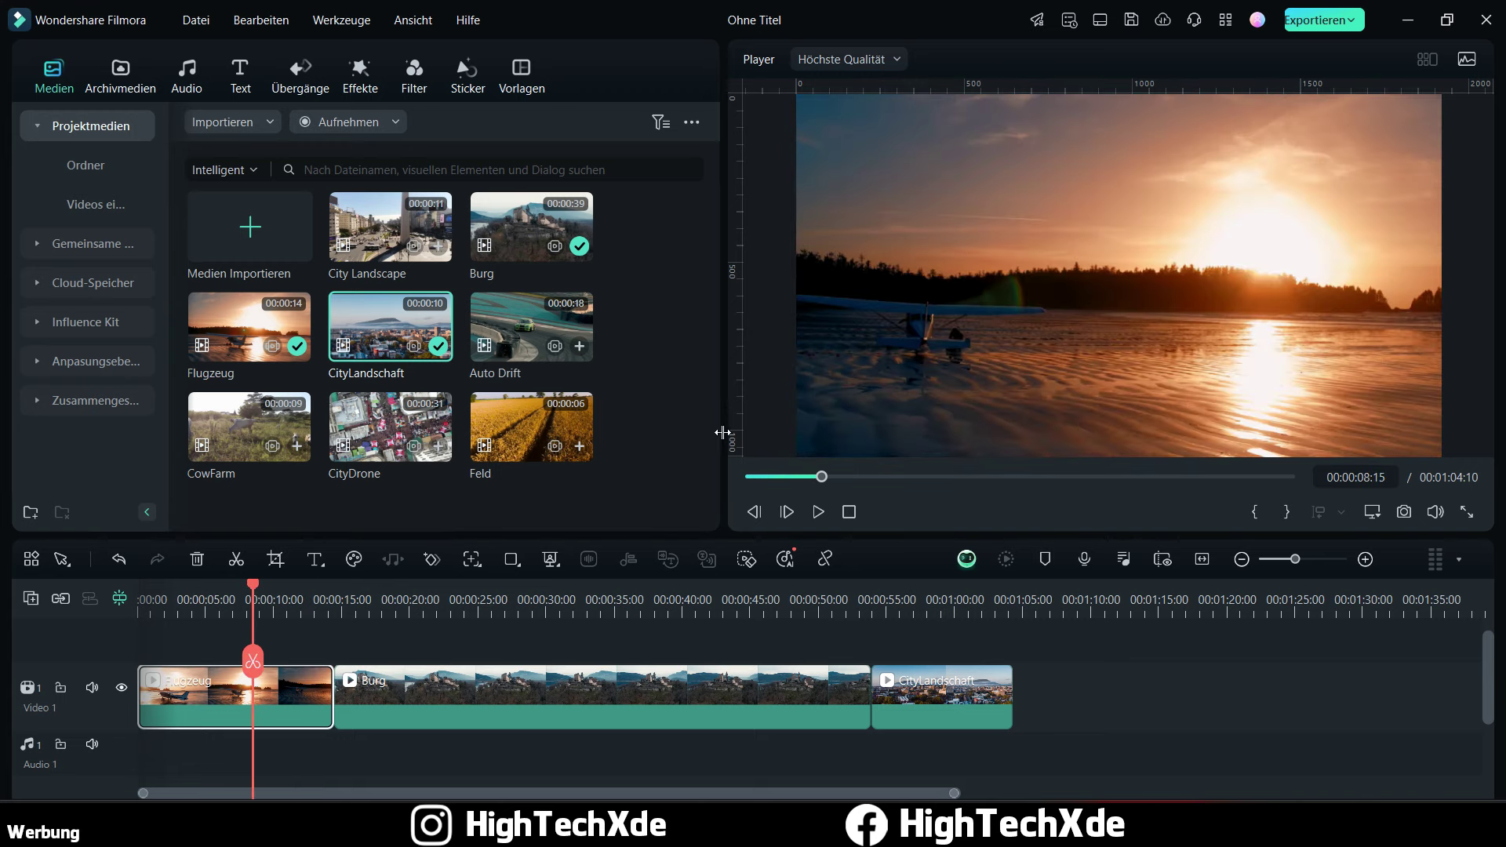
pyautogui.moveTo(722, 432); pyautogui.dragTo(745, 426)
pyautogui.moveTo(746, 538); pyautogui.dragTo(746, 481)
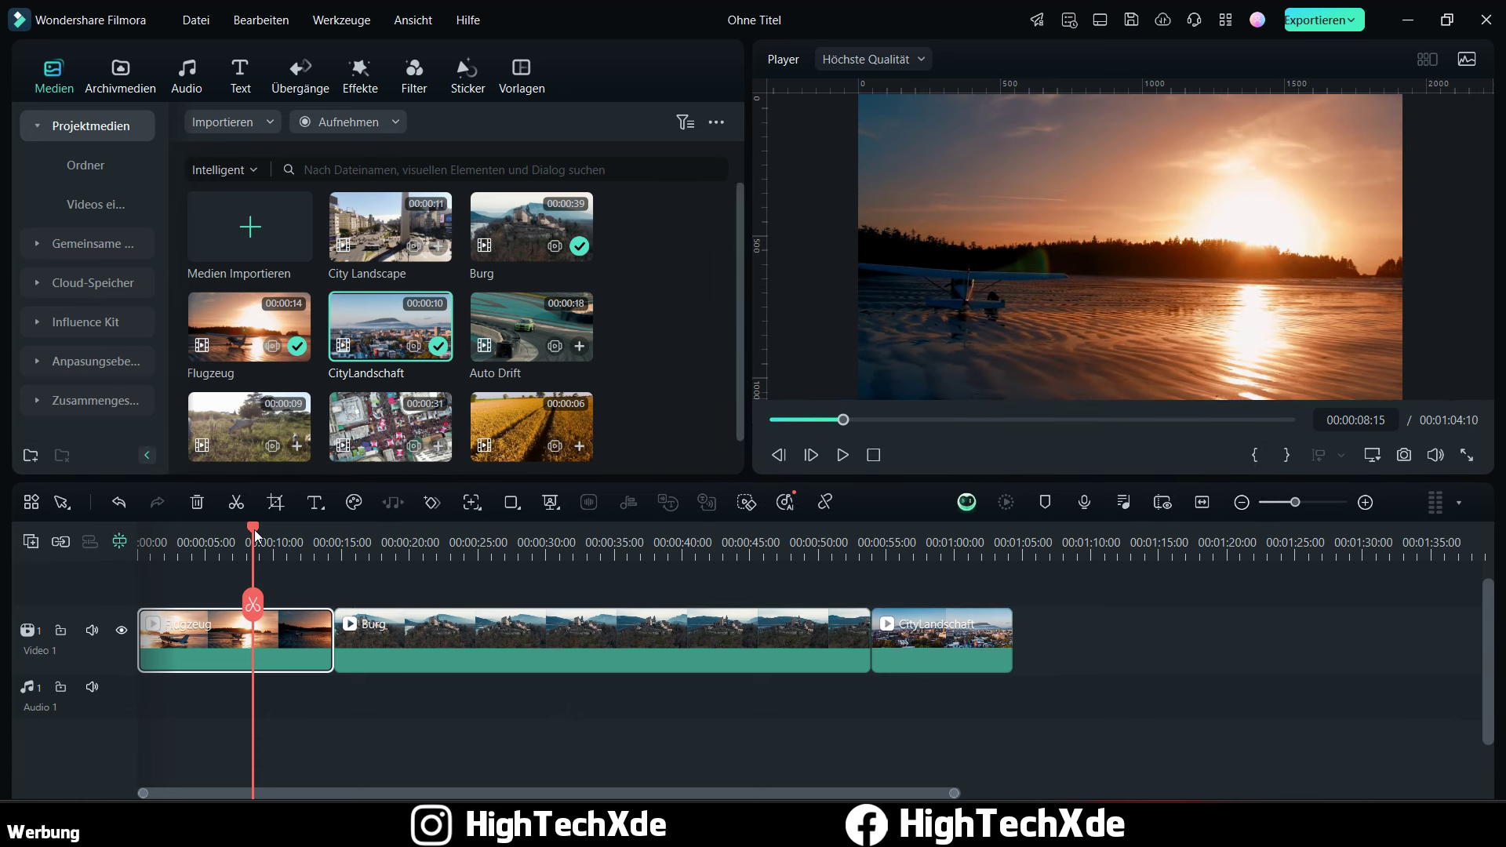
# Step: Move the playhead to 00:00:11:29 and split the Flugzeug clip there
pyautogui.moveTo(260, 532); pyautogui.dragTo(300, 532)
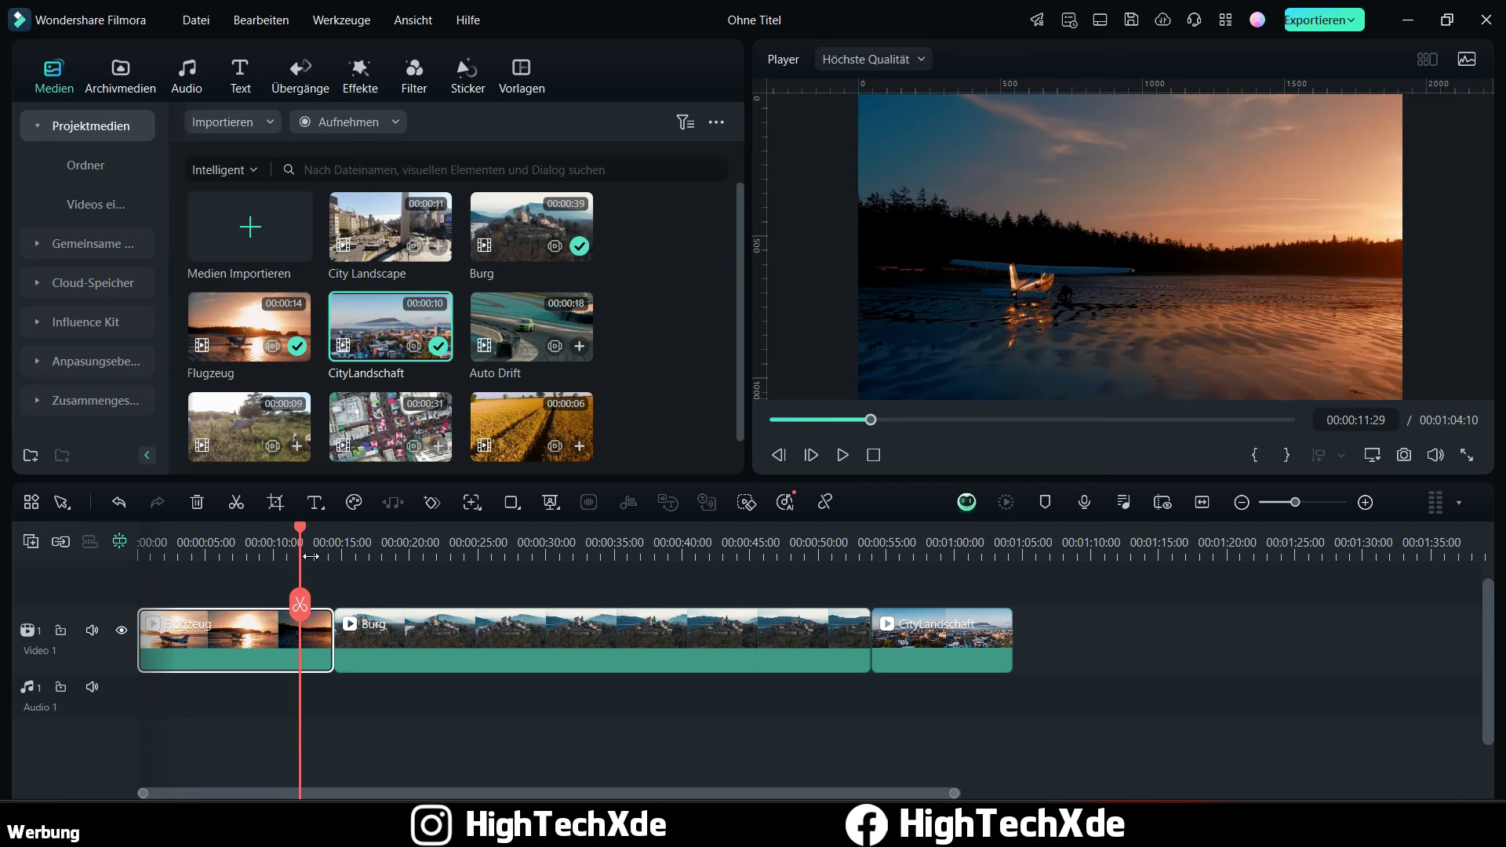
pyautogui.scroll(1, 331, 699)
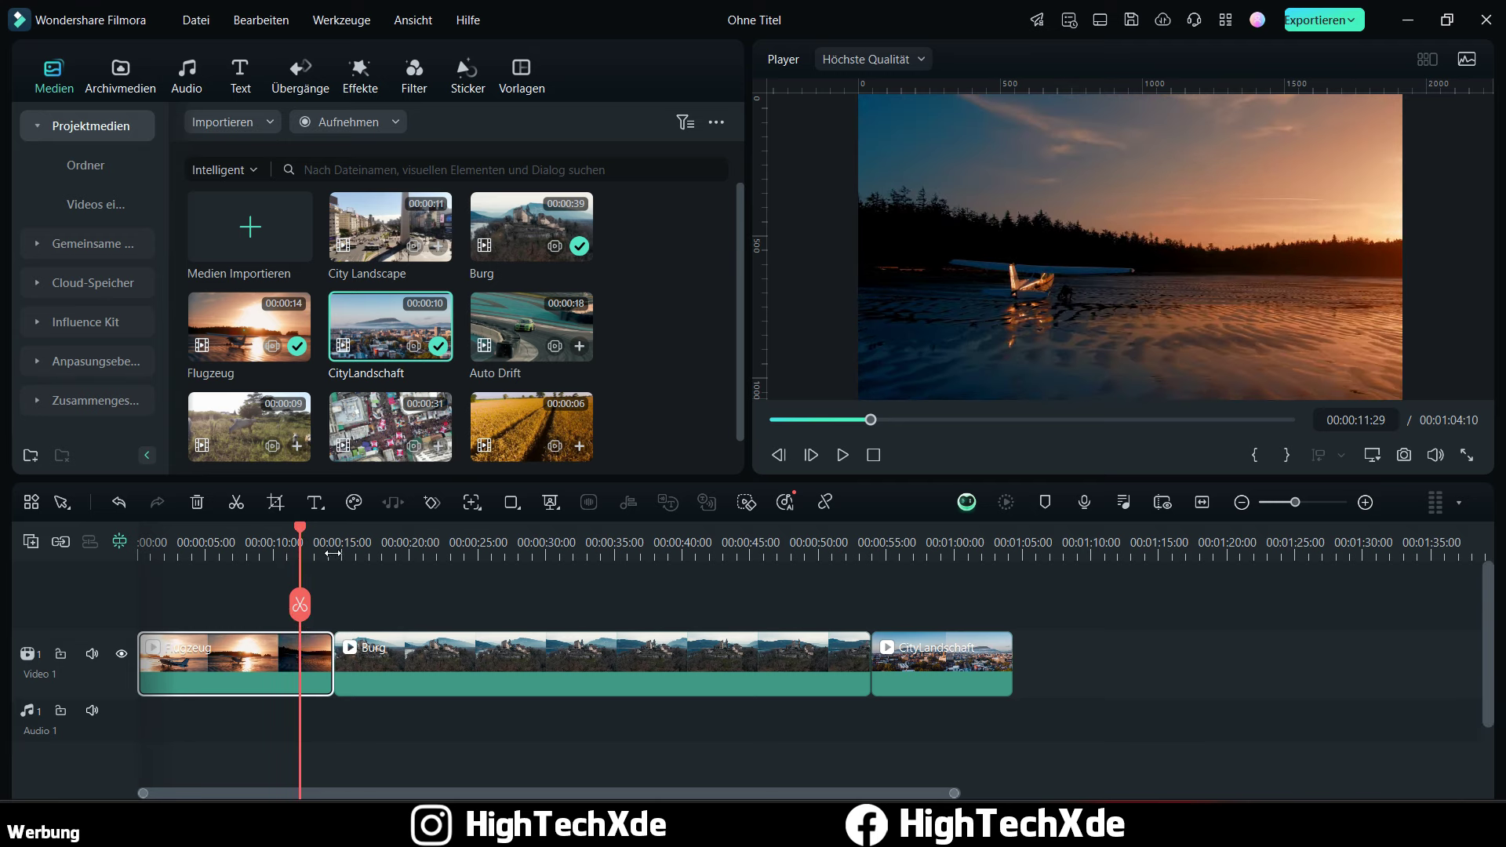
pyautogui.scroll(2, 333, 554)
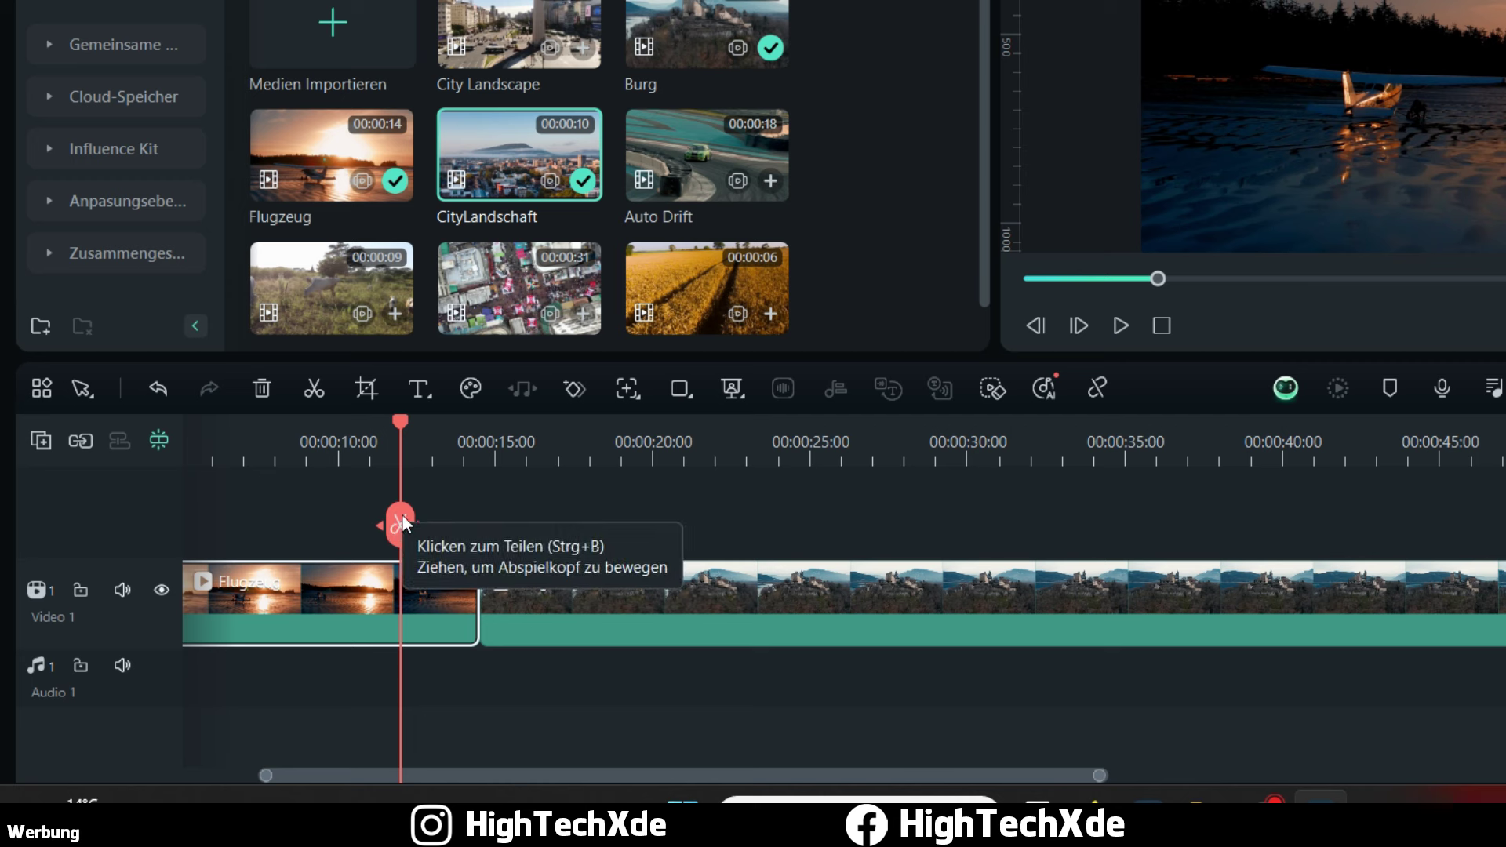
pyautogui.click(402, 518)
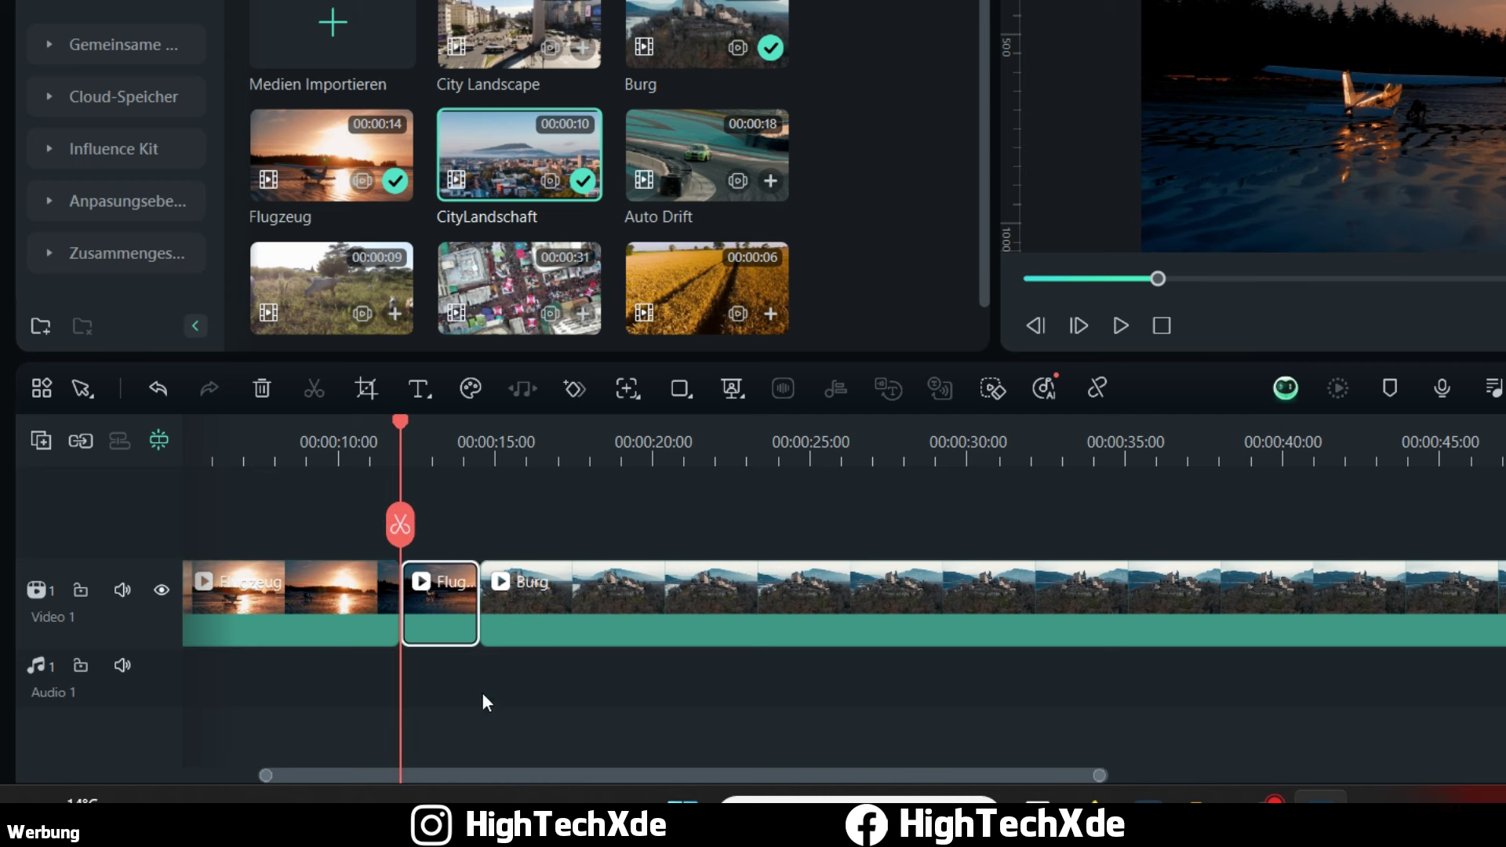
# Step: Delete the short rear piece of the Flugzeug clip without closing the gap, and undo the deletion
pyautogui.rightClick(452, 588)
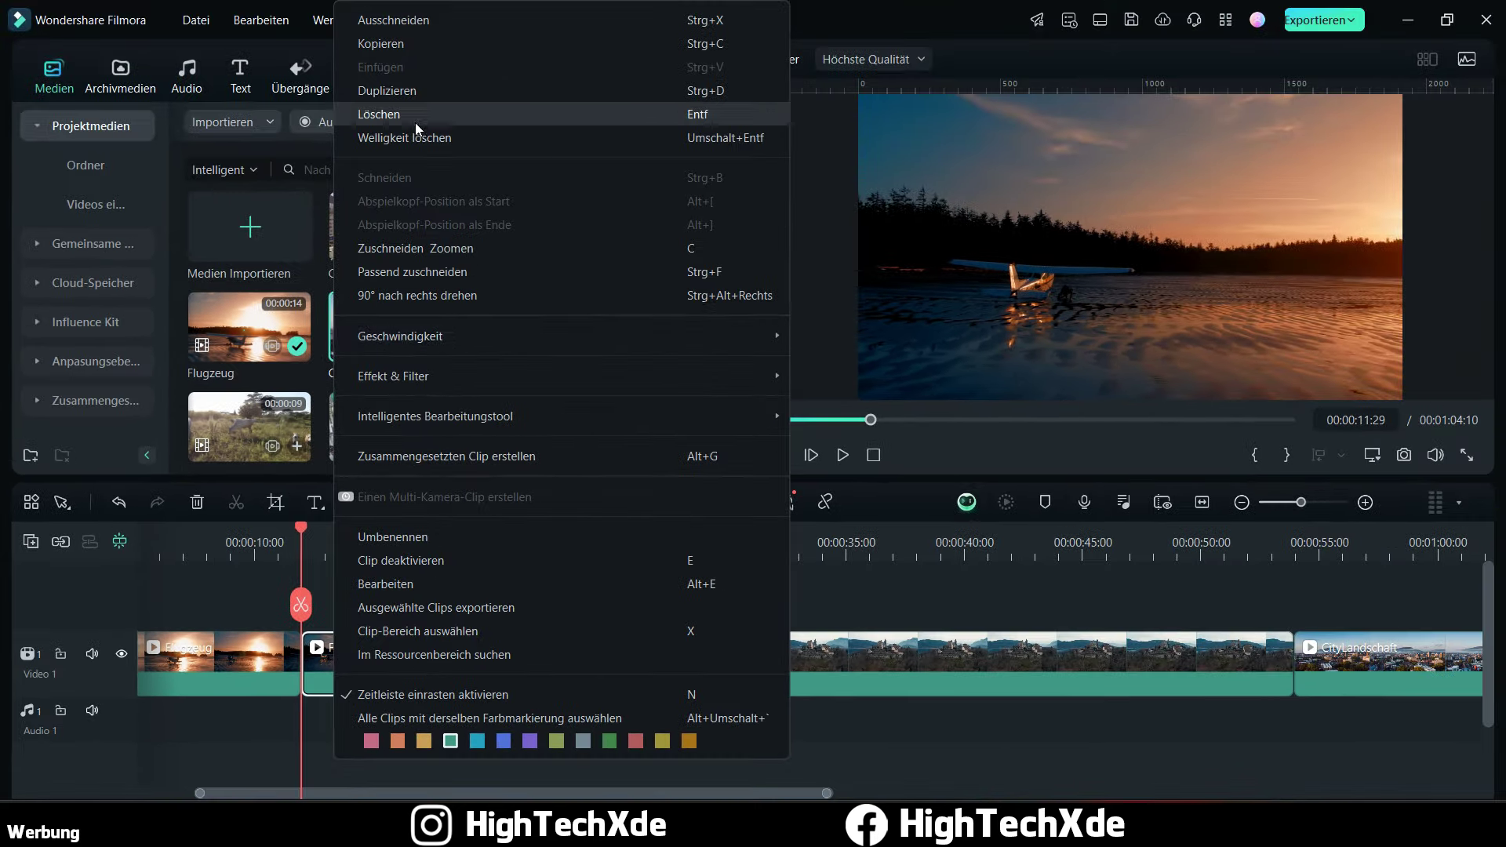
pyautogui.click(416, 118)
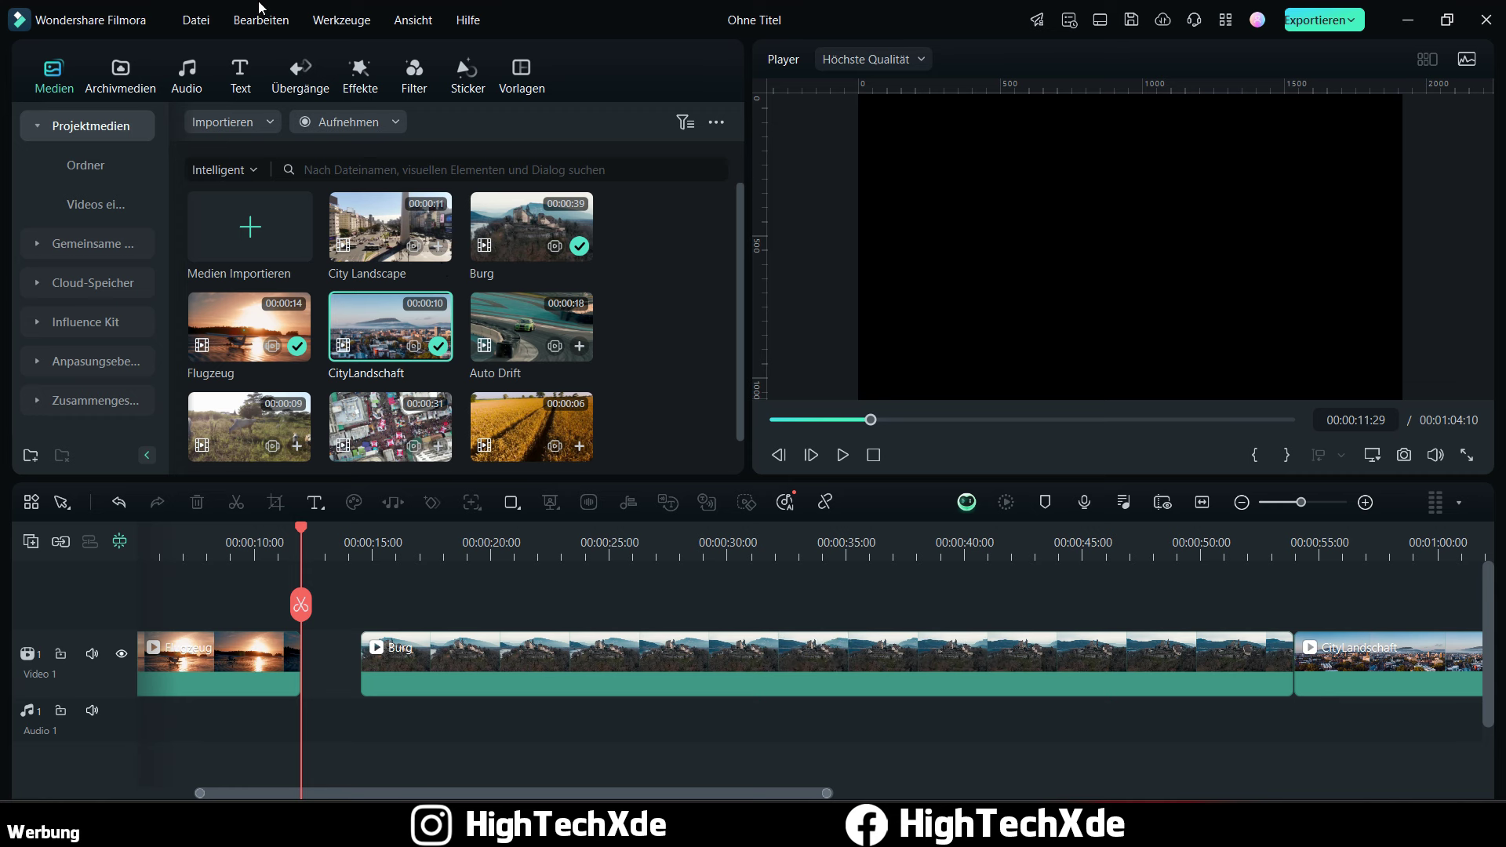
pyautogui.click(261, 20)
pyautogui.click(263, 48)
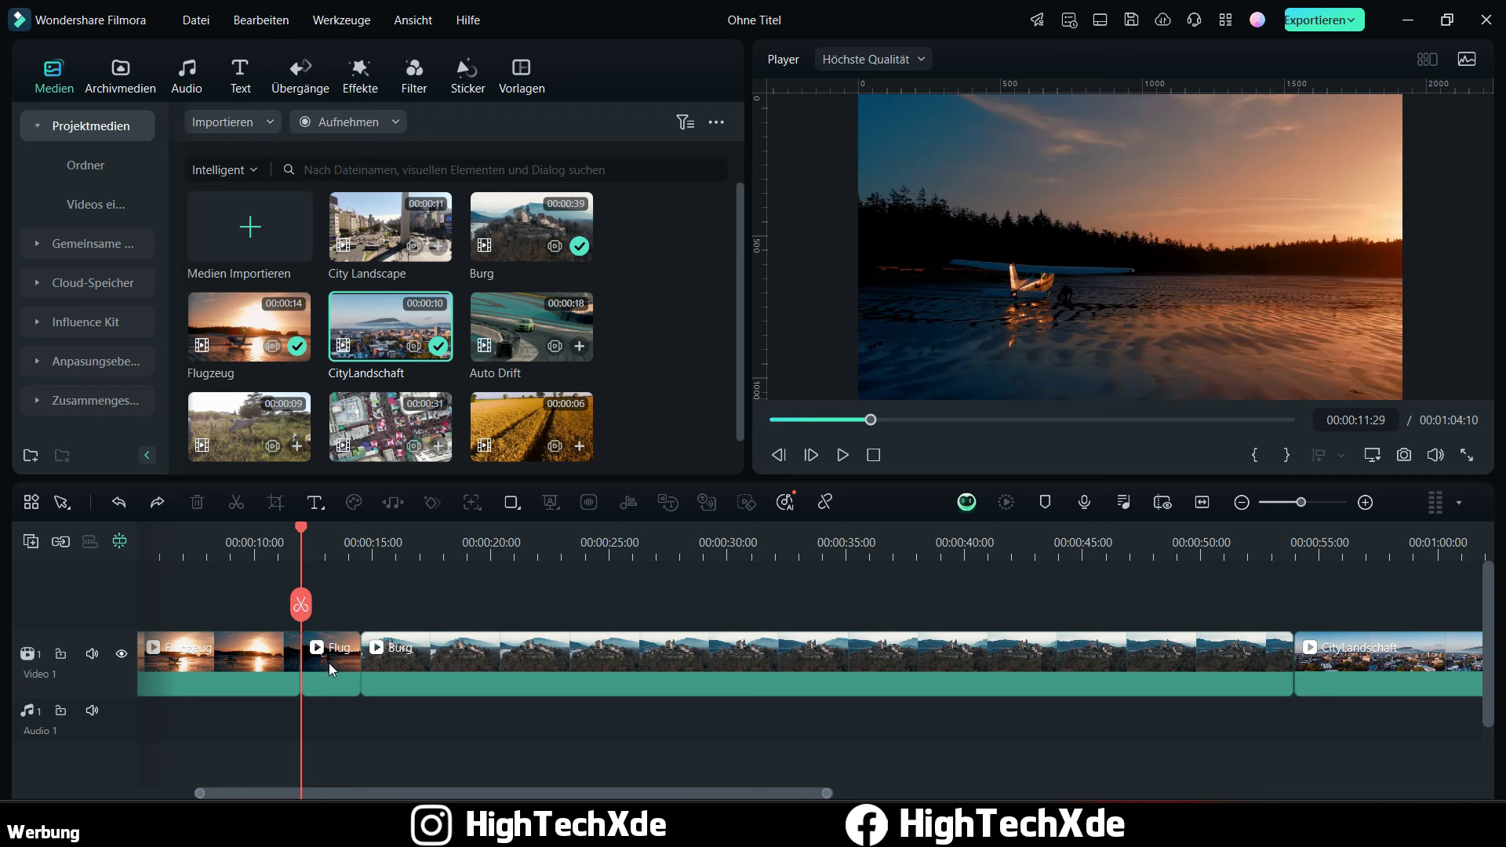
# Step: Delete the rear Flugzeug piece again, and undo both the deletion and the split
pyautogui.click(329, 665)
pyautogui.press('Delete')
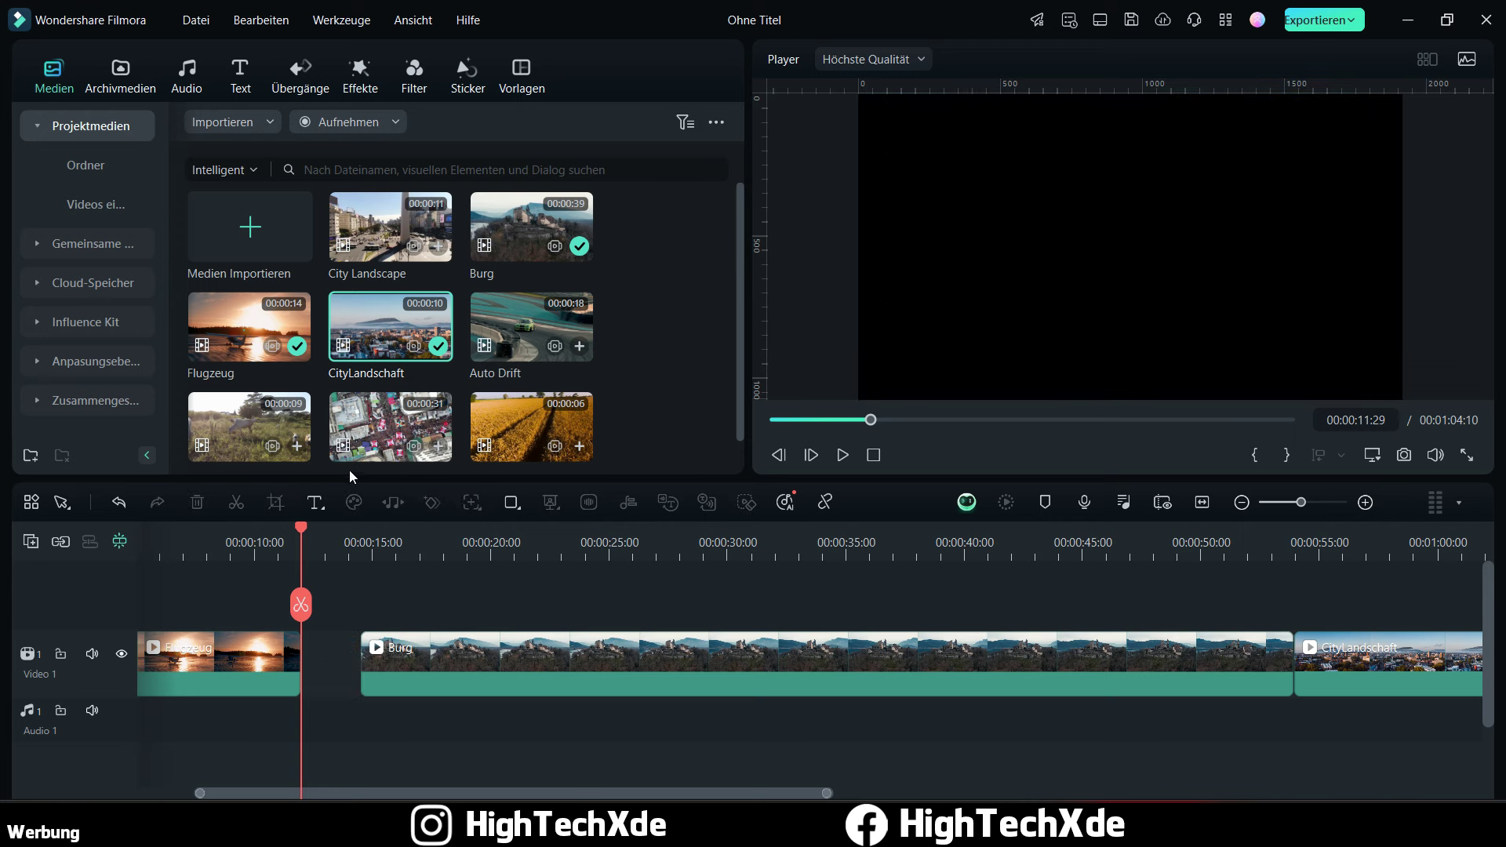
pyautogui.click(243, 19)
pyautogui.click(247, 22)
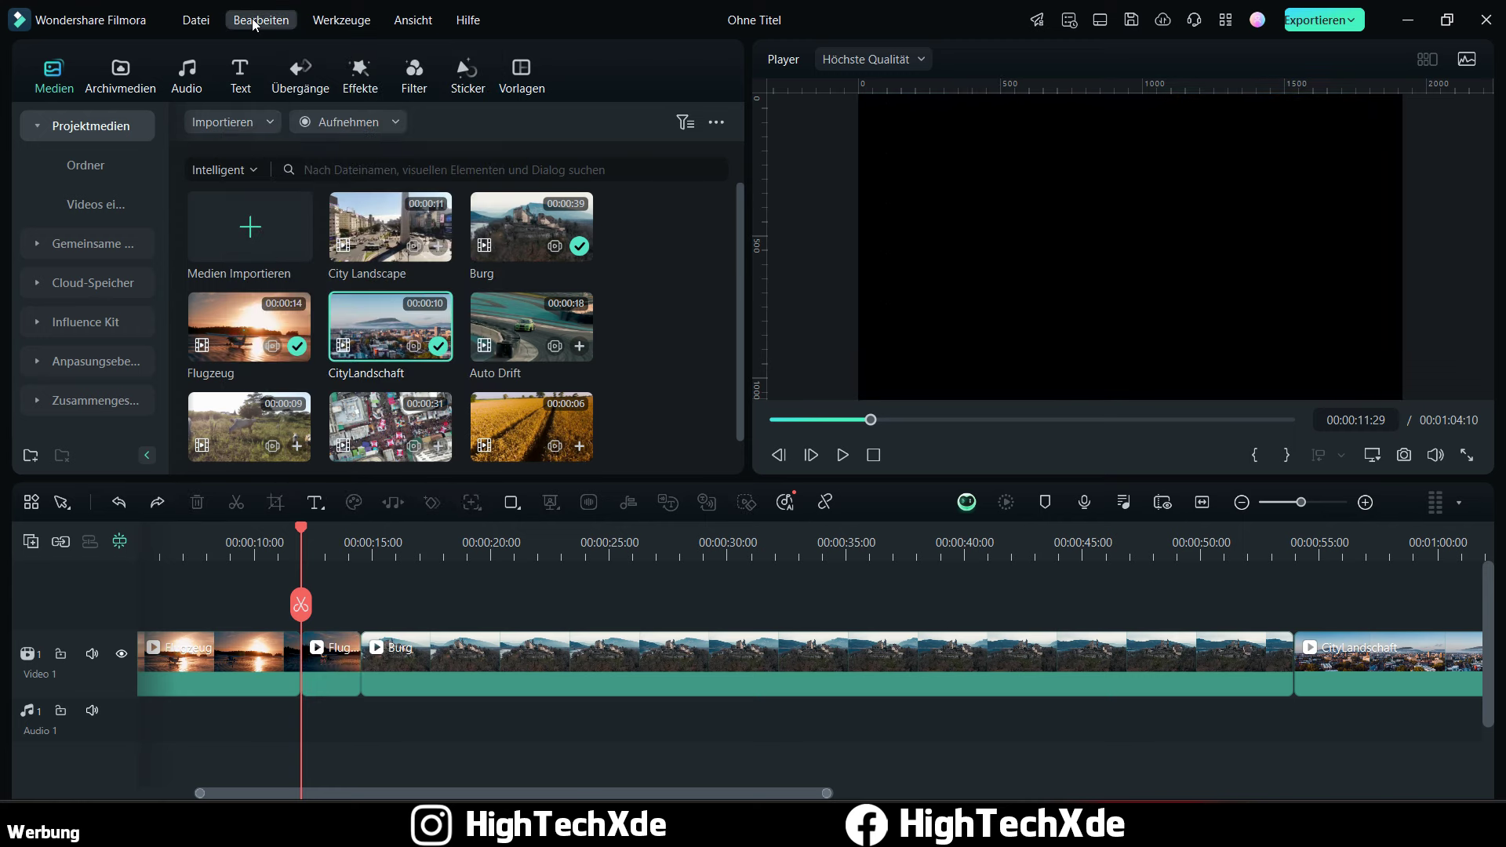
pyautogui.click(252, 22)
pyautogui.click(255, 50)
# Step: Trim the end of the Flugzeug clip back to the playhead and extend it again up to the Burg clip
pyautogui.click(313, 658)
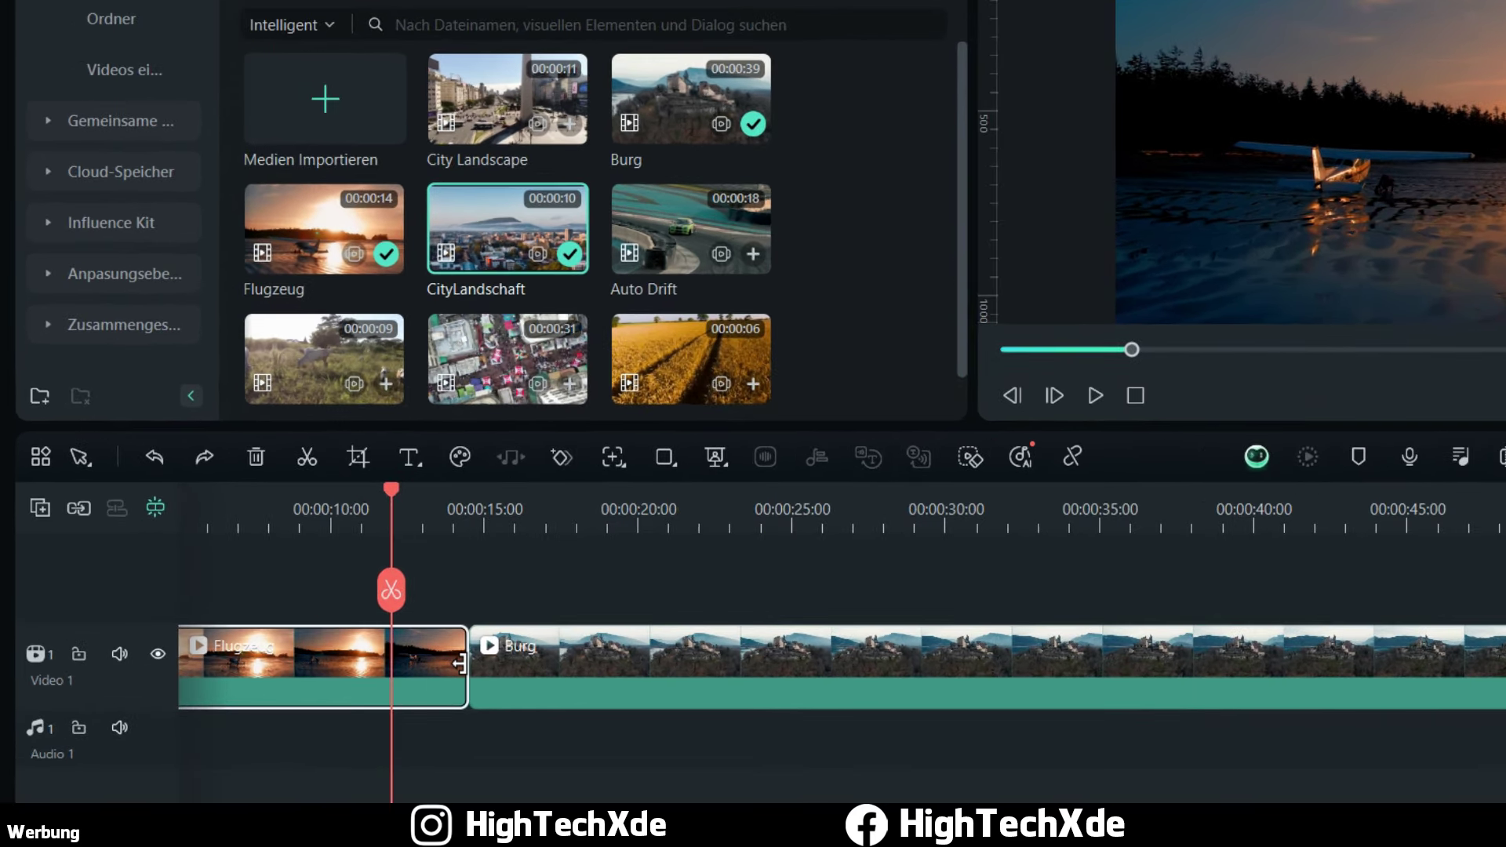
pyautogui.moveTo(466, 667); pyautogui.dragTo(387, 672)
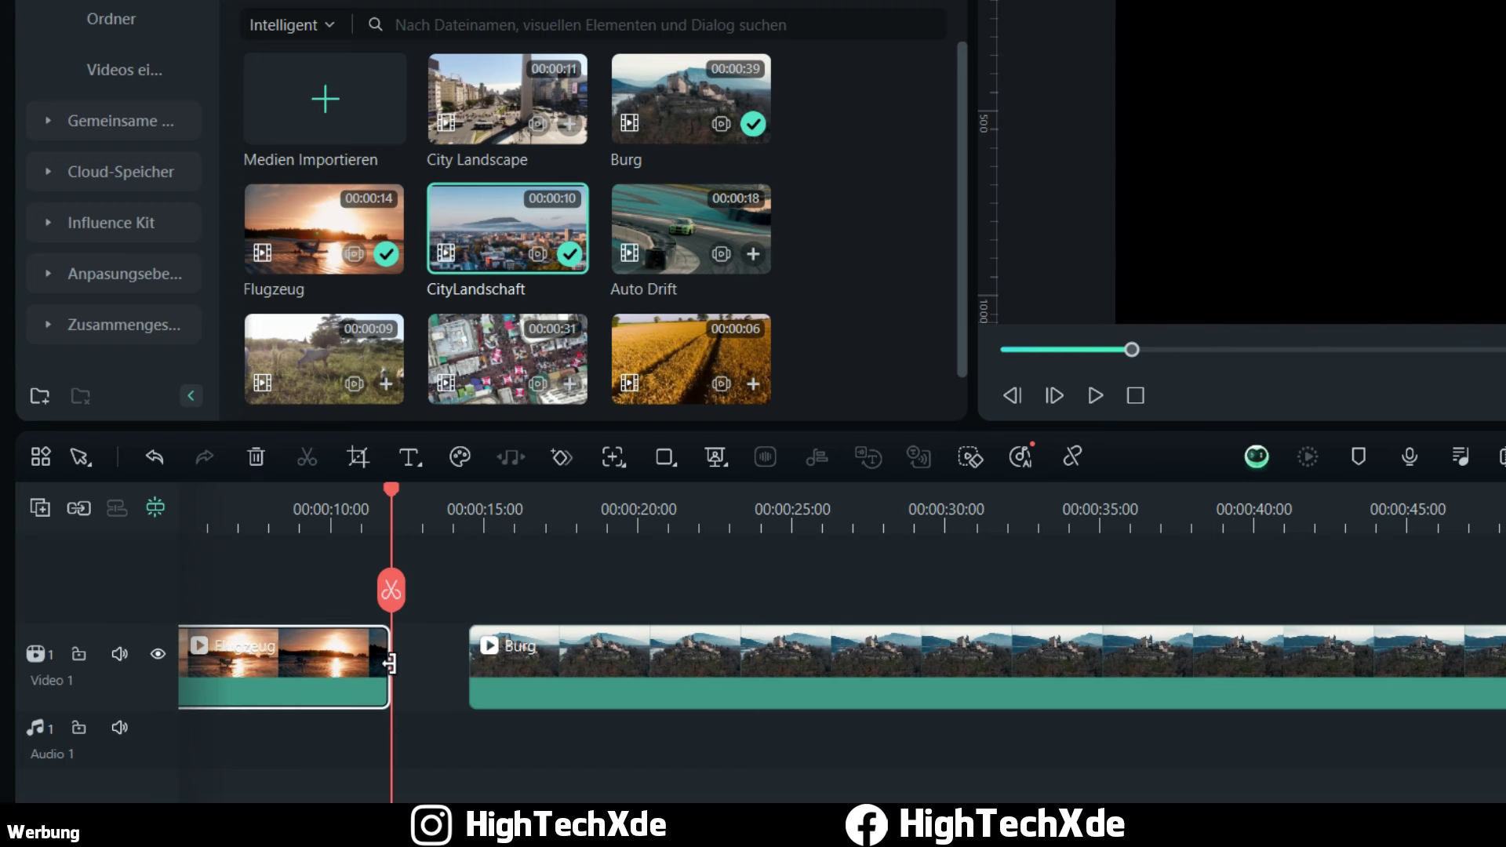
pyautogui.moveTo(387, 664); pyautogui.dragTo(464, 665)
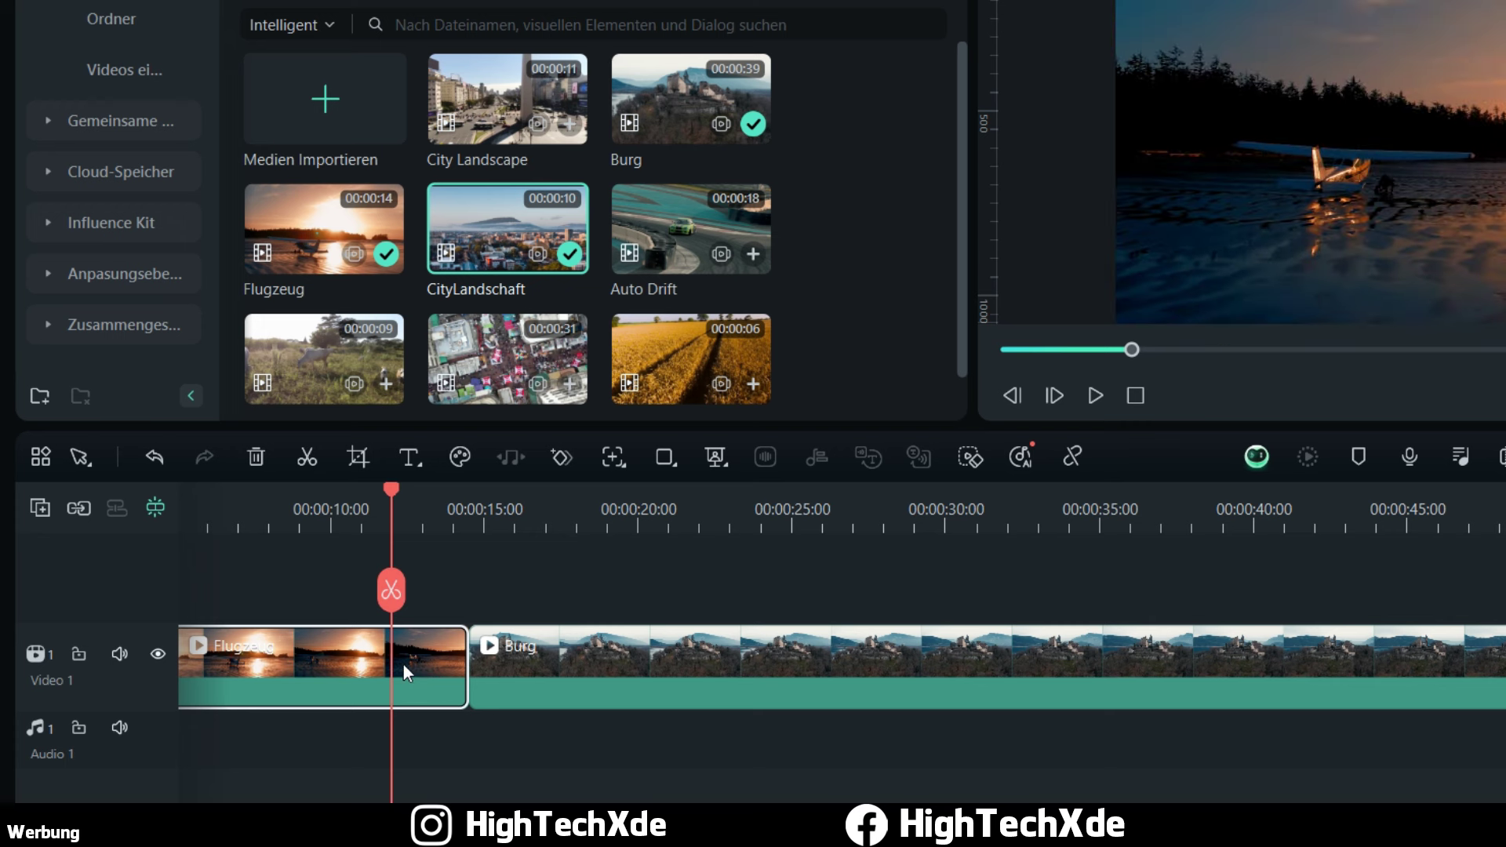
# Step: Cut off and delete the Flugzeug clip's end from the playhead onward, and move the Burg clip up to close the gap
pyautogui.click(400, 589)
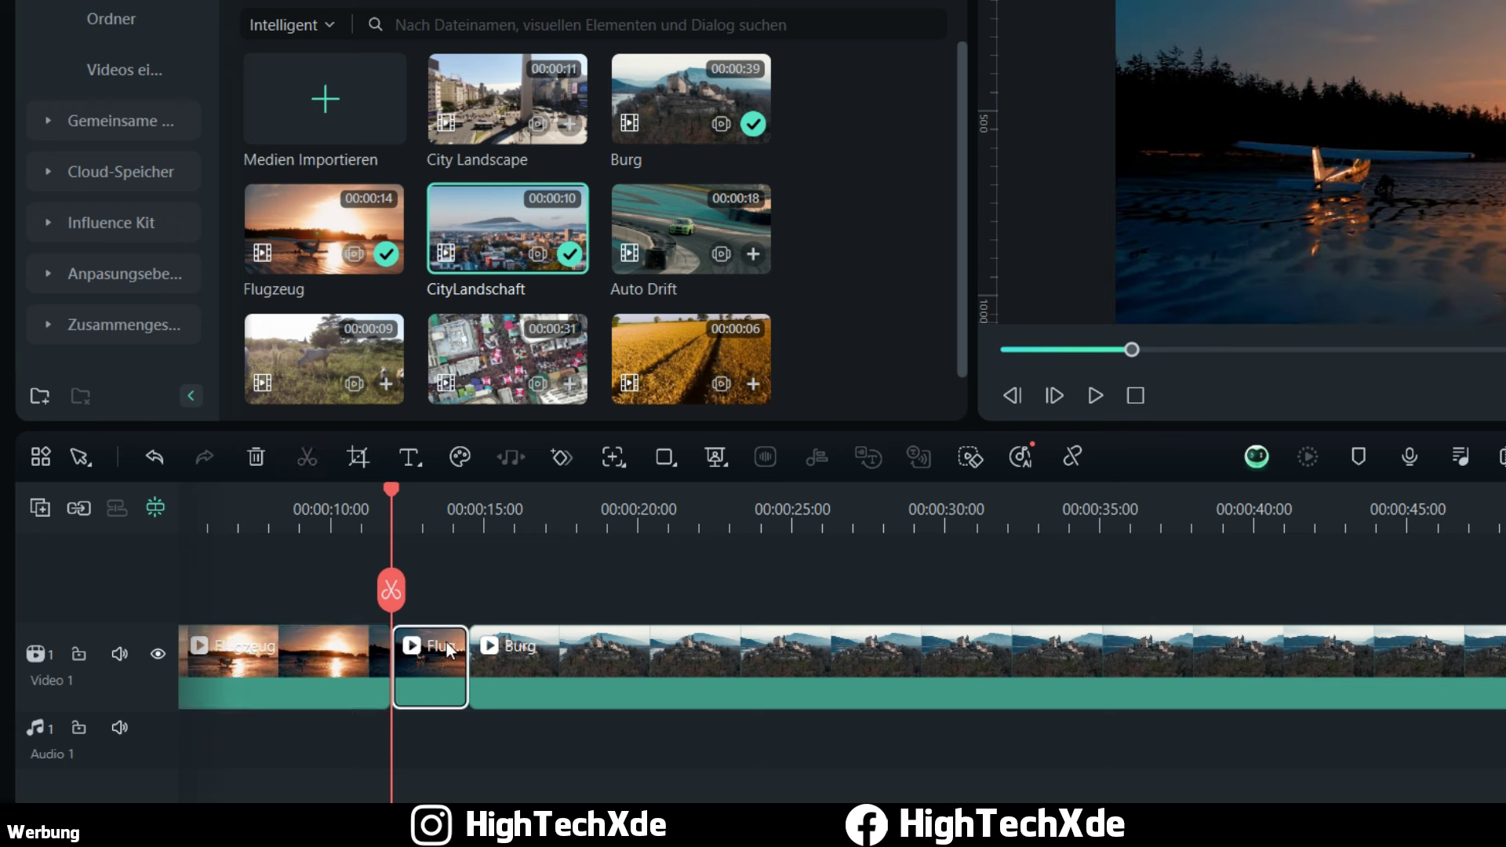
pyautogui.press('Delete')
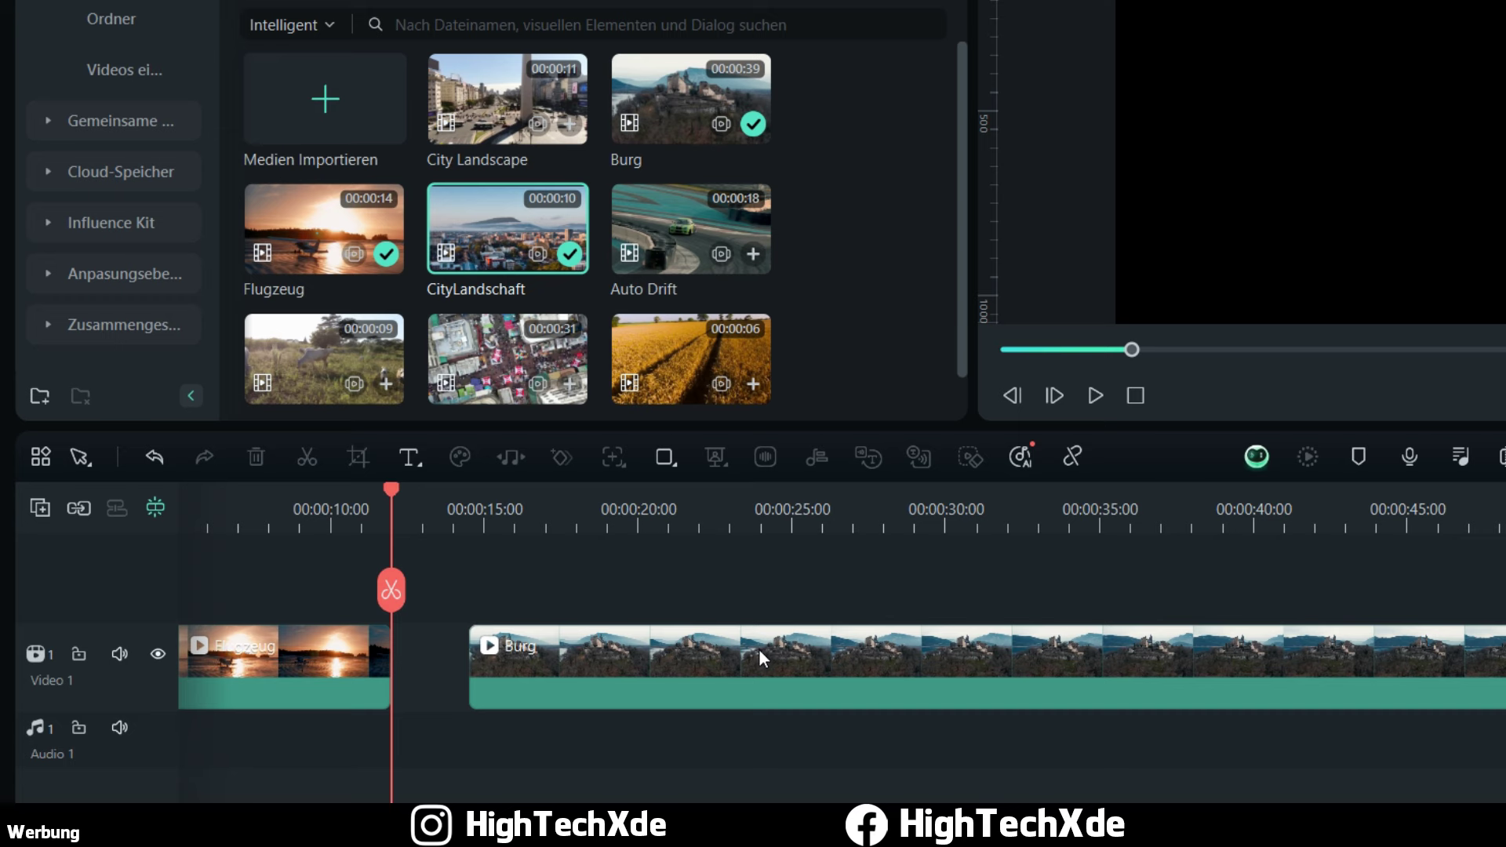
pyautogui.moveTo(759, 648); pyautogui.dragTo(699, 654)
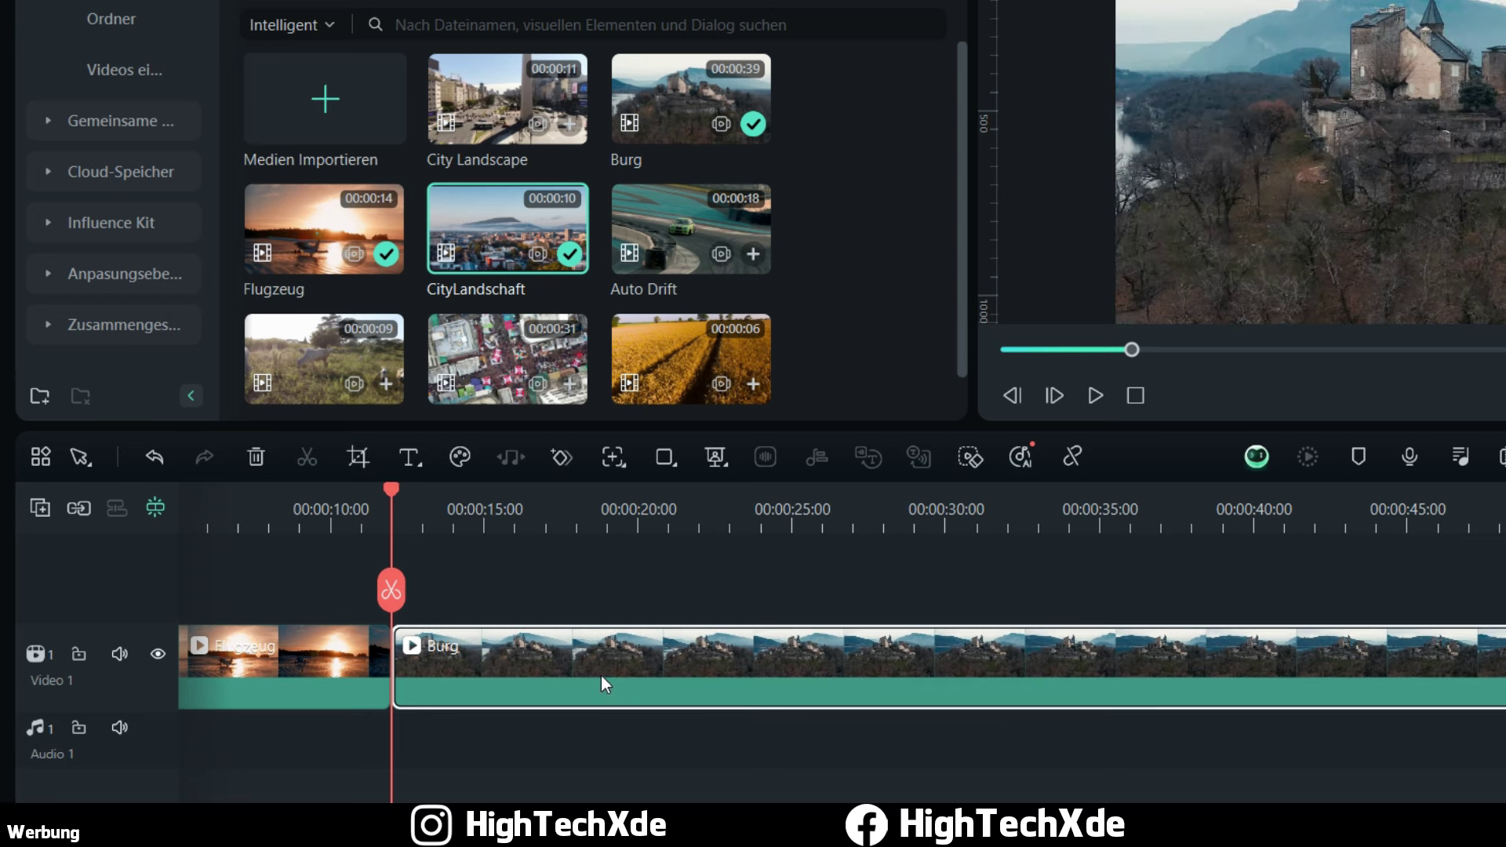
# Step: Undo the Burg clip's move and the deletion of the rear Flugzeug piece, keeping the split
pyautogui.press('Menu')
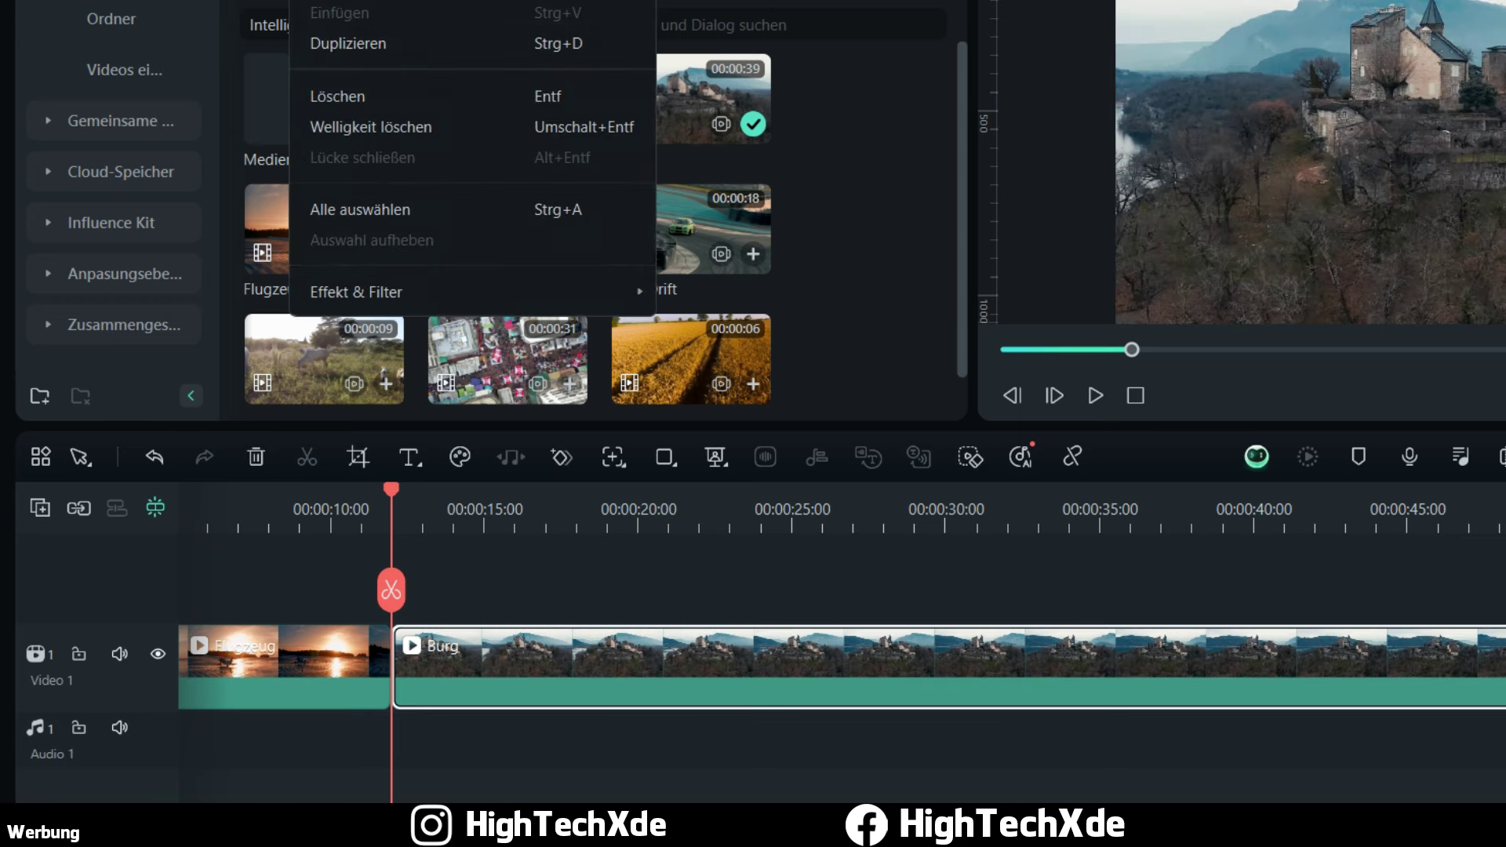
pyautogui.press('Delete')
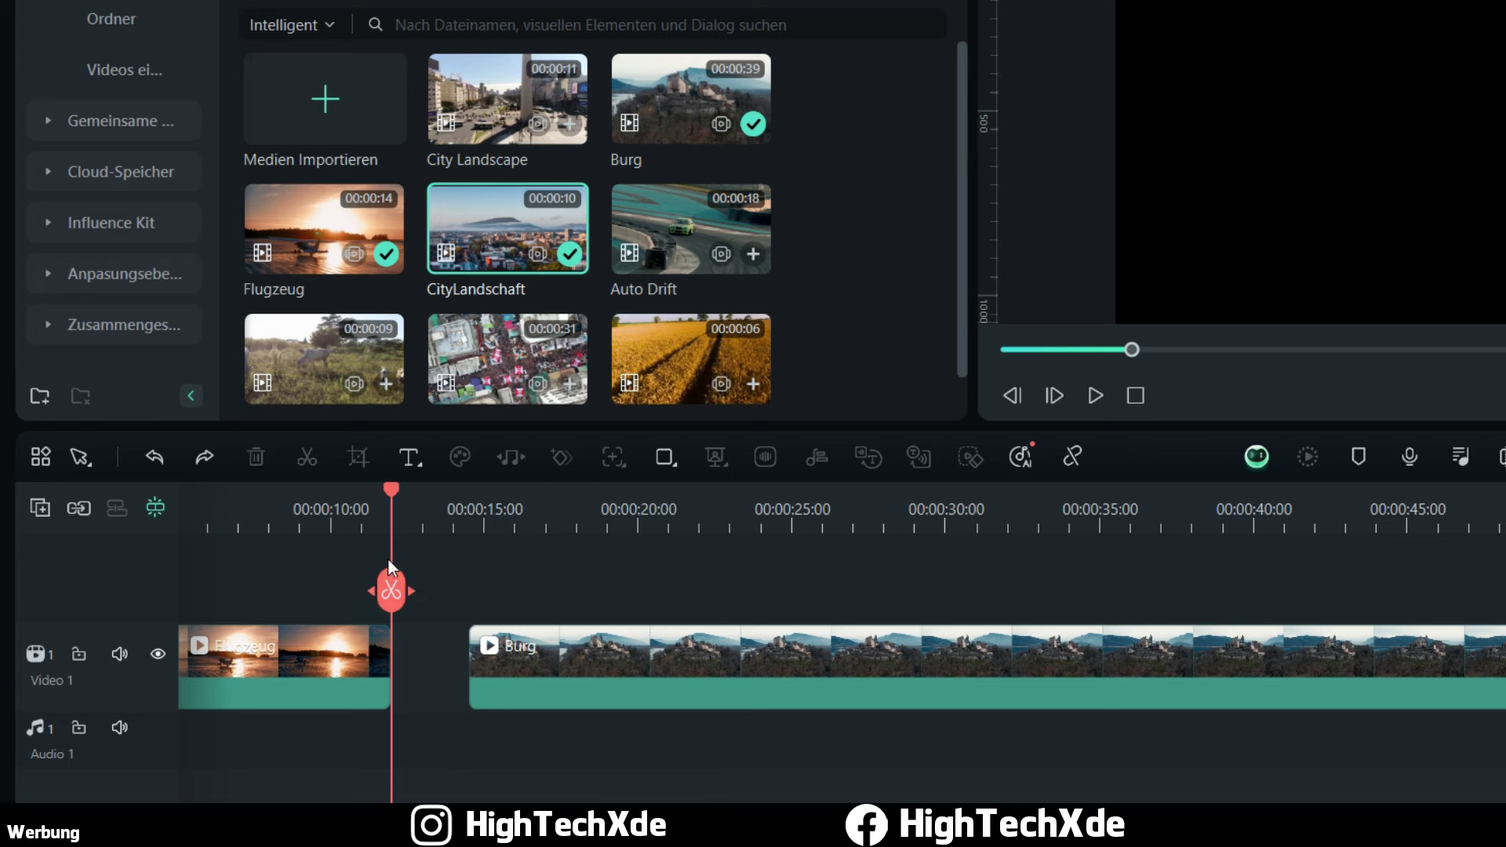
pyautogui.press('Menu')
pyautogui.hotkey('ctrl', 'z')
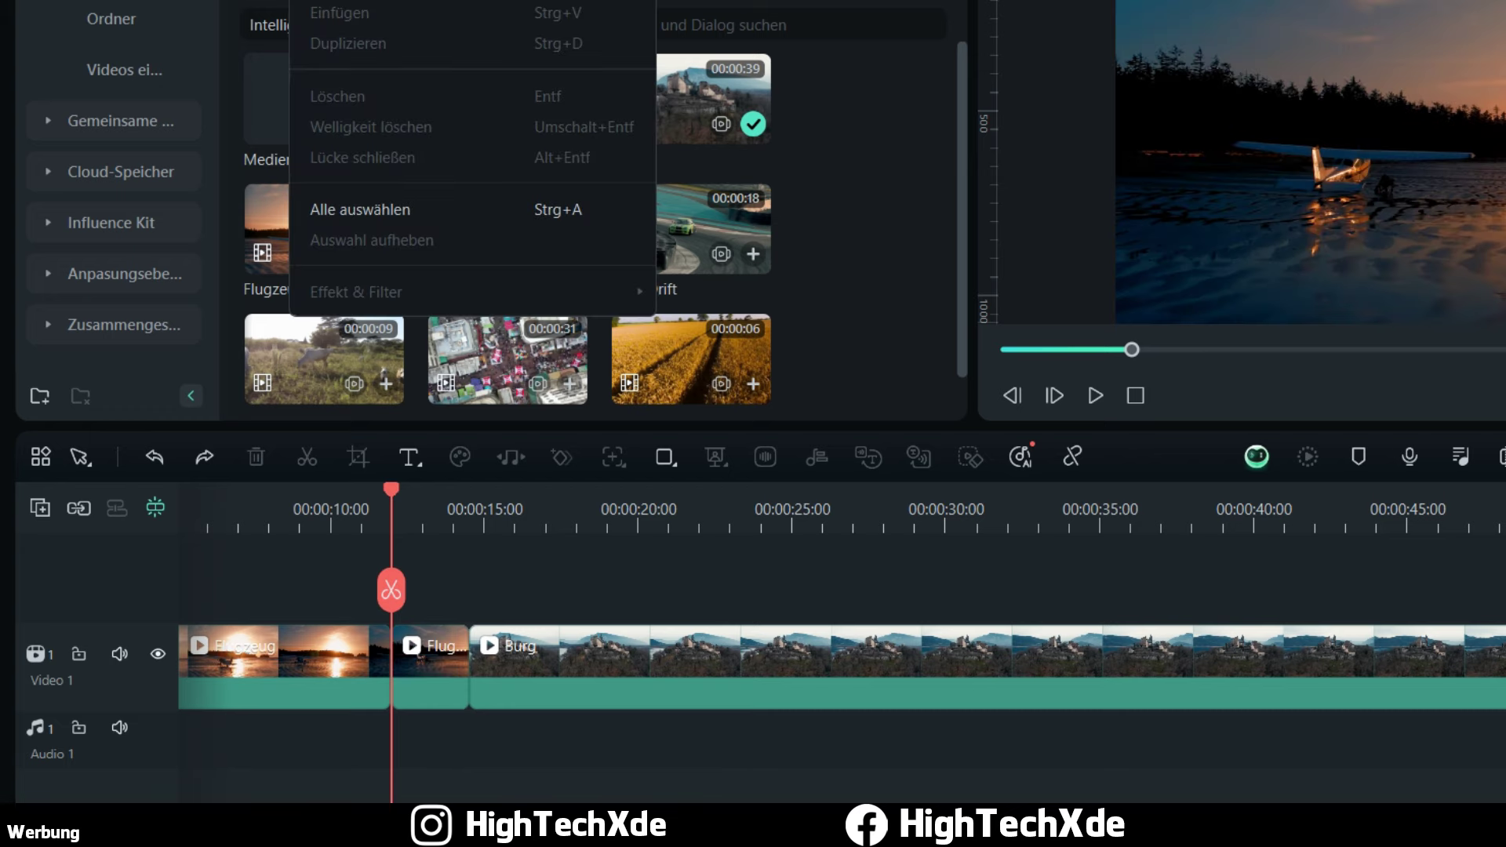
# Step: Move the playhead to 00:00:08:11, turn on auto ripple, and delete the rear Flugzeug piece so that the following clips close up
pyautogui.click(281, 589)
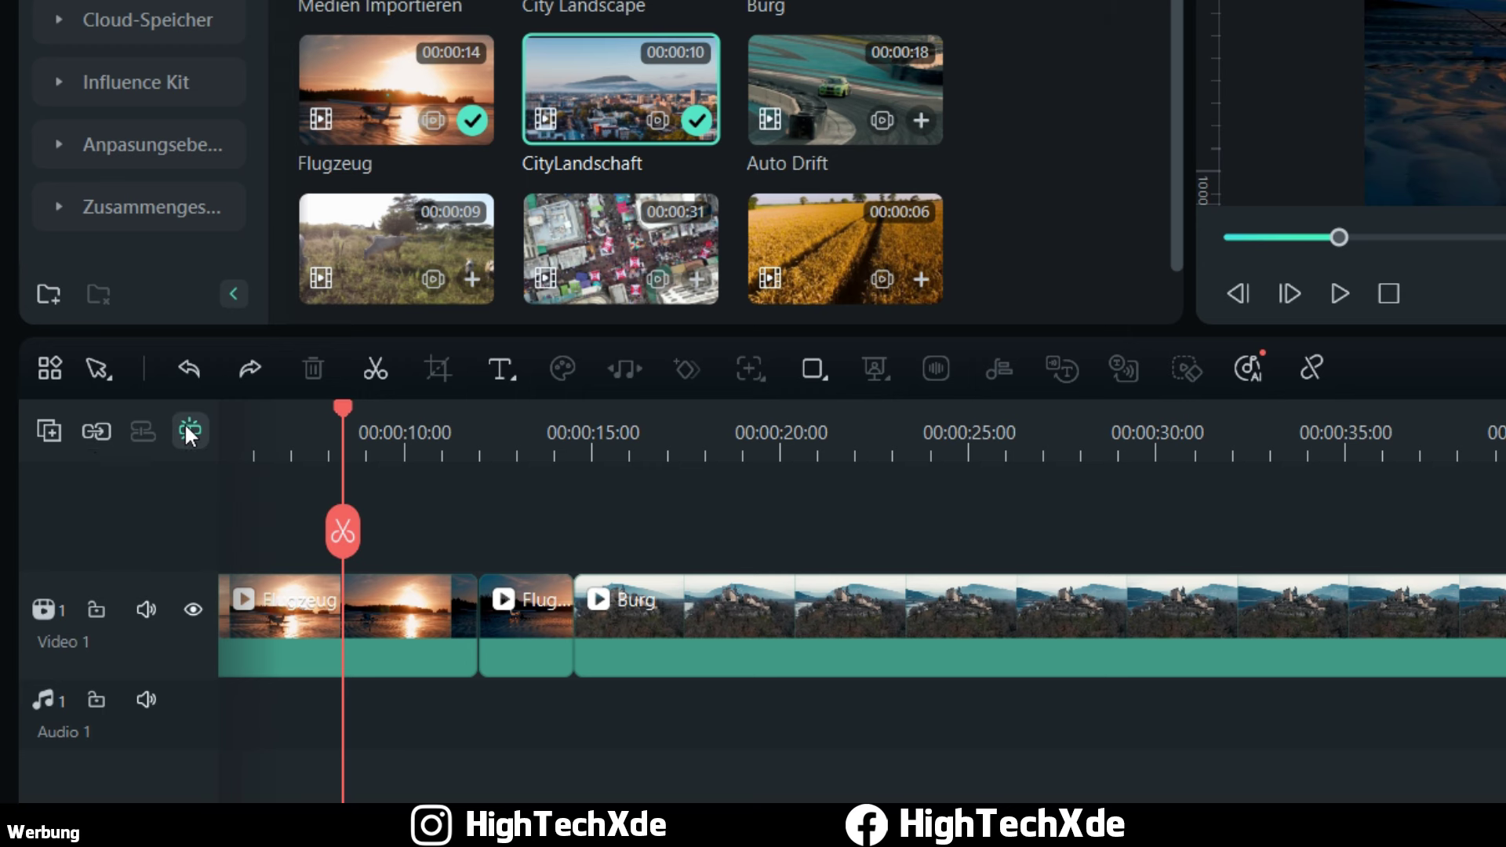
pyautogui.click(99, 429)
pyautogui.click(541, 627)
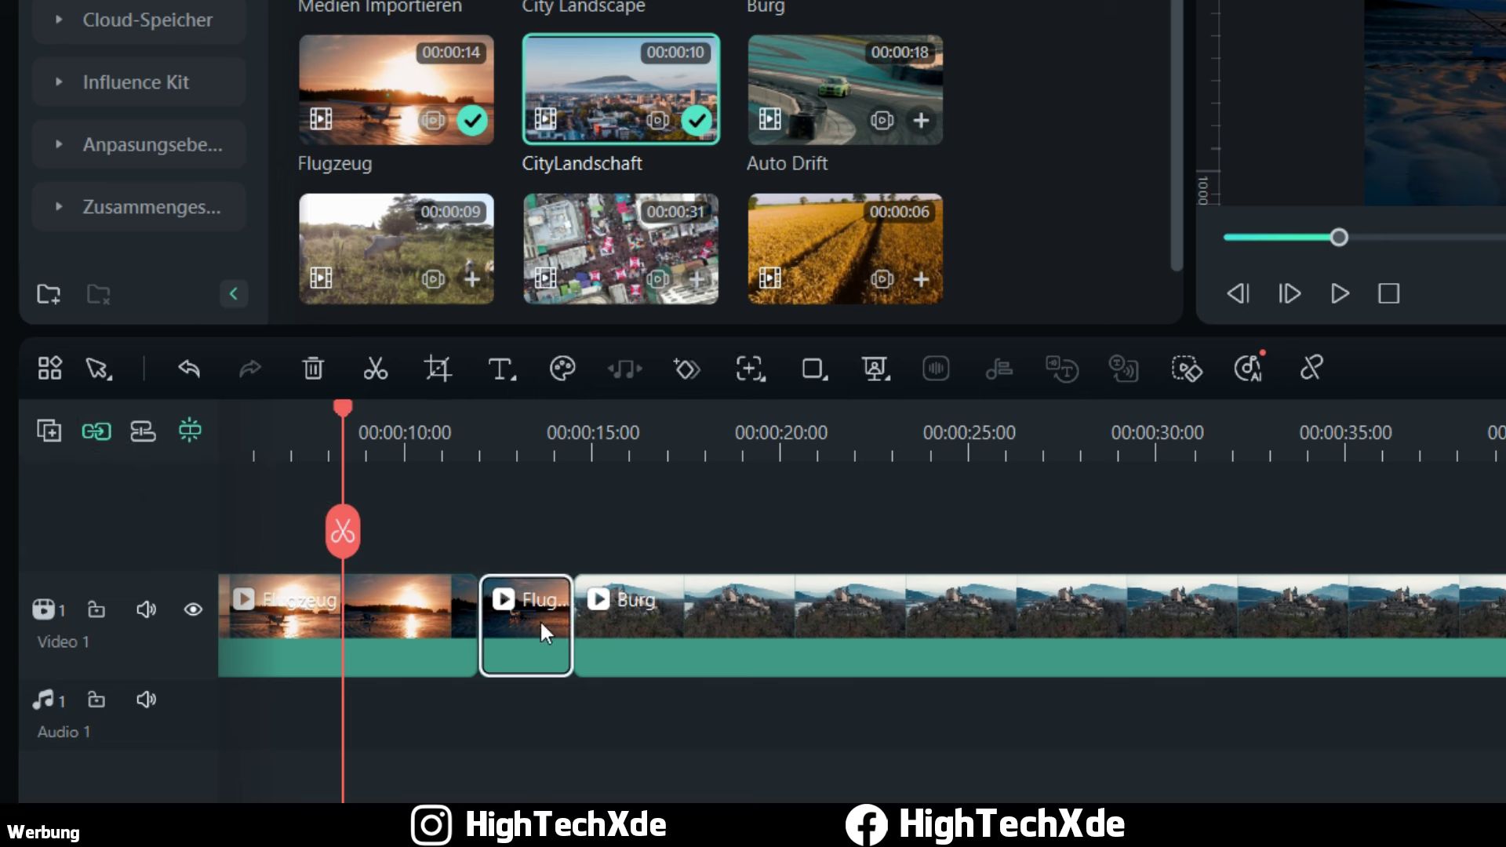
pyautogui.press('Delete')
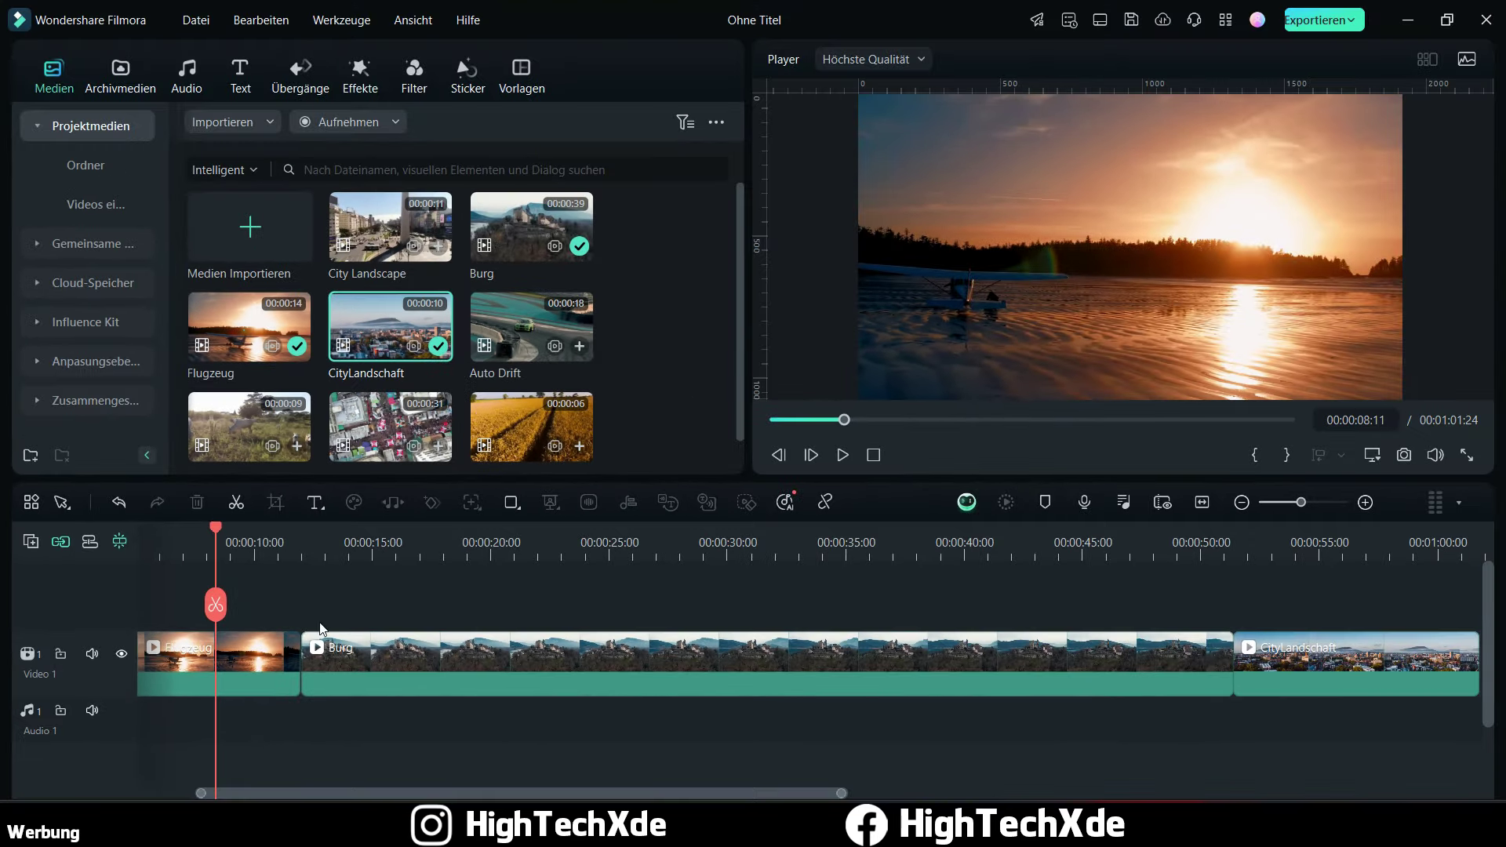
# Step: Split the Burg clip at 00:00:47:10
pyautogui.click(1133, 545)
pyautogui.click(1137, 604)
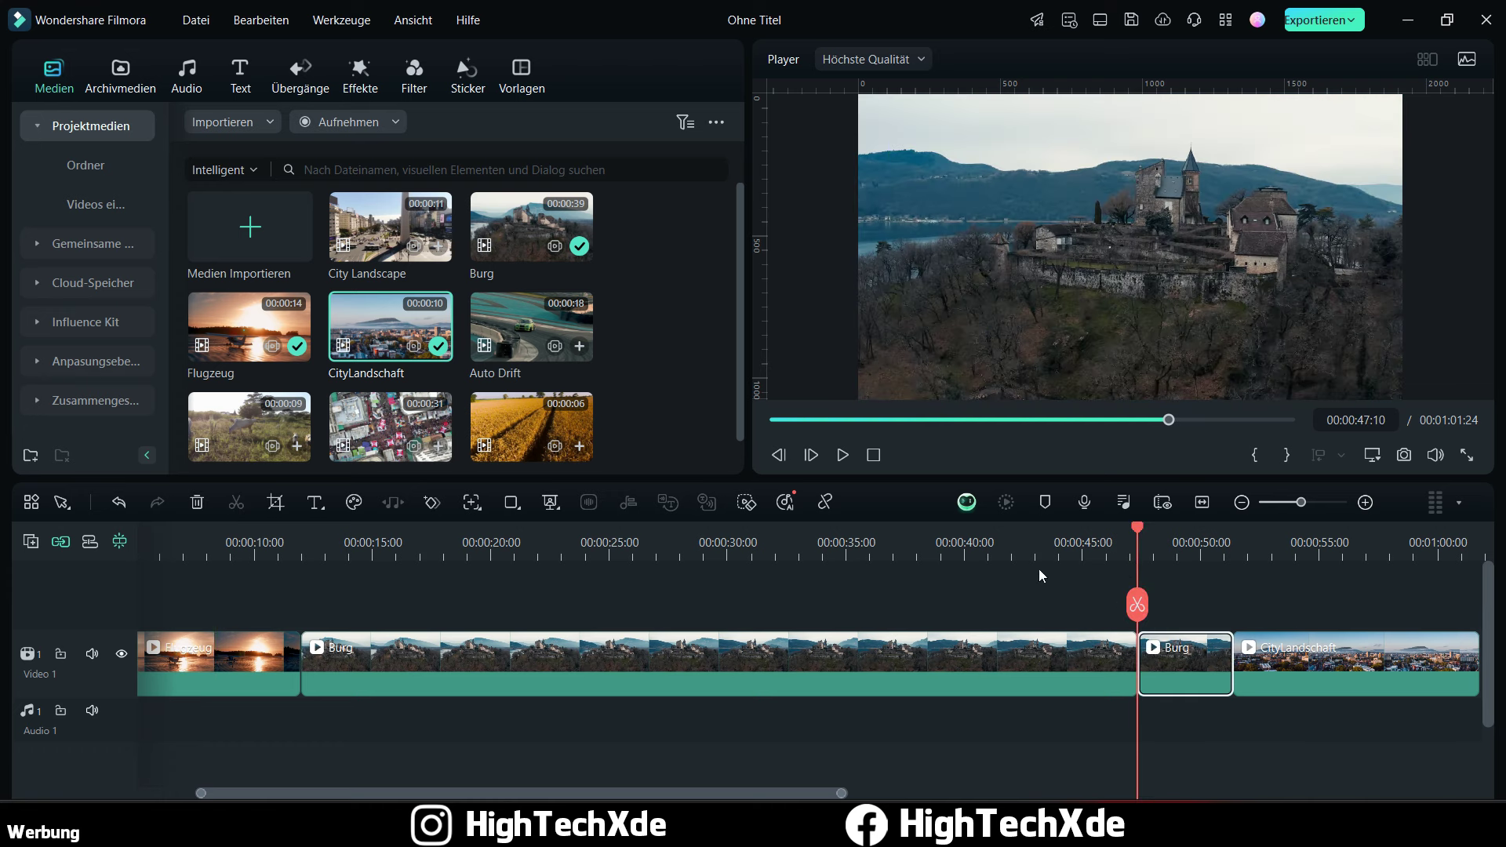
pyautogui.click(1014, 553)
# Step: Split the Flugzeug clip at 00:00:09:09, and delete its rear piece and the short rear piece of the Burg clip
pyautogui.click(235, 549)
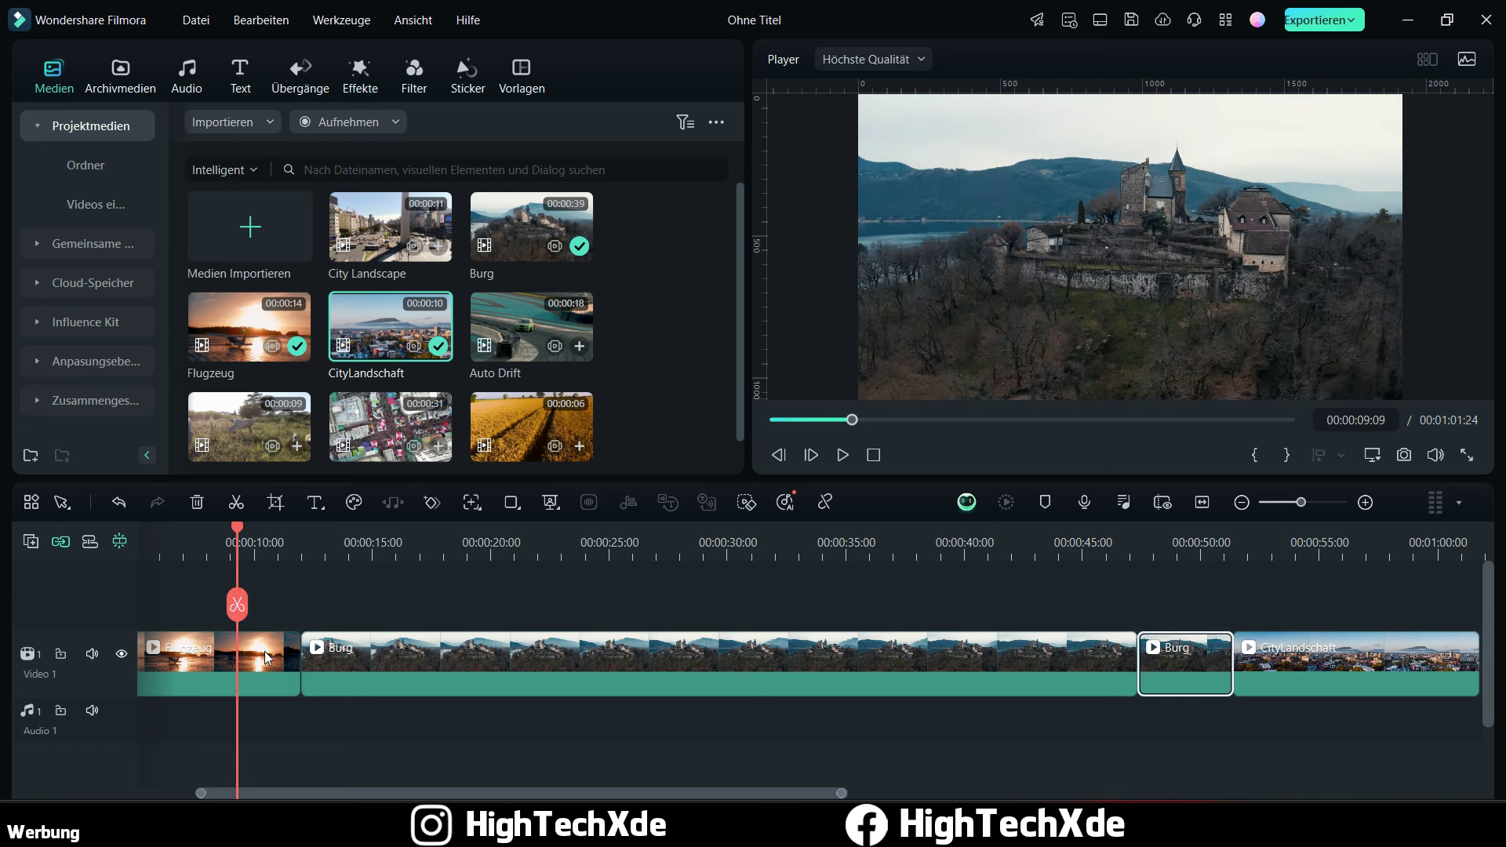
pyautogui.click(236, 604)
pyautogui.press('Delete')
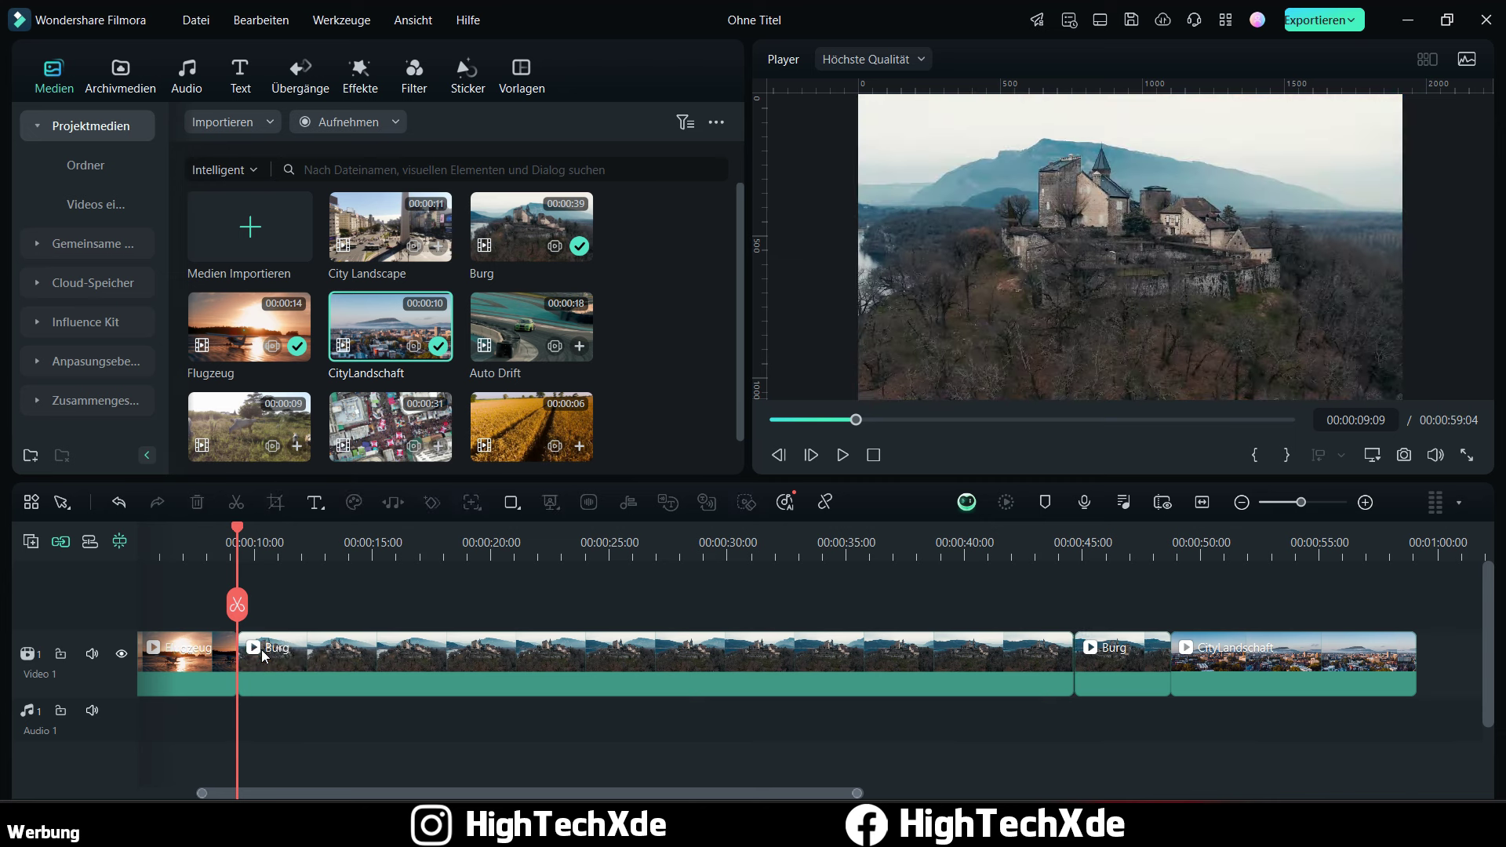
pyautogui.click(1132, 666)
pyautogui.press('Delete')
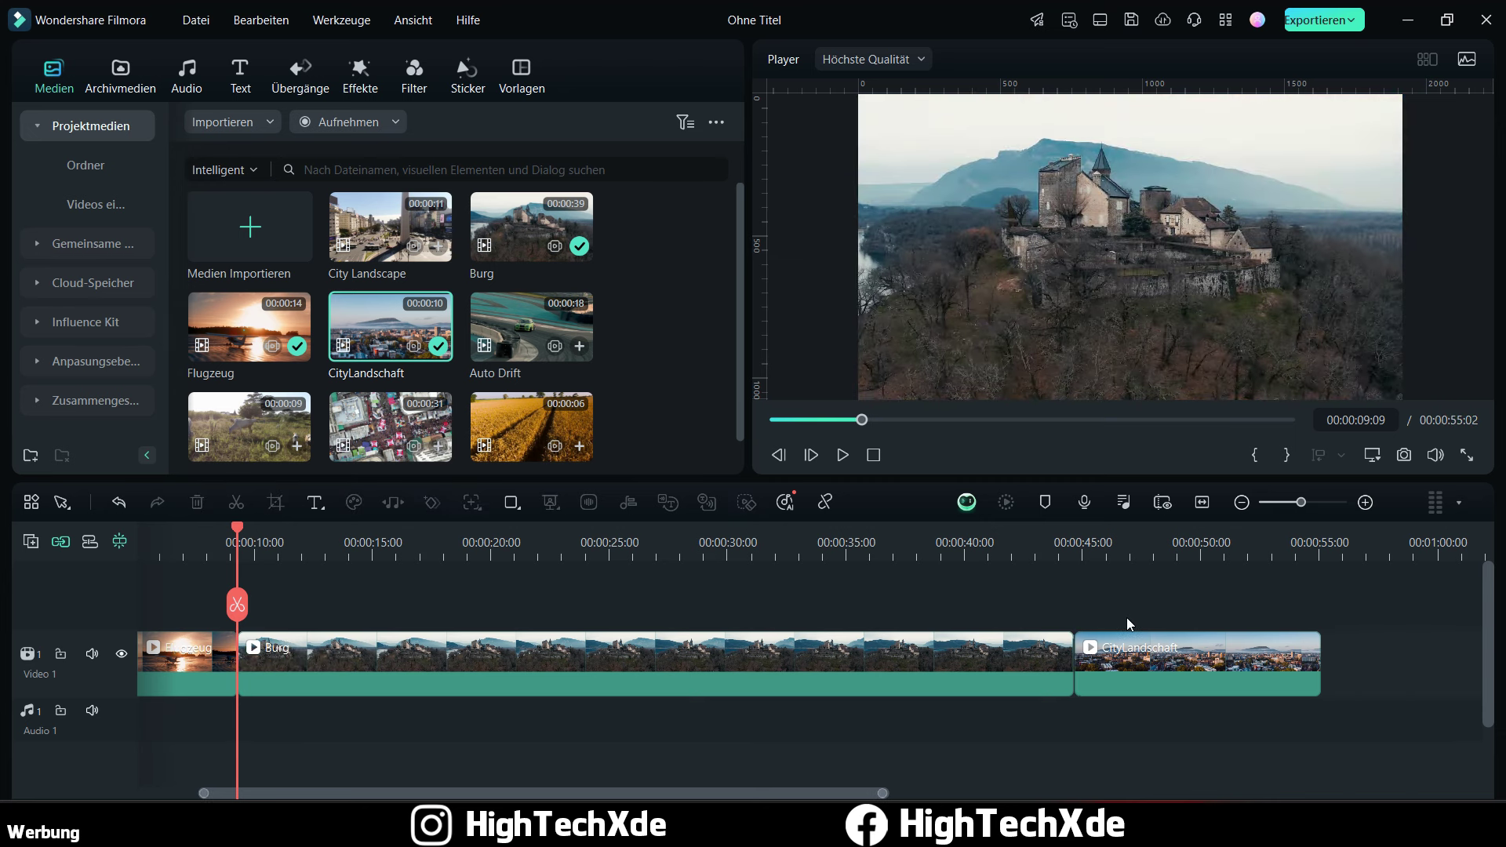
# Step: Turn off auto ripple and split the Burg clip at 00:00:41:26
pyautogui.click(1008, 553)
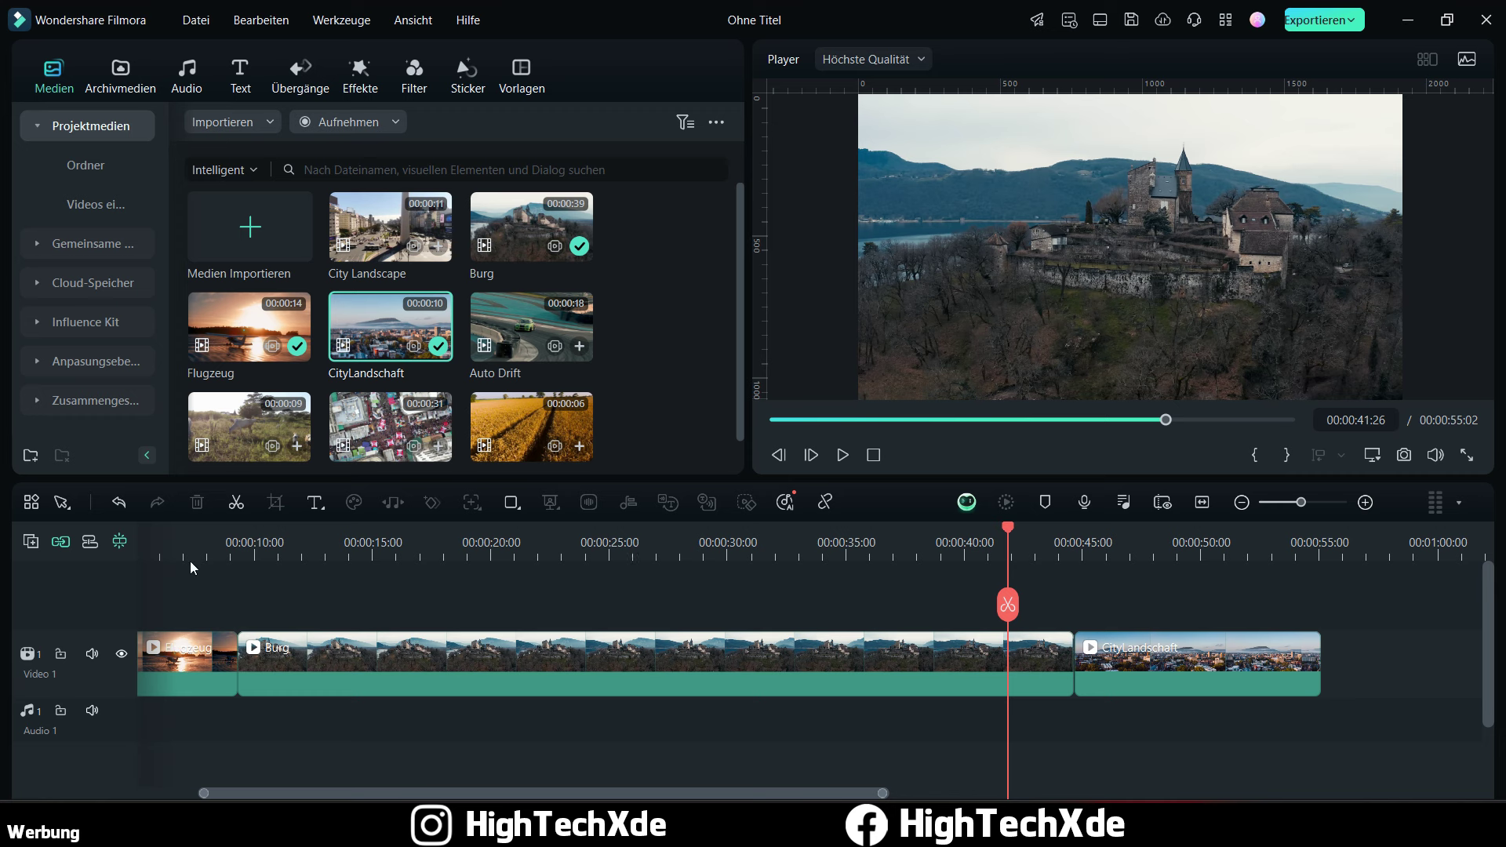
pyautogui.click(61, 543)
pyautogui.click(1037, 648)
pyautogui.click(1010, 606)
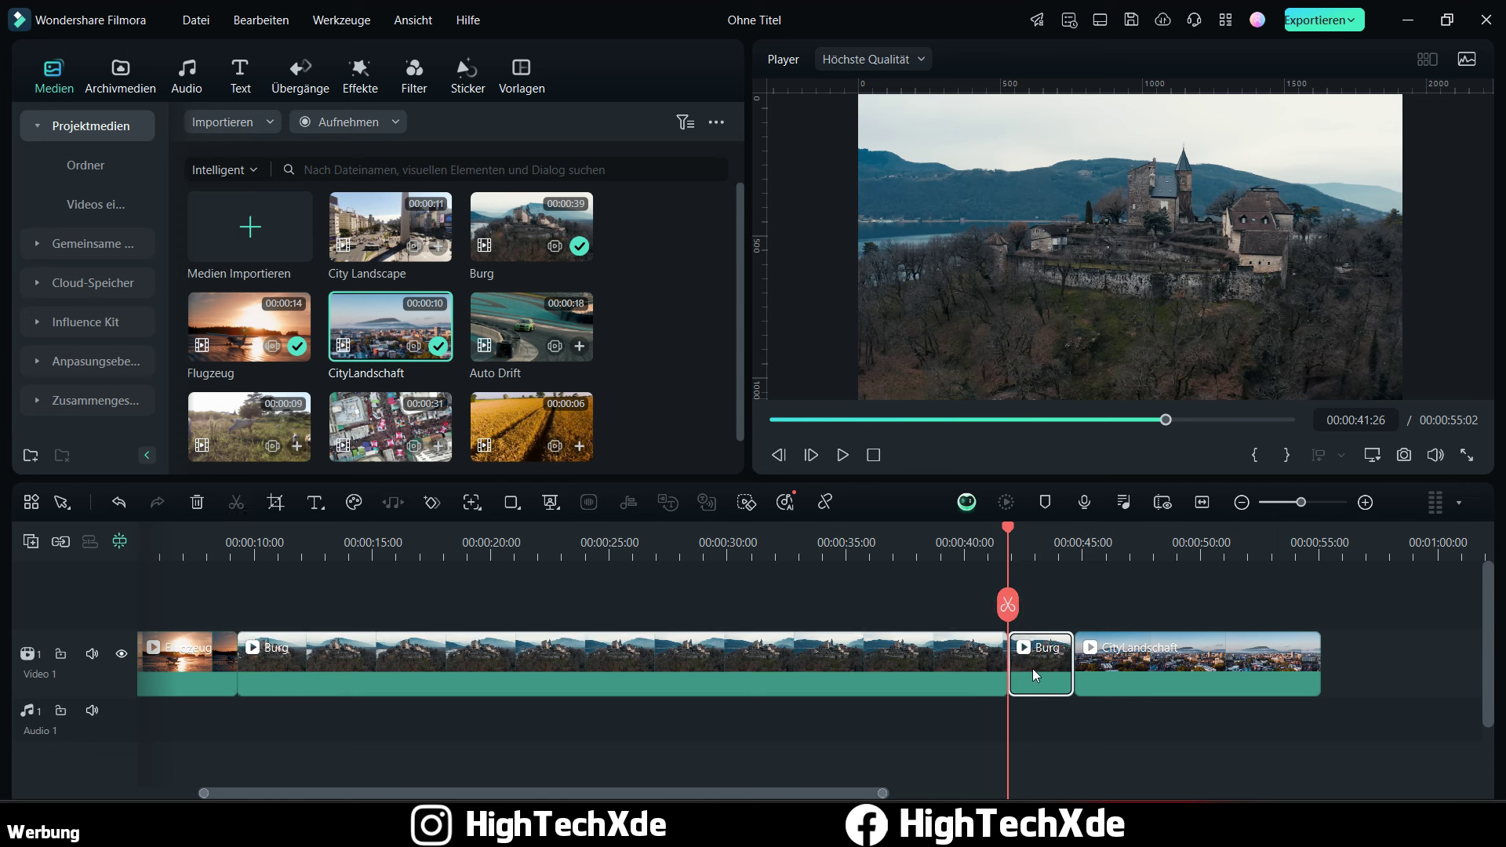
# Step: Delete the short rear piece of the Burg clip and move CityLandschaft up against the end of the remaining Burg clip
pyautogui.press('Delete')
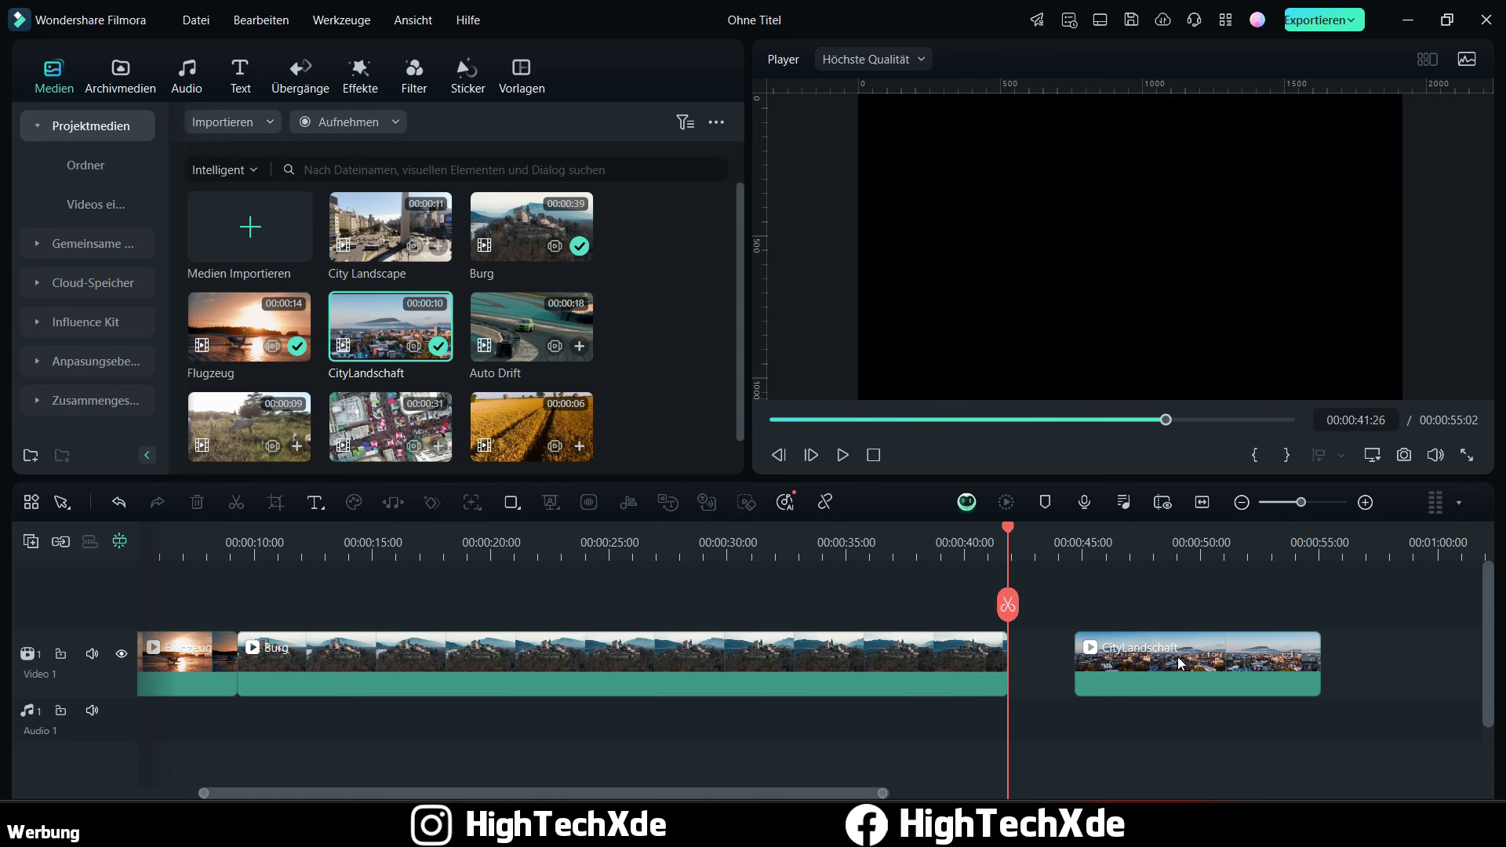
pyautogui.moveTo(1166, 663)
pyautogui.mouseDown()
pyautogui.moveTo(1100, 663)
pyautogui.moveTo(1166, 663)
pyautogui.mouseUp()
pyautogui.moveTo(990, 550); pyautogui.dragTo(1050, 554)
pyautogui.moveTo(1112, 664); pyautogui.dragTo(1044, 665)
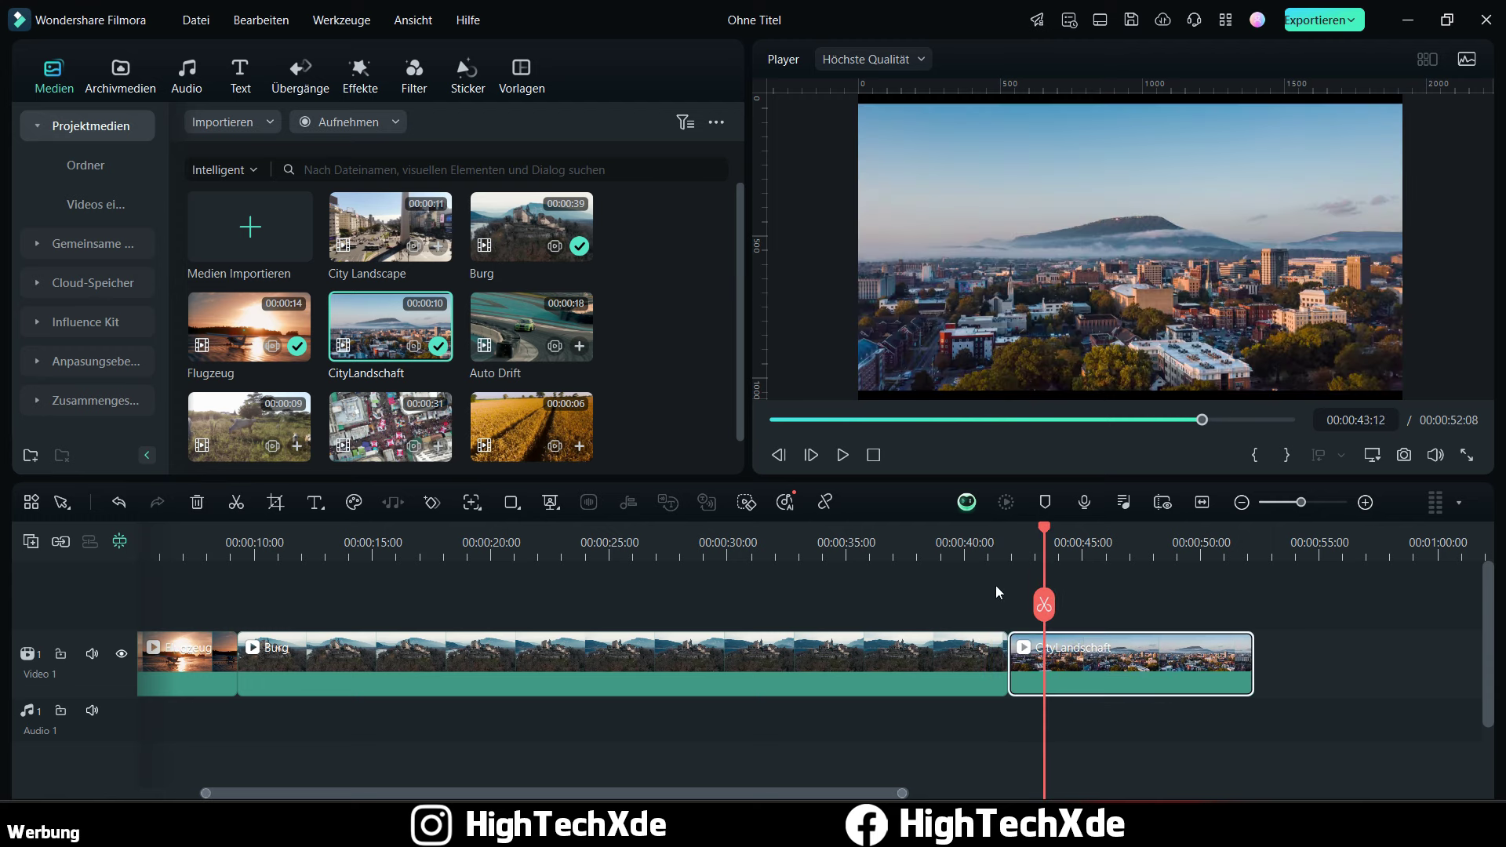
# Step: Scrub back through the closed-up timeline and play briefly from 00:00:07:17 near the end of the Flugzeug clip
pyautogui.click(986, 543)
pyautogui.moveTo(956, 542); pyautogui.dragTo(830, 551)
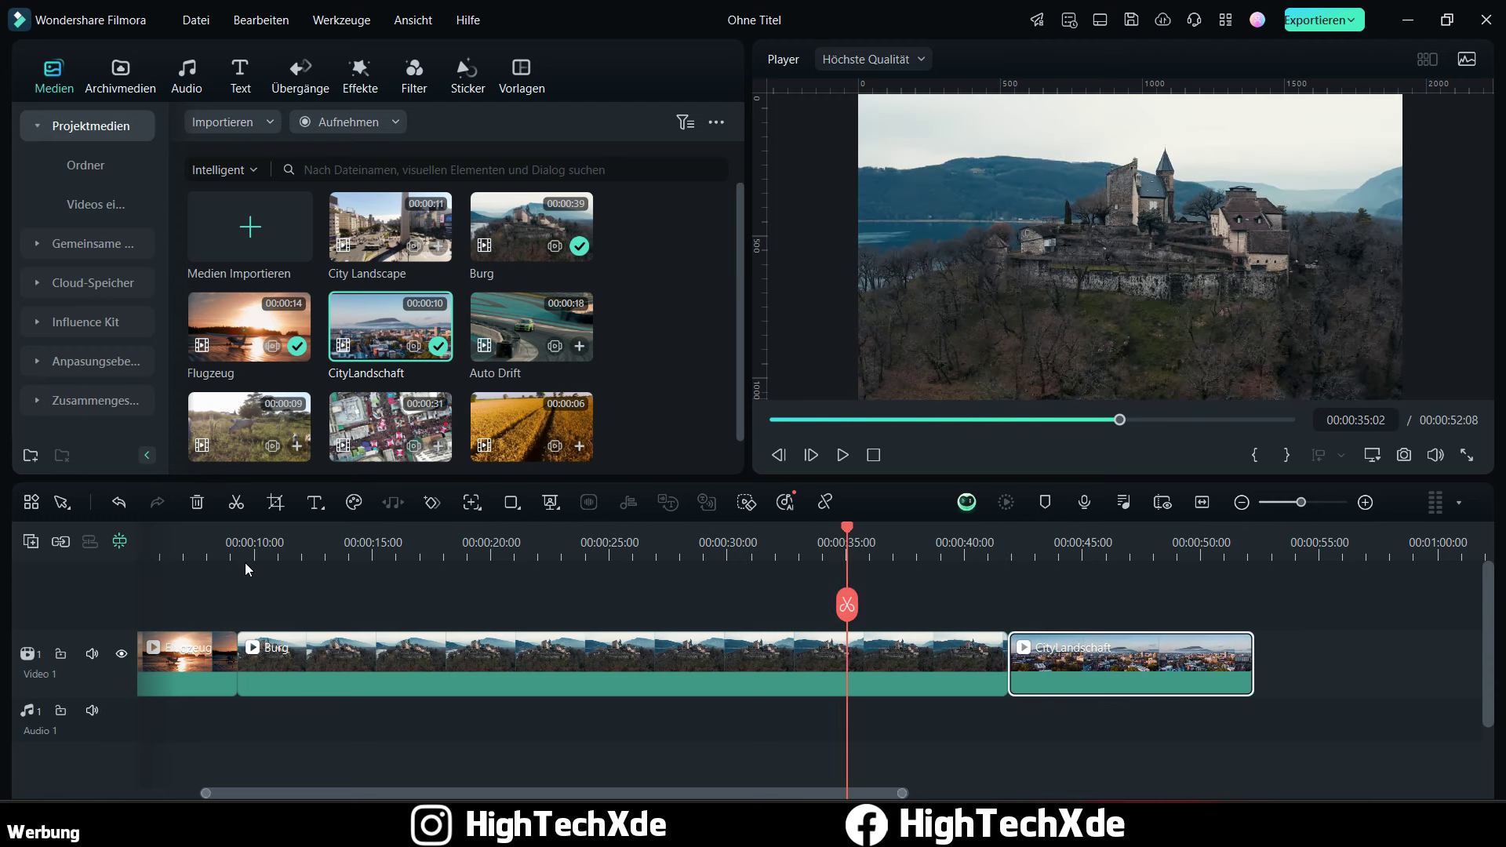
pyautogui.moveTo(415, 793); pyautogui.dragTo(353, 793)
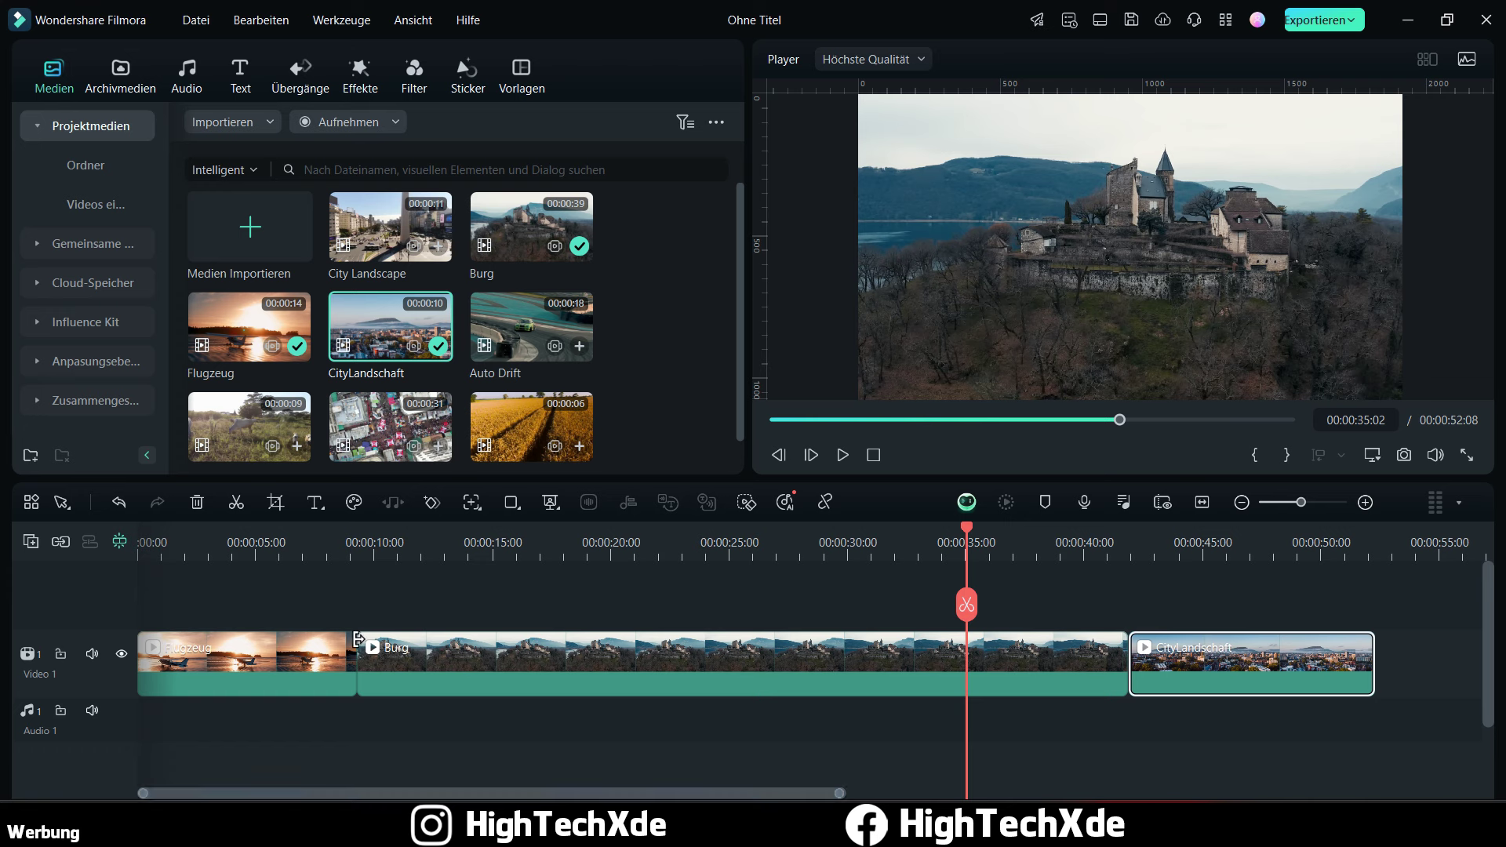
pyautogui.click(317, 541)
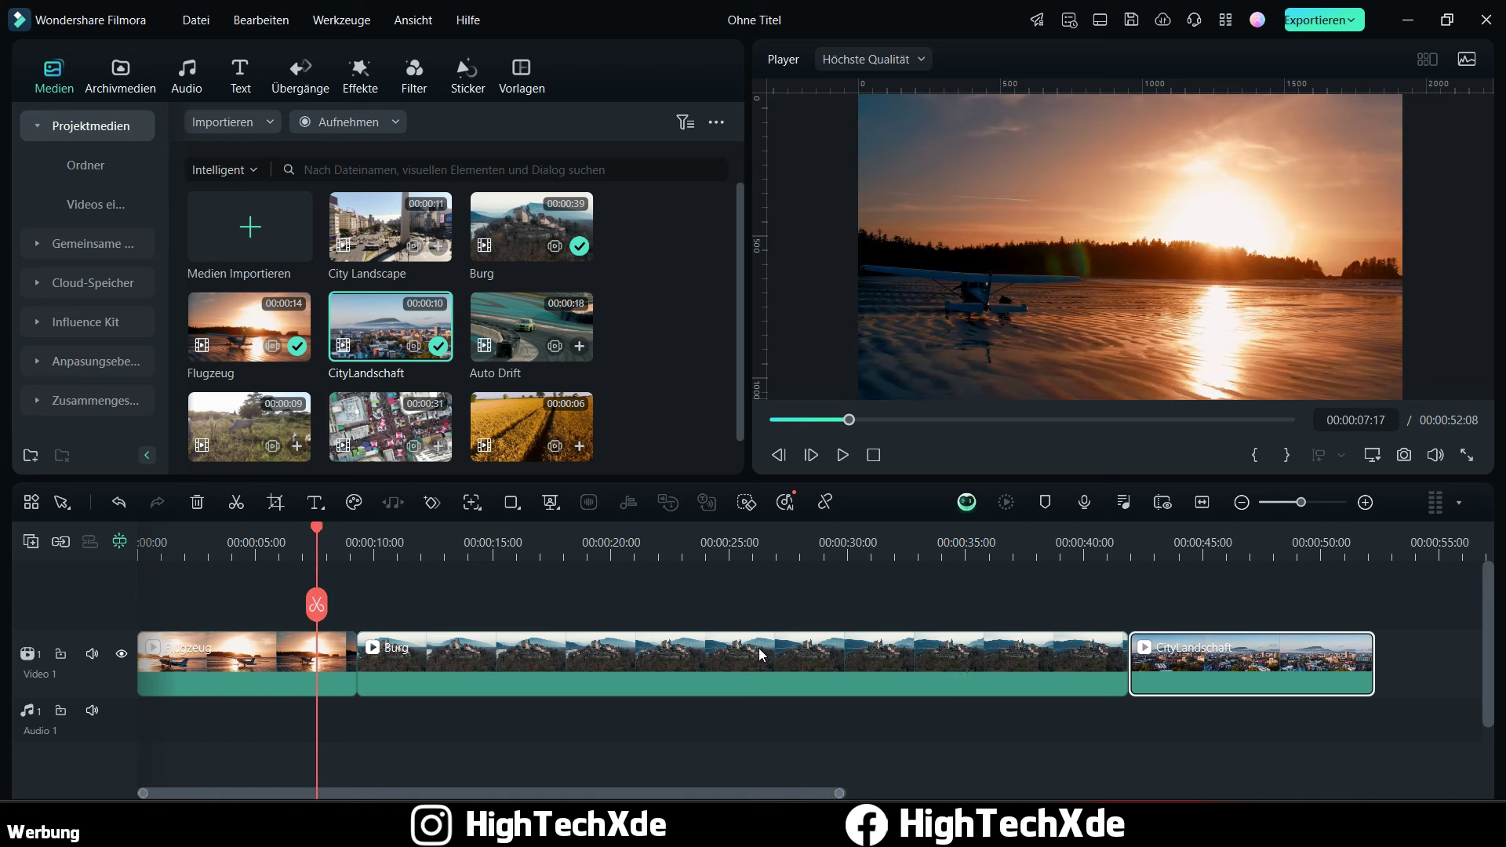
pyautogui.press('space')
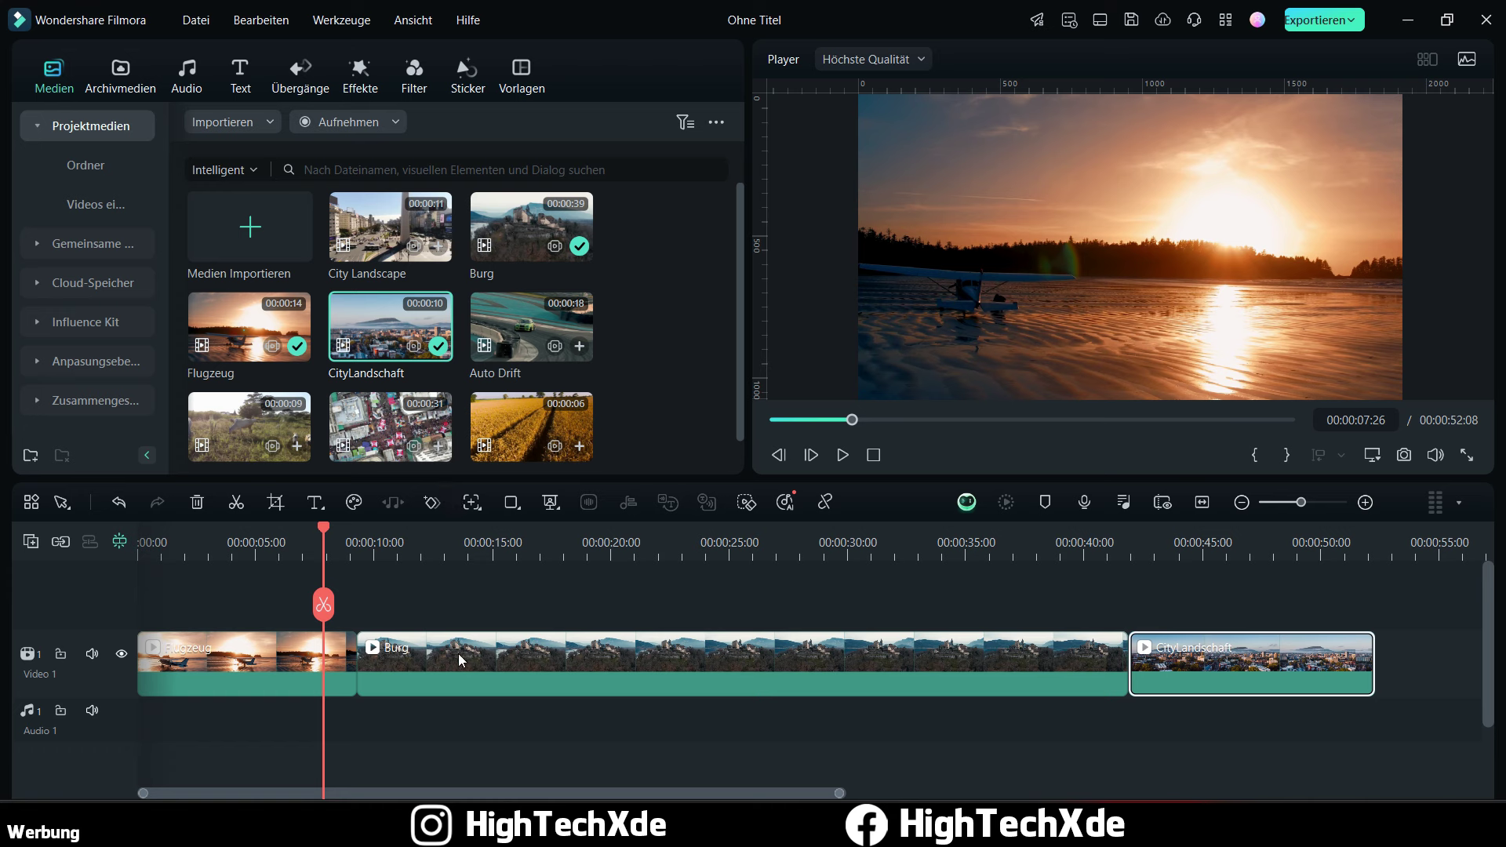
# Step: Move the Burg clip up to Video 2 and shift it to start at 00:00:07:26, overlapping the end of Flugzeug
pyautogui.moveTo(468, 657); pyautogui.dragTo(465, 619)
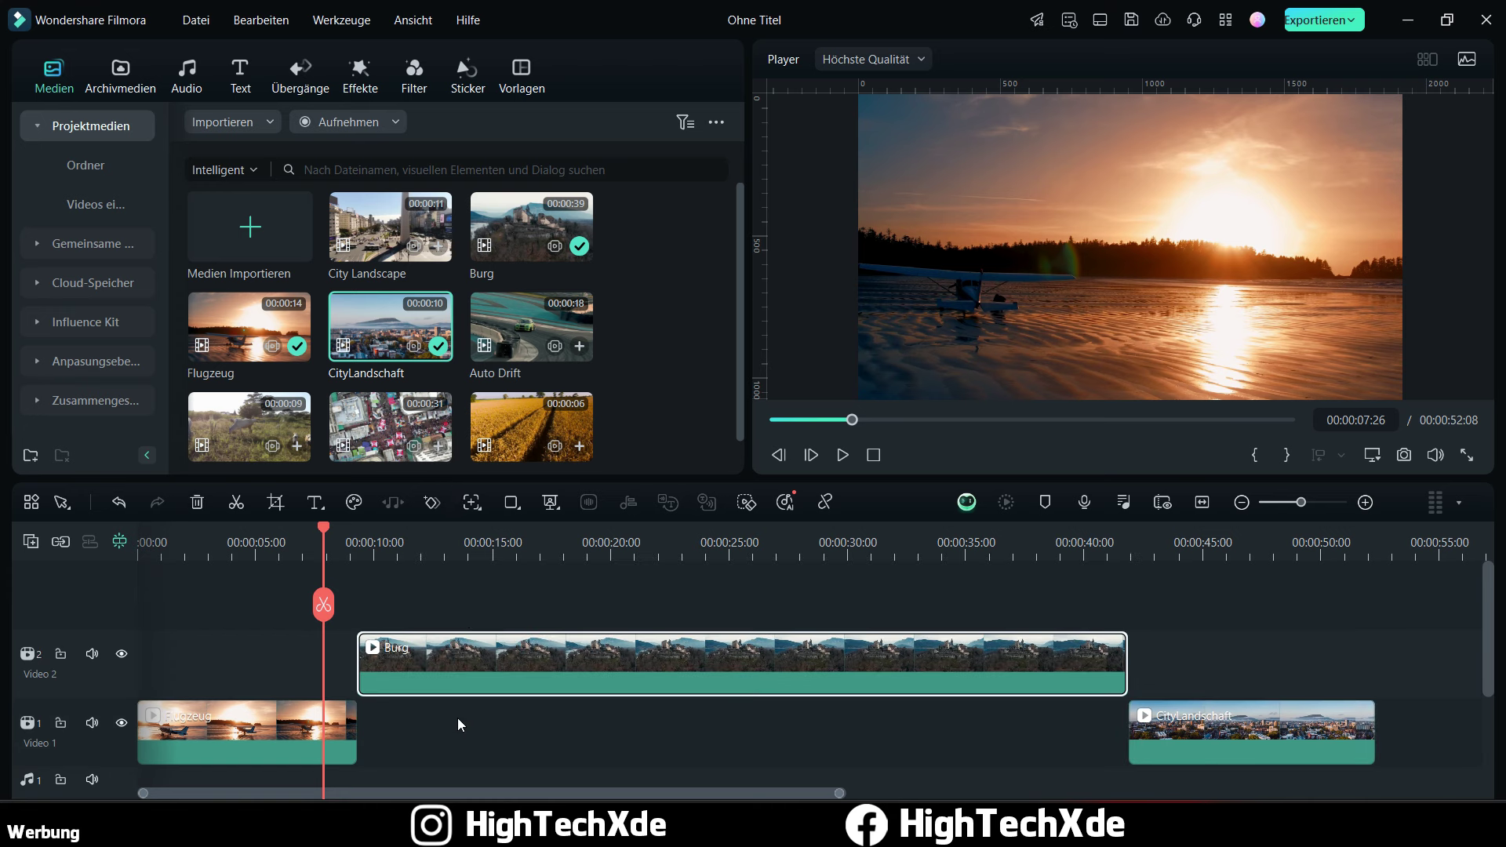
pyautogui.scroll(-1, 430, 723)
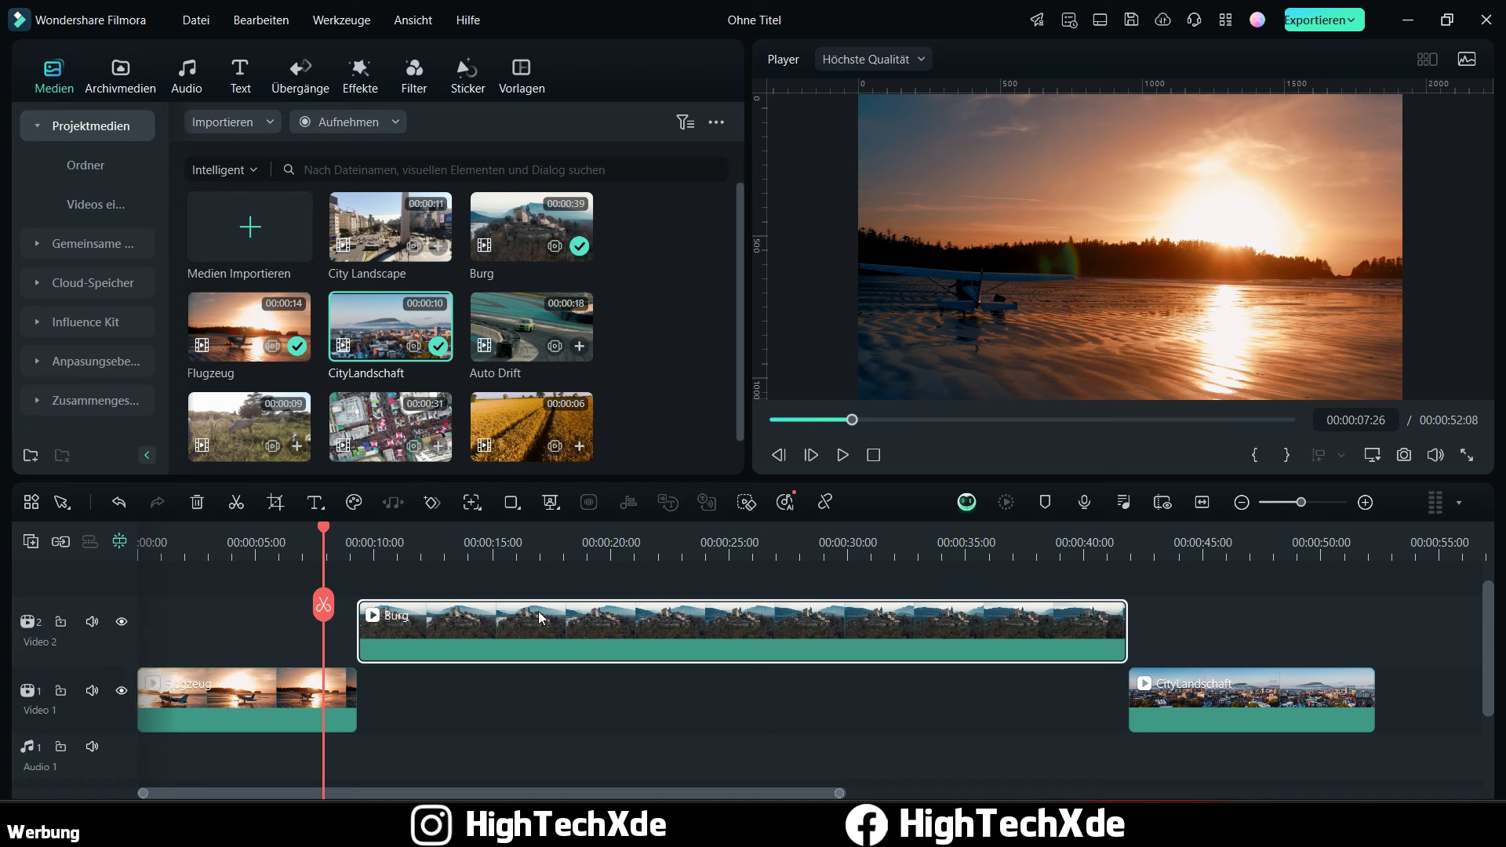
pyautogui.moveTo(538, 618); pyautogui.dragTo(505, 617)
# Step: Play the overlap of Flugzeug and Burg from 00:00:06:29 and compare the frames at 00:00:07:11 and 00:00:07:26
pyautogui.click(303, 566)
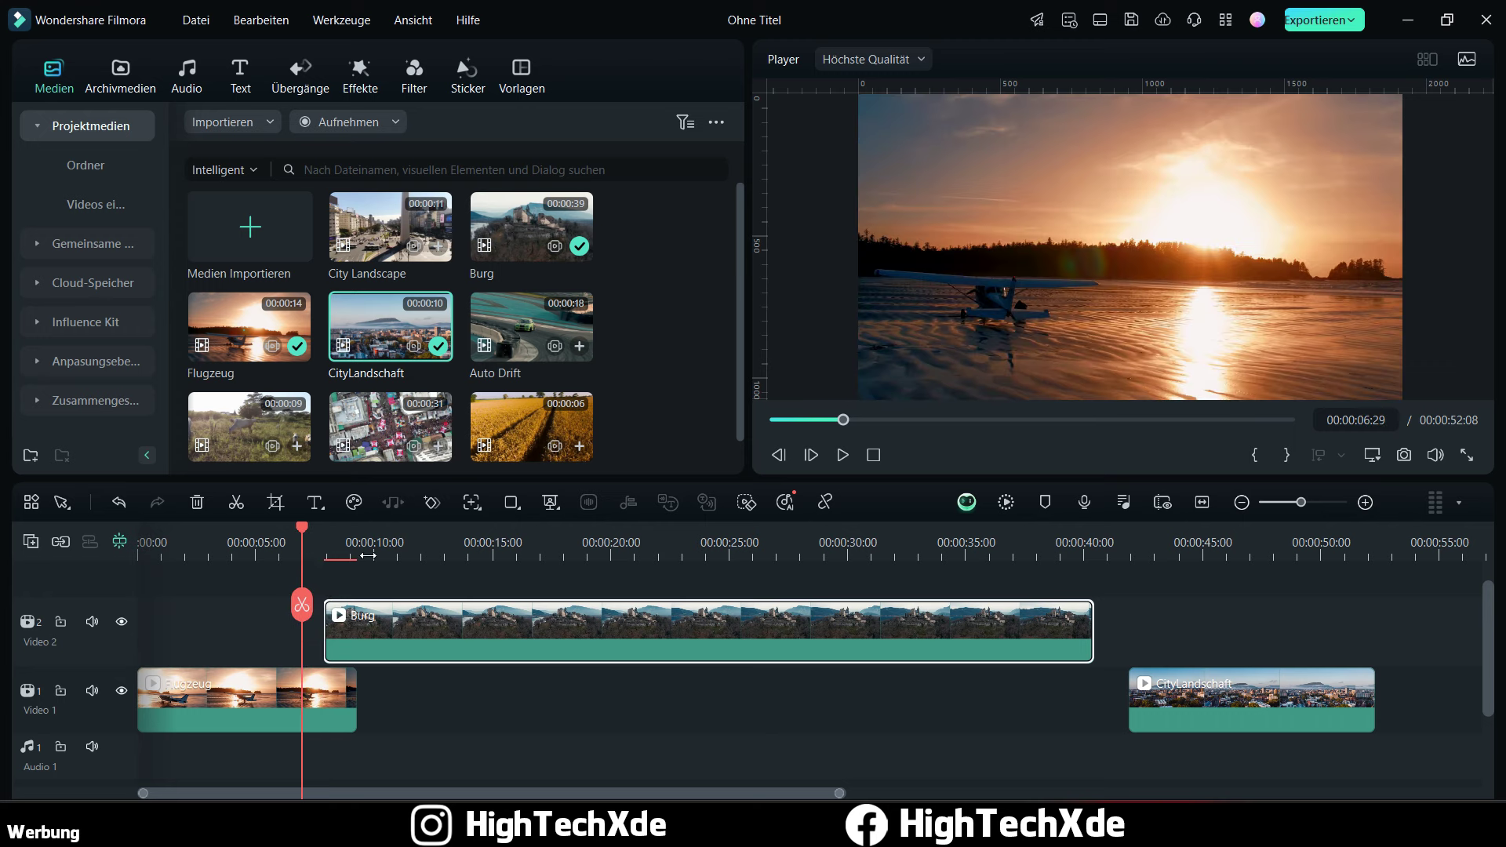
pyautogui.click(844, 457)
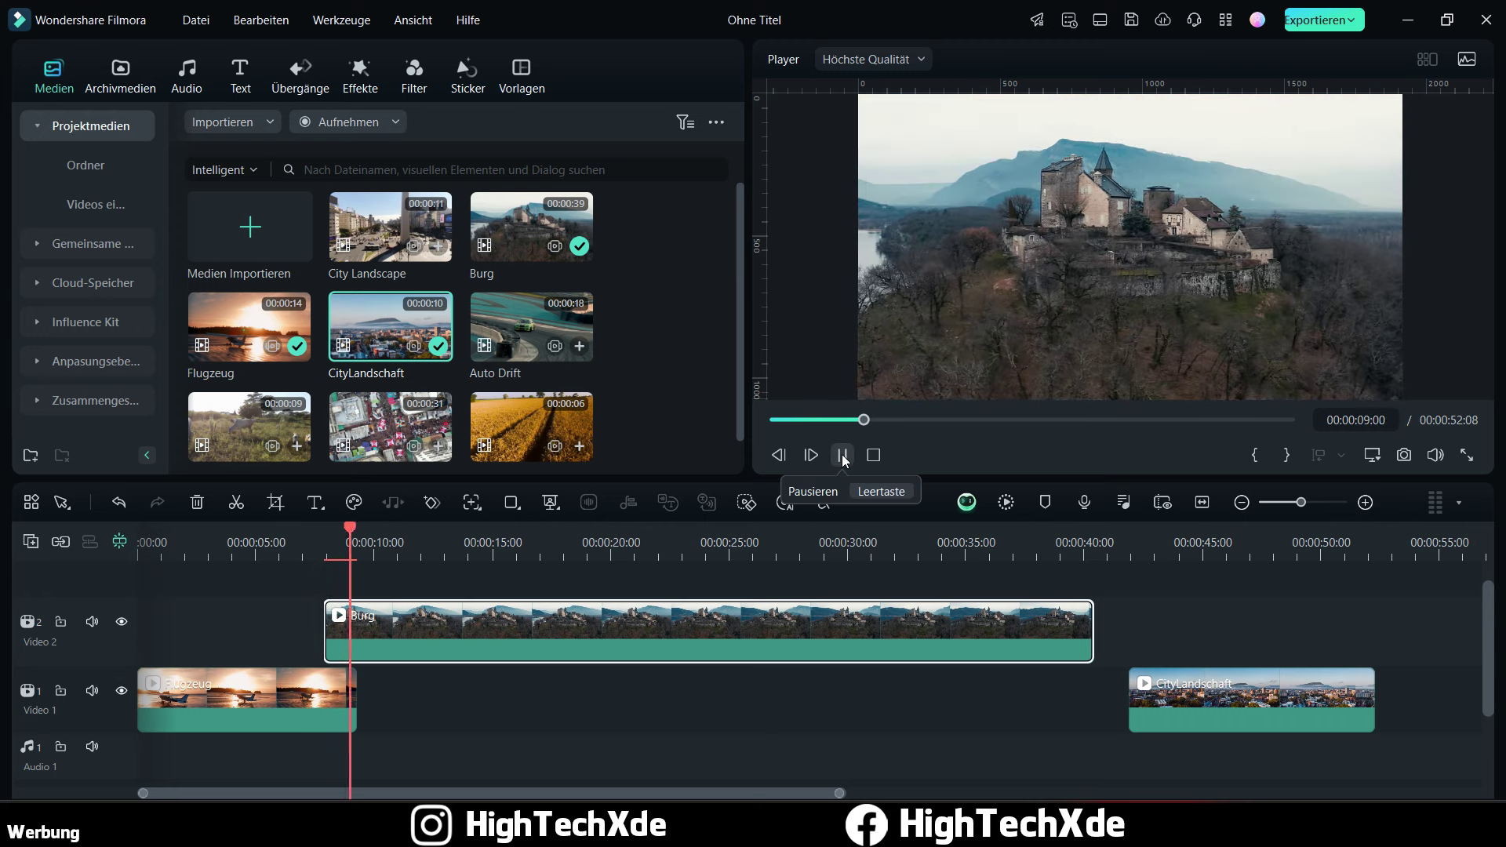
pyautogui.click(843, 455)
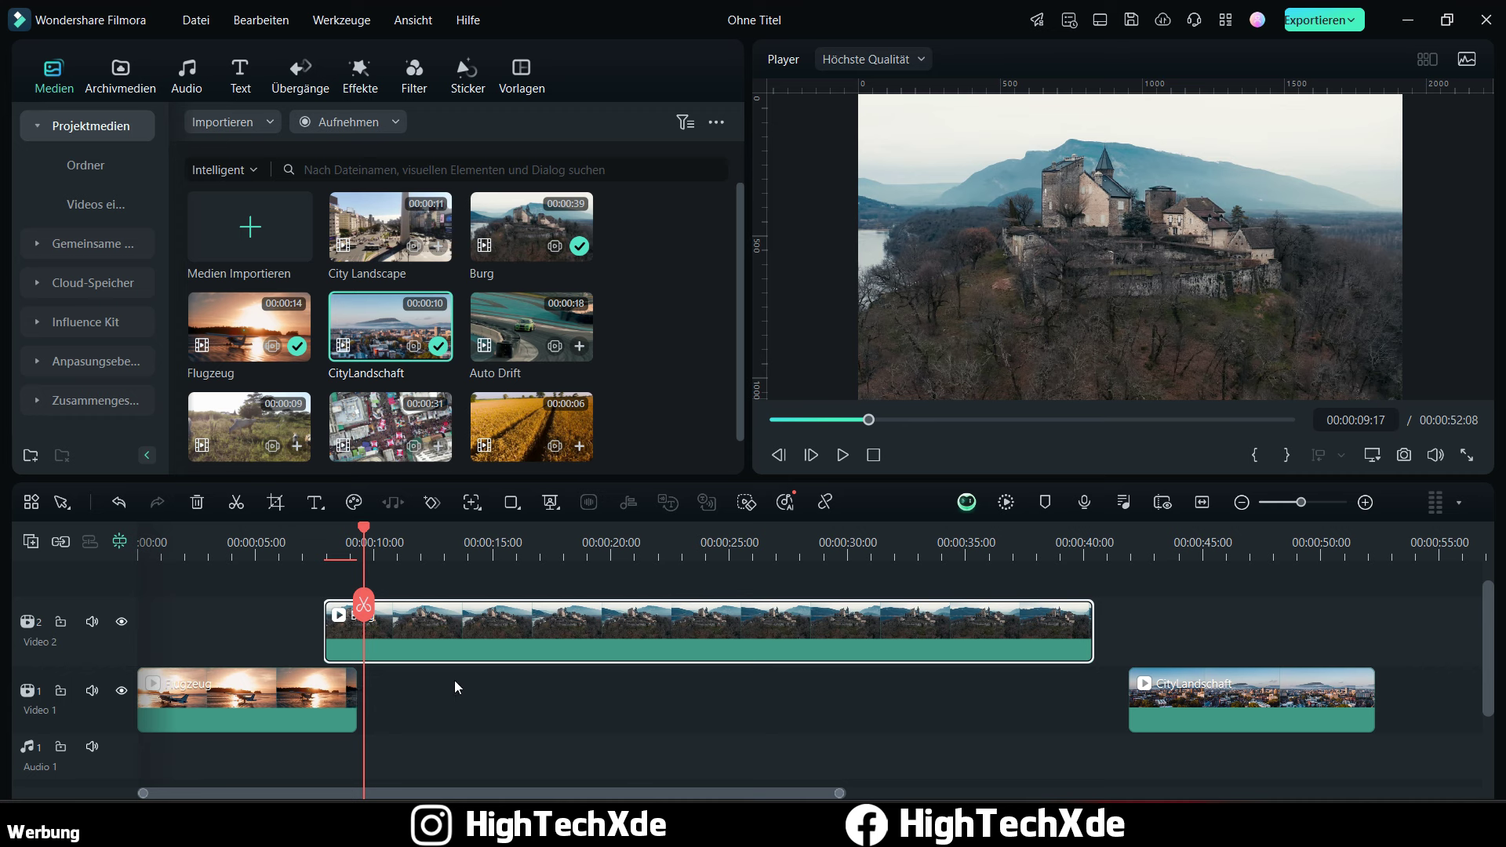
pyautogui.click(311, 547)
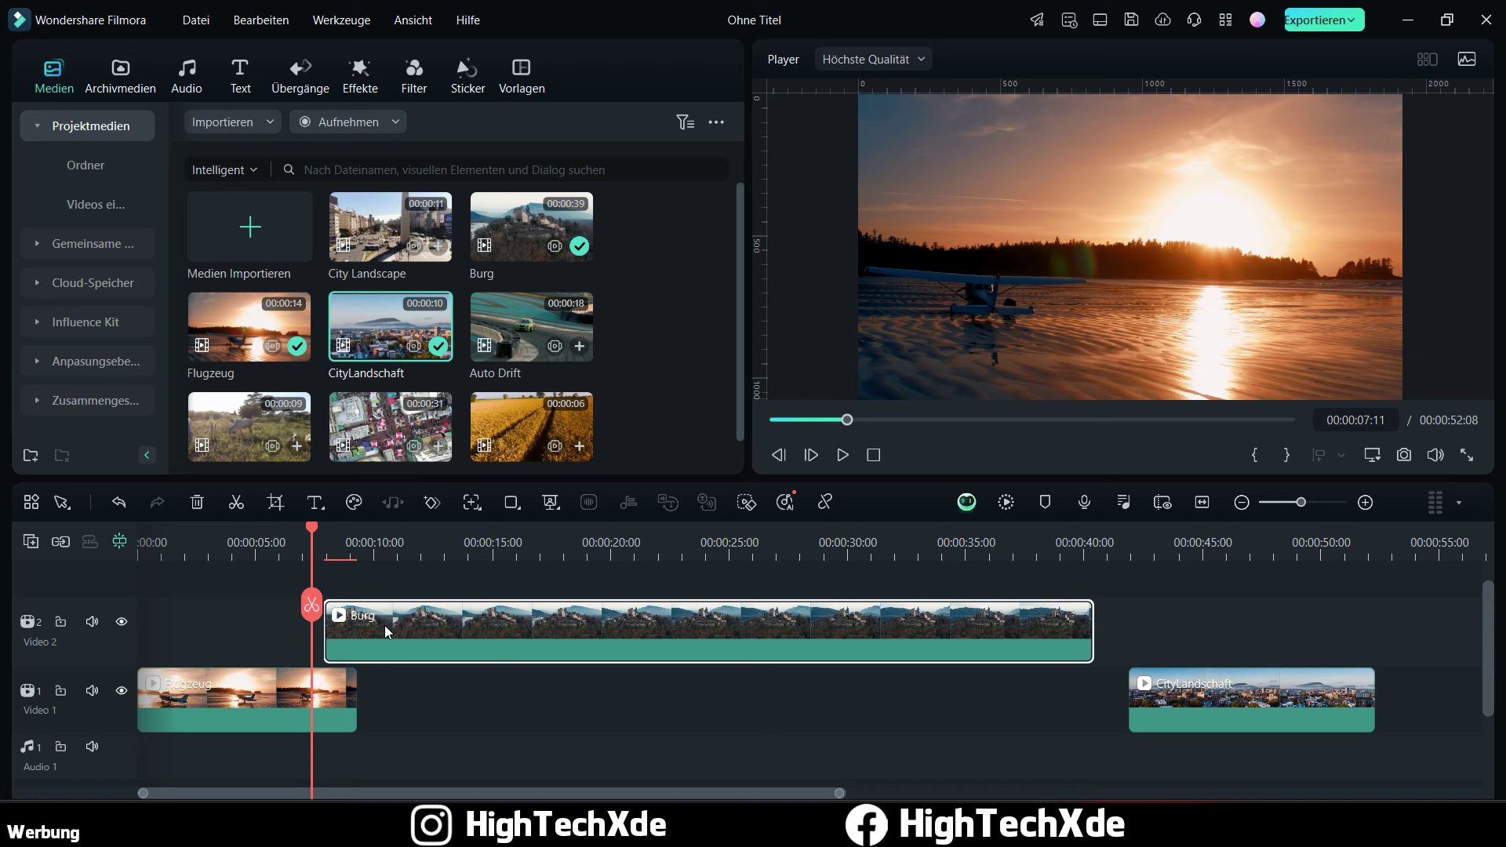
pyautogui.click(325, 546)
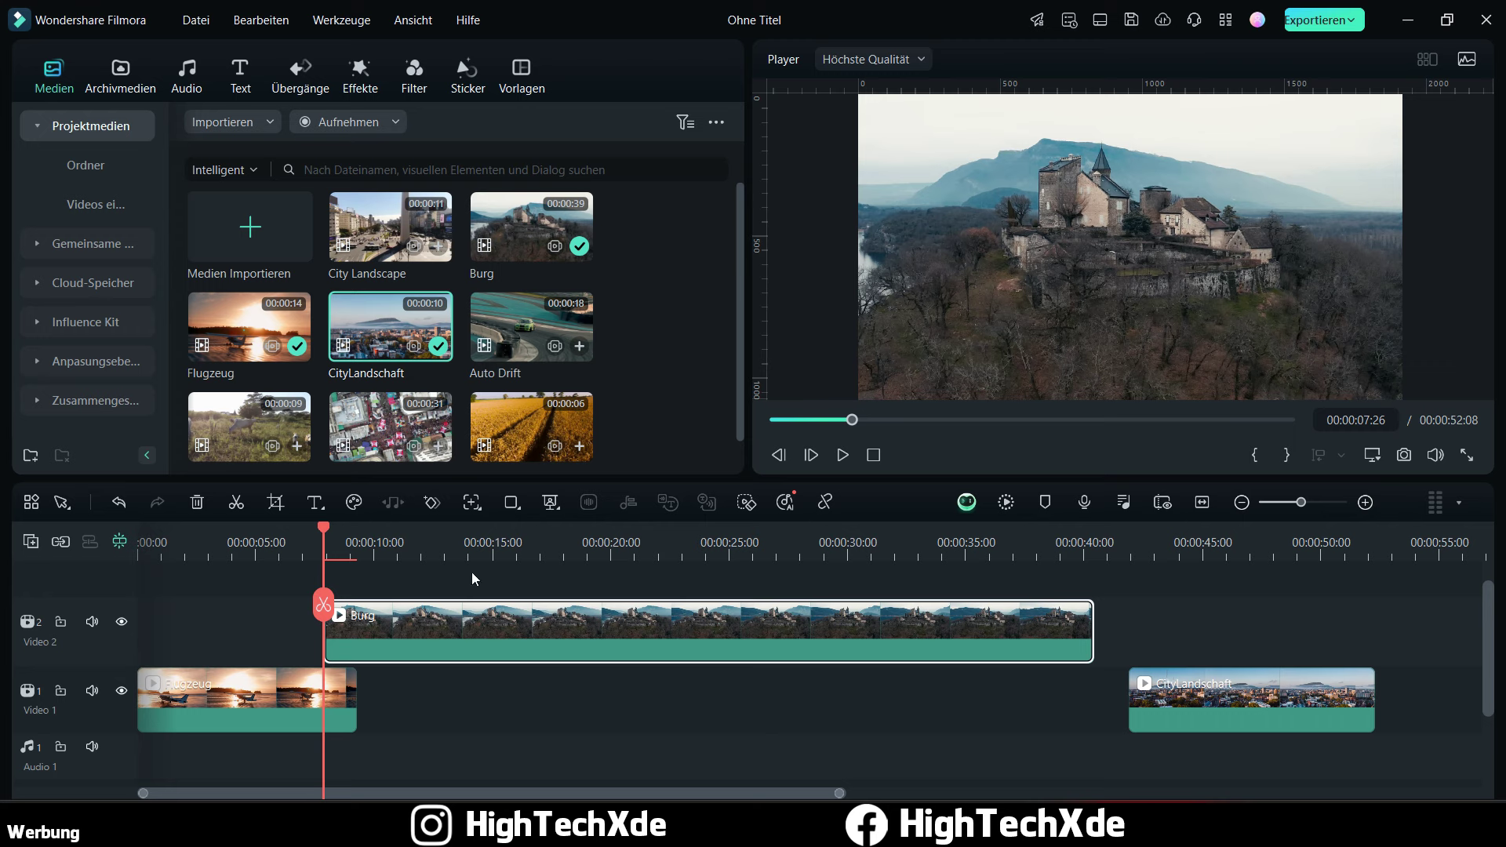
# Step: Return the Burg clip to Video 1 directly behind Flugzeug and place CityLandschaft against its end
pyautogui.moveTo(1196, 683); pyautogui.dragTo(1217, 751)
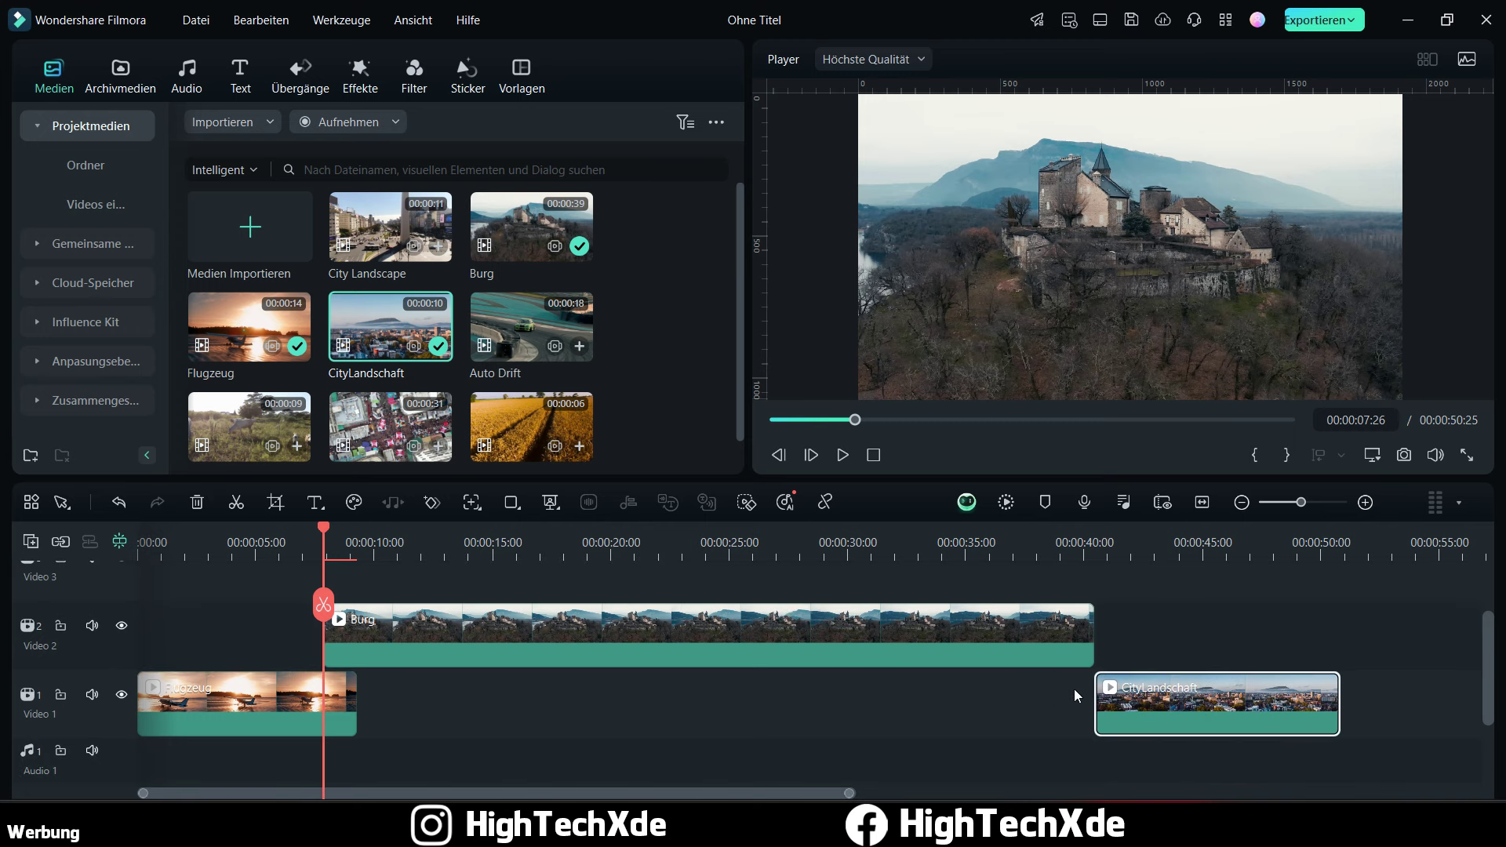
pyautogui.moveTo(1206, 691); pyautogui.dragTo(1260, 692)
pyautogui.moveTo(872, 643); pyautogui.dragTo(911, 698)
pyautogui.moveTo(1274, 694); pyautogui.dragTo(1255, 694)
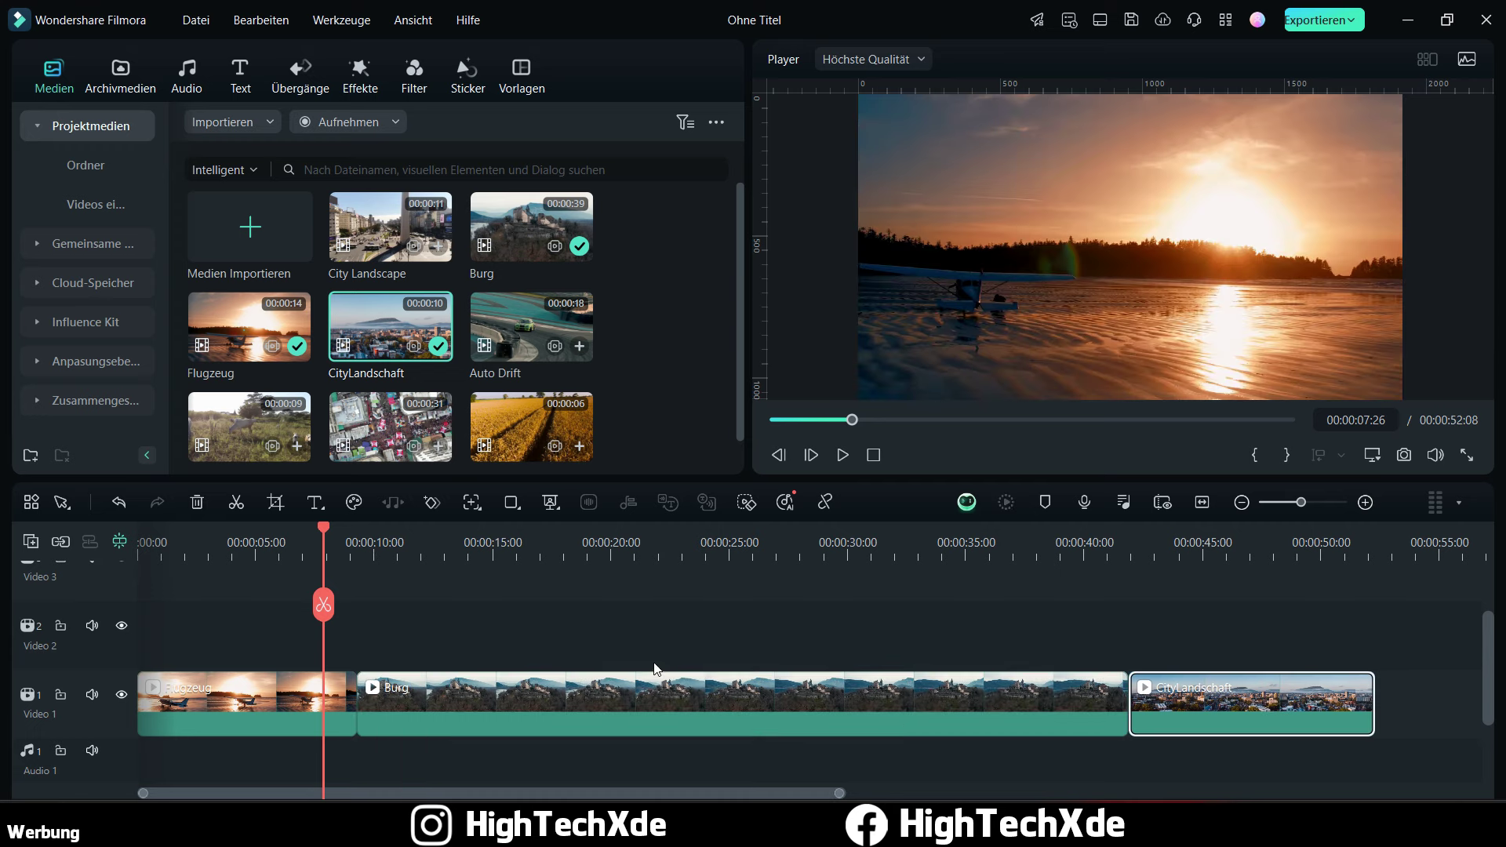
# Step: Play the hard cut between the Flugzeug and Burg clips twice to check how the scenes change
pyautogui.scroll(-1, 657, 668)
pyautogui.click(345, 546)
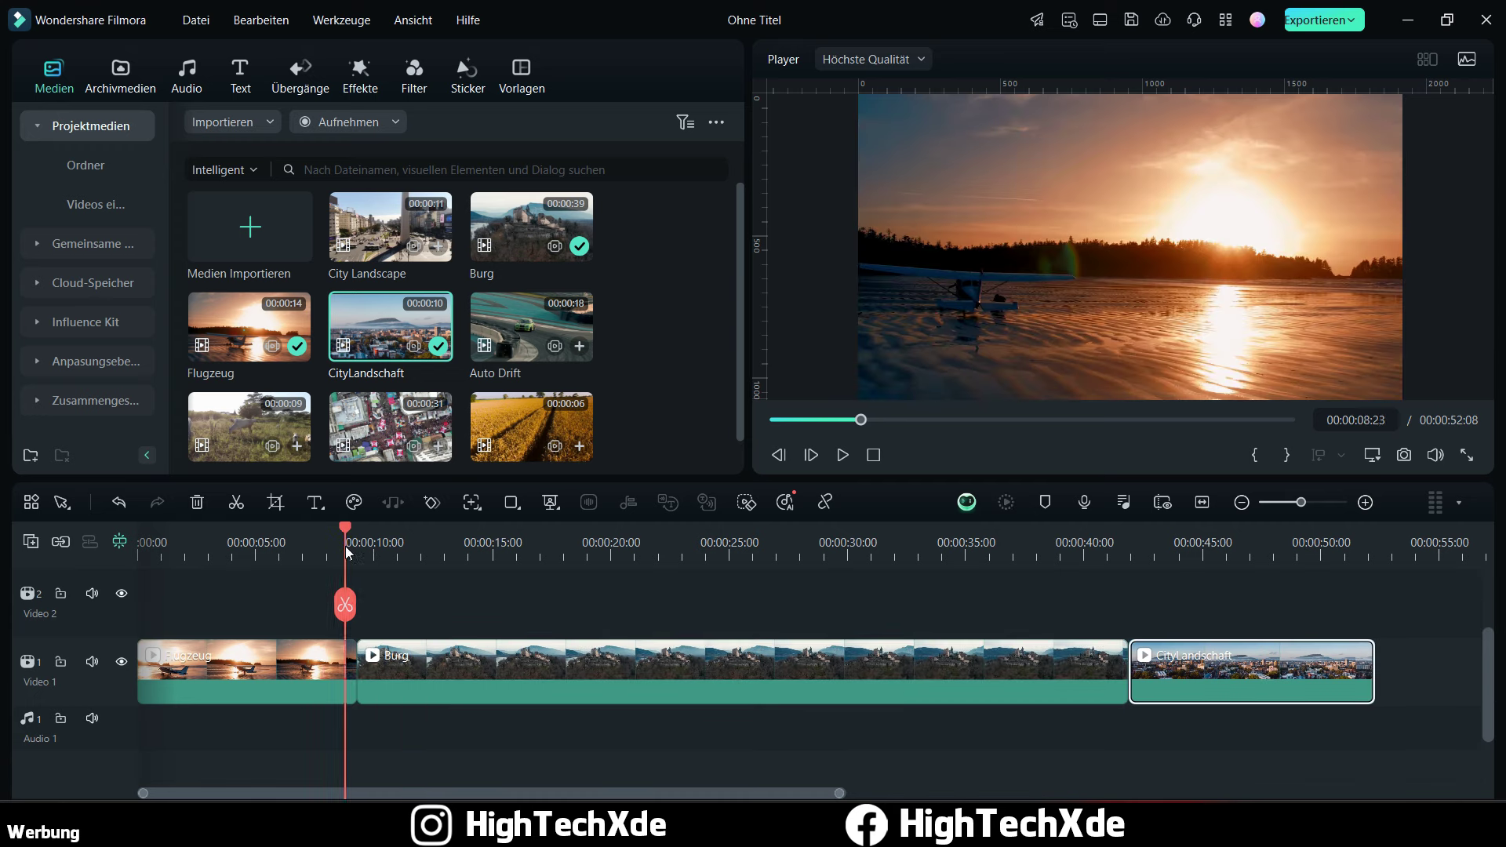
pyautogui.click(842, 454)
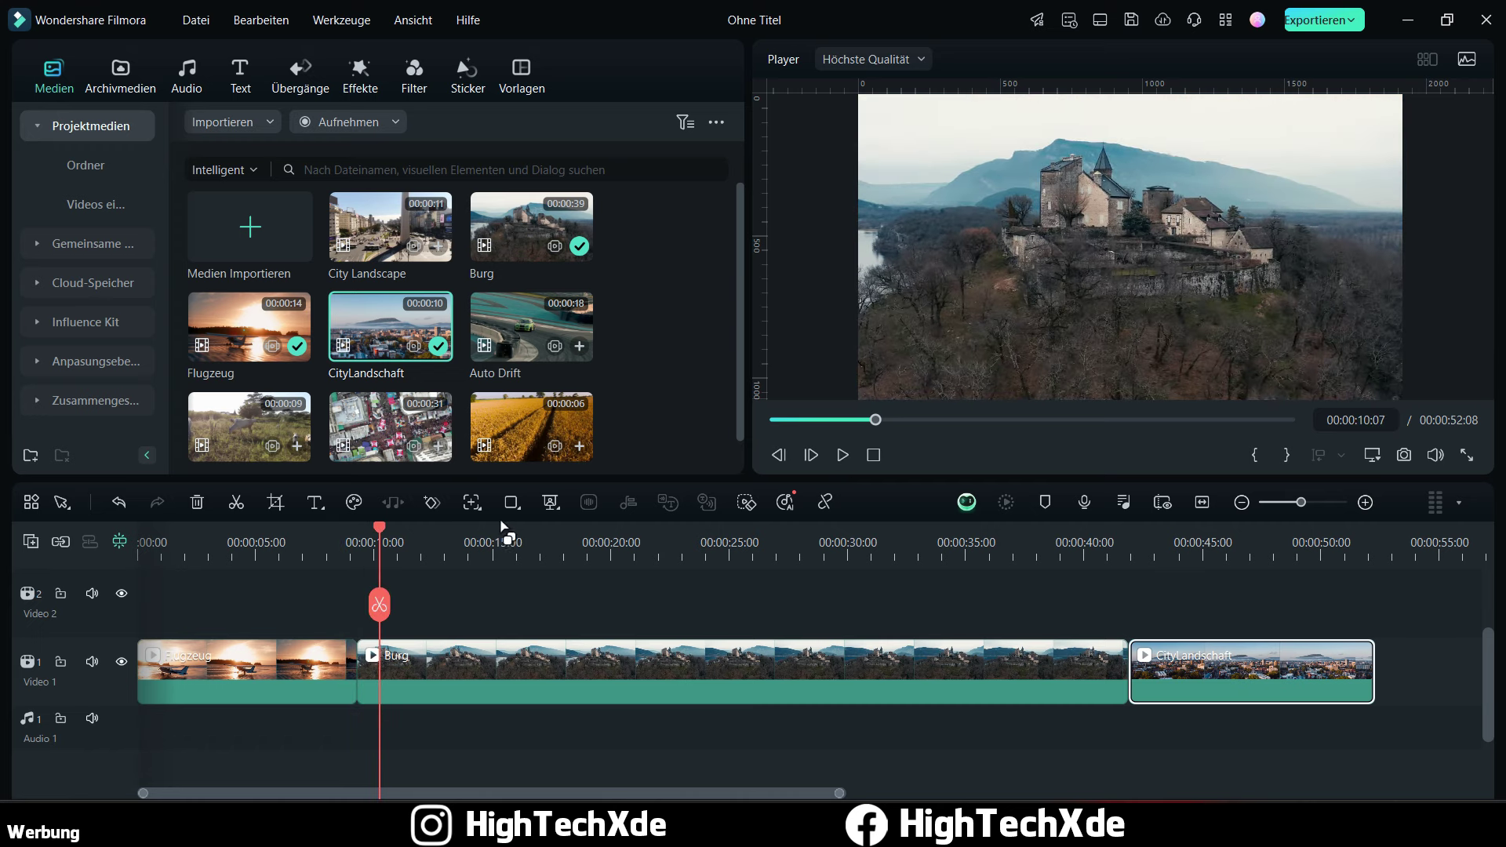
pyautogui.click(321, 547)
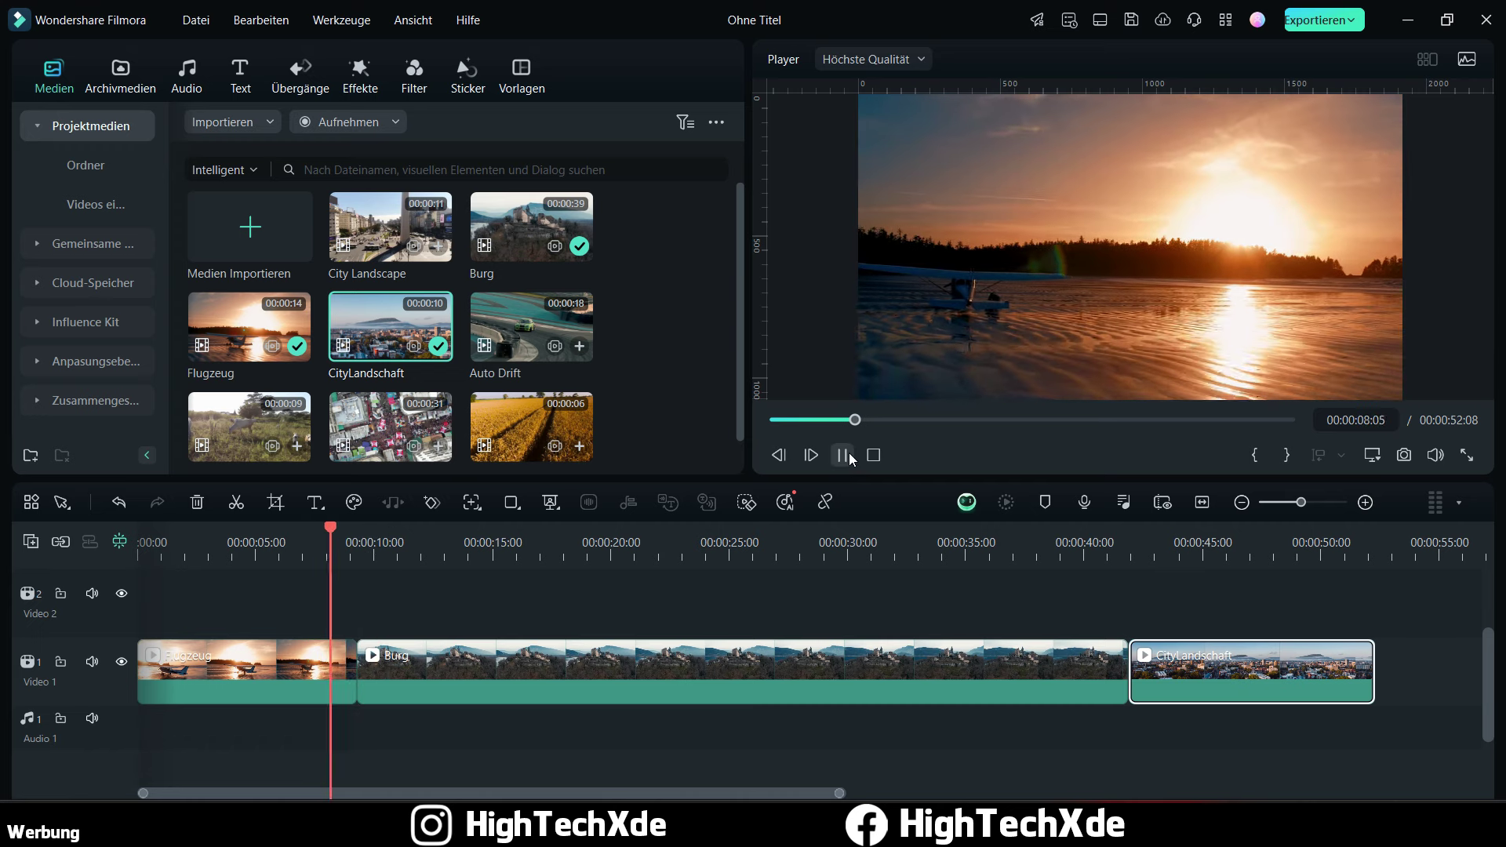
pyautogui.click(844, 456)
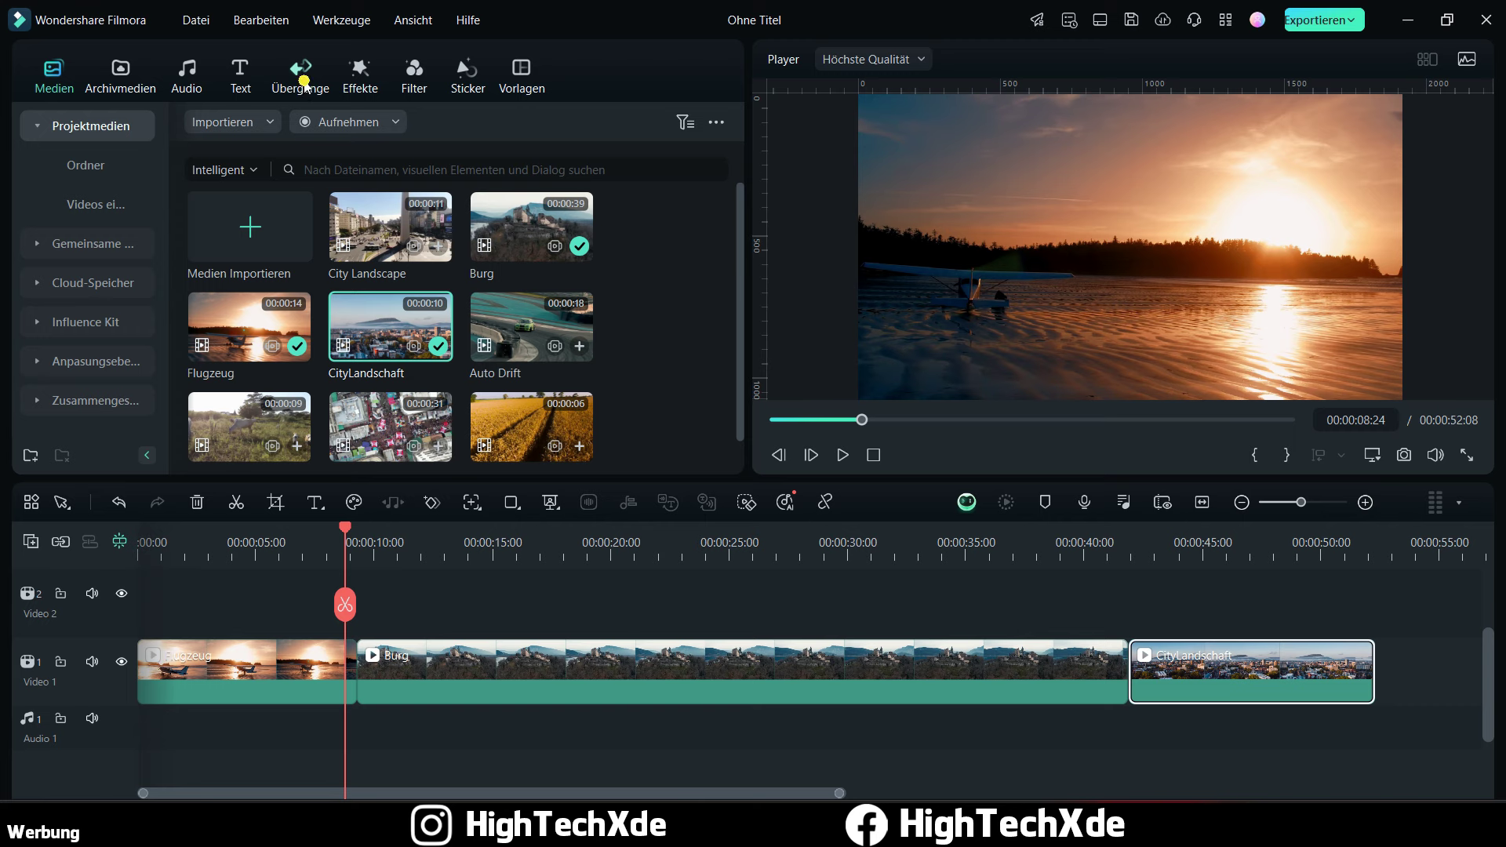
# Step: Browse the transitions library and apply Warp-Zoom 6 from the Trends category between the Flugzeug and Burg clips
pyautogui.click(304, 80)
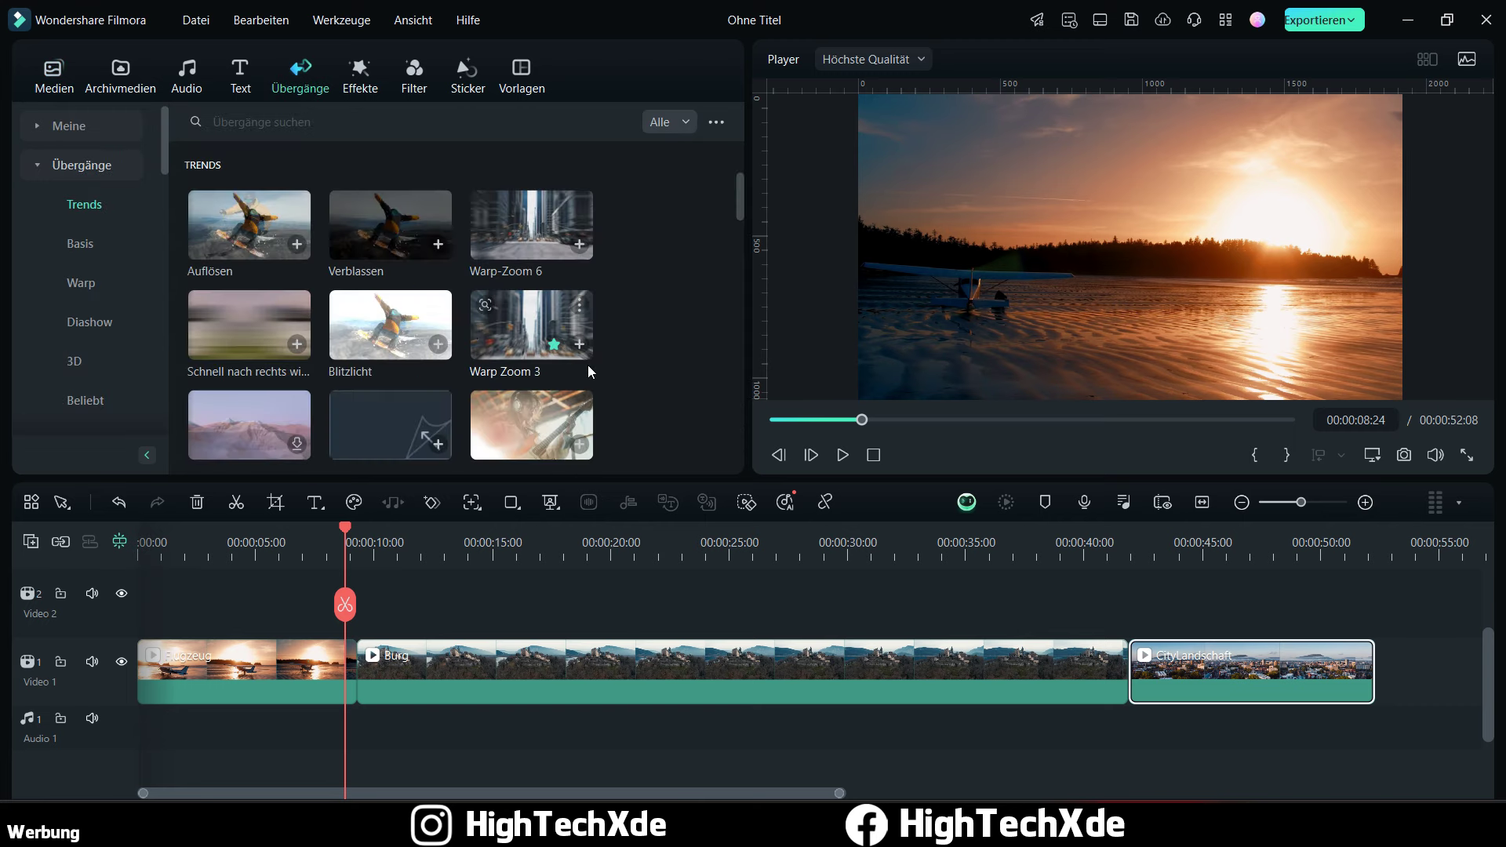
pyautogui.scroll(-5, 612, 290)
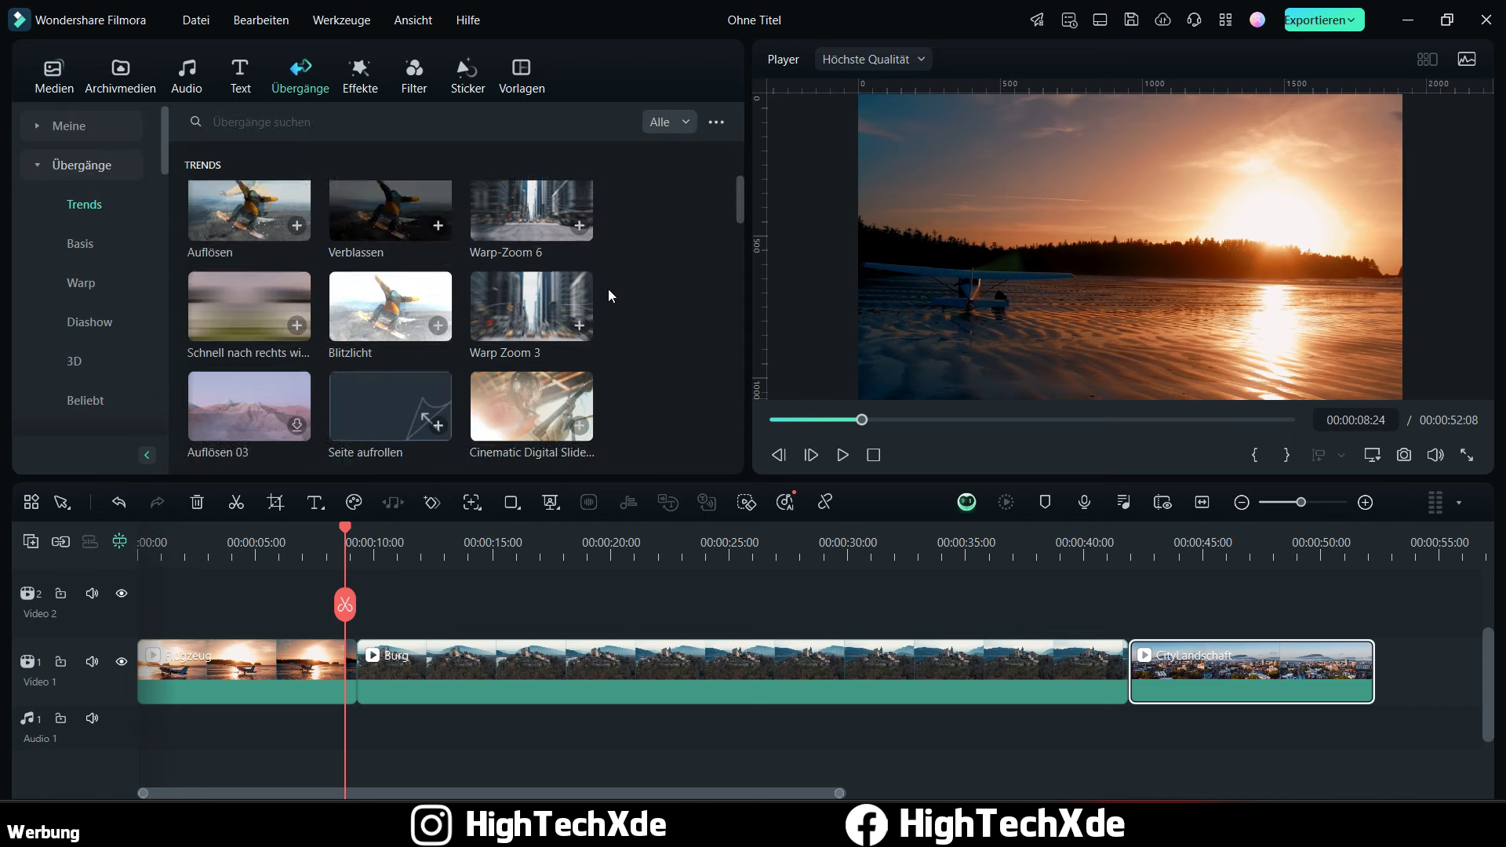
pyautogui.scroll(-3, 623, 289)
pyautogui.scroll(1, 221, 270)
pyautogui.scroll(-5, 82, 269)
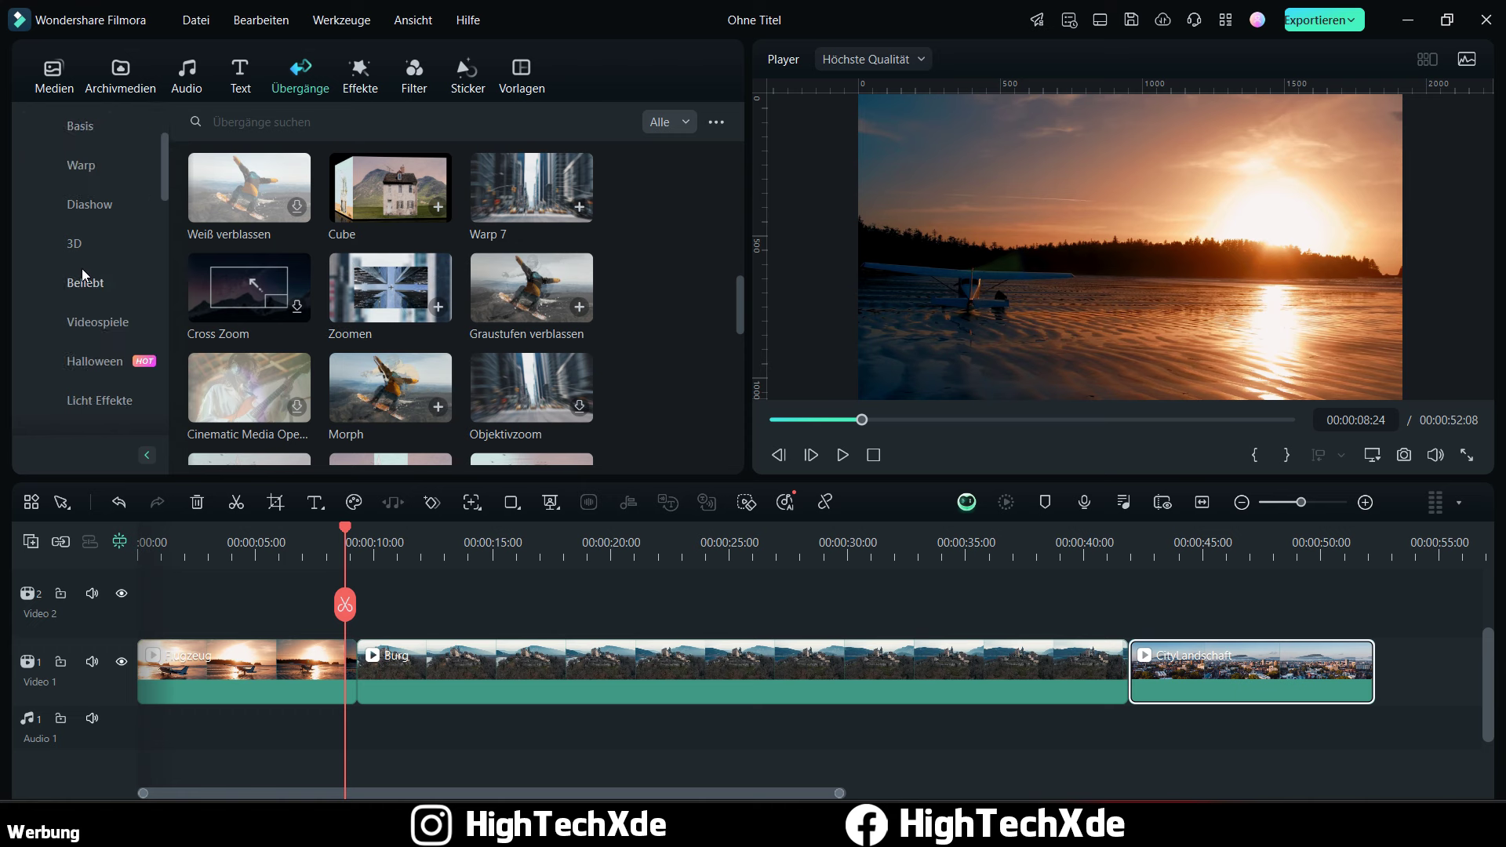
pyautogui.scroll(-10, 93, 244)
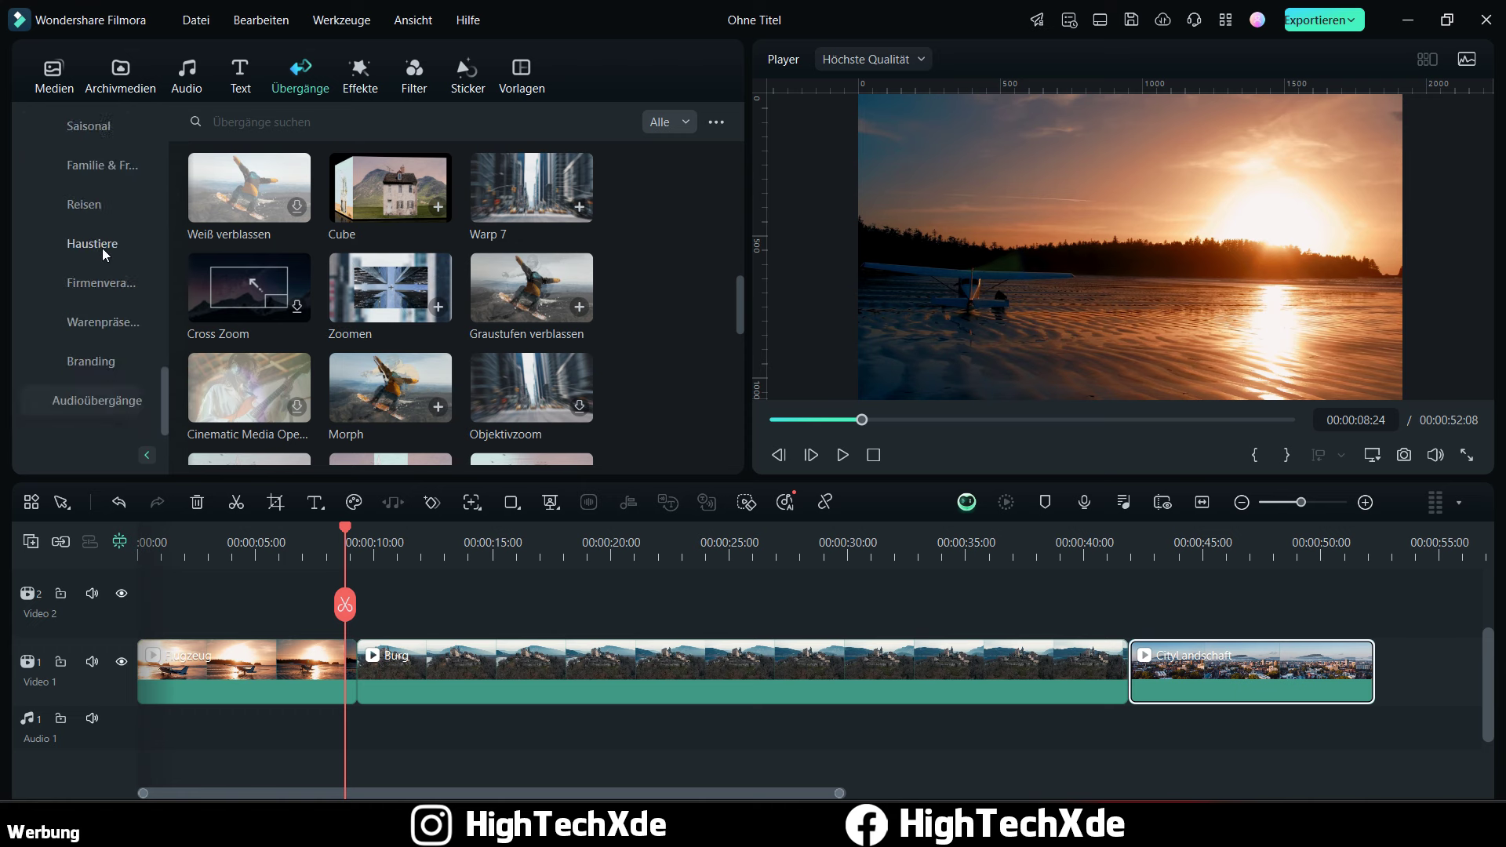
pyautogui.scroll(15, 98, 256)
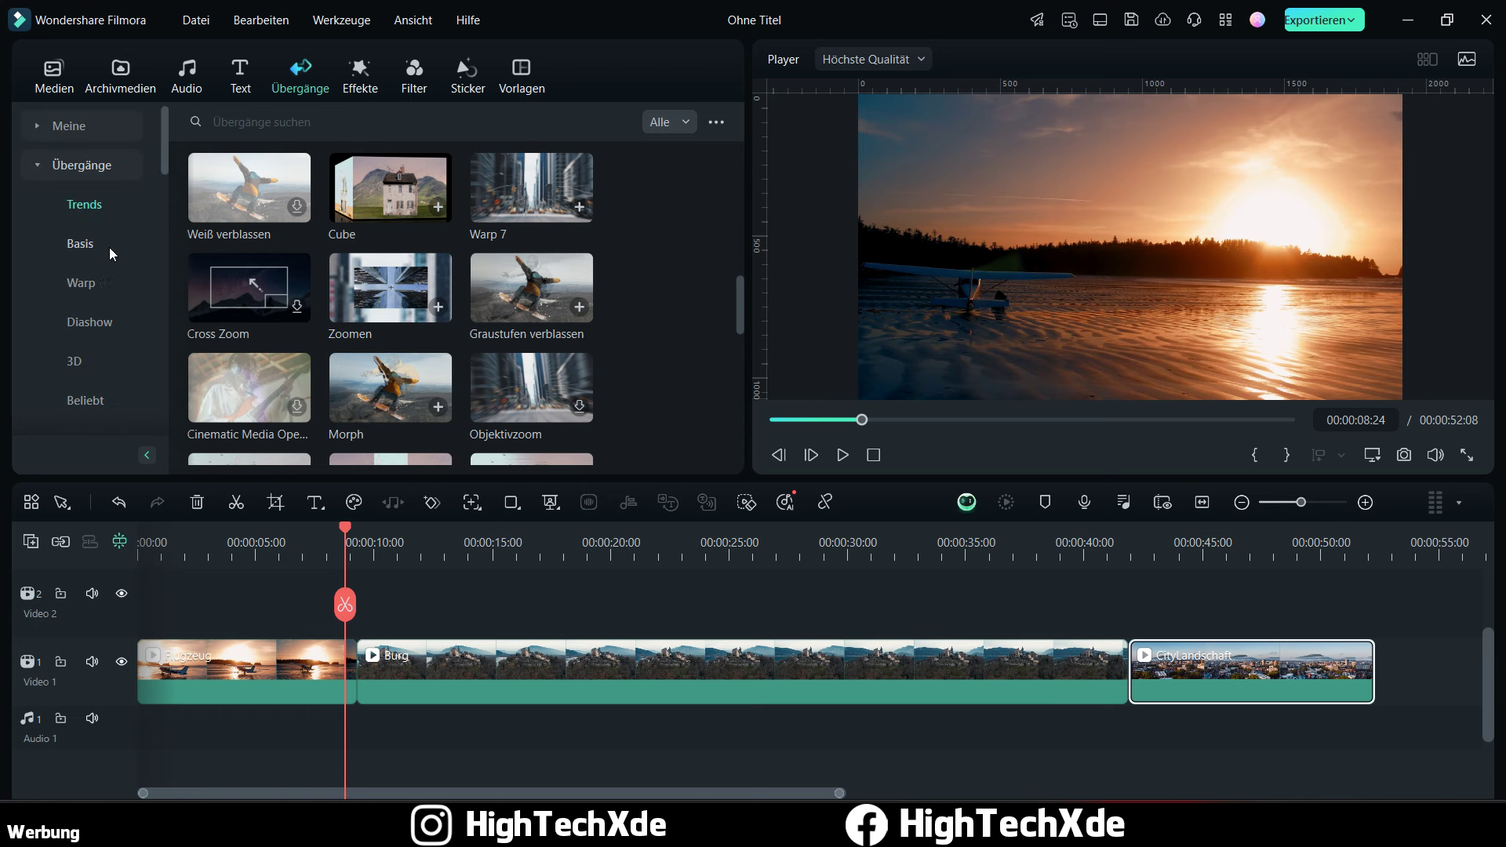
pyautogui.scroll(5, 496, 266)
pyautogui.scroll(4, 506, 266)
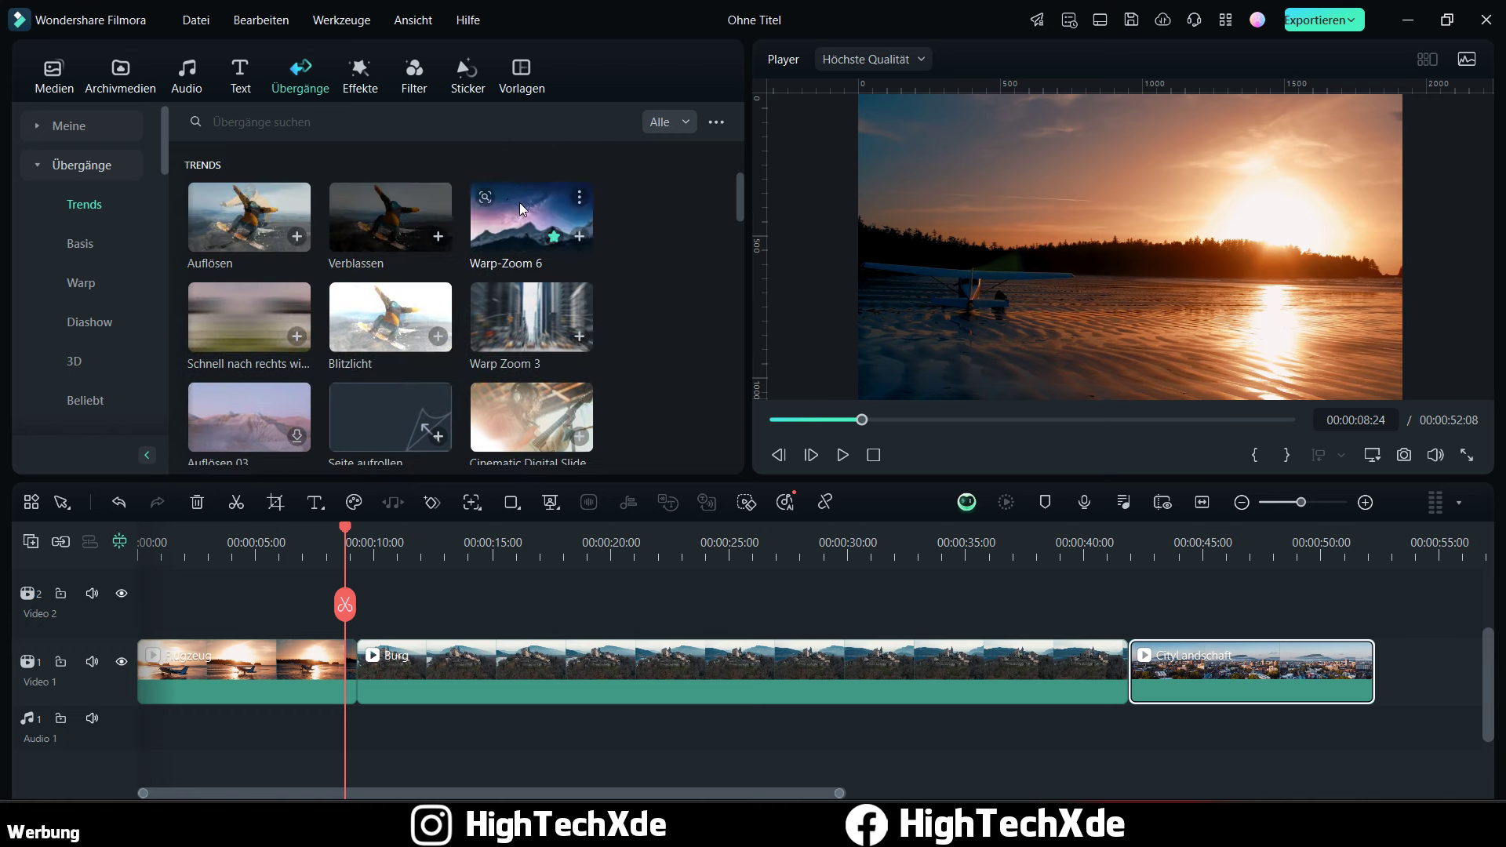
pyautogui.moveTo(519, 202); pyautogui.dragTo(357, 672)
# Step: Play the cut between Flugzeug and Burg twice to preview the Warp-Zoom 6 transition
pyautogui.scroll(1, 422, 553)
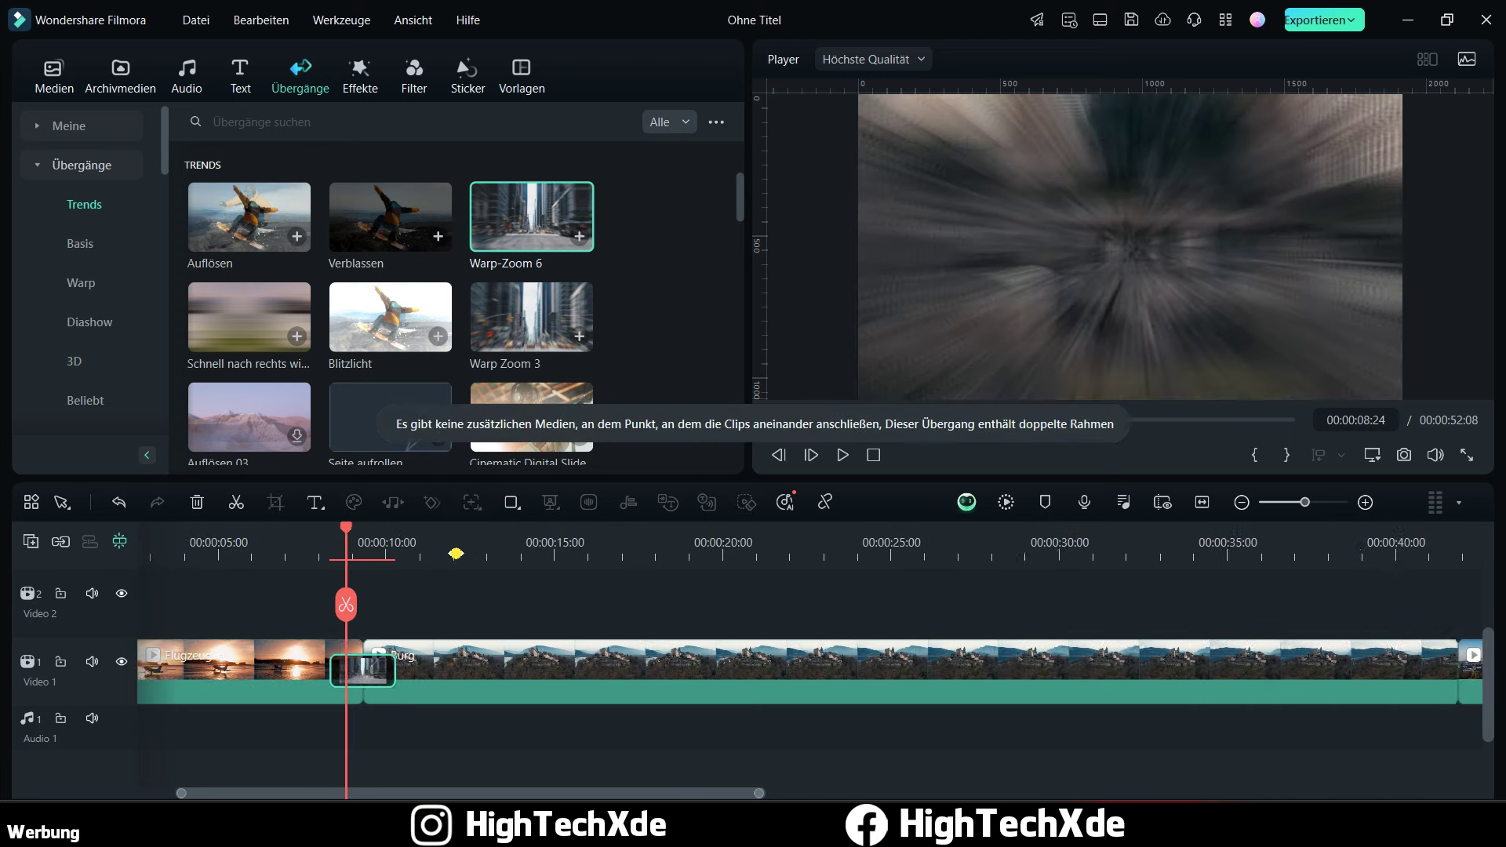
pyautogui.click(304, 549)
pyautogui.press('space')
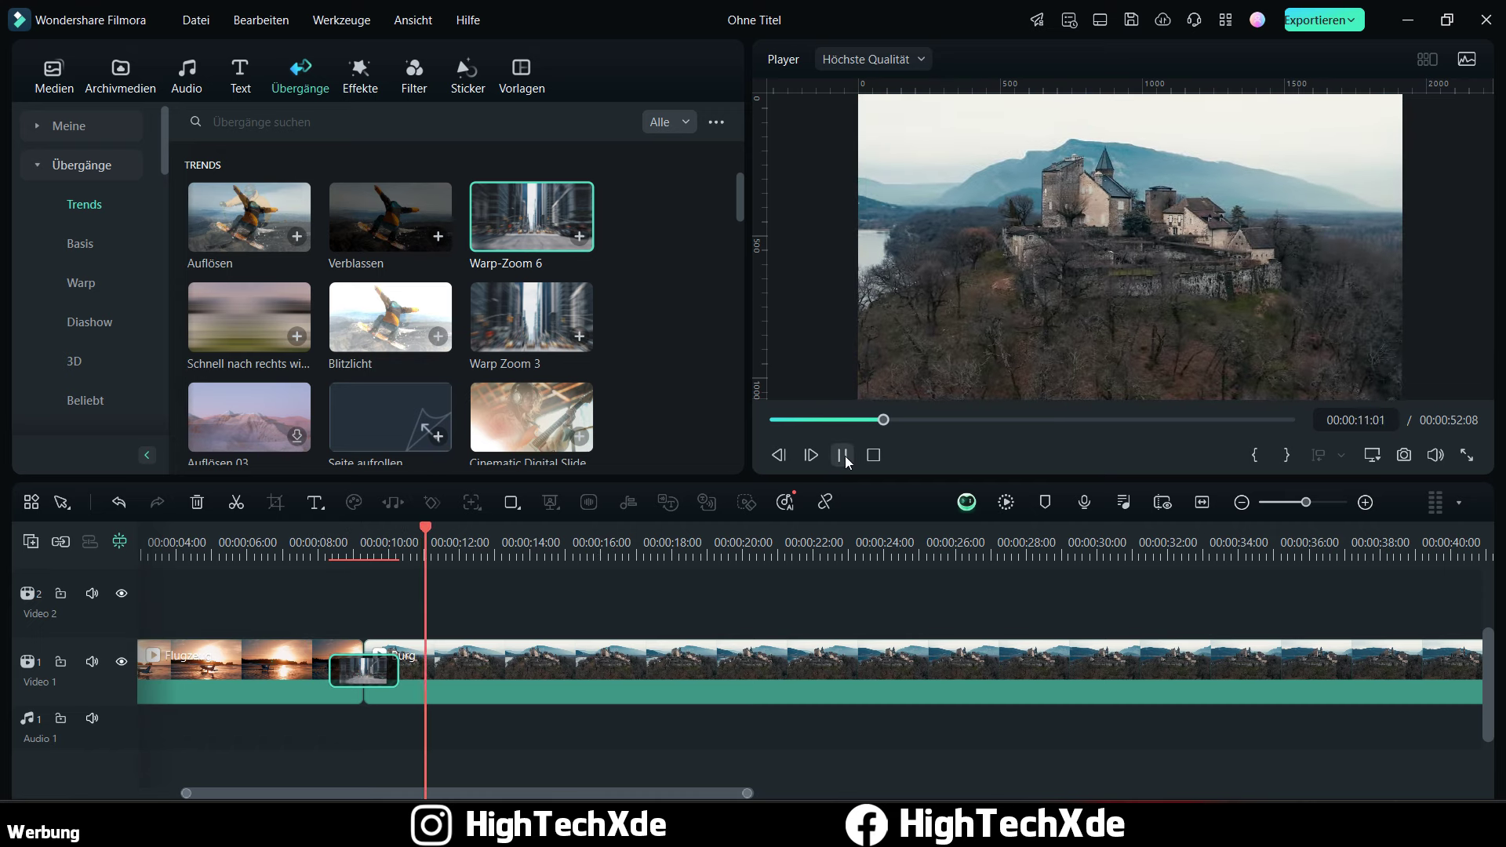
pyautogui.press('space')
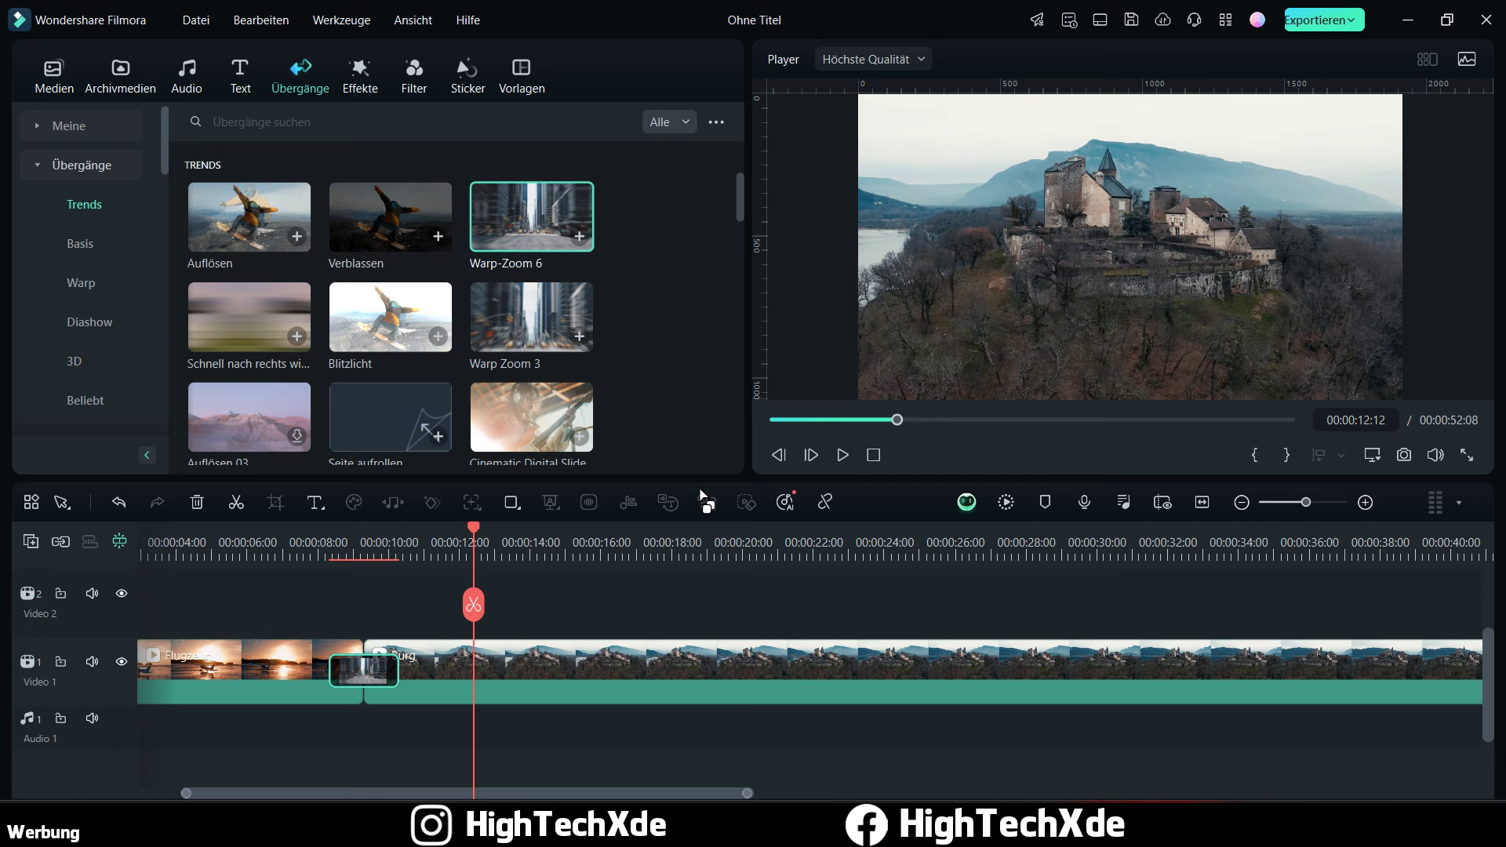
pyautogui.click(323, 554)
pyautogui.click(843, 454)
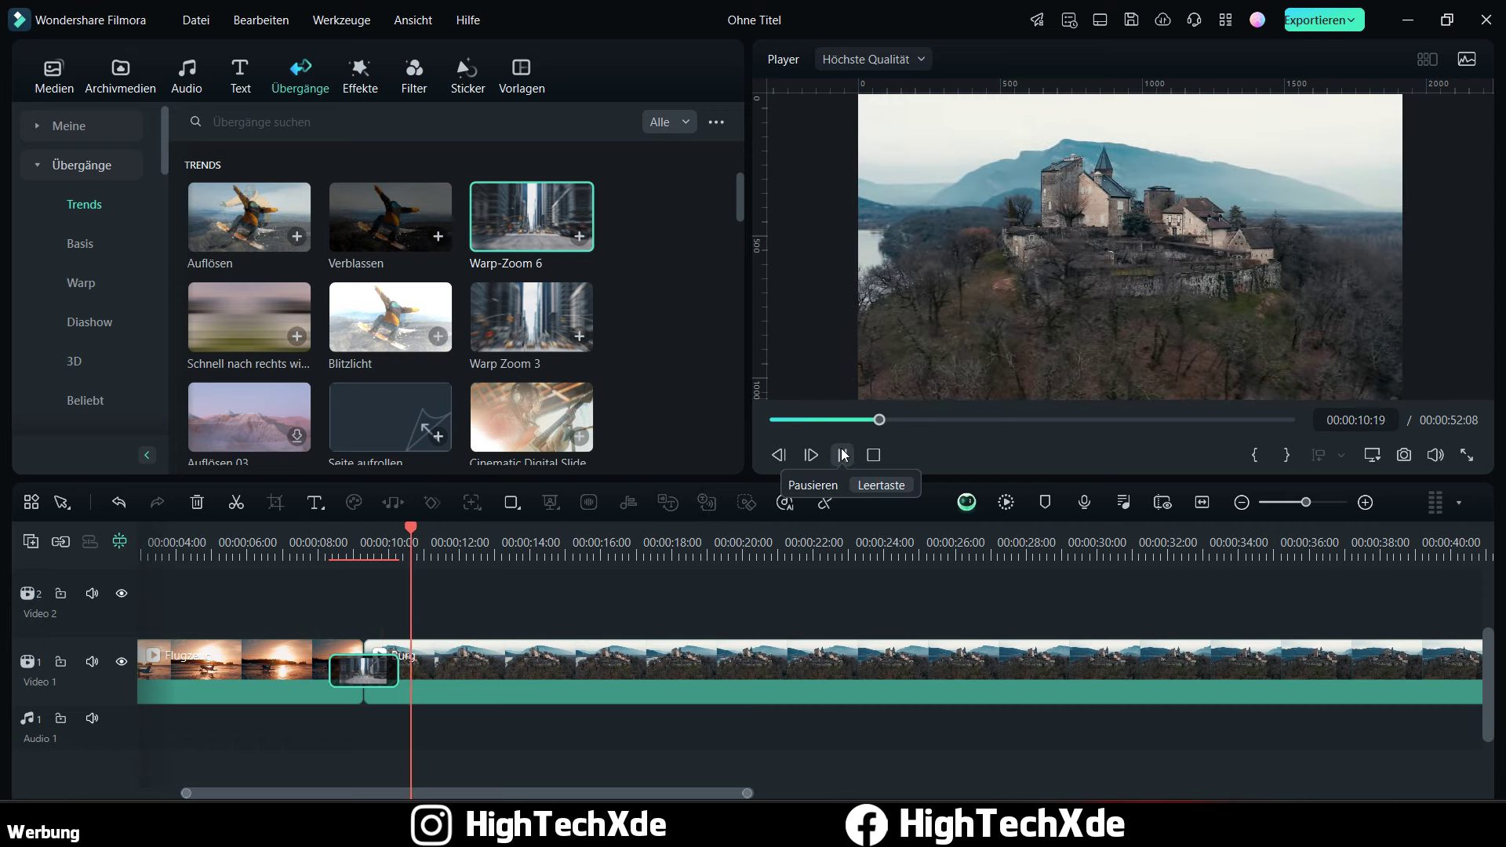
pyautogui.click(842, 455)
# Step: Move the playhead to 00:00:08:28, open the Warp-Zoom 6 transition's settings, and shorten its duration on the timeline to 00:00:01:00
pyautogui.moveTo(448, 674)
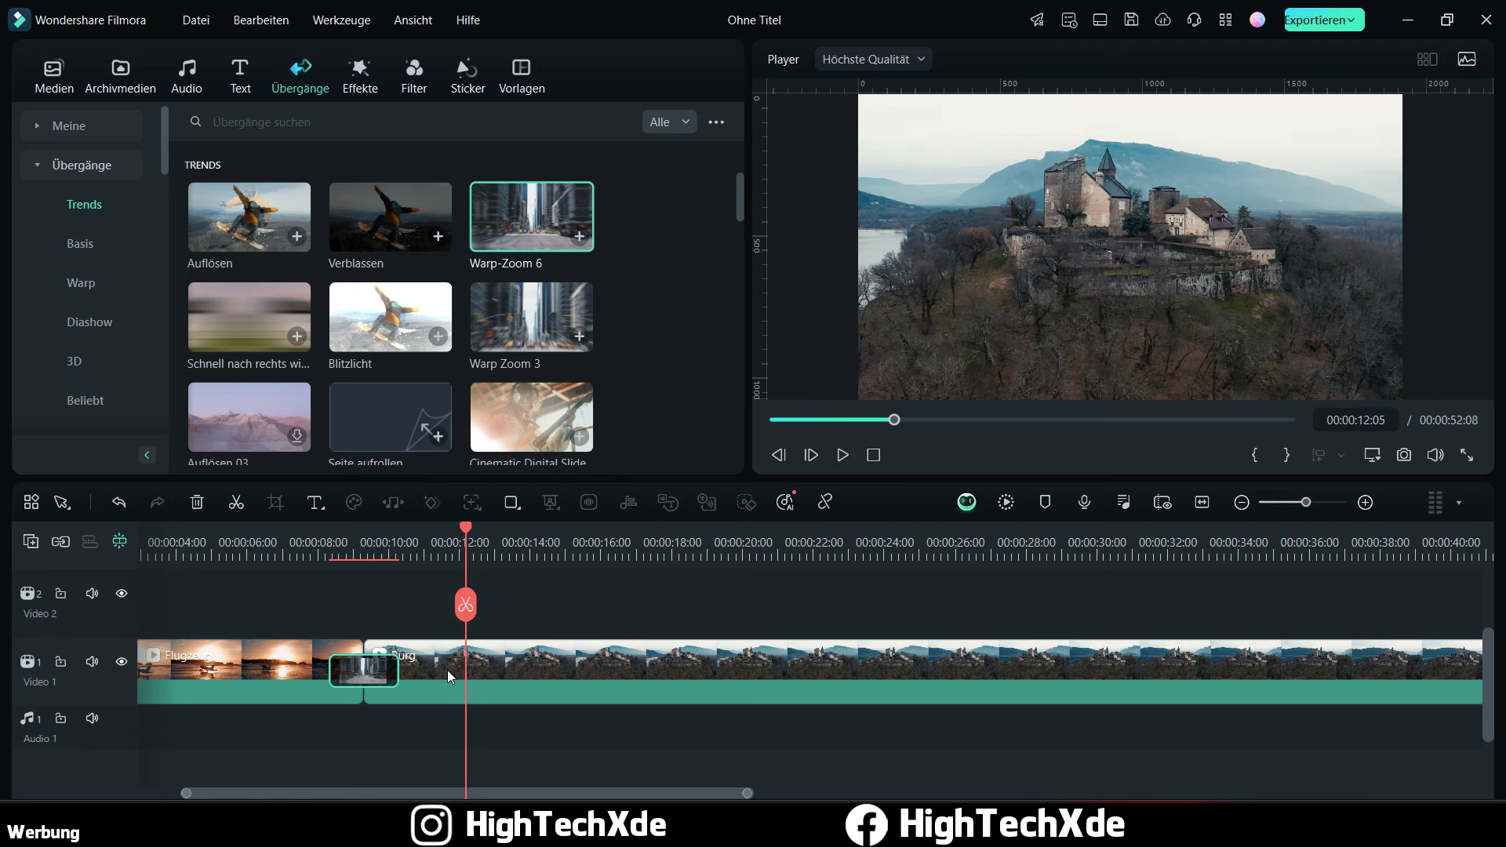
pyautogui.click(352, 553)
pyautogui.scroll(2, 351, 564)
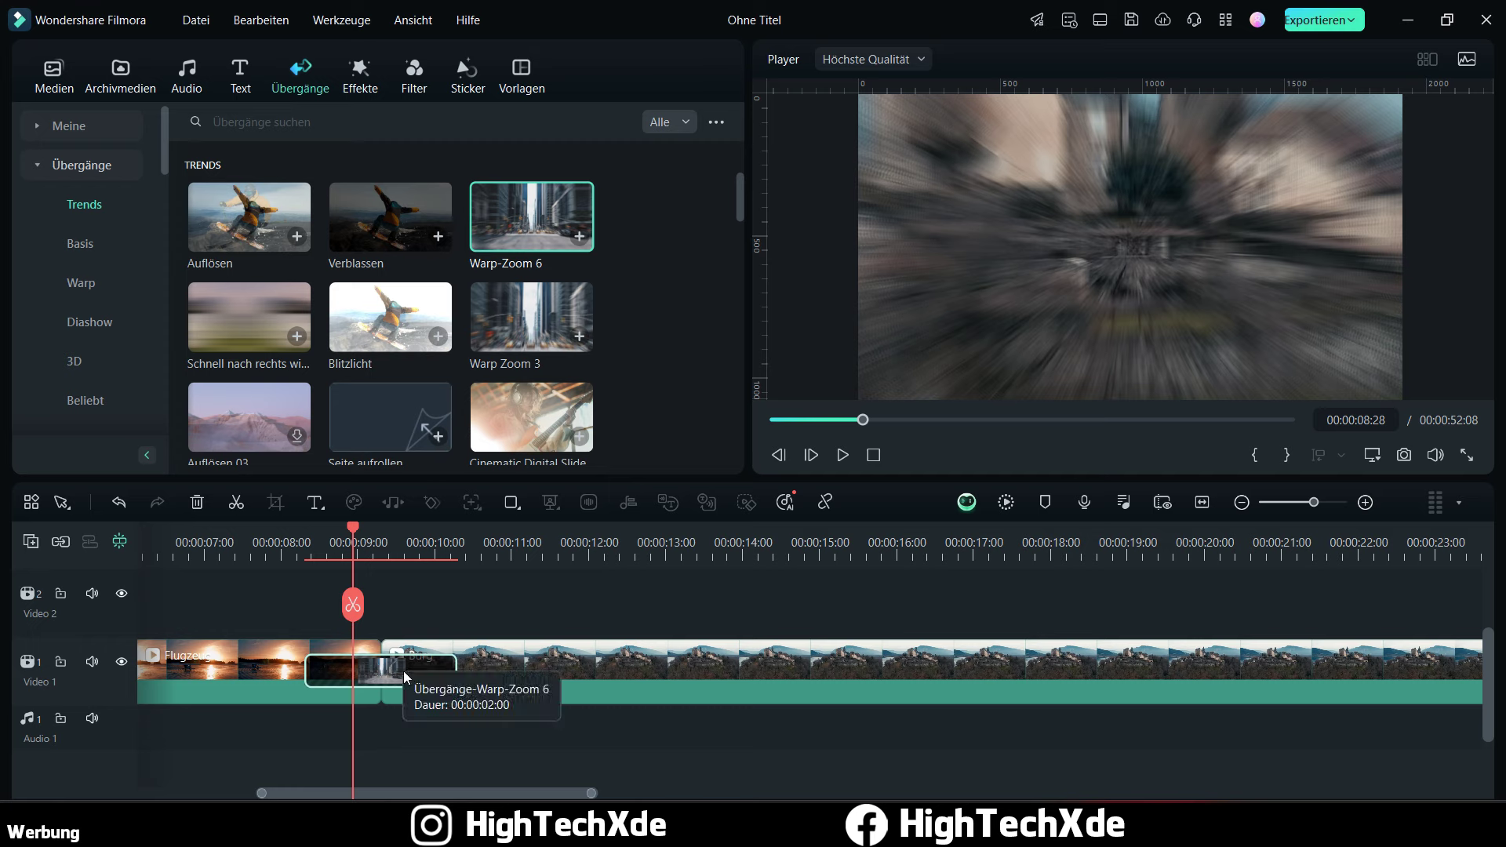
pyautogui.doubleClick(421, 670)
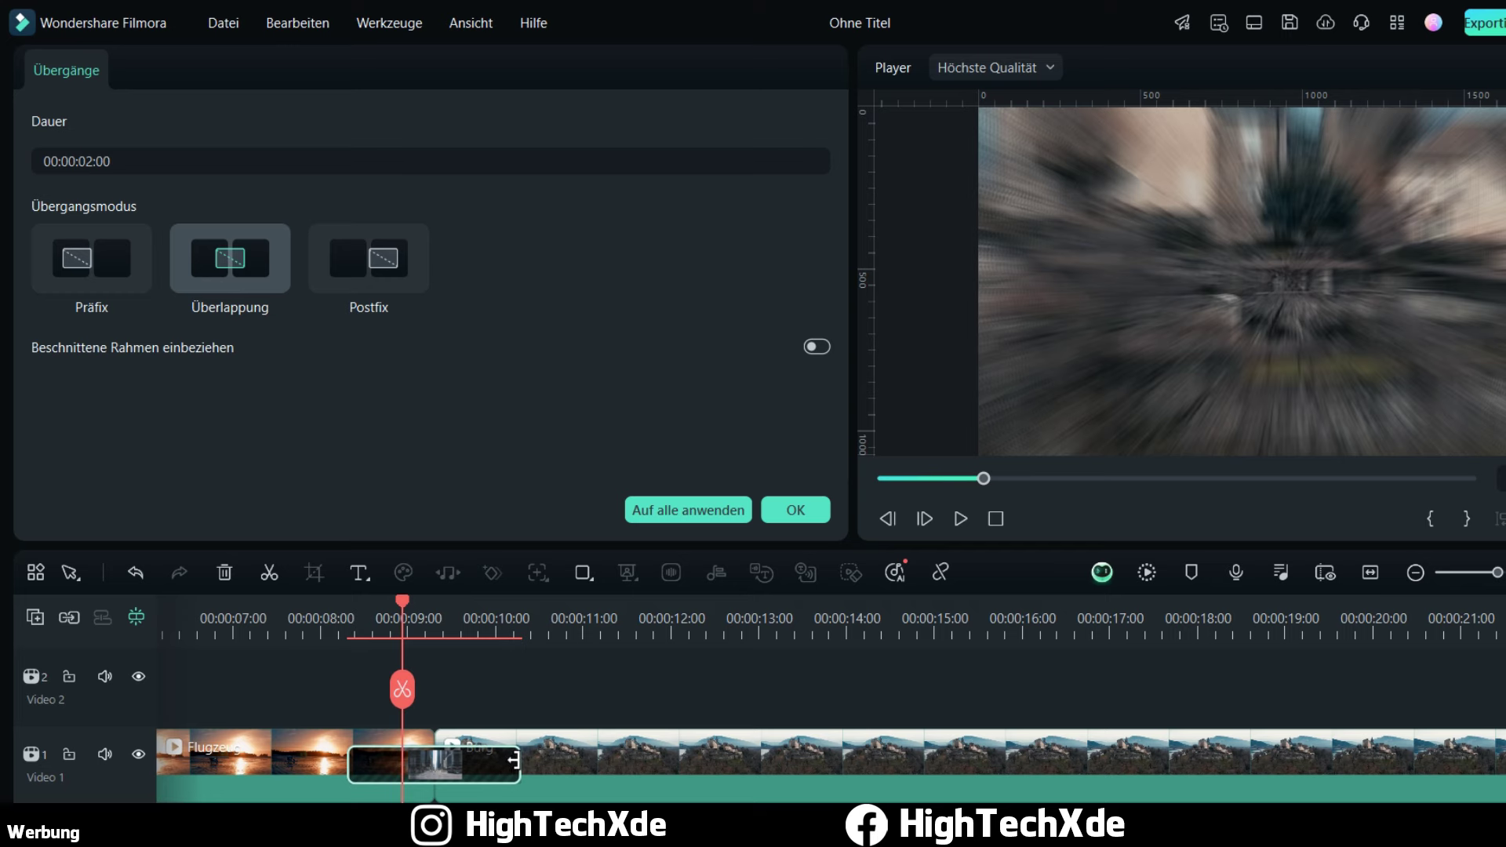
pyautogui.moveTo(513, 760); pyautogui.dragTo(496, 759)
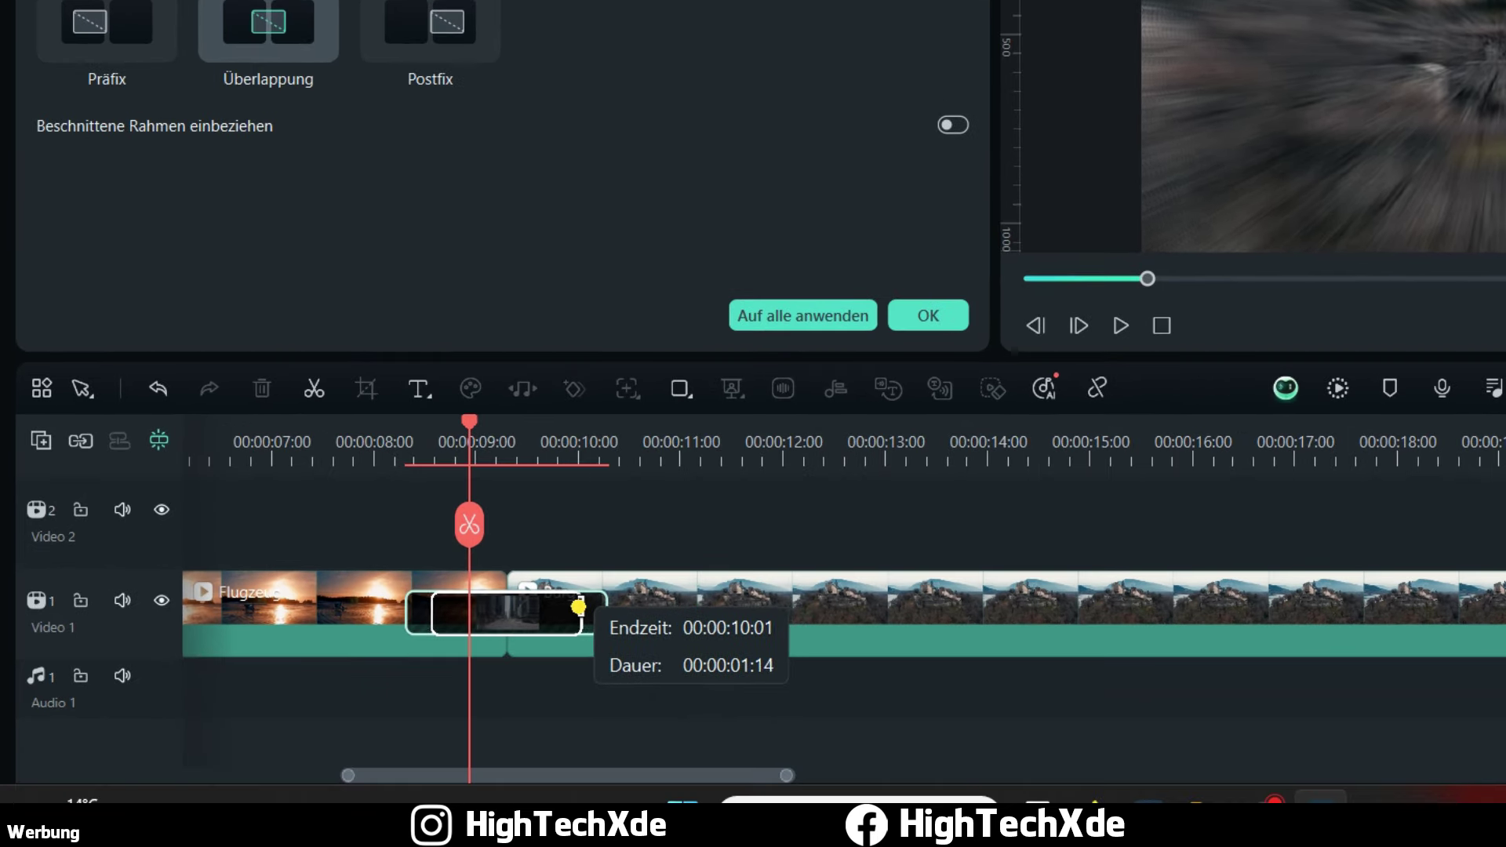
pyautogui.moveTo(578, 607); pyautogui.dragTo(684, 606)
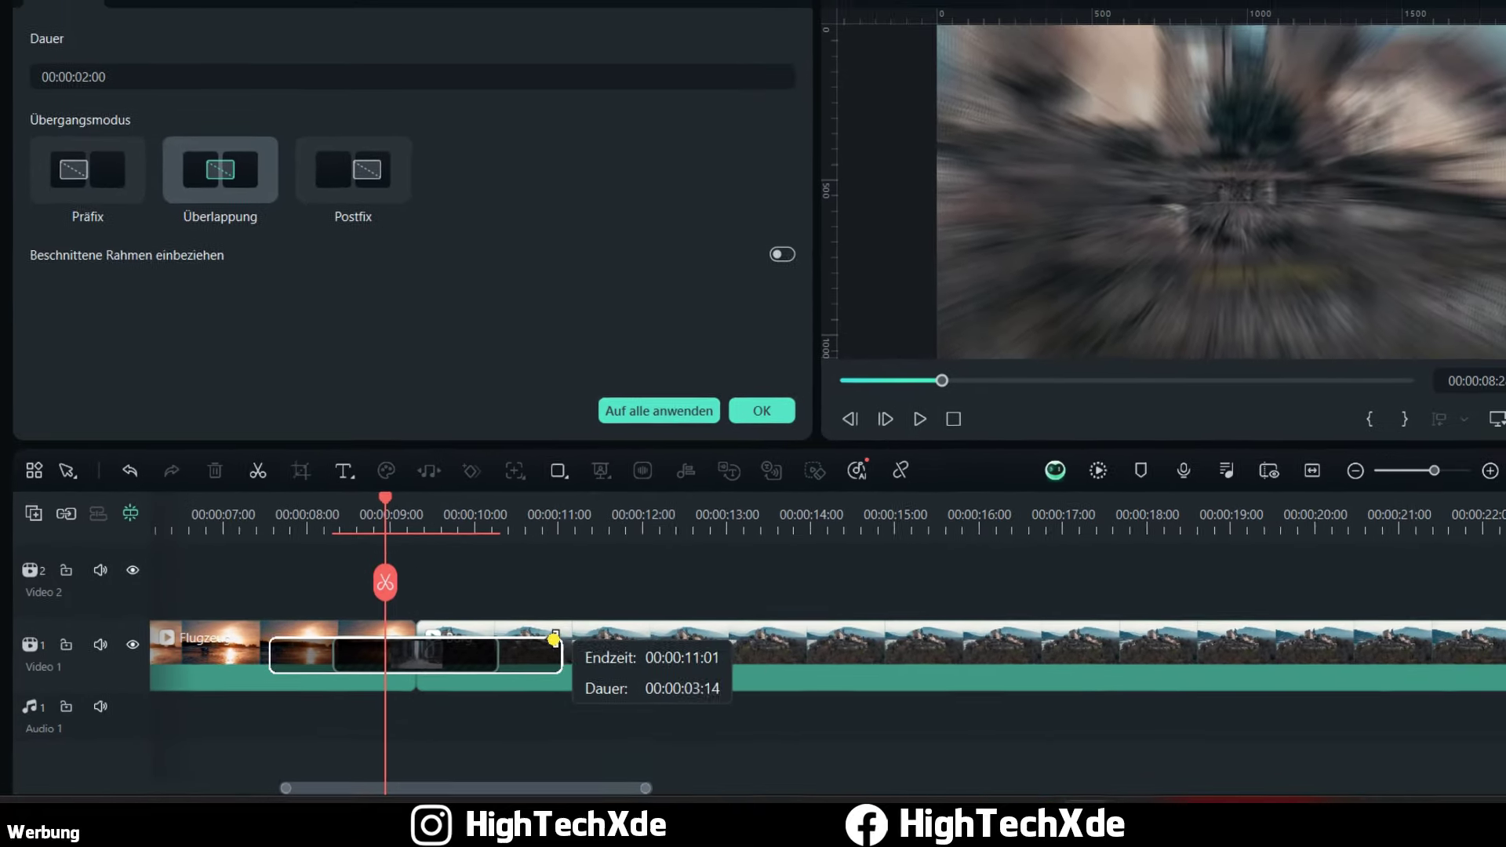
pyautogui.moveTo(554, 640); pyautogui.dragTo(419, 661)
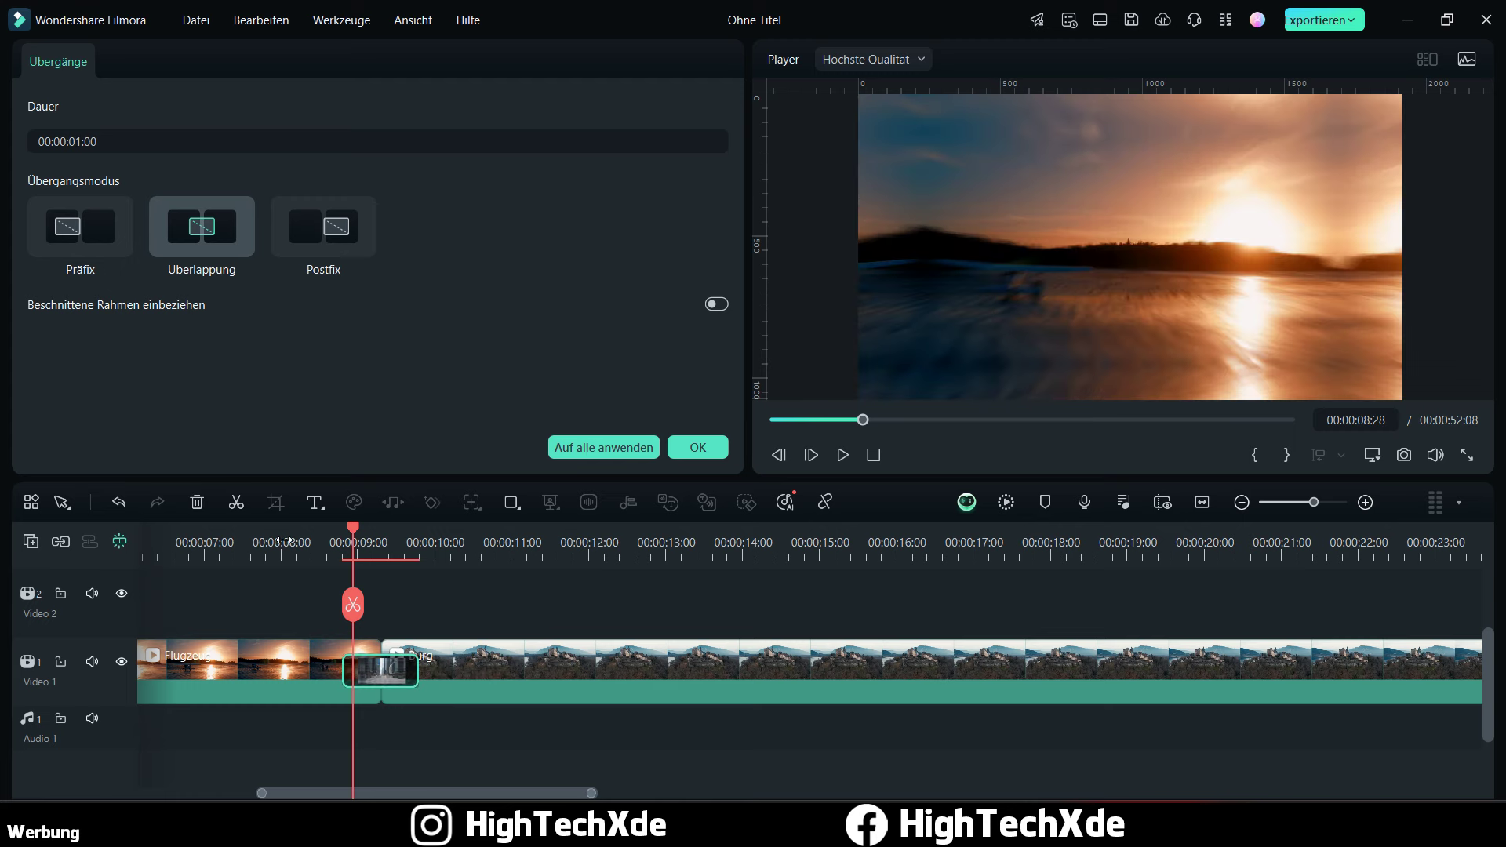
# Step: Play the cut between Flugzeug and Burg to preview the shortened Warp-Zoom 6 transition
pyautogui.click(243, 544)
pyautogui.click(843, 455)
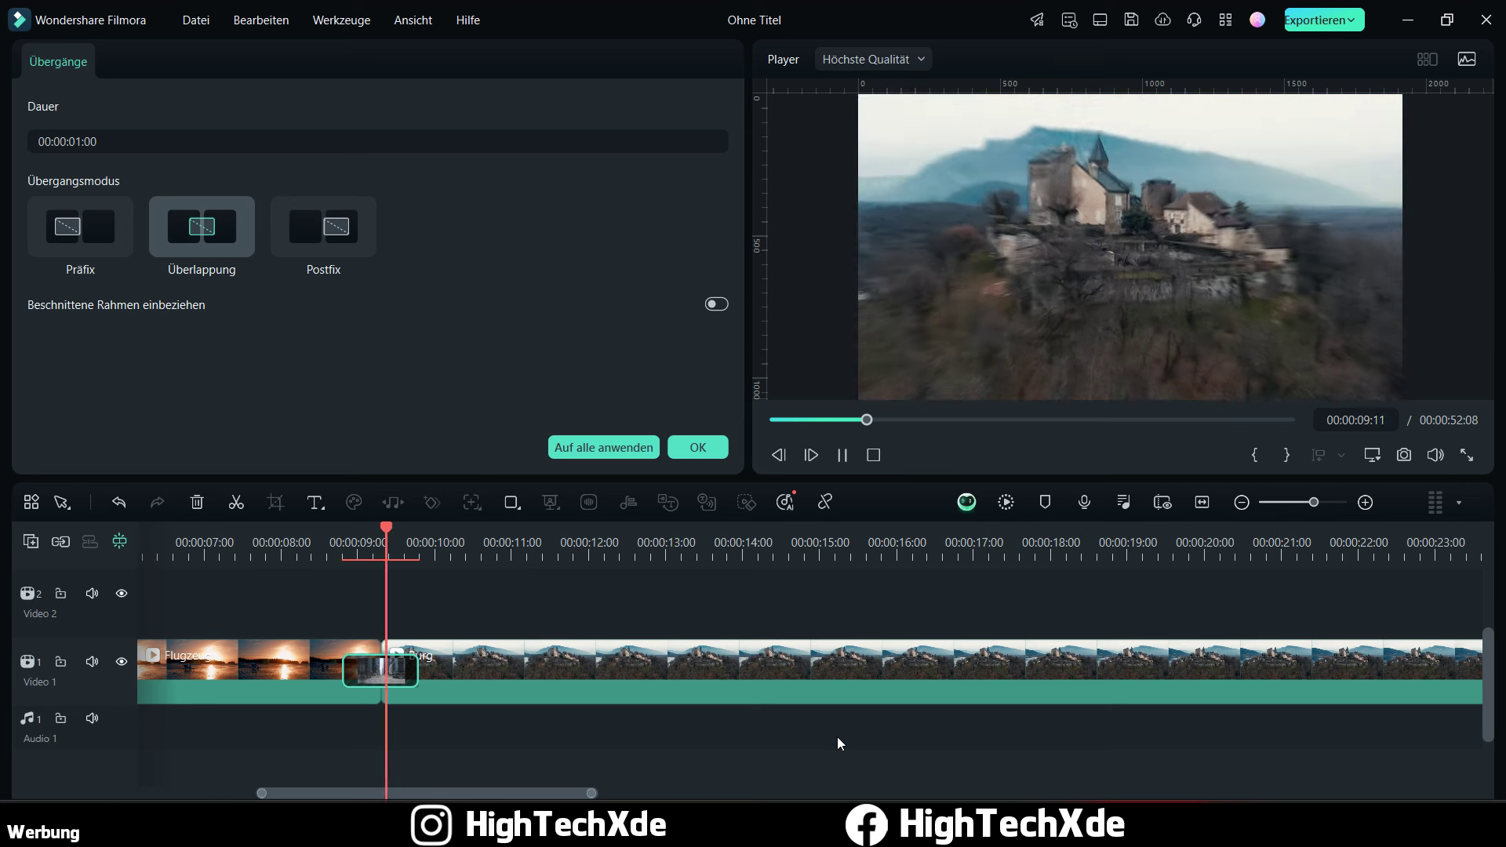
pyautogui.click(843, 455)
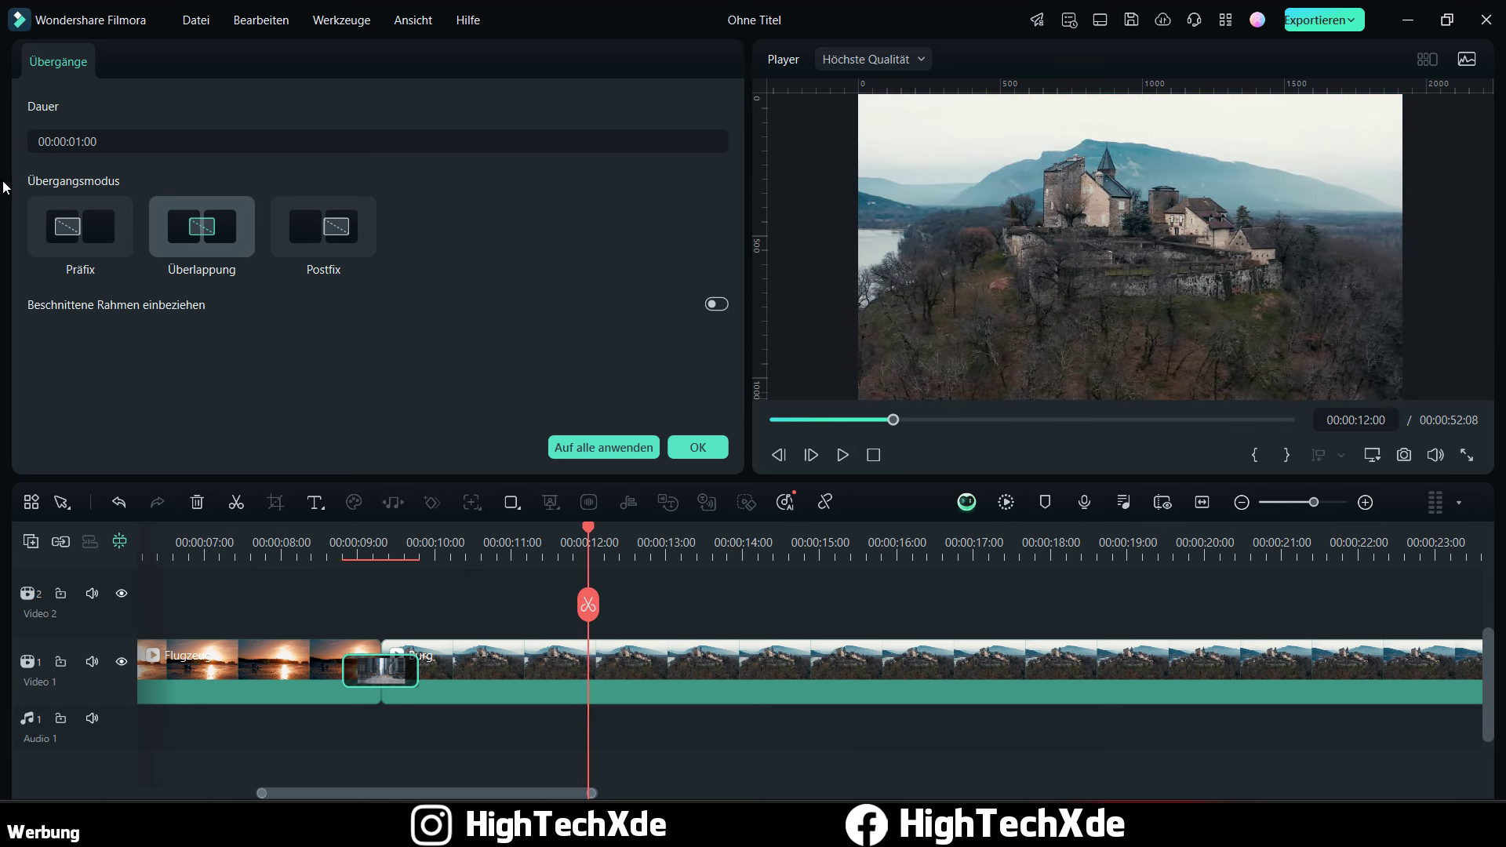
# Step: Keep the Warp-Zoom 6 transition in Überlappung mode and confirm its settings
pyautogui.click(89, 238)
pyautogui.click(194, 231)
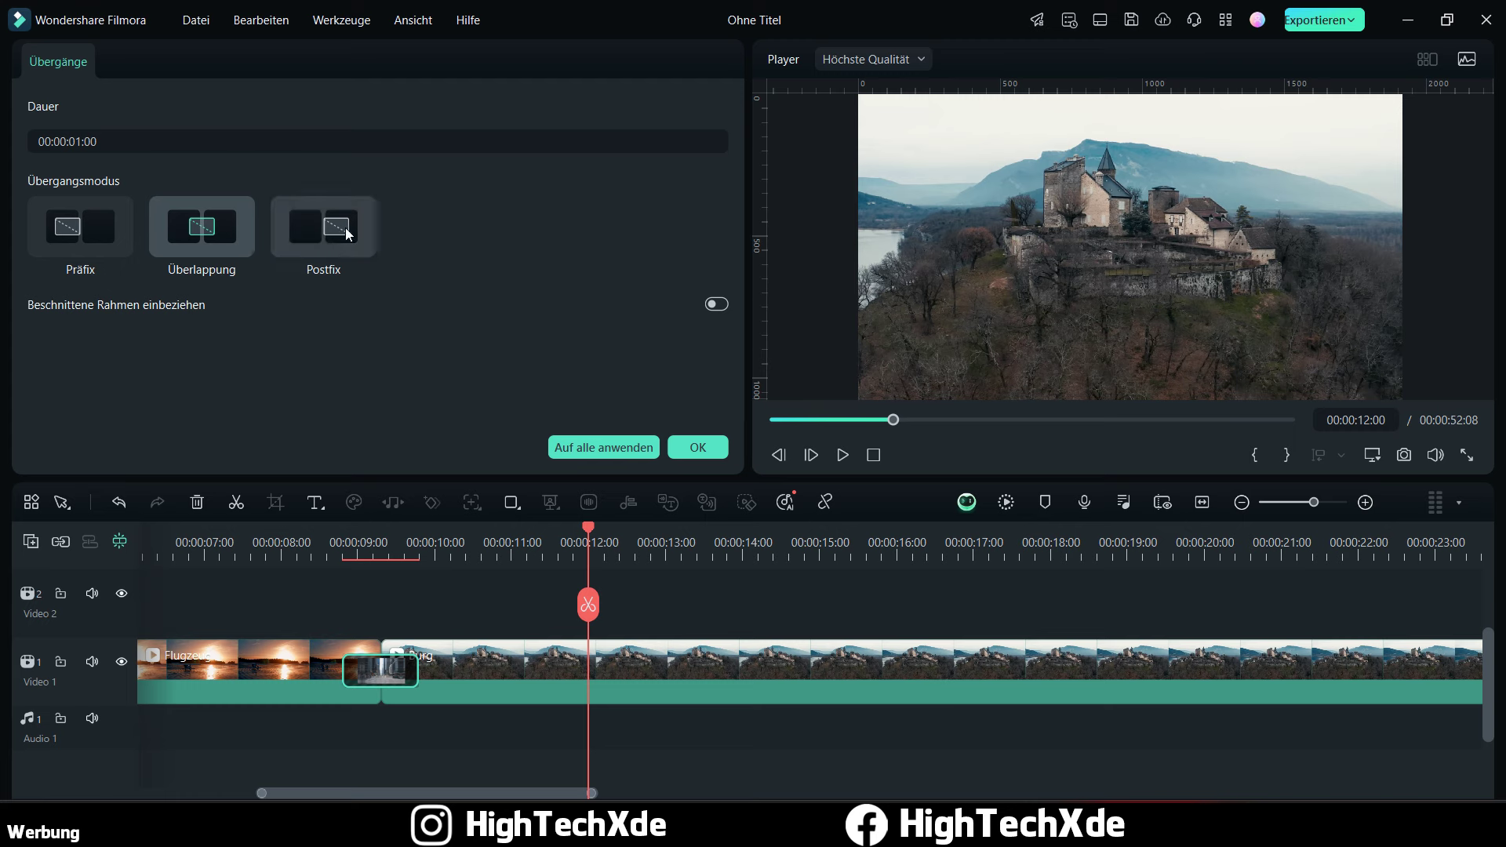
pyautogui.click(280, 237)
pyautogui.click(196, 233)
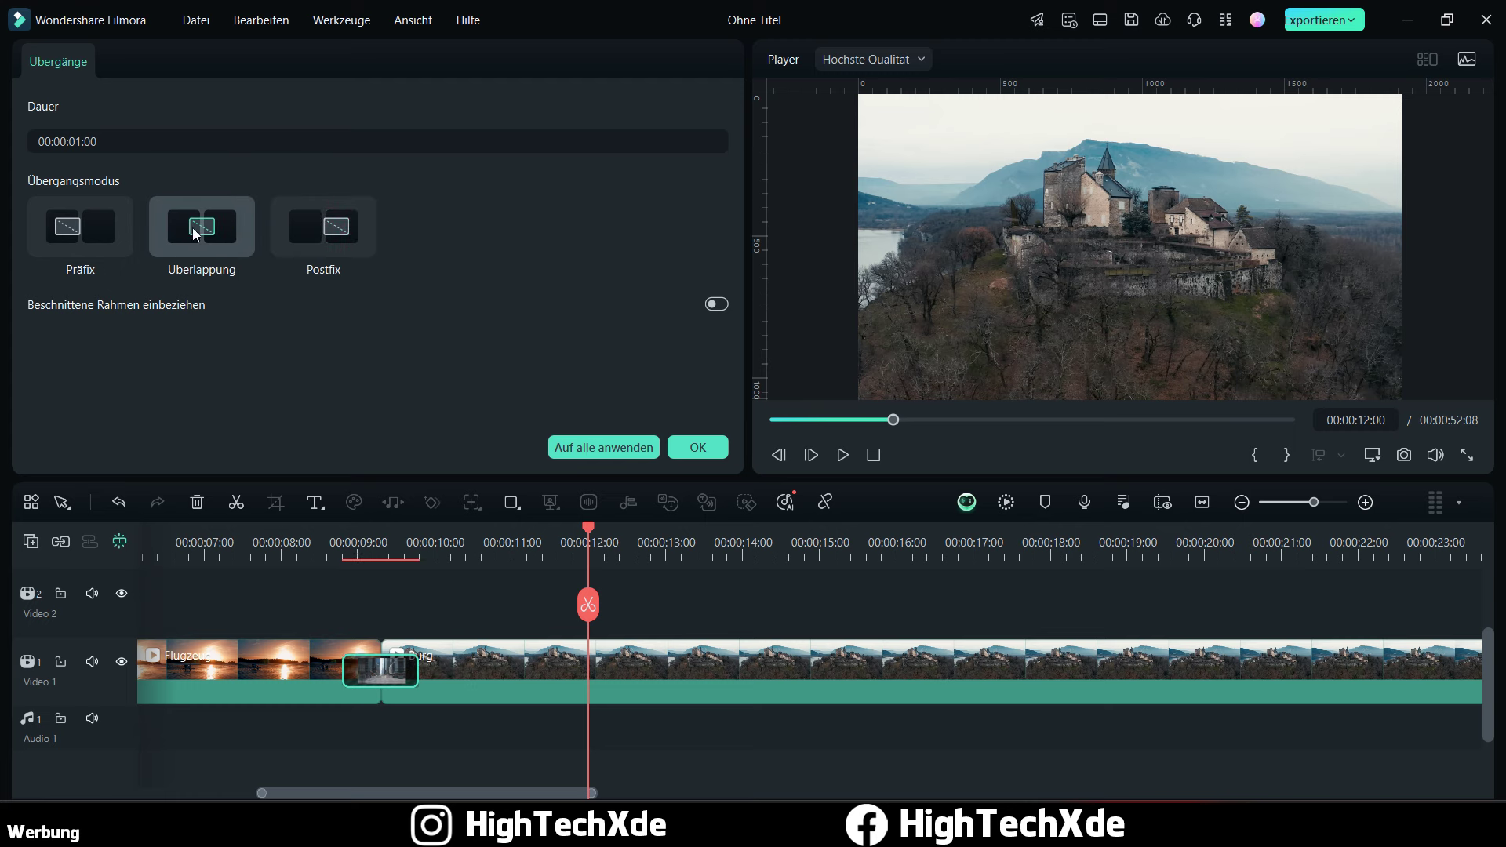
pyautogui.click(698, 448)
# Step: Apply the Cinematic Digital Slide transition from the Trends category between the Burg and CityLandschaft clips
pyautogui.moveTo(568, 547); pyautogui.dragTo(918, 544)
pyautogui.click(859, 547)
pyautogui.scroll(2, 1044, 547)
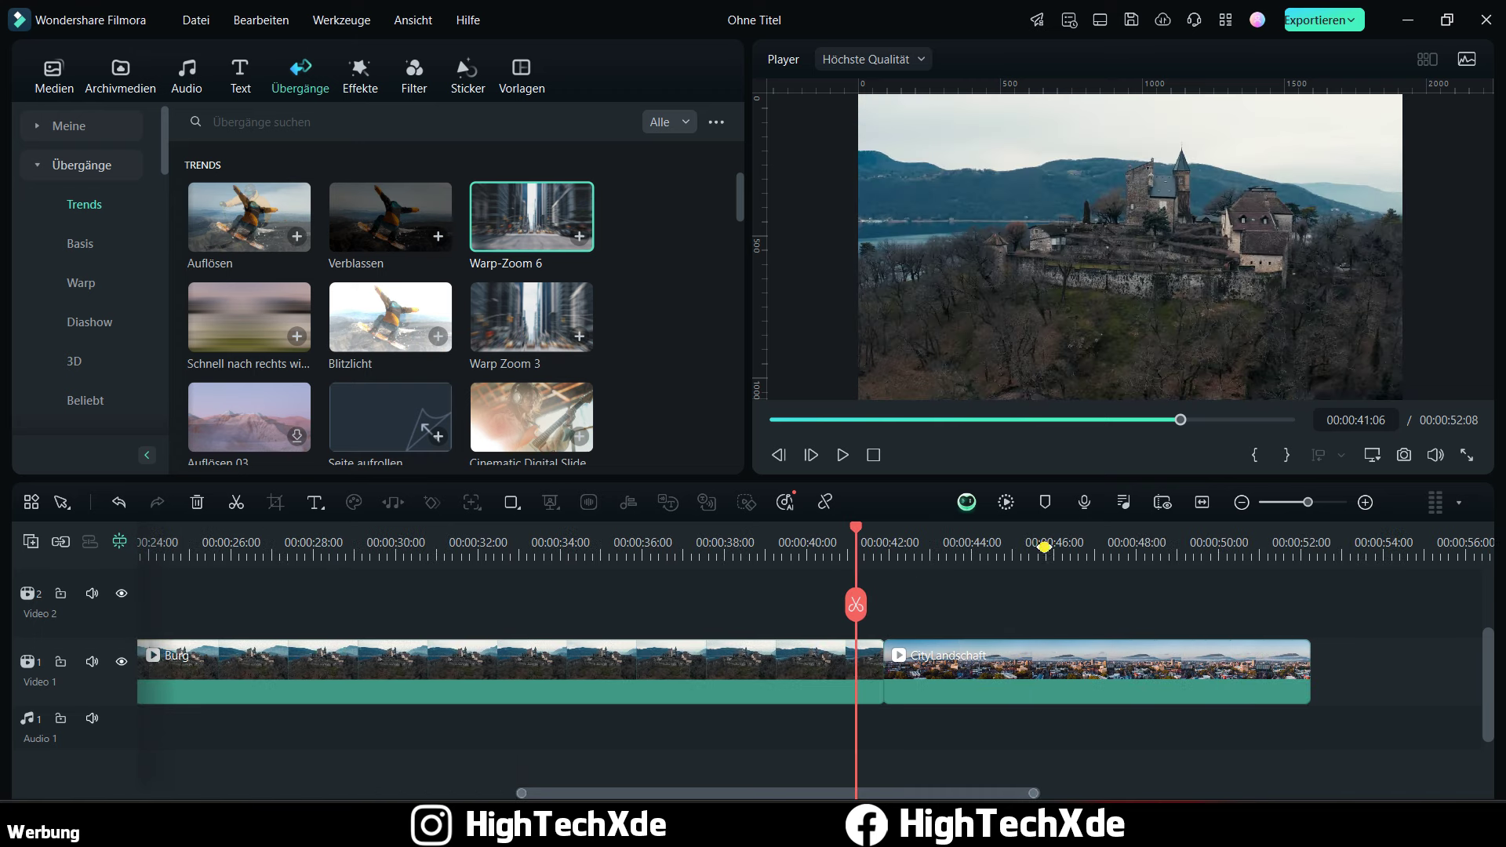
pyautogui.moveTo(767, 792); pyautogui.dragTo(839, 793)
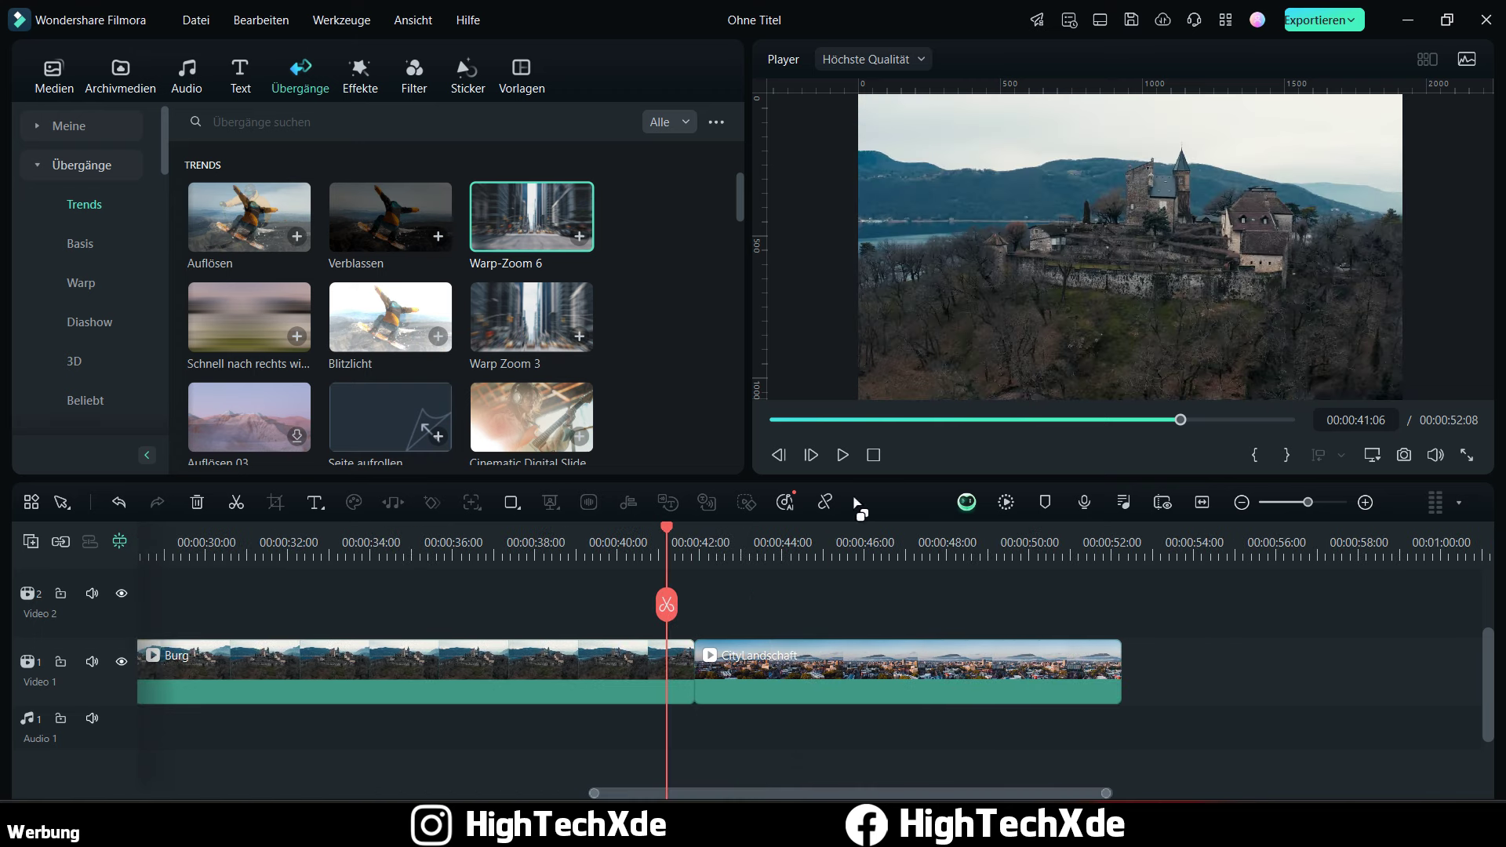
pyautogui.scroll(-2, 547, 397)
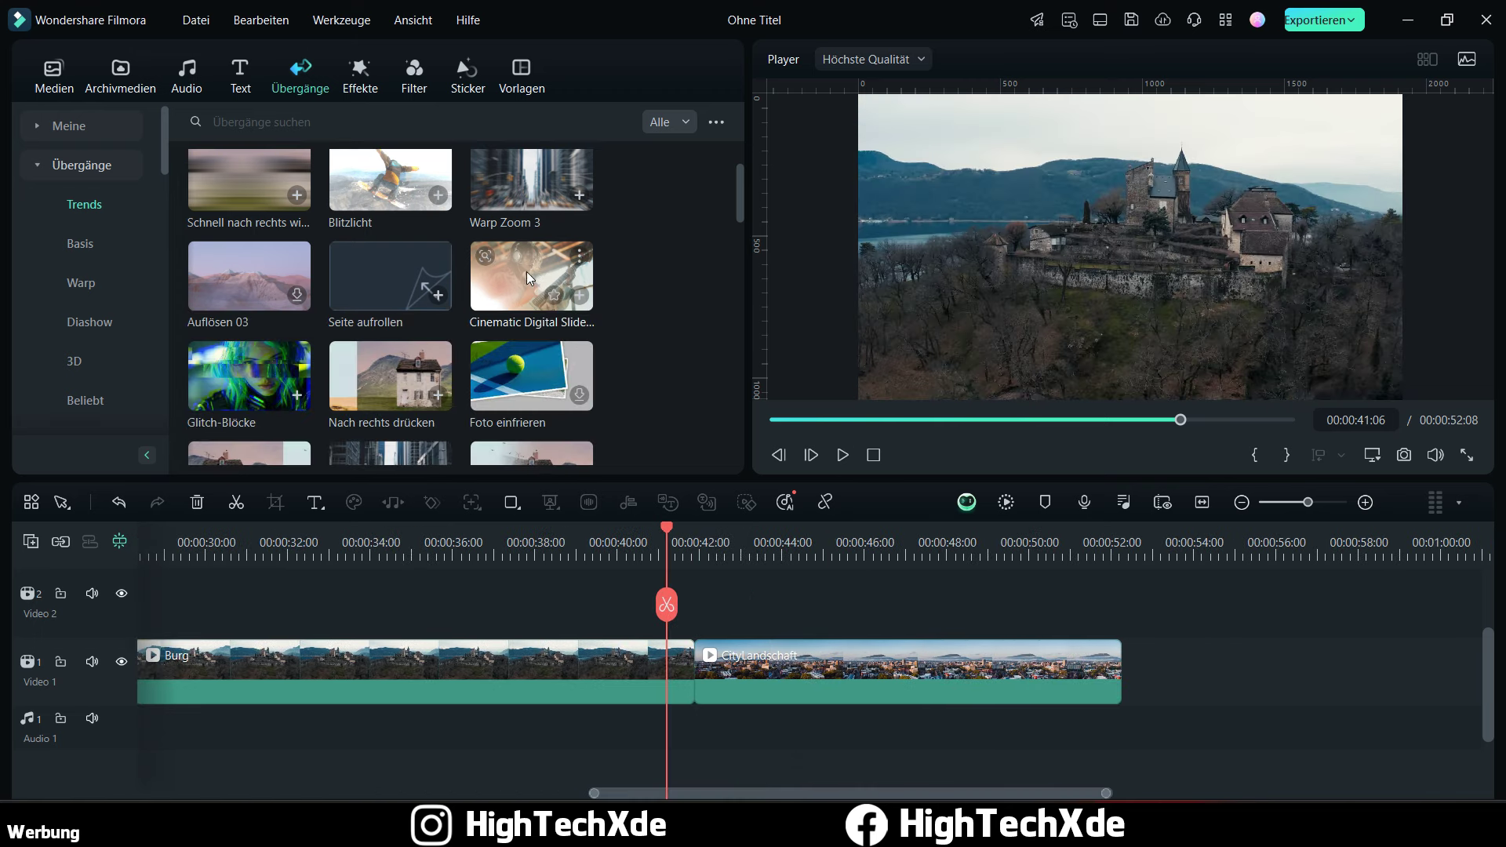
pyautogui.moveTo(520, 271); pyautogui.dragTo(715, 663)
# Step: Play the cut between Burg and CityLandschaft to preview the Cinematic Digital Slide transition
pyautogui.click(630, 529)
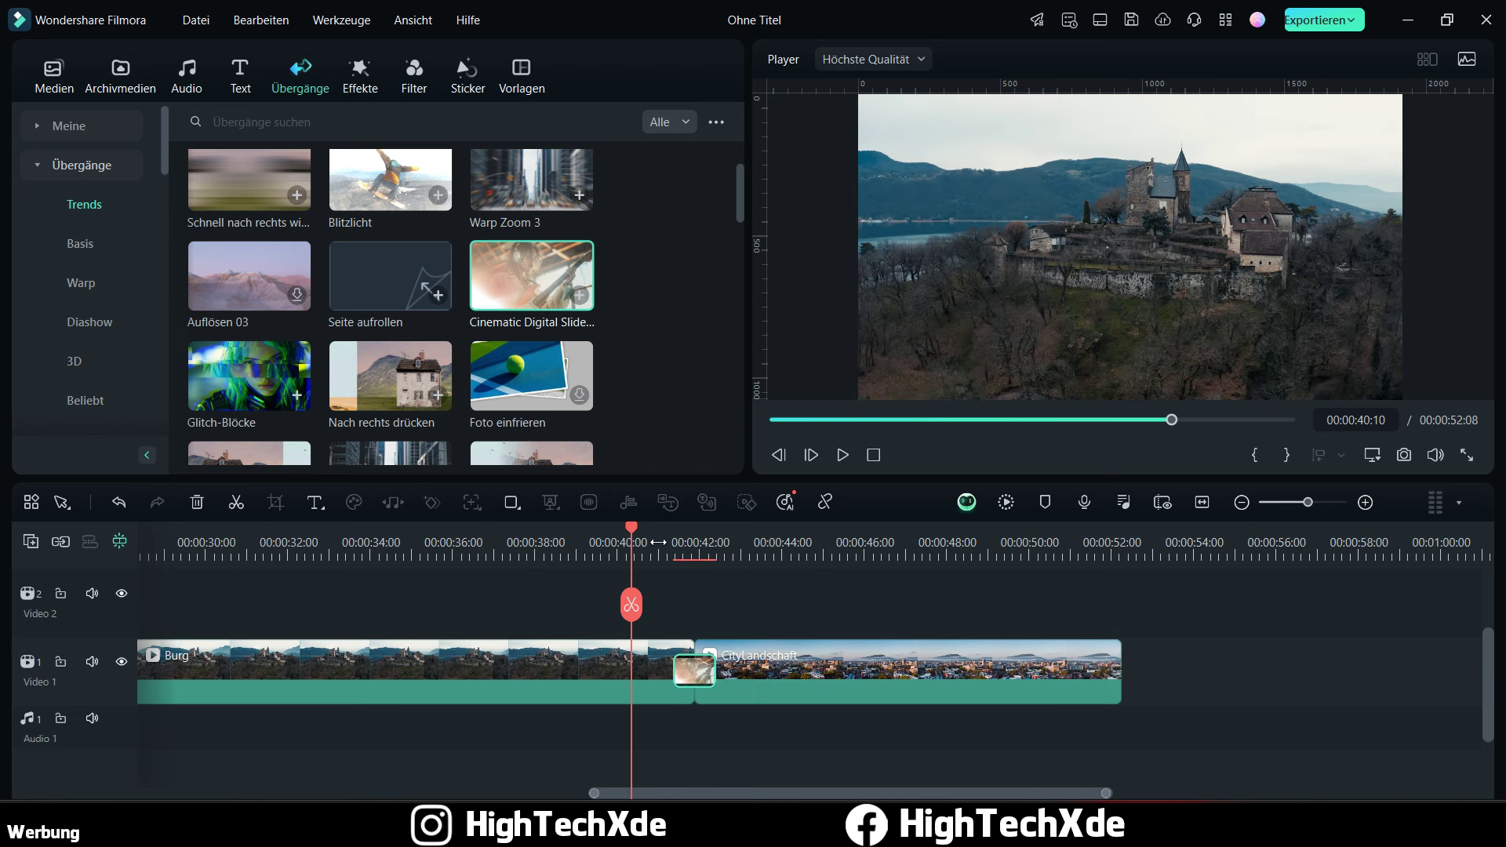
pyautogui.click(842, 454)
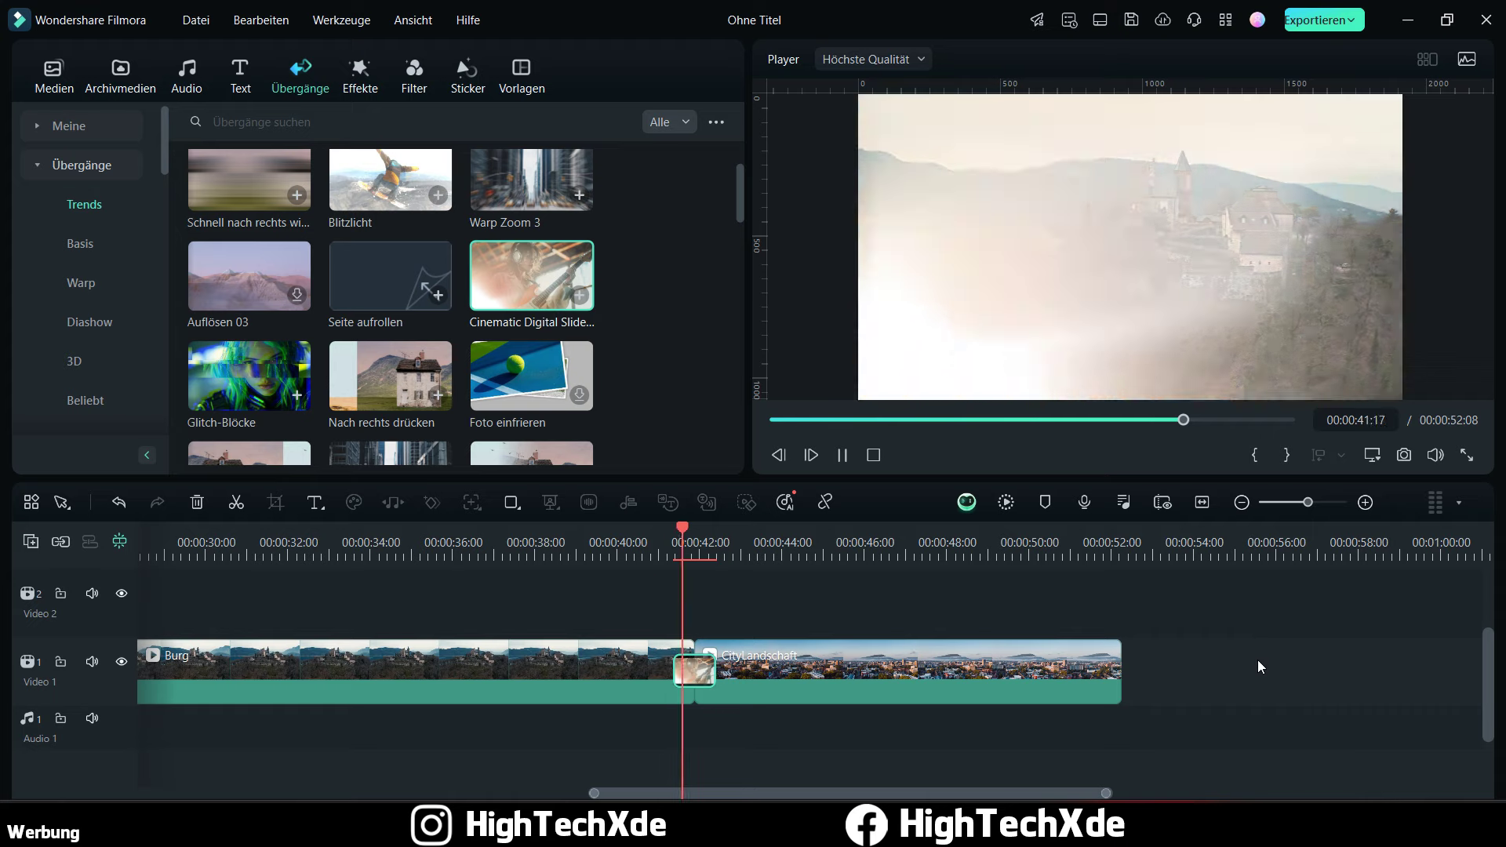
pyautogui.click(842, 455)
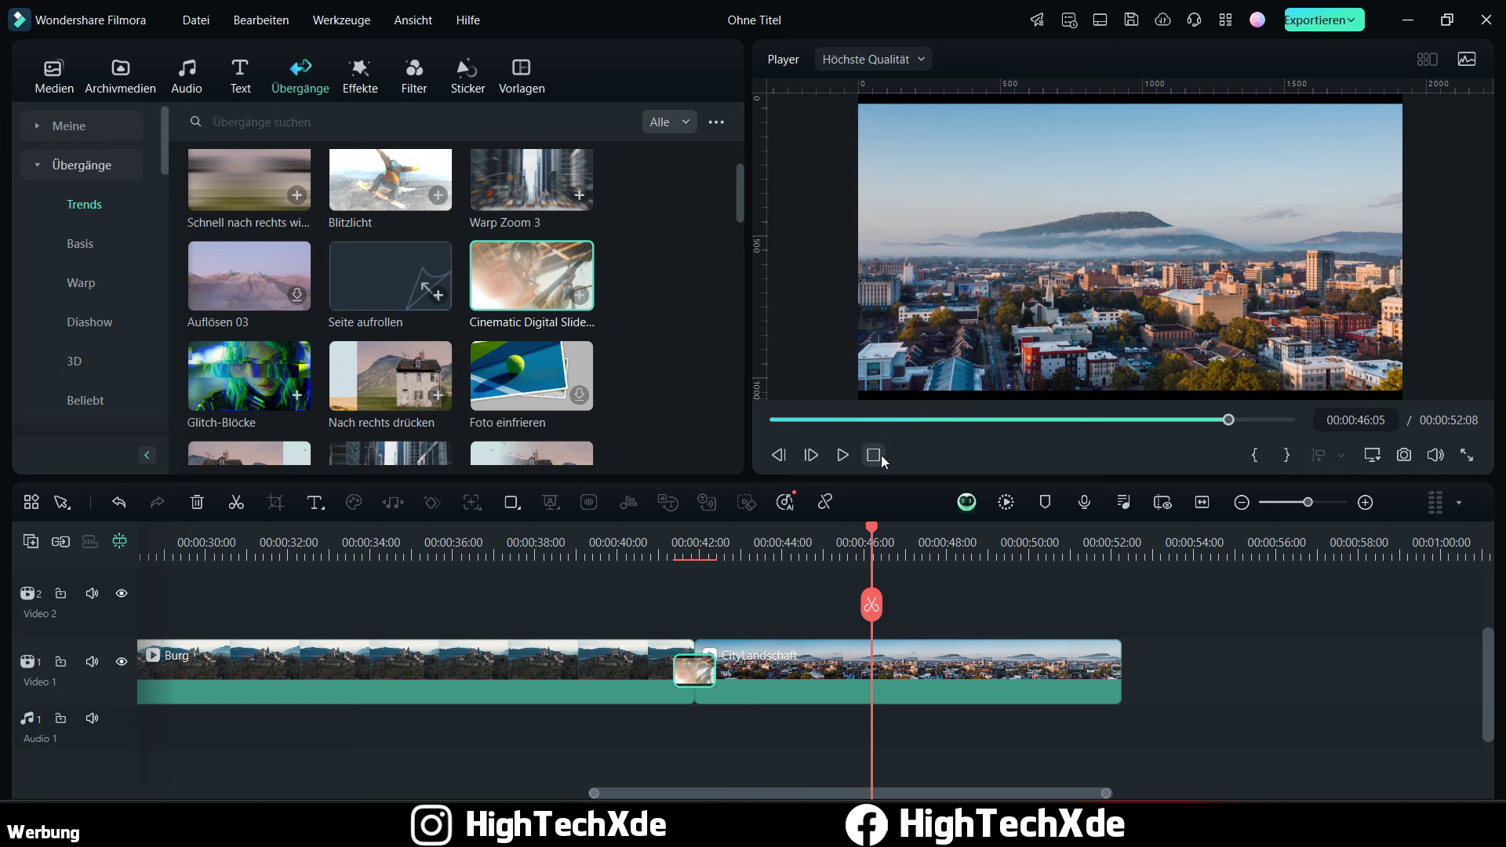
# Step: Scale the CityLandschaft clip uniformly to 110,62 % to fill the frame, and replay the cut from Burg
pyautogui.click(839, 670)
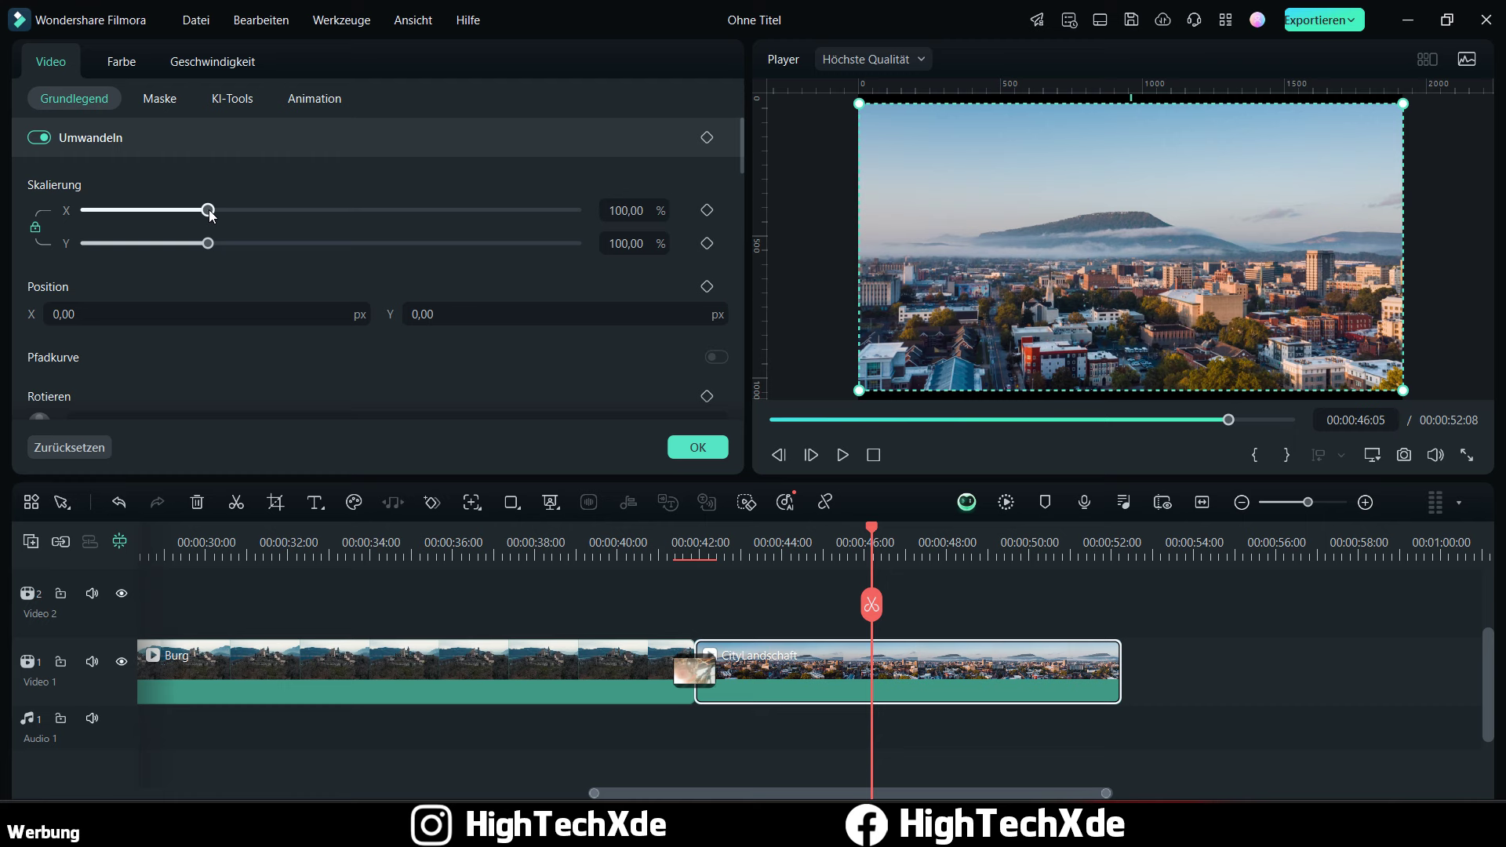
pyautogui.moveTo(210, 212); pyautogui.dragTo(222, 212)
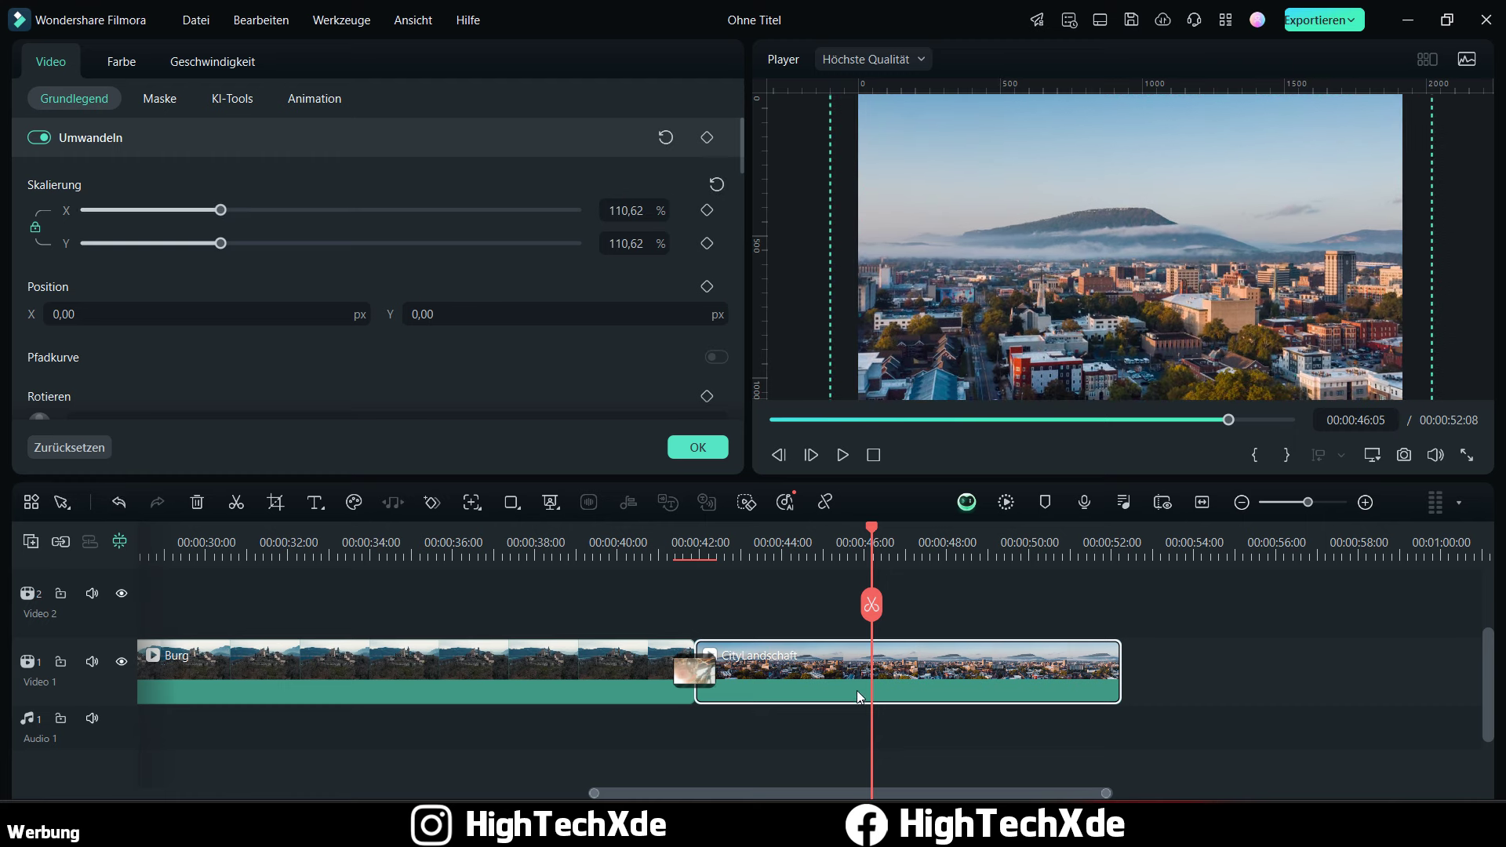
pyautogui.click(655, 555)
pyautogui.click(712, 447)
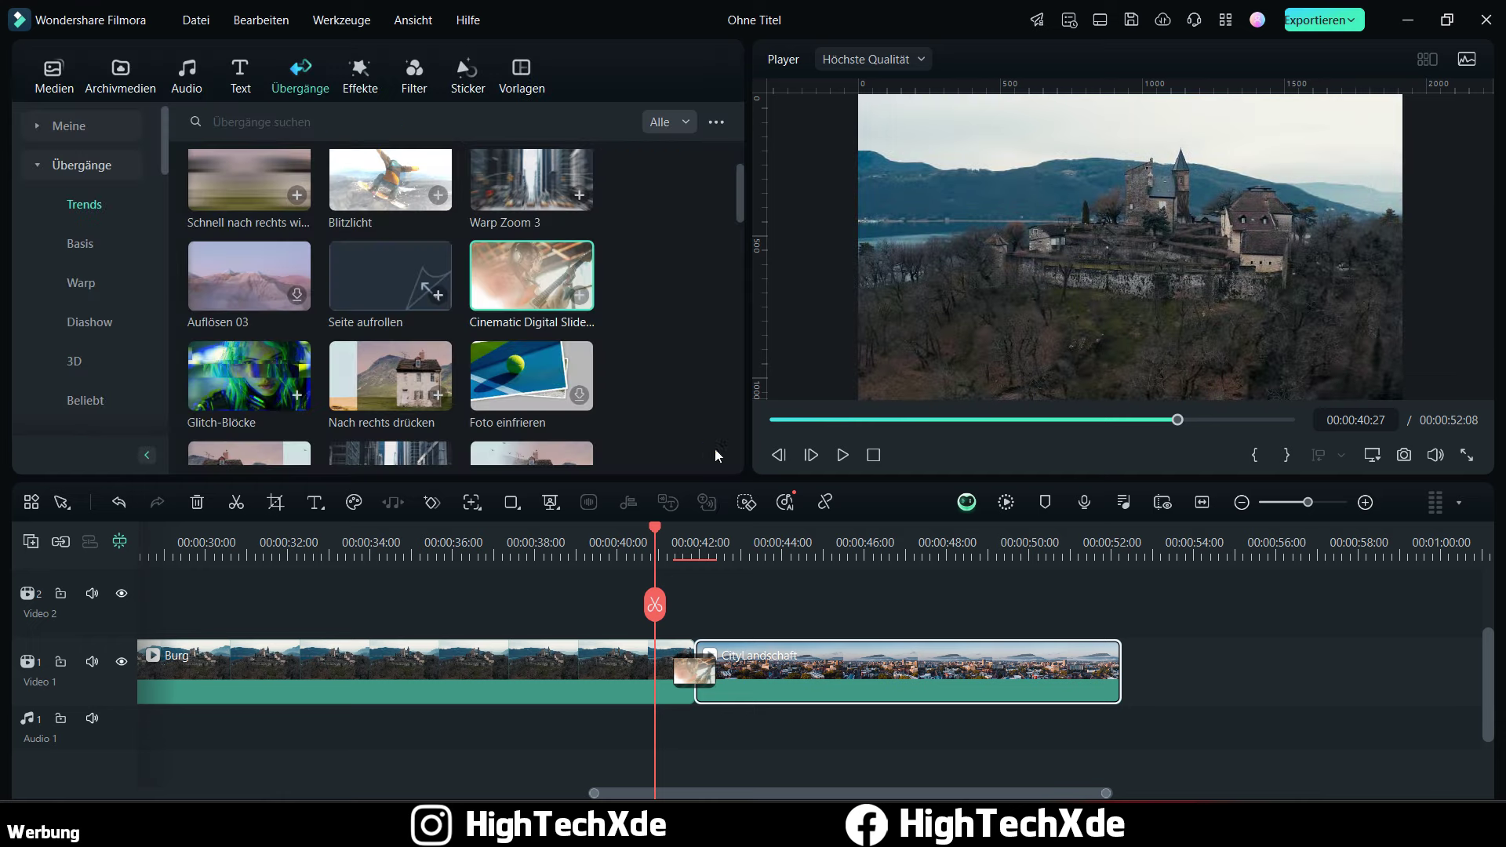
pyautogui.click(843, 455)
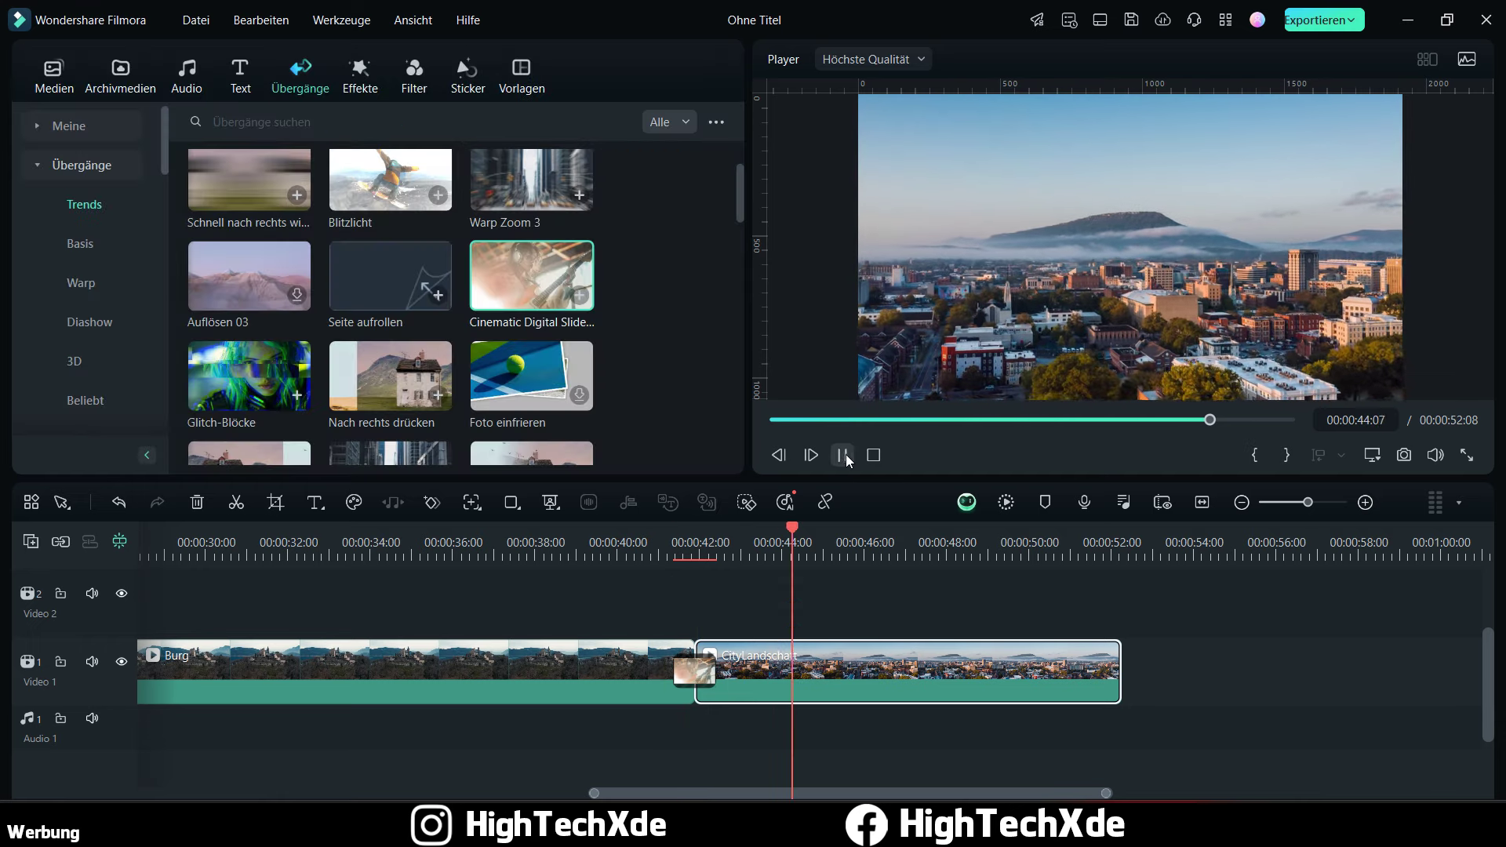
pyautogui.press('space')
# Step: Replace the transition between Burg and CityLandschaft with the fast rightward one from Trends, shortened to just over one second
pyautogui.scroll(4, 463, 323)
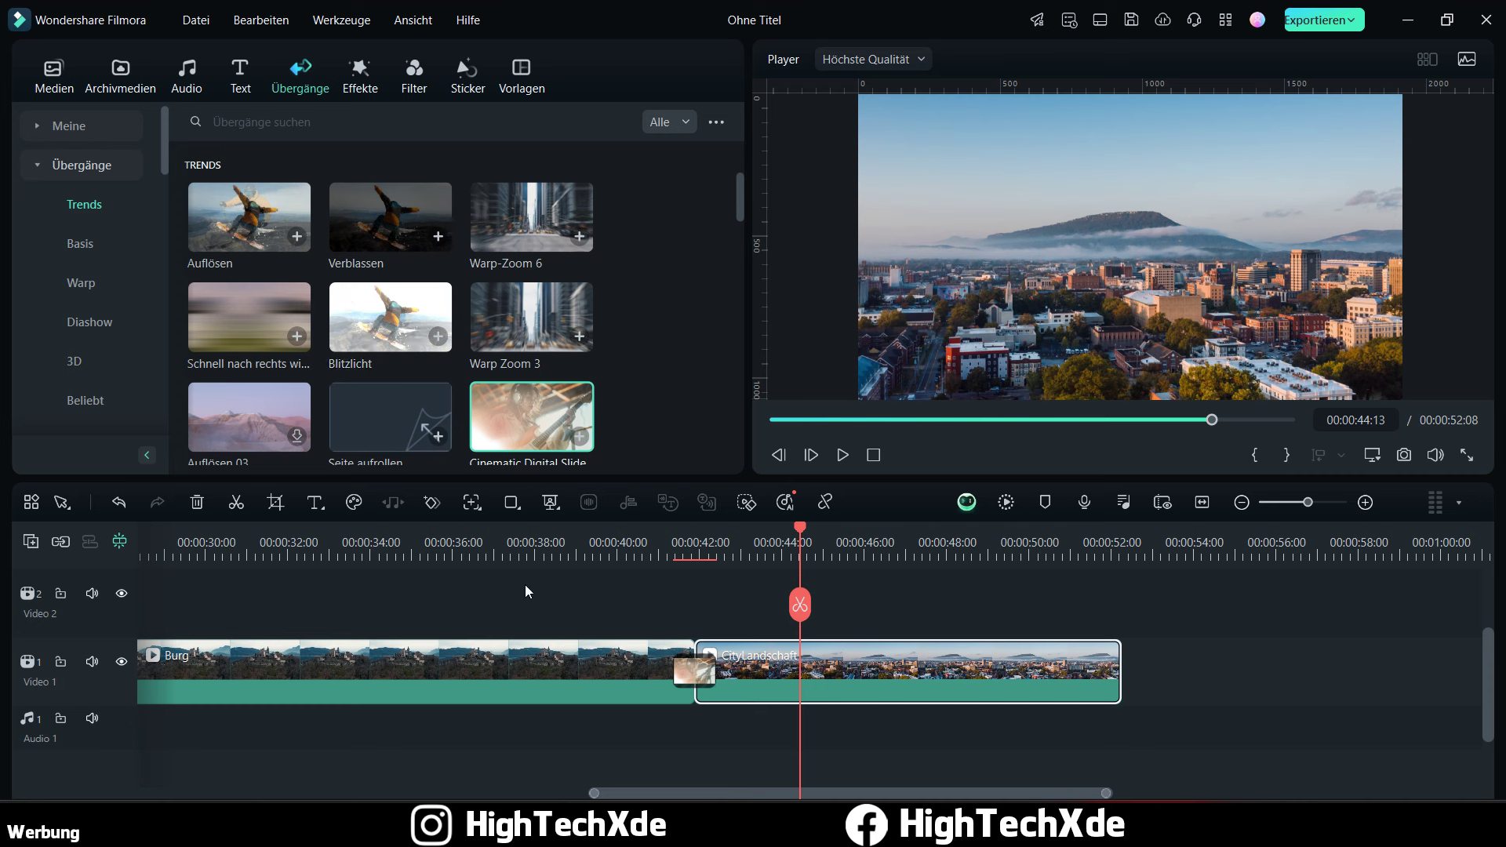
pyautogui.press('Delete')
pyautogui.moveTo(250, 317); pyautogui.dragTo(692, 667)
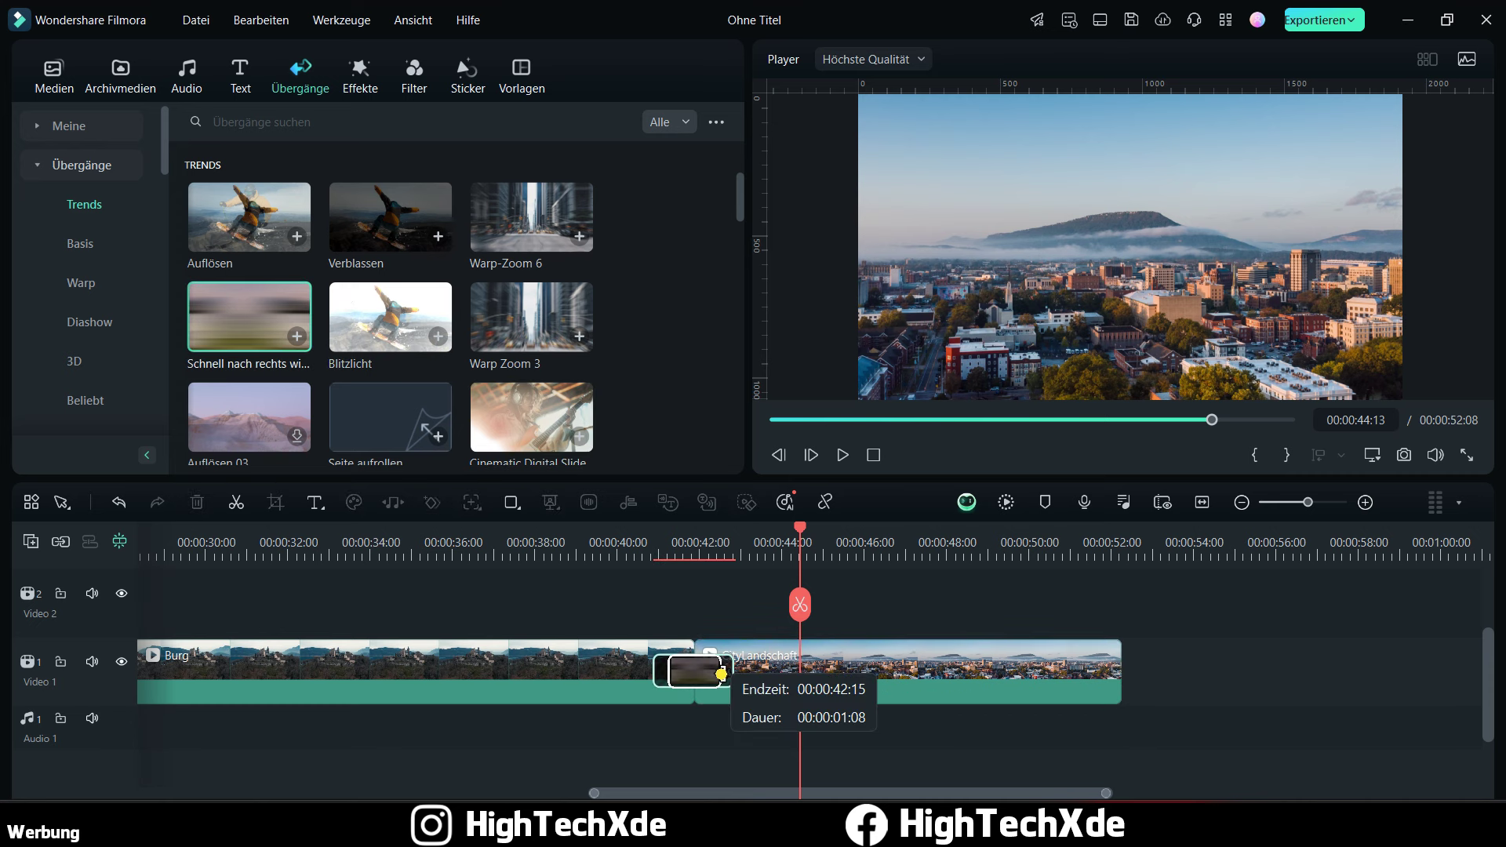
# Step: Play the cut between Burg and CityLandschaft to preview the fast rightward transition
pyautogui.click(652, 550)
pyautogui.click(842, 454)
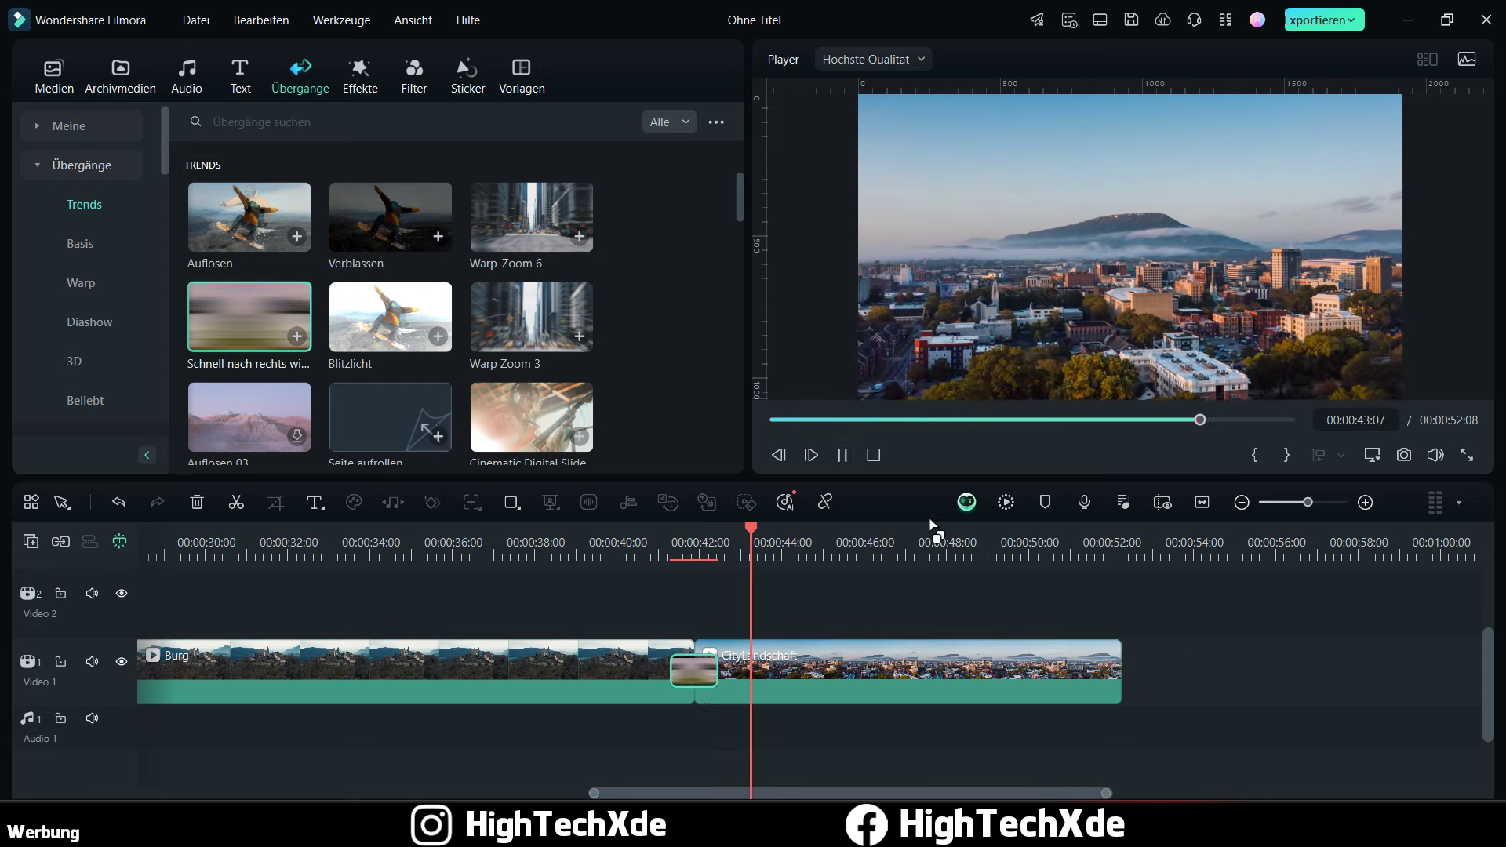
pyautogui.click(852, 455)
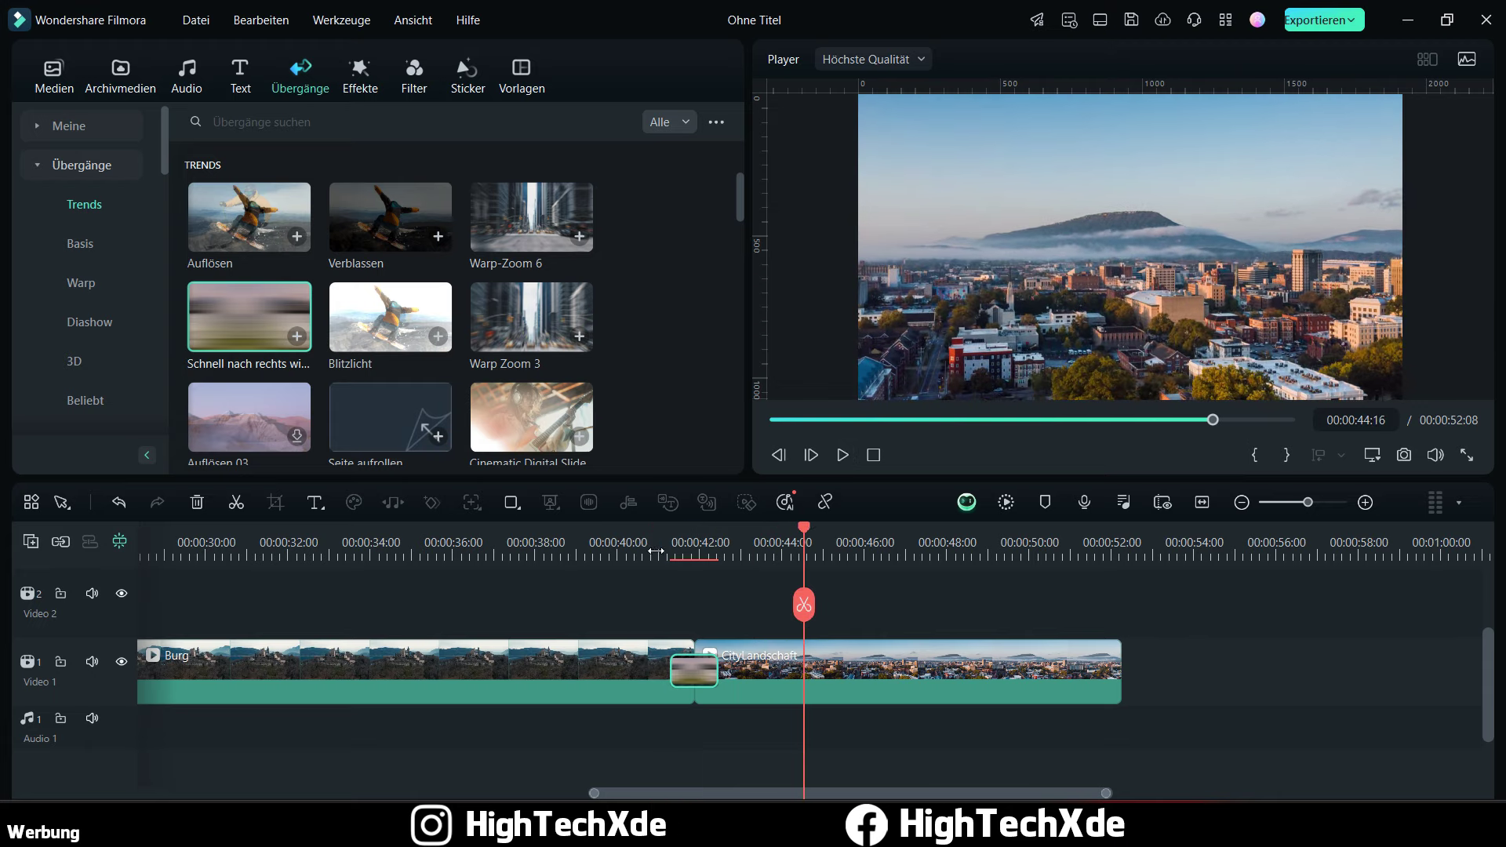
# Step: Browse the Trends, Basis and Warp categories of the transitions library to examine the available effects
pyautogui.scroll(-4, 640, 546)
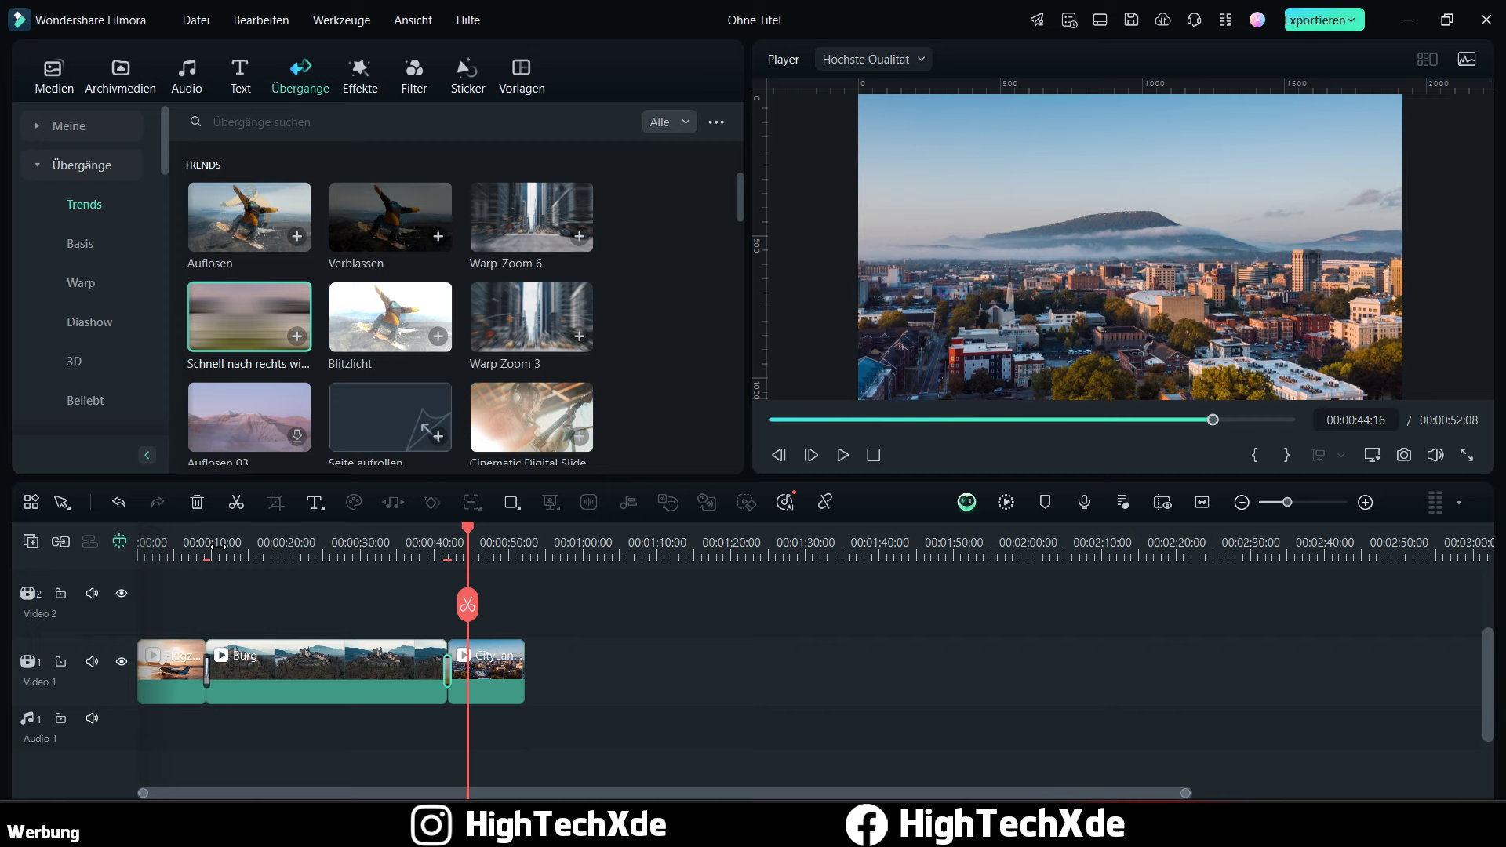
pyautogui.click(190, 546)
pyautogui.scroll(-5, 450, 301)
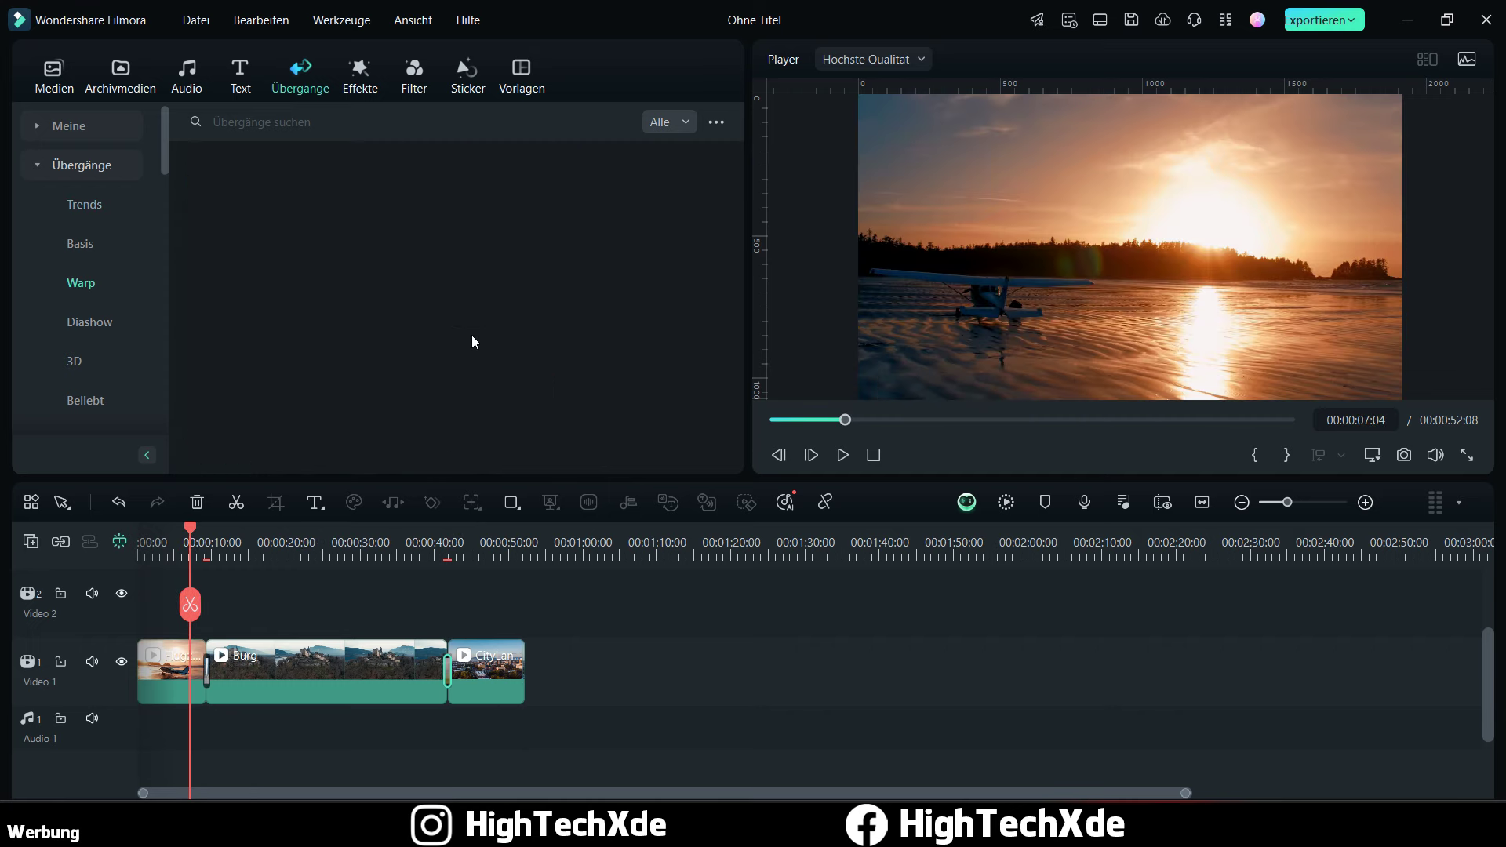
pyautogui.scroll(2, 524, 334)
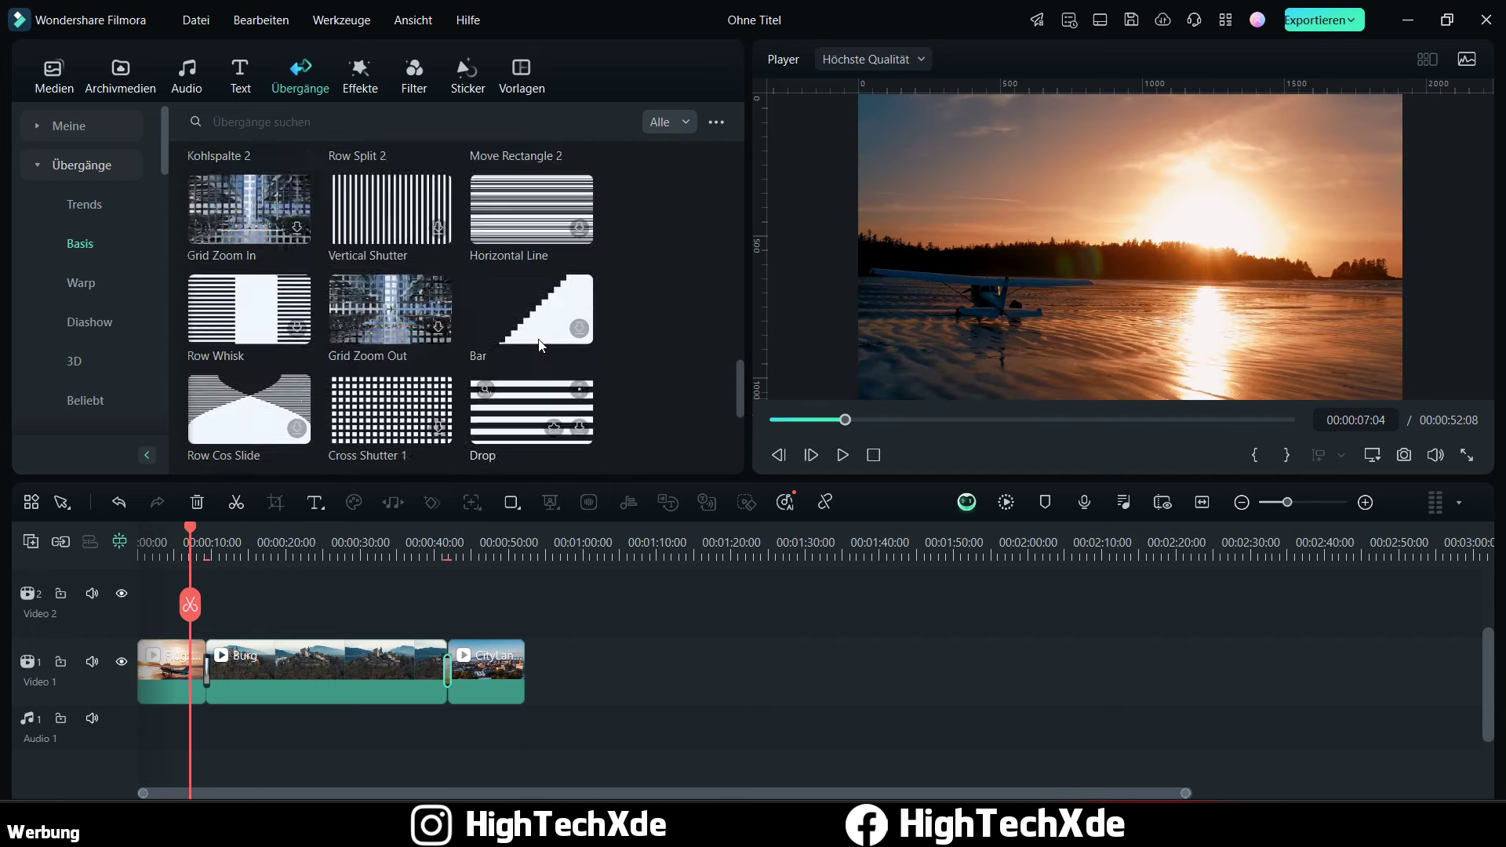
pyautogui.scroll(6, 538, 345)
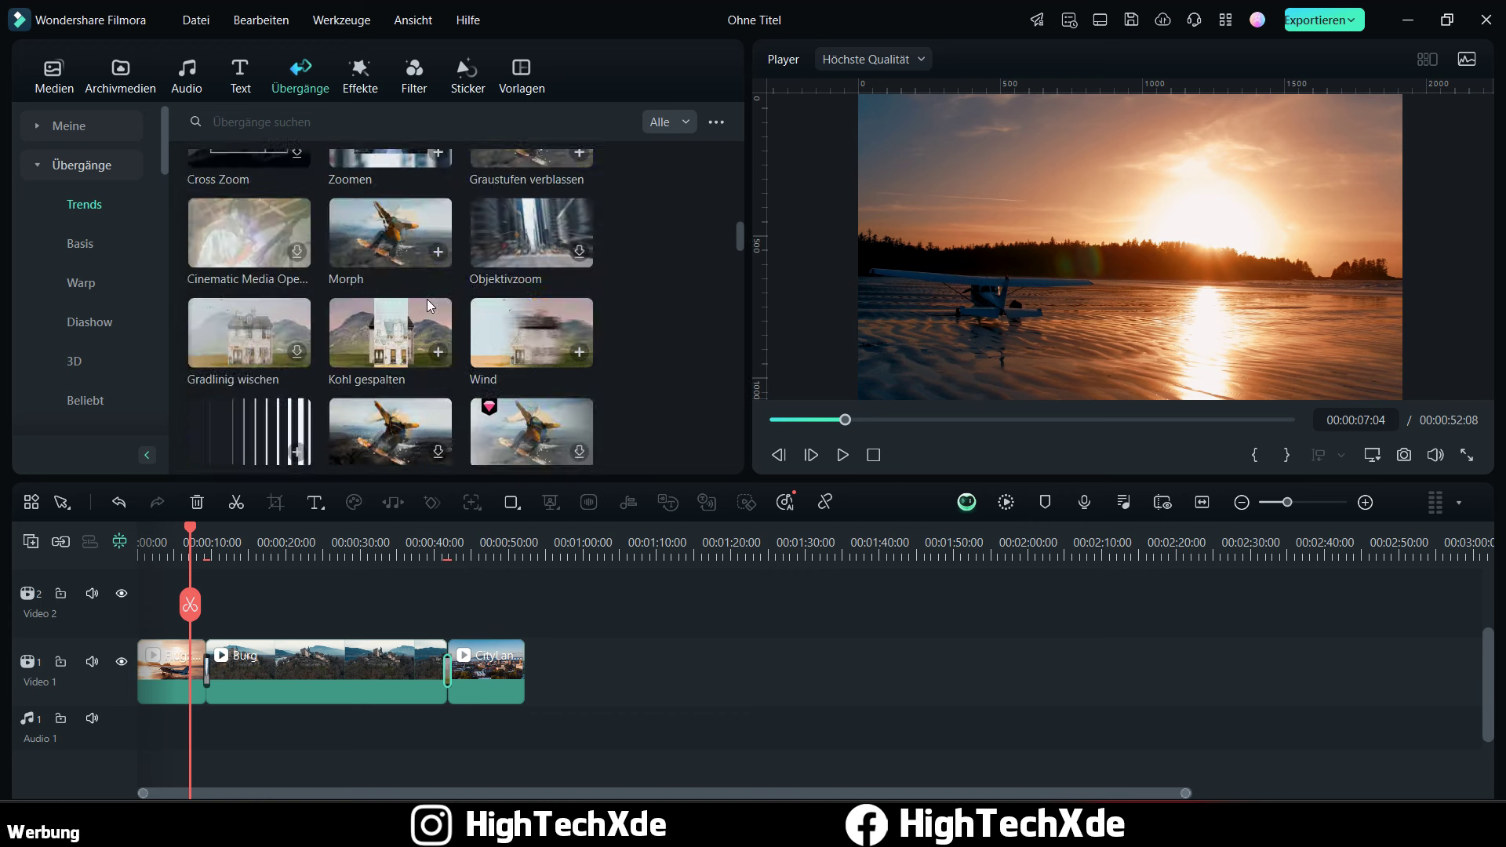
pyautogui.scroll(3, 428, 299)
pyautogui.scroll(2, 496, 718)
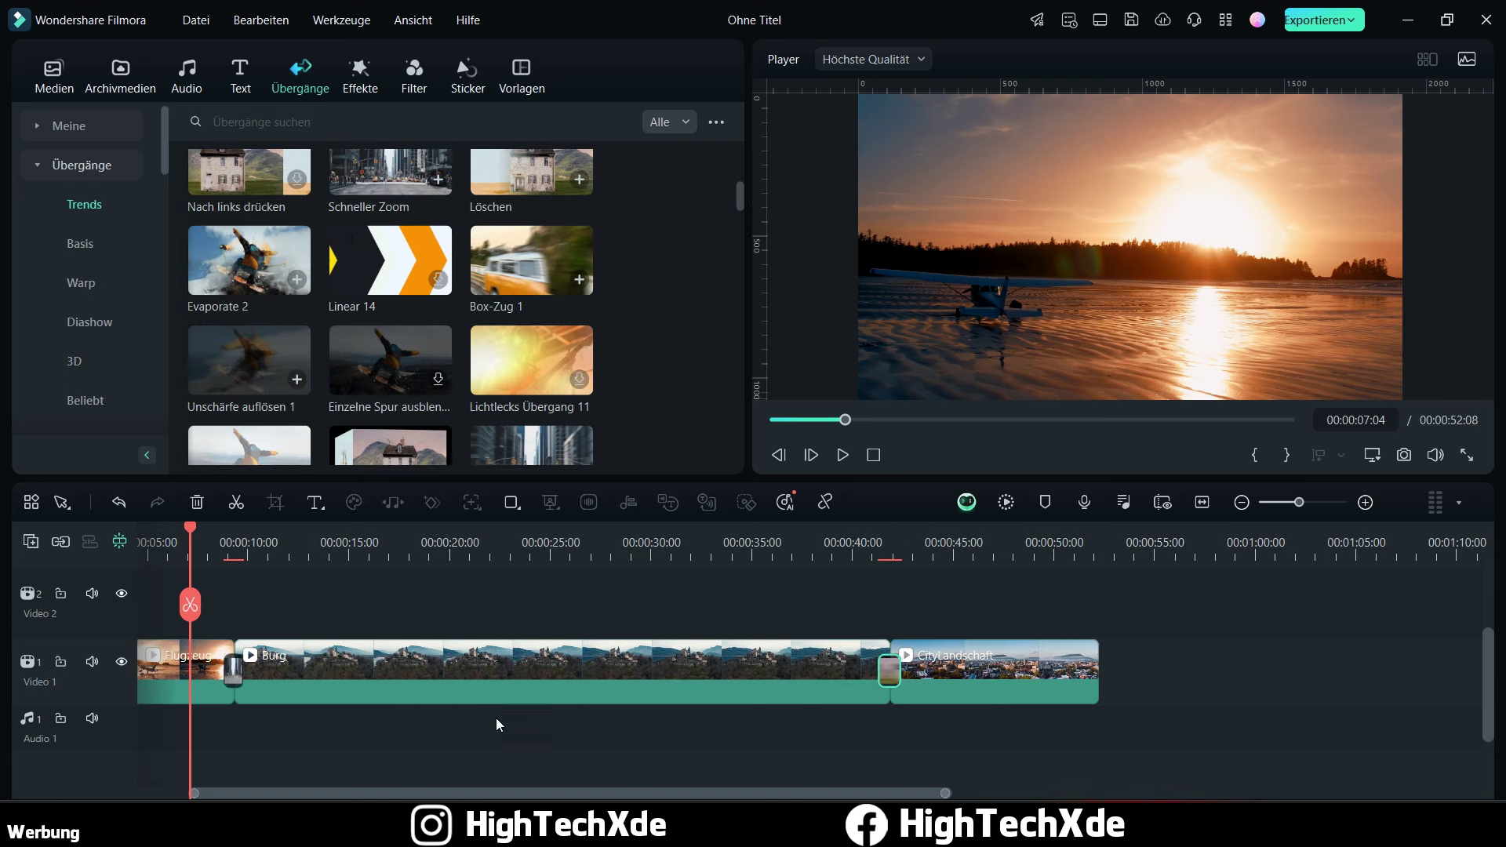
pyautogui.scroll(1, 500, 784)
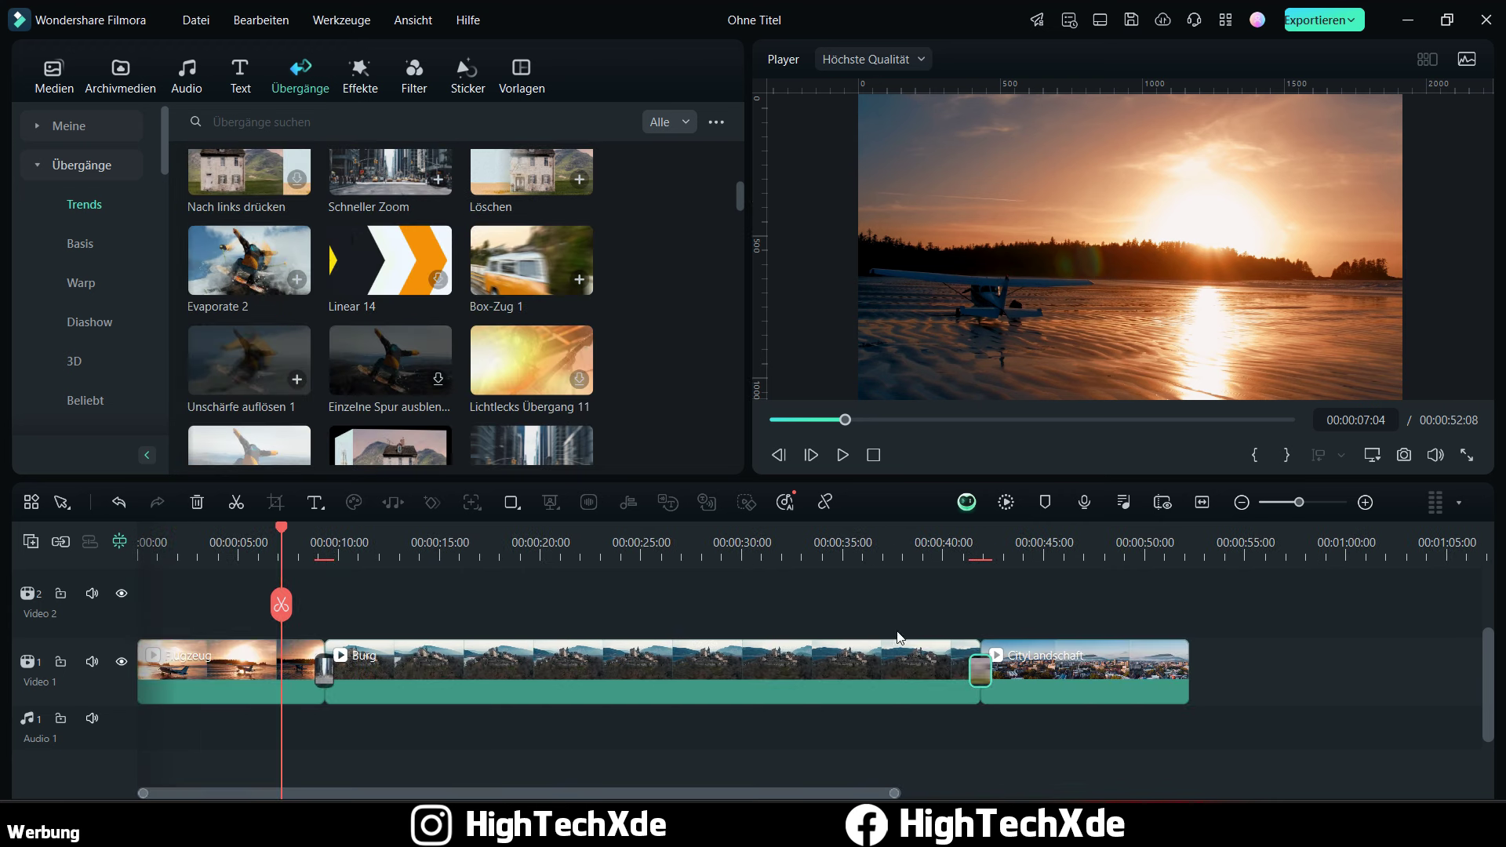
pyautogui.click(665, 552)
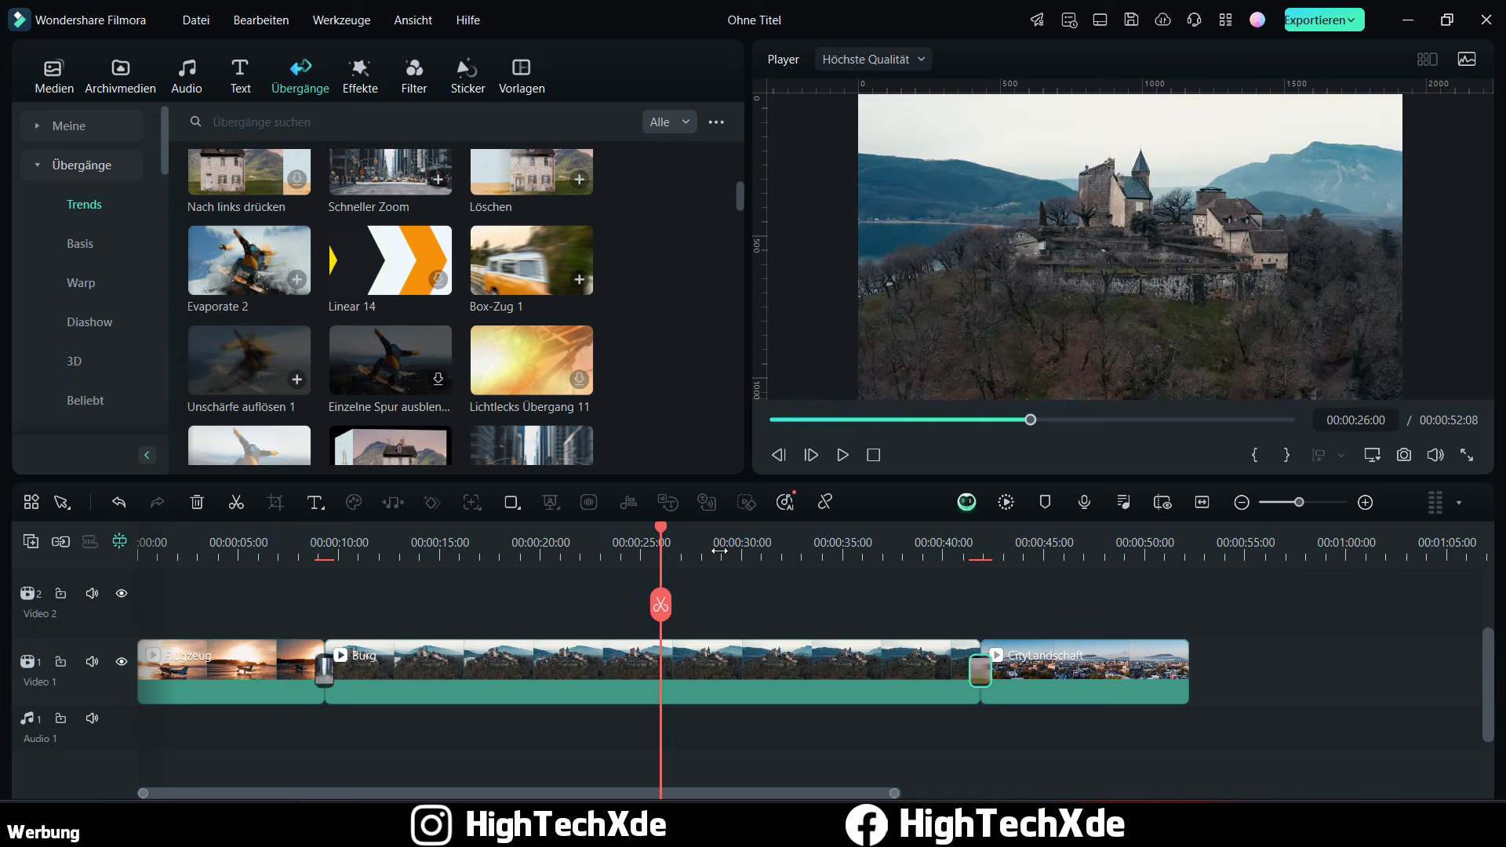
pyautogui.scroll(1, 825, 606)
pyautogui.scroll(-1, 825, 605)
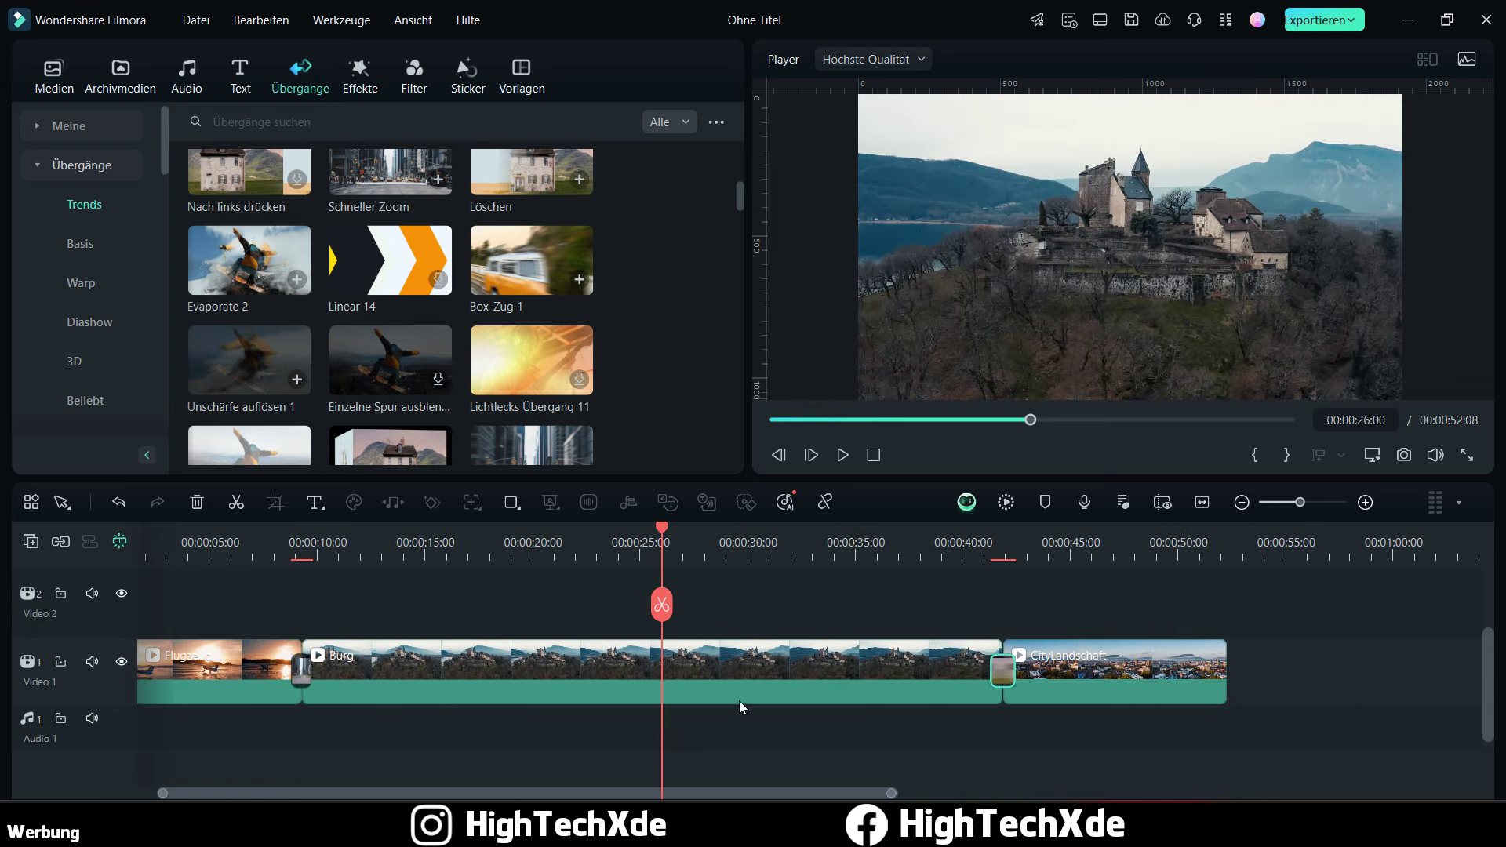
pyautogui.moveTo(621, 793); pyautogui.dragTo(600, 793)
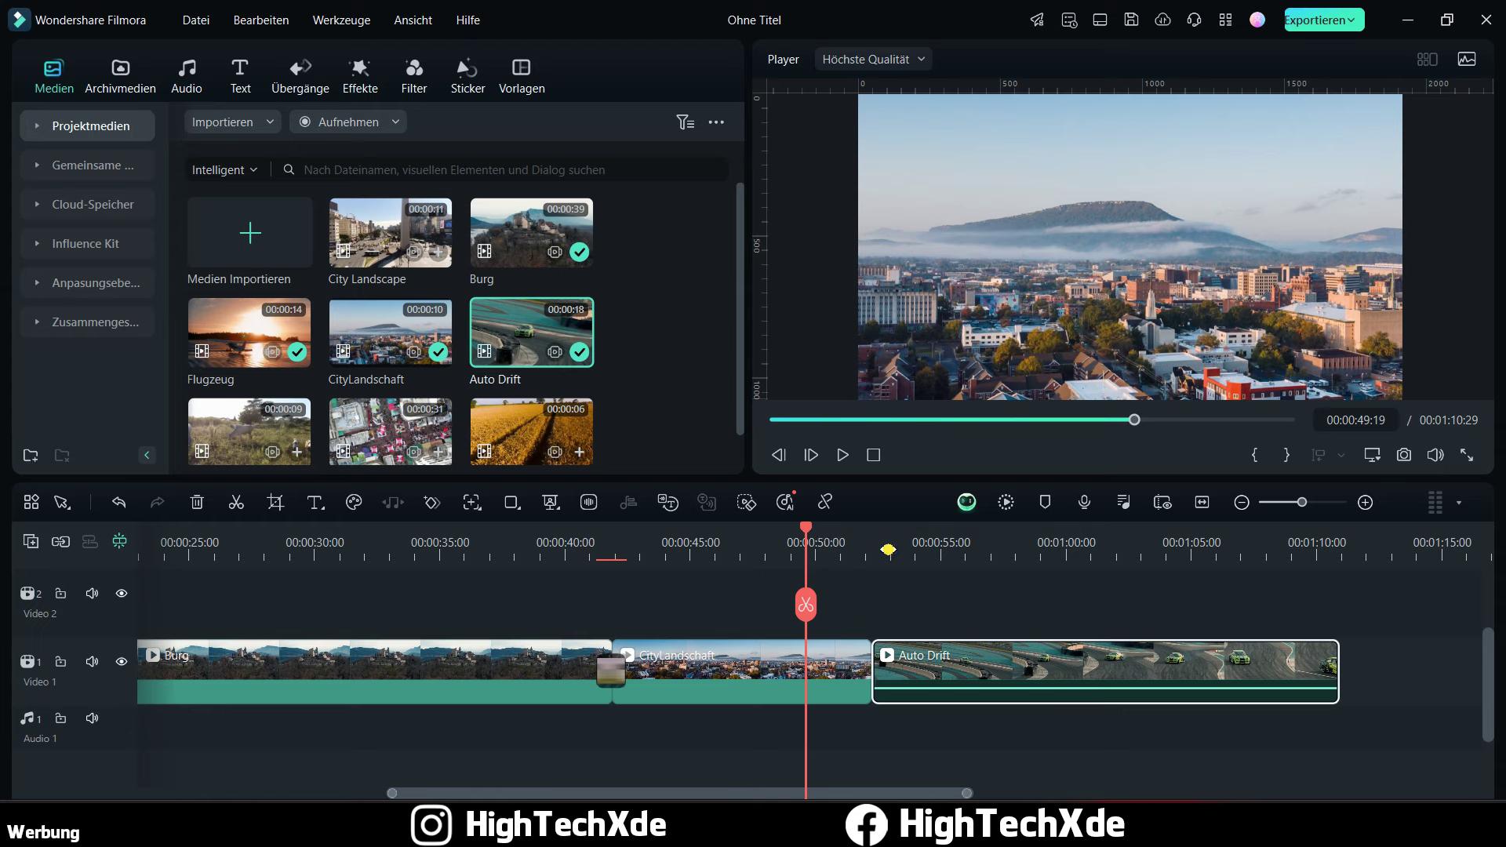
# Step: Scrub through the Auto Drift clip and play it from its beginning to check its pace
pyautogui.moveTo(888, 549); pyautogui.dragTo(954, 543)
pyautogui.scroll(1, 1023, 541)
pyautogui.hscroll(5, 755, 533)
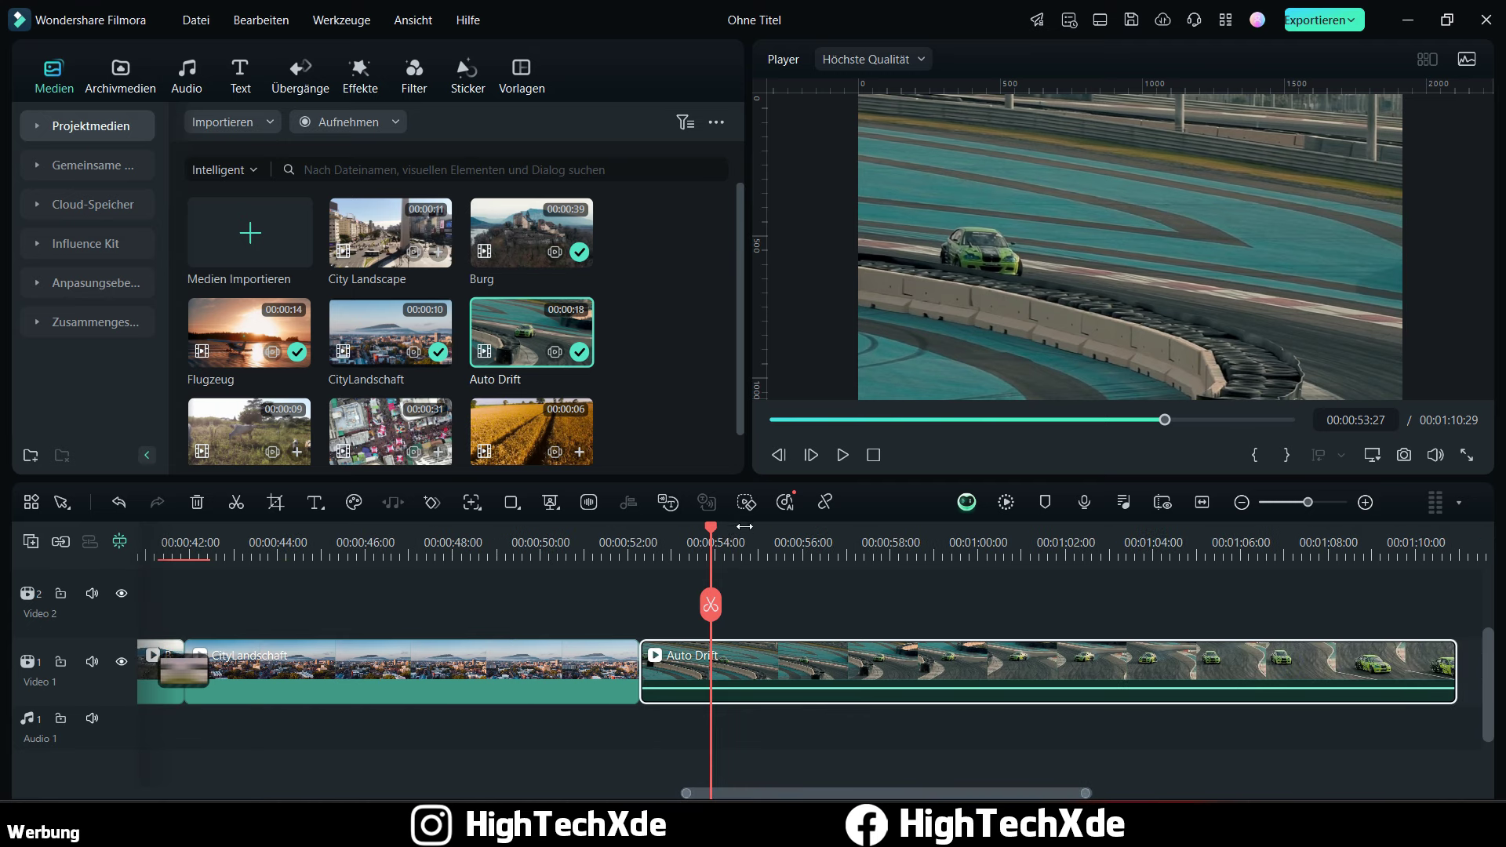
pyautogui.moveTo(614, 541)
pyautogui.mouseDown()
pyautogui.moveTo(719, 535)
pyautogui.moveTo(598, 549)
pyautogui.moveTo(699, 538)
pyautogui.moveTo(627, 543)
pyautogui.mouseUp()
pyautogui.click(842, 455)
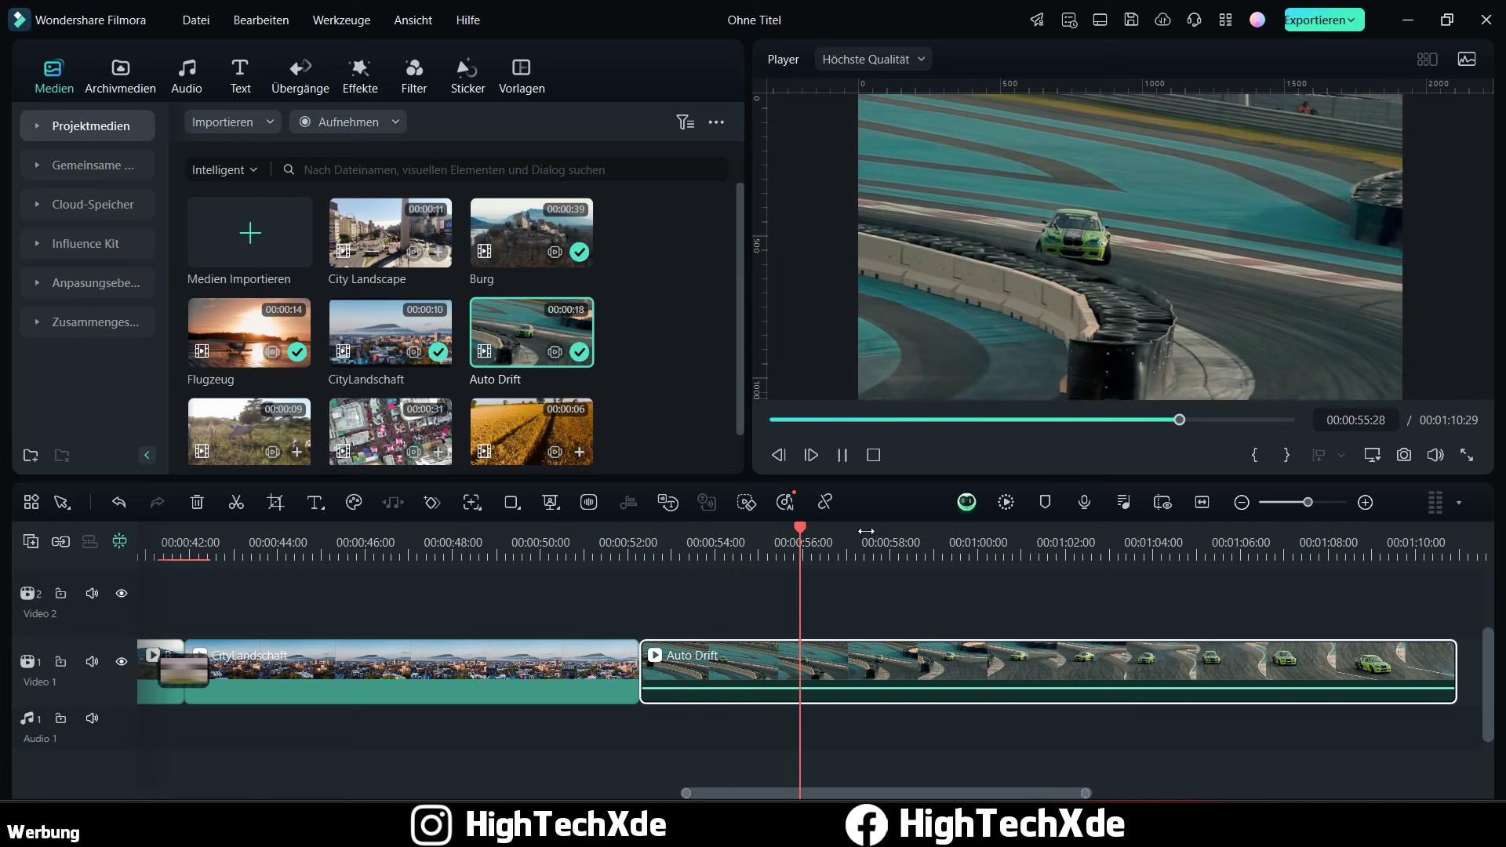
pyautogui.click(844, 455)
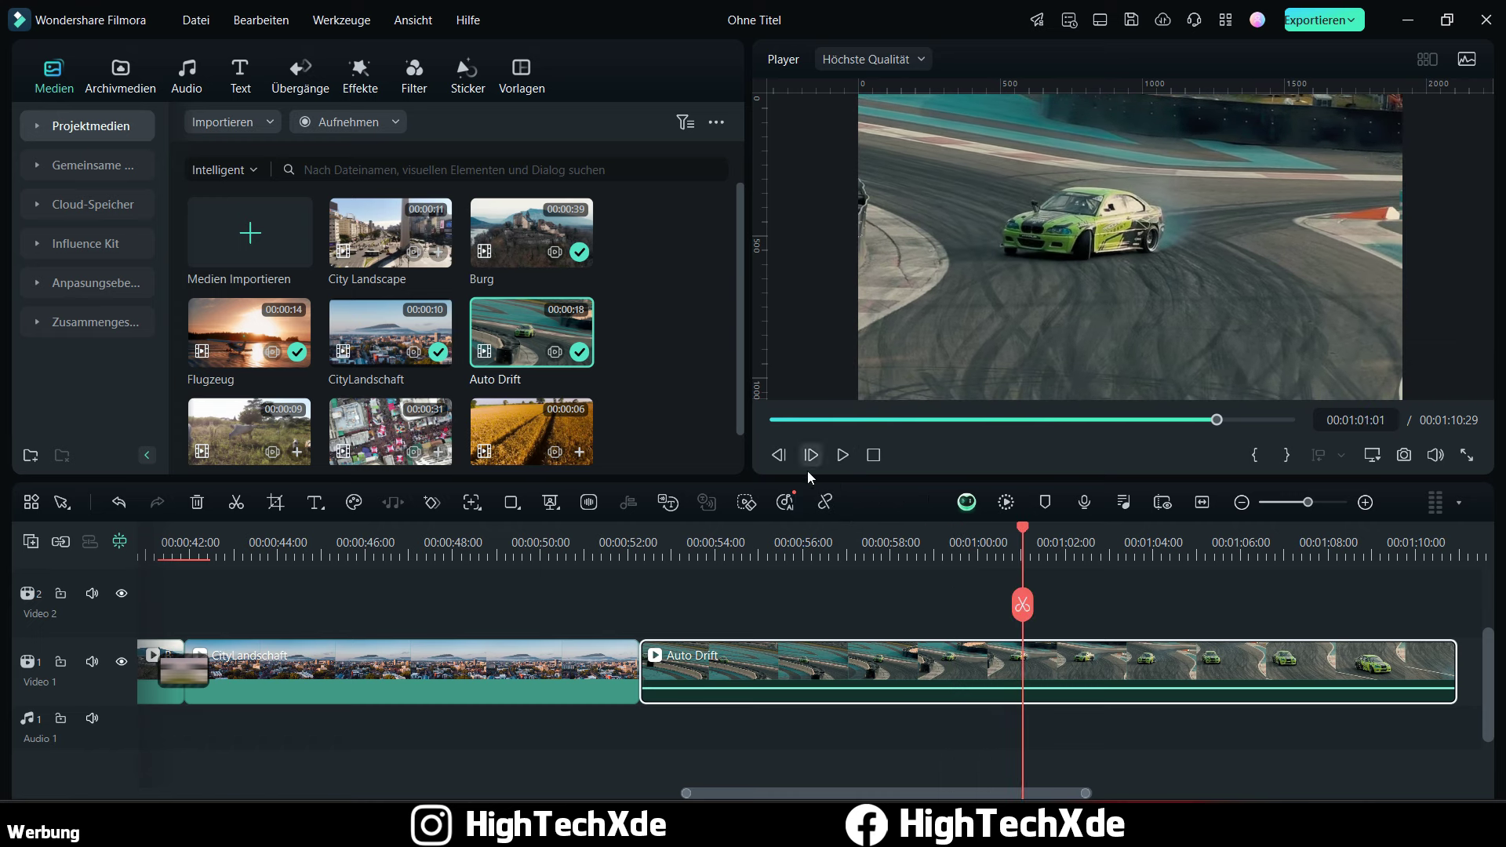
# Step: Open the Auto Drift clip's settings and set its uniform speed to 1,50
pyautogui.click(648, 550)
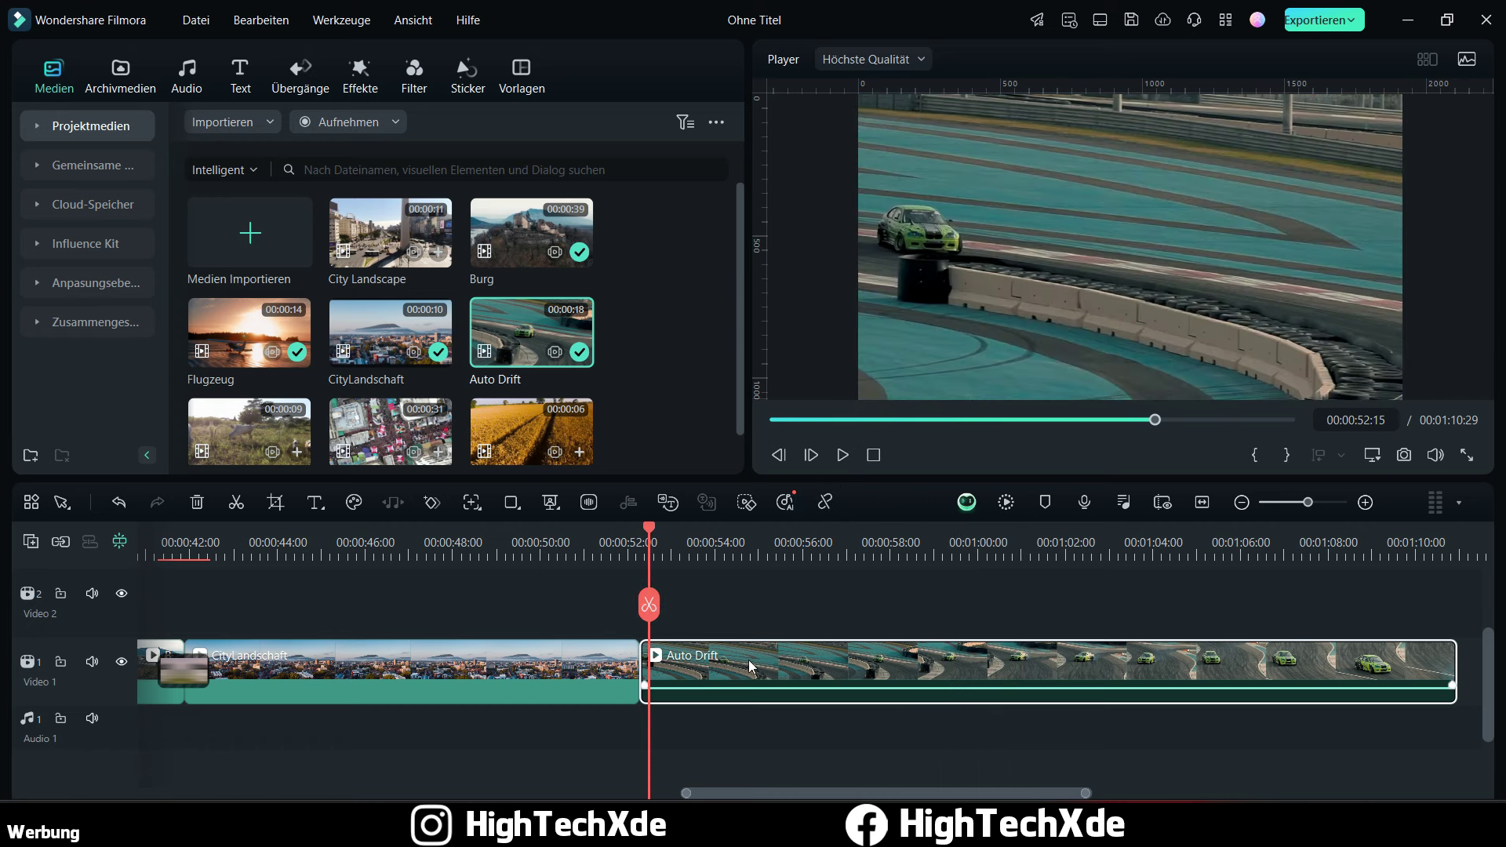
pyautogui.doubleClick(755, 664)
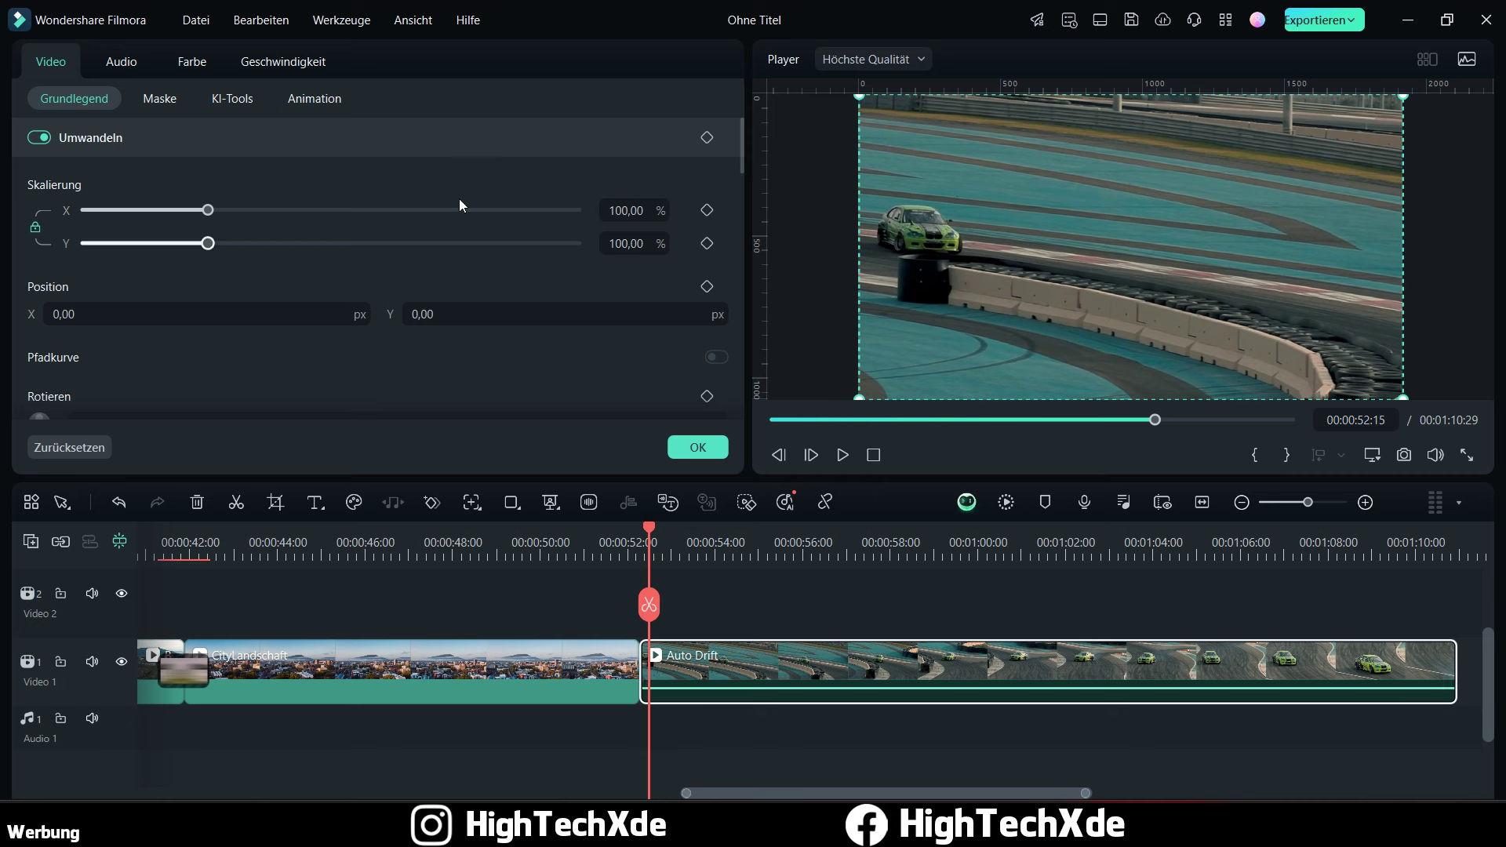
pyautogui.click(284, 63)
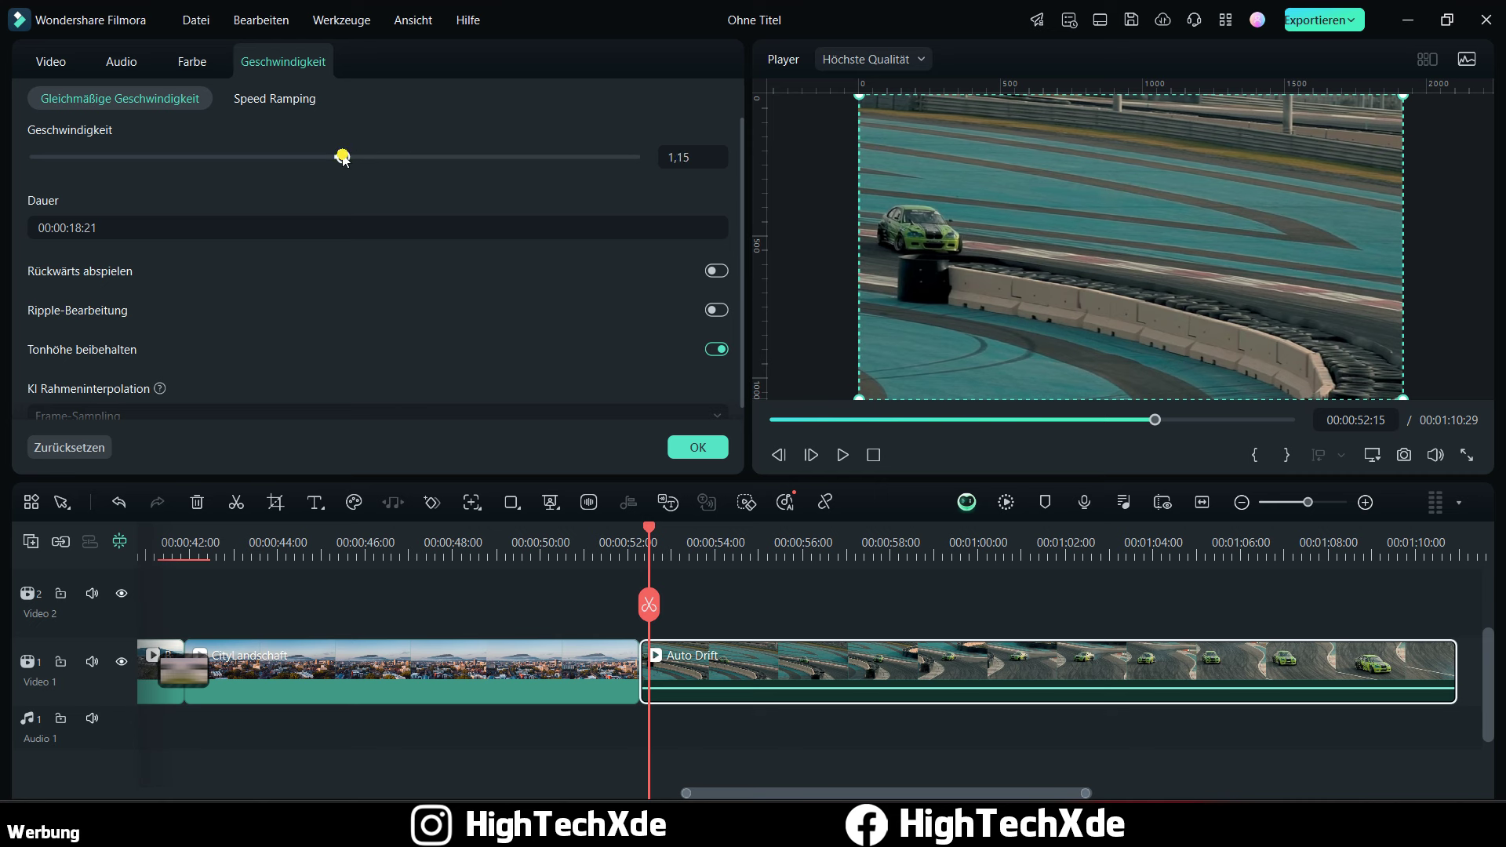
pyautogui.moveTo(367, 159); pyautogui.dragTo(366, 158)
pyautogui.click(684, 157)
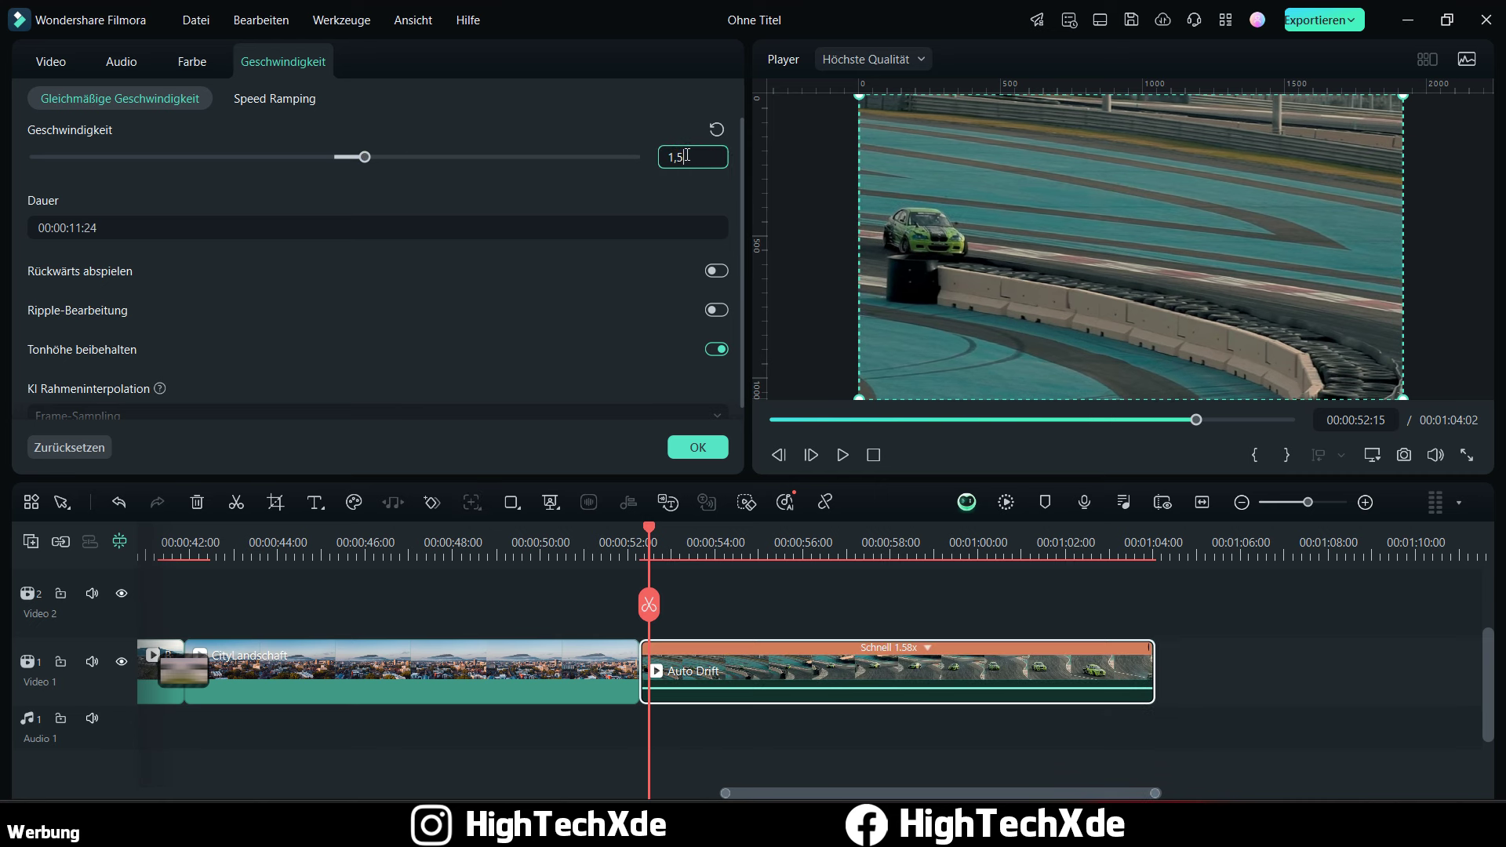
pyautogui.write('1,5')
pyautogui.press('Return')
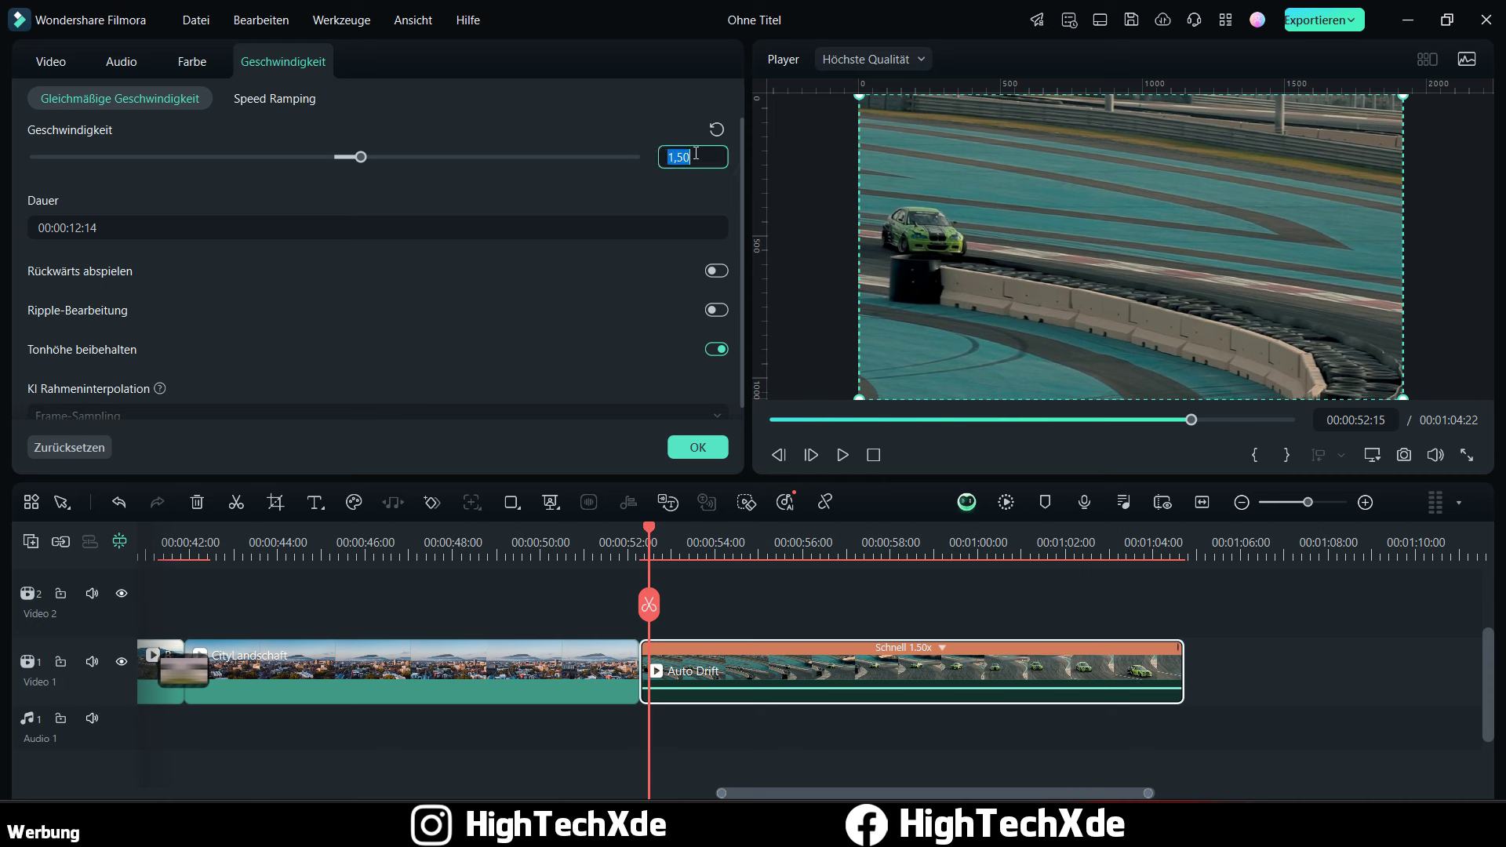
# Step: Set the Auto Drift clip's uniform speed to 2,00
pyautogui.write('2')
pyautogui.press('Return')
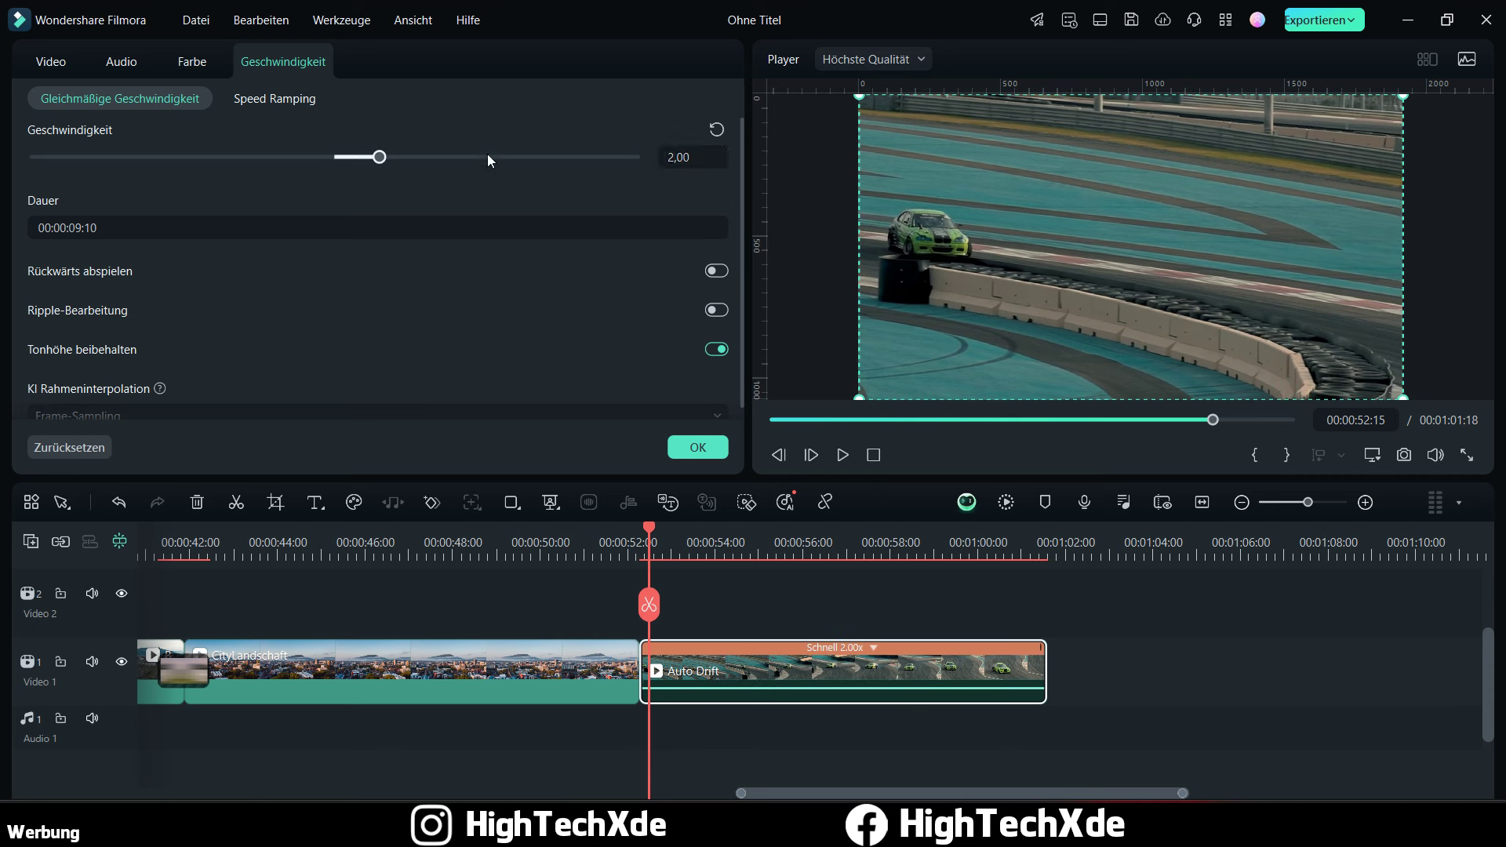
pyautogui.moveTo(379, 157)
pyautogui.mouseDown()
pyautogui.moveTo(655, 153)
pyautogui.moveTo(382, 157)
pyautogui.mouseUp()
pyautogui.click(717, 157)
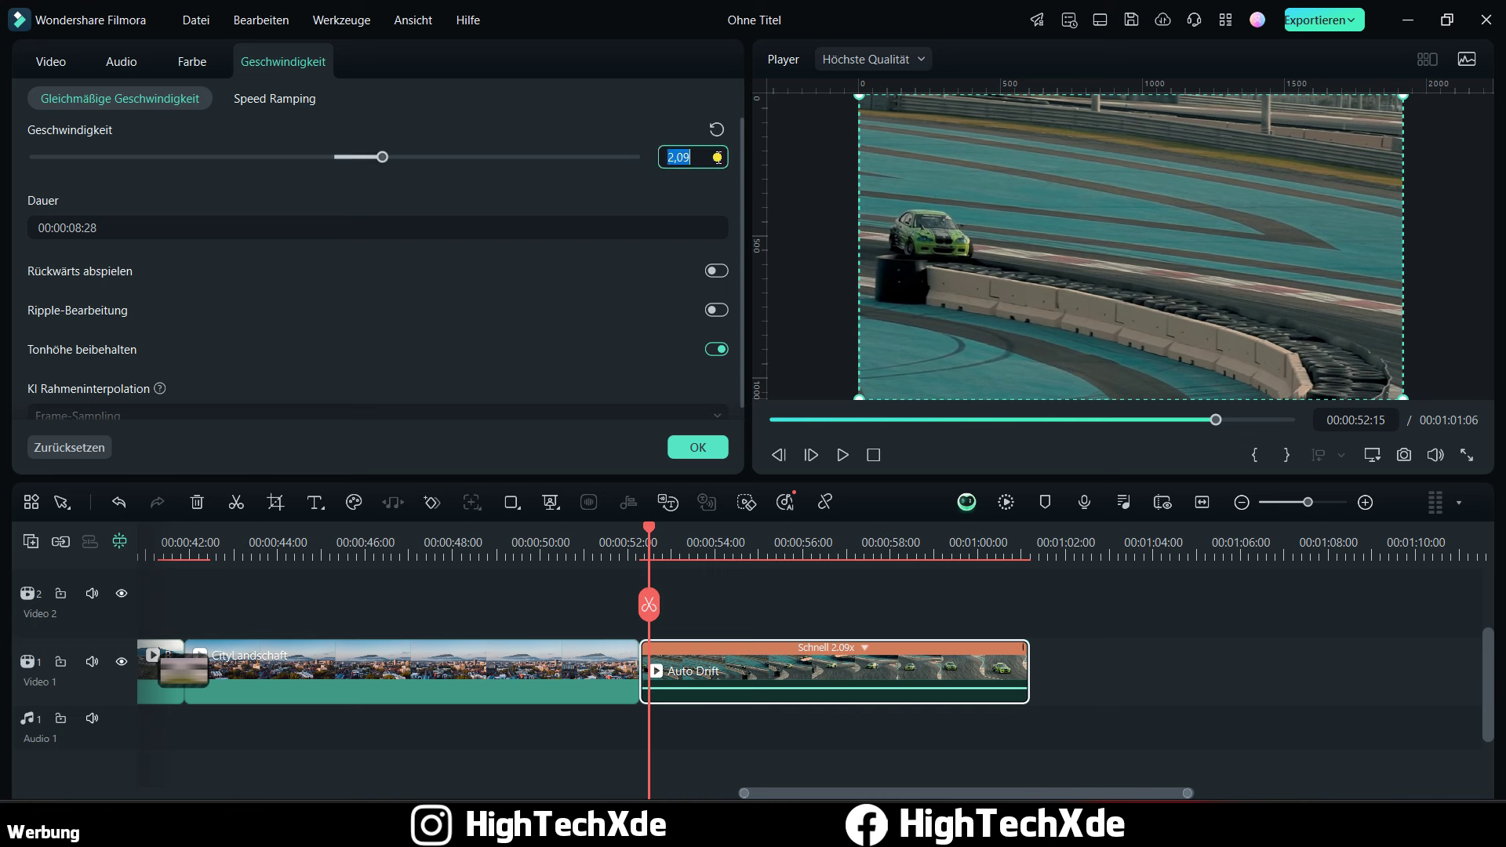
pyautogui.press('Return')
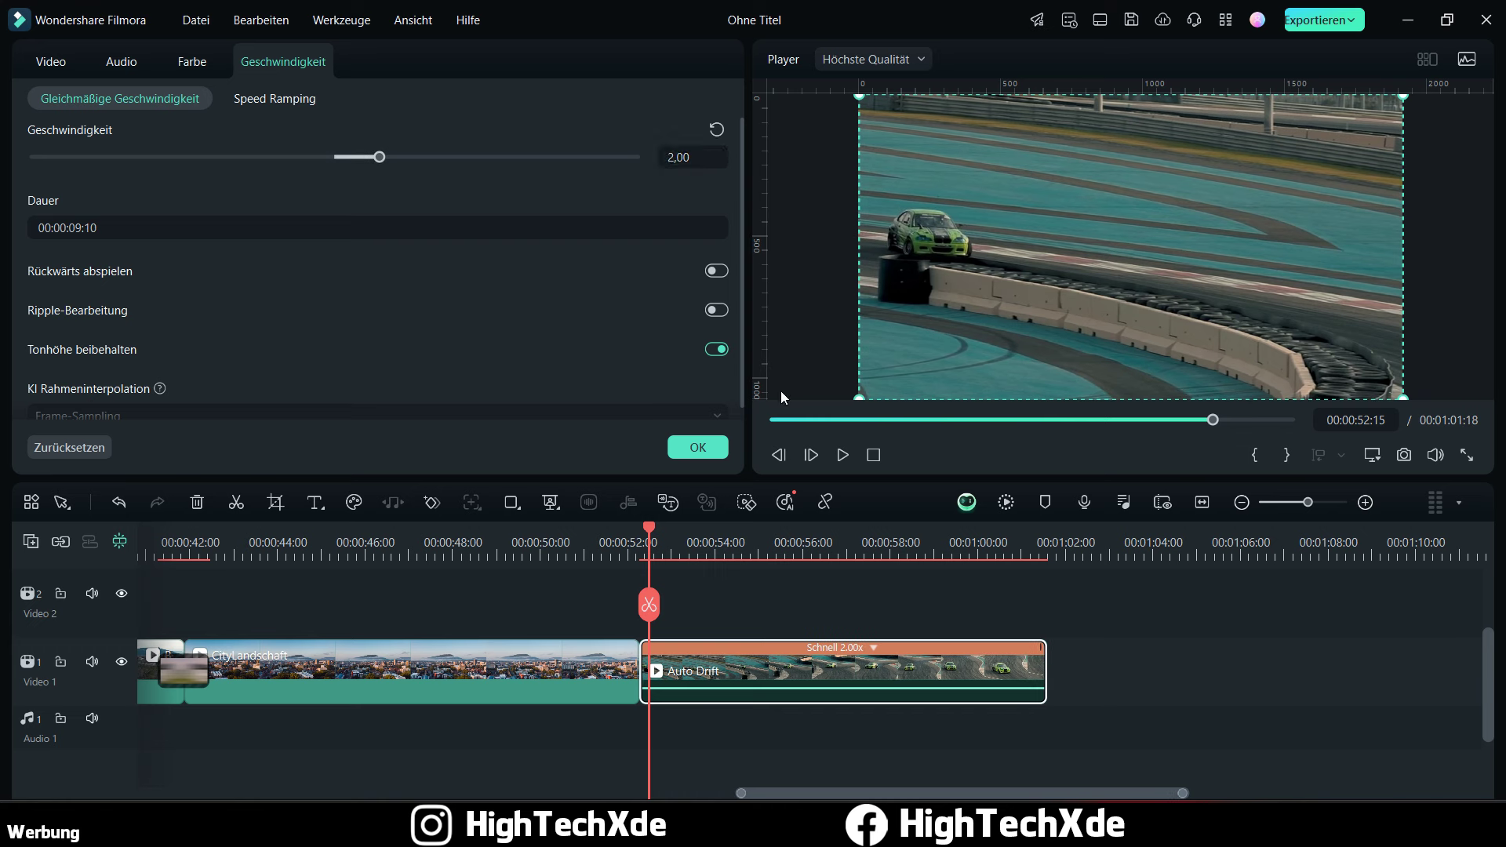
# Step: Play the Auto Drift clip from its beginning twice to check the doubled speed
pyautogui.moveTo(634, 542); pyautogui.dragTo(640, 542)
pyautogui.click(839, 461)
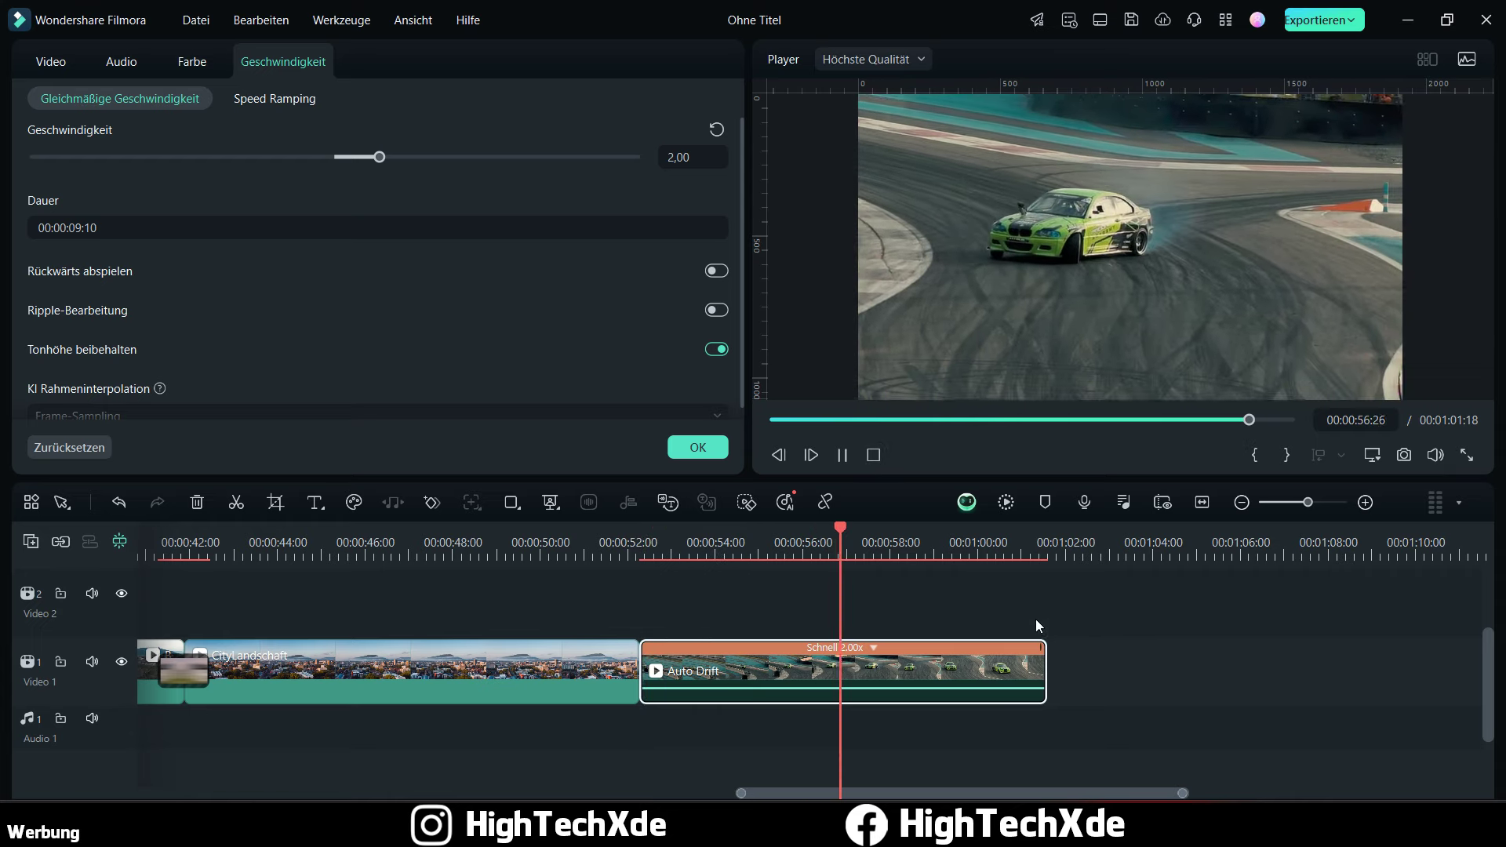
pyautogui.click(872, 455)
pyautogui.click(843, 455)
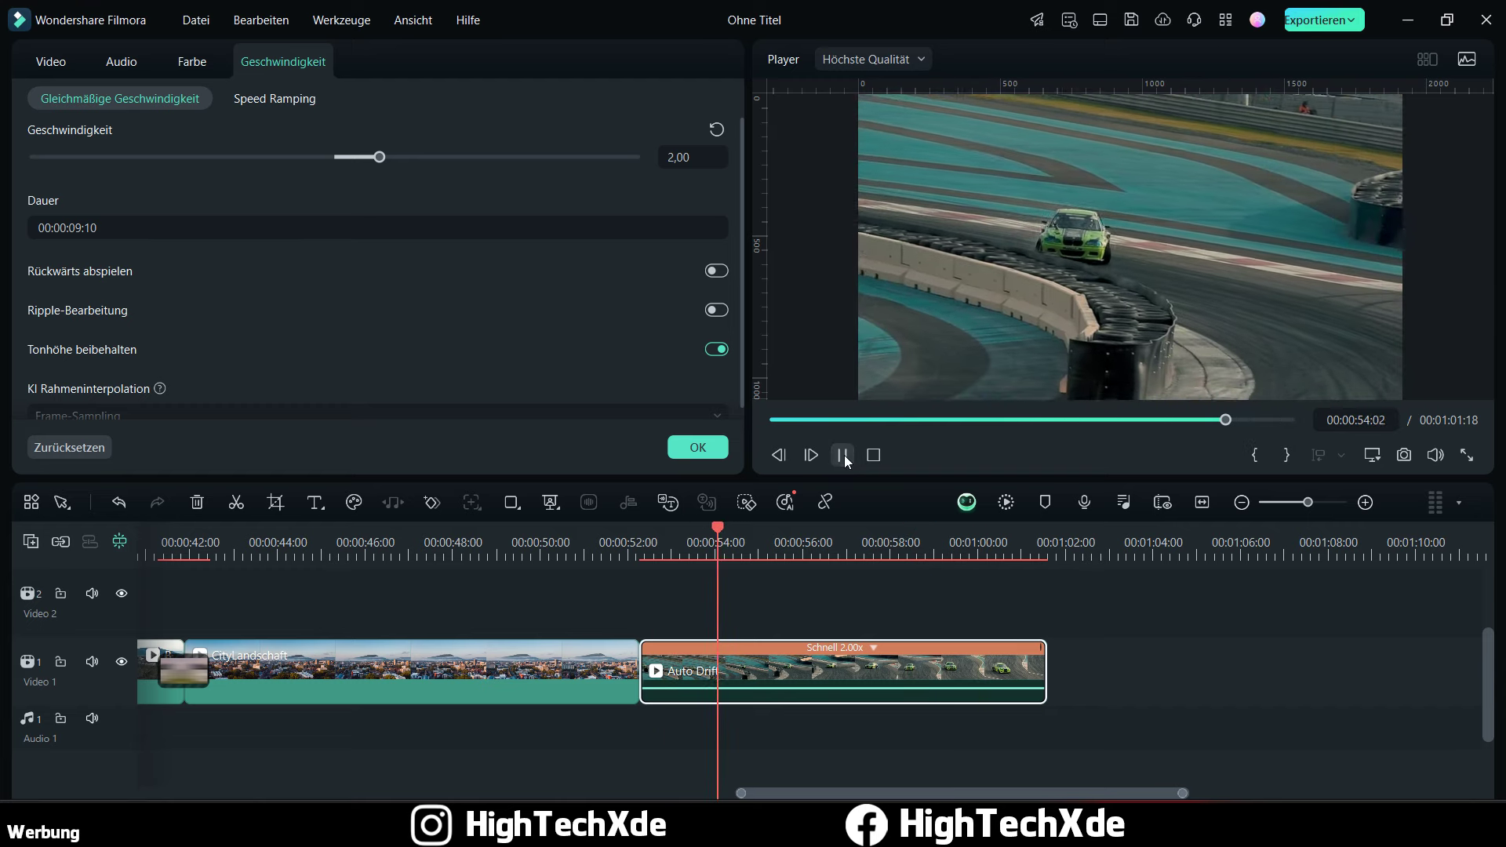
pyautogui.press('space')
# Step: Raise the Auto Drift clip's uniform speed to 3,72 and play a short stretch of it
pyautogui.click(420, 157)
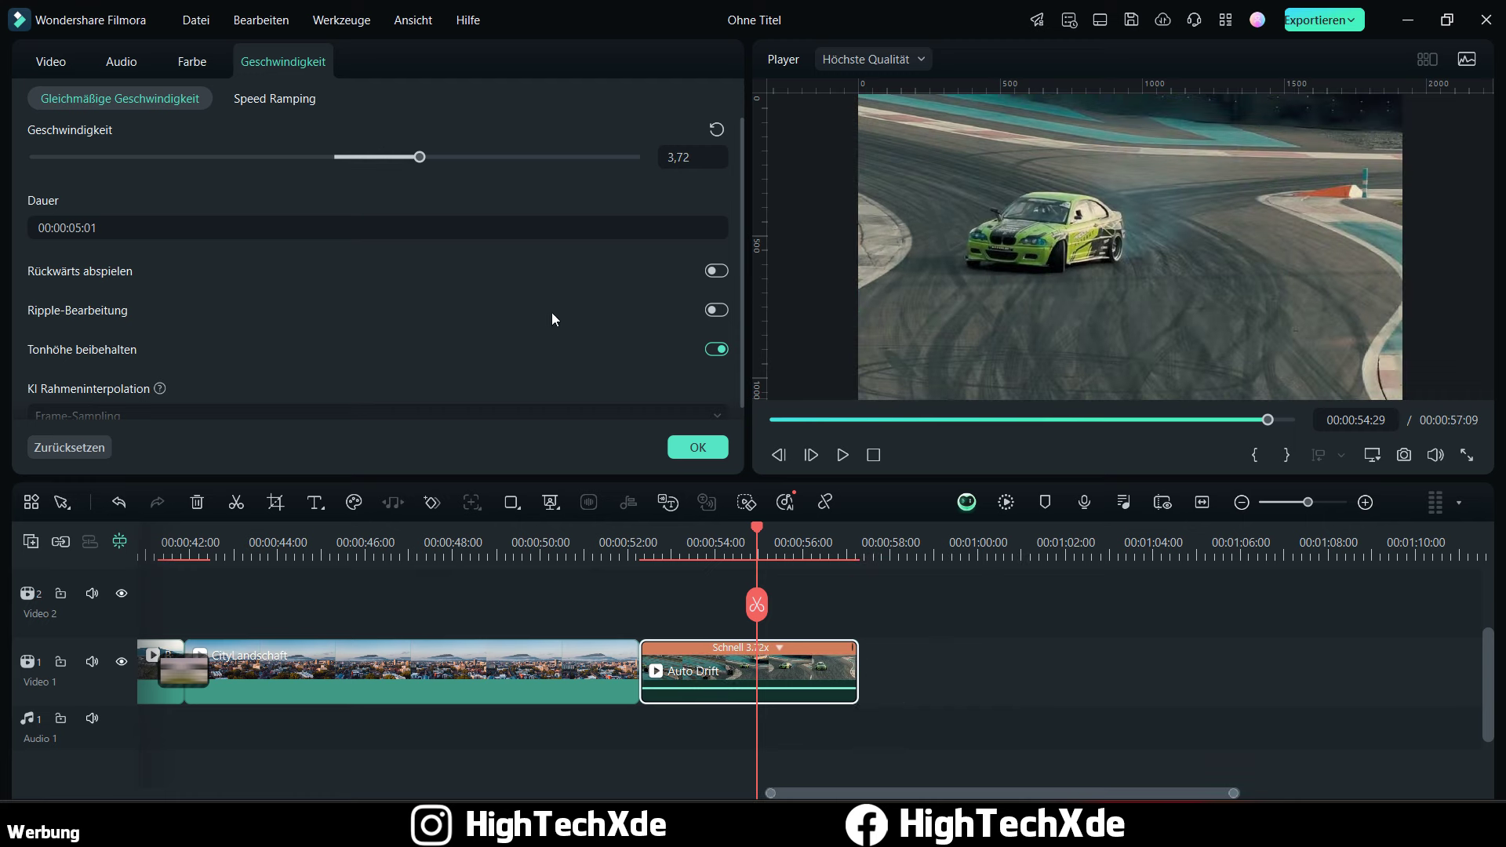
pyautogui.click(841, 456)
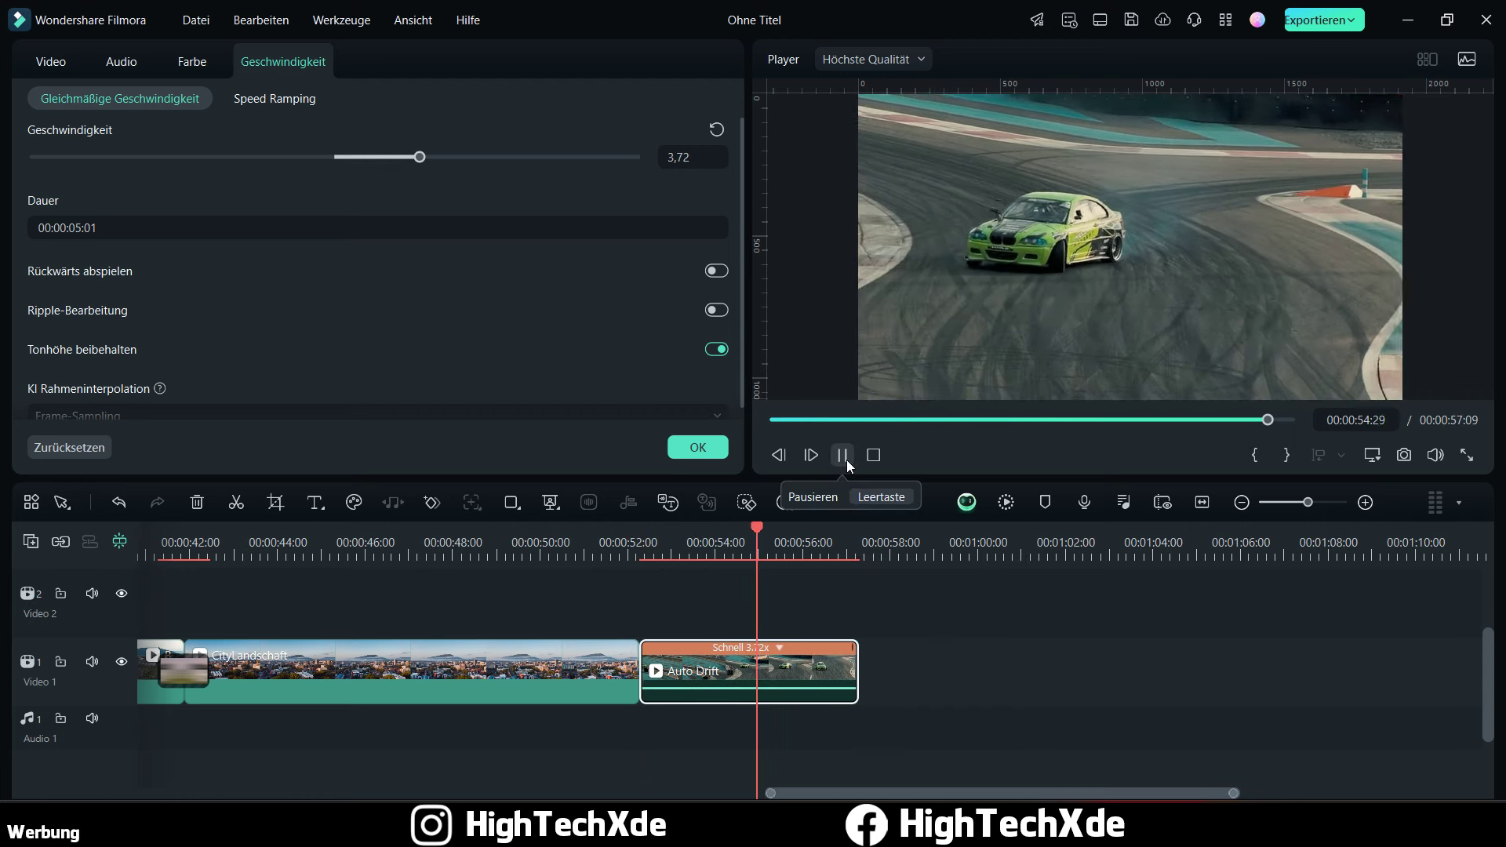
pyautogui.click(844, 456)
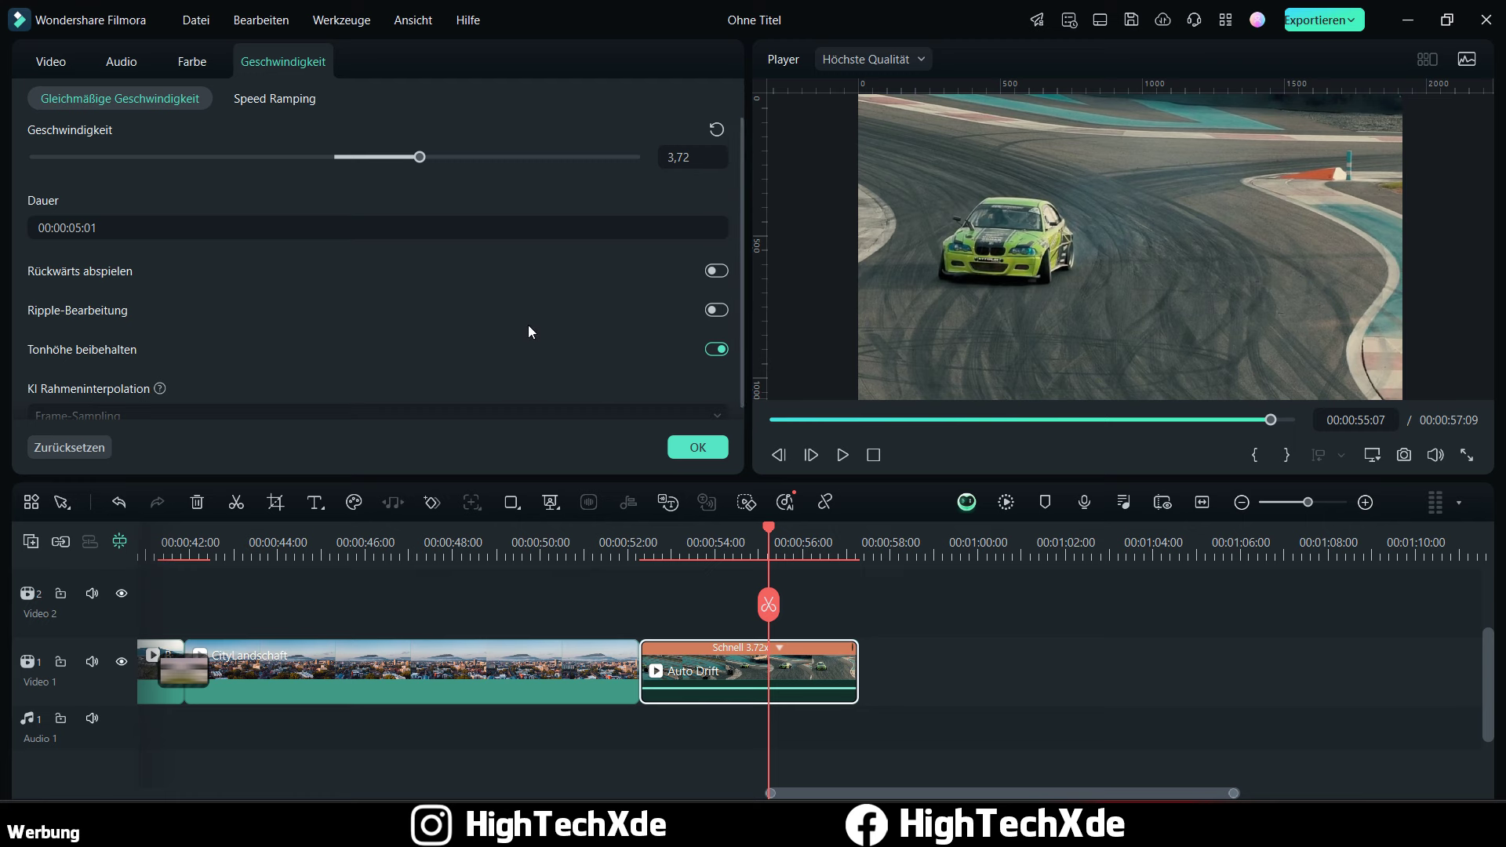
# Step: Return to the start of the Auto Drift clip and slow its uniform speed to 0,50
pyautogui.scroll(-1, 529, 325)
pyautogui.click(655, 549)
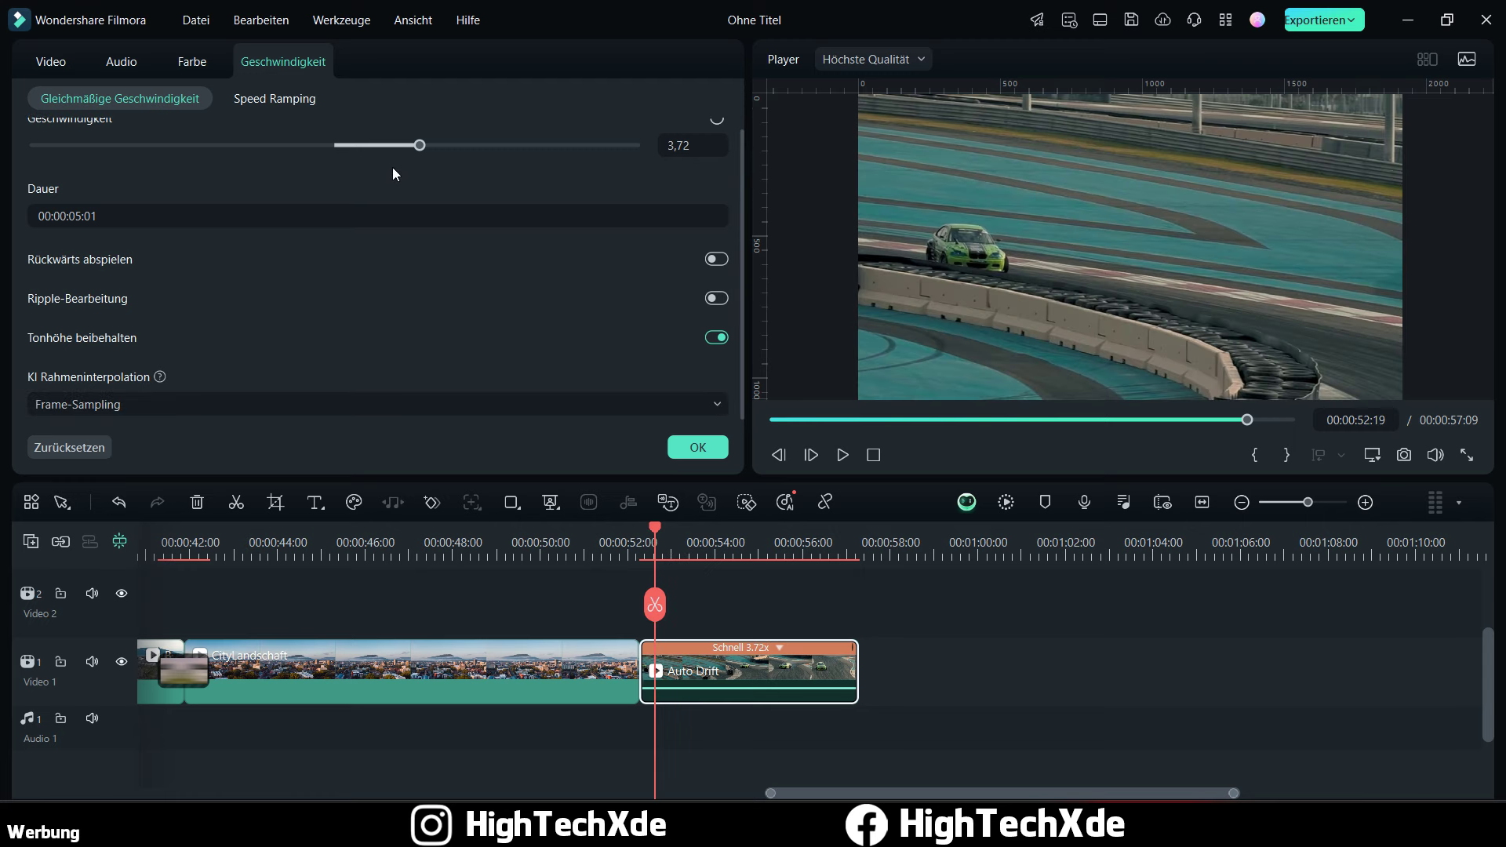
pyautogui.moveTo(303, 142); pyautogui.dragTo(289, 145)
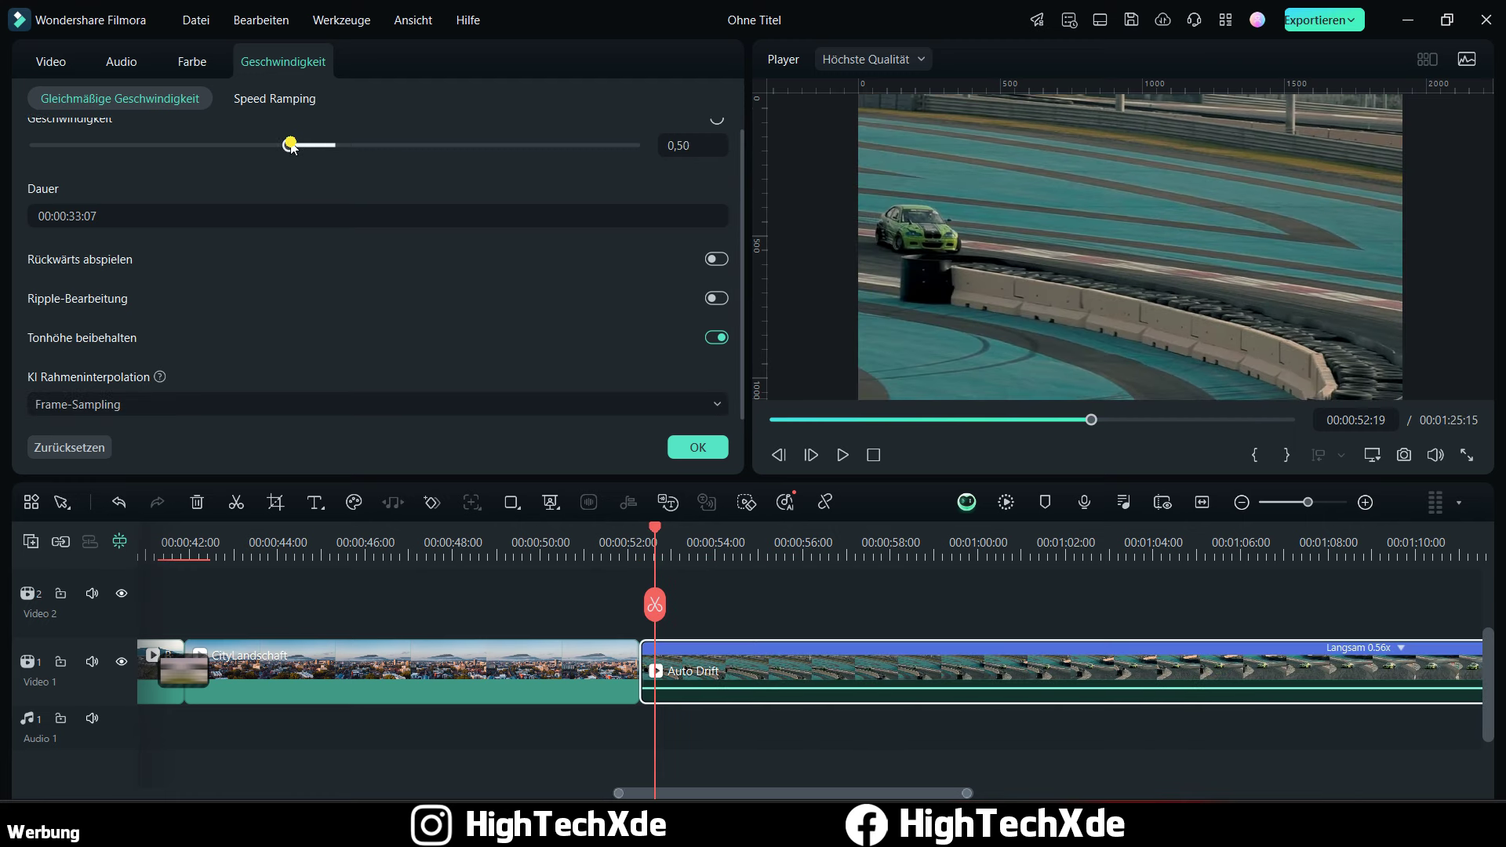
# Step: Play the slowed Auto Drift clip and enlarge the player area slightly while it runs
pyautogui.click(843, 454)
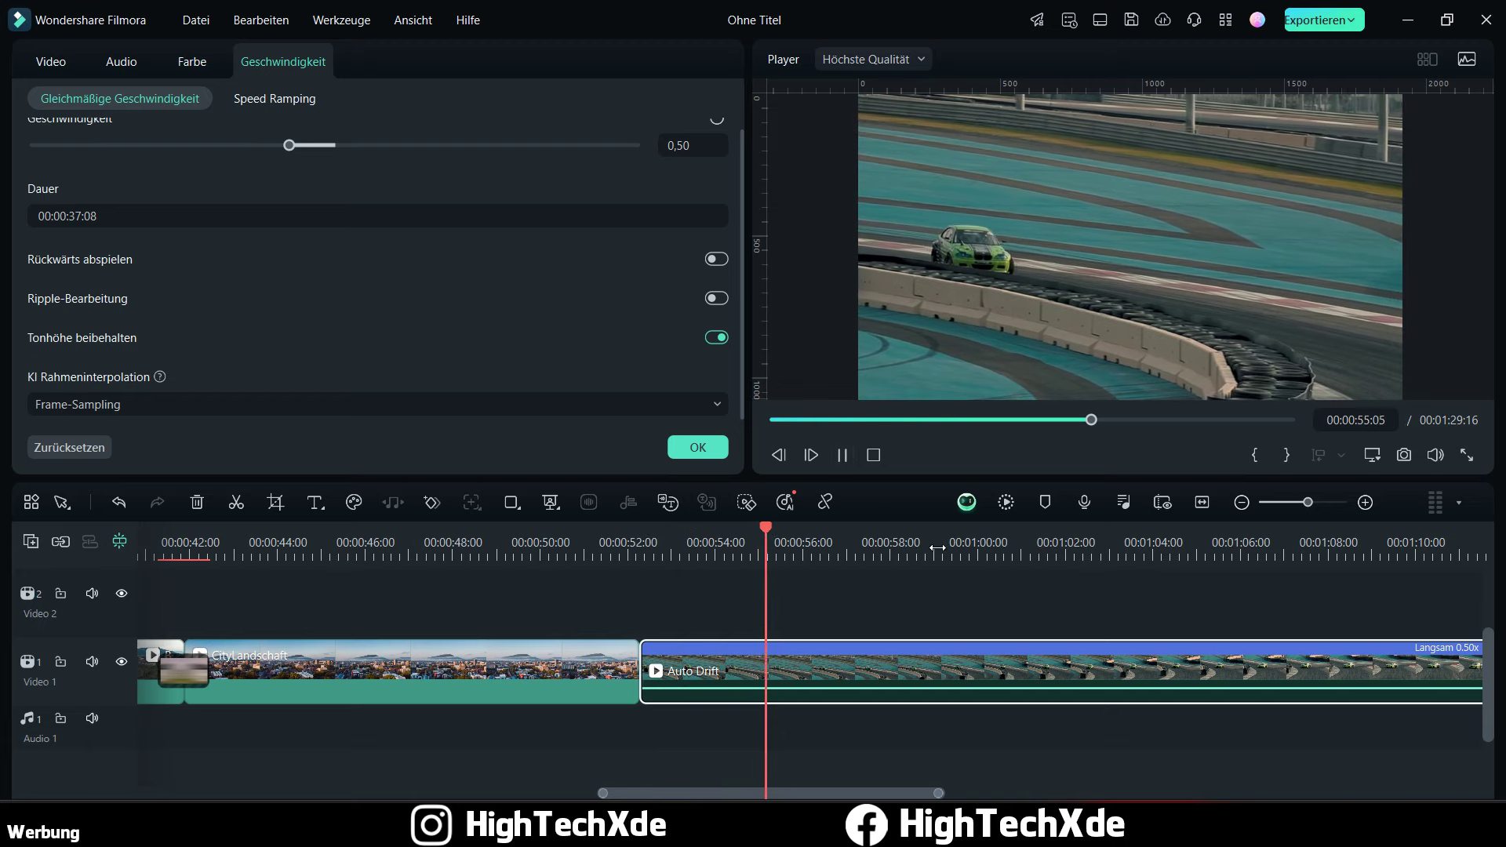
pyautogui.moveTo(991, 478); pyautogui.dragTo(992, 526)
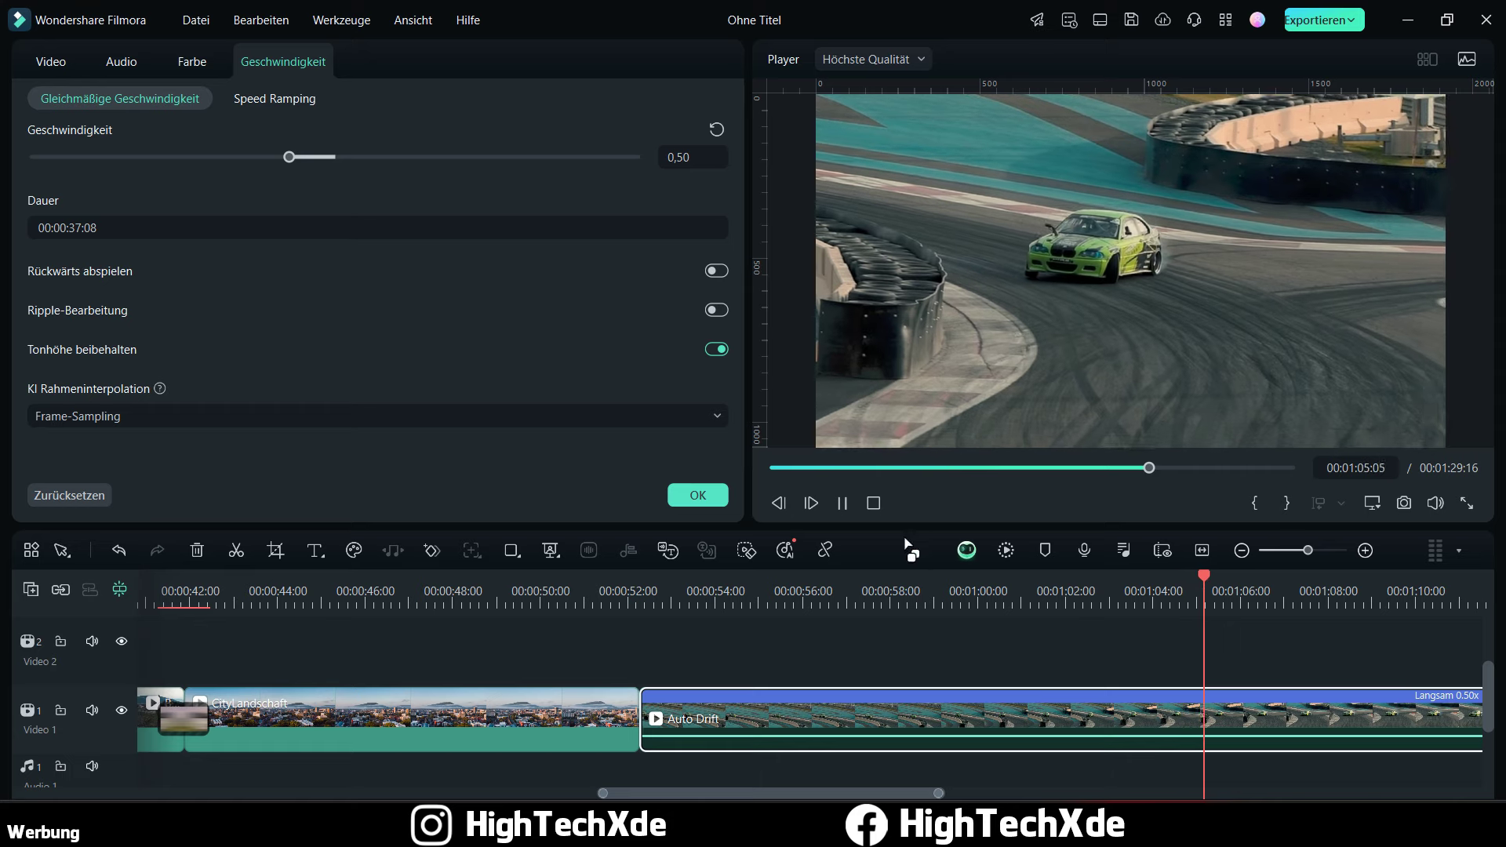
pyautogui.moveTo(912, 525); pyautogui.dragTo(912, 495)
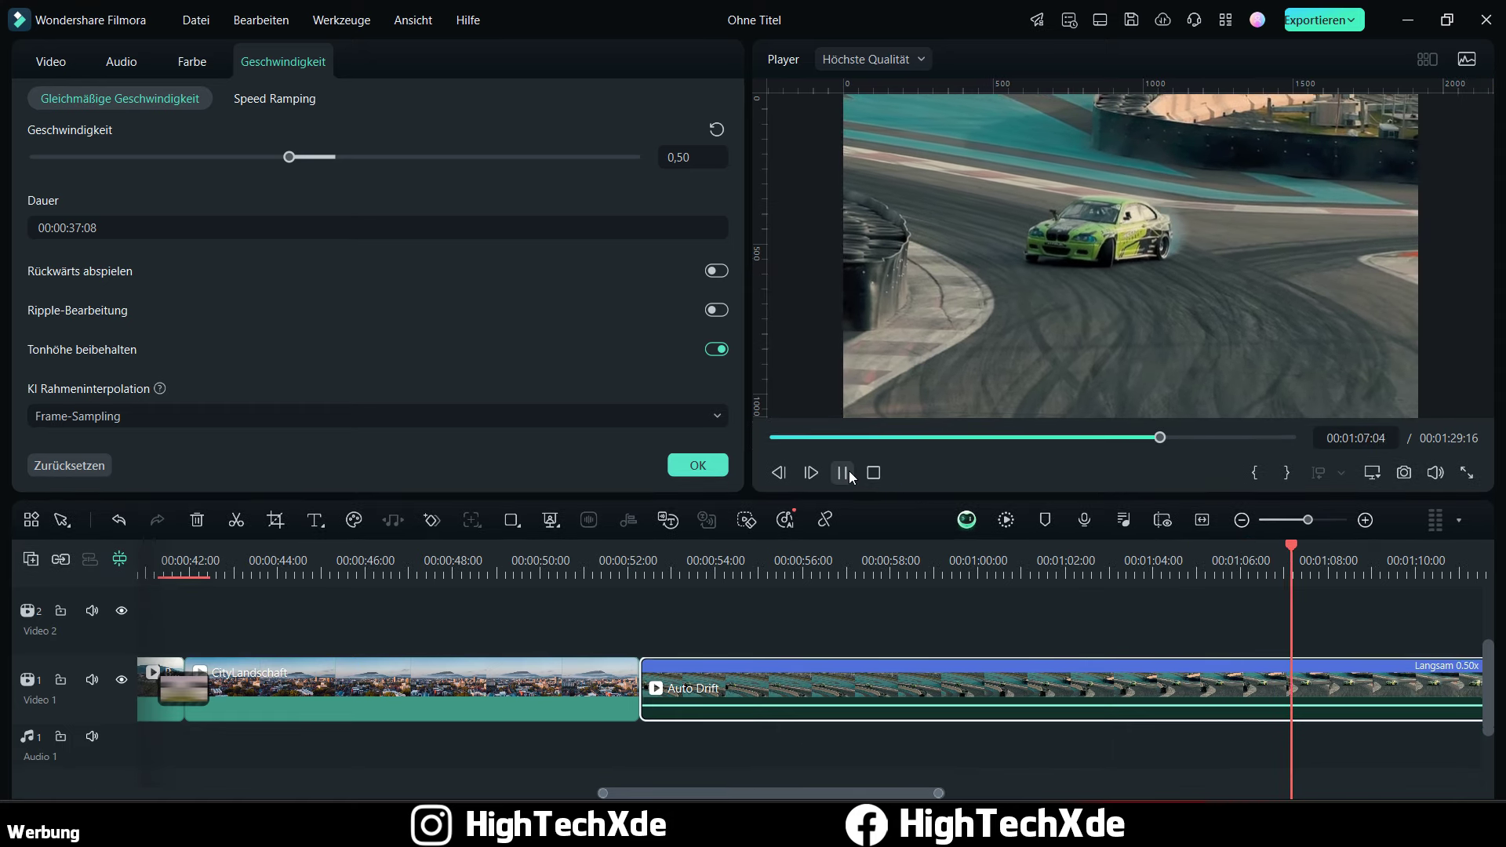
pyautogui.click(842, 471)
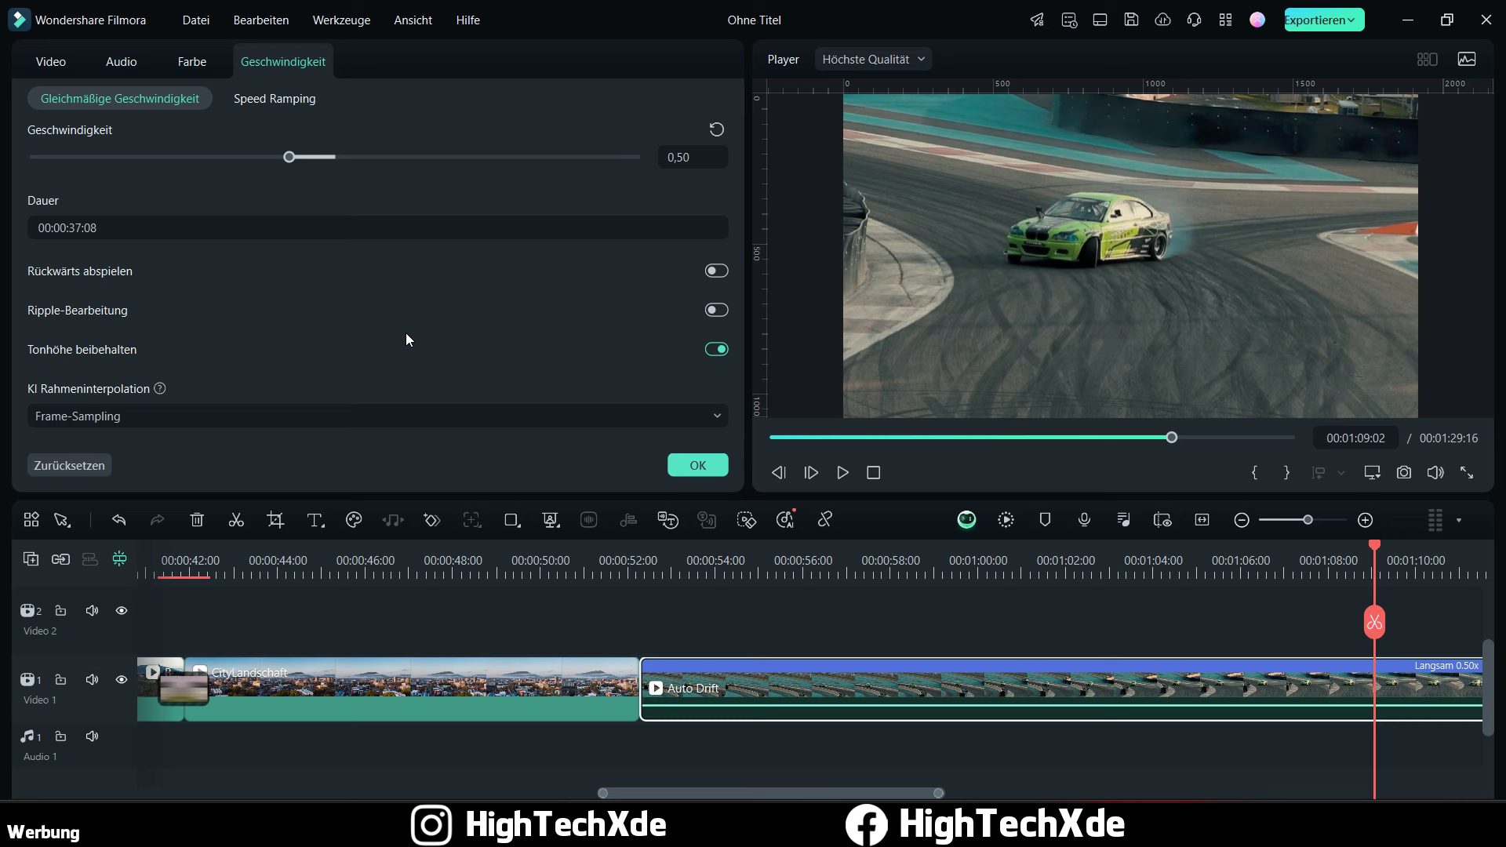
# Step: Set the Auto Drift clip's KI Rahmeninterpolation to Optischer Fluss and play part of the slowed footage
pyautogui.click(196, 413)
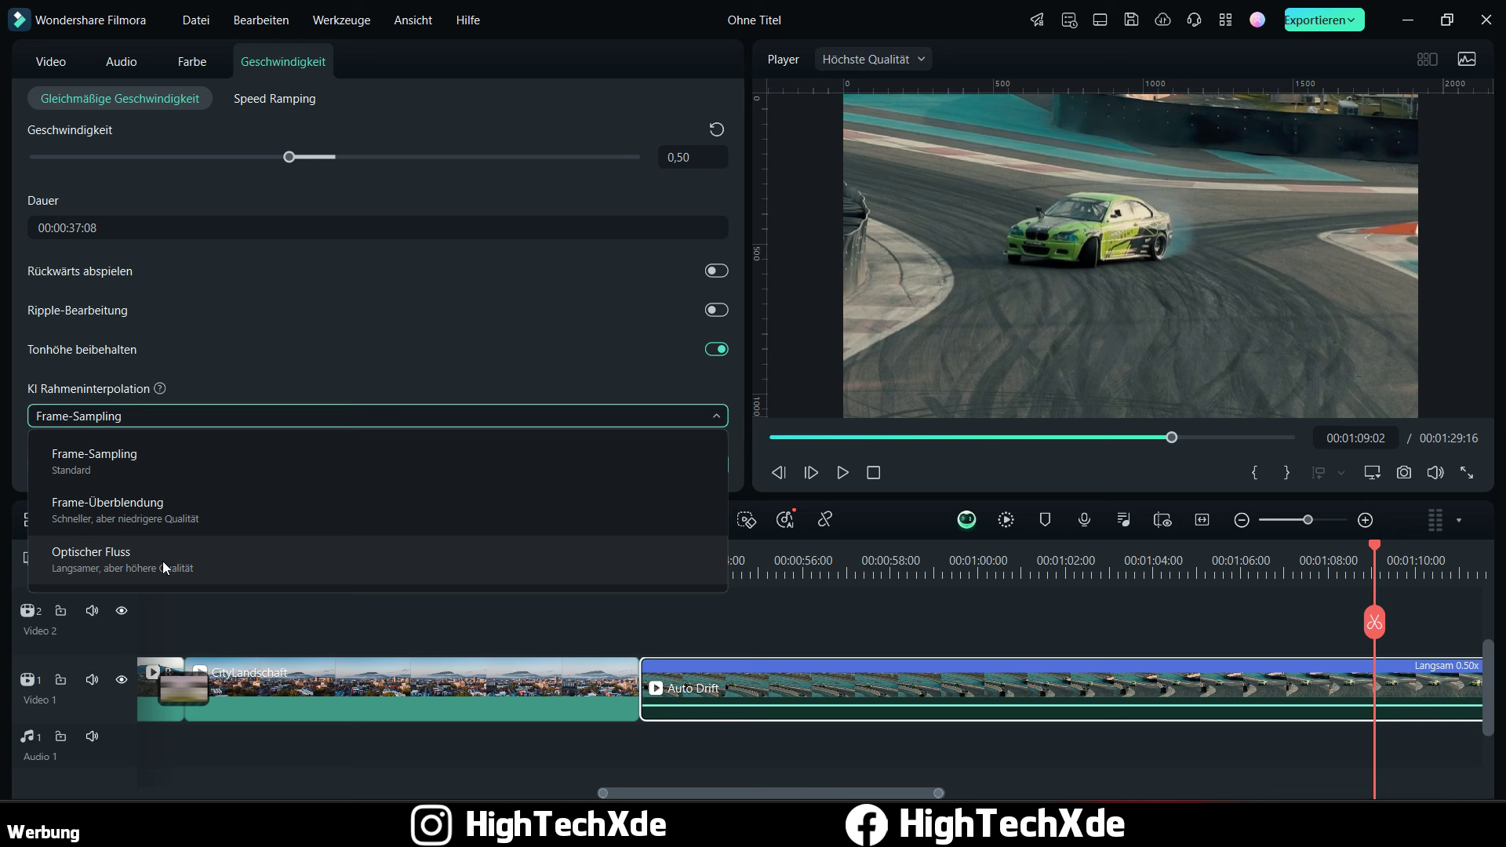
pyautogui.click(226, 562)
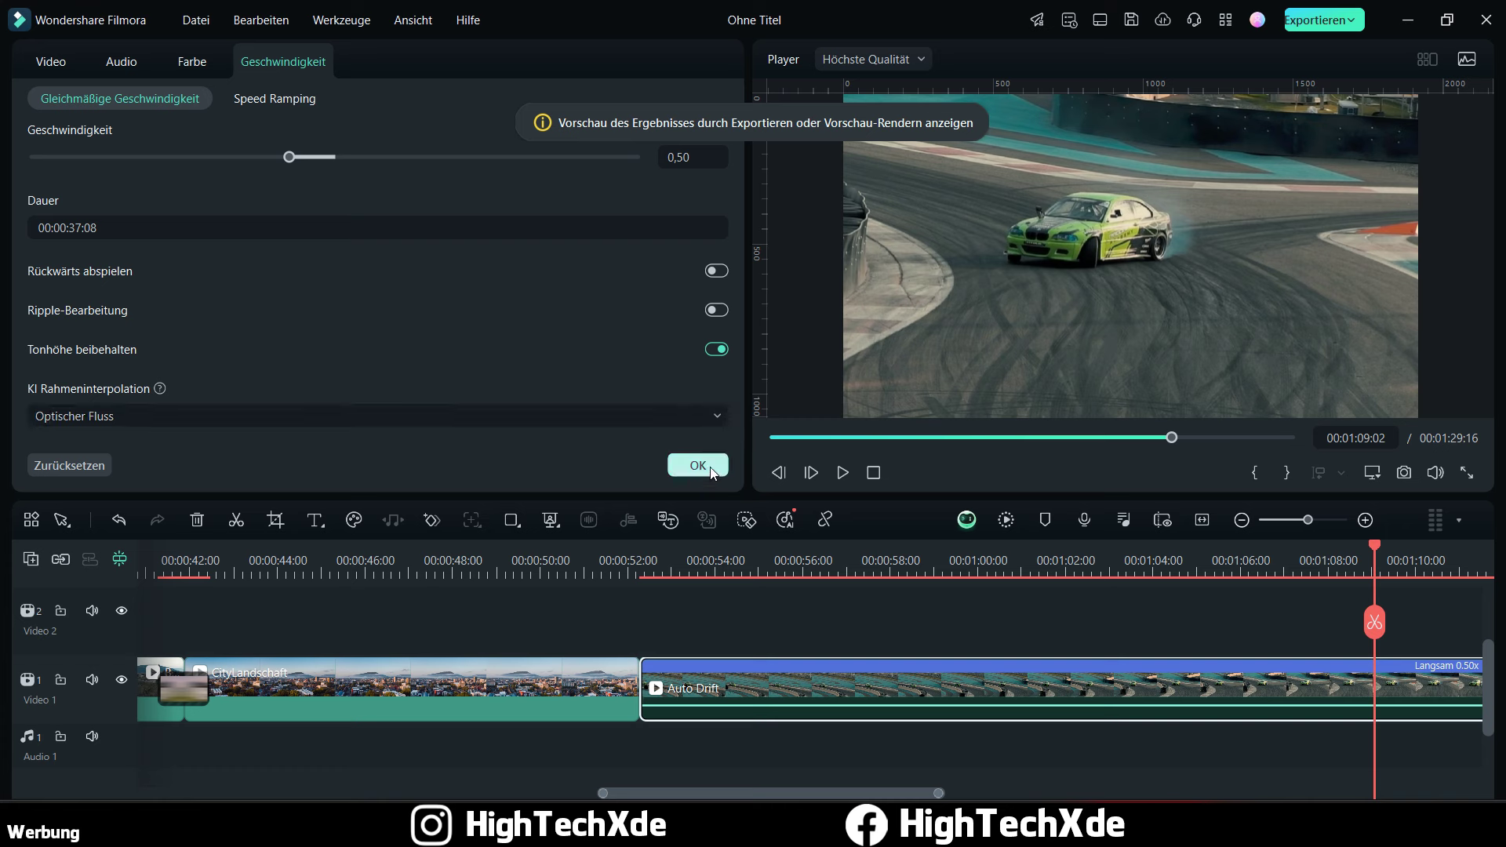
pyautogui.click(828, 560)
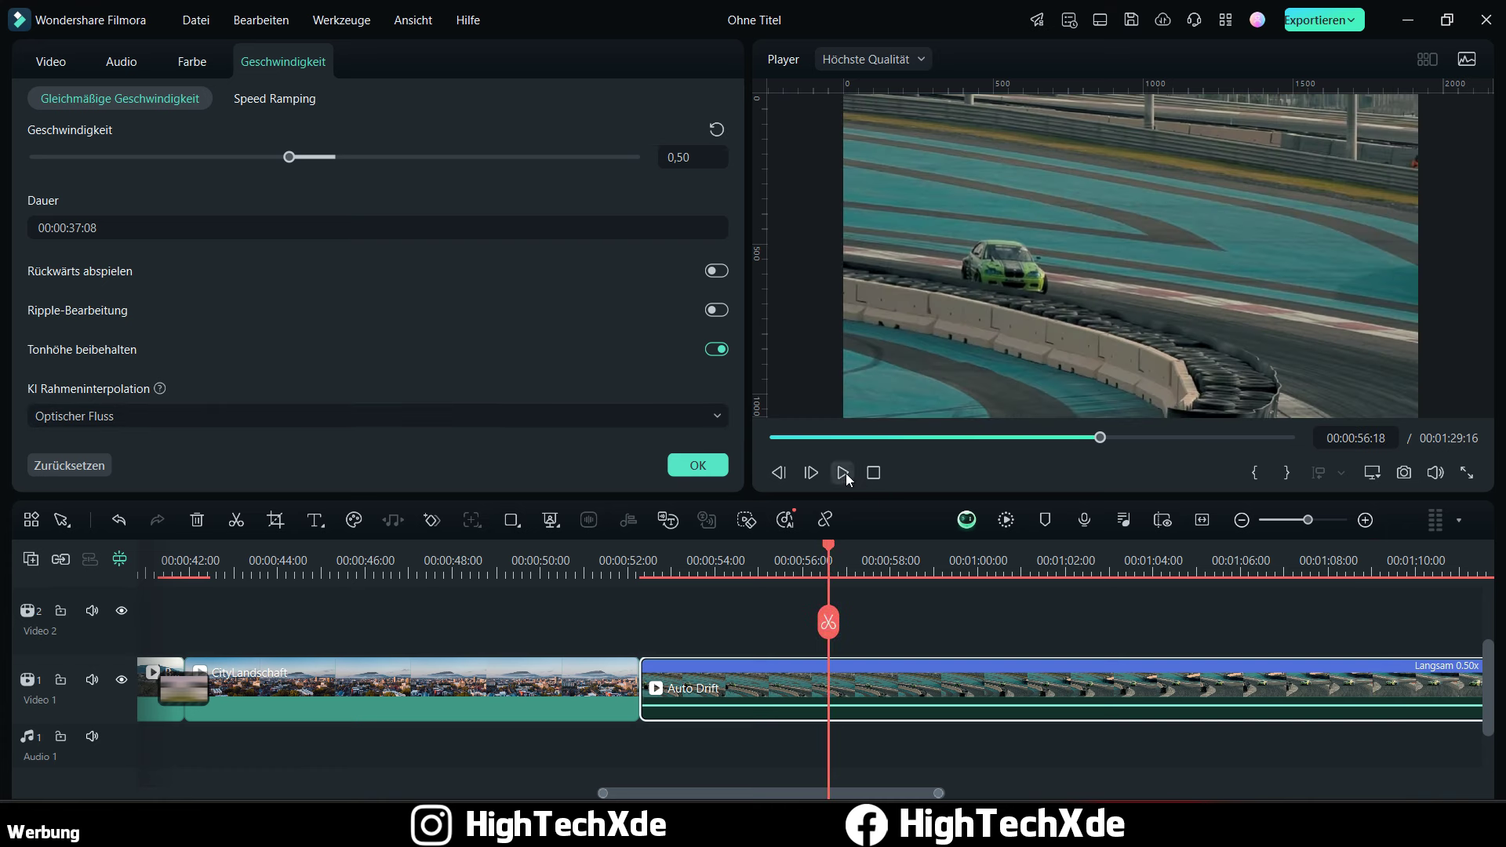
pyautogui.click(844, 472)
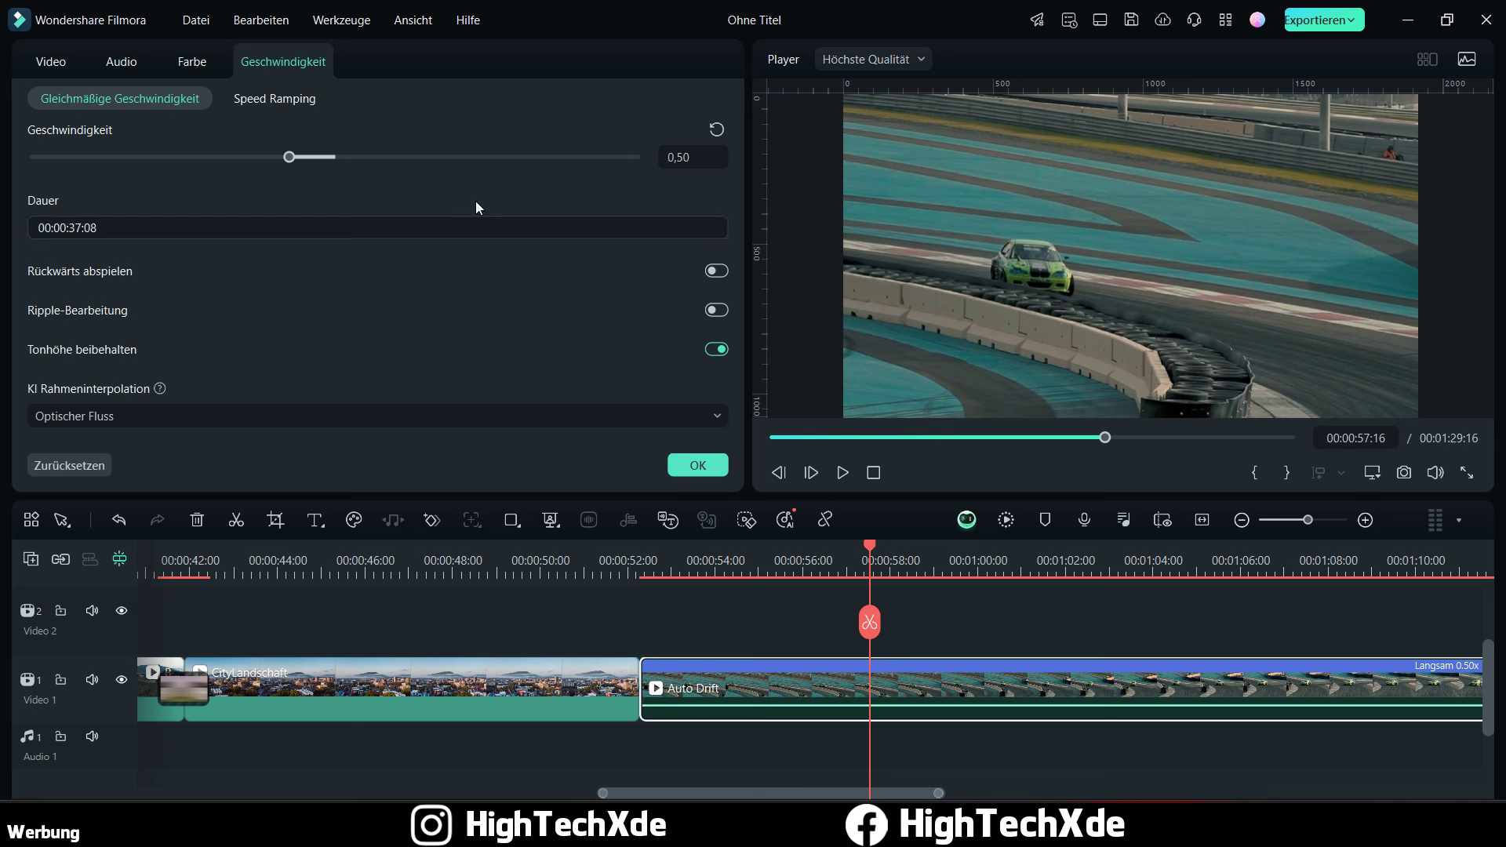
# Step: Set the Auto Drift clip's uniform speed to 3,72 and play it from near its beginning
pyautogui.click(398, 158)
pyautogui.moveTo(421, 159); pyautogui.dragTo(421, 159)
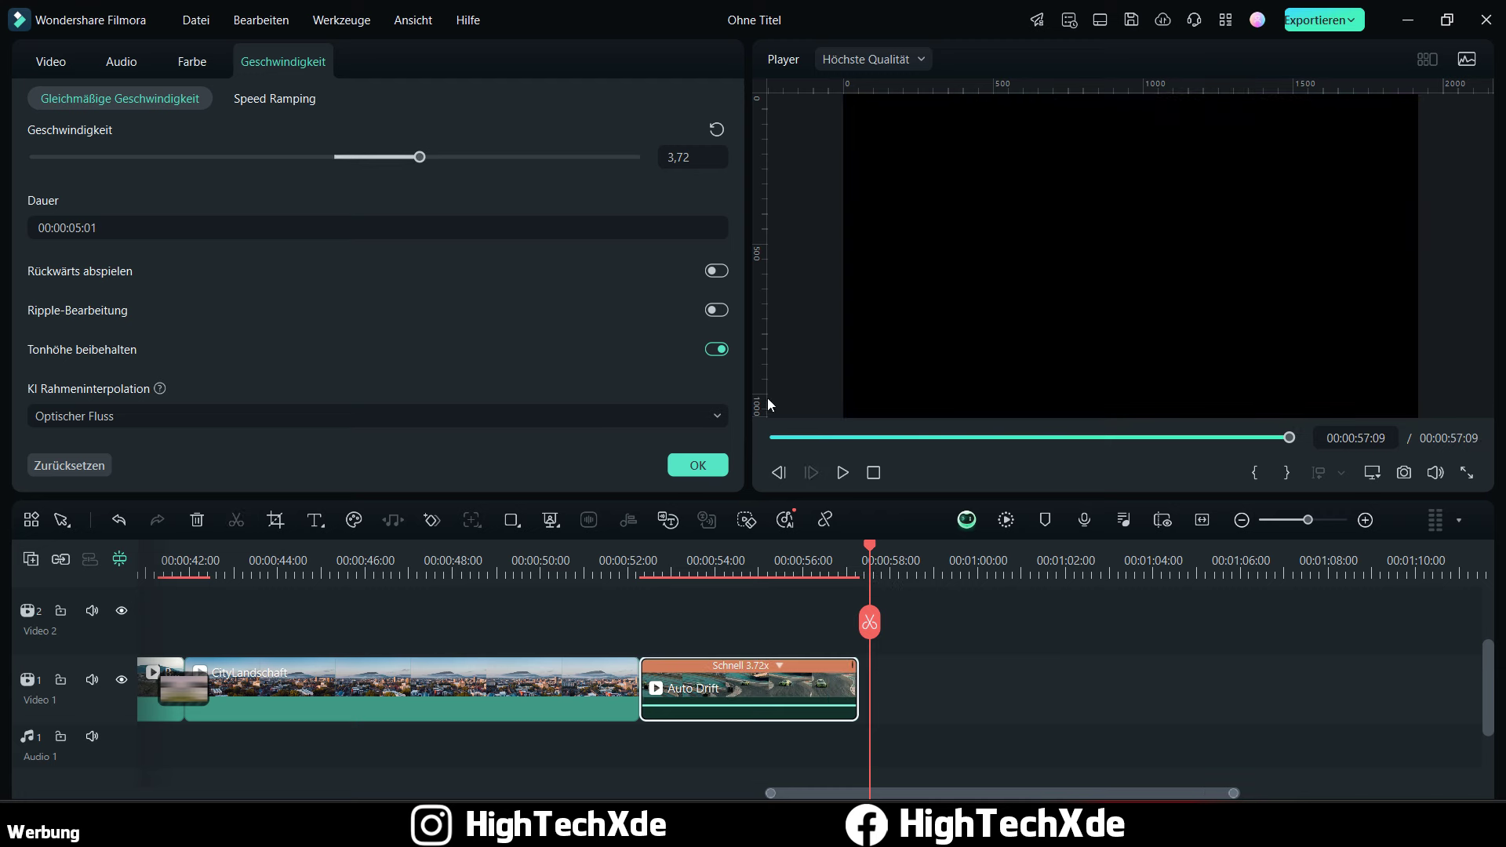
pyautogui.click(677, 574)
pyautogui.click(843, 473)
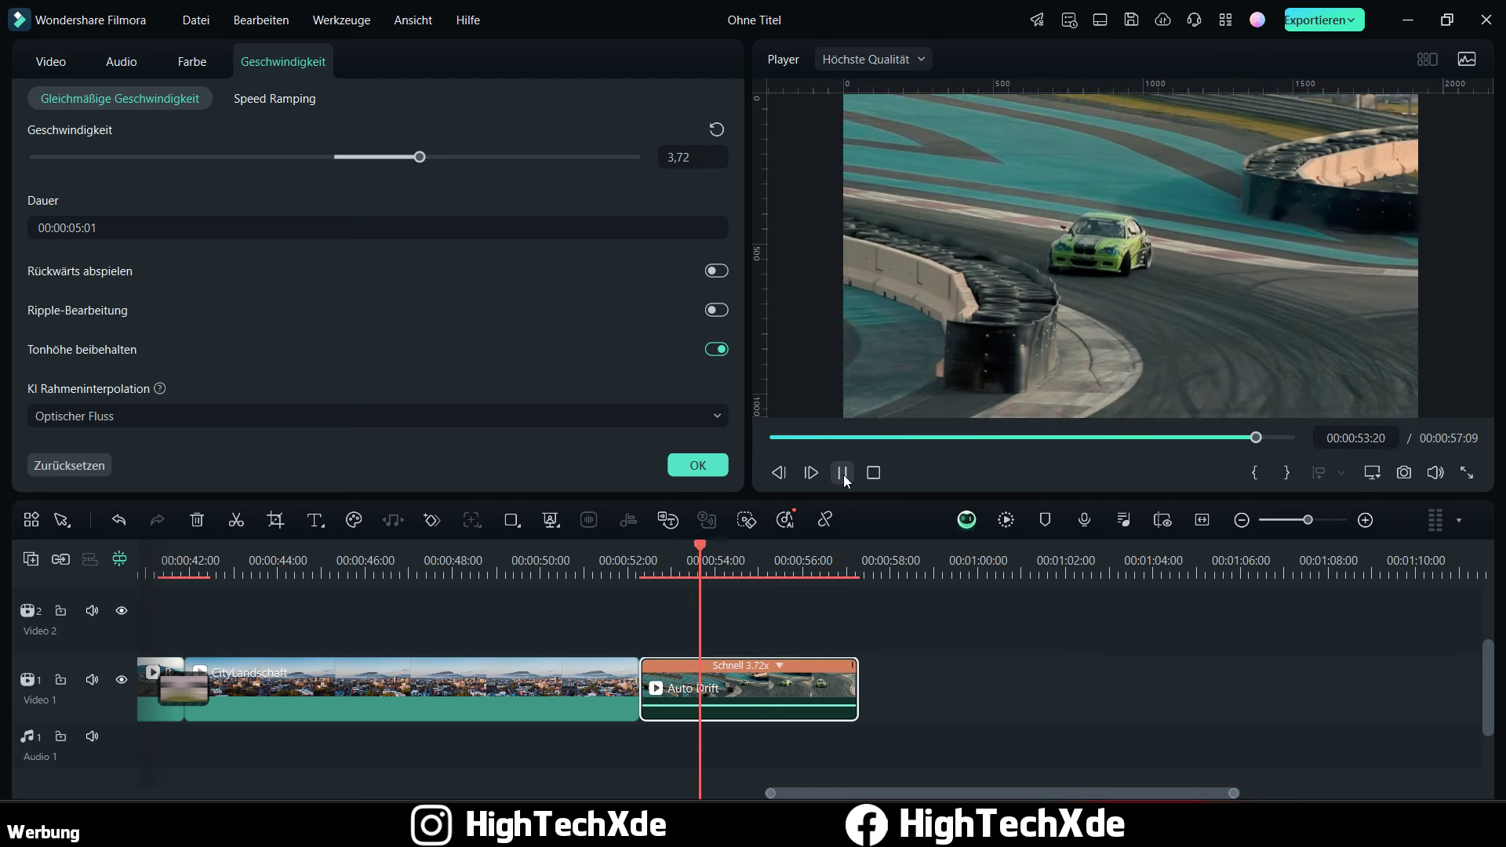
pyautogui.click(843, 473)
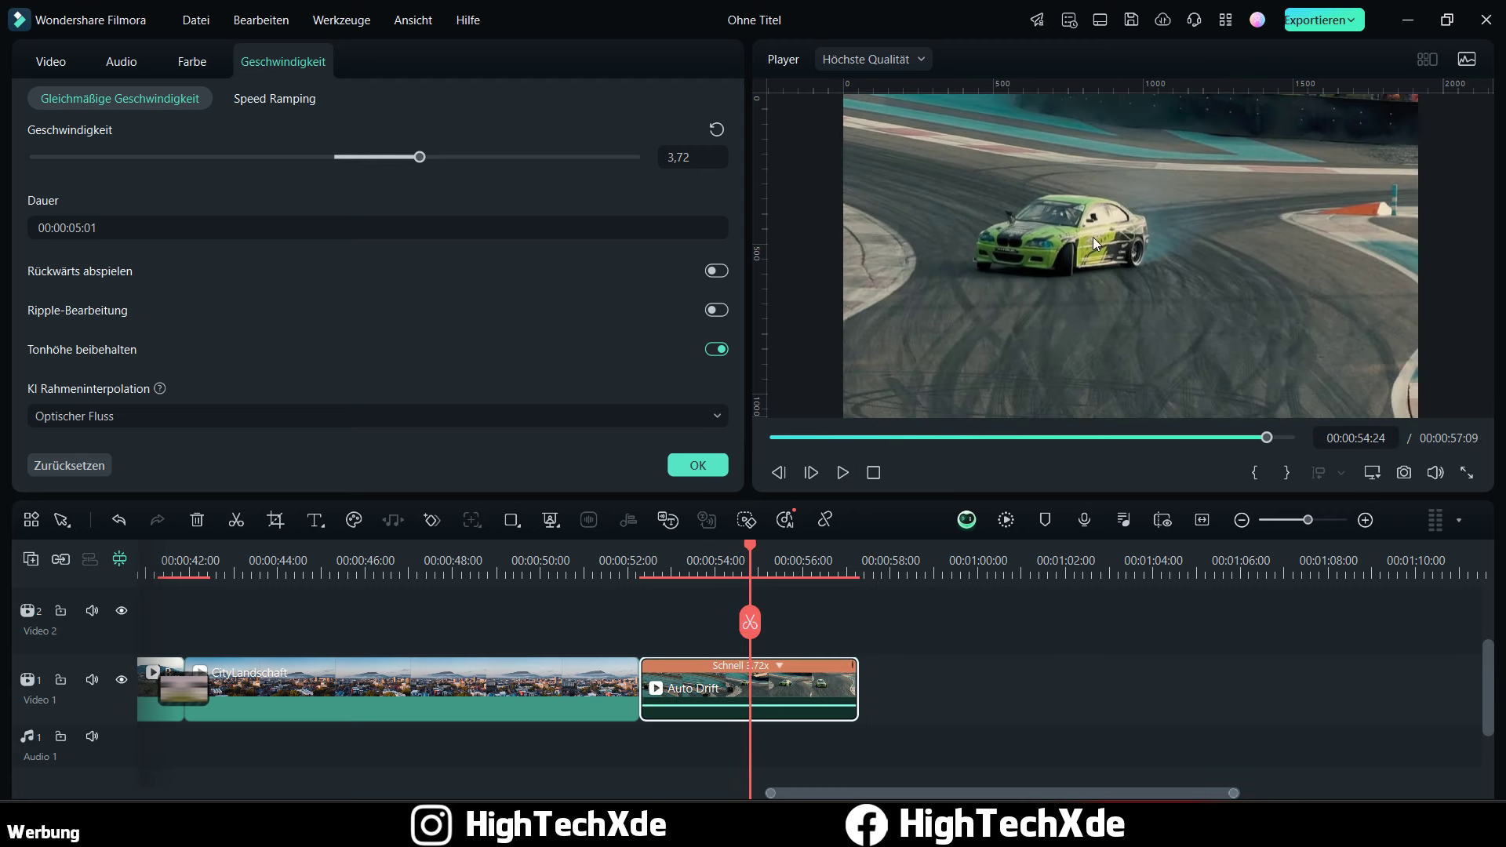
# Step: Try Frame-Überblendung as the clip's KI Rahmeninterpolation, and set it back to the standard Frame-Sampling
pyautogui.click(512, 415)
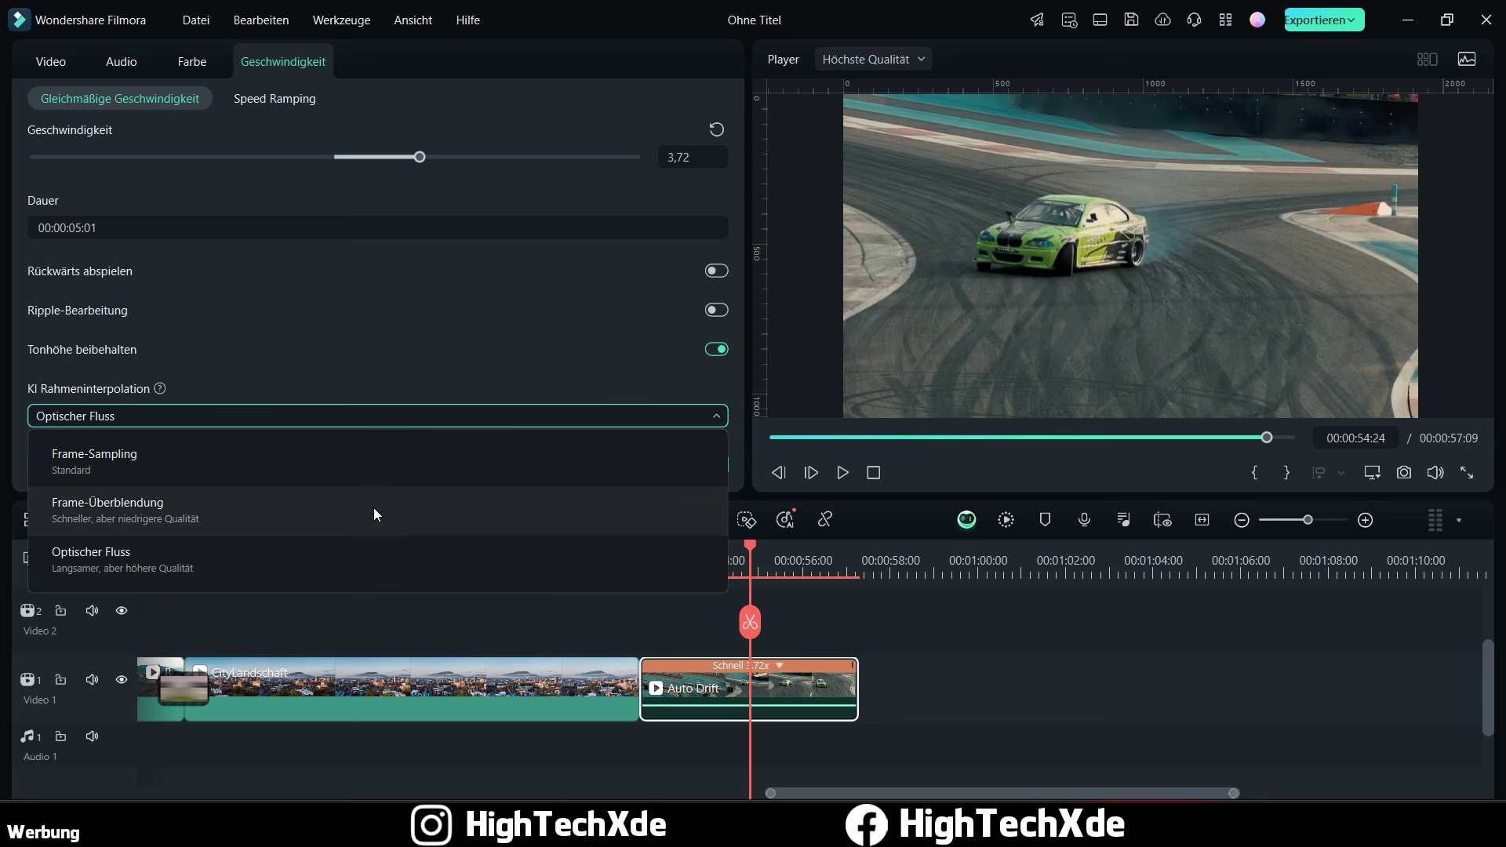
pyautogui.click(244, 518)
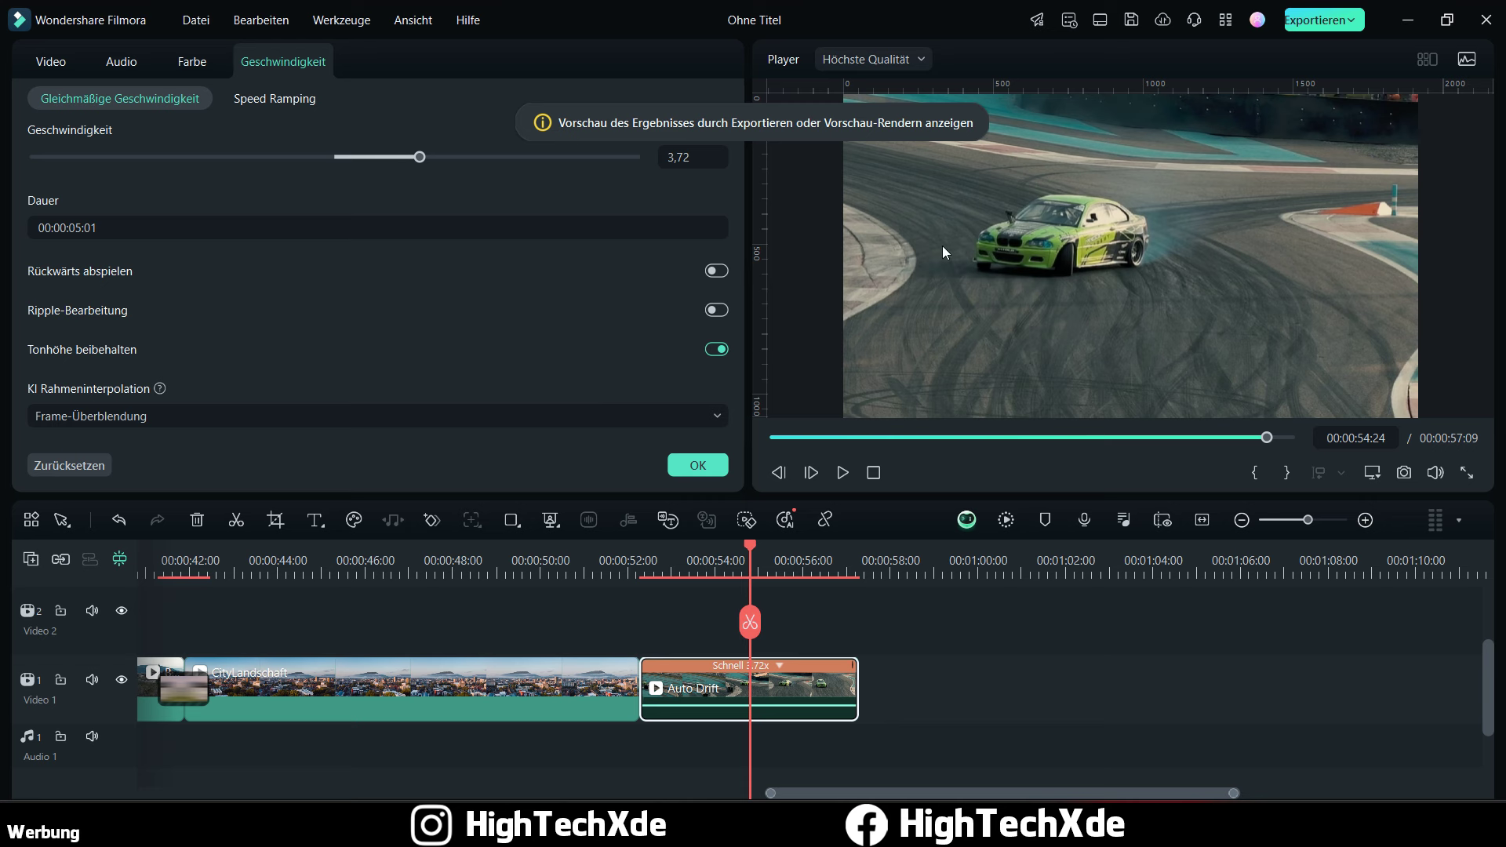
pyautogui.click(239, 425)
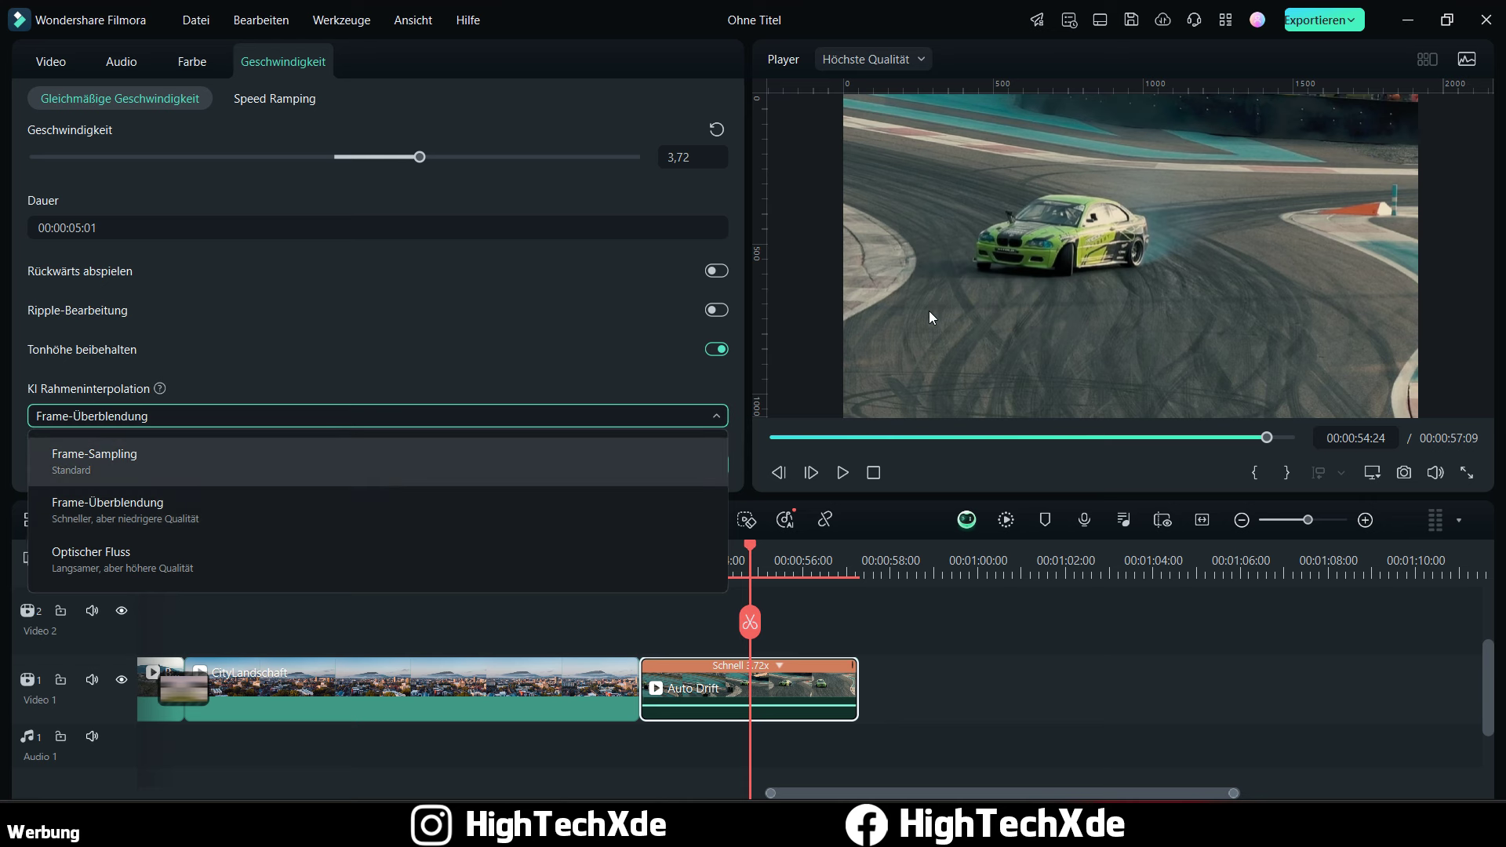
pyautogui.click(214, 447)
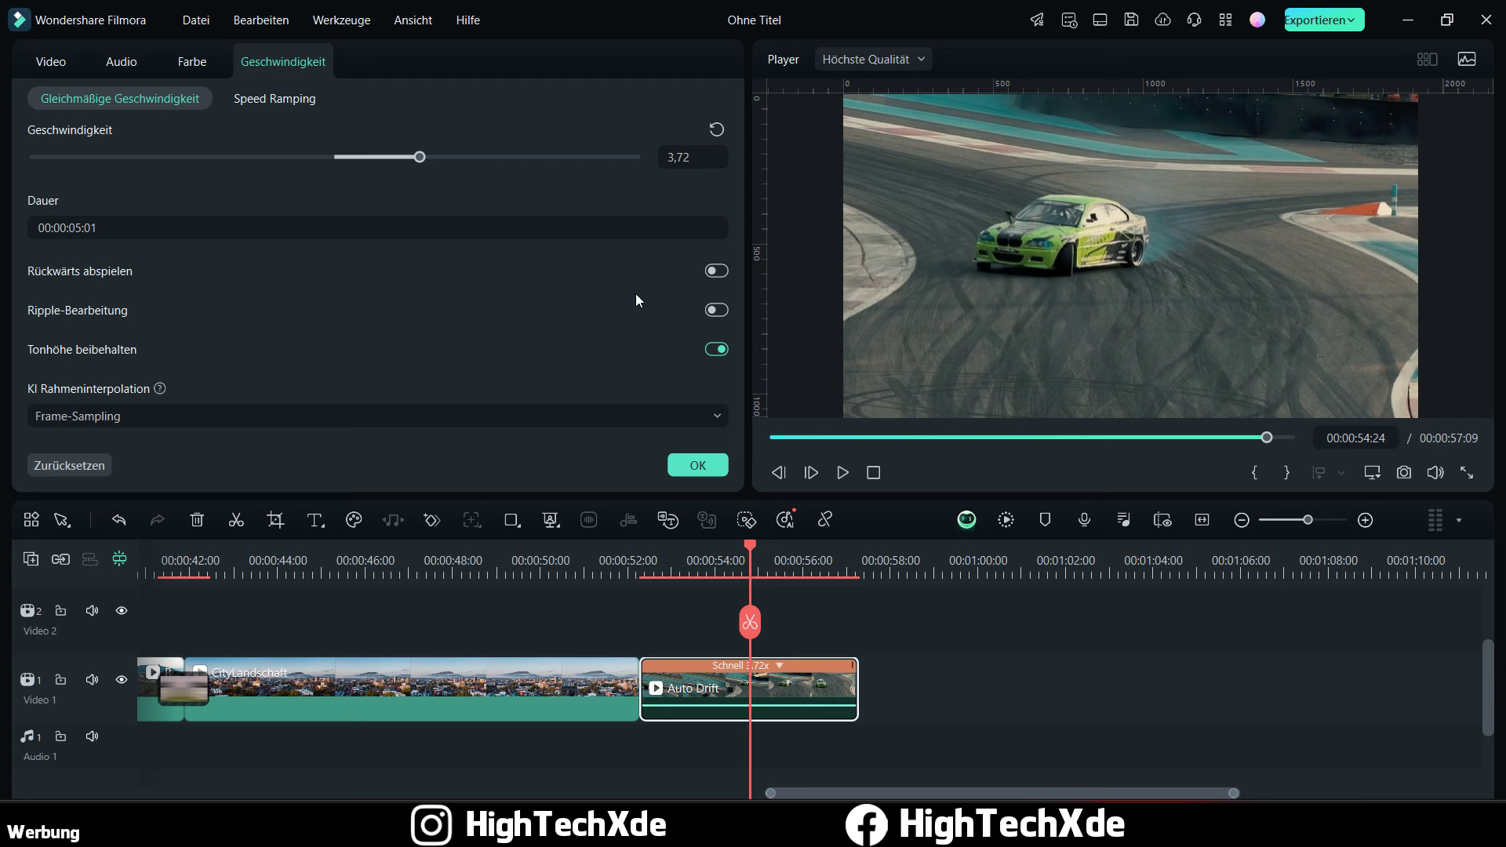
# Step: Try reverse playback on the Auto Drift clip, preview it from the start, and switch the option off again
pyautogui.click(724, 274)
pyautogui.click(650, 572)
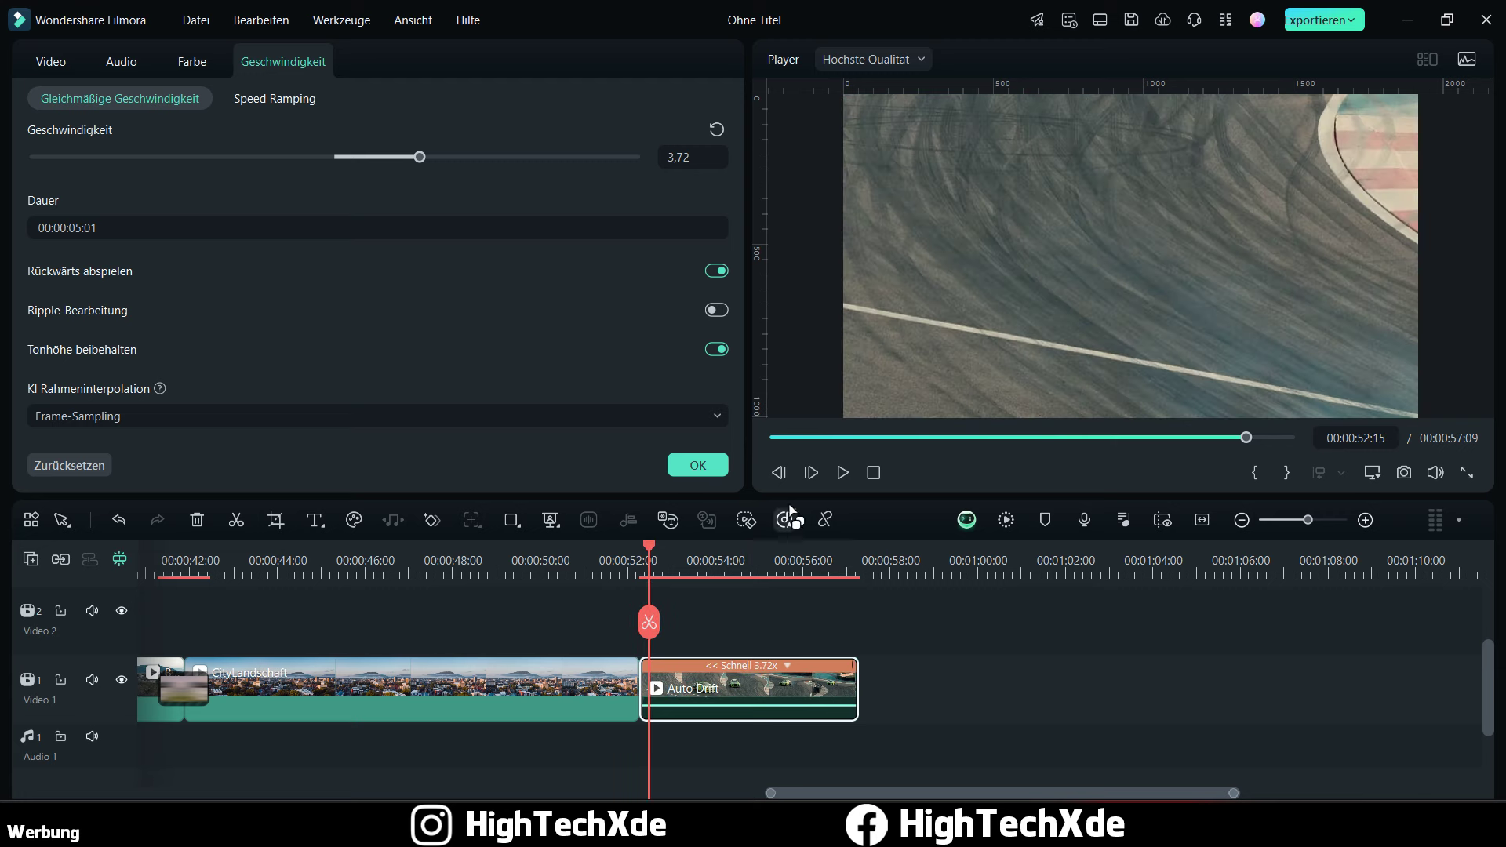
pyautogui.click(842, 472)
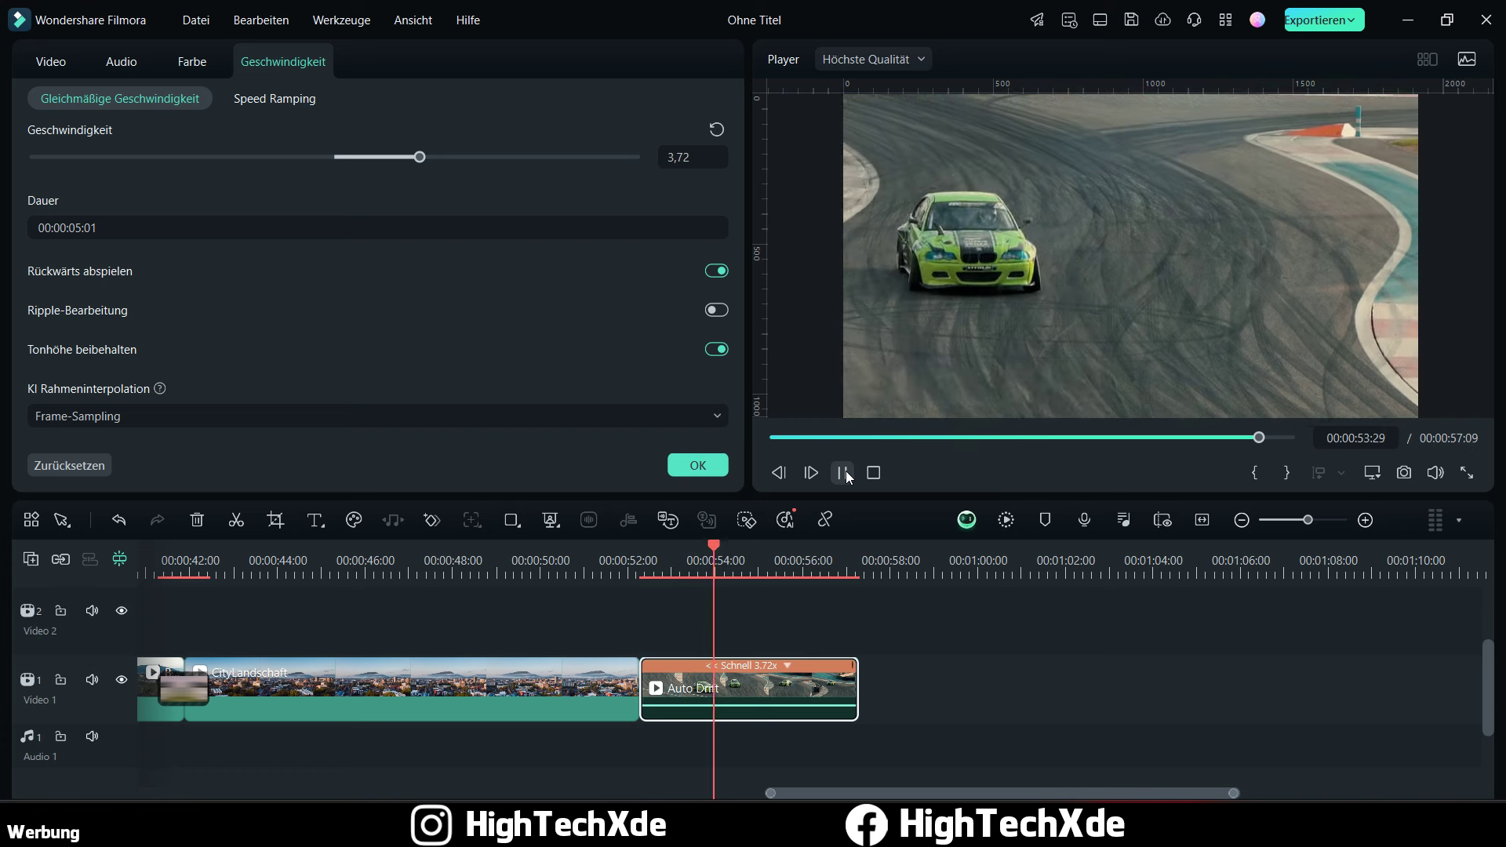
pyautogui.click(842, 473)
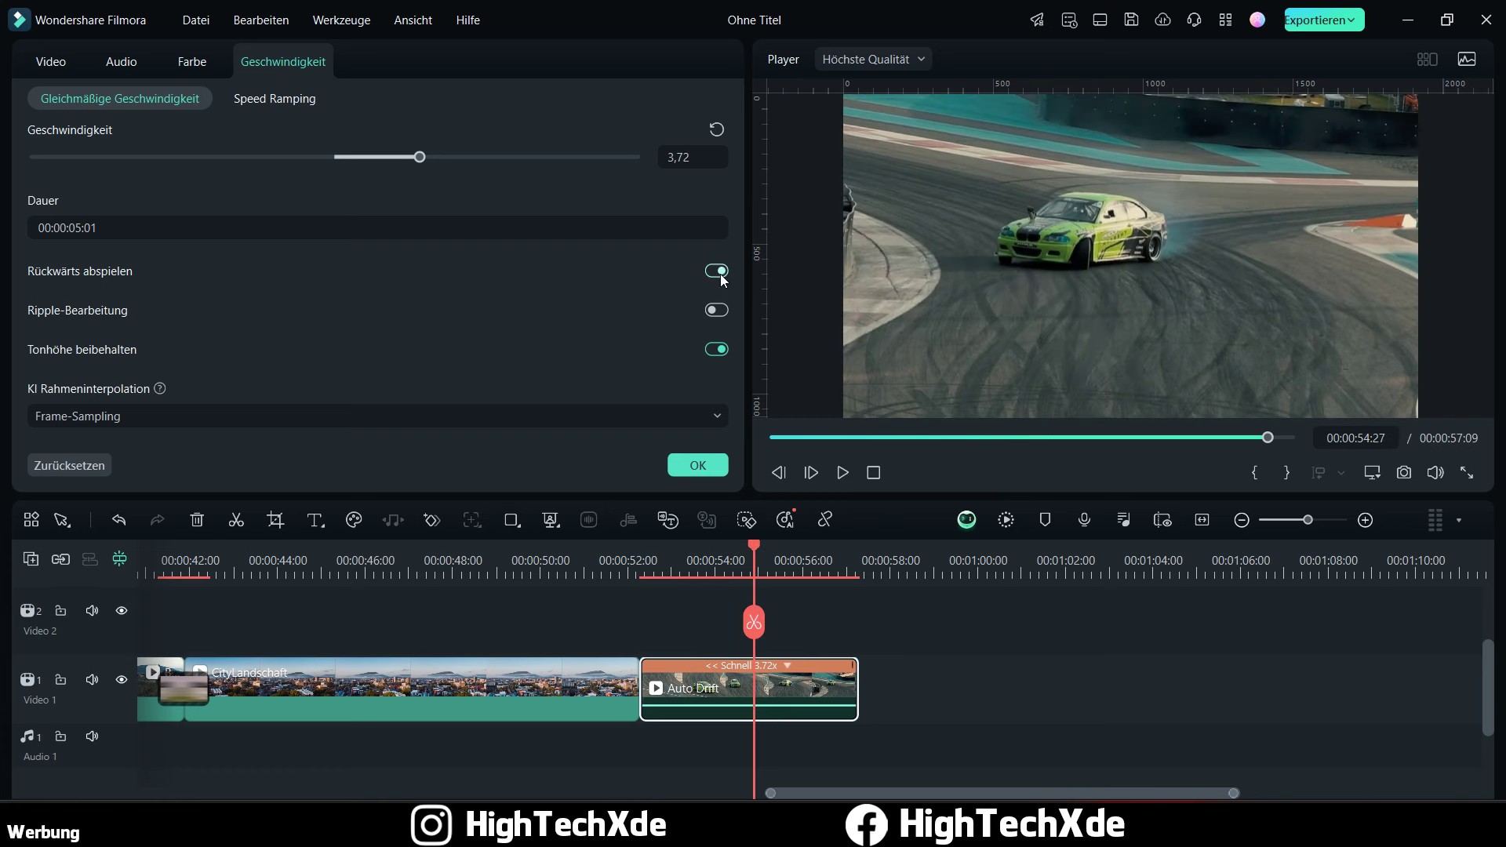
pyautogui.click(717, 271)
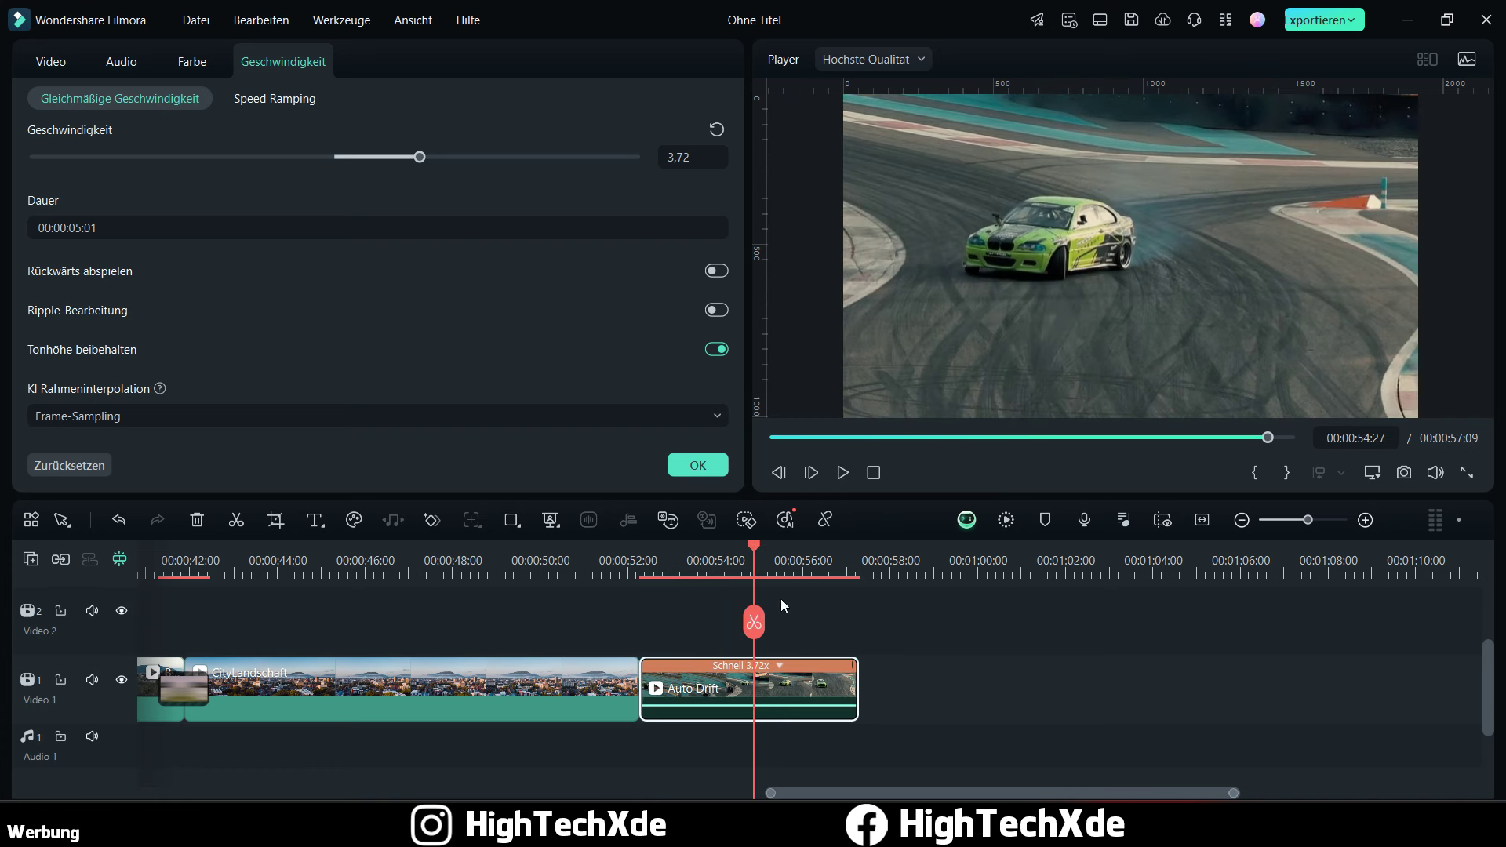
# Step: Duplicate the Auto Drift clip directly behind the original on Video 1 and enable reverse playback for the copy
pyautogui.click(822, 634)
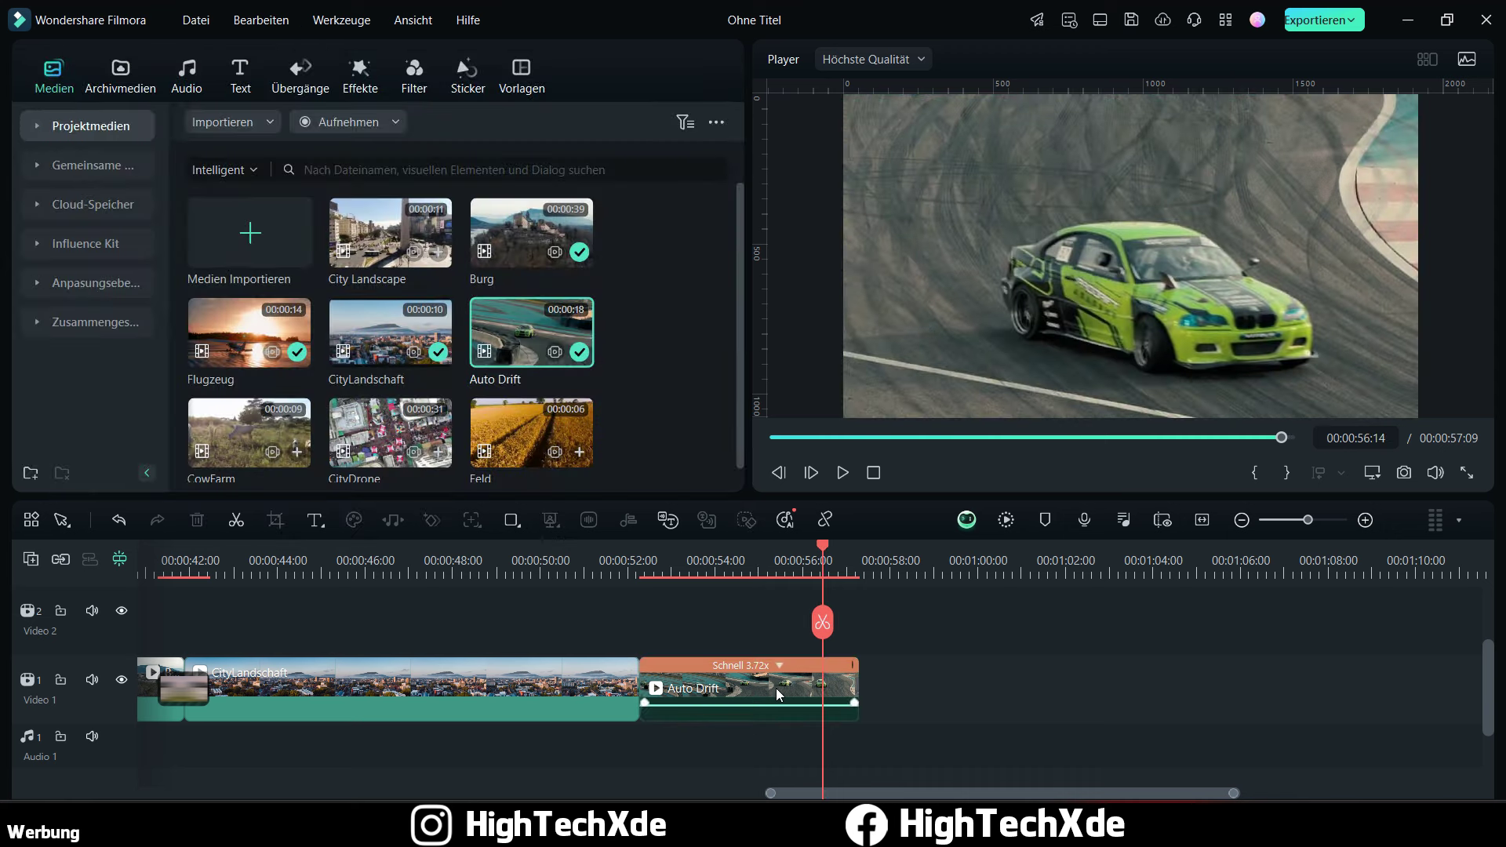
pyautogui.moveTo(767, 689); pyautogui.dragTo(987, 689)
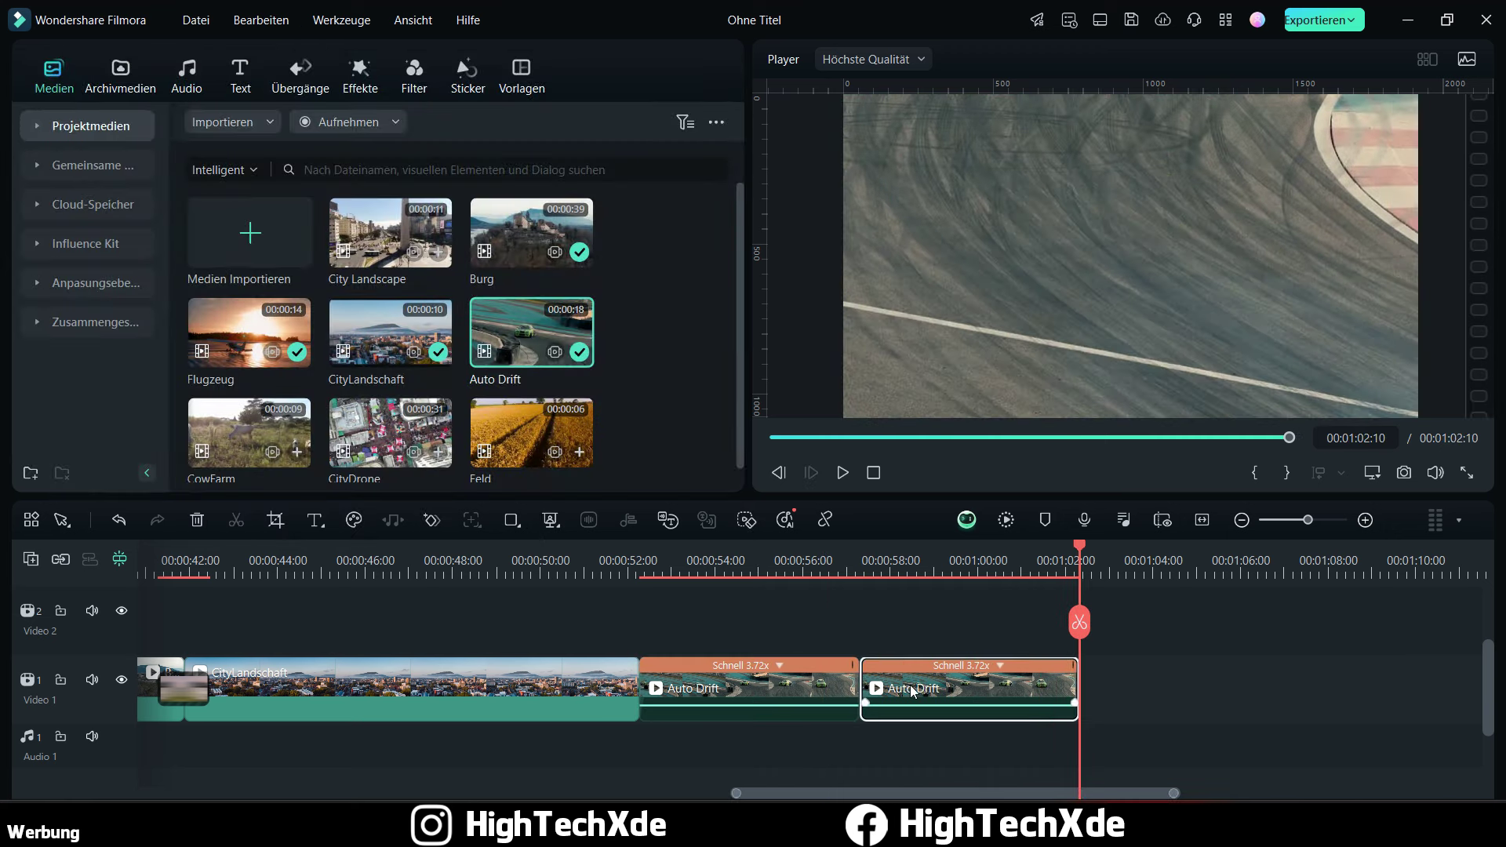
pyautogui.doubleClick(900, 690)
pyautogui.click(716, 272)
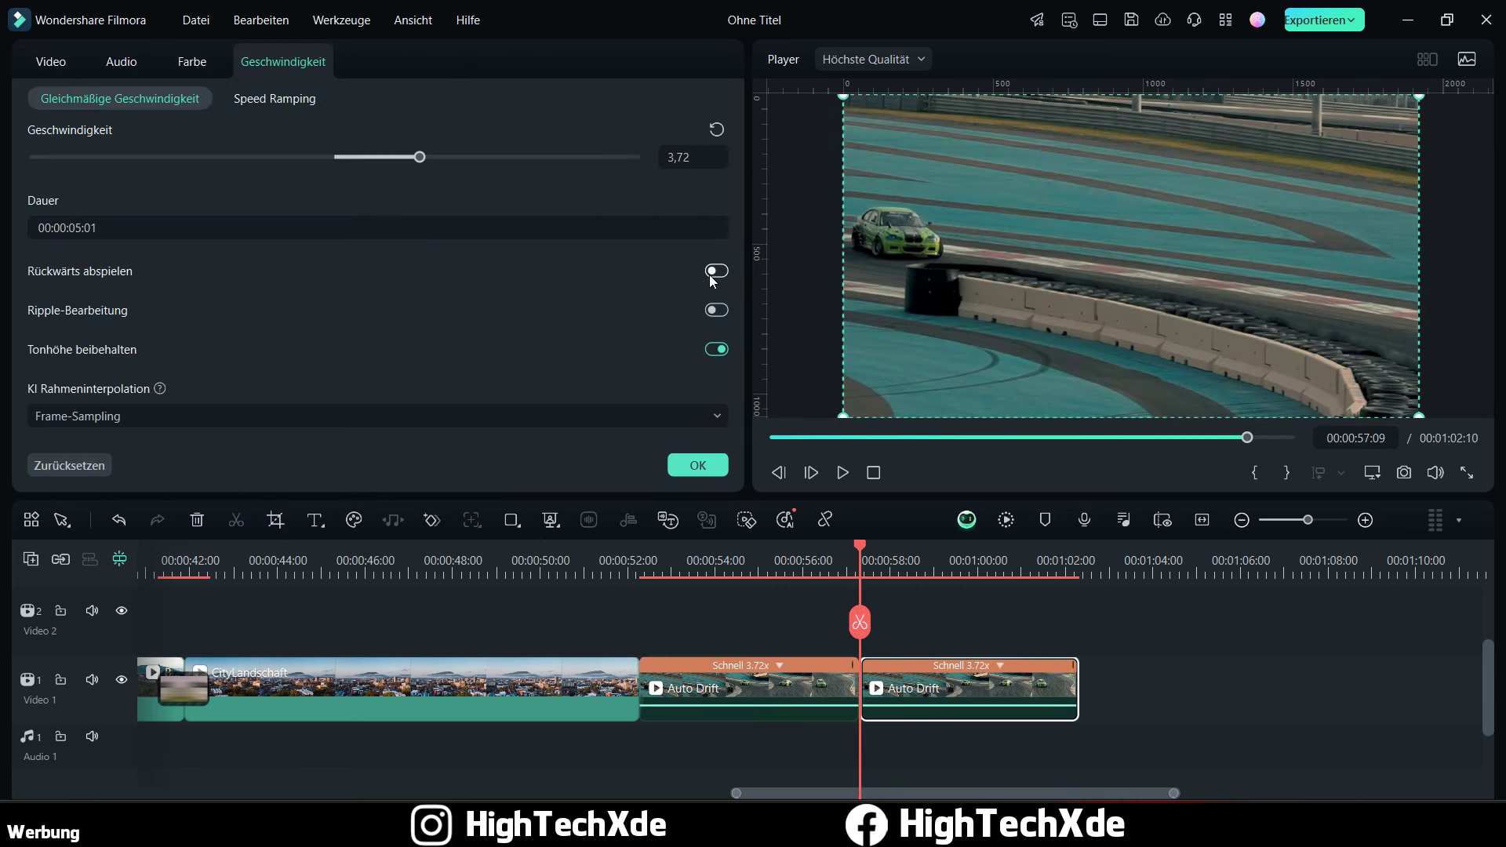
# Step: Play across the cut between the two Auto Drift clips to preview the forward-to-reverse effect, and close the clip settings
pyautogui.moveTo(862, 635); pyautogui.dragTo(828, 636)
pyautogui.click(842, 472)
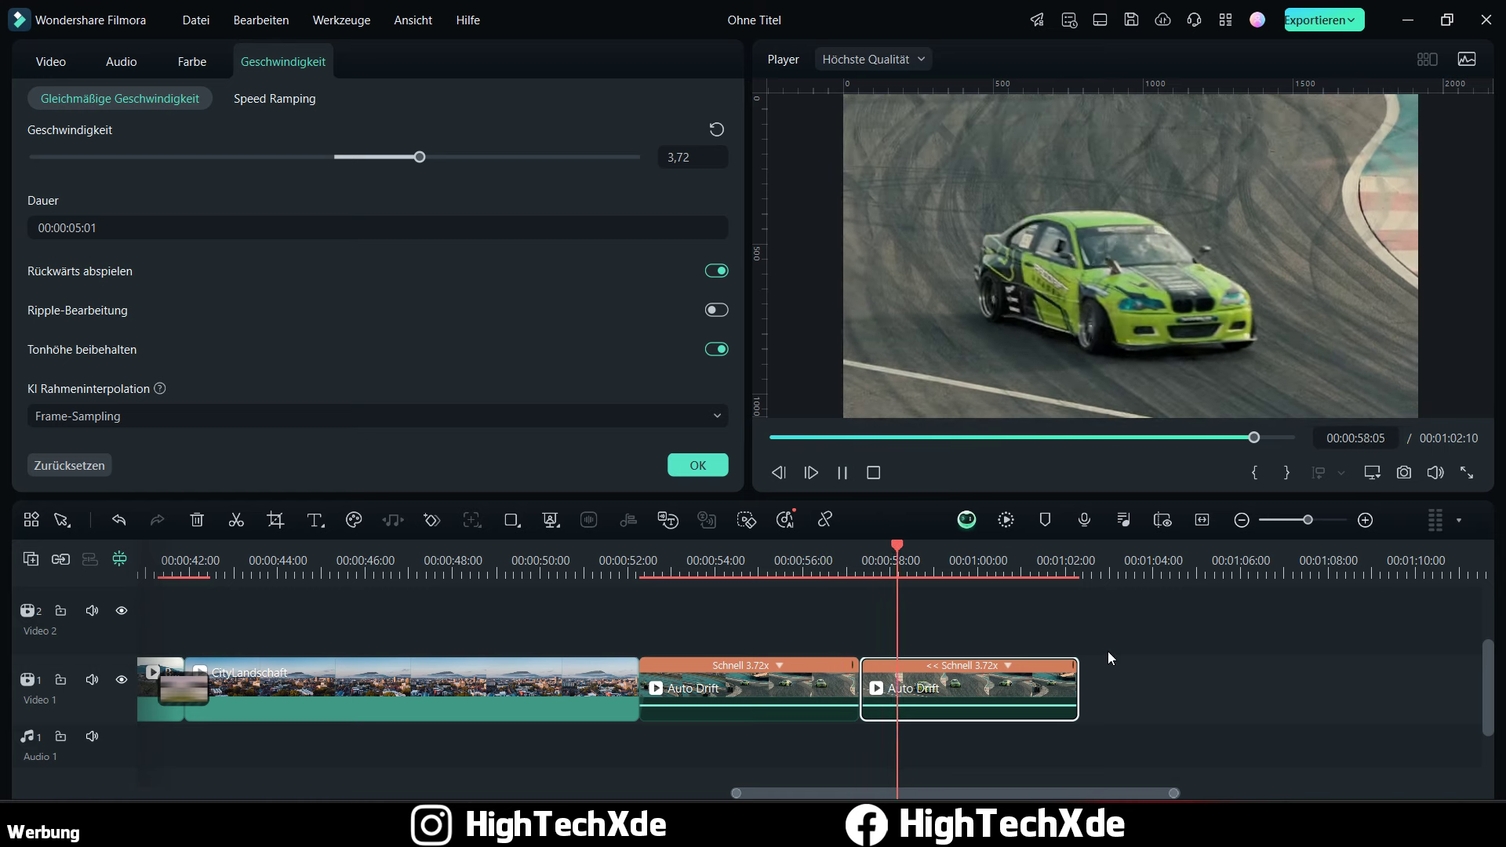
pyautogui.click(844, 472)
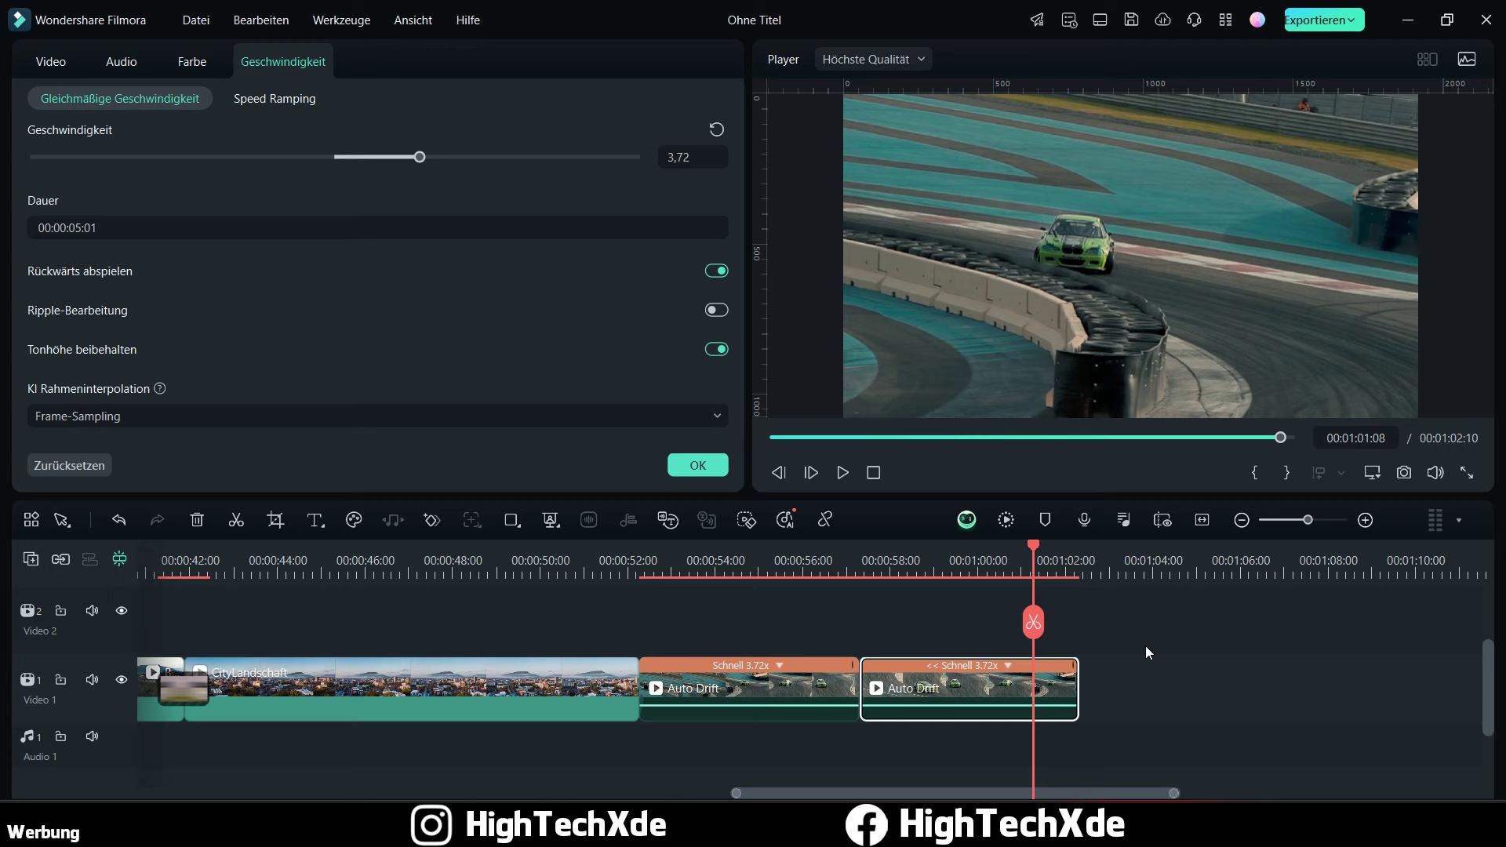
pyautogui.click(1181, 706)
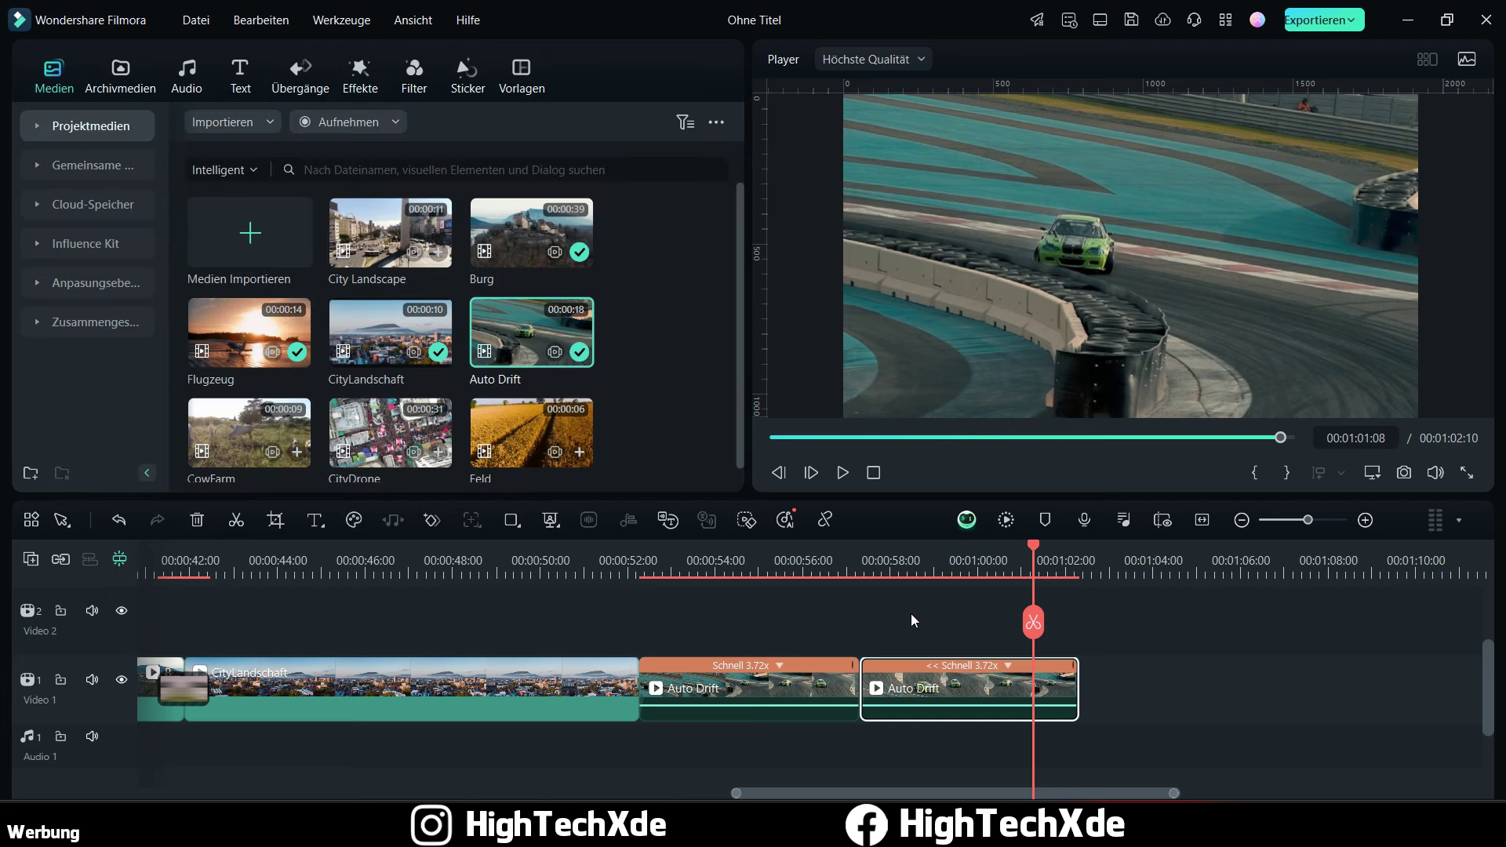
# Step: Delete the reversed copy of the Auto Drift clip from Video 1 and place the playhead within the remaining clip
pyautogui.press('Delete')
pyautogui.click(771, 562)
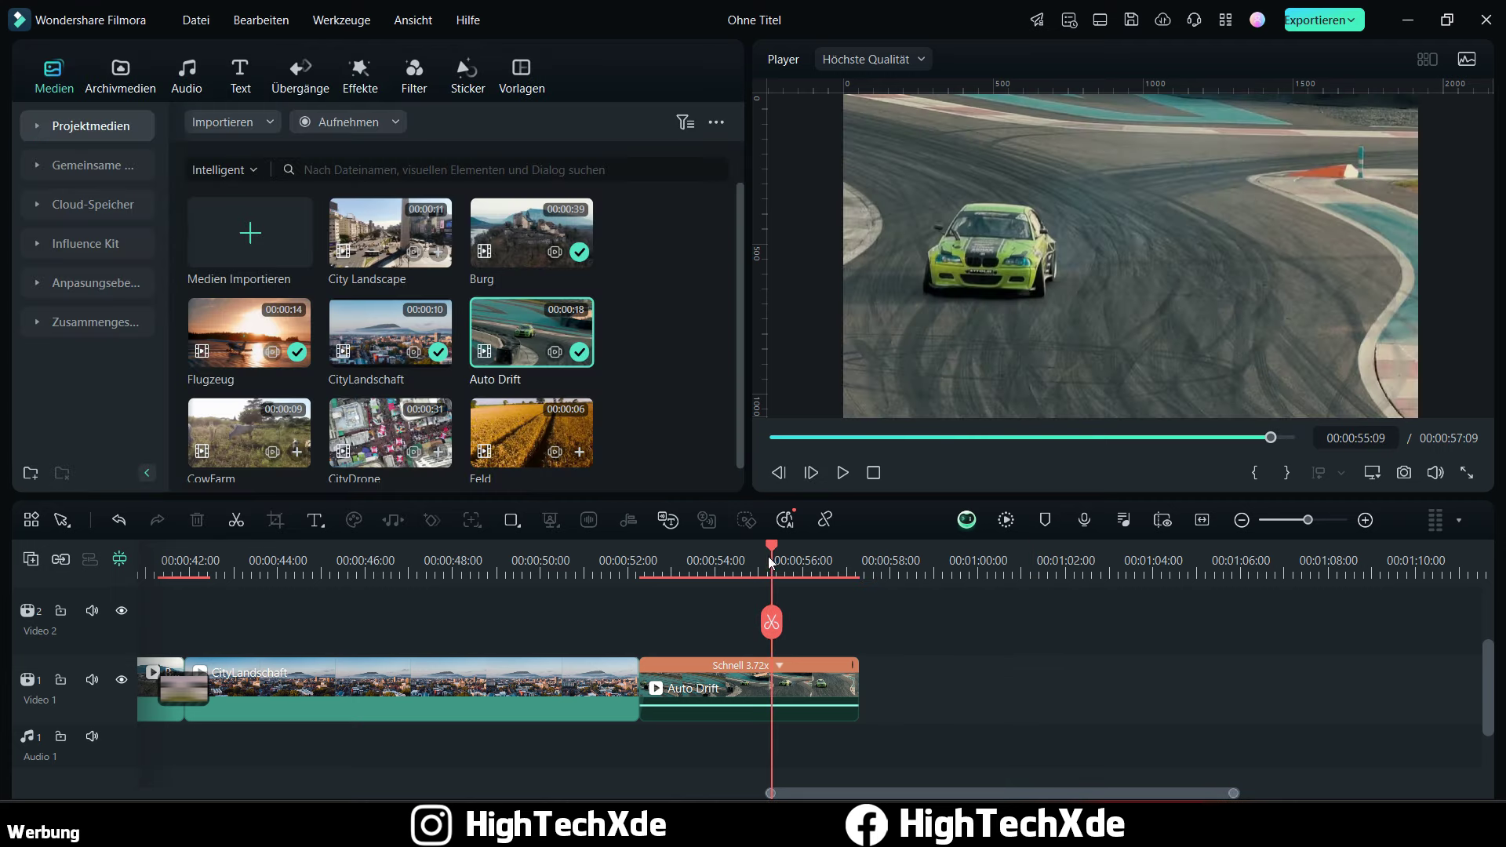
pyautogui.click(745, 562)
# Step: Try a uniform speed of 2.00 on the Auto Drift clip, and set it to the normal speed of 1.00
pyautogui.doubleClick(785, 690)
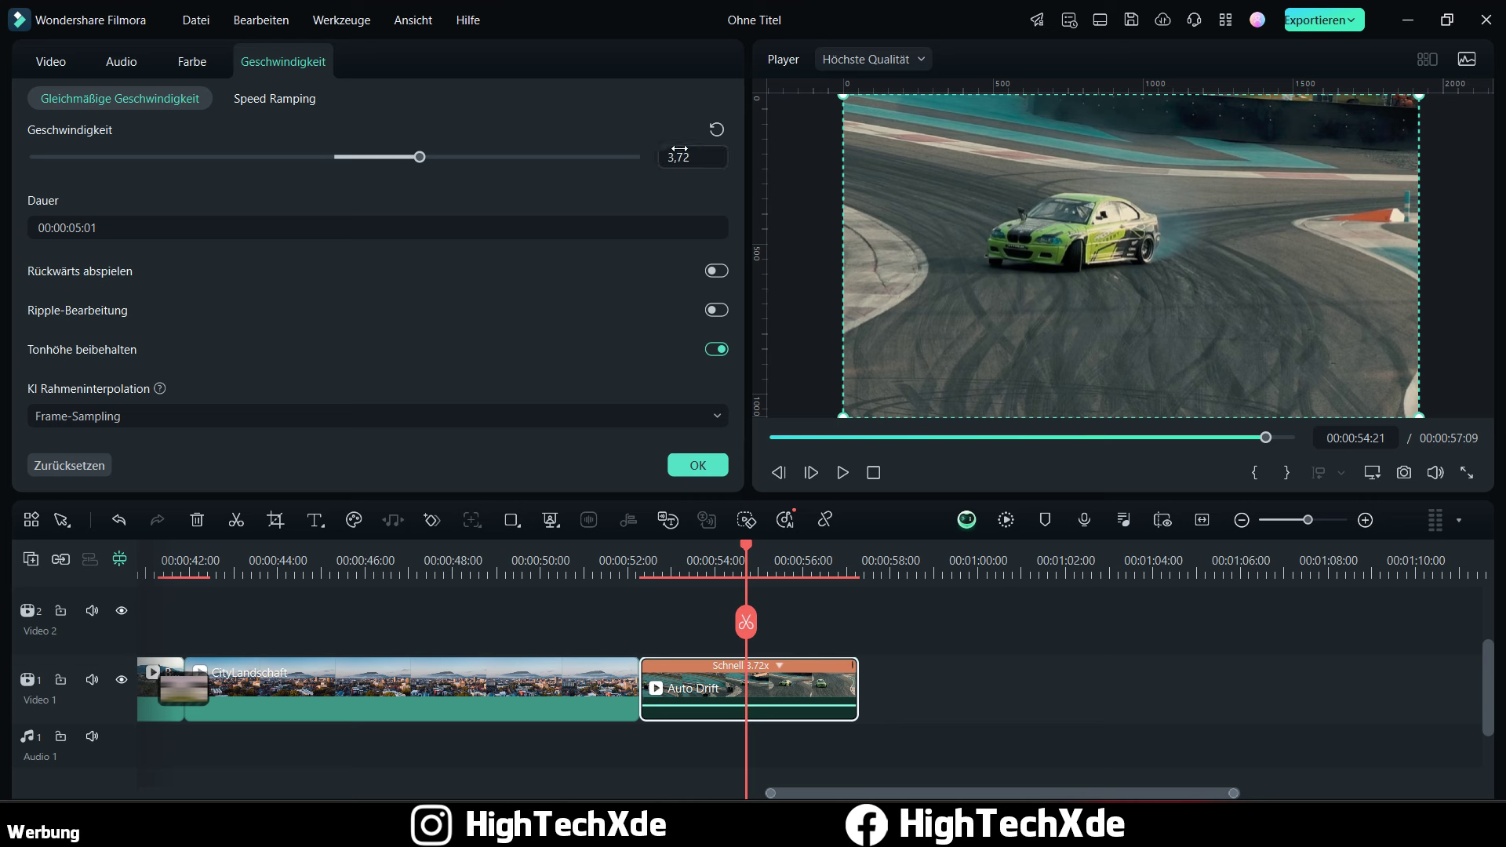
pyautogui.click(686, 152)
pyautogui.write('2')
pyautogui.press('Return')
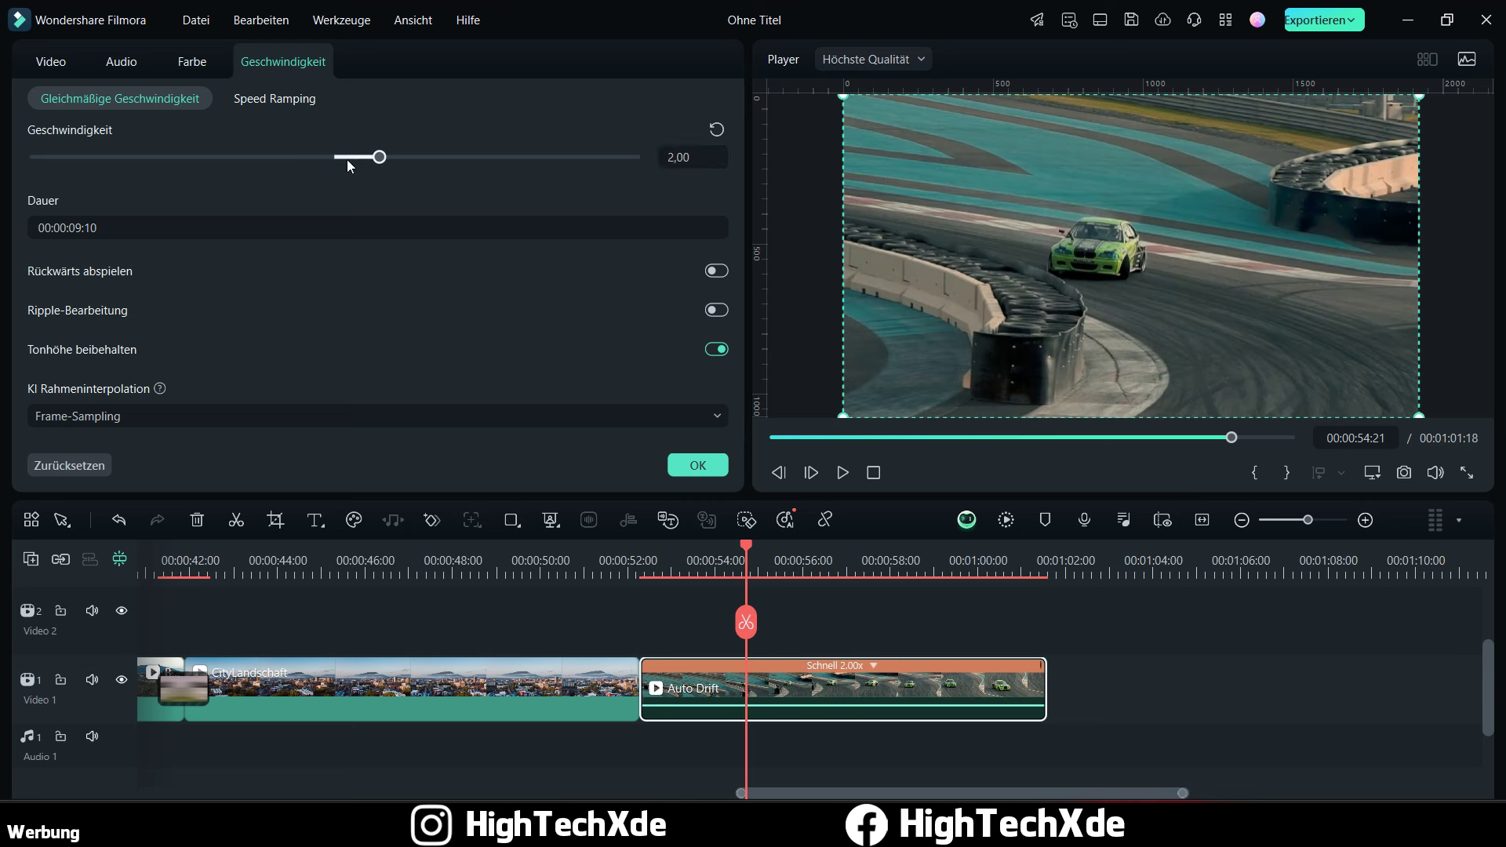
pyautogui.click(678, 156)
pyautogui.write('1')
pyautogui.press('Return')
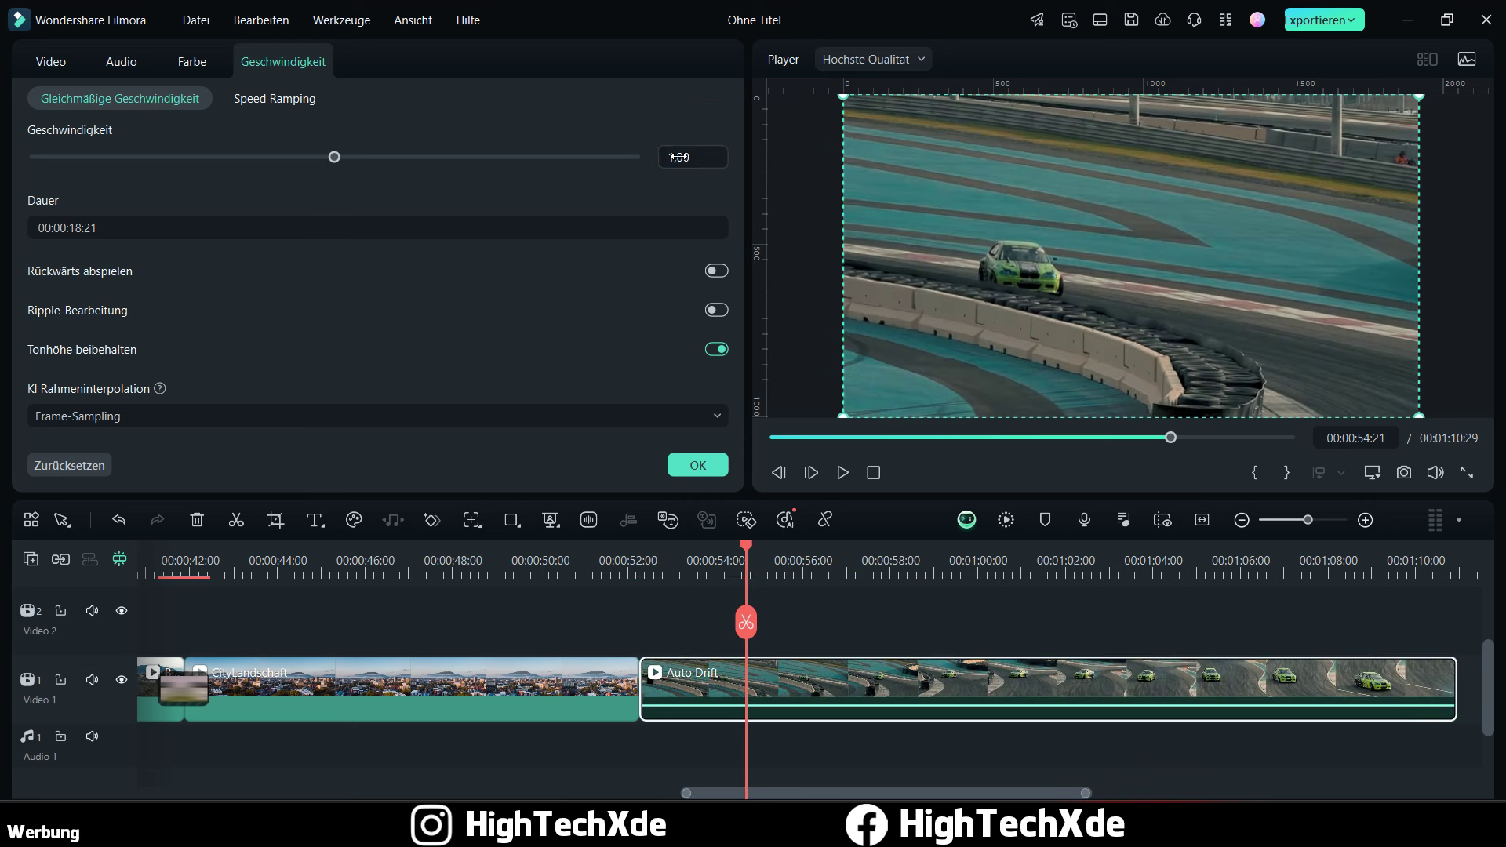
pyautogui.scroll(-2, 558, 528)
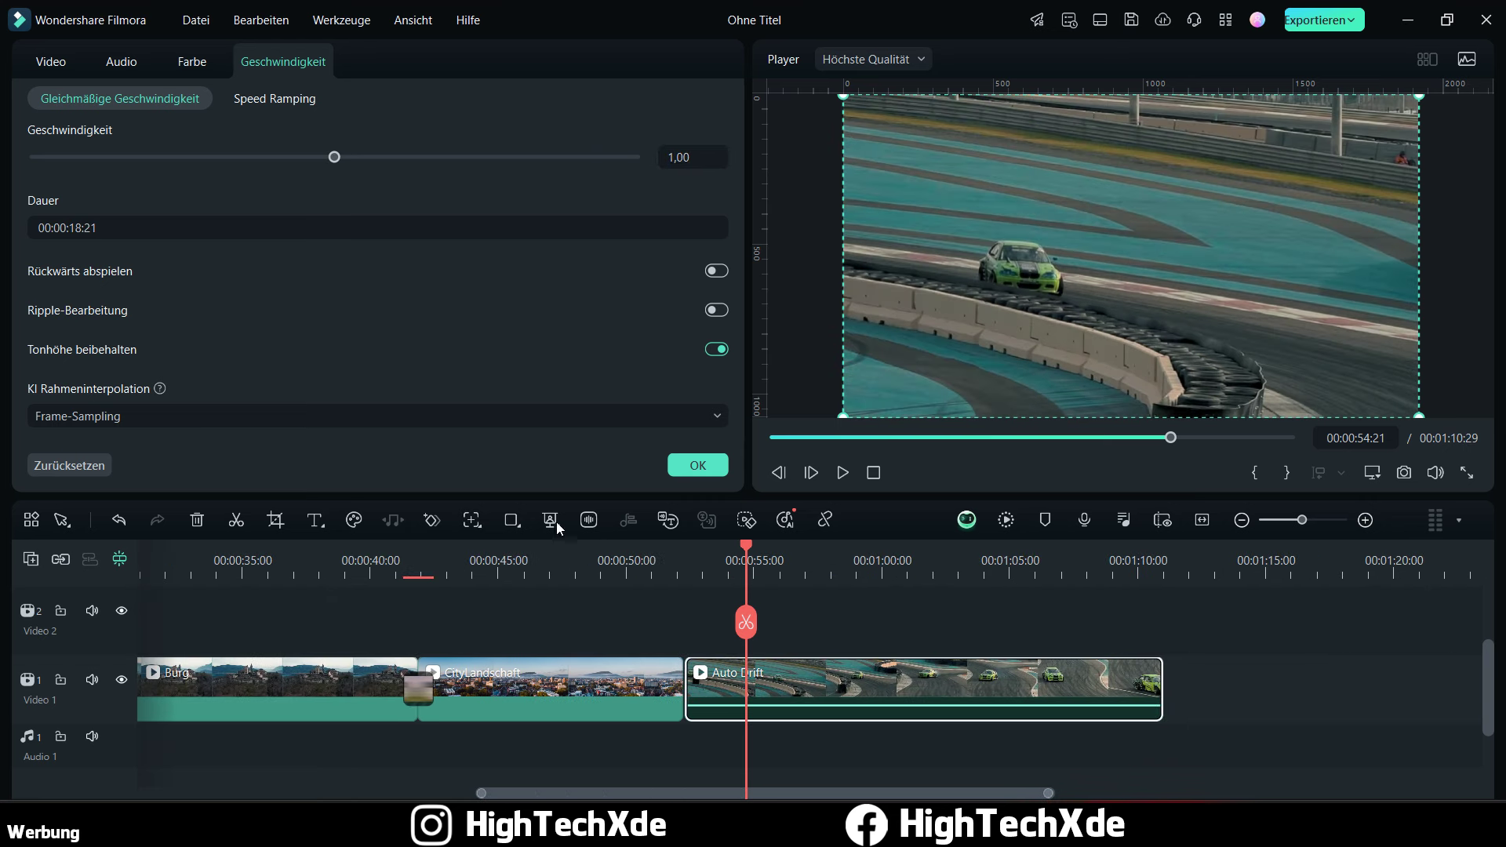
# Step: Apply the Montage Speed Ramping preset to the Auto Drift clip and preview it from near the clip's start
pyautogui.click(287, 97)
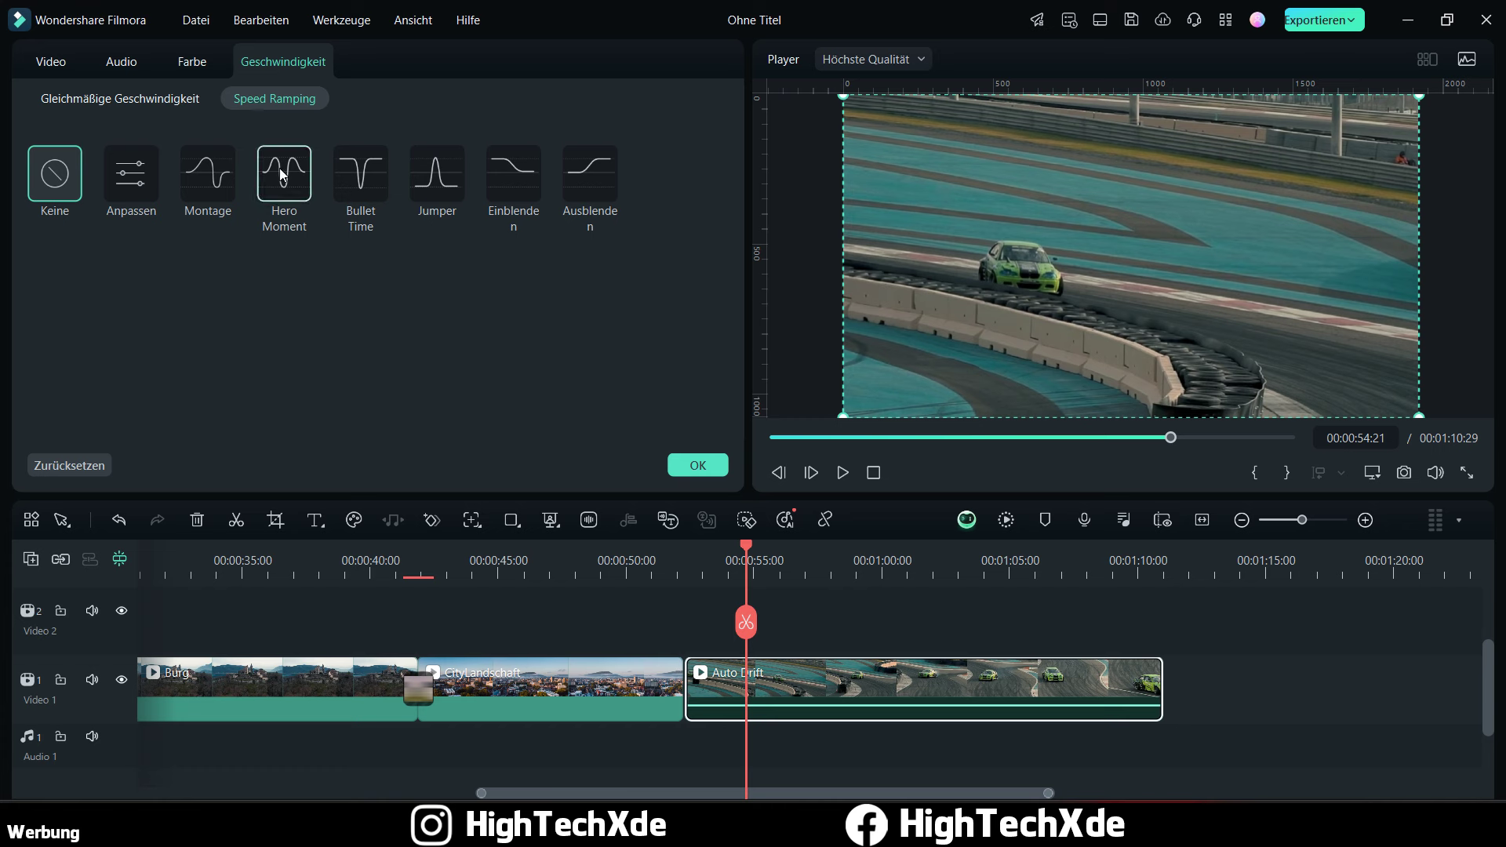
pyautogui.click(210, 179)
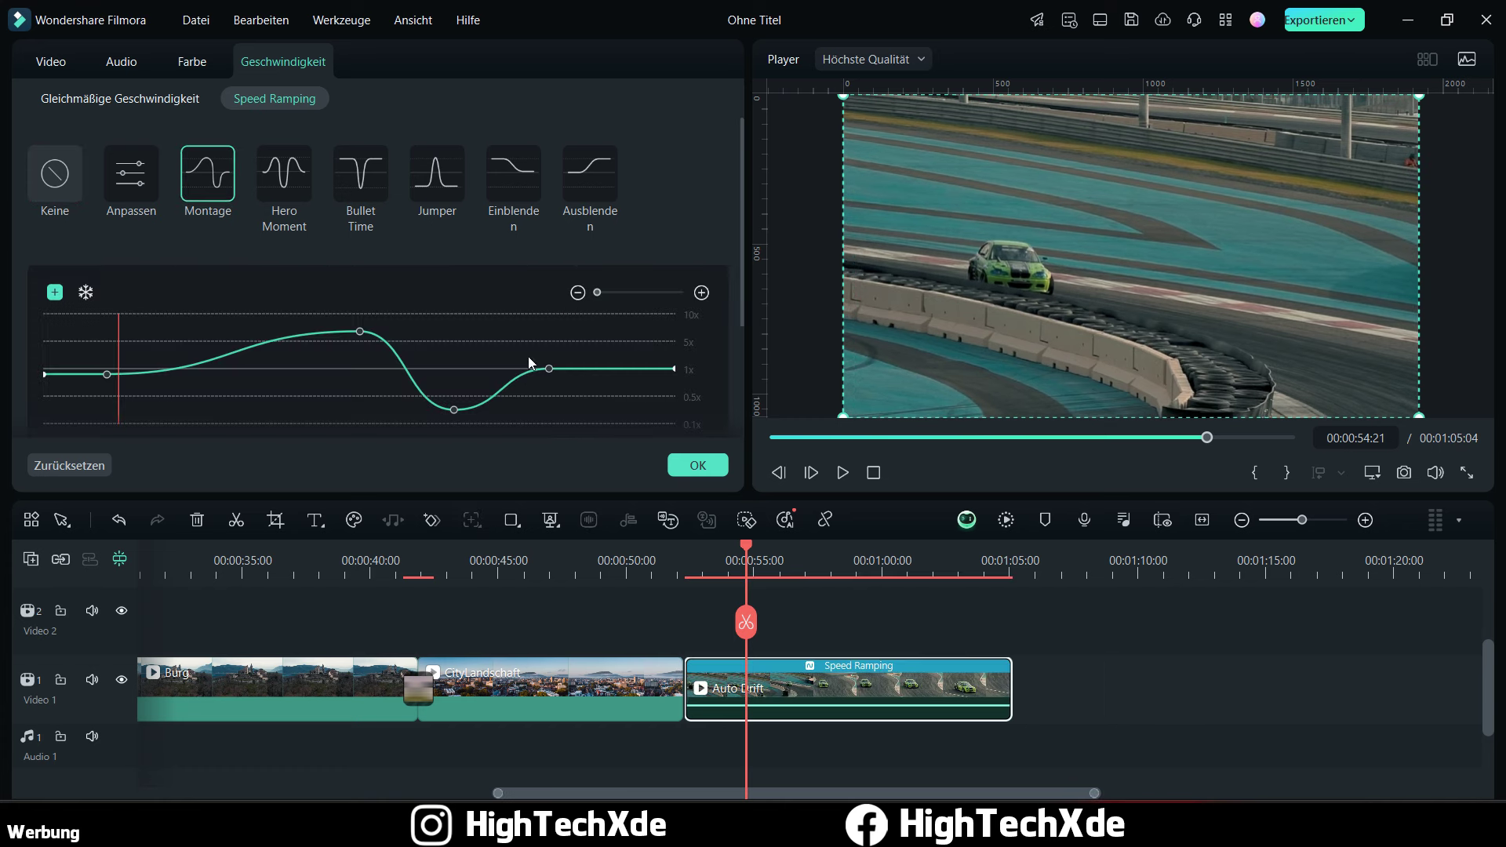
pyautogui.click(63, 361)
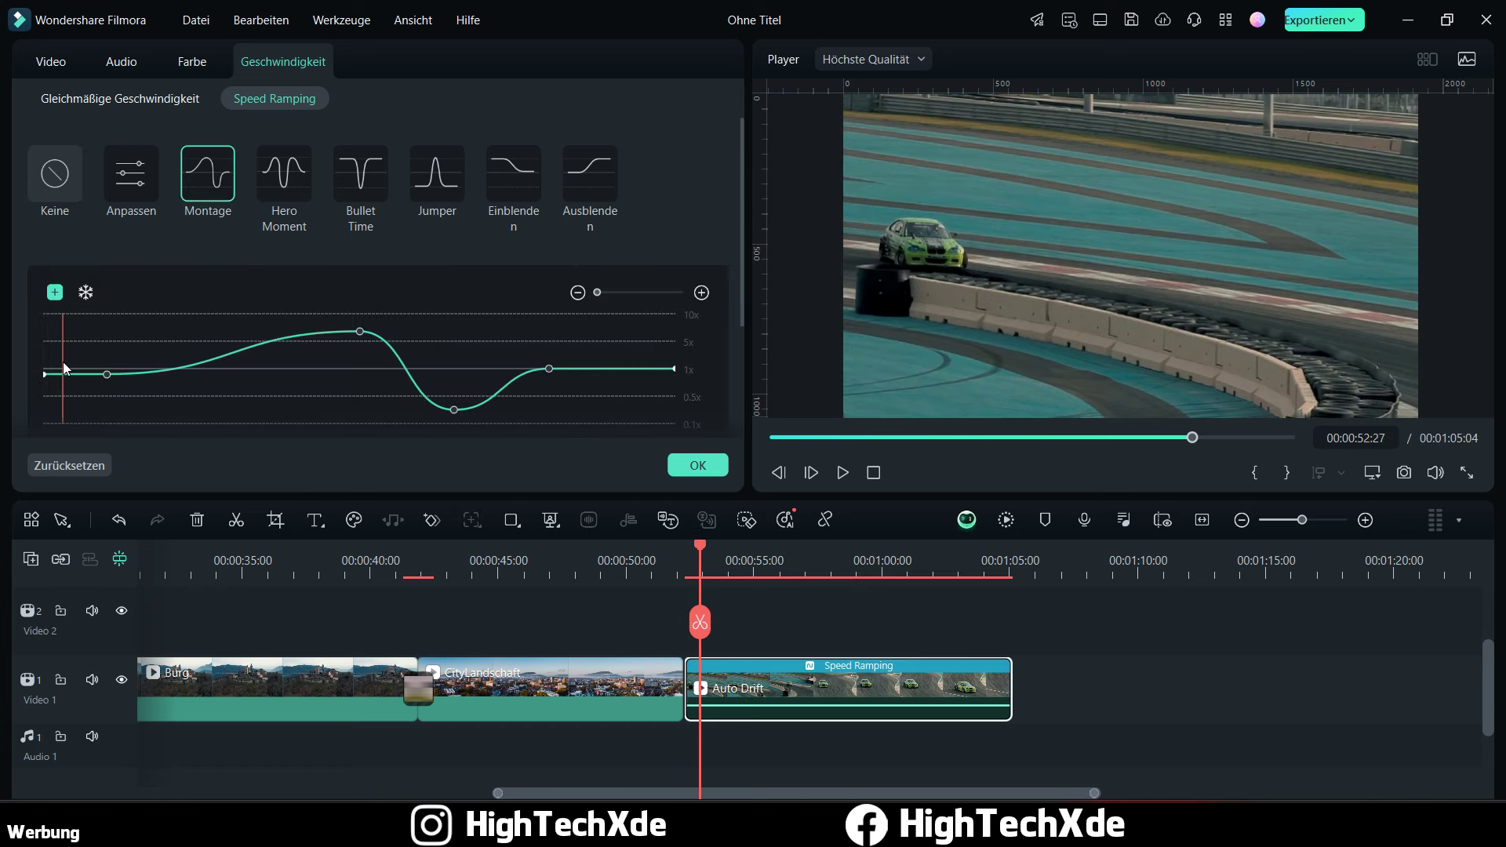
pyautogui.click(842, 472)
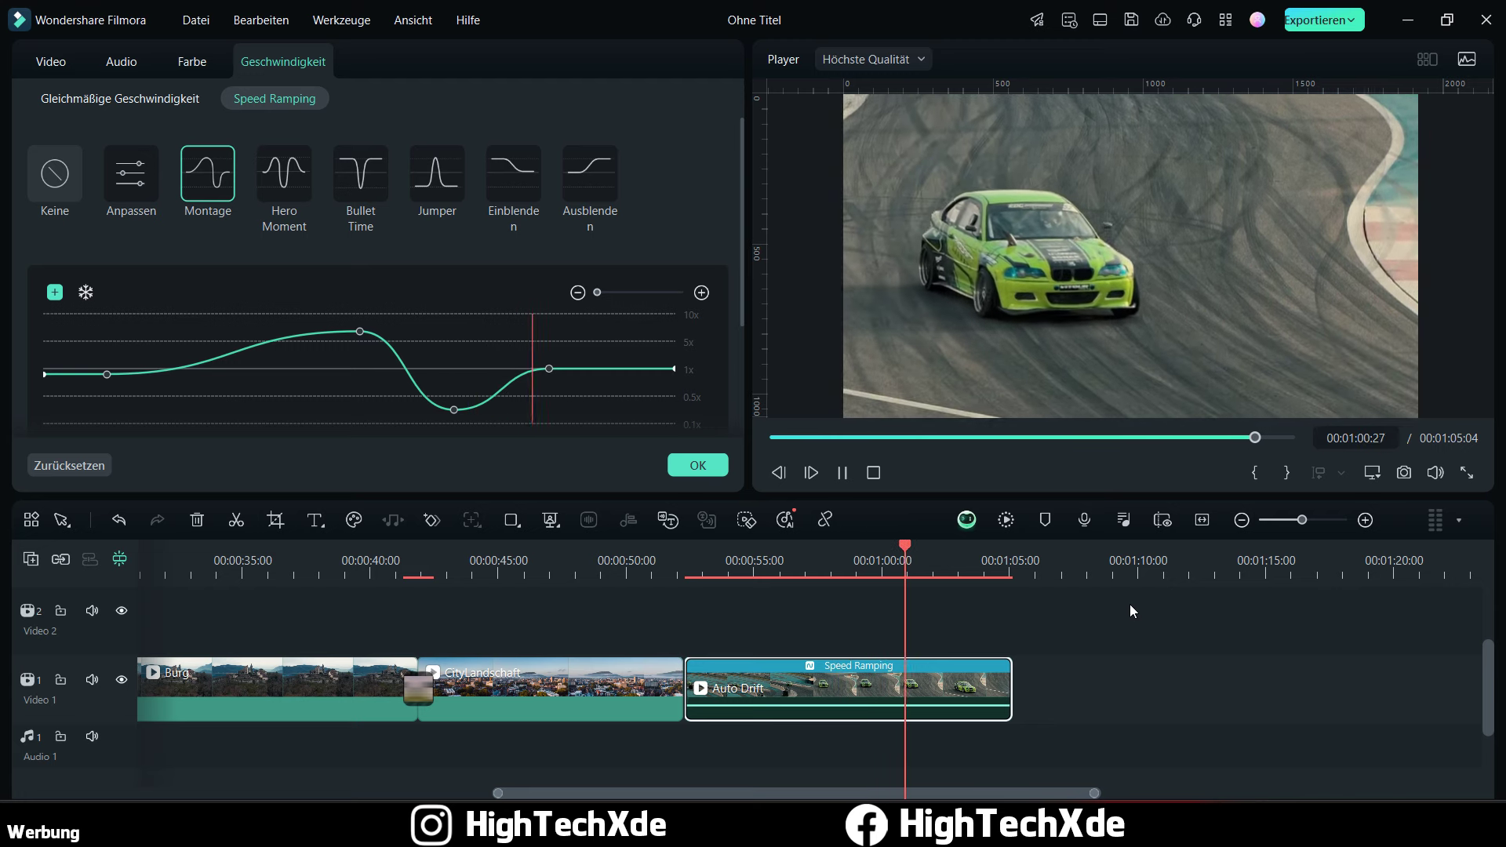
pyautogui.click(844, 473)
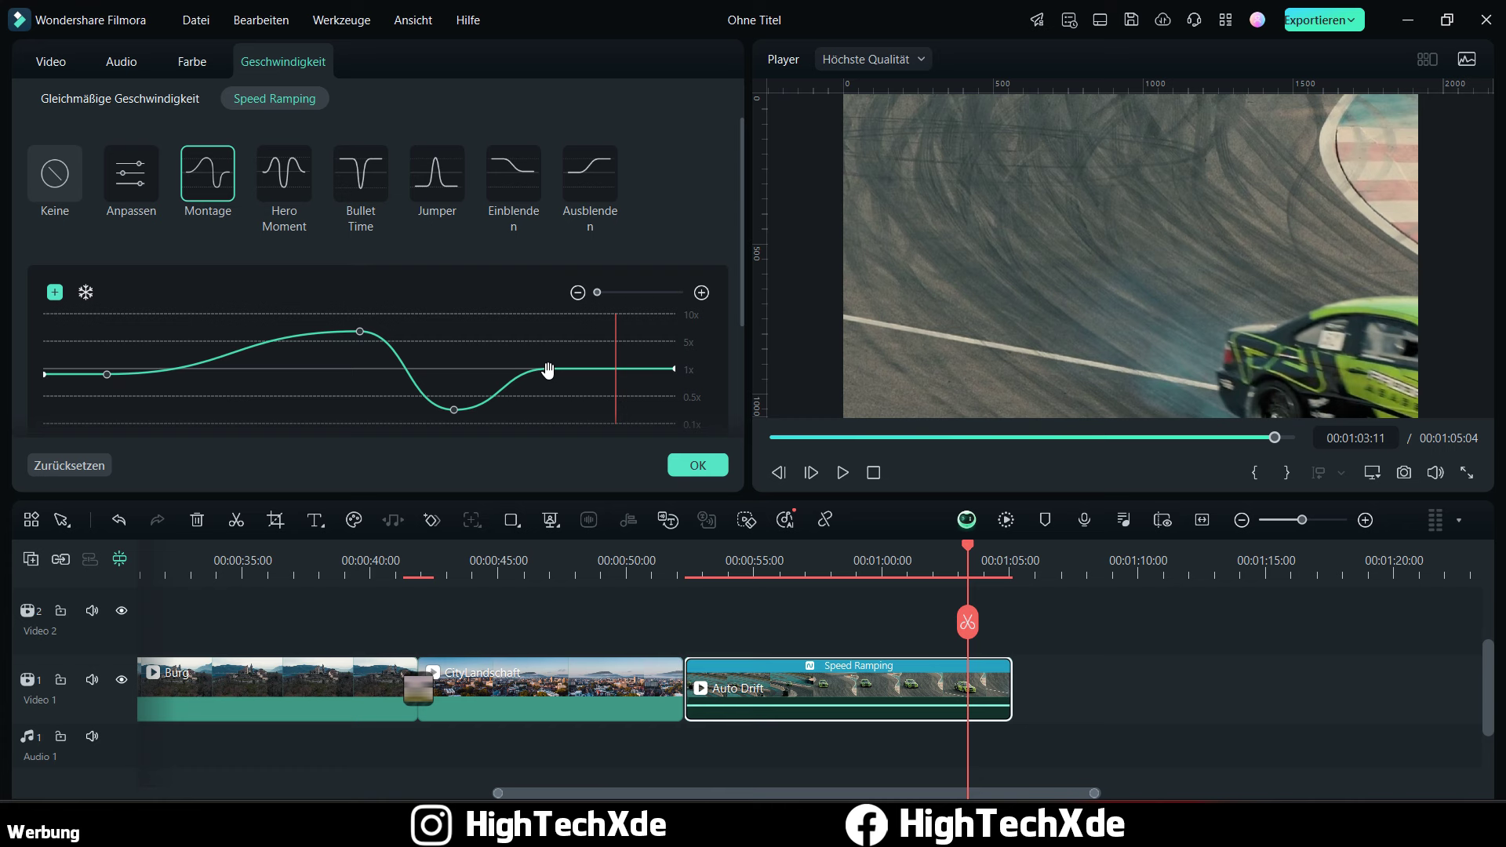
# Step: Raise the speed curve's last control point to 10x and add another point behind it, also at 10x
pyautogui.moveTo(547, 369); pyautogui.dragTo(534, 314)
pyautogui.click(590, 329)
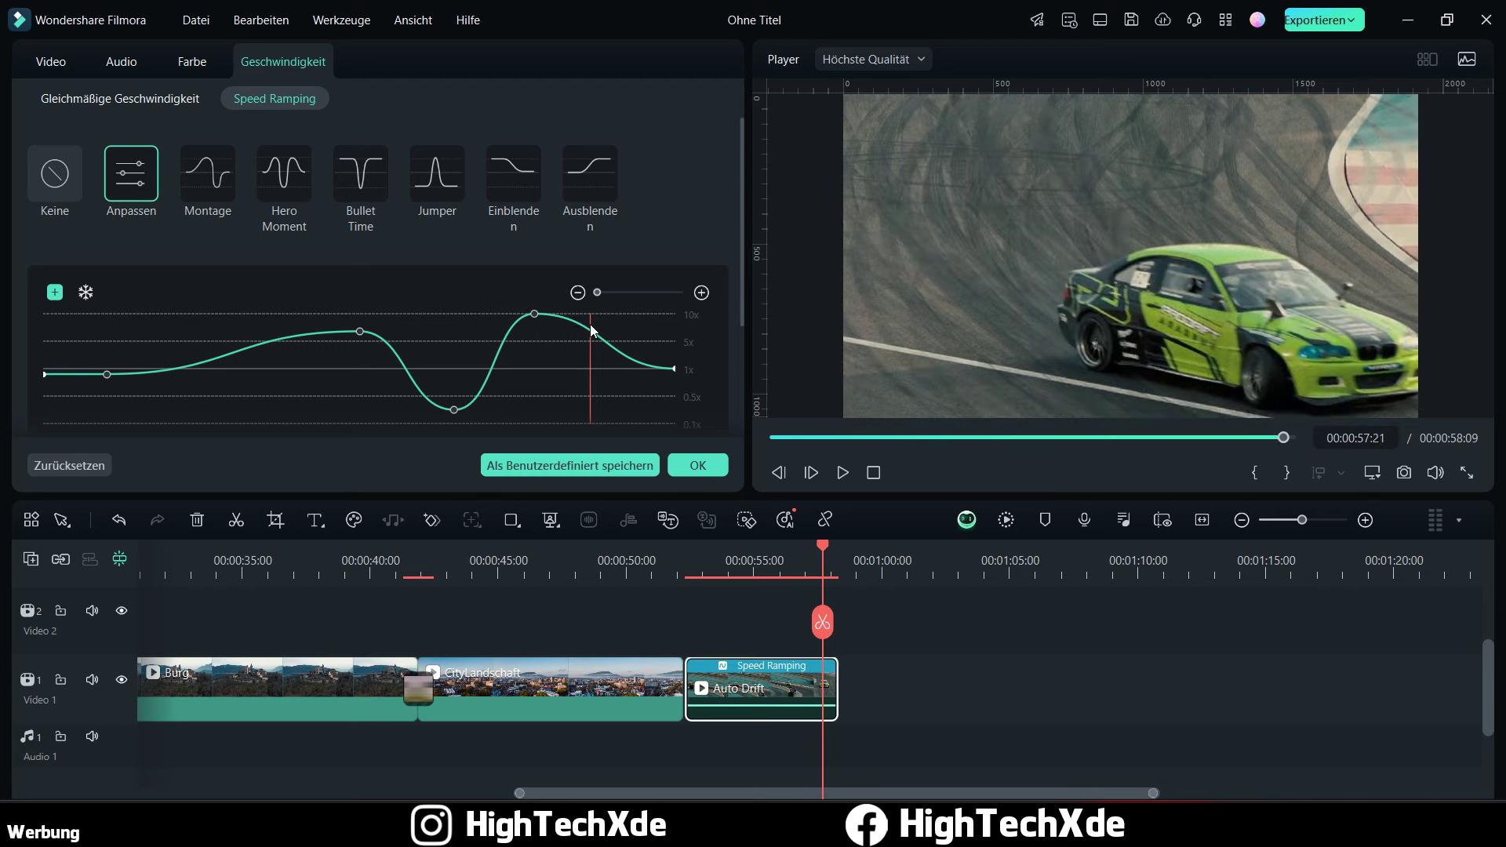
pyautogui.click(54, 291)
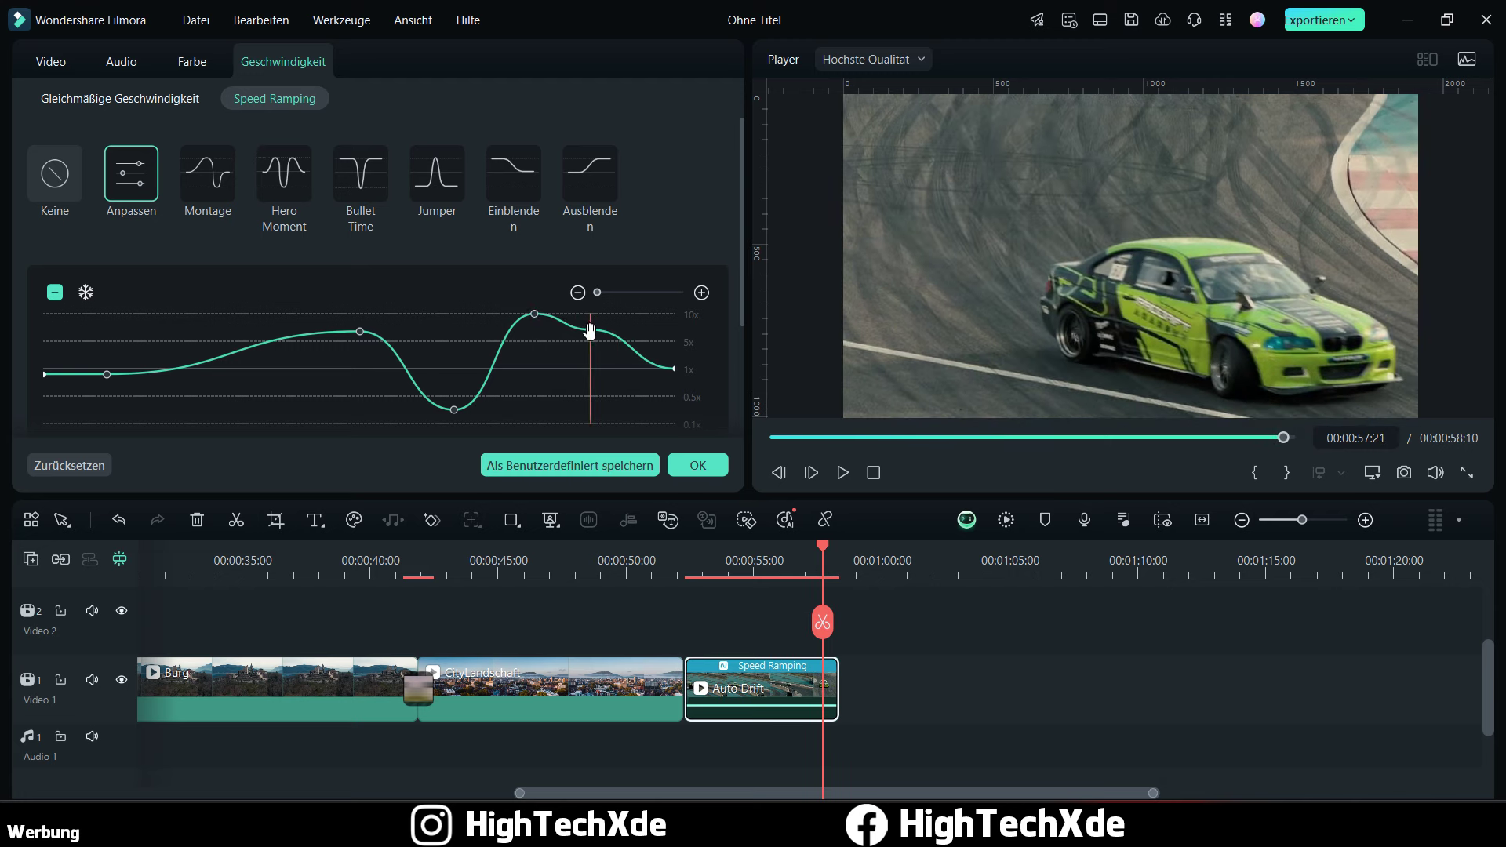
pyautogui.moveTo(590, 329); pyautogui.dragTo(604, 313)
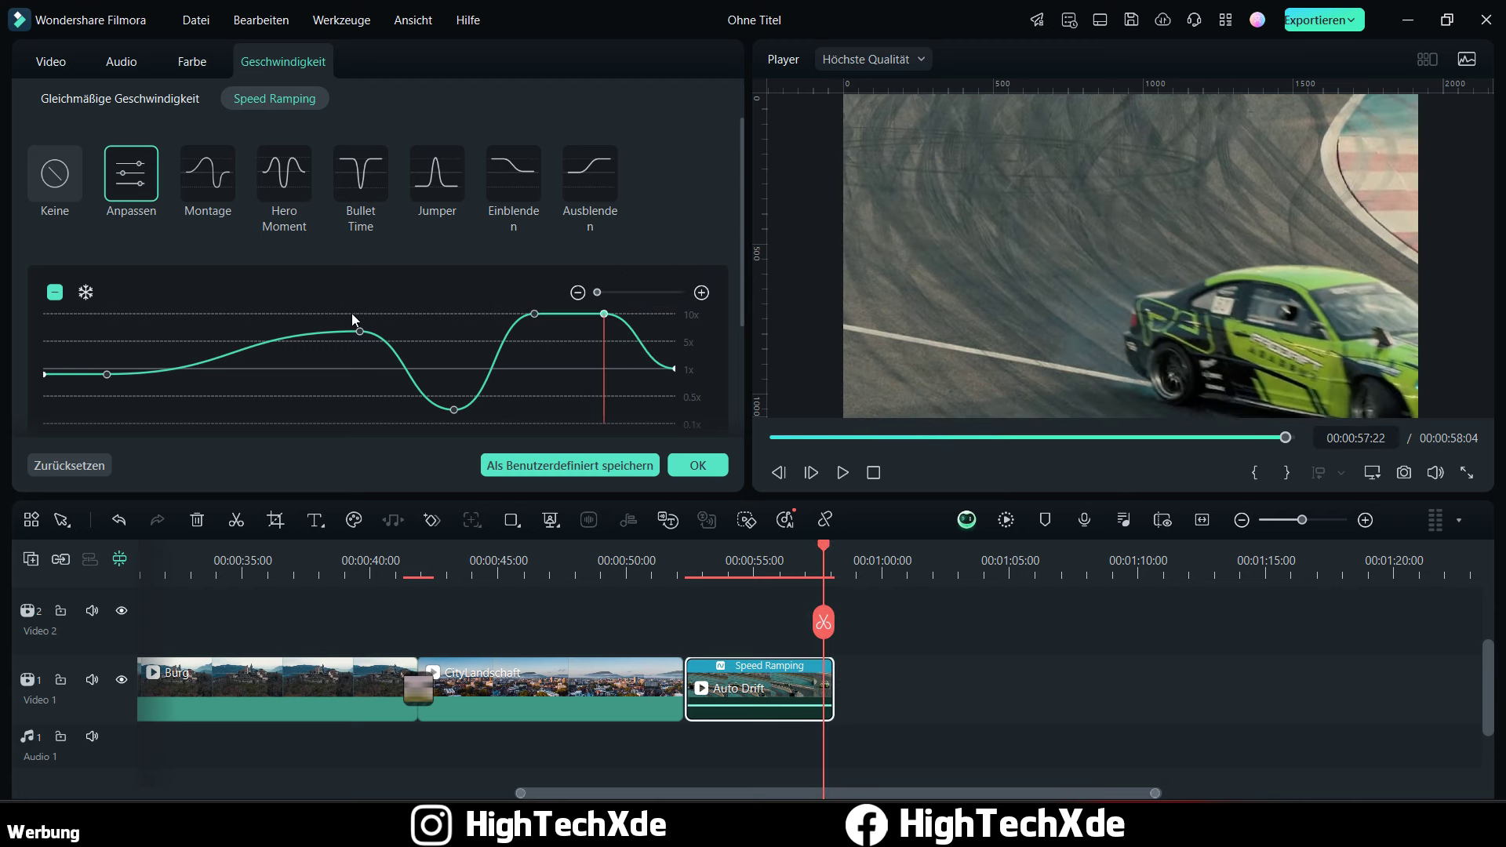
# Step: Preview the modified speed ramp and return the playhead to near the start of the Auto Drift clip
pyautogui.click(352, 313)
pyautogui.click(843, 473)
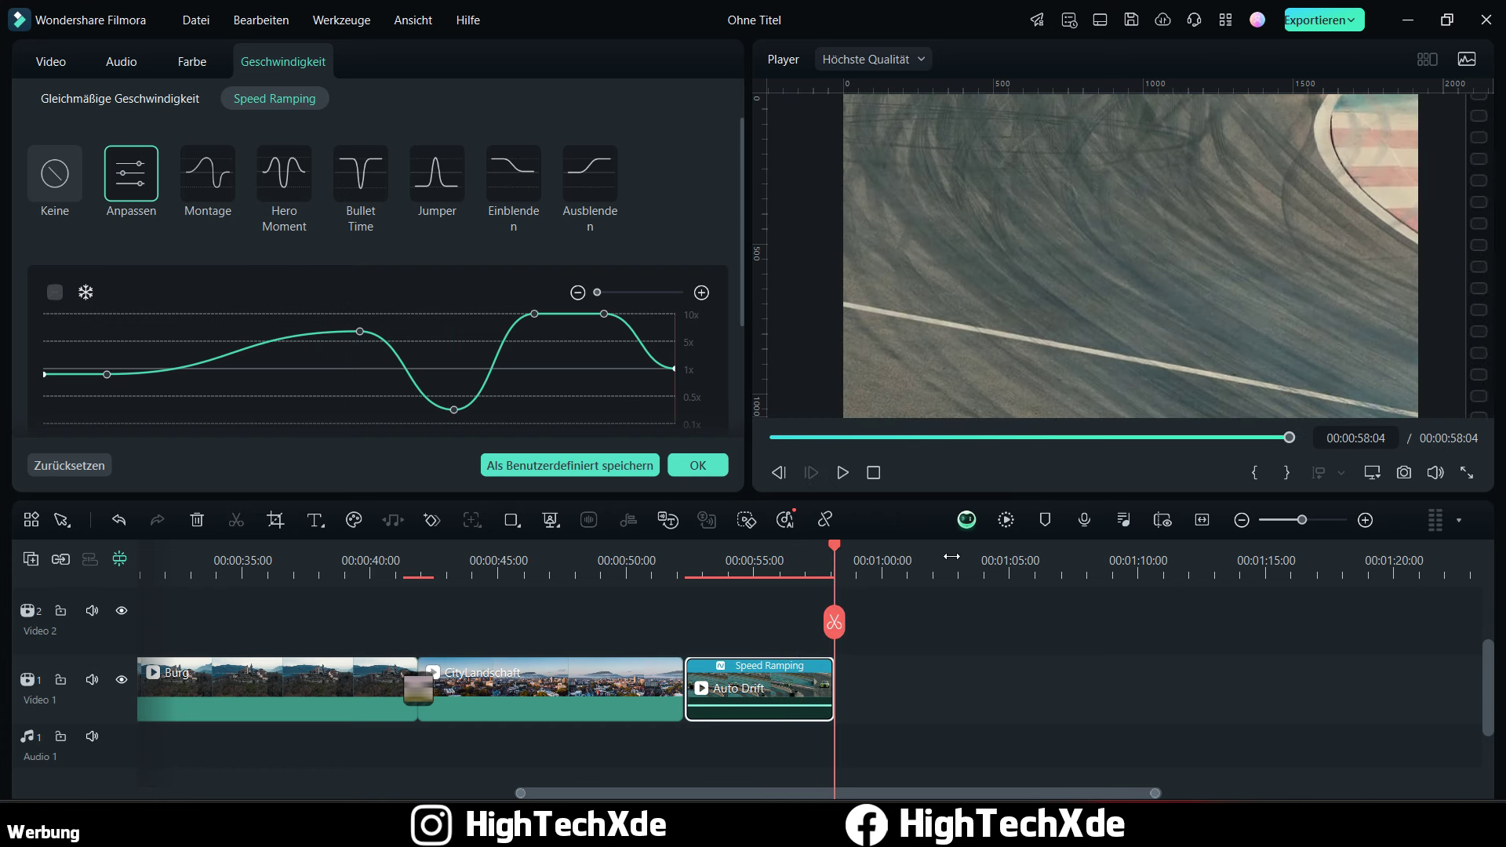
pyautogui.click(693, 567)
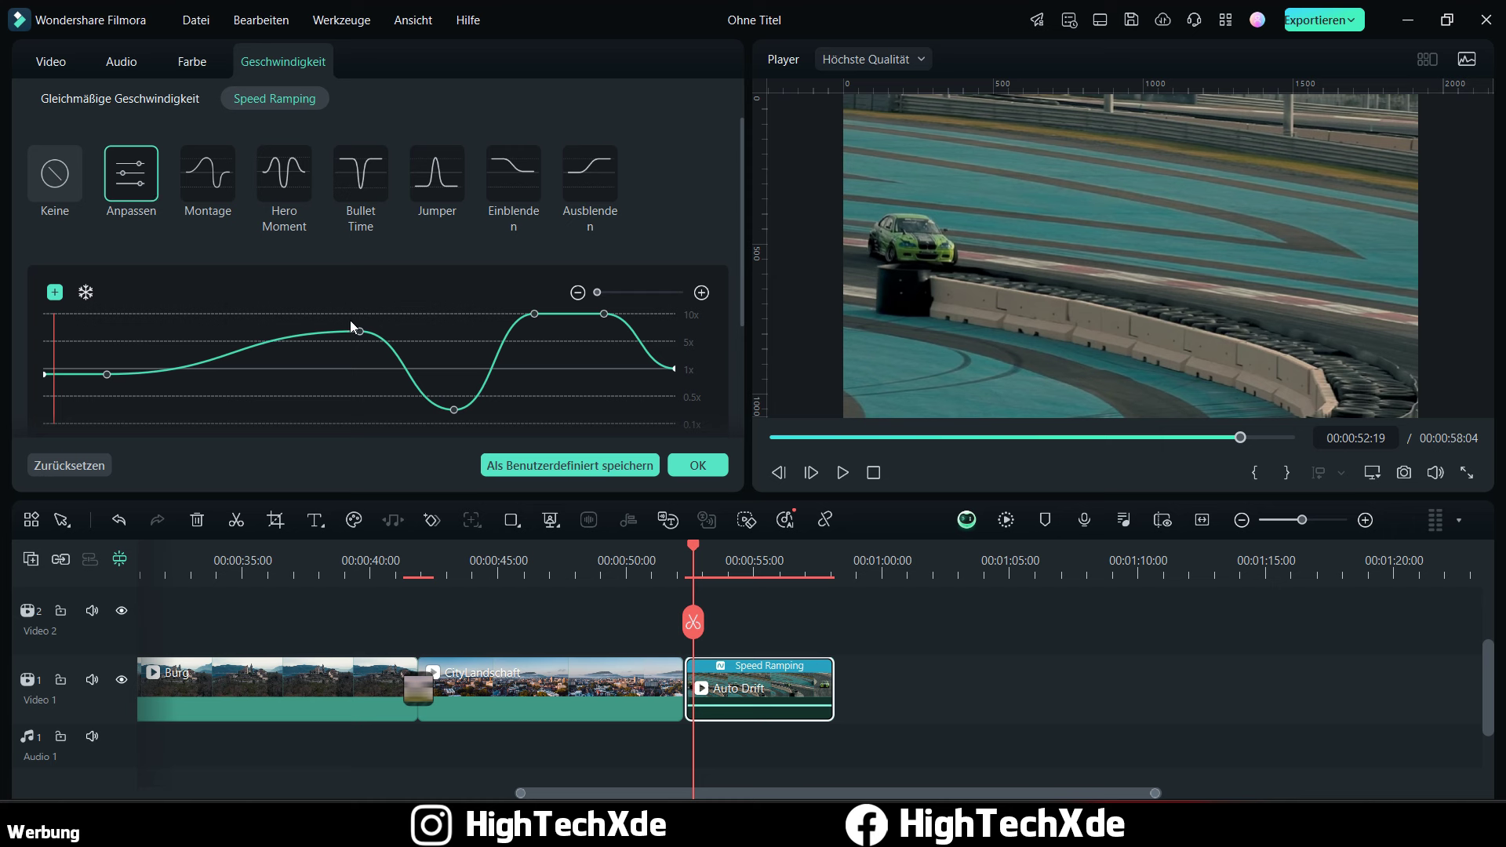
# Step: Move the speed curve's first peak earlier and up to about 10x, preview the ramp, and accept the clip settings
pyautogui.moveTo(360, 329); pyautogui.dragTo(282, 315)
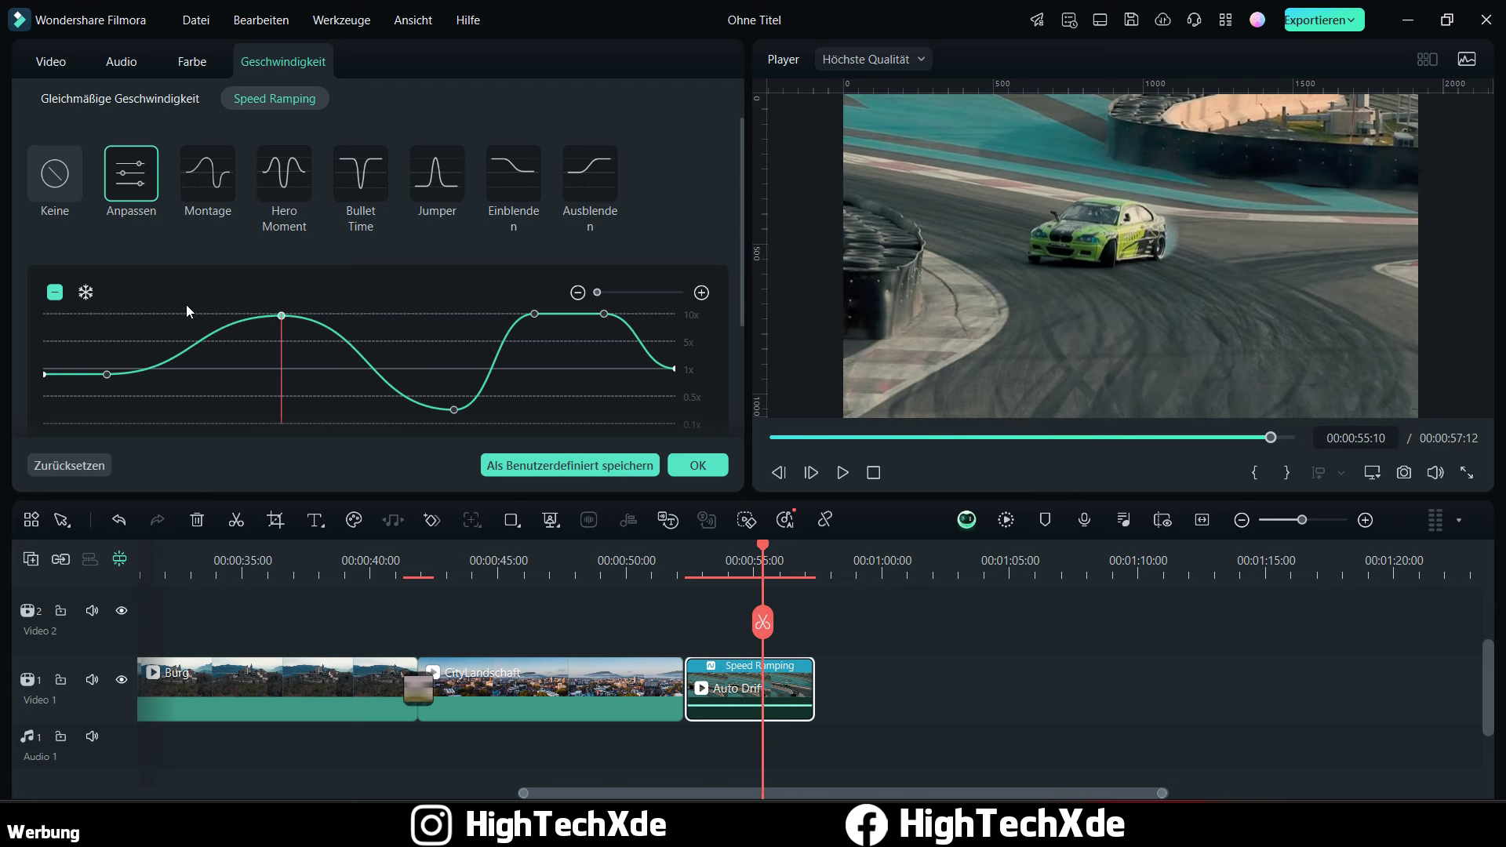
pyautogui.click(157, 326)
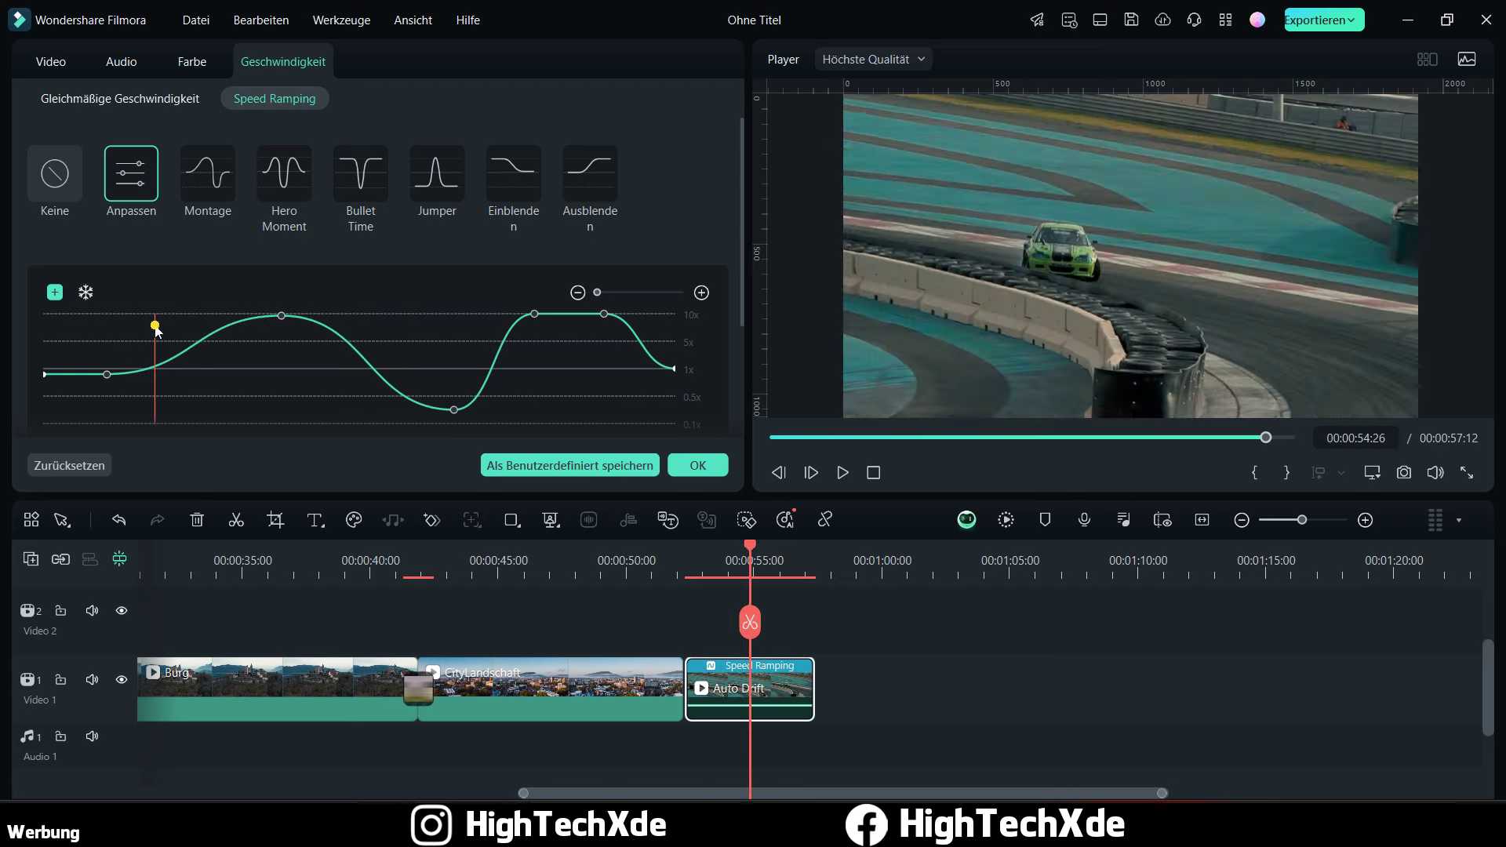
pyautogui.click(842, 472)
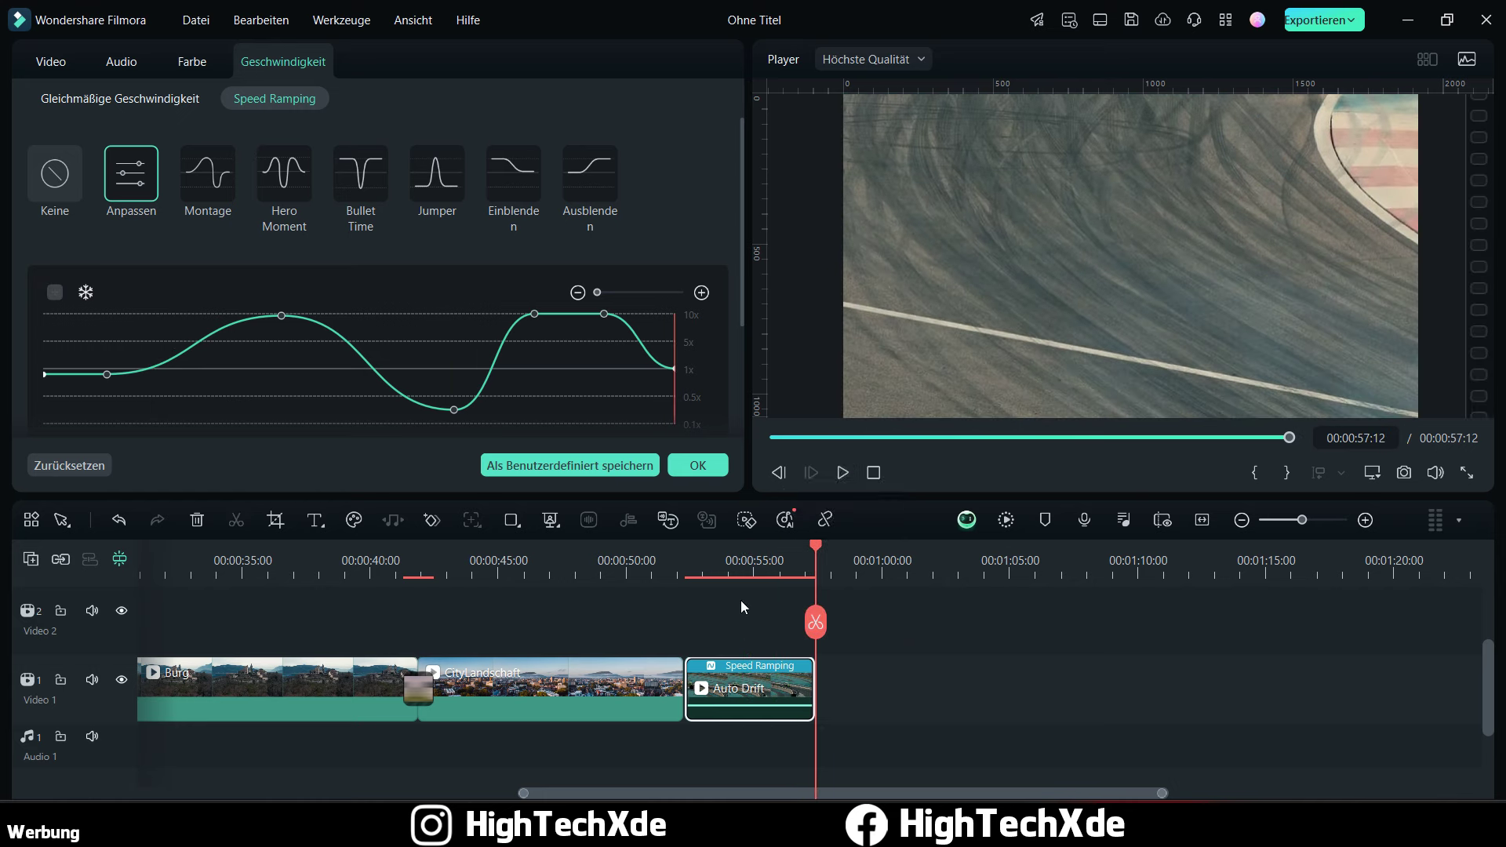
pyautogui.click(709, 563)
pyautogui.click(689, 563)
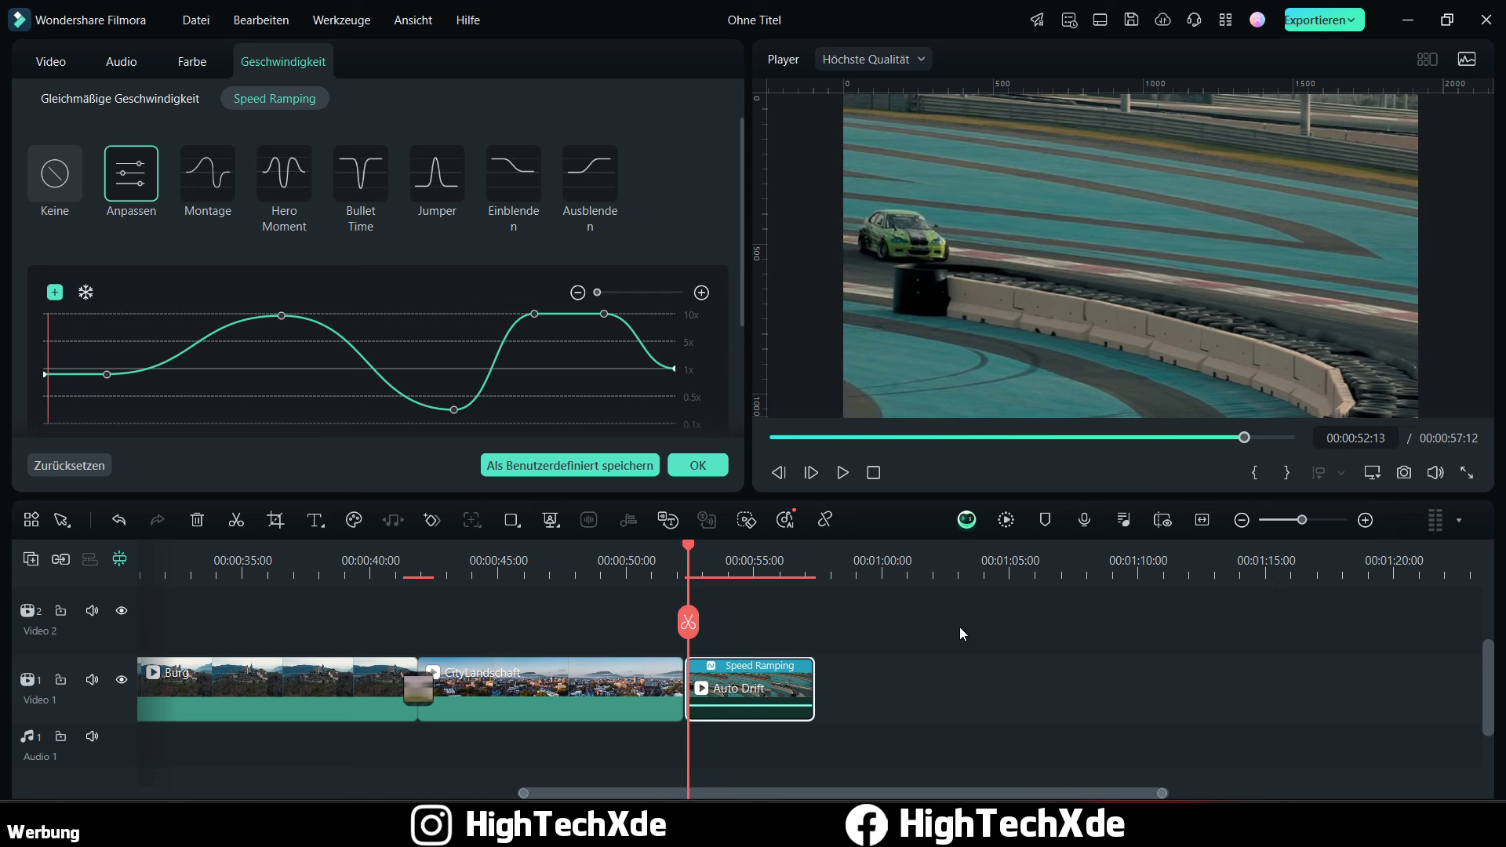
pyautogui.hscroll(-3, 862, 651)
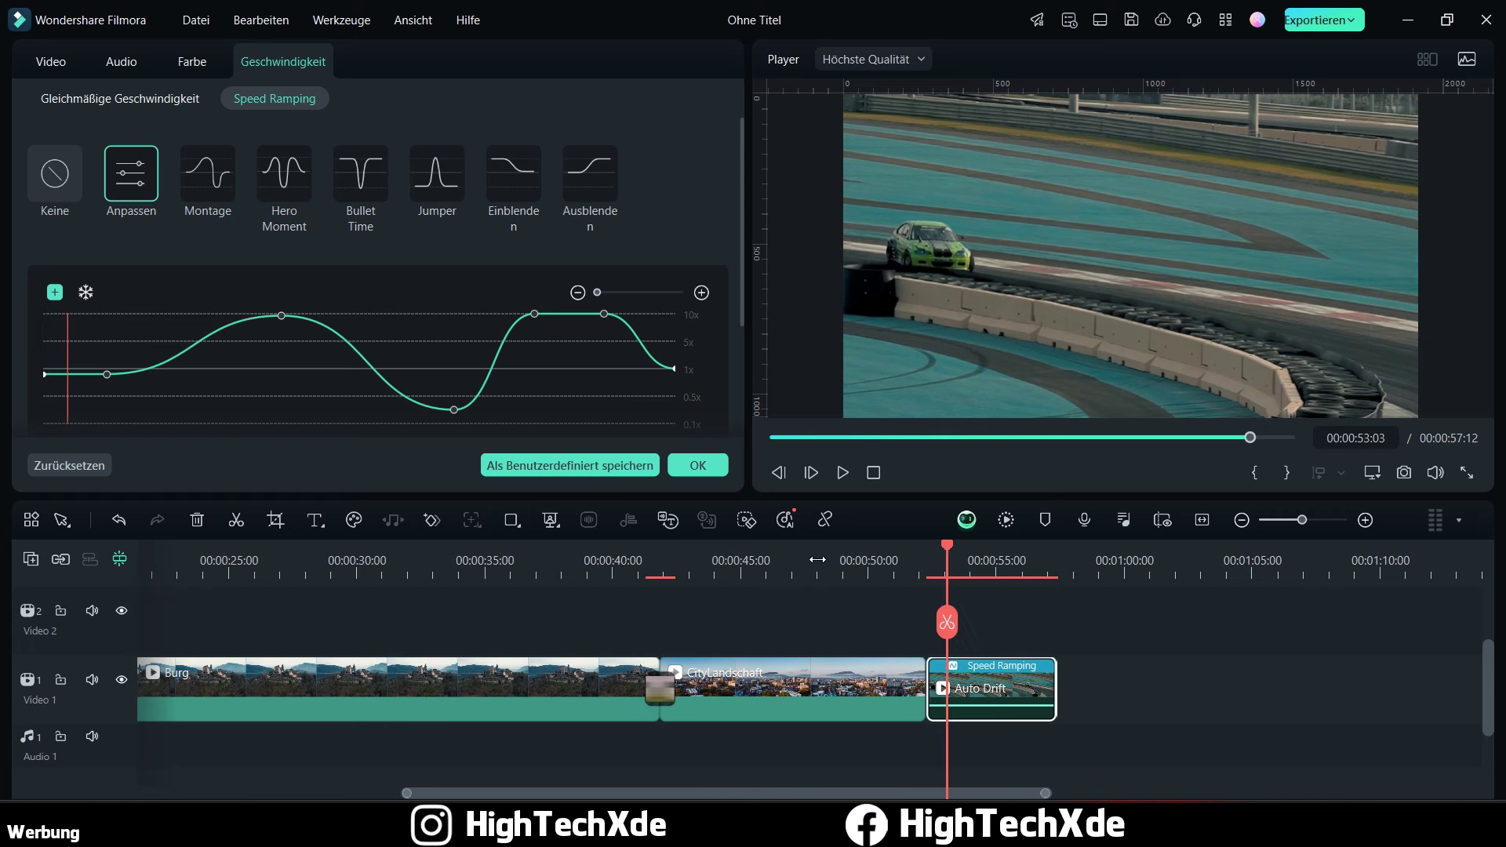
pyautogui.click(698, 465)
# Step: Place the playhead at 00:00:54:00 and slightly lower the Temperatur in the Auto Drift clip's basic colour settings
pyautogui.click(974, 561)
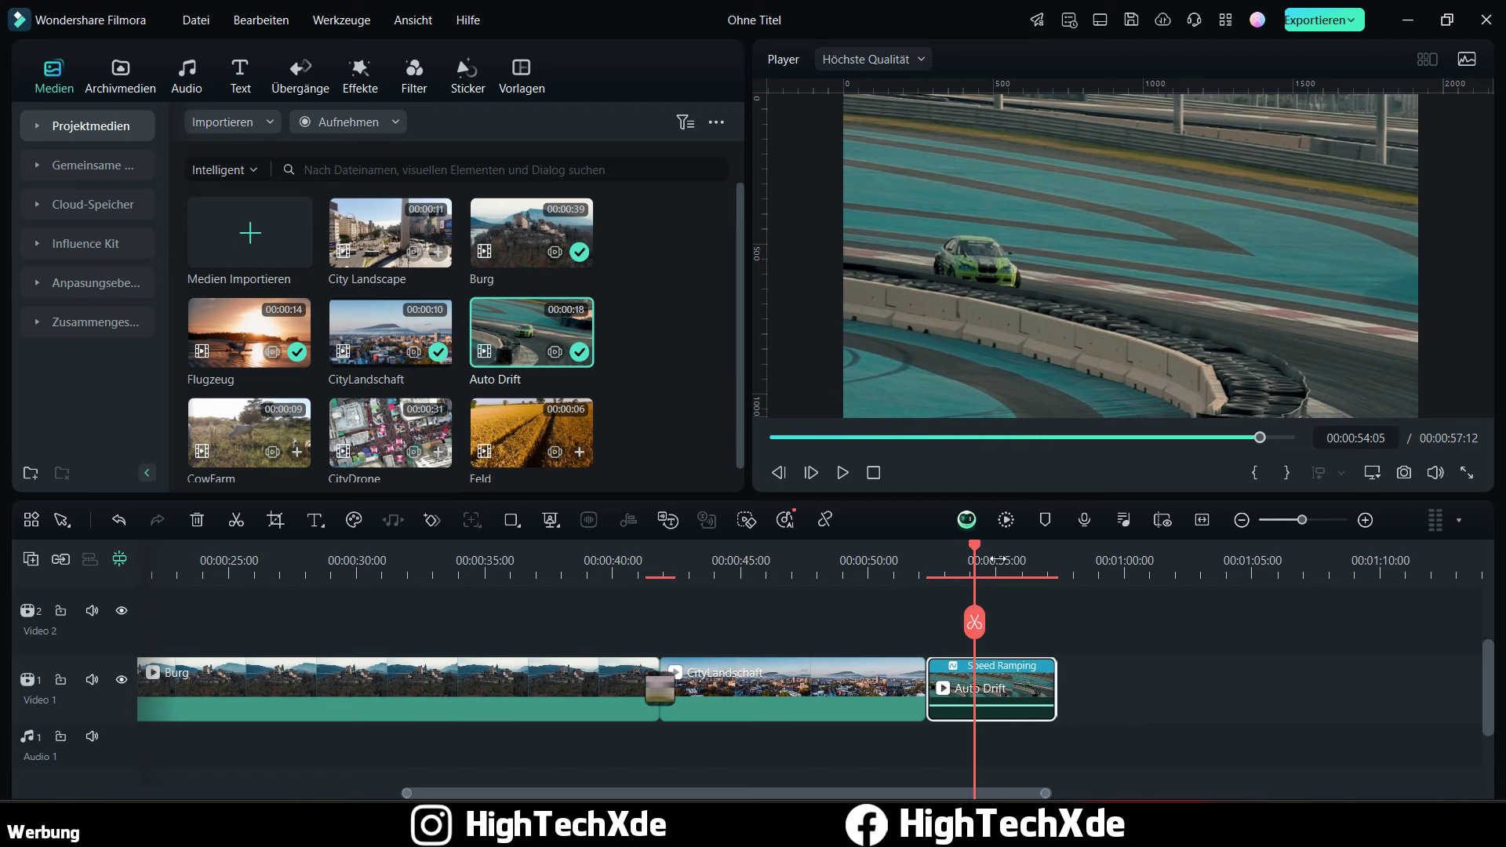
pyautogui.moveTo(975, 558); pyautogui.dragTo(970, 554)
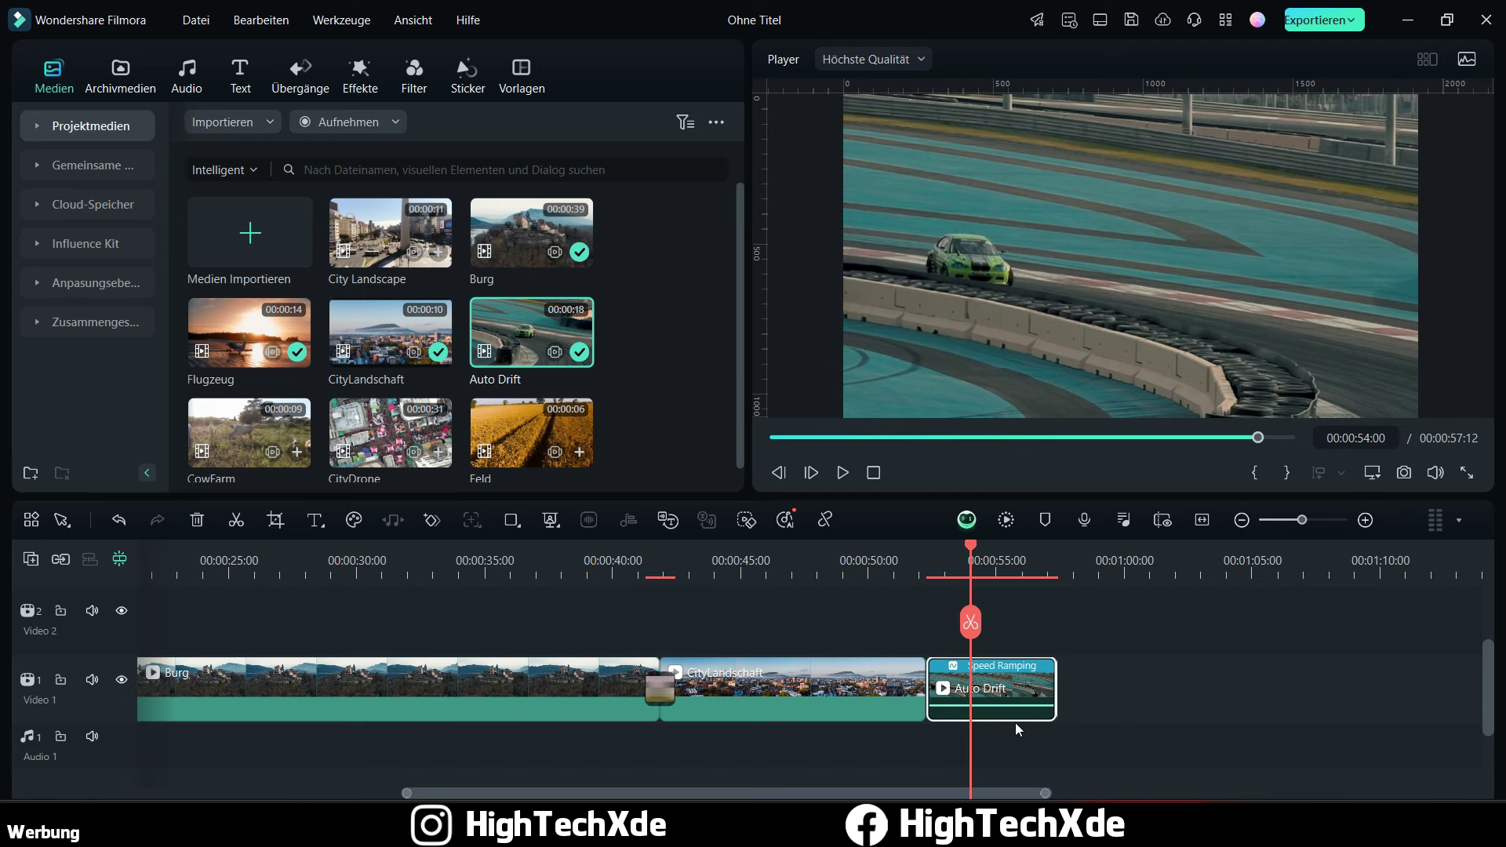
pyautogui.doubleClick(1004, 694)
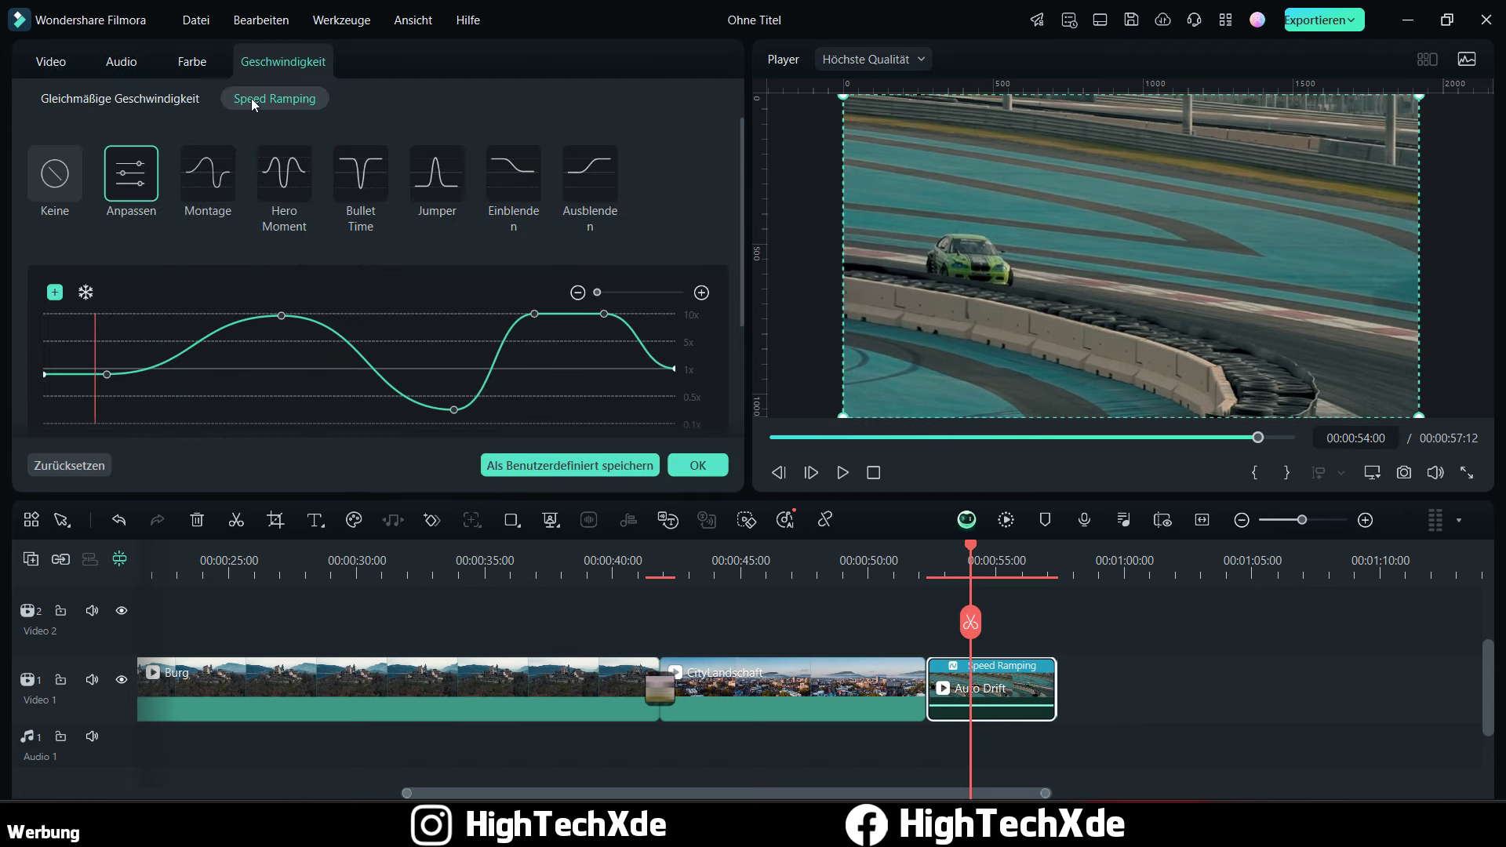
pyautogui.click(197, 66)
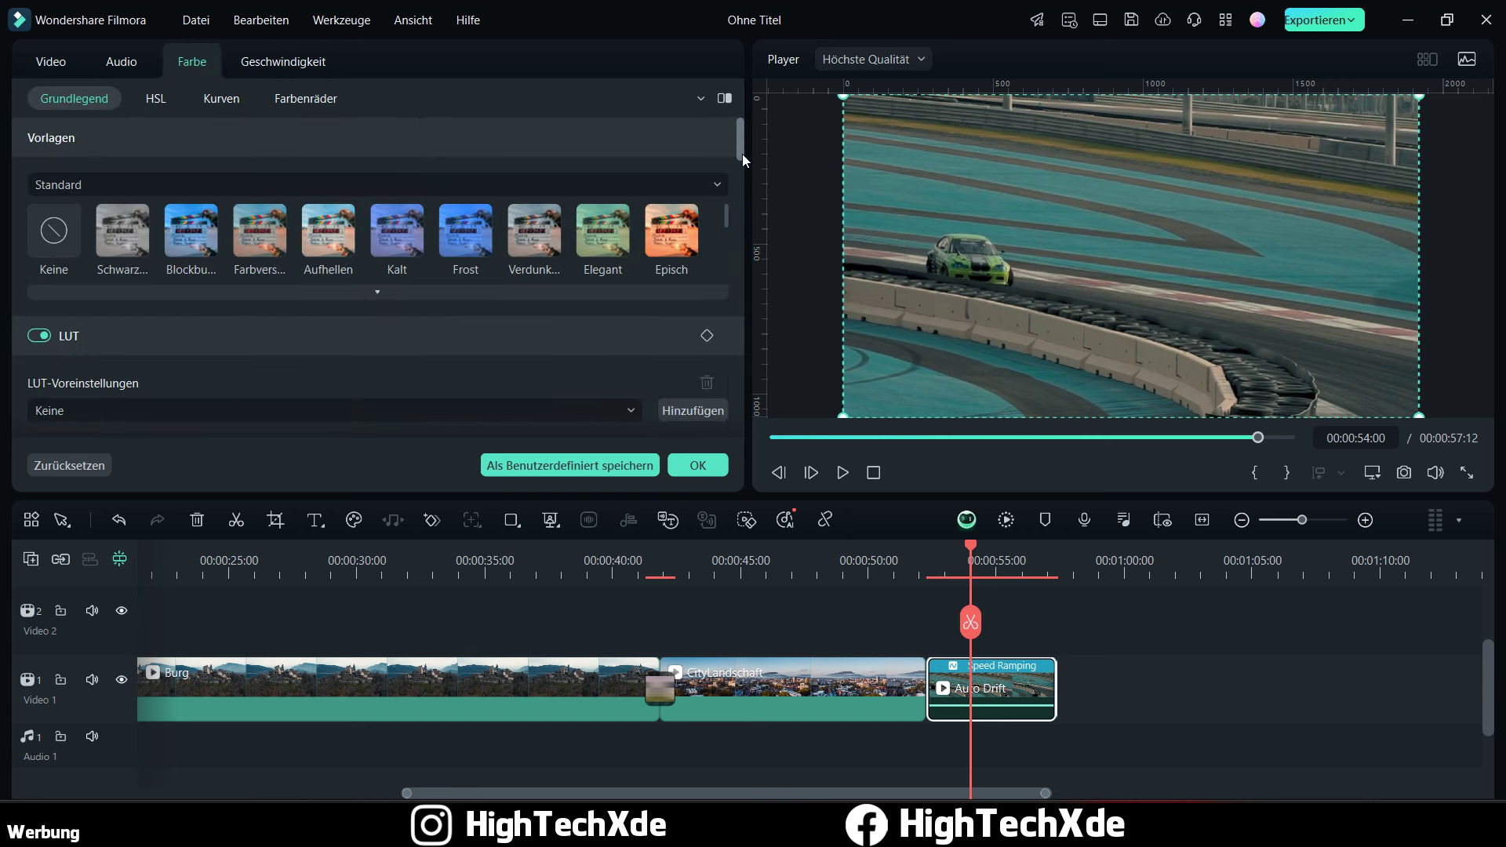
pyautogui.moveTo(741, 154); pyautogui.dragTo(736, 271)
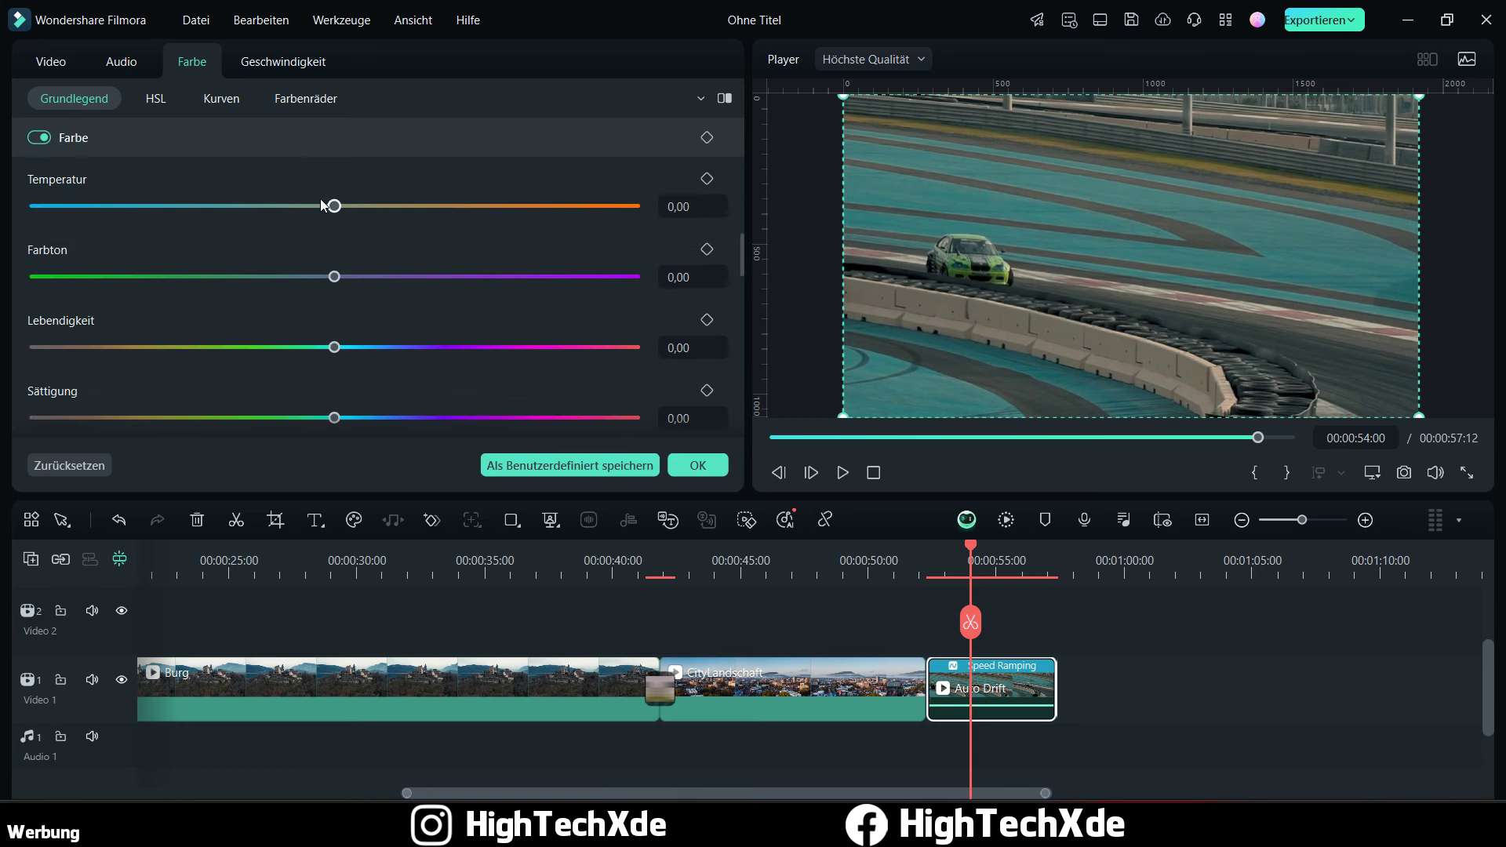
pyautogui.moveTo(335, 207)
pyautogui.mouseDown()
pyautogui.moveTo(403, 206)
pyautogui.moveTo(261, 210)
pyautogui.moveTo(350, 210)
pyautogui.moveTo(308, 210)
pyautogui.mouseUp()
# Step: Noticeably increase the Lebendigkeit and Sättigung of the Auto Drift clip
pyautogui.scroll(-1, 340, 338)
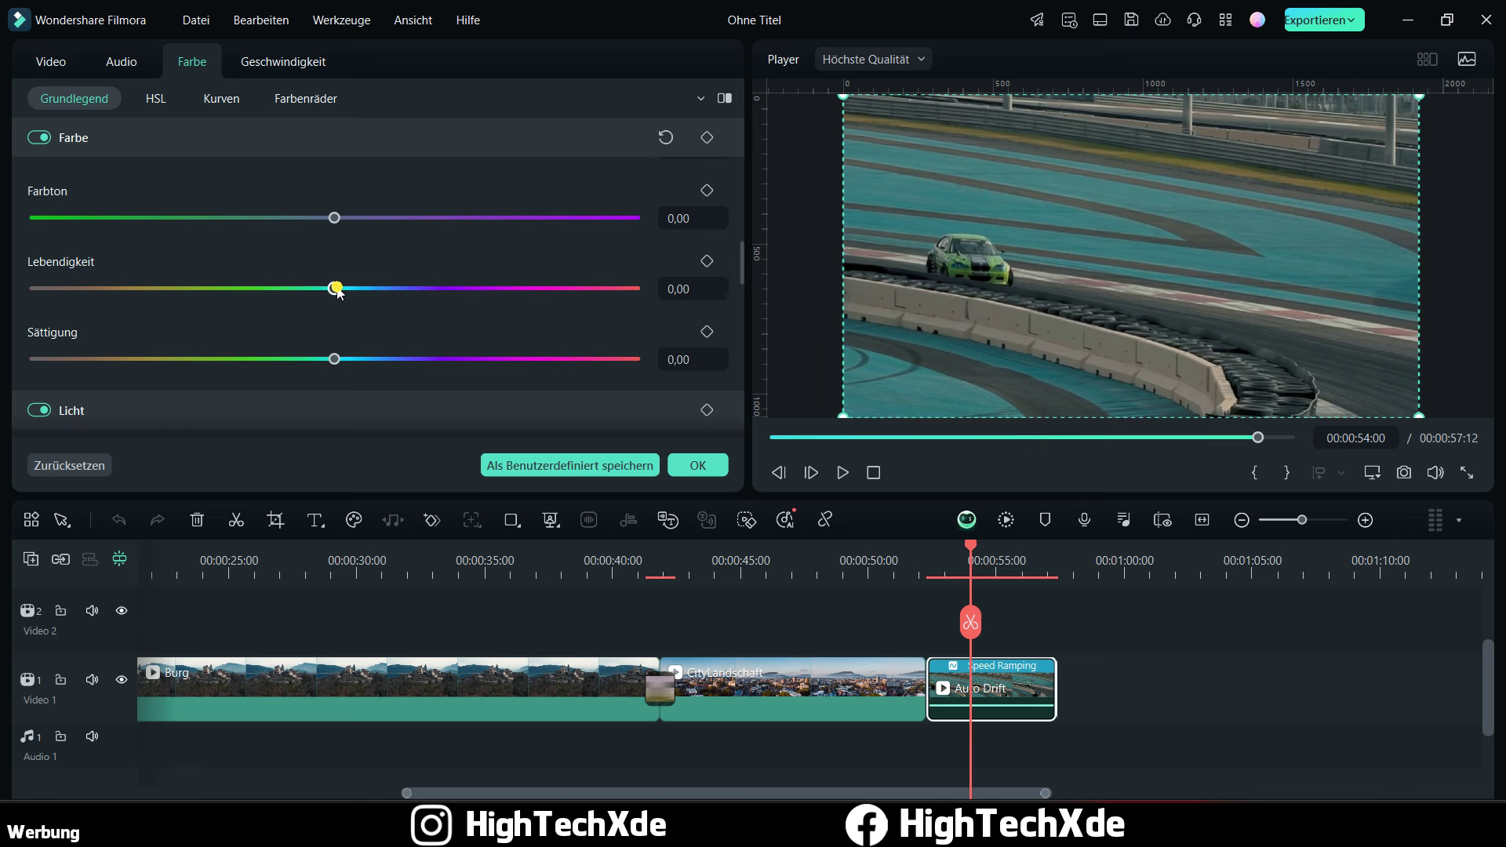
pyautogui.moveTo(336, 288); pyautogui.dragTo(411, 290)
pyautogui.moveTo(334, 358); pyautogui.dragTo(394, 354)
# Step: Slightly raise the Licht value above Helligkeit for the Auto Drift clip, and set Helligkeit to 6.00
pyautogui.scroll(-2, 390, 276)
pyautogui.scroll(-1, 390, 276)
pyautogui.moveTo(334, 308)
pyautogui.mouseDown()
pyautogui.moveTo(373, 312)
pyautogui.moveTo(346, 310)
pyautogui.mouseUp()
pyautogui.moveTo(334, 378)
pyautogui.mouseDown()
pyautogui.moveTo(369, 378)
pyautogui.moveTo(353, 379)
pyautogui.mouseUp()
pyautogui.scroll(-4, 347, 309)
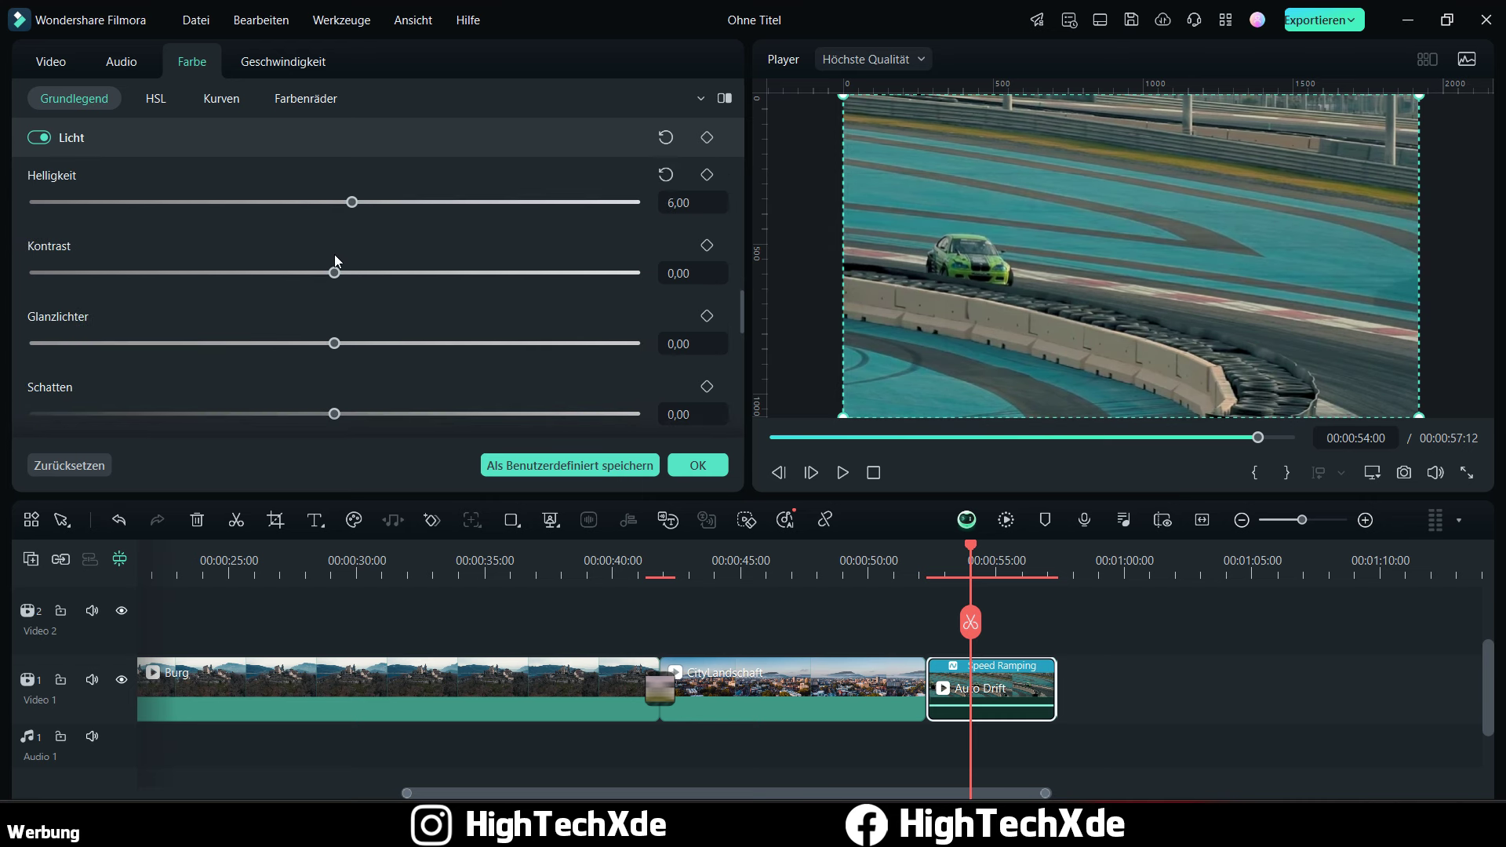
# Step: Review the remaining Licht, Einstellen, Vignette and LUT options in the clip's basic colour settings
pyautogui.scroll(-3, 328, 347)
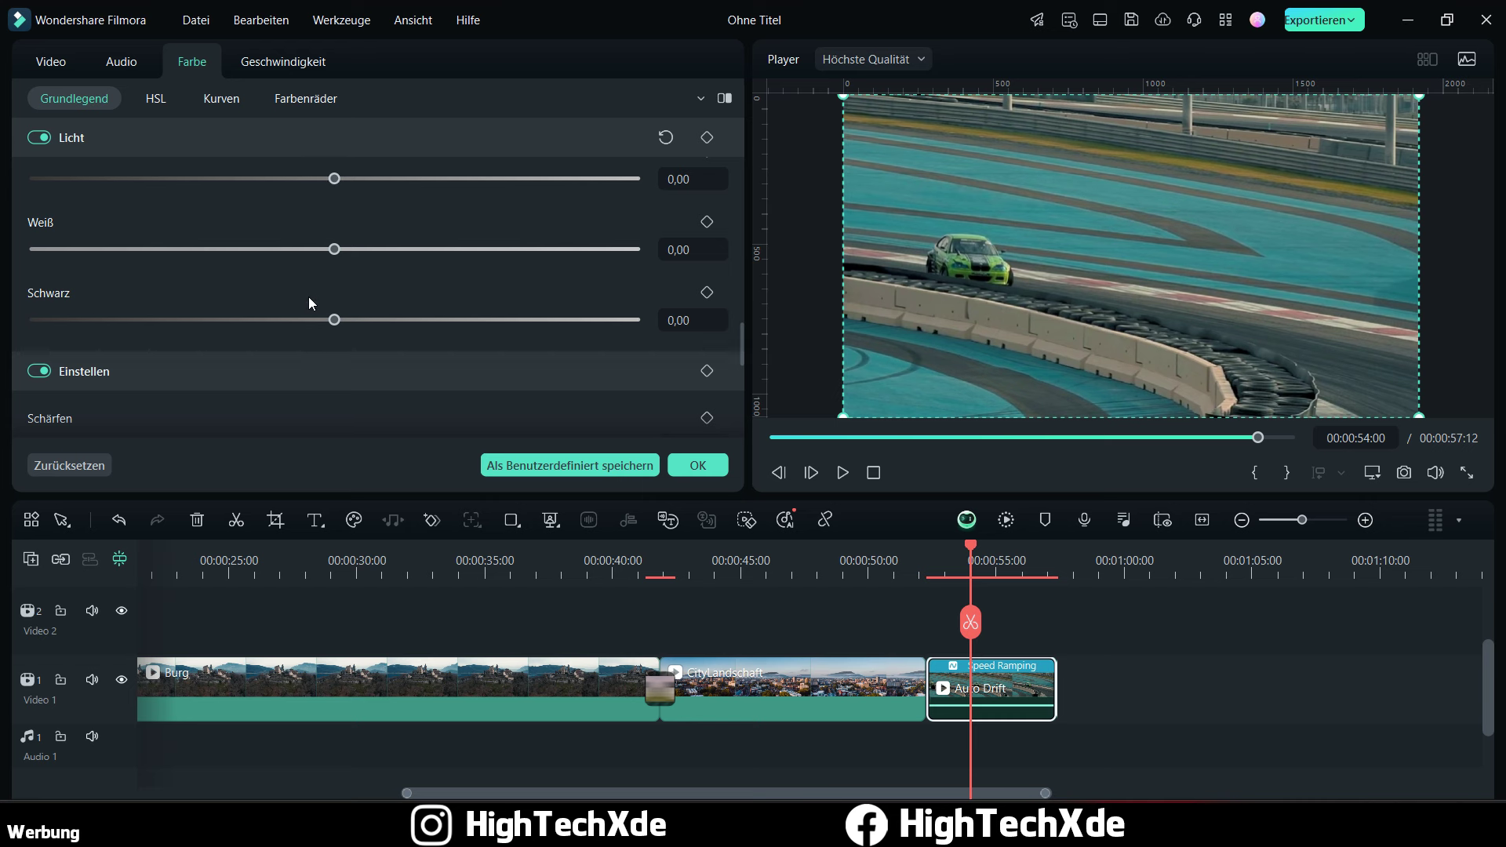
pyautogui.scroll(-4, 330, 324)
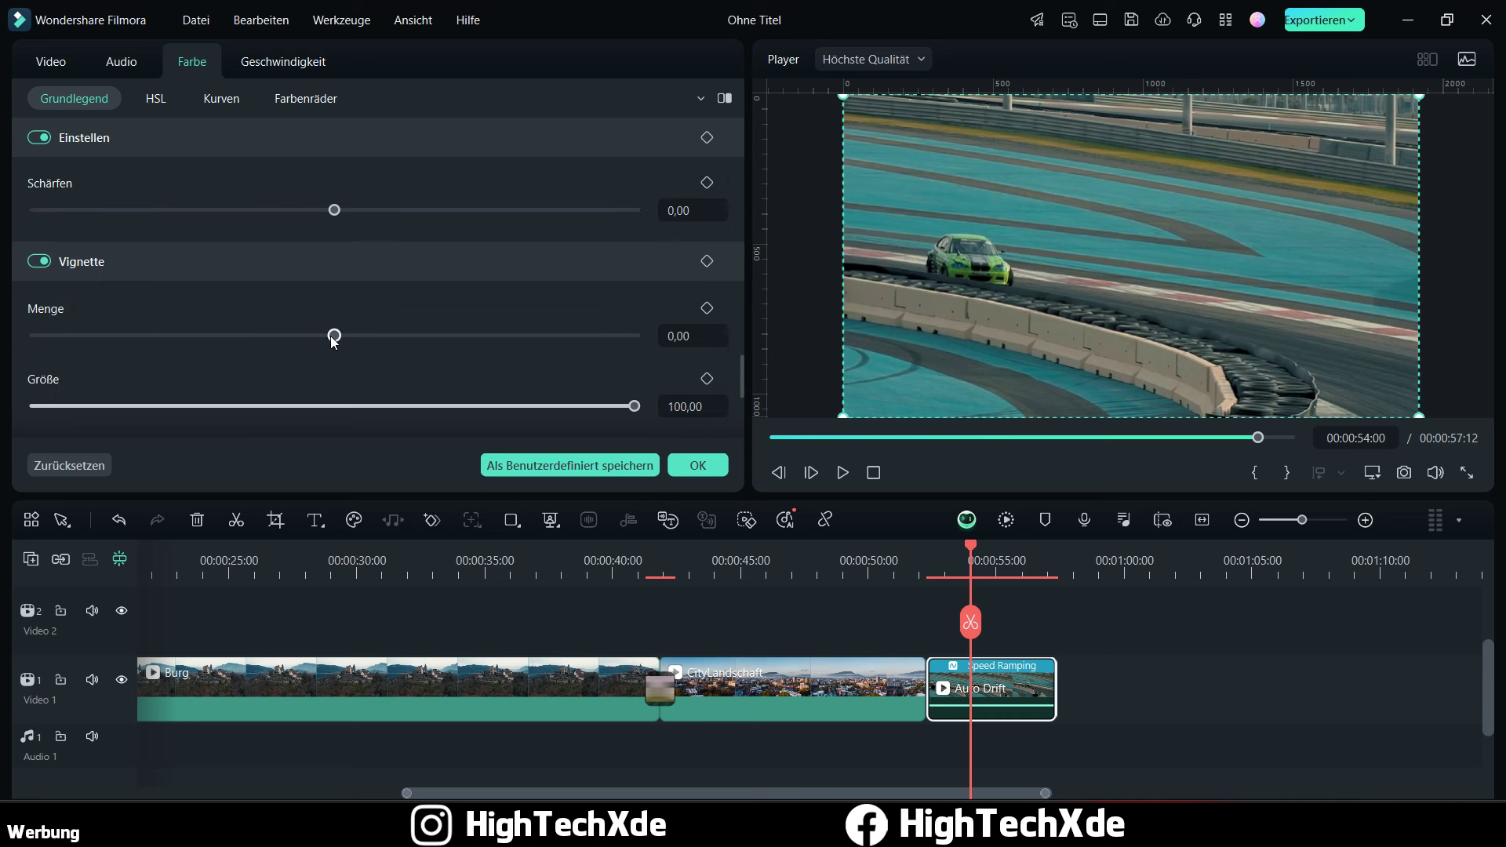
pyautogui.moveTo(334, 339)
pyautogui.mouseDown()
pyautogui.moveTo(481, 337)
pyautogui.moveTo(203, 340)
pyautogui.moveTo(334, 338)
pyautogui.mouseUp()
pyautogui.scroll(-5, 332, 336)
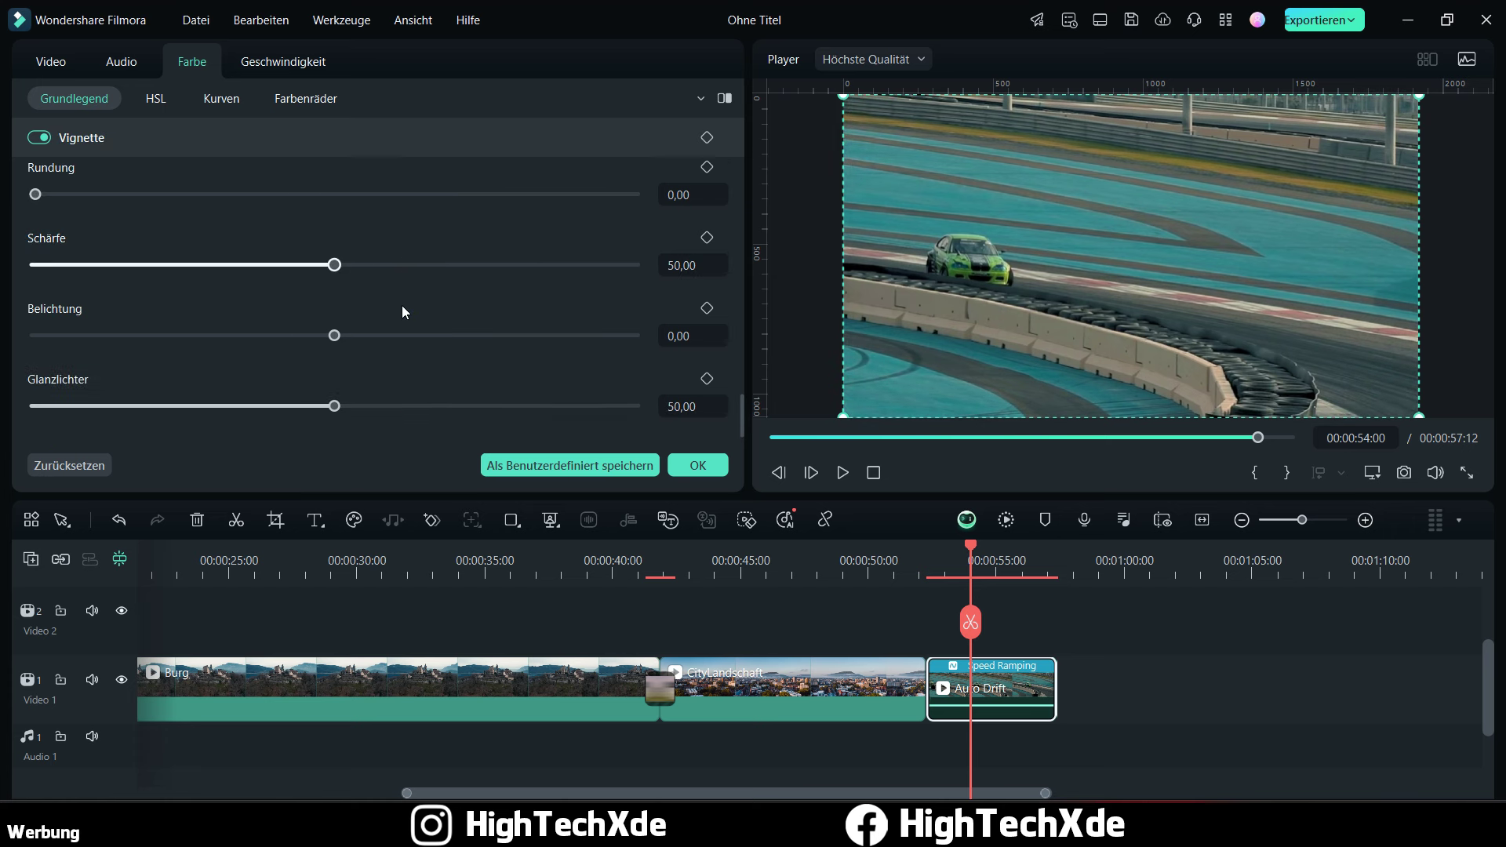
pyautogui.scroll(10, 395, 311)
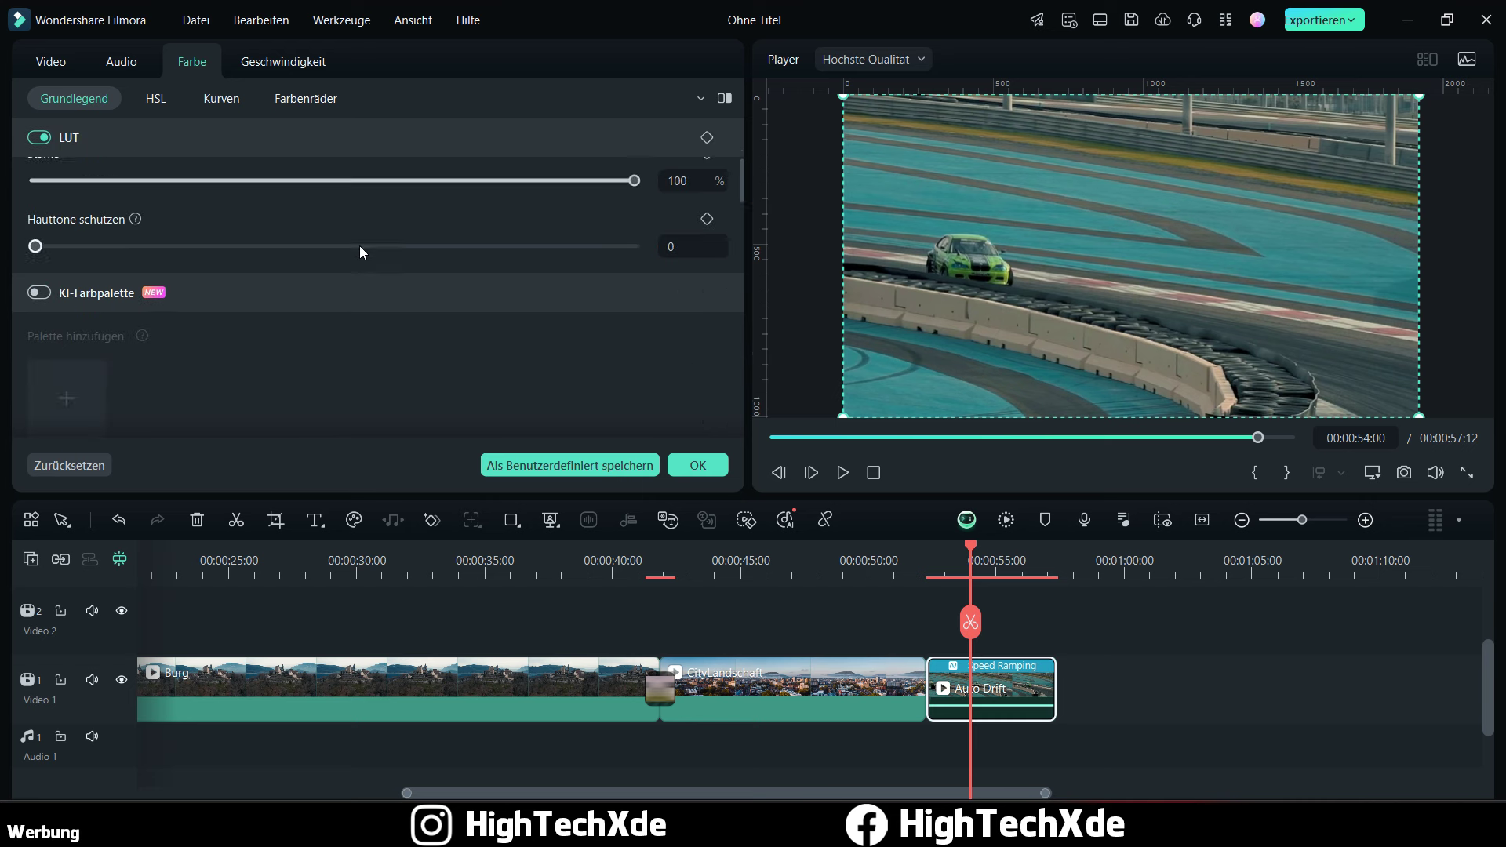
pyautogui.scroll(5, 355, 264)
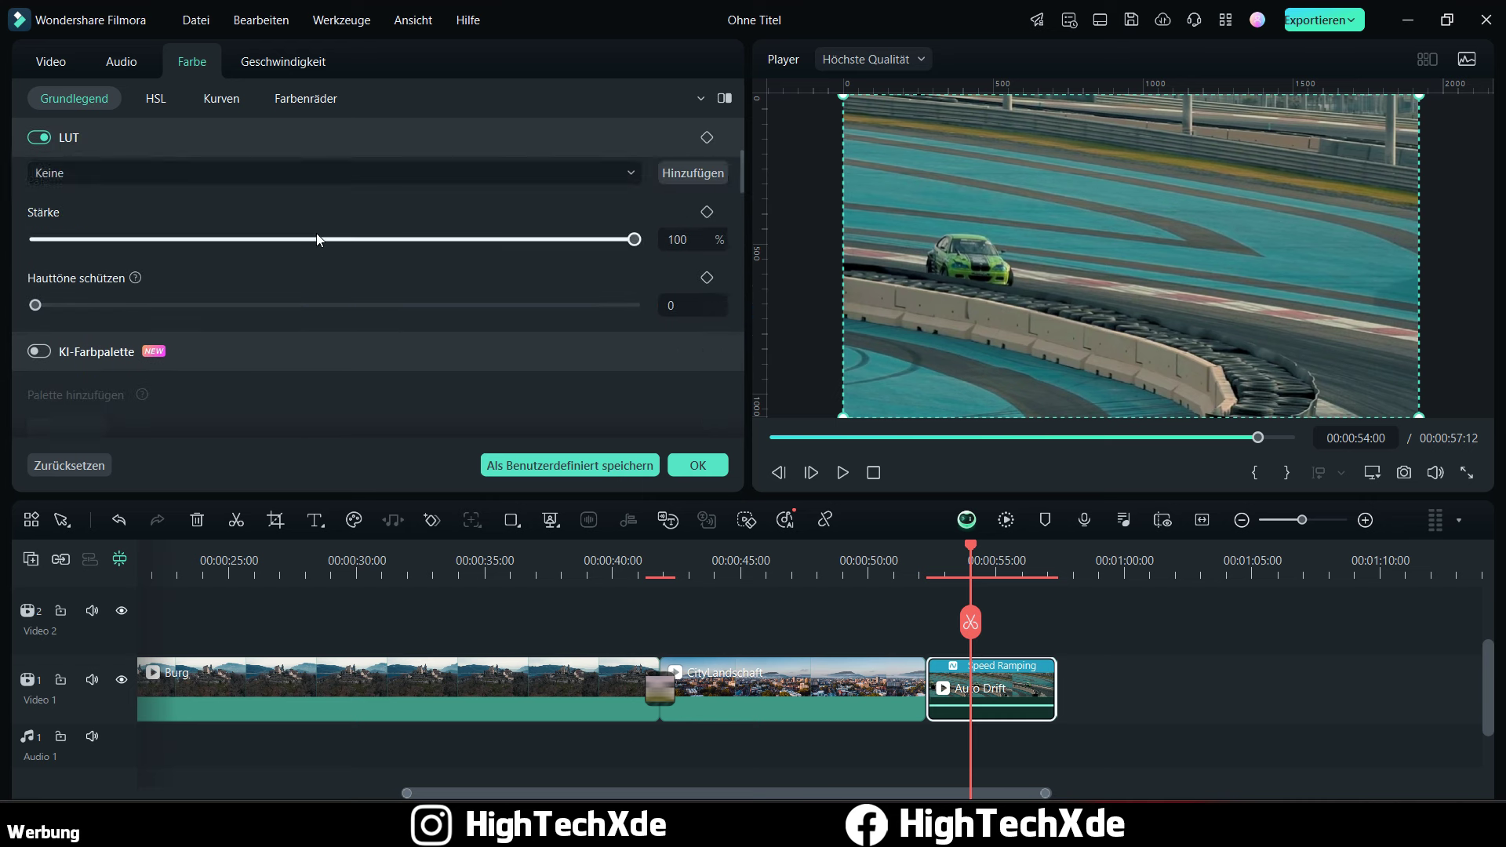
# Step: Set the cyan colour range's HSL Farbton to 17.00 and Sättigung to -29.00 for the Auto Drift clip
pyautogui.click(155, 99)
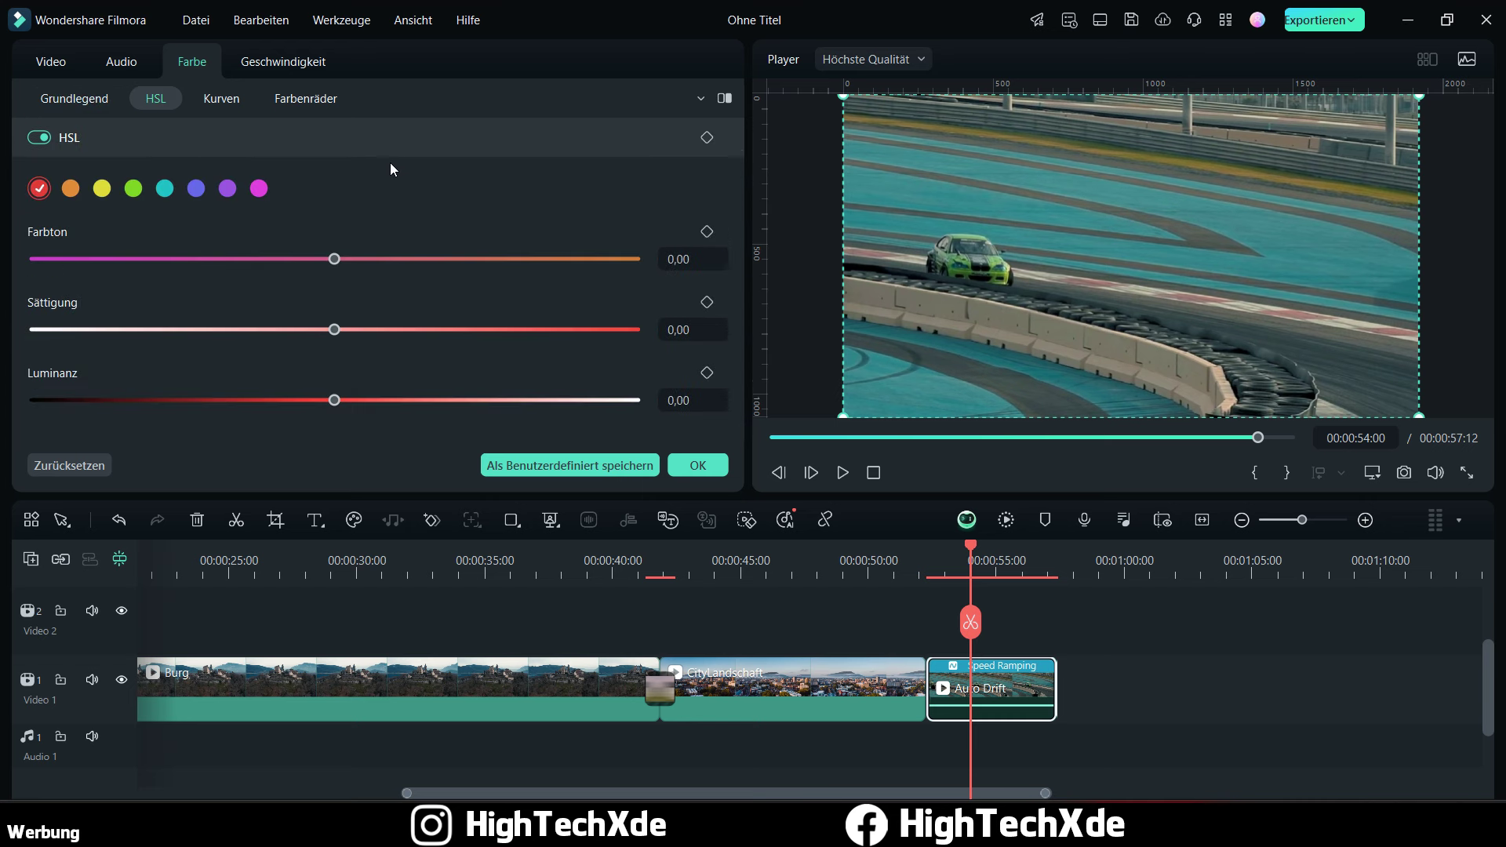
pyautogui.click(164, 189)
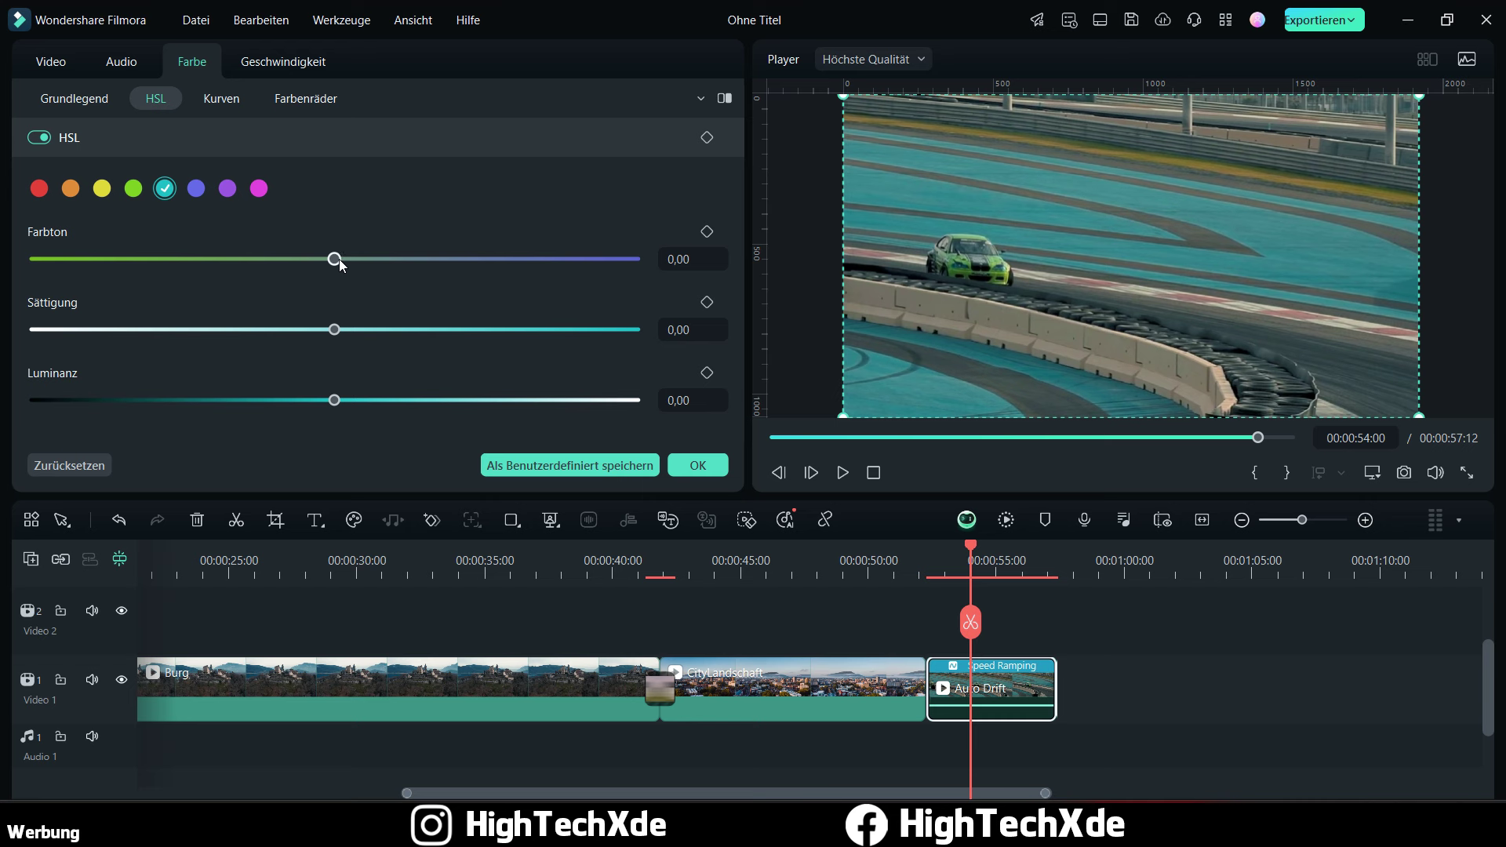
pyautogui.moveTo(335, 259); pyautogui.dragTo(385, 263)
pyautogui.moveTo(336, 332); pyautogui.dragTo(250, 335)
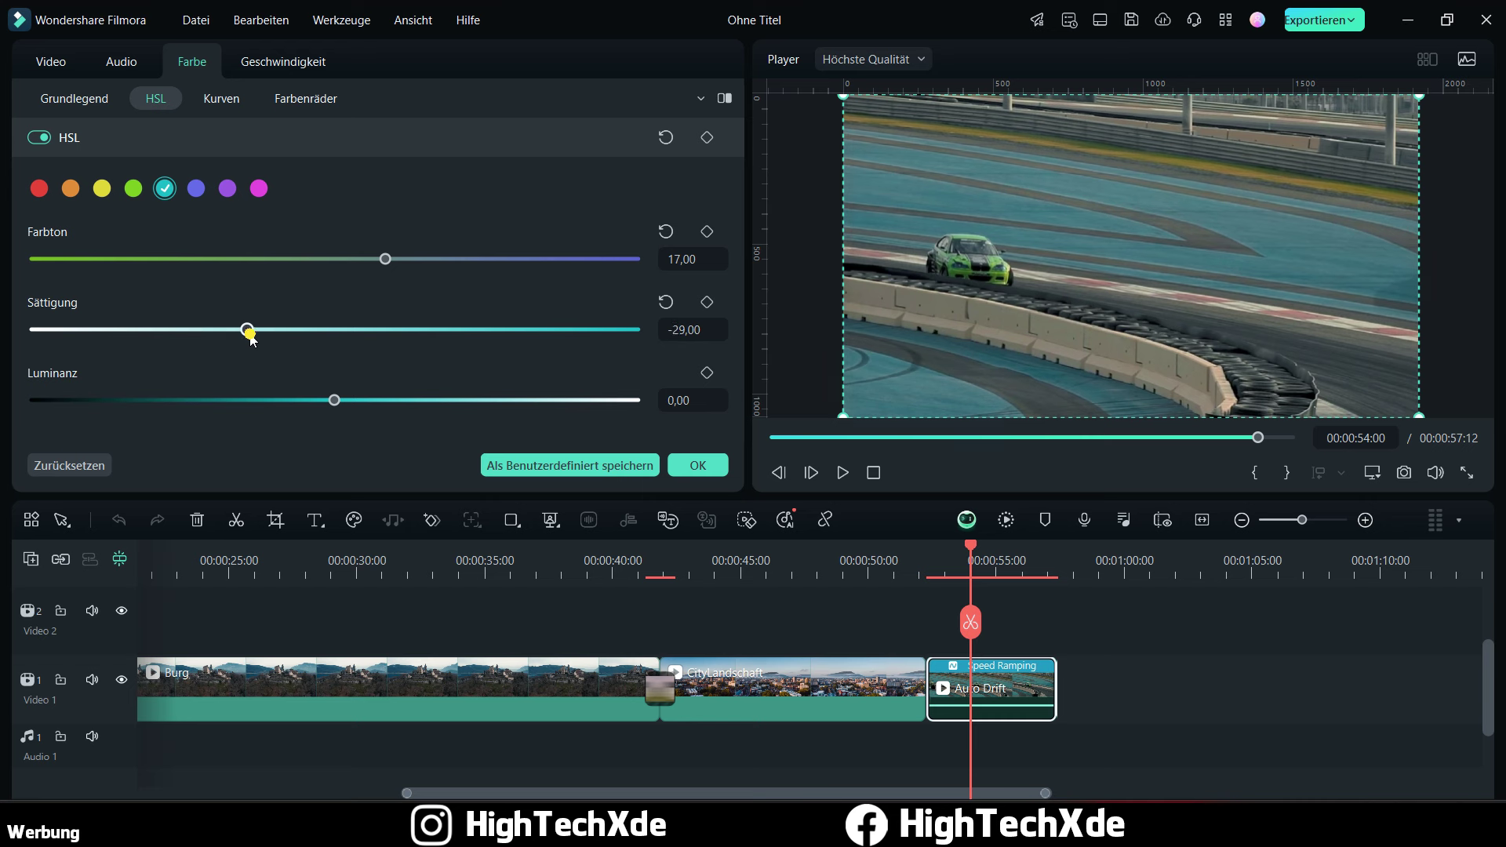
# Step: Set the cyan colour range's HSL Luminanz to 7.00 and add a control point to the lower part of the clip's white curve
pyautogui.moveTo(334, 400)
pyautogui.mouseDown()
pyautogui.moveTo(363, 400)
pyautogui.moveTo(296, 400)
pyautogui.moveTo(355, 400)
pyautogui.mouseUp()
pyautogui.click(229, 102)
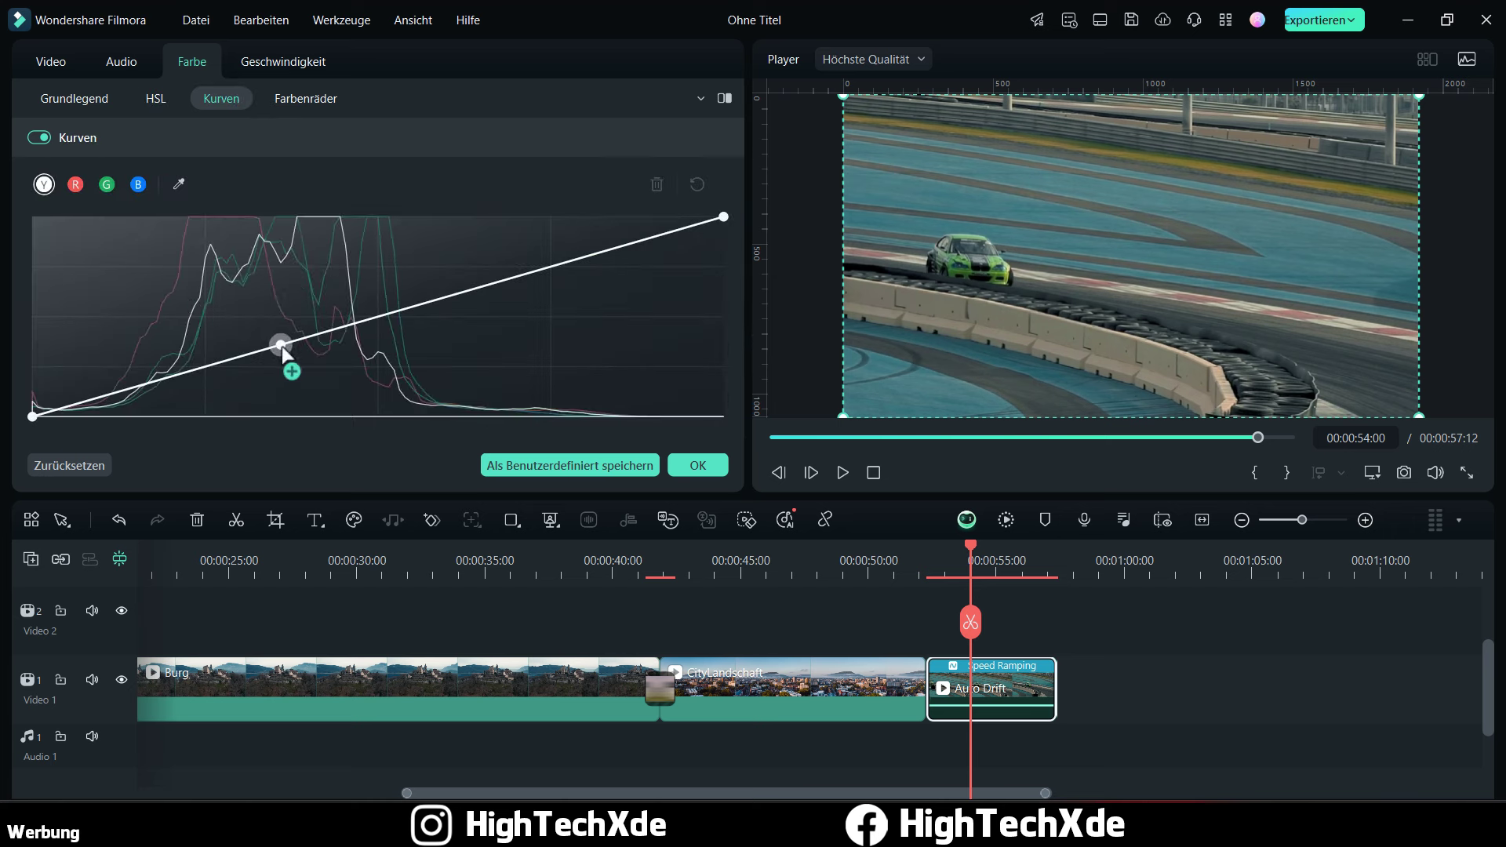
pyautogui.moveTo(281, 346)
pyautogui.mouseDown()
pyautogui.moveTo(270, 328)
pyautogui.moveTo(297, 357)
pyautogui.moveTo(174, 354)
pyautogui.moveTo(441, 345)
pyautogui.moveTo(283, 347)
pyautogui.mouseUp()
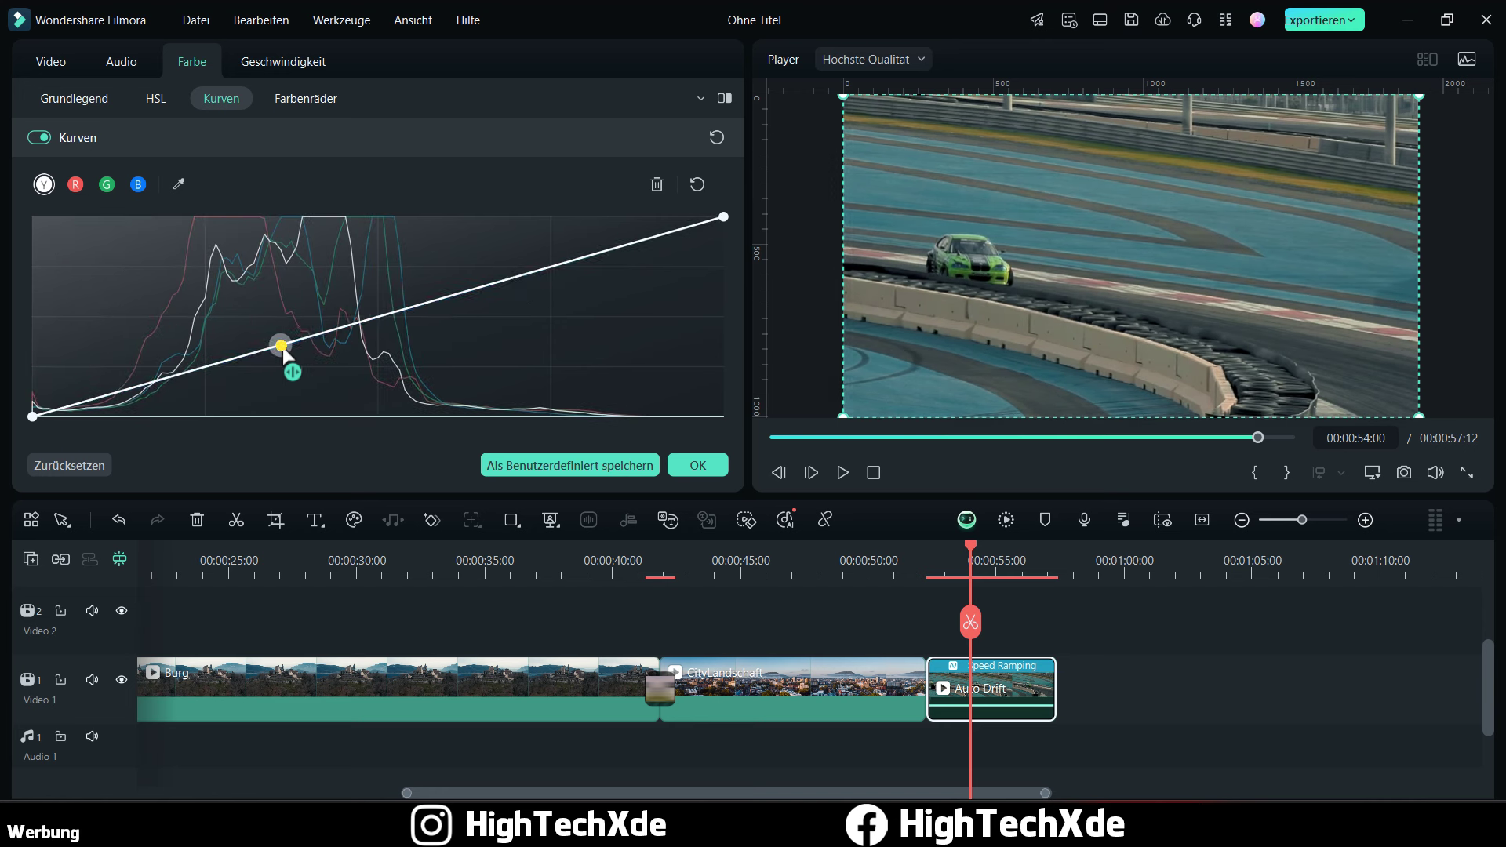
# Step: Check the colour wheels, and set the green colour range's HSL Sättigung to 39.00 and Luminanz to 37.00 for the Auto Drift clip
pyautogui.click(313, 100)
pyautogui.scroll(-1, 356, 250)
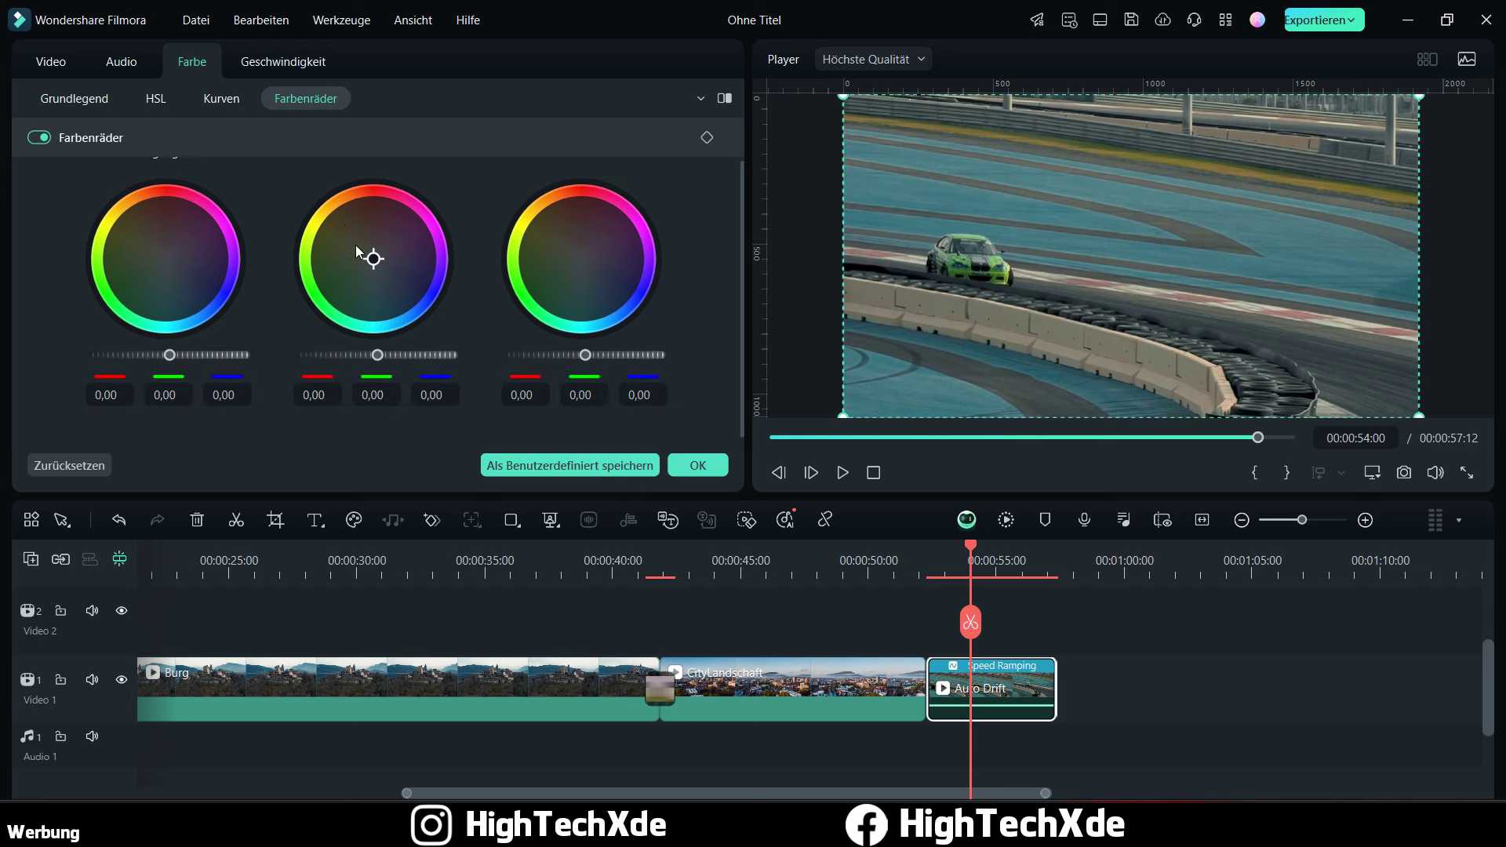
pyautogui.click(157, 102)
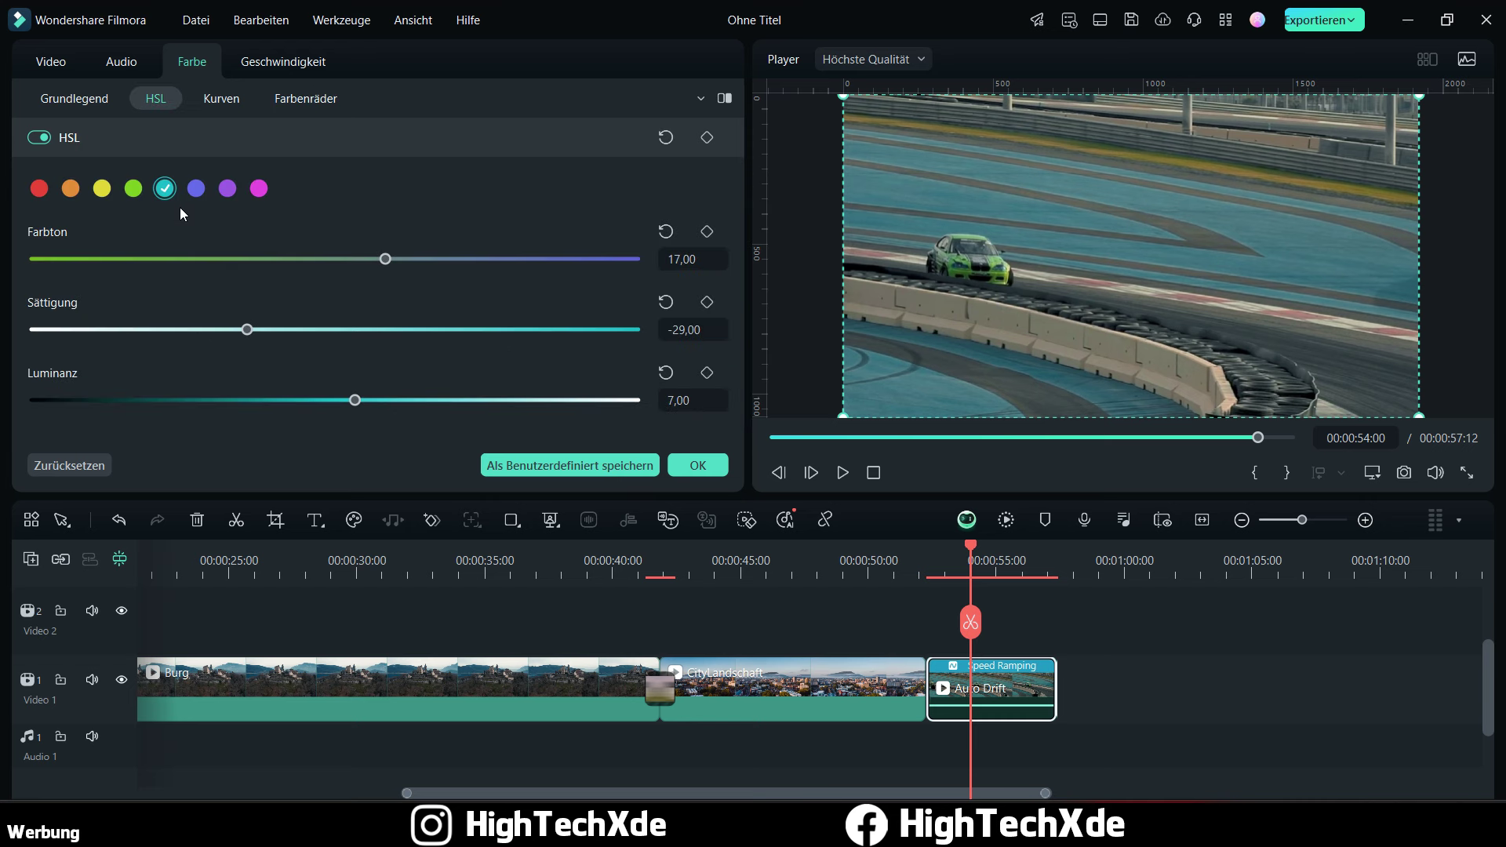
pyautogui.click(134, 189)
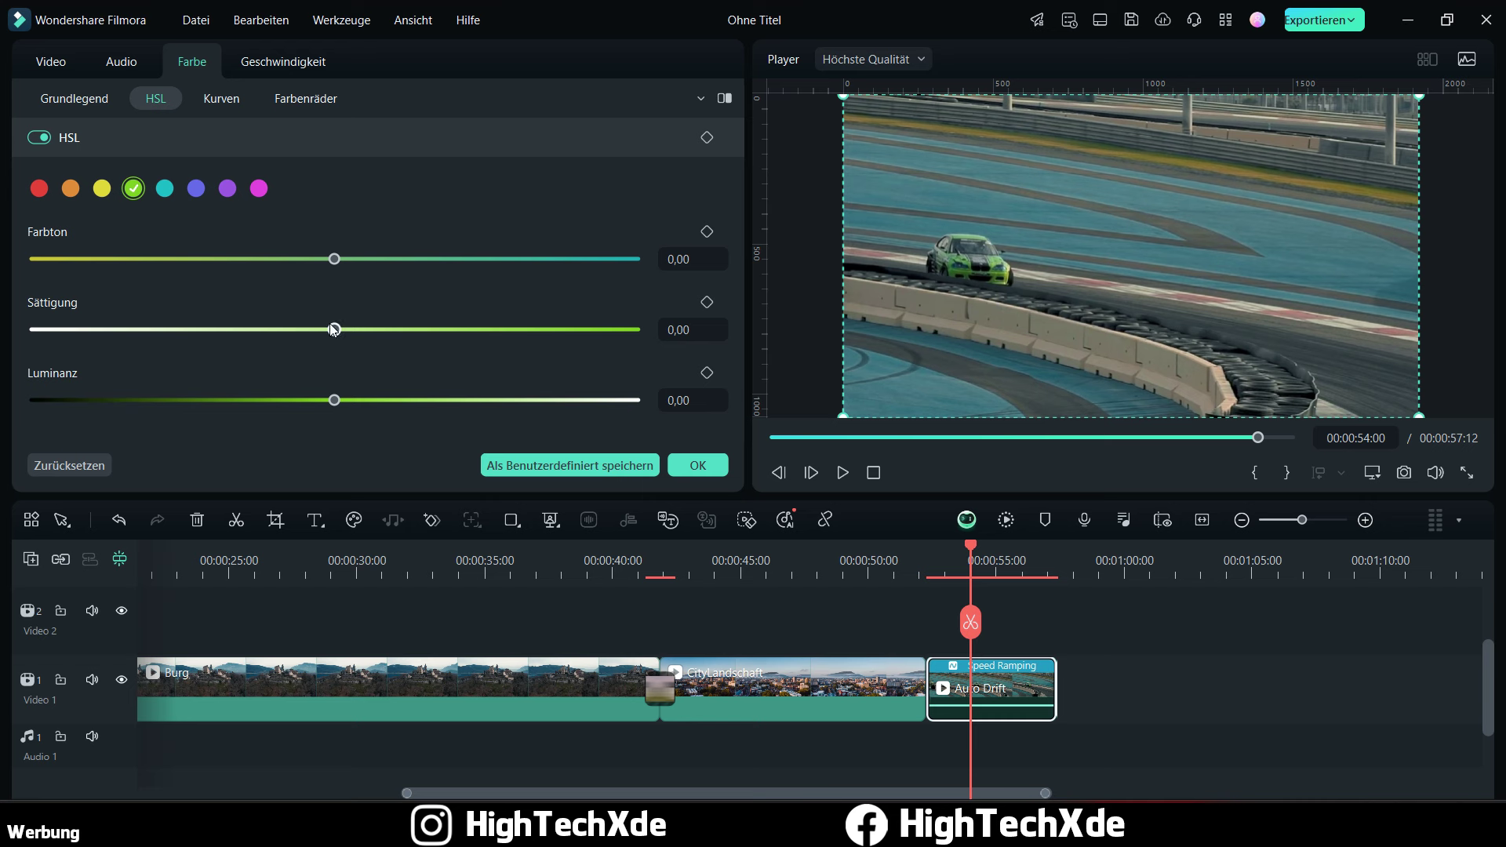
pyautogui.moveTo(336, 335); pyautogui.dragTo(452, 332)
pyautogui.moveTo(335, 403); pyautogui.dragTo(444, 396)
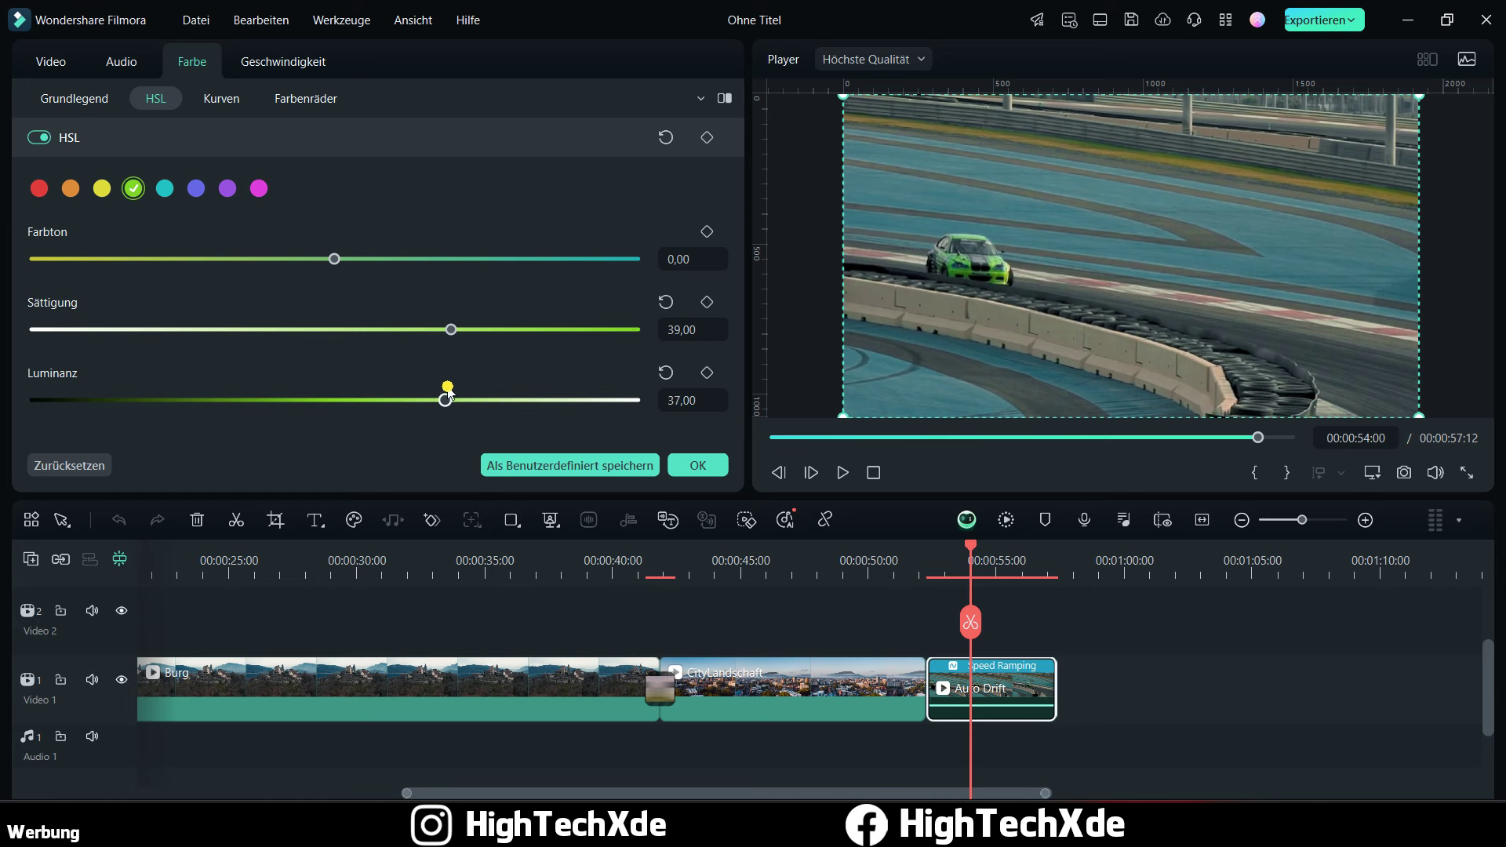
# Step: Preview the graded Auto Drift clip and confirm its colour settings
pyautogui.click(847, 474)
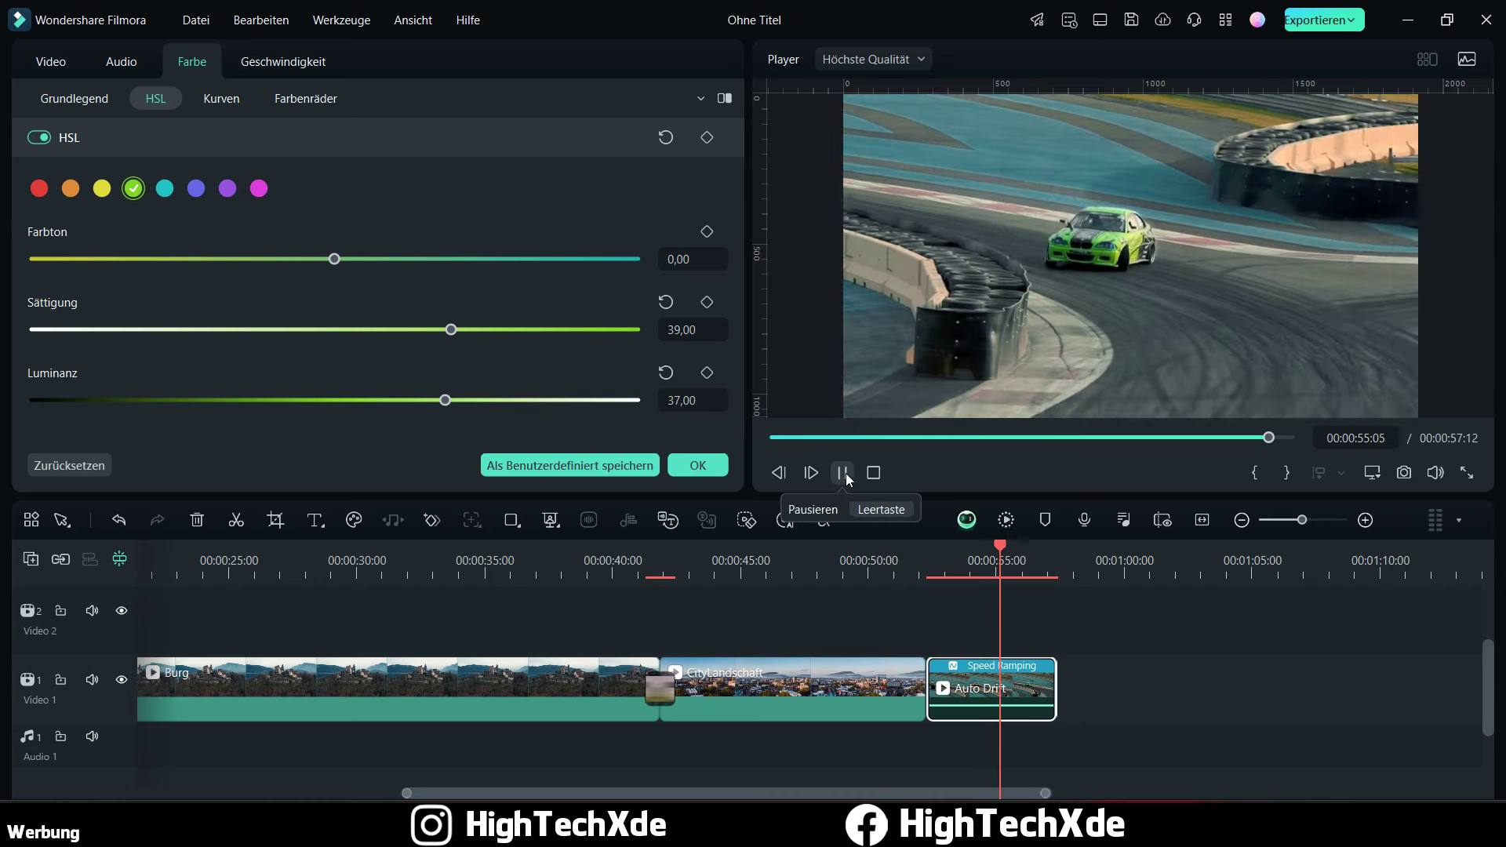
pyautogui.click(845, 473)
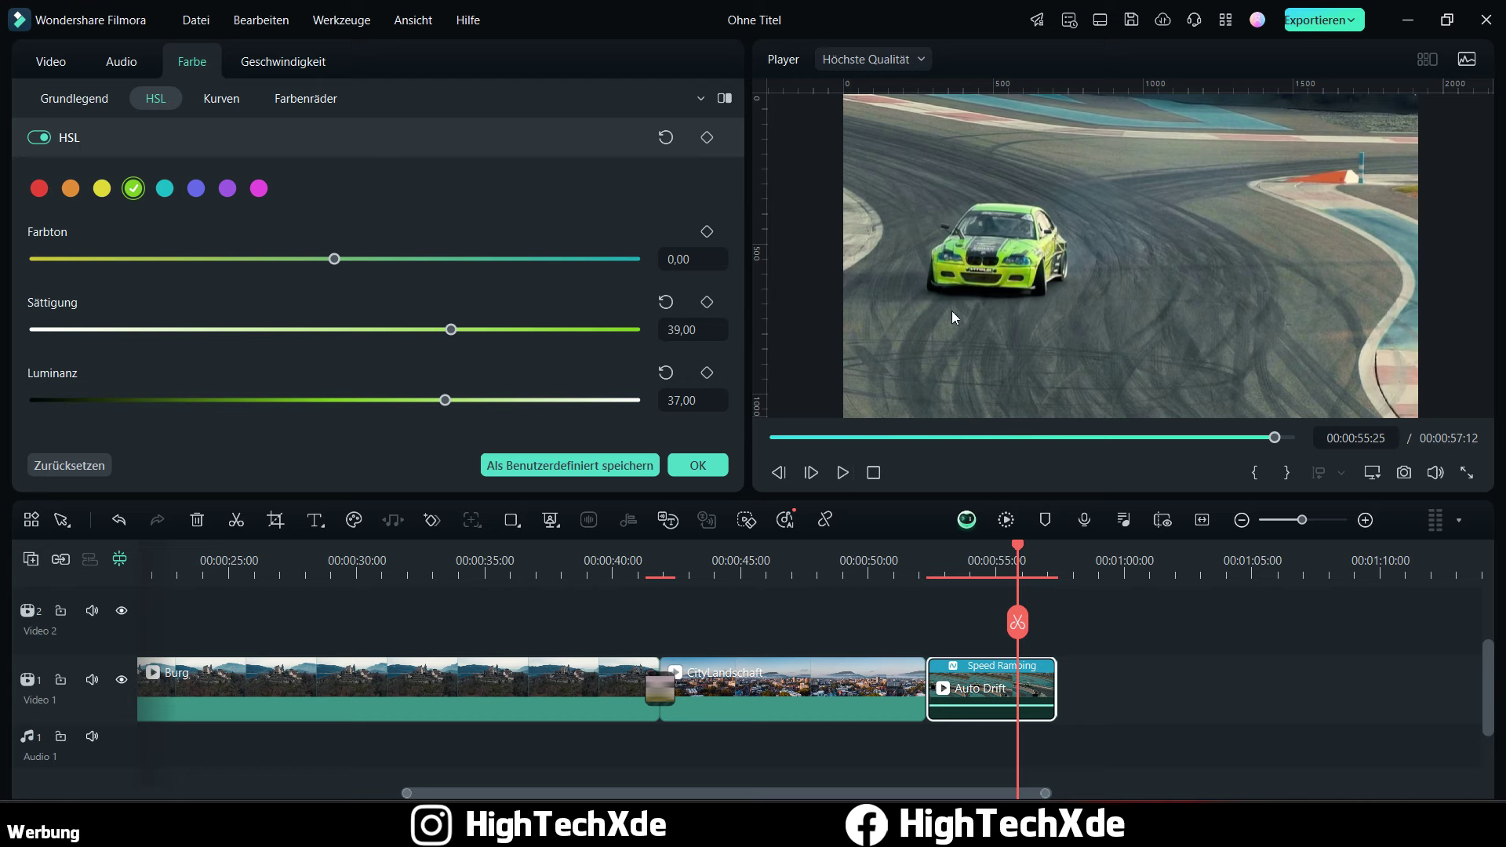
pyautogui.click(695, 465)
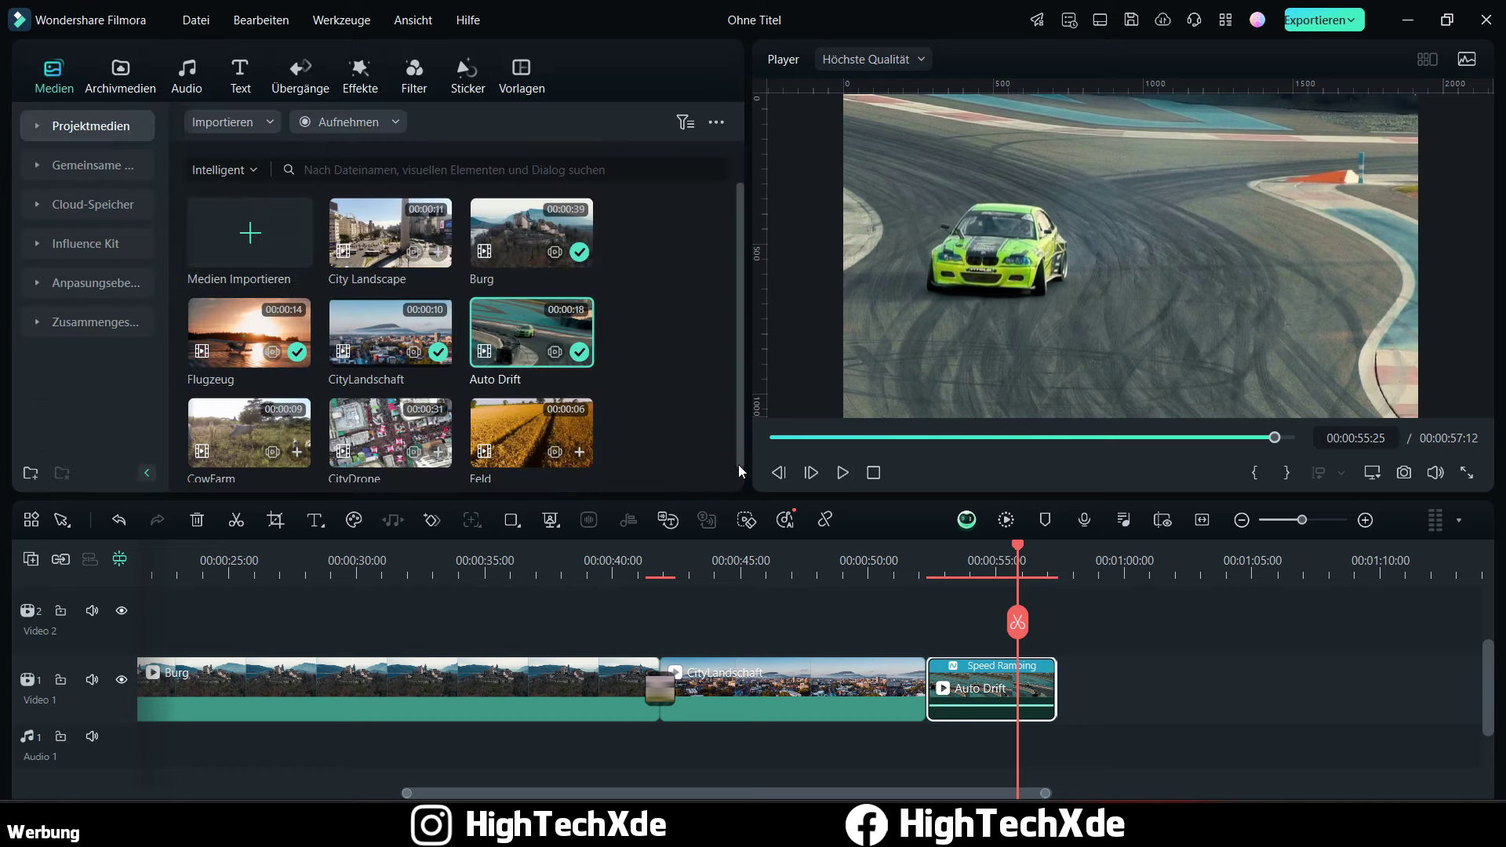
# Step: Compare the graded clip with an unedited Auto Drift copy placed after it, keeping 1920 x 1080 30fps, and delete the copy
pyautogui.moveTo(532, 333); pyautogui.dragTo(1039, 642)
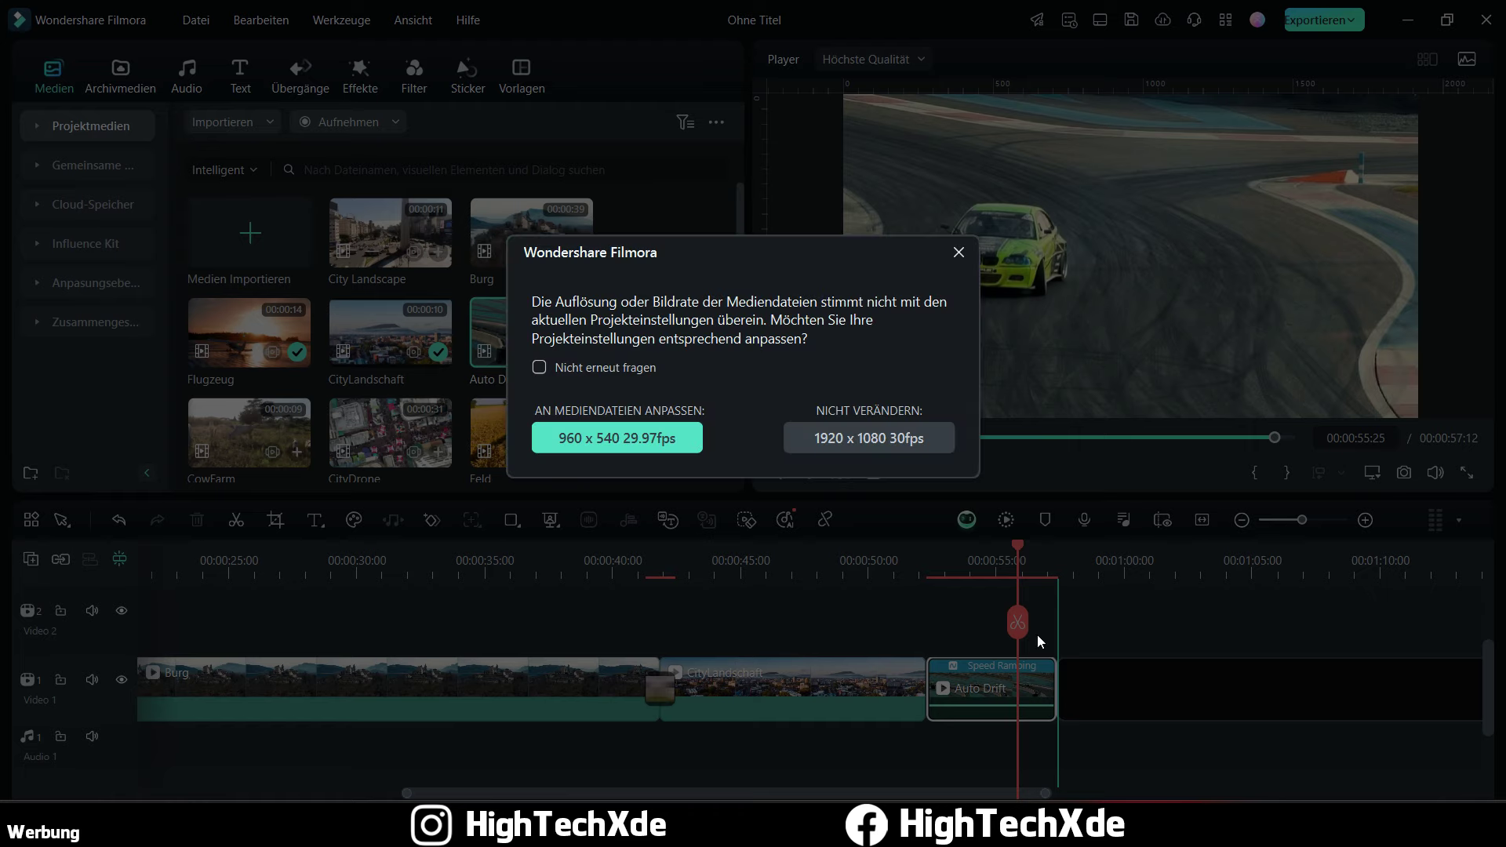
pyautogui.click(863, 449)
pyautogui.click(972, 564)
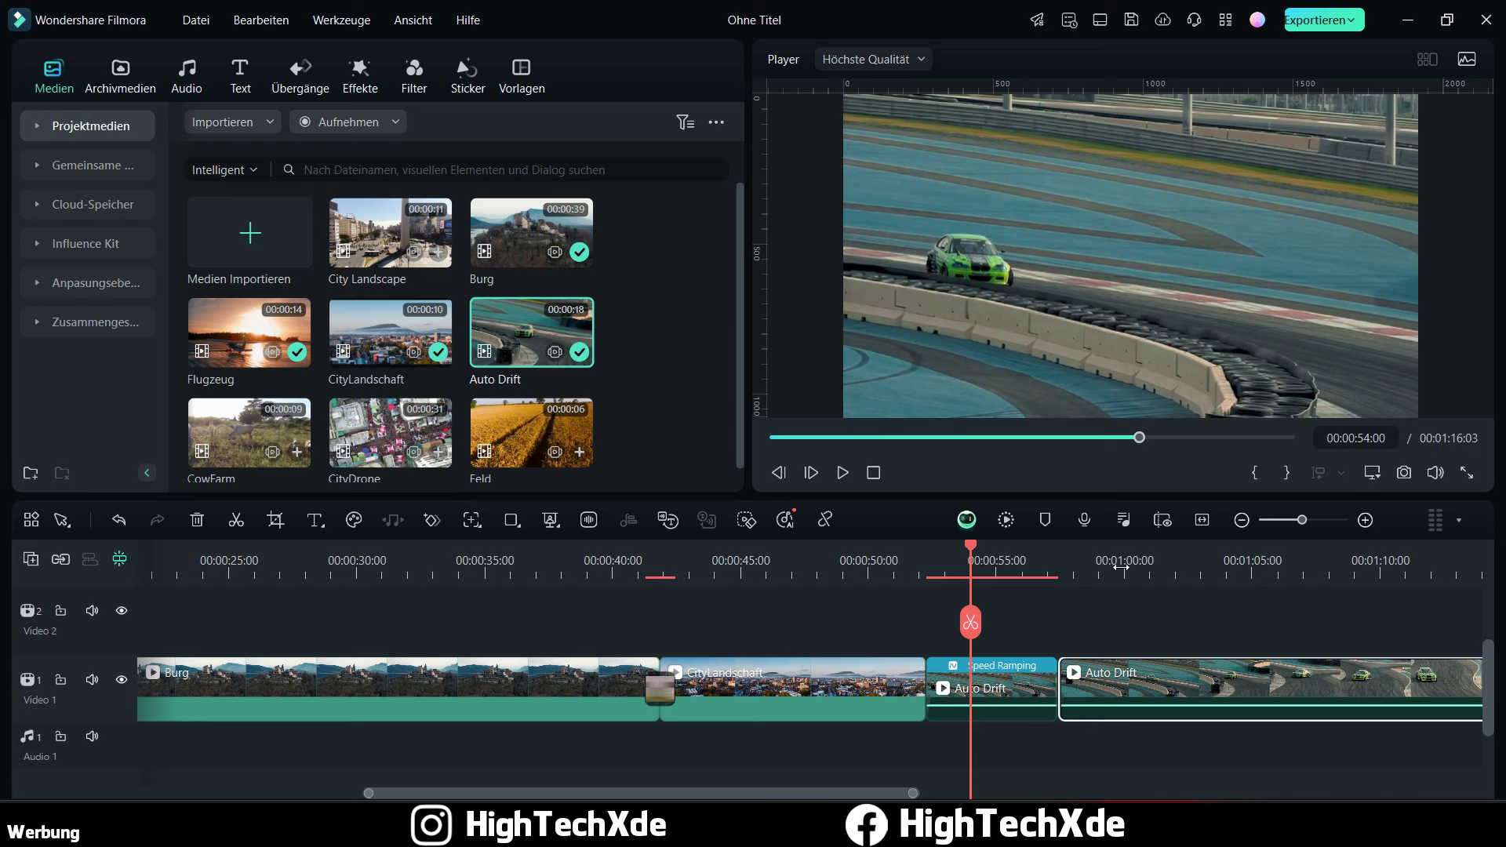
pyautogui.click(1178, 563)
pyautogui.click(1136, 564)
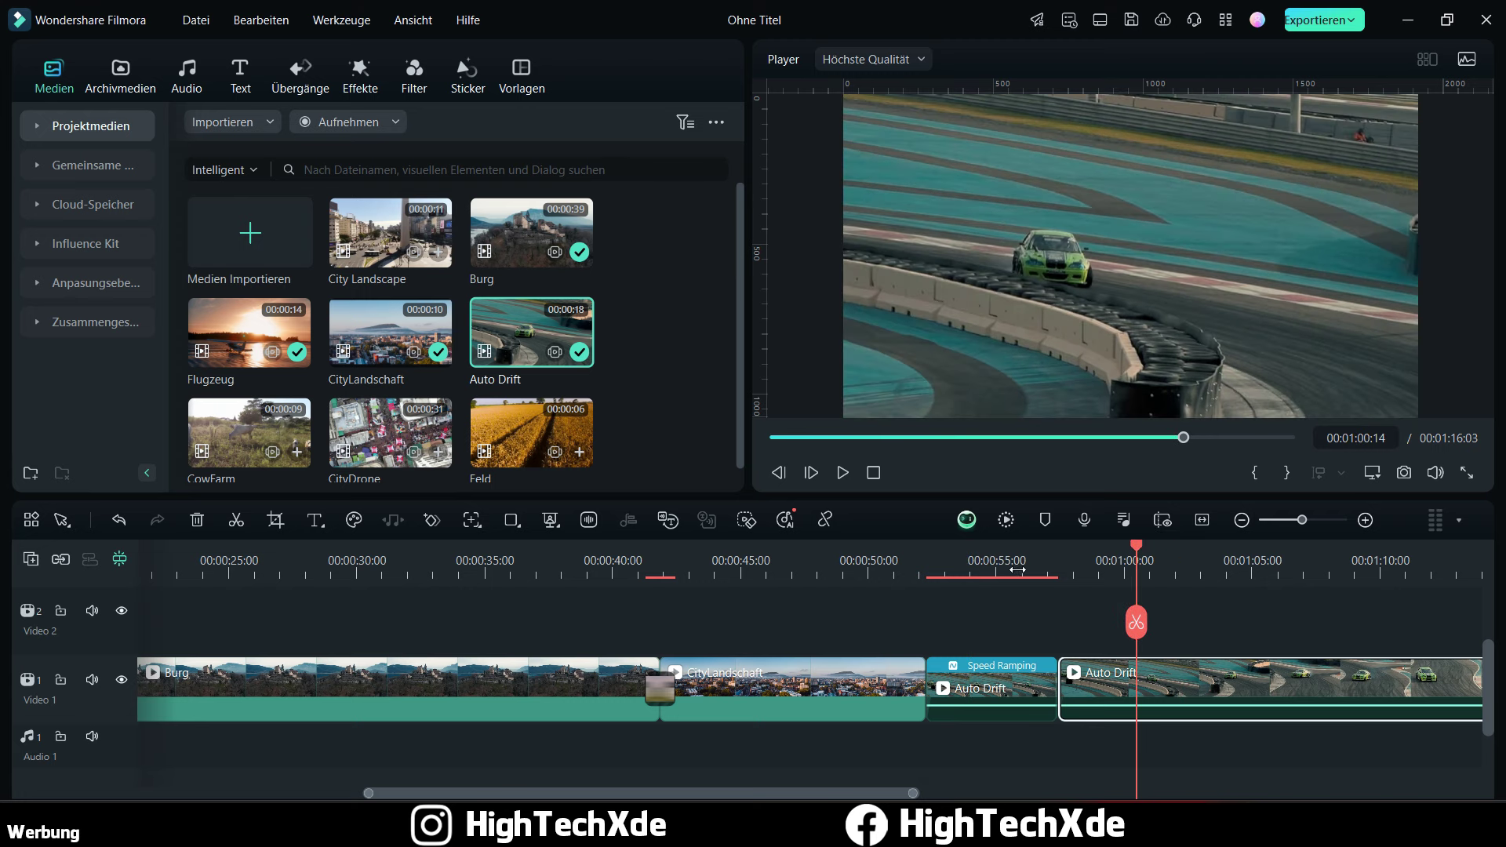
pyautogui.moveTo(1002, 563); pyautogui.dragTo(943, 567)
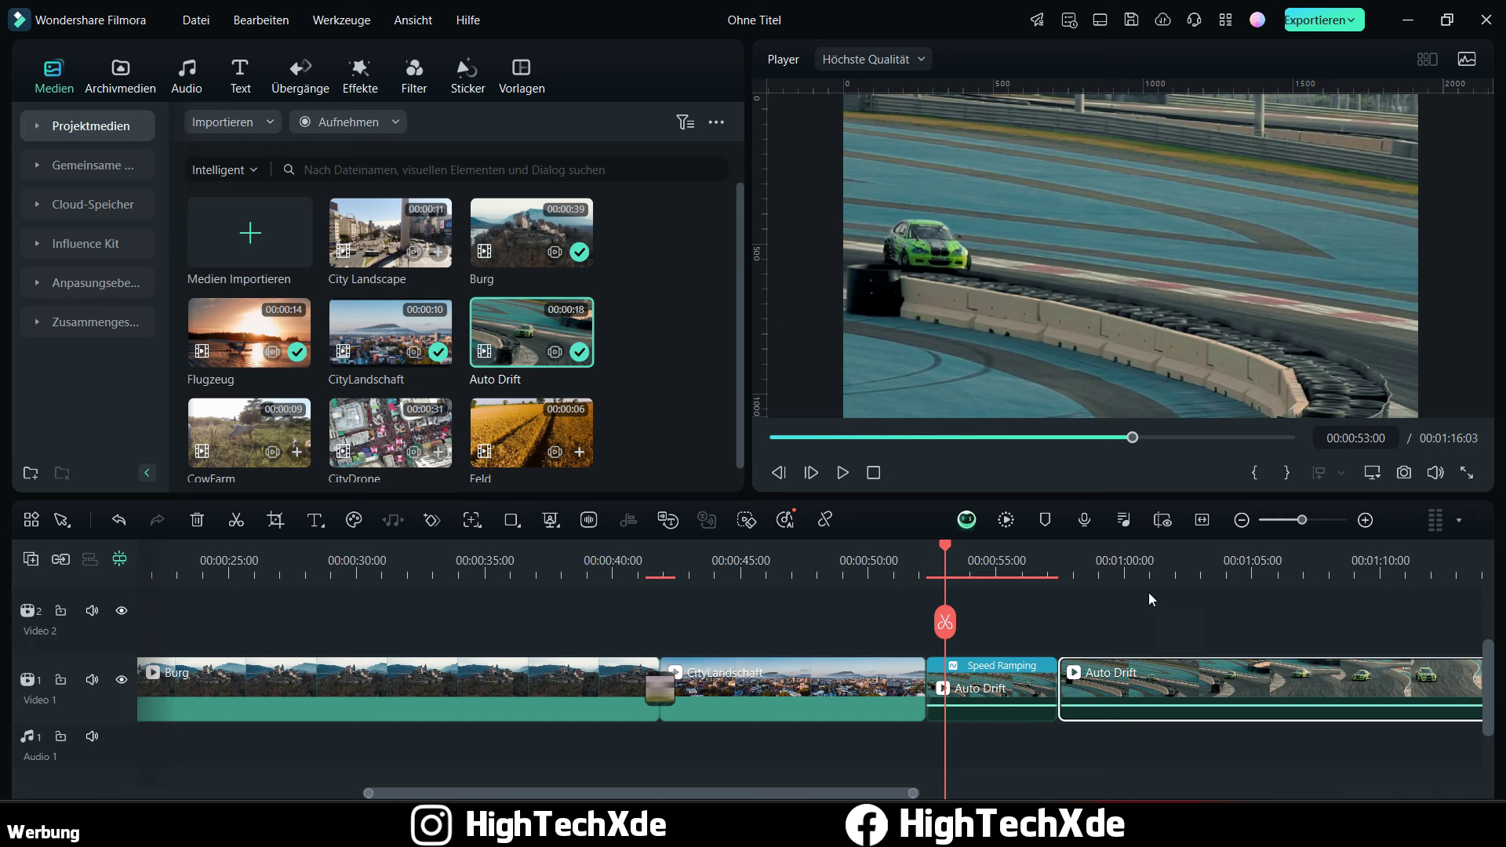
pyautogui.click(1090, 564)
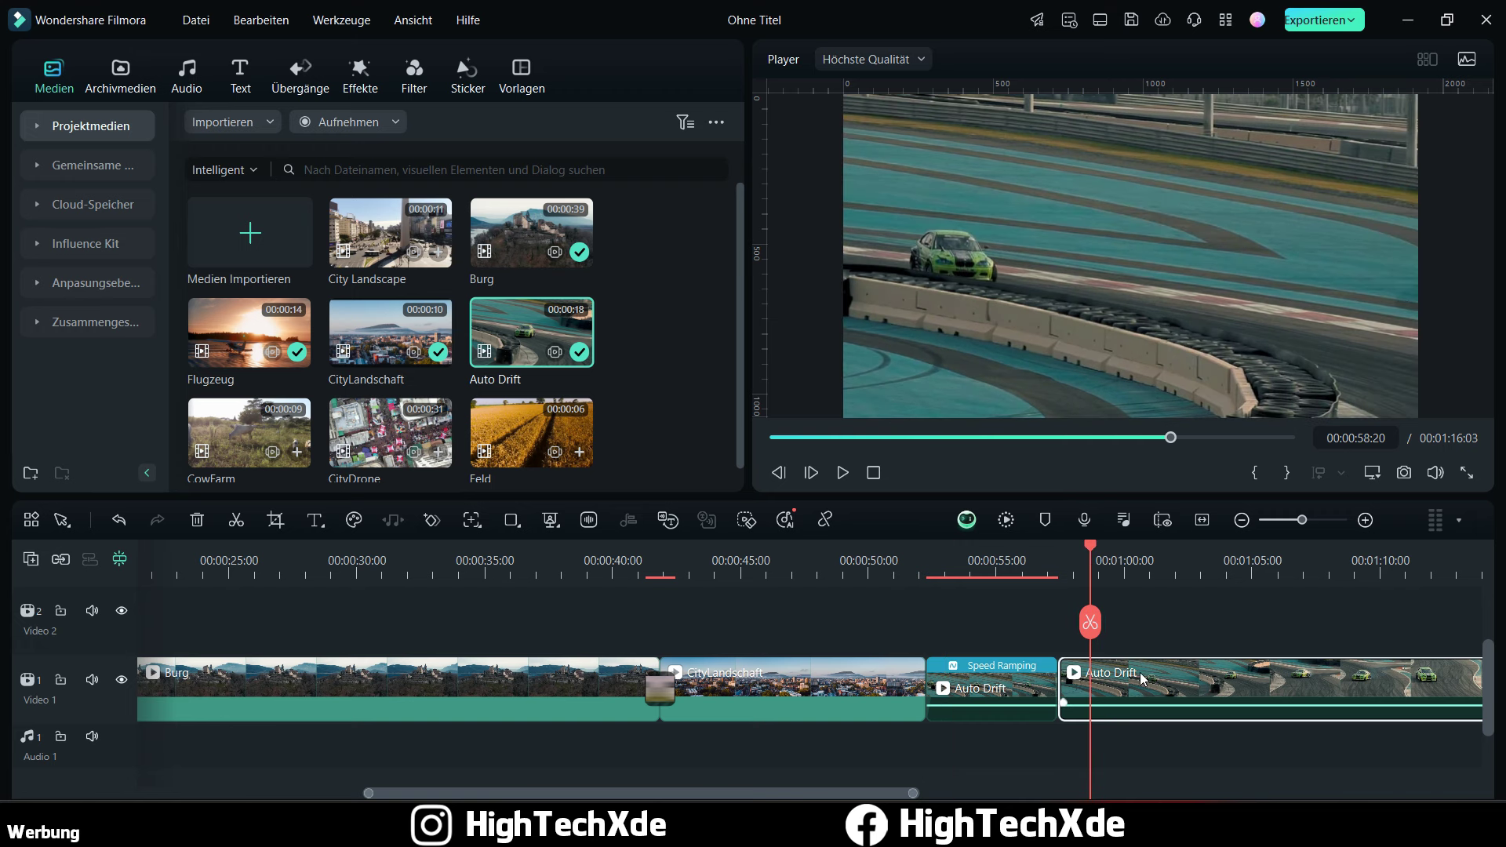
pyautogui.press('Delete')
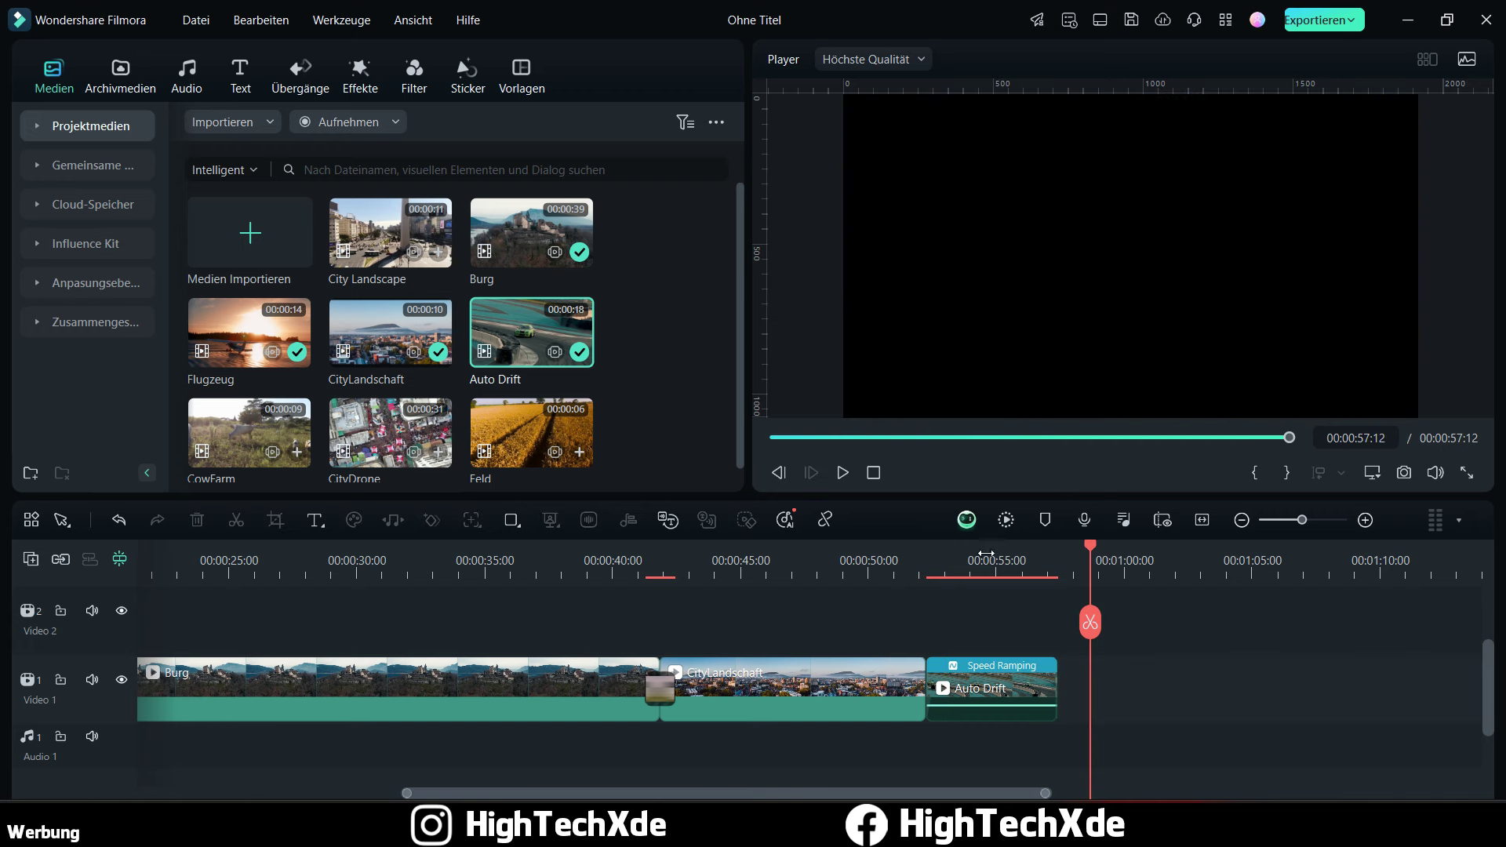
# Step: Enable the KI-Farbpalette in the basic colour settings of the Auto Drift clip
pyautogui.click(962, 561)
pyautogui.doubleClick(1014, 690)
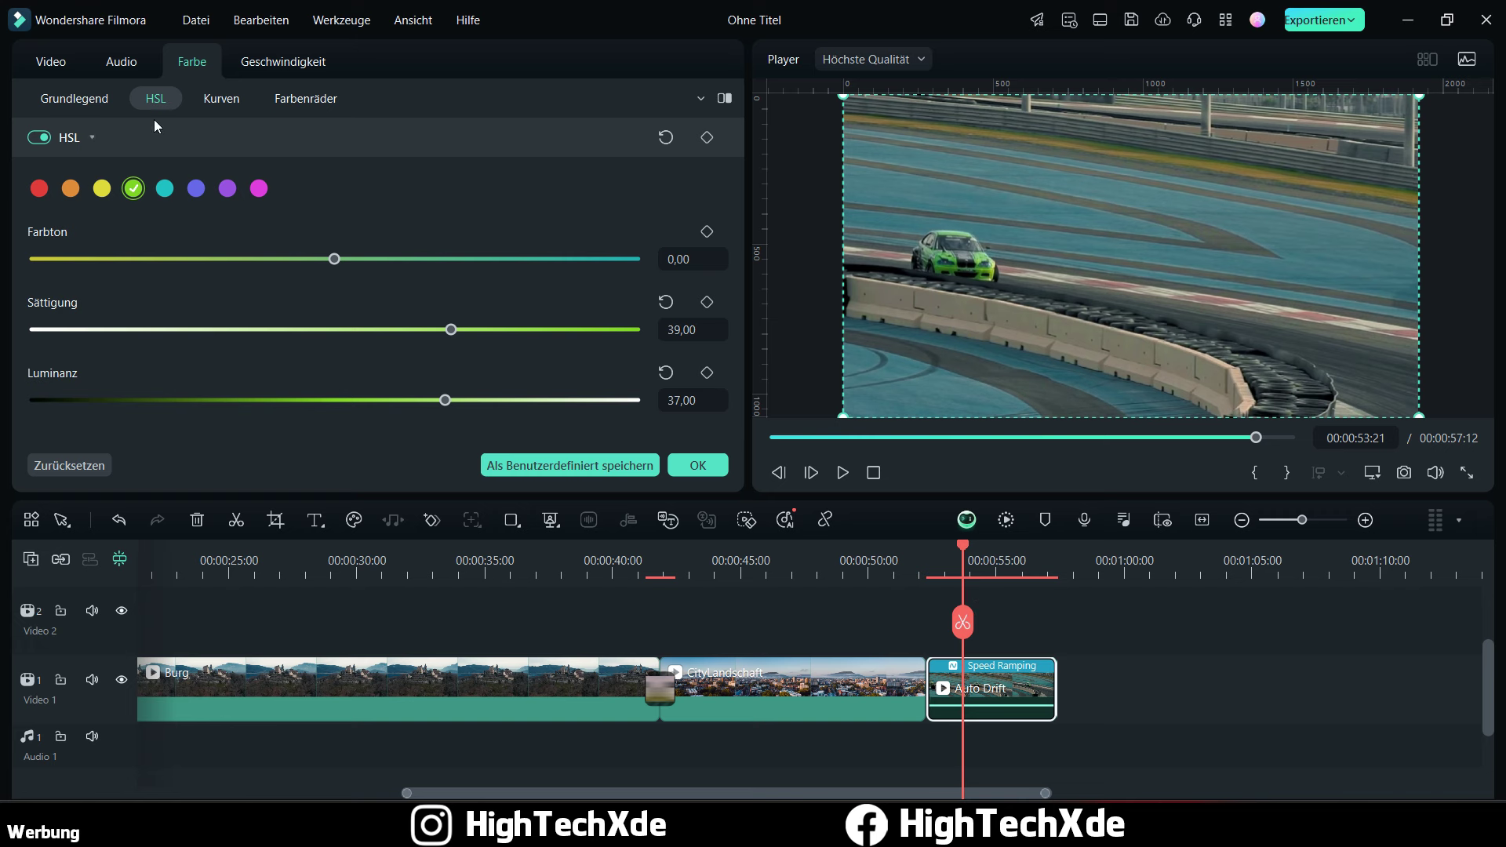
pyautogui.click(76, 99)
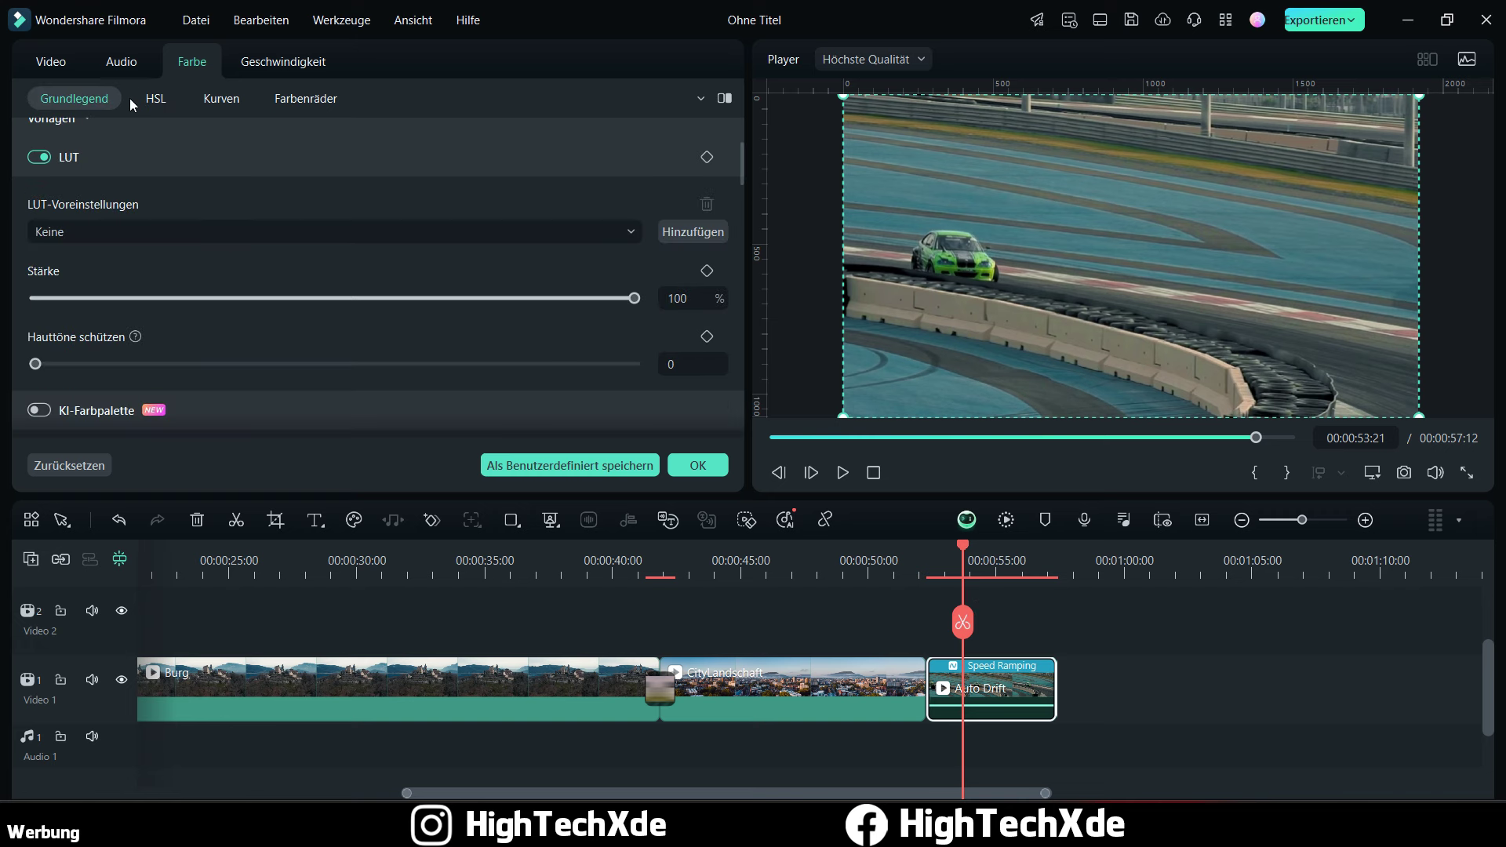
pyautogui.scroll(-3, 259, 282)
pyautogui.scroll(-1, 235, 306)
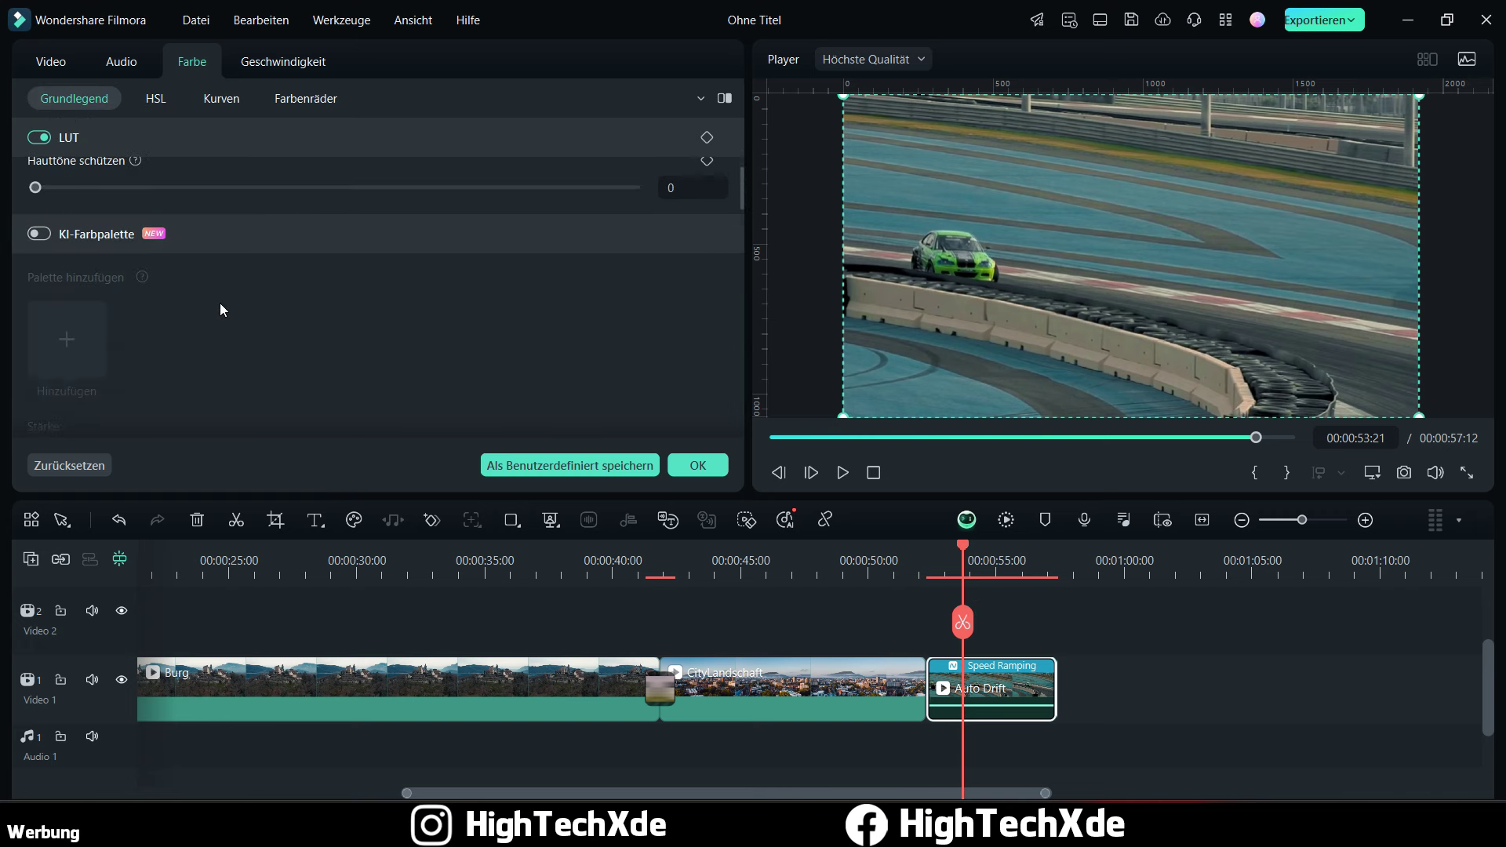
pyautogui.click(38, 234)
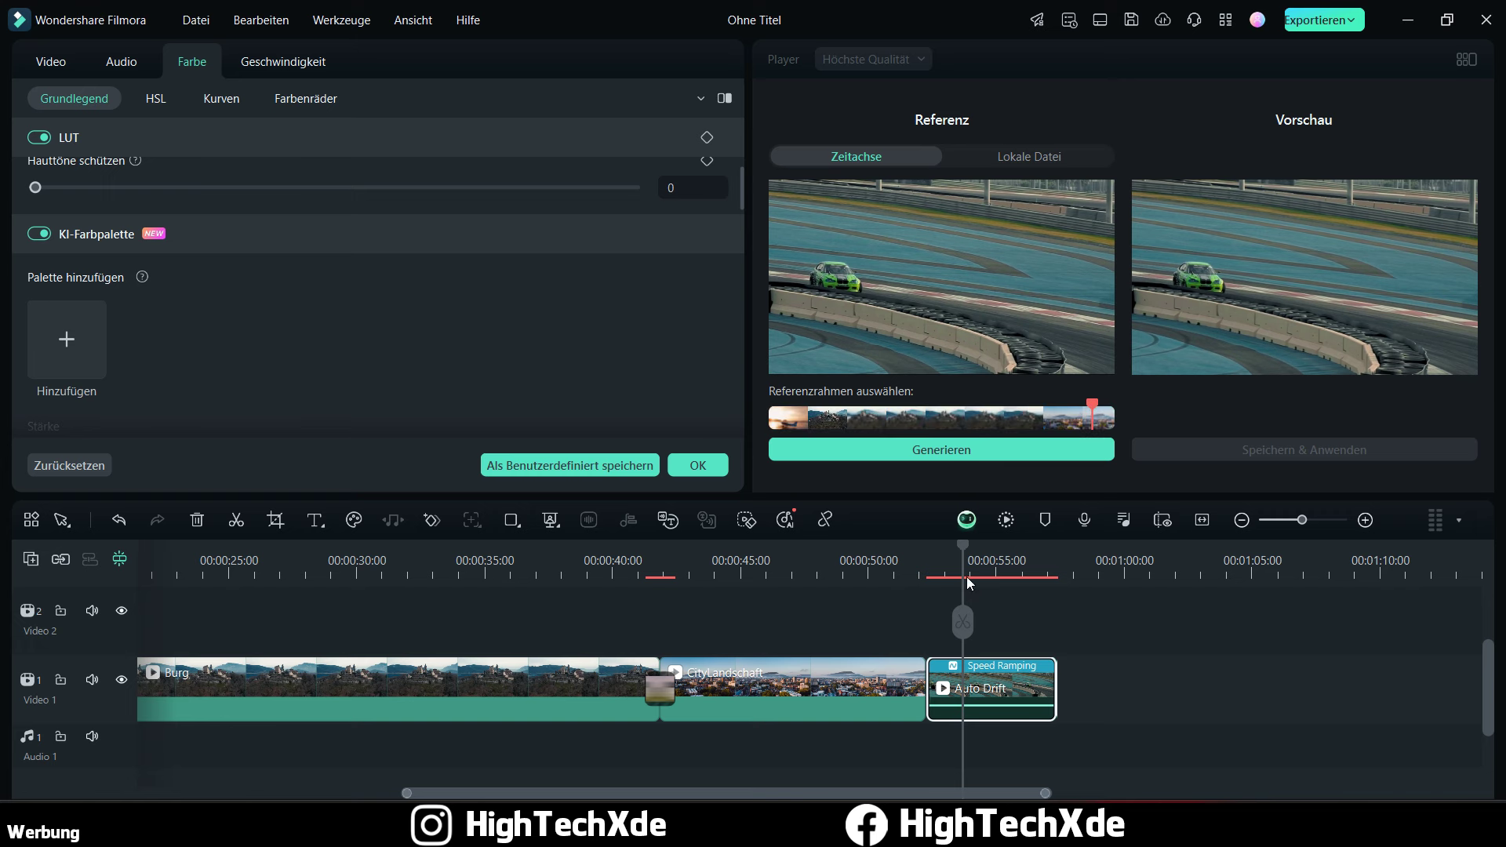
# Step: Enable the KI-Farbpalette for the CityLandschaft clip and generate a palette preview from a timeline frame of that clip
pyautogui.click(835, 563)
pyautogui.click(861, 684)
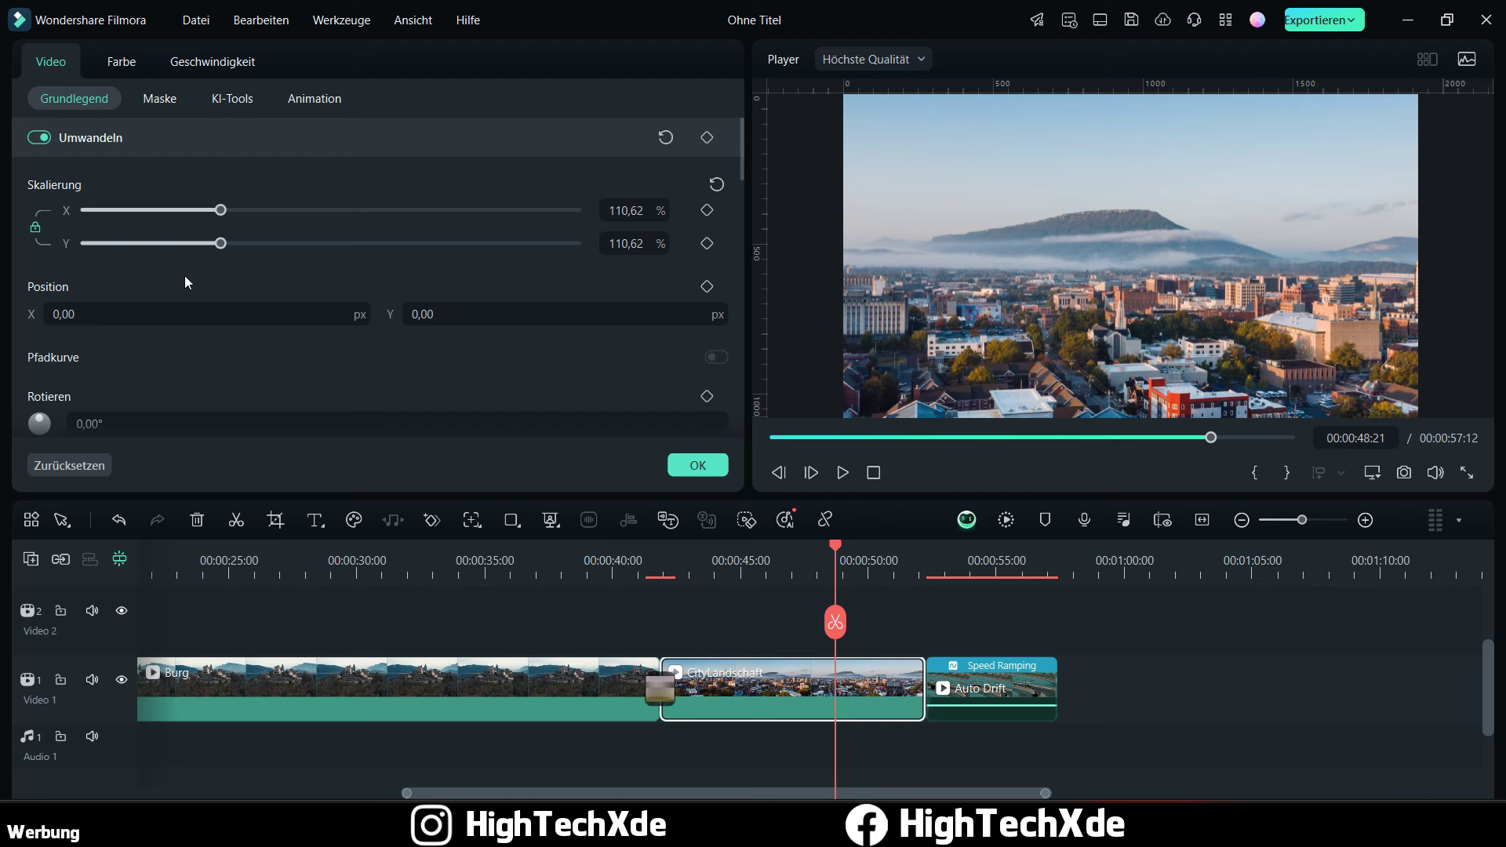
pyautogui.click(126, 63)
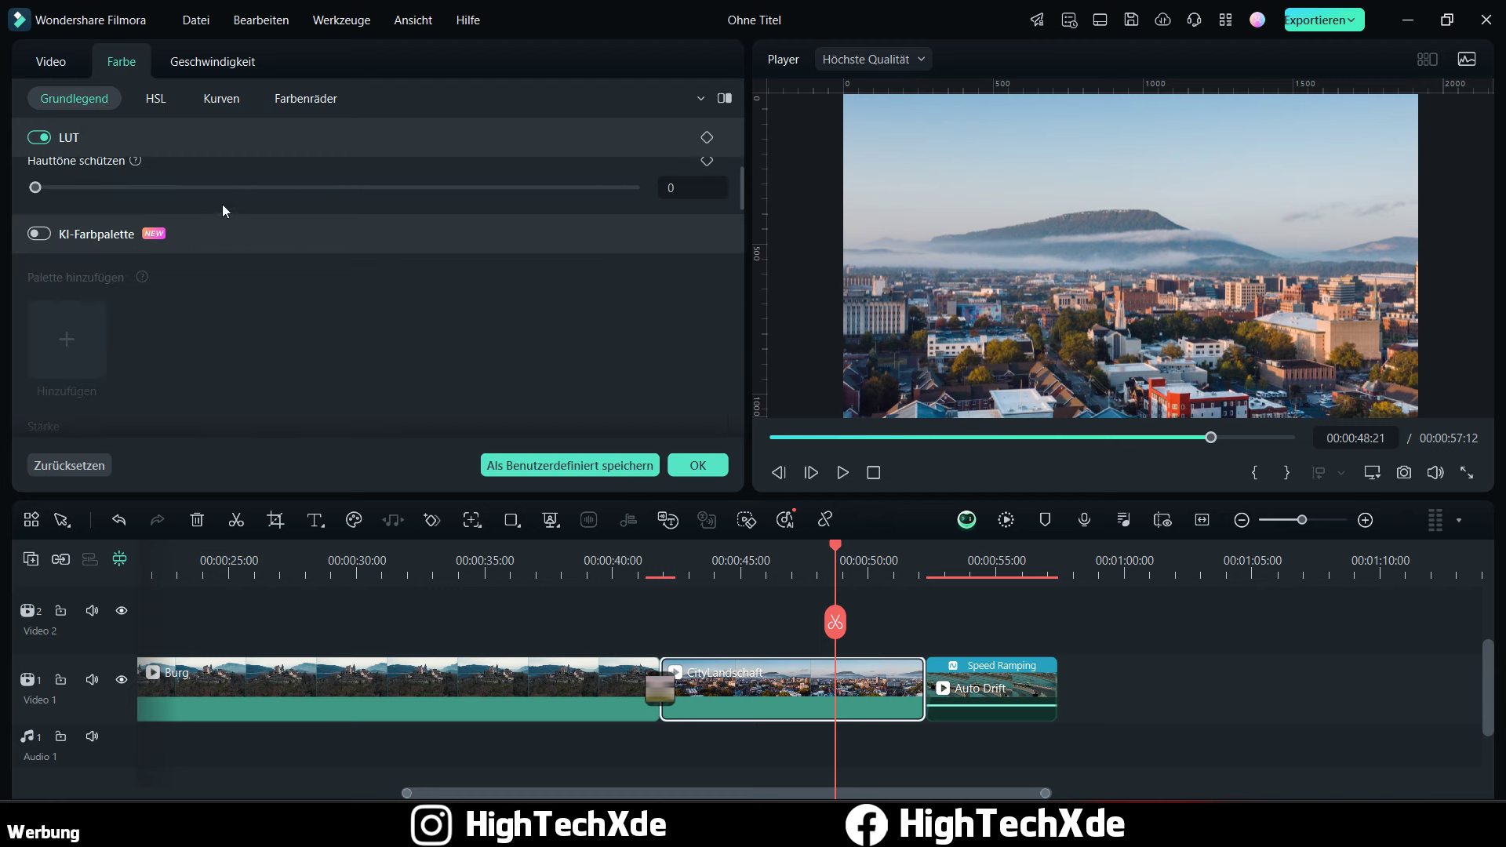
pyautogui.click(43, 237)
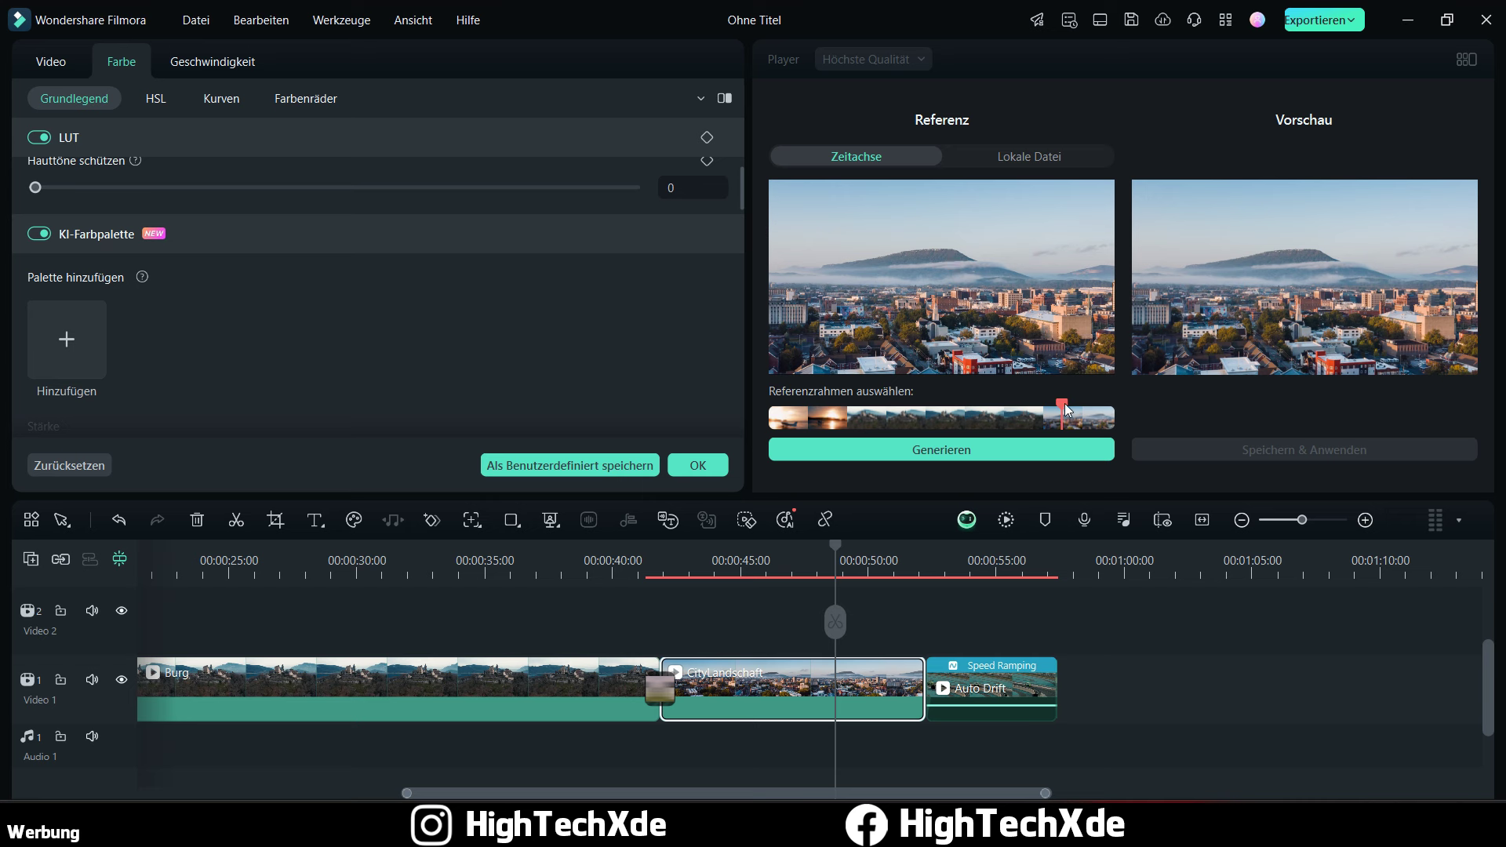
pyautogui.click(1028, 451)
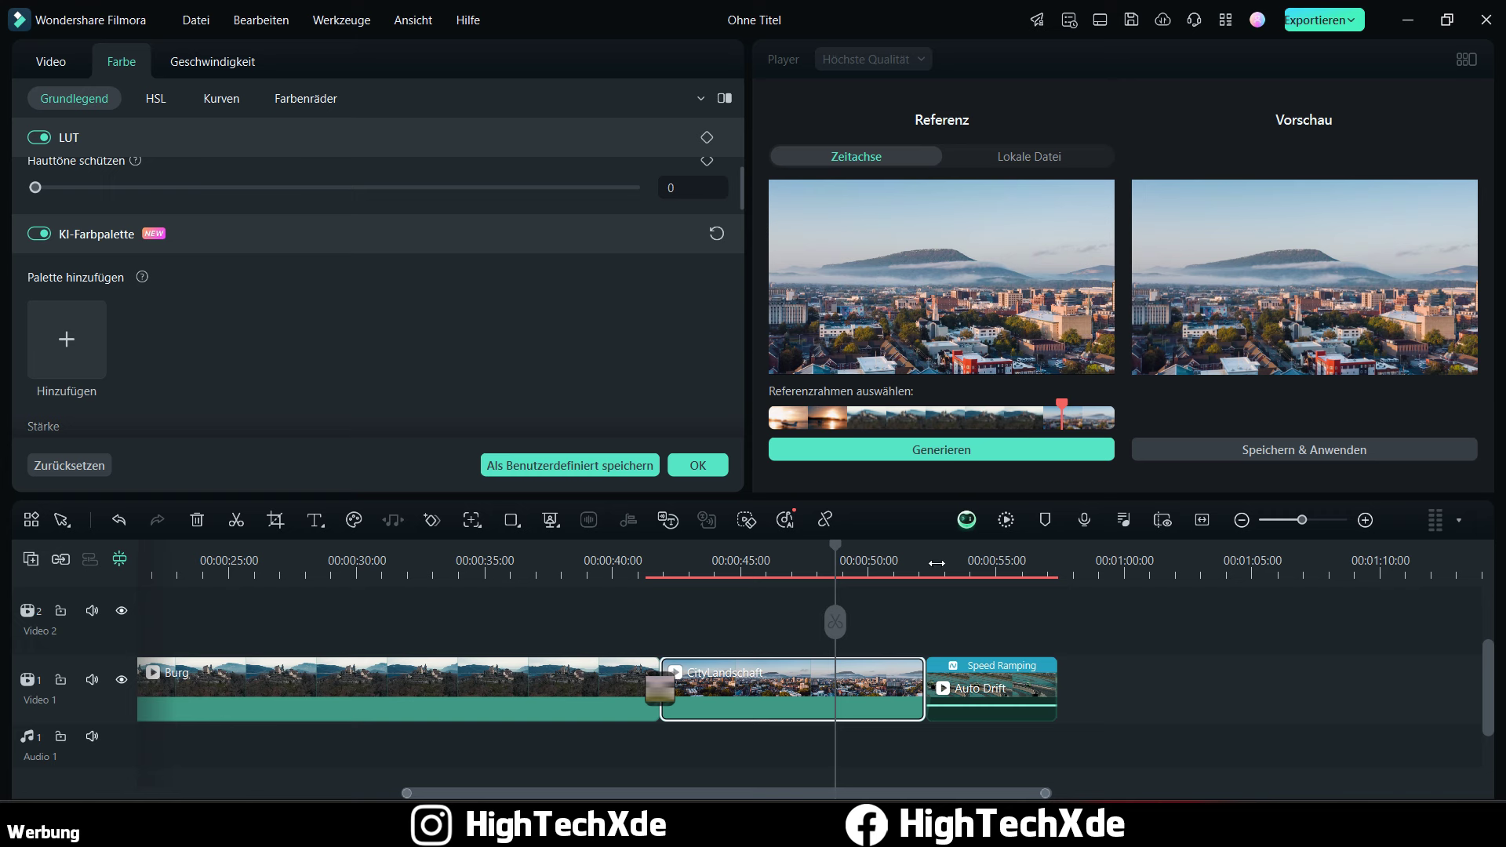
pyautogui.click(967, 566)
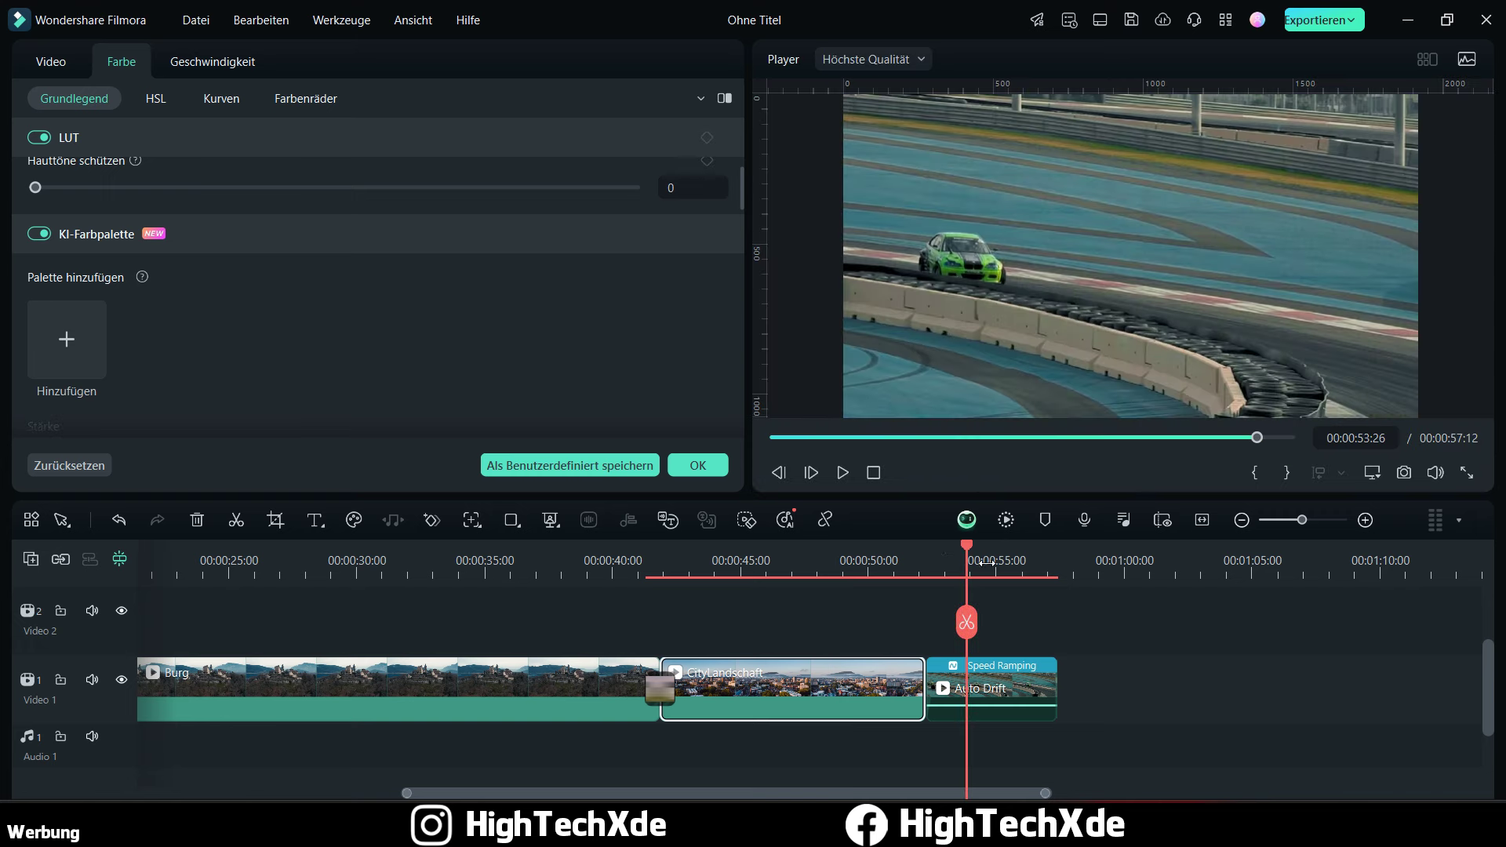
pyautogui.press('Up')
pyautogui.press('Up')
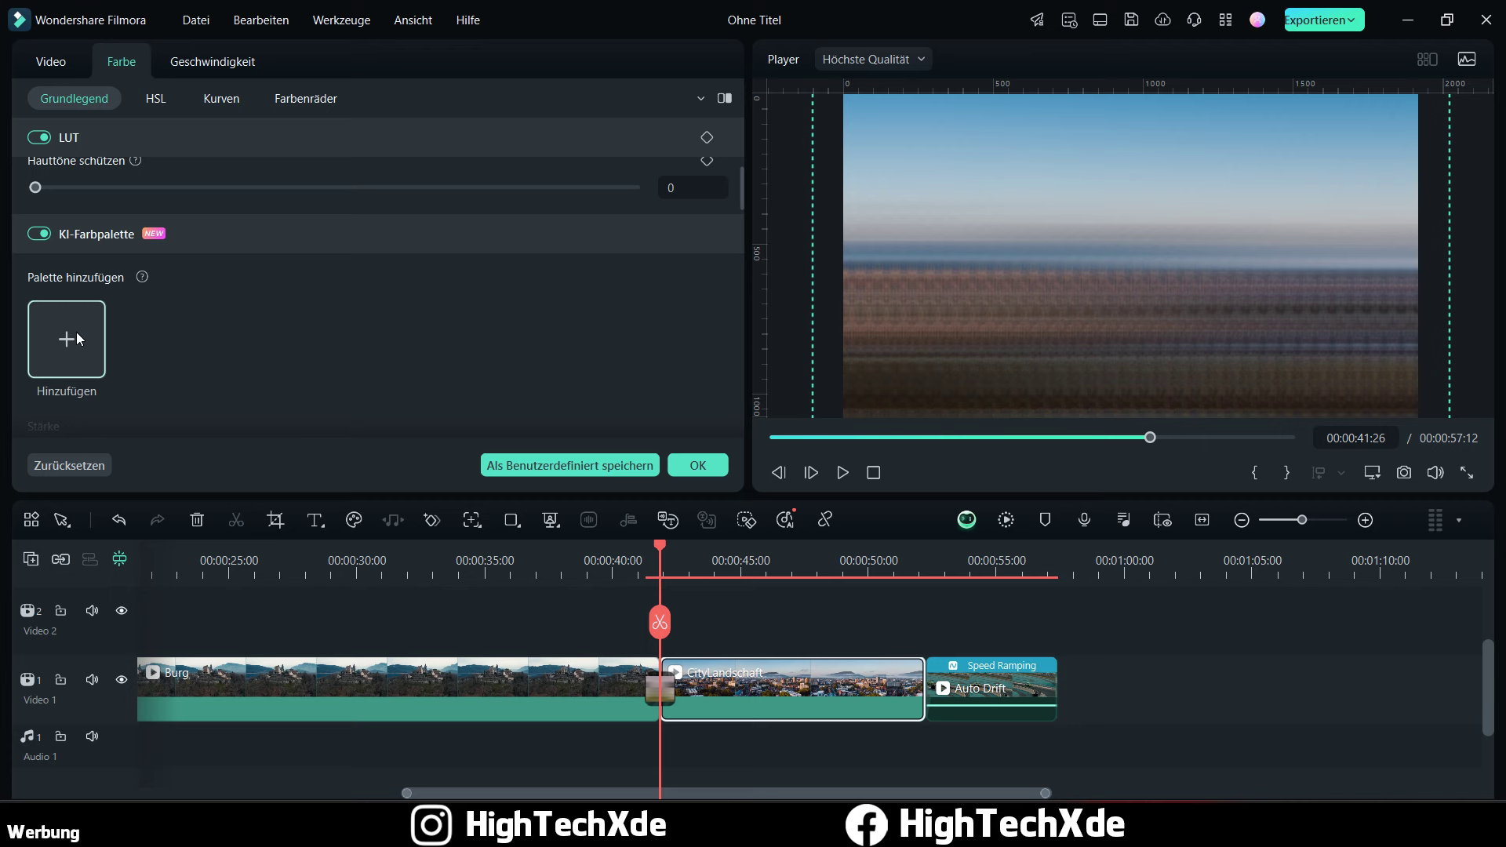
# Step: Generate a new colour palette from a CityLandschaft frame, then save it and apply it to that clip
pyautogui.click(830, 575)
pyautogui.click(792, 698)
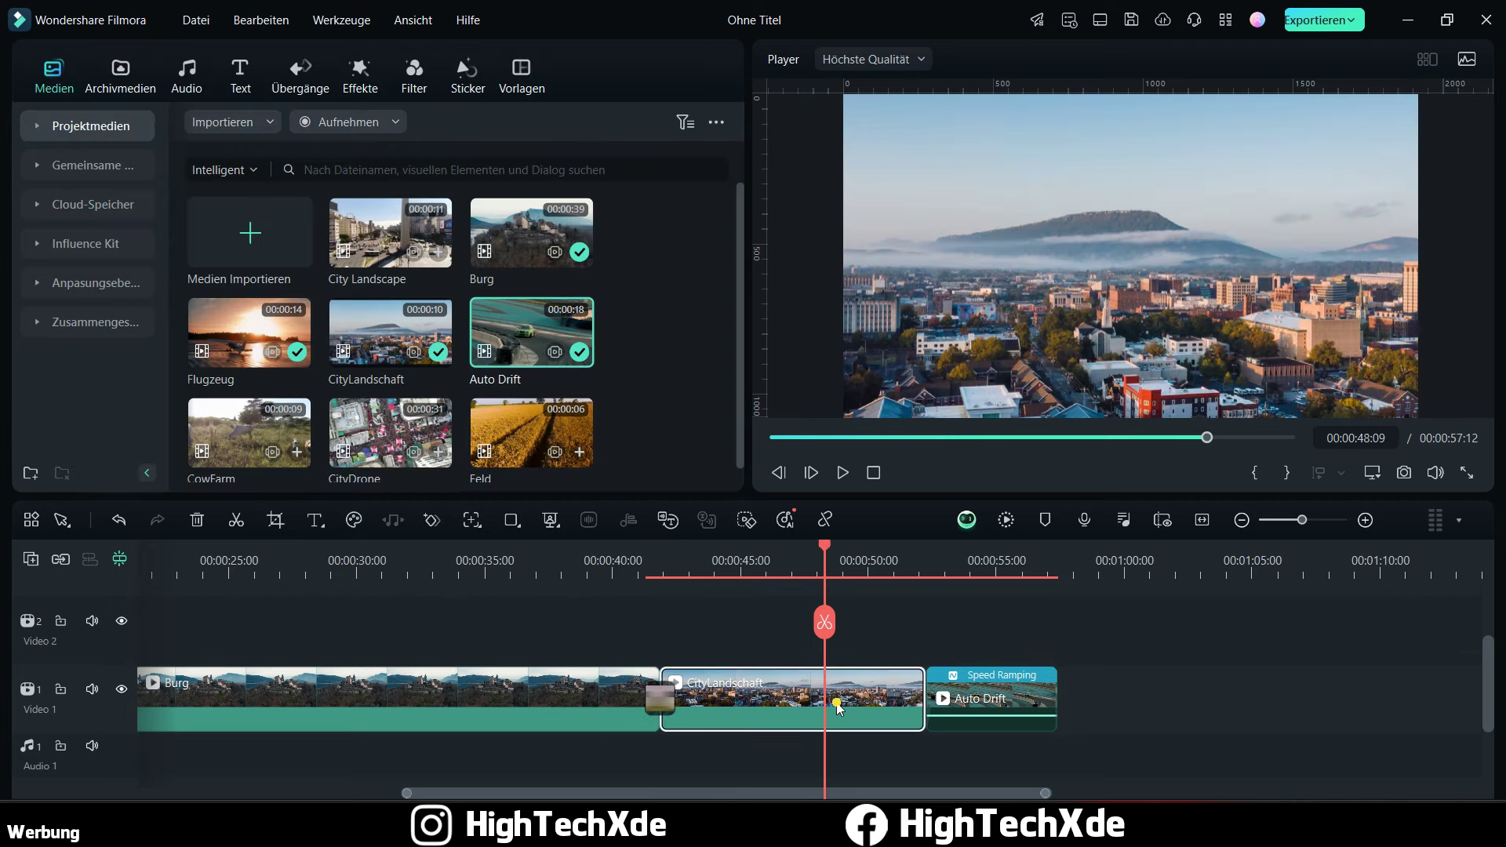
pyautogui.click(55, 351)
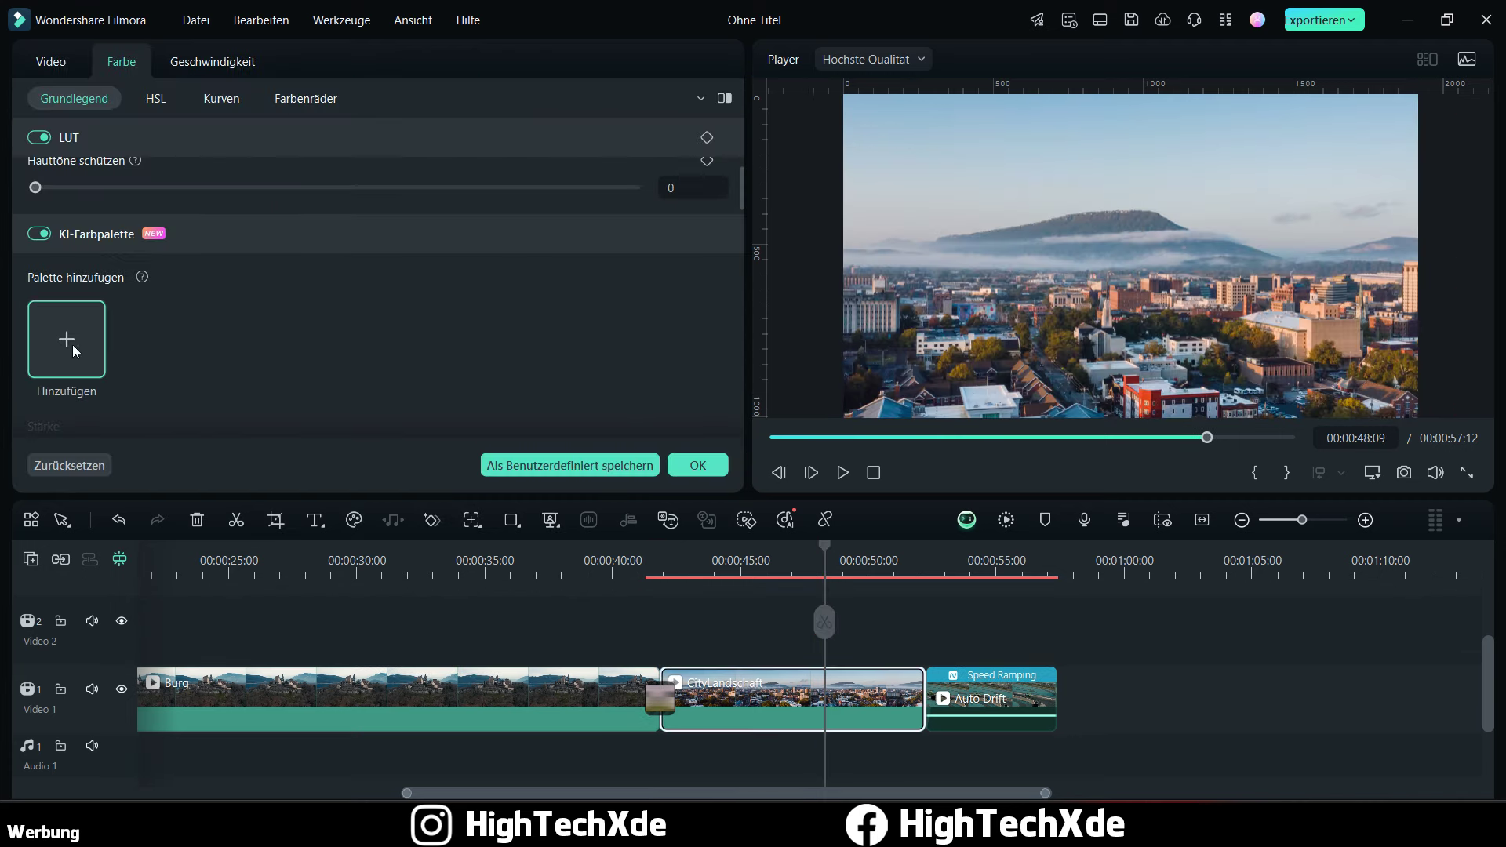
pyautogui.click(922, 451)
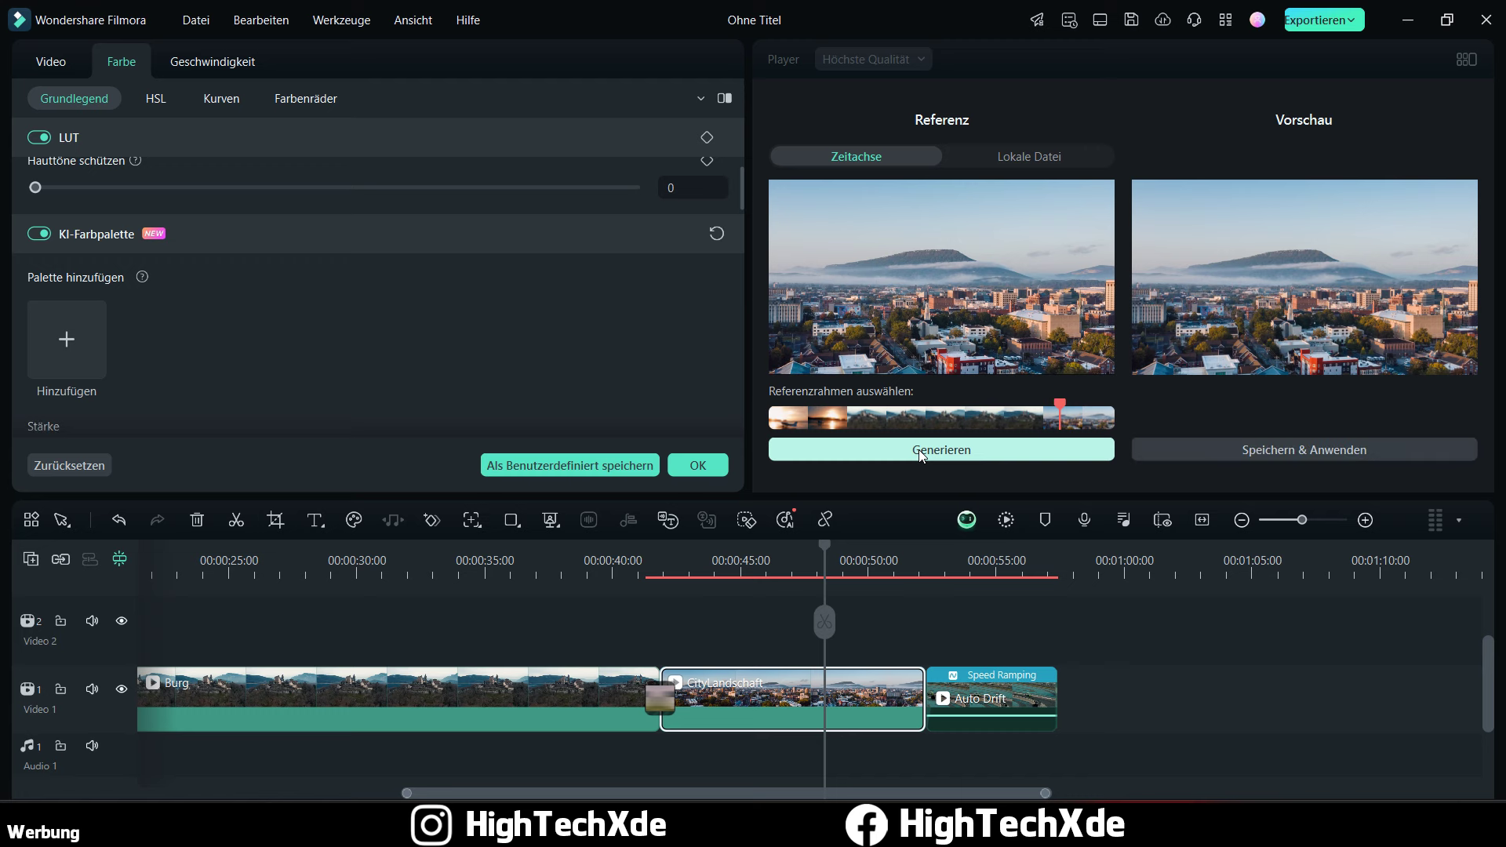
pyautogui.click(1259, 452)
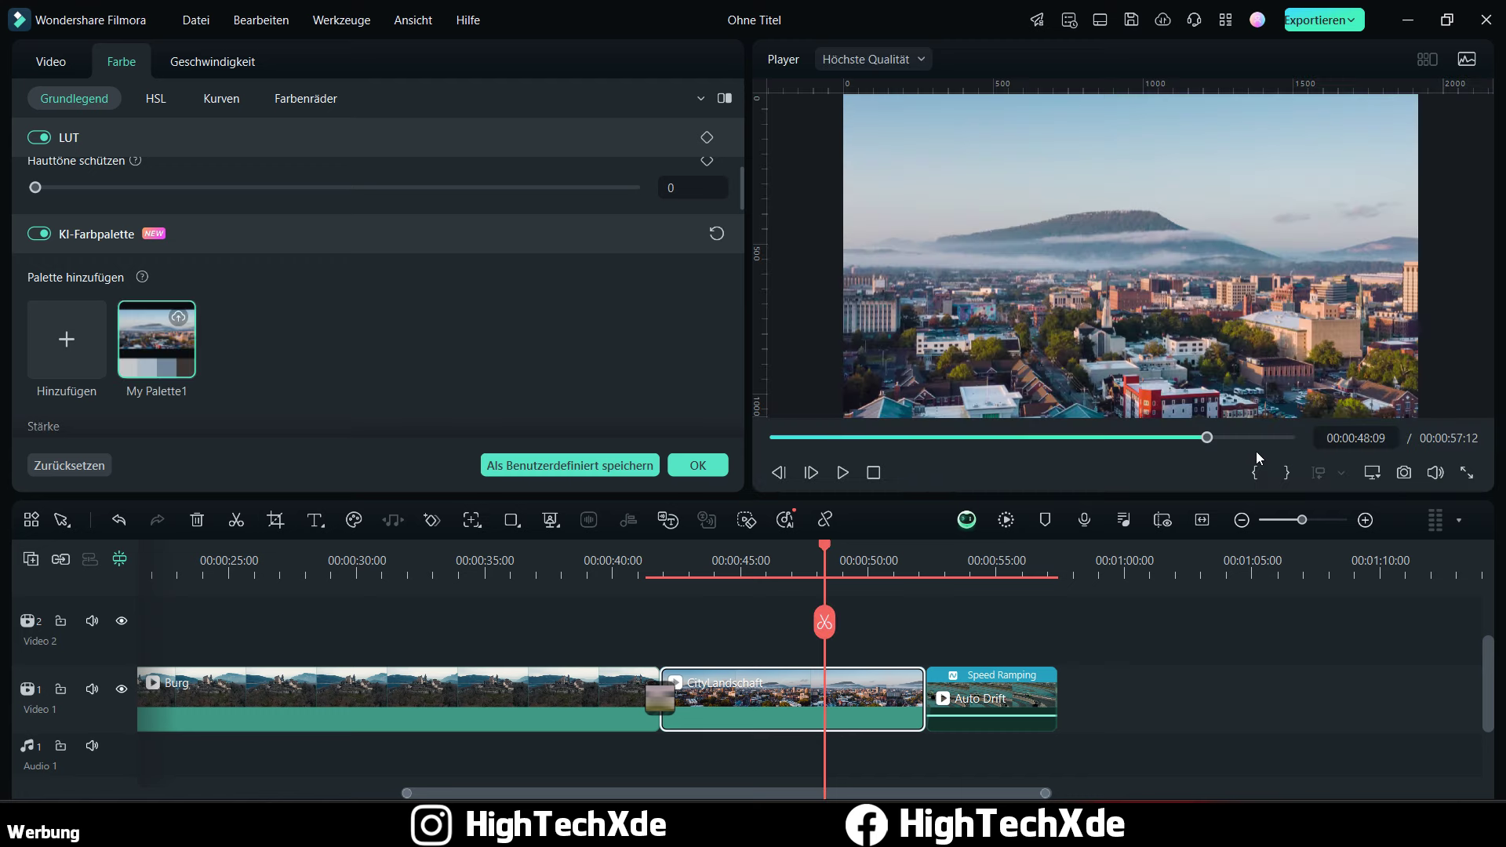
# Step: Apply the saved CityLandschaft colour palette to the Auto Drift clip
pyautogui.click(972, 571)
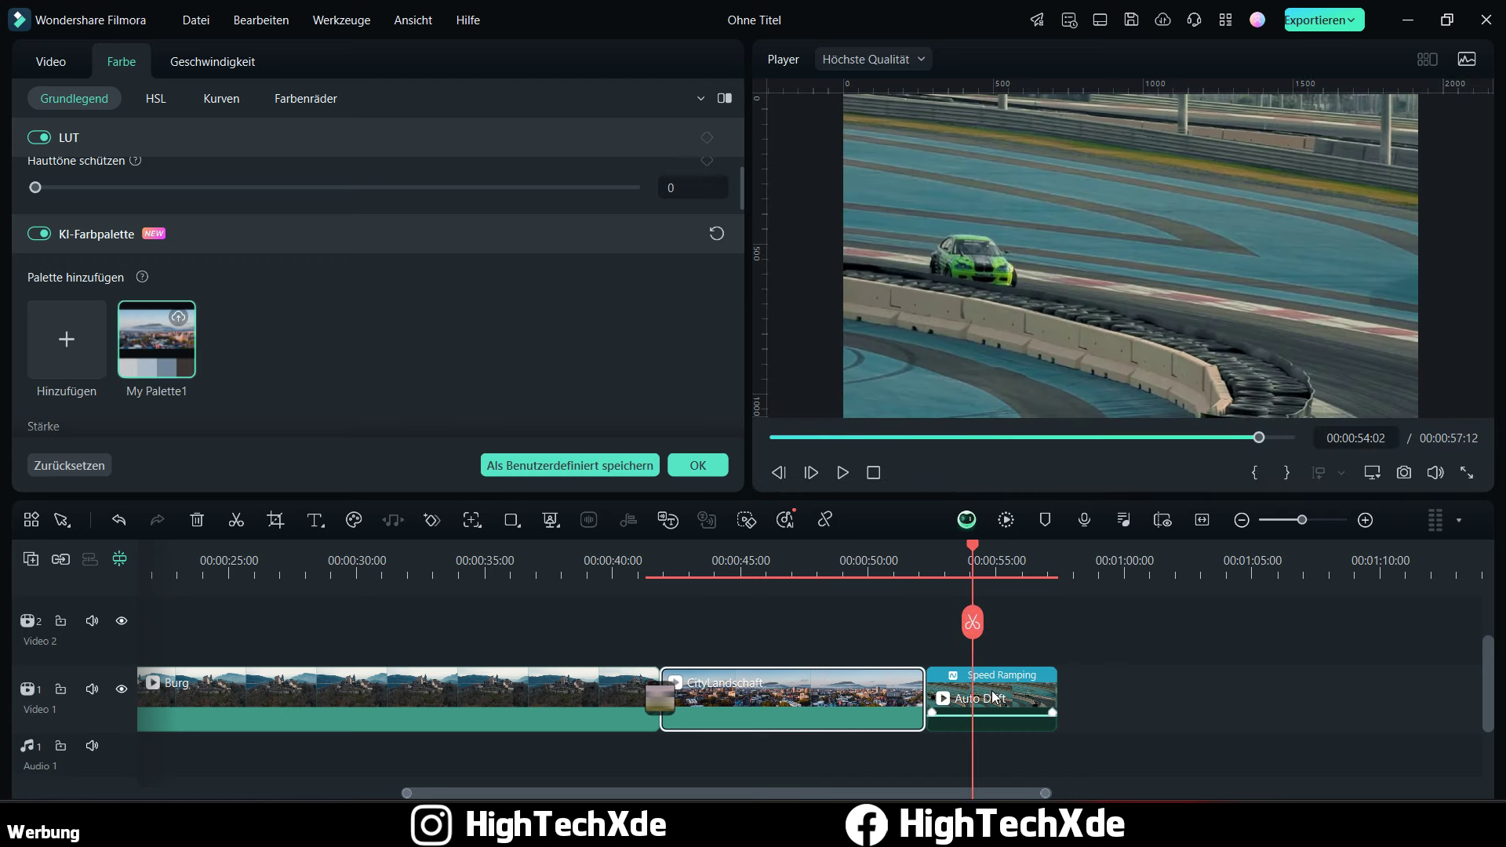
pyautogui.click(995, 698)
pyautogui.click(157, 338)
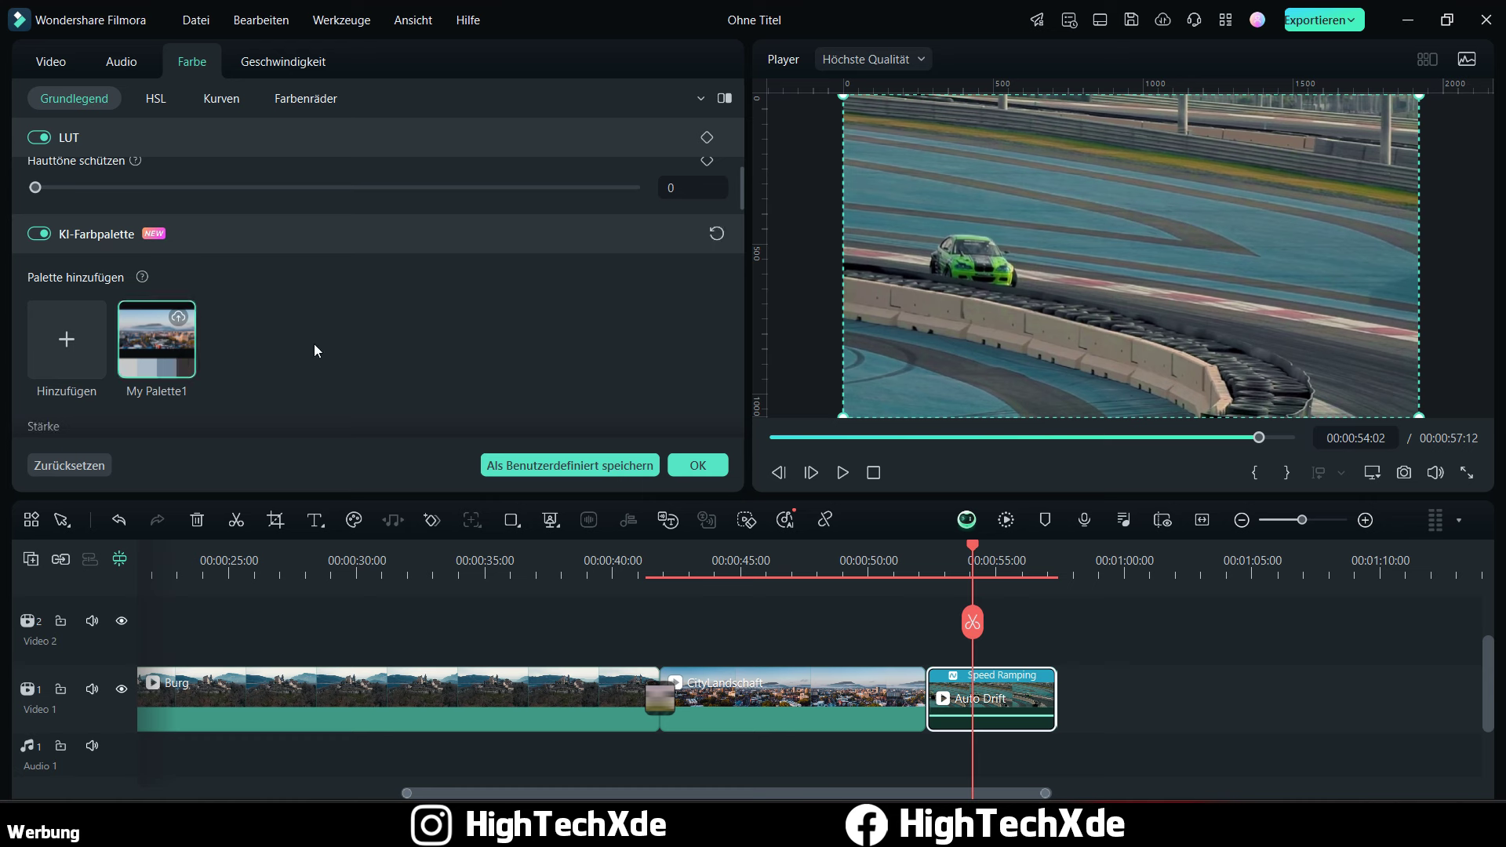
# Step: Undo the colour palette on the Auto Drift clip to compare the look, and redo it
pyautogui.click(261, 20)
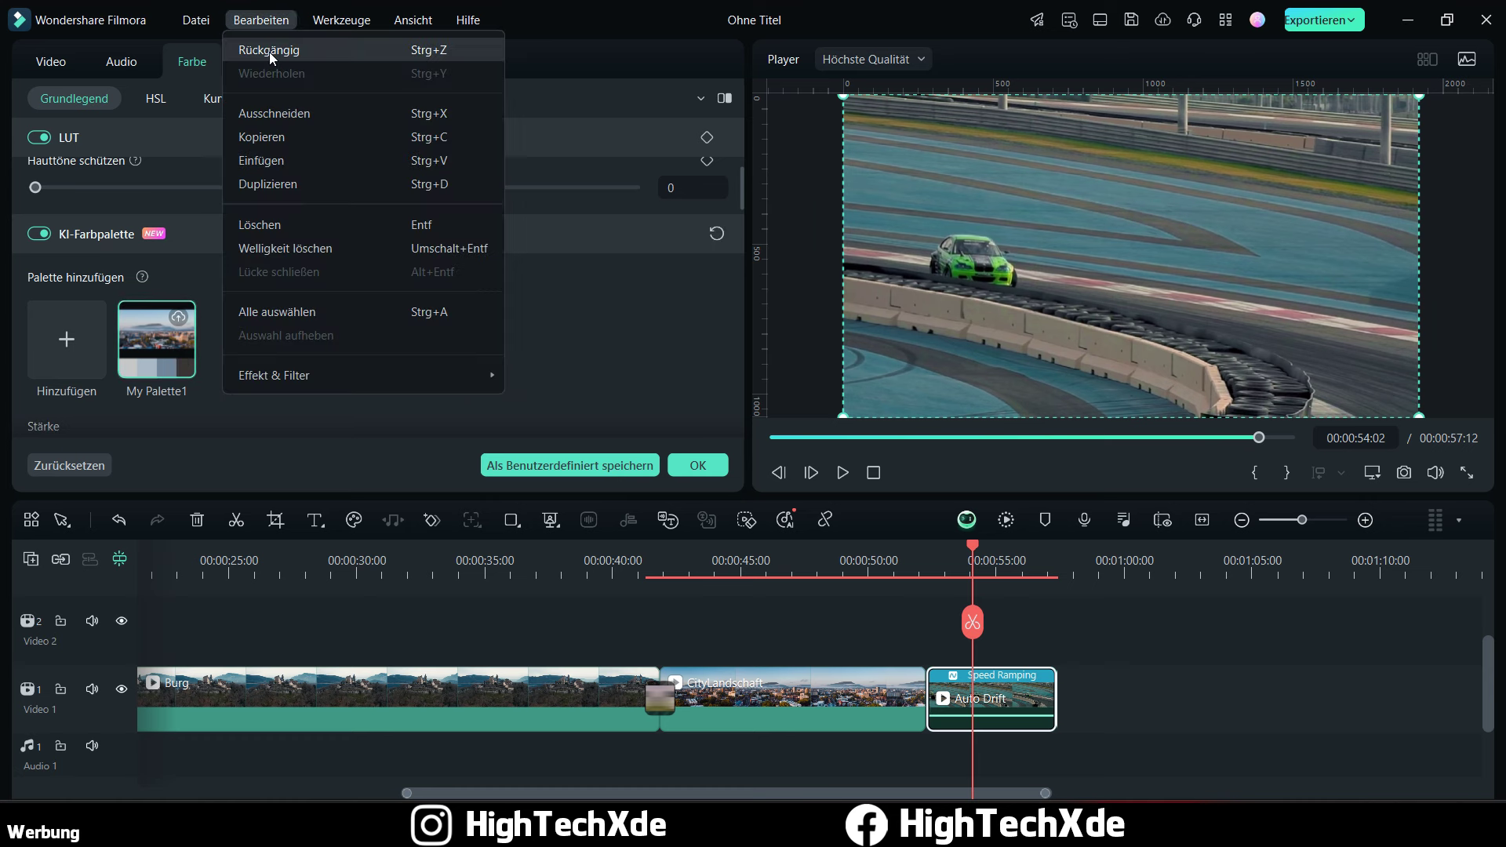
pyautogui.click(271, 50)
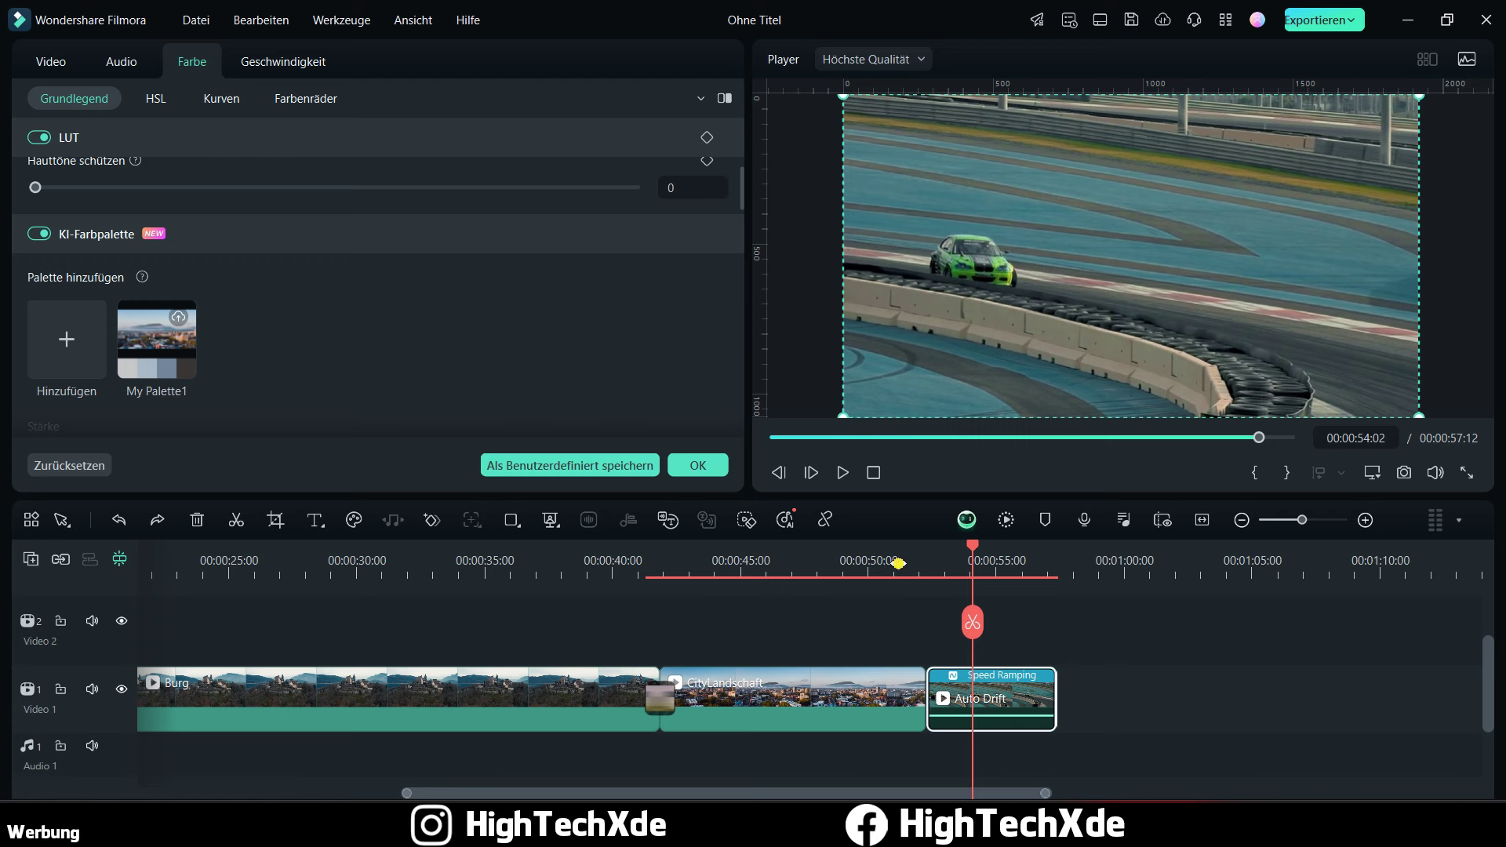
pyautogui.click(898, 563)
pyautogui.click(980, 570)
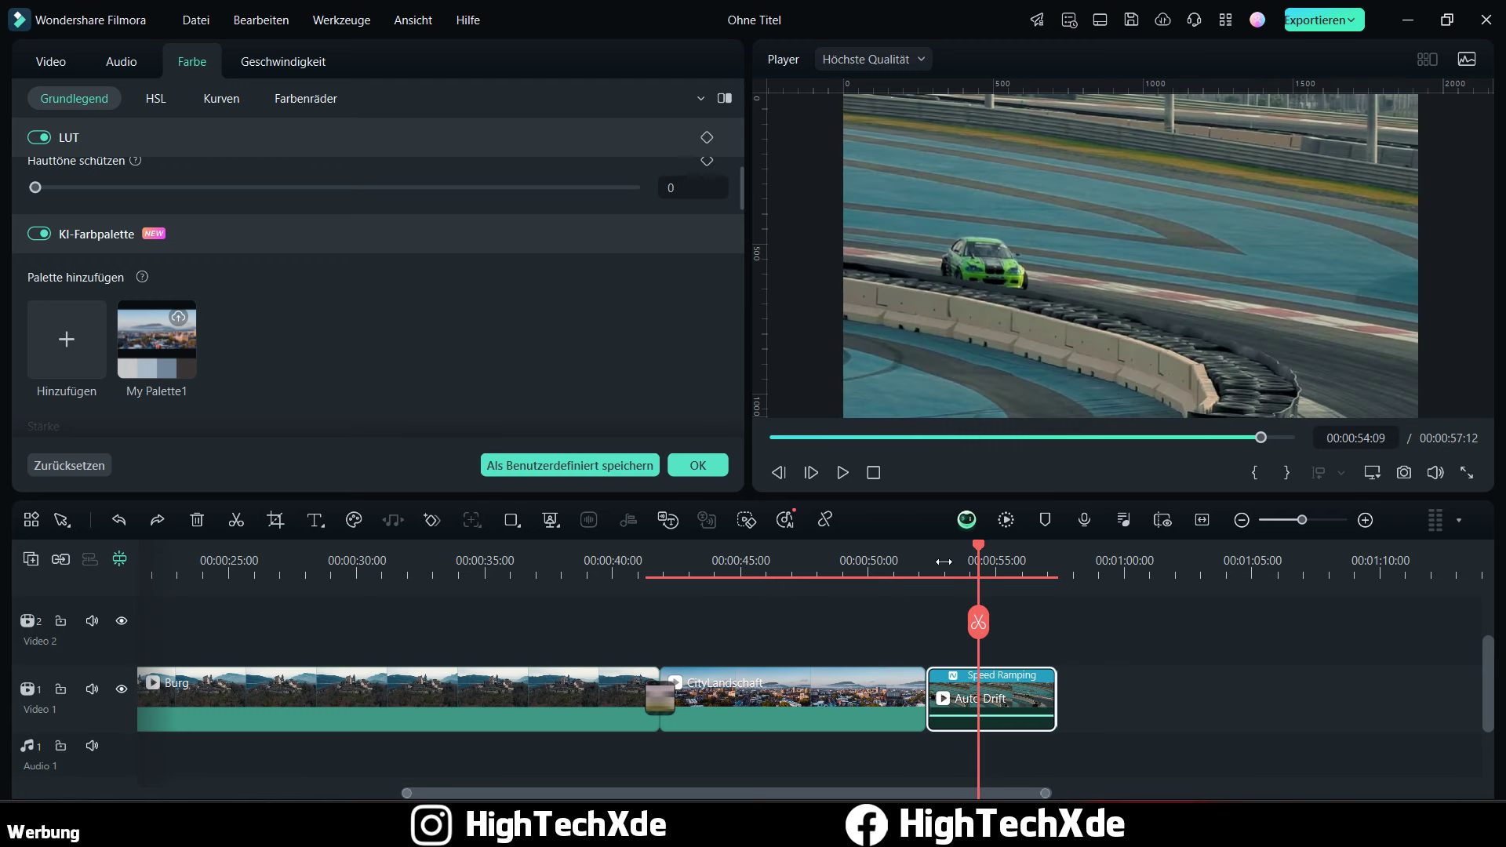
pyautogui.click(261, 20)
pyautogui.click(264, 76)
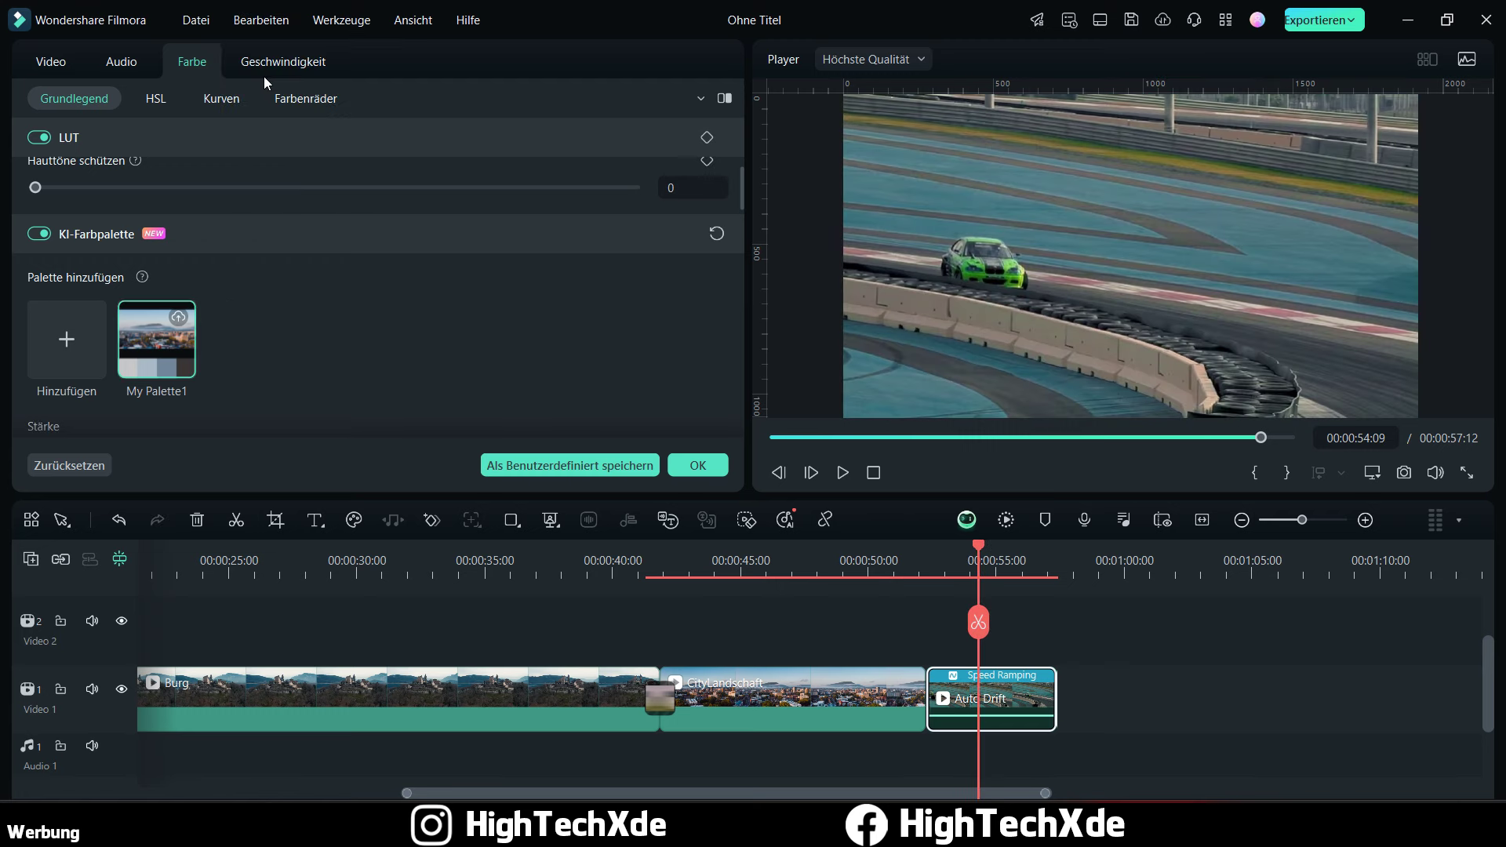
# Step: Play back the Auto Drift clip to review it with the applied colour palette
pyautogui.click(898, 563)
pyautogui.click(842, 472)
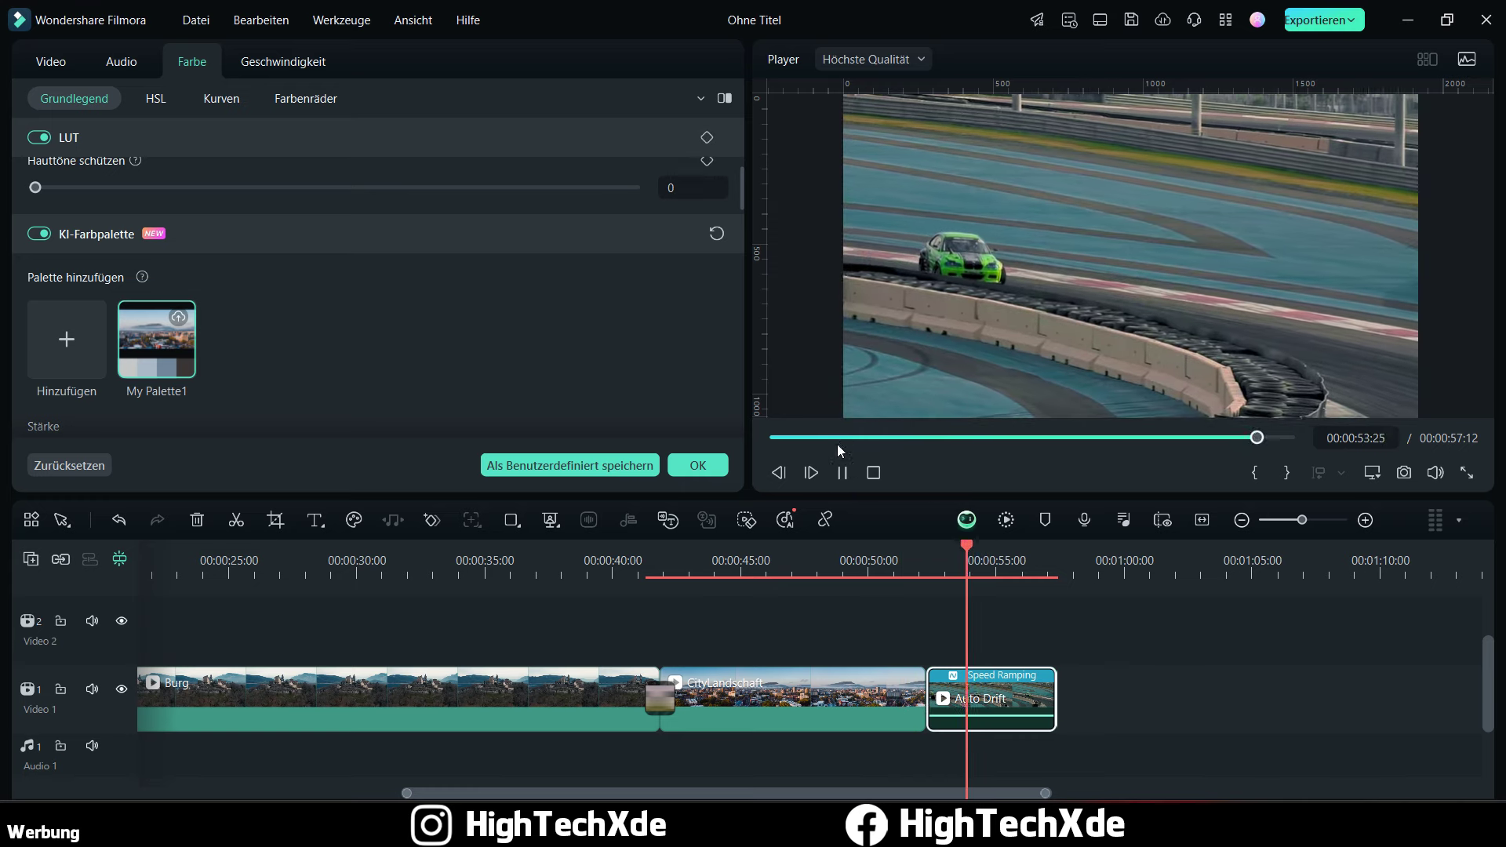
pyautogui.click(845, 473)
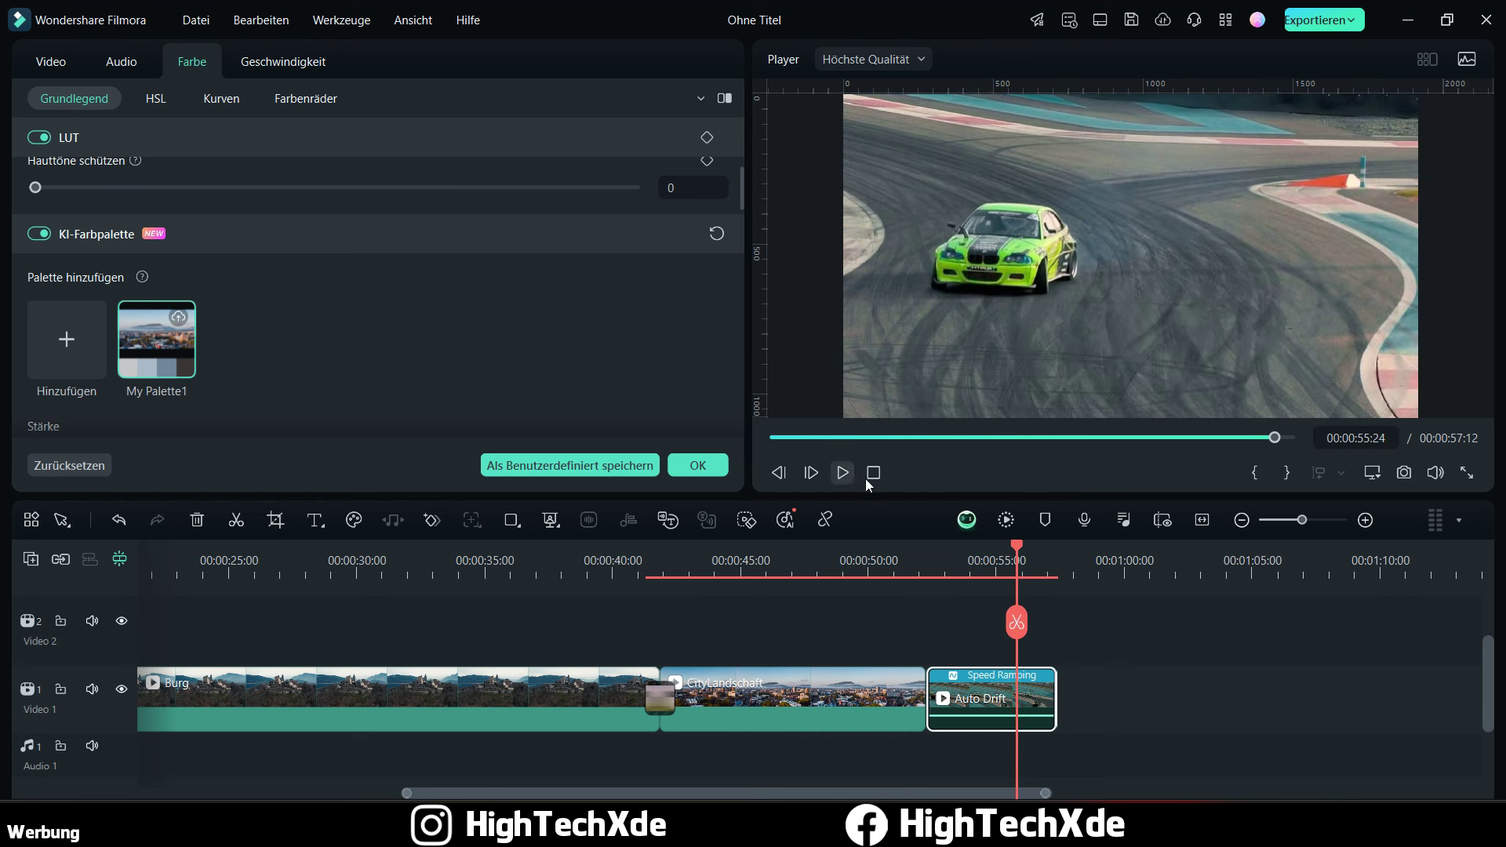
# Step: Enable the KI-Farbpalette for the Burg clip and apply the saved My Palette1 palette to it
pyautogui.click(627, 567)
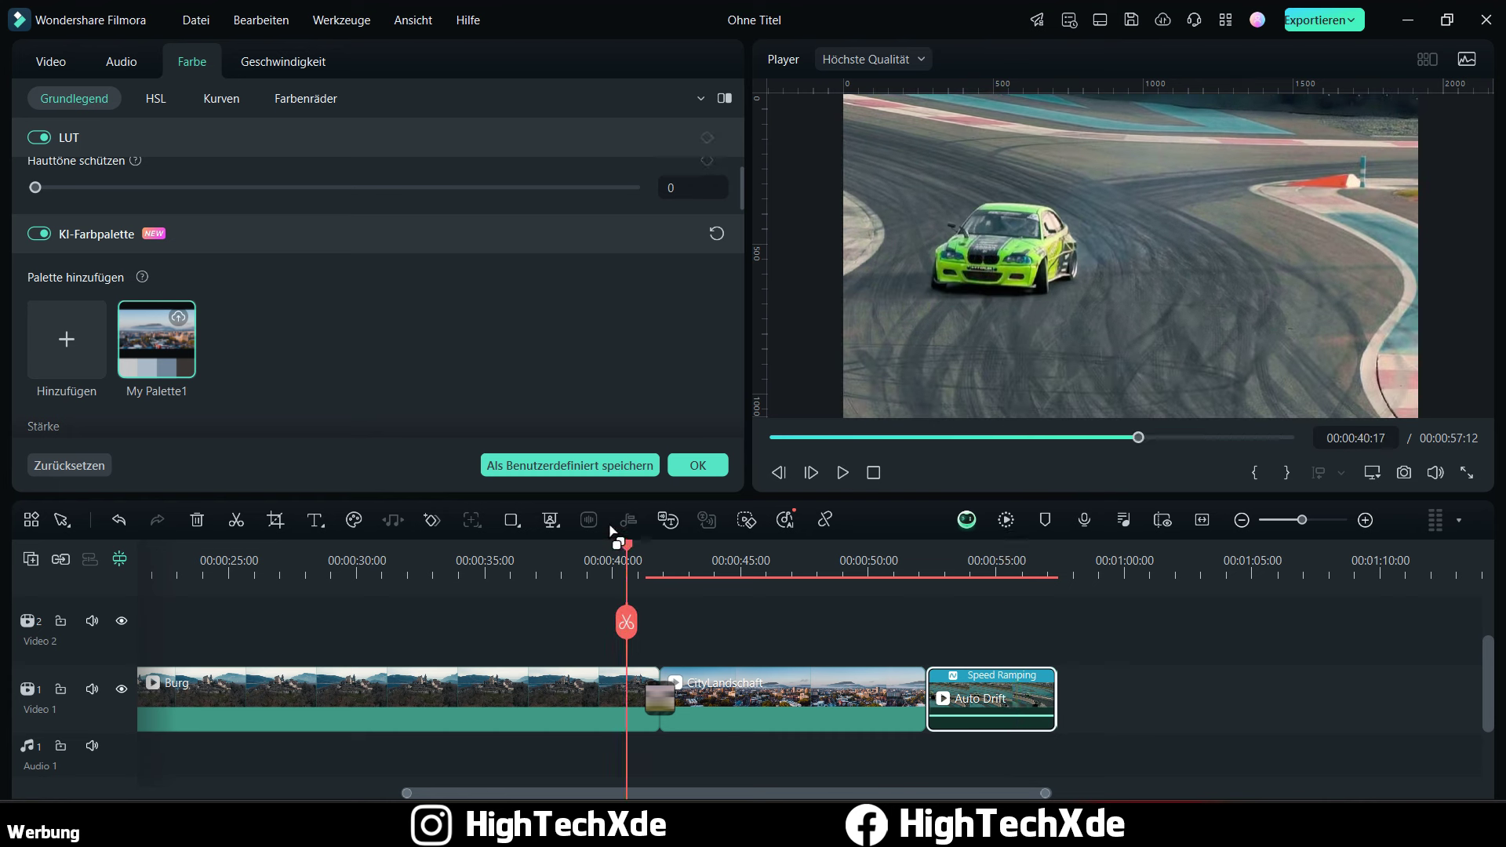
pyautogui.click(525, 720)
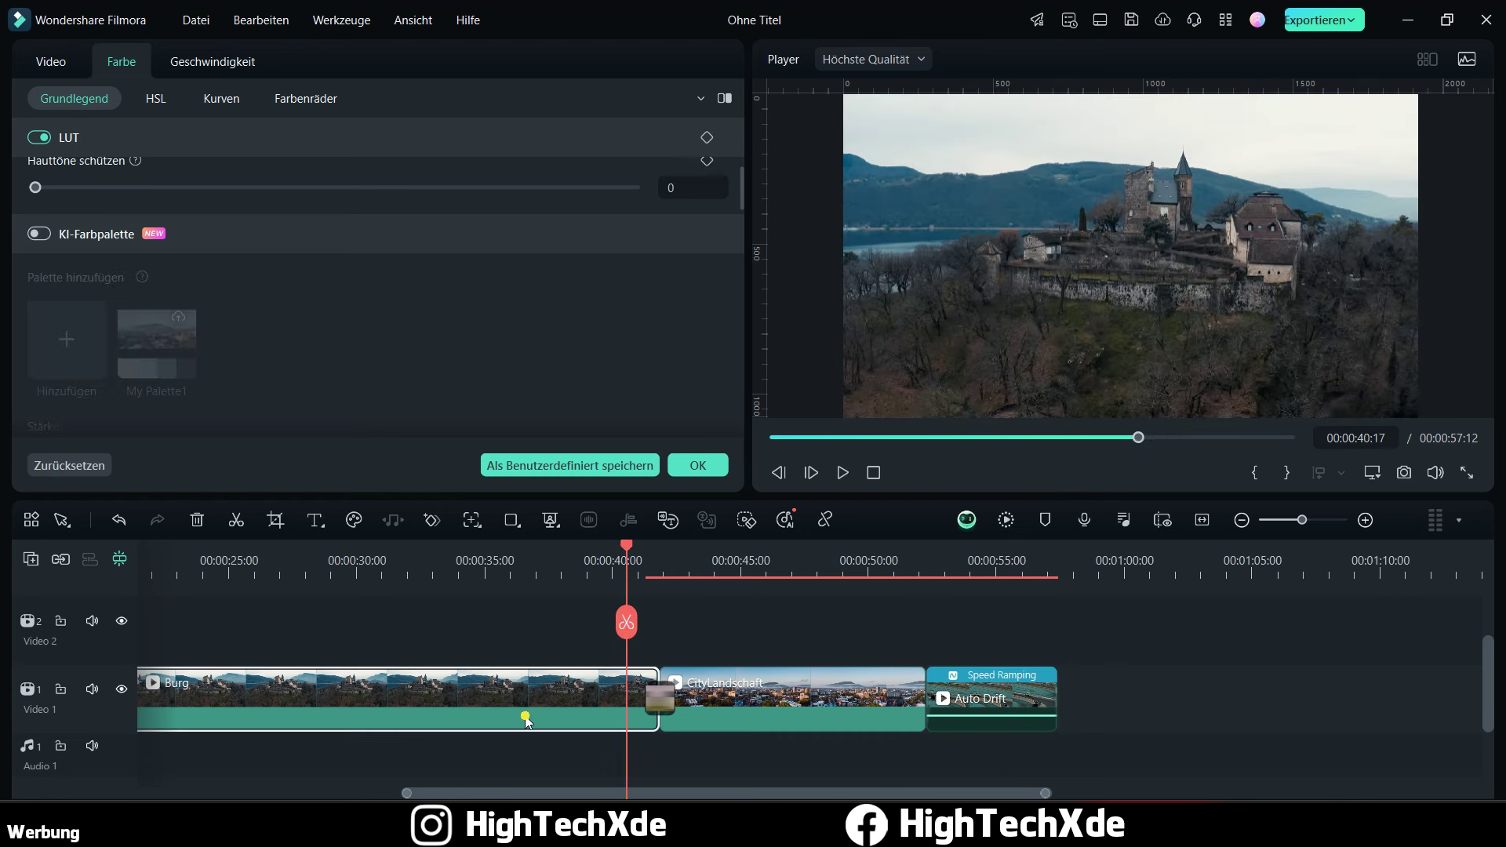
pyautogui.click(39, 234)
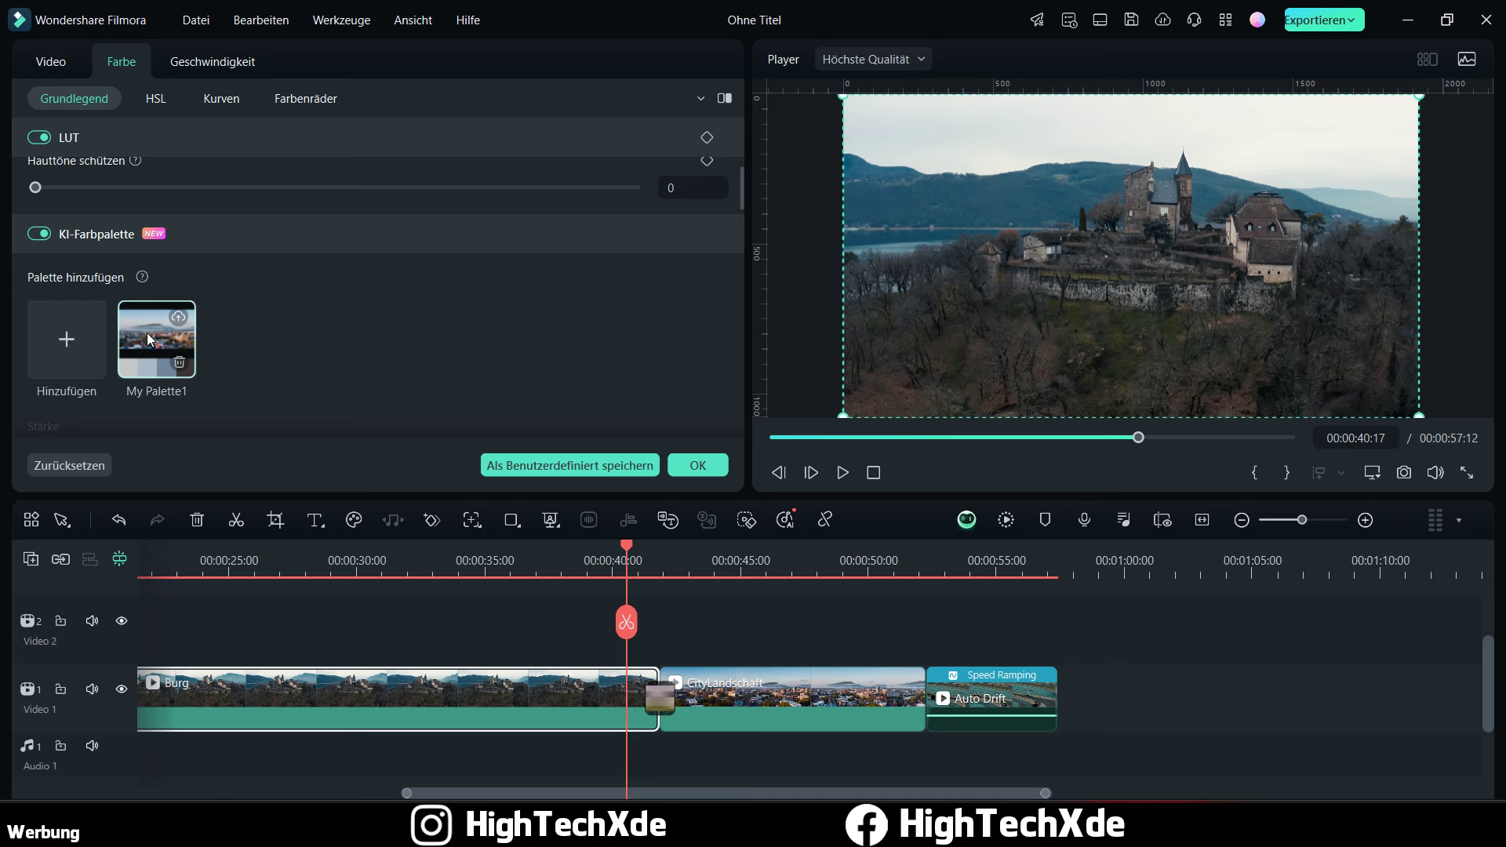
pyautogui.click(149, 339)
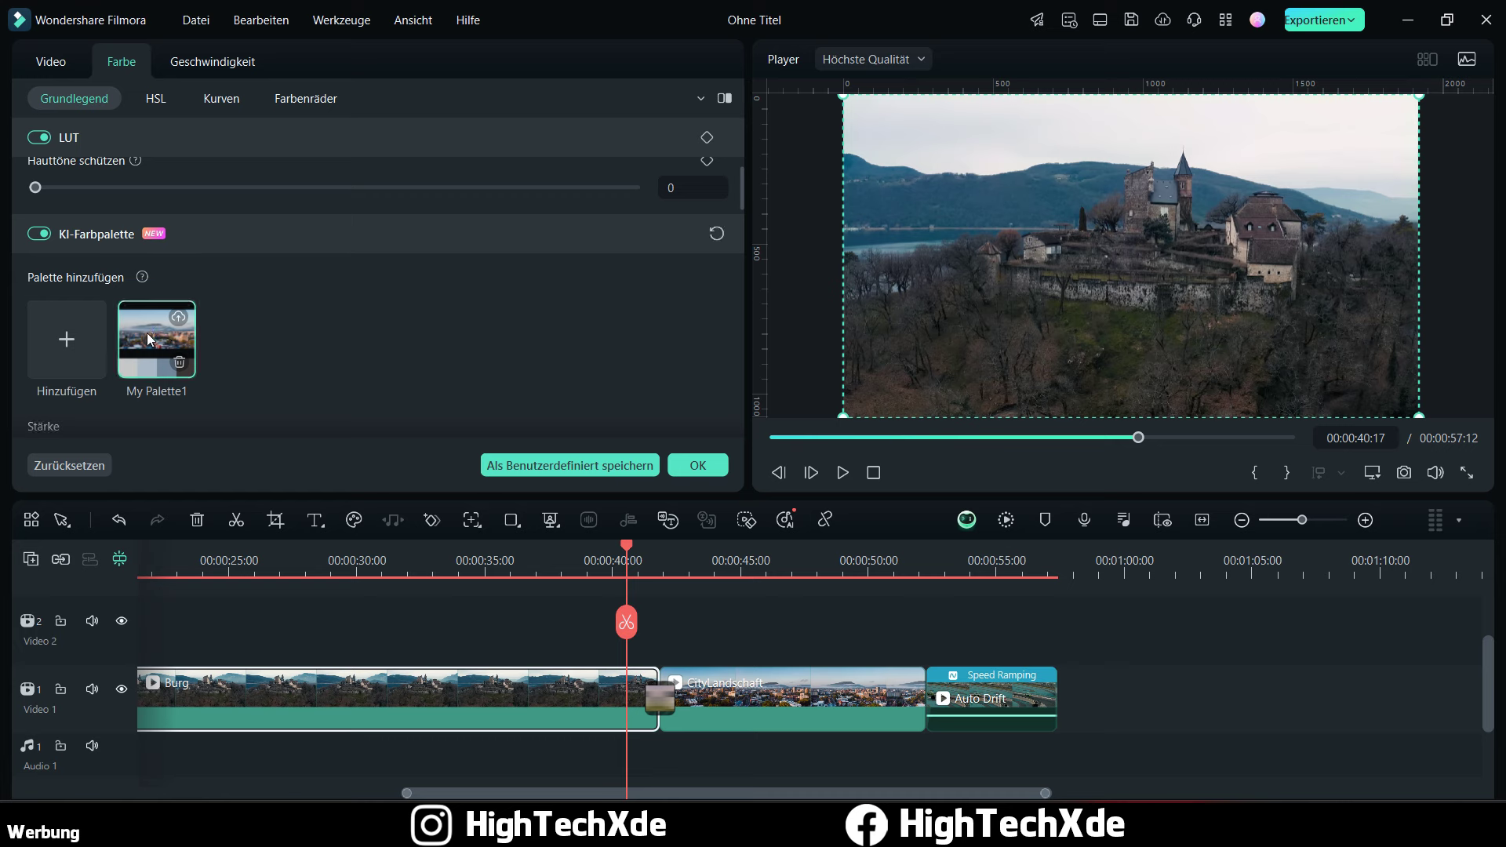
# Step: Play back the transition from the Burg clip into CityLandschaft to compare their matched colours
pyautogui.click(839, 475)
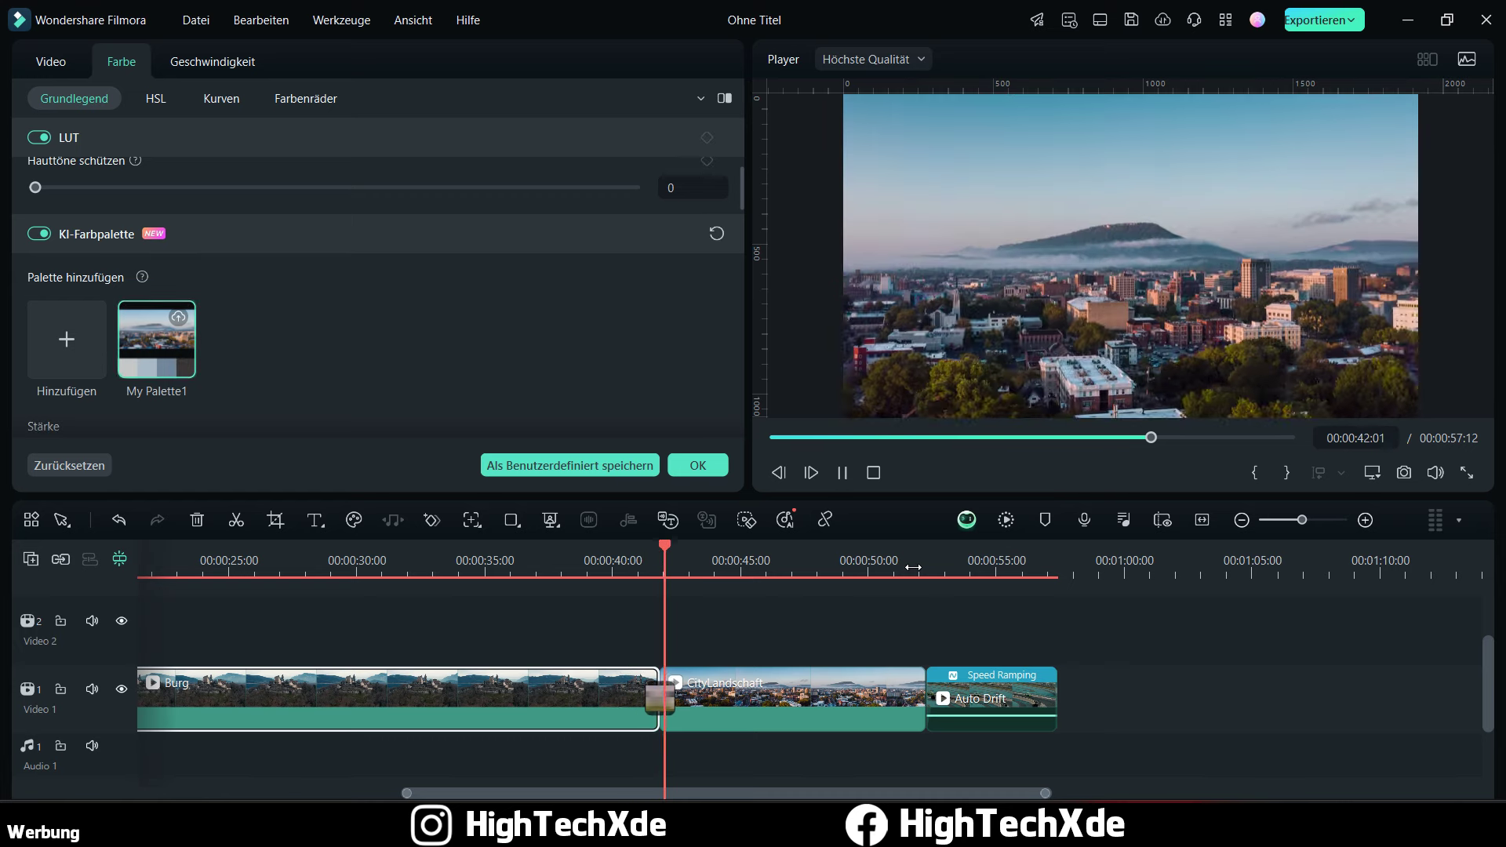
pyautogui.click(841, 472)
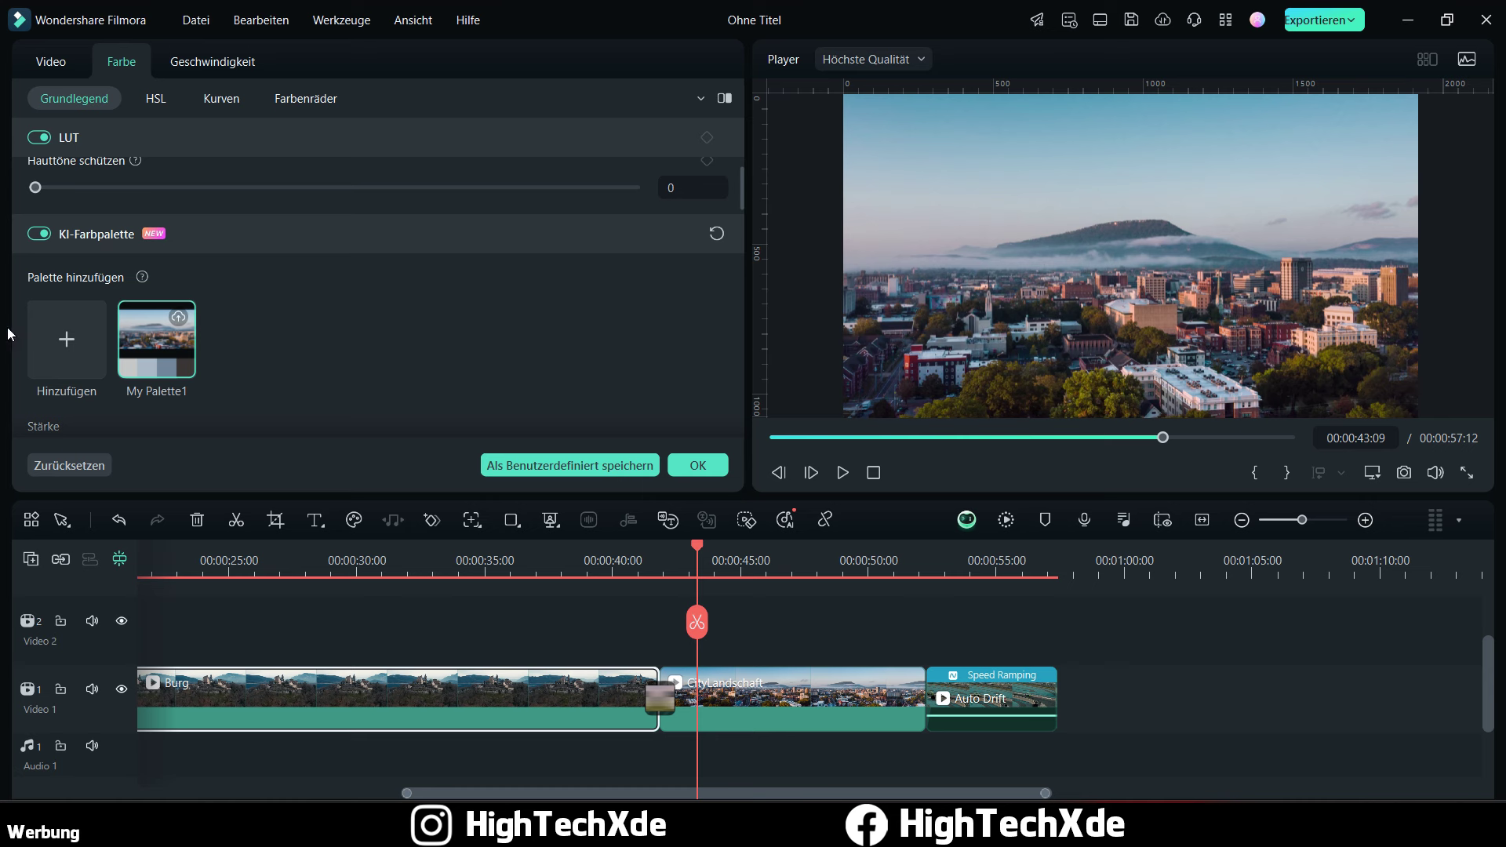
pyautogui.moveTo(148, 378)
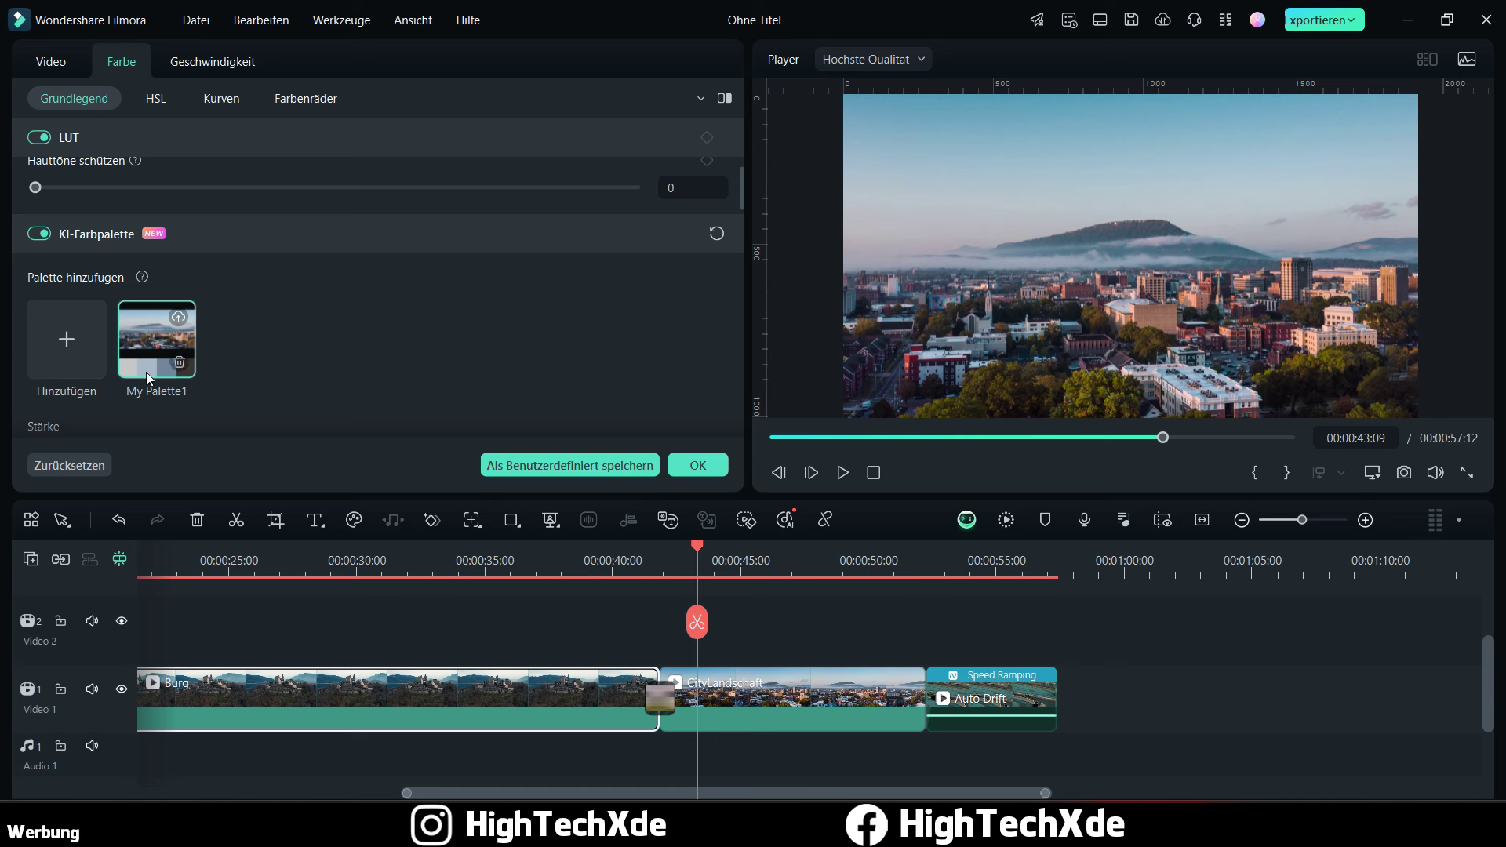
pyautogui.click(776, 552)
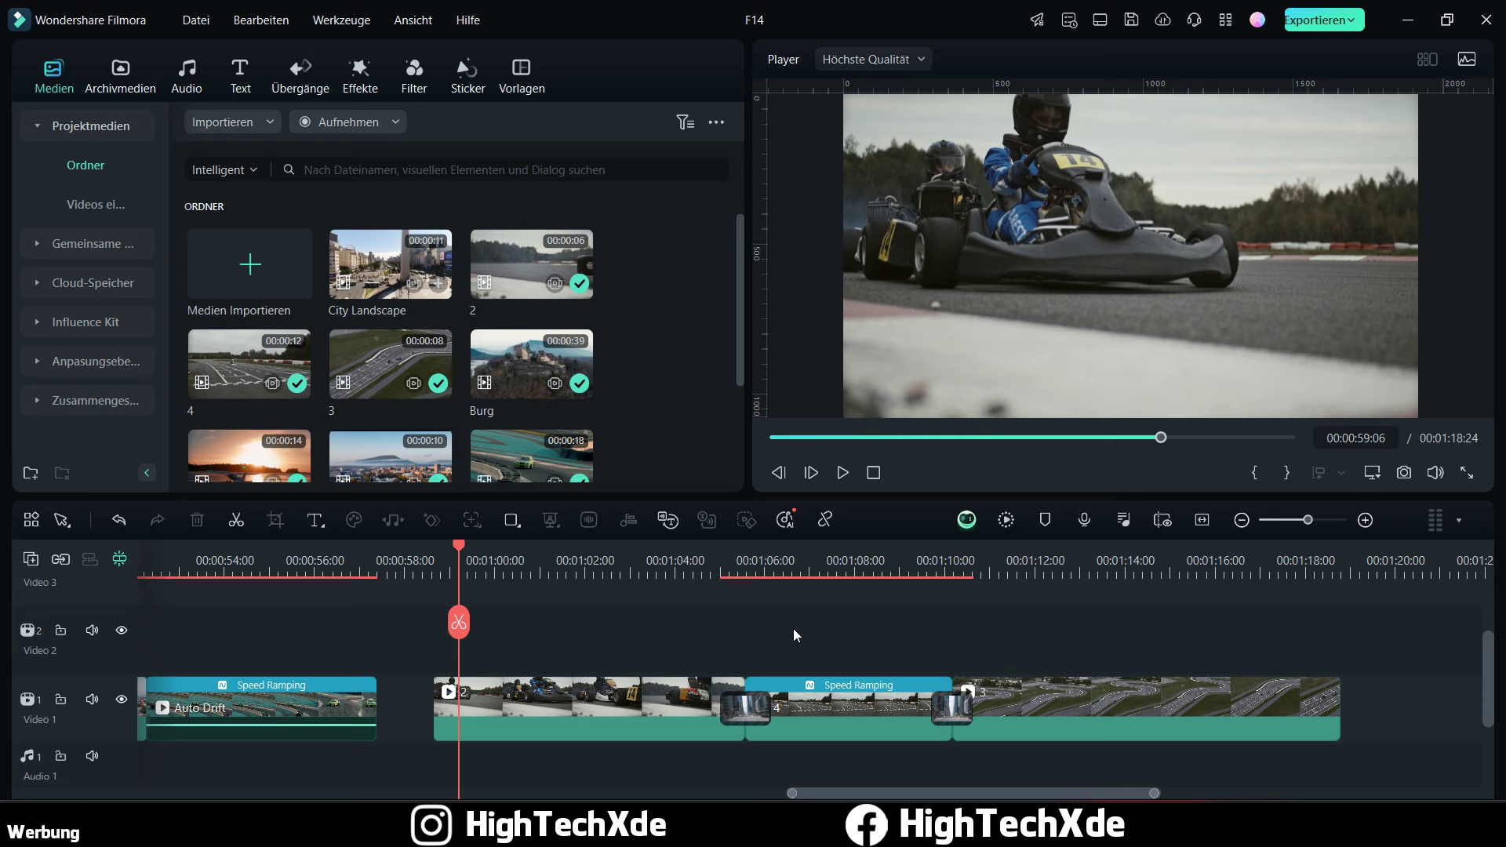
# Step: Play back the kart sequence of clips 2, 4 and 3, and replay the part around the speed-ramped clip 4
pyautogui.click(842, 473)
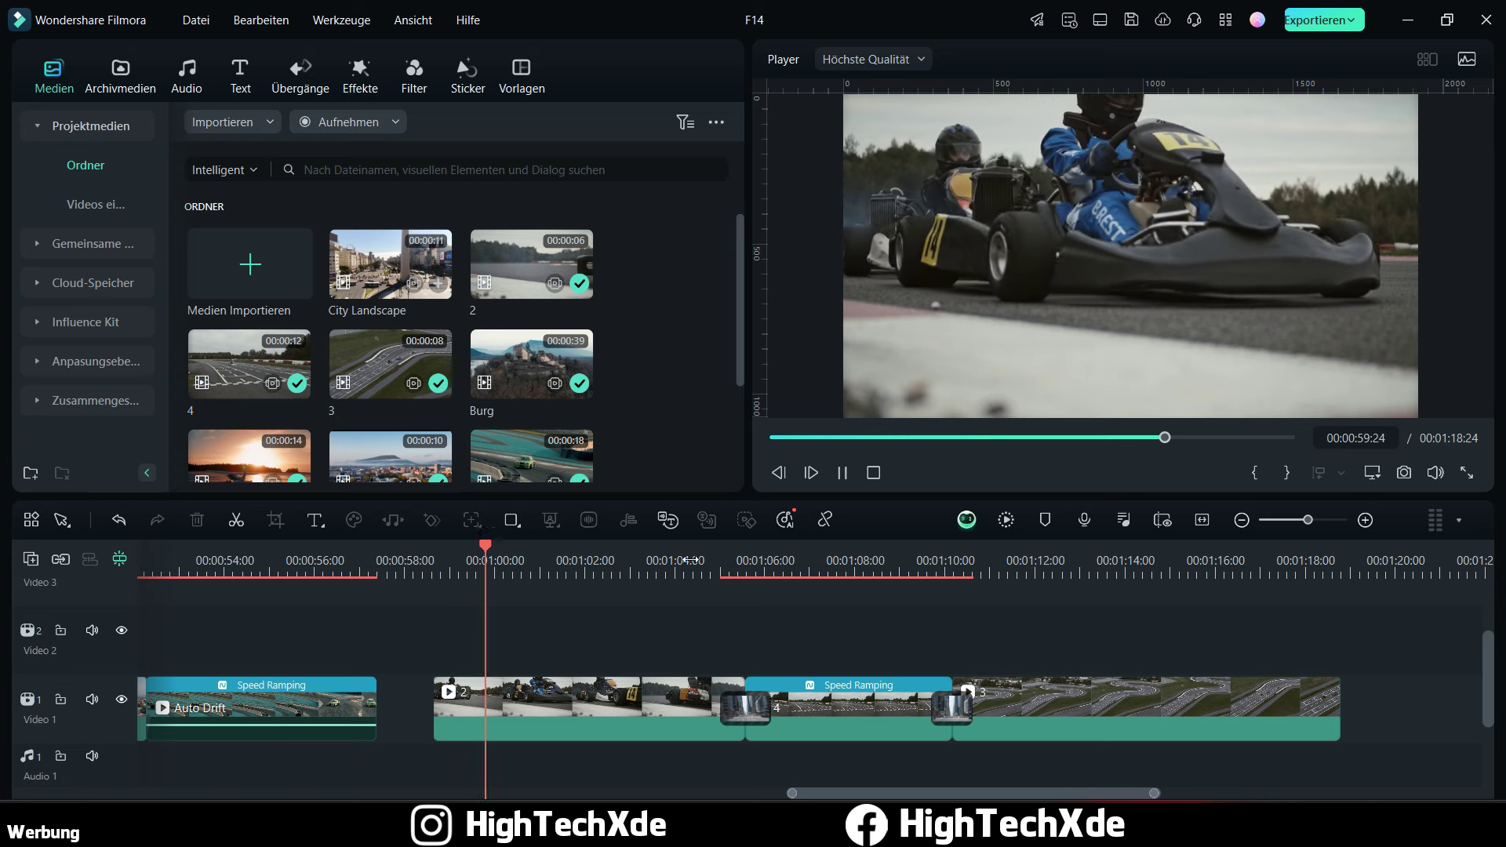
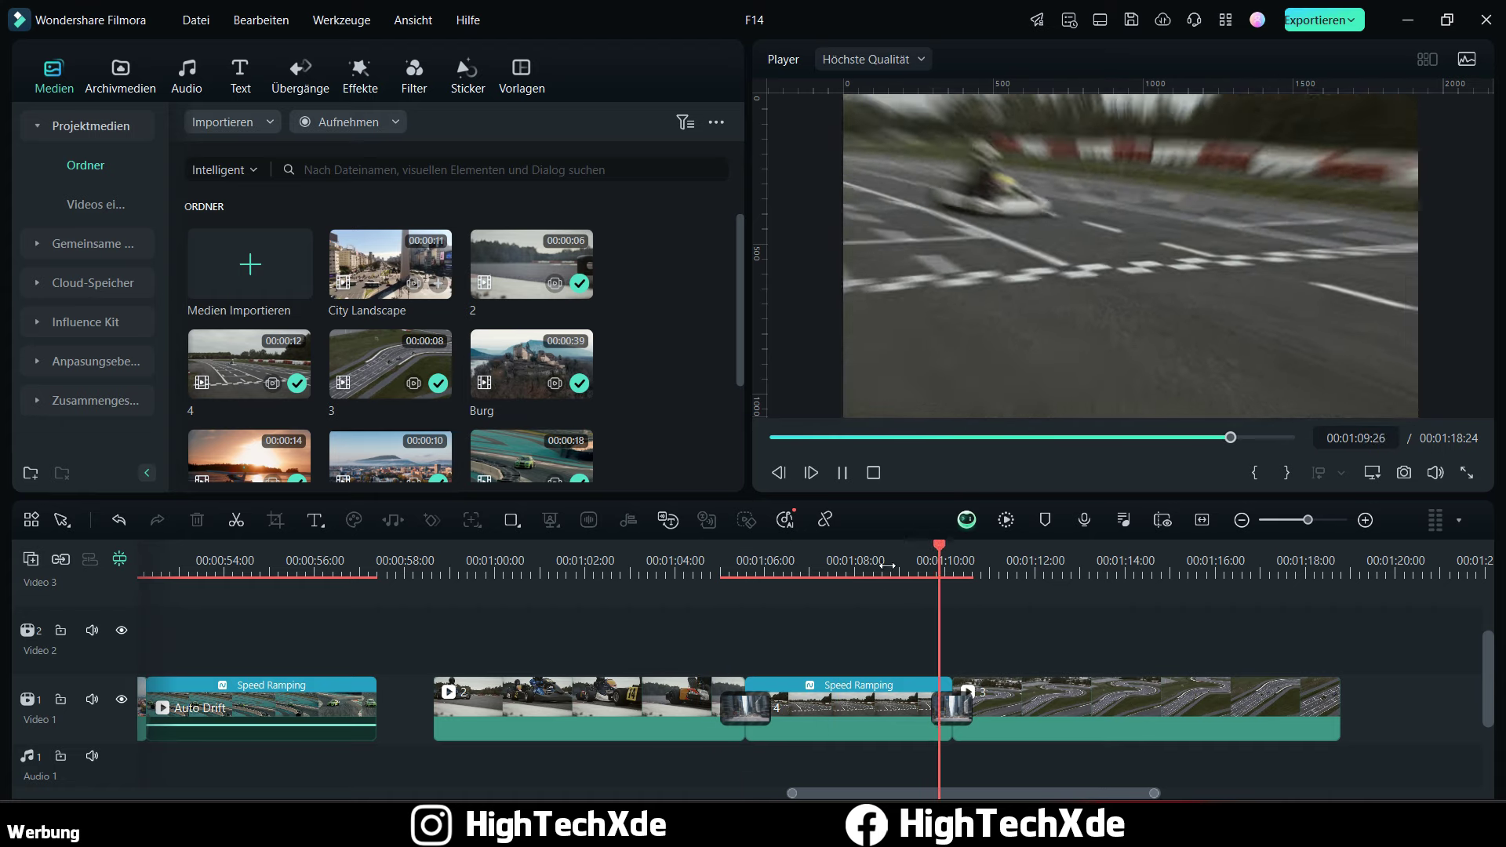
pyautogui.click(843, 473)
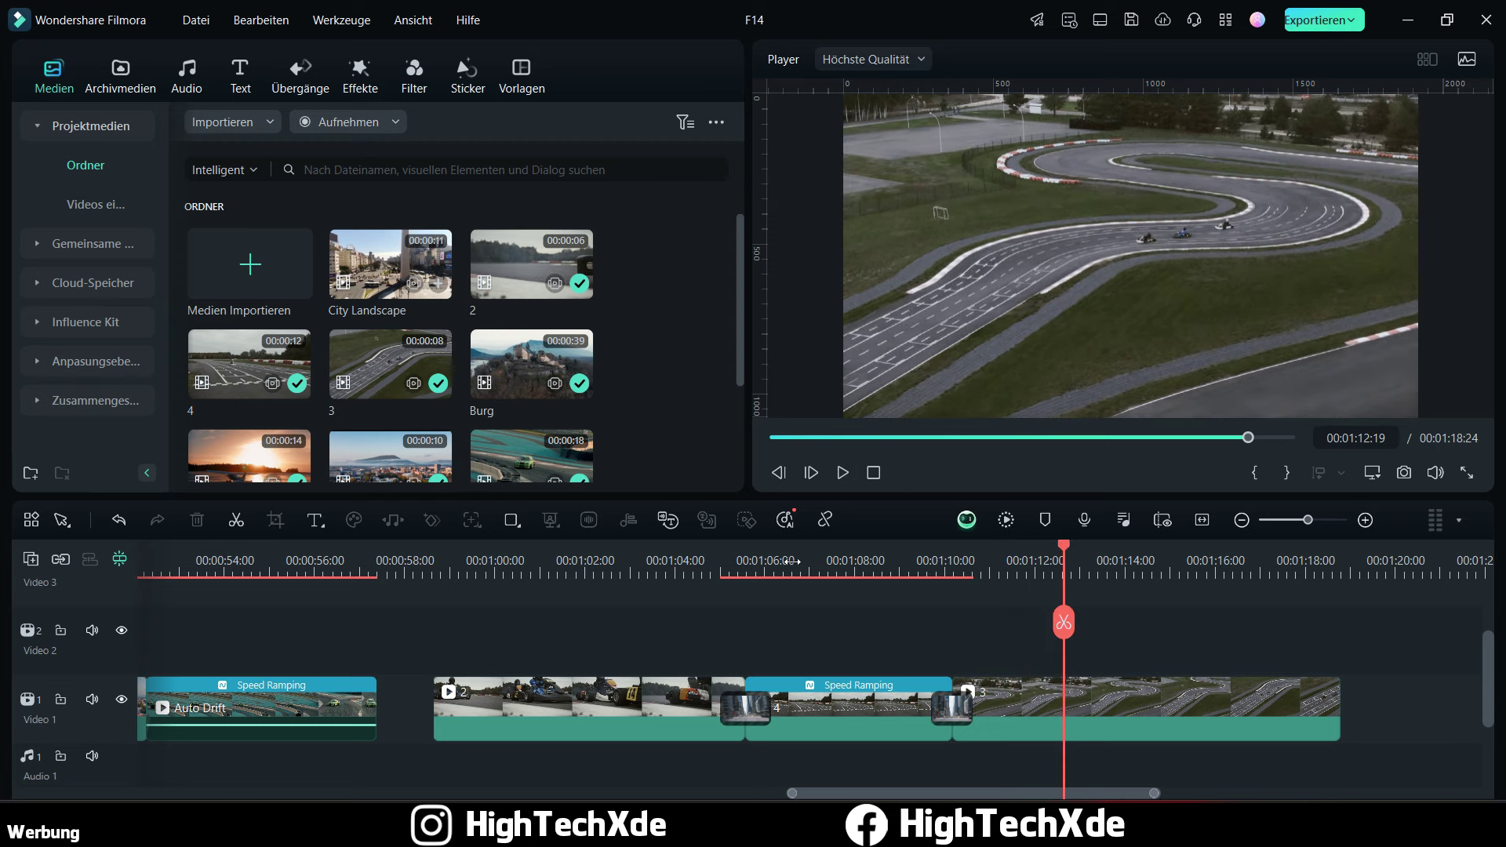
pyautogui.click(704, 565)
pyautogui.click(844, 473)
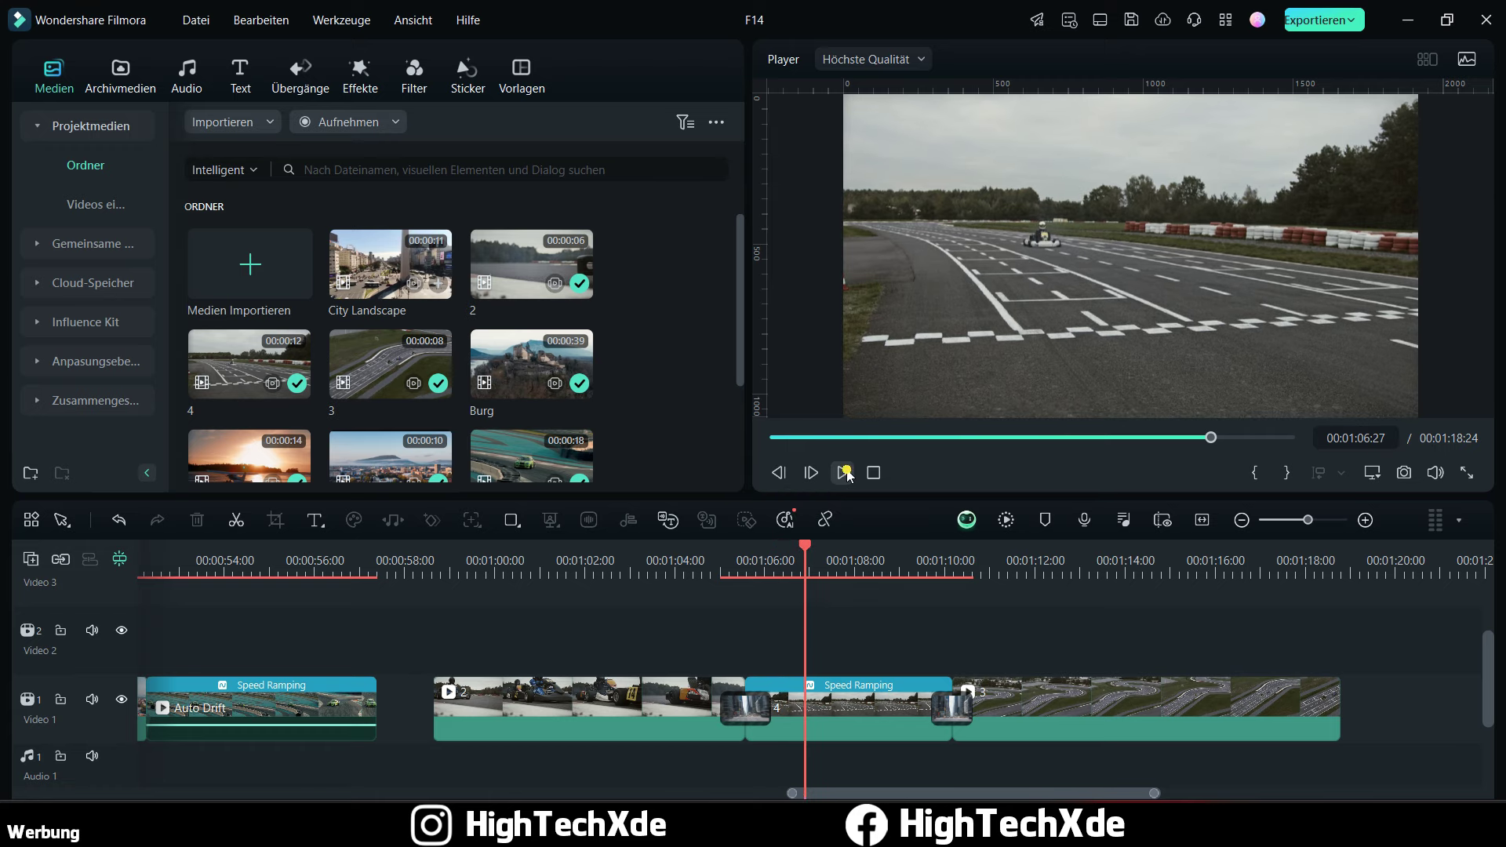
pyautogui.click(844, 472)
# Step: Place the playhead at 00:01:05:05, where the transition into clip 4 starts, and open the Schütteln video effects
pyautogui.click(728, 568)
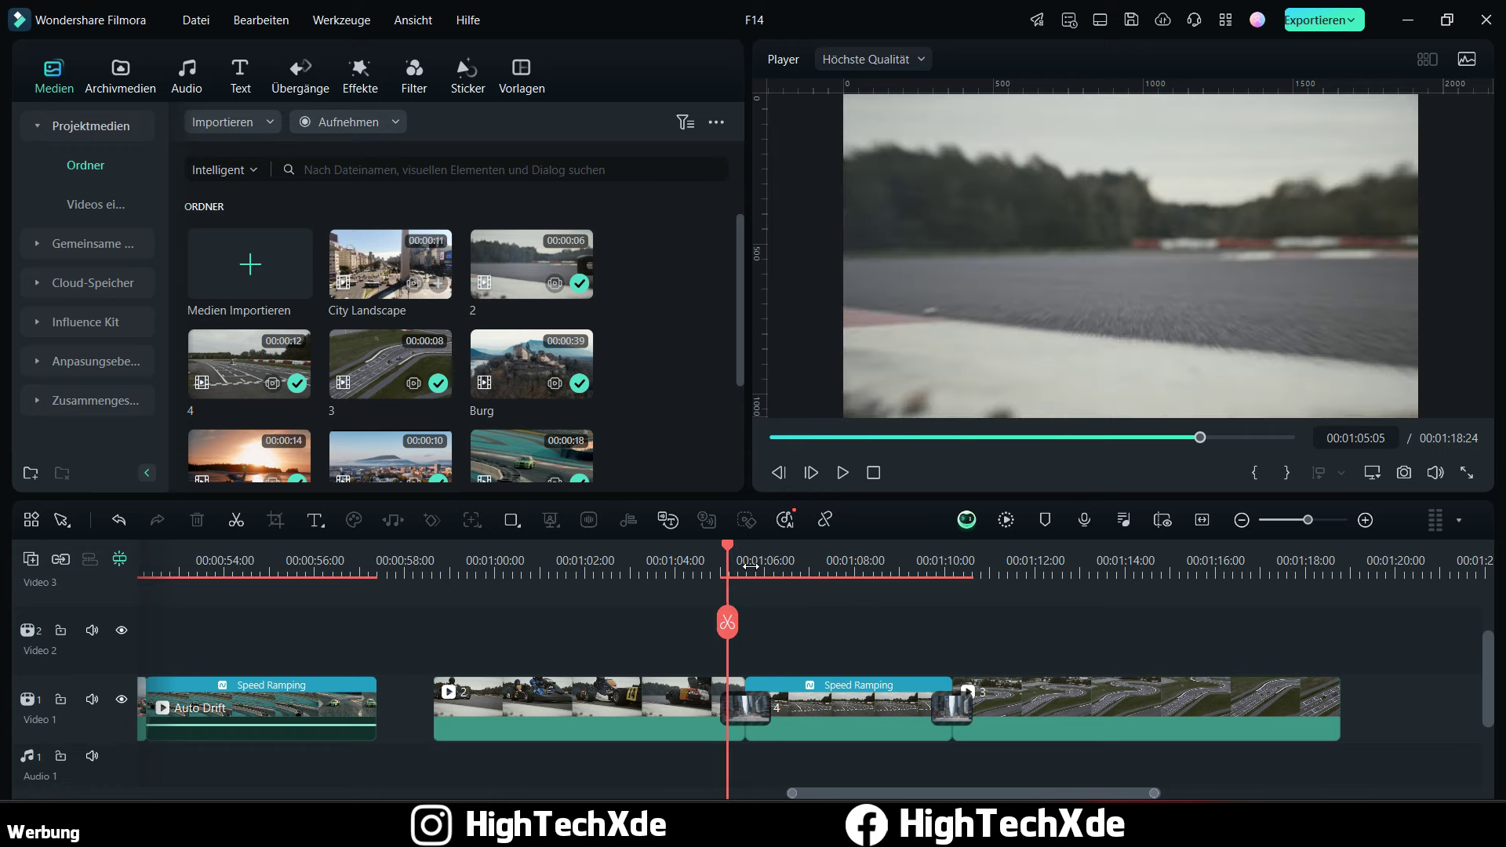
pyautogui.scroll(2, 960, 548)
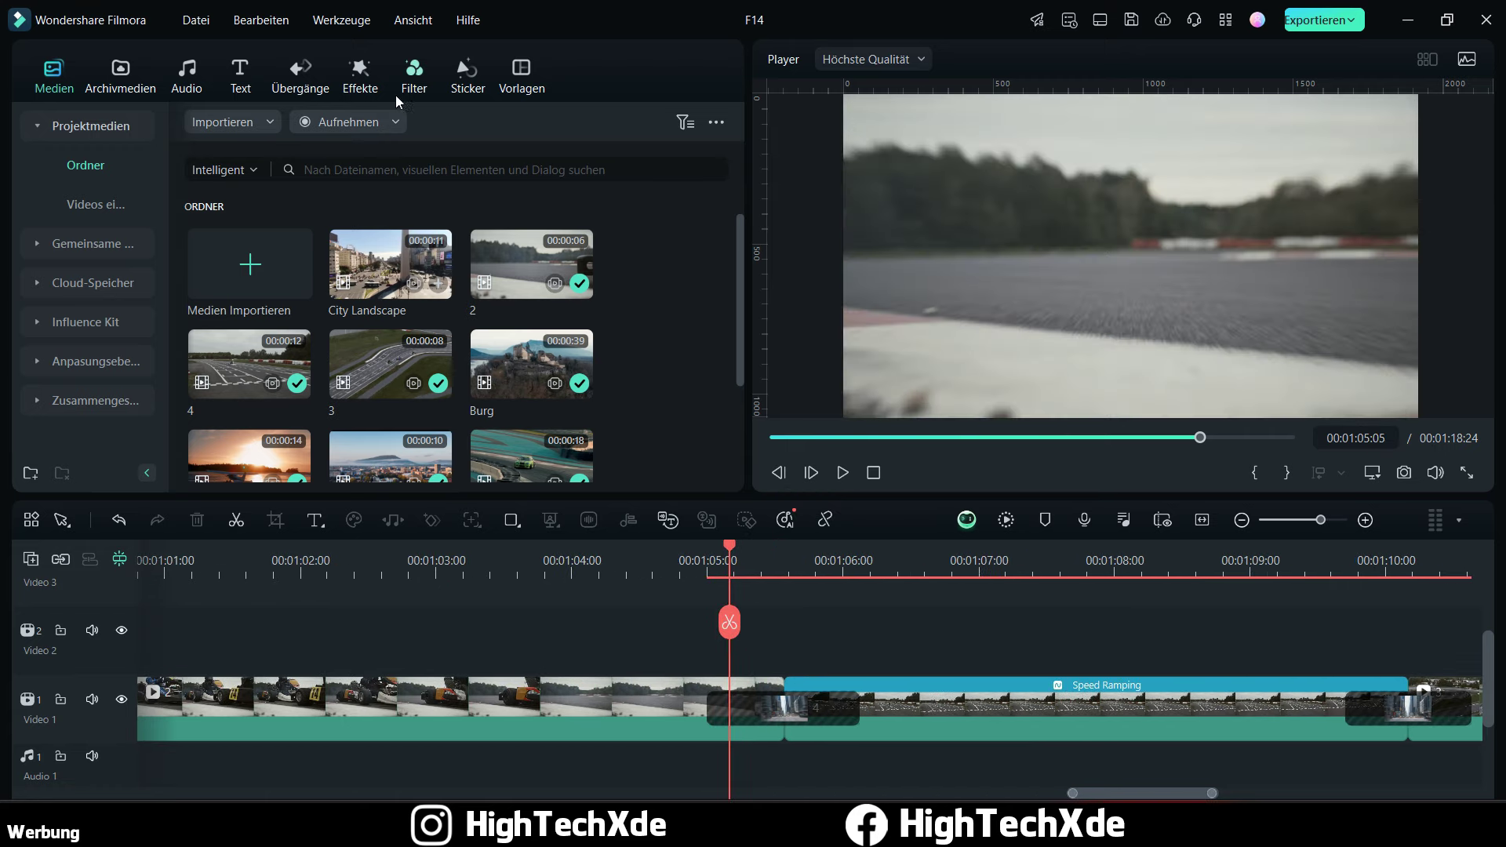
pyautogui.click(360, 75)
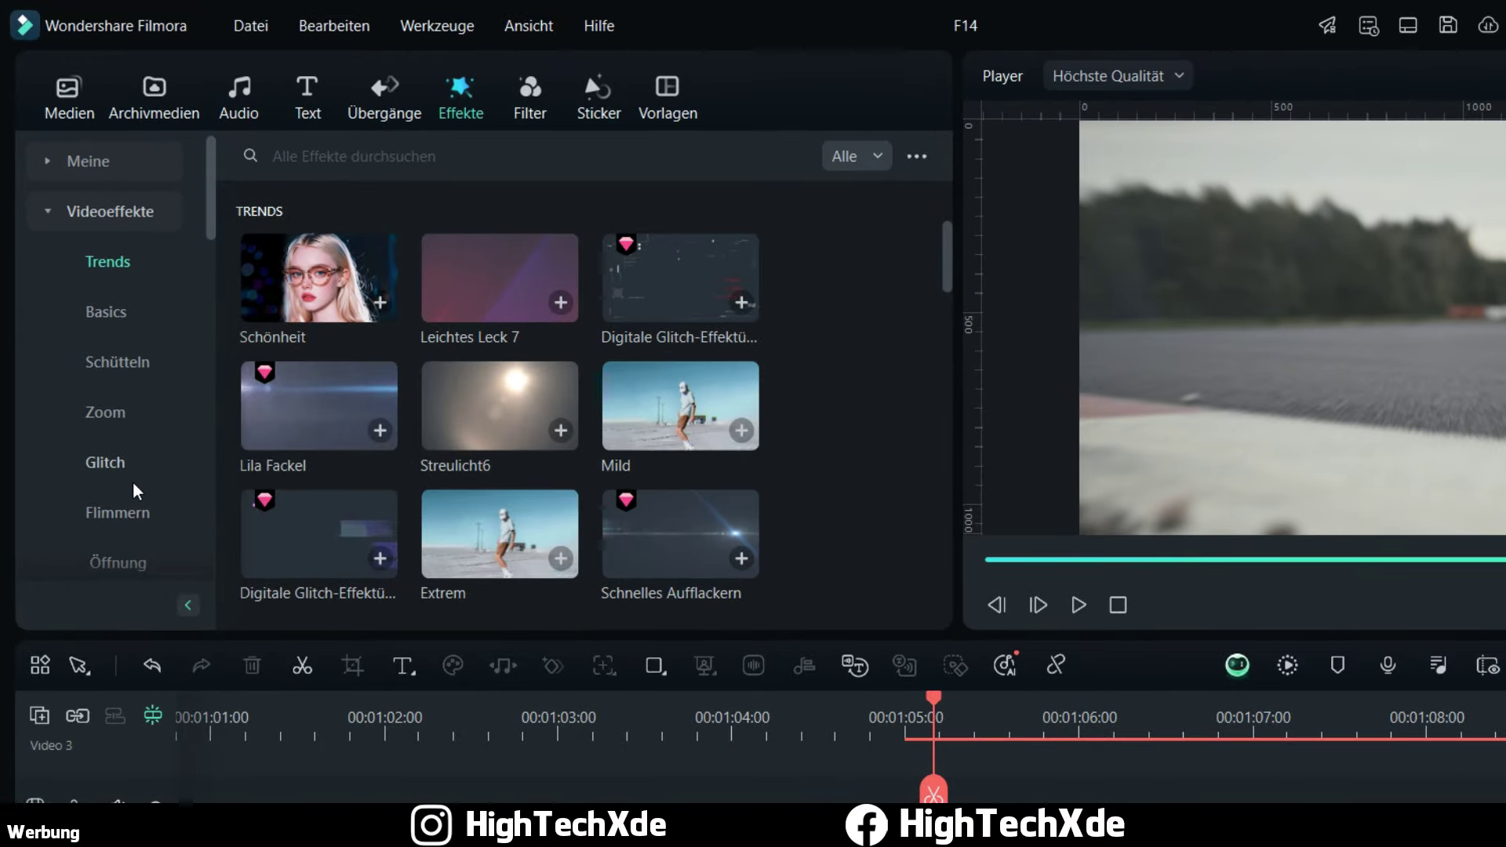
pyautogui.click(125, 363)
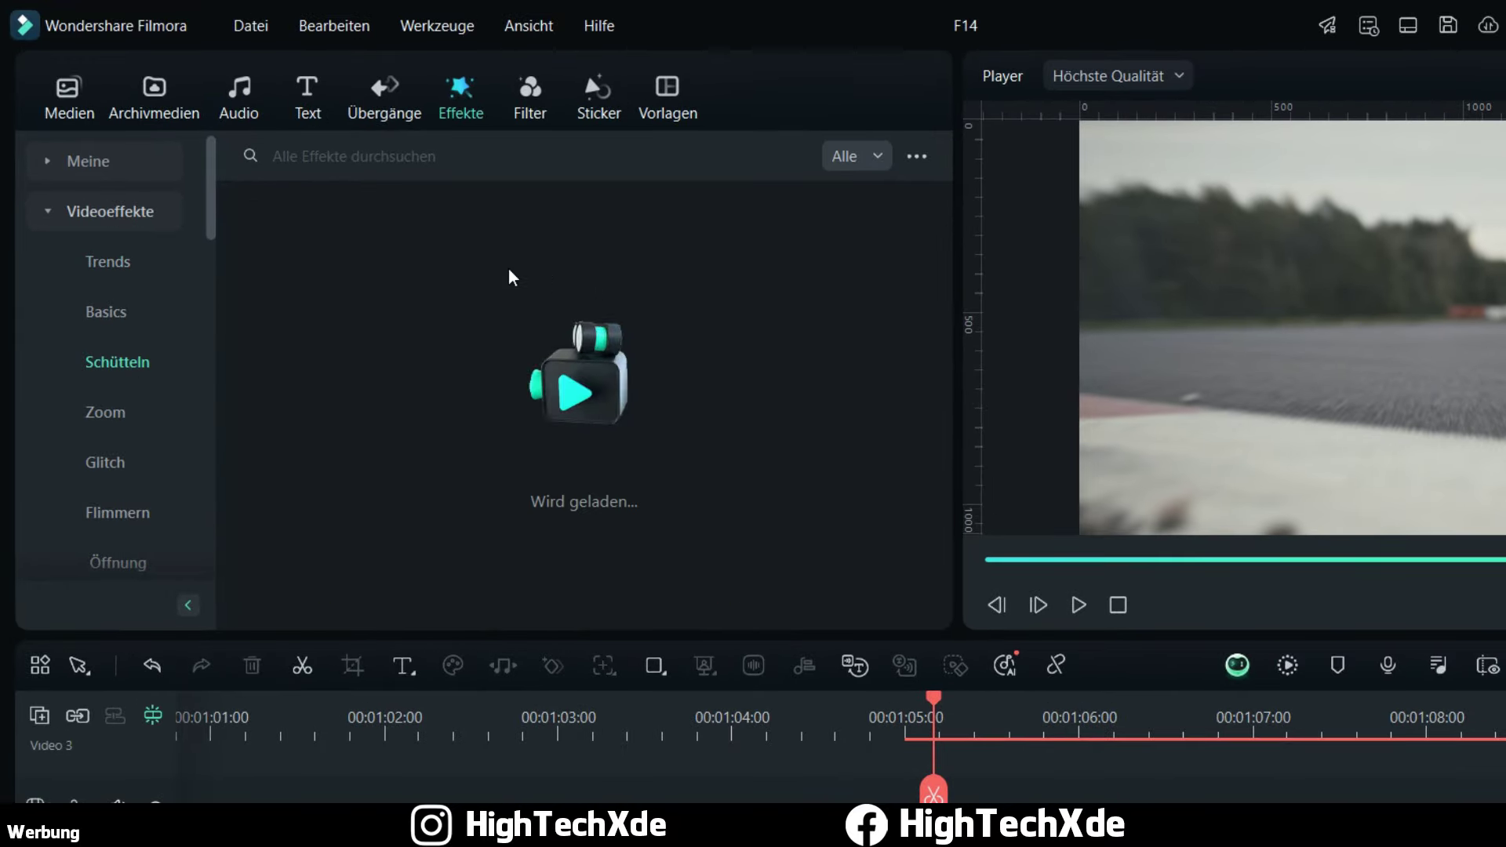
# Step: Place the Hoch-Runter 2 shake effect on the Video 2 track, starting at the first transition near 00:01:05:00
pyautogui.scroll(-3, 821, 364)
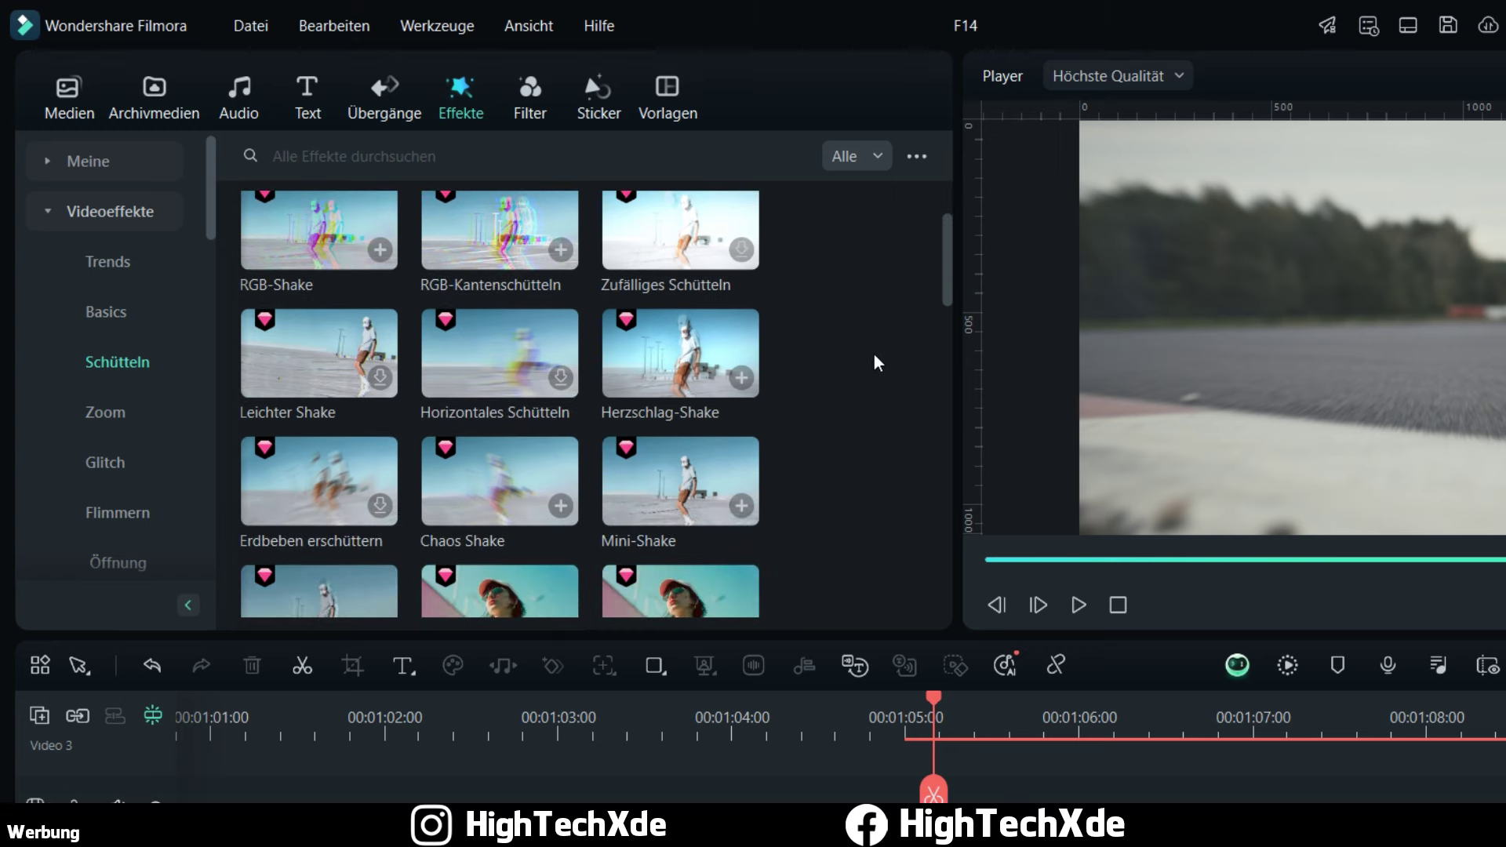
pyautogui.scroll(-8, 821, 365)
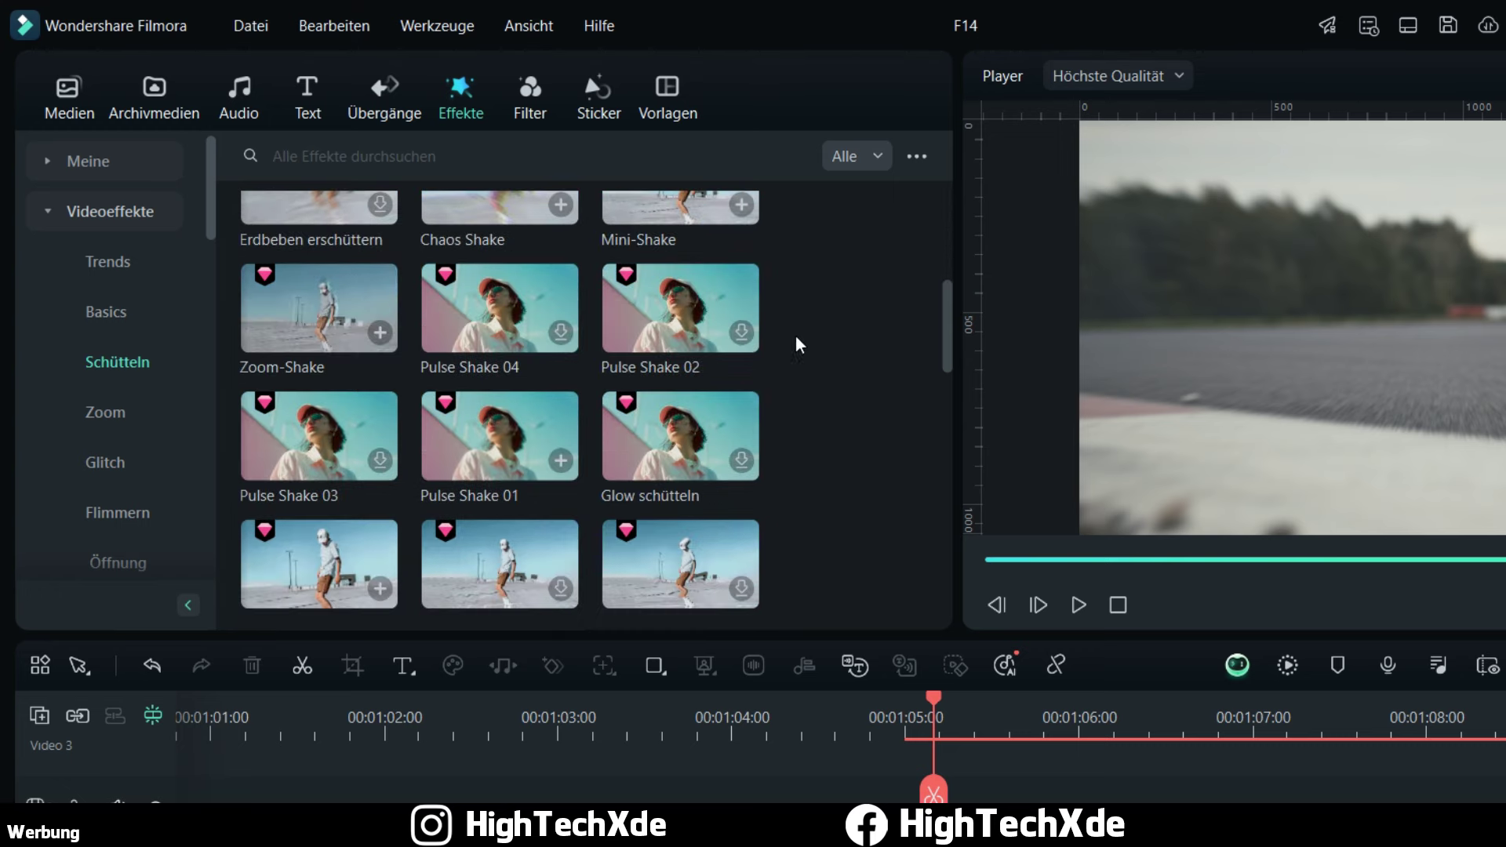
pyautogui.scroll(-8, 805, 319)
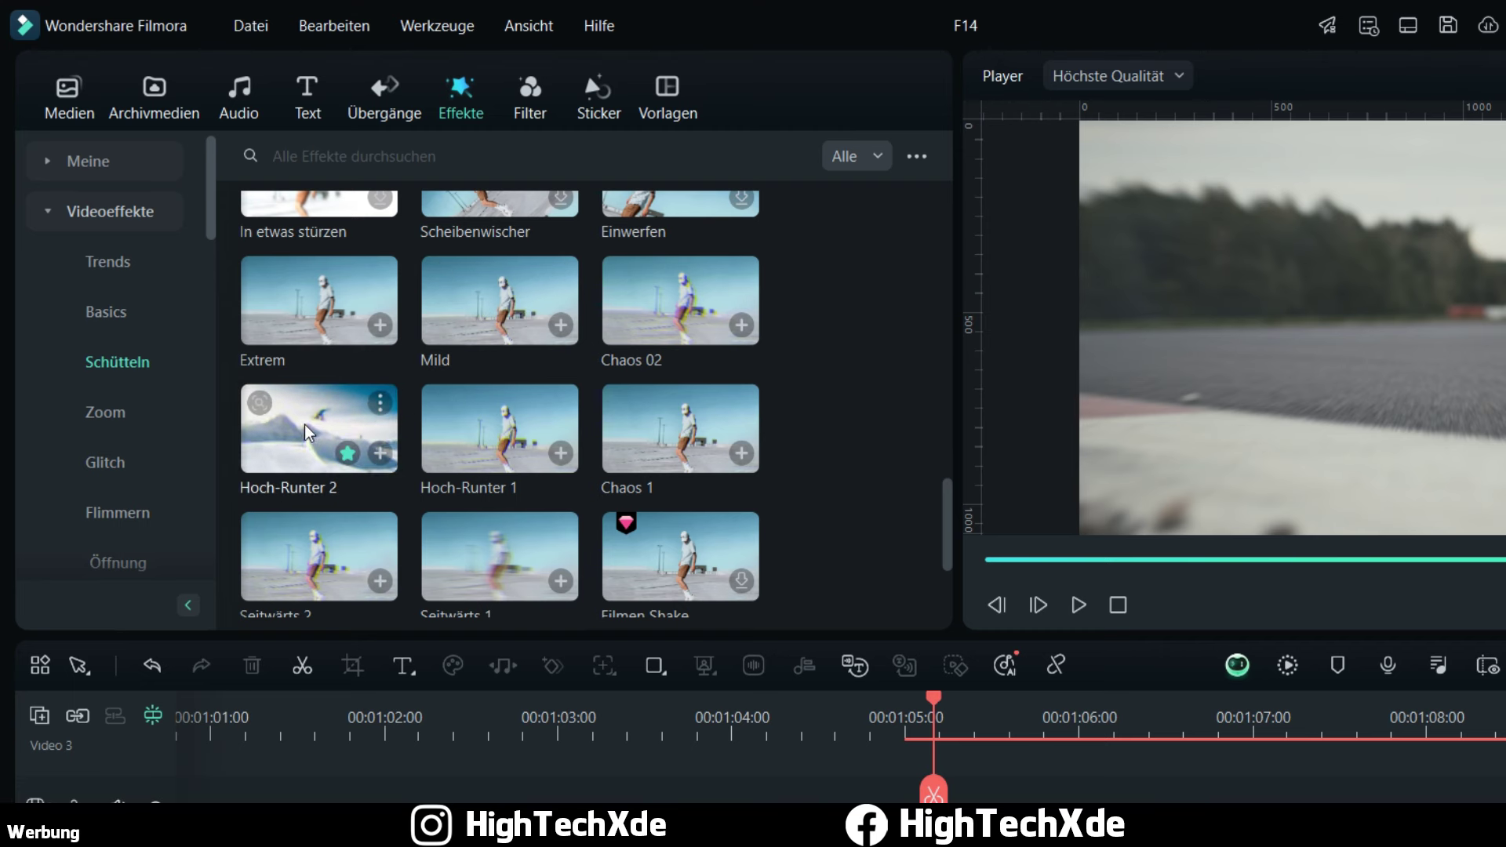
pyautogui.moveTo(350, 429); pyautogui.dragTo(876, 843)
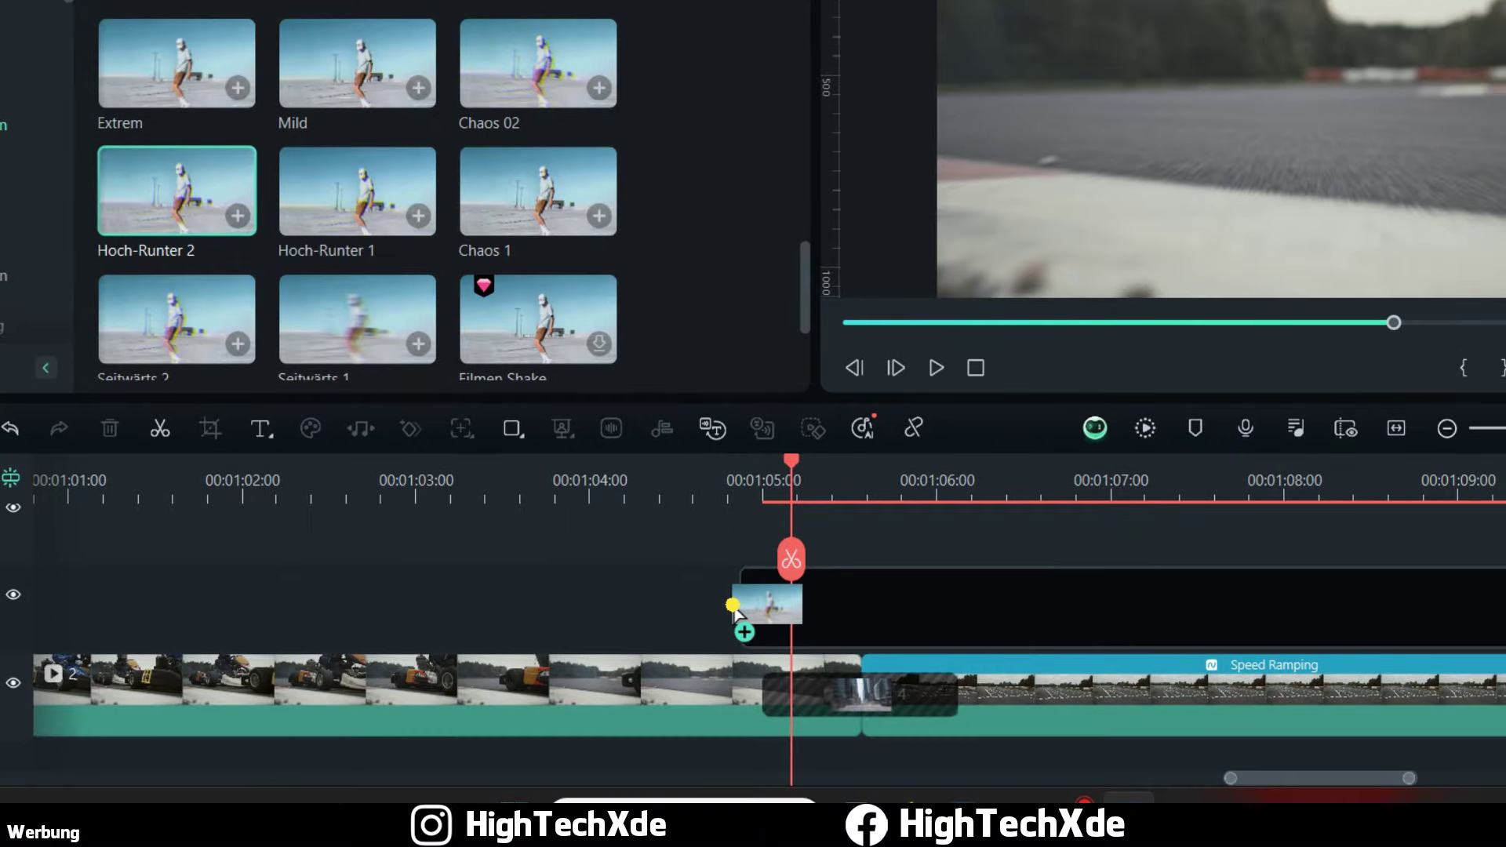
pyautogui.moveTo(733, 608); pyautogui.dragTo(763, 598)
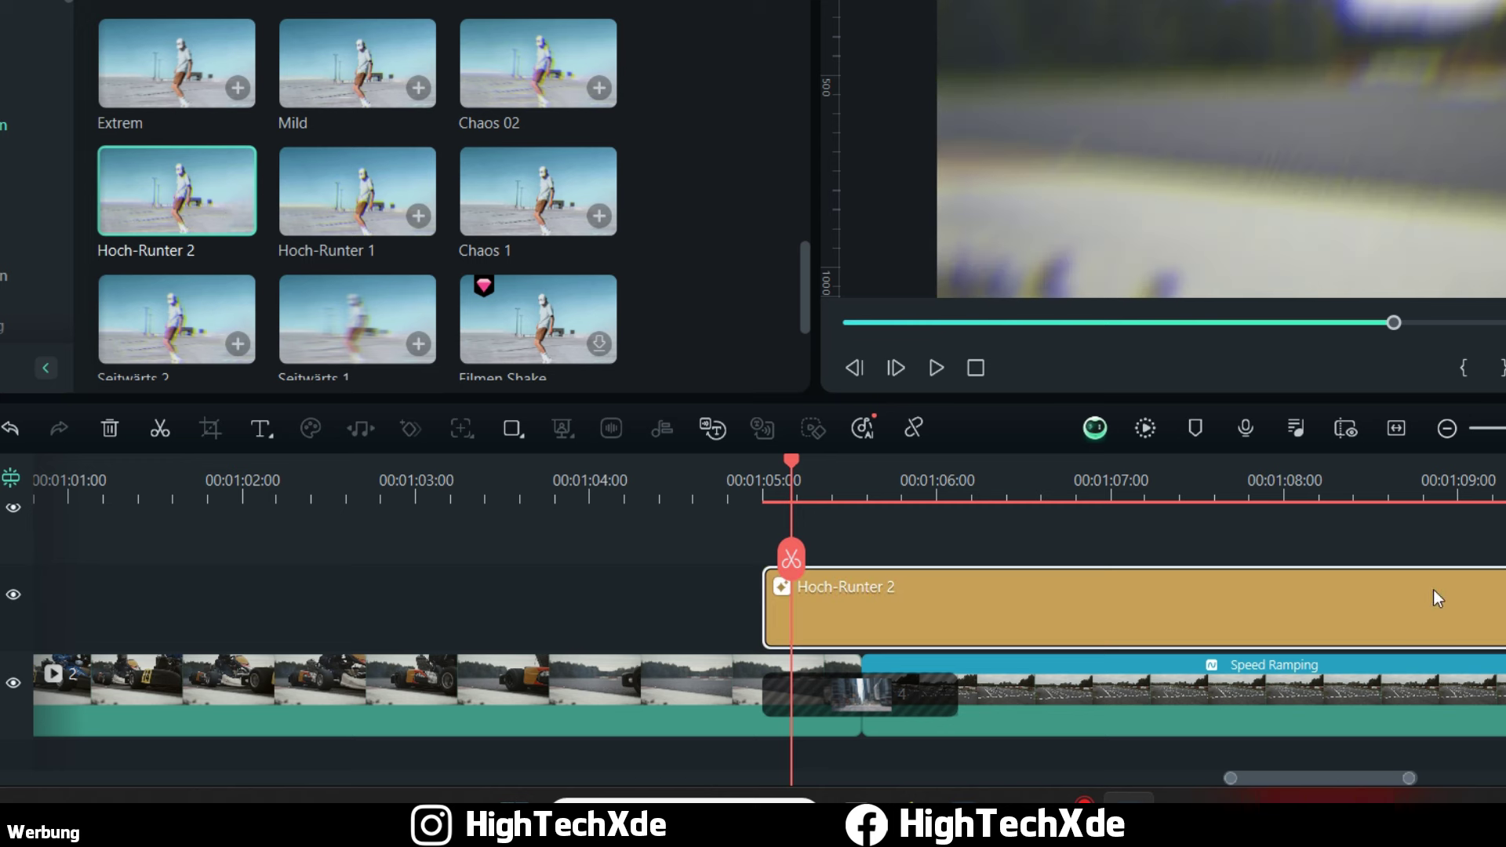
# Step: Trim both ends of the Hoch-Runter 2 effect to about one second so it covers only the first transition
pyautogui.moveTo(1502, 619); pyautogui.dragTo(936, 622)
pyautogui.moveTo(772, 620); pyautogui.dragTo(781, 616)
pyautogui.click(779, 685)
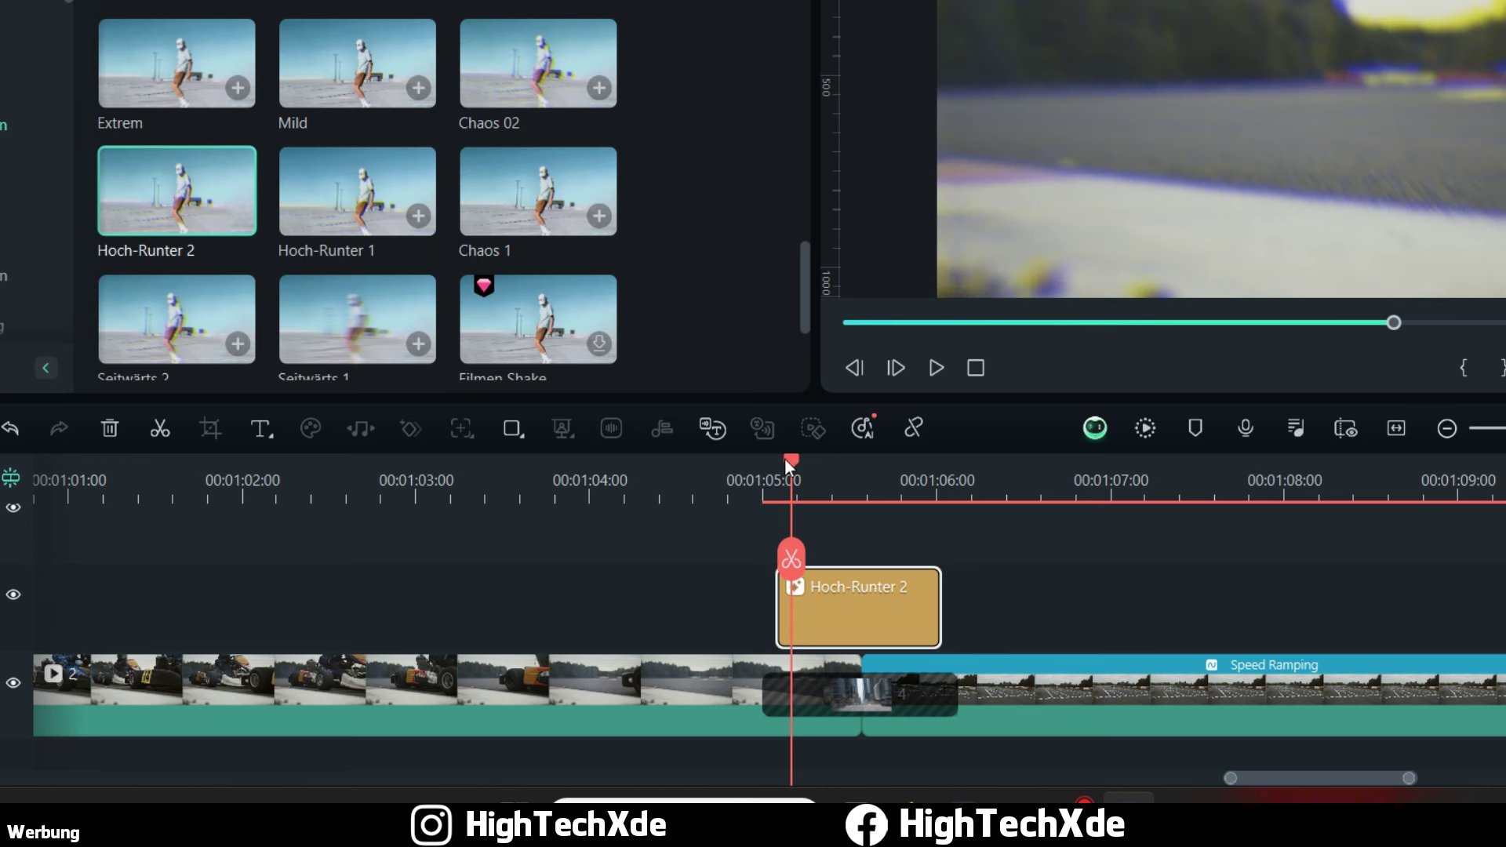
# Step: Play back the first transition with the shake effect repeatedly, starting from about 00:01:04:08
pyautogui.moveTo(788, 458); pyautogui.dragTo(635, 461)
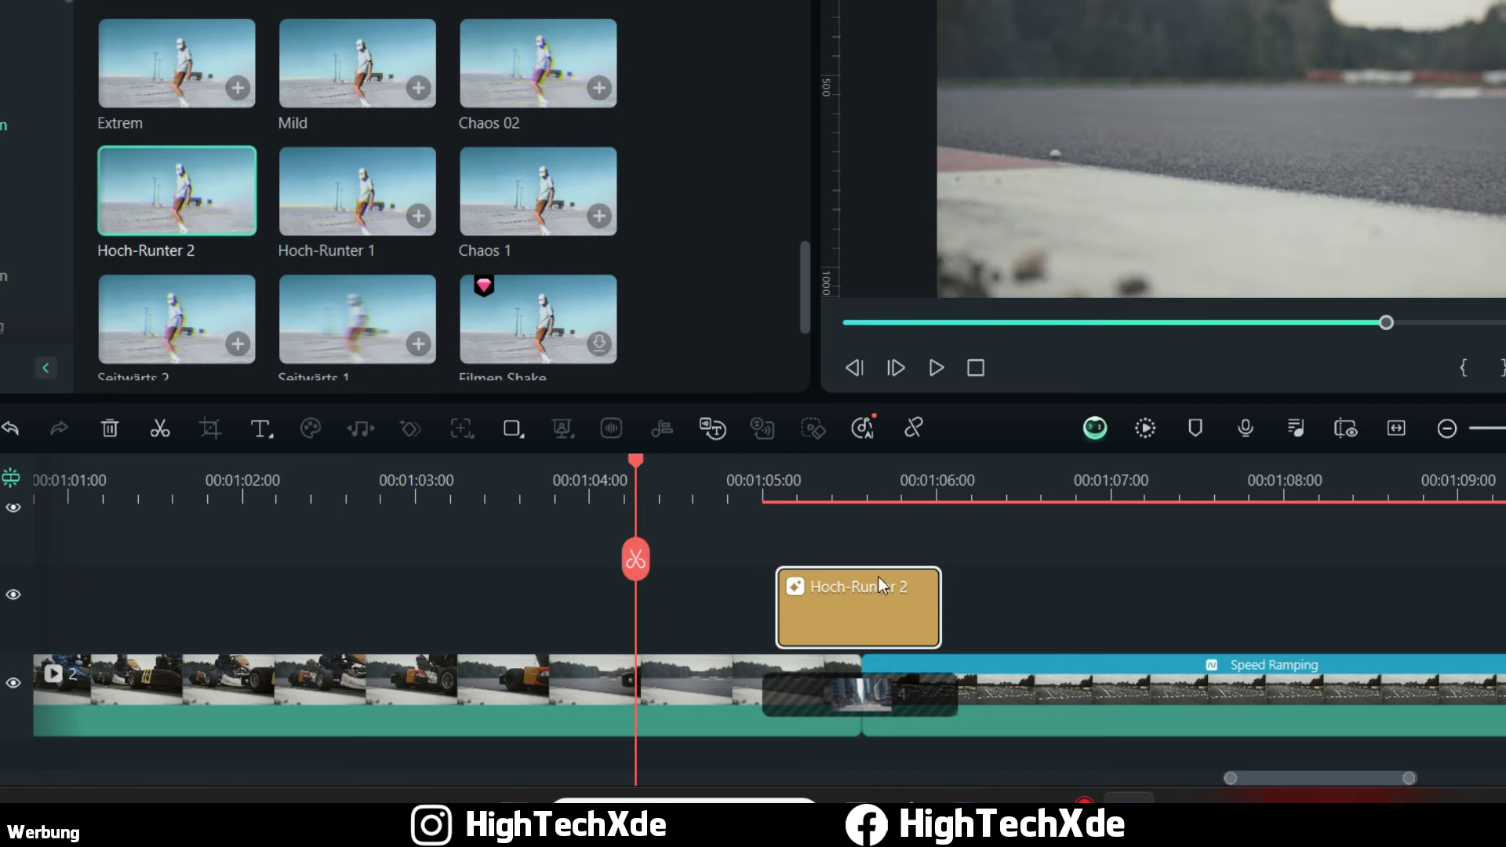
pyautogui.moveTo(779, 614)
pyautogui.mouseDown()
pyautogui.moveTo(826, 614)
pyautogui.moveTo(782, 614)
pyautogui.mouseUp()
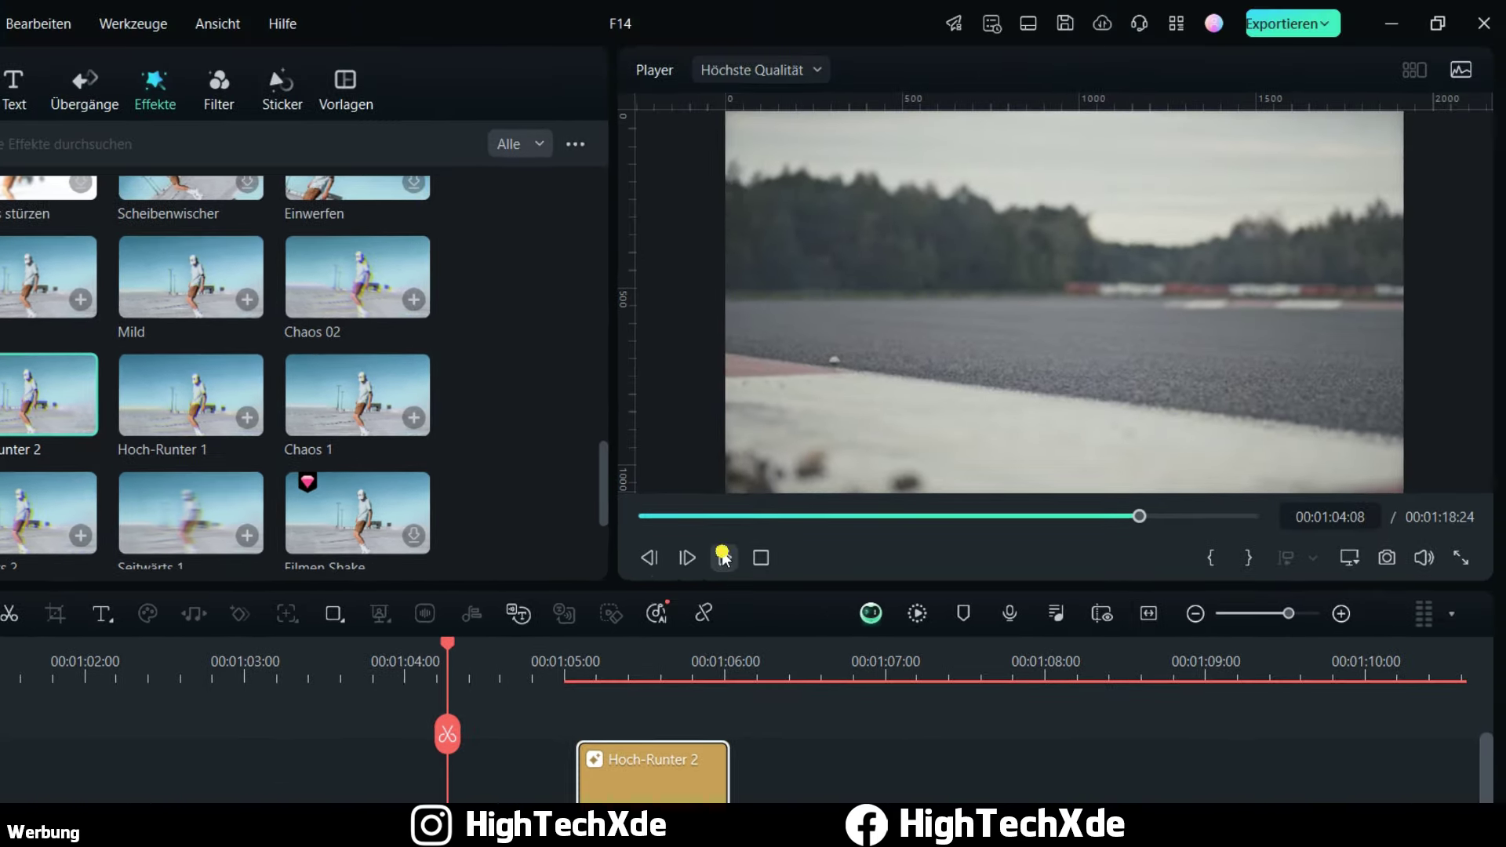
pyautogui.click(789, 501)
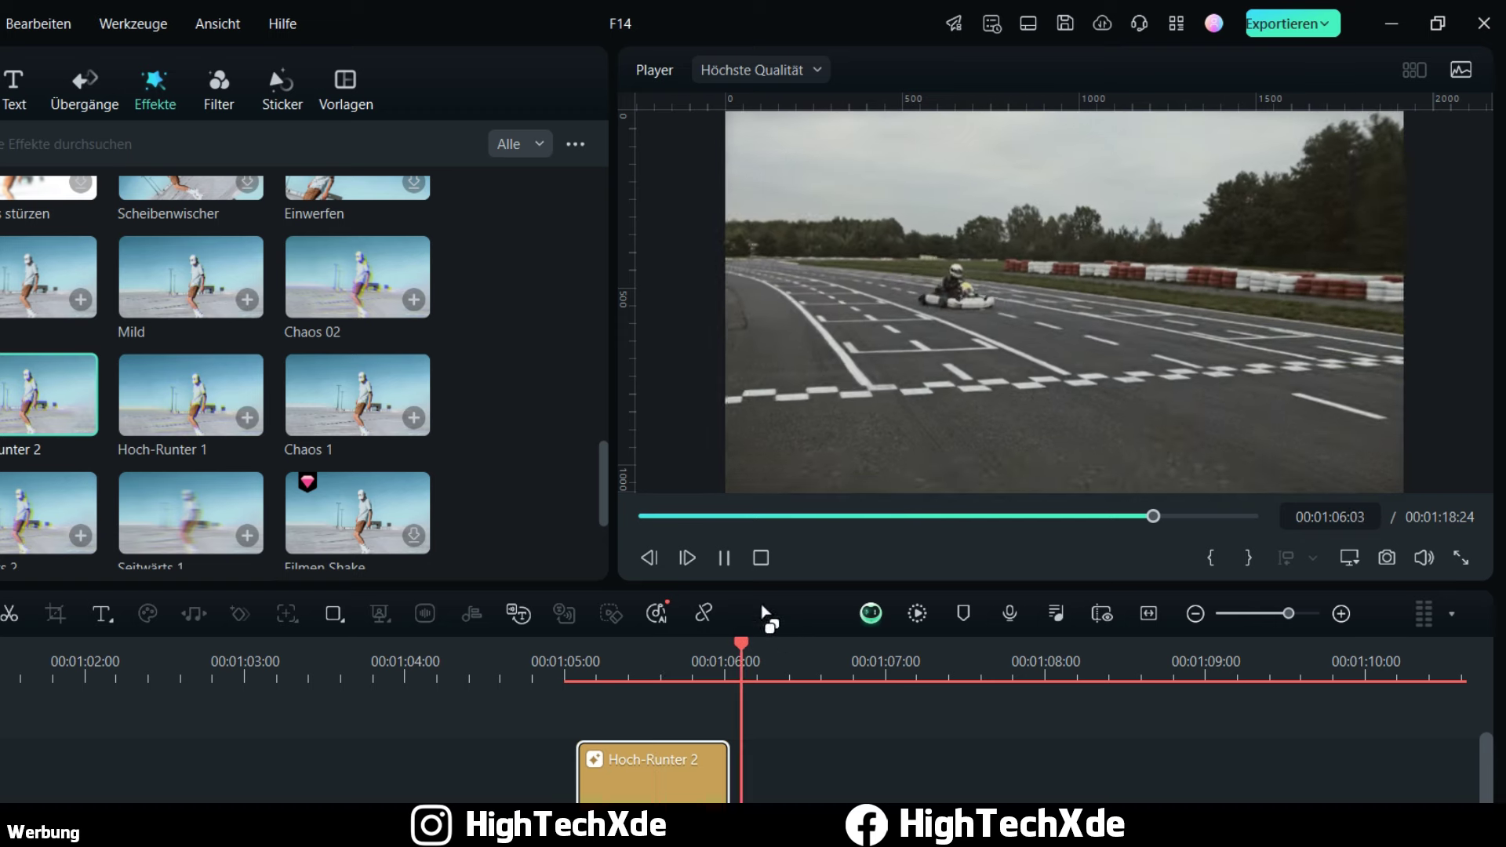
pyautogui.moveTo(511, 645); pyautogui.dragTo(173, 644)
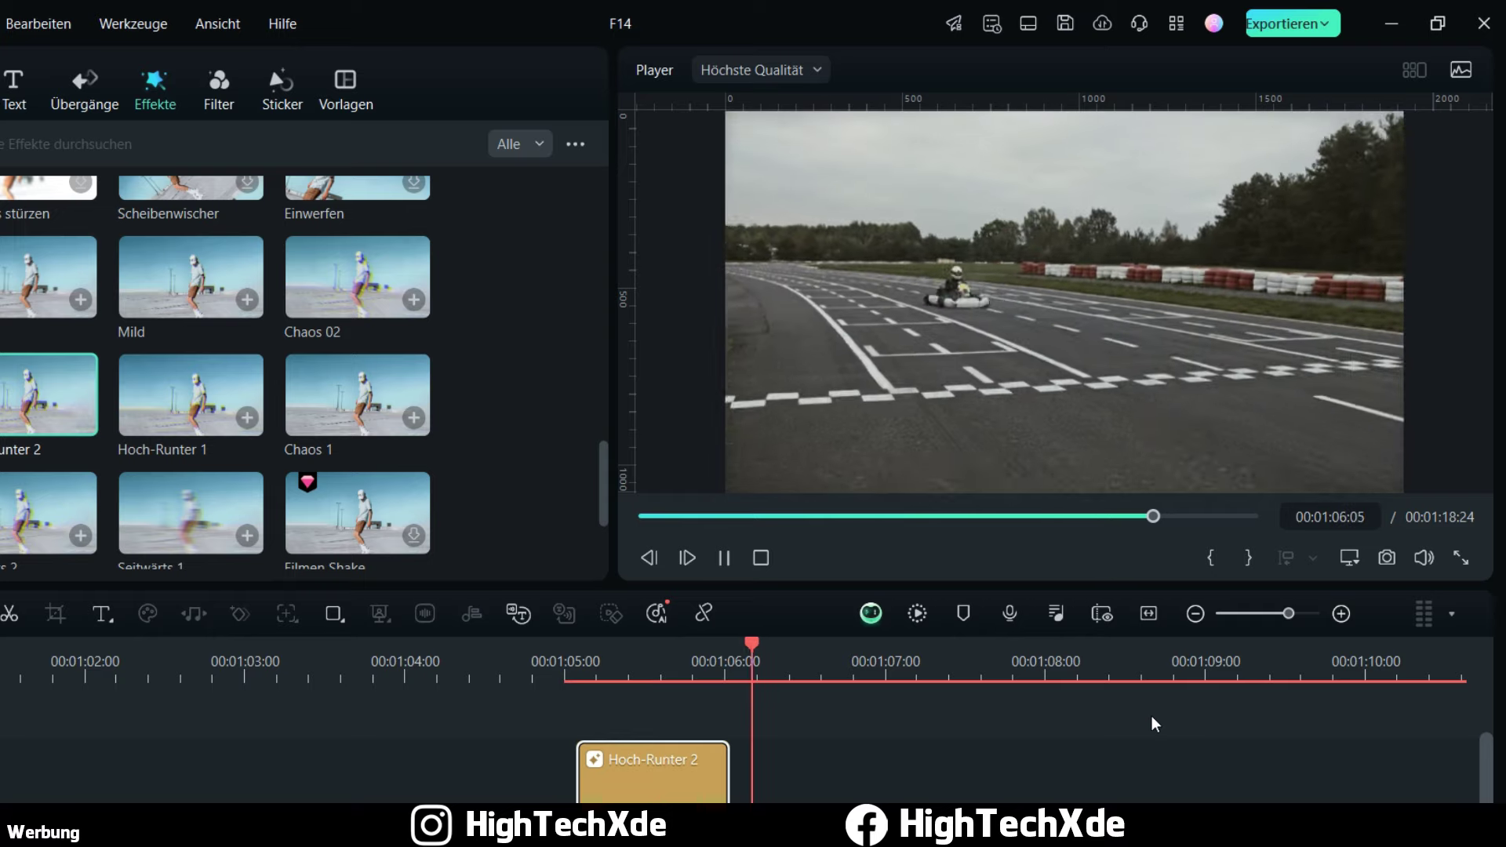
pyautogui.click(723, 557)
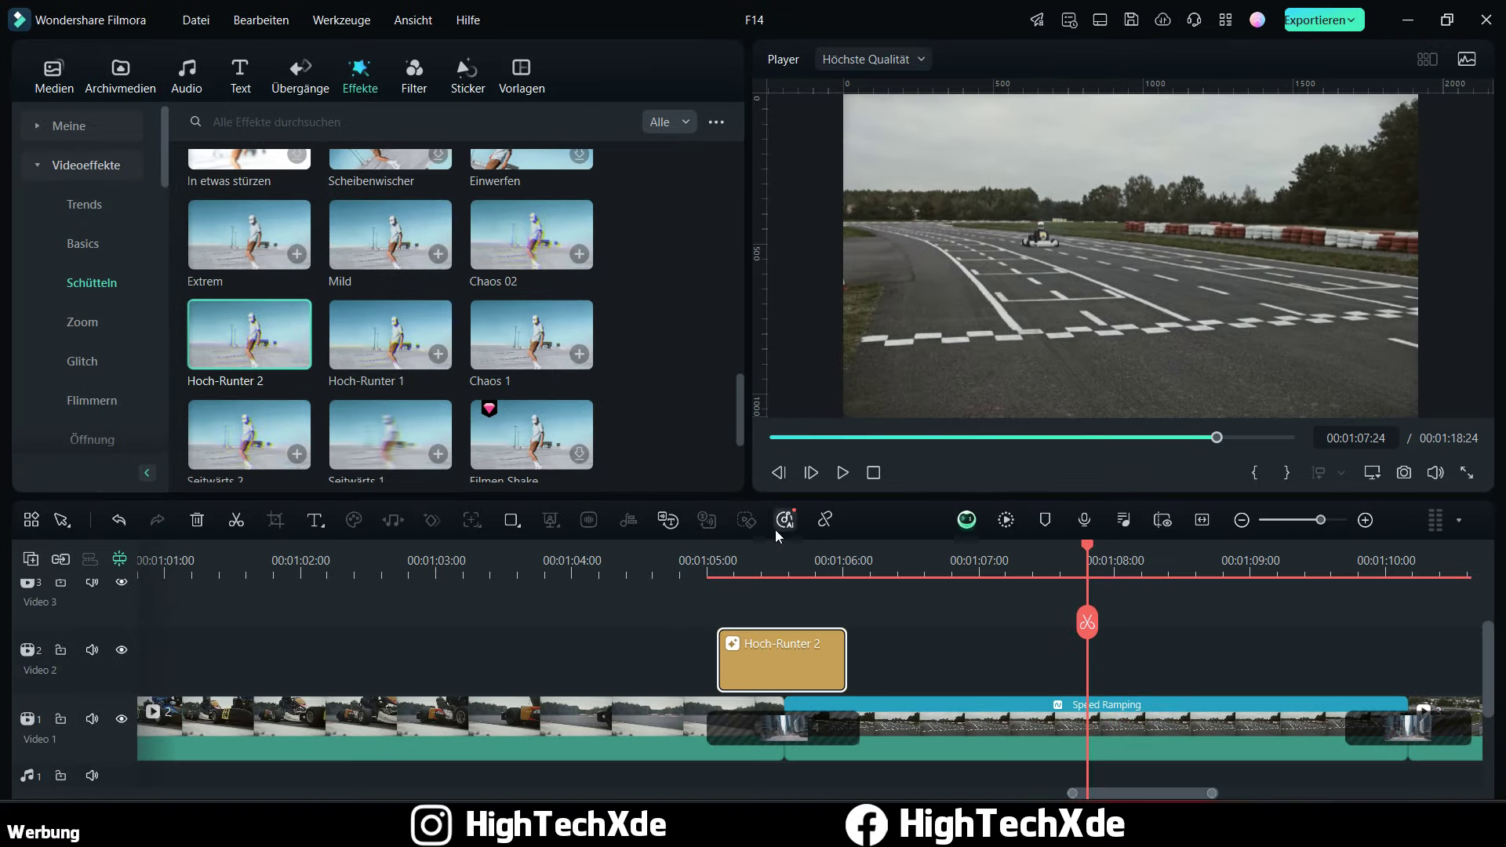
pyautogui.click(637, 558)
pyautogui.click(843, 472)
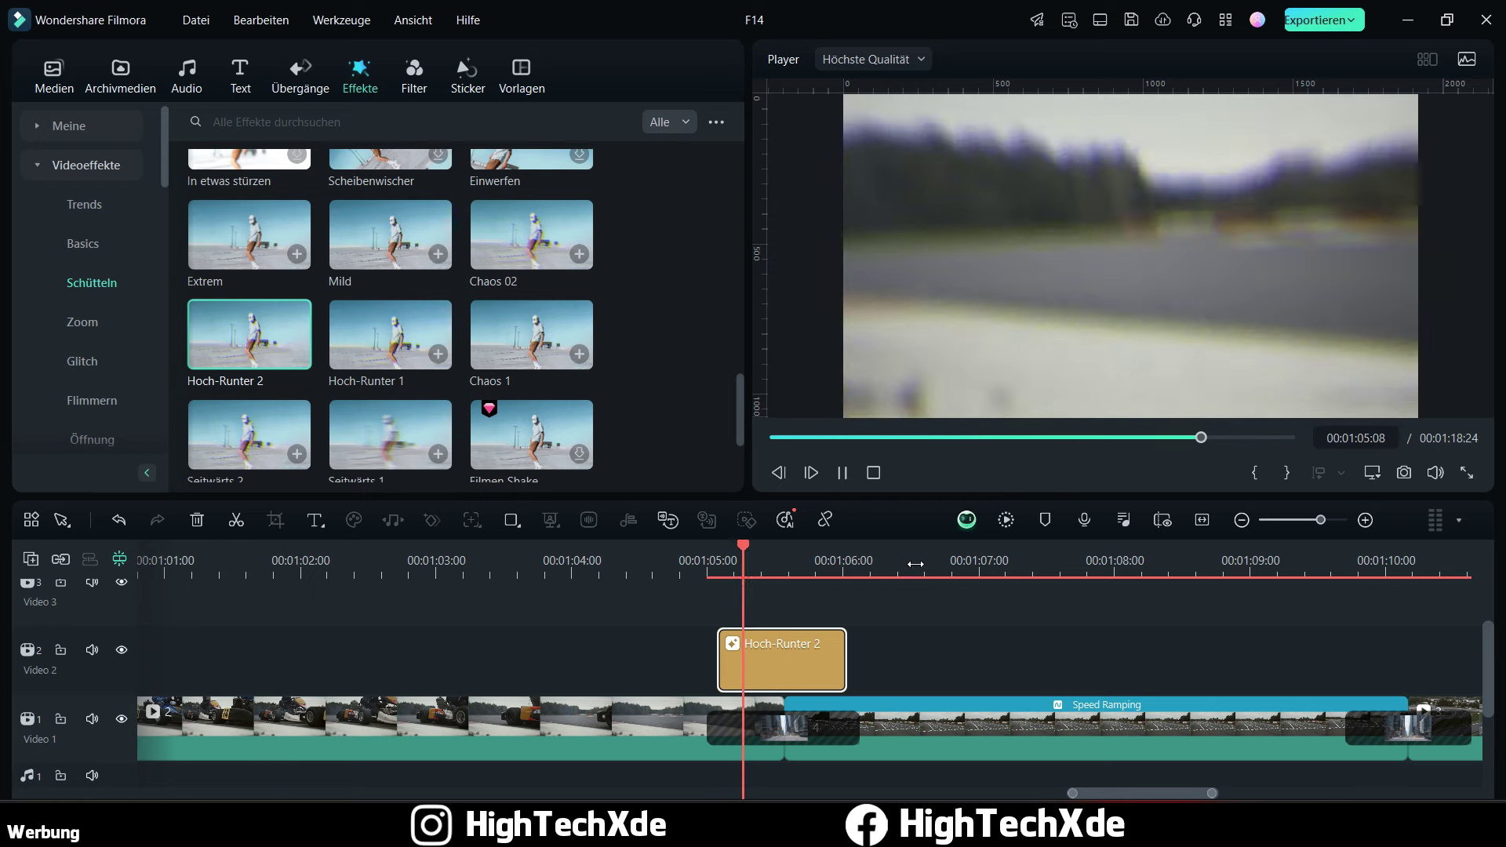
pyautogui.click(842, 473)
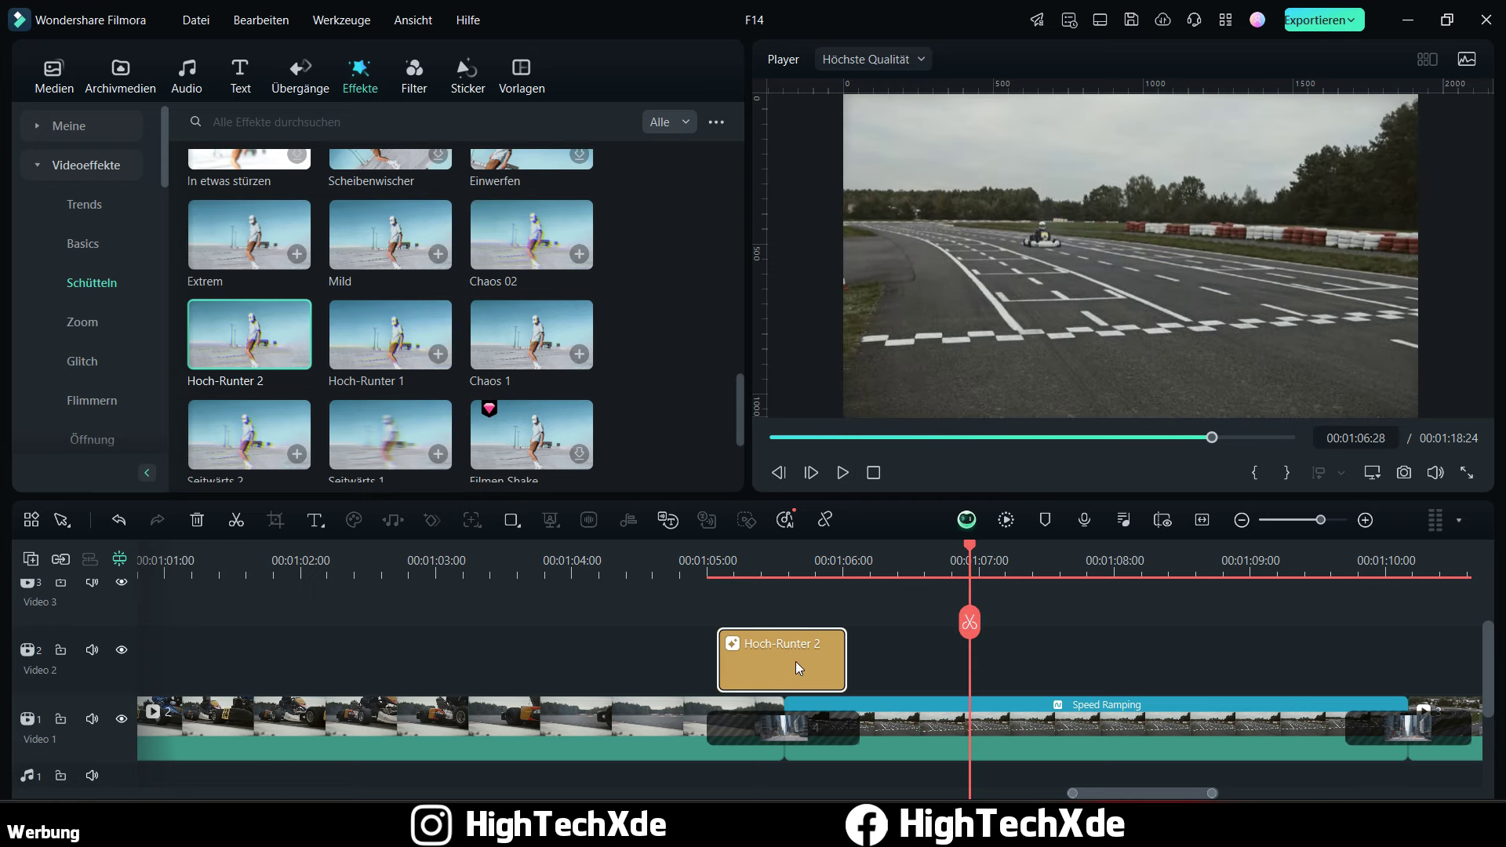
# Step: Set the Hoch-Runter 2 effect's Frequenz to 257,28 and play back the first transition
pyautogui.doubleClick(796, 661)
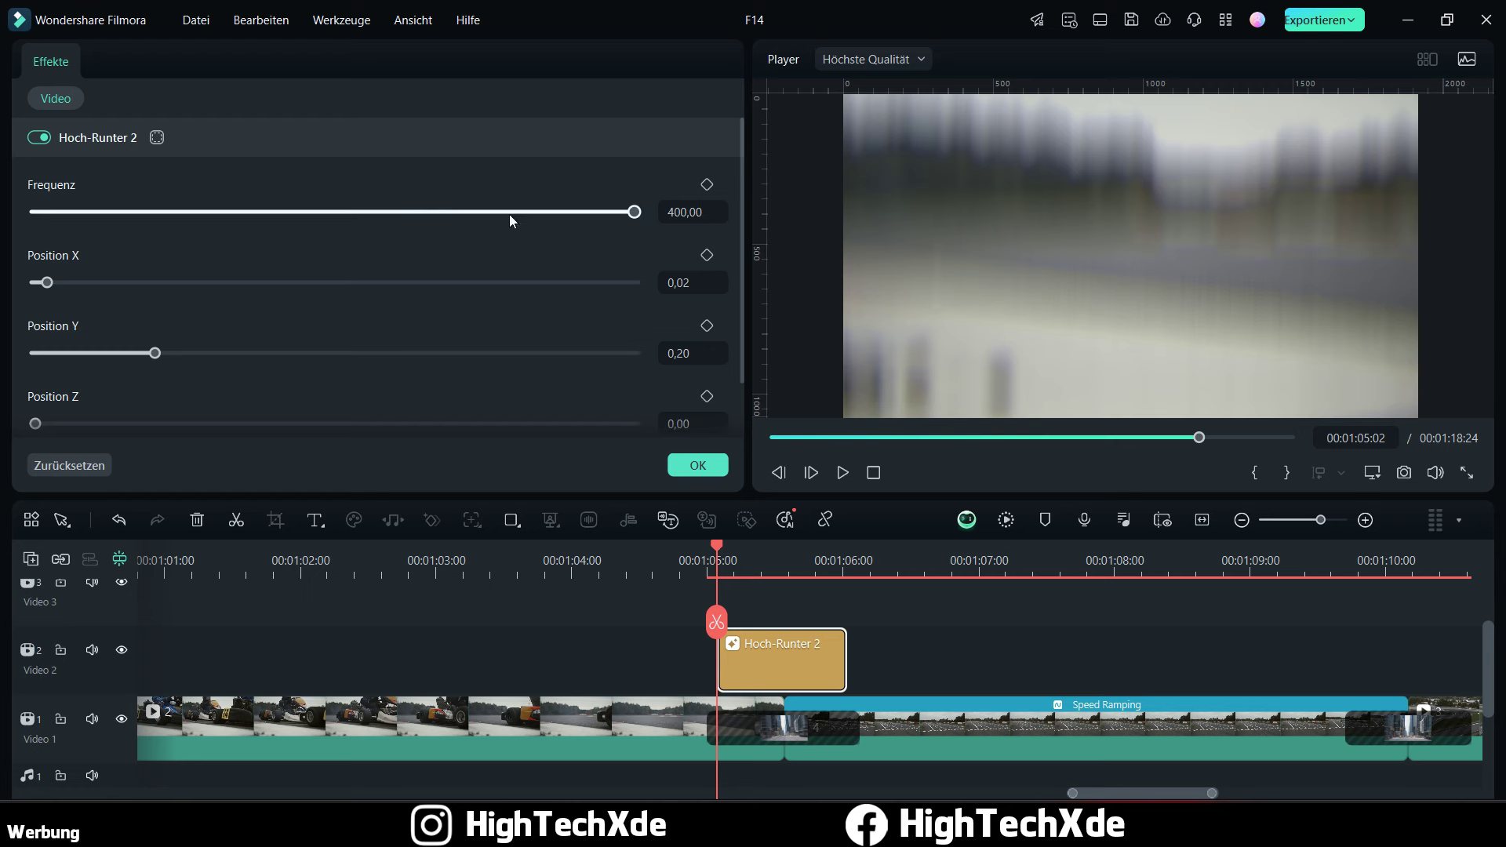
pyautogui.click(422, 212)
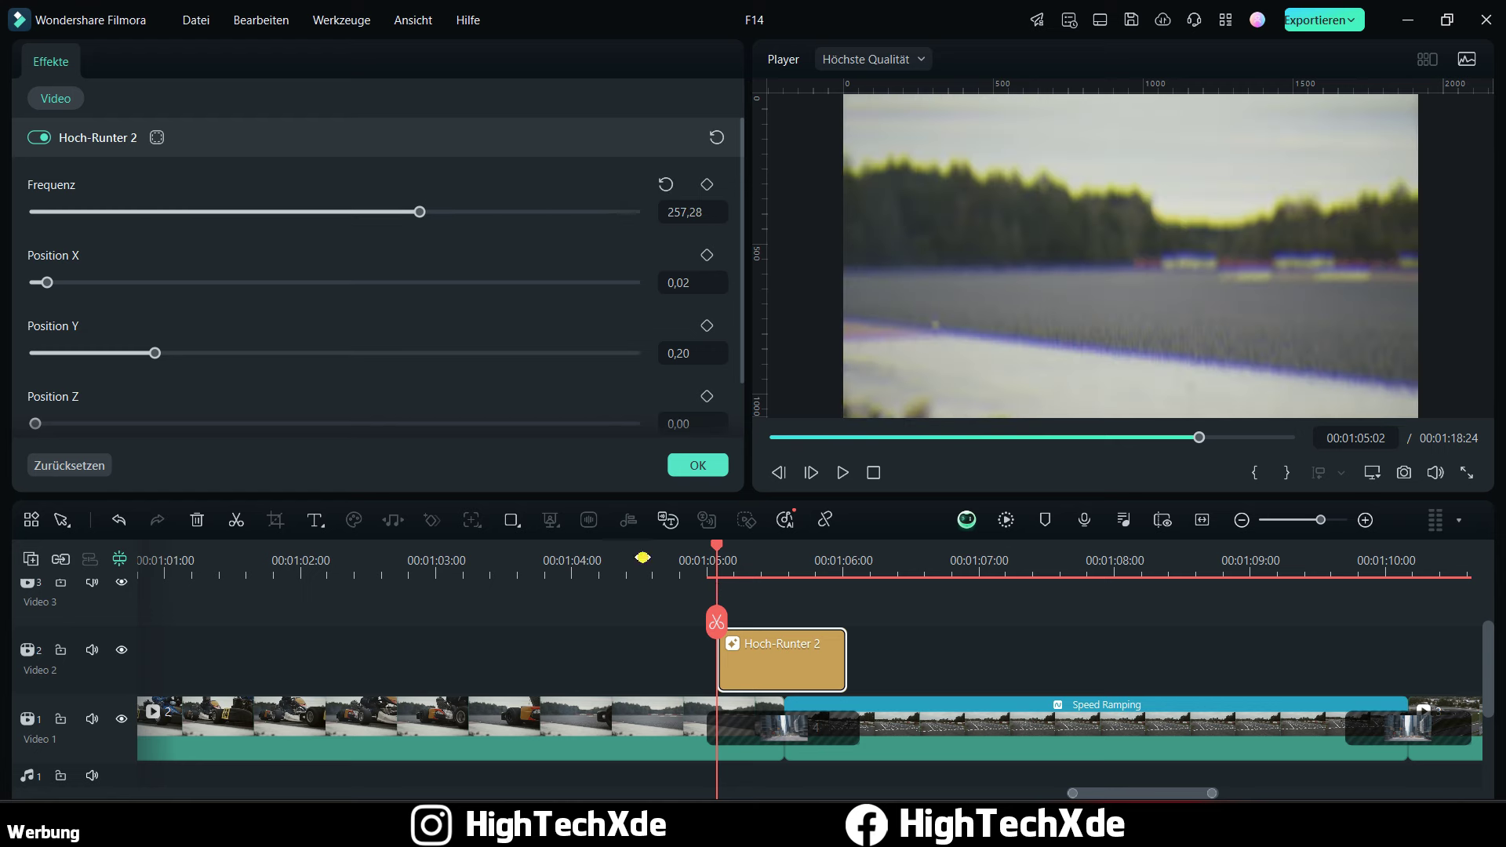
pyautogui.click(642, 558)
pyautogui.click(843, 472)
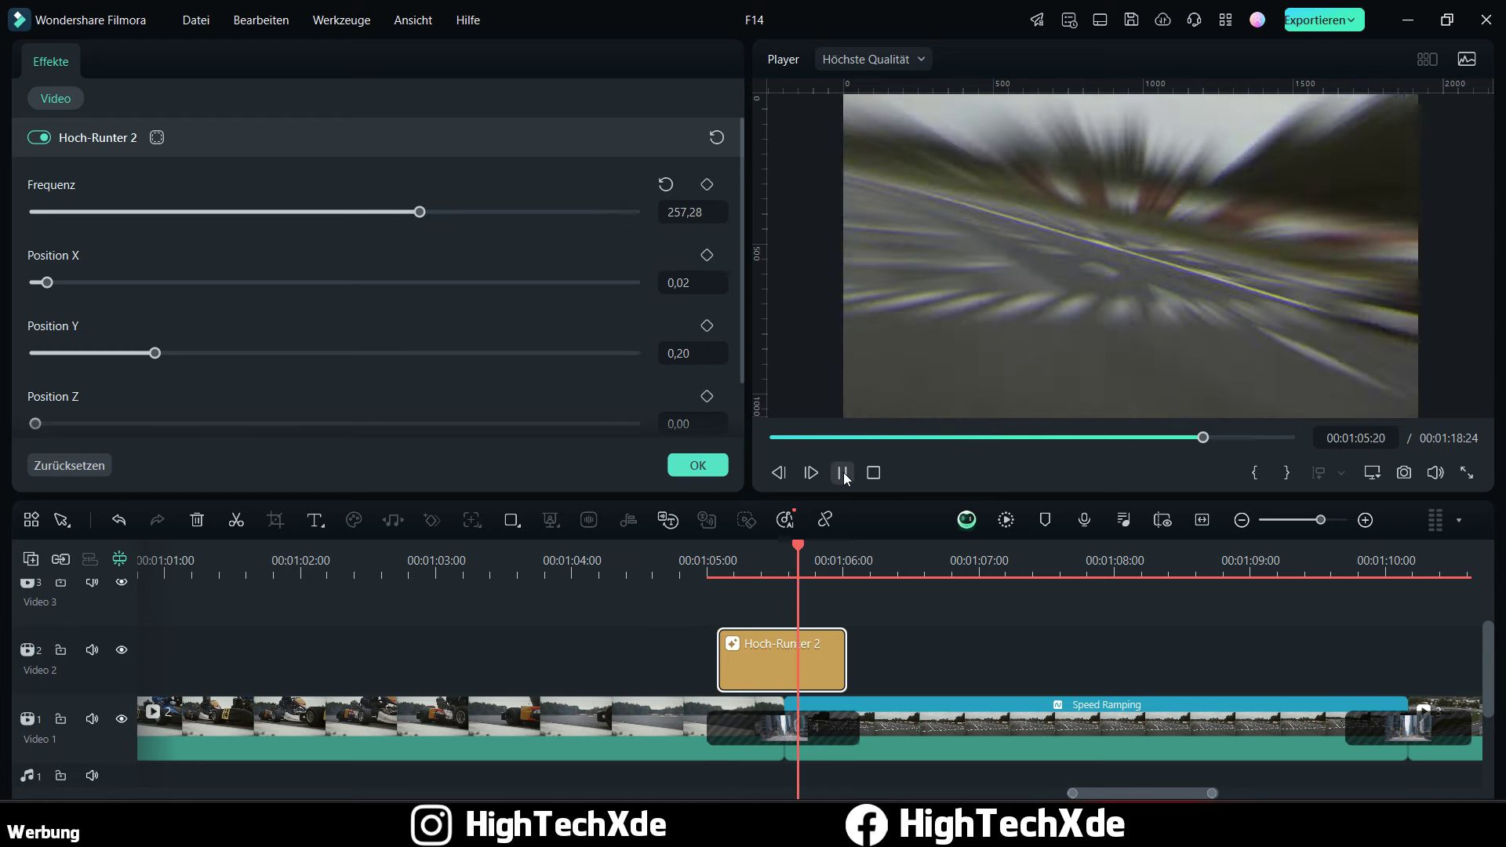
pyautogui.click(843, 473)
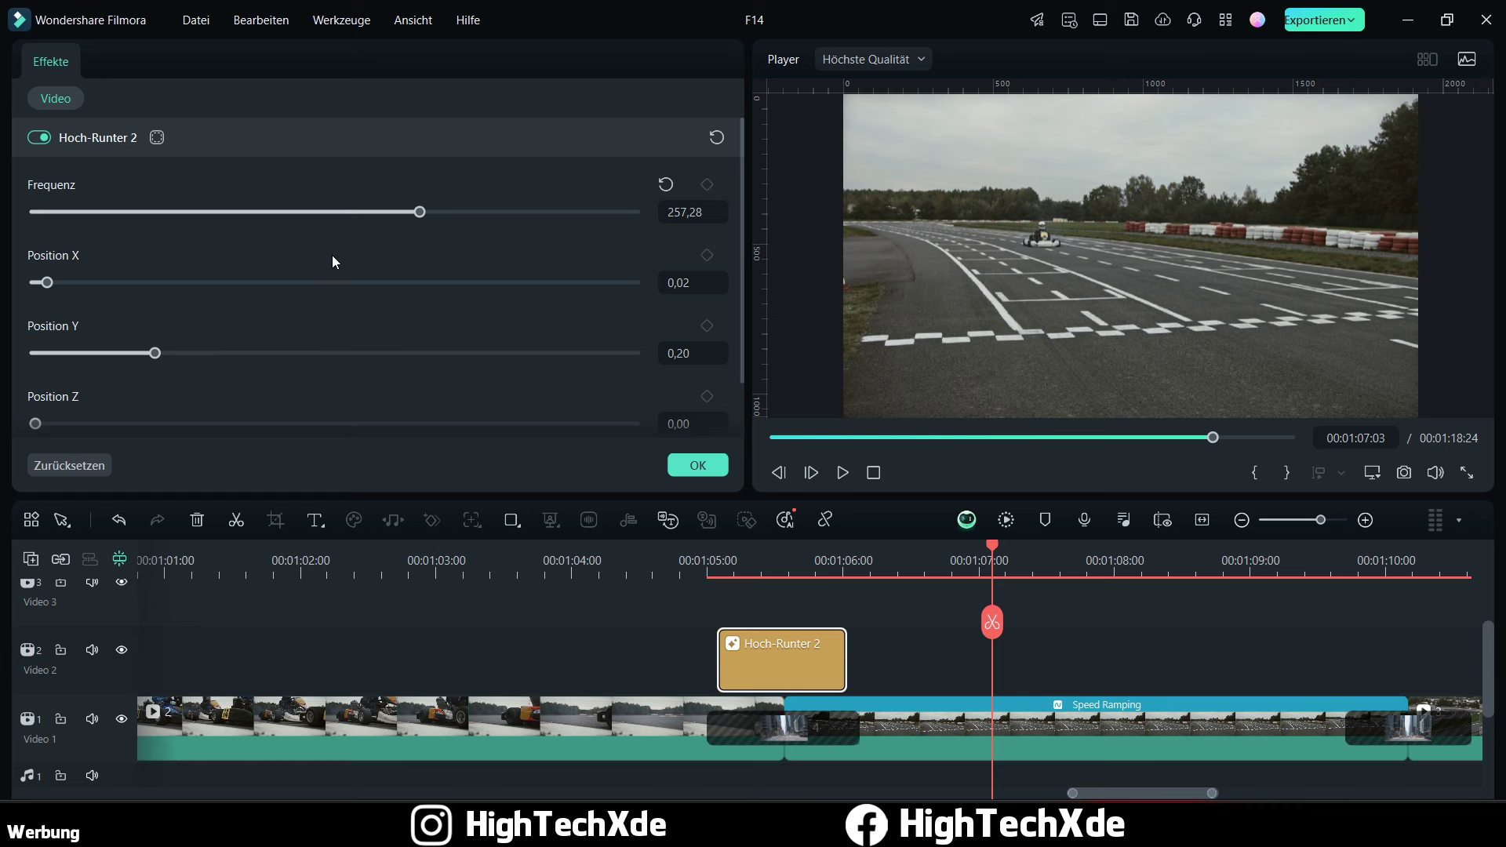
# Step: Move the playhead to 00:01:09:27 near the second transition and accept the Hoch-Runter 2 effect settings
pyautogui.scroll(-2, 392, 362)
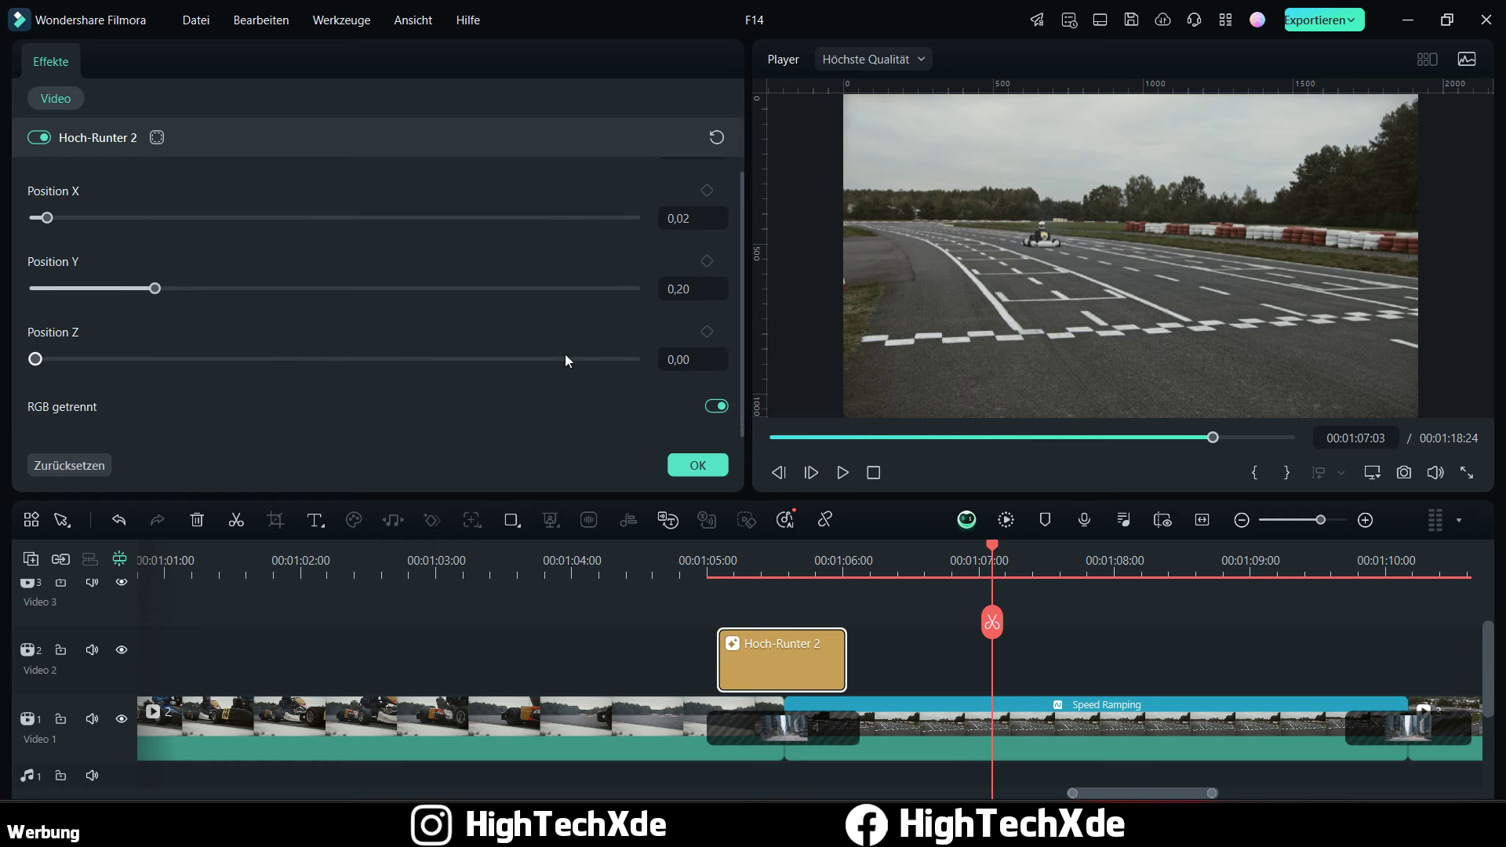
pyautogui.scroll(-2, 711, 568)
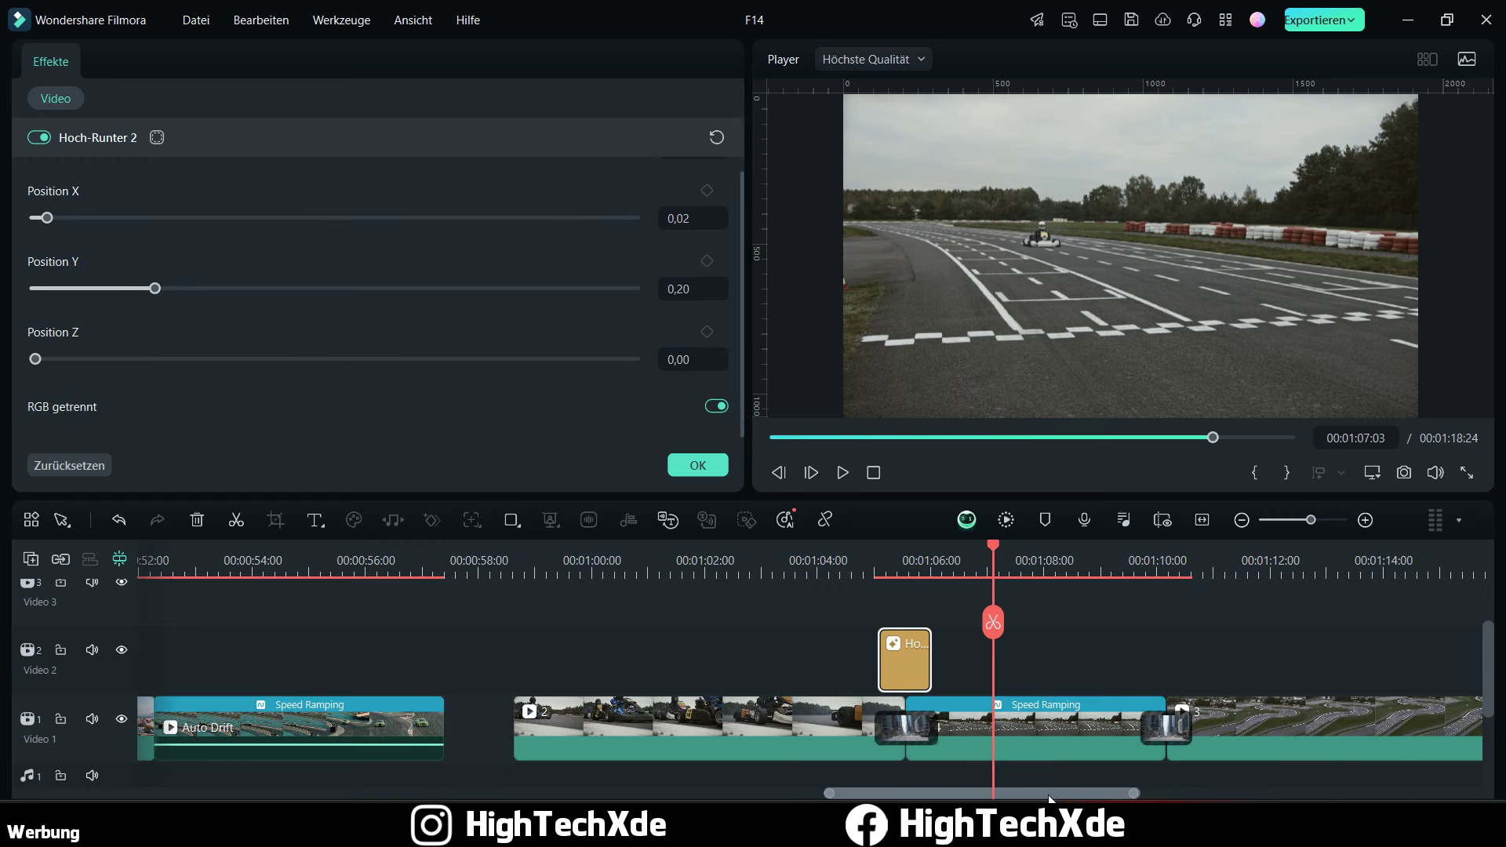
pyautogui.click(926, 562)
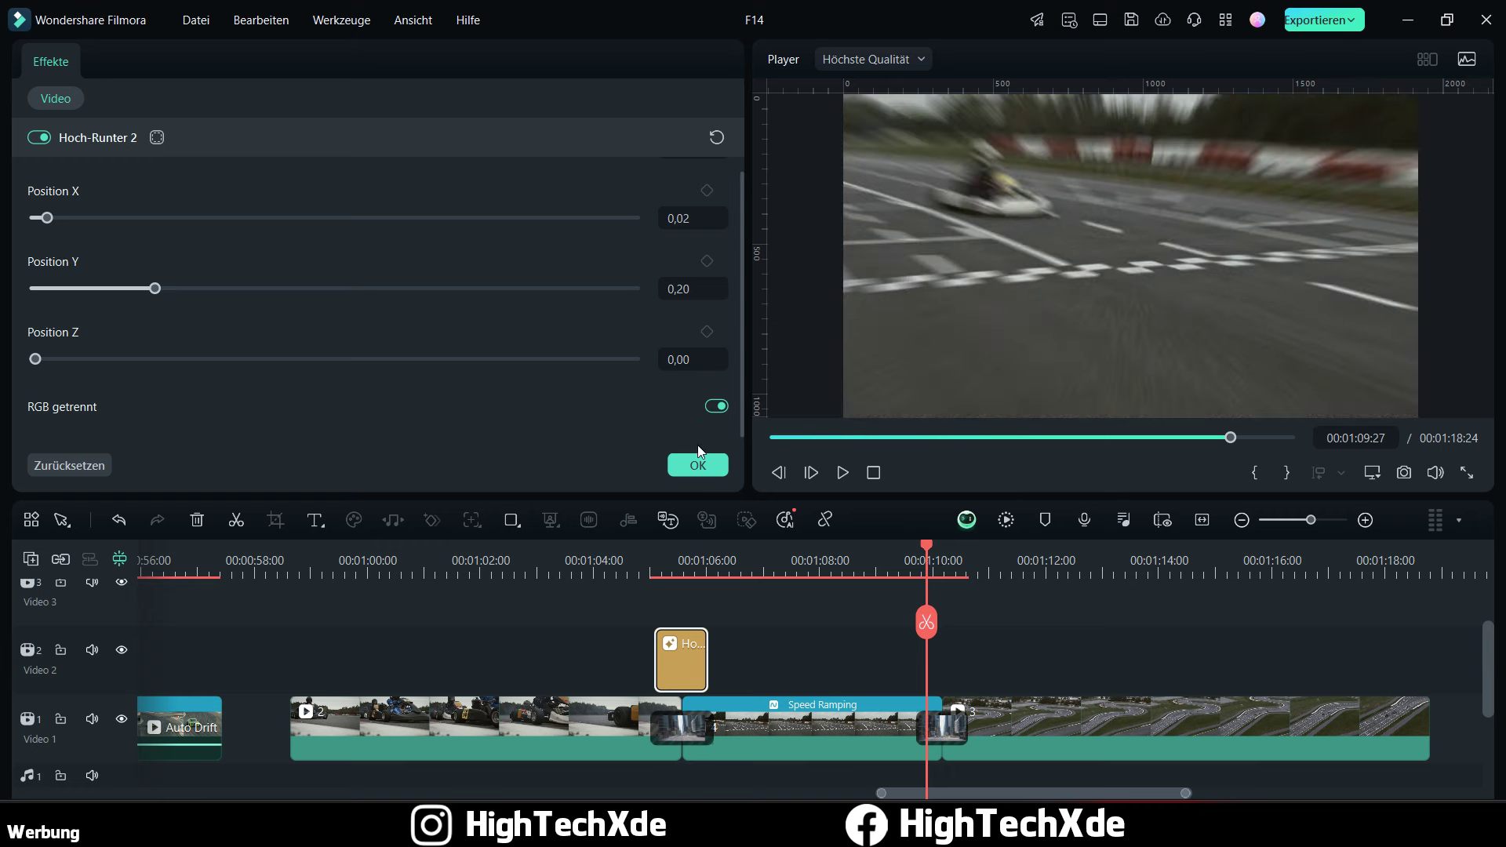
pyautogui.click(688, 461)
# Step: Play back the second transition at the end of the Speed Ramping clip
pyautogui.scroll(-3, 637, 378)
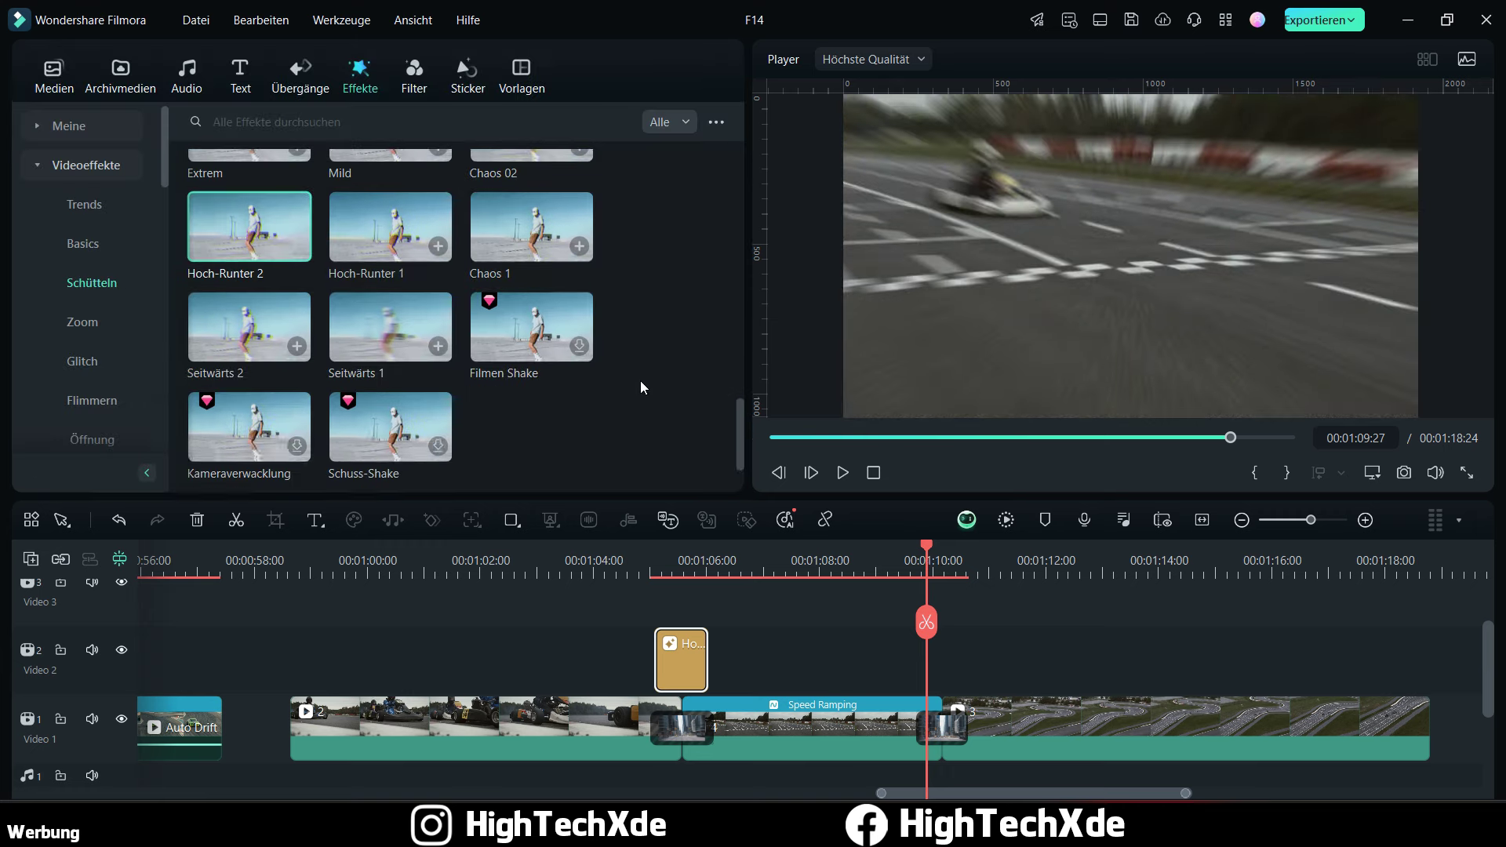
pyautogui.scroll(3, 639, 380)
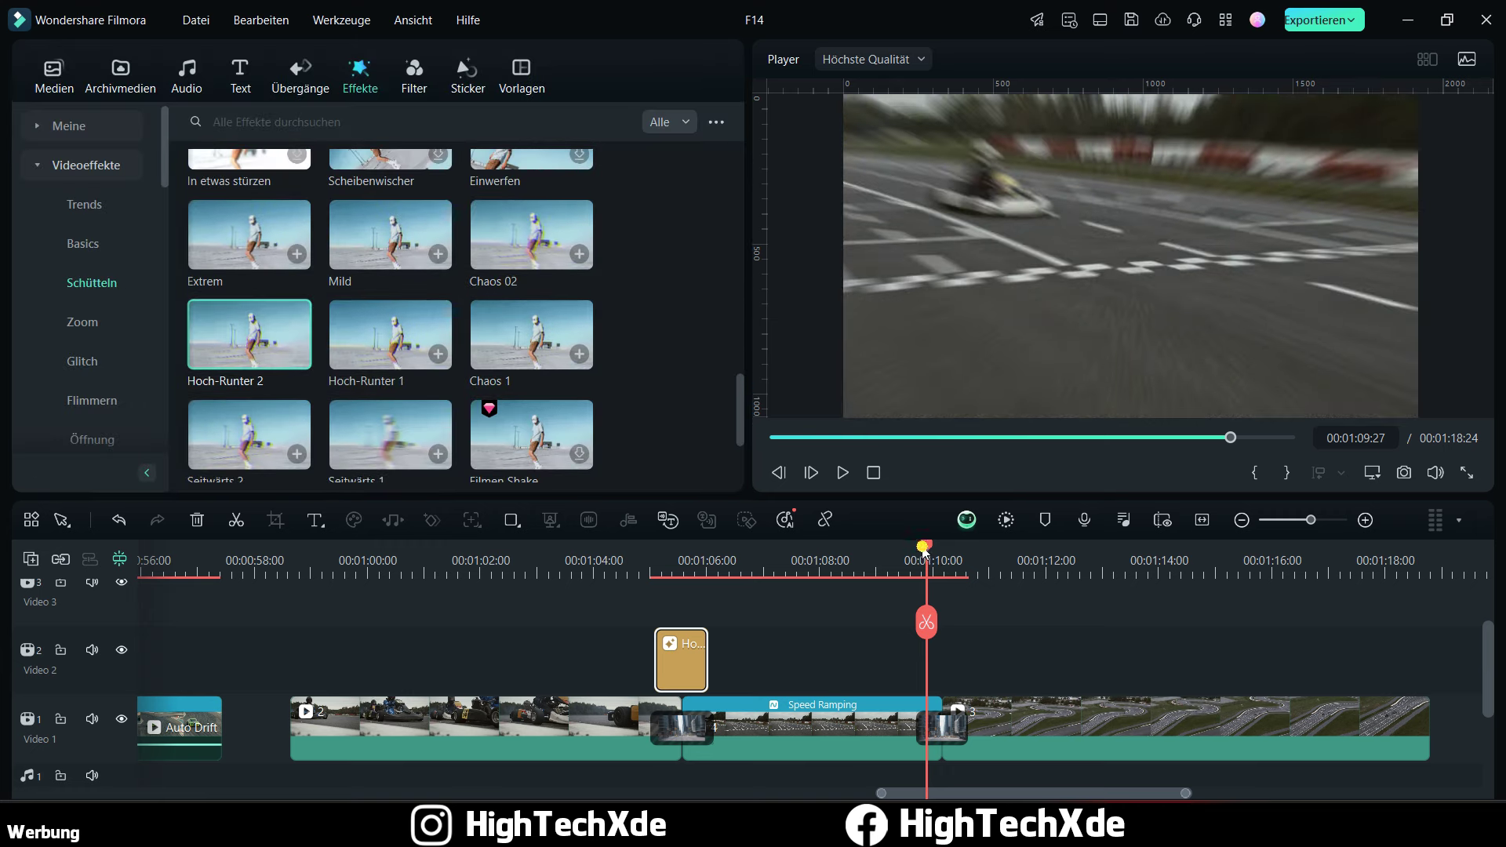
pyautogui.click(843, 472)
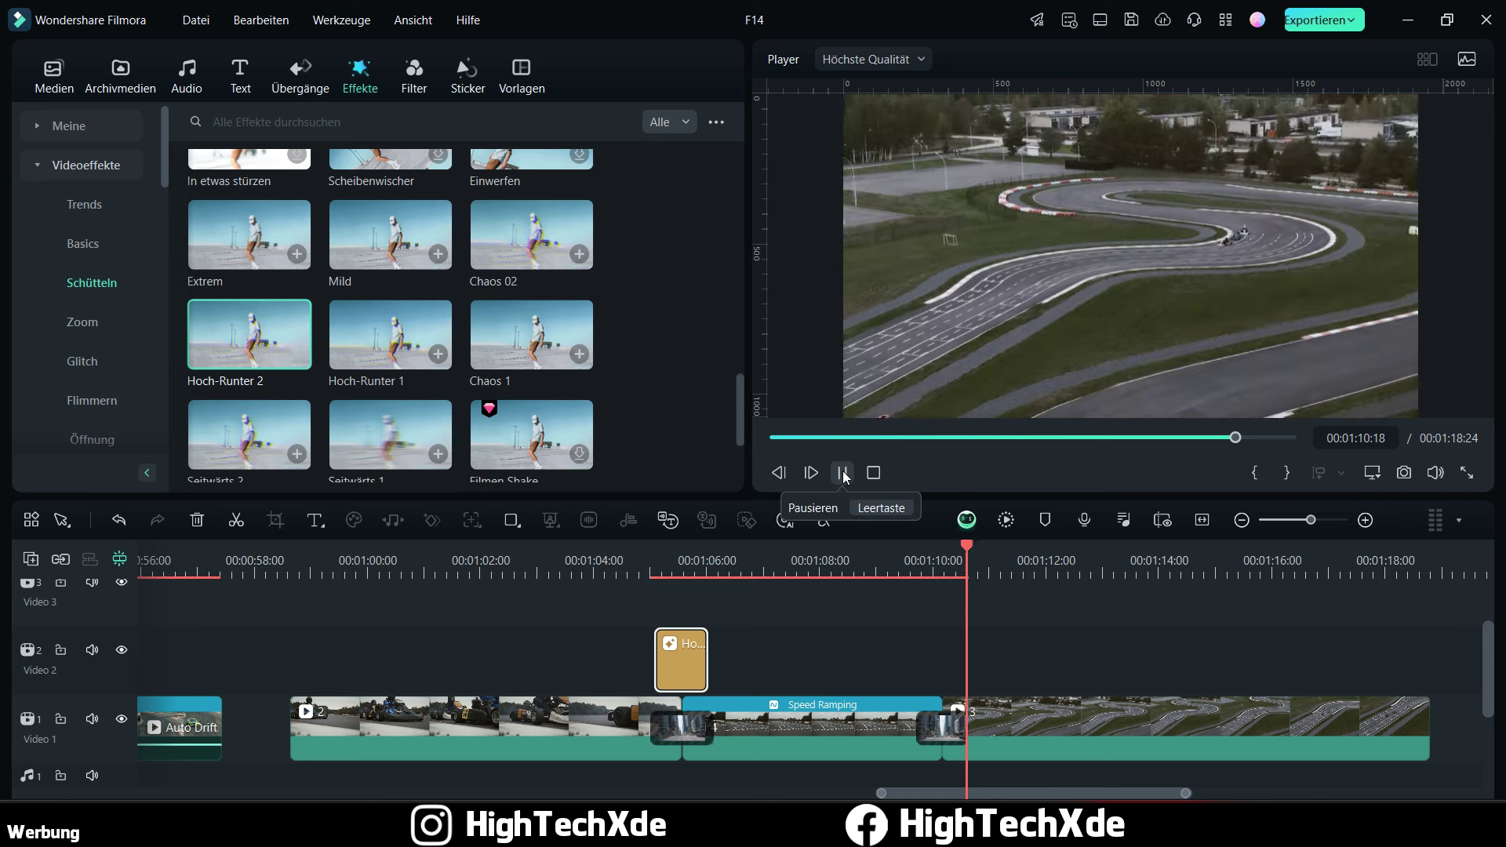
pyautogui.click(843, 472)
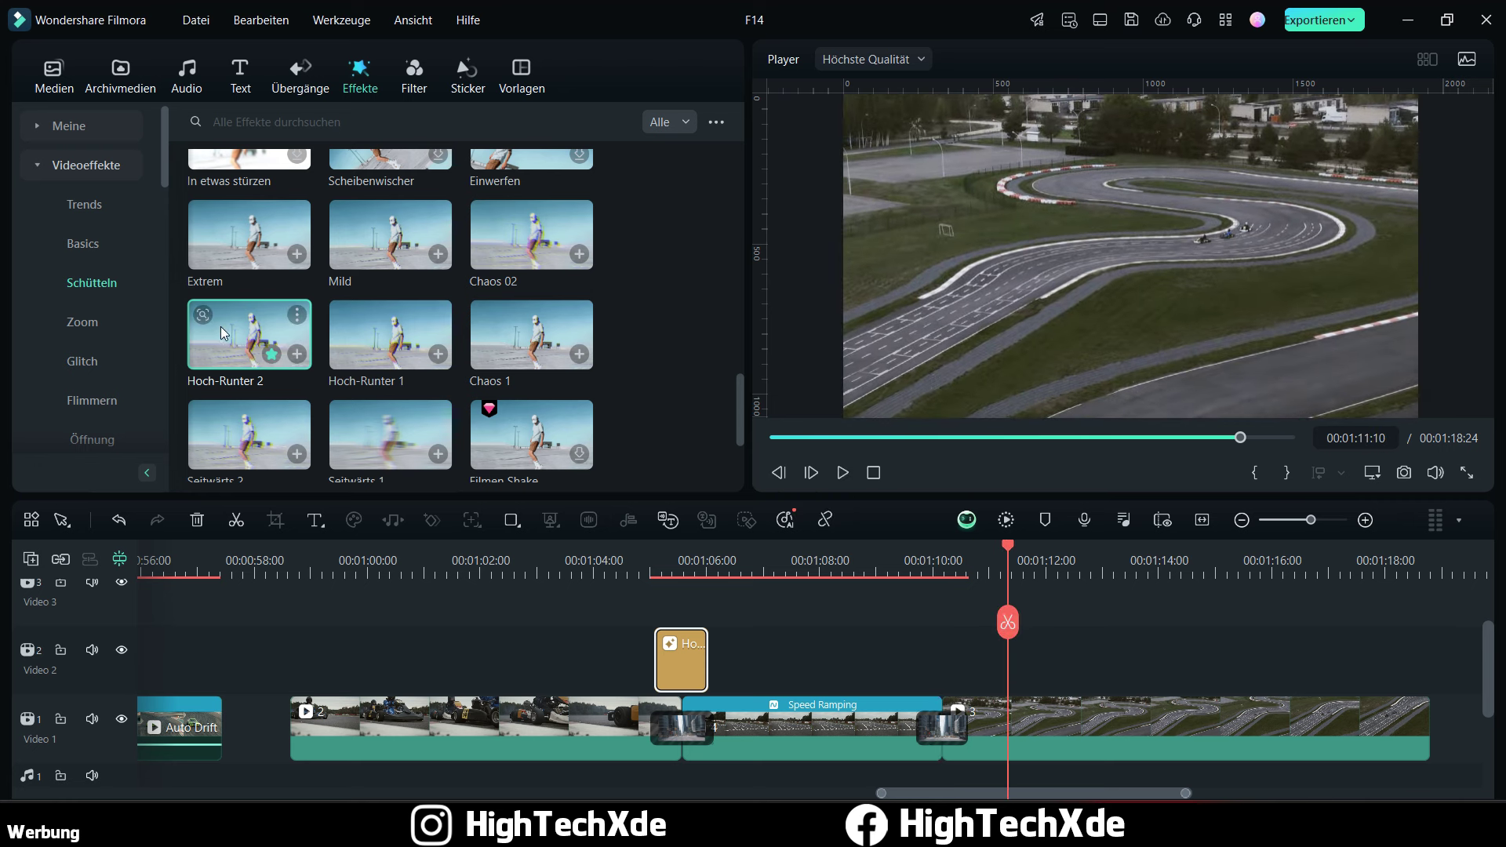
# Step: Place the Schwaches Signal 2 glitch effect on the Video 2 track above the second transition
pyautogui.click(102, 356)
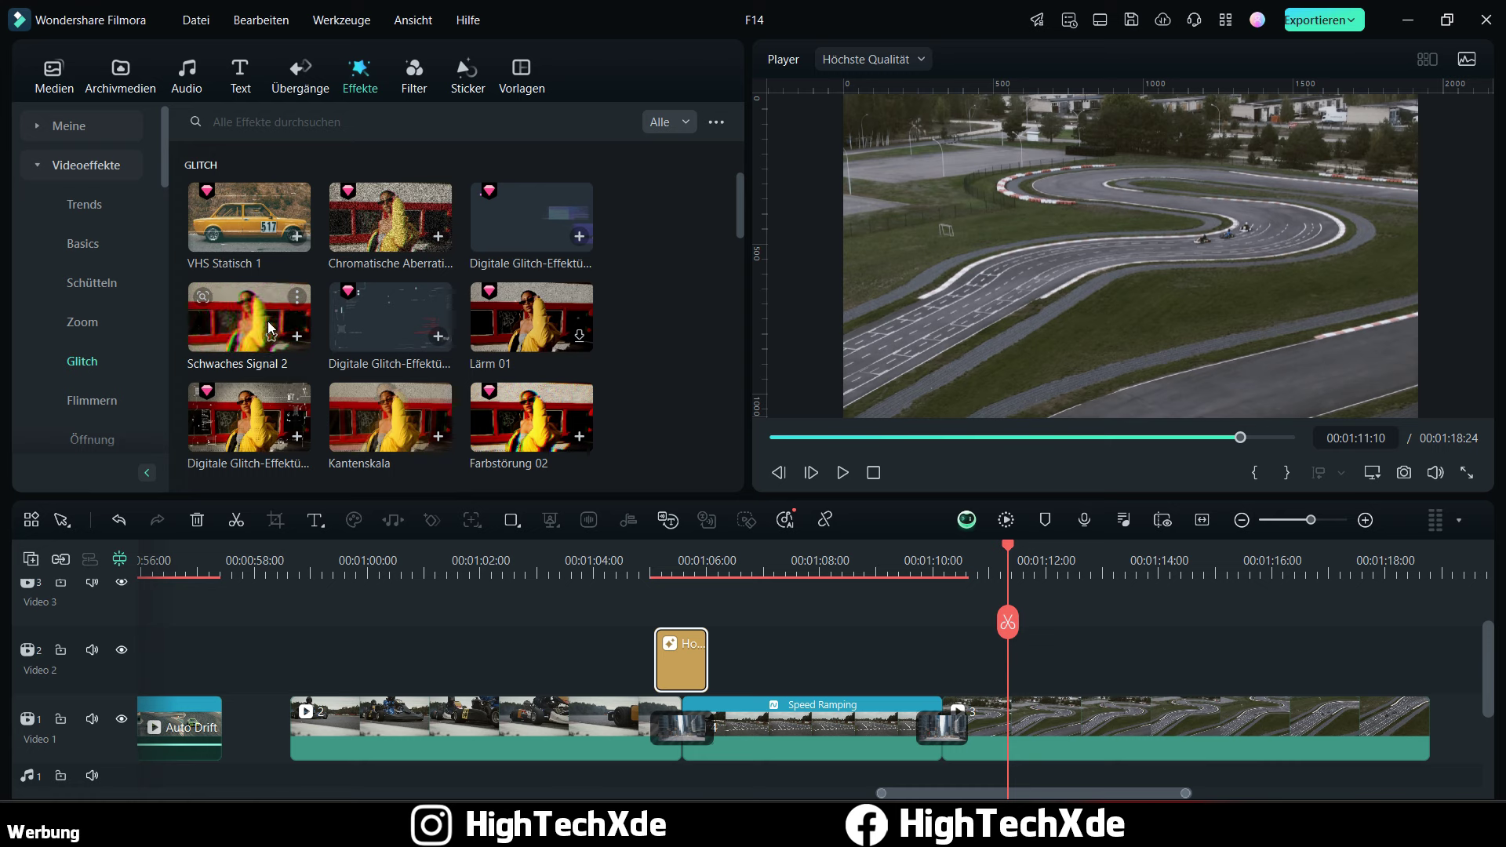
pyautogui.scroll(-2, 244, 314)
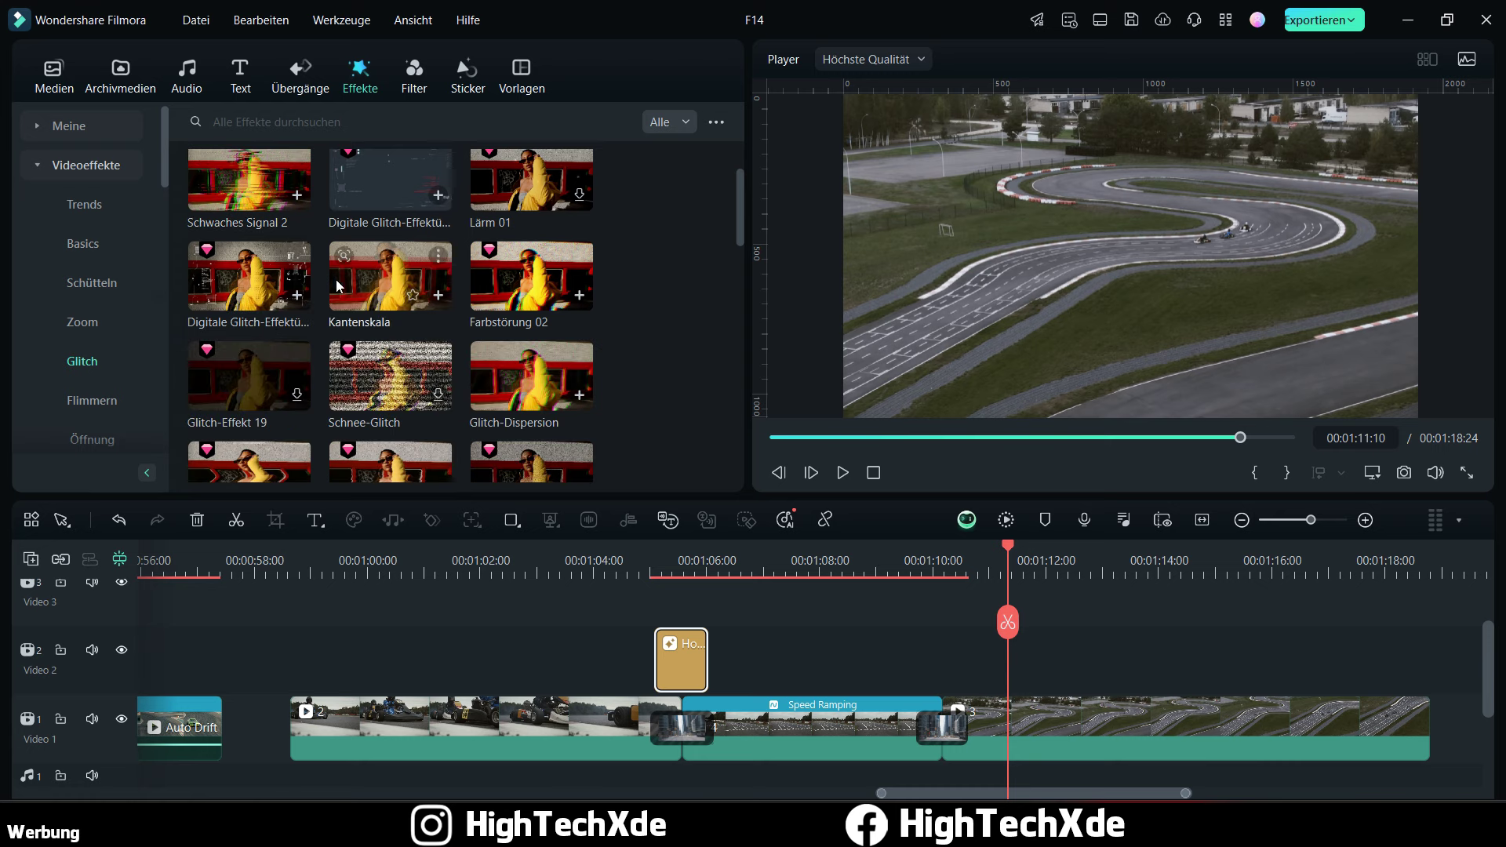
pyautogui.moveTo(276, 205); pyautogui.dragTo(922, 686)
# Step: Shorten the Schwaches Signal 2 effect so it ends near the end of the second transition
pyautogui.click(941, 575)
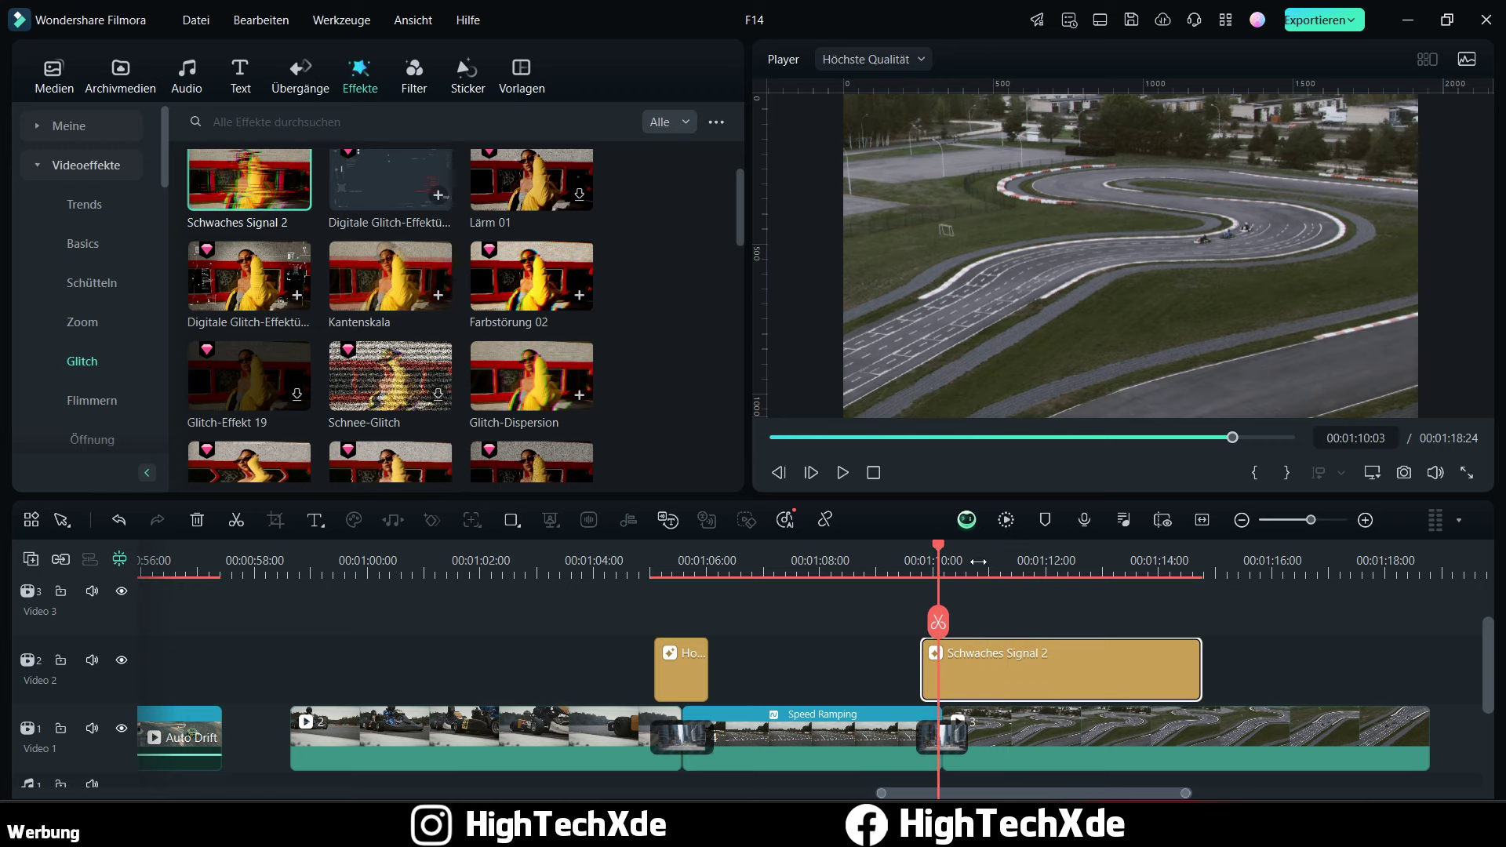
pyautogui.scroll(2, 1287, 581)
pyautogui.scroll(-2, 1085, 599)
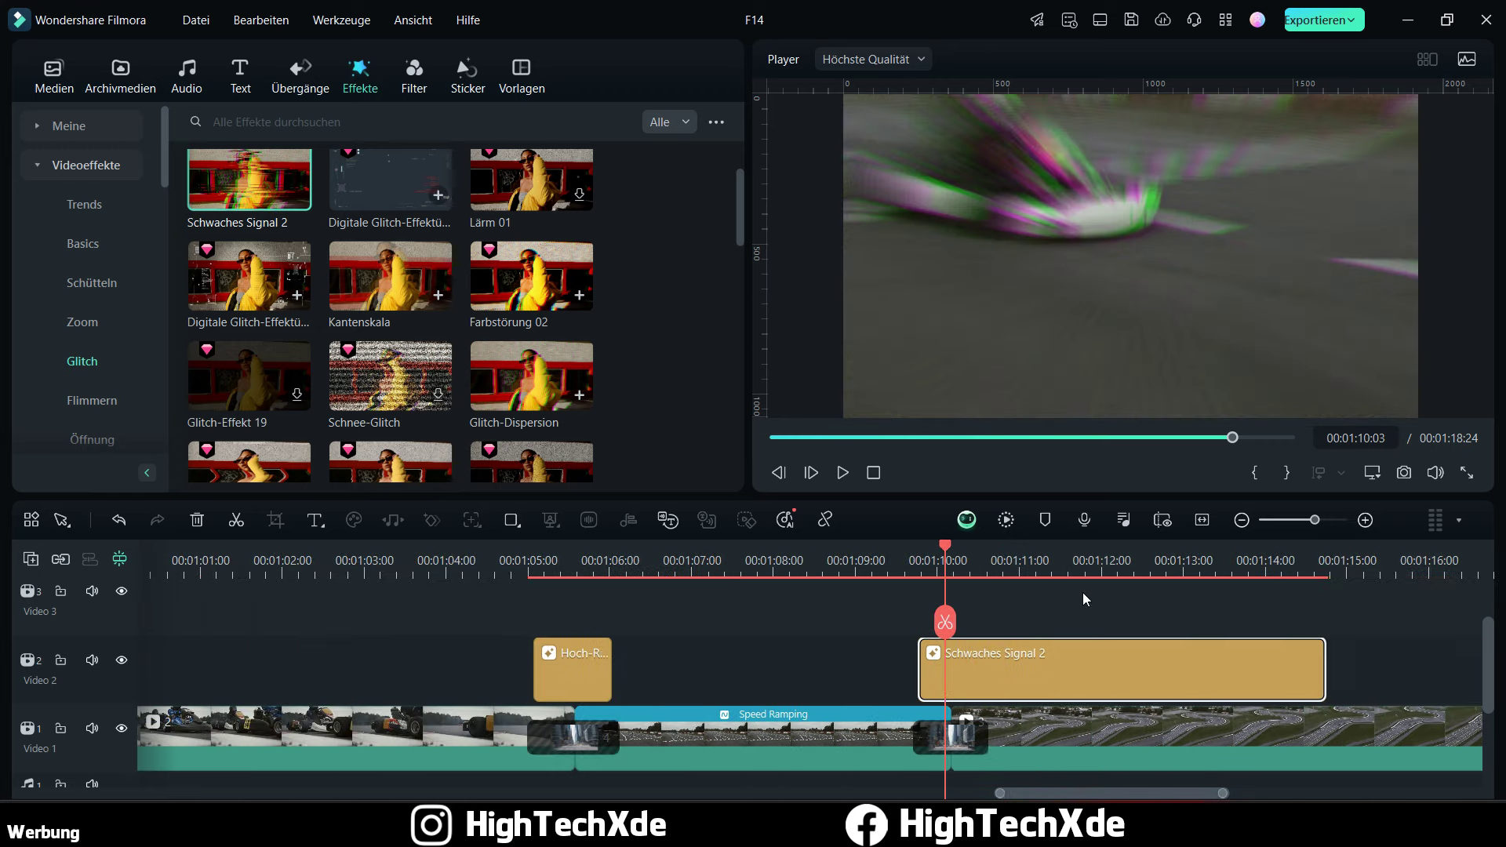
pyautogui.moveTo(1316, 675); pyautogui.dragTo(975, 670)
pyautogui.scroll(2, 953, 650)
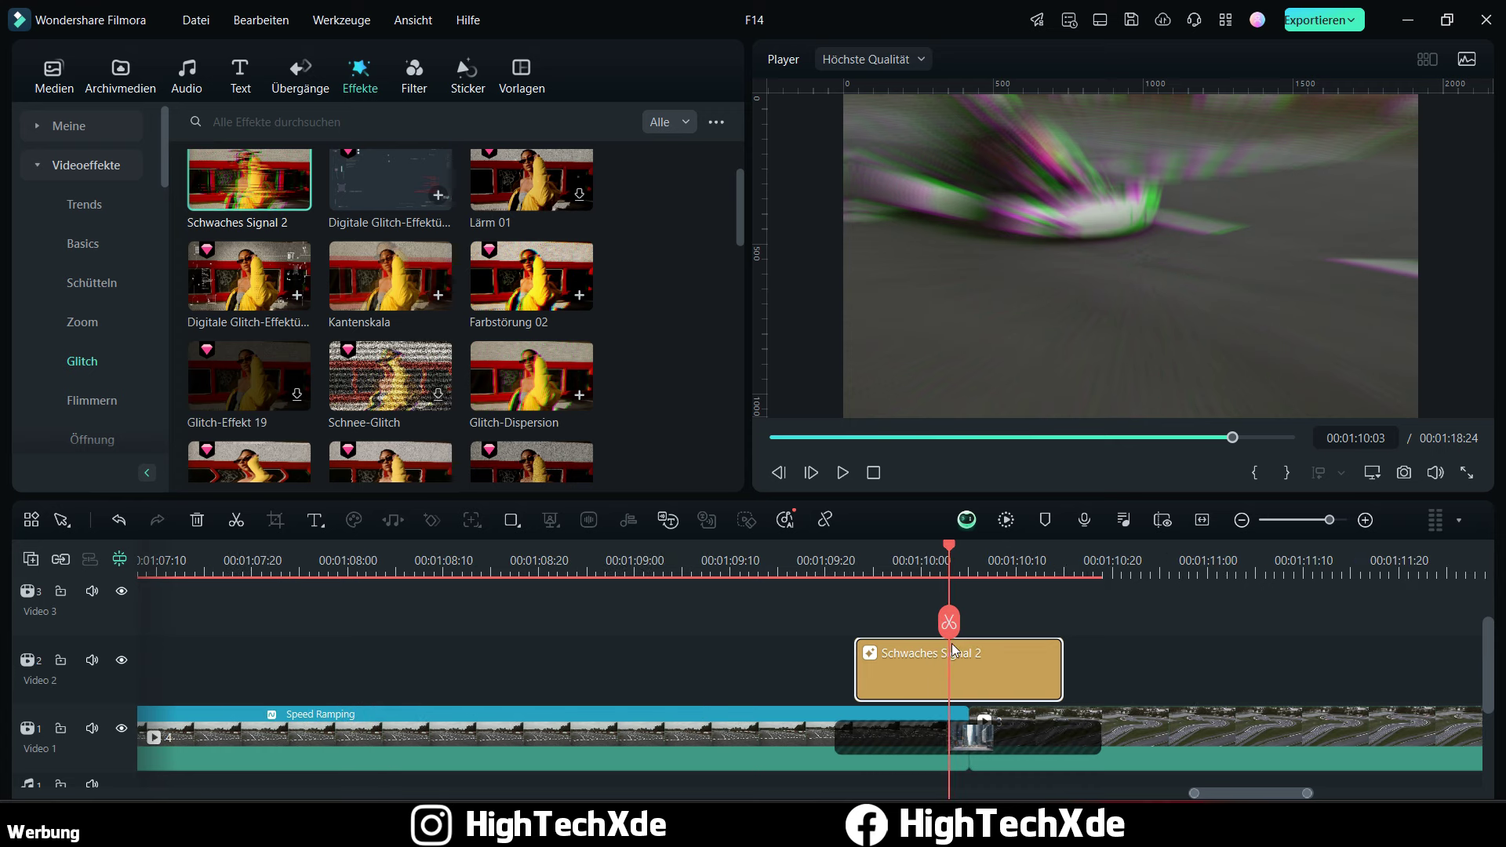
# Step: Play back the second transition with the Schwaches Signal 2 effect from just before it starts
pyautogui.click(808, 571)
pyautogui.click(843, 472)
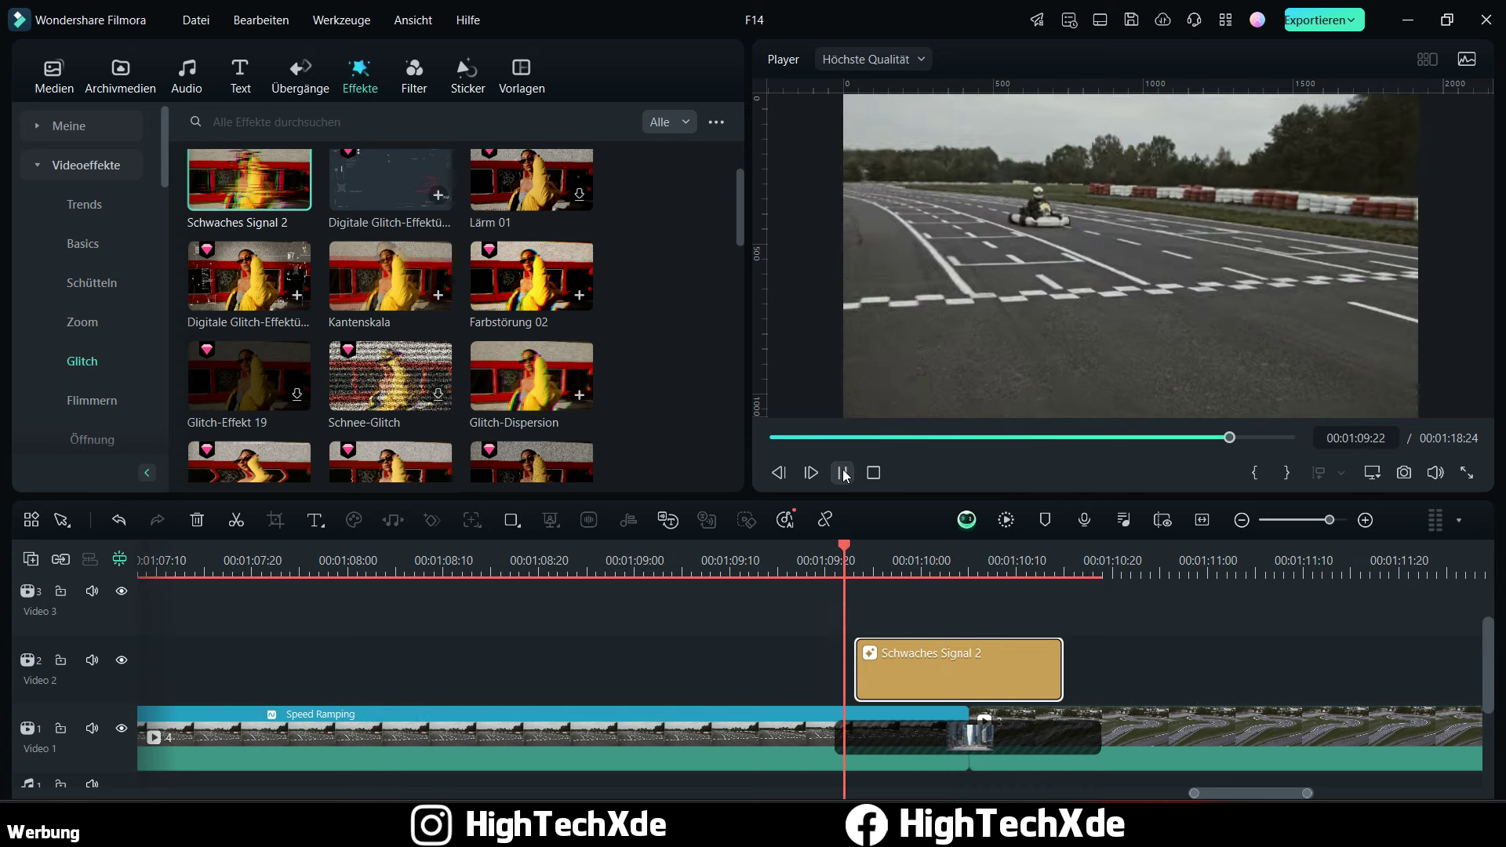
pyautogui.click(780, 567)
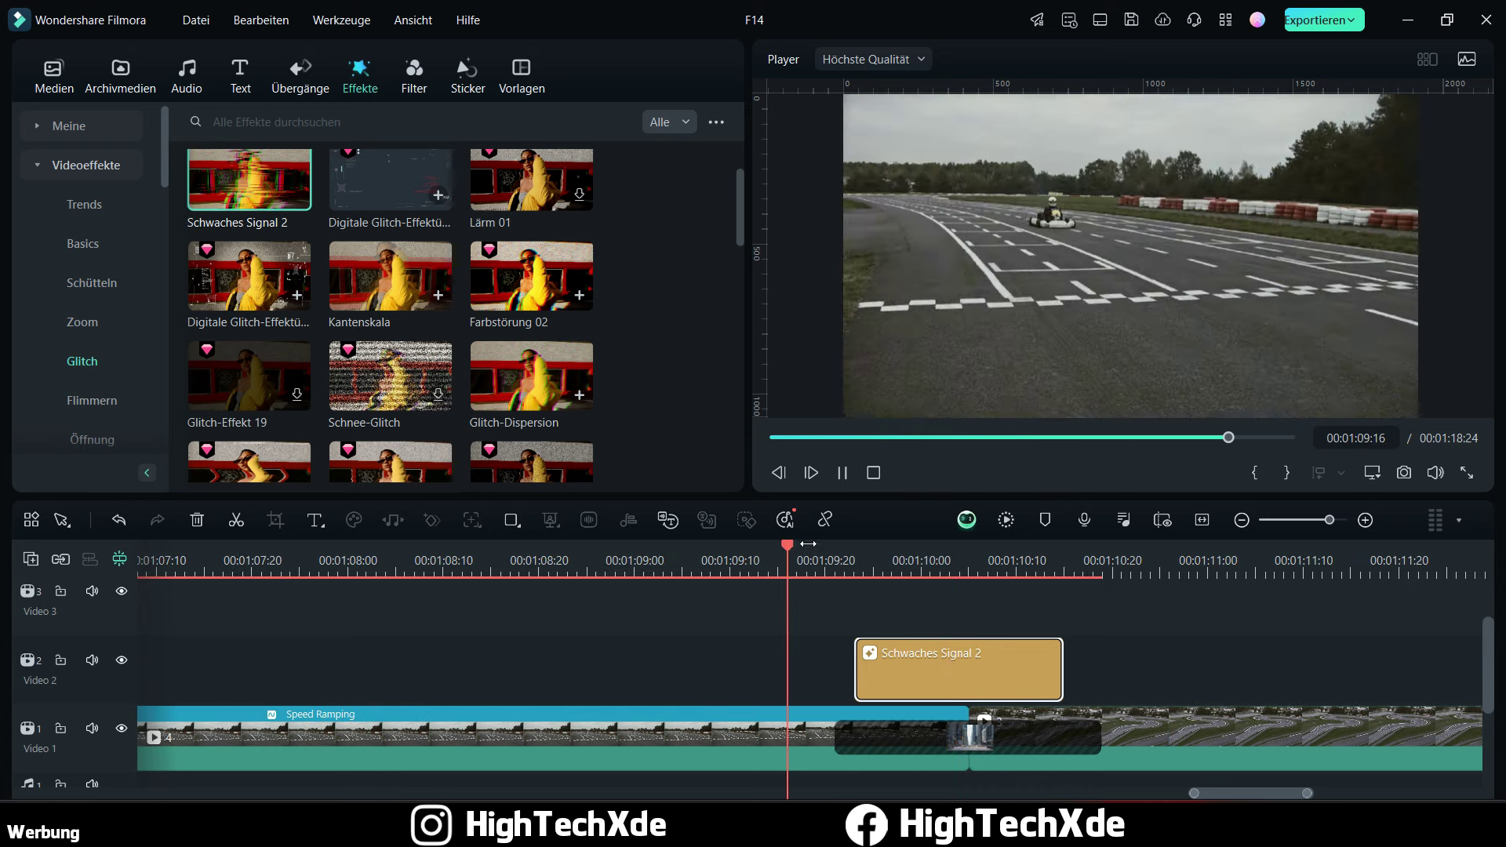
pyautogui.click(820, 568)
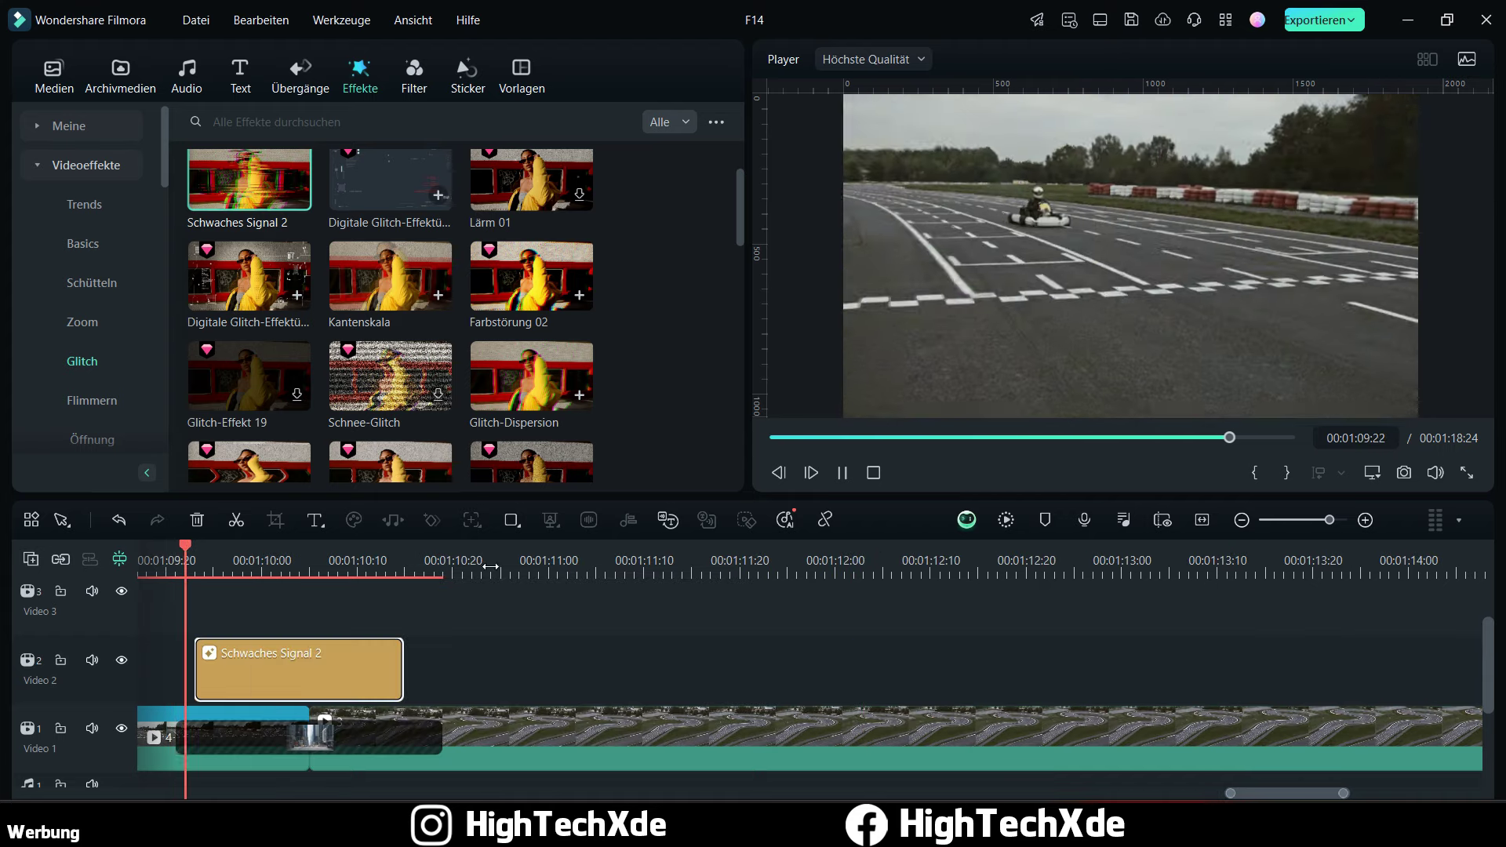
pyautogui.scroll(-3, 709, 573)
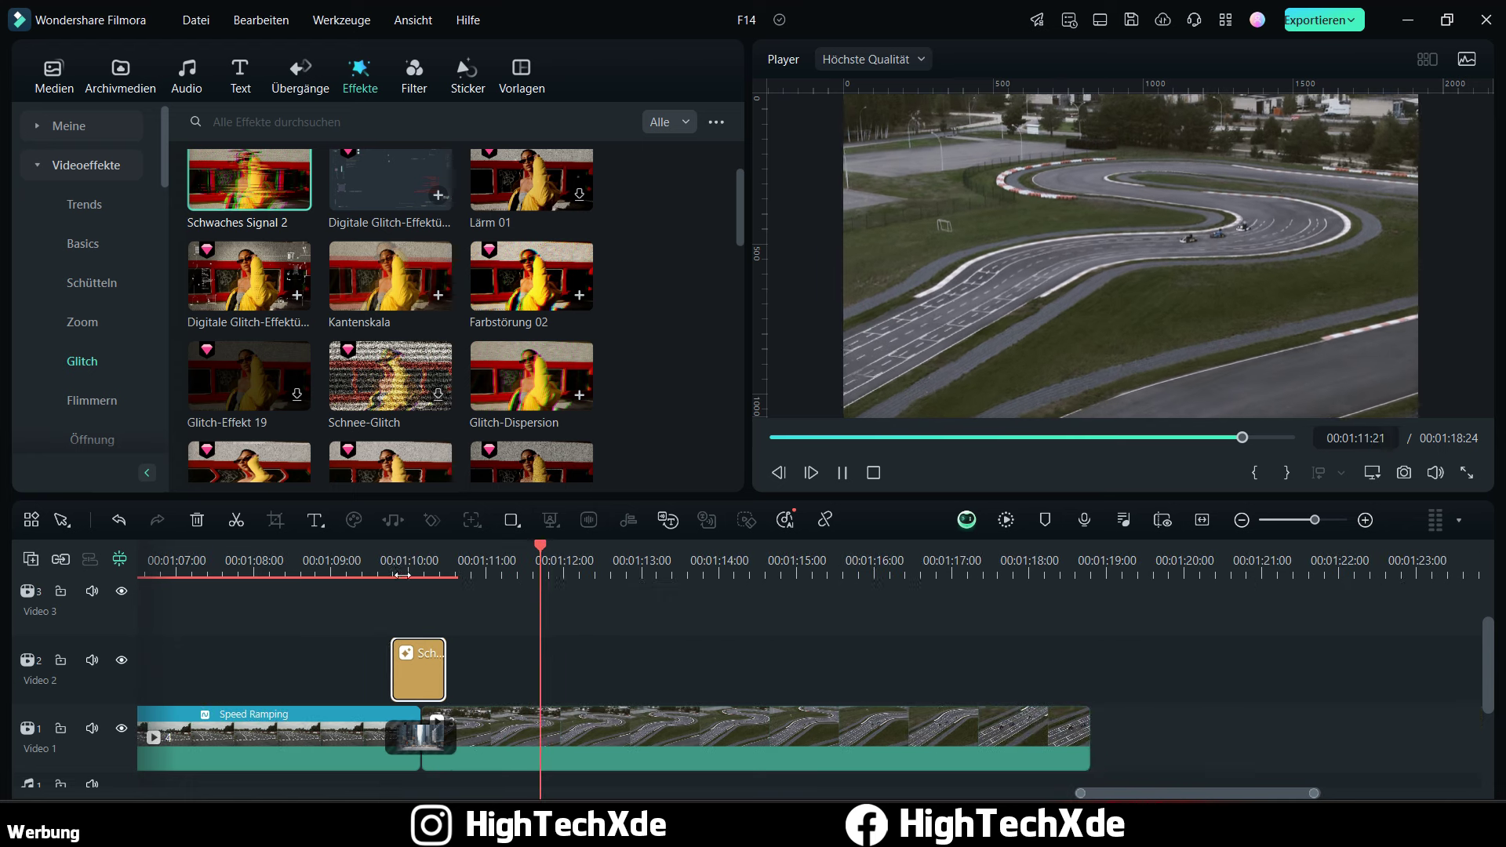
# Step: Stop playback, return to 00:01:09:17 and delete the Schwaches Signal 2 effect above the second transition
pyautogui.click(842, 472)
pyautogui.click(385, 569)
pyautogui.scroll(3, 604, 655)
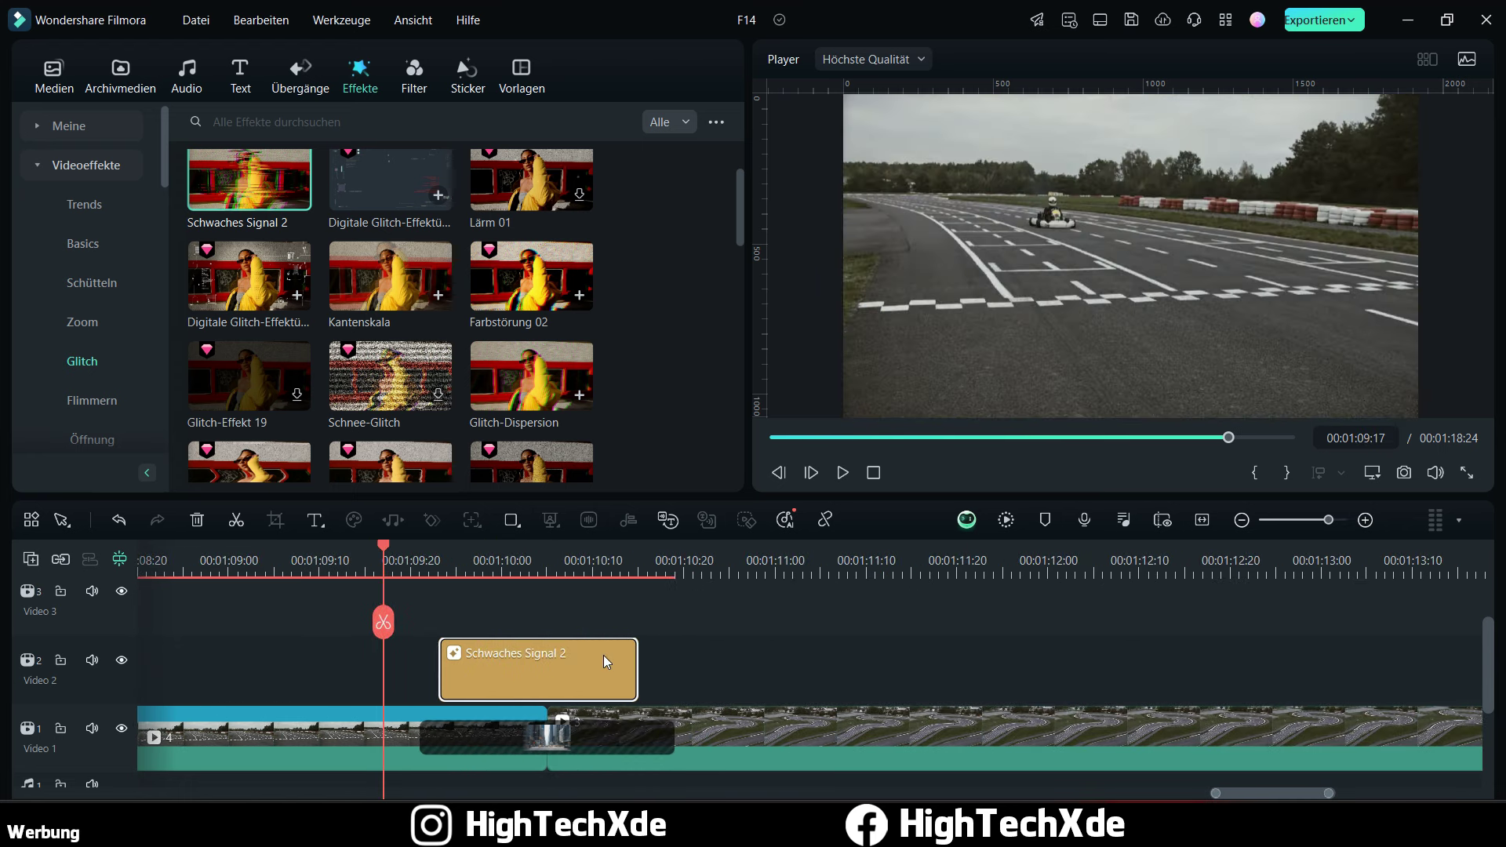
pyautogui.press('Delete')
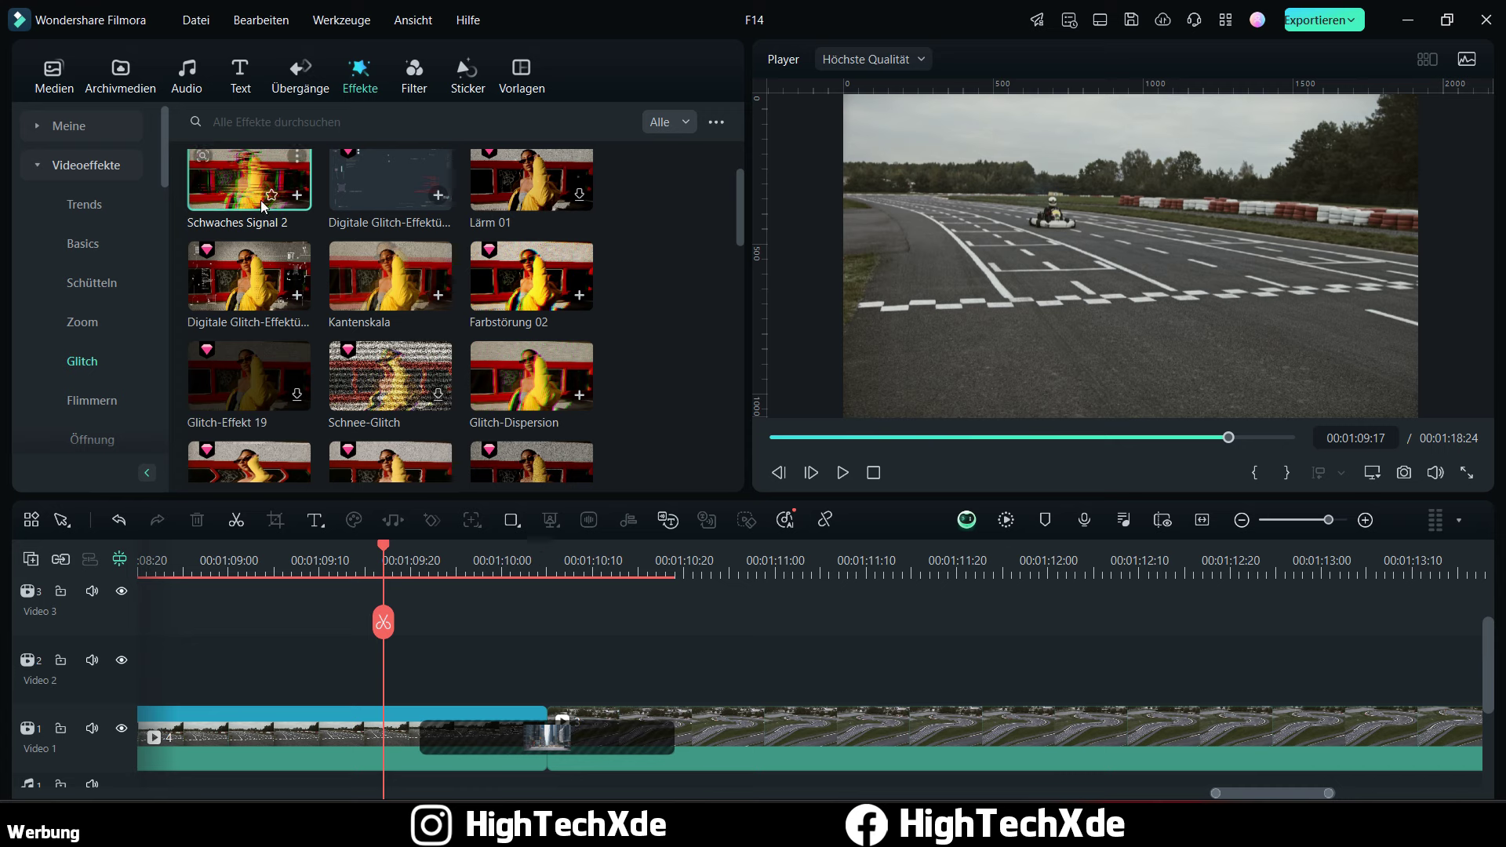
# Step: Apply the Schwaches Signal 2 effect directly to the last clip on Video 1 and play it back from before the second transition
pyautogui.moveTo(249, 181); pyautogui.dragTo(767, 715)
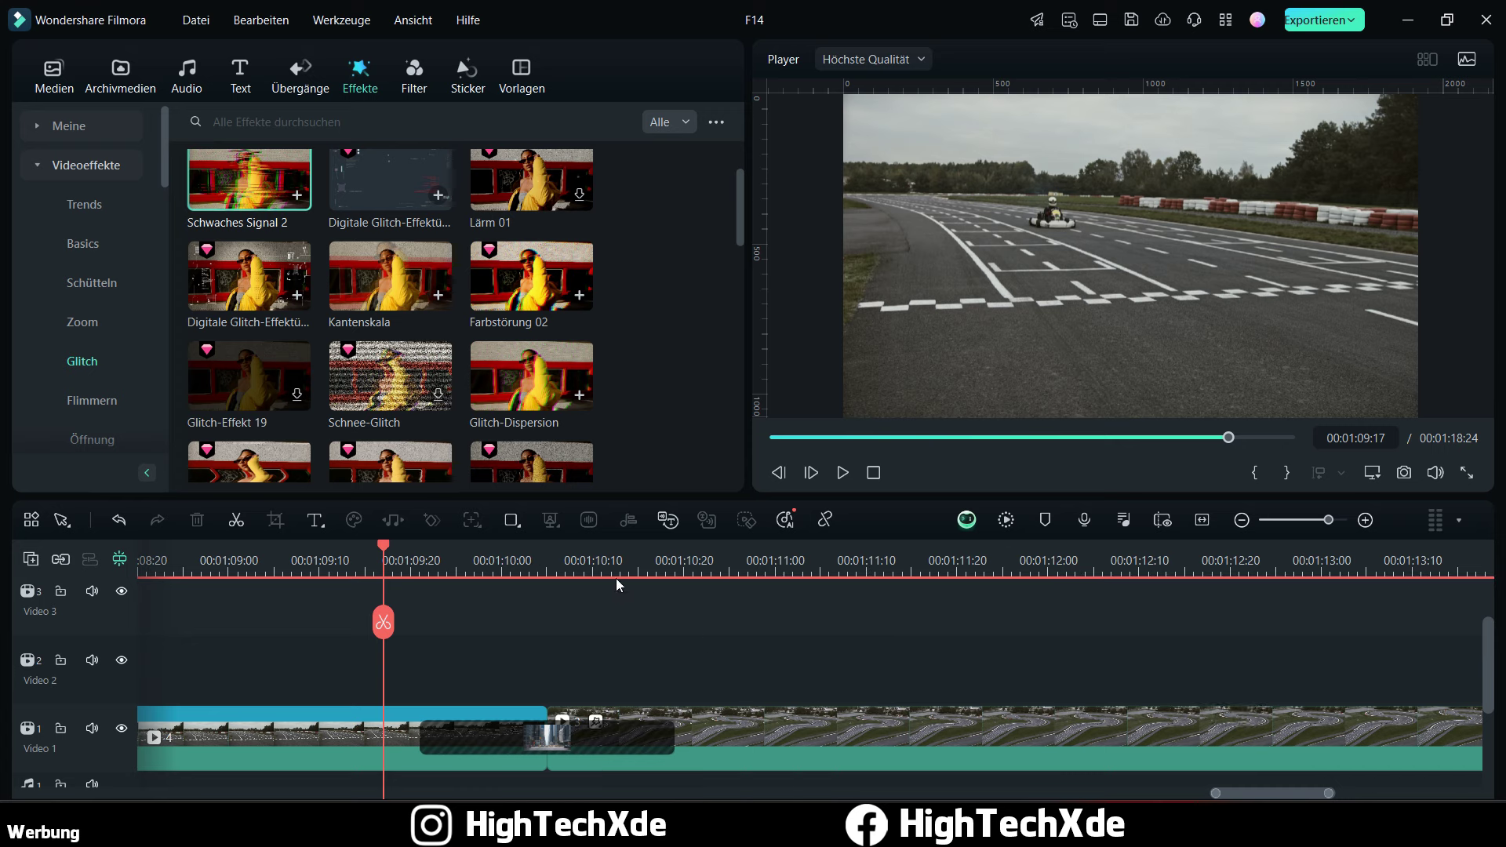
pyautogui.click(514, 567)
pyautogui.click(842, 473)
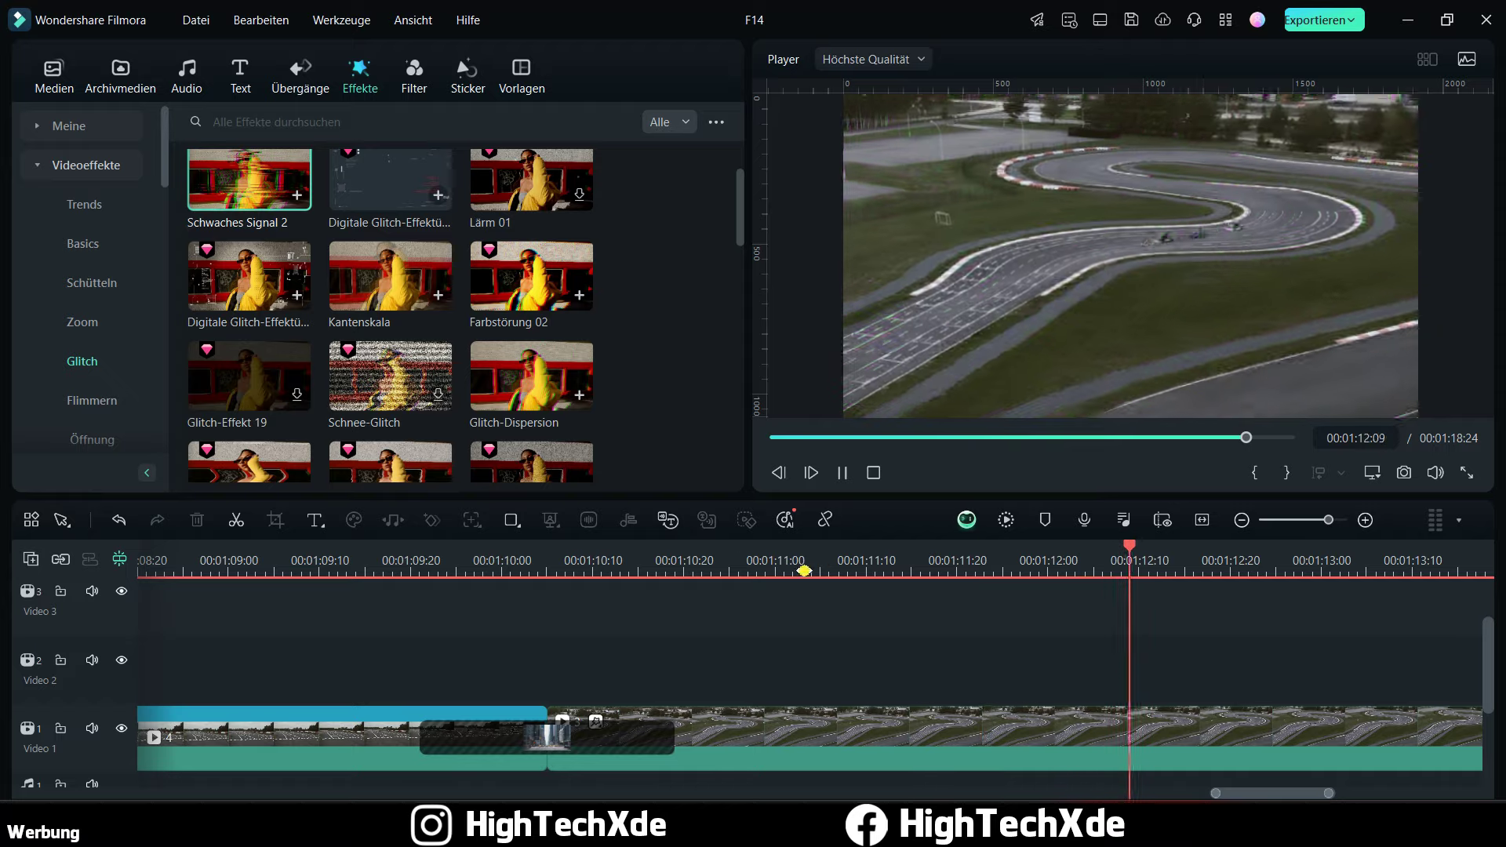
pyautogui.scroll(-2, 820, 561)
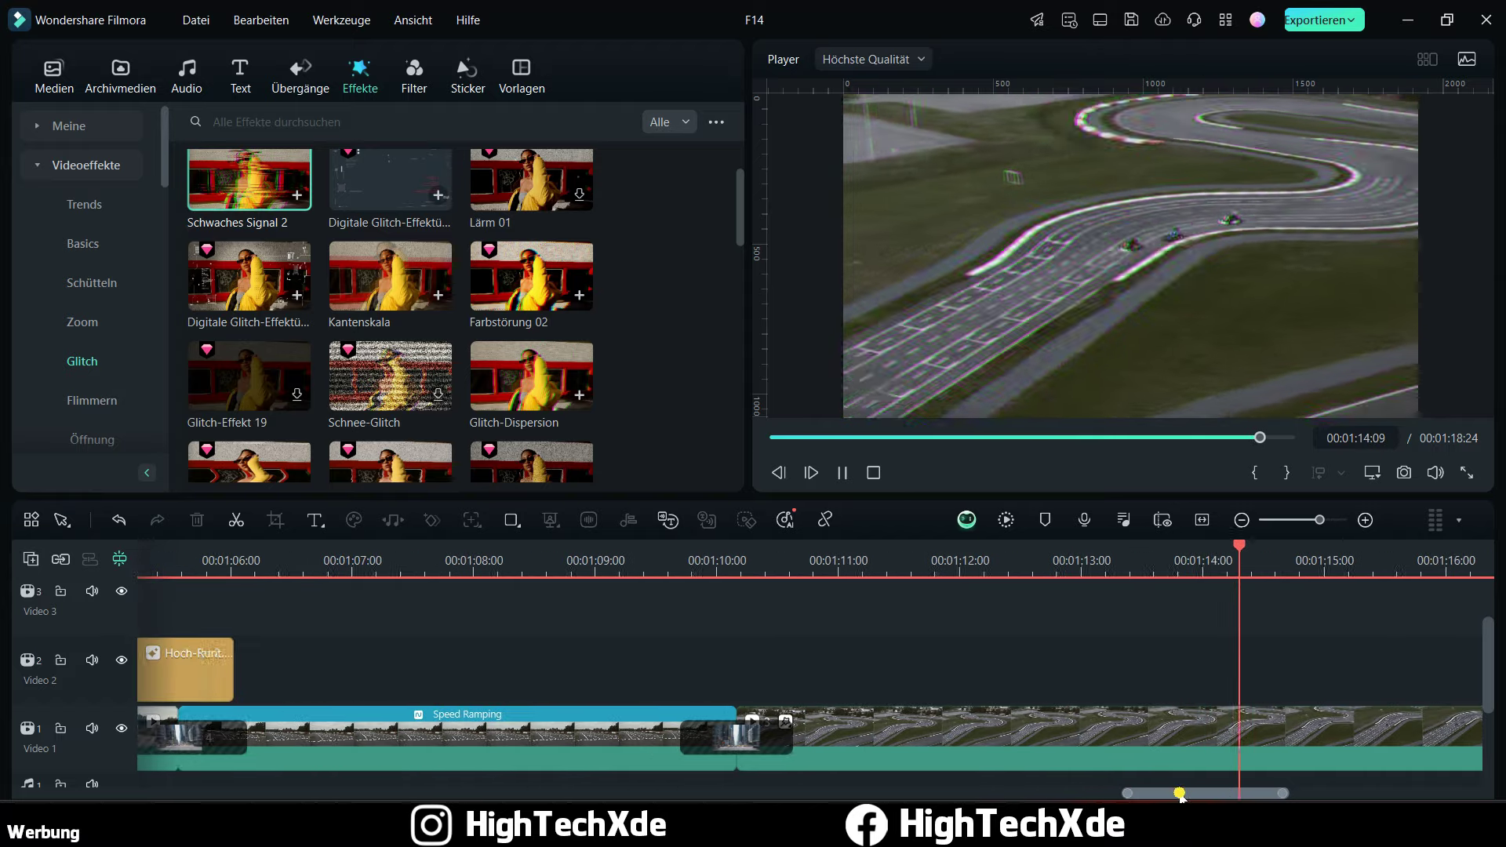
pyautogui.click(853, 474)
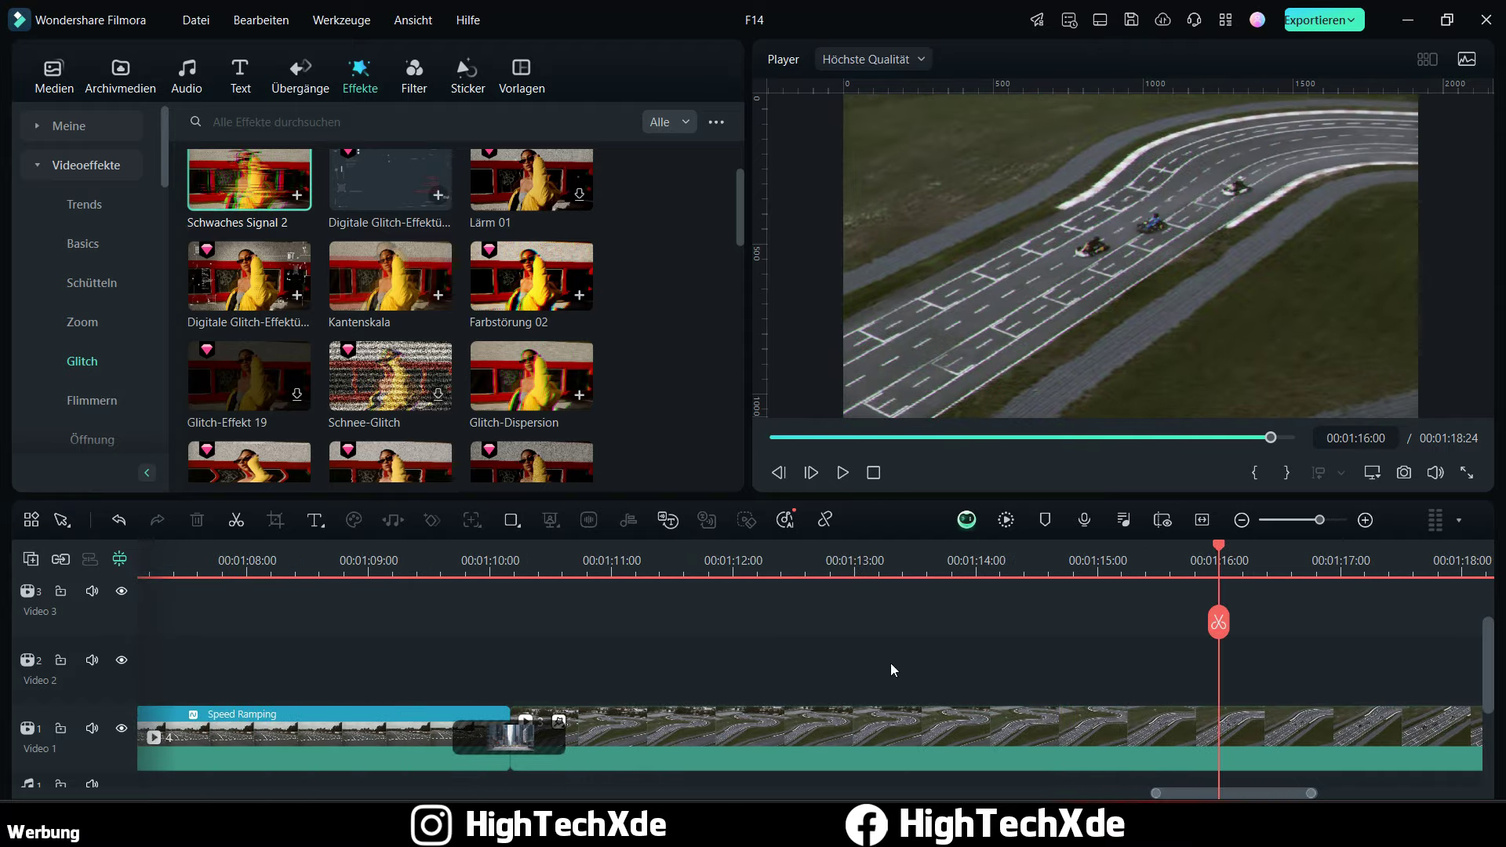
# Step: Reduce the strength of the last clip's Schwaches Signal 2 effect to 25.86, preview it, and lower it further to 10.15
pyautogui.doubleClick(538, 722)
pyautogui.click(304, 62)
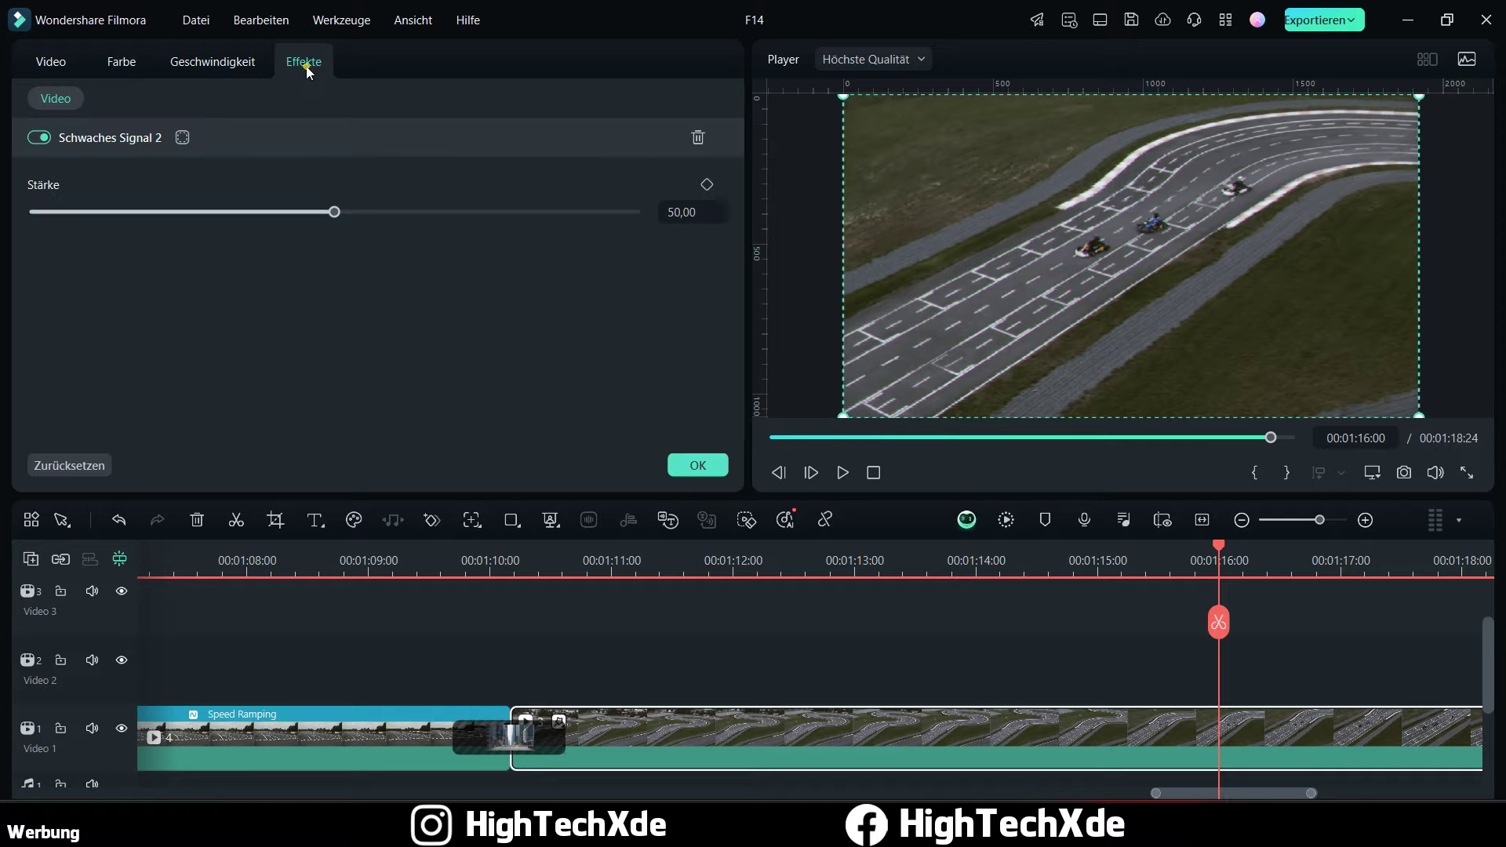
pyautogui.click(190, 213)
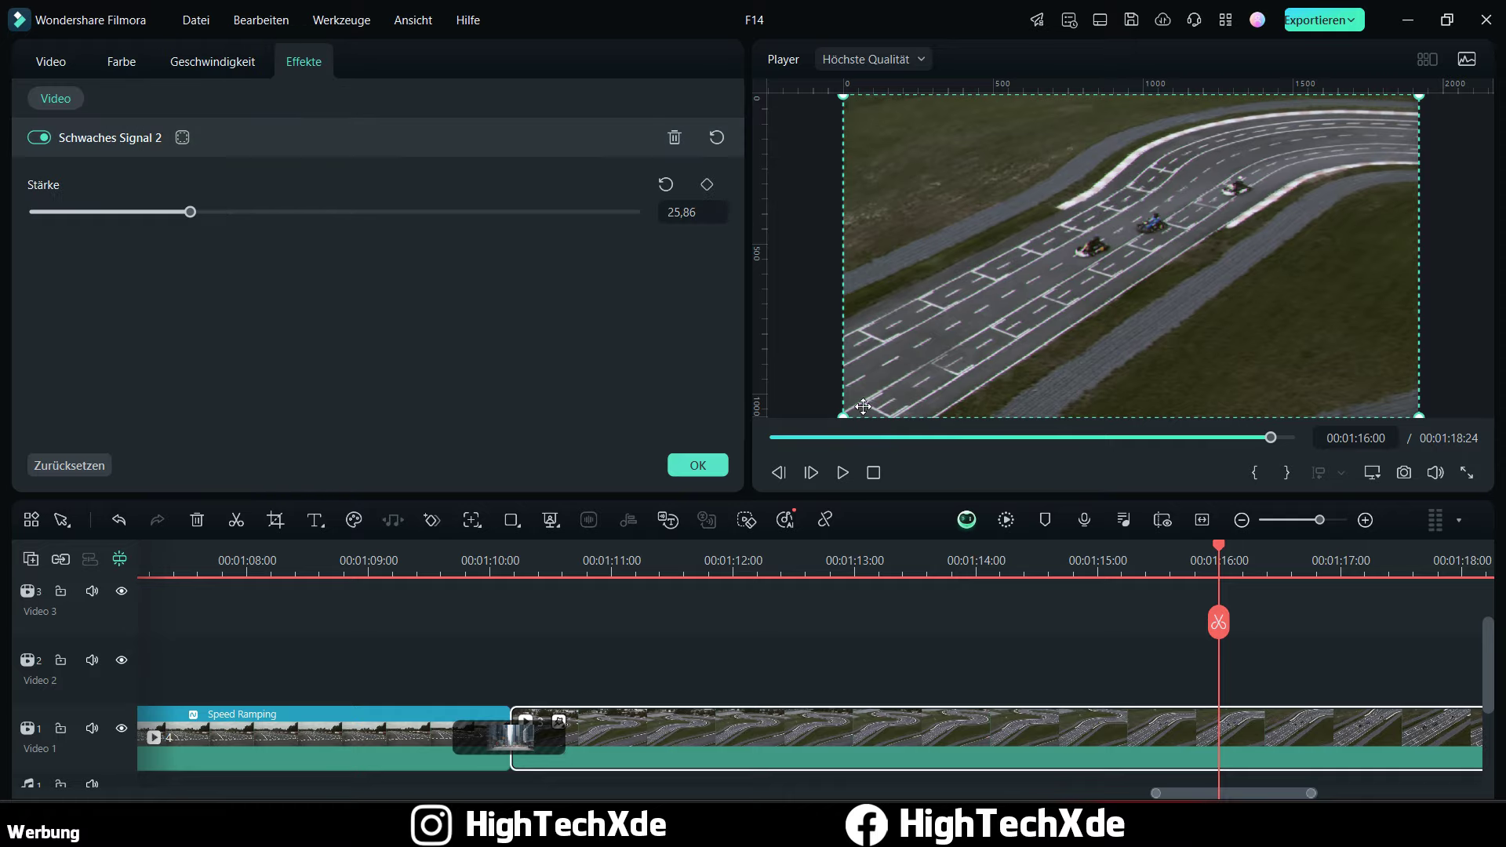
pyautogui.click(844, 472)
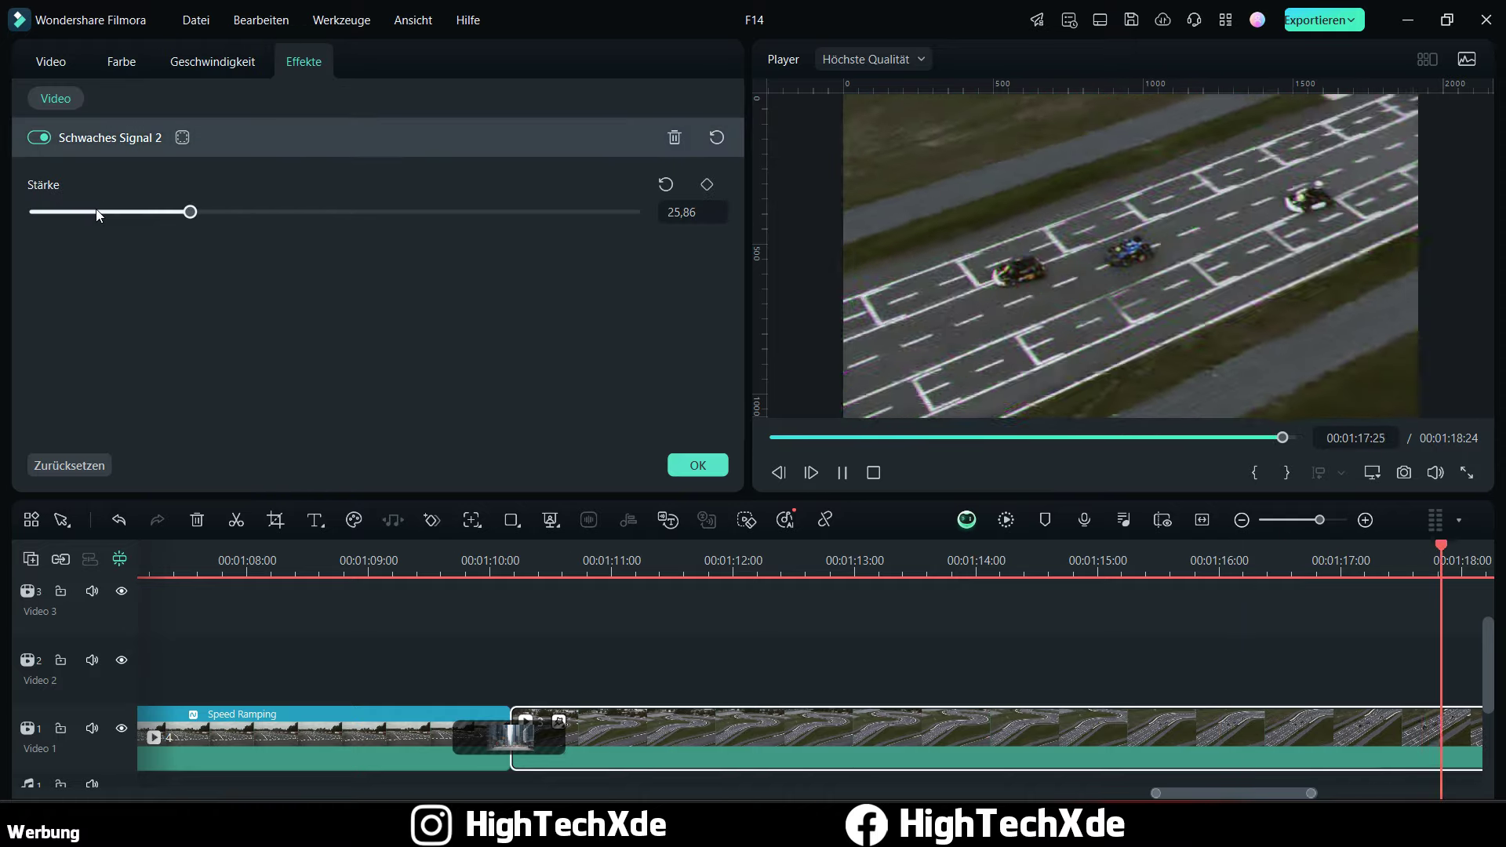
pyautogui.click(96, 212)
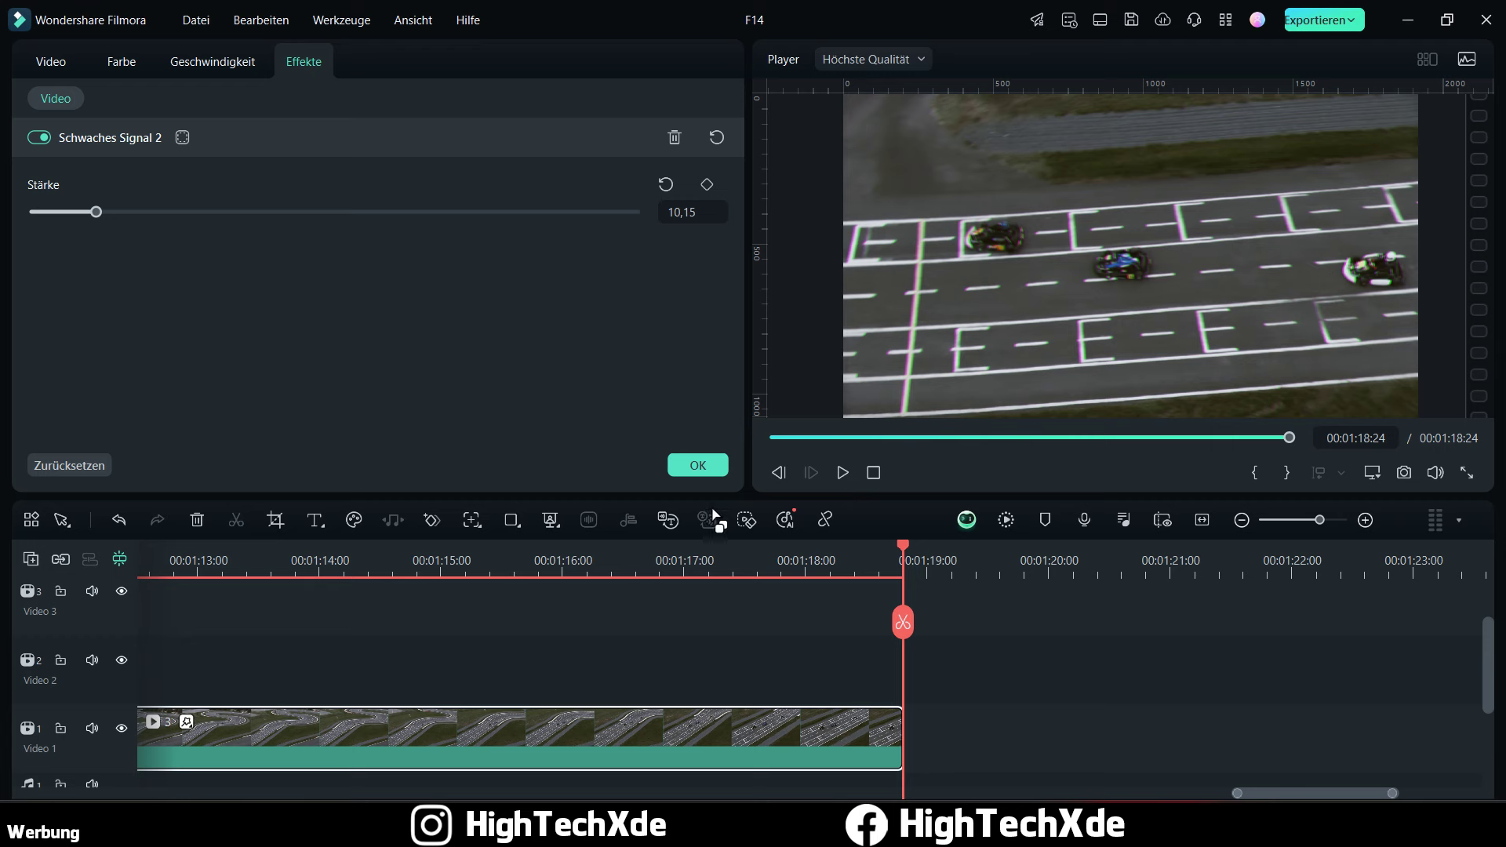
# Step: Return to the second transition and remove the Schwaches Signal 2 effect from the last clip
pyautogui.scroll(-2, 597, 552)
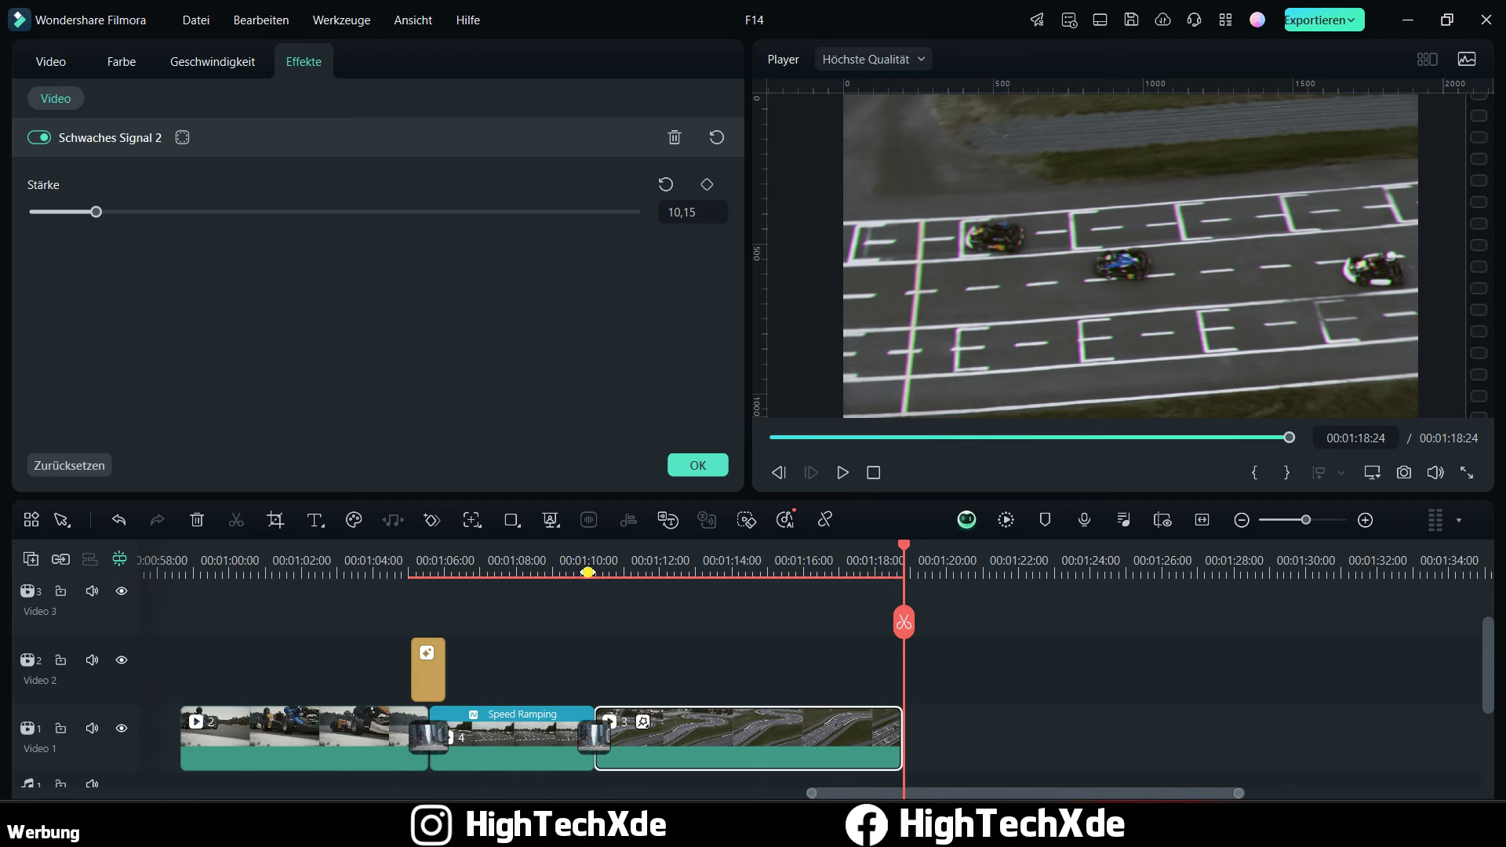
pyautogui.click(588, 572)
pyautogui.scroll(2, 589, 573)
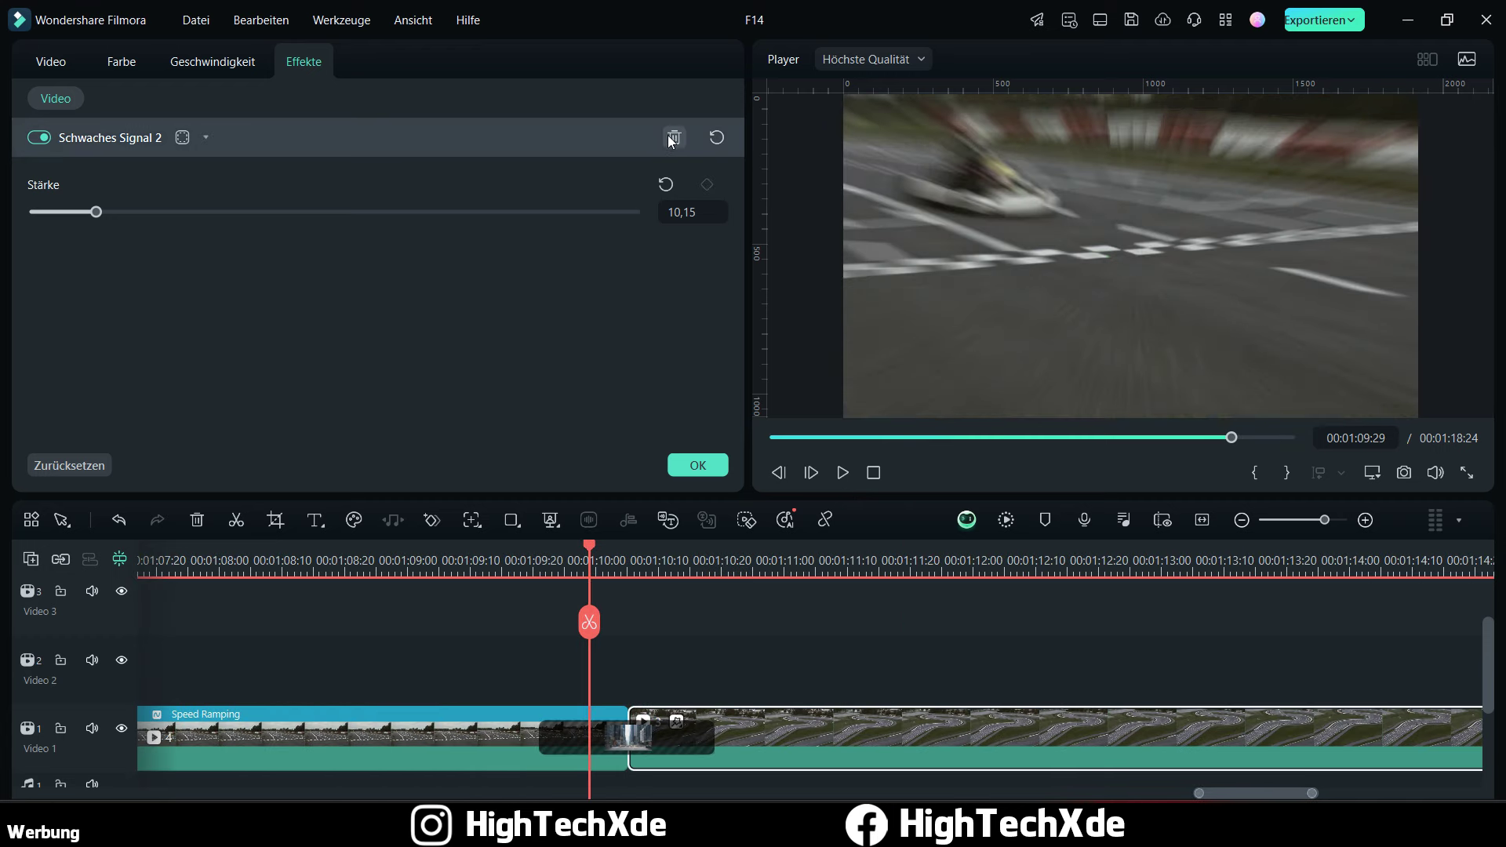
pyautogui.click(674, 138)
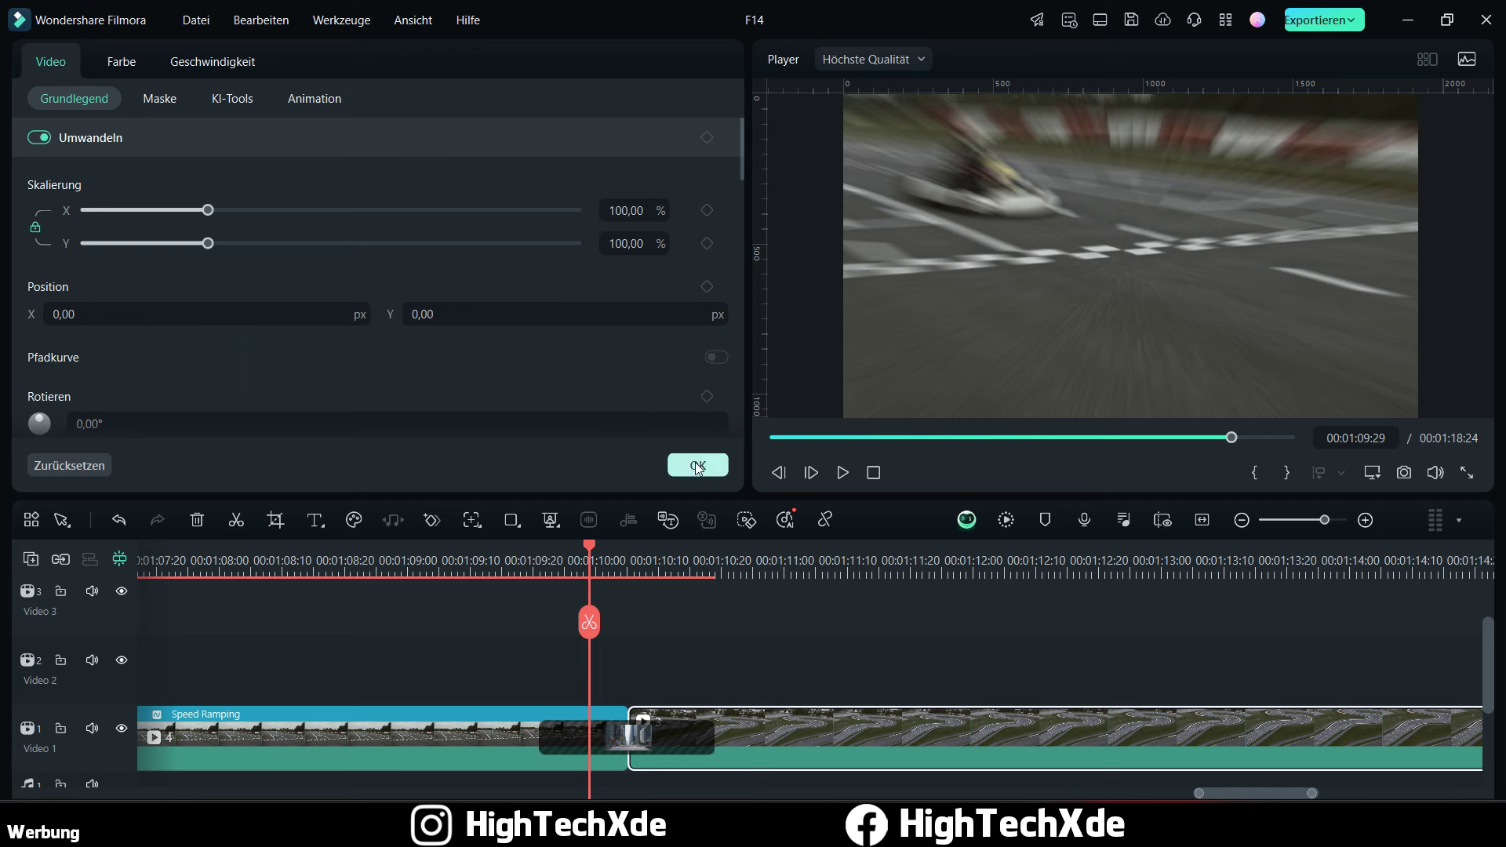
pyautogui.click(697, 466)
# Step: Place the Farbstörung 02 effect on Video 2 above the second transition and cut off everything after 00:01:10:18
pyautogui.moveTo(265, 227); pyautogui.dragTo(249, 167)
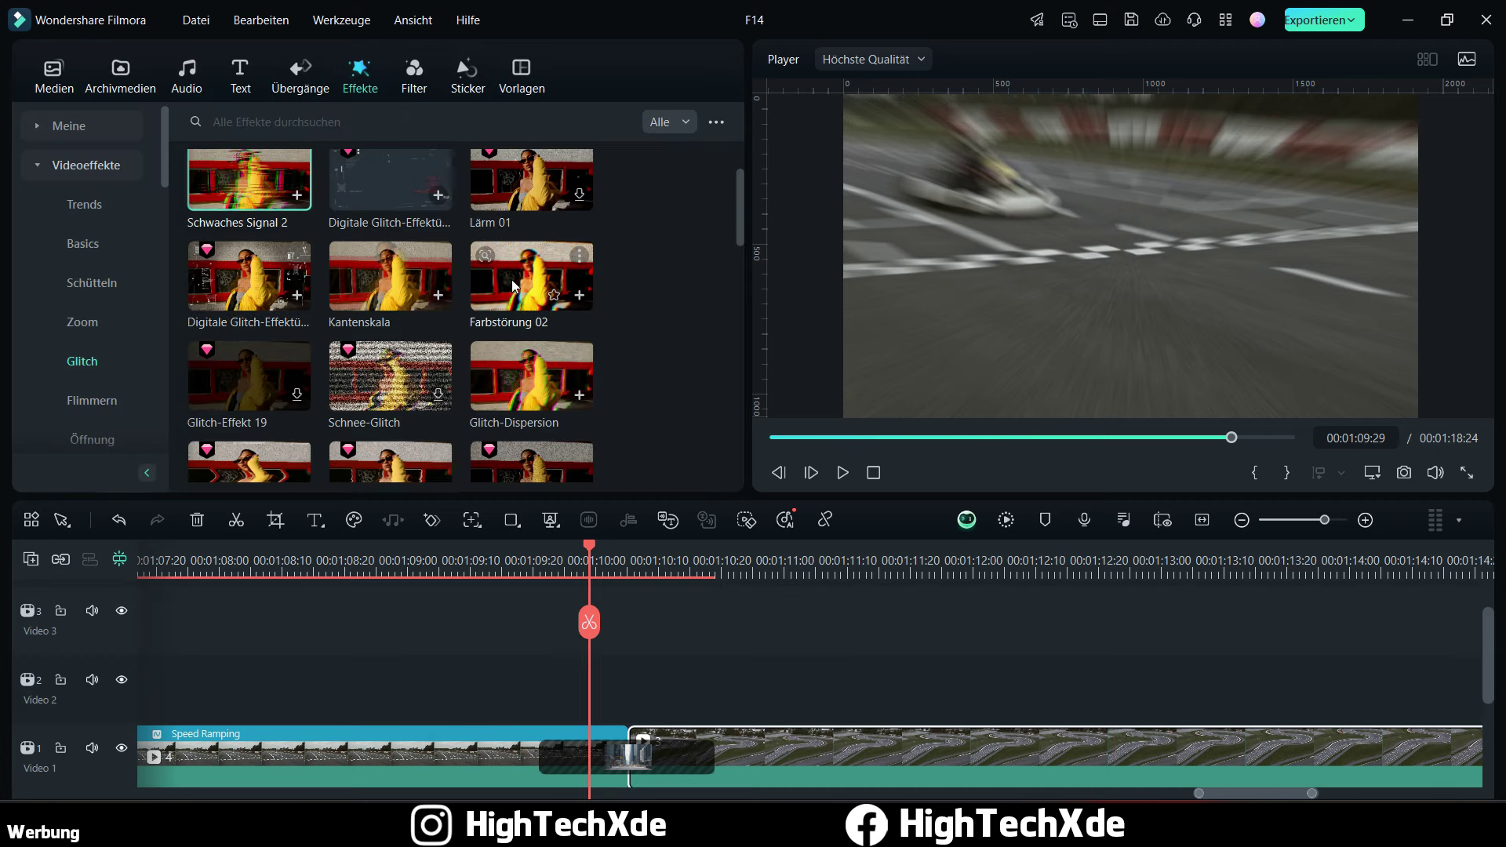
pyautogui.moveTo(514, 287); pyautogui.dragTo(555, 690)
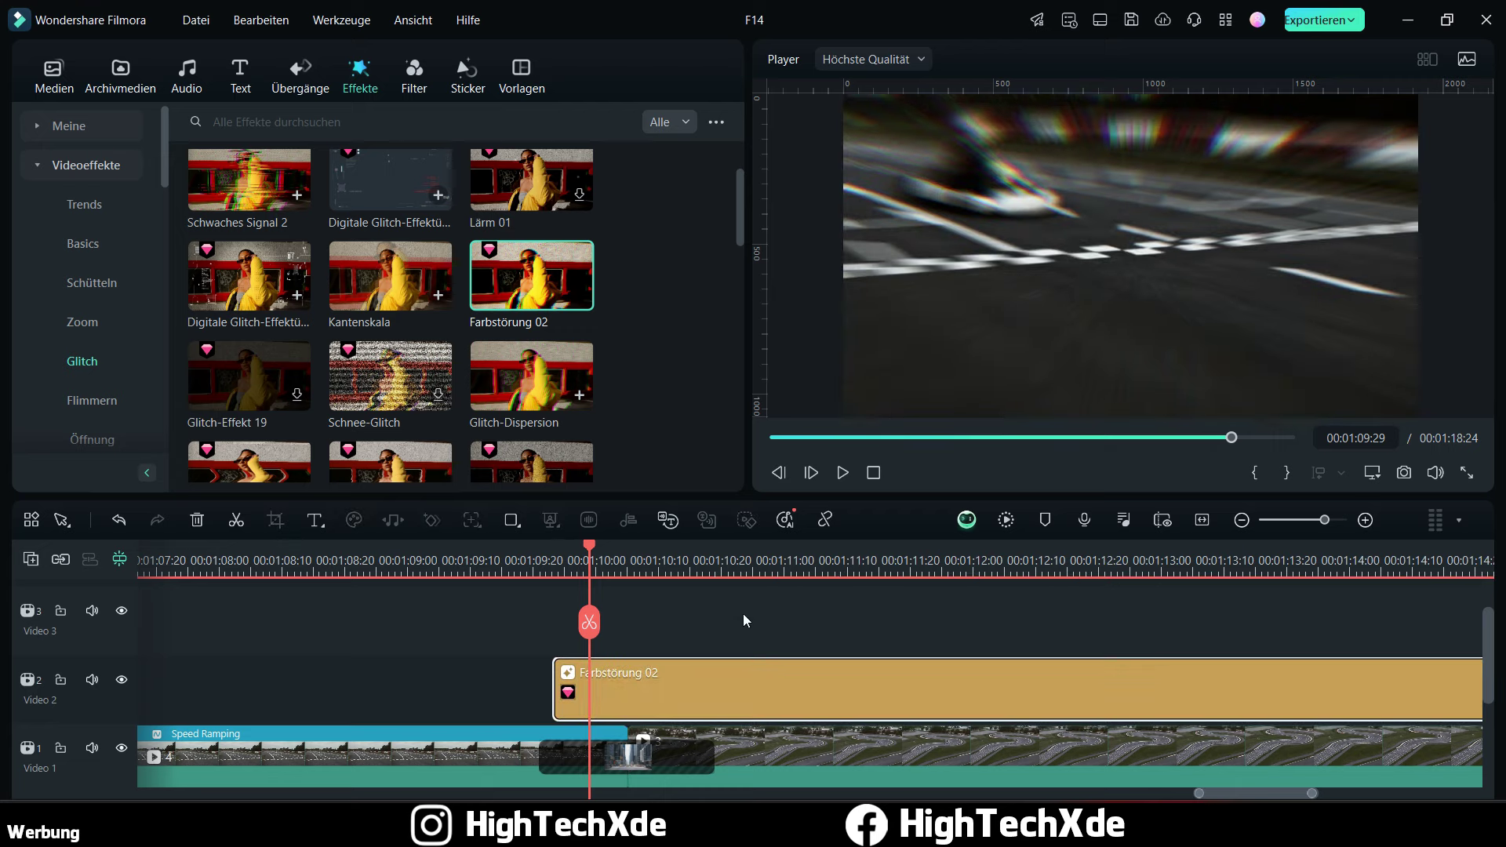
pyautogui.click(682, 568)
pyautogui.click(709, 561)
pyautogui.click(708, 622)
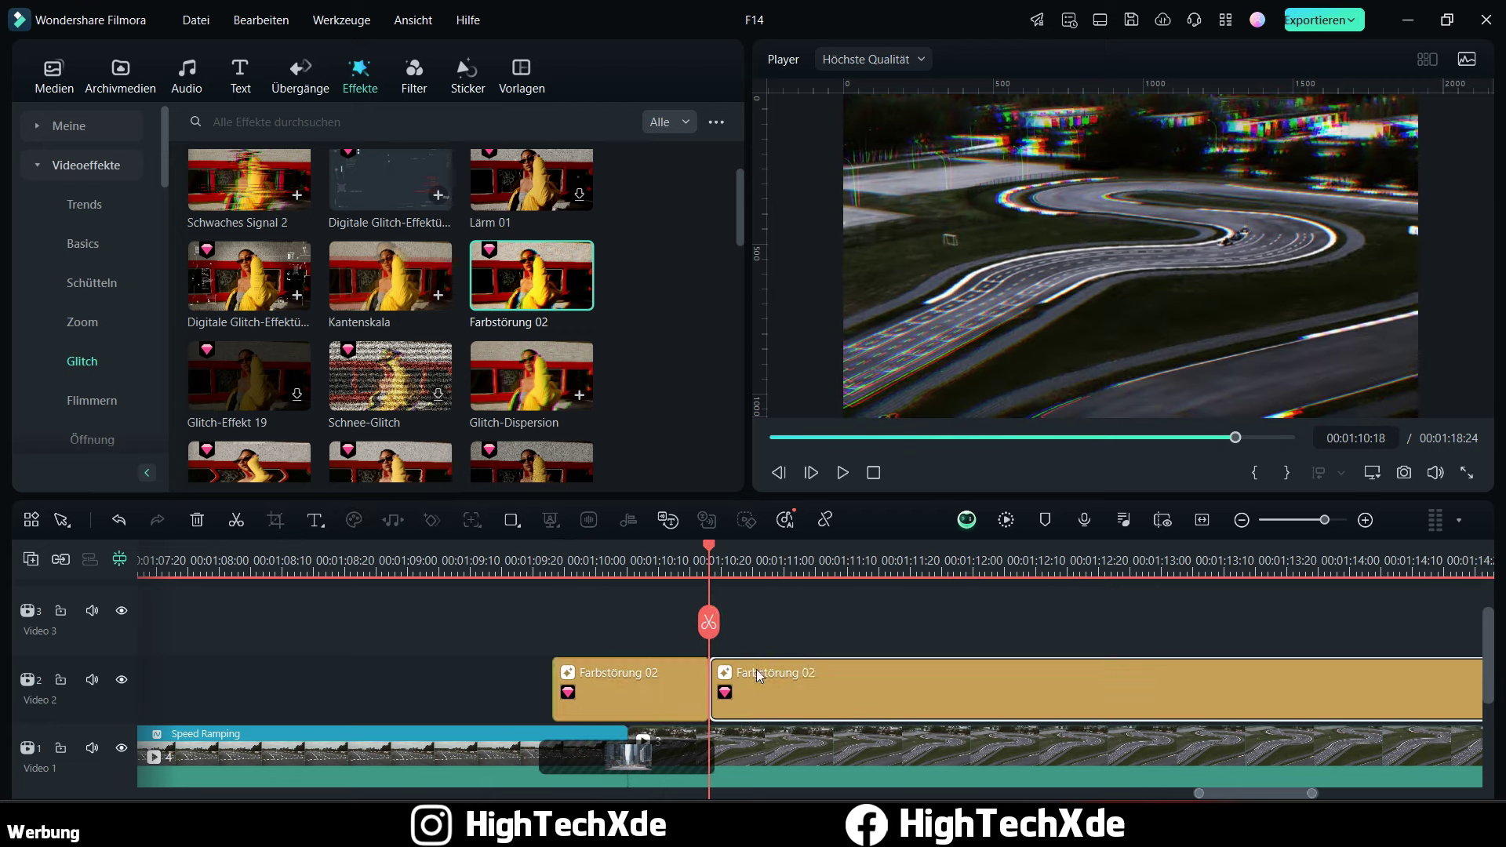
pyautogui.press('Delete')
# Step: Play back the second transition with the Farbstörung 02 effect from just before it starts
pyautogui.click(534, 560)
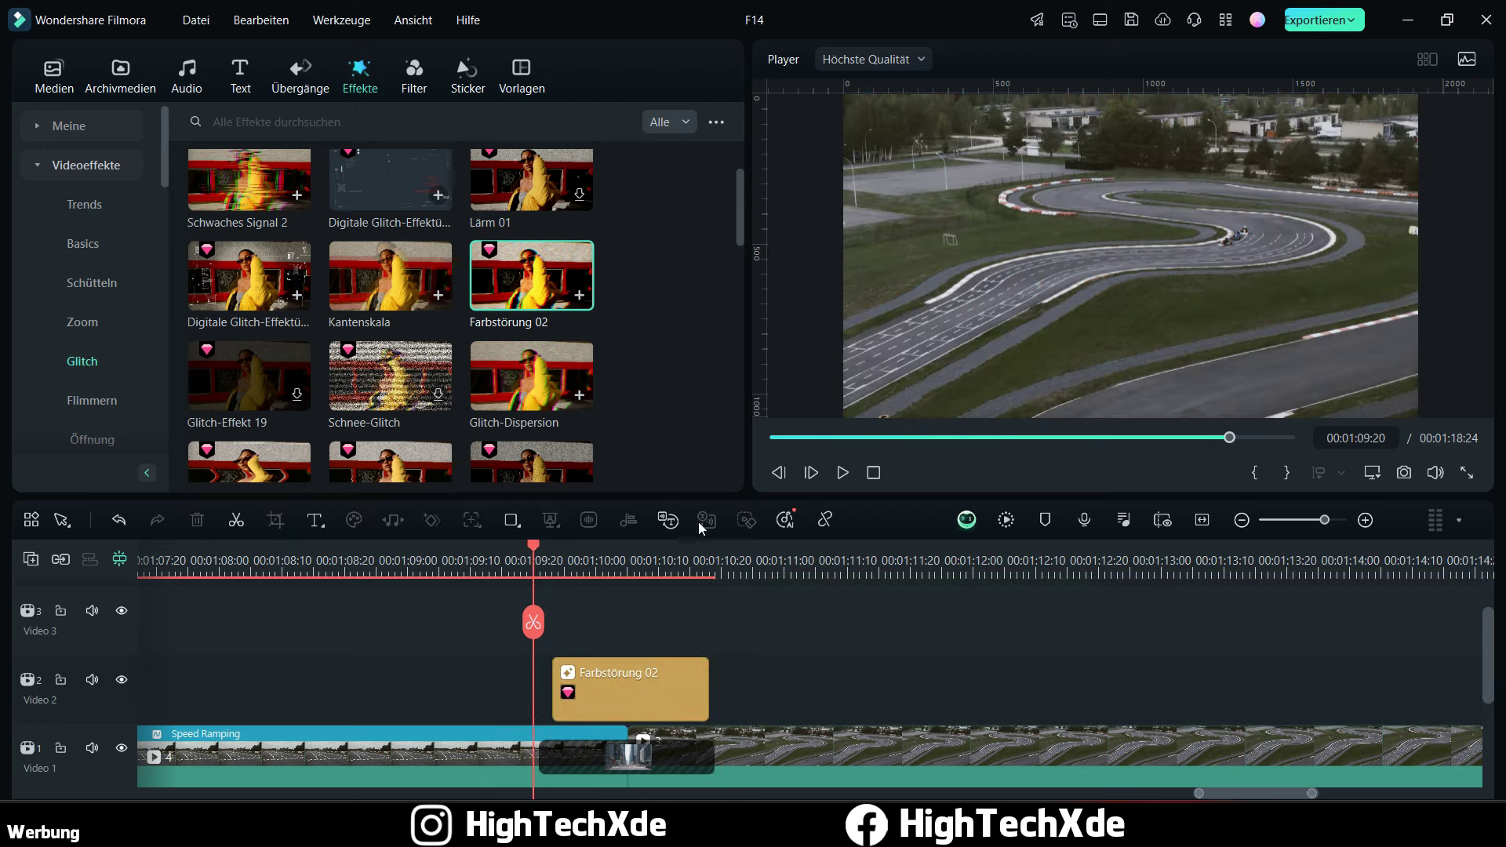
pyautogui.press('space')
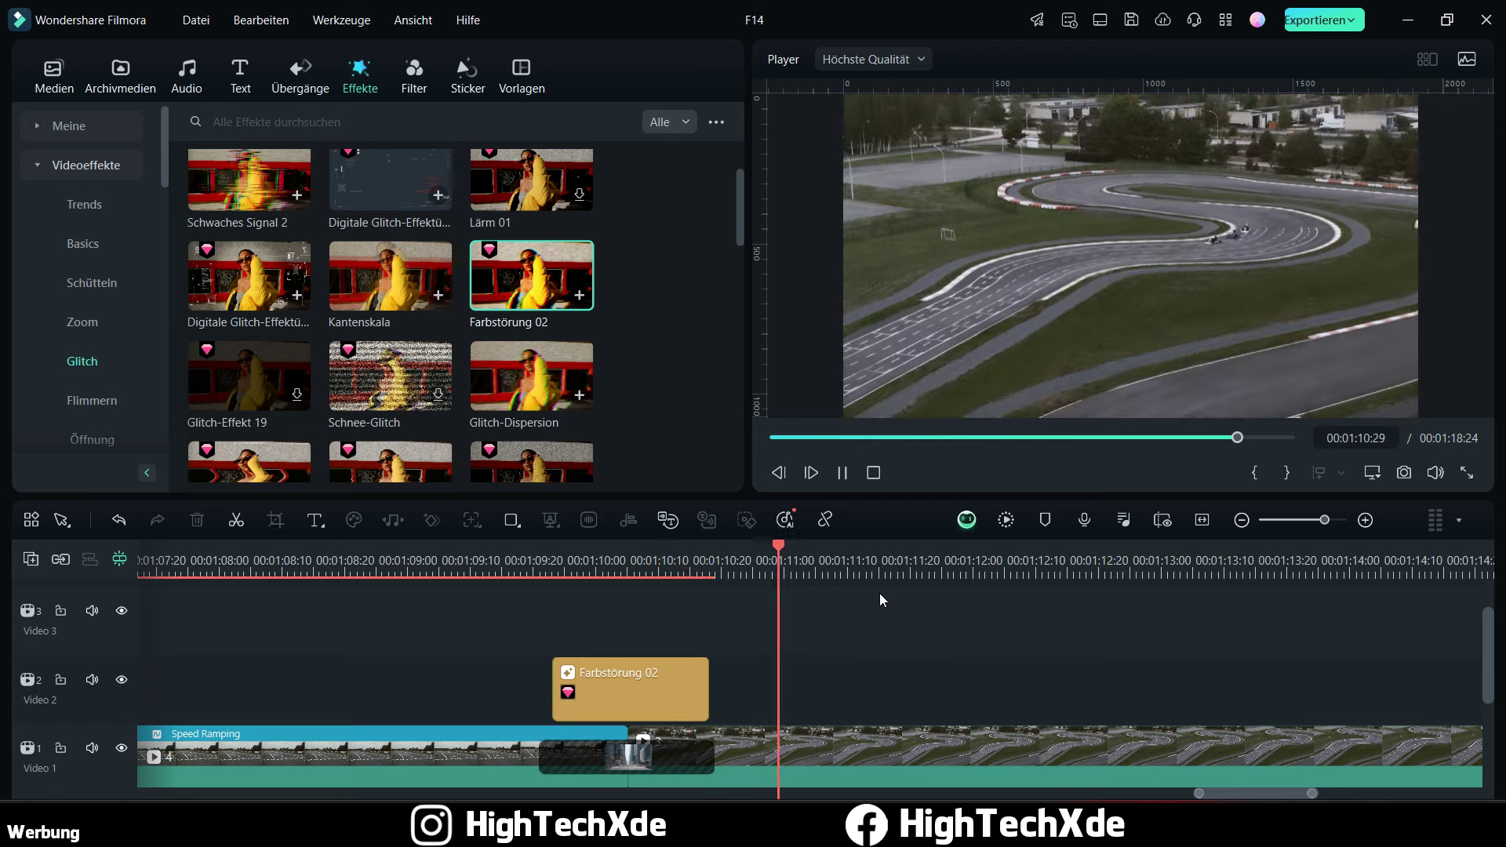
pyautogui.press('space')
pyautogui.press('space')
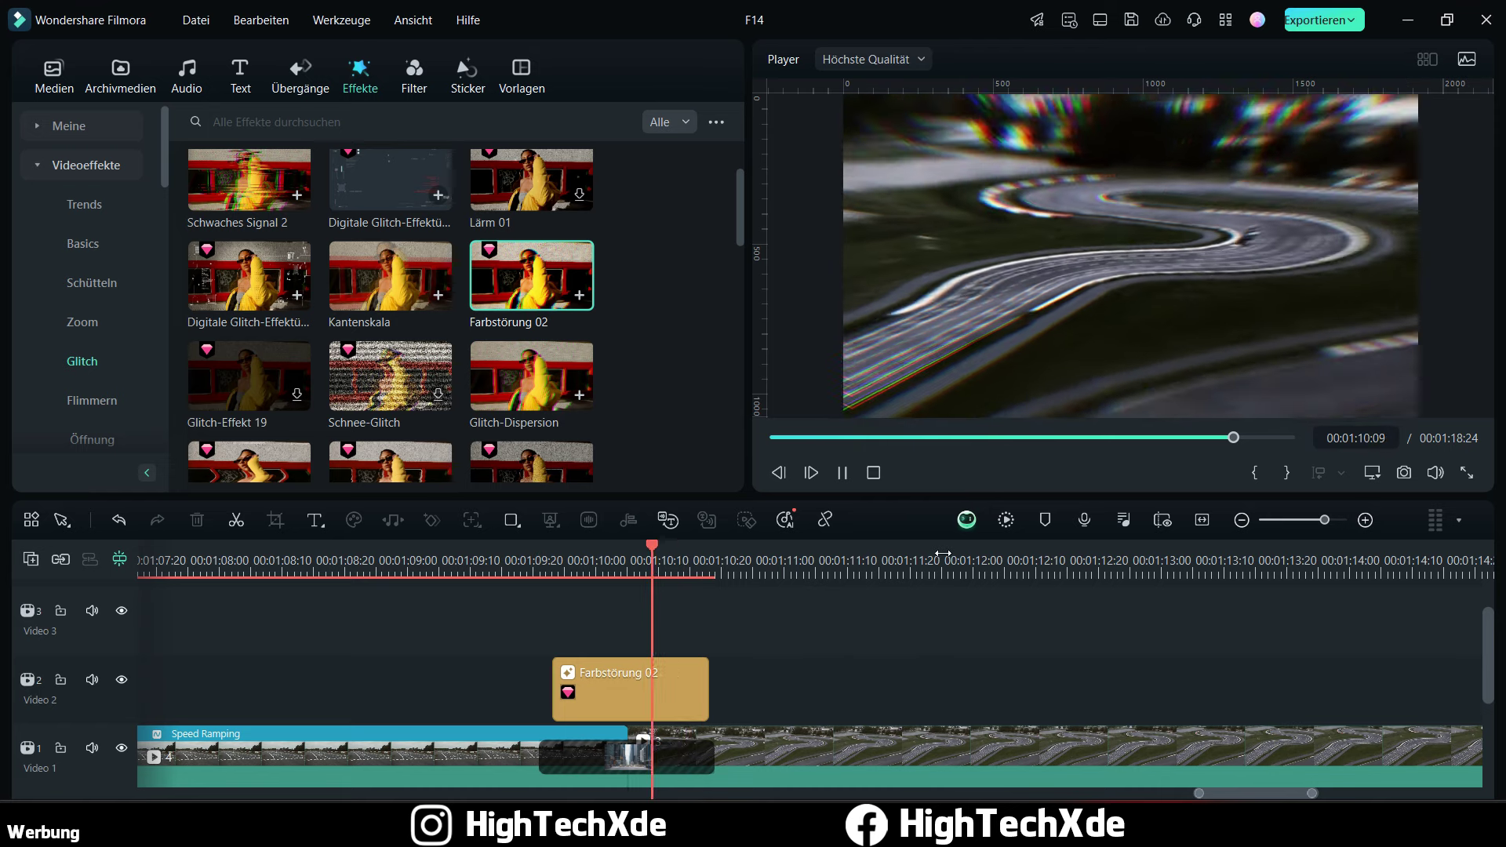
pyautogui.press('space')
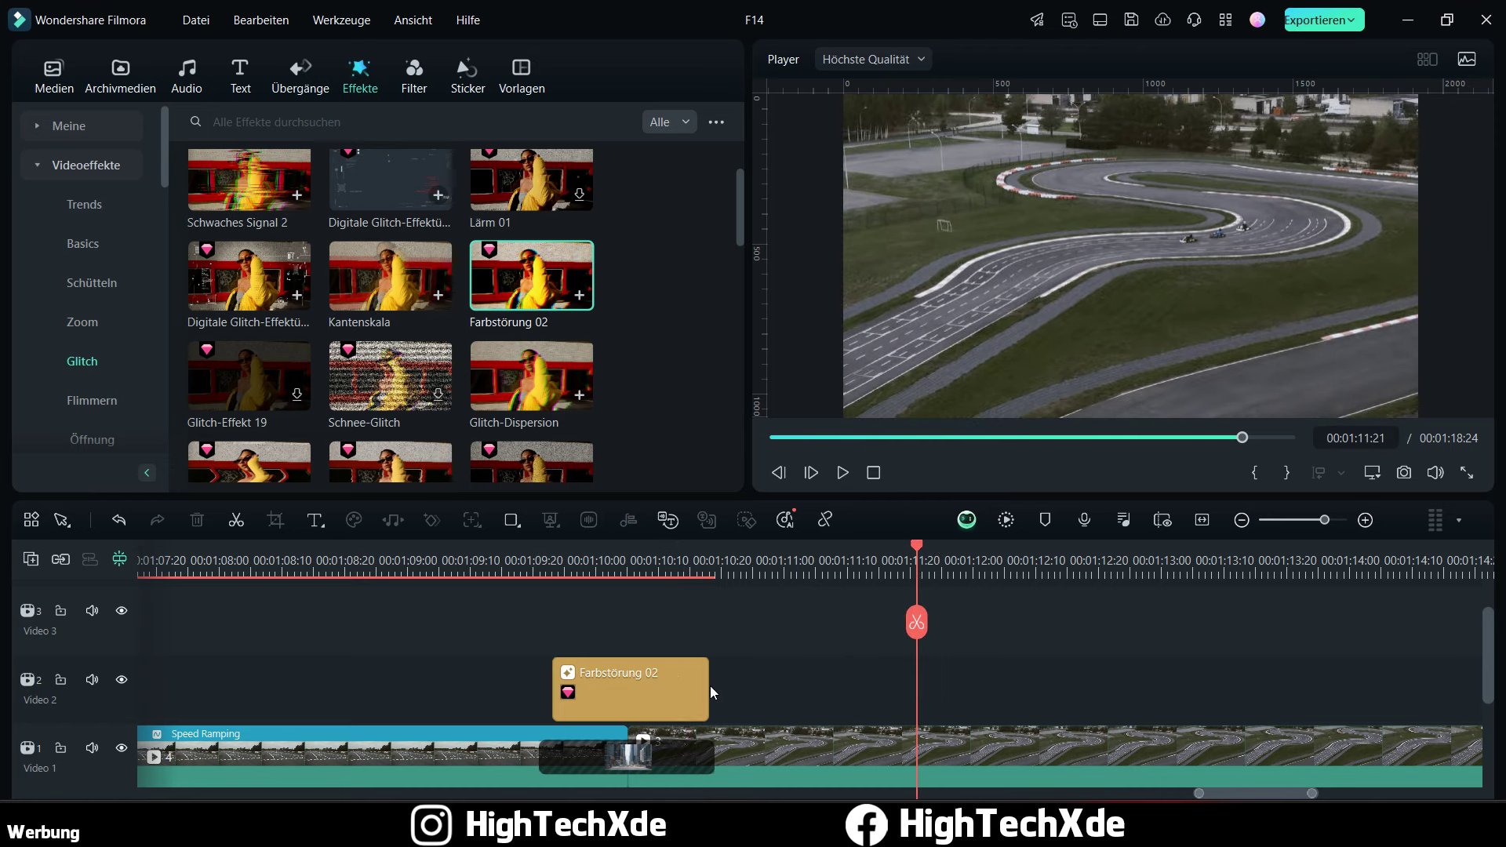
# Step: Trim the Farbstörung 02 effect slightly at both ends, replay the second transition, and delete the effect
pyautogui.moveTo(698, 686); pyautogui.dragTo(694, 686)
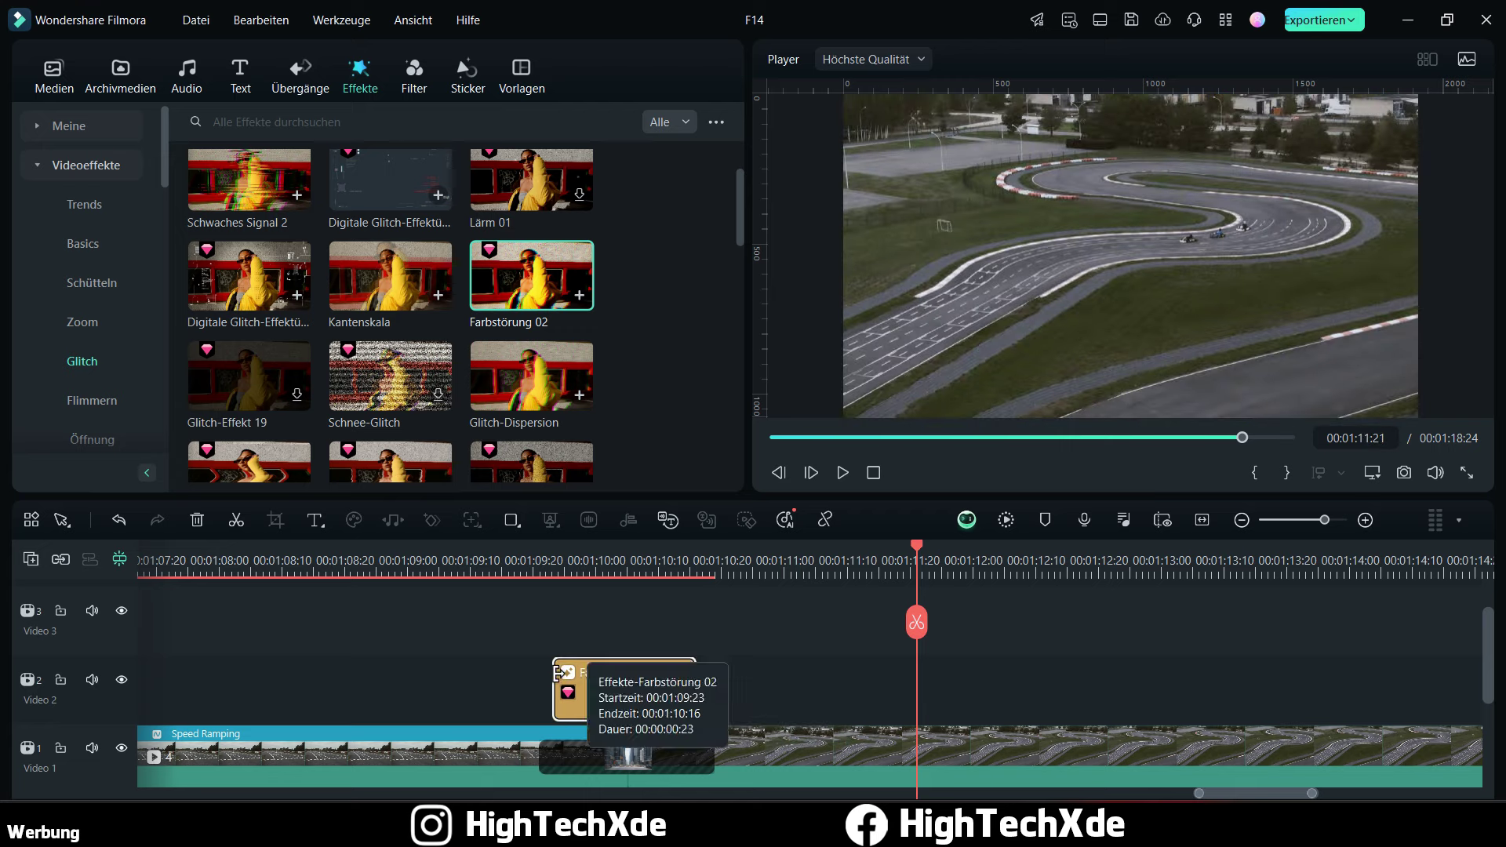
pyautogui.moveTo(553, 680); pyautogui.dragTo(565, 680)
pyautogui.click(502, 562)
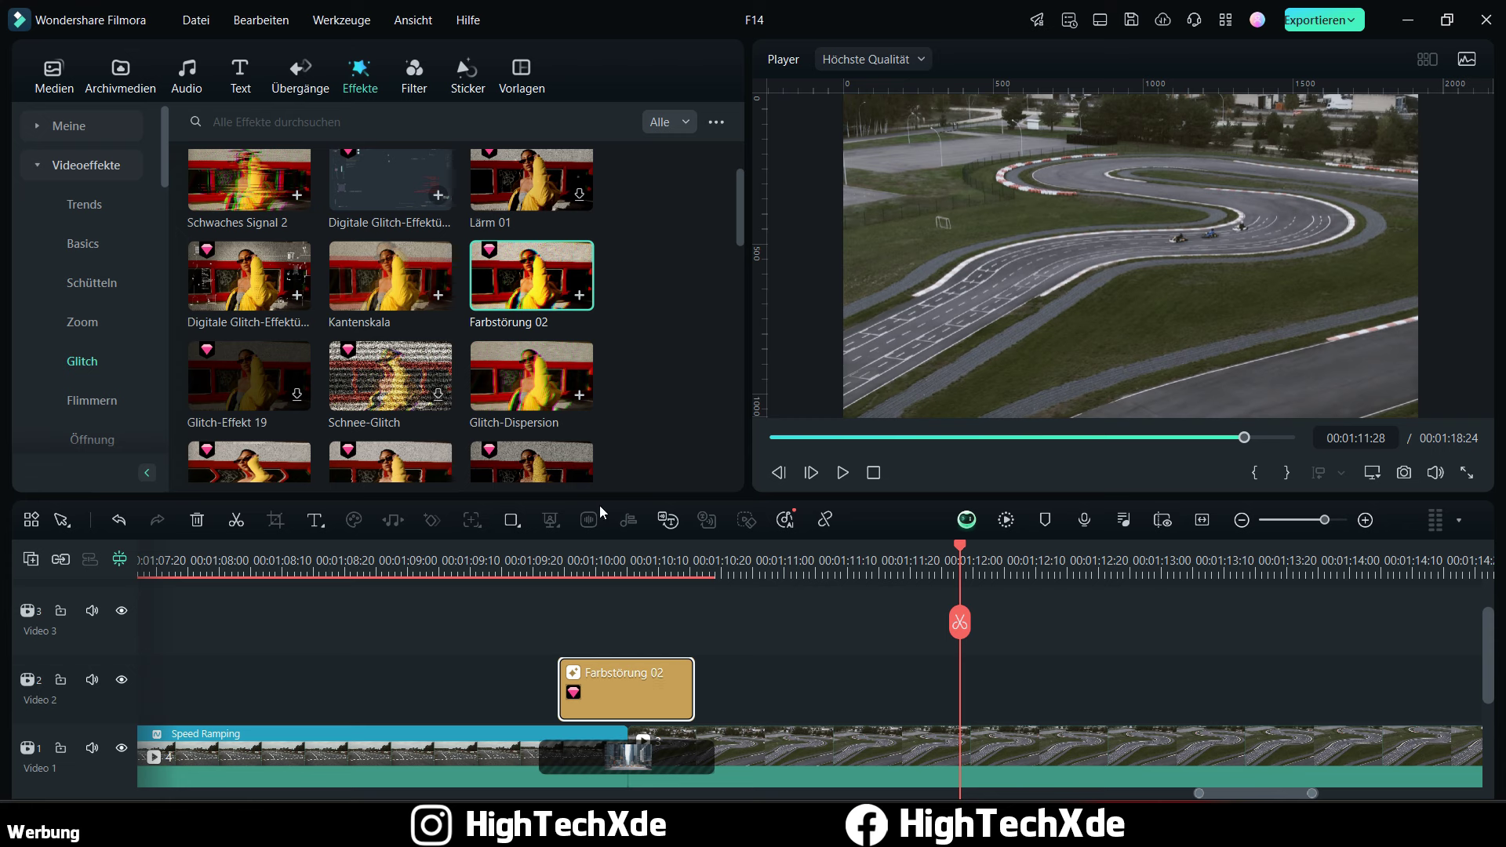
pyautogui.press('Delete')
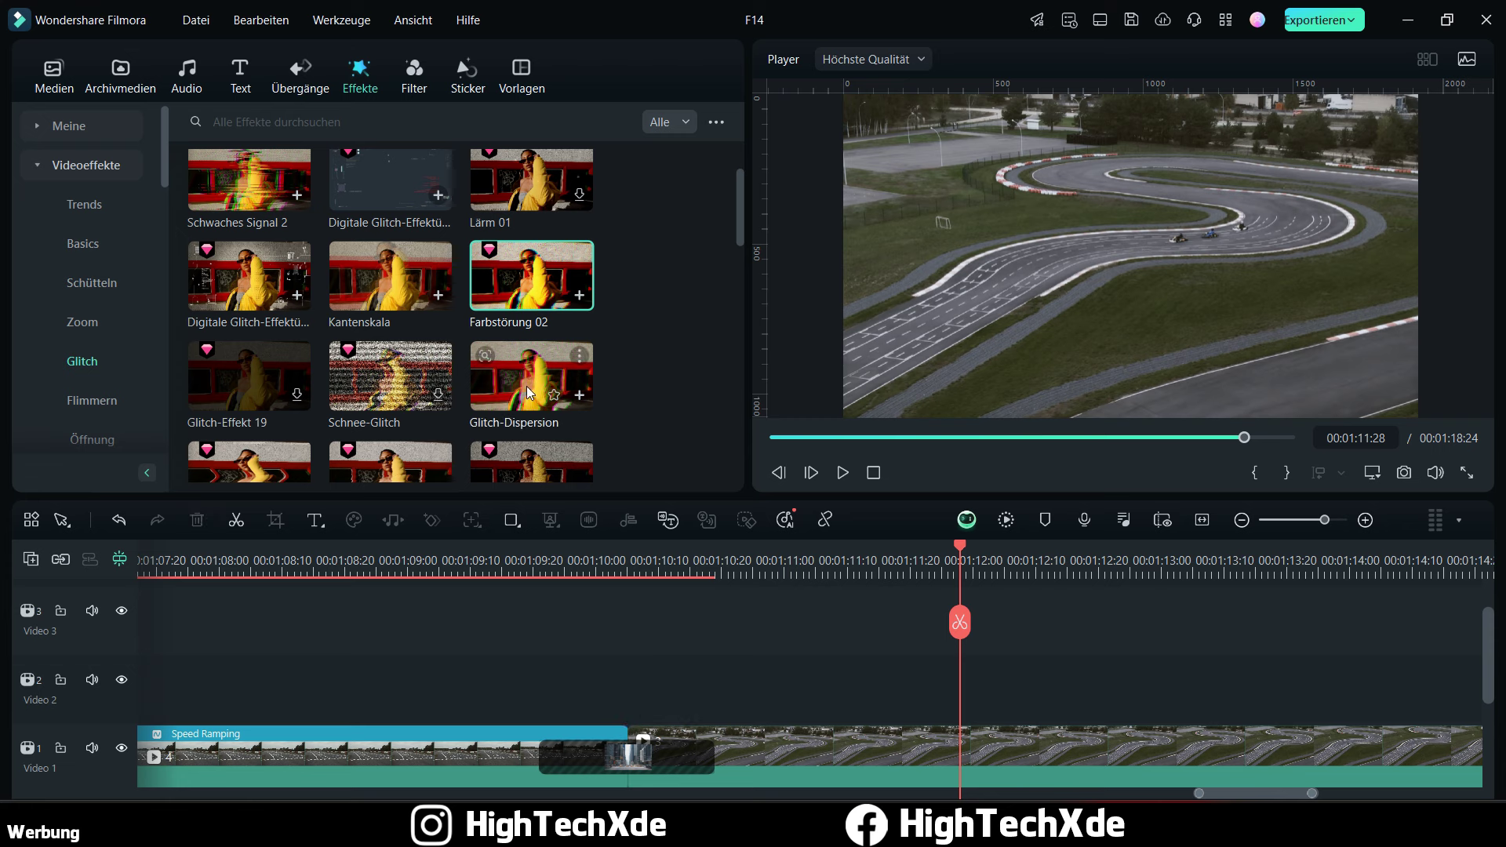
# Step: Place the Glitch-Dispersion effect on Video 2 above the second transition and cut off everything after 00:01:10:17
pyautogui.moveTo(526, 385); pyautogui.dragTo(557, 687)
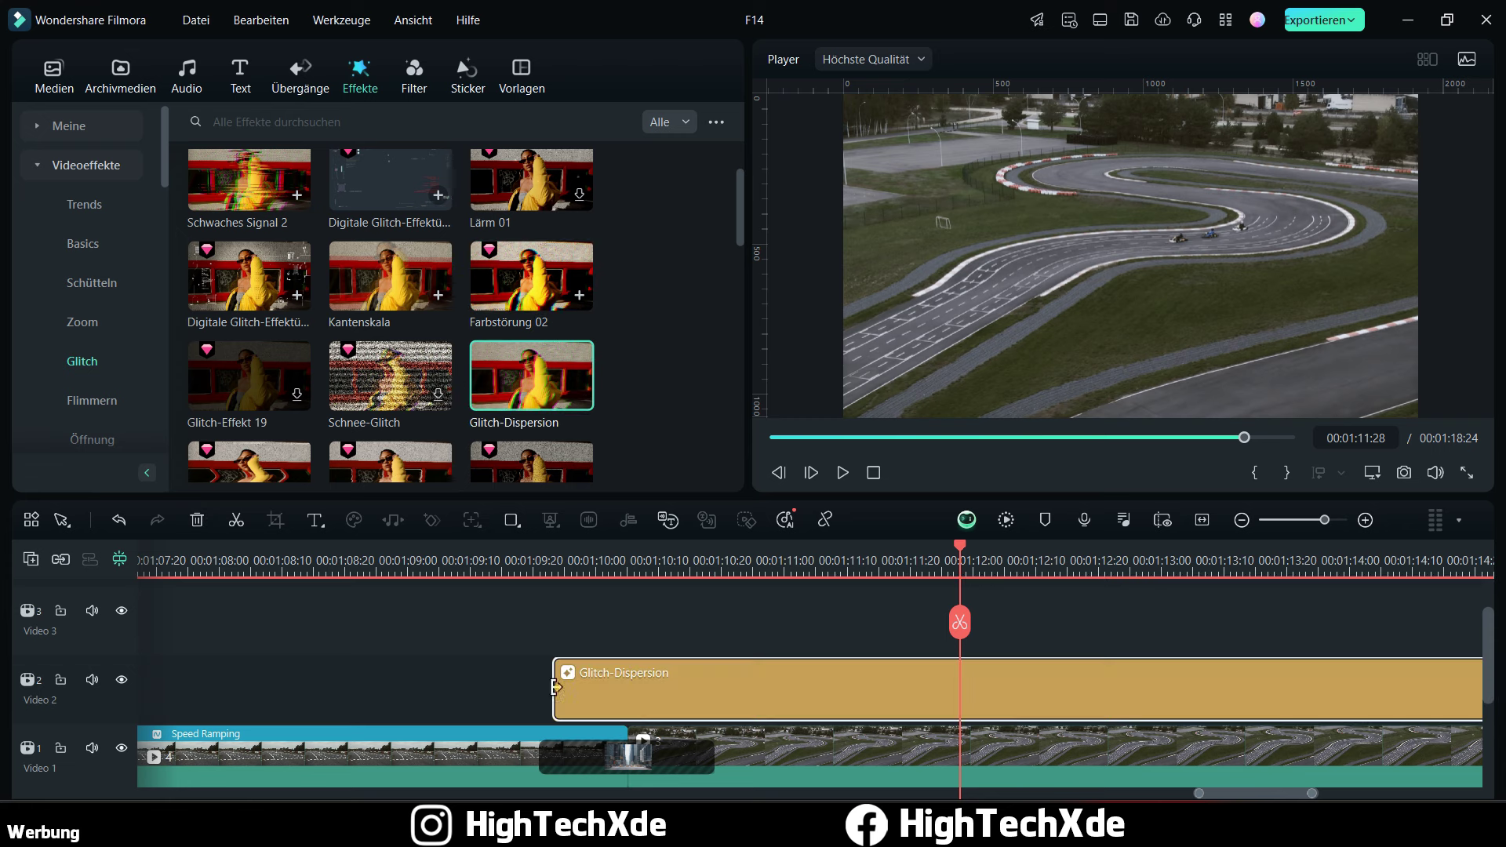
pyautogui.click(702, 559)
pyautogui.click(709, 635)
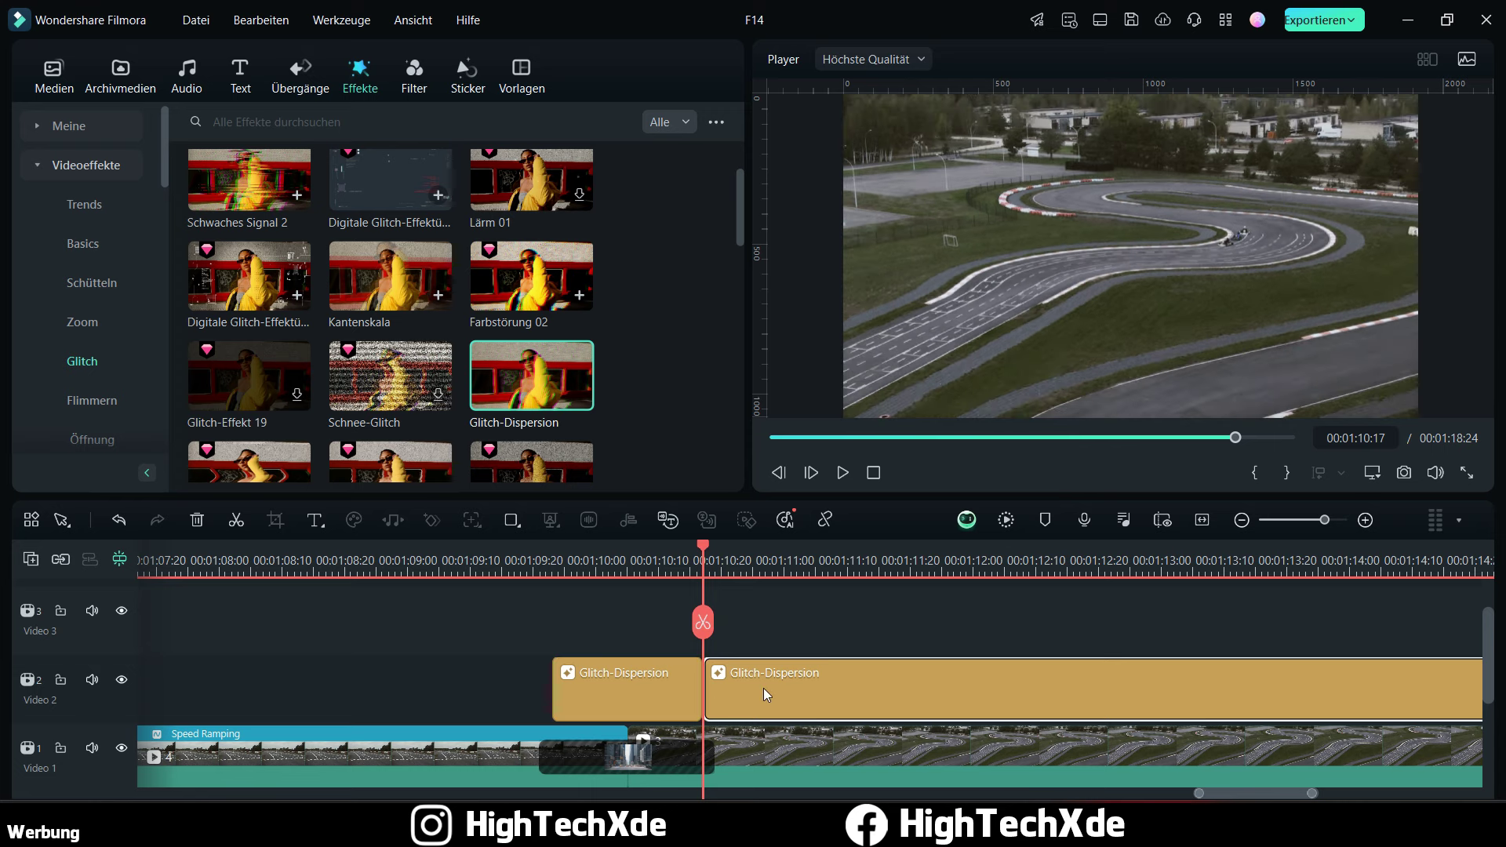
pyautogui.press('Delete')
# Step: Play back the second transition with the Glitch-Dispersion effect from 00:01:09:19
pyautogui.moveTo(541, 560); pyautogui.dragTo(527, 560)
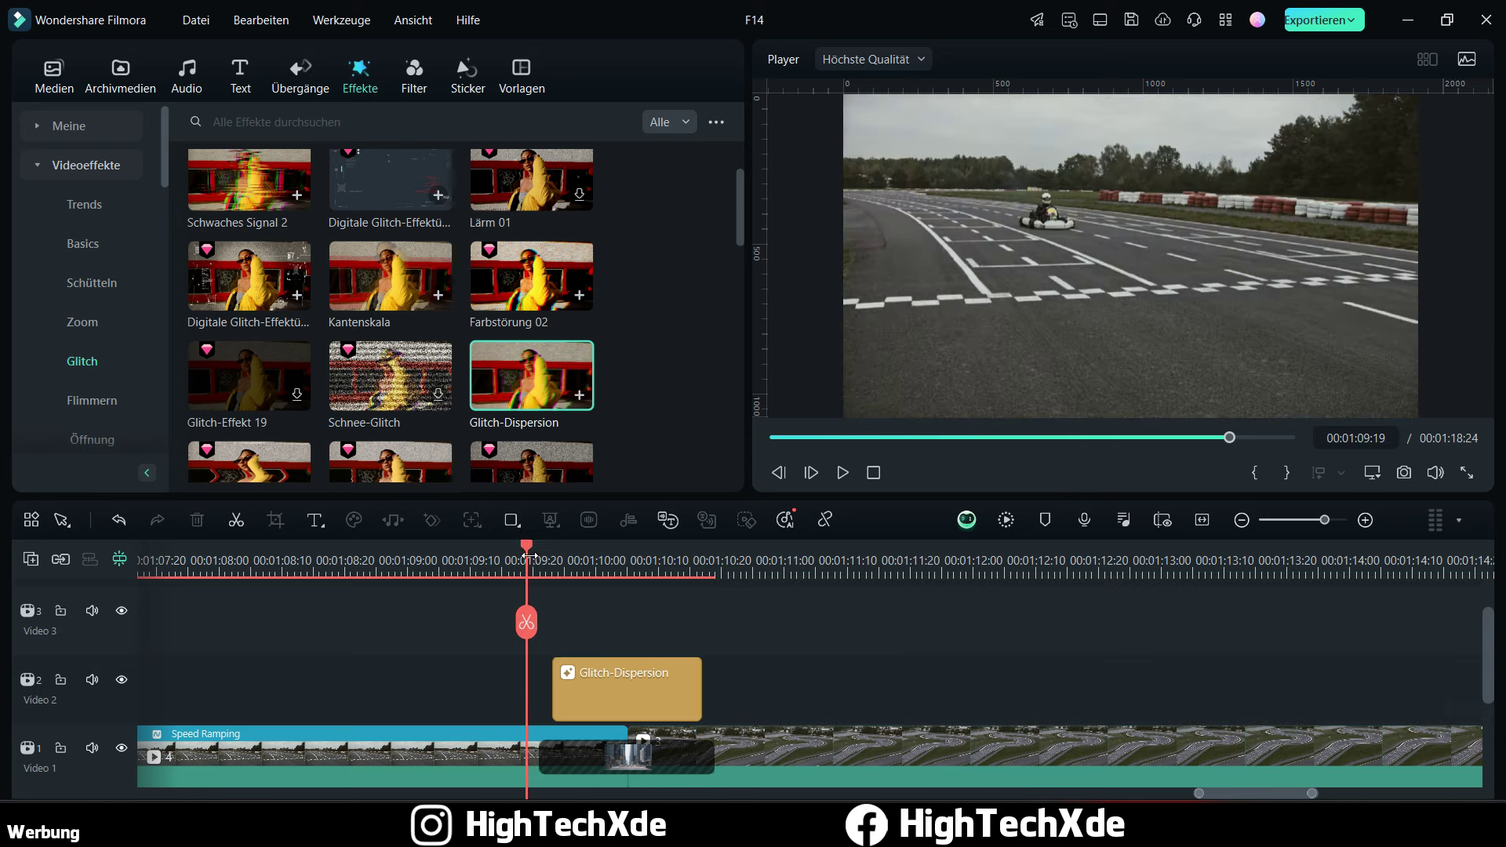
pyautogui.click(842, 472)
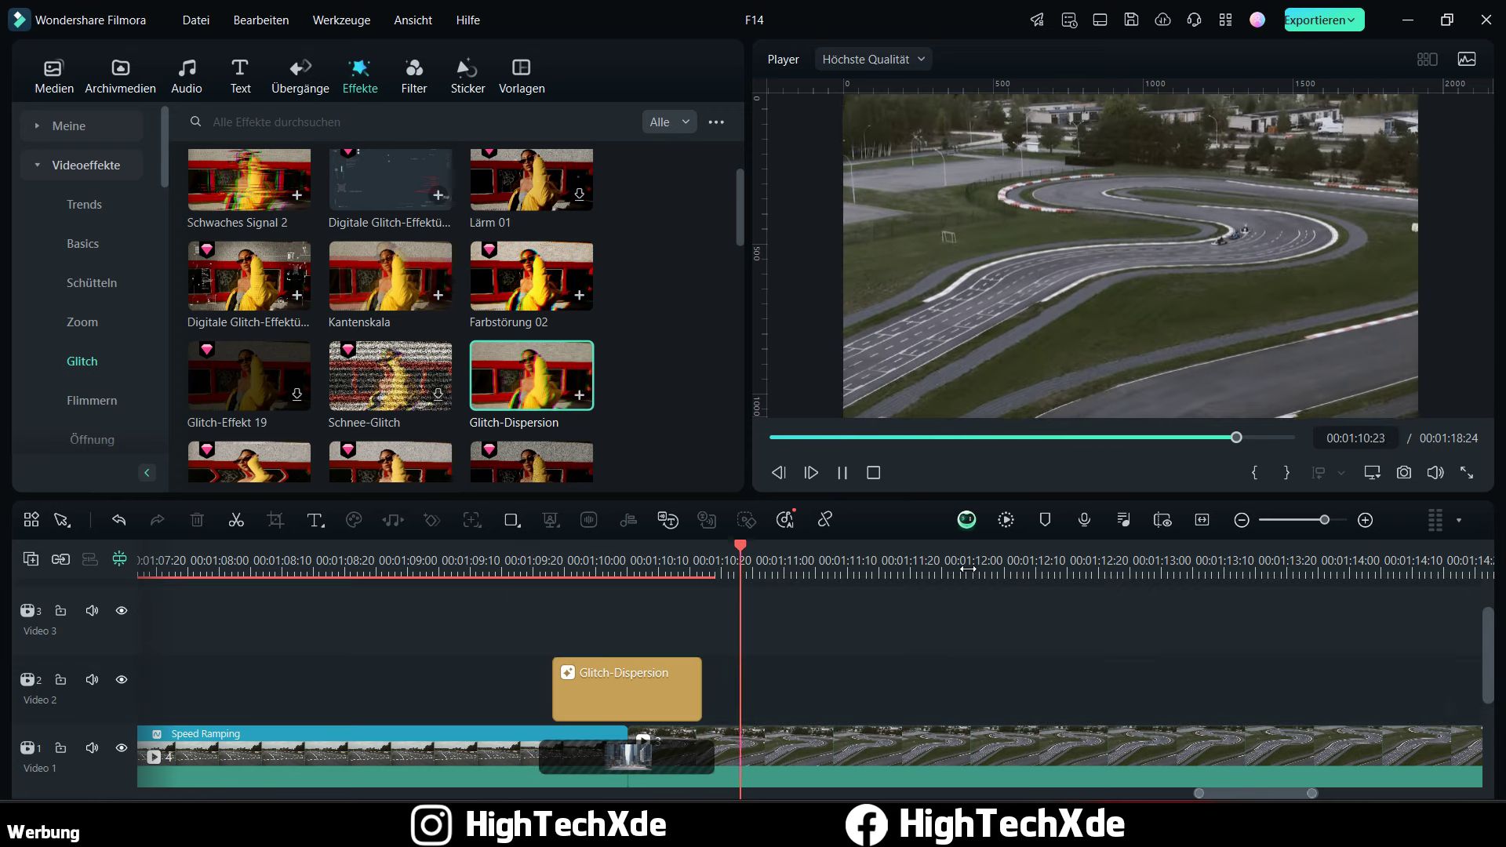
pyautogui.press('Up')
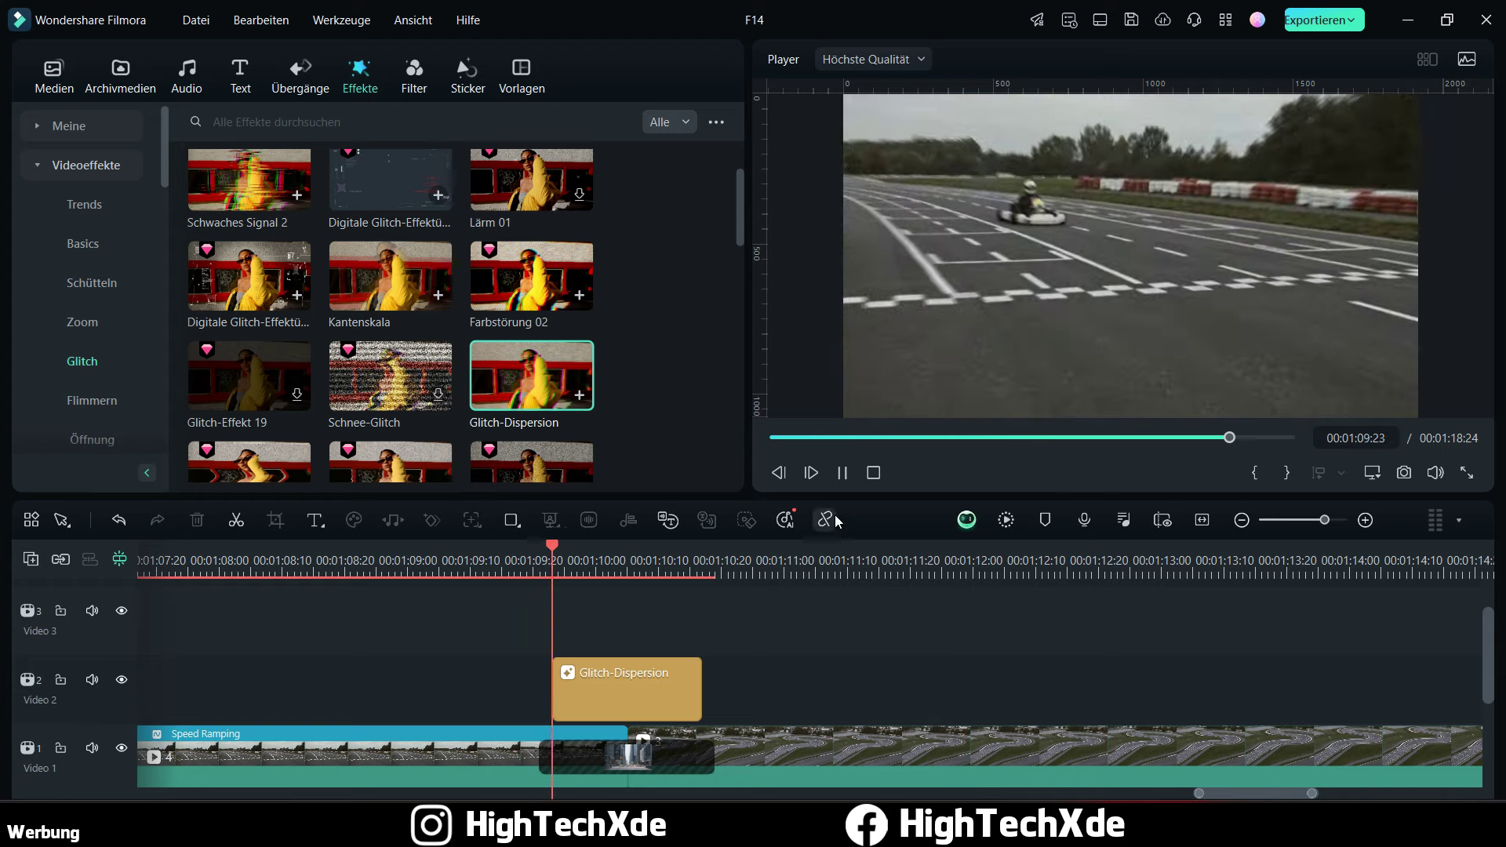
pyautogui.click(842, 473)
# Step: Browse the Flimmern, Zoom and Unschärfe video effect categories for further effects suited to the transitions
pyautogui.hotkey('ctrl', '-')
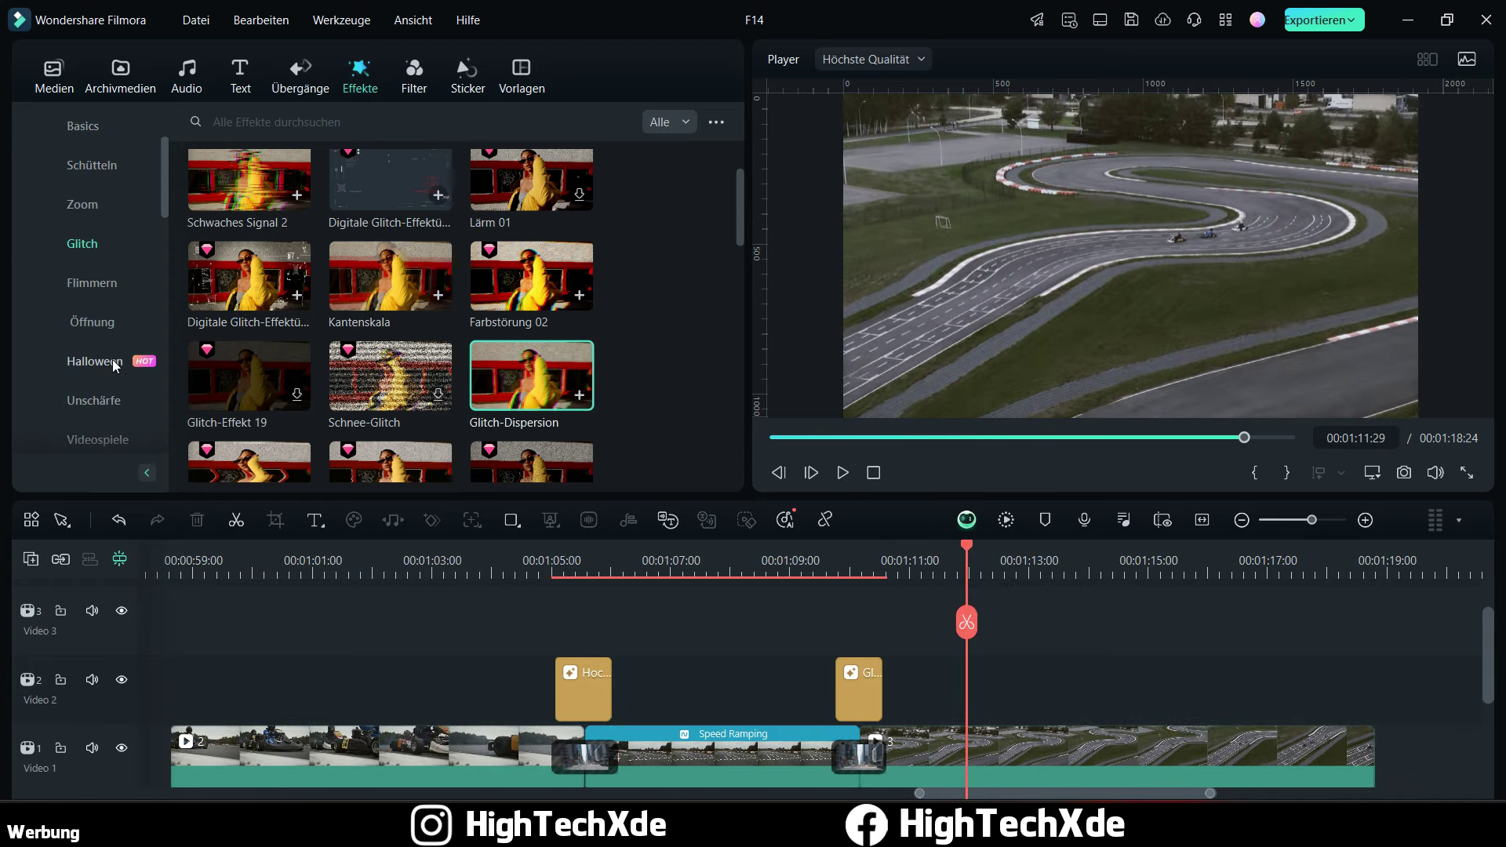
pyautogui.click(93, 284)
pyautogui.click(83, 205)
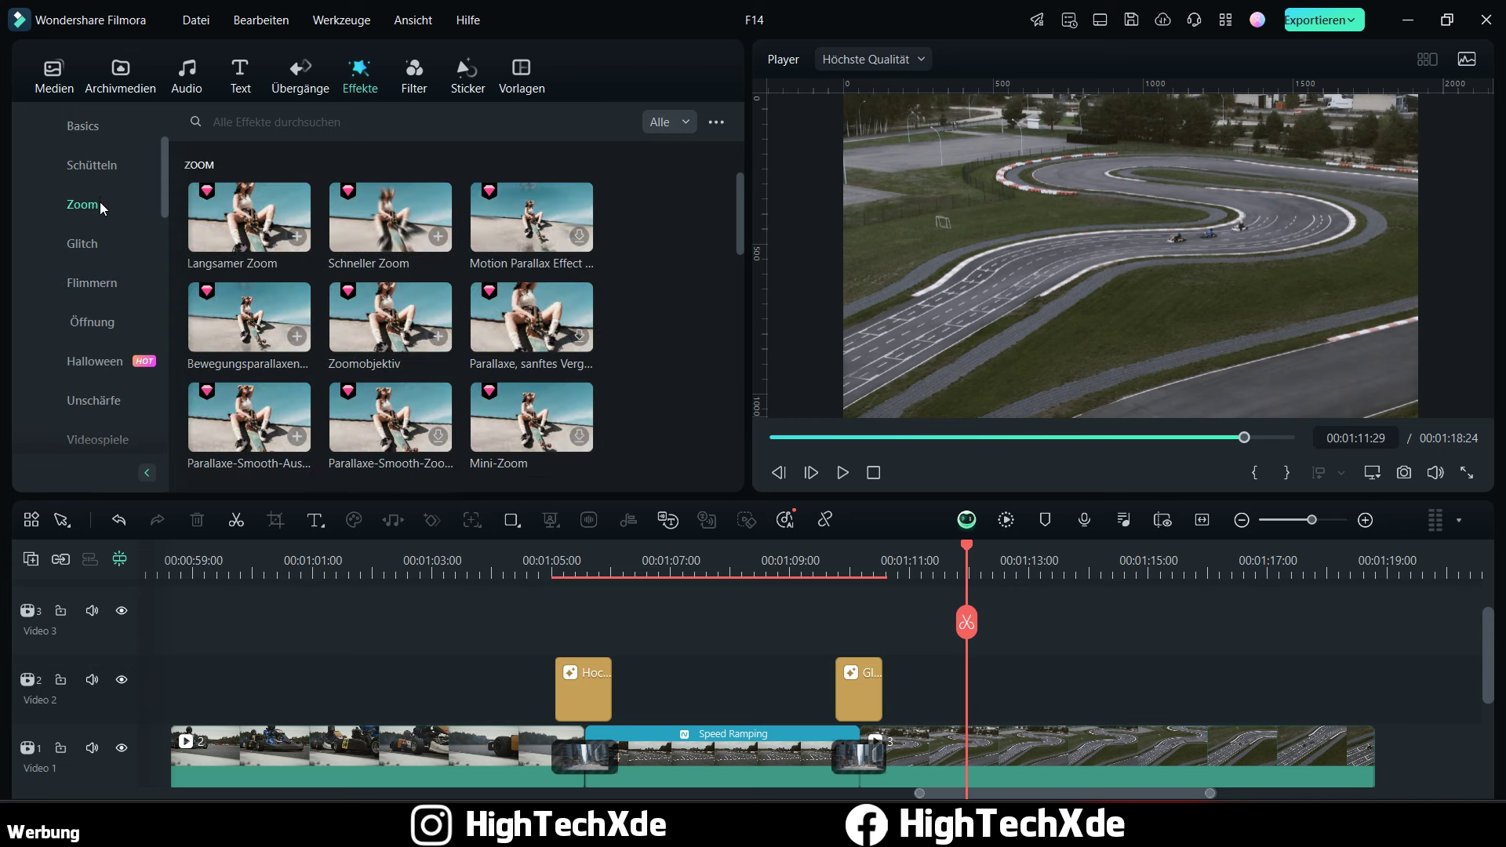
pyautogui.click(101, 337)
pyautogui.click(84, 397)
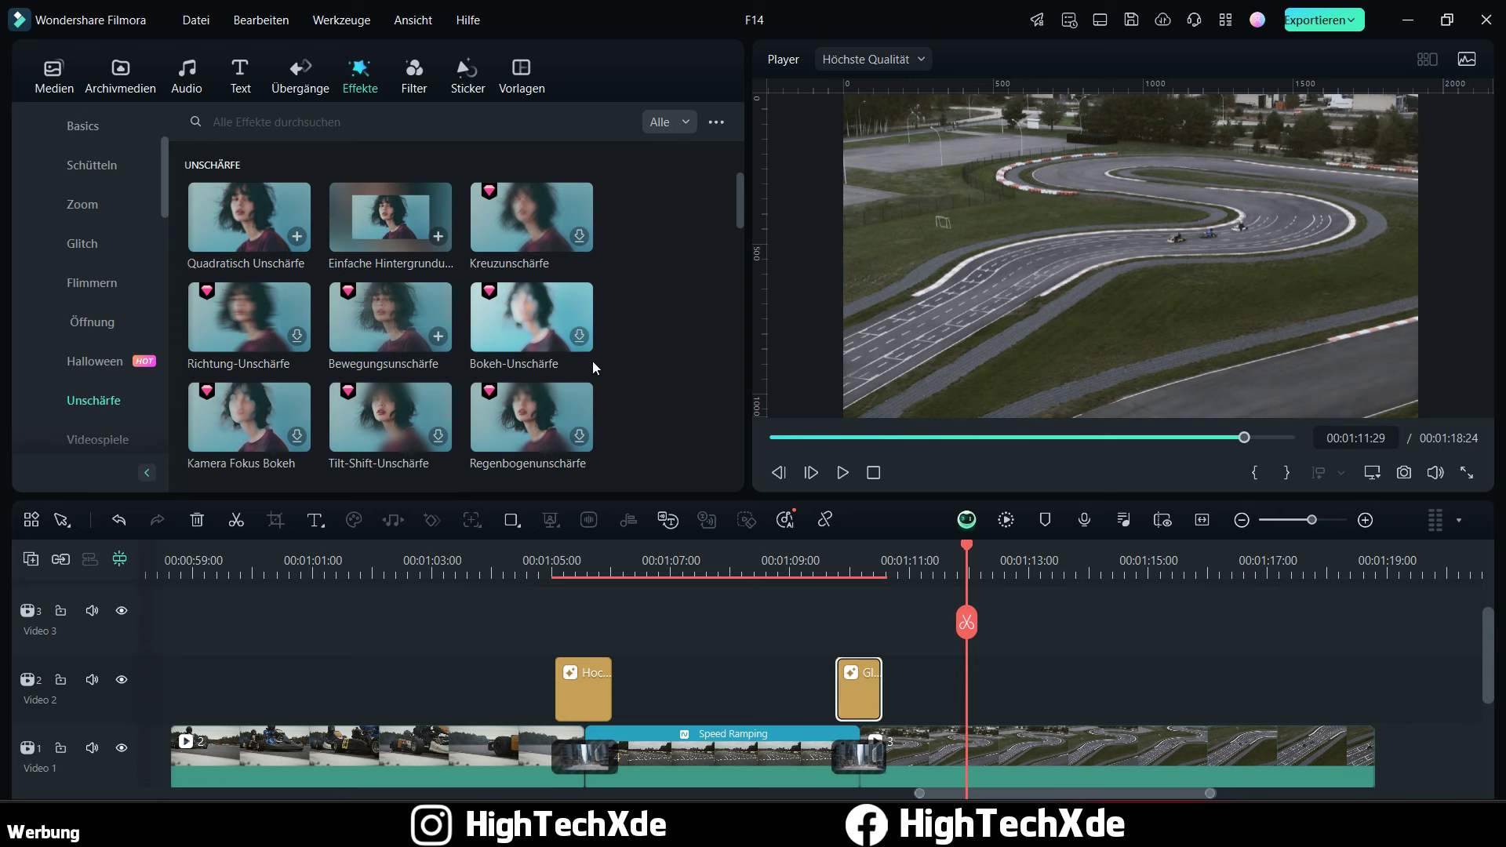
pyautogui.scroll(-2, 565, 322)
pyautogui.scroll(-1, 463, 337)
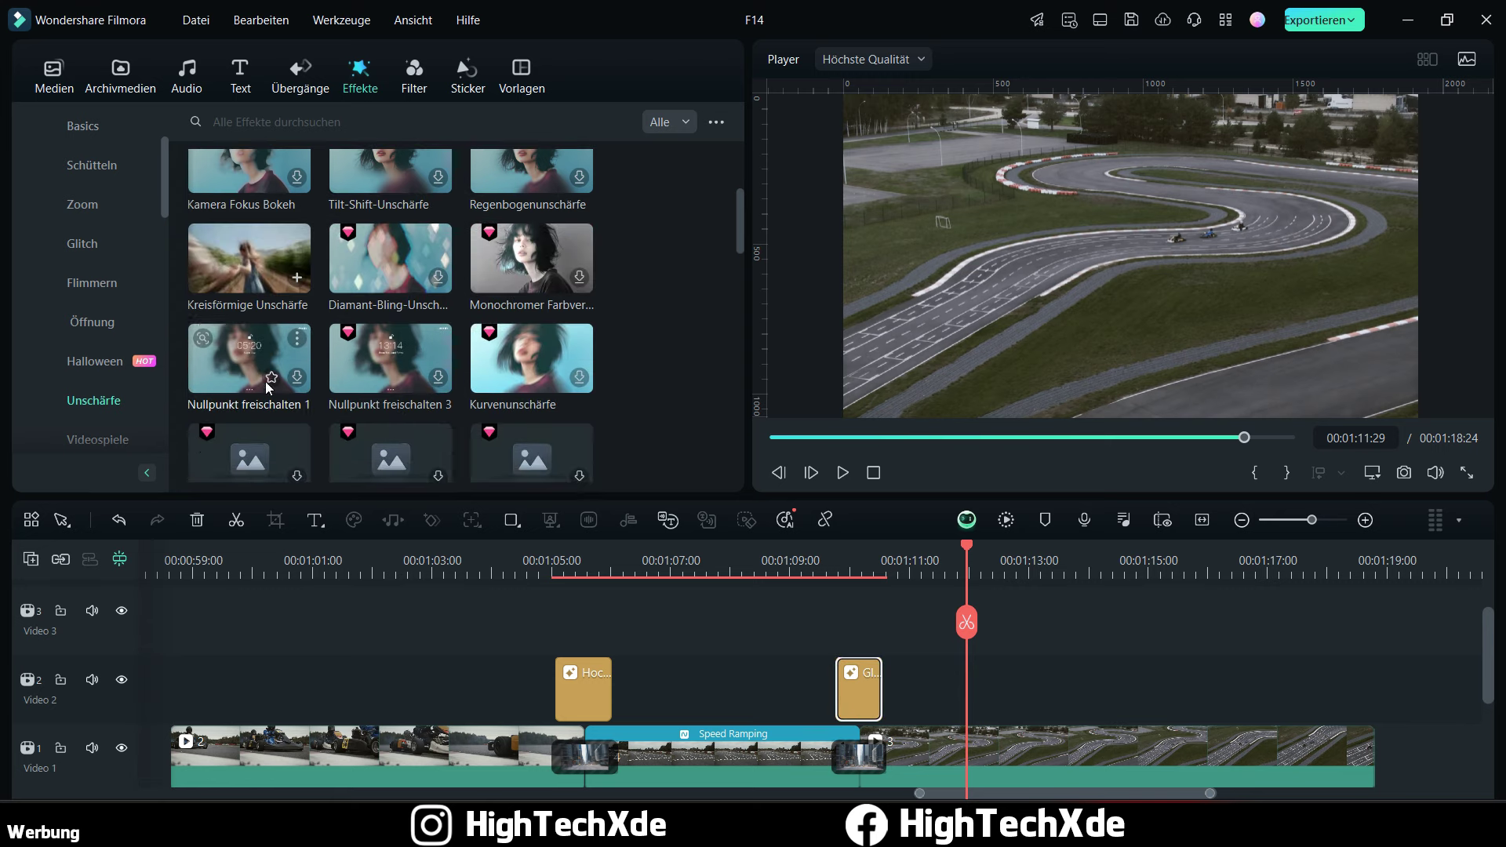
pyautogui.scroll(-2, 86, 409)
# Step: Place the Videospiele effect Energieelement-Overlay 04 on Video 3 above Glitch-Dispersion and shorten it to the same end point
pyautogui.click(98, 322)
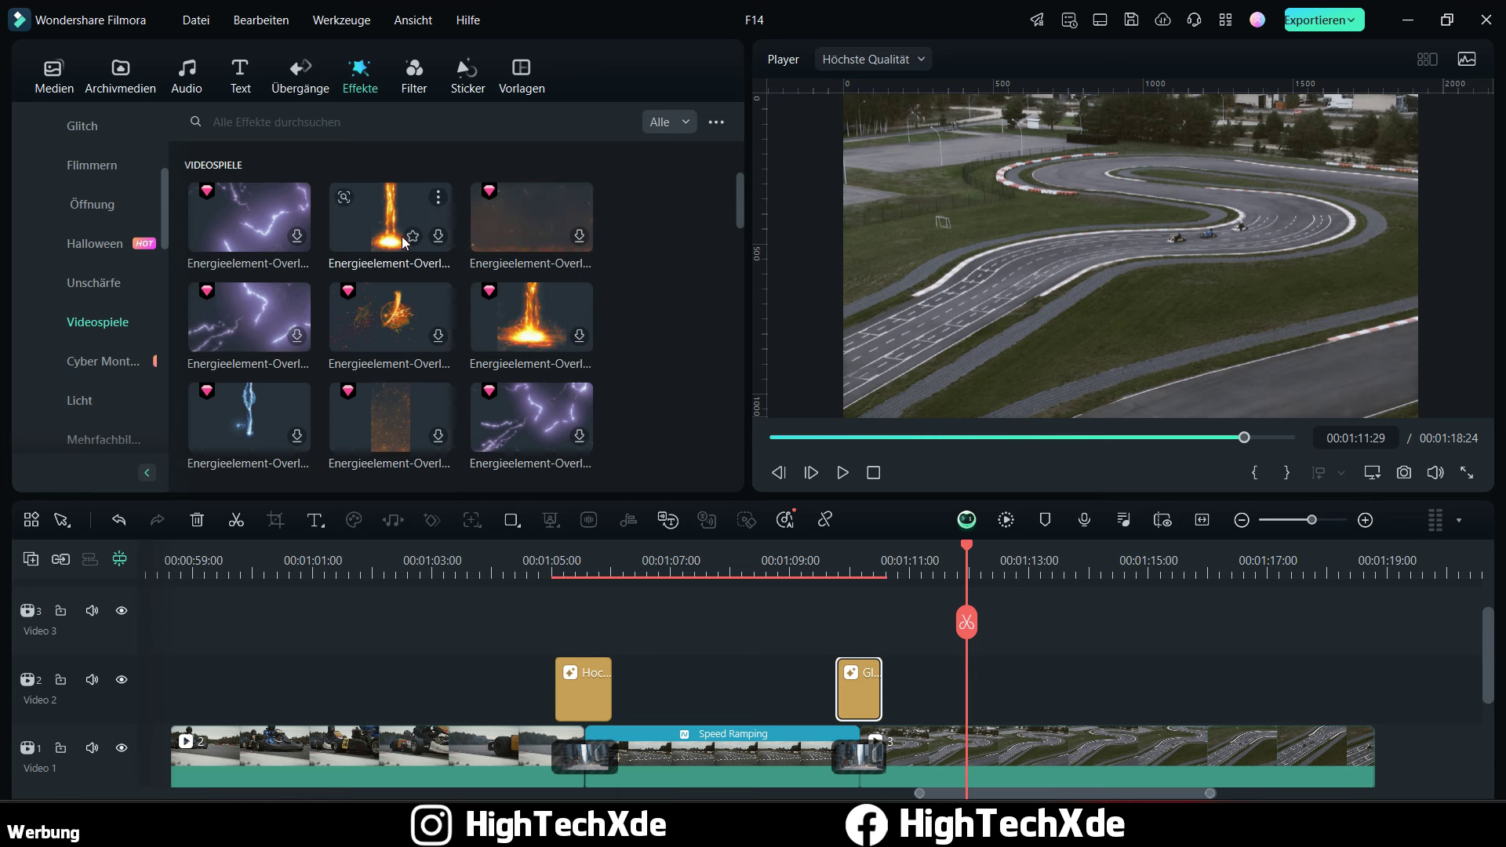
pyautogui.moveTo(226, 212); pyautogui.dragTo(855, 633)
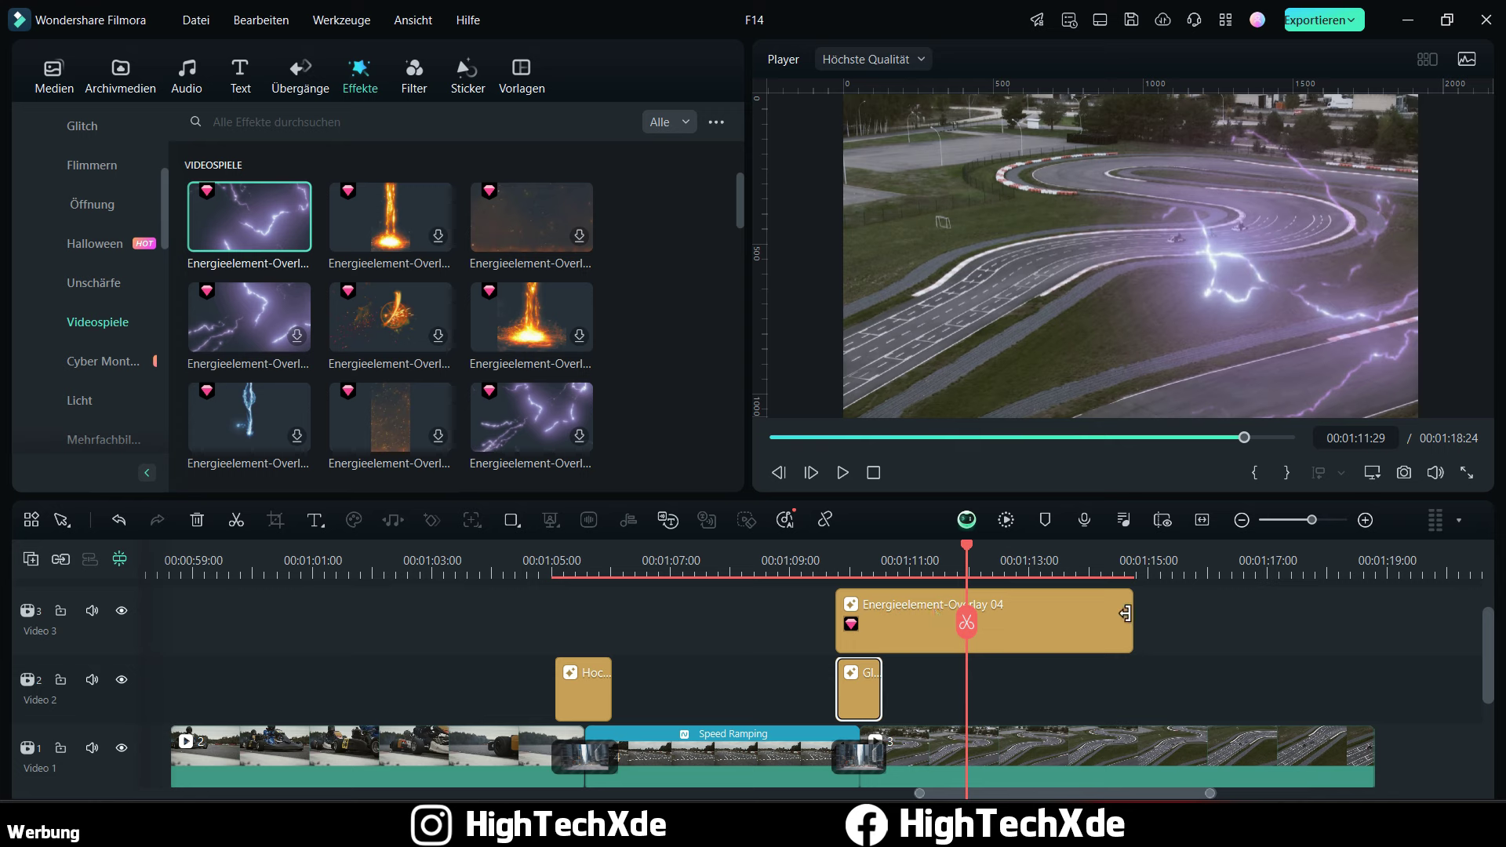
pyautogui.moveTo(1132, 620); pyautogui.dragTo(882, 620)
# Step: Scrub through the second transition to 00:01:10:10 and shorten the Energieelement-Overlay 04 effect to end just after that point
pyautogui.click(835, 571)
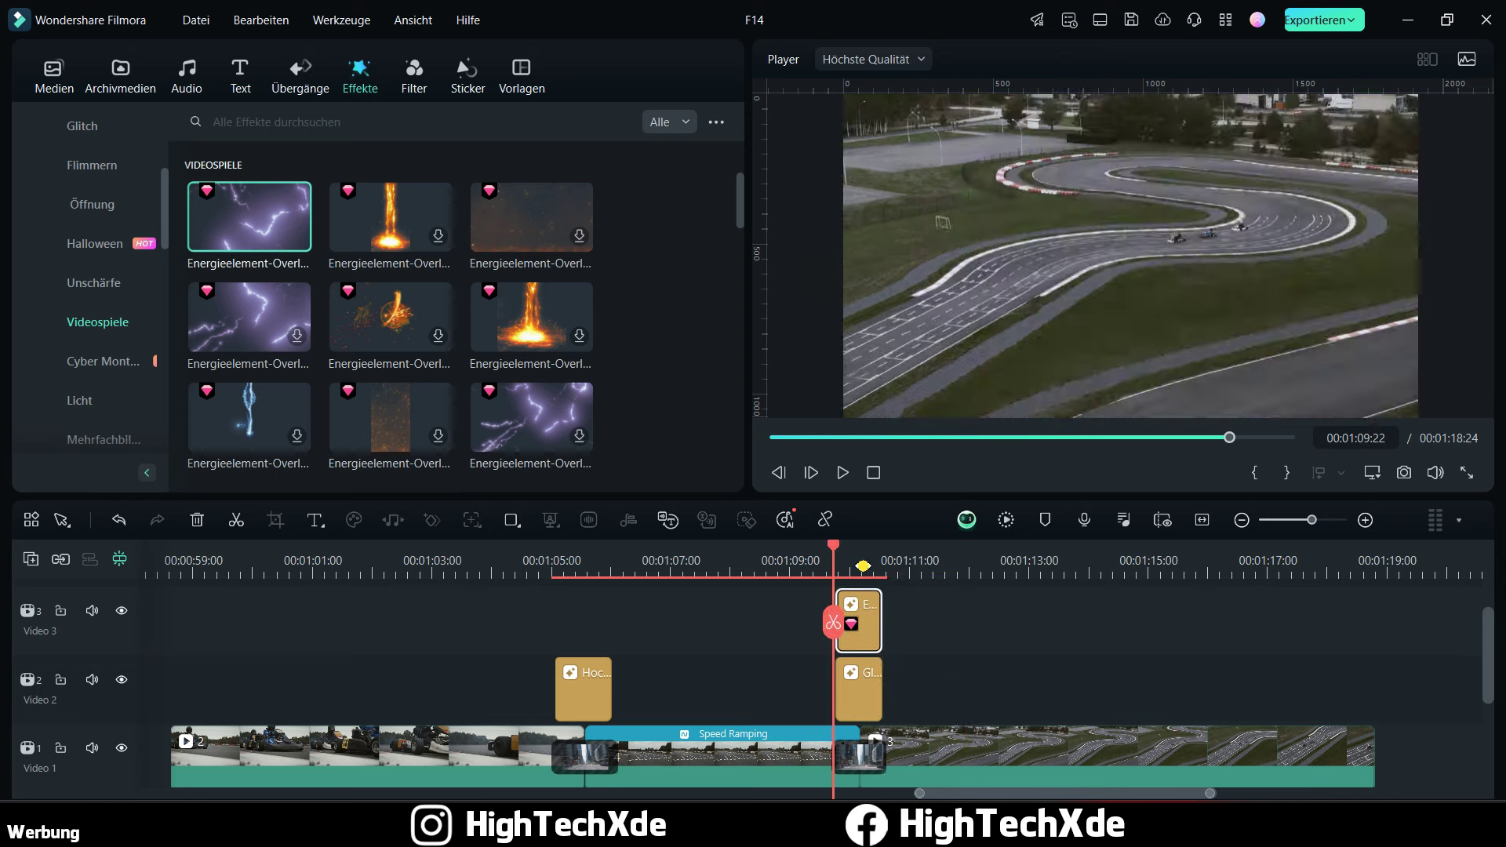
pyautogui.scroll(3, 896, 606)
pyautogui.moveTo(839, 559); pyautogui.dragTo(1035, 559)
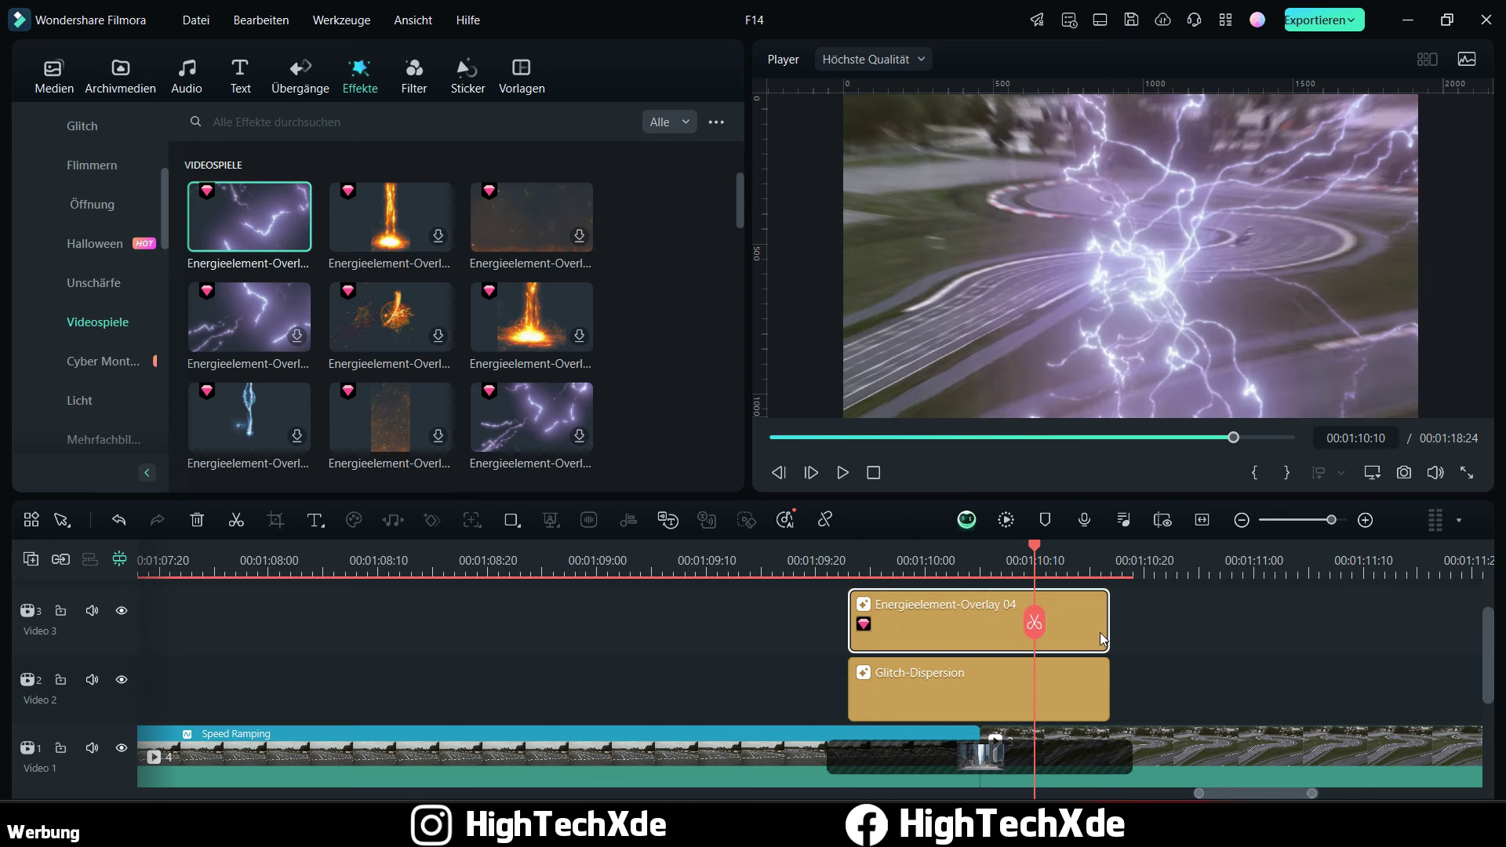
pyautogui.moveTo(1103, 633); pyautogui.dragTo(1054, 636)
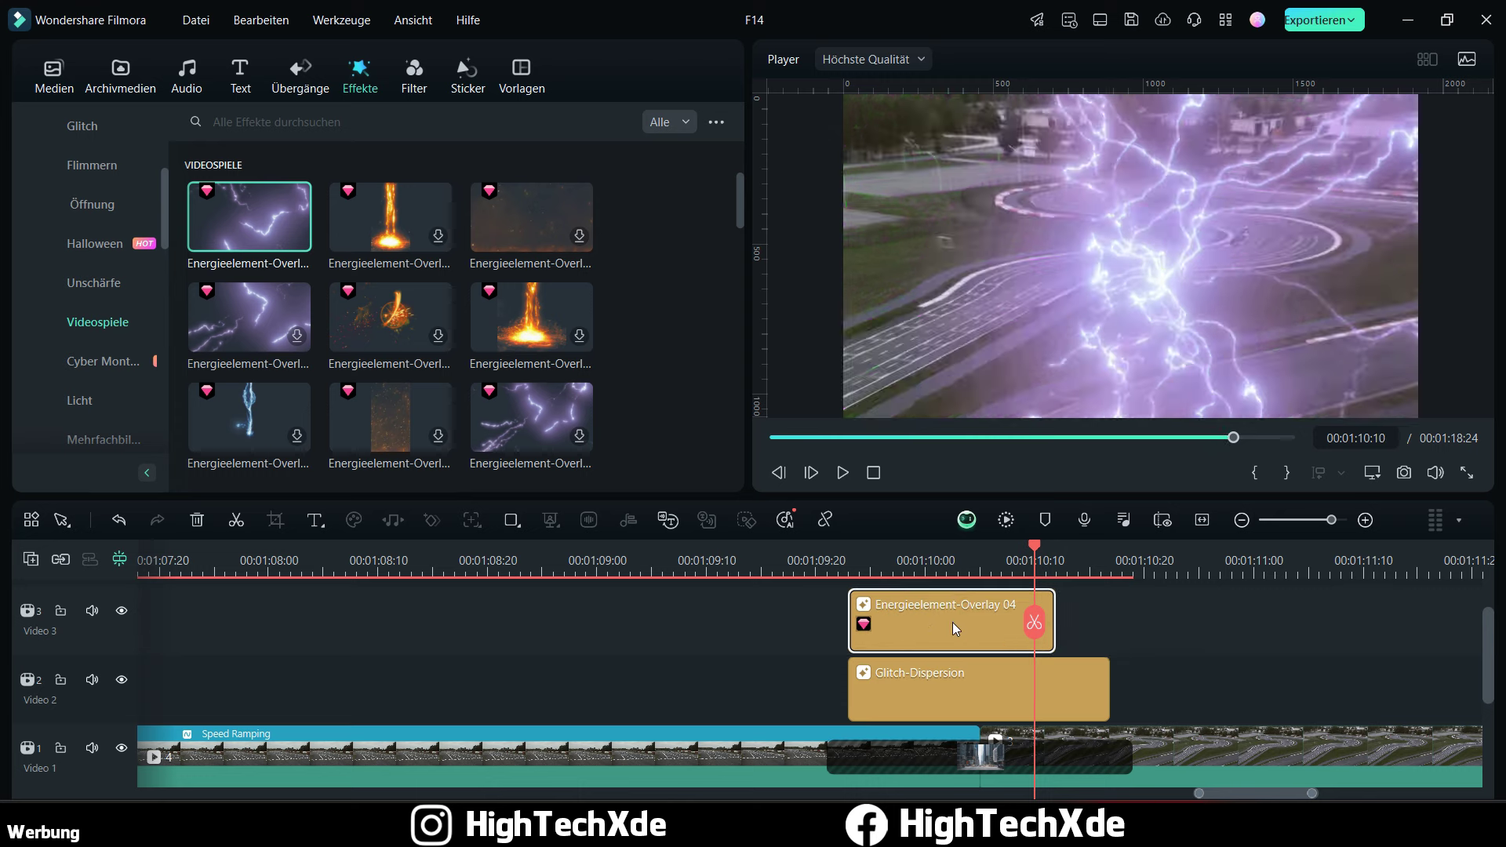
# Step: Play back the second transition with the Energieelement-Overlay 04 and Glitch-Dispersion effects combined
pyautogui.click(788, 563)
pyautogui.click(842, 472)
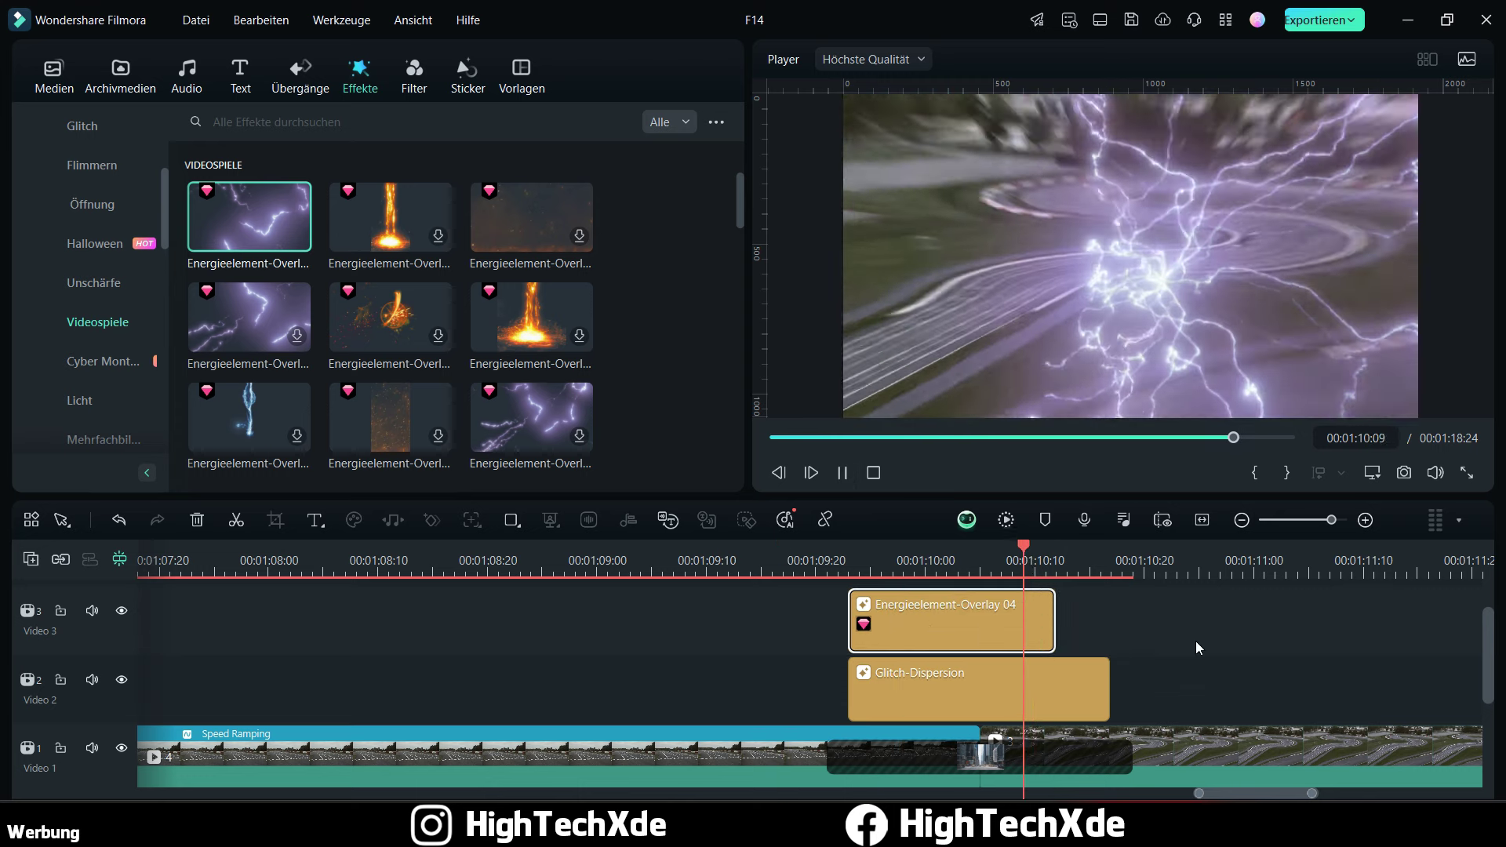
pyautogui.click(768, 562)
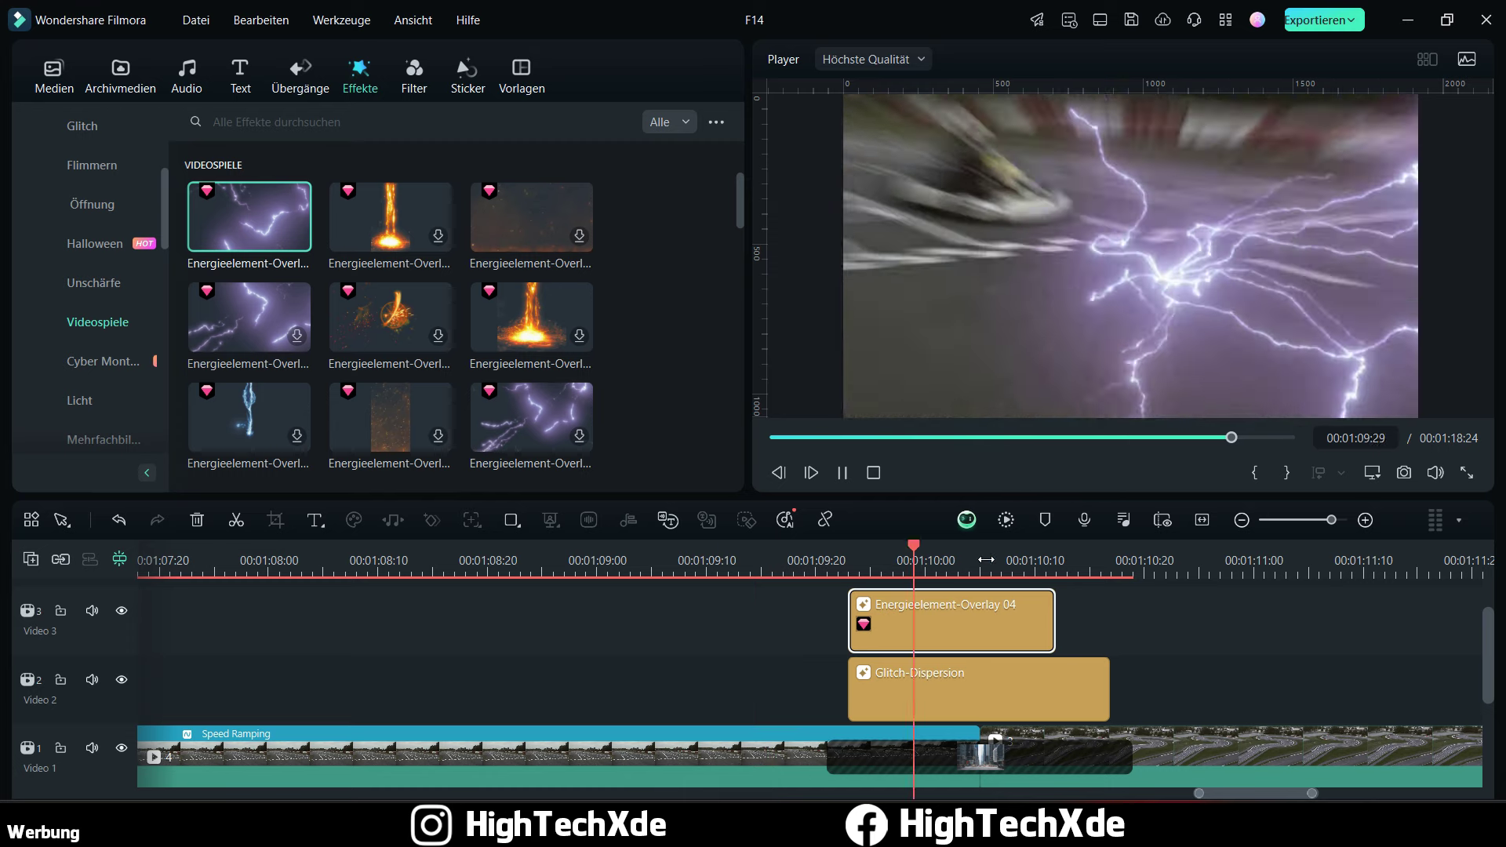
pyautogui.click(843, 472)
# Step: Select the CityLandschaft clip on Video 1 and preview it from 00:00:42:27
pyautogui.keyDown('ctrl'); pyautogui.scroll(-3, 461, 569); pyautogui.keyUp('ctrl')
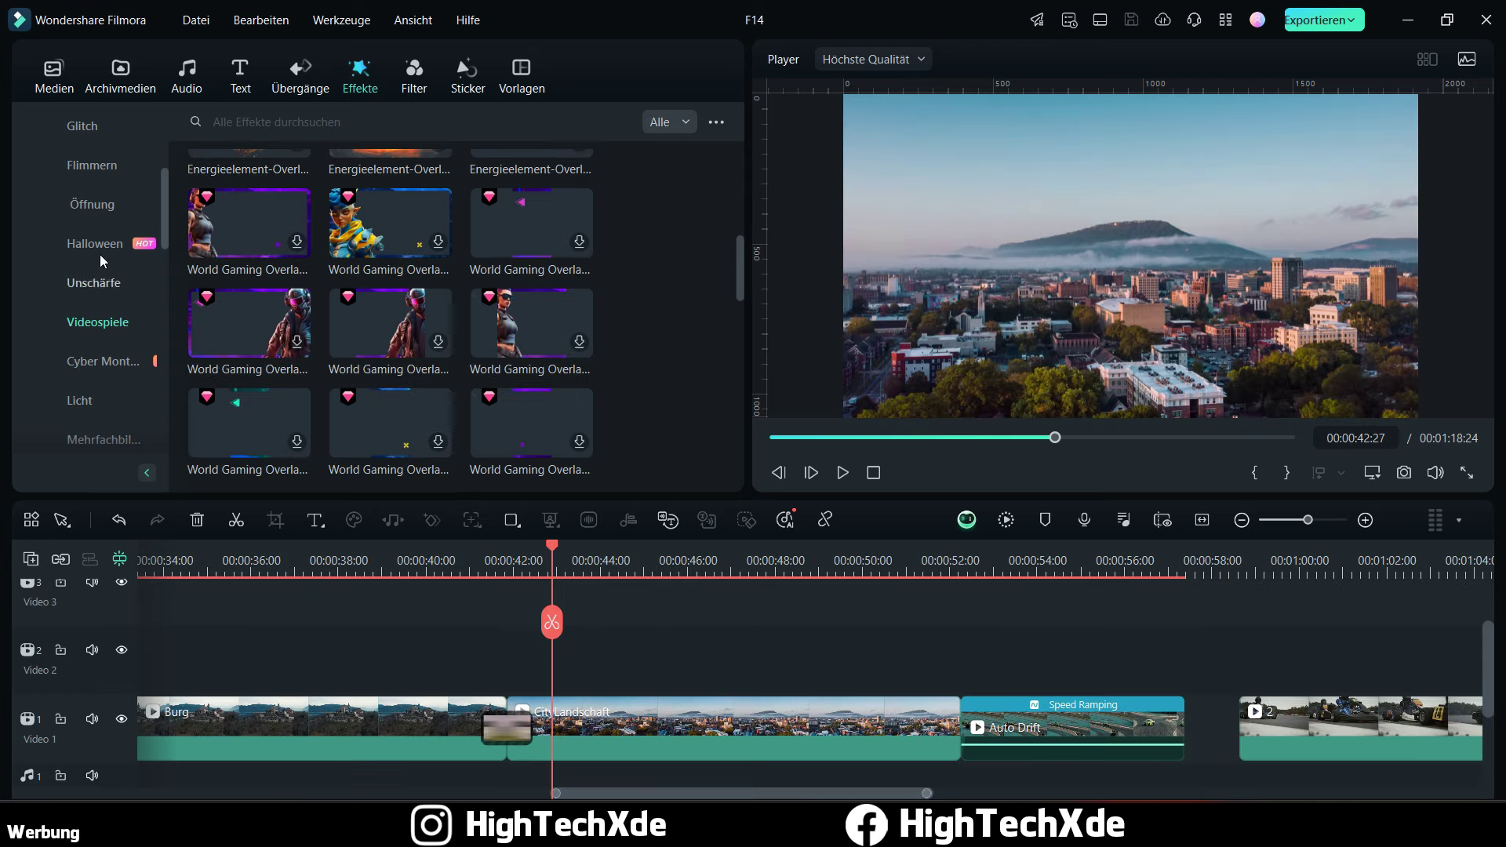
pyautogui.click(56, 86)
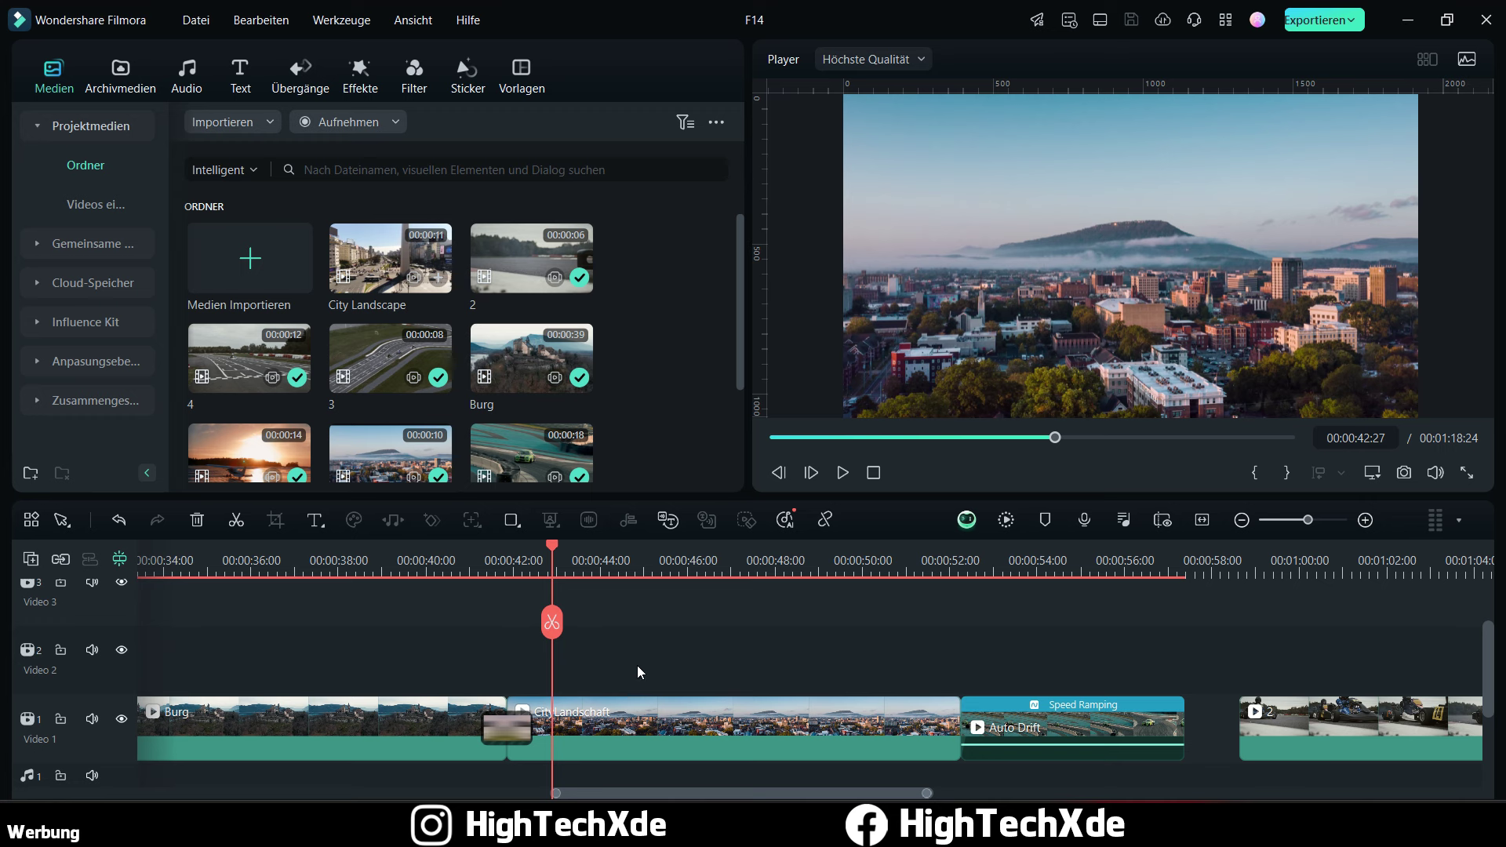
pyautogui.click(595, 727)
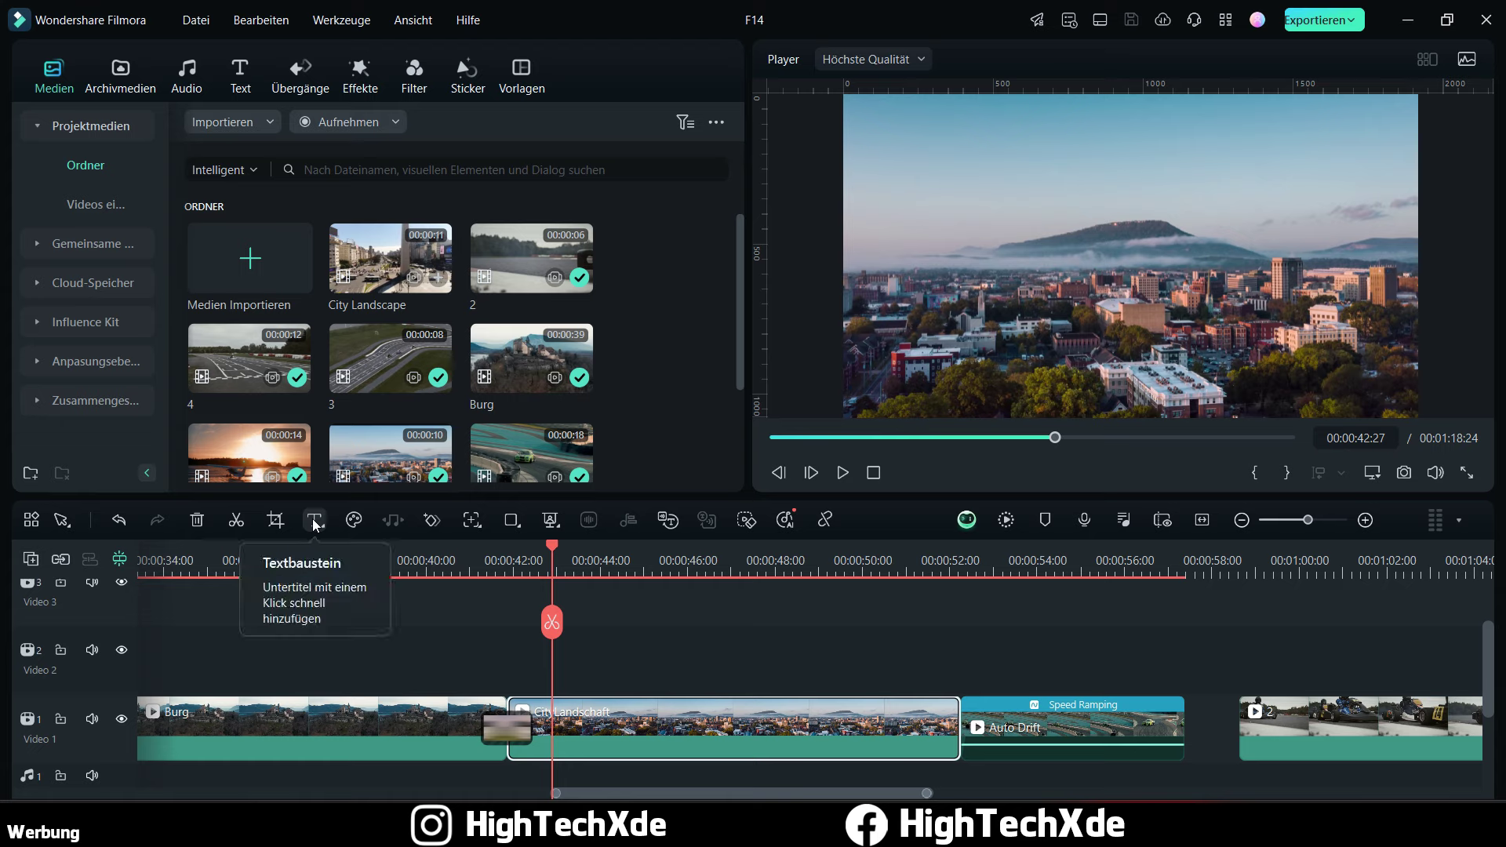
pyautogui.click(843, 473)
pyautogui.click(842, 472)
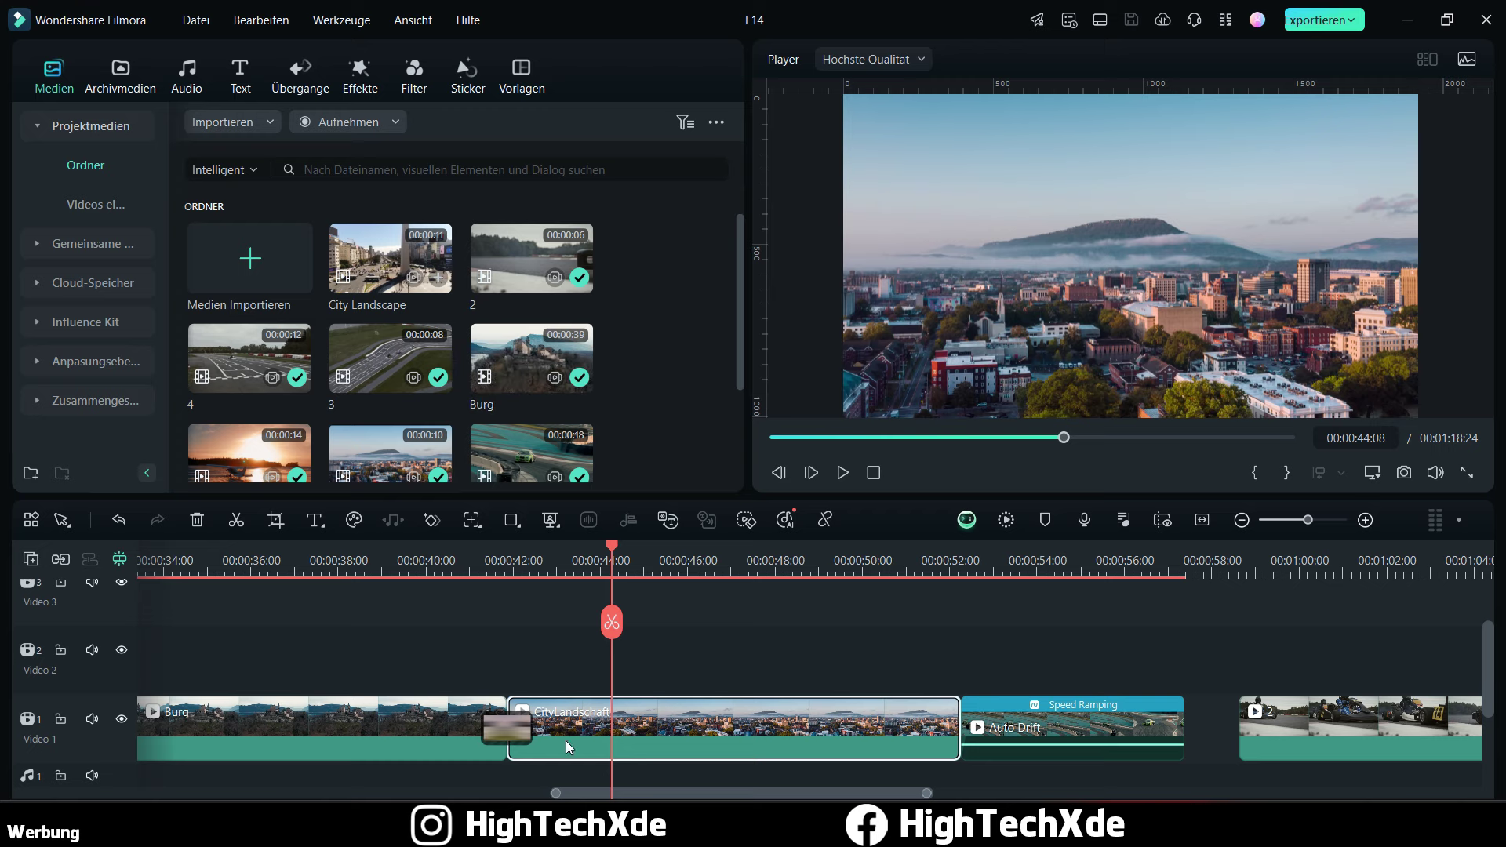
# Step: Browse the trending title presets, and insert a plain Textbaustein on Video 2 at 00:00:42:05 above the CityLandschaft clip
pyautogui.click(519, 559)
pyautogui.click(240, 72)
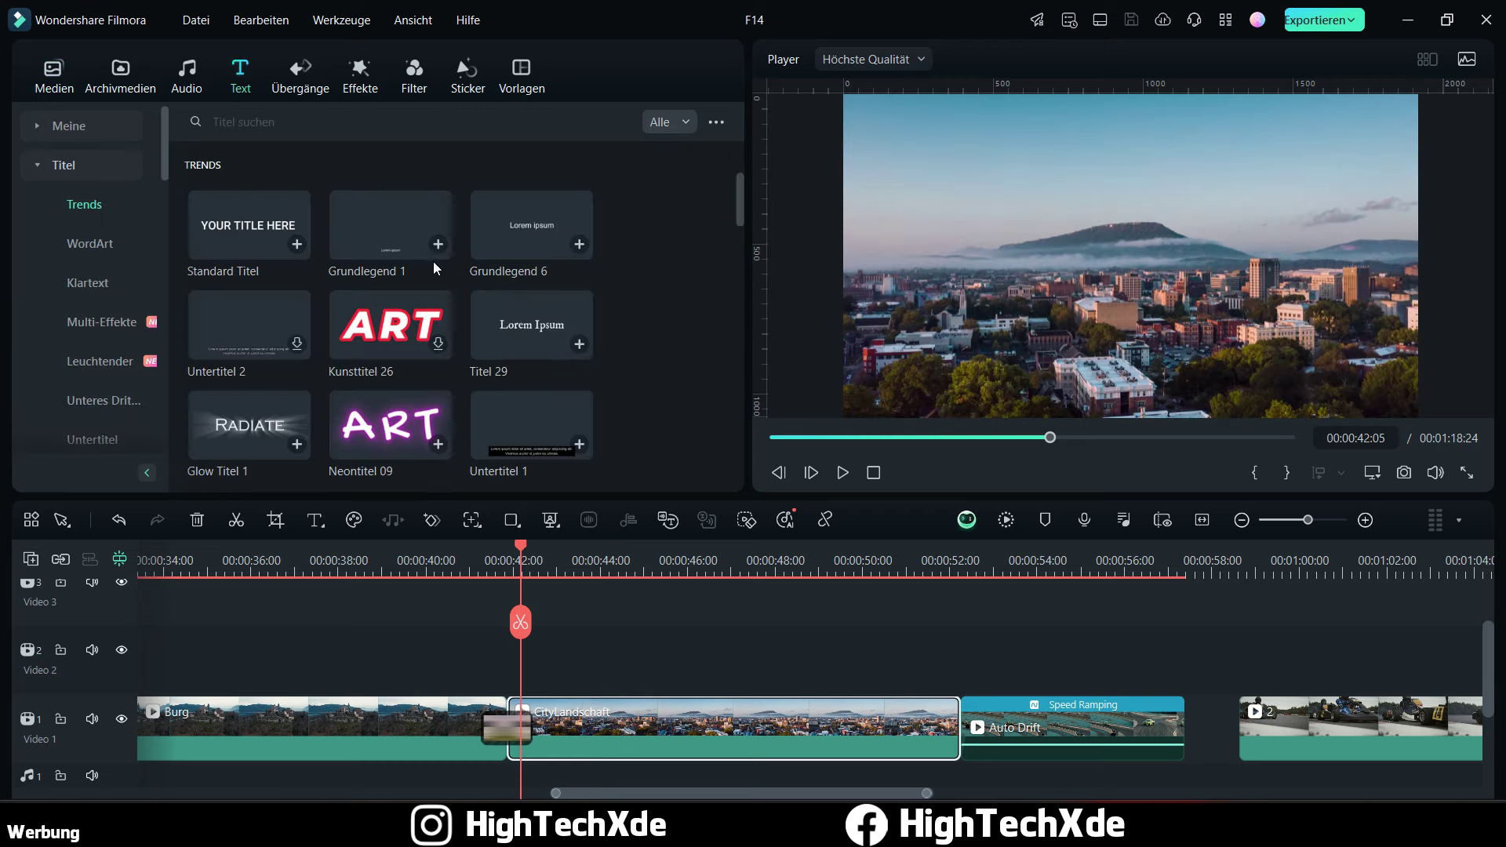
pyautogui.scroll(-2, 520, 295)
pyautogui.scroll(-2, 640, 404)
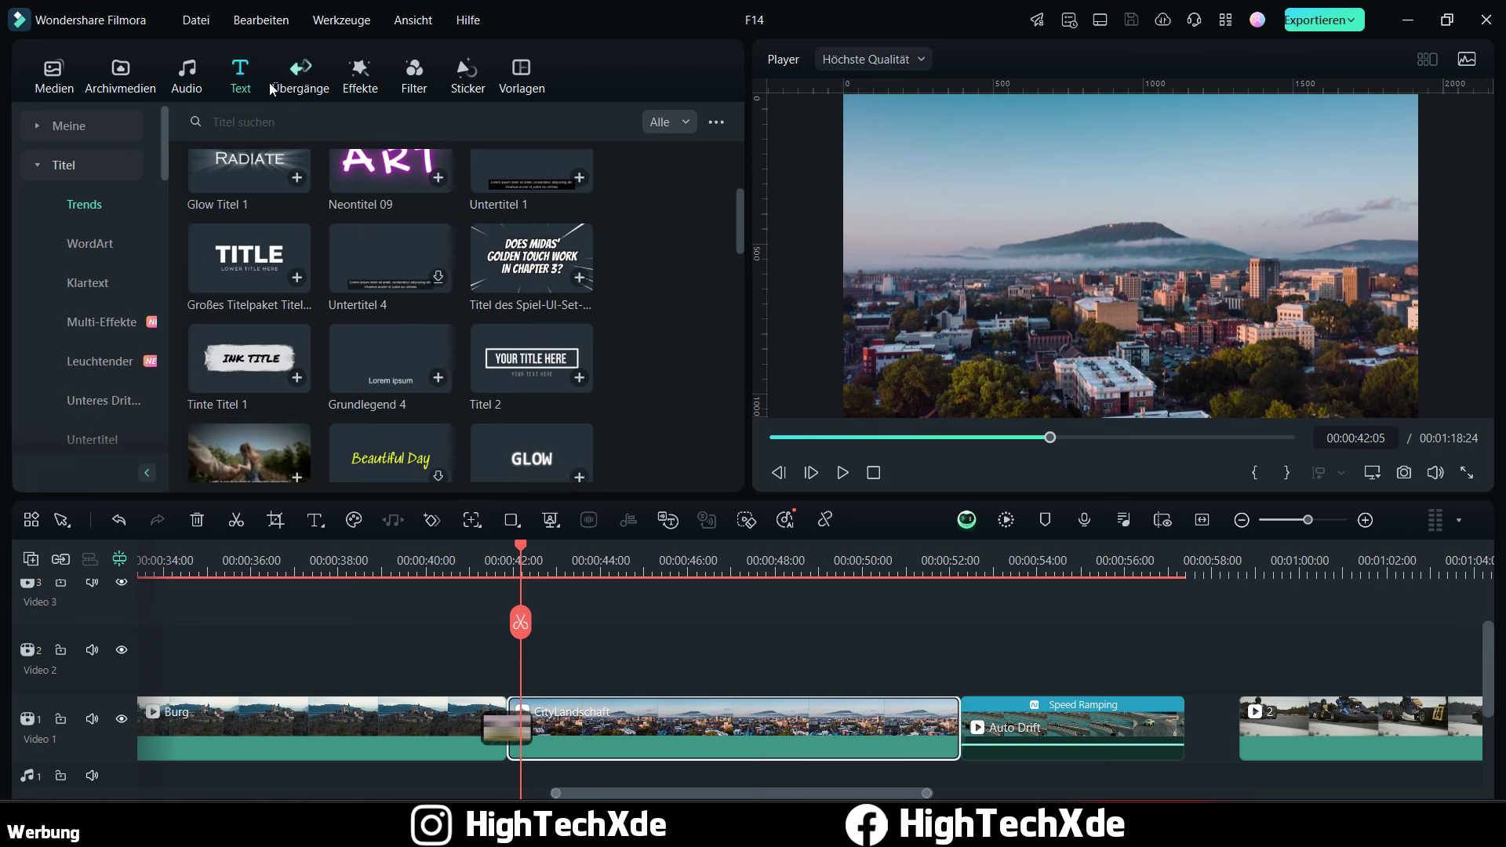
pyautogui.click(314, 523)
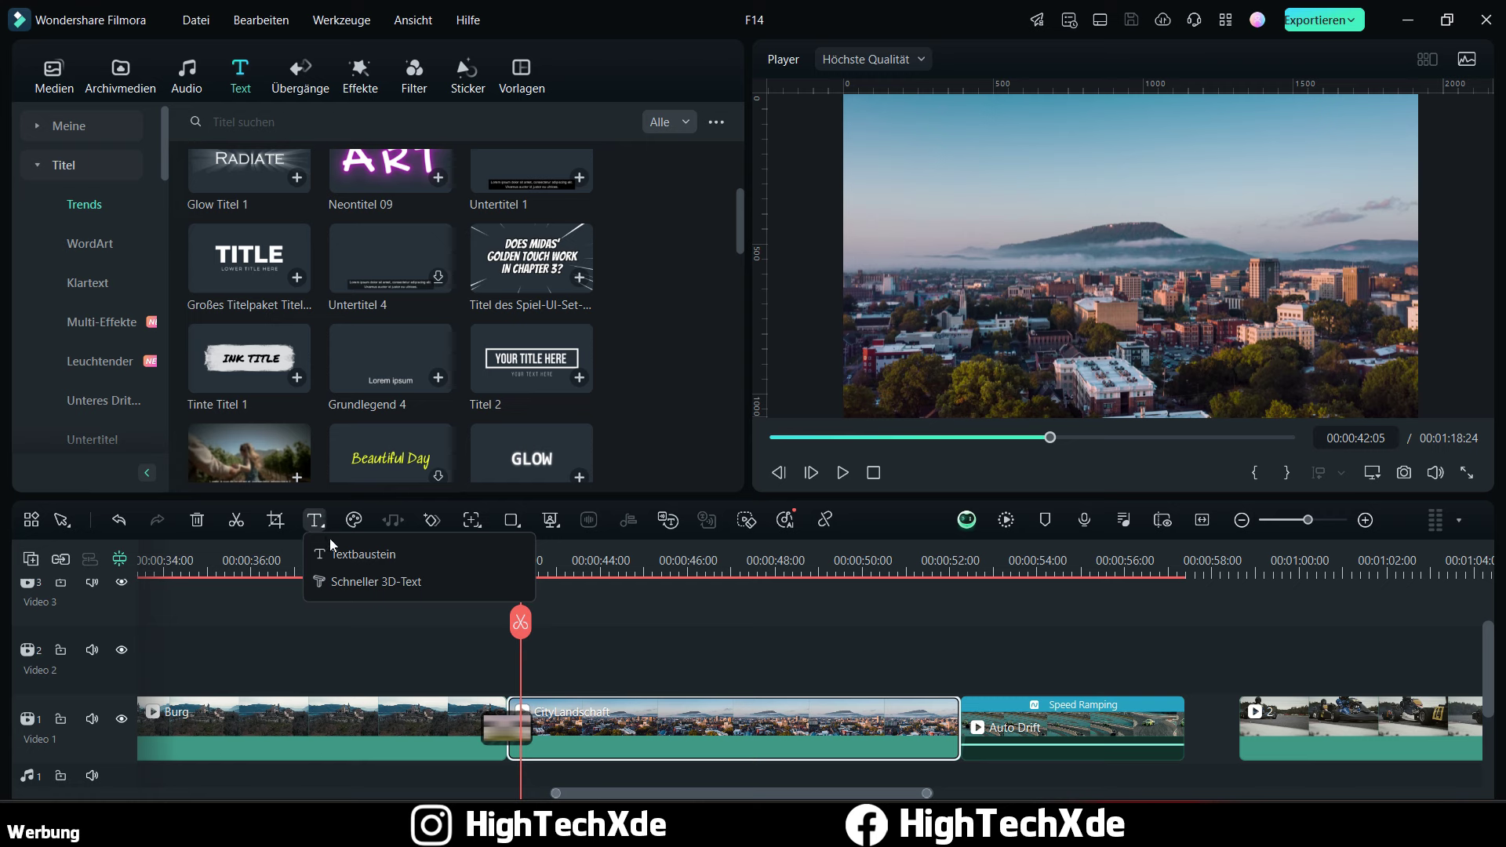
pyautogui.click(352, 555)
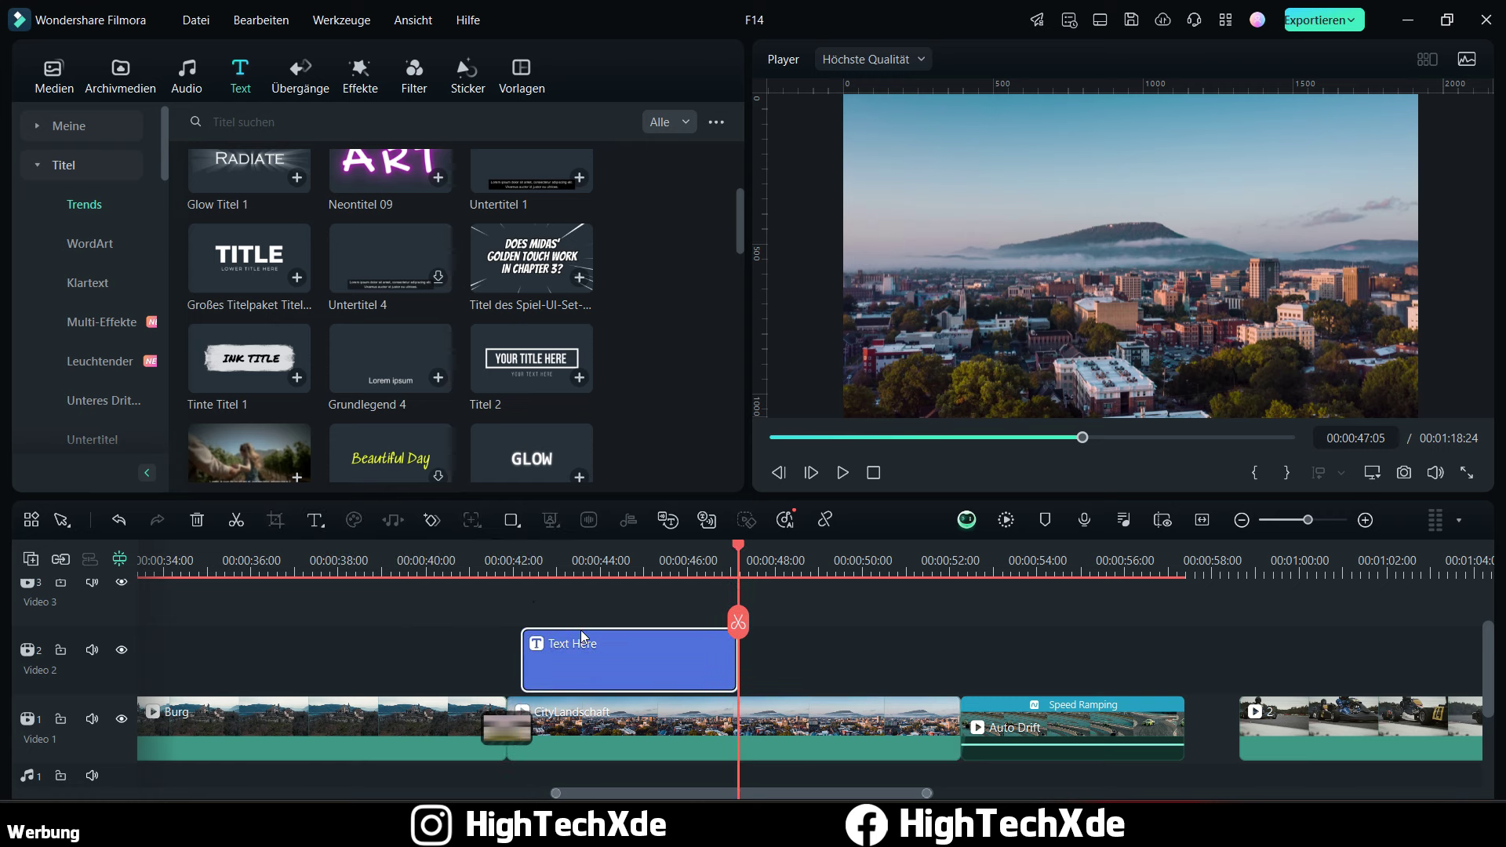
# Step: Open the new title for editing at 00:00:45:00 and replace its placeholder text with "BIG CITY"
pyautogui.click(555, 561)
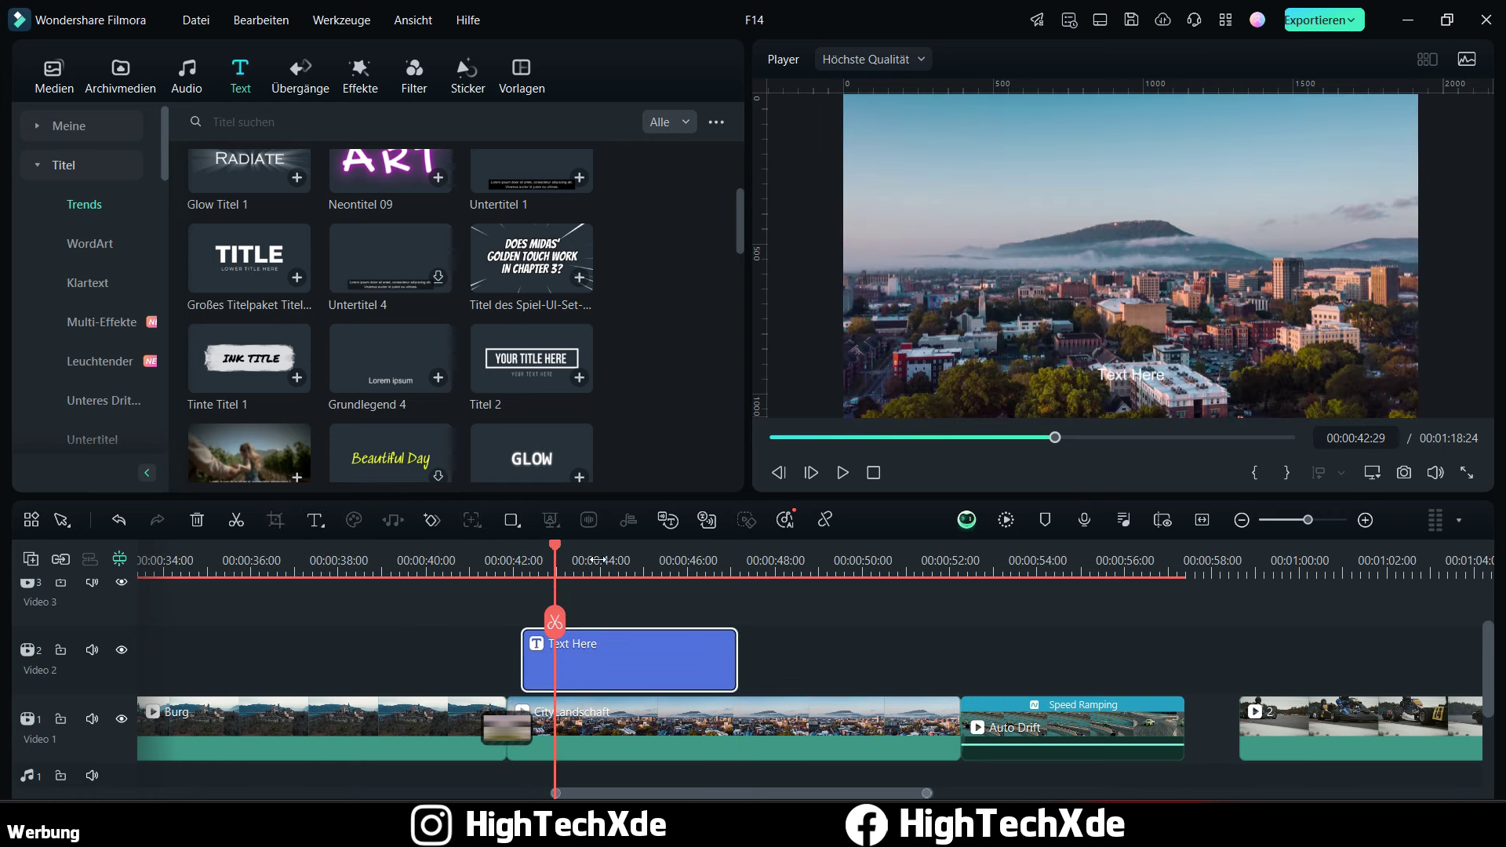
pyautogui.click(644, 559)
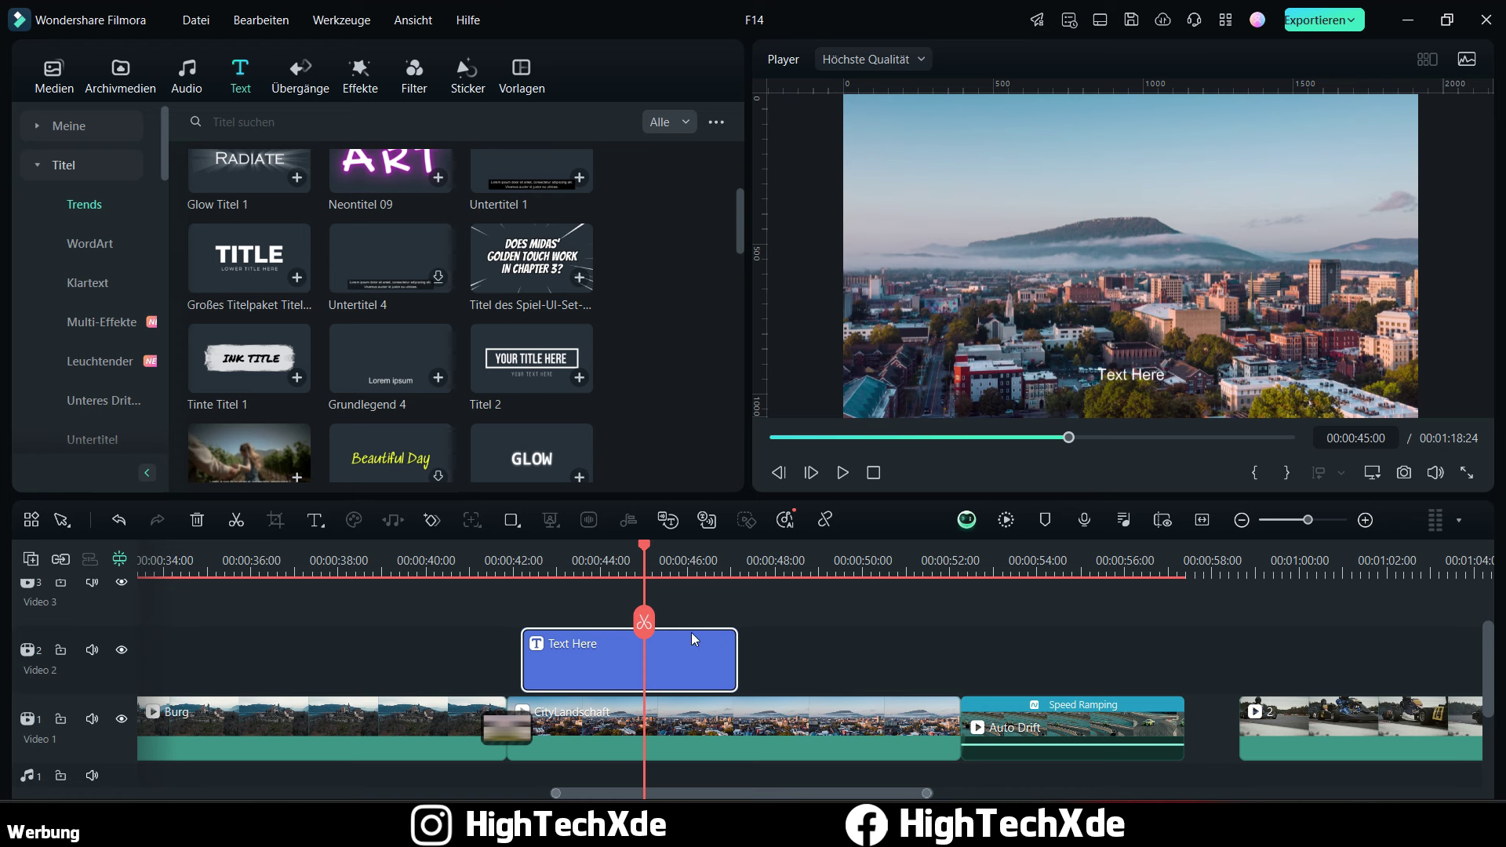
pyautogui.doubleClick(1131, 382)
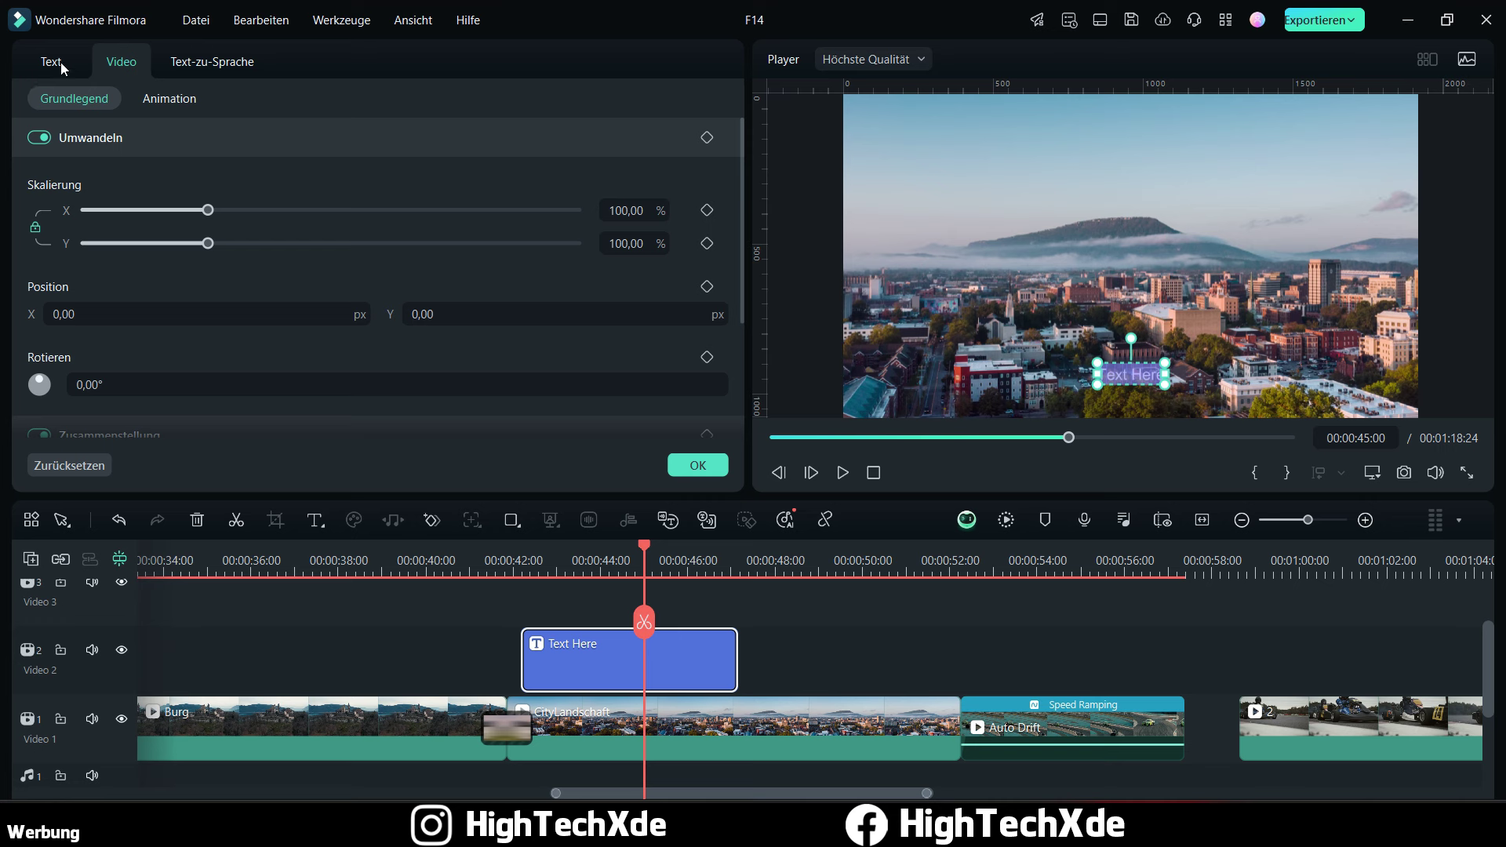
pyautogui.click(52, 63)
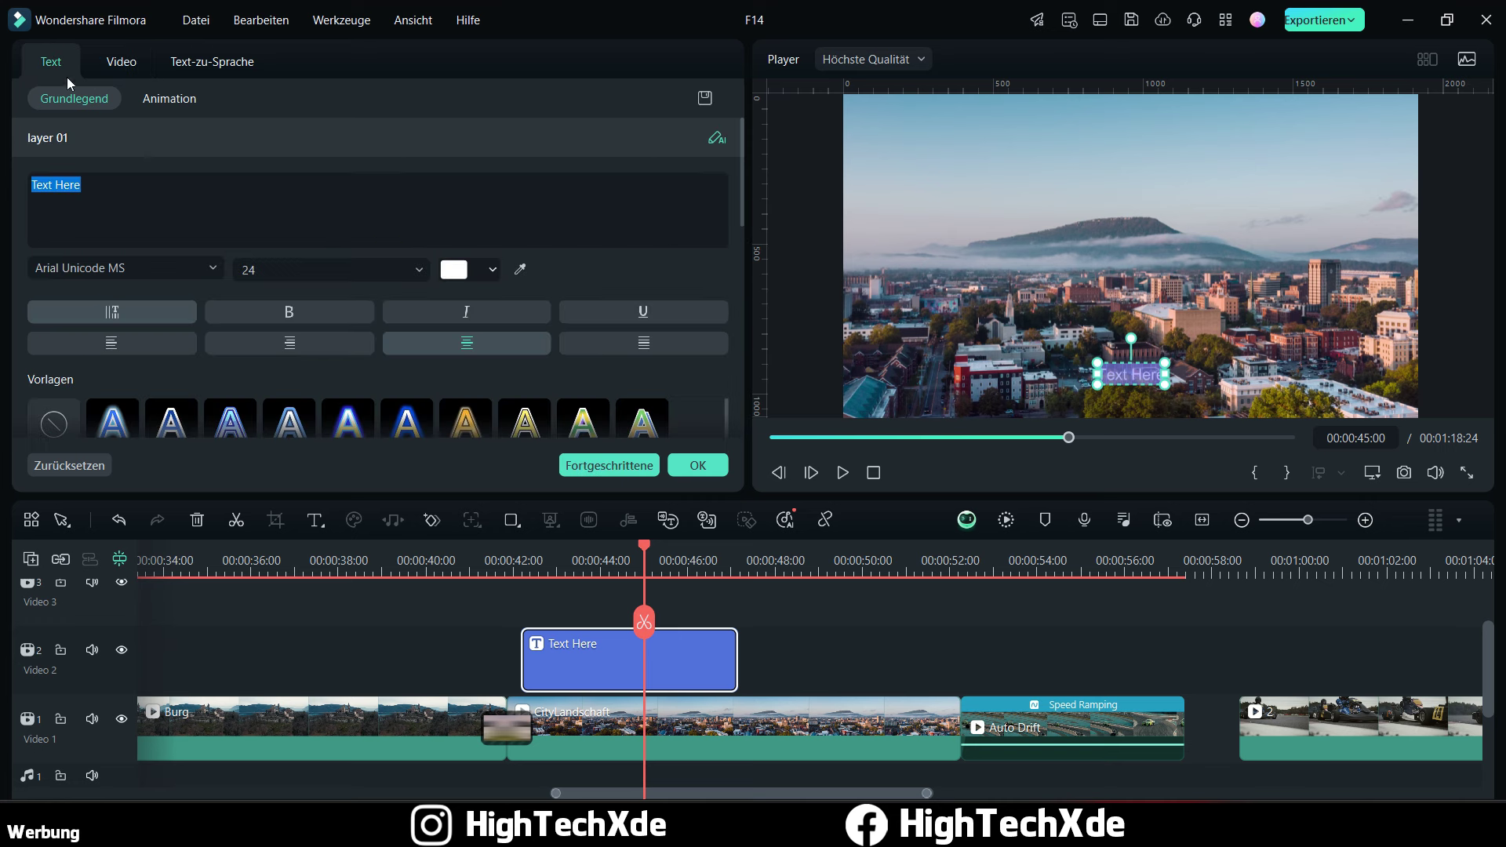
pyautogui.click(129, 184)
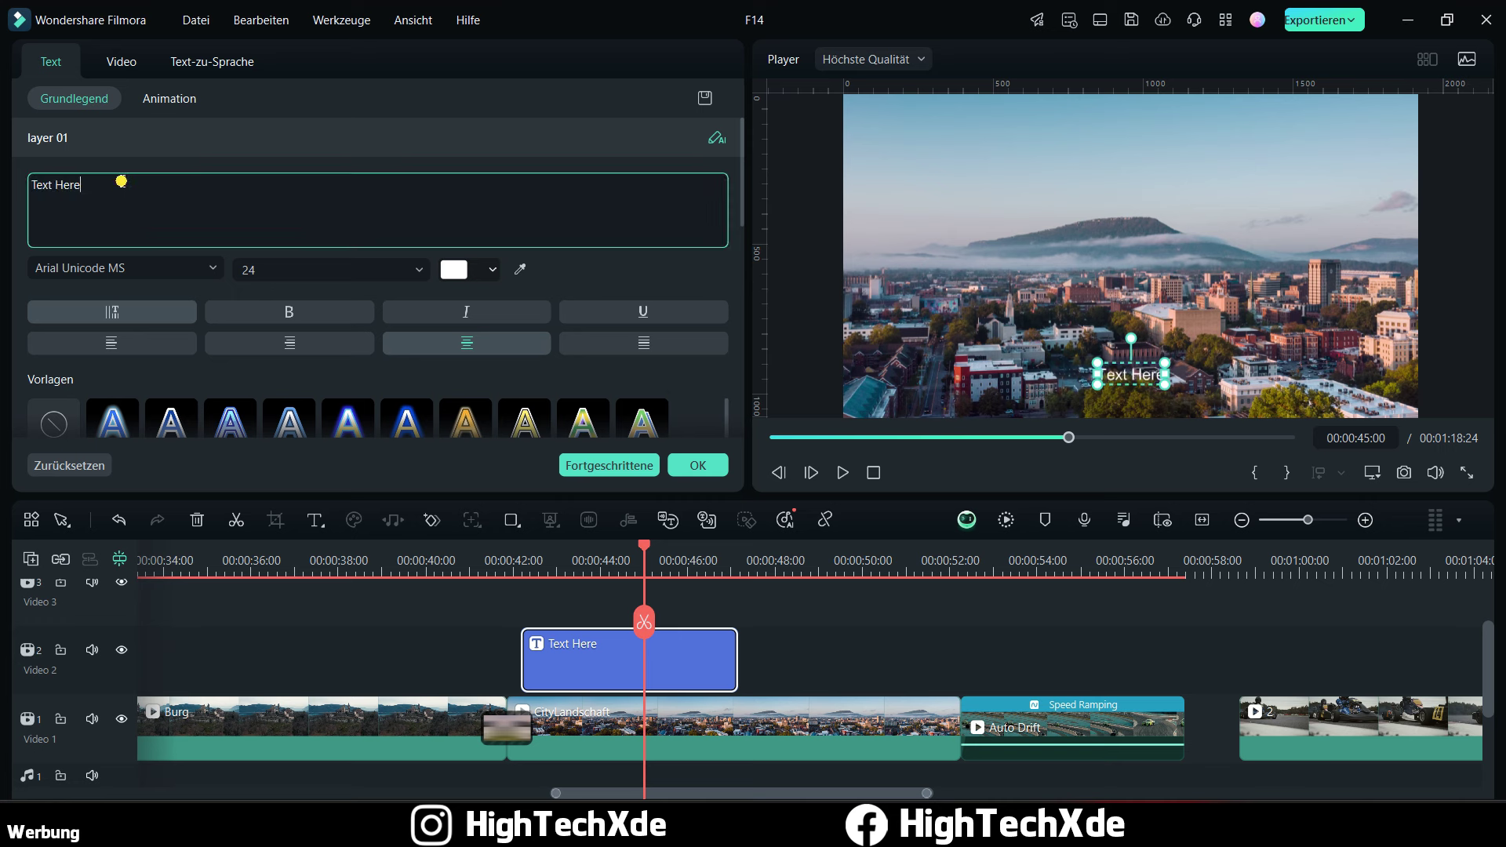
pyautogui.write('B')
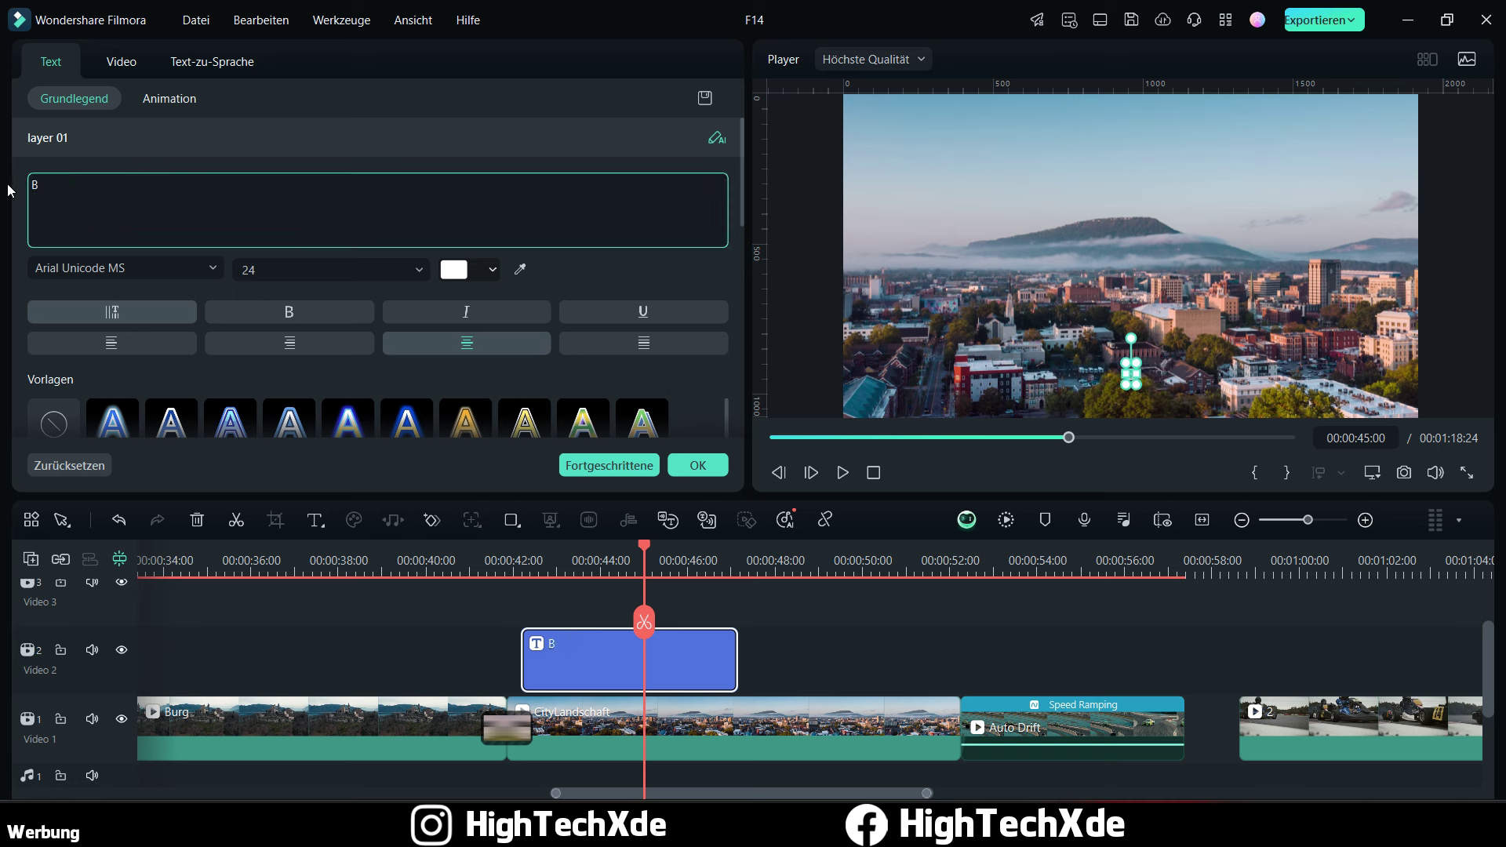
pyautogui.write('IG CITY')
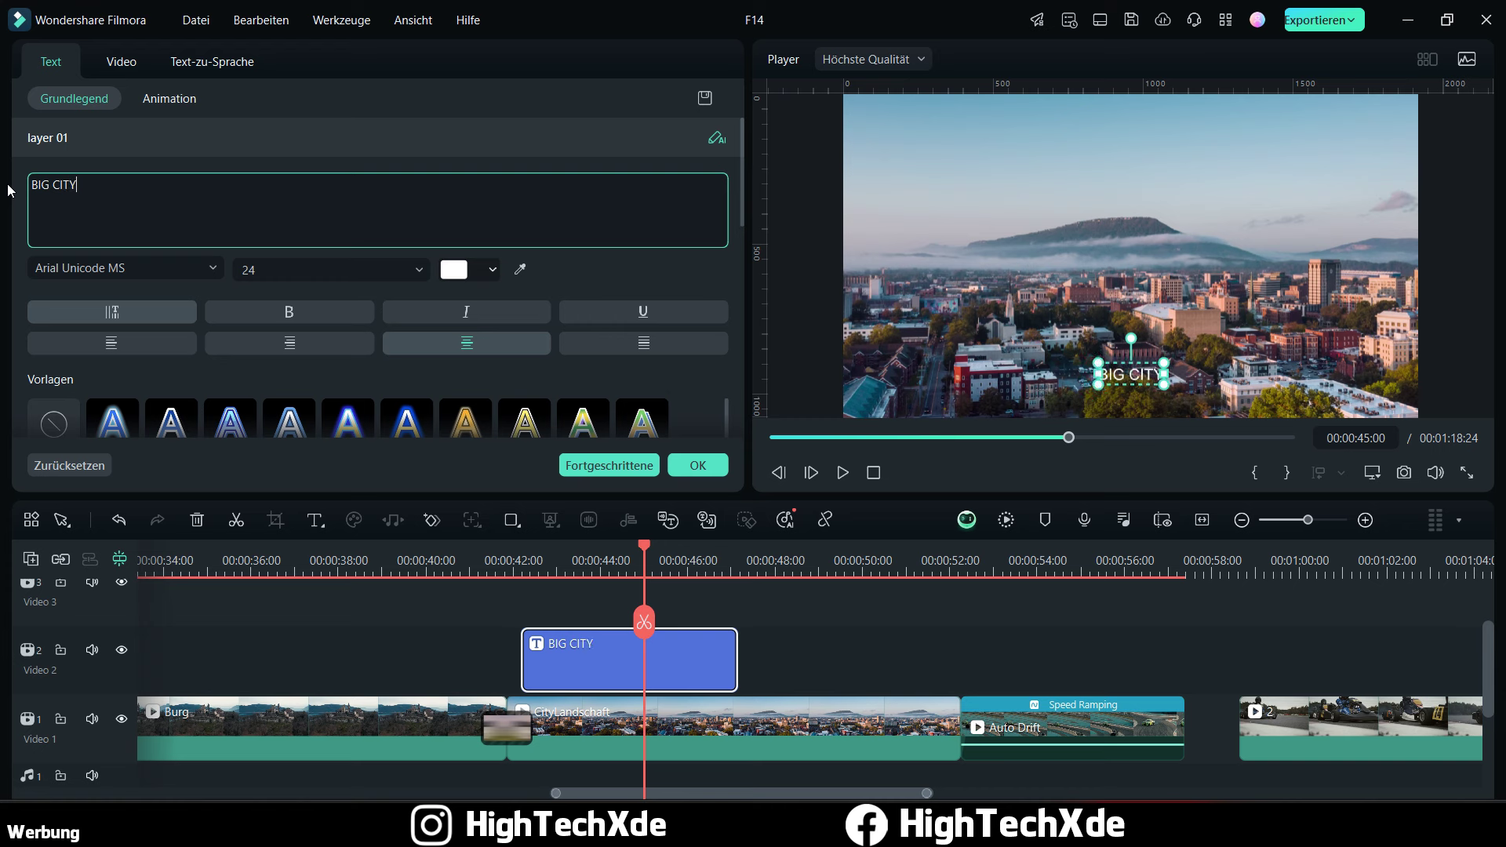
# Step: Change the font of the whole BIG CITY title to Gotham Black
pyautogui.tripleClick(121, 186)
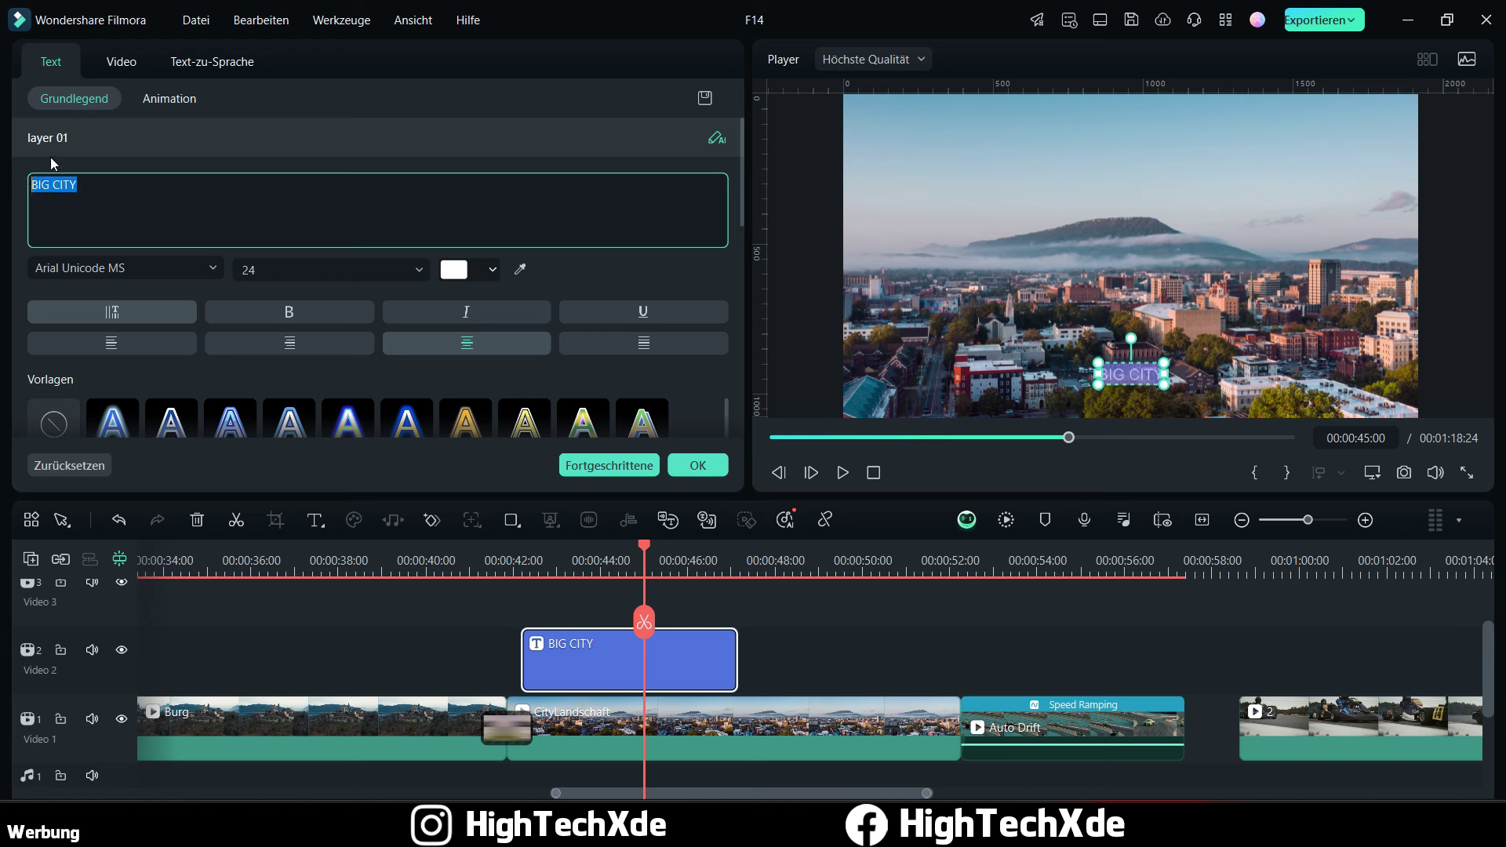
pyautogui.click(171, 270)
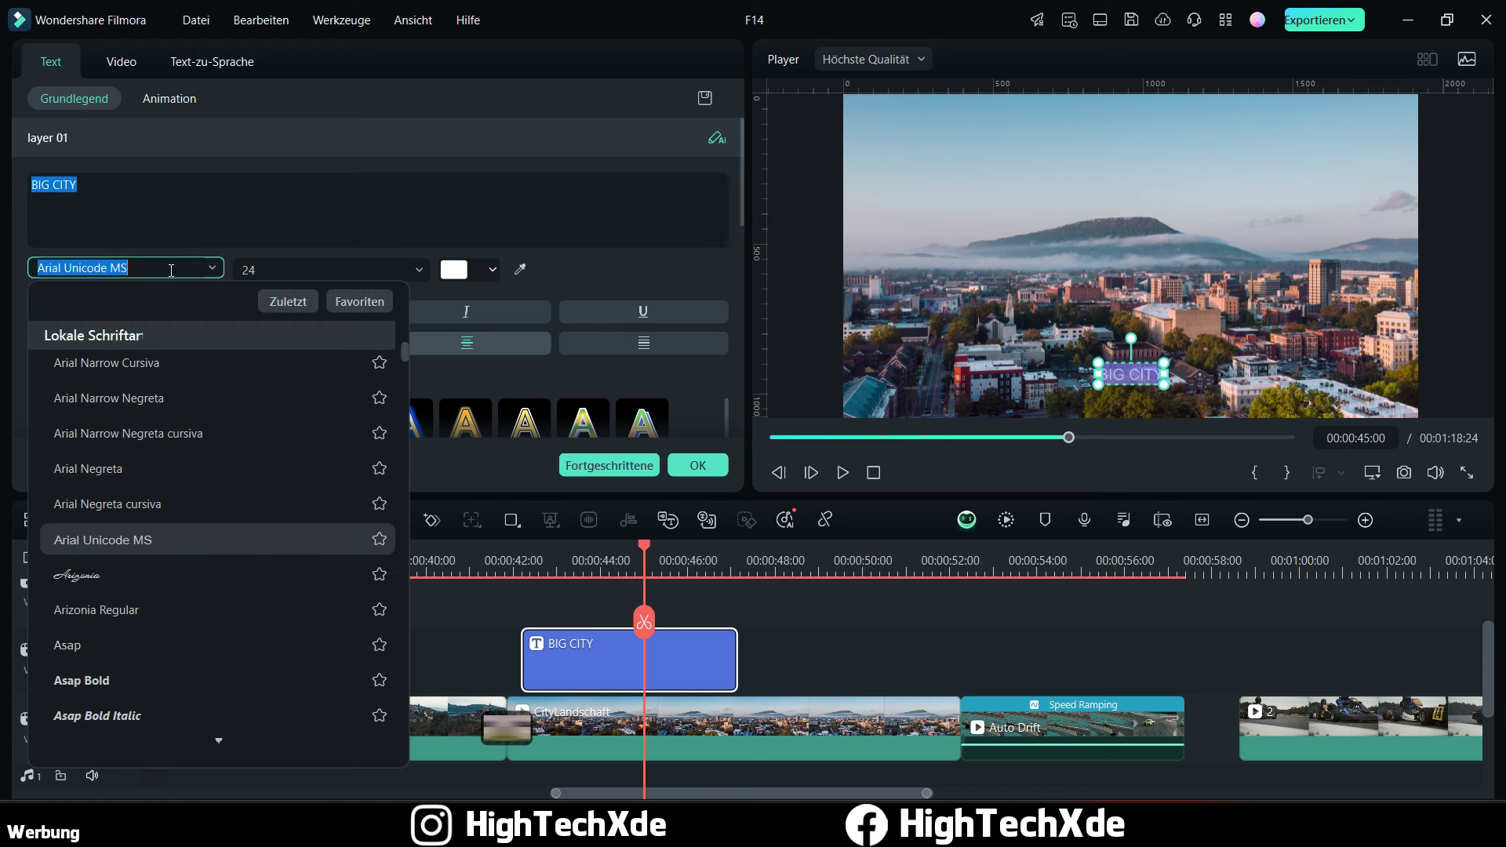
pyautogui.write('gotham')
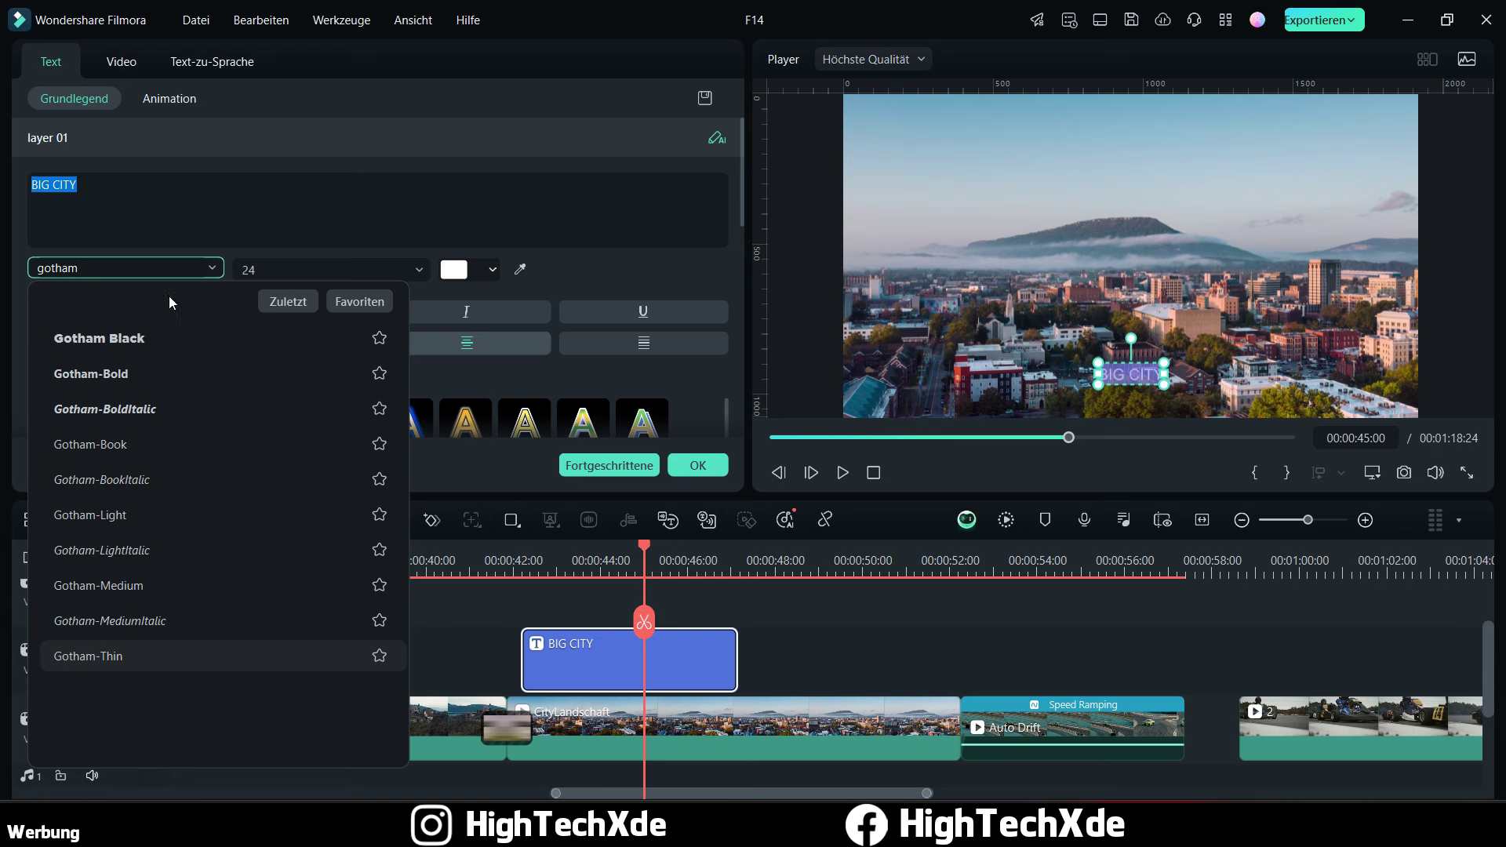
pyautogui.click(175, 339)
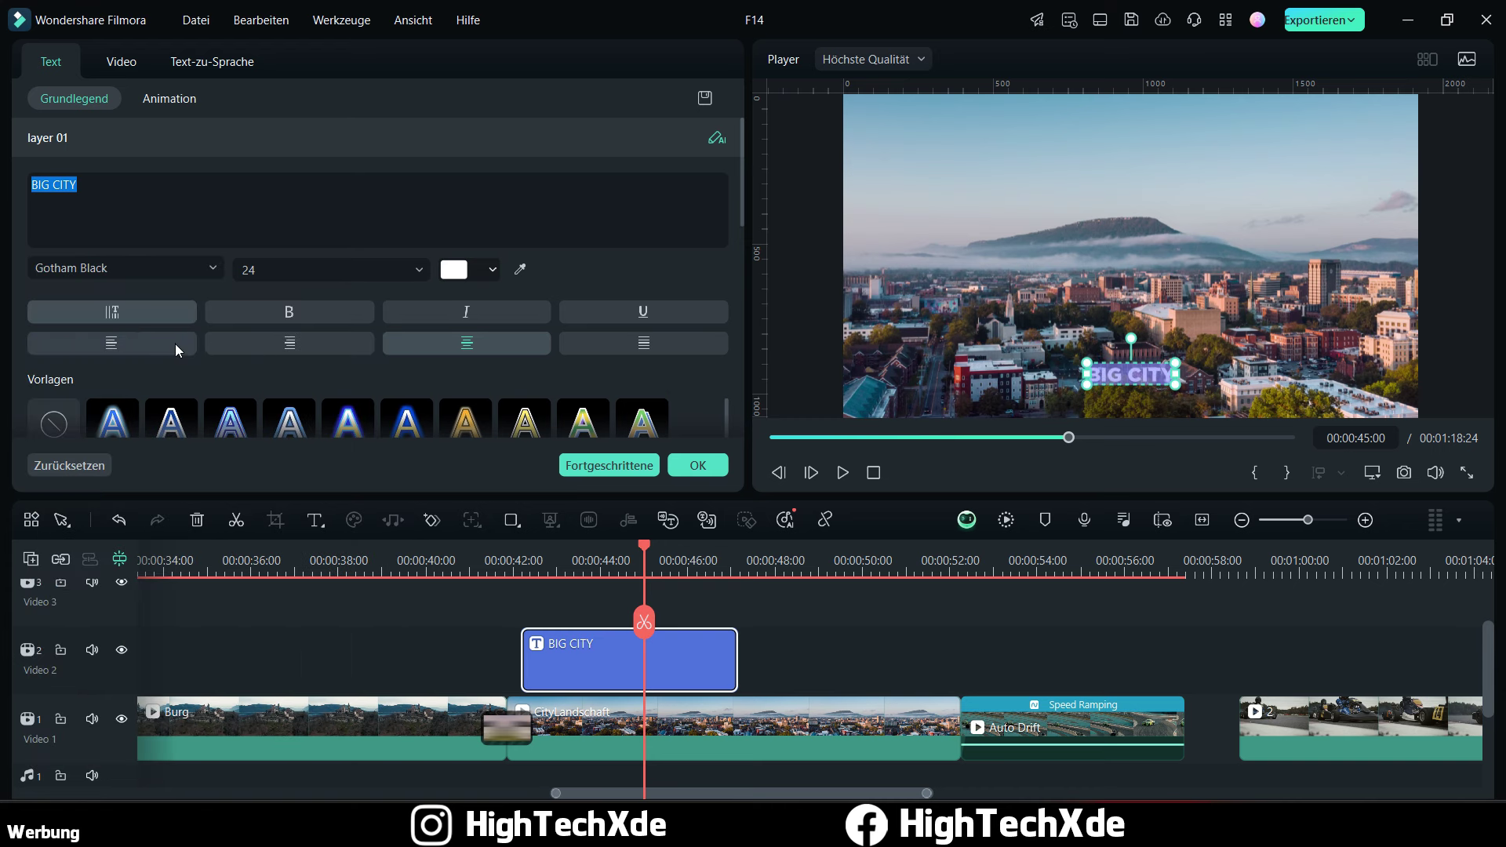
# Step: Set the font size of the BIG CITY title to 100
pyautogui.click(416, 270)
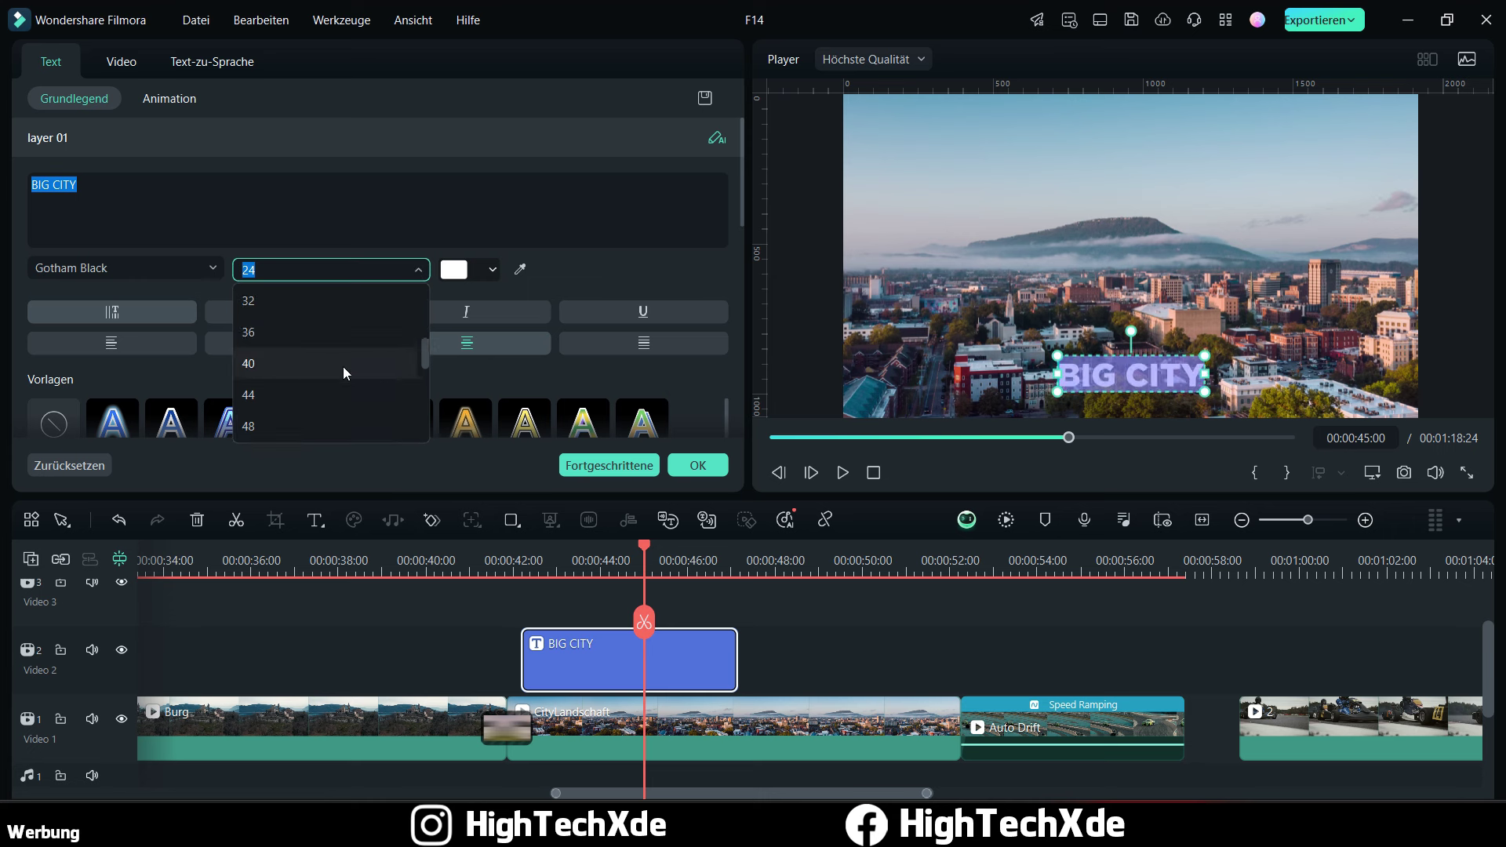
pyautogui.scroll(-3, 343, 364)
pyautogui.scroll(-2, 328, 394)
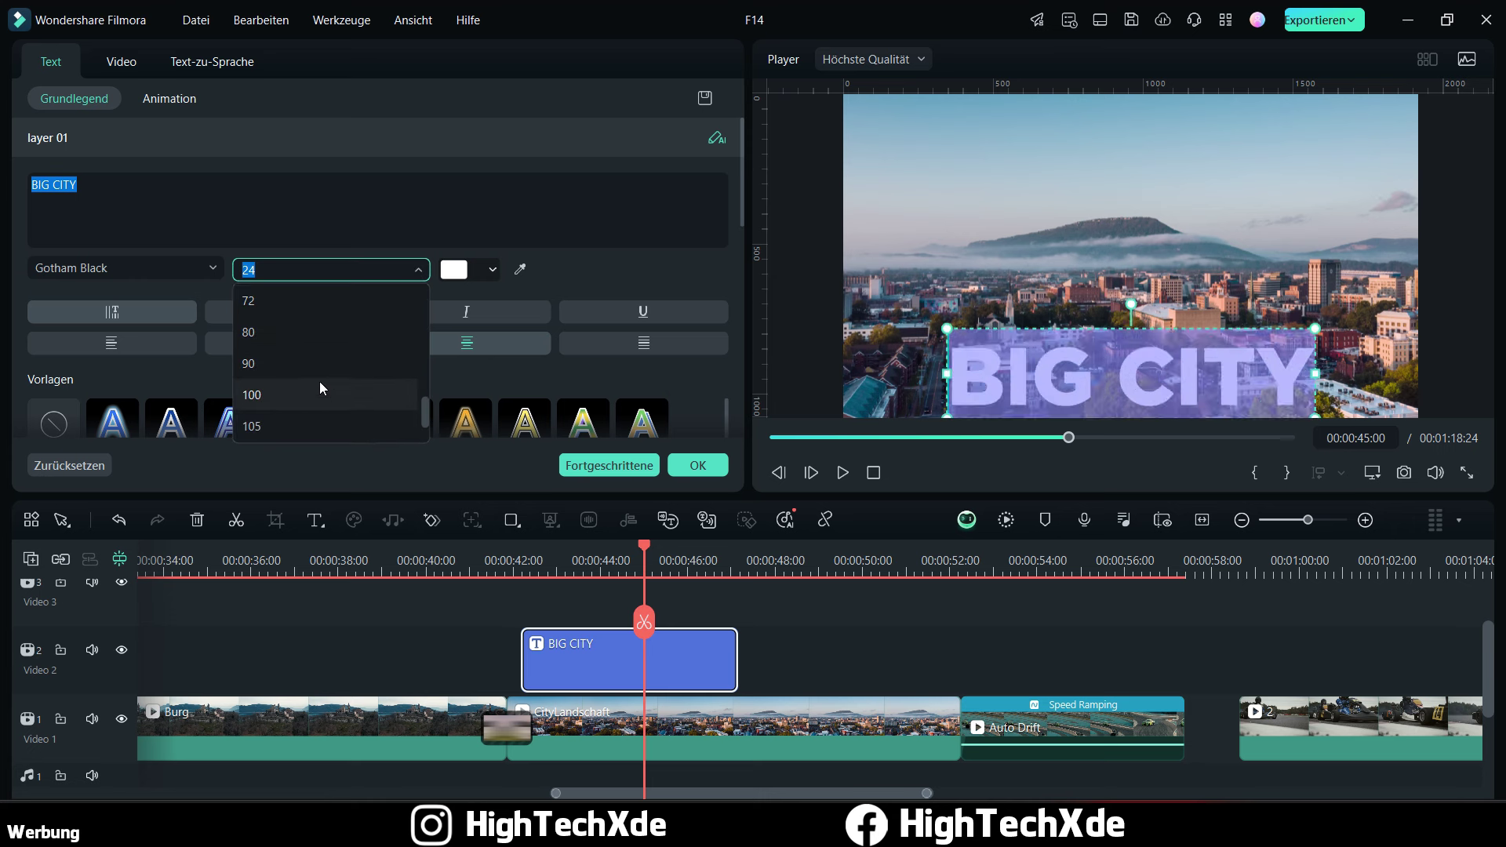
pyautogui.click(323, 393)
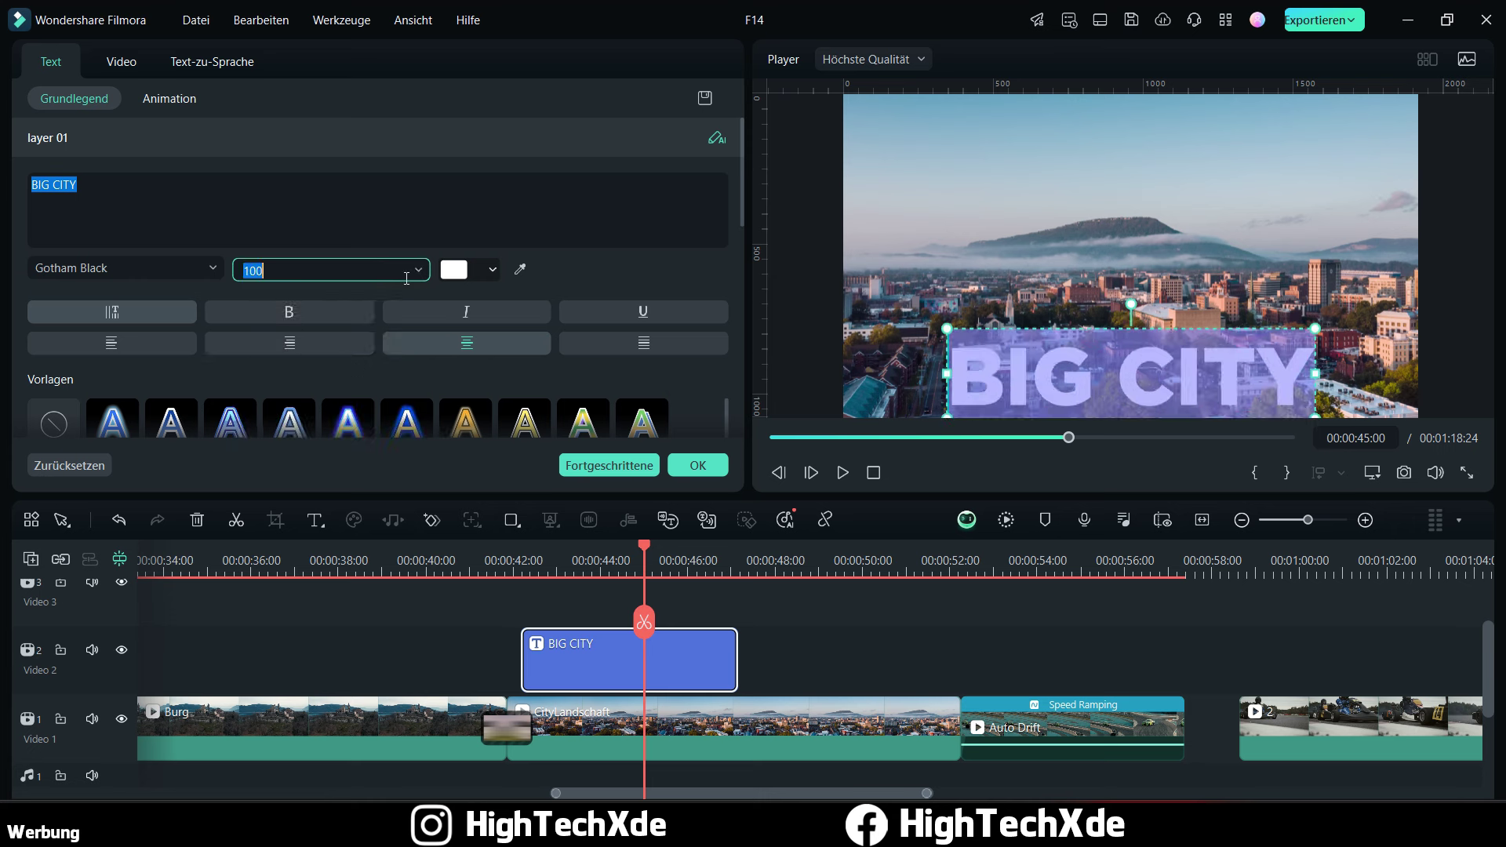
pyautogui.click(336, 310)
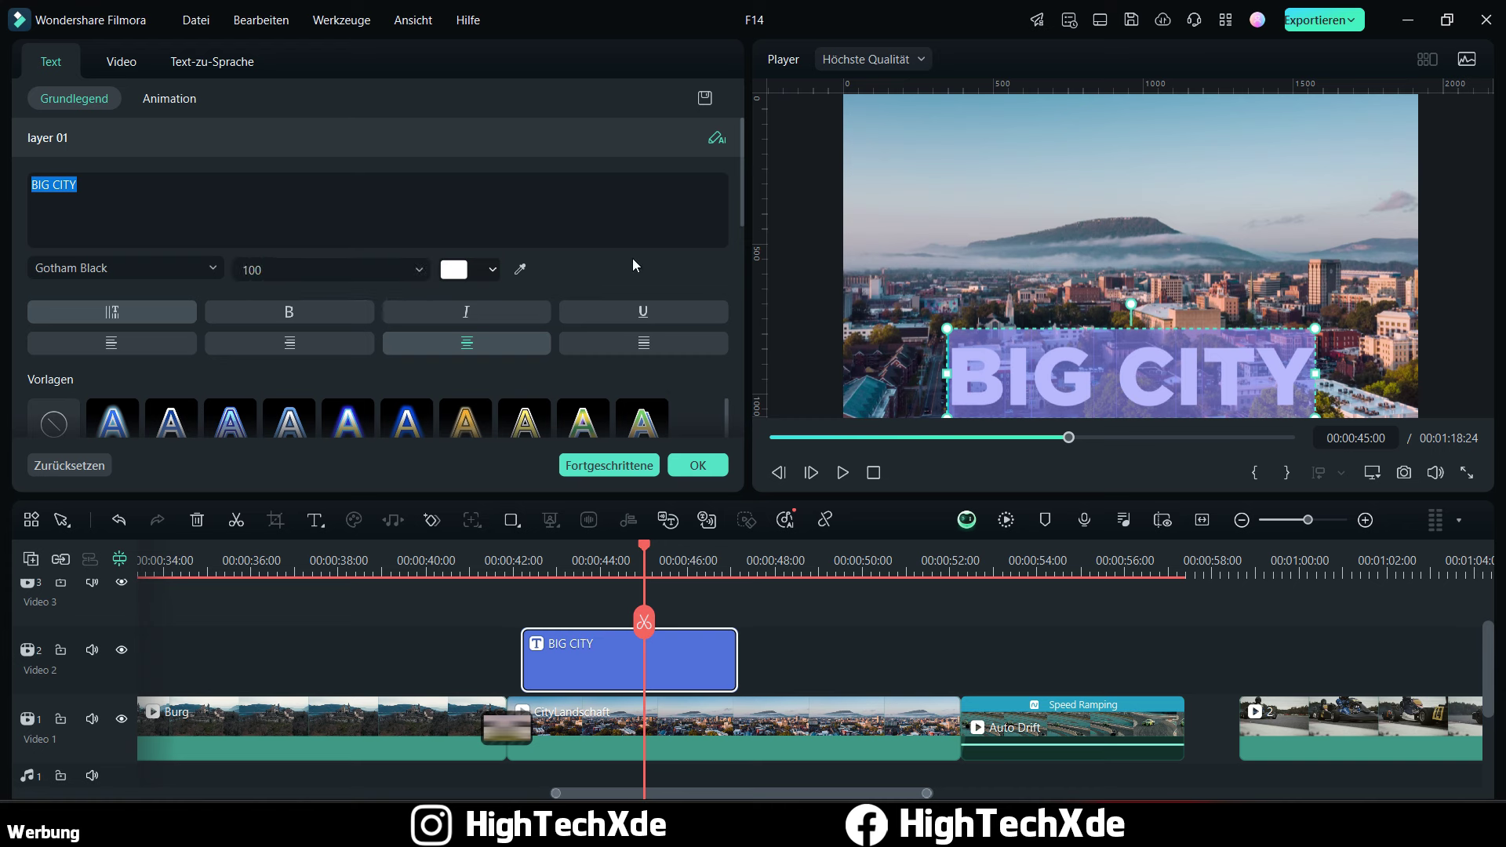
# Step: Apply the blue text template with white outline and blue glow, and move the BIG CITY title up into the sky
pyautogui.scroll(-2, 632, 265)
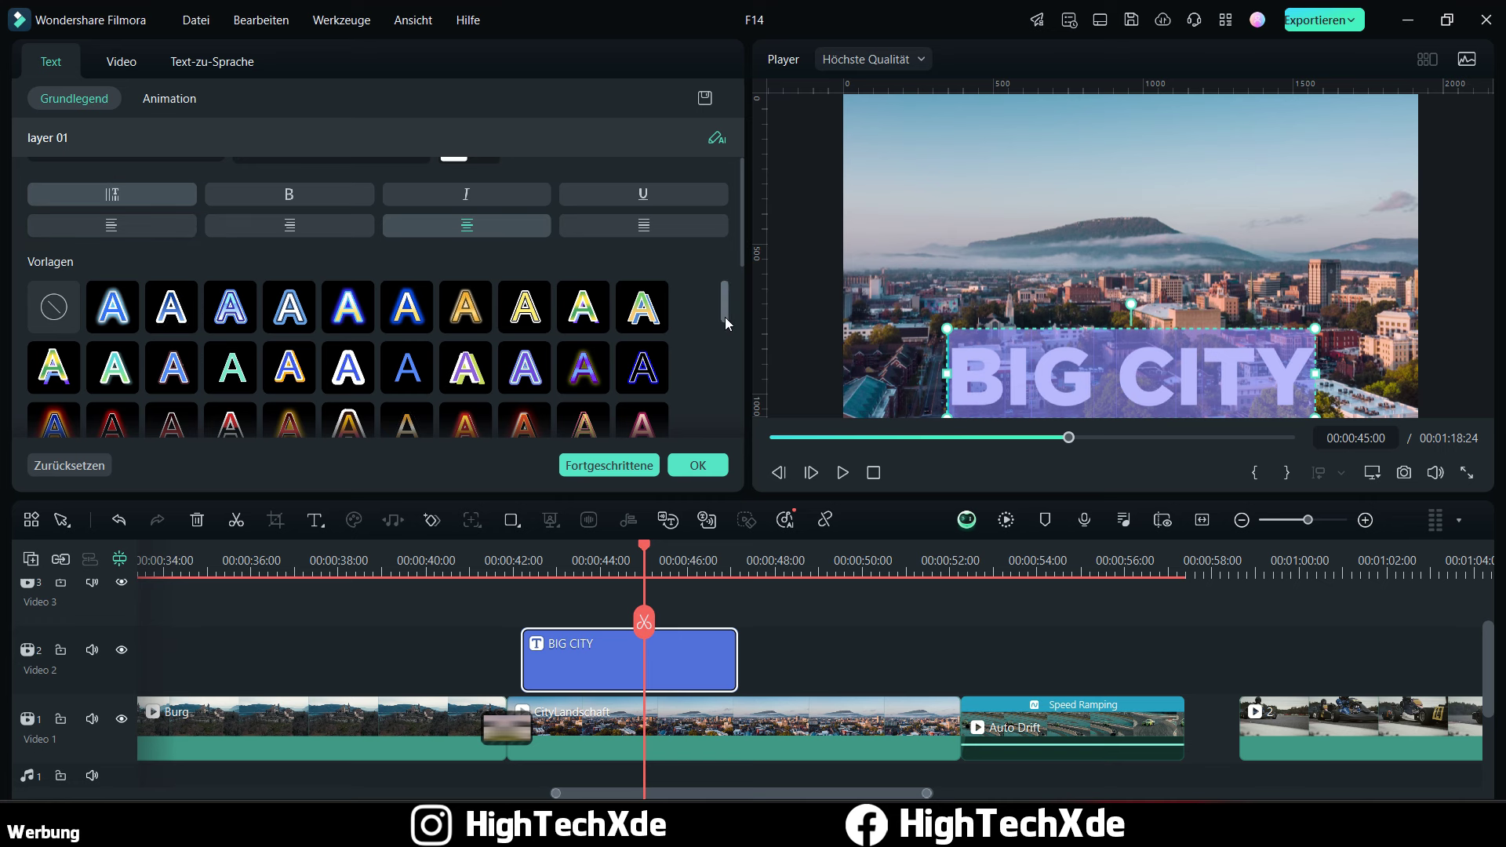
pyautogui.scroll(-1, 724, 317)
pyautogui.scroll(1, 711, 341)
pyautogui.click(123, 314)
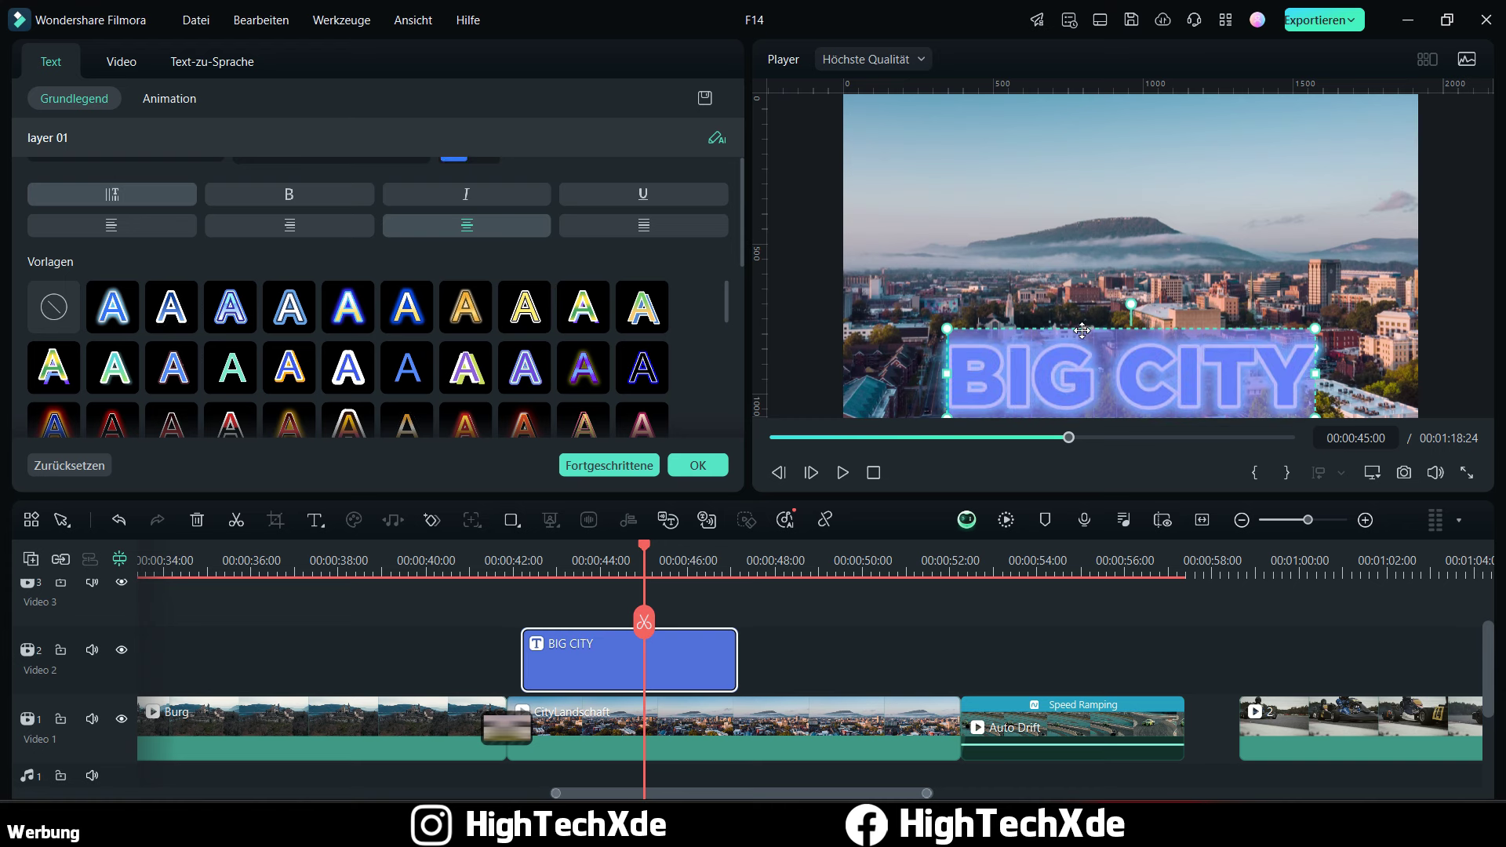
pyautogui.moveTo(1083, 331); pyautogui.dragTo(1079, 141)
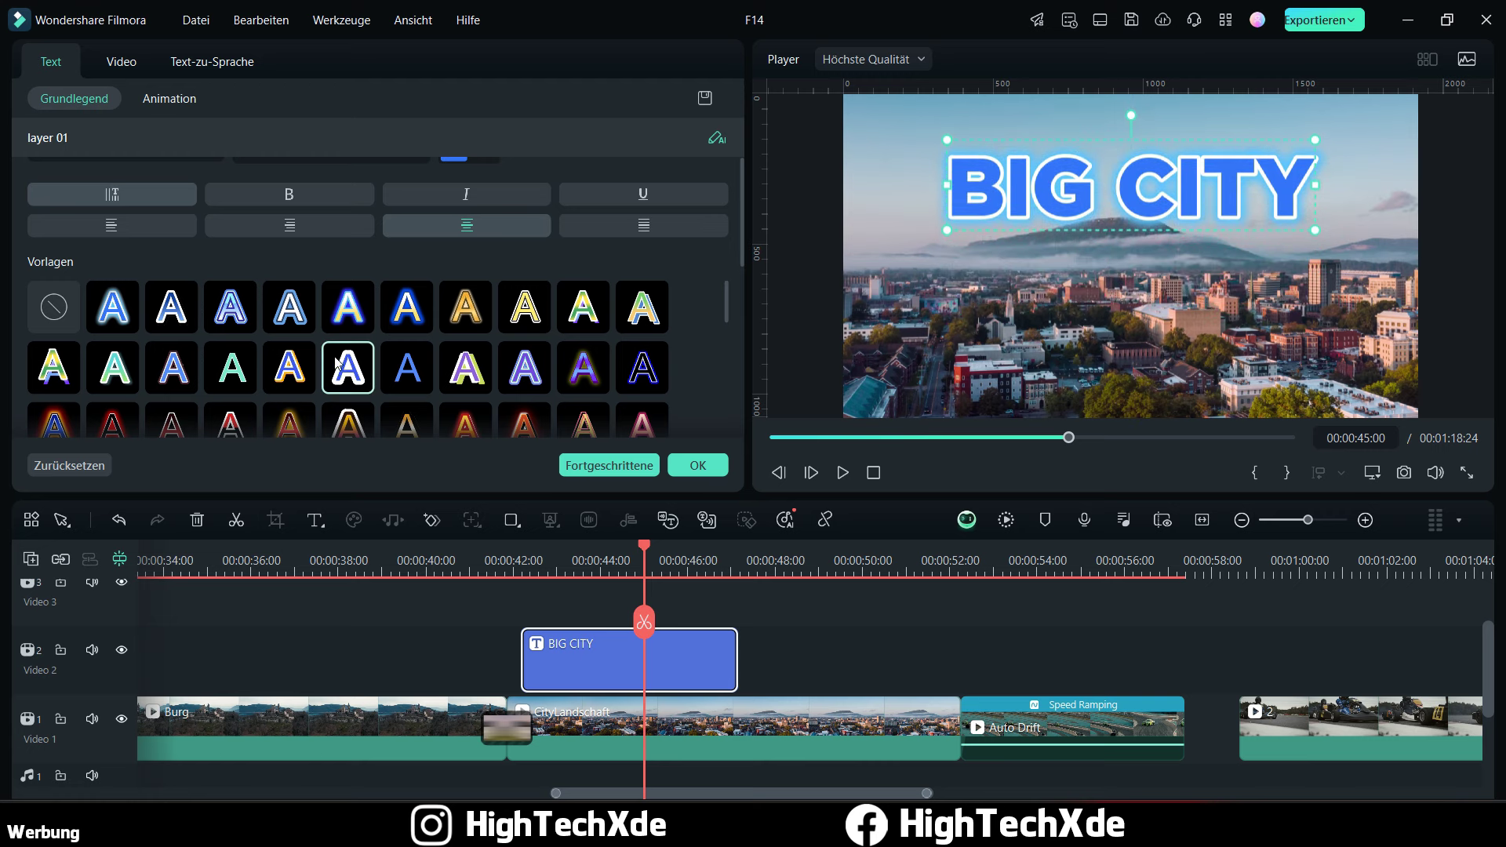
# Step: Try the multicoloured, green-to-yellow, yellow-to-pink and orange-glowing blue text templates on the BIG CITY title
pyautogui.click(359, 364)
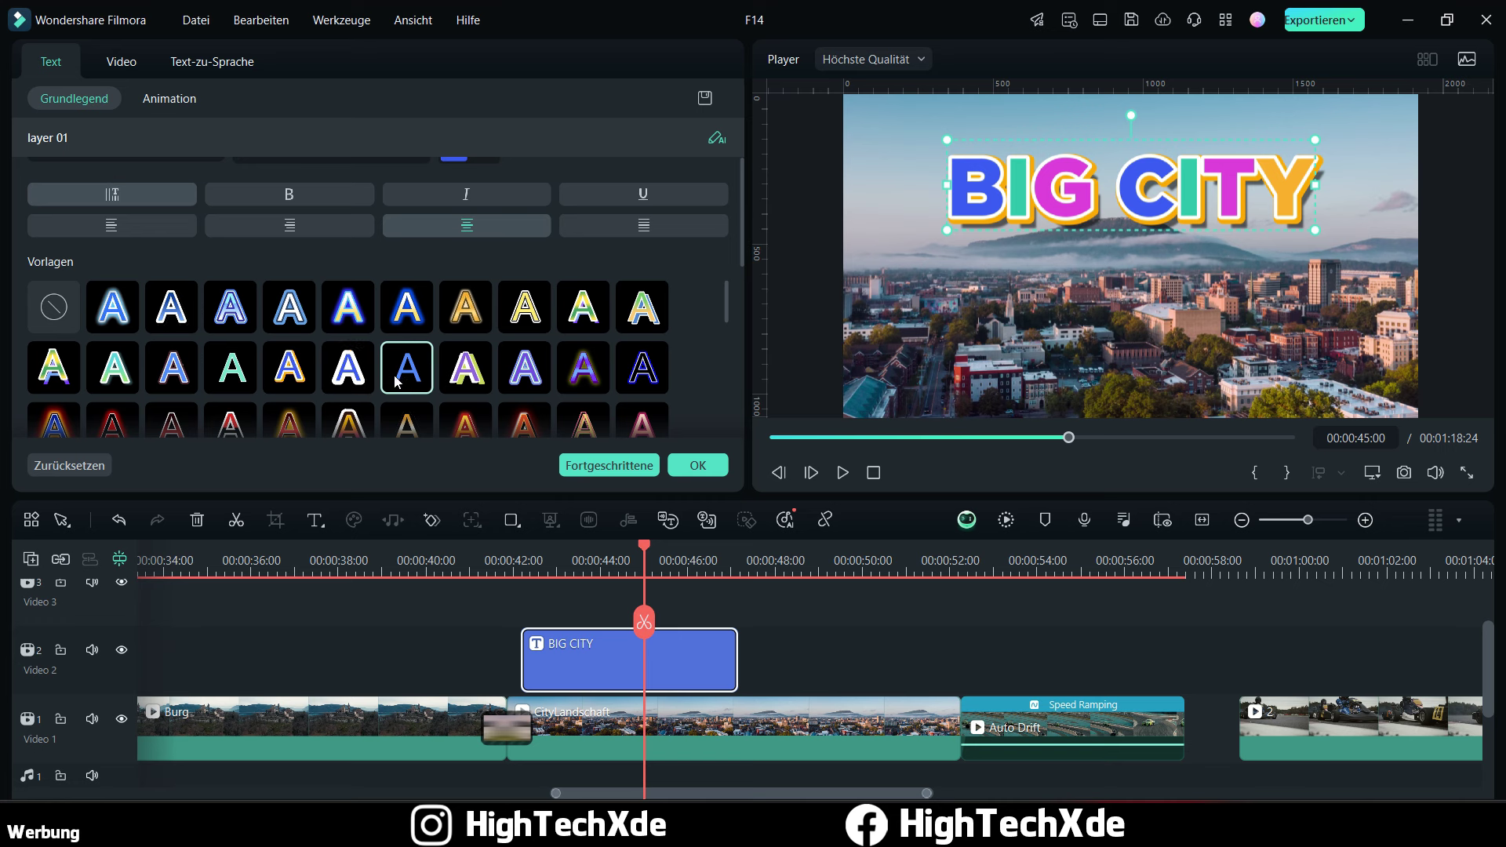
pyautogui.click(461, 378)
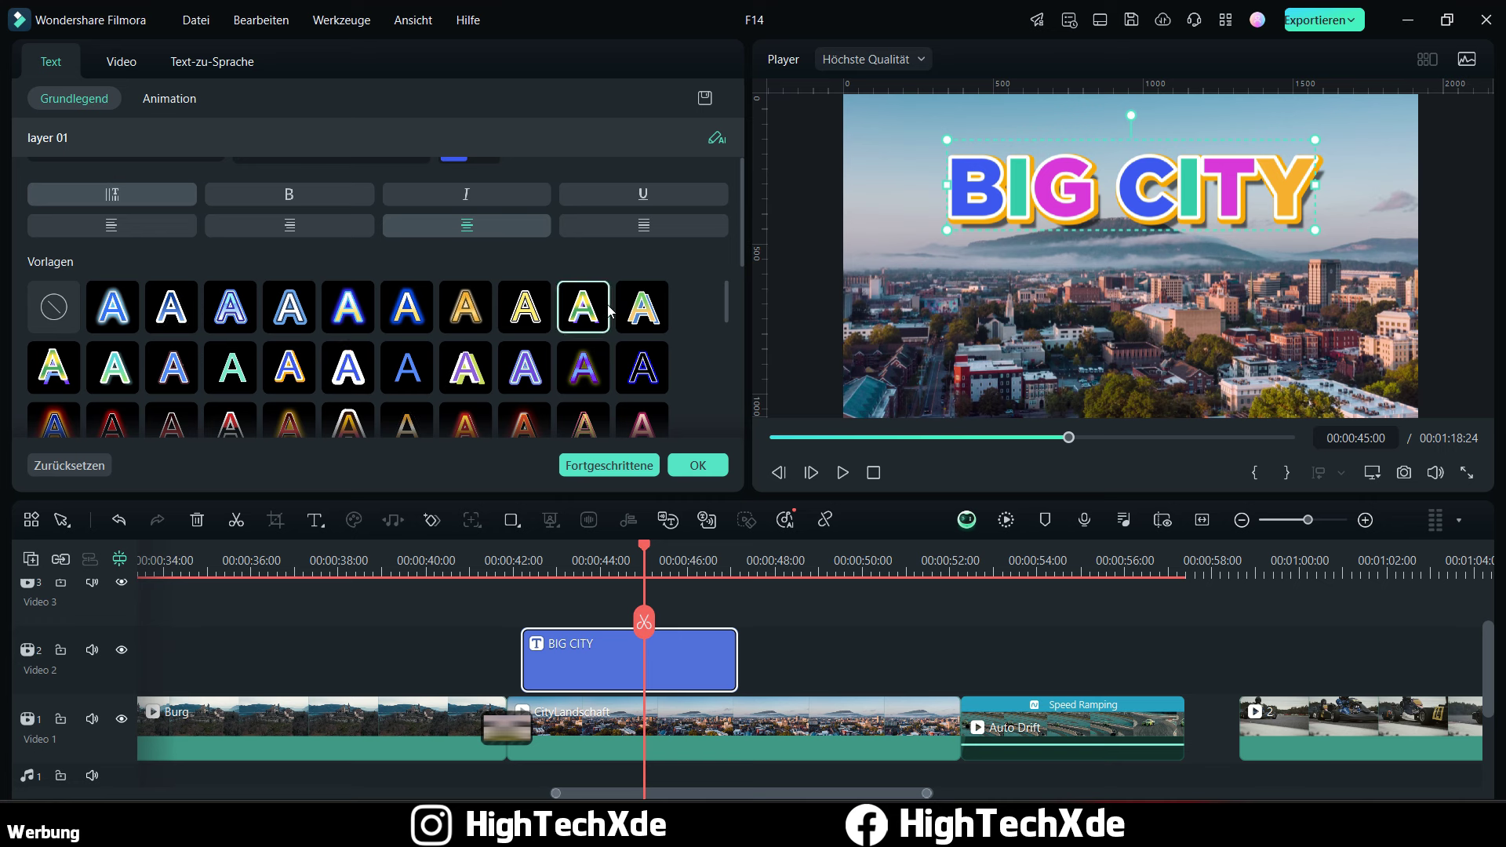
pyautogui.click(580, 312)
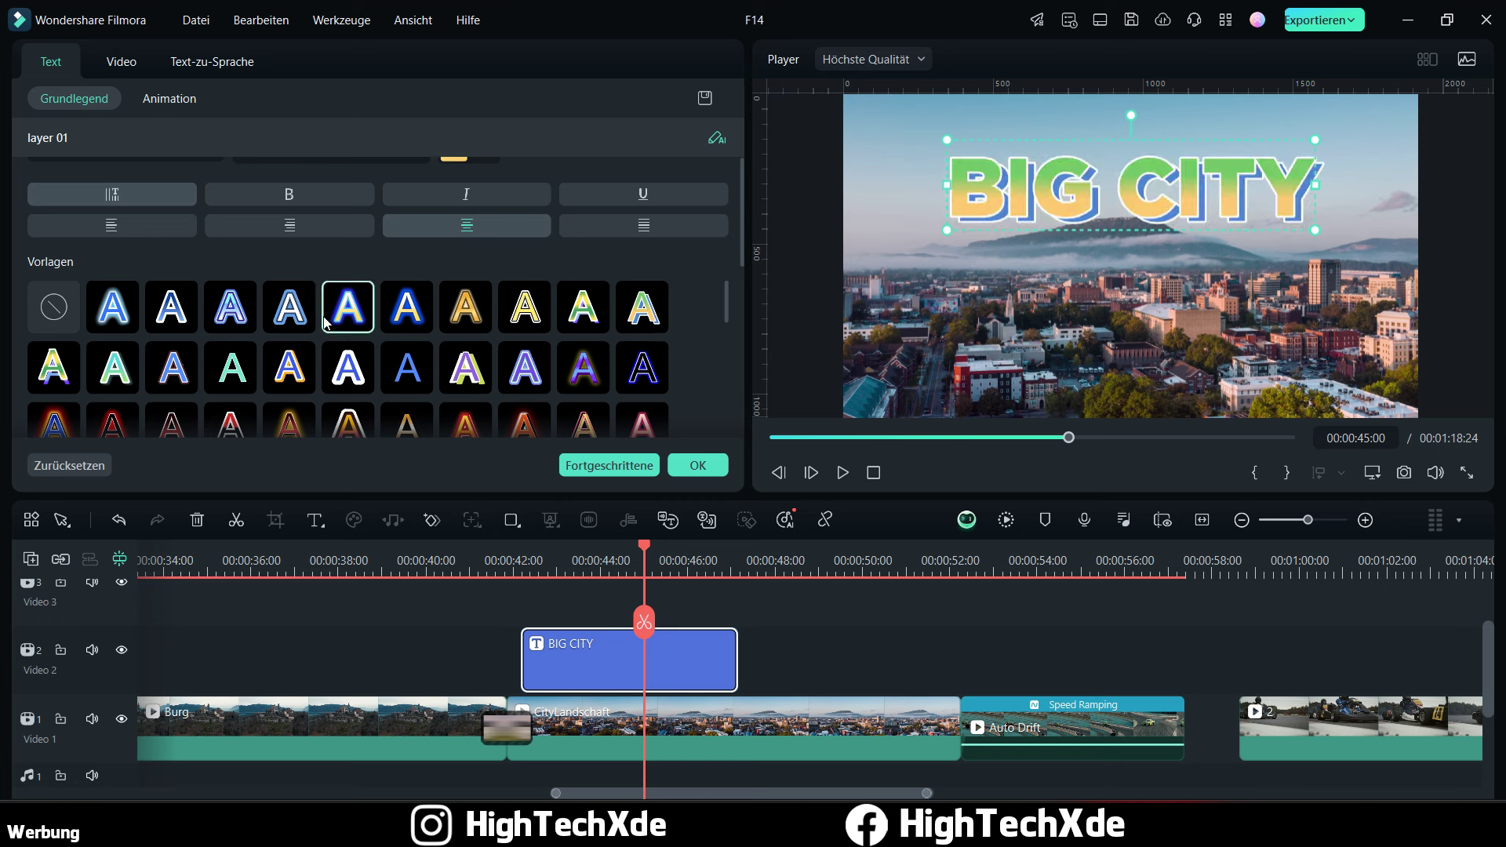
pyautogui.scroll(-2, 290, 314)
pyautogui.click(349, 315)
pyautogui.scroll(2, 347, 314)
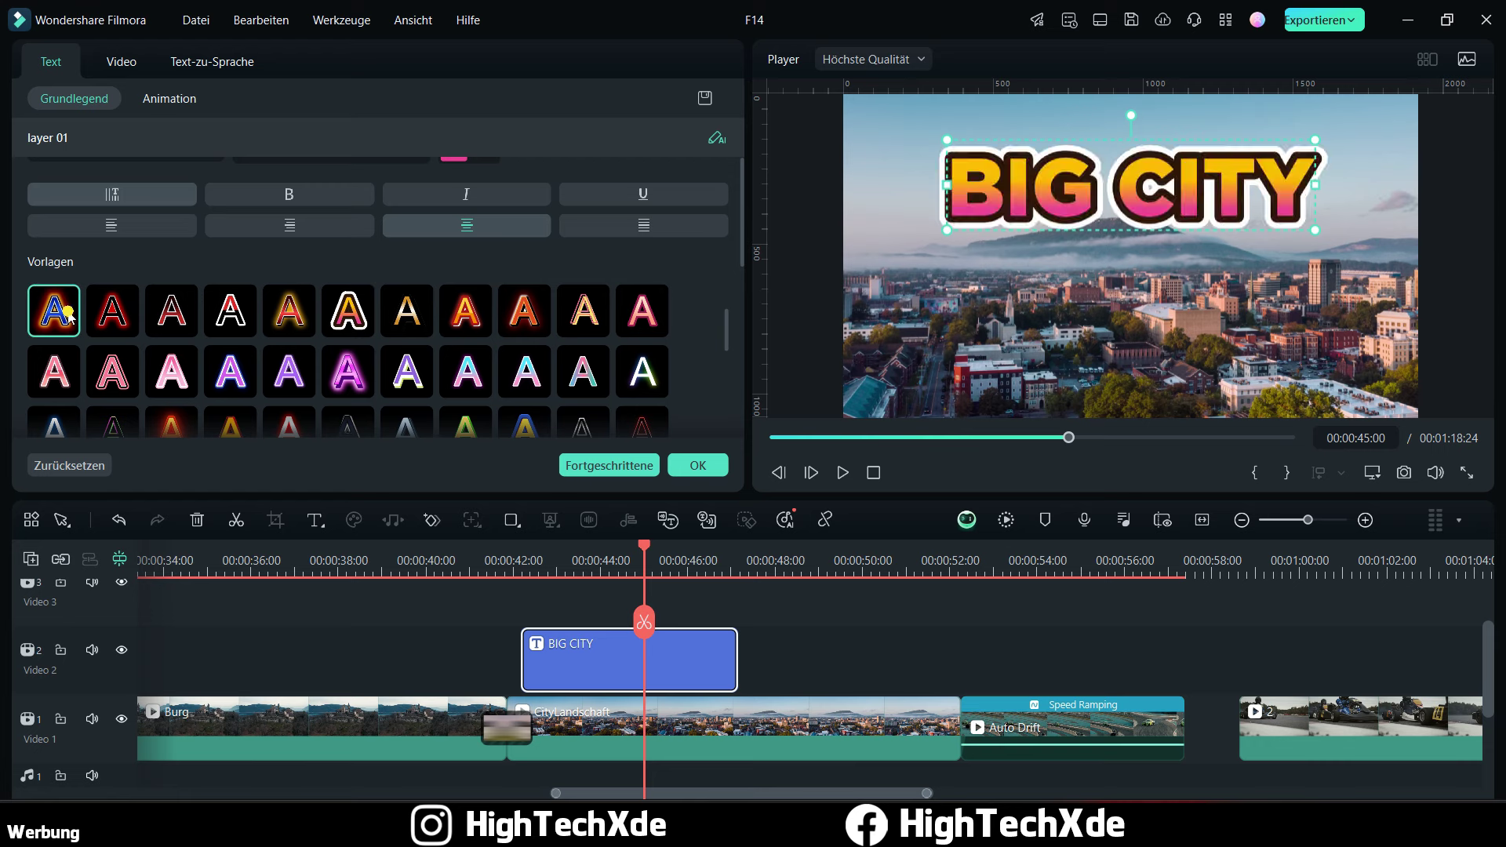
pyautogui.click(294, 380)
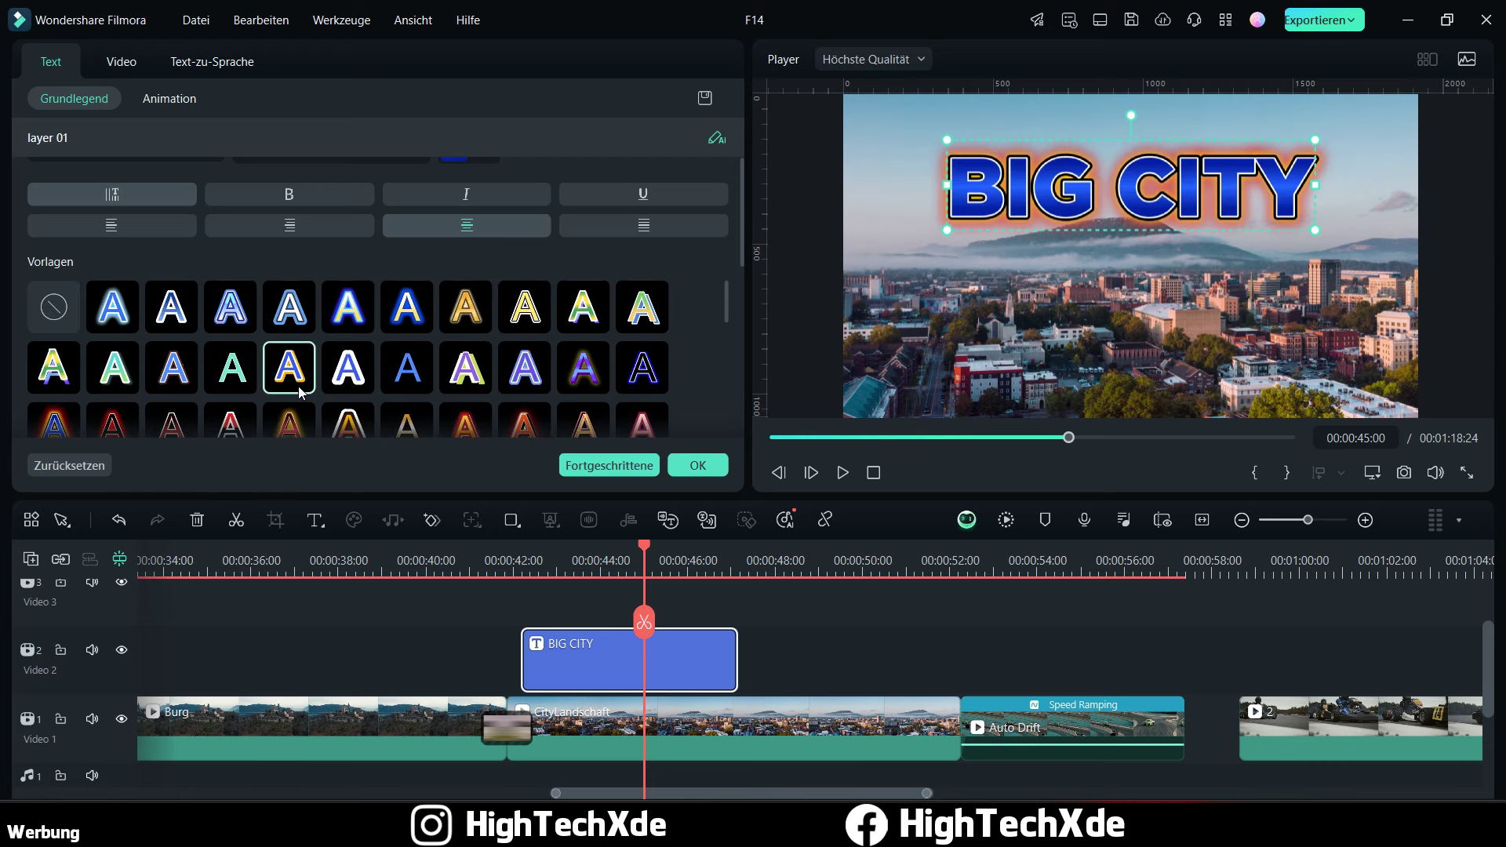
# Step: Try the red template with yellow glow, the black one with red glow, and the black one with layered striped shadow on the title
pyautogui.scroll(-2, 300, 393)
pyautogui.click(291, 318)
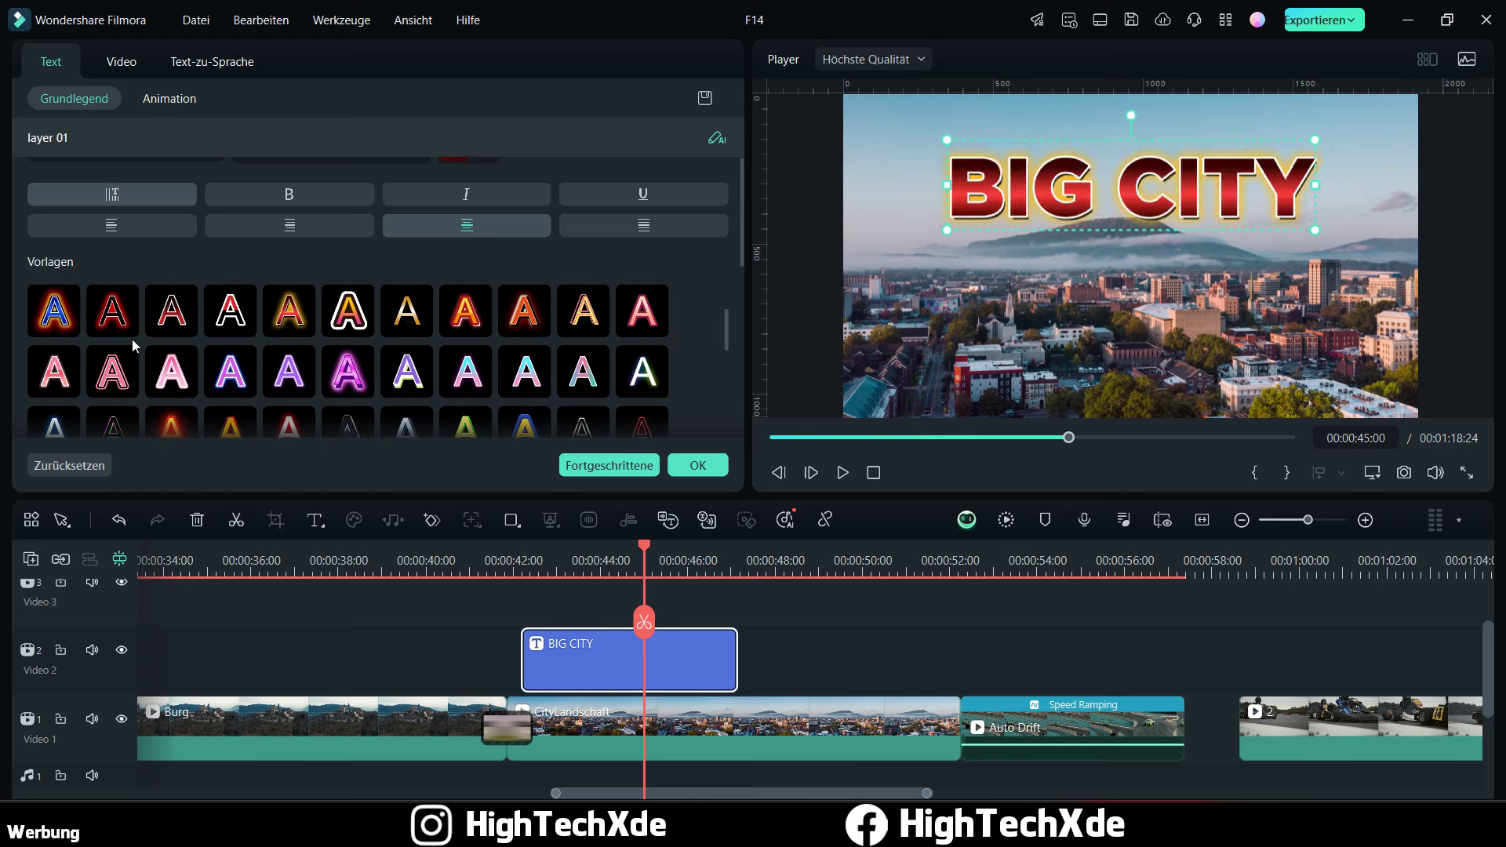
pyautogui.click(112, 312)
pyautogui.scroll(-1, 370, 346)
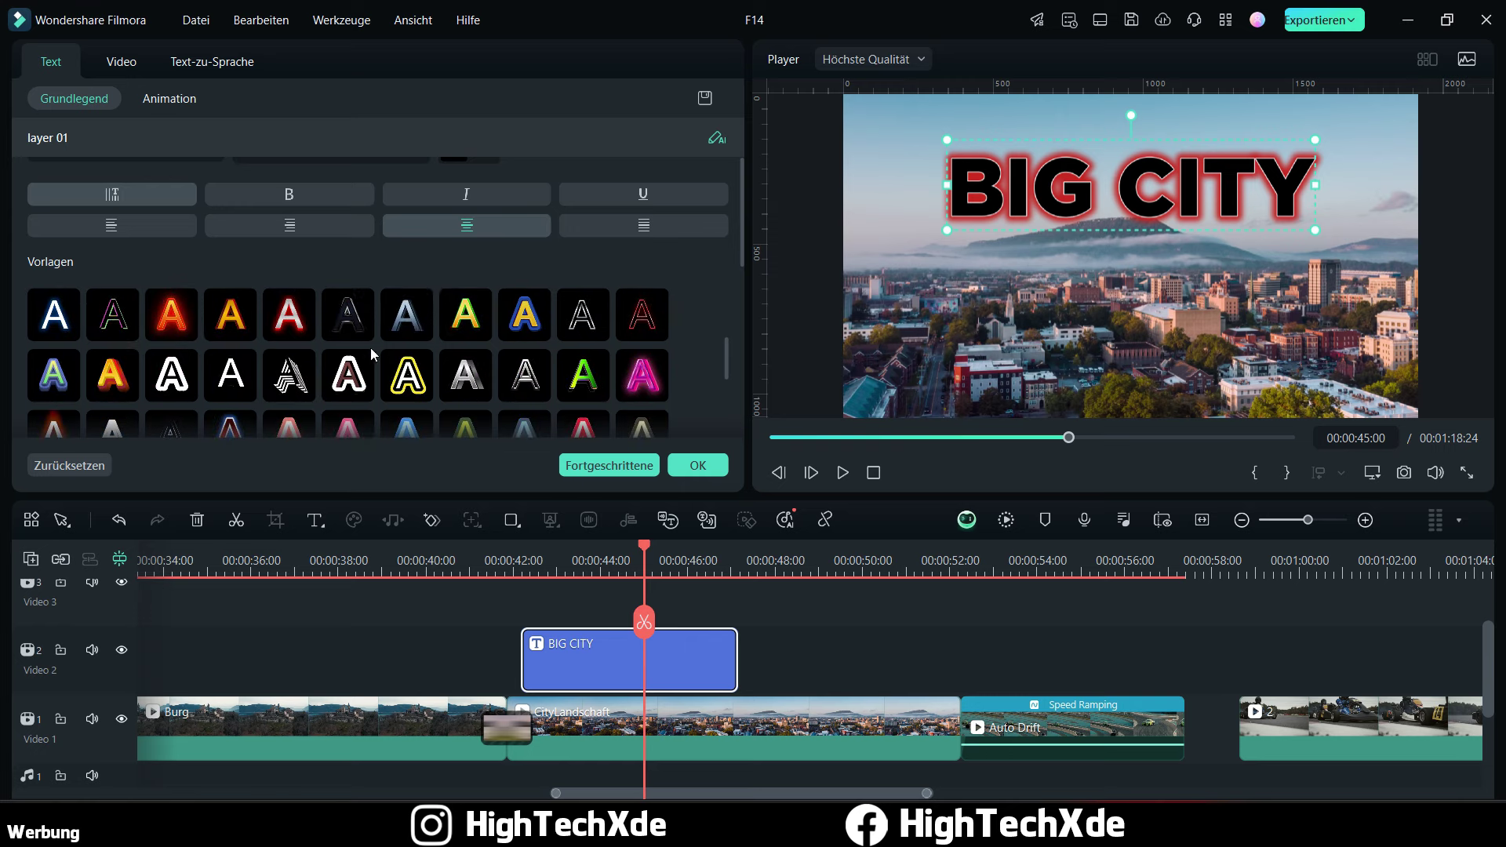
pyautogui.click(289, 374)
pyautogui.scroll(3, 235, 375)
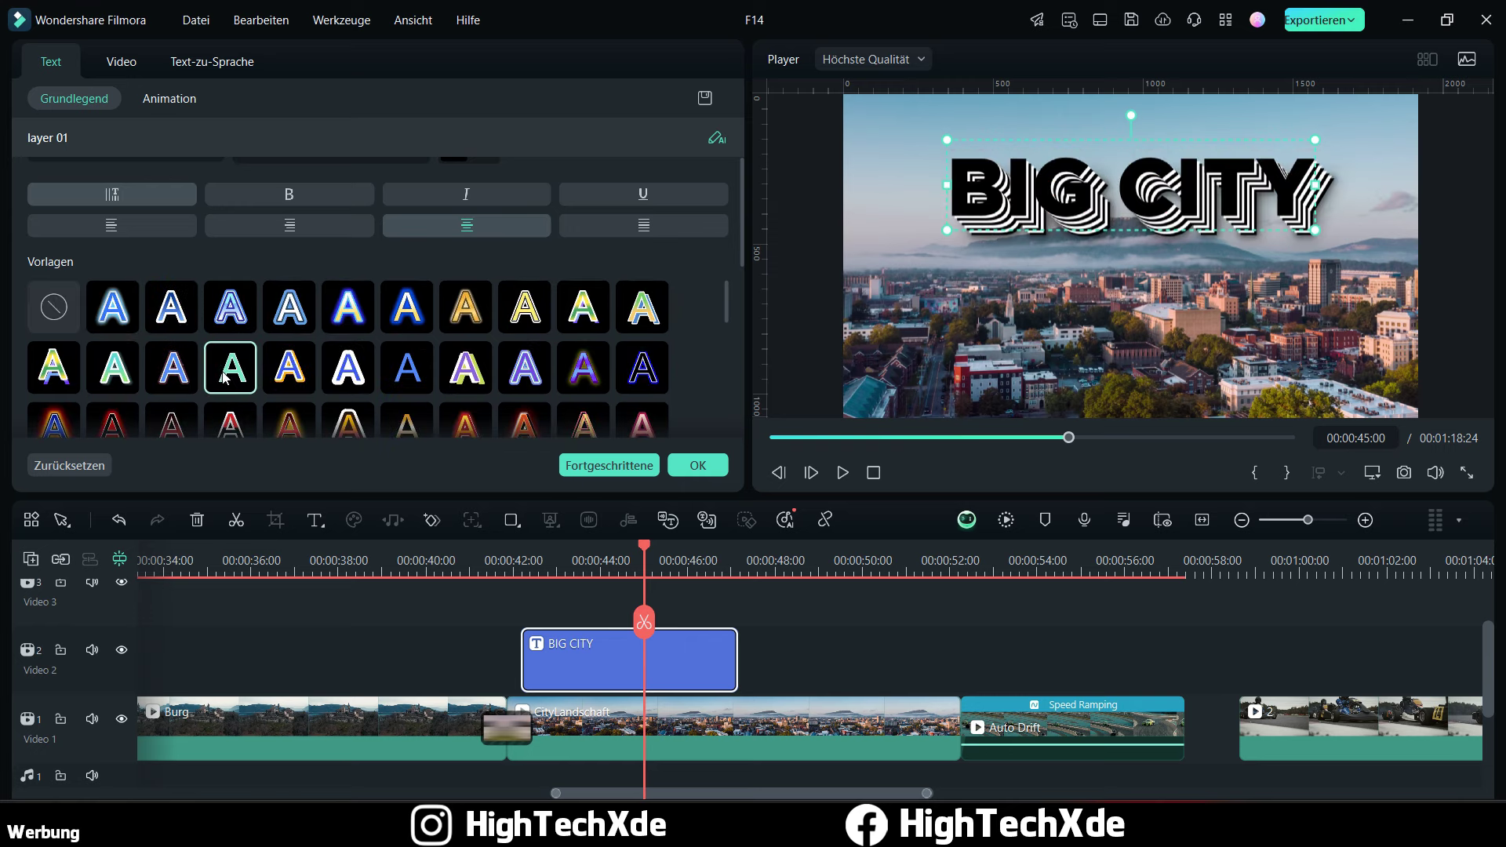
# Step: Remove the text template from the BIG CITY title so it uses plain lettering, and look through the remaining templates
pyautogui.scroll(-2, 259, 368)
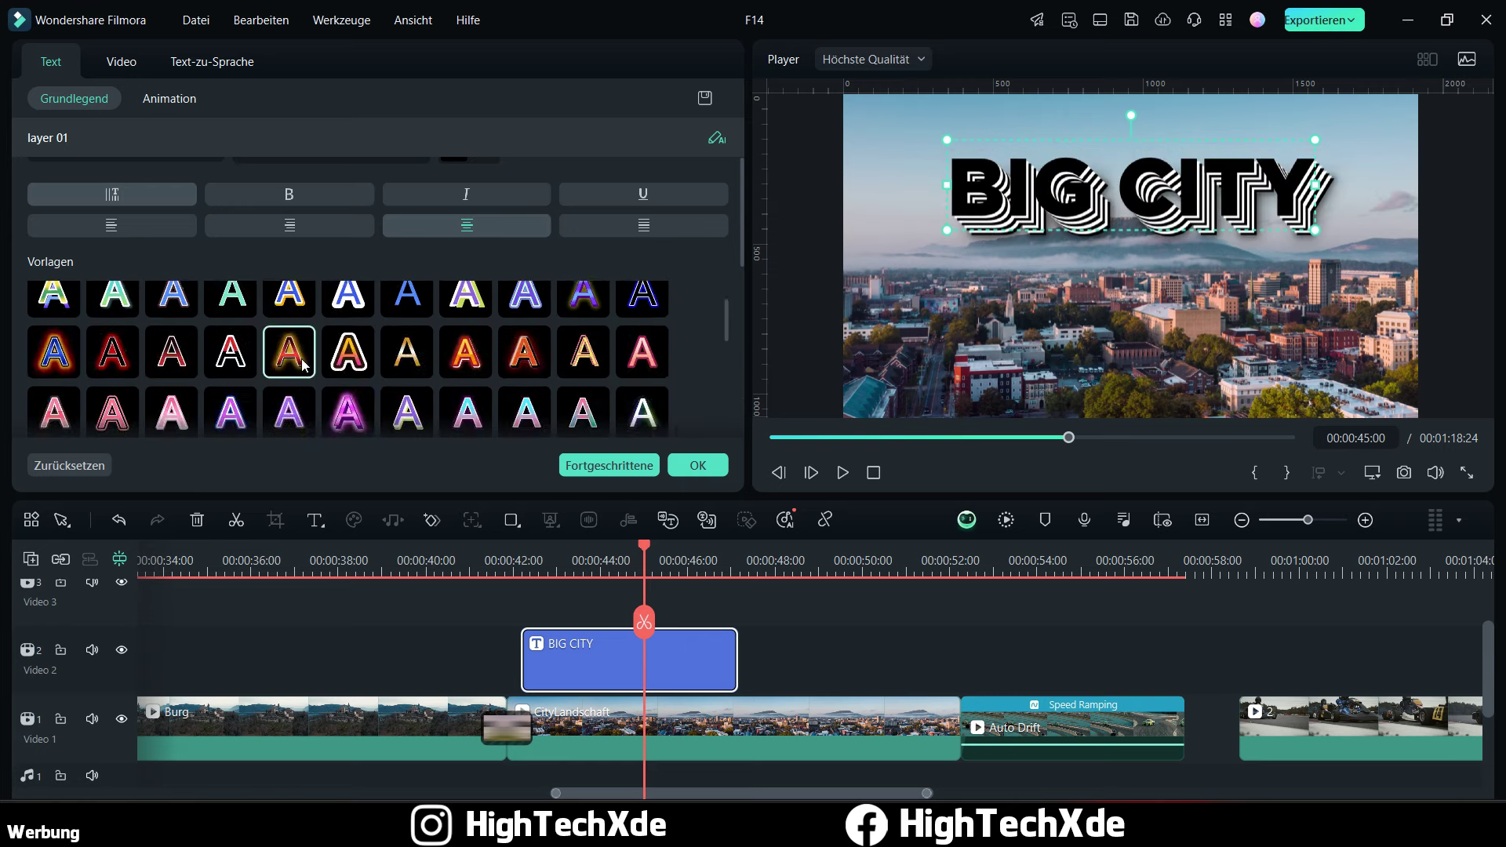
pyautogui.scroll(3, 302, 365)
pyautogui.click(53, 307)
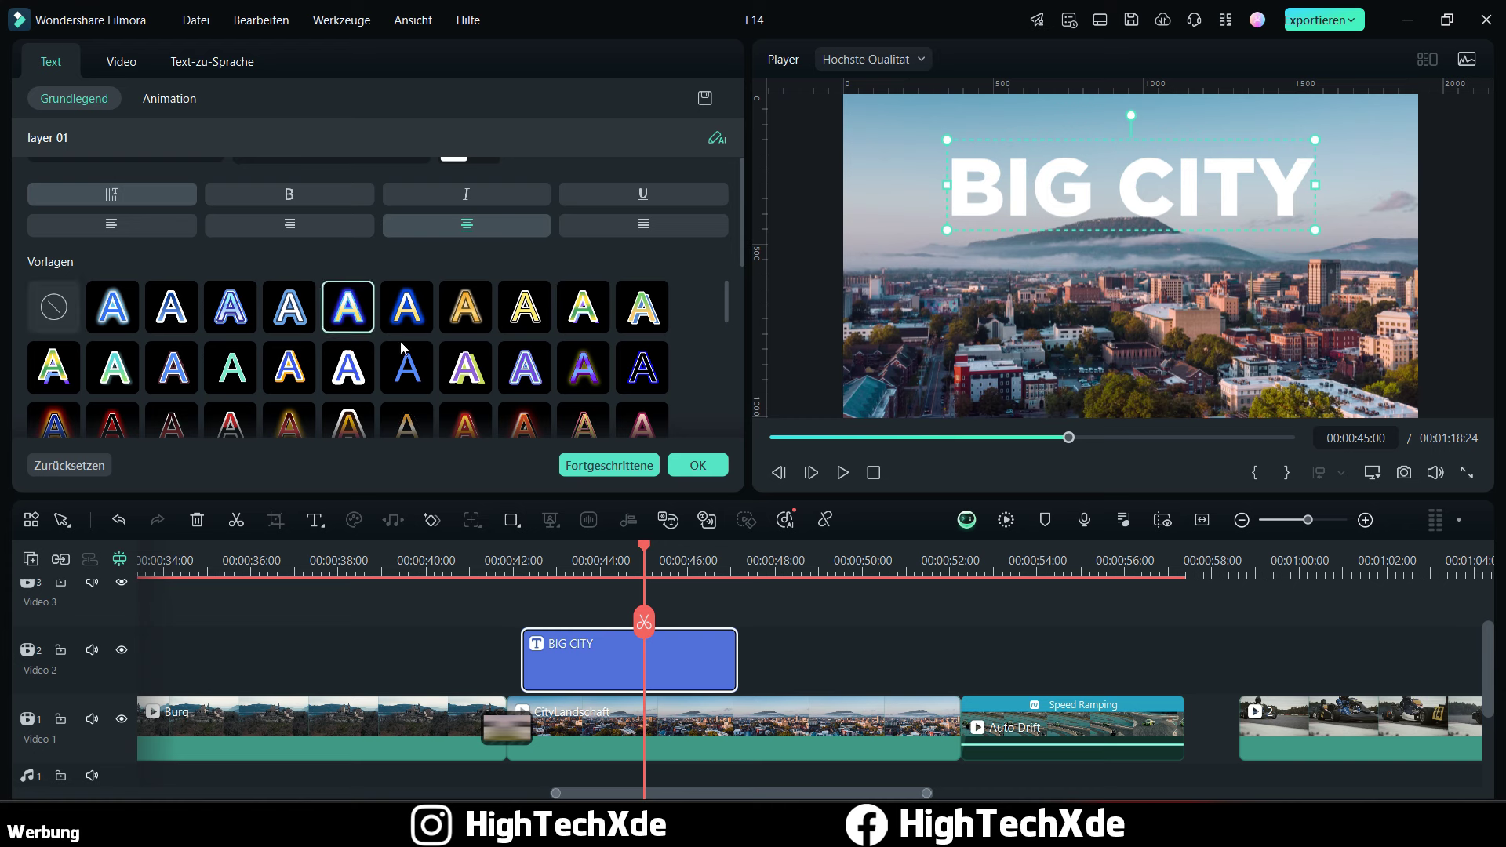
pyautogui.scroll(-10, 603, 392)
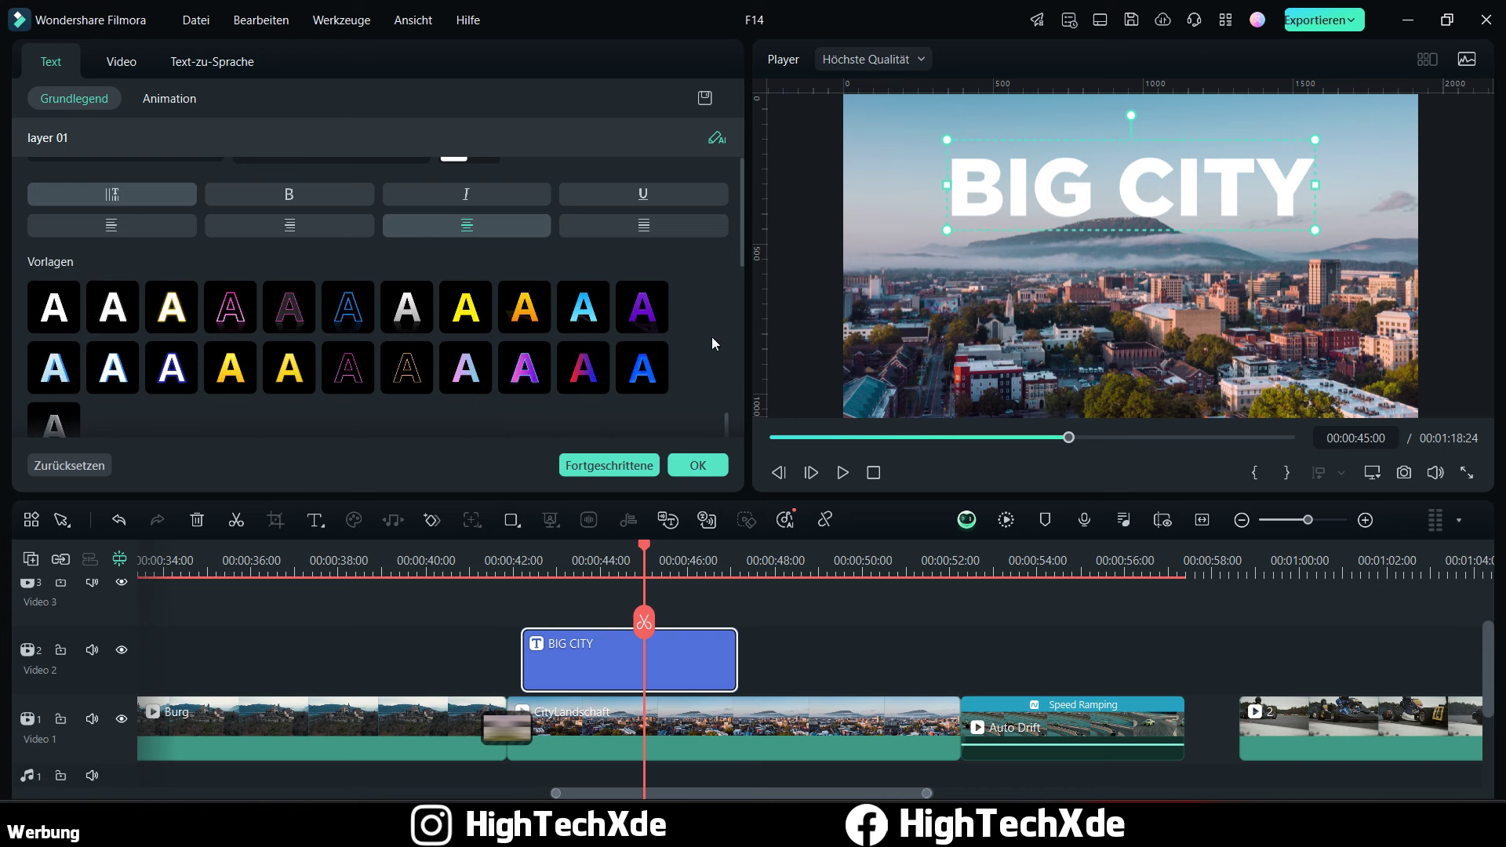
# Step: Enable Form for the BIG CITY title, try the lower arc, circle and upper arc types, and move the arched text down into view
pyautogui.moveTo(740, 251); pyautogui.dragTo(740, 436)
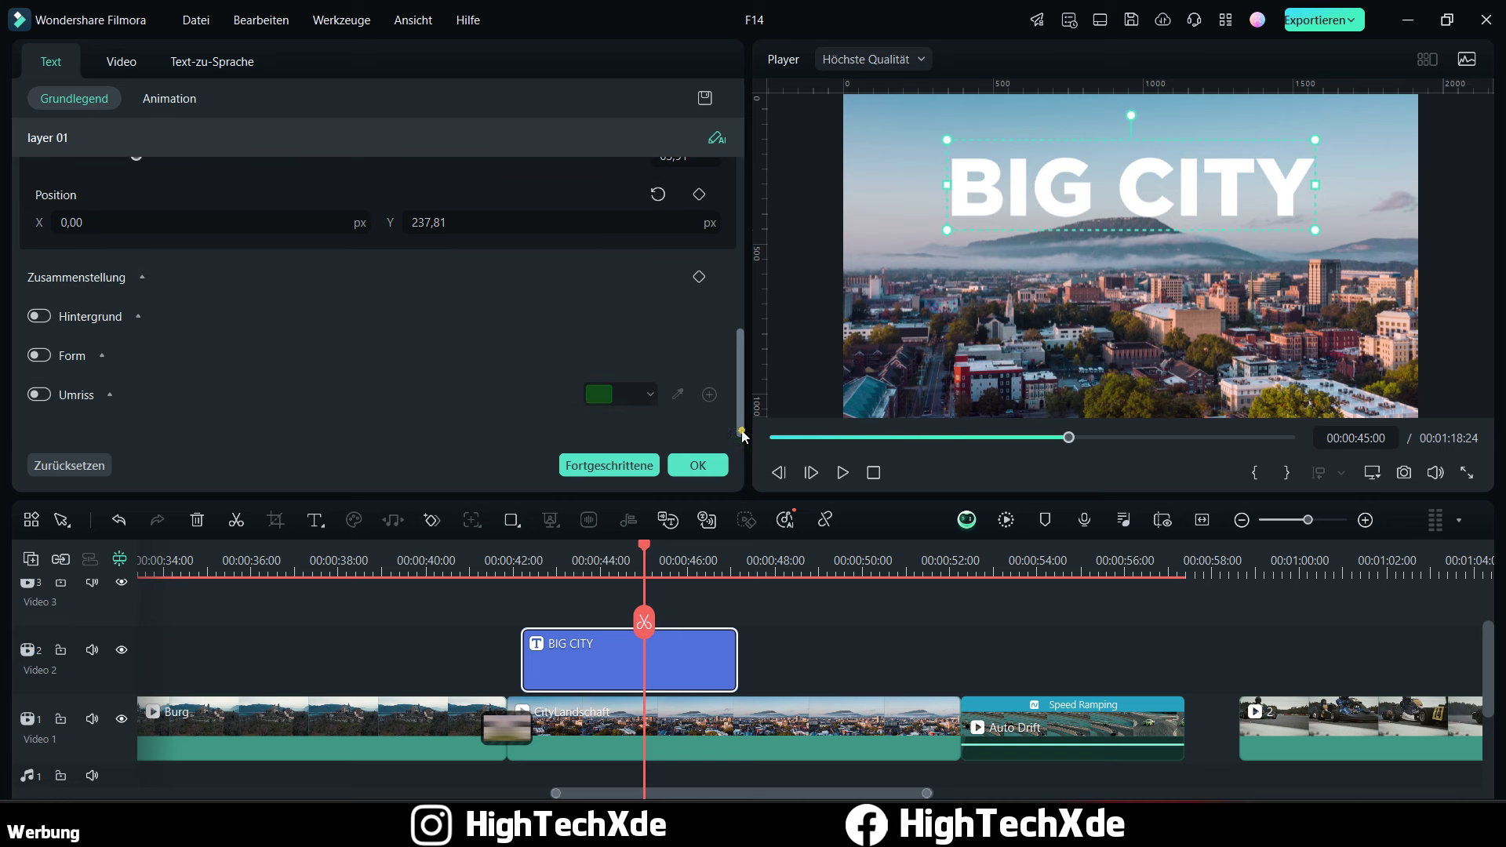
pyautogui.click(43, 358)
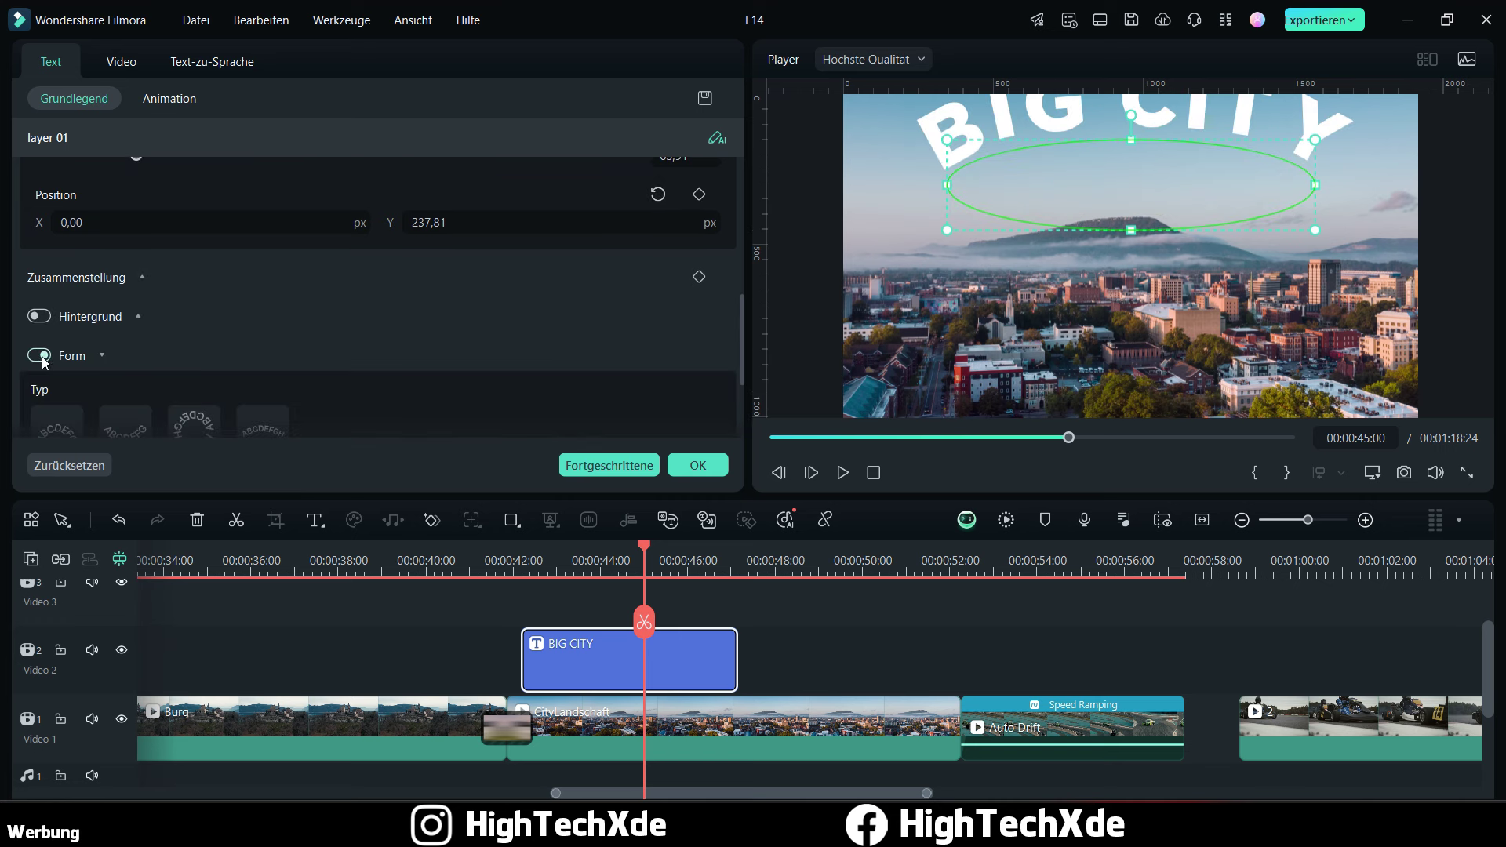
pyautogui.scroll(-1, 353, 367)
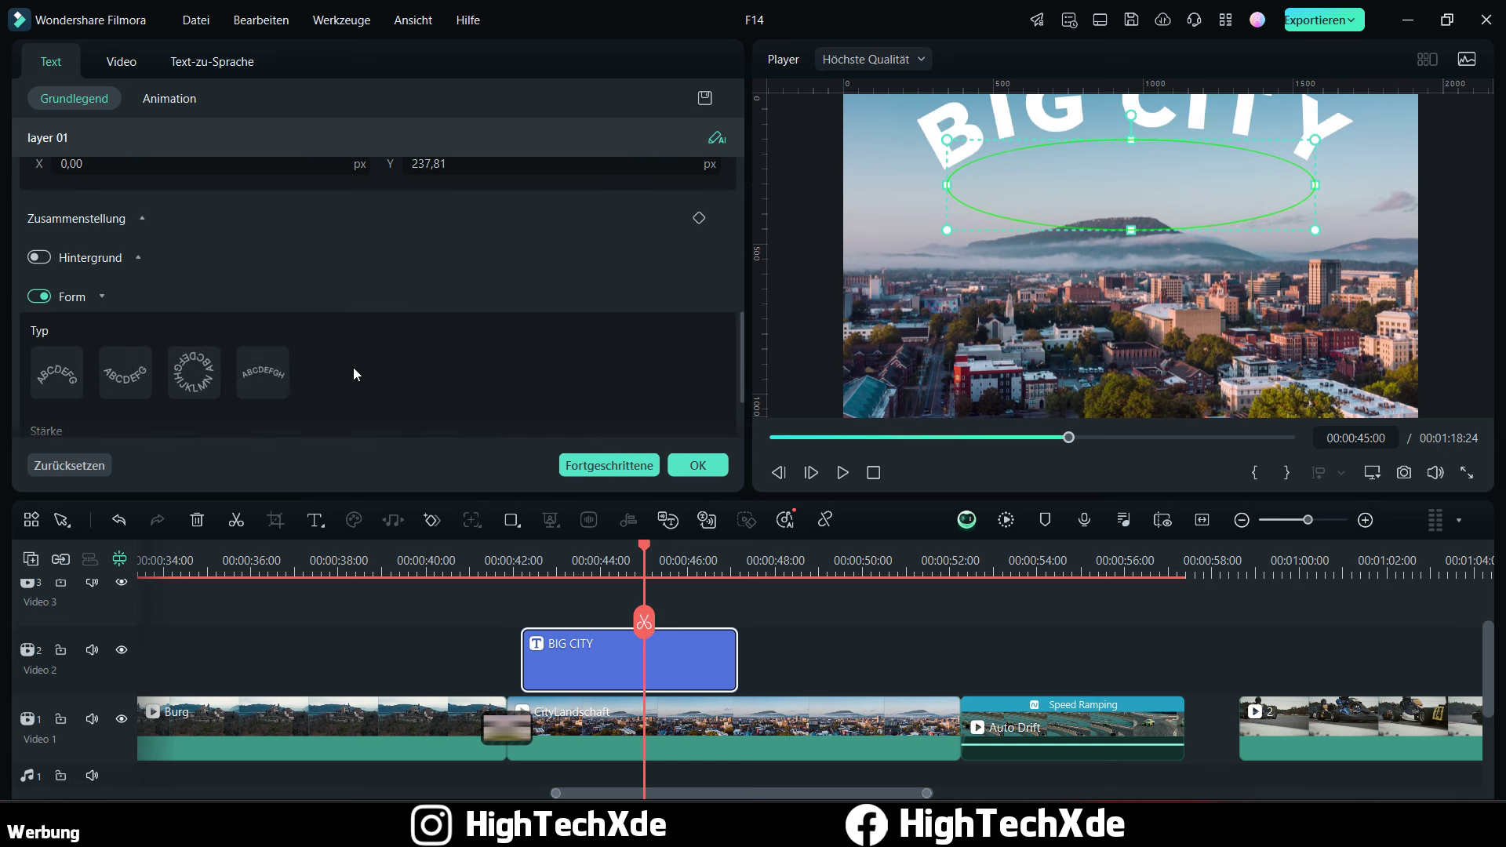
pyautogui.click(130, 379)
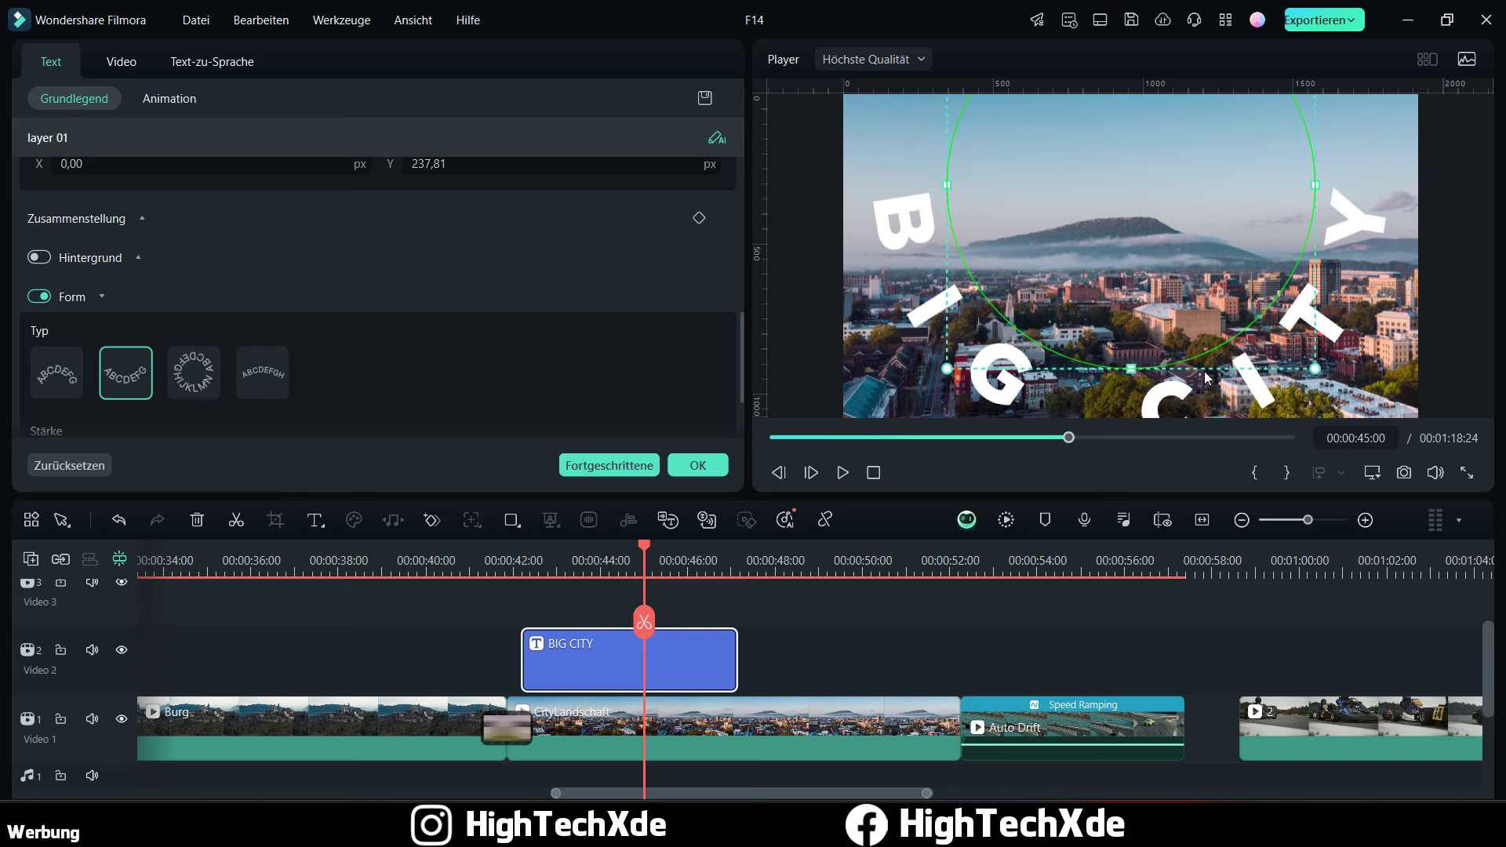
pyautogui.click(196, 370)
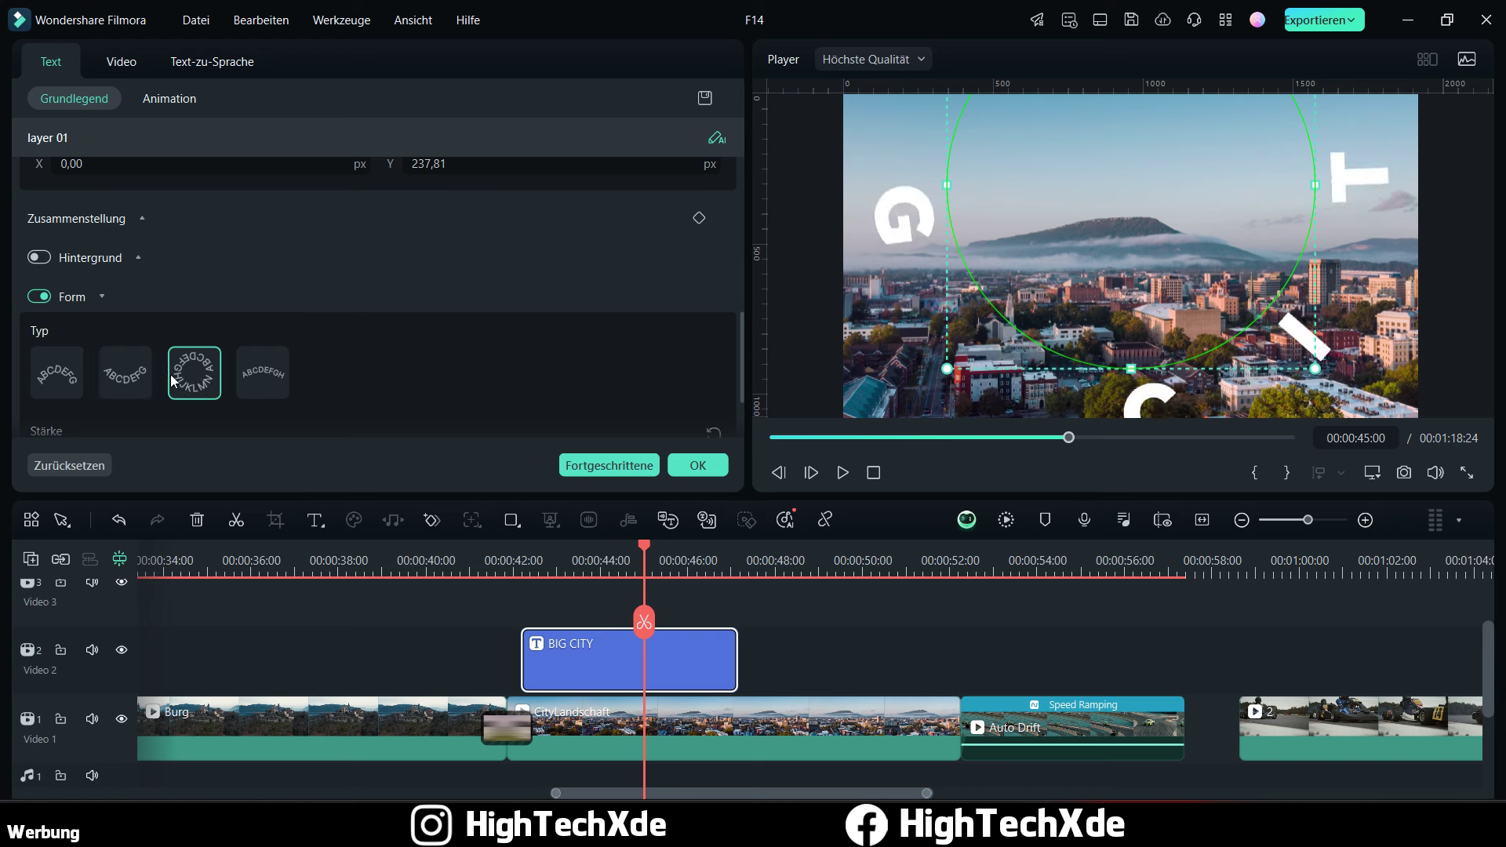
pyautogui.click(55, 373)
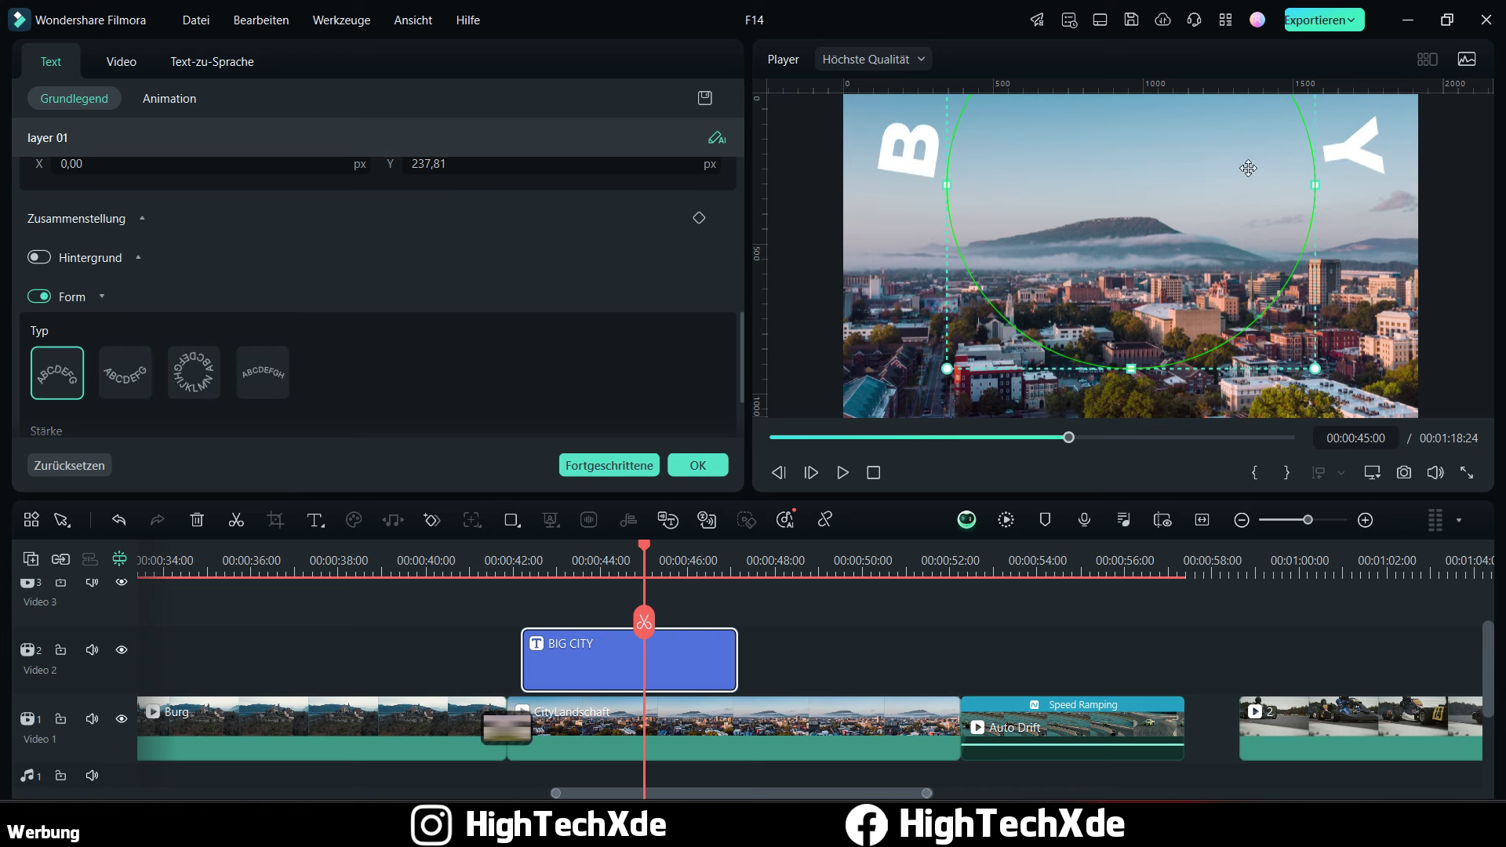
pyautogui.moveTo(1157, 189); pyautogui.dragTo(1150, 333)
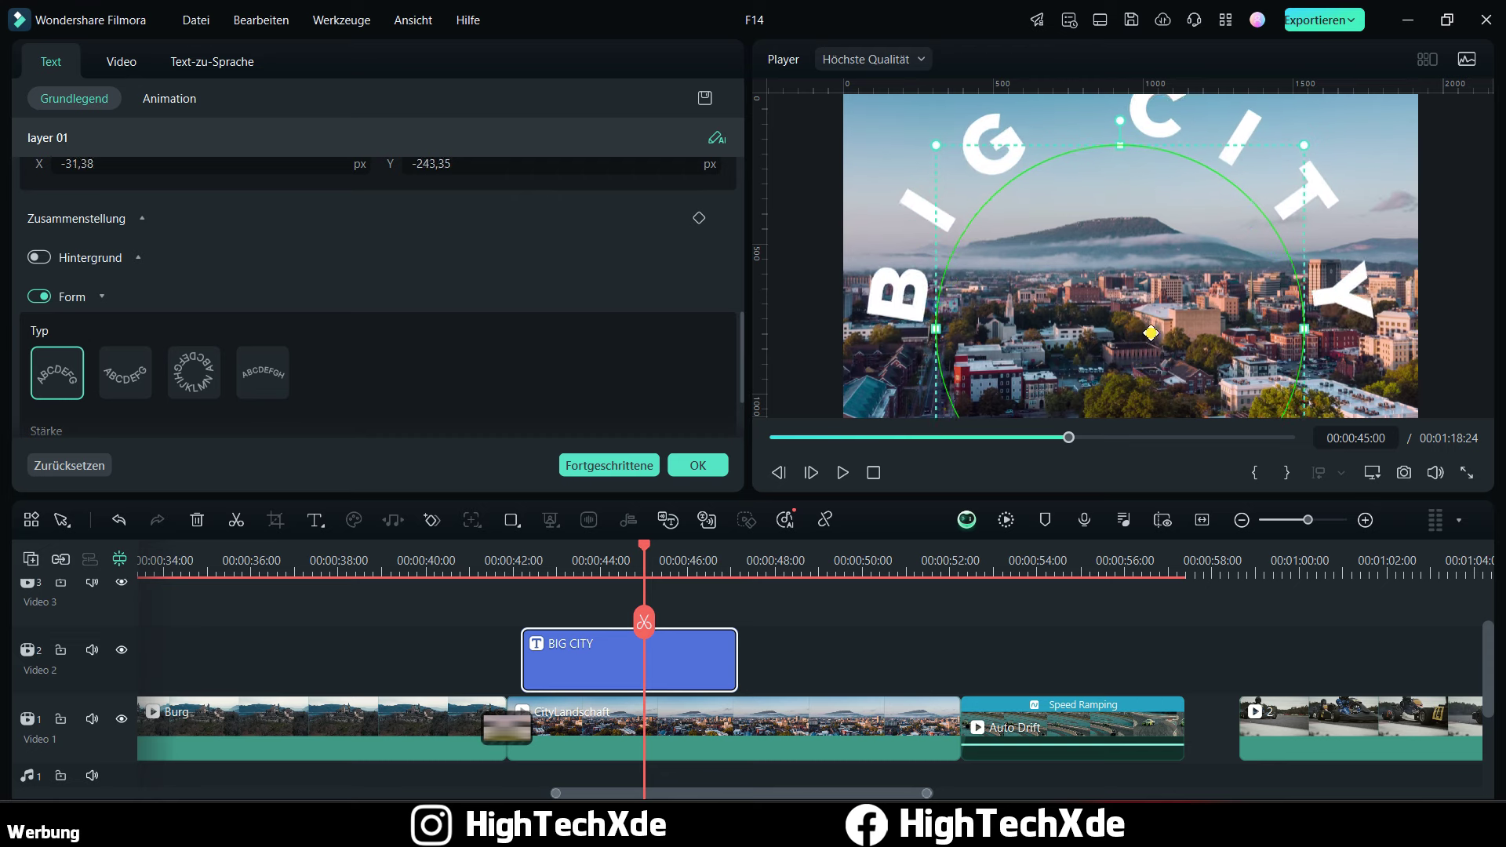
# Step: Try the fourth Form type, a tighter upward curve, and centre the curved title horizontally above the mountain
pyautogui.click(263, 372)
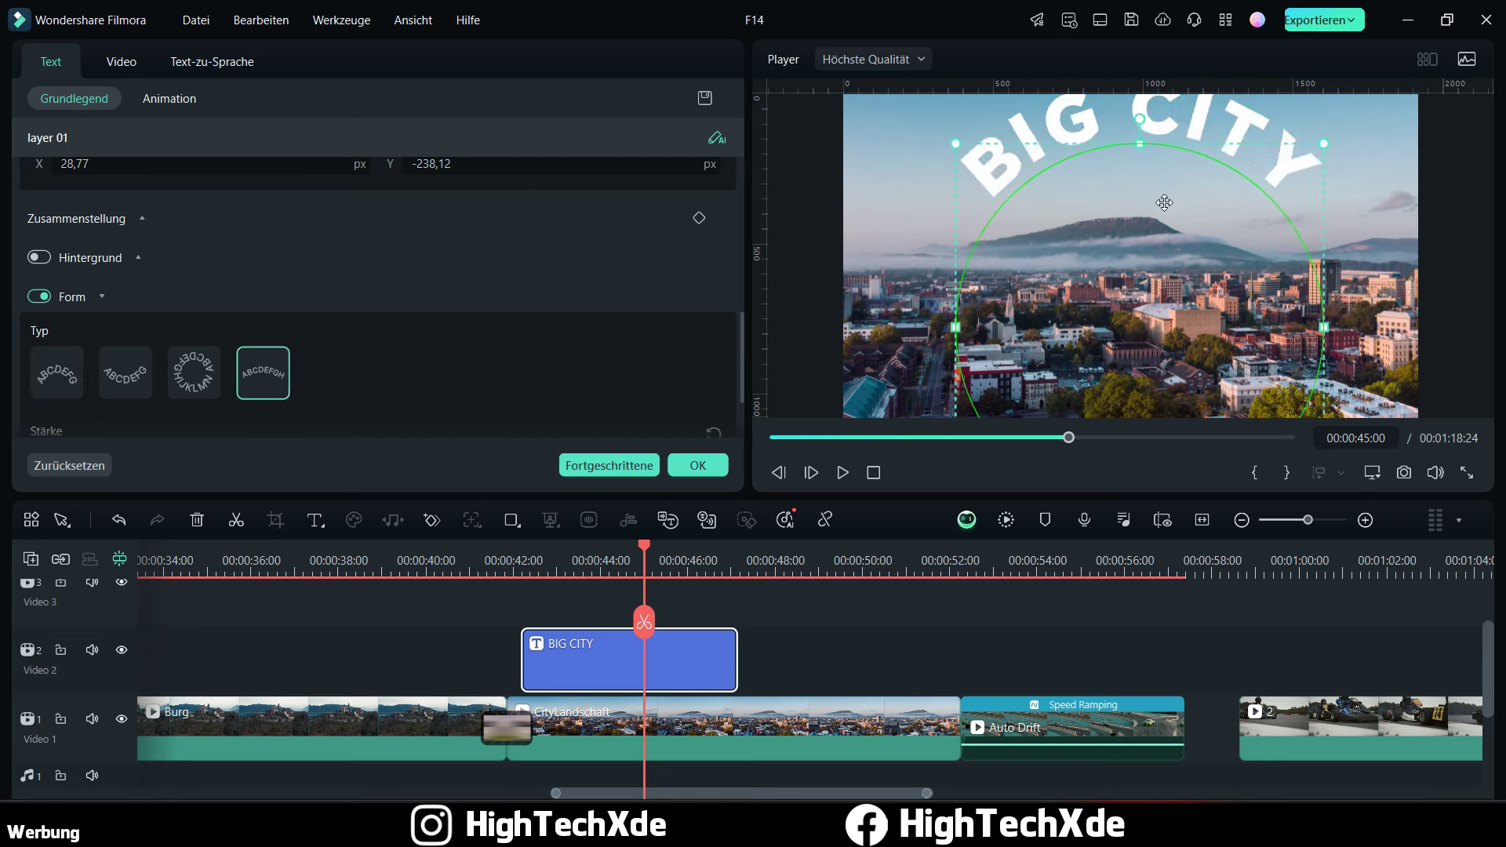
pyautogui.moveTo(1164, 202); pyautogui.dragTo(1153, 259)
pyautogui.moveTo(1130, 208); pyautogui.dragTo(1104, 233)
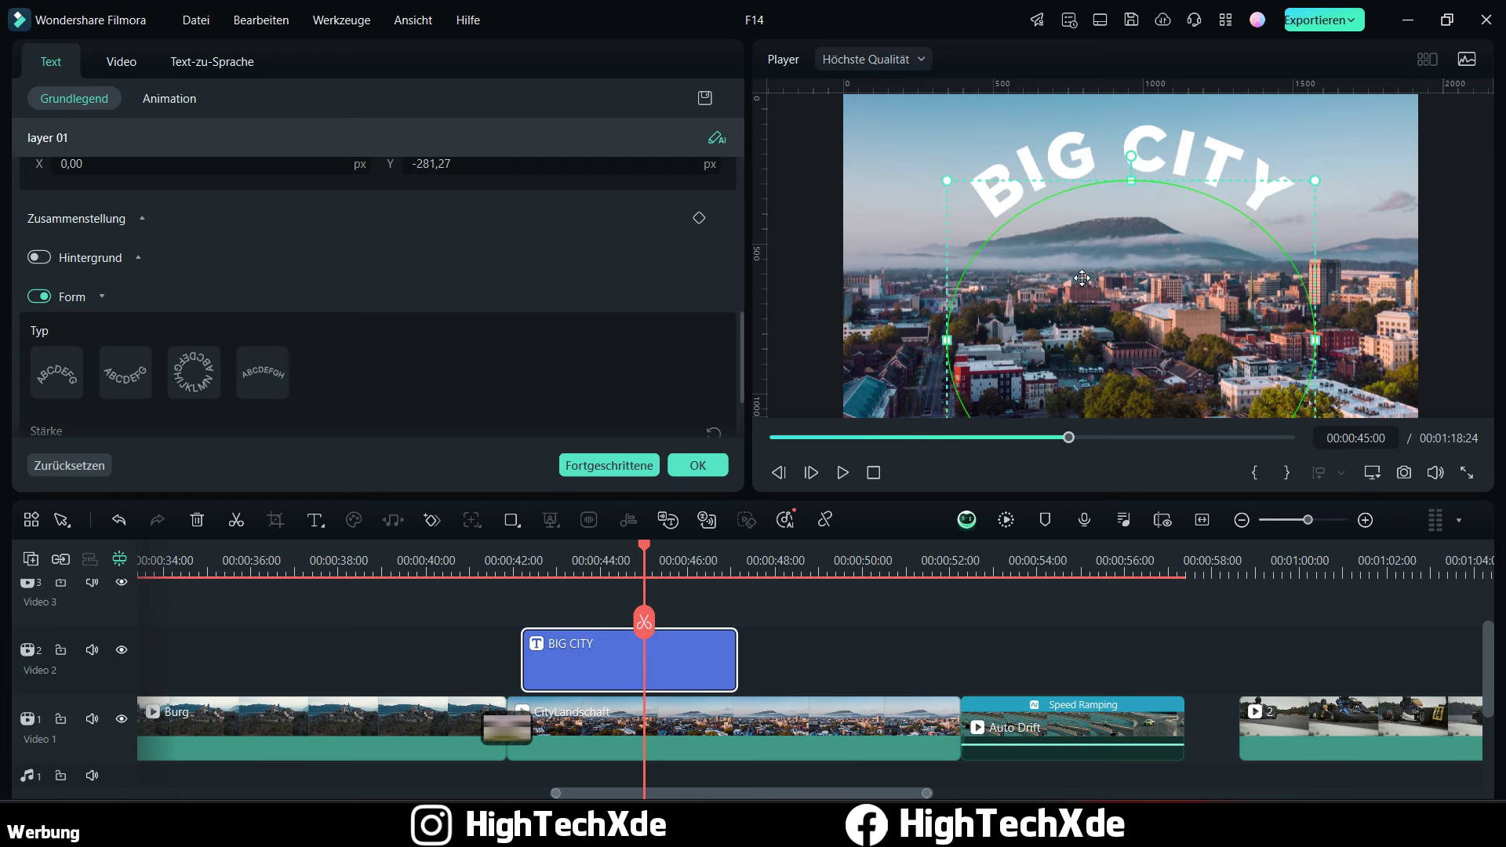
# Step: Turn off Form for the BIG CITY title and move the straight text back up into the sky
pyautogui.click(40, 296)
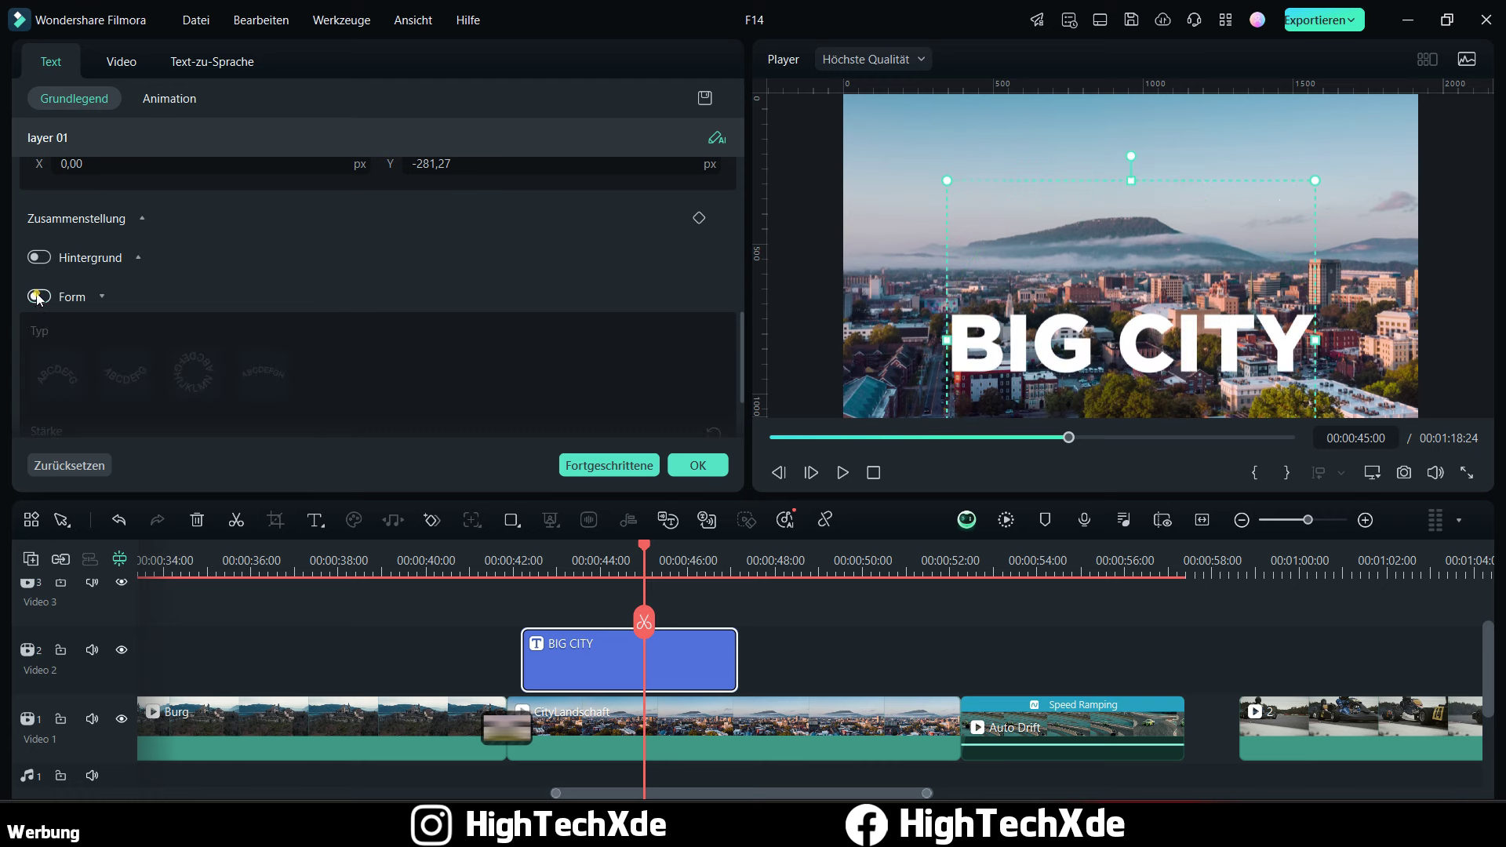
pyautogui.moveTo(1176, 381); pyautogui.dragTo(1145, 217)
# Step: Open the advanced text editor for the BIG CITY title and bring up its fill settings
pyautogui.scroll(-2, 144, 350)
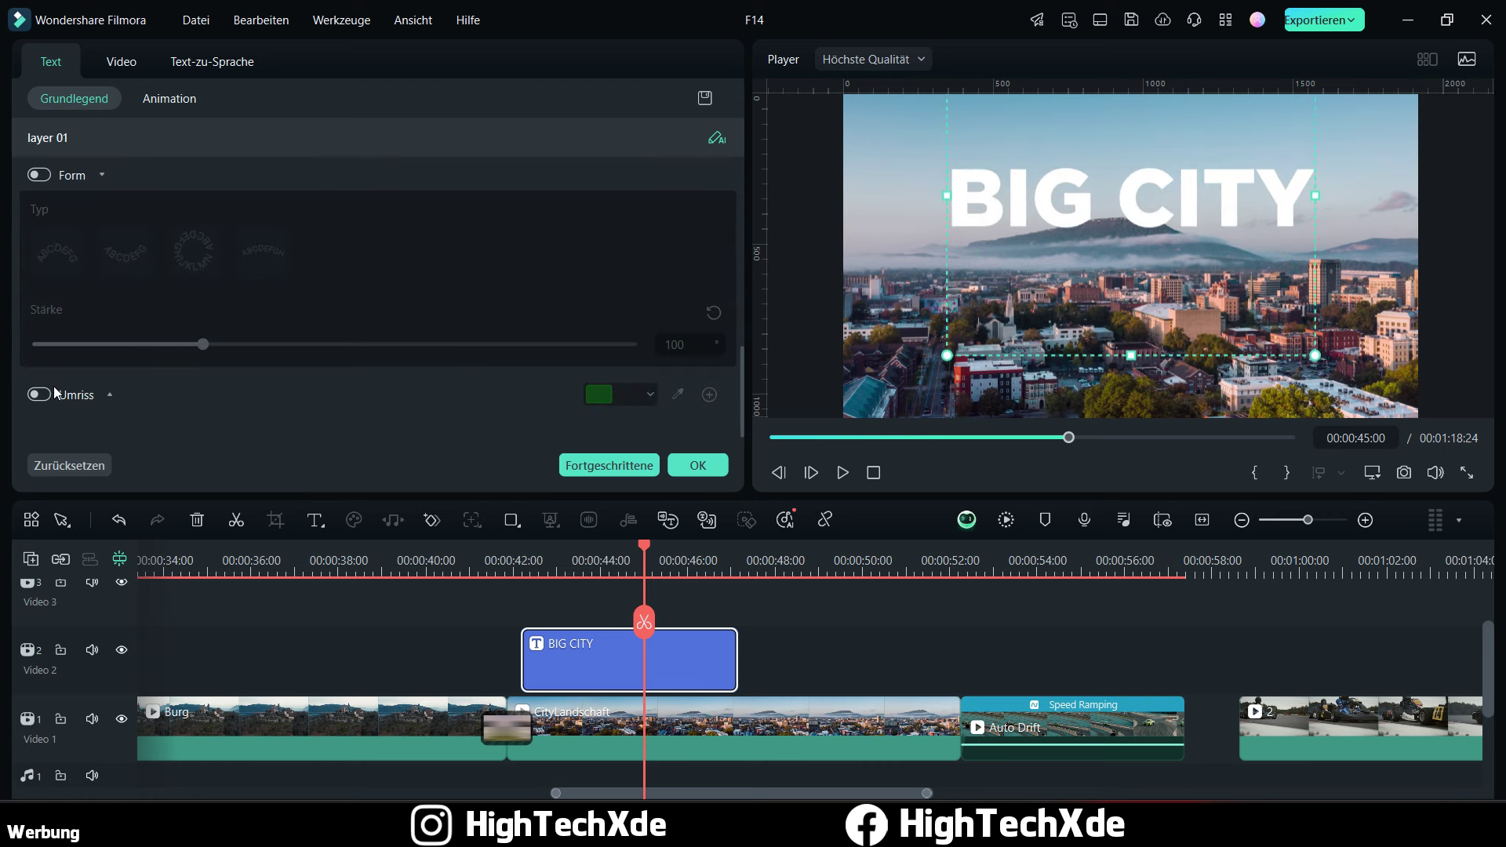
pyautogui.click(614, 467)
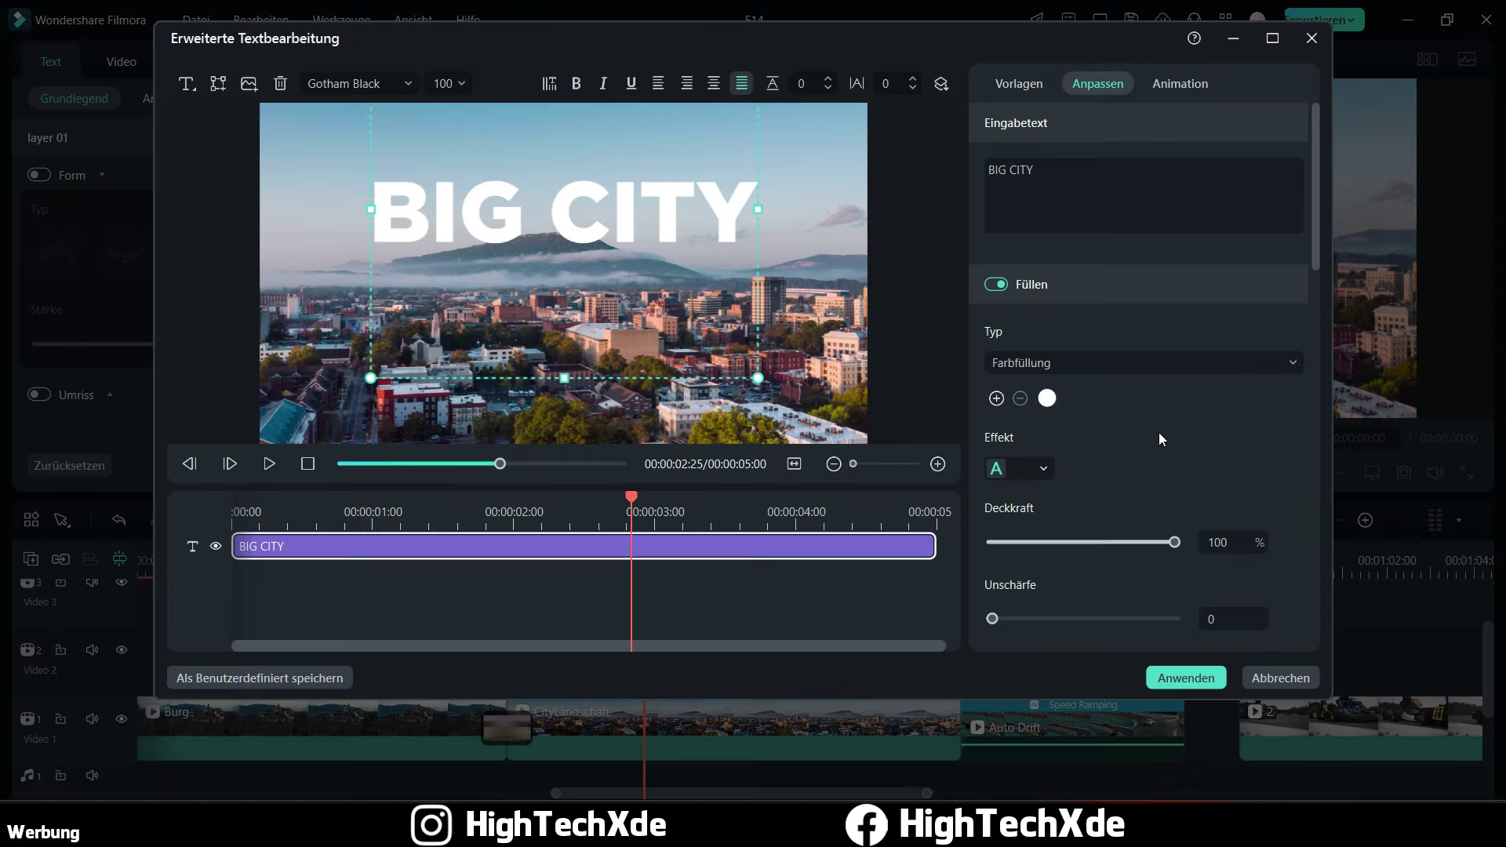
pyautogui.scroll(-1, 1159, 439)
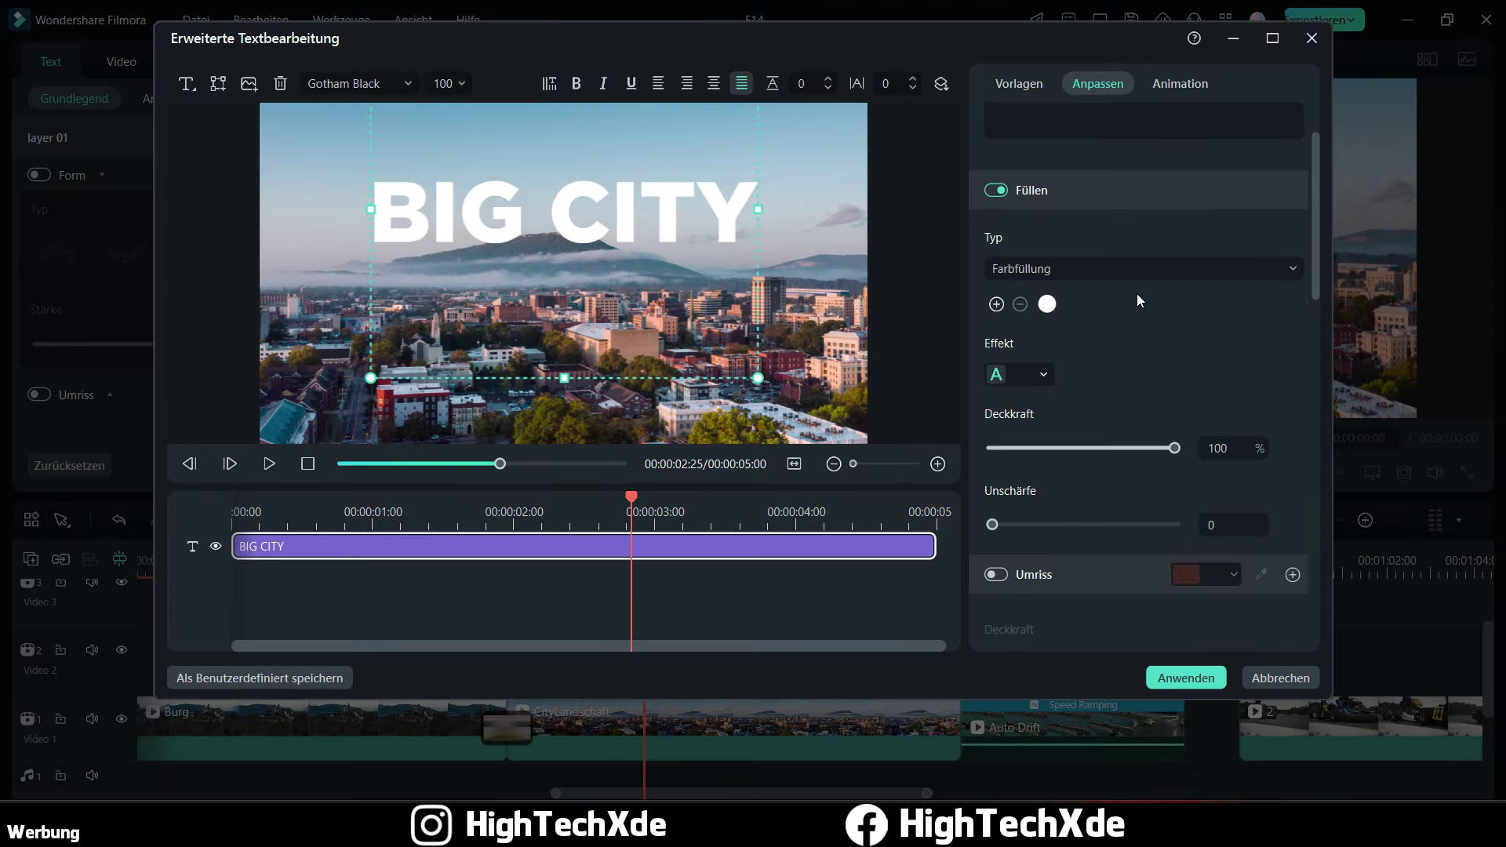
# Step: Try a Verlaufsfüllung on the BIG CITY title running from yellow to muted red, with an angle of 79°
pyautogui.click(1119, 275)
pyautogui.click(1116, 336)
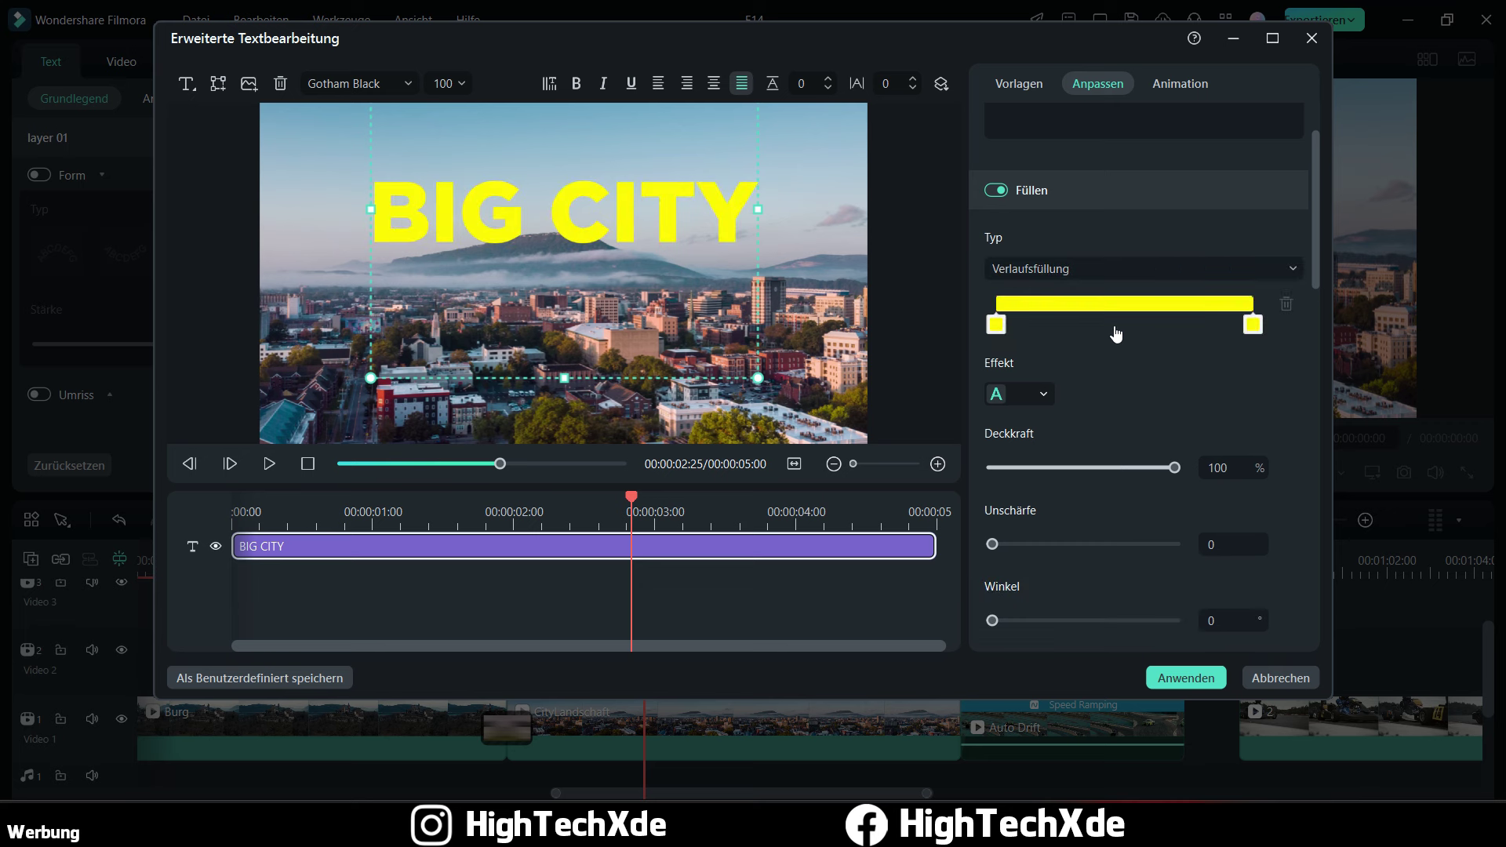
pyautogui.click(1252, 323)
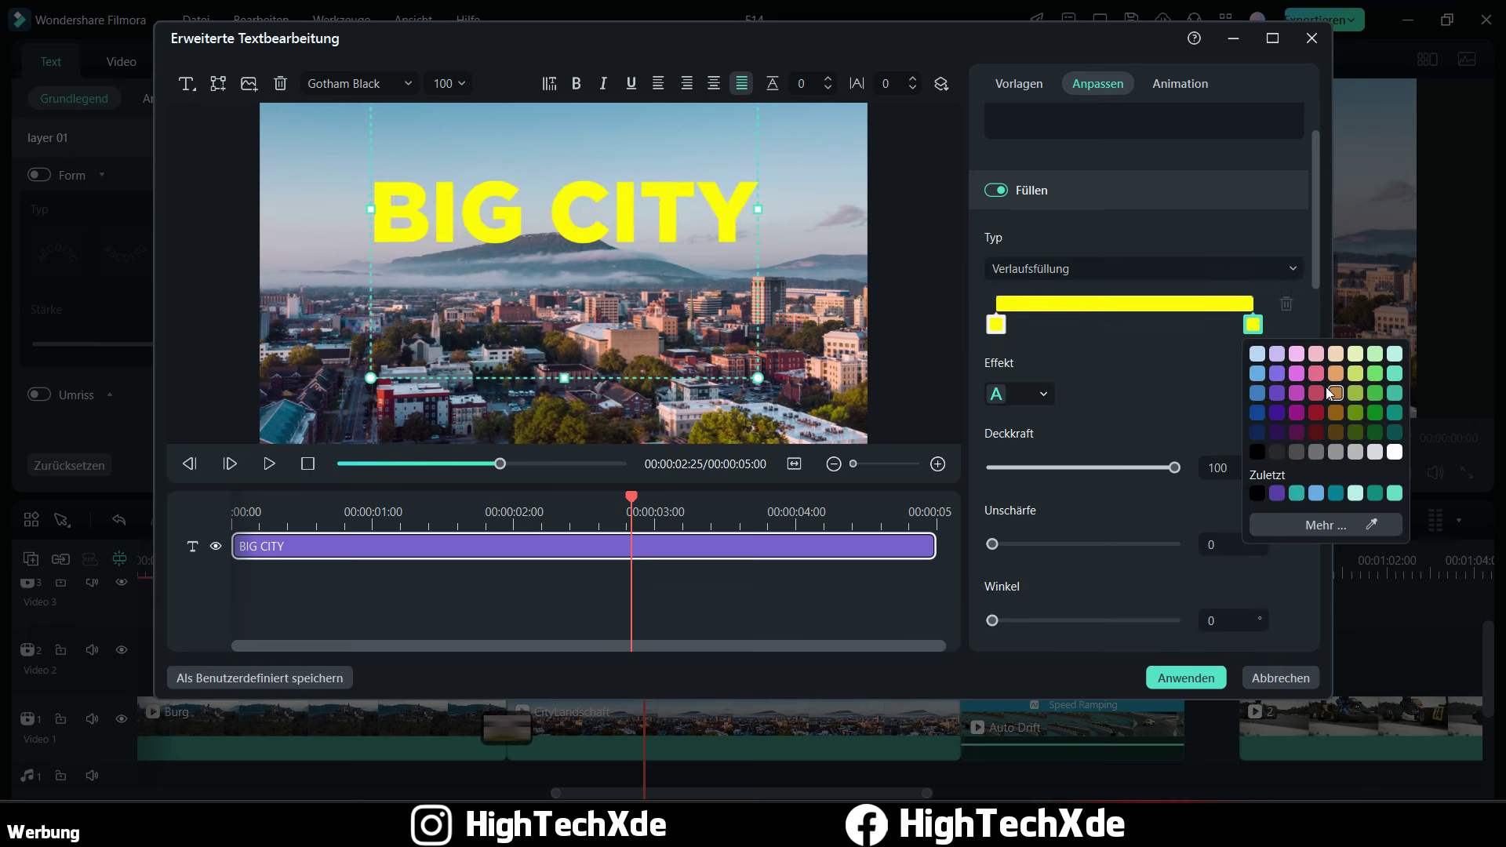
pyautogui.click(1316, 391)
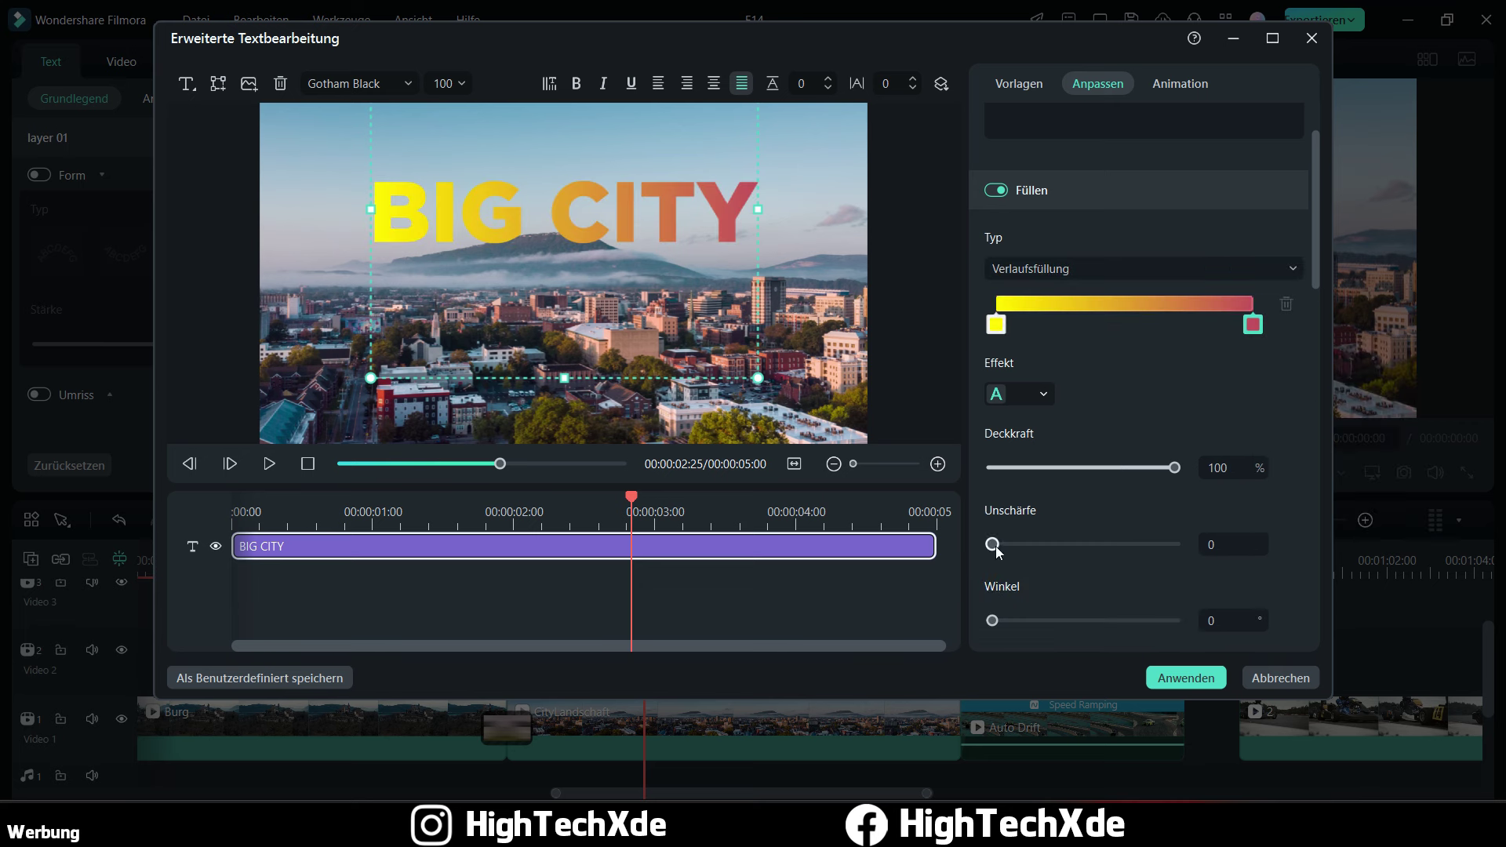
pyautogui.moveTo(993, 620); pyautogui.dragTo(1032, 620)
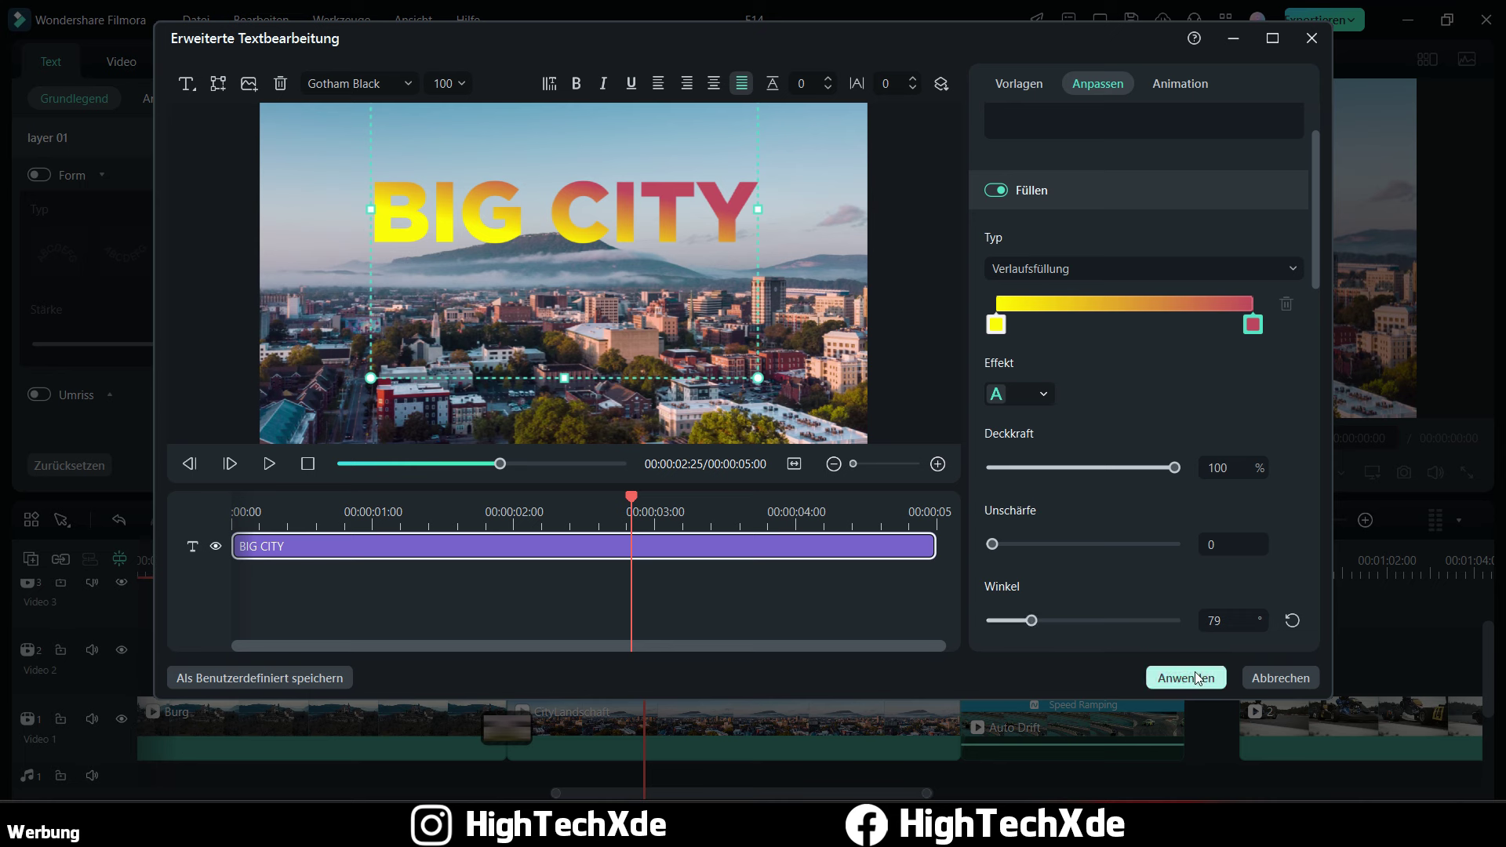
# Step: Set the title's fill type back to Farbfüllung and enable a red Umriss with a thickness of 8
pyautogui.click(1062, 269)
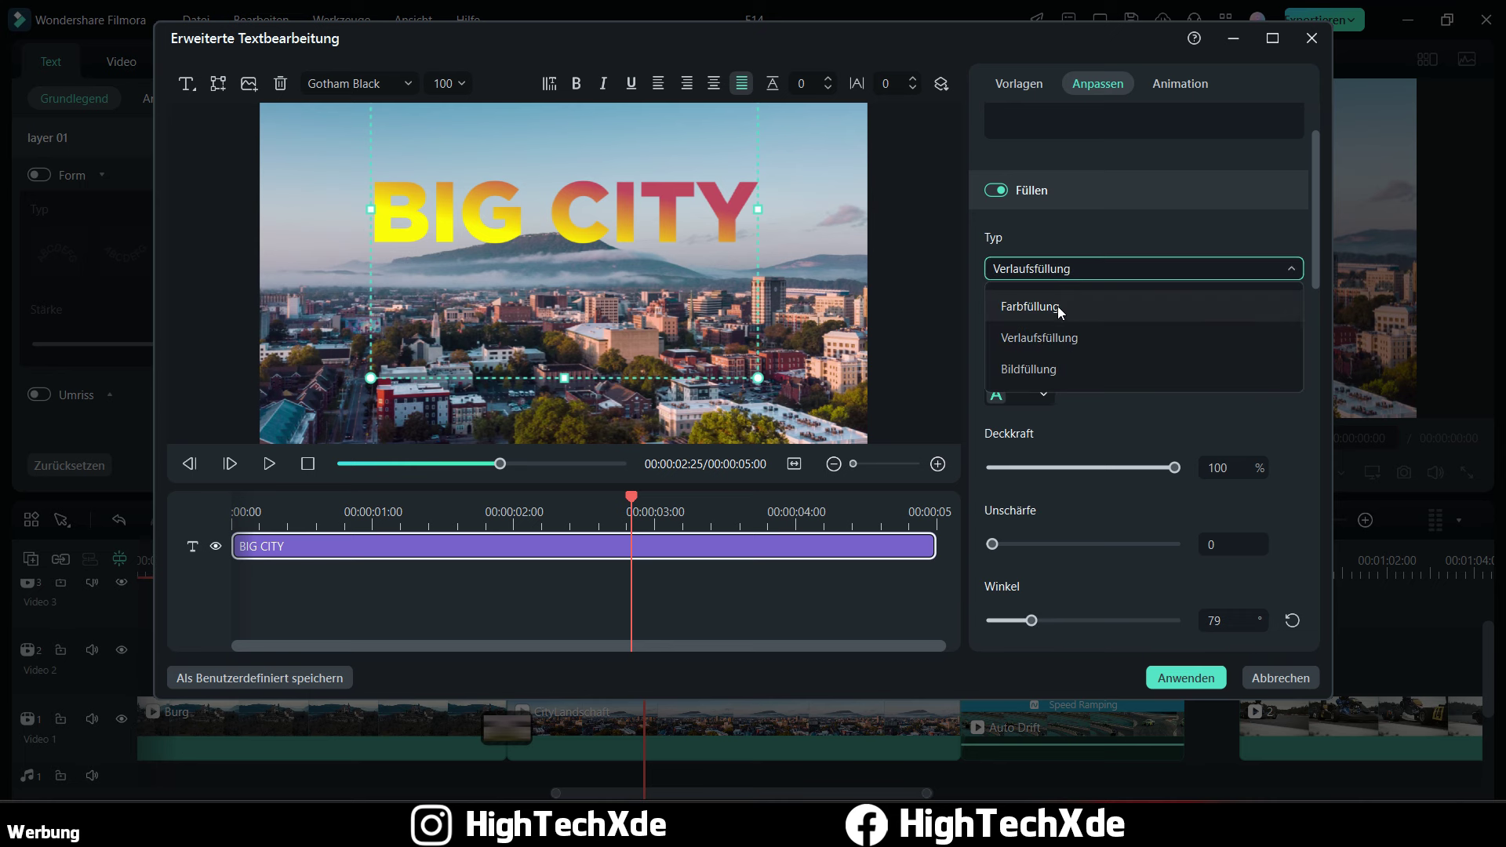
pyautogui.click(1057, 306)
pyautogui.scroll(-3, 1145, 360)
pyautogui.click(996, 385)
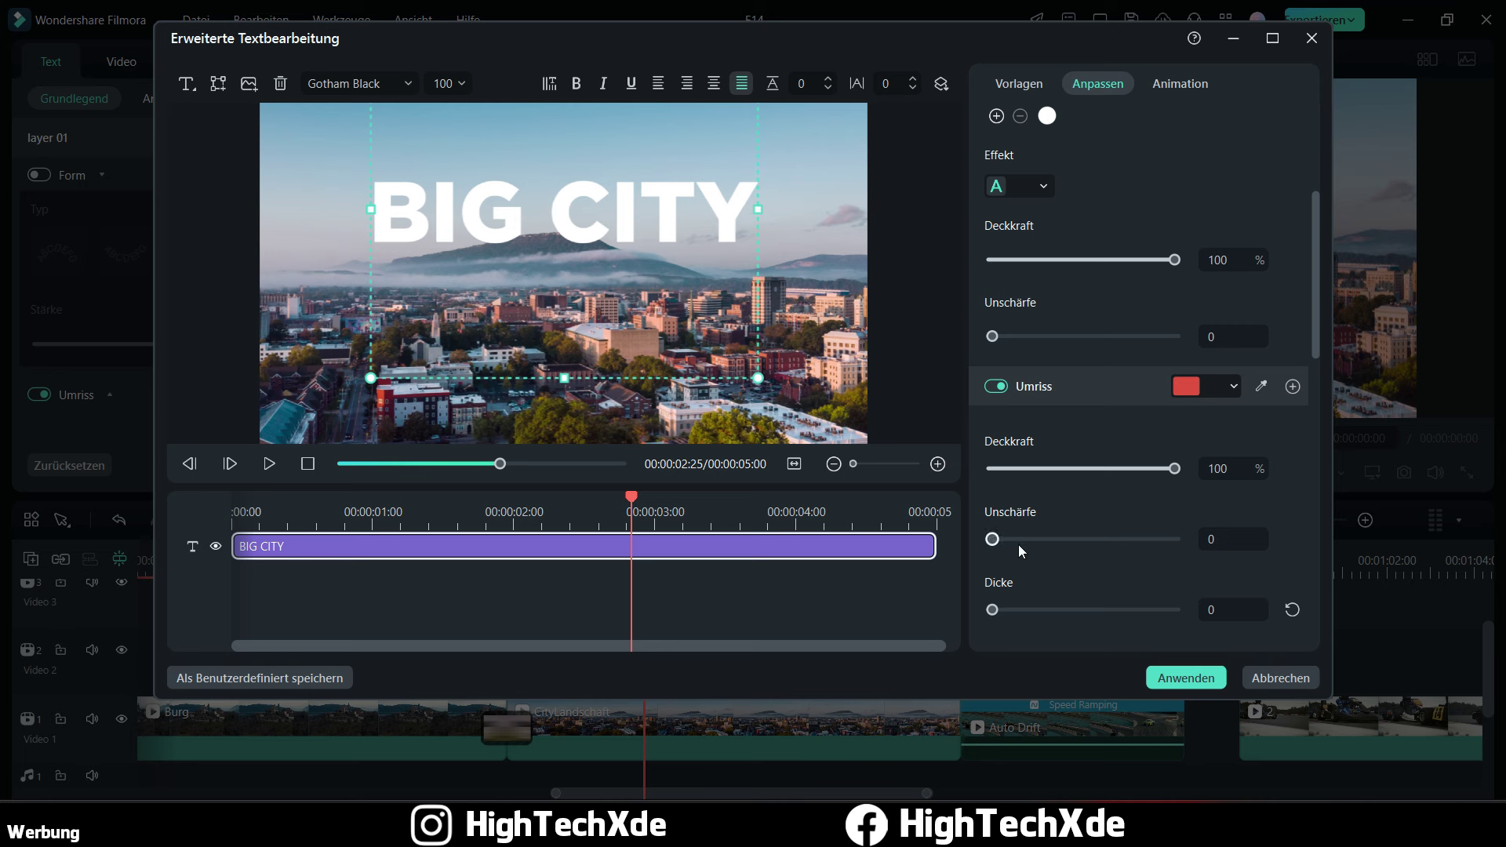
pyautogui.moveTo(992, 610); pyautogui.dragTo(1014, 609)
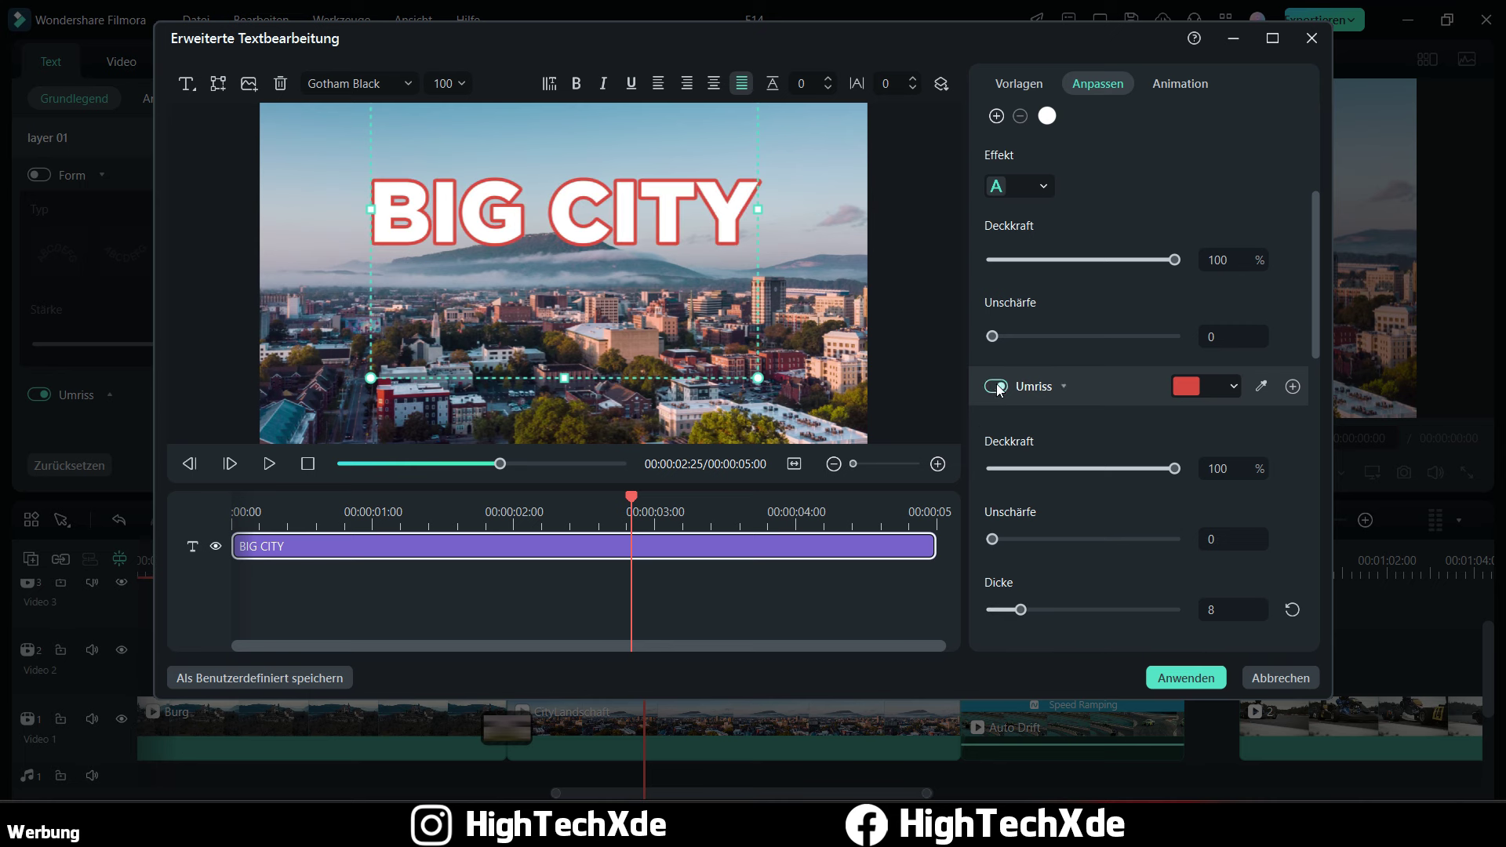
# Step: Try a grey Schatten on the BIG CITY title with an Entfernung of 11, and switch the shadow off again
pyautogui.scroll(-5, 1162, 444)
pyautogui.click(998, 340)
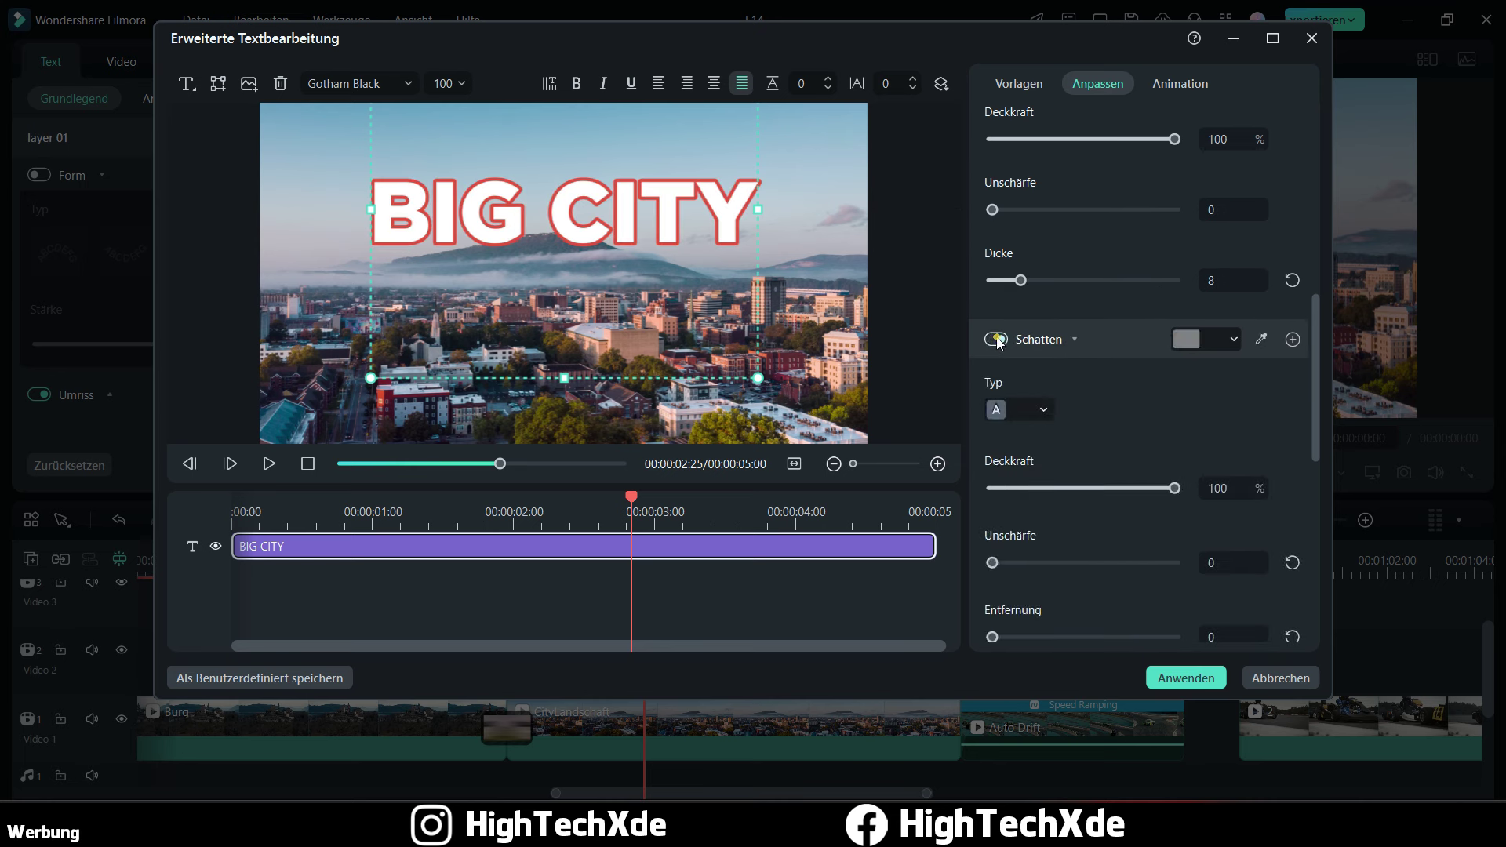
pyautogui.moveTo(993, 636); pyautogui.dragTo(1033, 636)
pyautogui.click(1018, 416)
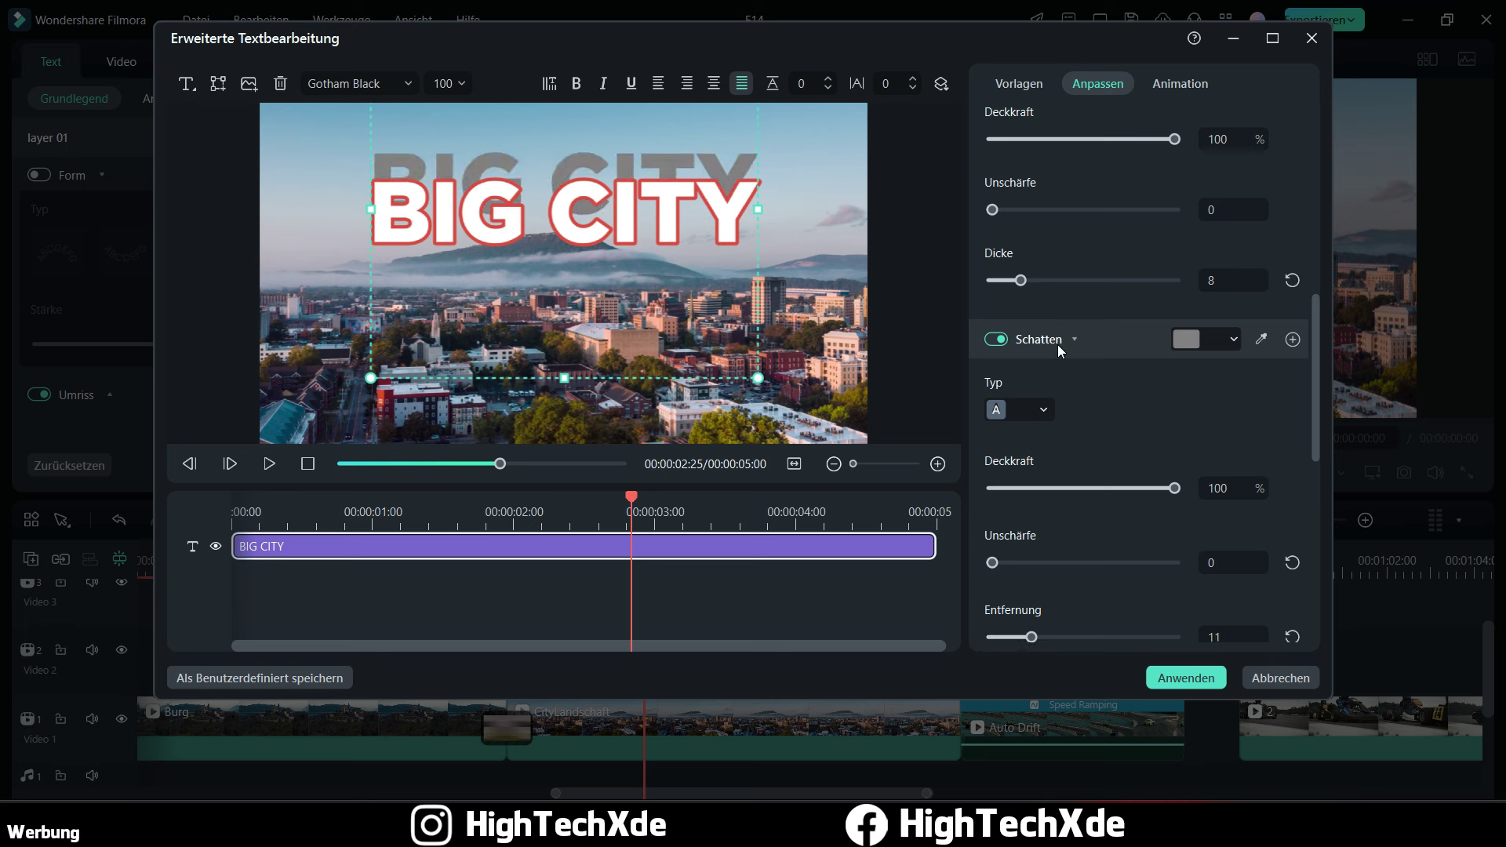
pyautogui.click(997, 340)
# Step: Enable a black Hintergrund with Farbfüllung behind the BIG CITY title
pyautogui.scroll(-3, 1098, 397)
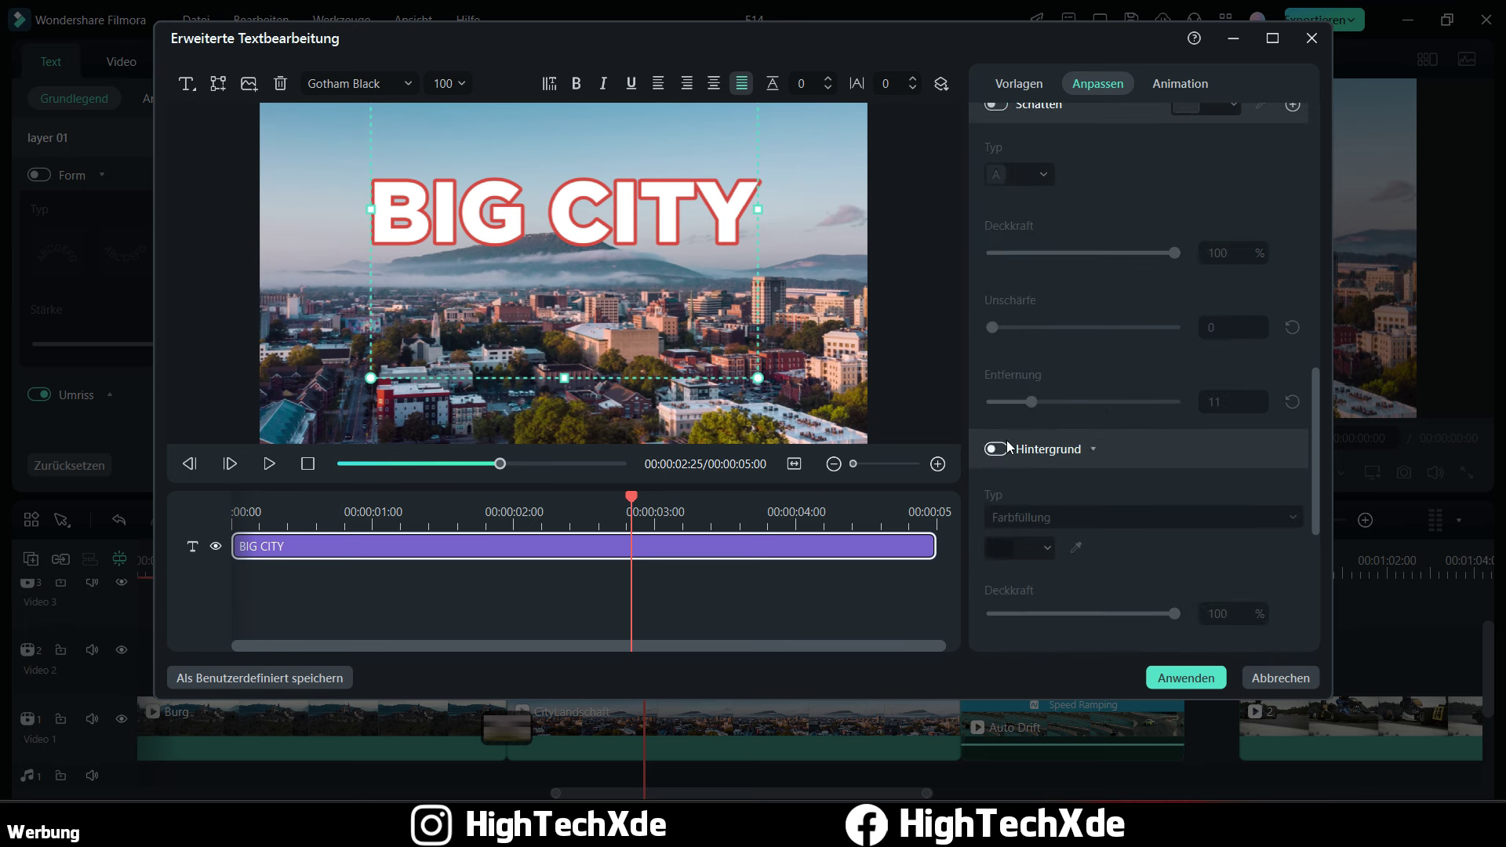
pyautogui.scroll(-3, 1090, 424)
pyautogui.click(996, 262)
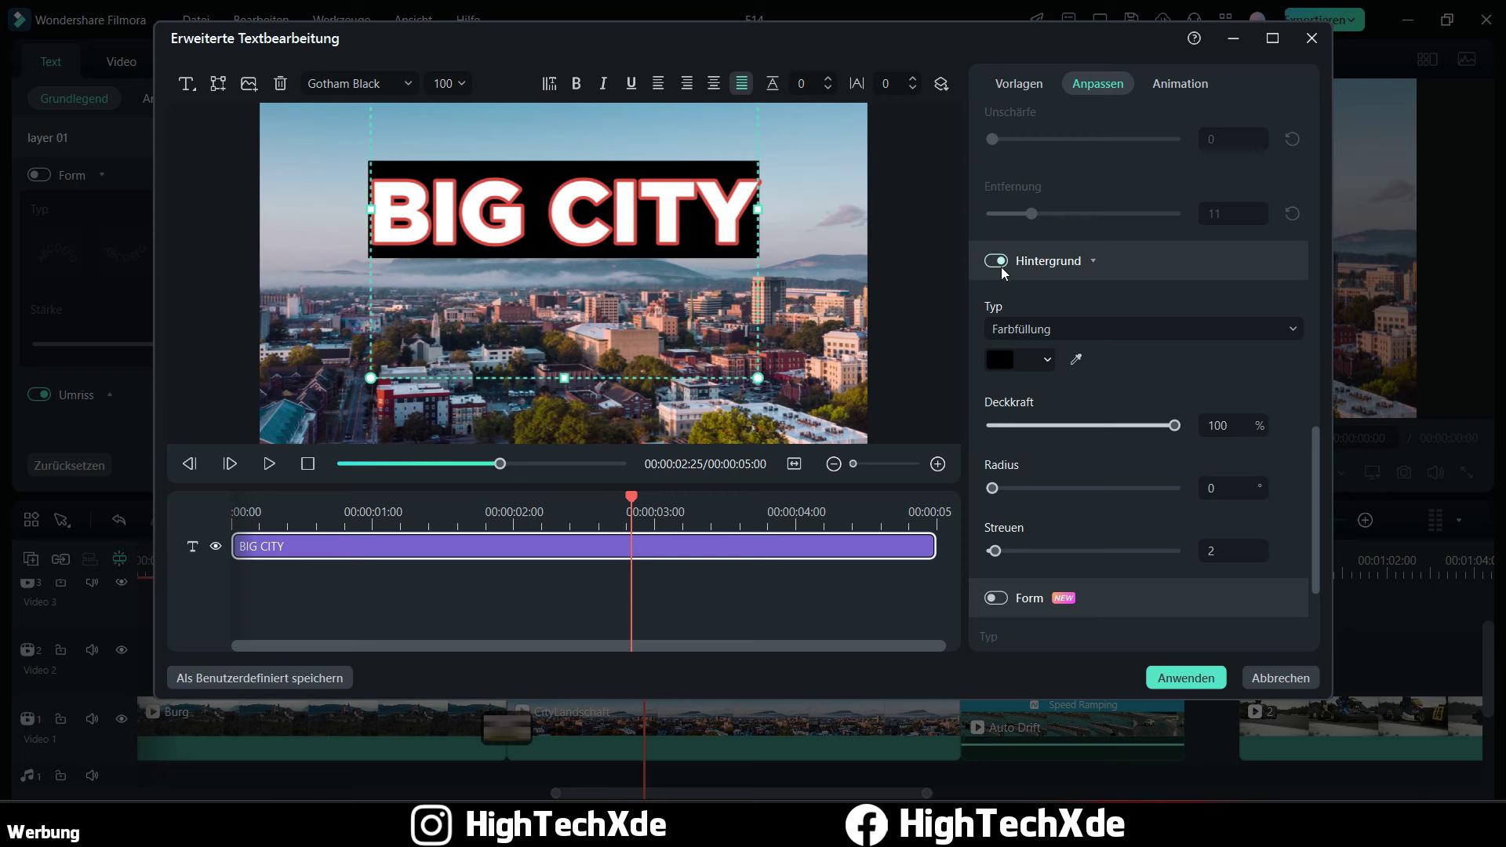
# Step: Switch off the BIG CITY title's Hintergrund and leave the advanced text editing without applying the changes
pyautogui.click(997, 262)
pyautogui.scroll(-3, 1070, 478)
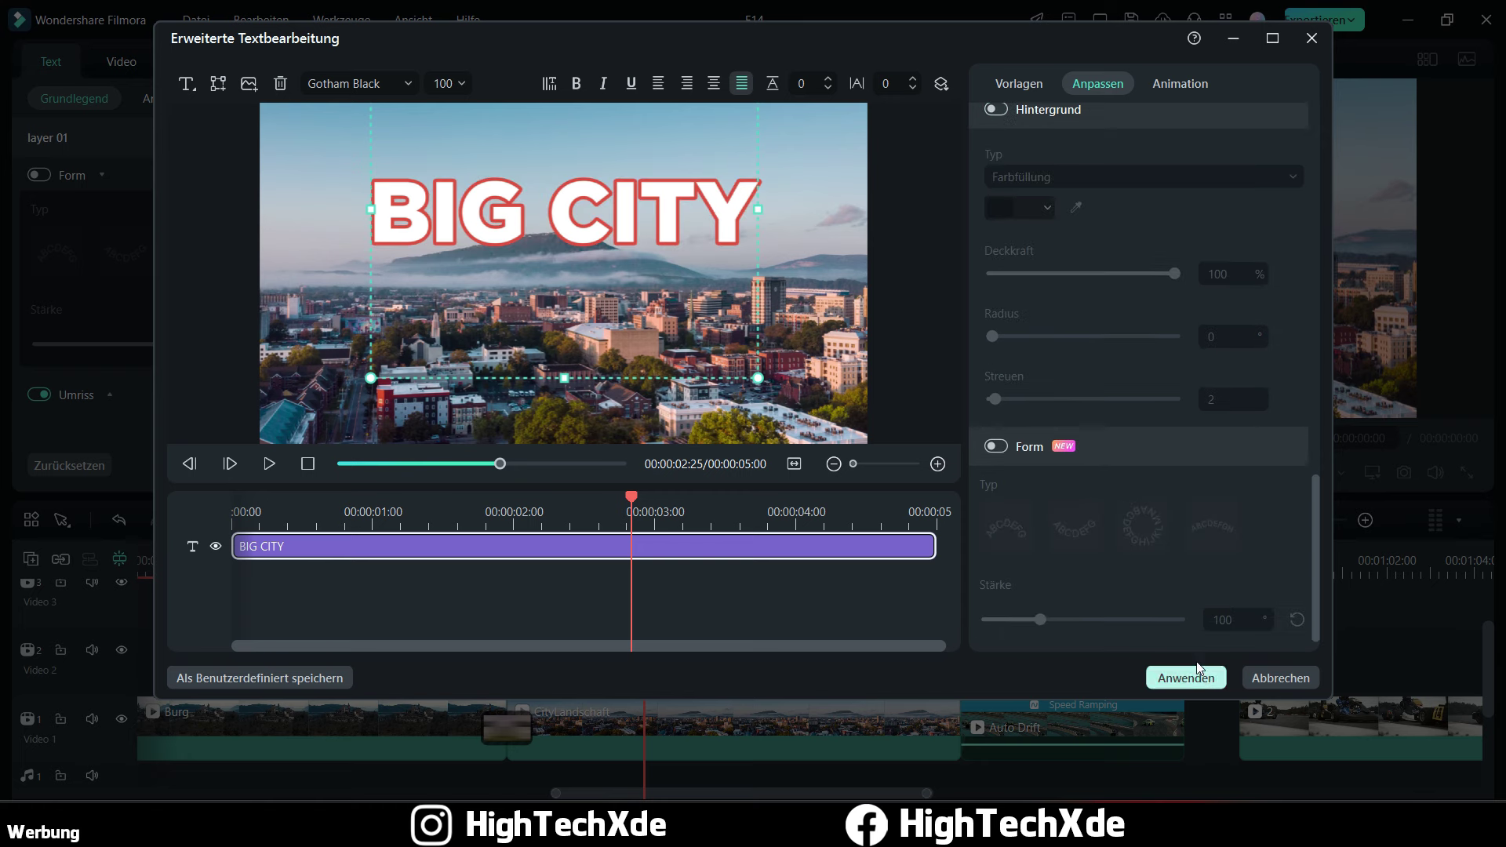
pyautogui.scroll(5, 1173, 407)
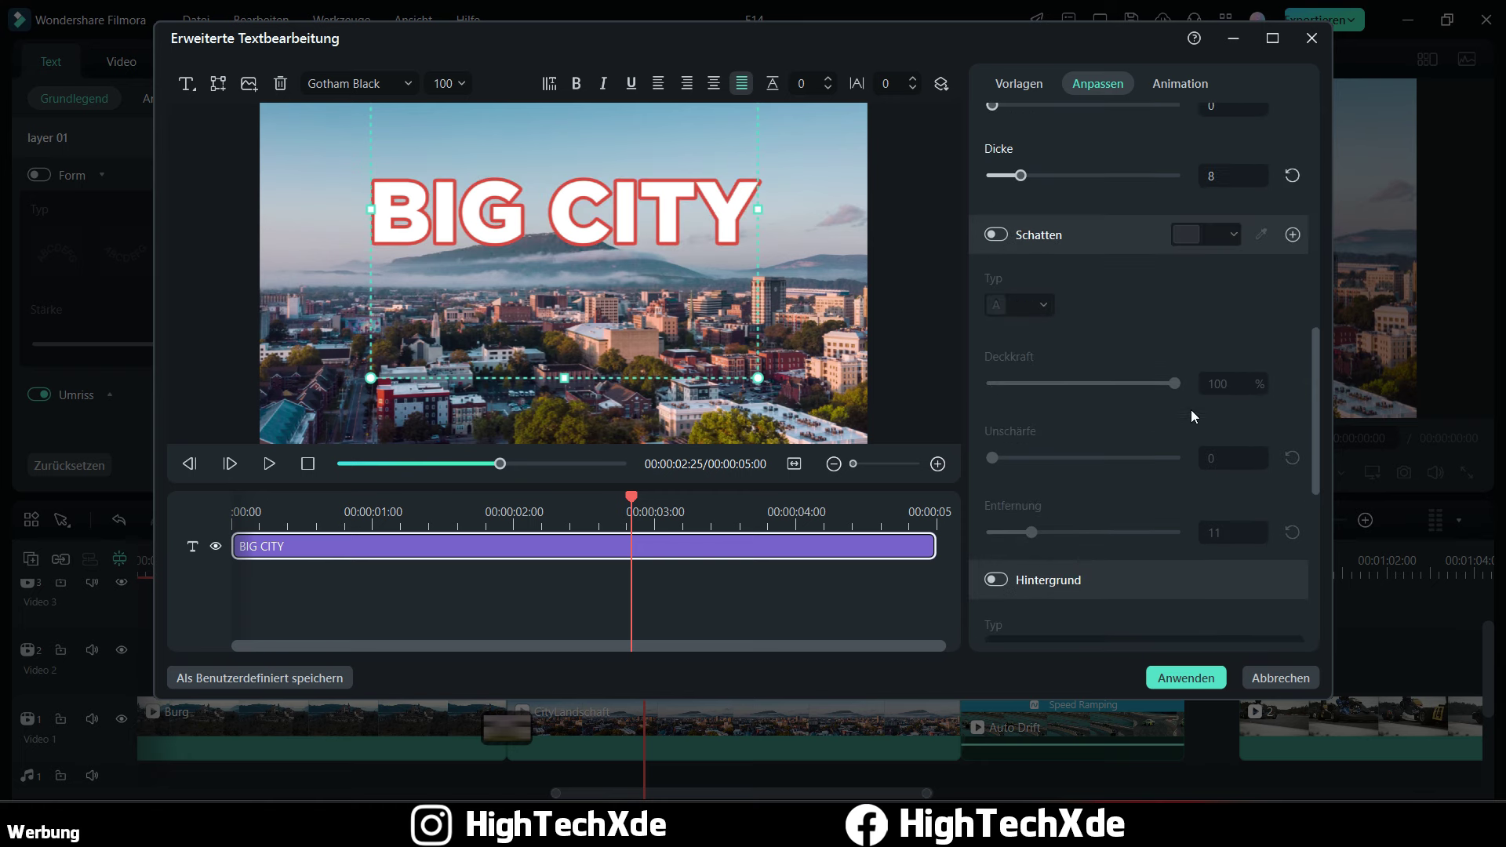
pyautogui.click(1279, 678)
pyautogui.click(914, 355)
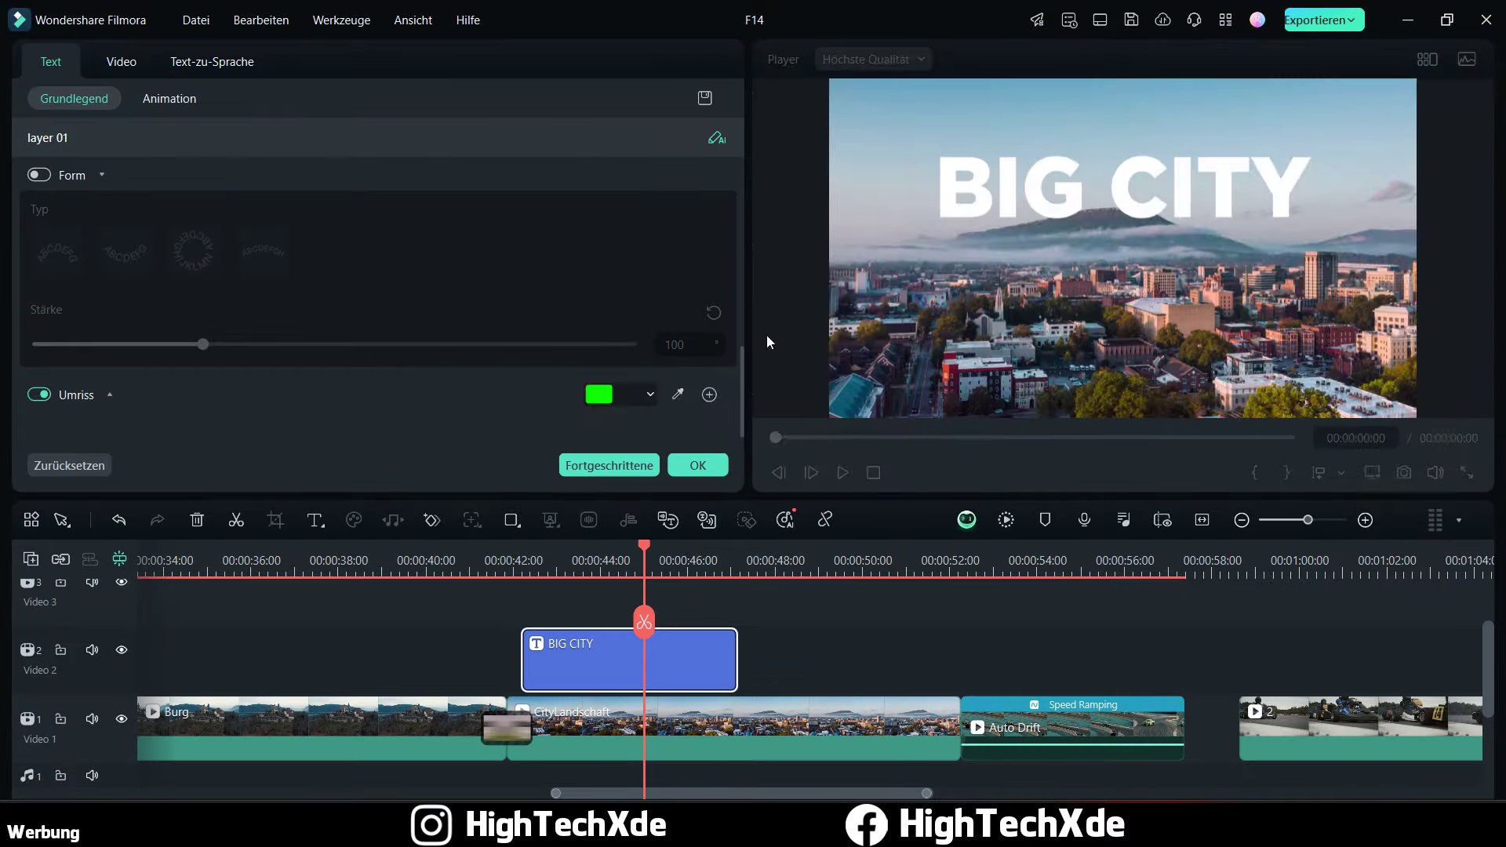
# Step: Try several Vorlagen on the BIG CITY title and apply the blue one with a white outline and light blue glow
pyautogui.scroll(6, 491, 252)
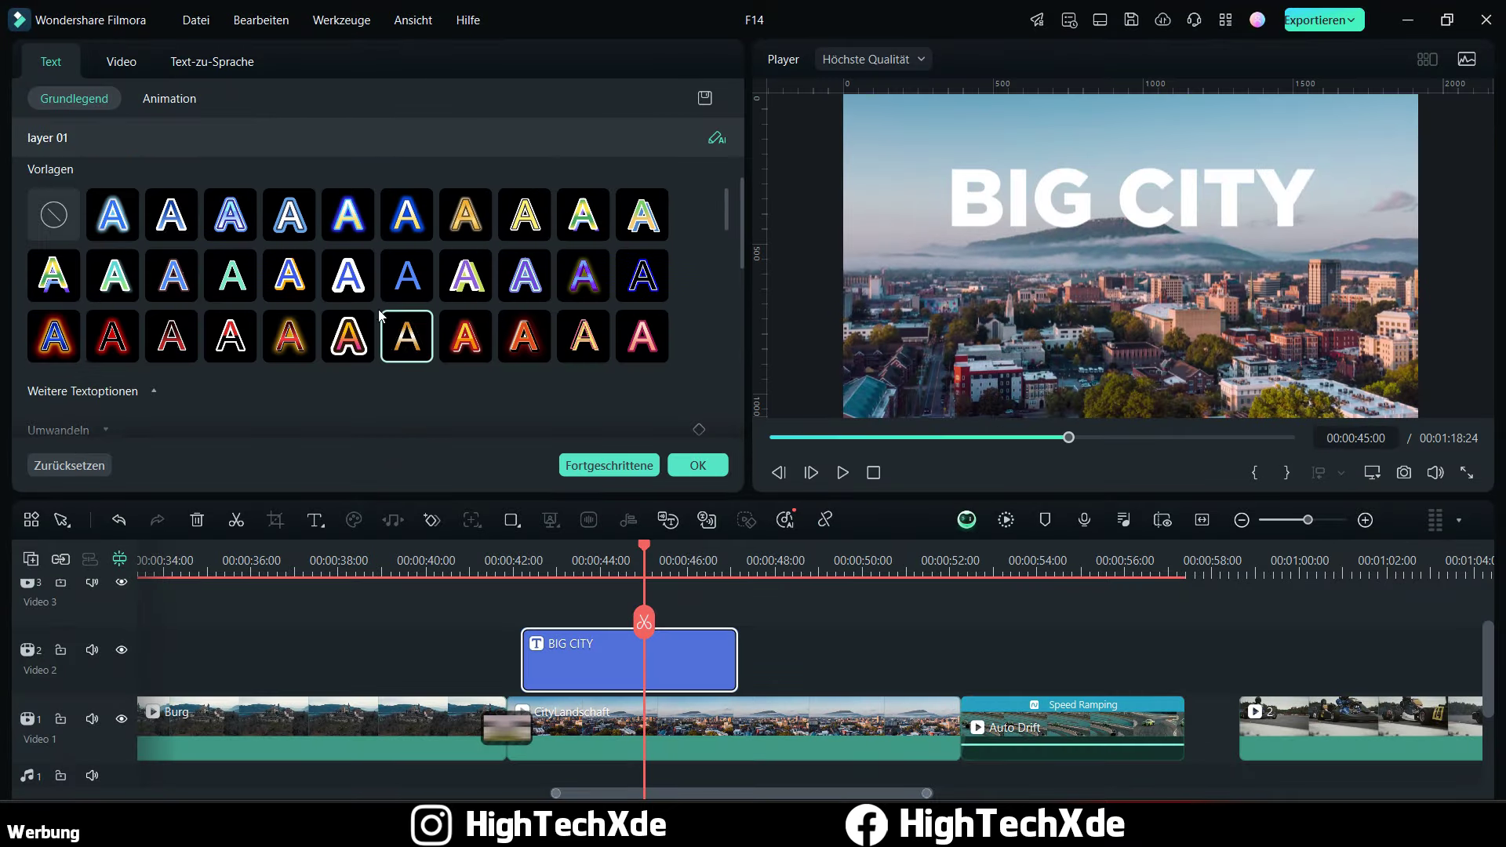
pyautogui.click(112, 215)
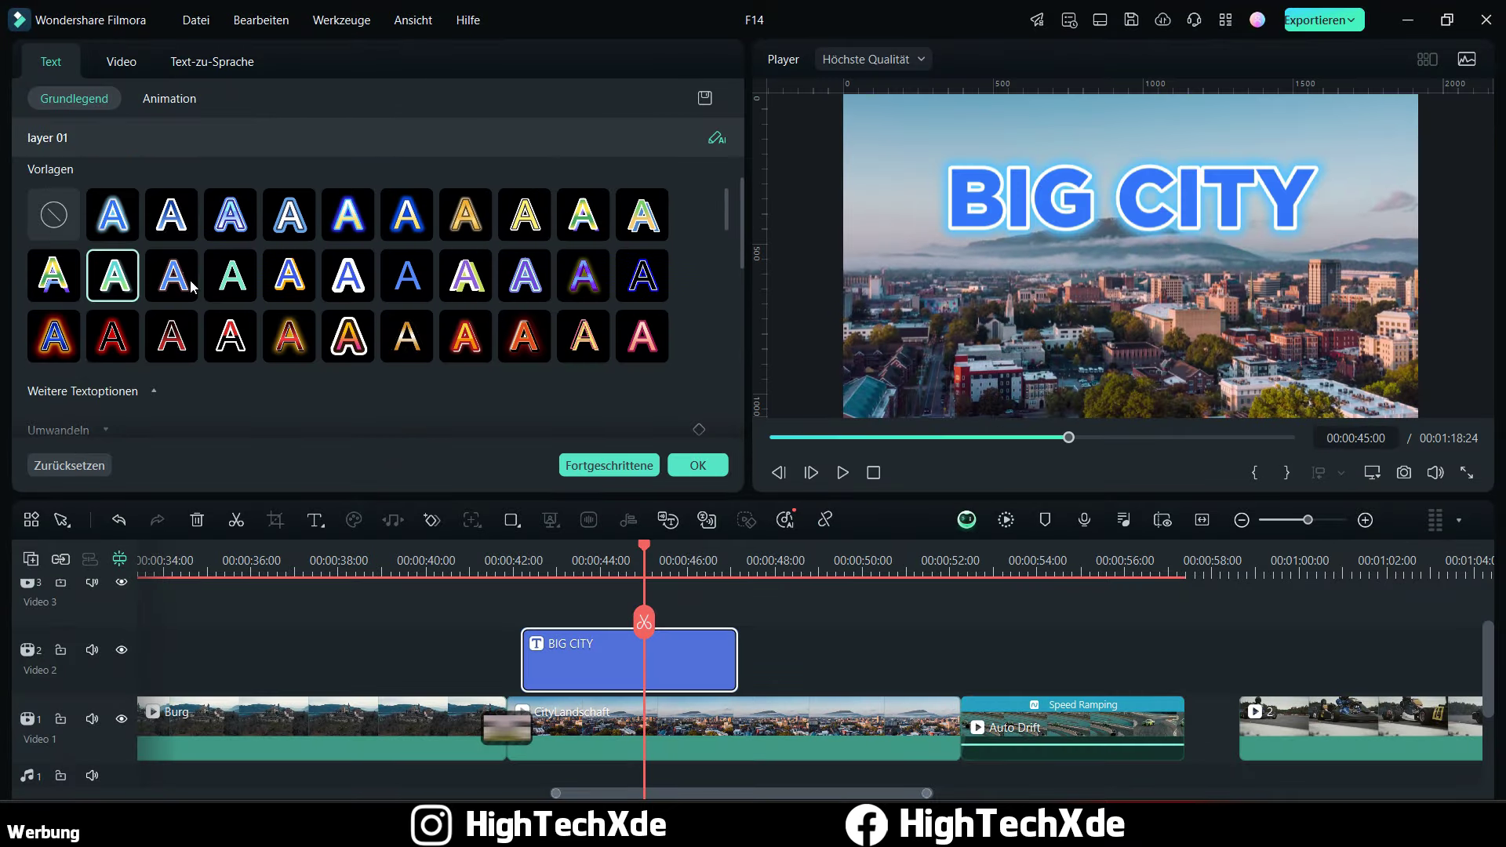
pyautogui.click(61, 333)
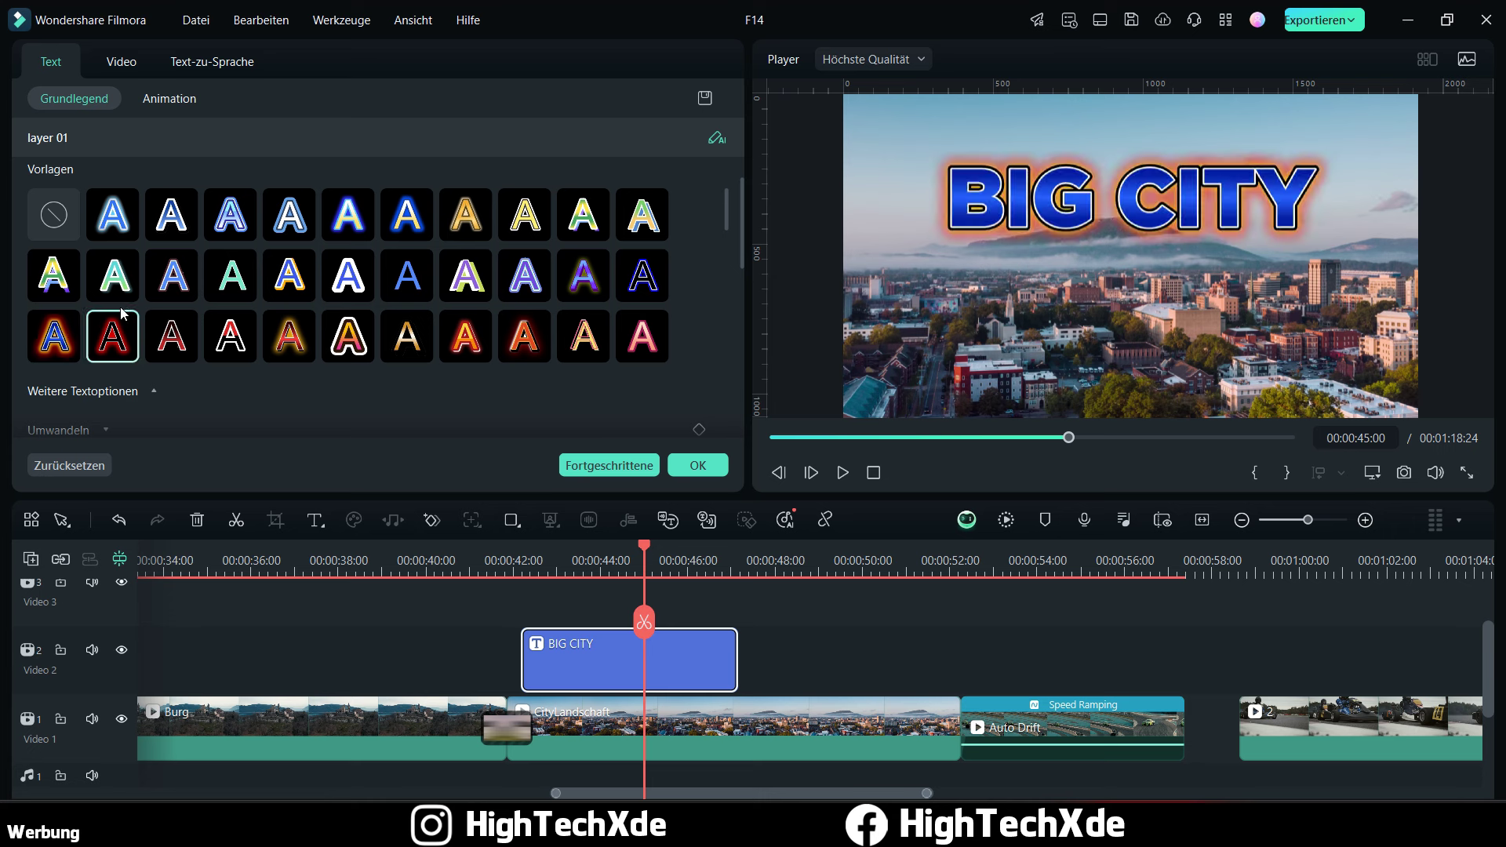
pyautogui.click(112, 219)
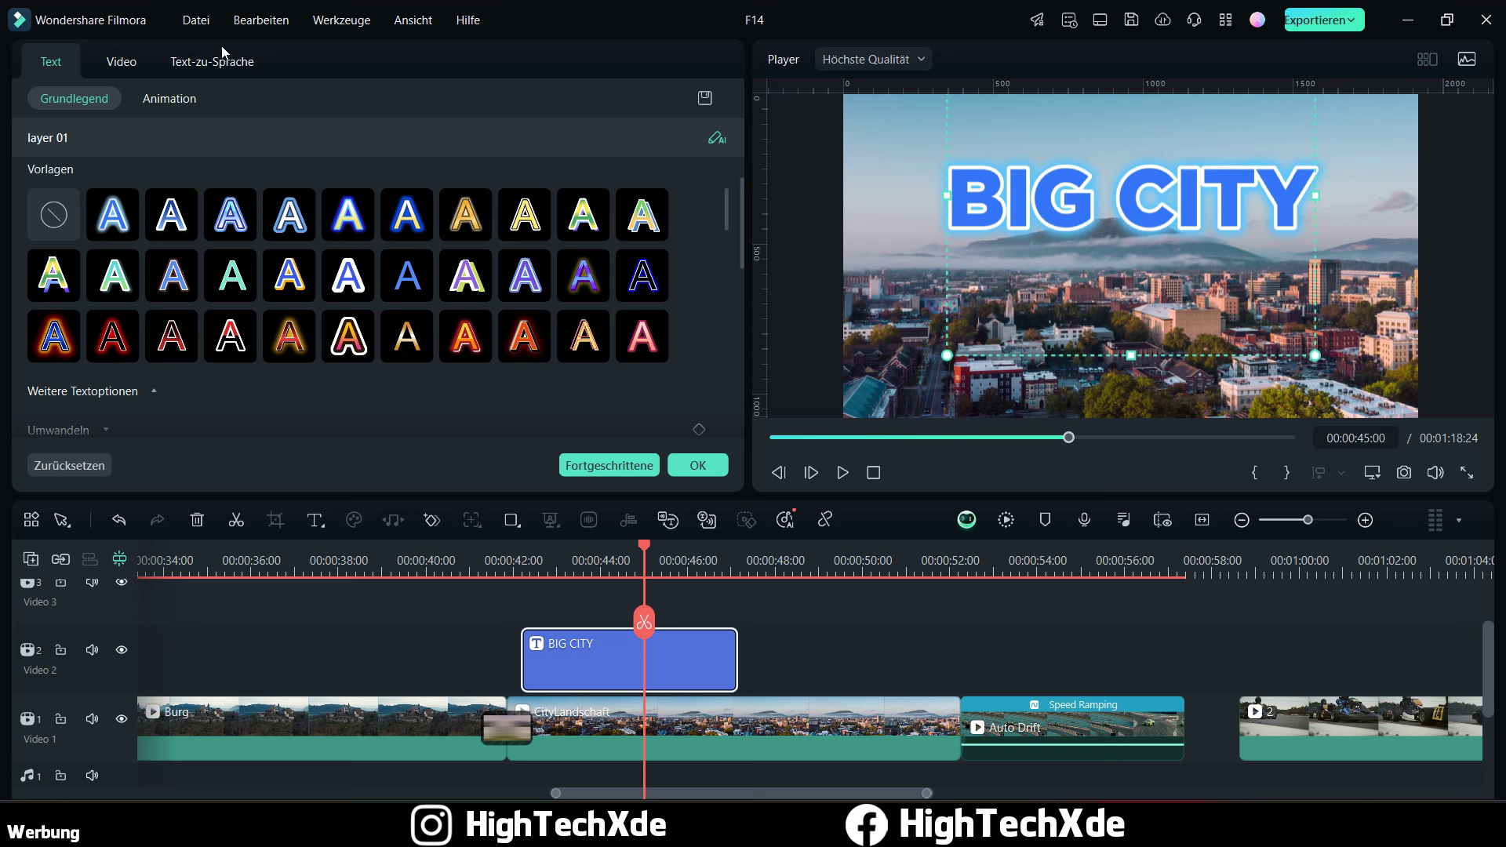
# Step: Try the Schreib… Einblenden animation on the BIG CITY title and play it back from just before the title begins
pyautogui.click(165, 100)
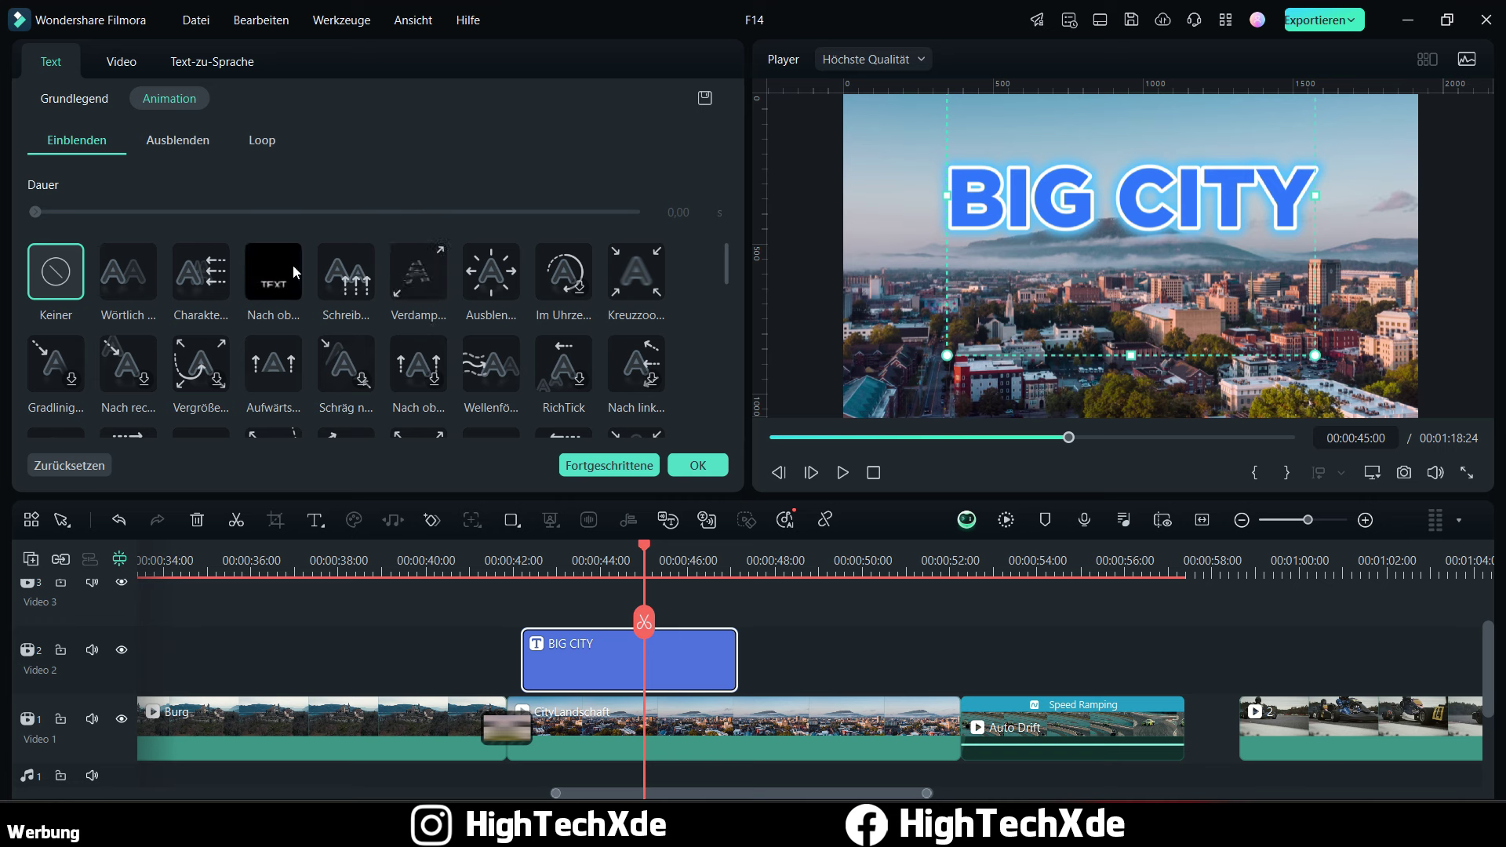
pyautogui.click(346, 272)
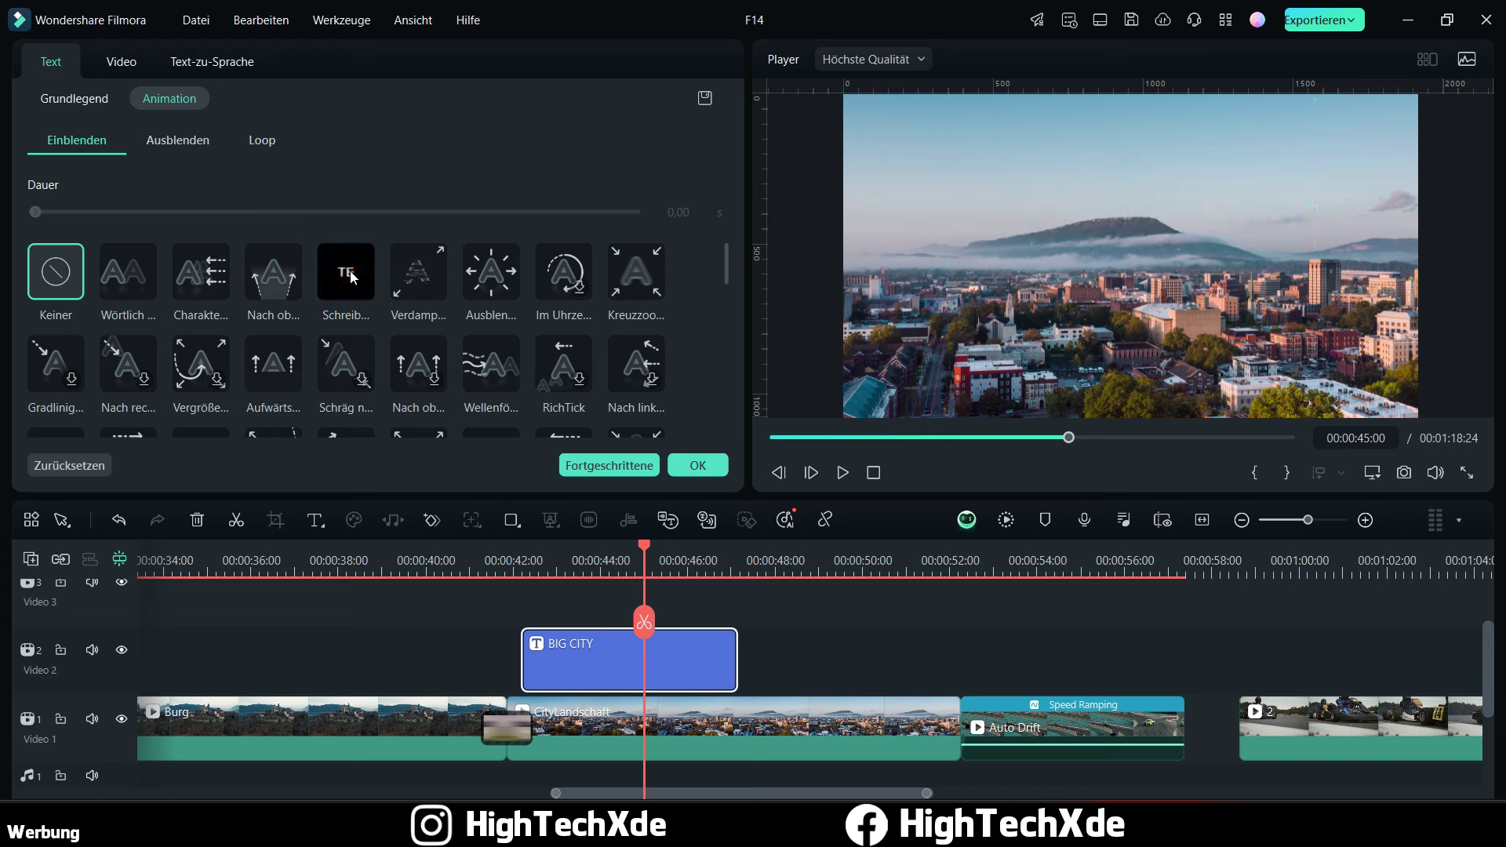
pyautogui.click(509, 557)
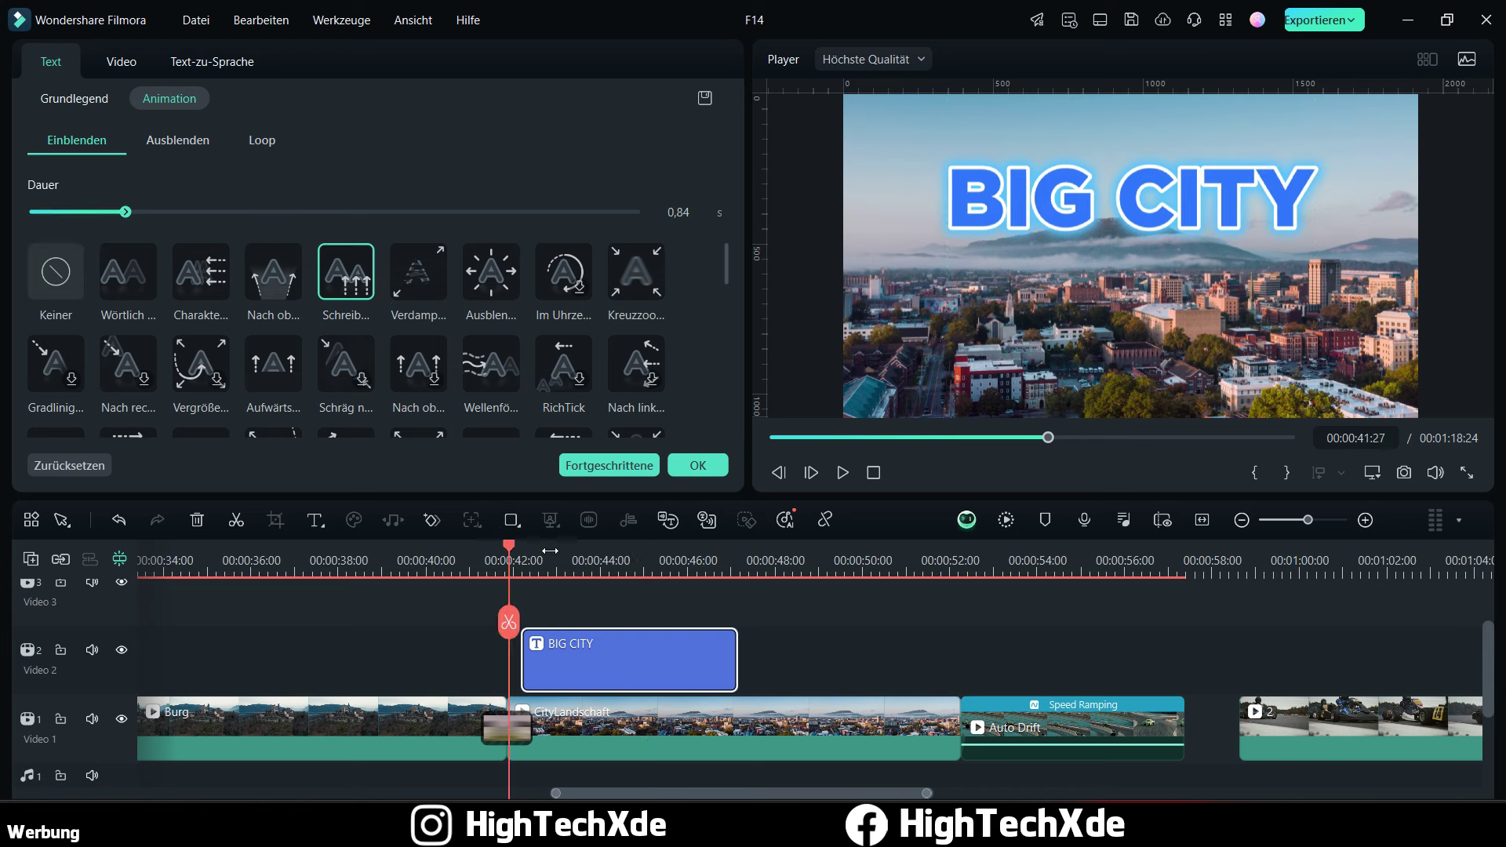
pyautogui.click(842, 472)
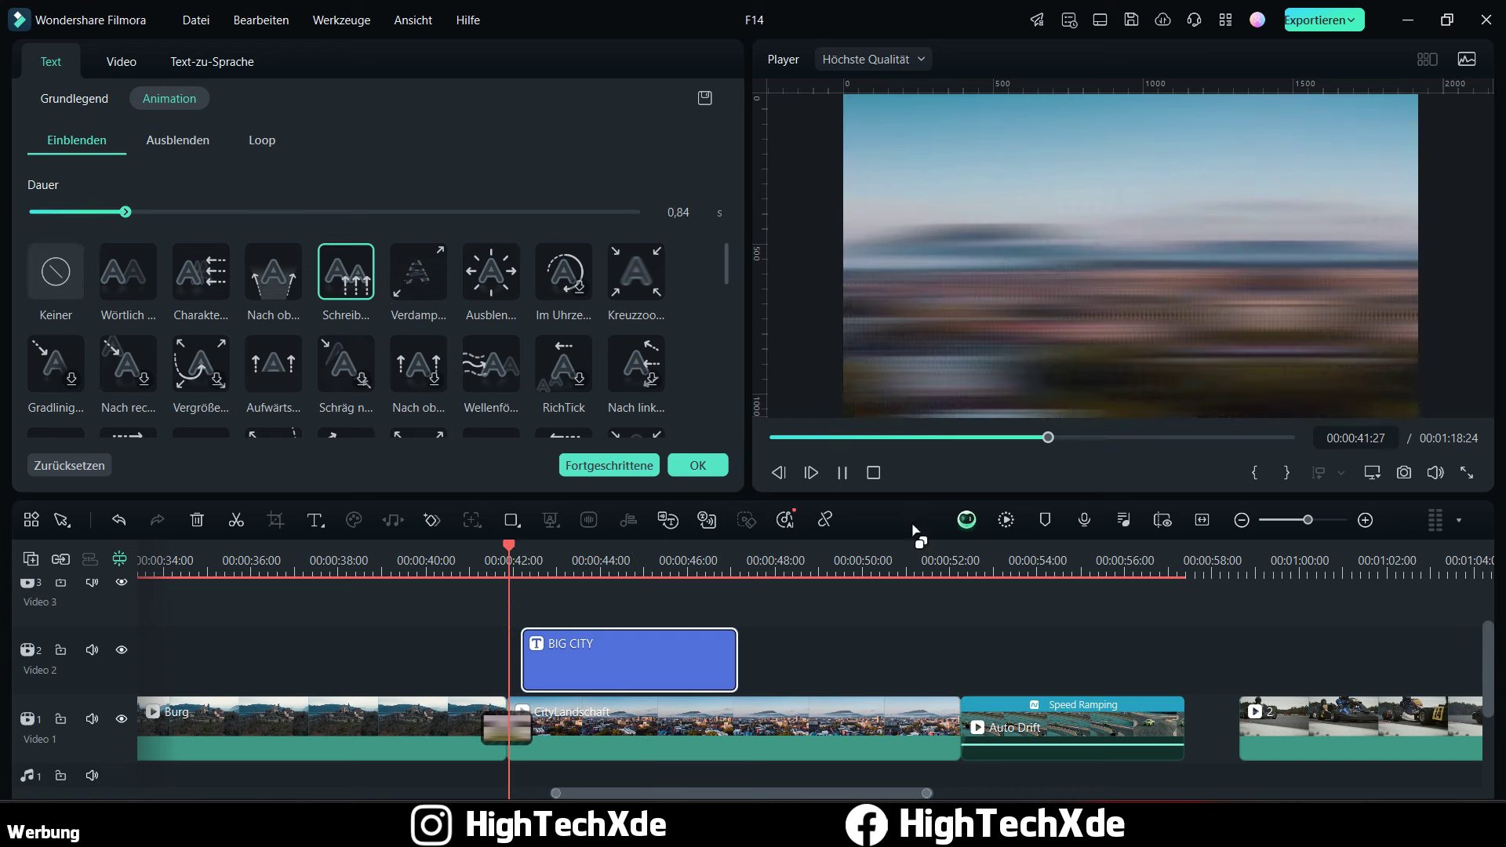
pyautogui.click(842, 472)
pyautogui.press('Up')
pyautogui.click(844, 479)
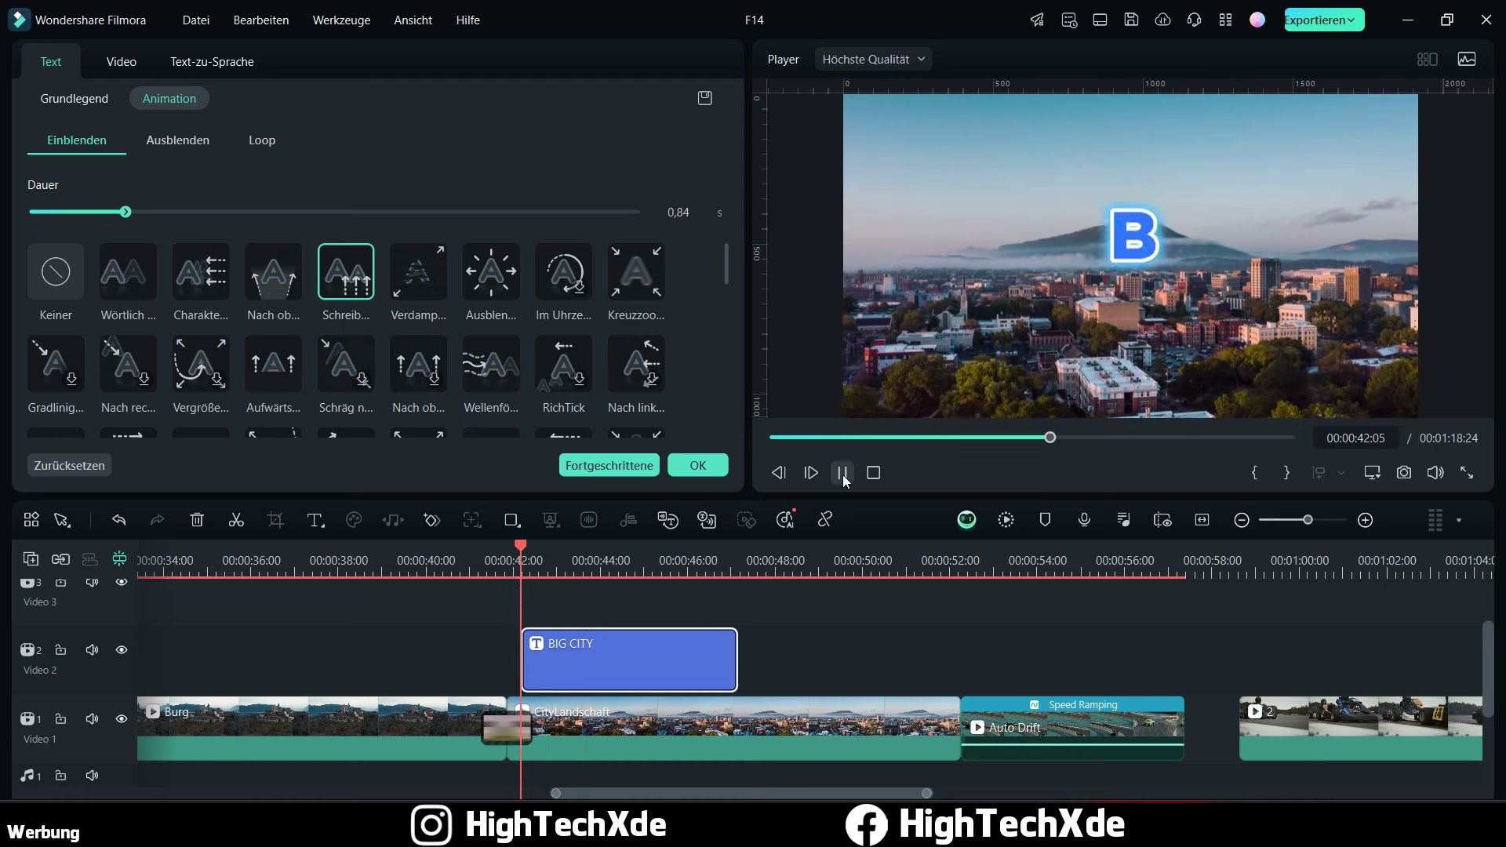
pyautogui.press('space')
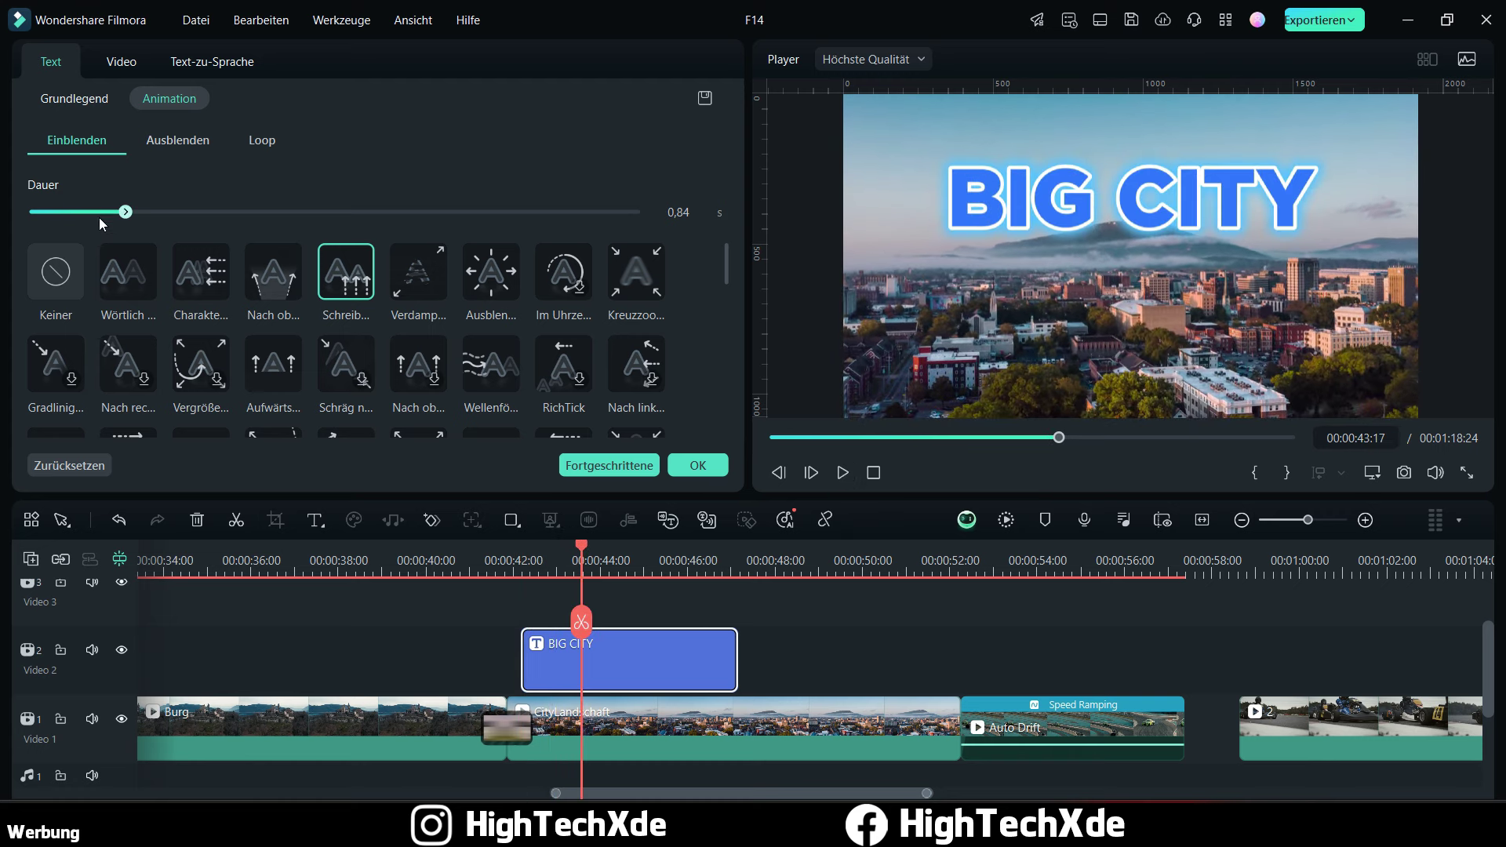
# Step: Try a Dauer of 1,72 s for the title's Einblenden animation and preview the slower effect
pyautogui.moveTo(177, 212); pyautogui.dragTo(233, 212)
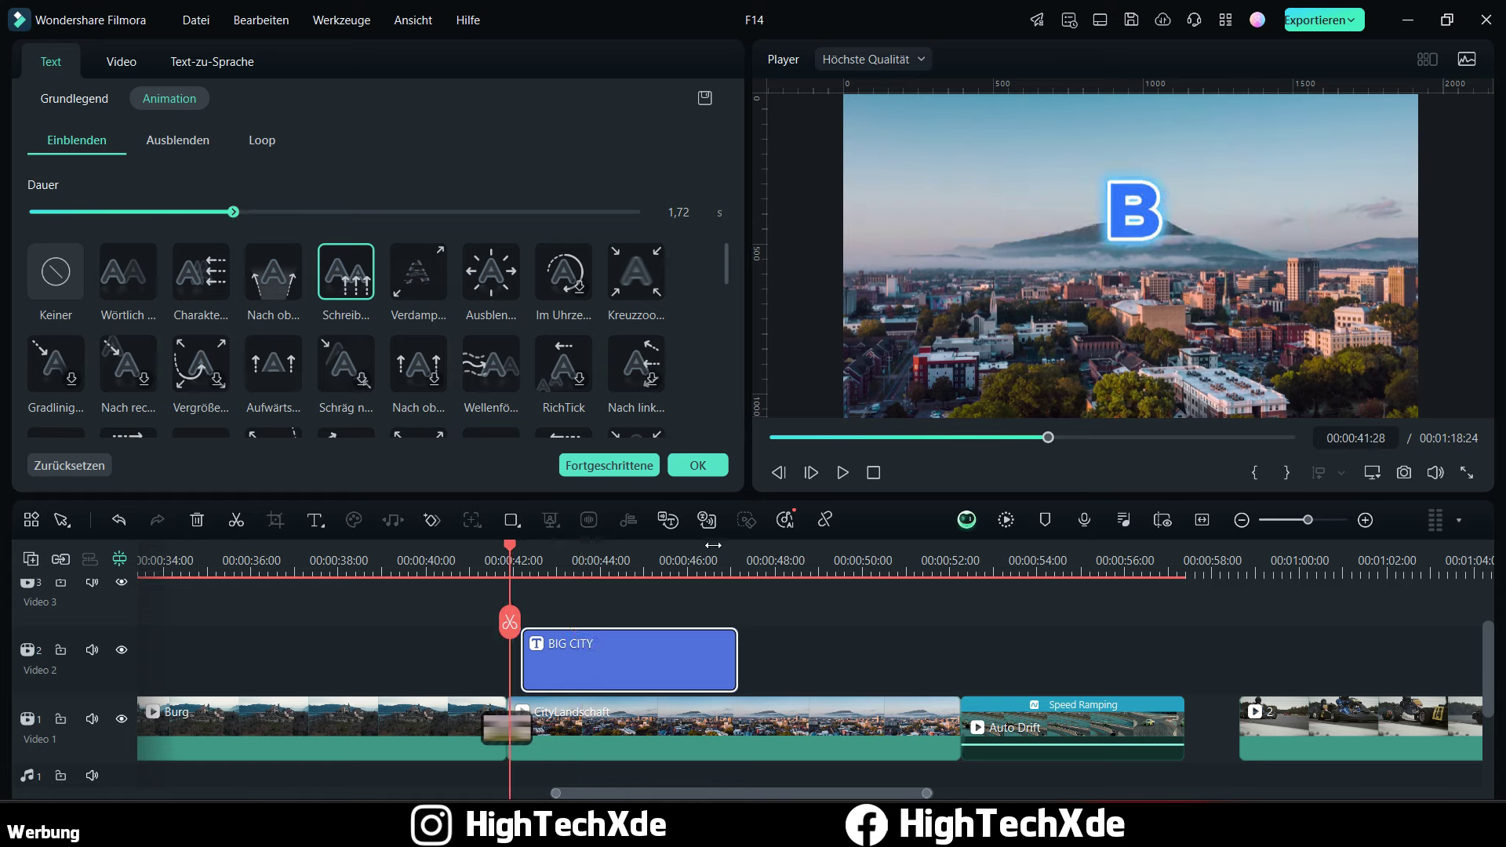
pyautogui.click(842, 472)
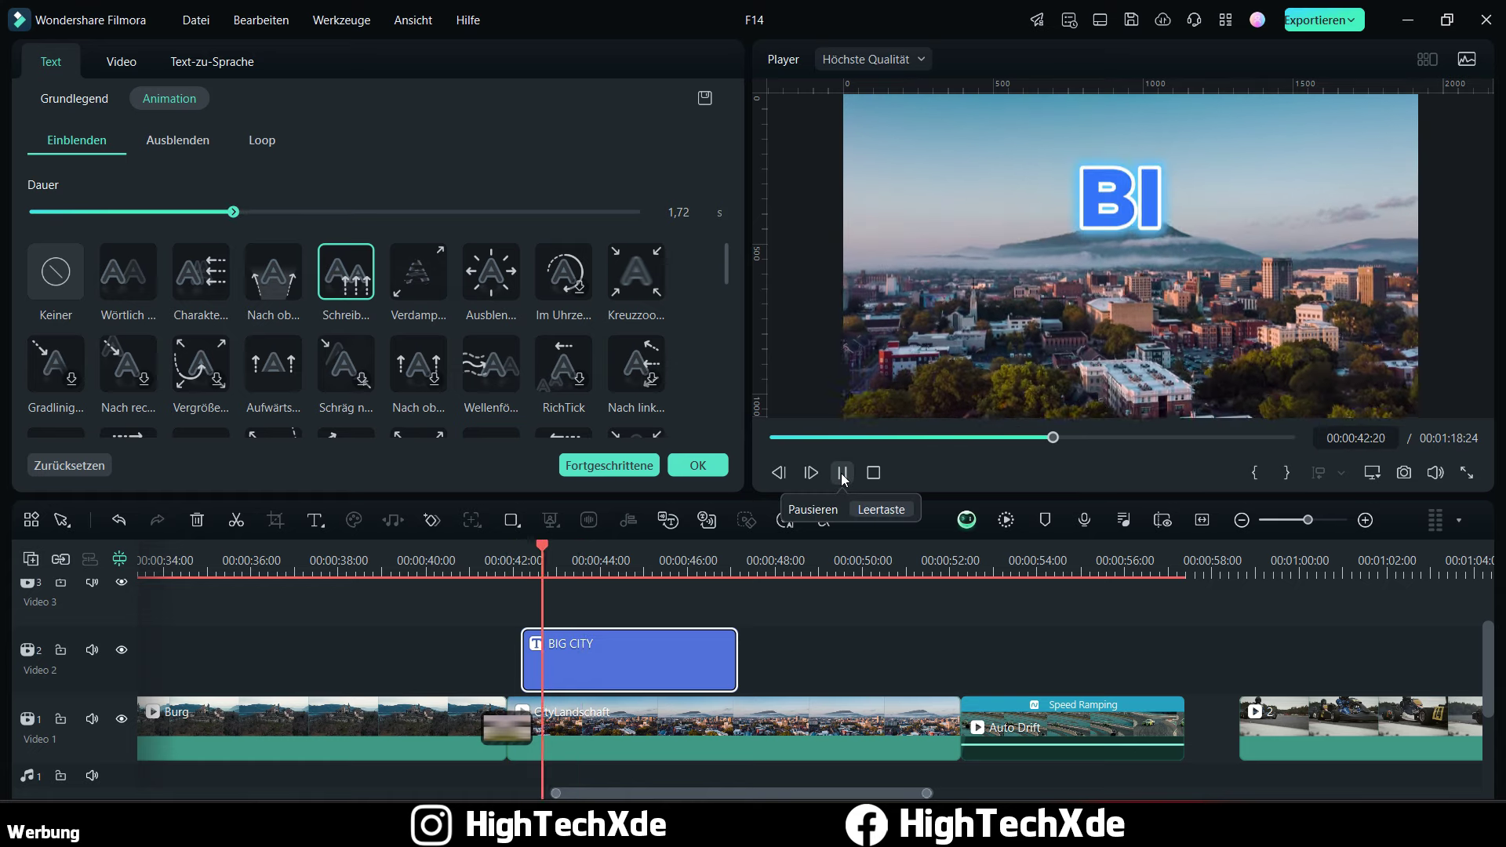
pyautogui.click(842, 473)
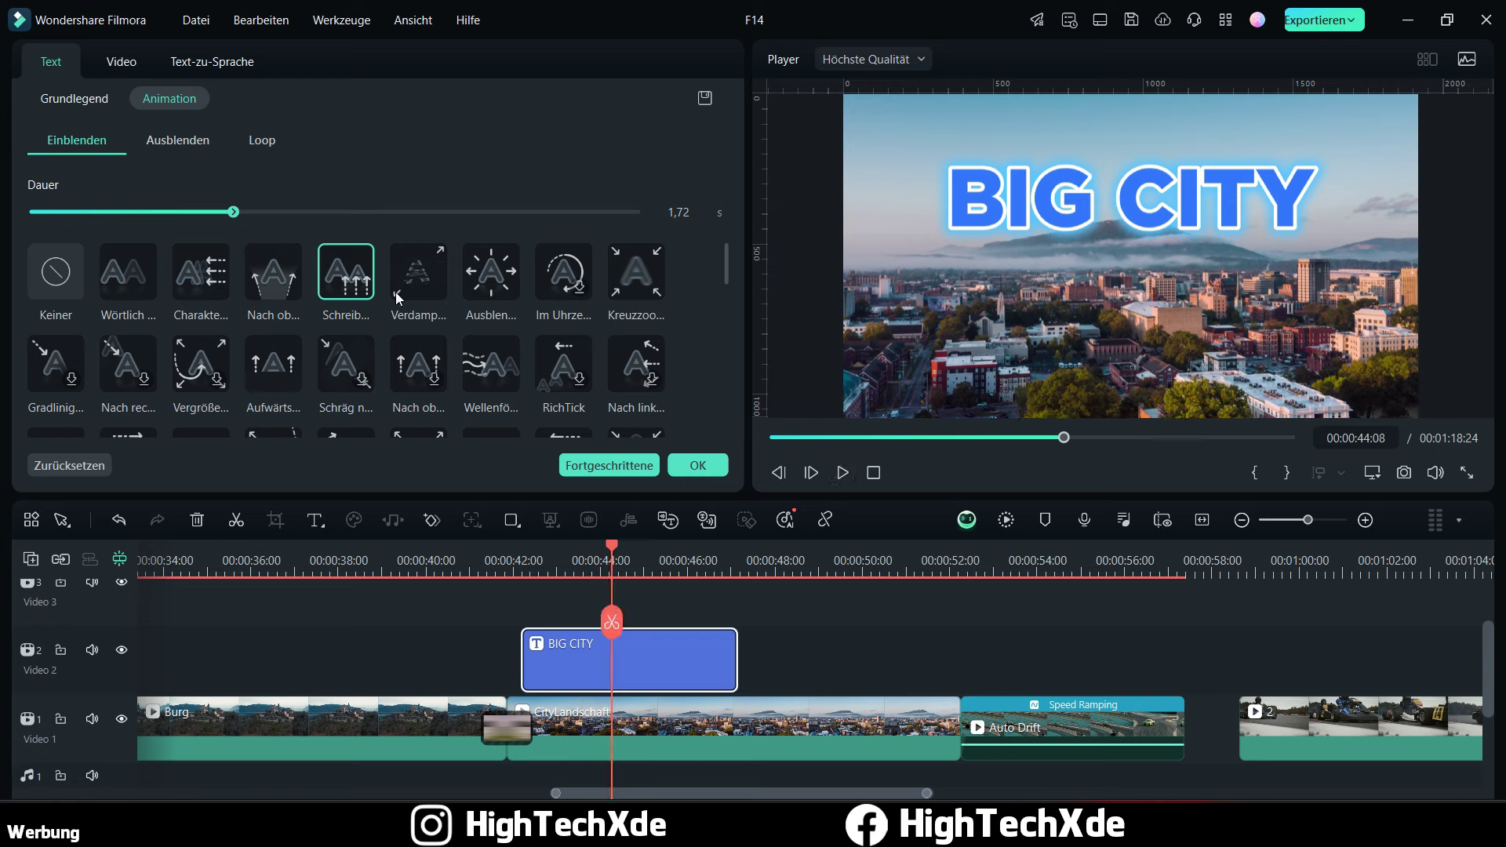
# Step: Apply the Ausblen… animation as the BIG CITY title's Ausblenden effect and play back the title
pyautogui.click(180, 141)
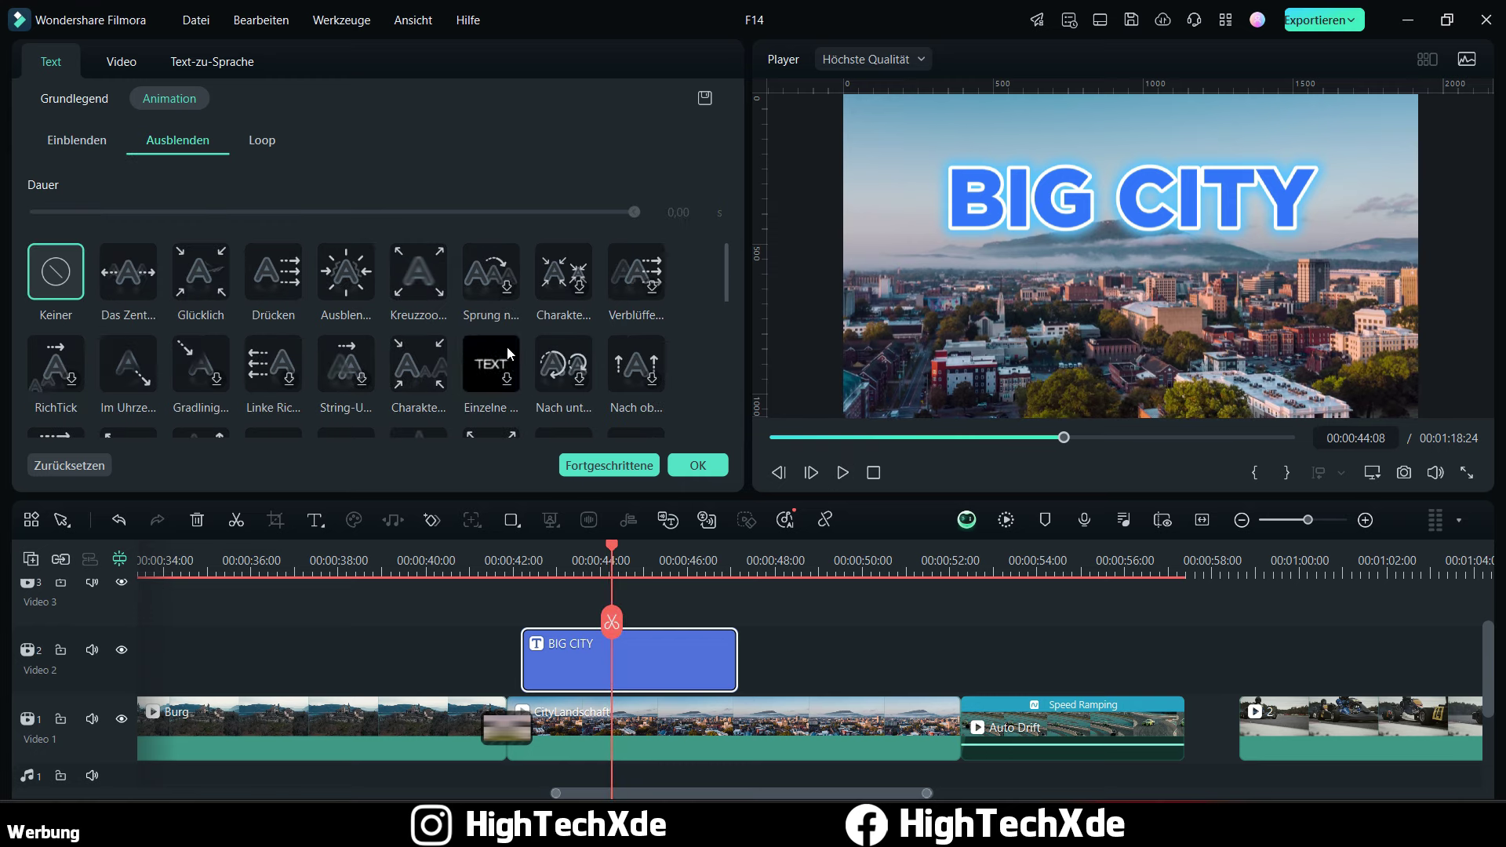
pyautogui.scroll(-5, 507, 346)
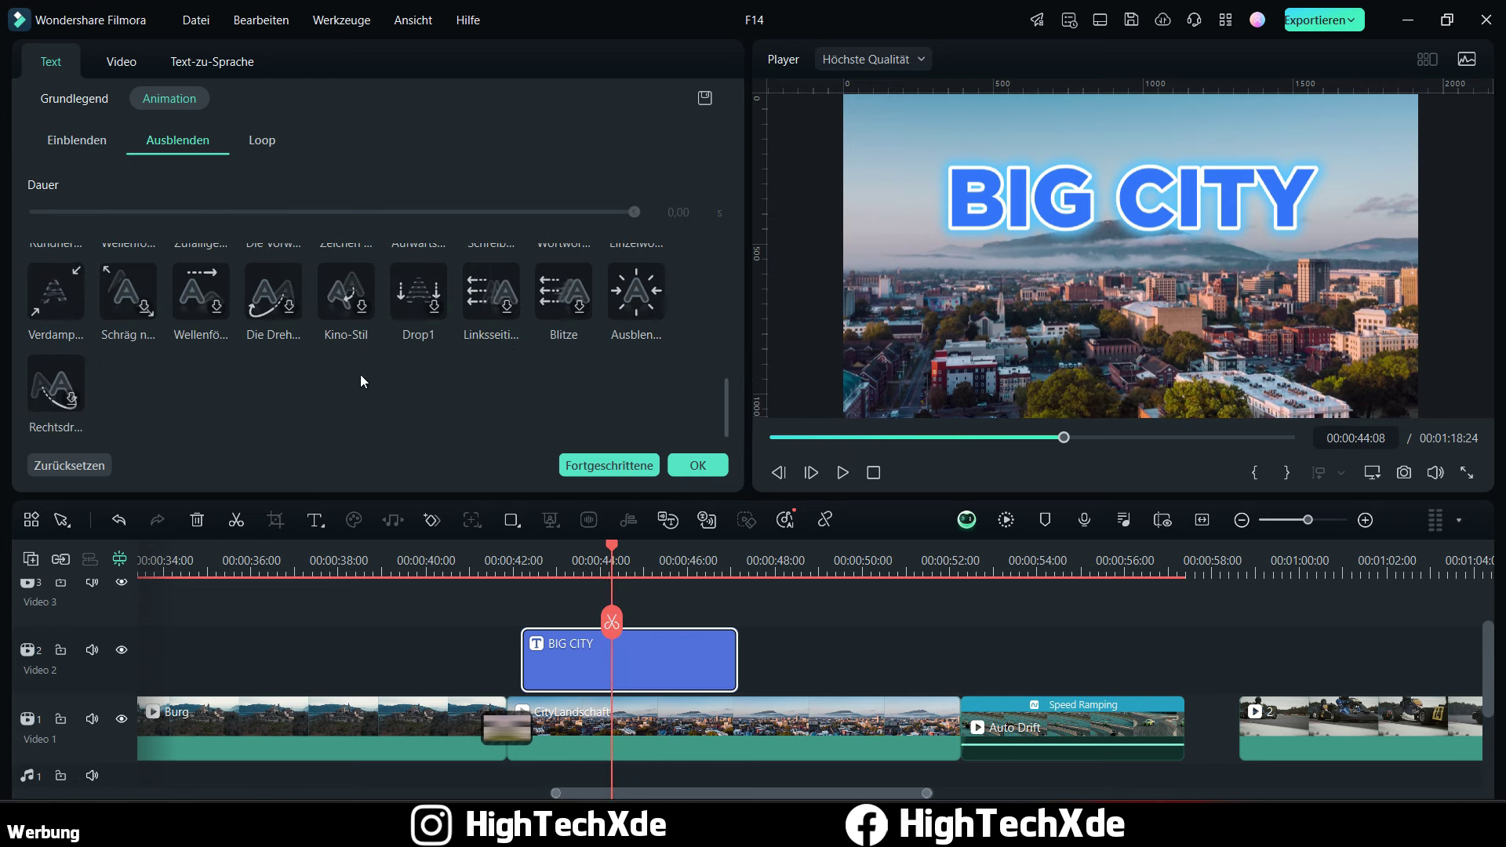
pyautogui.scroll(1, 549, 402)
pyautogui.click(636, 409)
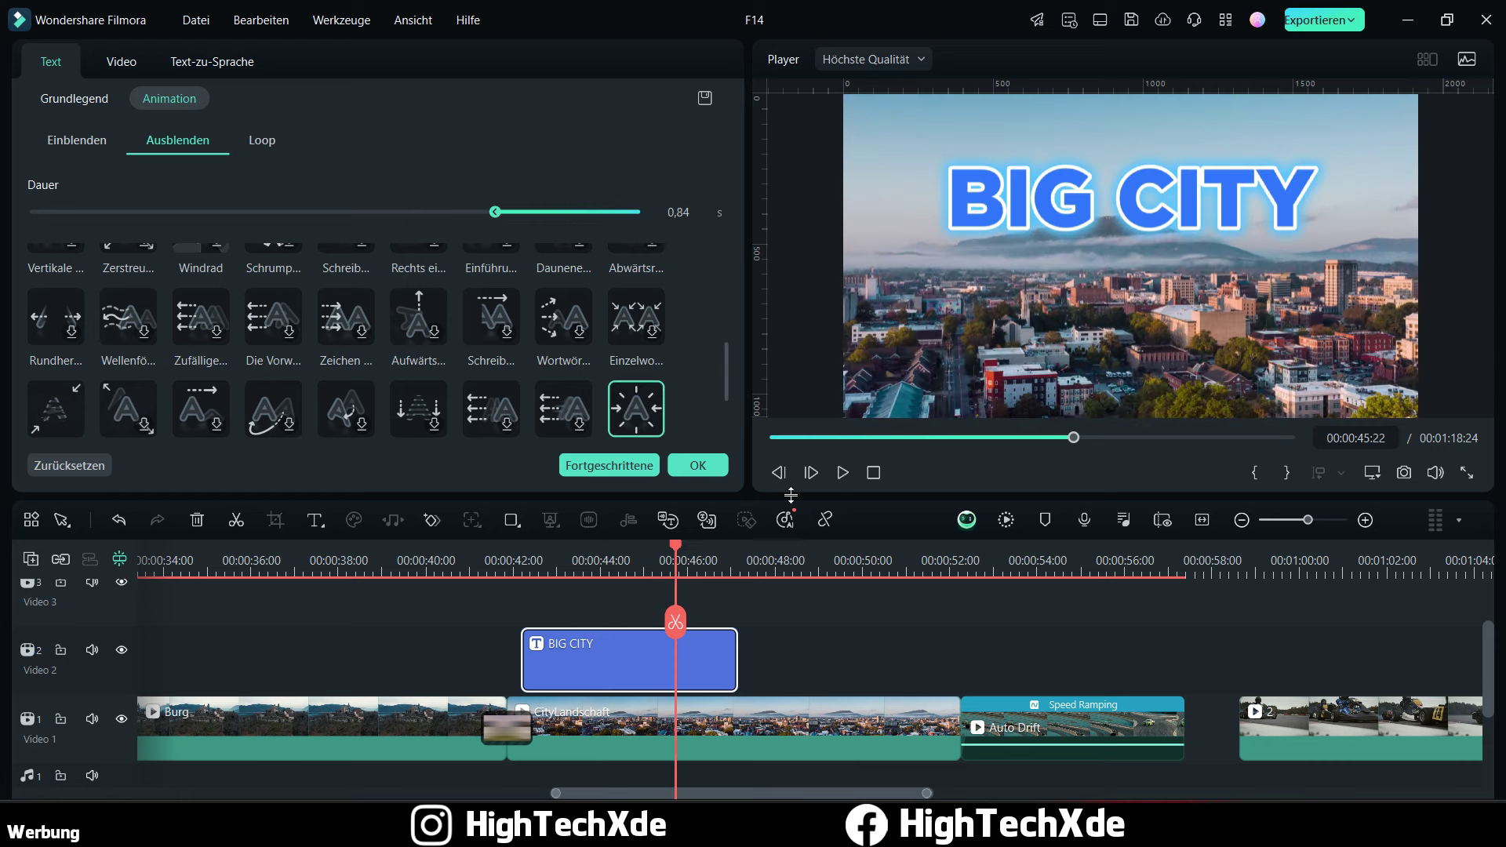
pyautogui.click(842, 473)
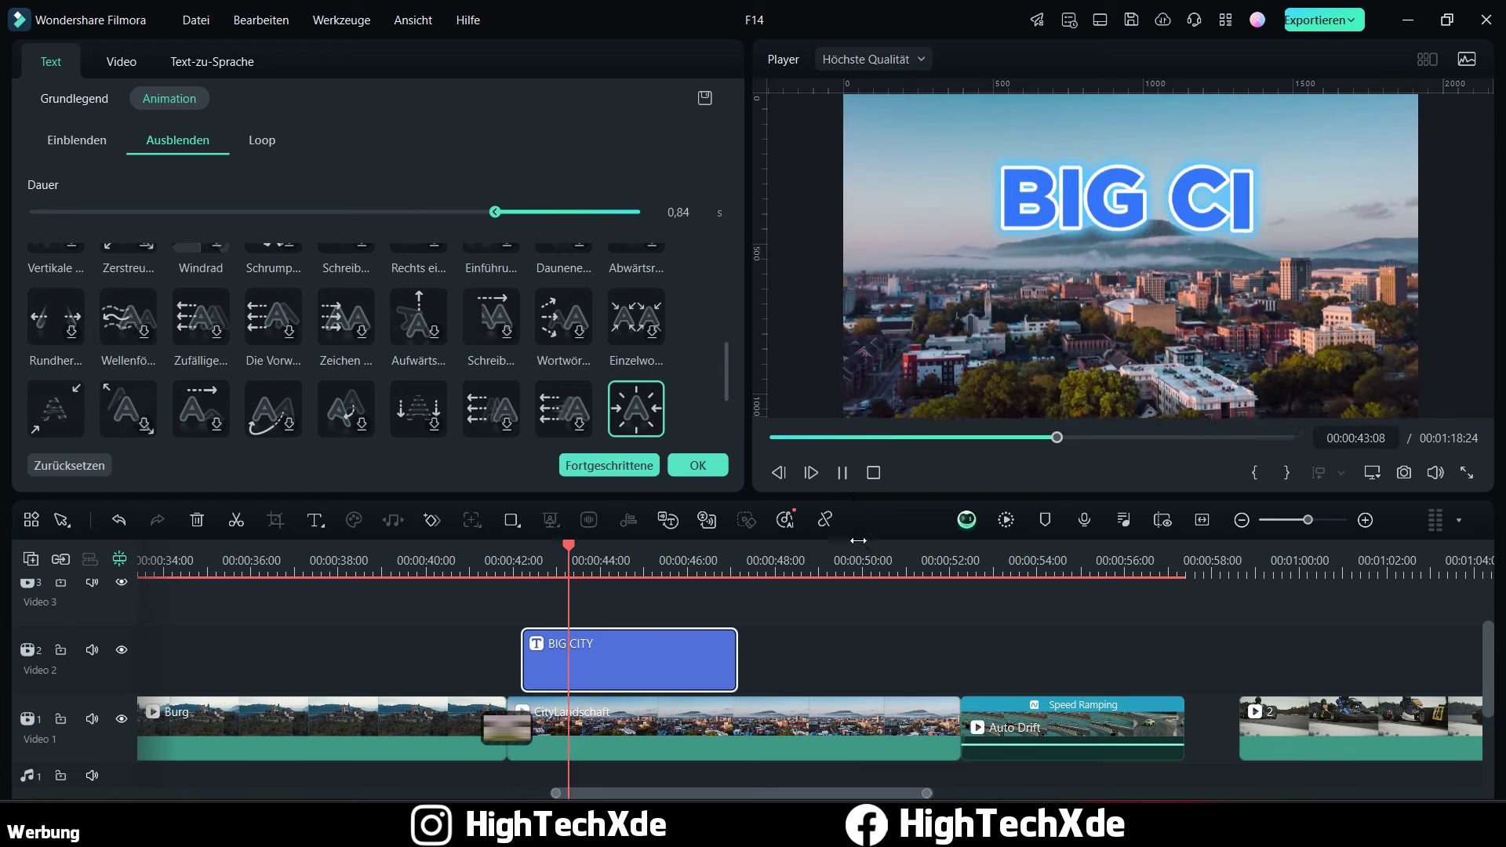
pyautogui.click(843, 472)
# Step: Change the title's Einblenden animation to Nach ob… with a Dauer of 4,16 s, preview it and accept the text settings
pyautogui.click(94, 139)
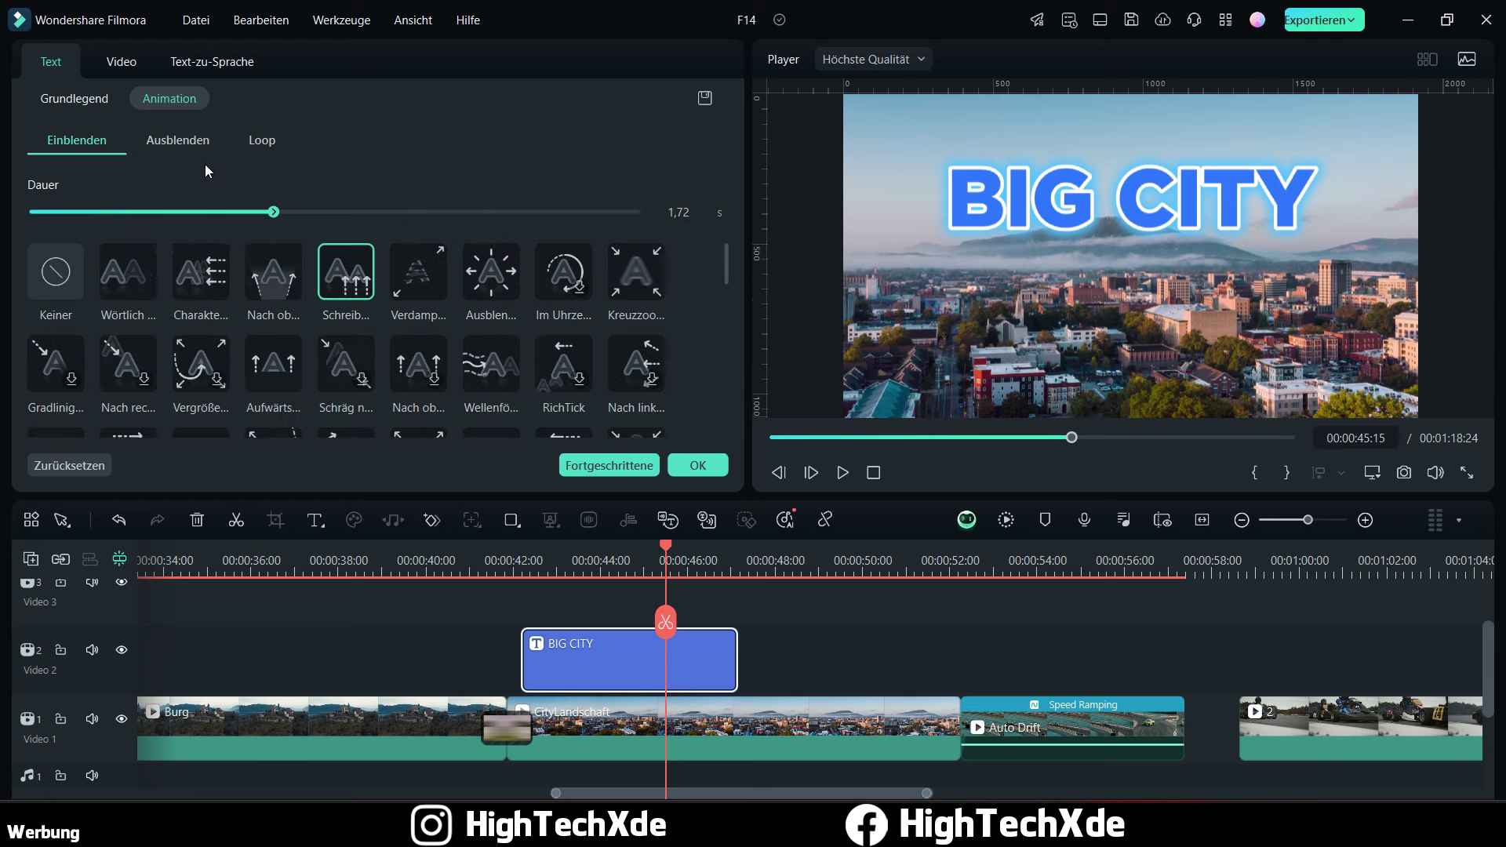
pyautogui.click(276, 269)
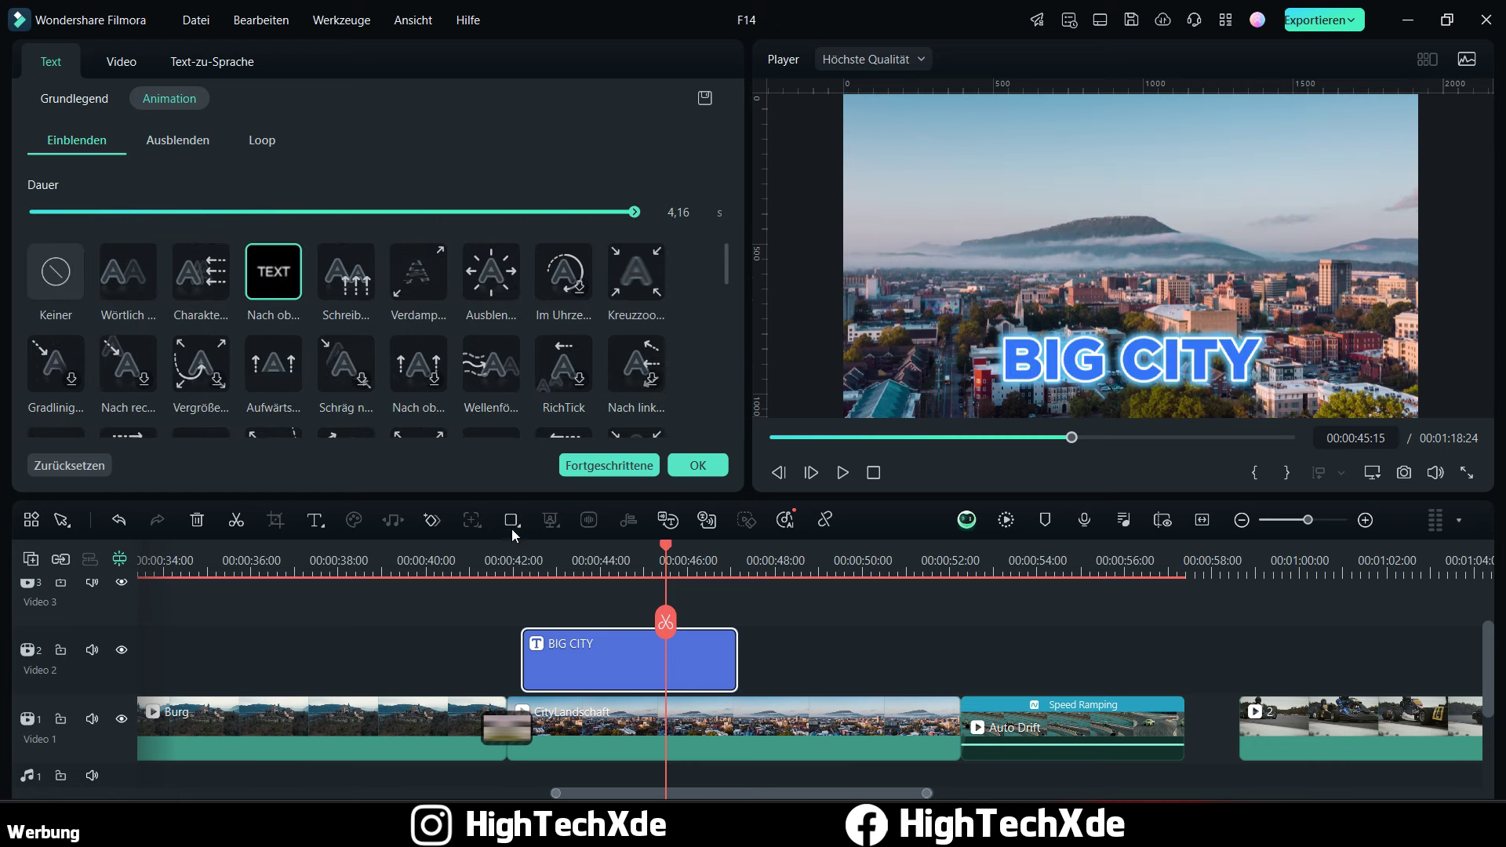
pyautogui.click(840, 474)
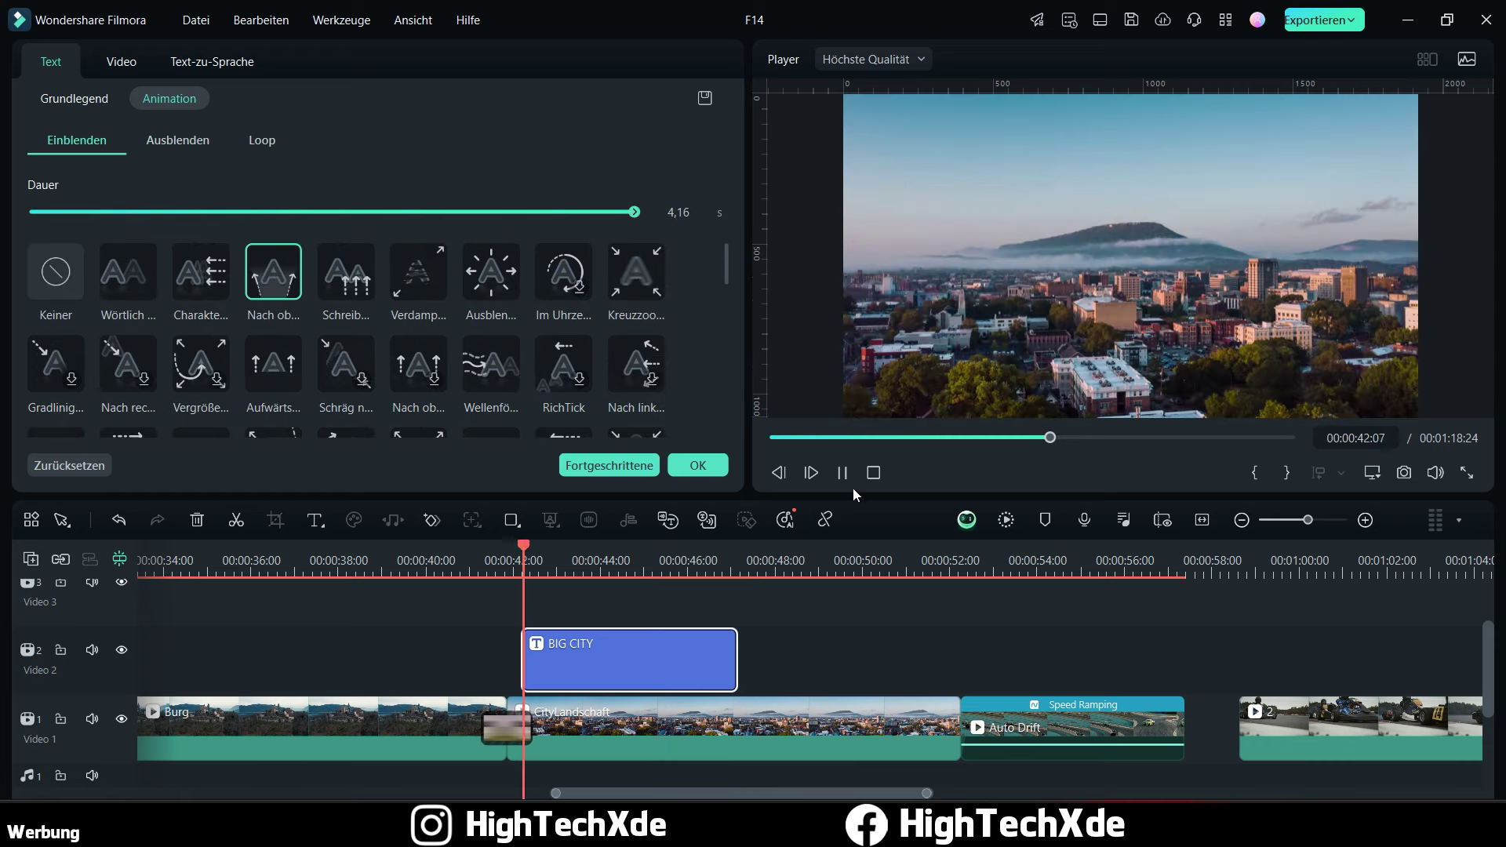
pyautogui.click(843, 473)
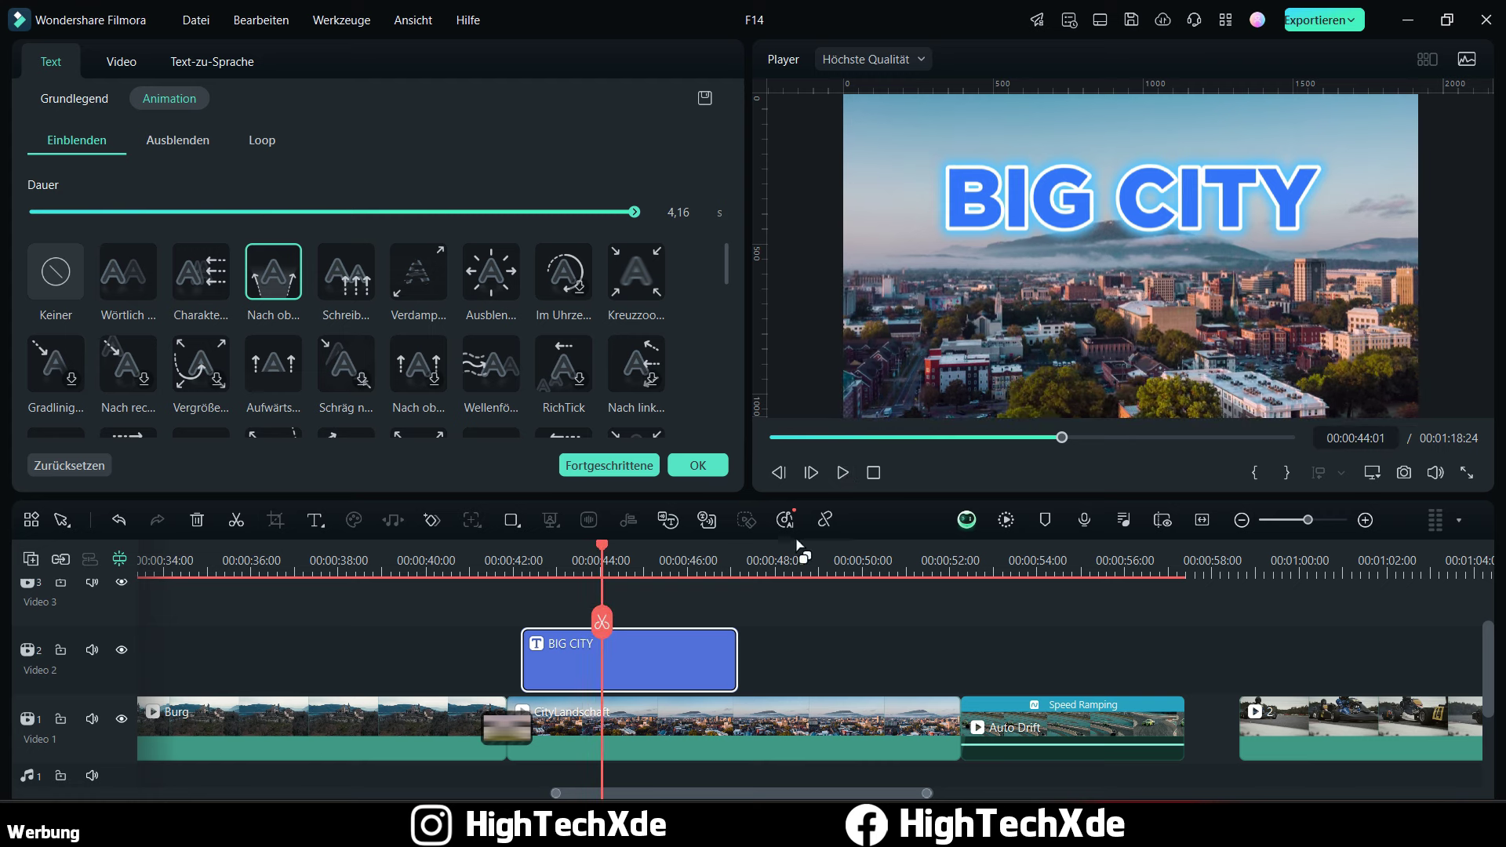
pyautogui.click(697, 466)
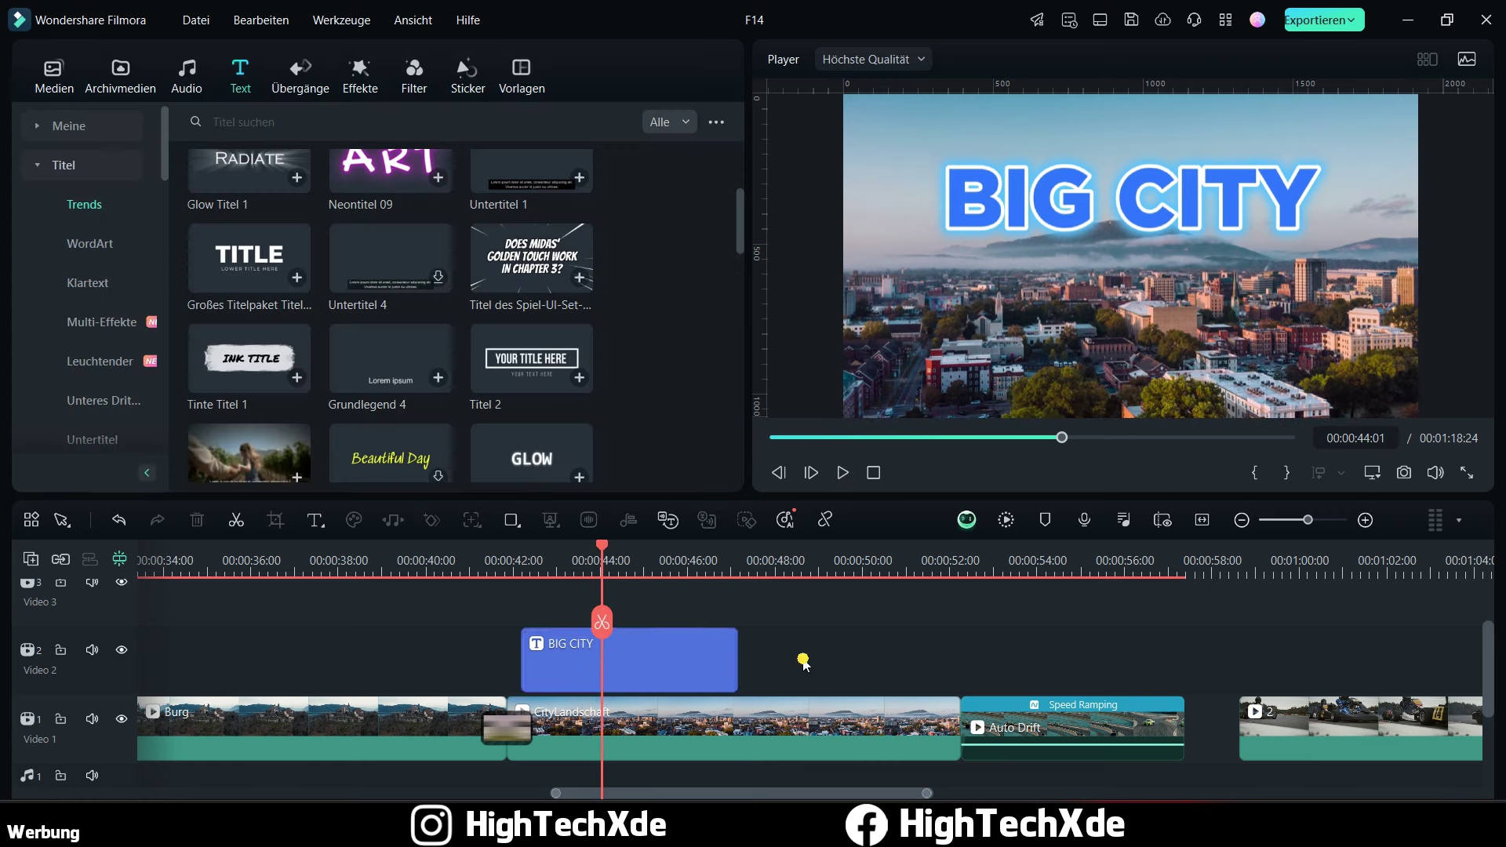
# Step: Add the Großes Titelpaket title to the Video 2 track at about 00:00:47:27, after the BIG CITY title, and preview it
pyautogui.click(770, 651)
pyautogui.click(296, 277)
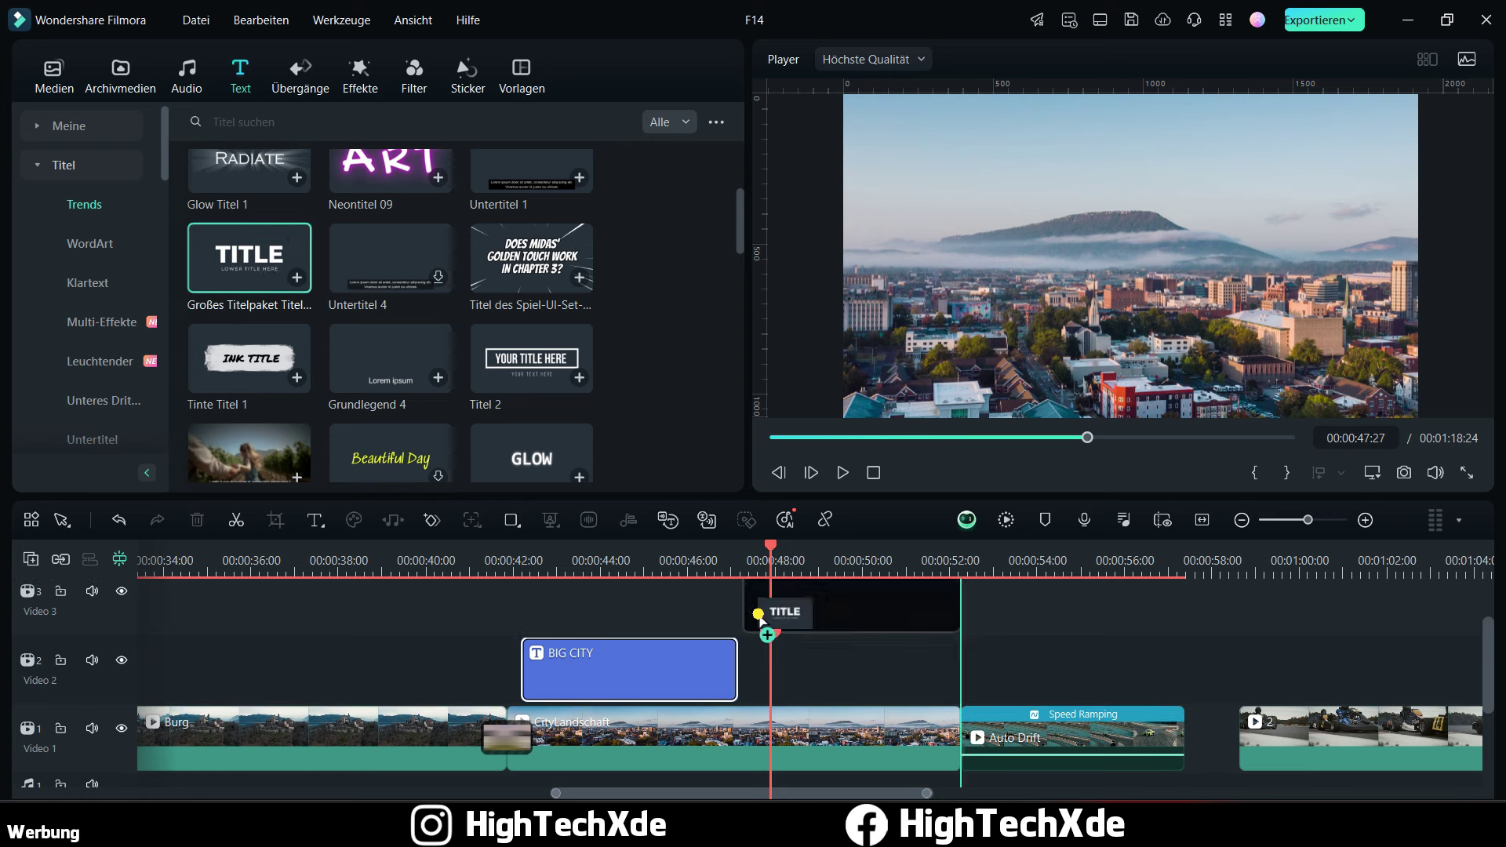
pyautogui.click(812, 564)
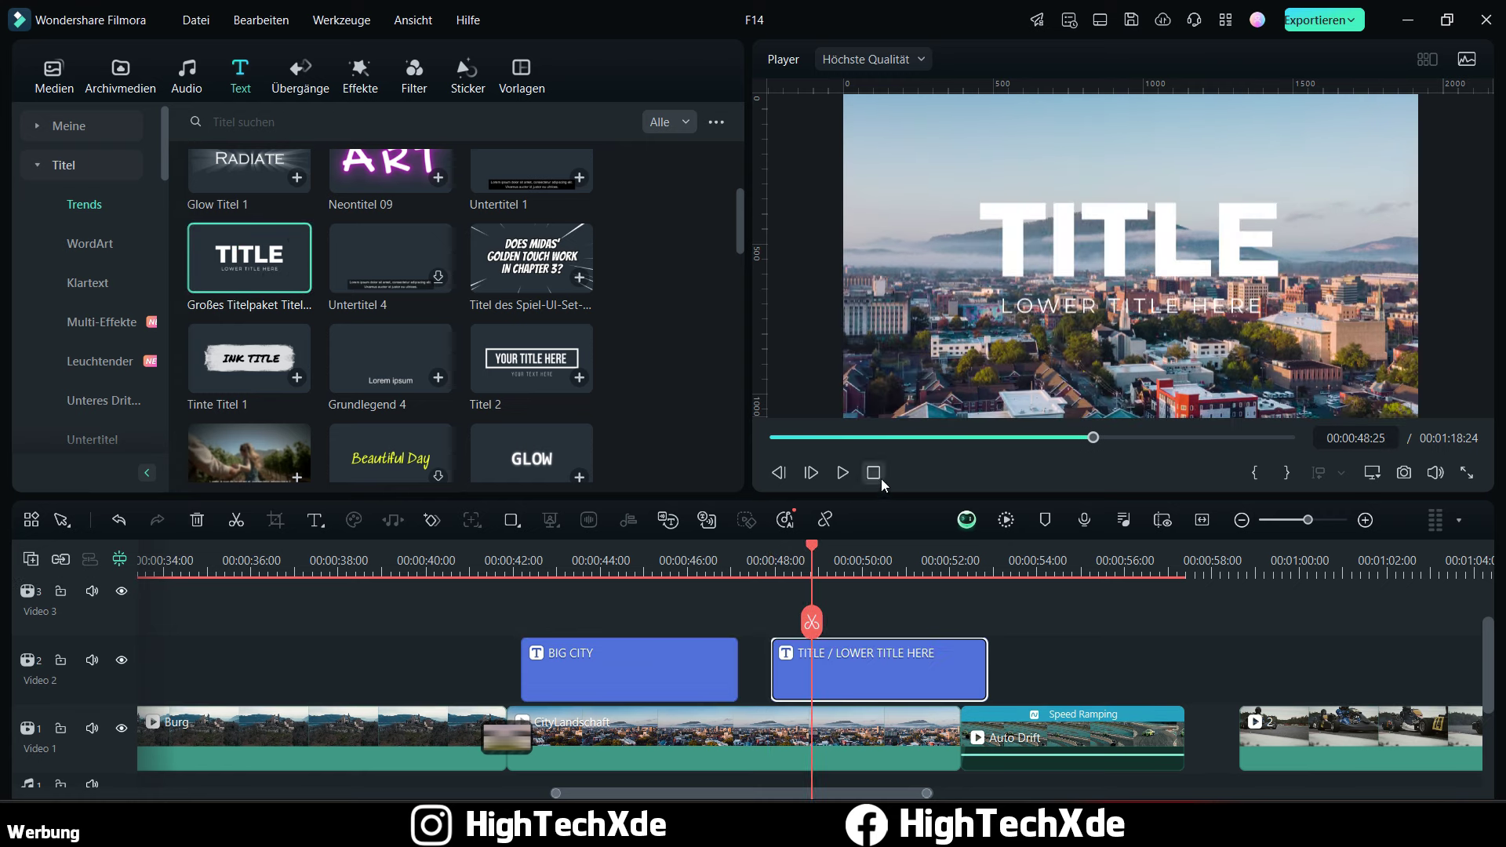
pyautogui.click(776, 571)
pyautogui.click(842, 472)
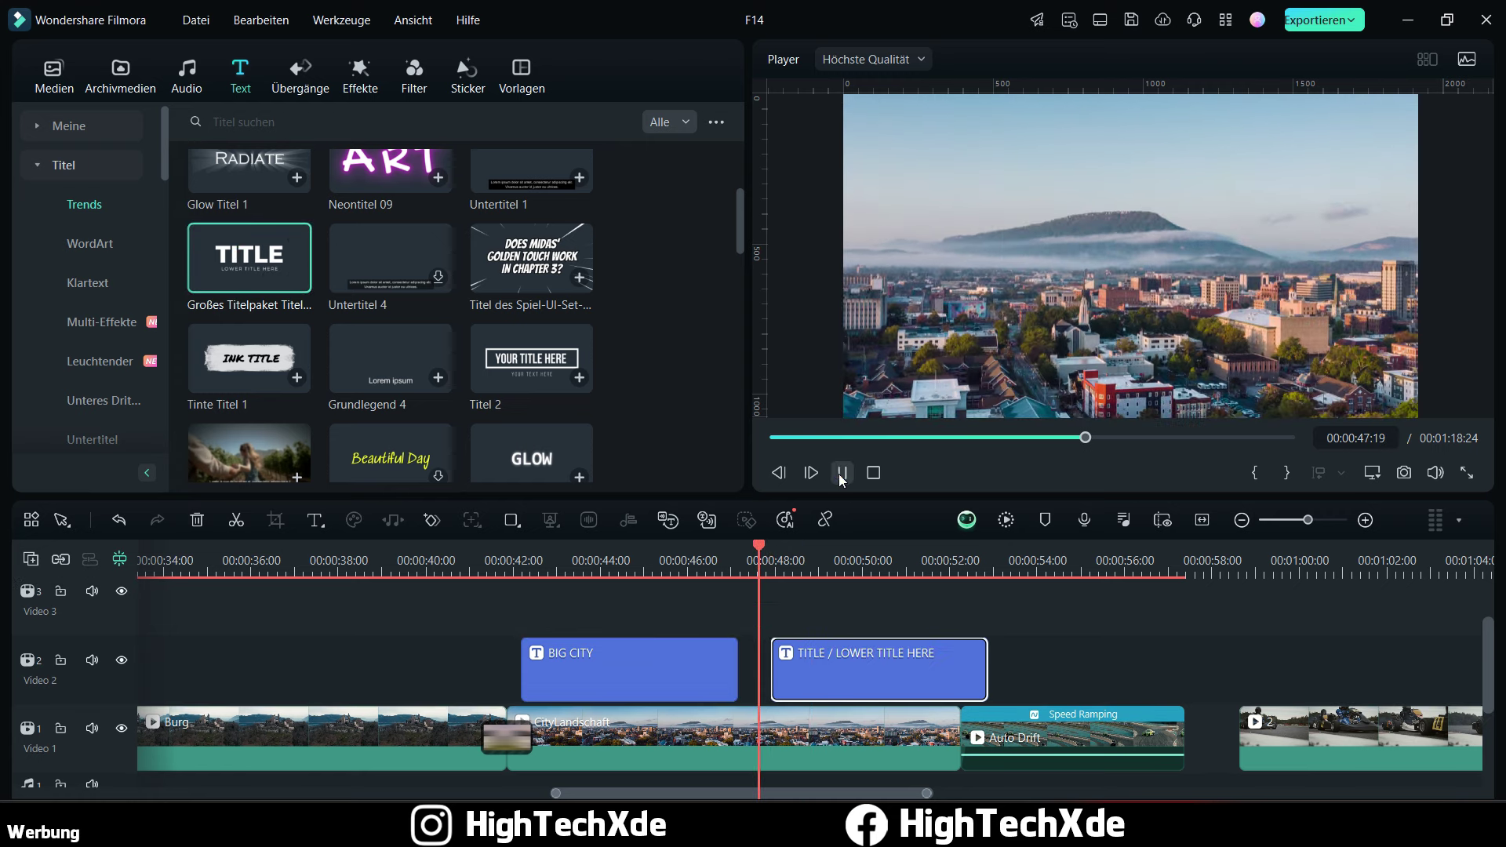
# Step: Replace the new title's main text with BIG CITY and move it up so it sits centred in the sky
pyautogui.click(1105, 232)
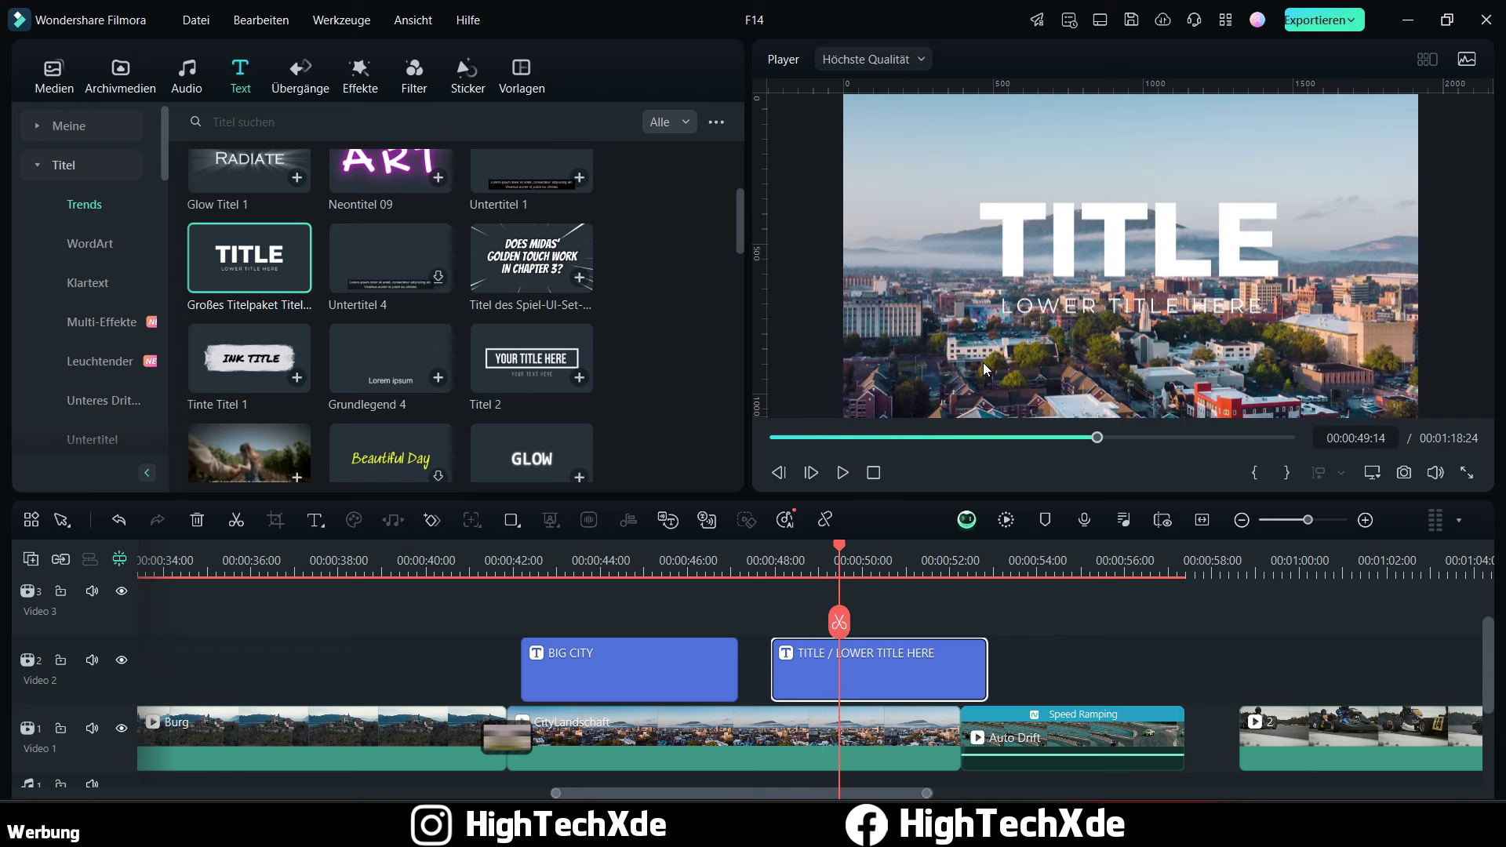
pyautogui.doubleClick(1105, 232)
pyautogui.write('BIG CITY')
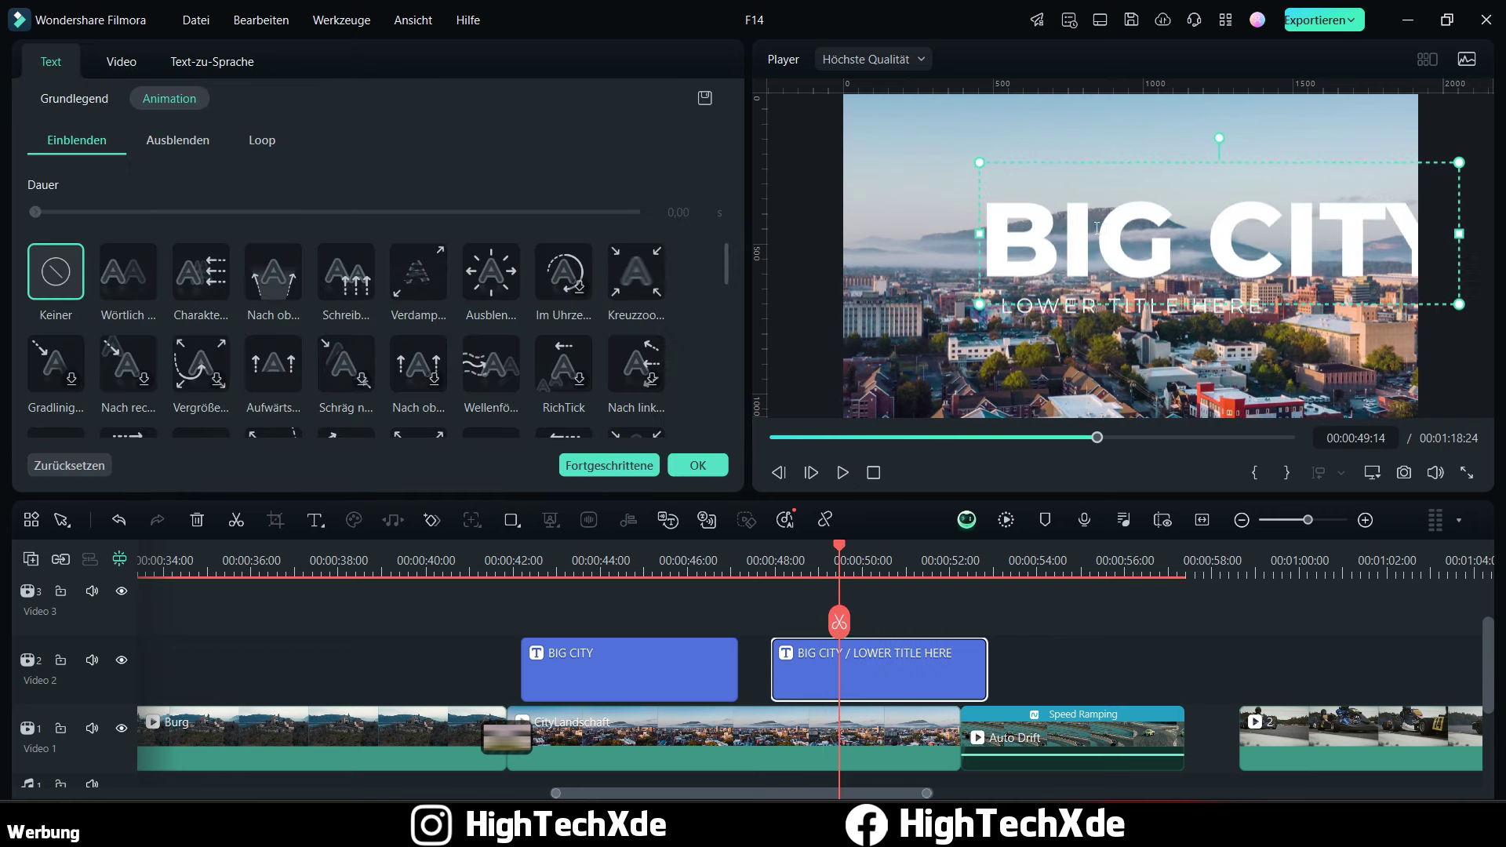
pyautogui.click(1130, 163)
pyautogui.moveTo(1130, 163); pyautogui.dragTo(1036, 116)
# Step: Move the lower title line up directly beneath the BIG CITY heading and change its text to LIFE
pyautogui.click(1092, 310)
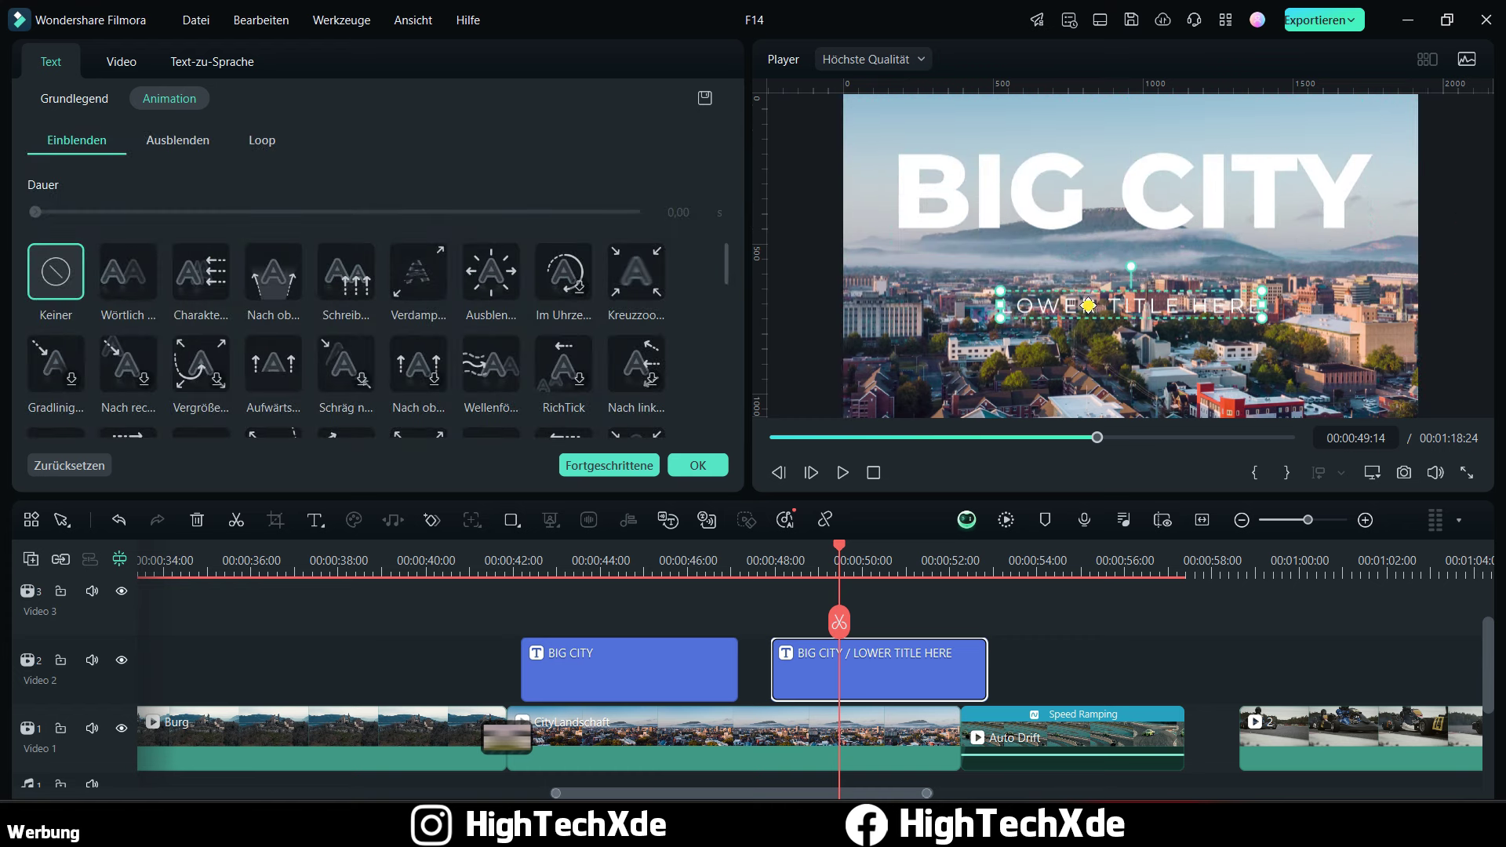
pyautogui.moveTo(1089, 306); pyautogui.dragTo(1084, 258)
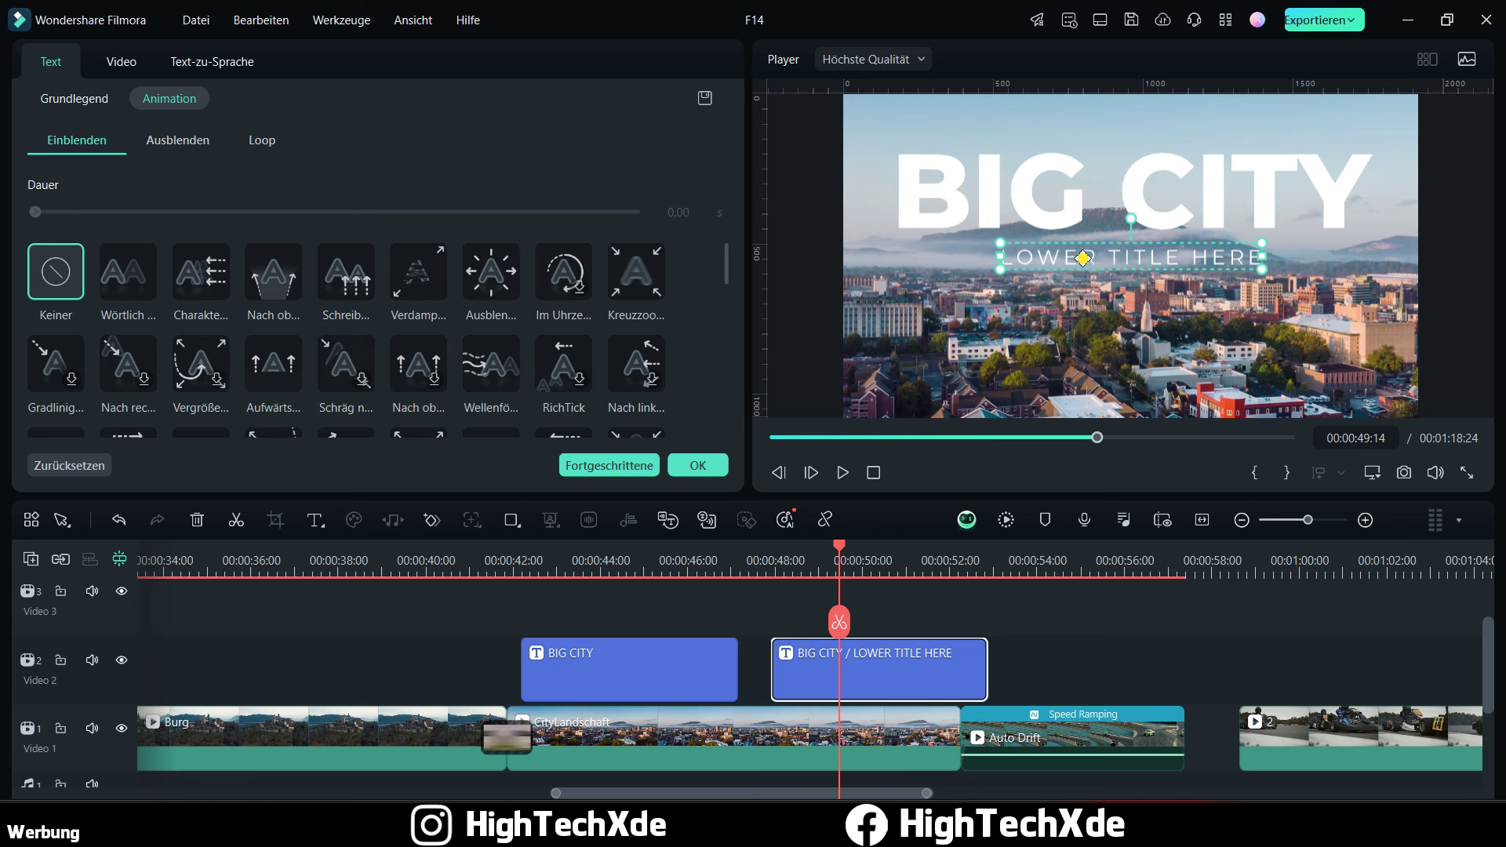
pyautogui.doubleClick(1083, 258)
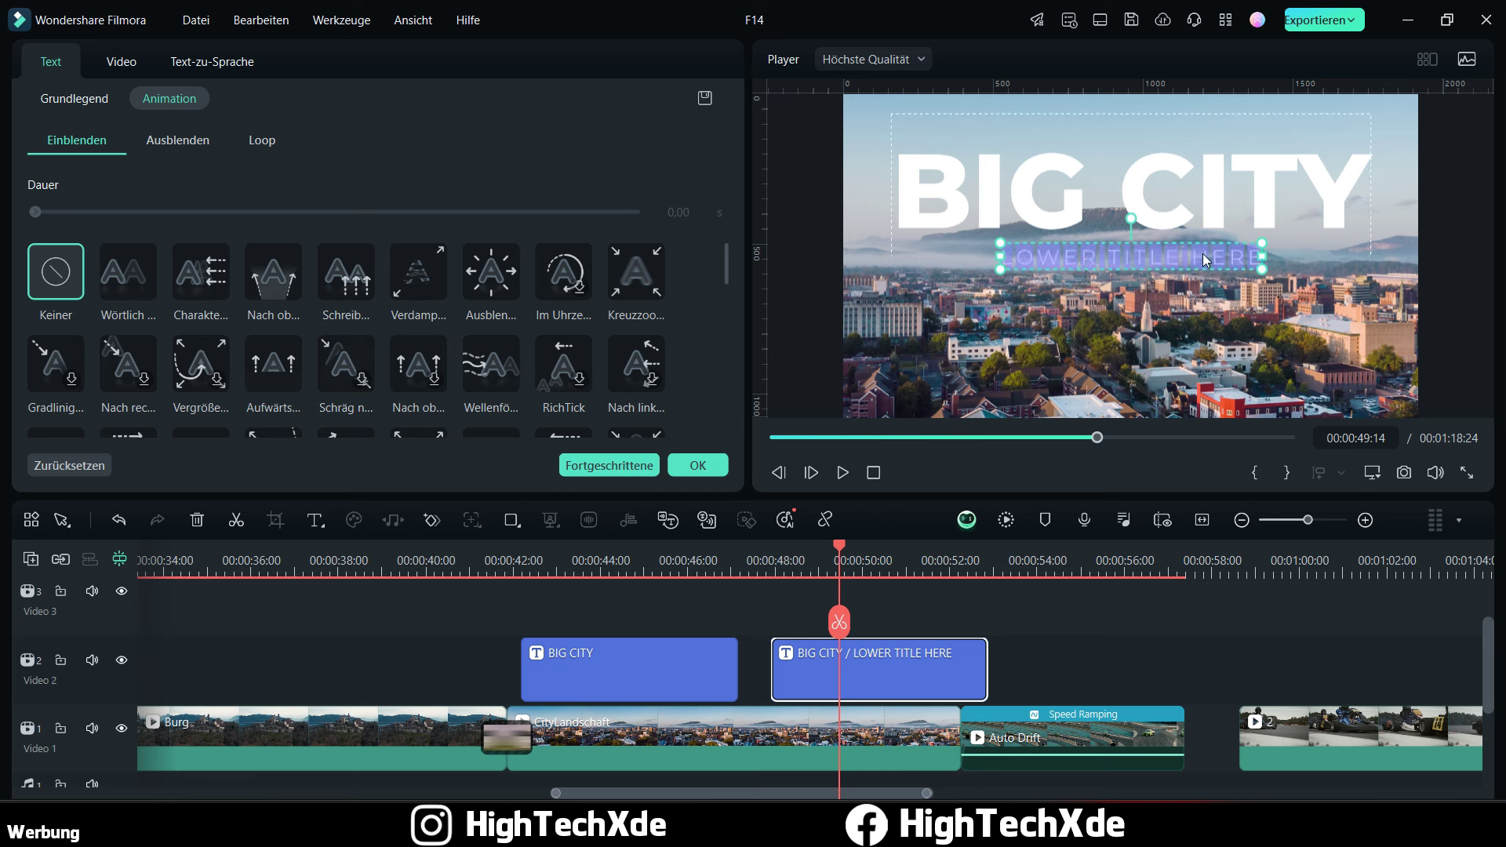
pyautogui.write('LIVE')
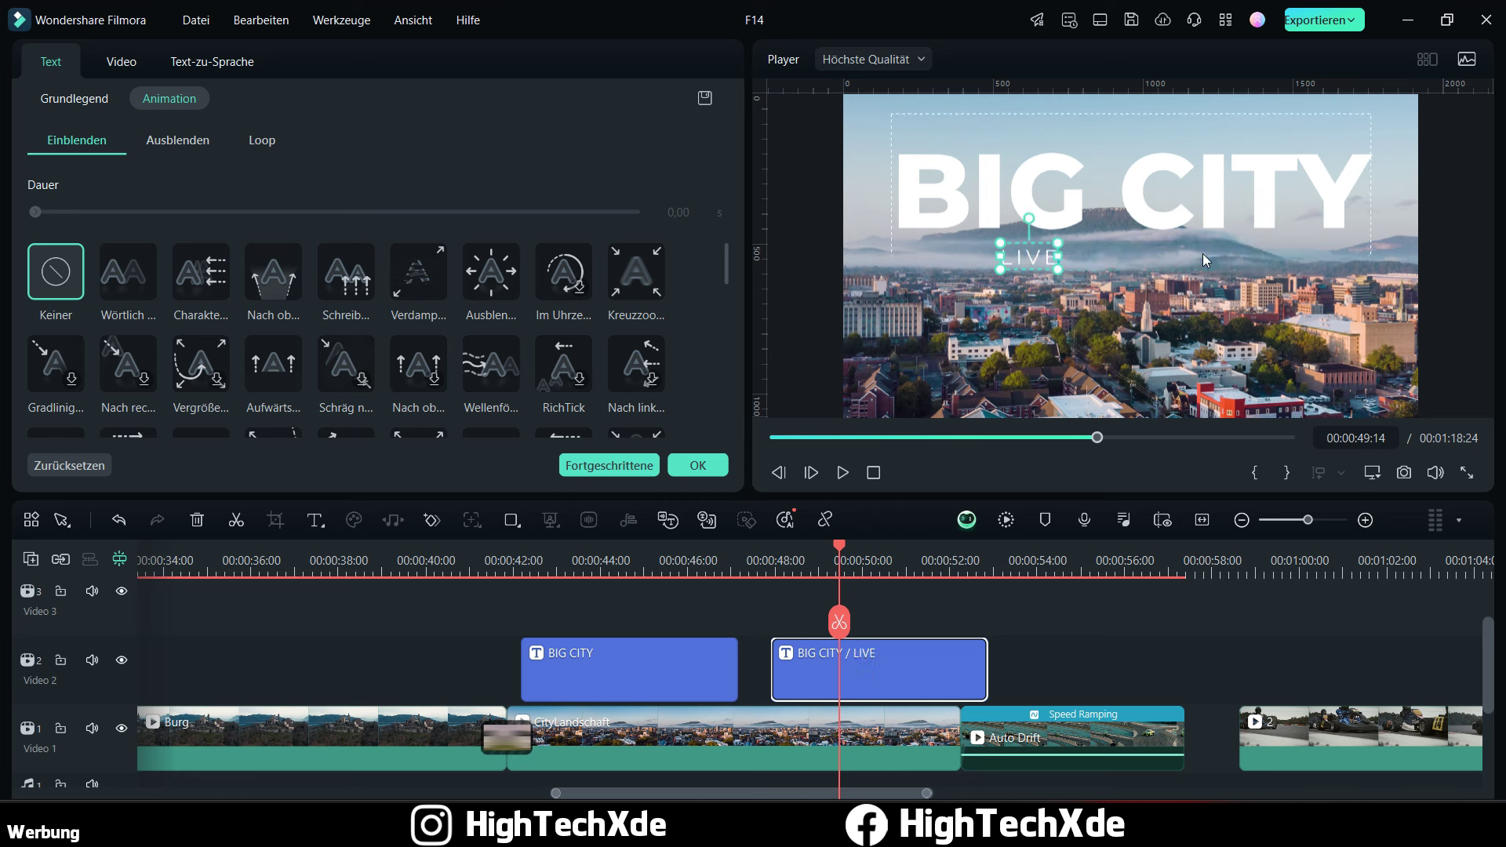
pyautogui.click(1035, 252)
pyautogui.press('BackSpace')
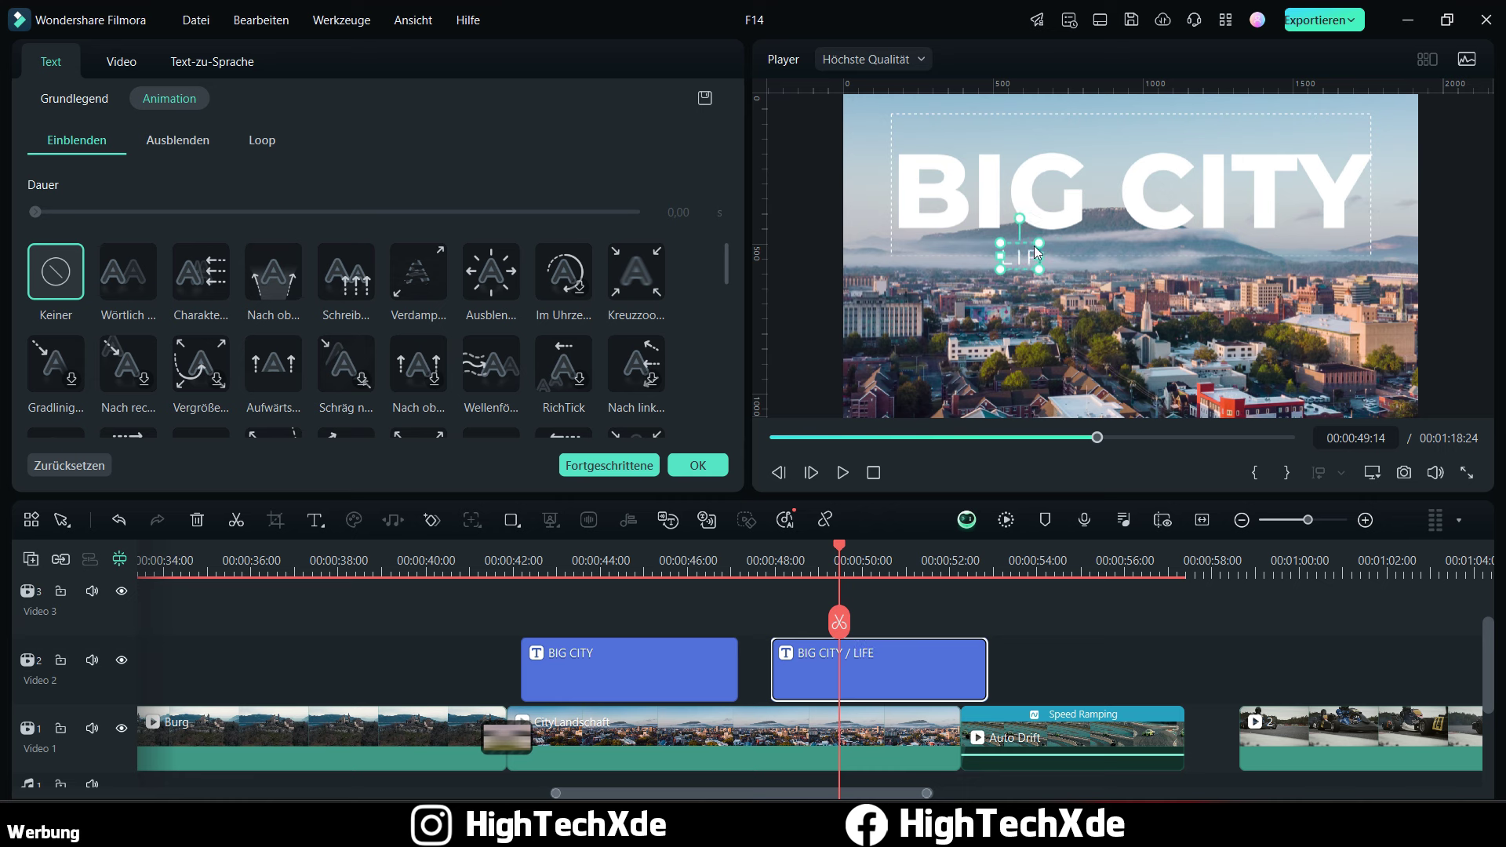
# Step: Complete the lower title line as LIFE and centre it horizontally beneath the BIG CITY heading
pyautogui.write('FE')
pyautogui.click(1036, 250)
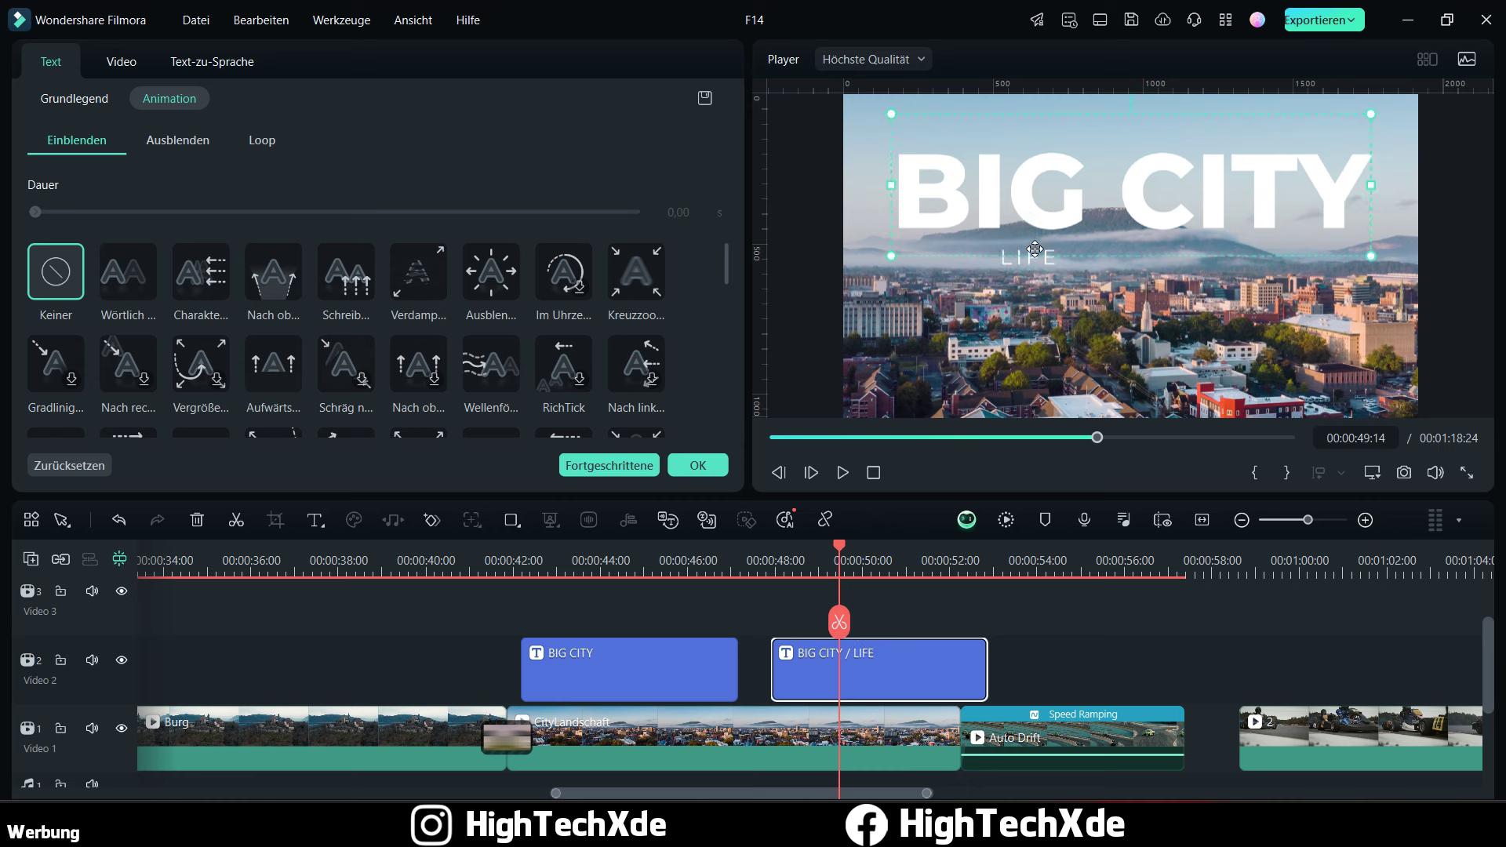
pyautogui.moveTo(1032, 269); pyautogui.dragTo(1130, 262)
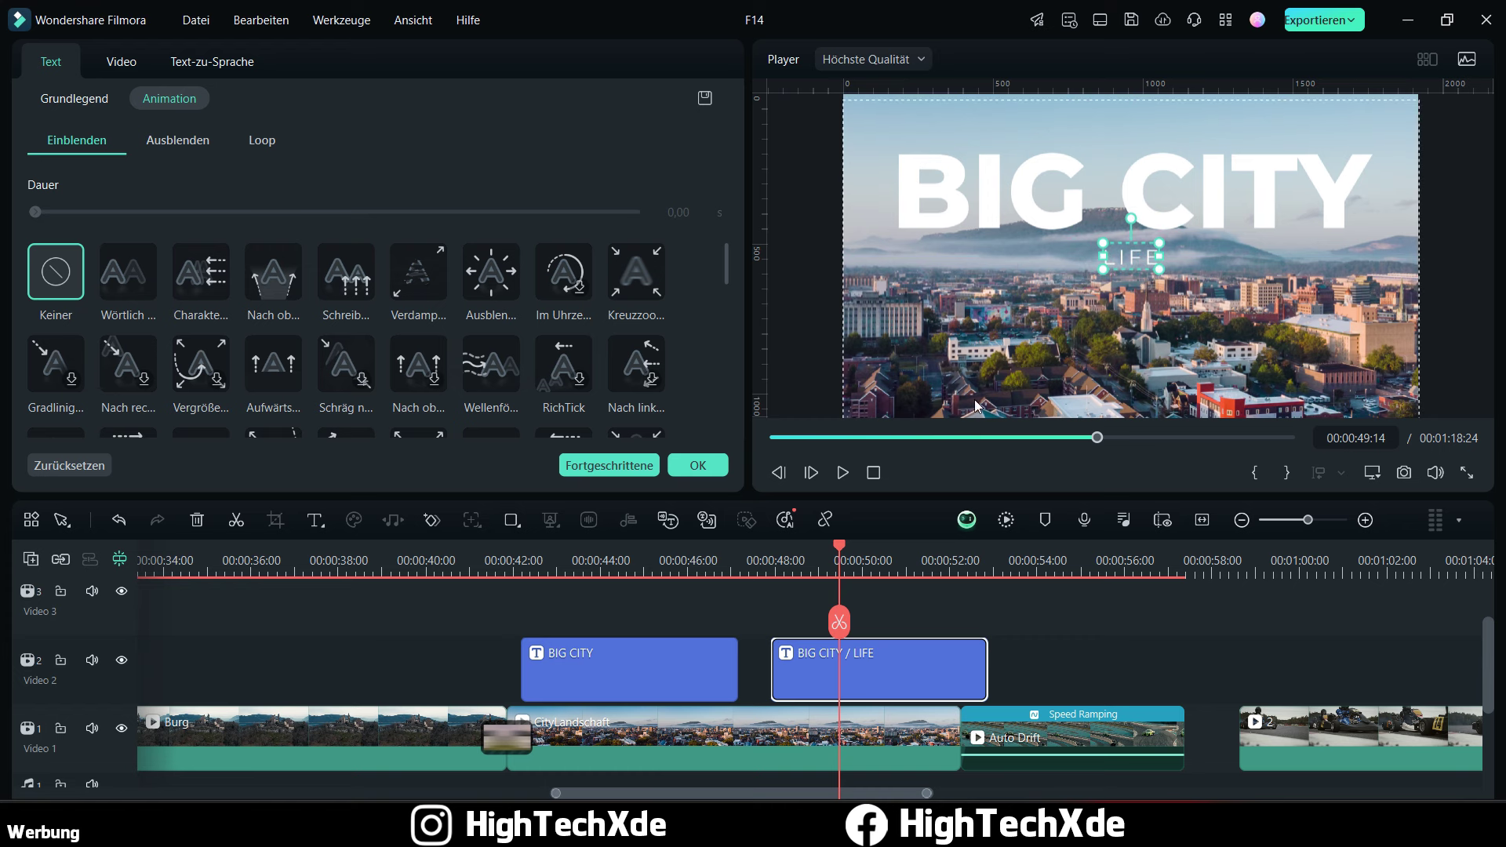
# Step: Preview the BIG CITY / LIFE title from just before its start and accept its text settings
pyautogui.click(762, 570)
pyautogui.press('space')
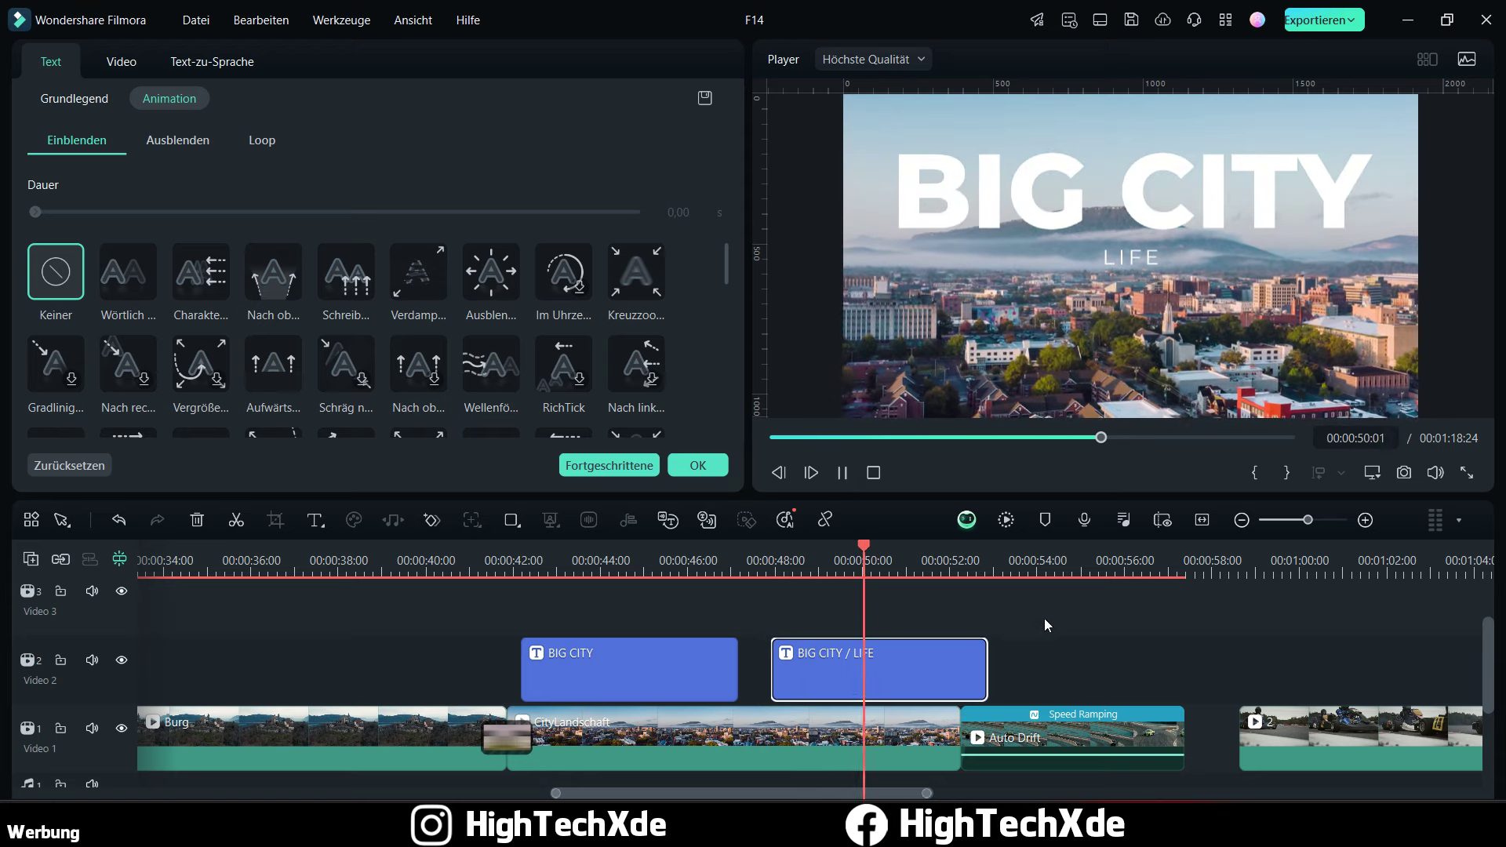
pyautogui.press('space')
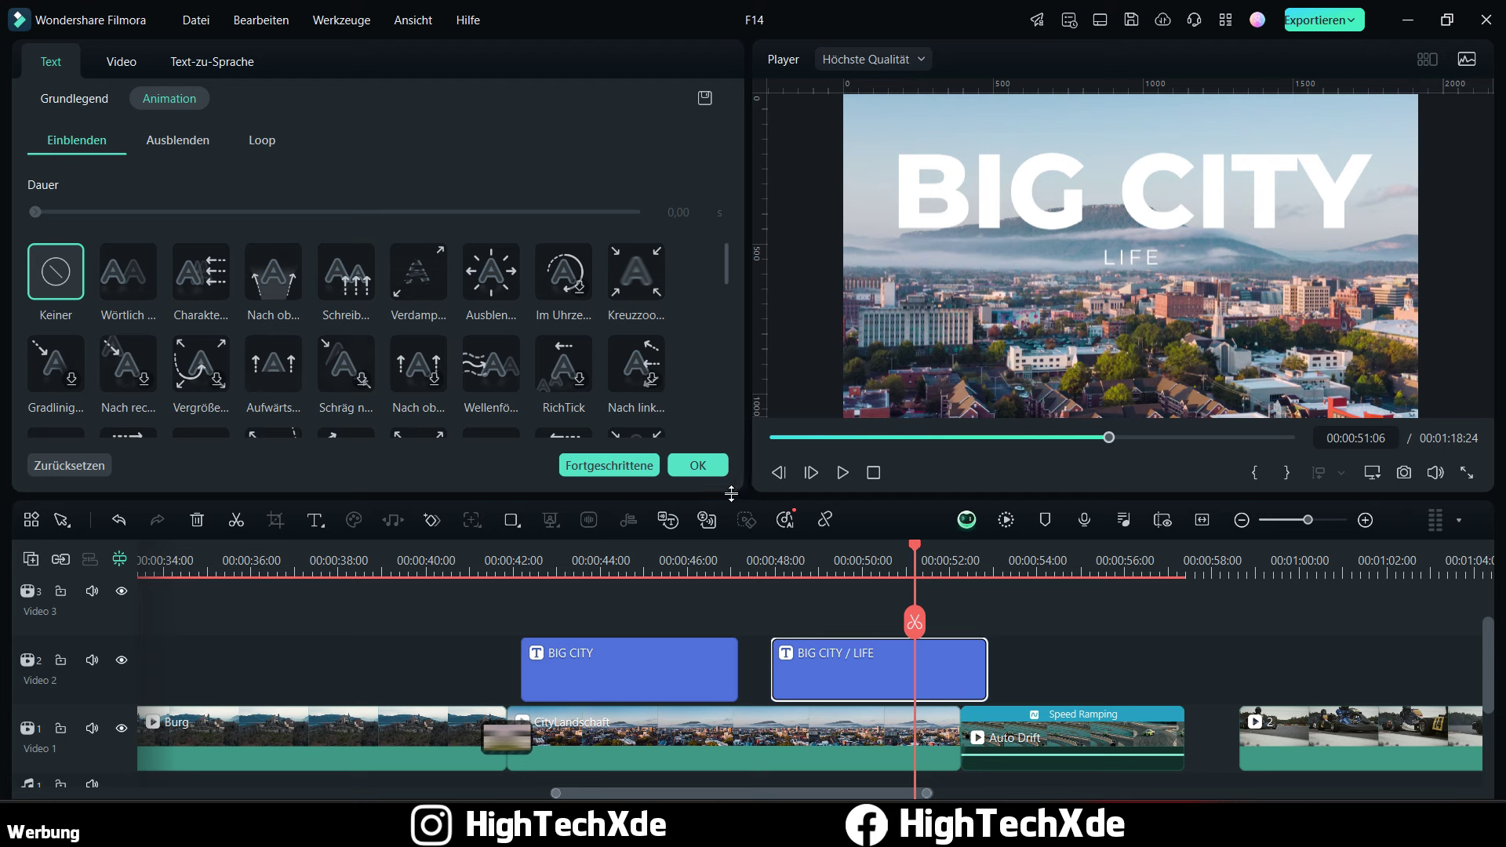
pyautogui.click(709, 468)
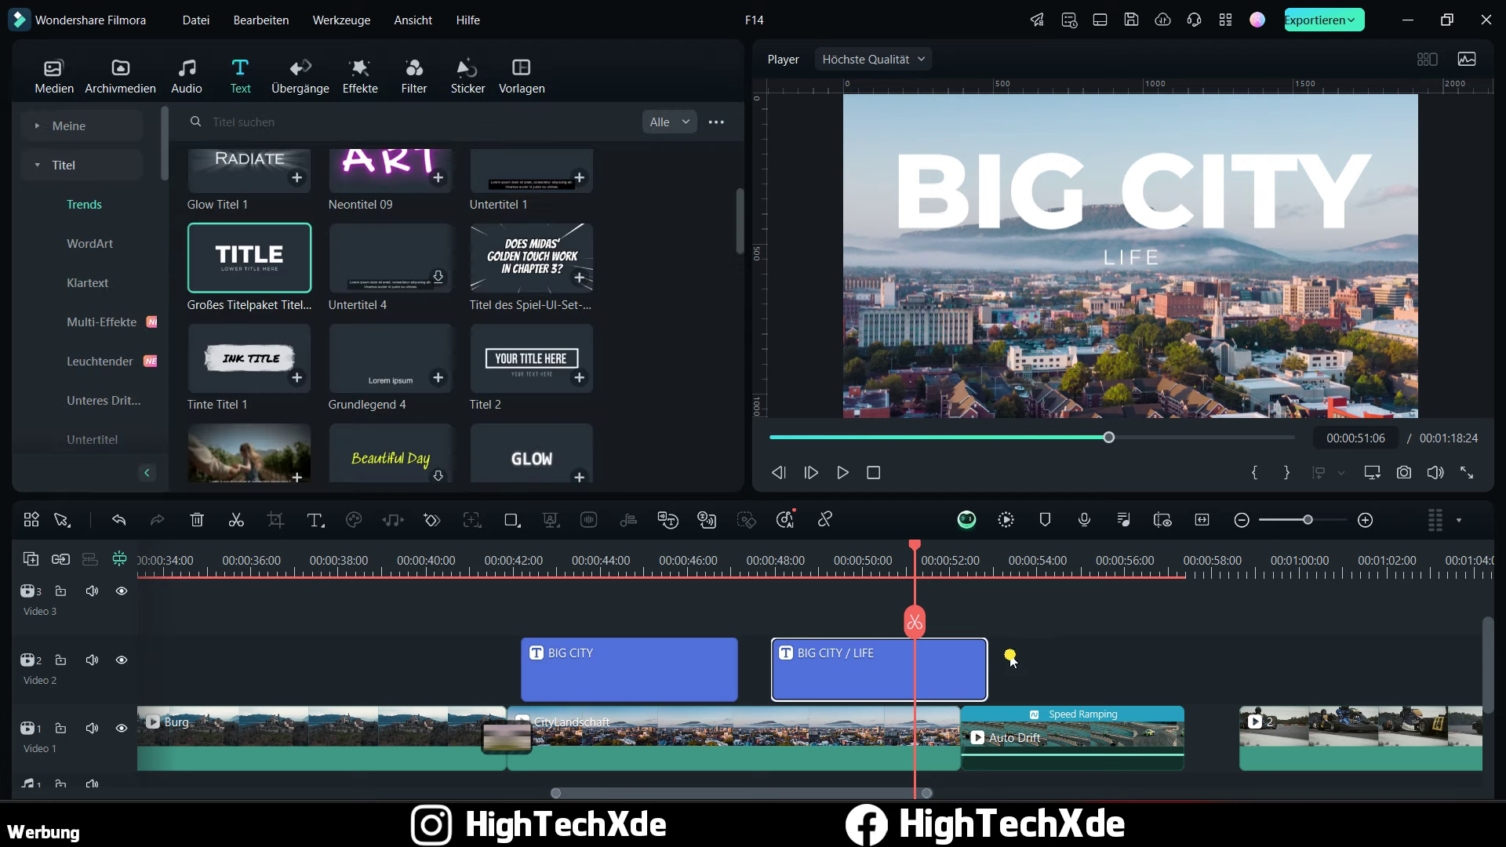
# Step: Replace the BIG CITY / LIFE title on Video 2 with Neontitel 09 at about 00:00:48 and preview it
pyautogui.press('Delete')
pyautogui.moveTo(408, 188); pyautogui.dragTo(786, 688)
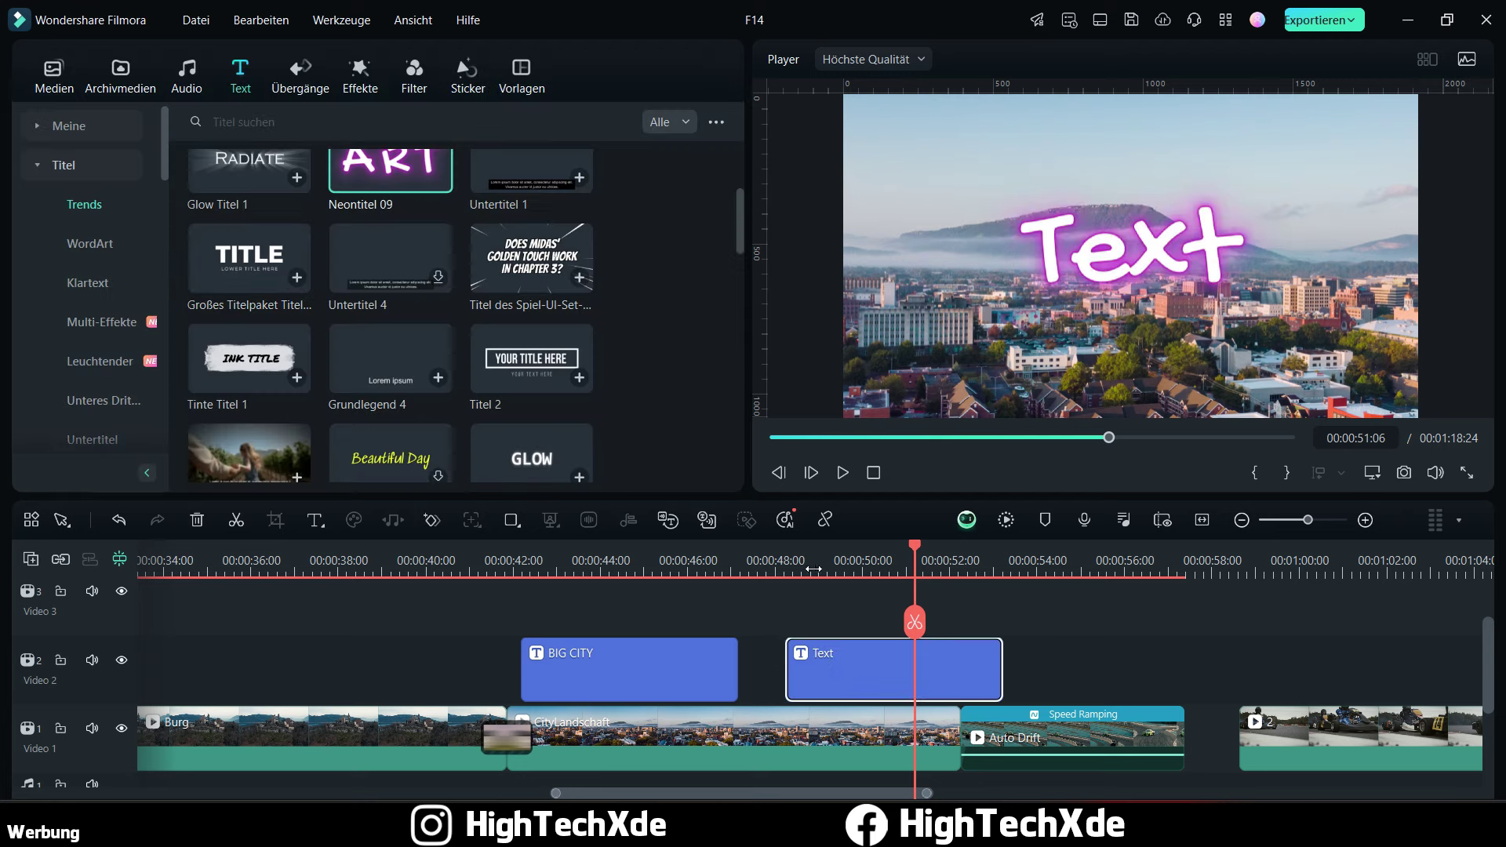
pyautogui.click(841, 472)
pyautogui.click(766, 573)
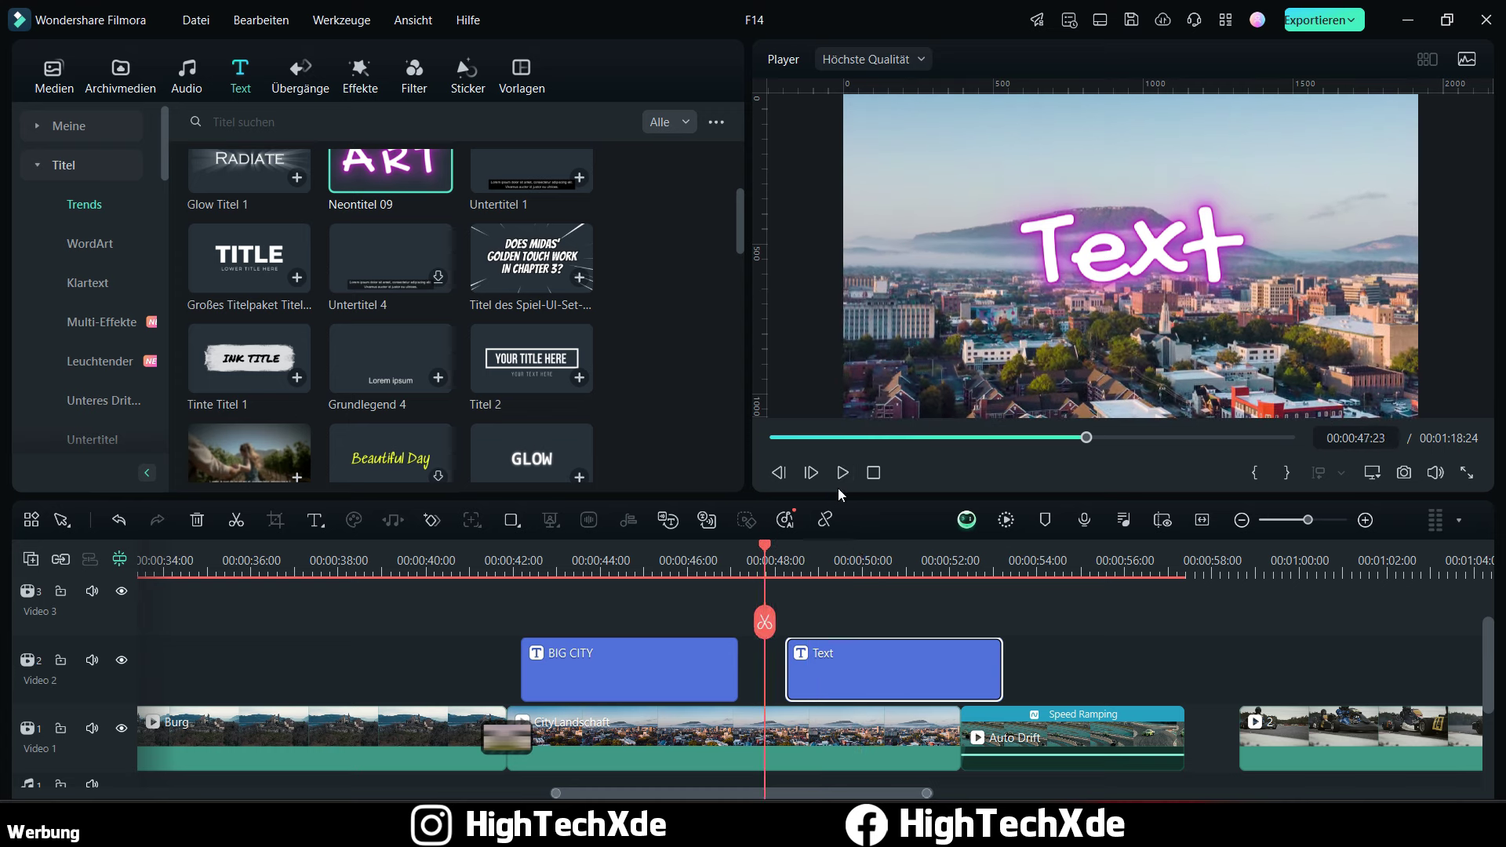
pyautogui.click(844, 474)
pyautogui.click(847, 476)
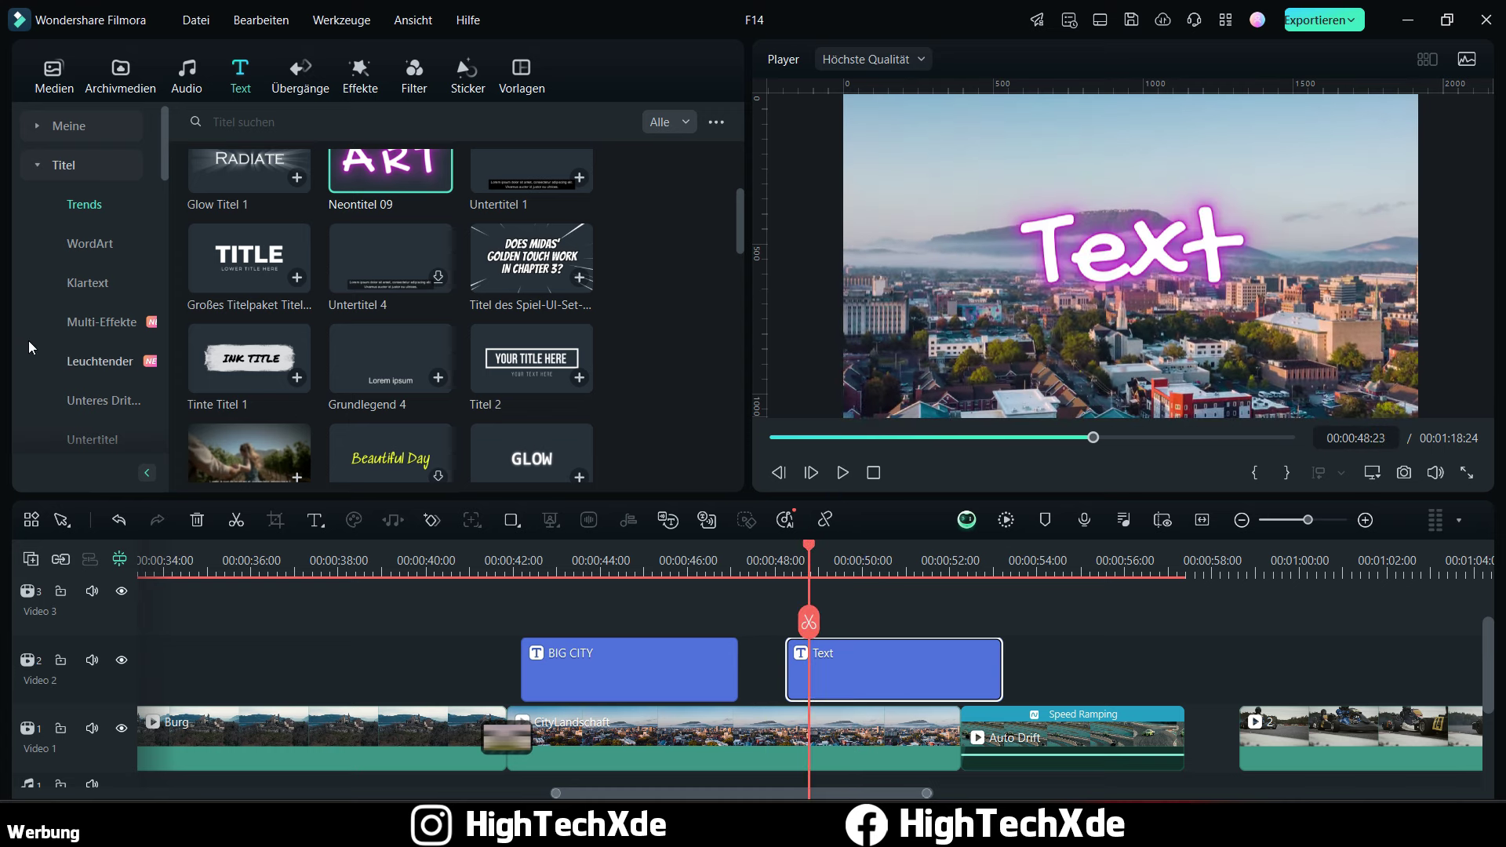
# Step: Browse the Untertitel, Openers, Opener and Großer Titel collections for other title templates
pyautogui.scroll(-3, 73, 339)
pyautogui.click(98, 205)
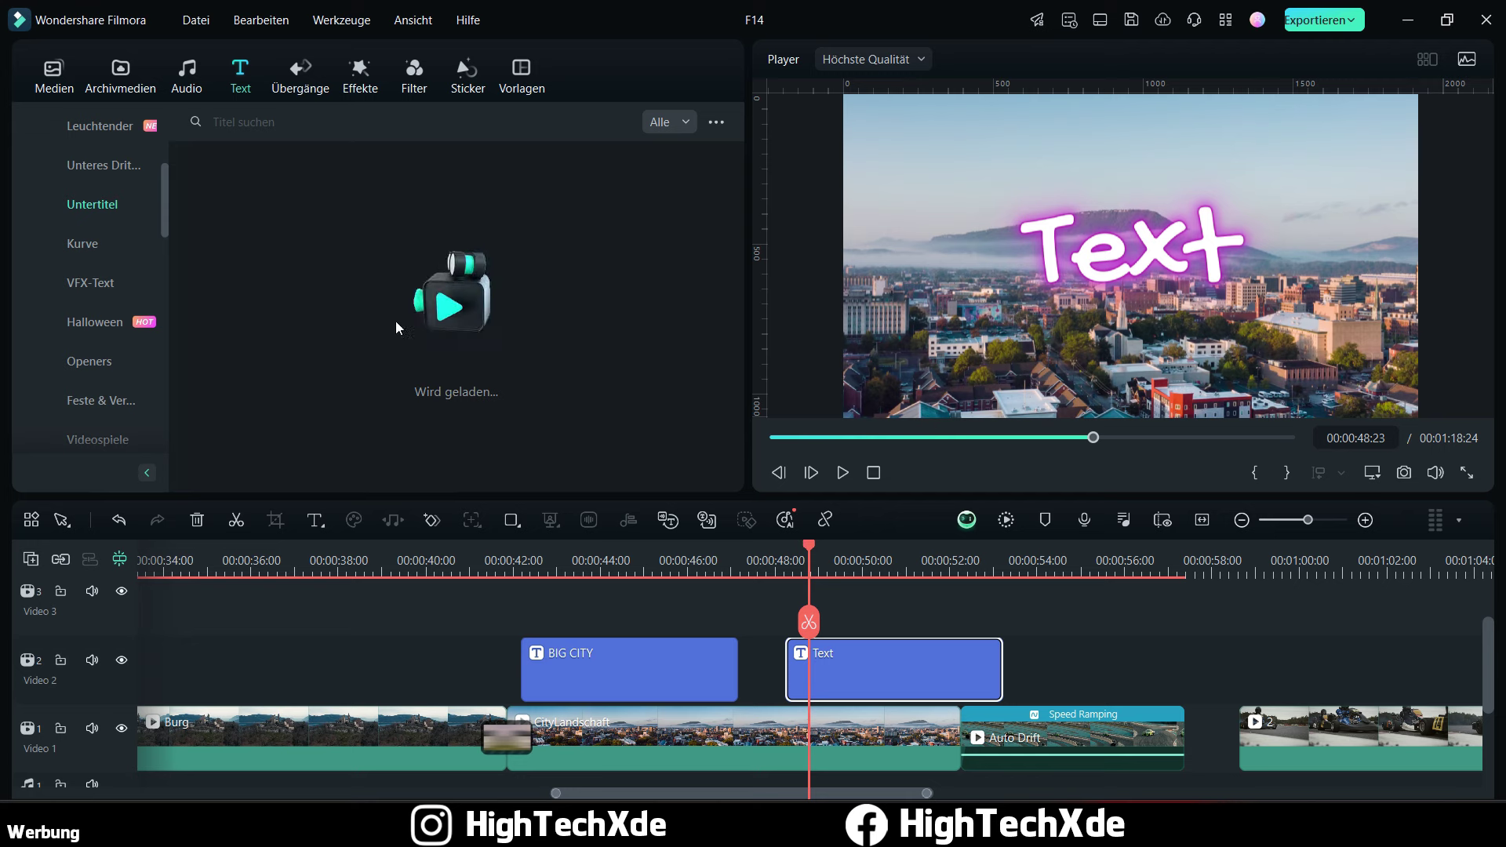
pyautogui.scroll(-3, 637, 465)
pyautogui.scroll(-3, 103, 334)
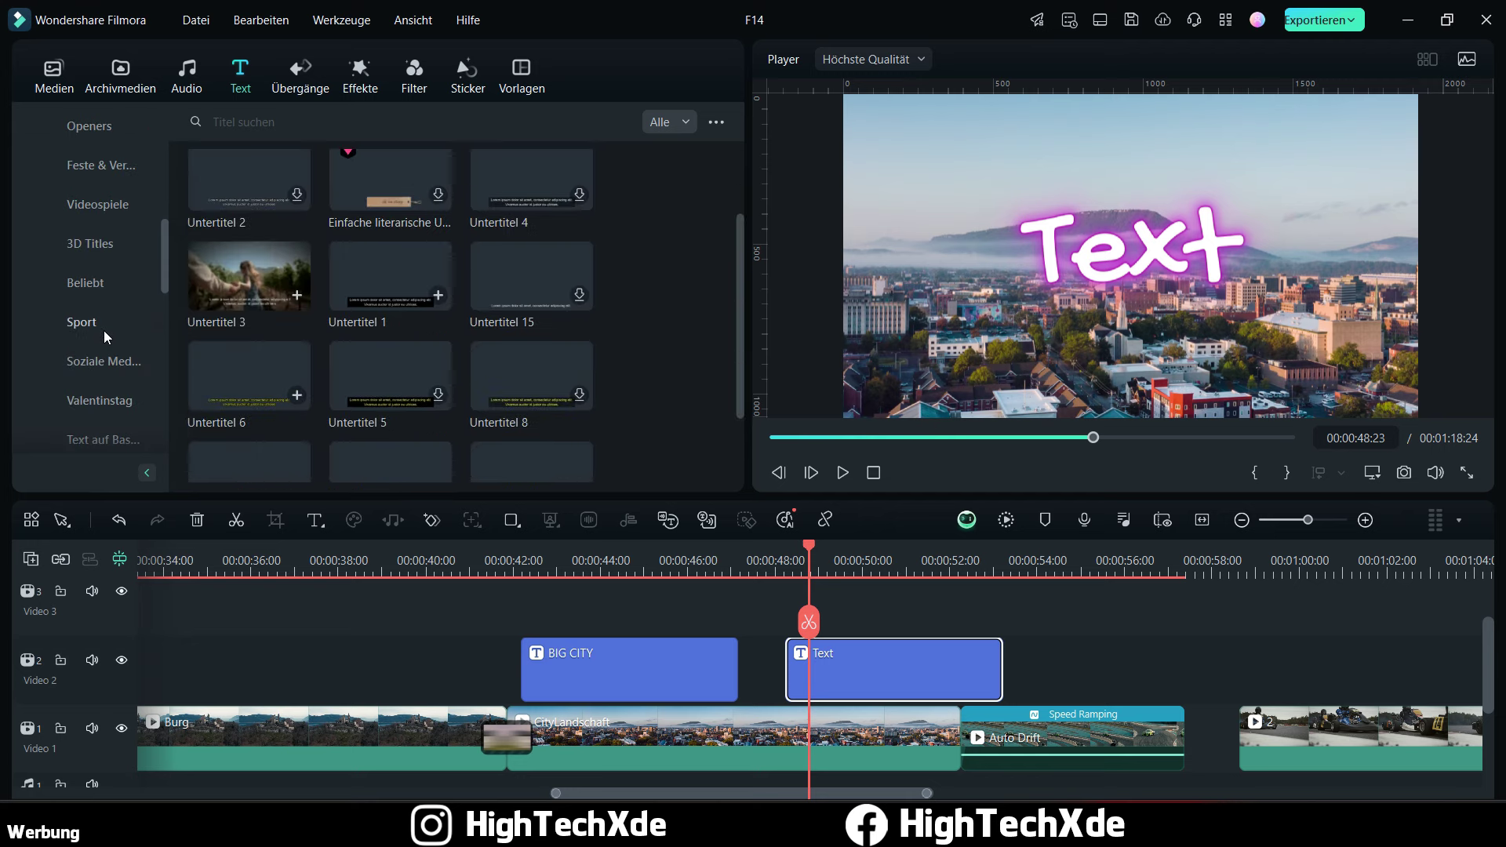
pyautogui.click(91, 132)
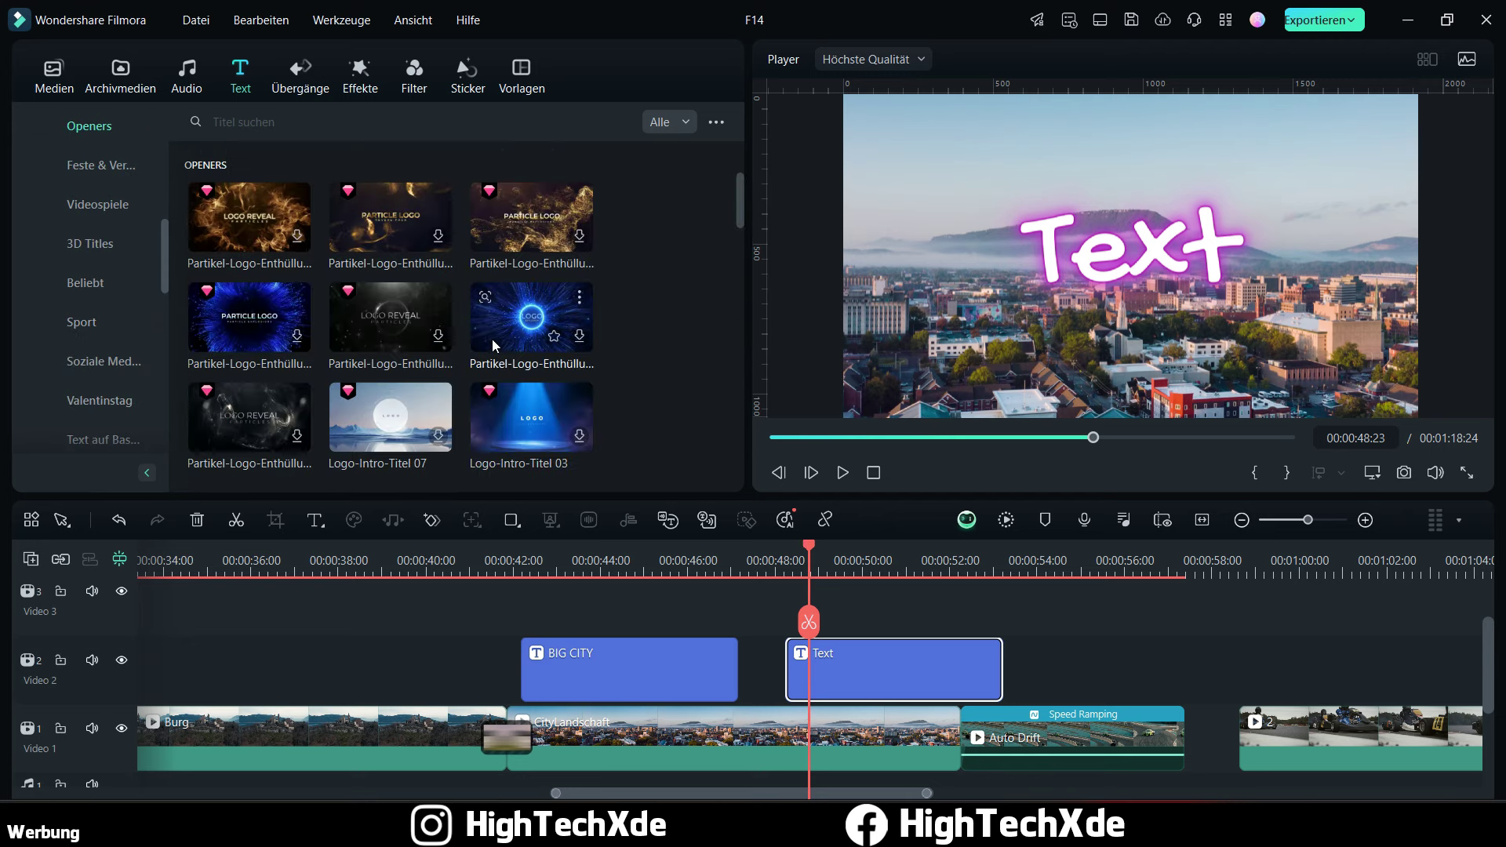
pyautogui.scroll(-5, 444, 339)
pyautogui.scroll(-5, 130, 284)
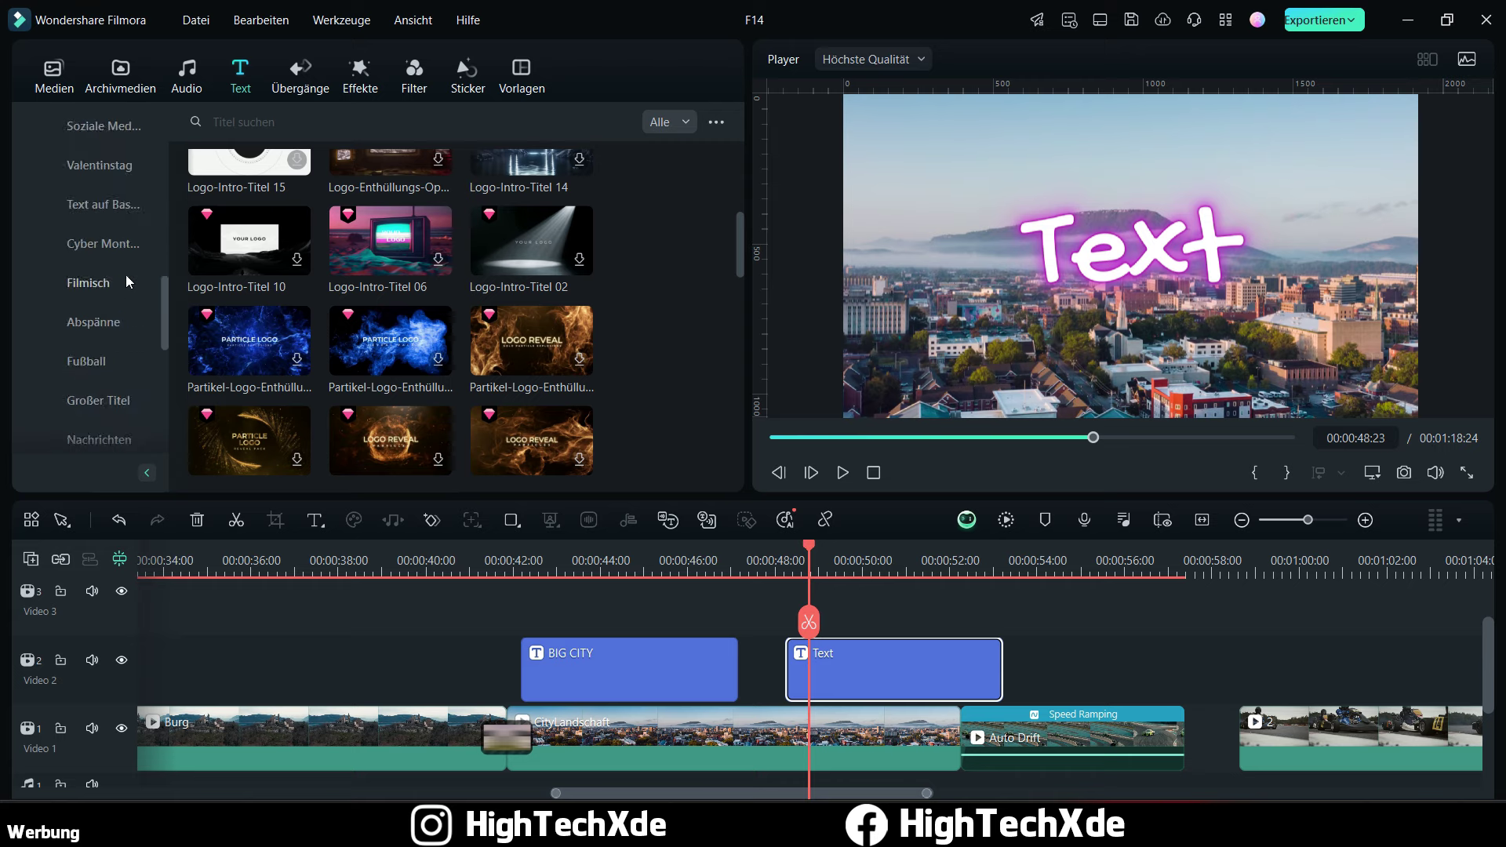
pyautogui.scroll(-3, 118, 306)
pyautogui.click(100, 294)
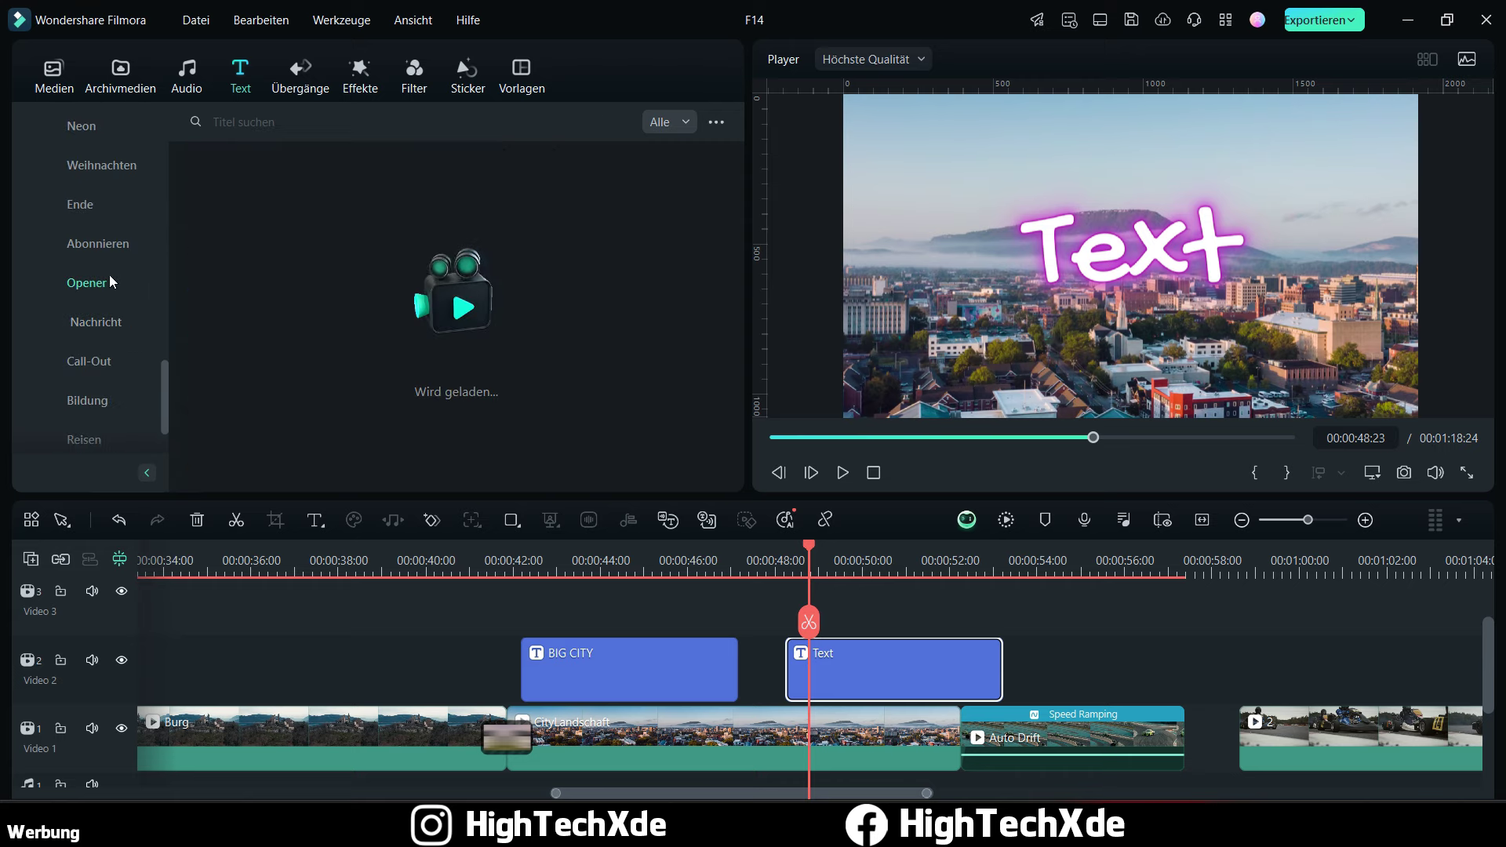
pyautogui.scroll(-3, 392, 313)
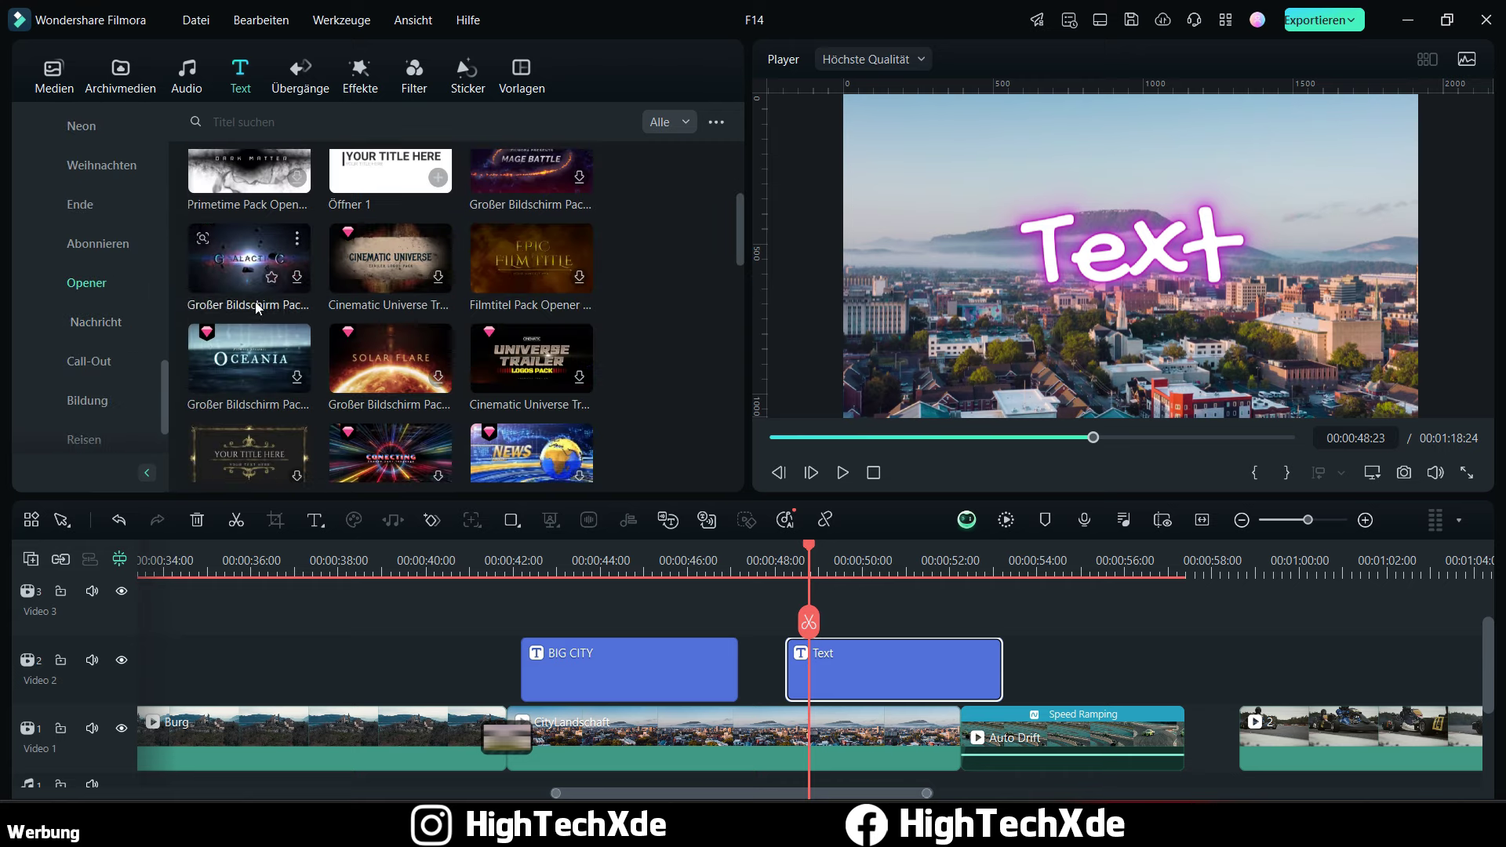
pyautogui.scroll(-3, 376, 294)
pyautogui.scroll(2, 92, 294)
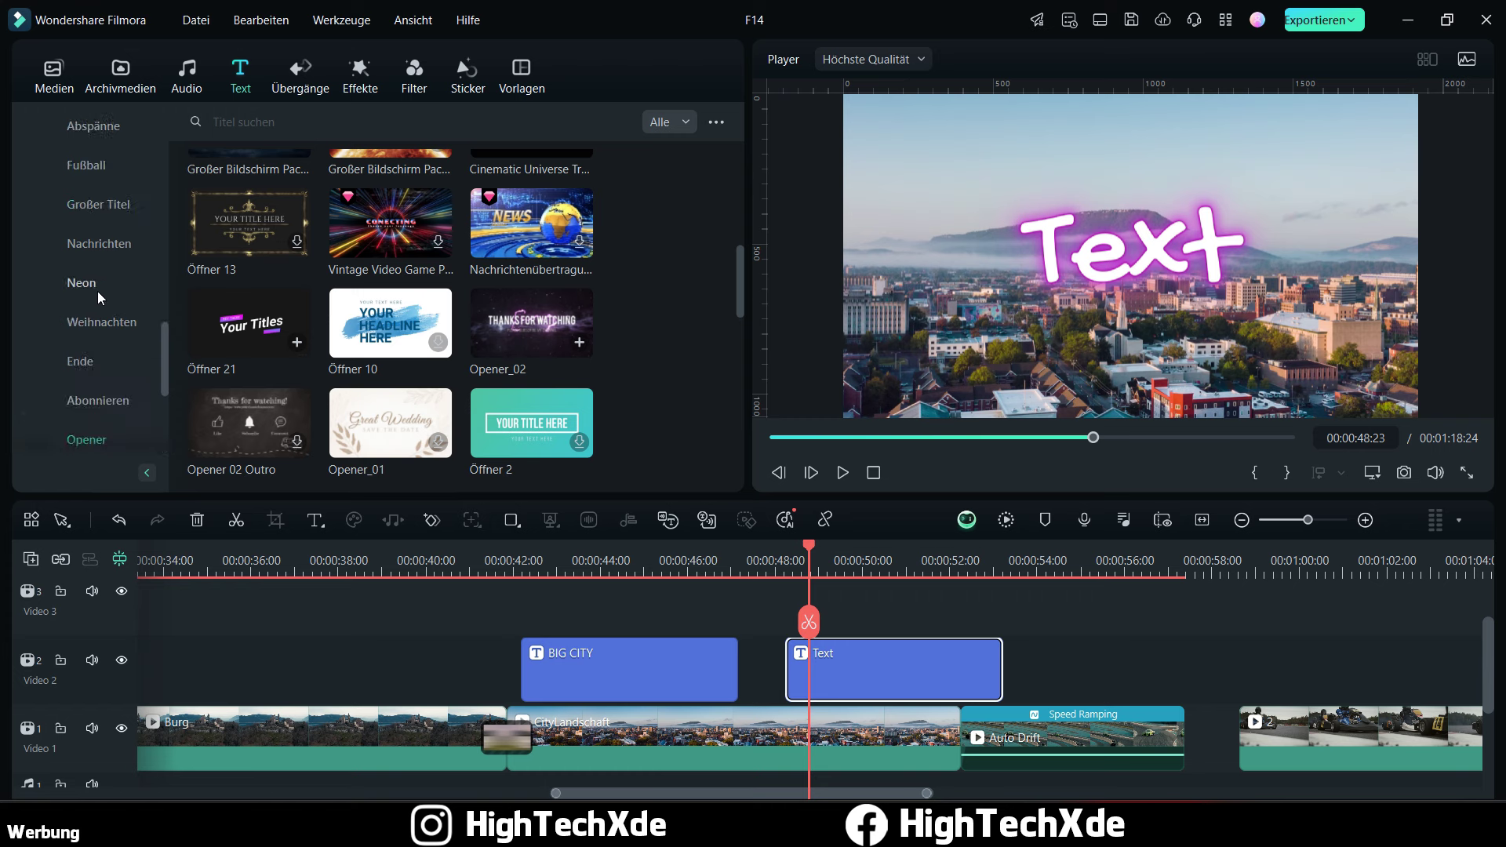
pyautogui.click(116, 208)
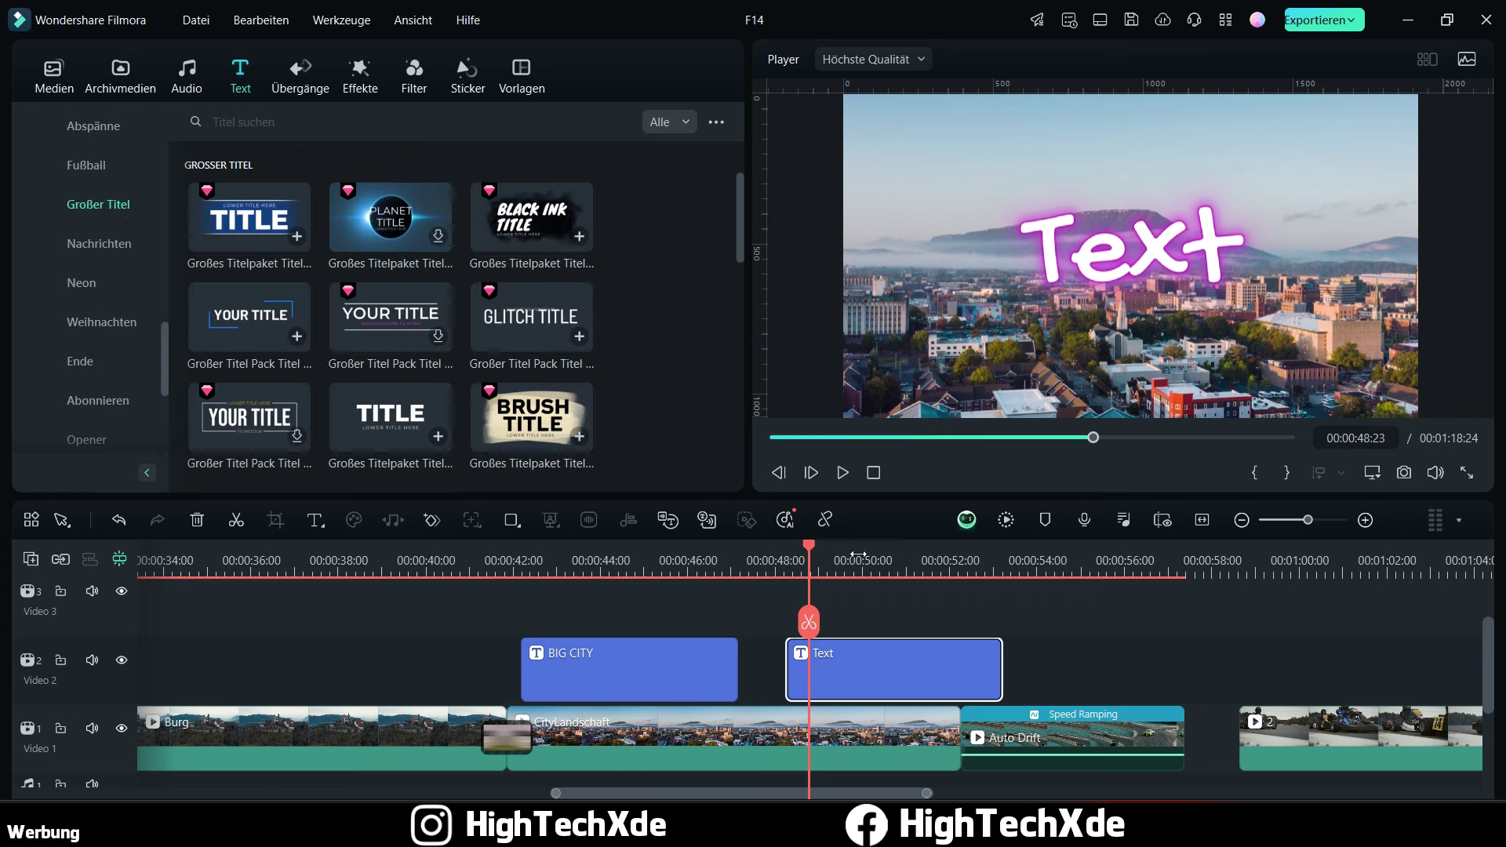
# Step: Try the blue-banner Großes Titelpaket title in place of the neon title on Video 2 and delete it after a preview
pyautogui.press('Delete')
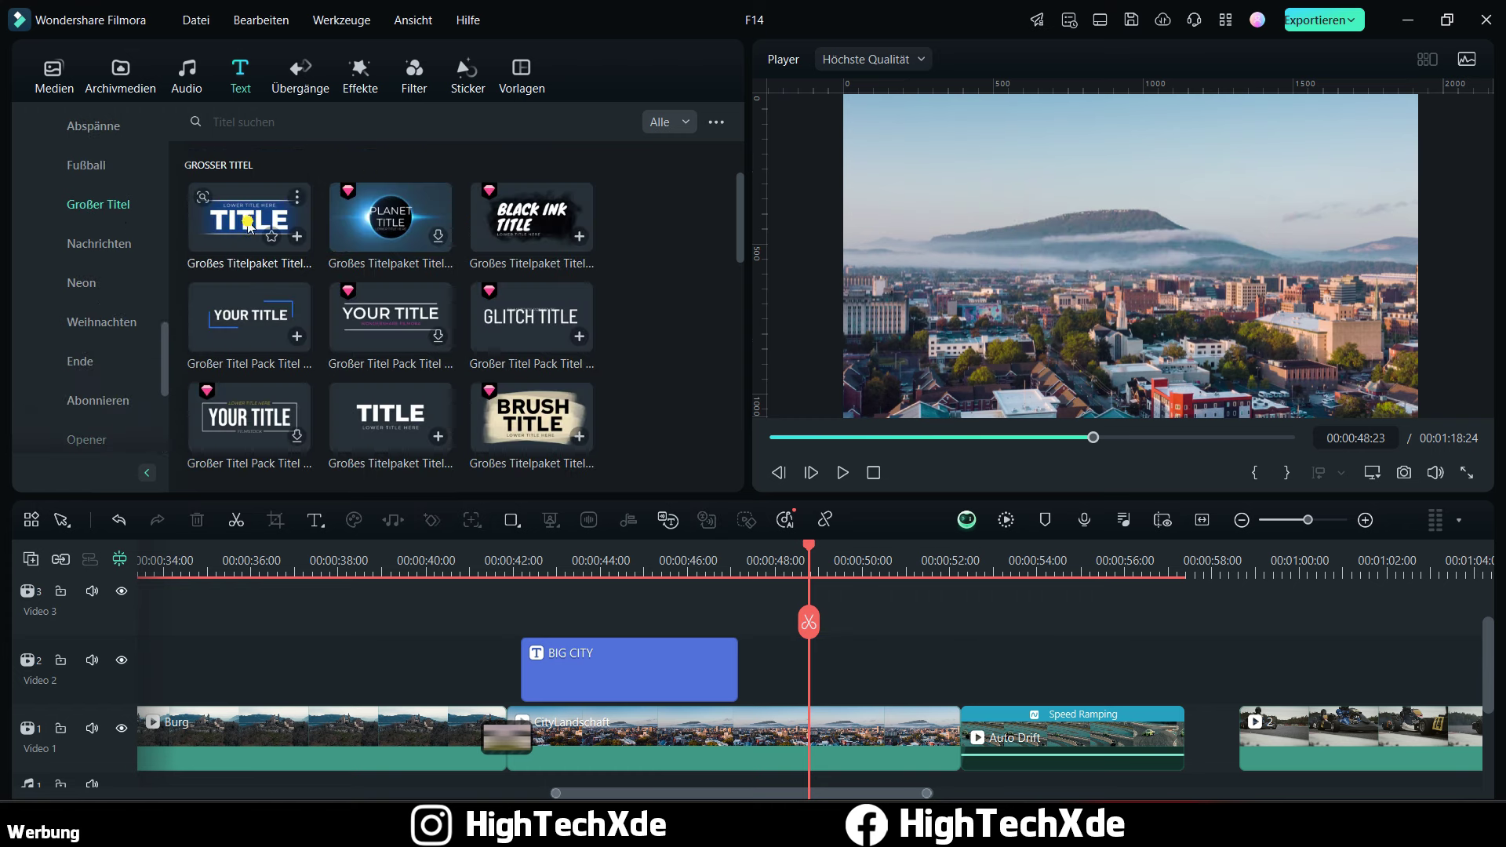
pyautogui.moveTo(248, 220); pyautogui.dragTo(787, 609)
pyautogui.click(774, 565)
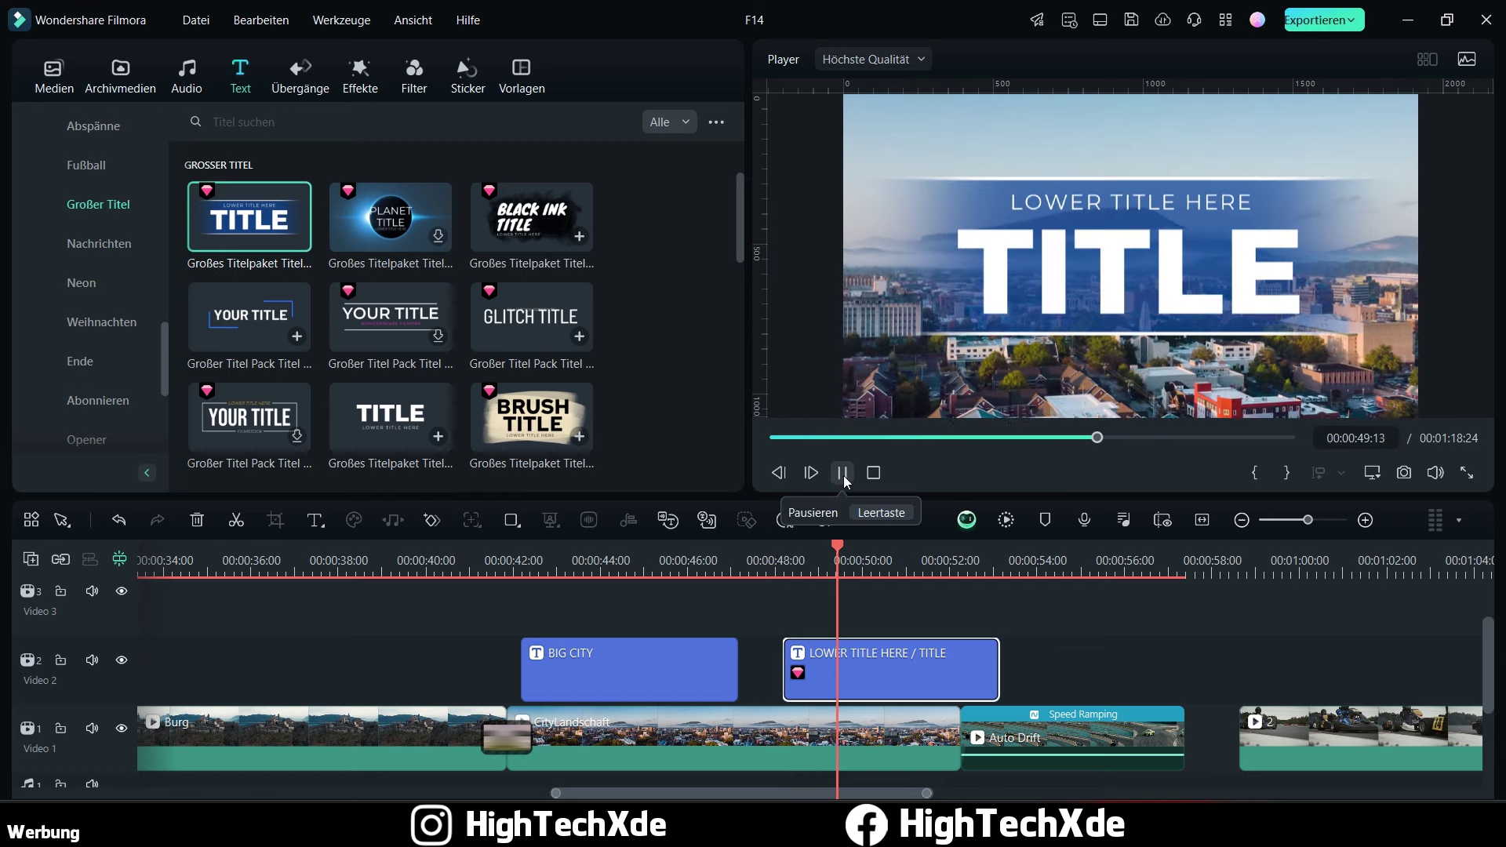
pyautogui.click(843, 474)
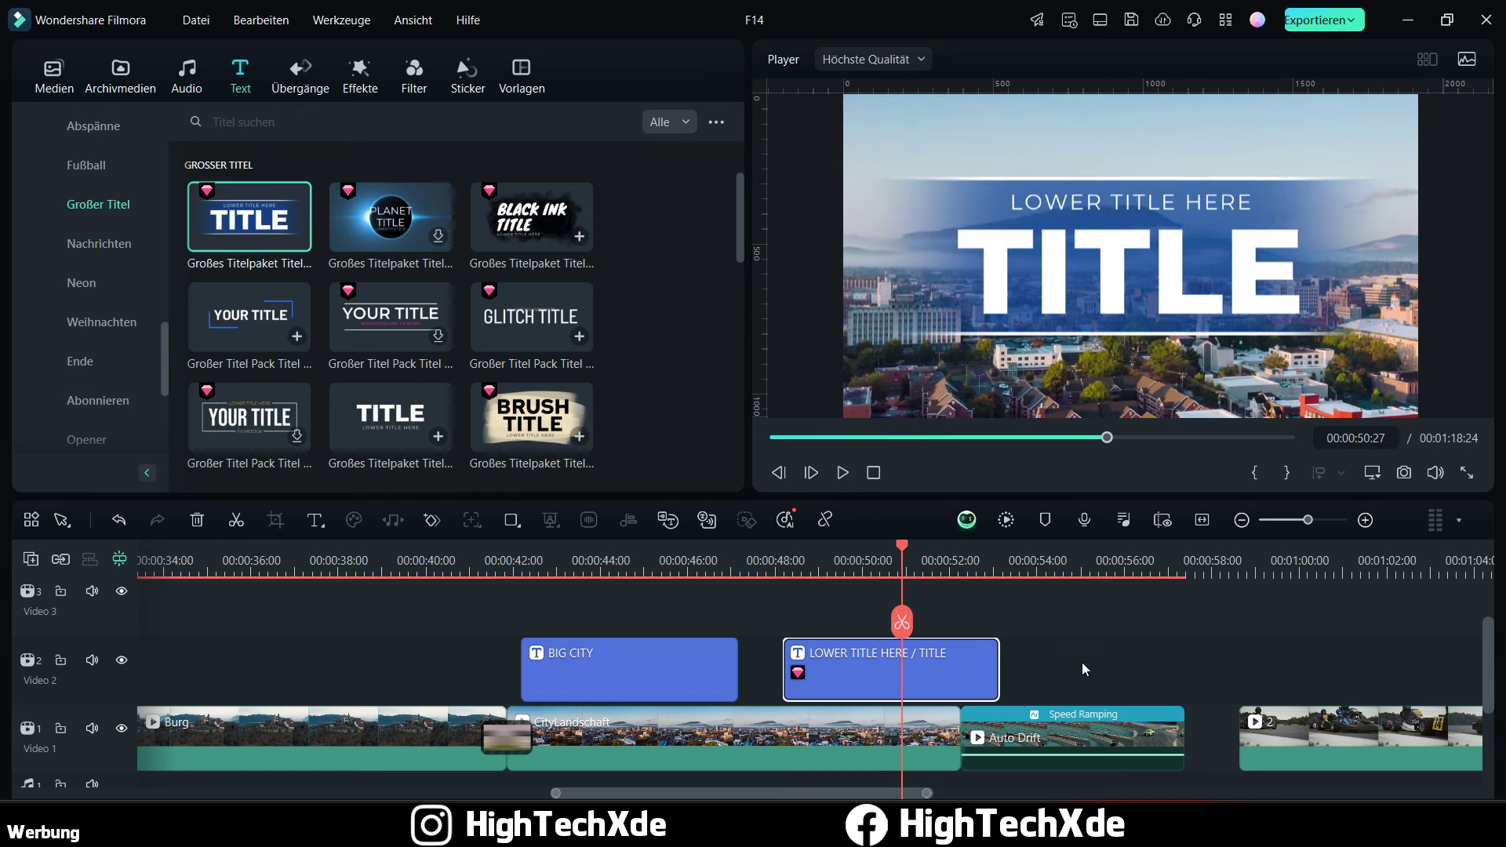
pyautogui.press('Delete')
# Step: Scale the BIG CITY title uniformly to 110,62 % in its transform settings and undo the last change
pyautogui.click(611, 558)
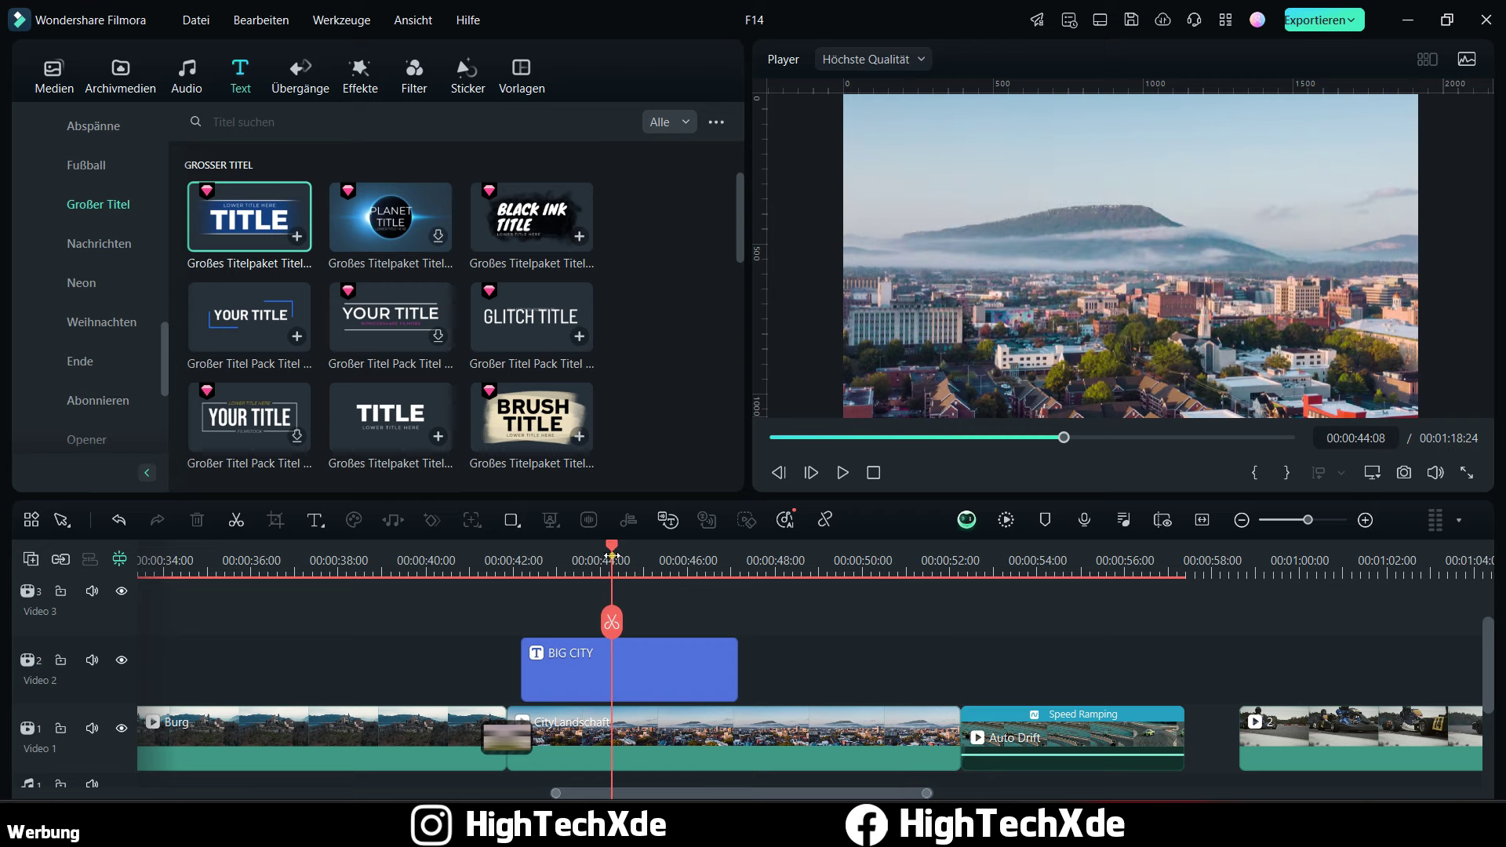
pyautogui.doubleClick(671, 672)
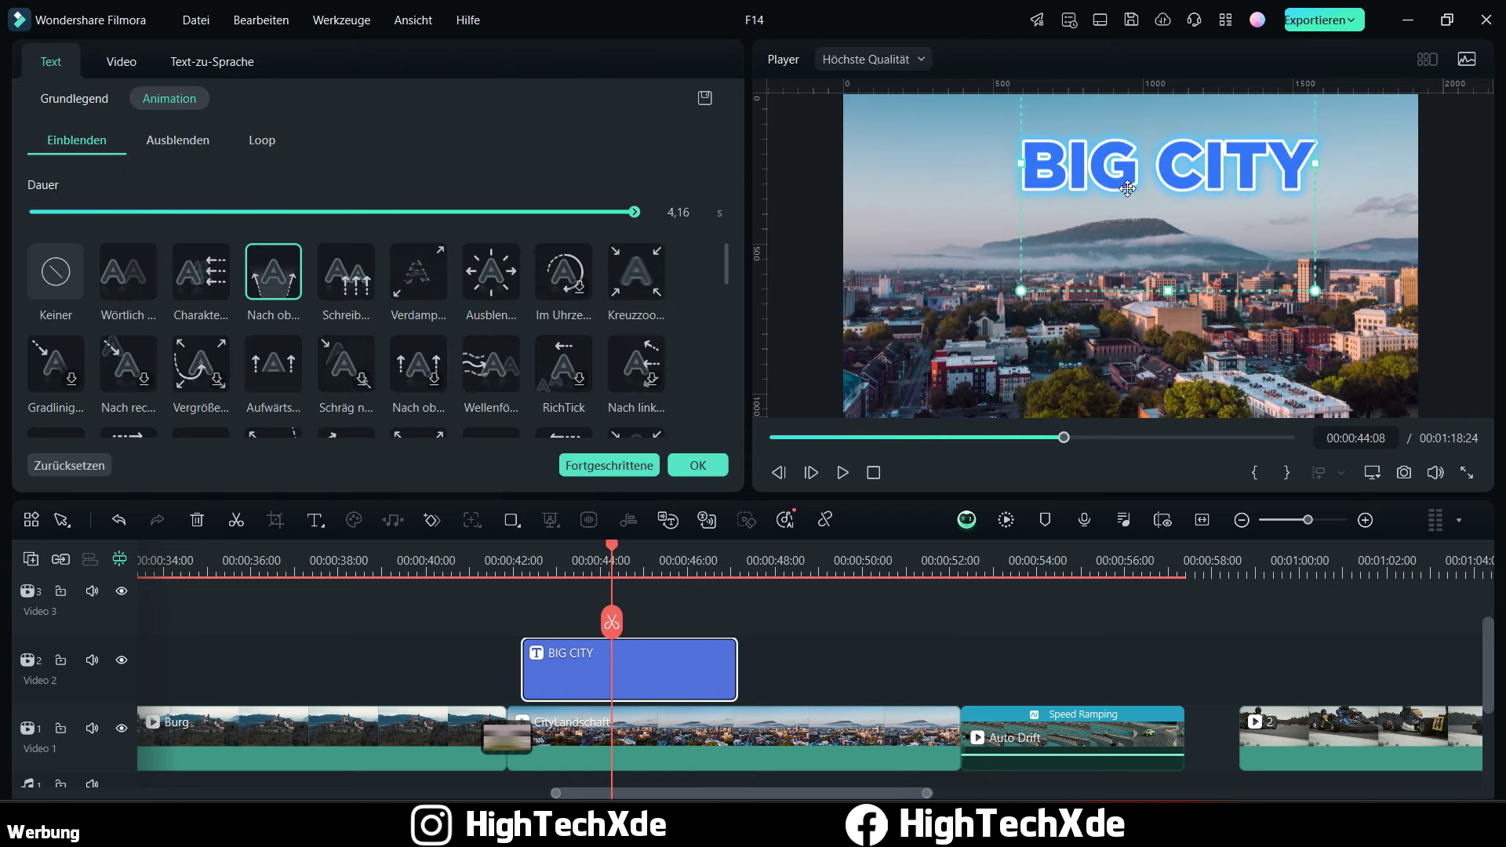
pyautogui.click(122, 63)
pyautogui.moveTo(208, 210)
pyautogui.mouseDown()
pyautogui.moveTo(165, 208)
pyautogui.moveTo(222, 210)
pyautogui.mouseUp()
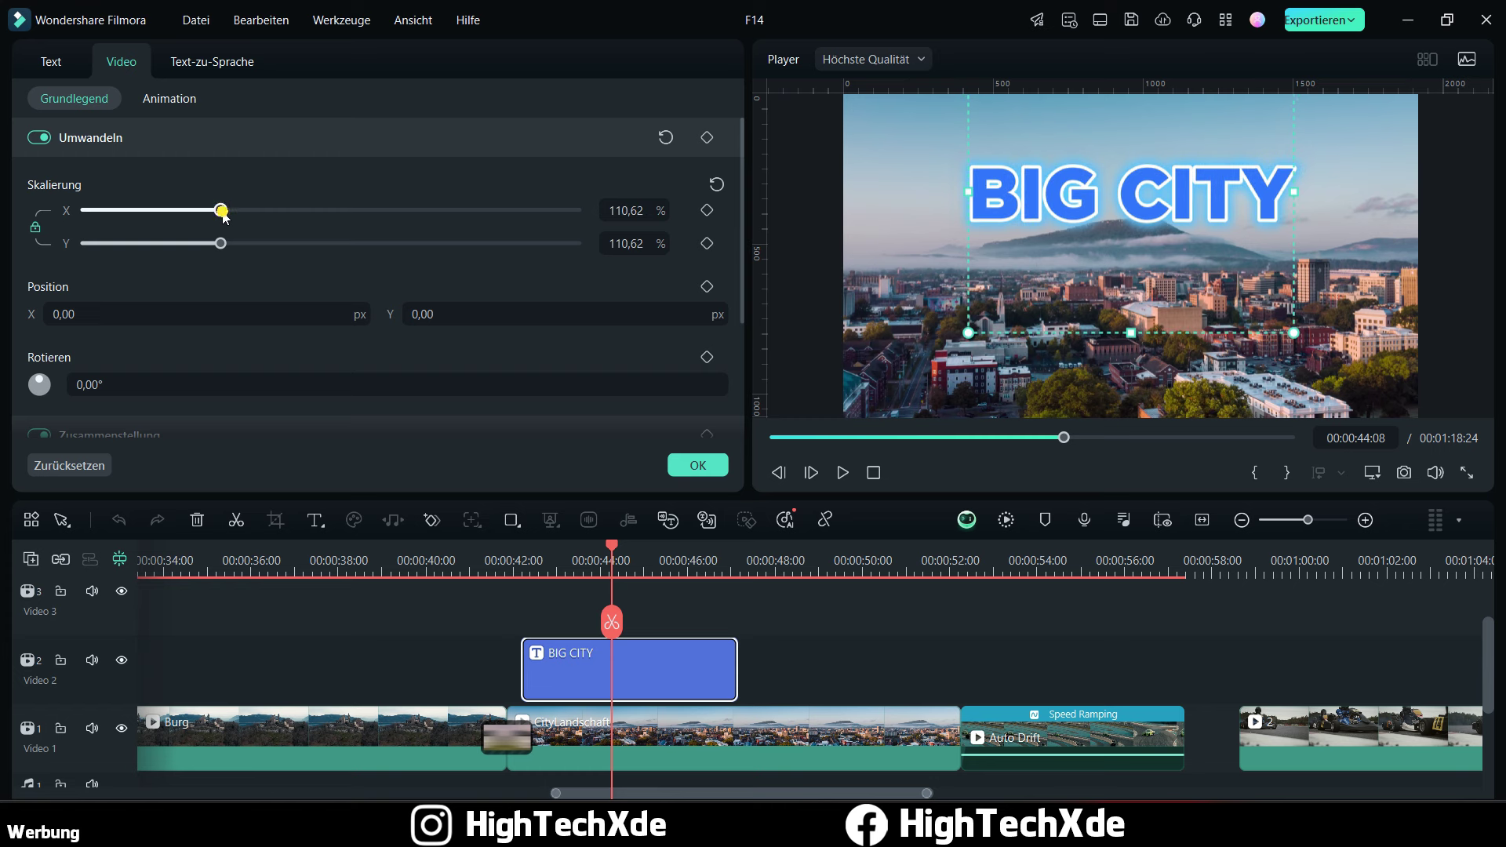
pyautogui.moveTo(83, 370)
pyautogui.mouseDown()
pyautogui.moveTo(110, 379)
pyautogui.moveTo(90, 380)
pyautogui.mouseUp()
pyautogui.click(255, 19)
pyautogui.click(261, 48)
# Step: Place the playhead at 00:00:58:29 near the start of clip 2 and accept the title settings
pyautogui.scroll(-2, 219, 361)
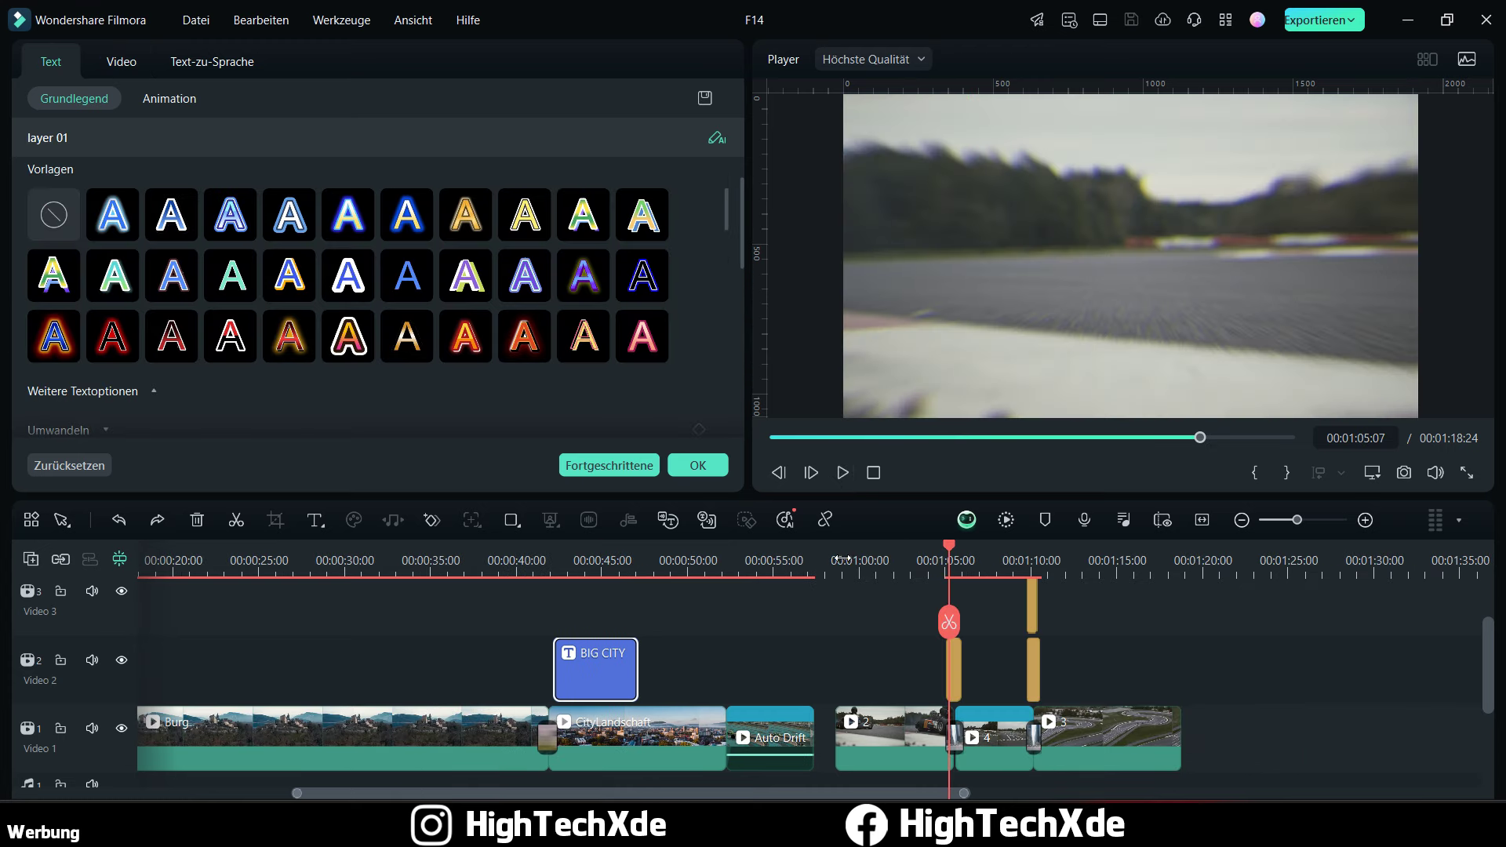
pyautogui.click(840, 558)
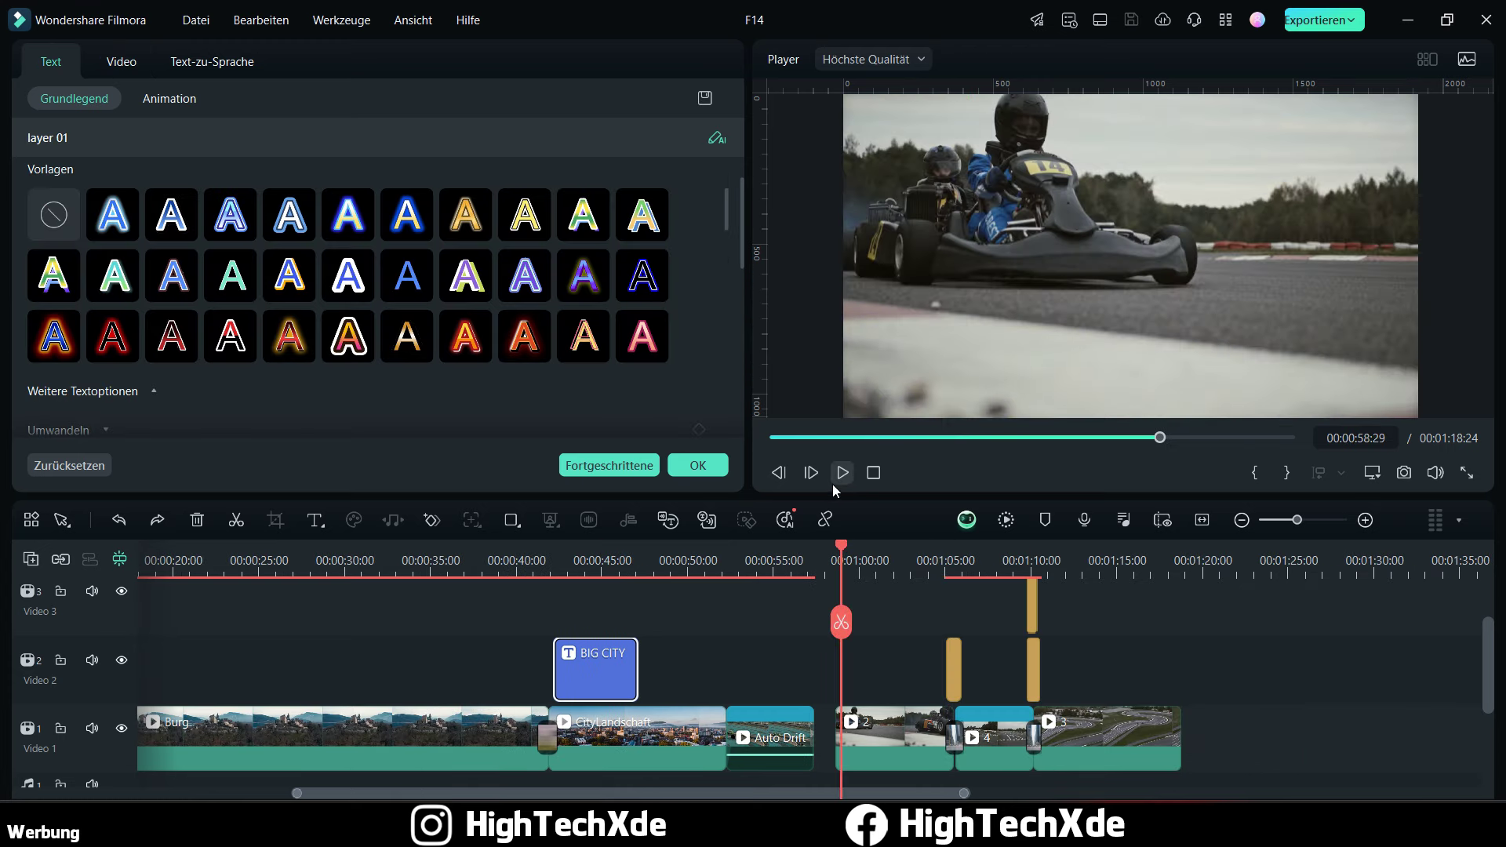
pyautogui.click(698, 465)
# Step: Bring the Audio 1 track into view and open the KI Musik generation tool in the audio library
pyautogui.click(55, 71)
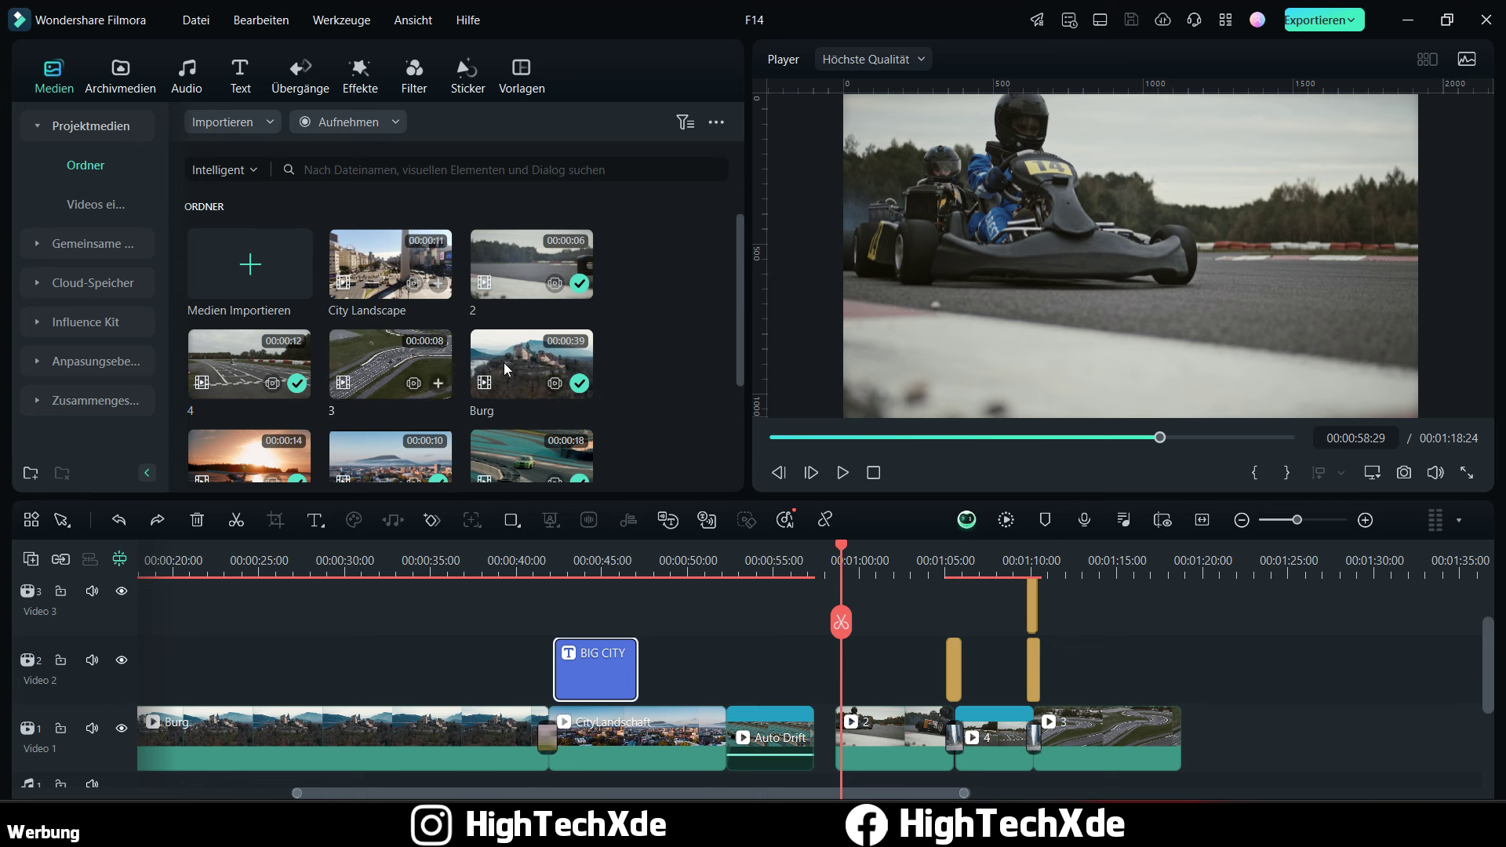
pyautogui.scroll(-2, 895, 649)
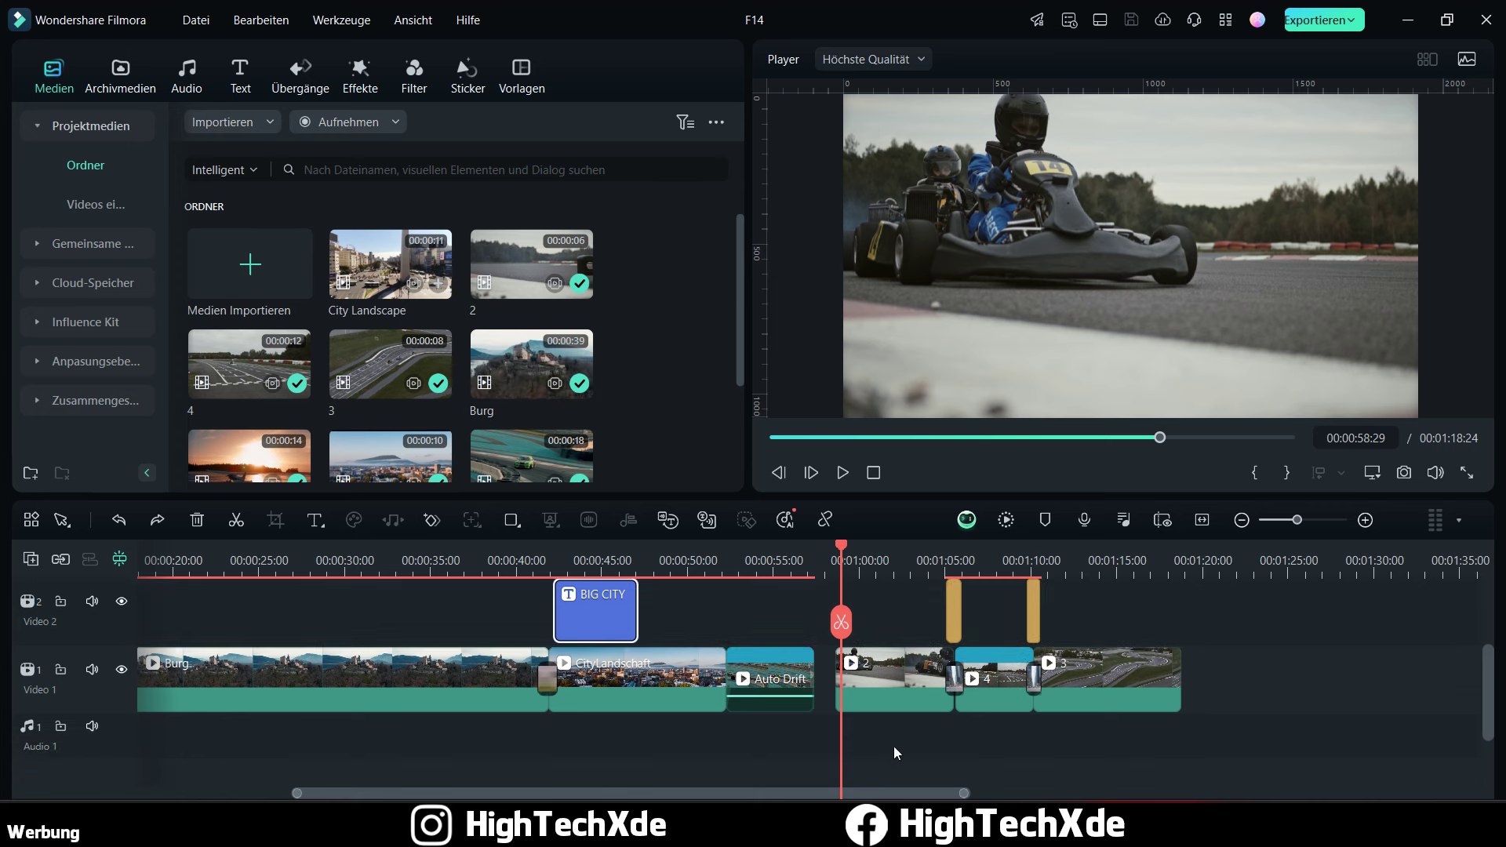
pyautogui.click(186, 70)
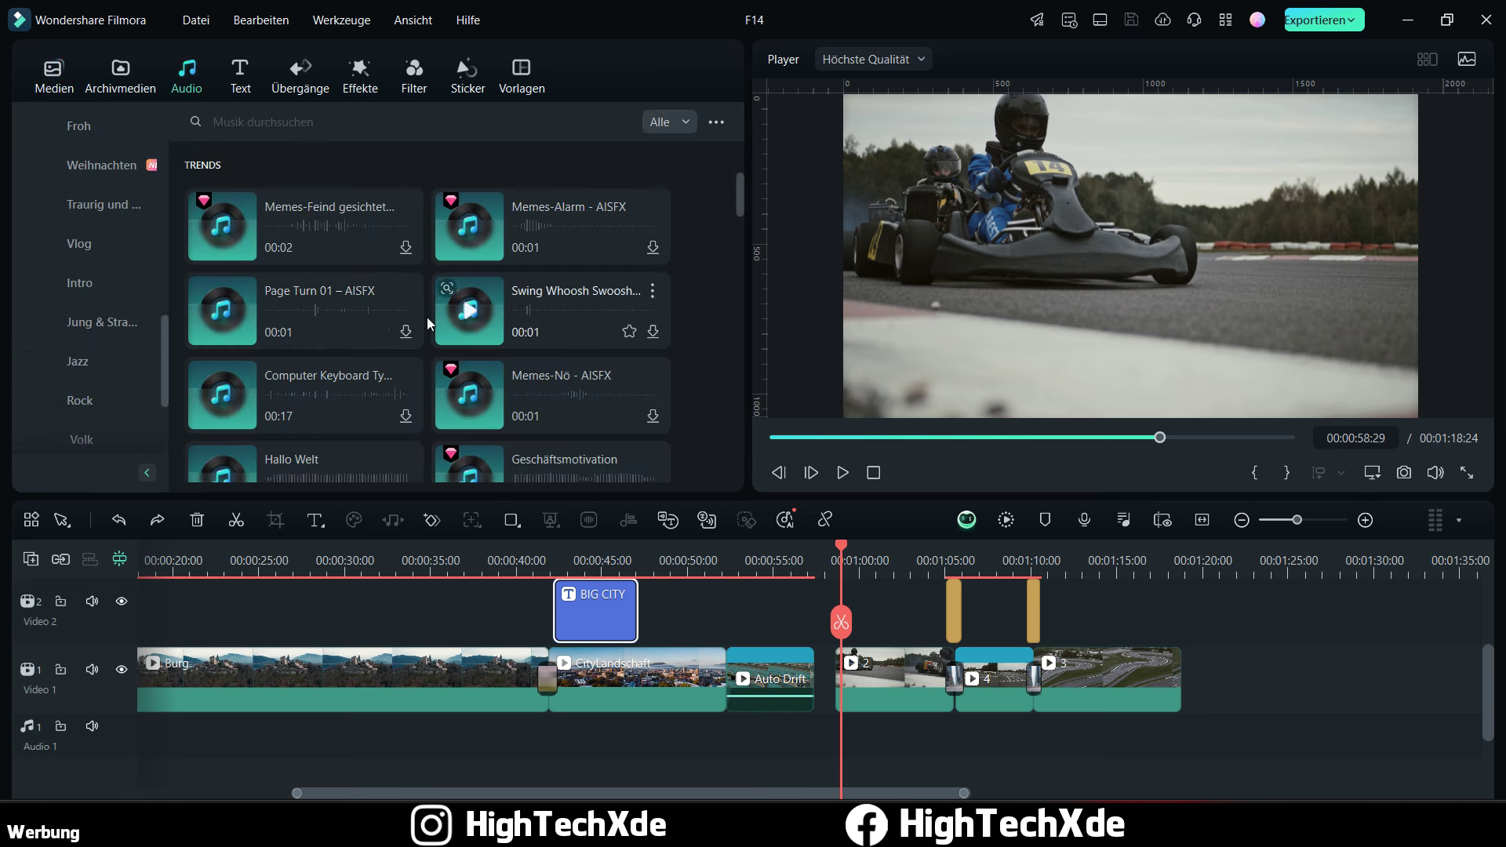
pyautogui.scroll(5, 126, 322)
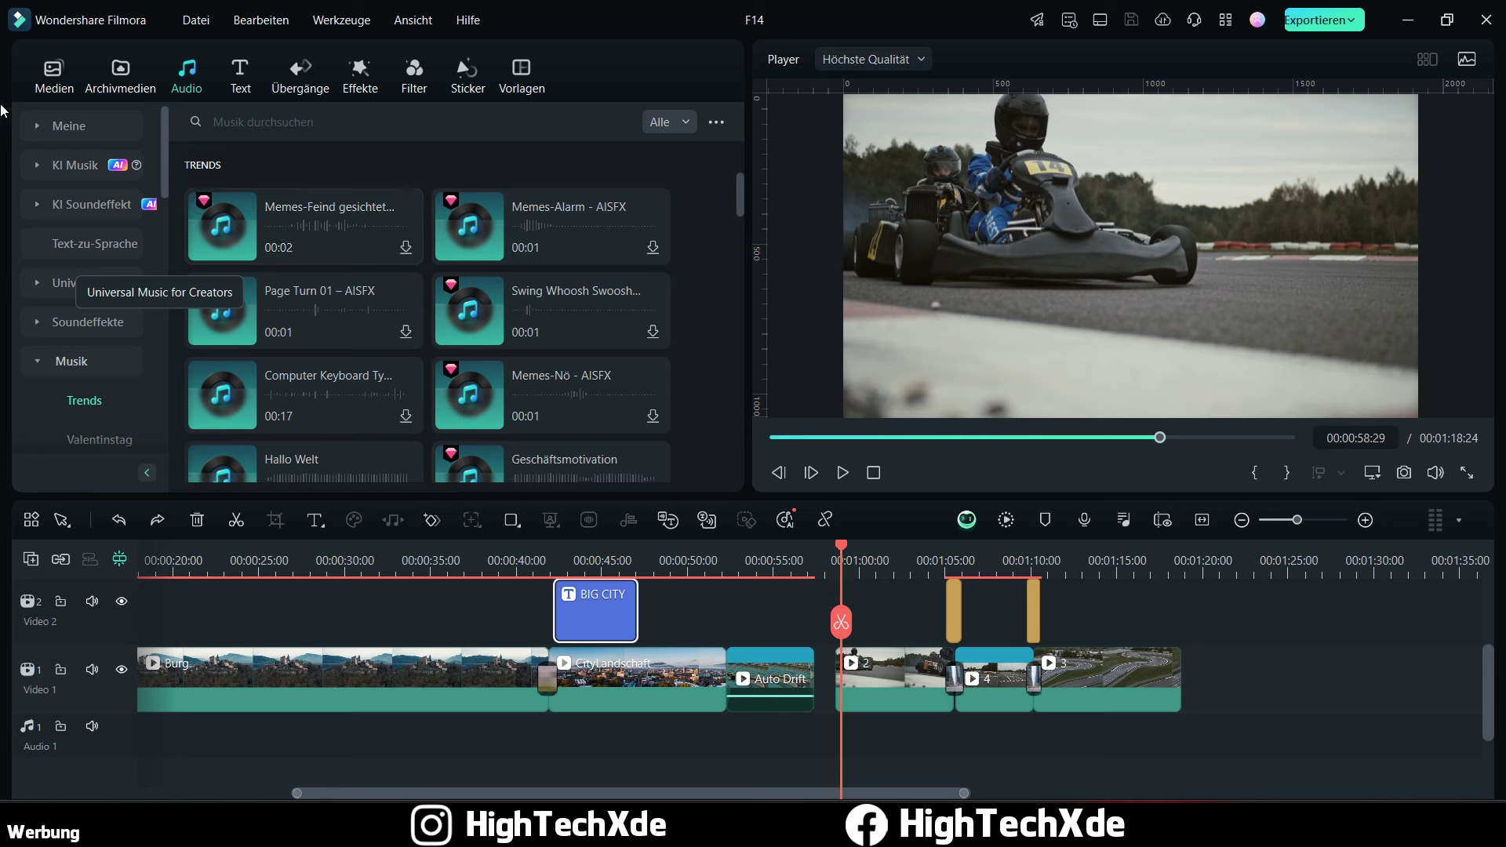
pyautogui.click(71, 165)
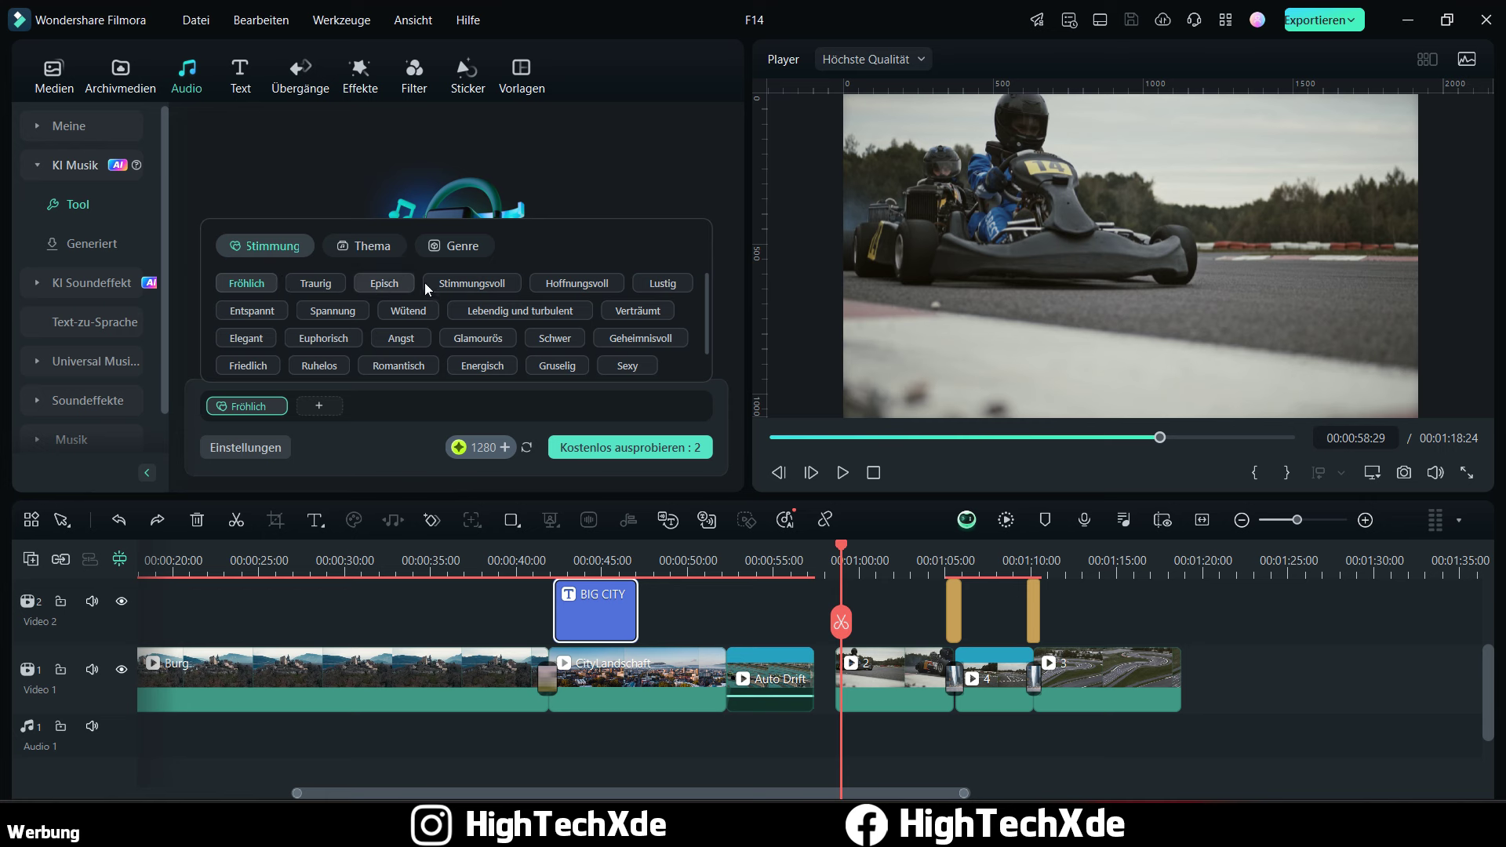
# Step: Review the genre and theme options for the AI music, and choose the theme Kochen and the mood Entspannt
pyautogui.scroll(-1, 459, 303)
pyautogui.click(430, 248)
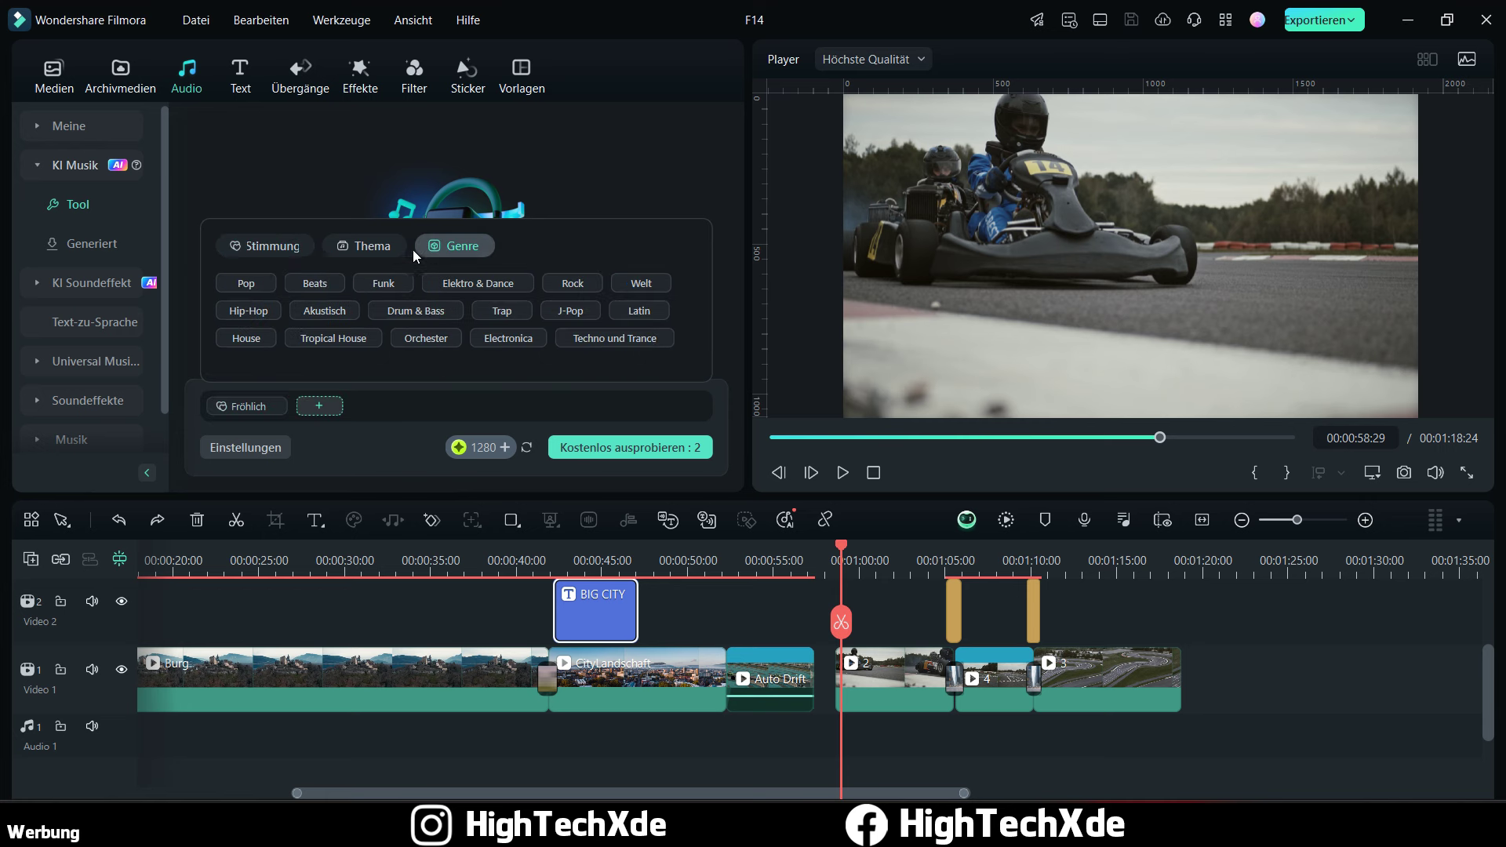
pyautogui.click(329, 247)
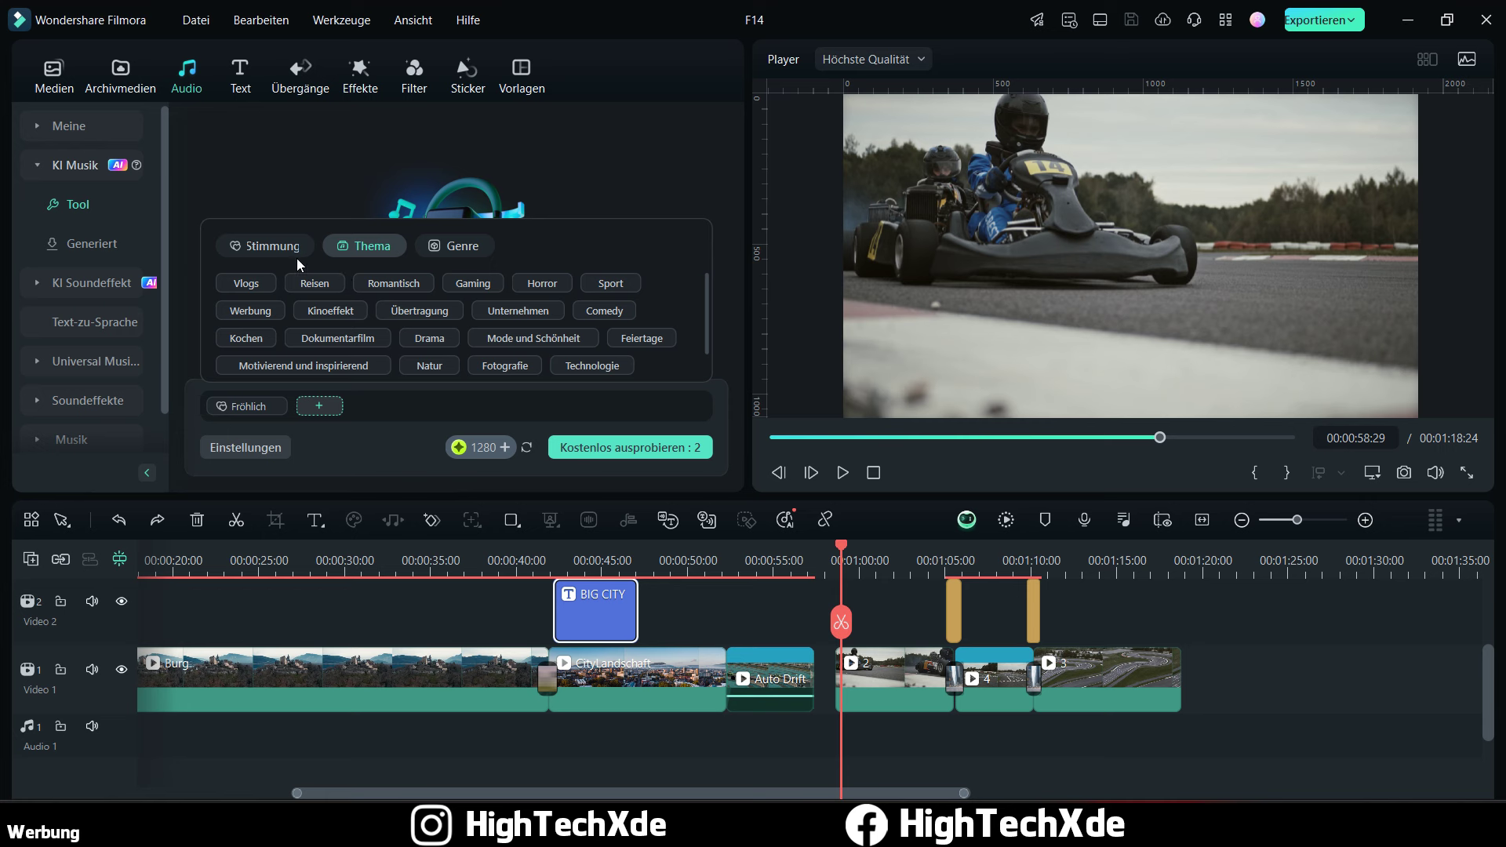
pyautogui.scroll(-1, 411, 321)
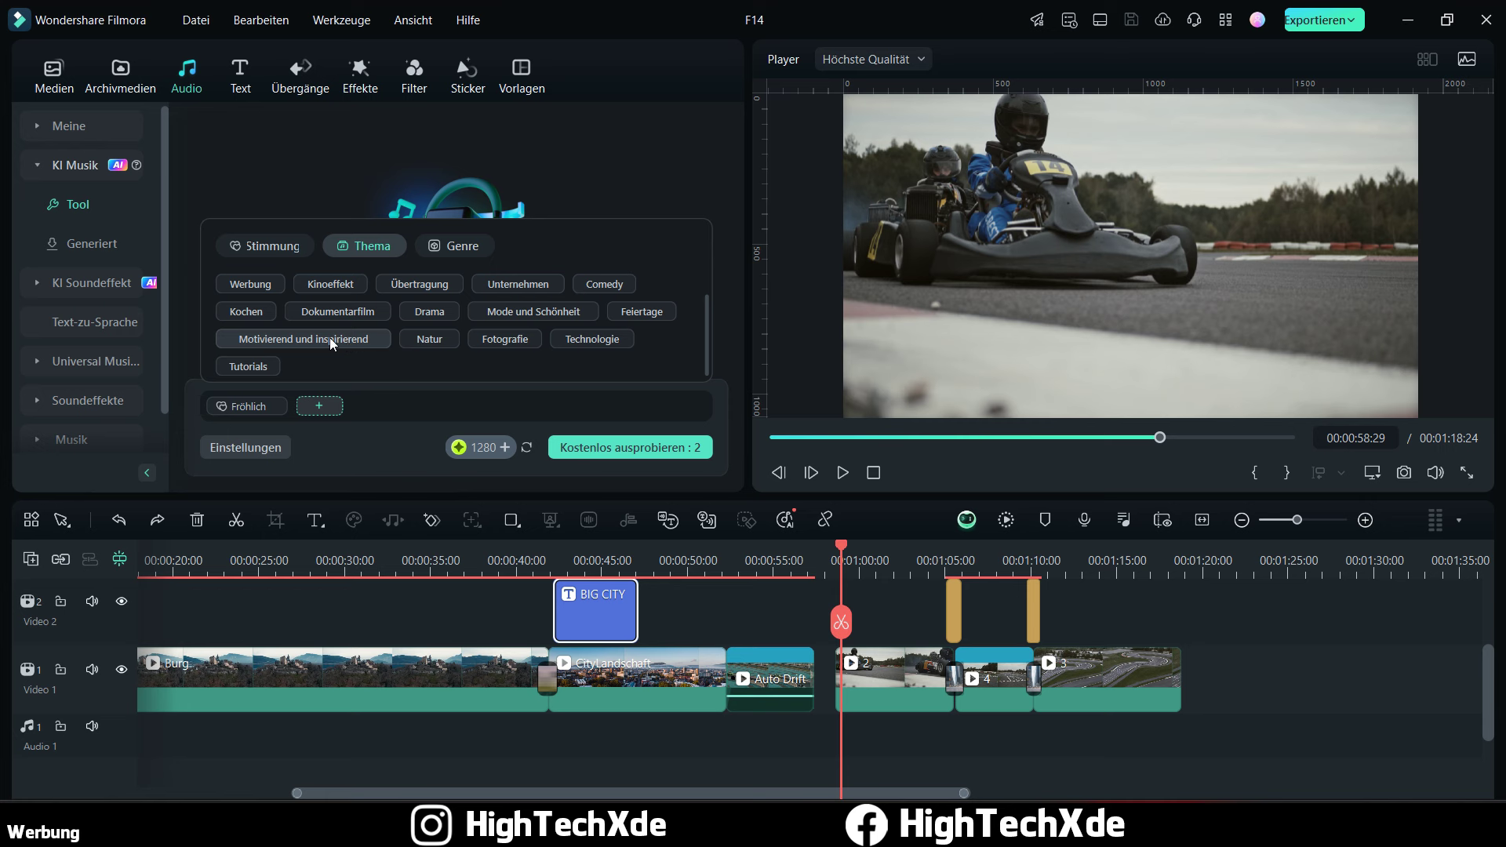
pyautogui.click(259, 312)
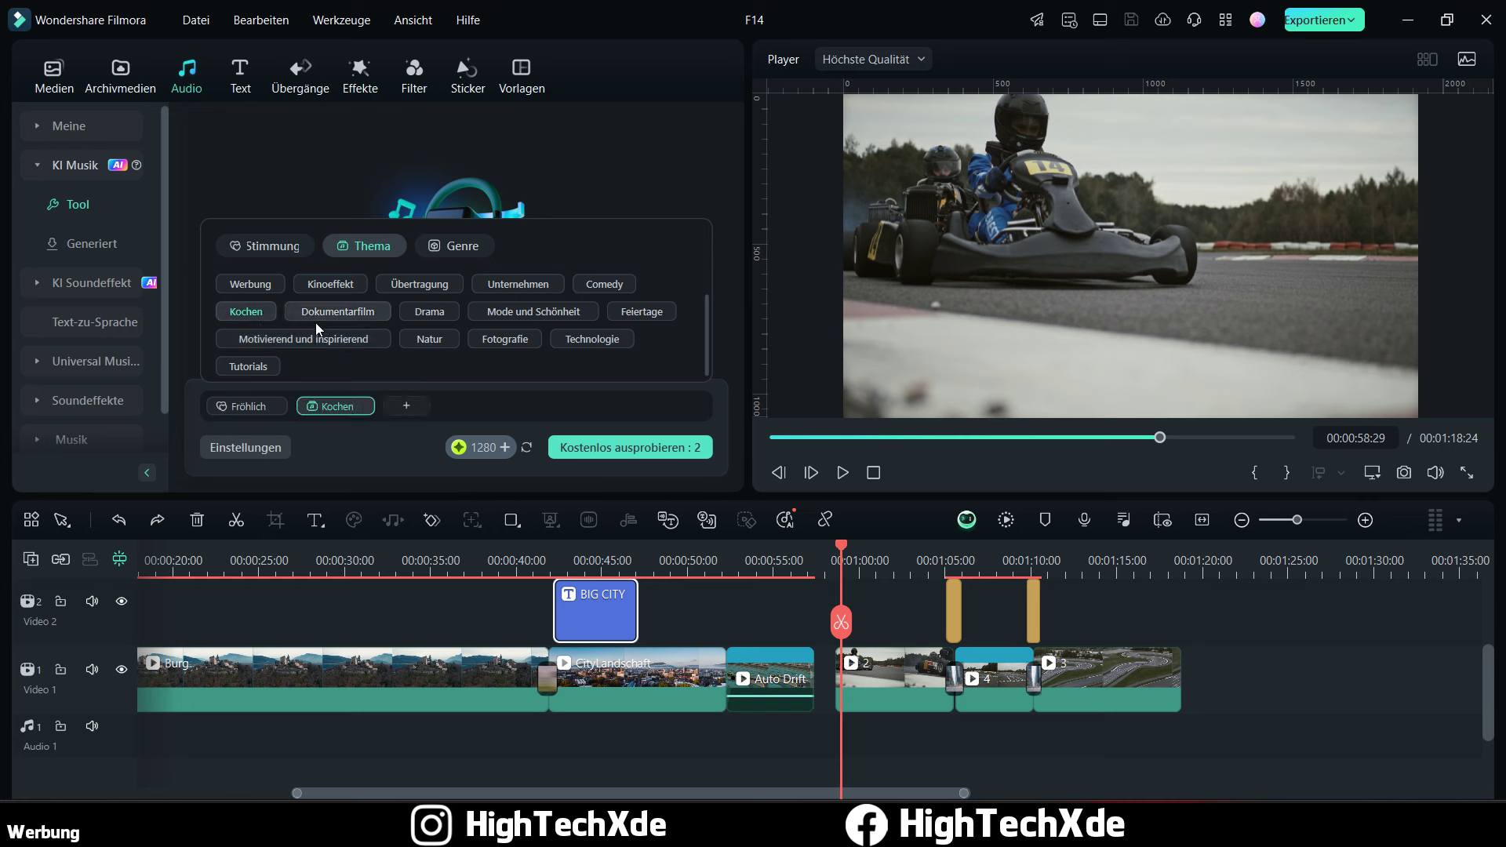
pyautogui.click(264, 251)
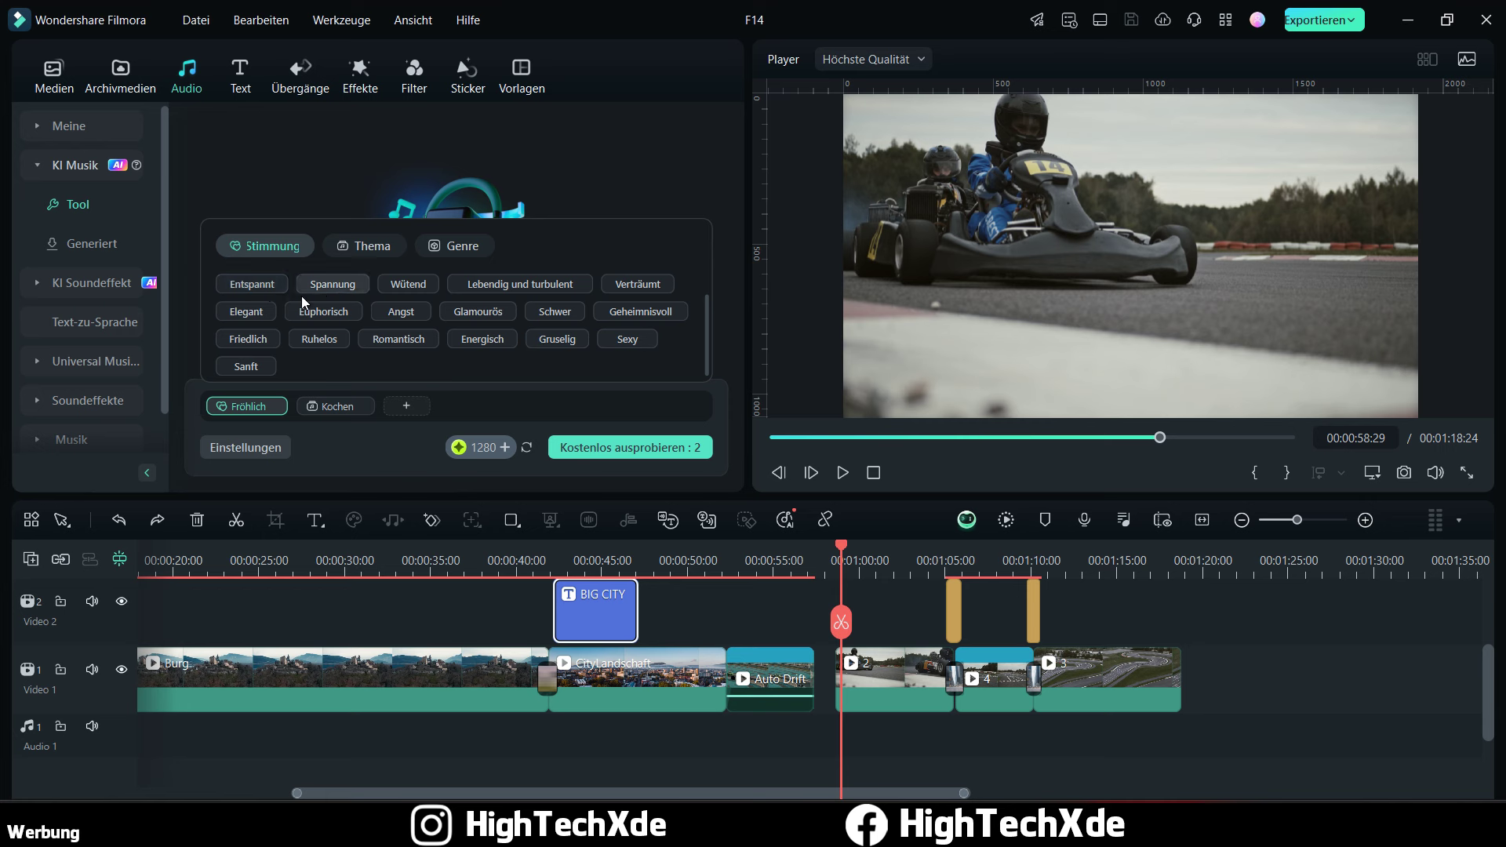
pyautogui.click(262, 284)
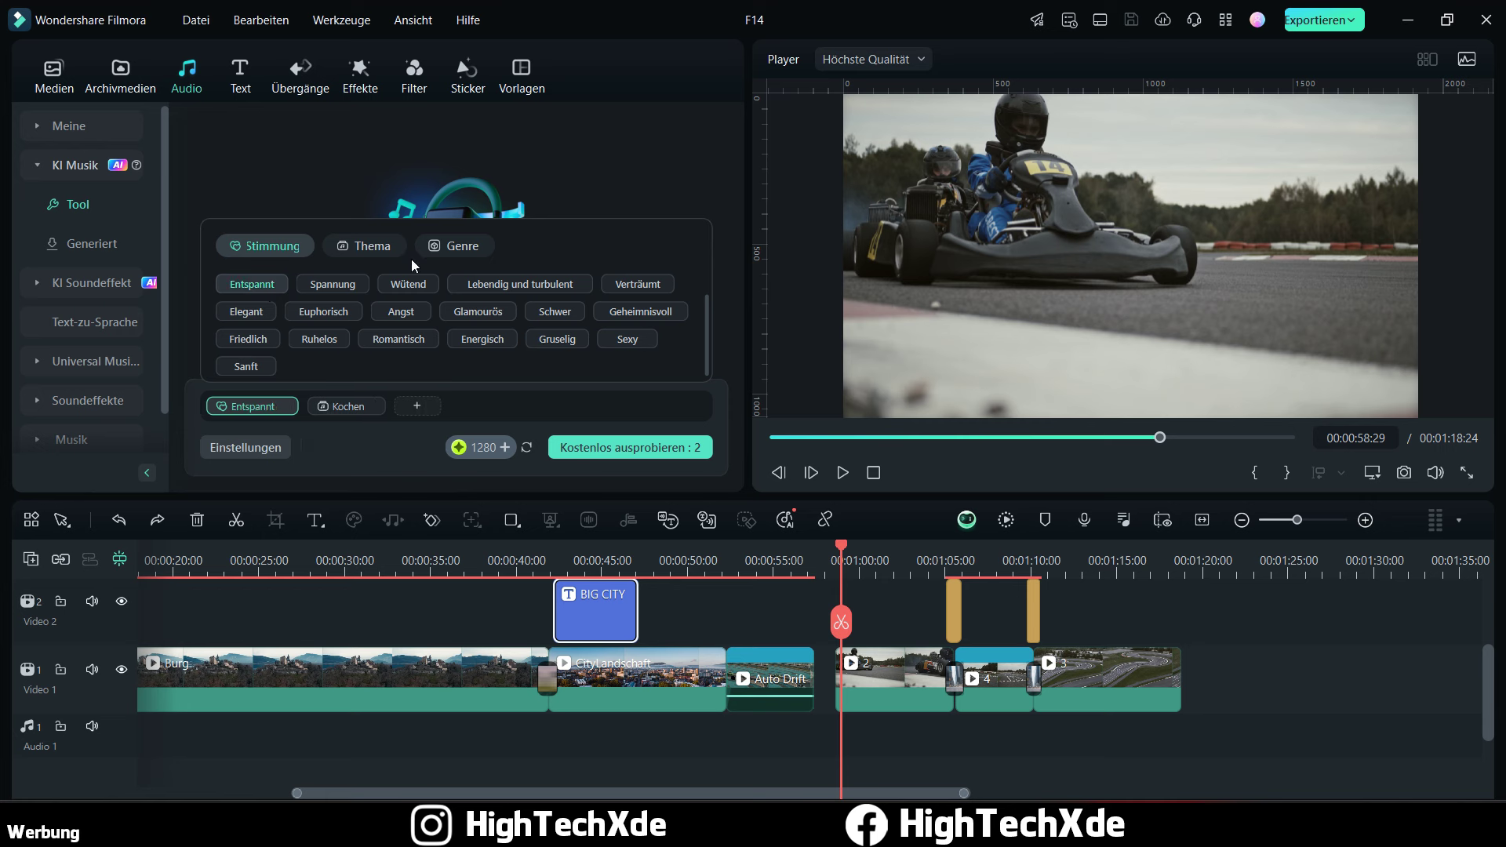
# Step: Choose the genre House for the AI music and open the KI Soundeffekt generation tool
pyautogui.click(453, 246)
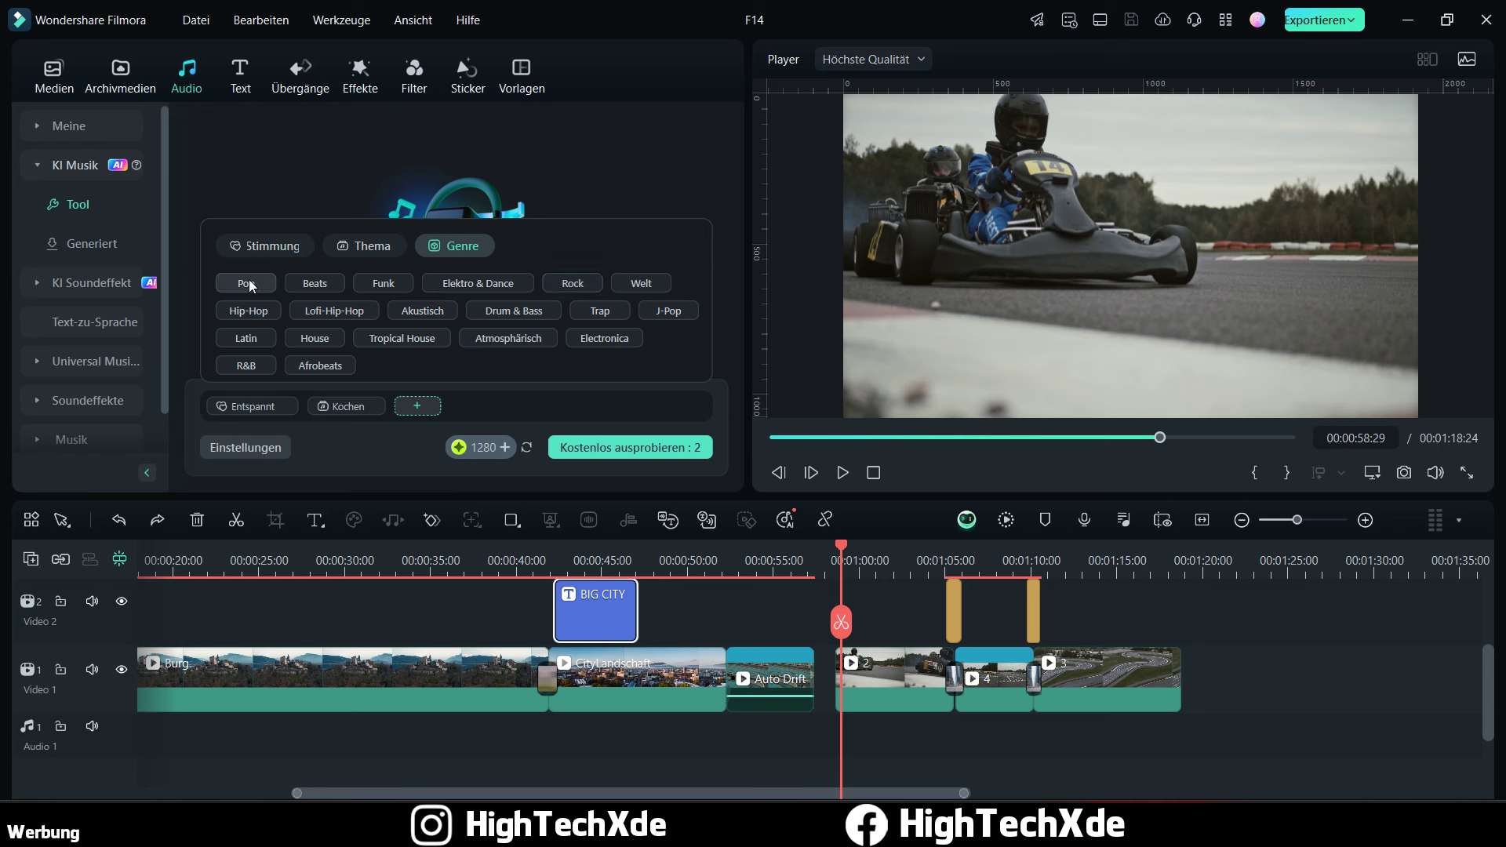
pyautogui.click(299, 336)
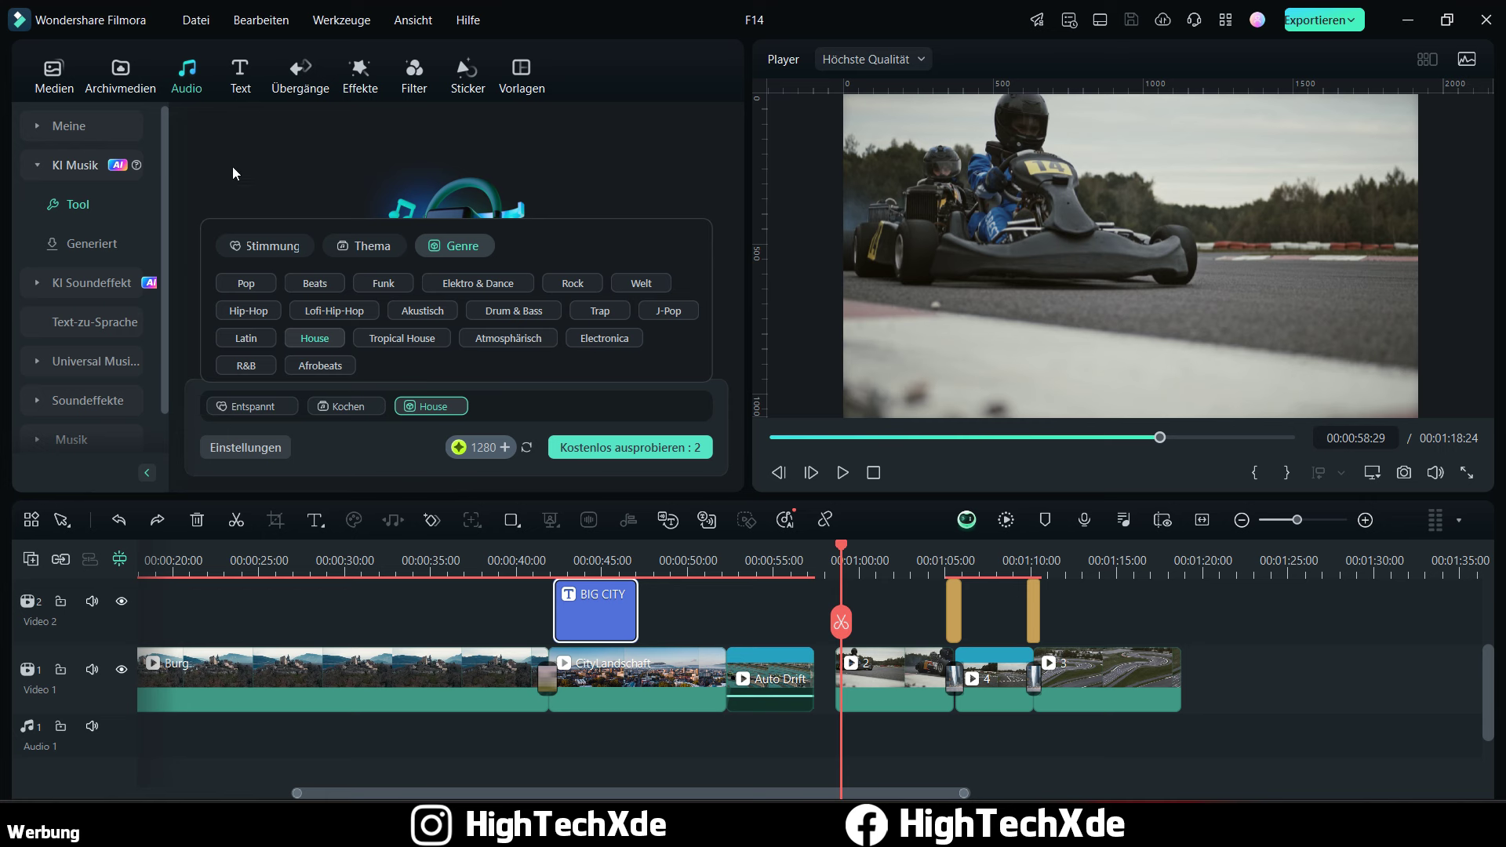
pyautogui.click(69, 166)
pyautogui.click(94, 204)
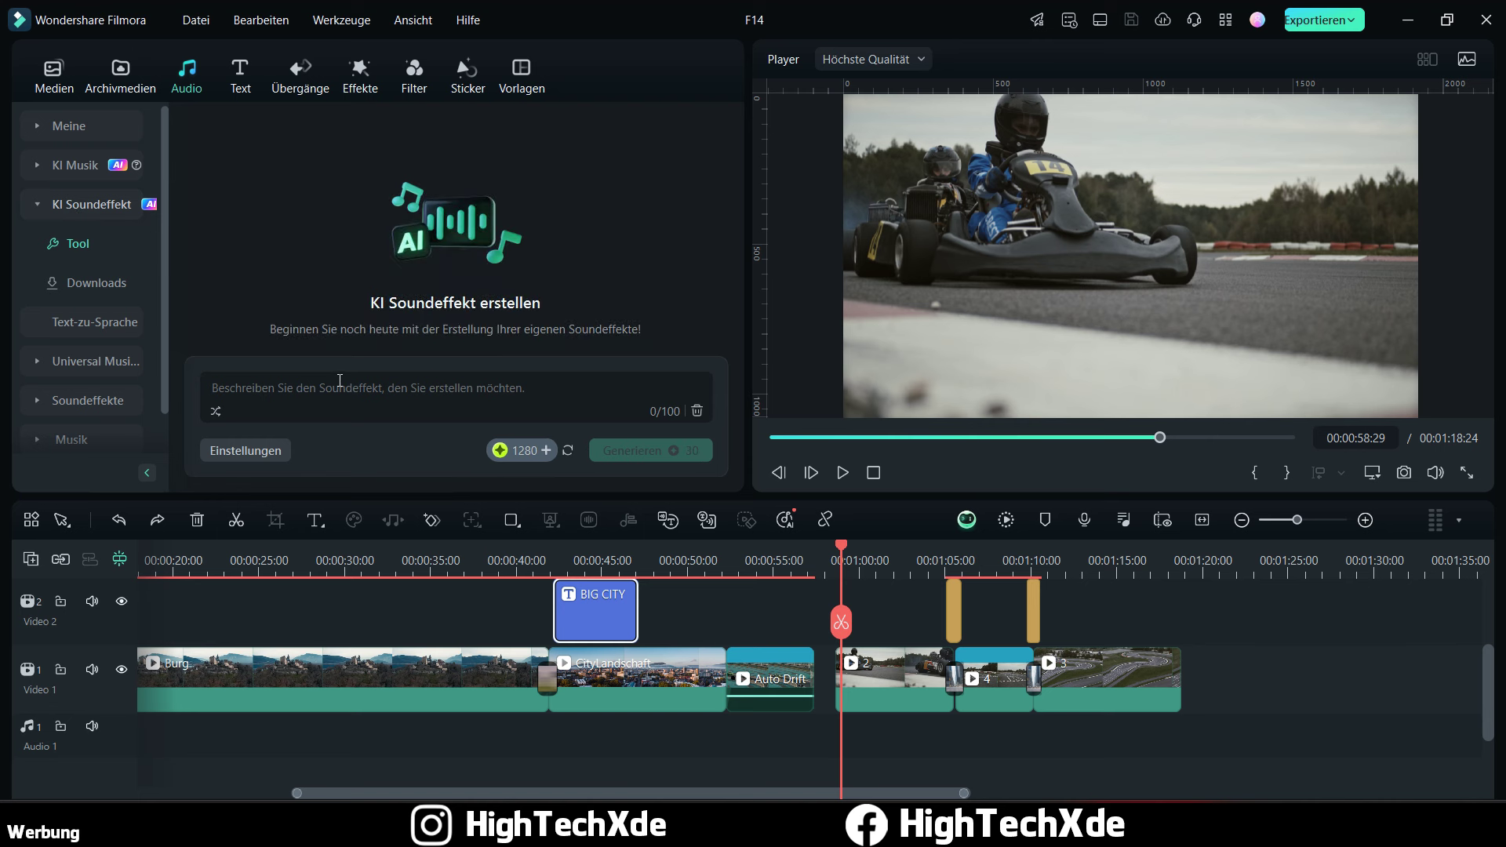
pyautogui.scroll(-1, 130, 296)
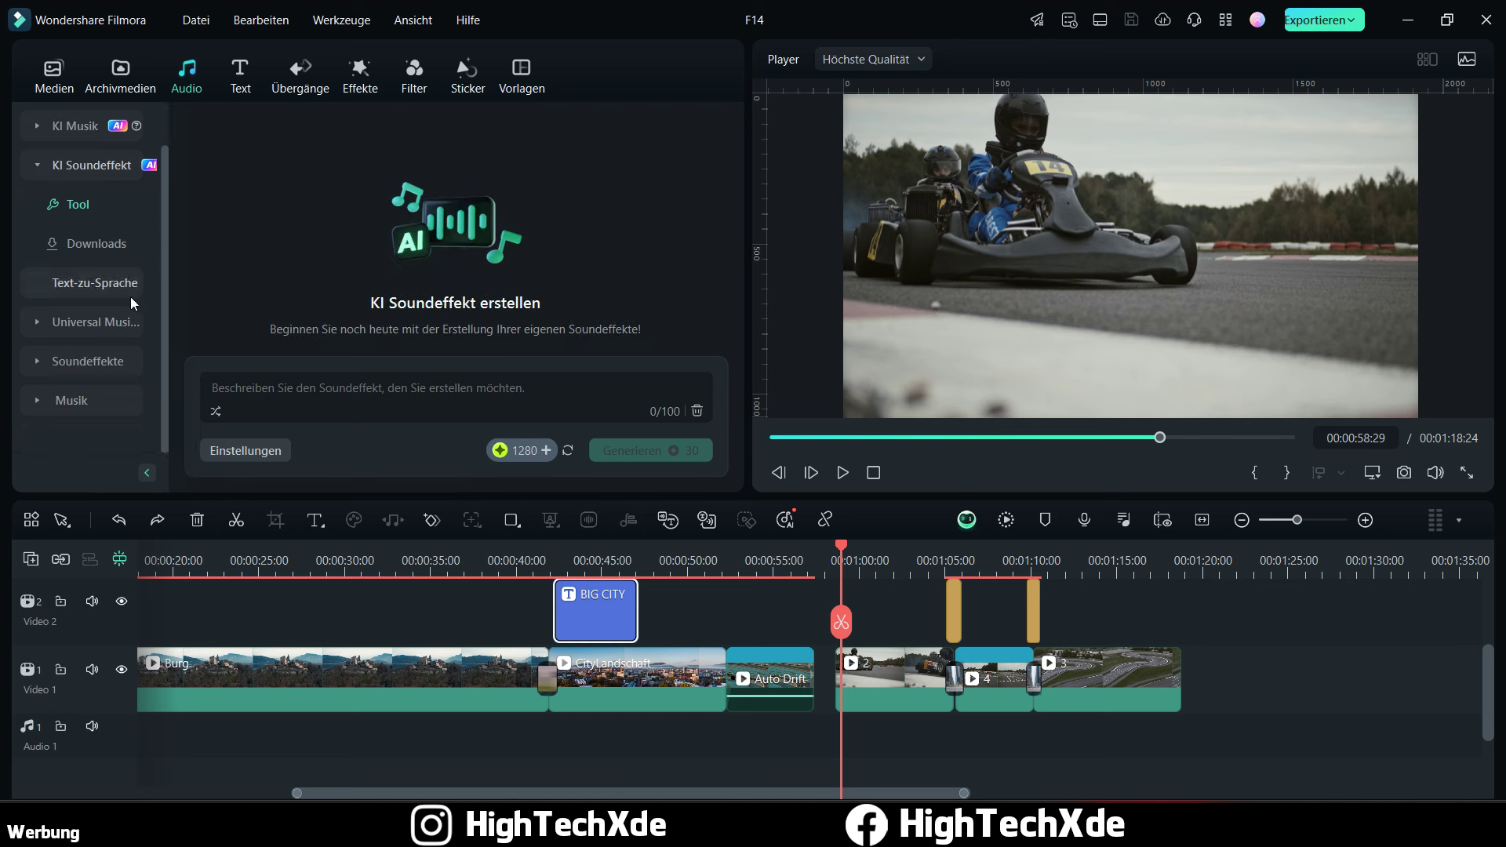
# Step: Open the Soundeffekte library and play the transition between clips 2 and 4 from 00:01:04:25
pyautogui.click(92, 358)
pyautogui.scroll(-3, 110, 329)
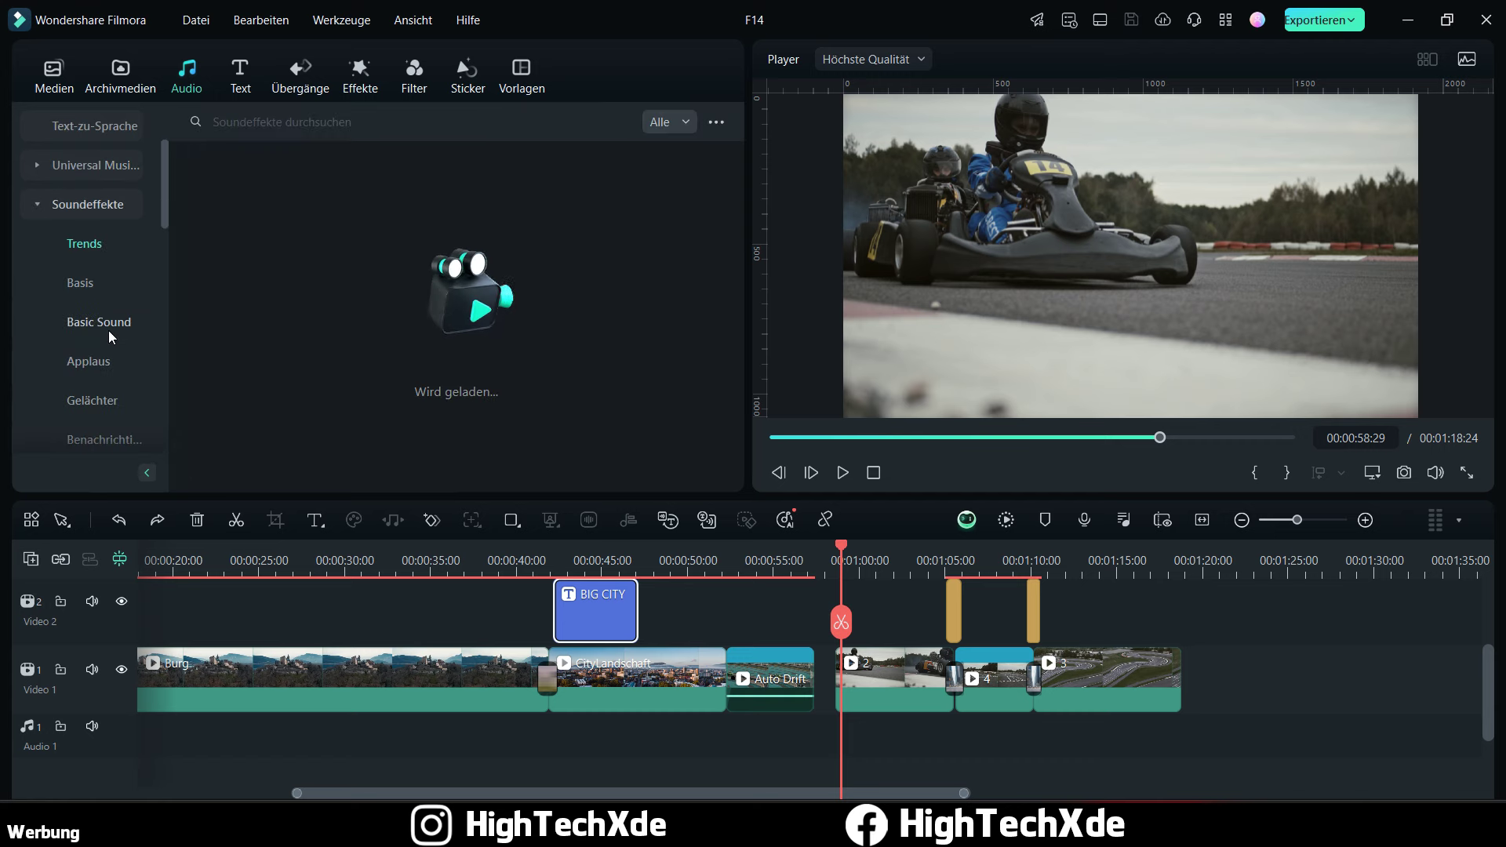
pyautogui.click(942, 560)
pyautogui.scroll(2, 943, 561)
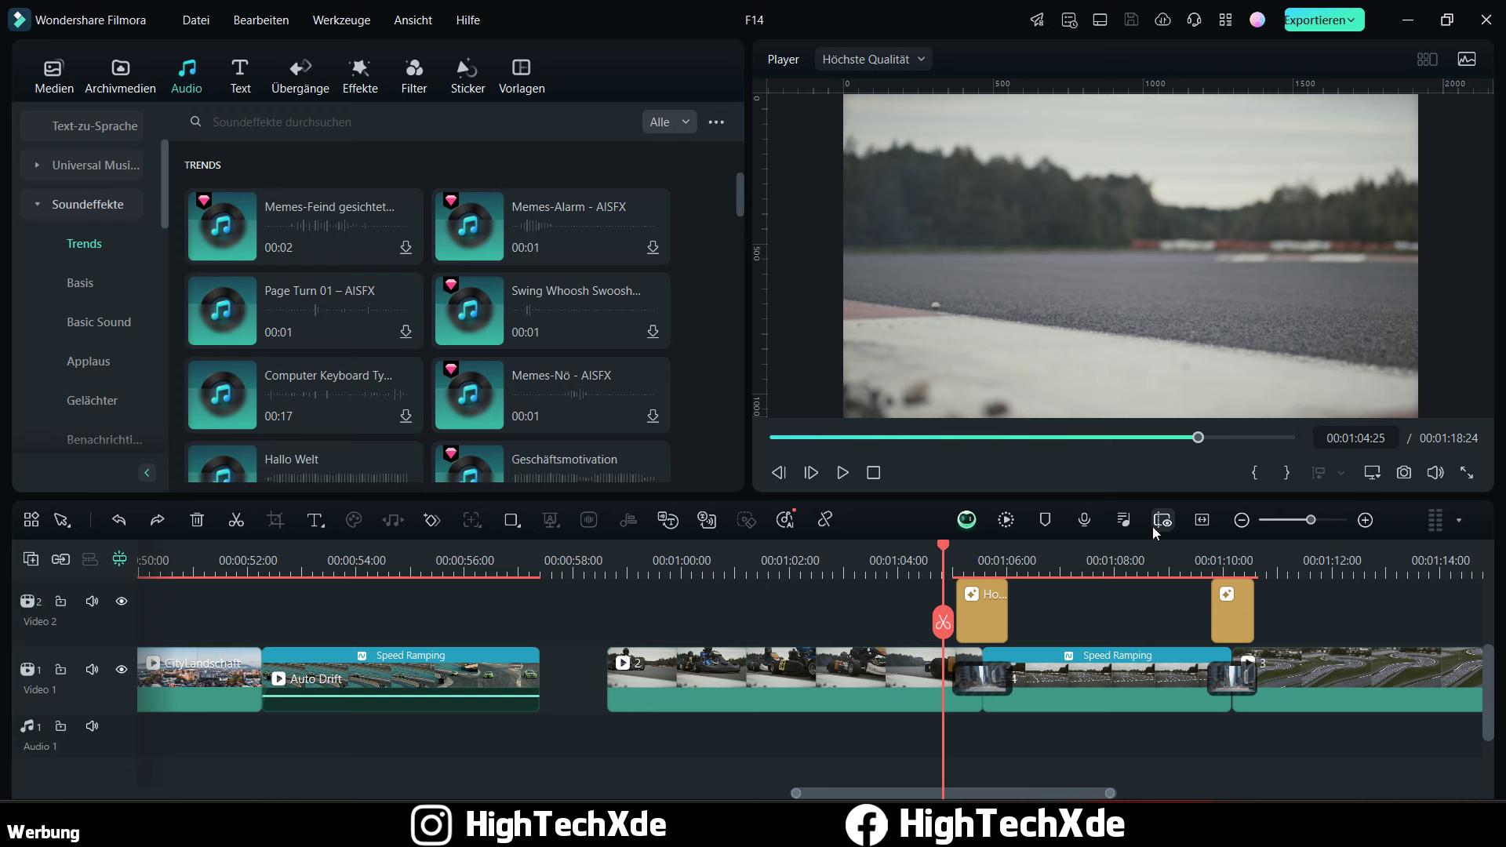
pyautogui.click(844, 472)
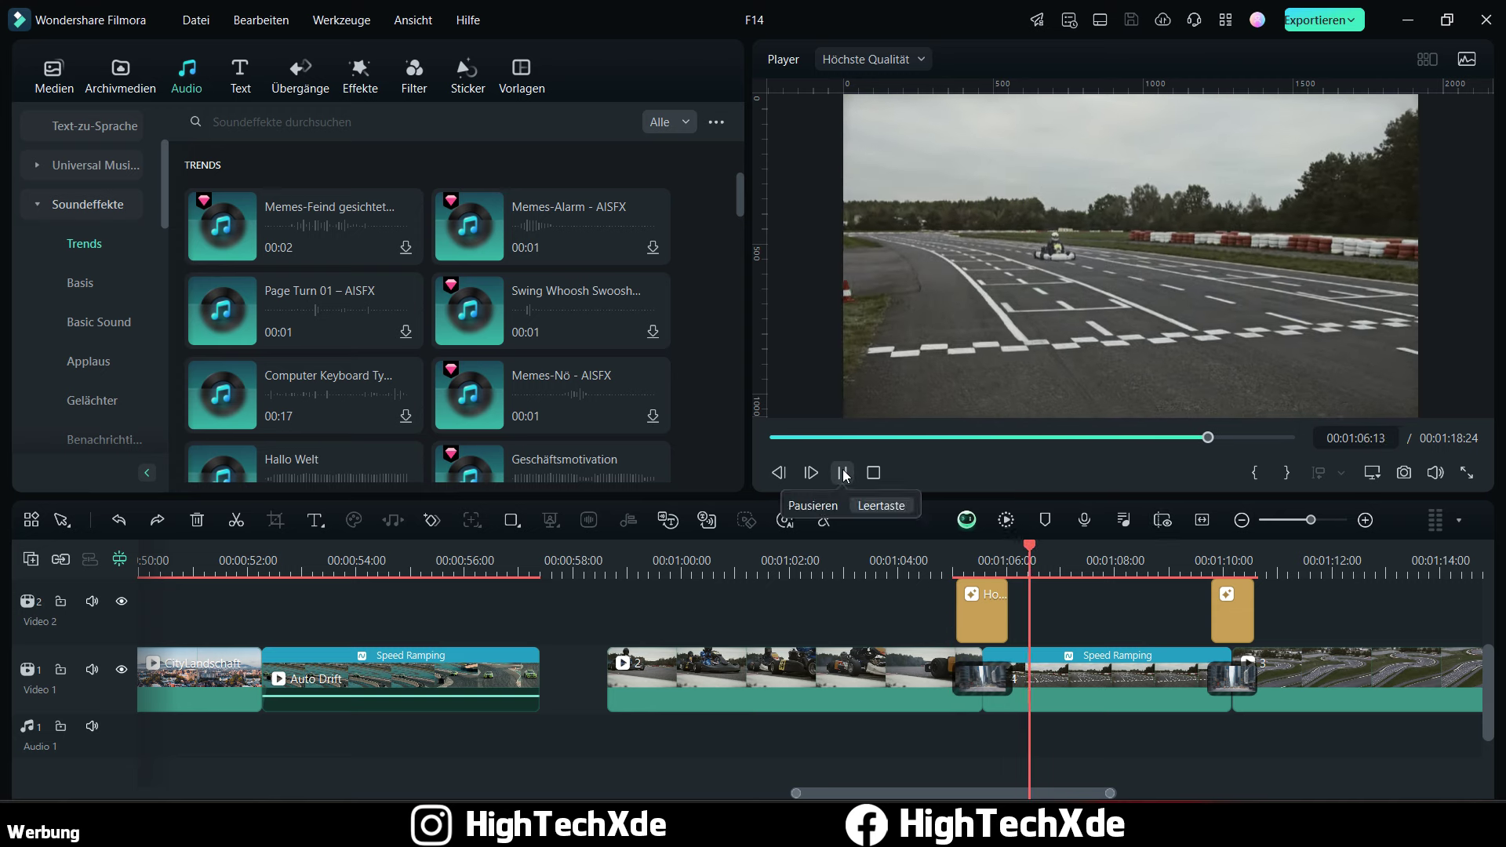
pyautogui.click(843, 472)
# Step: Search the sound effects library for "woosh"
pyautogui.click(299, 117)
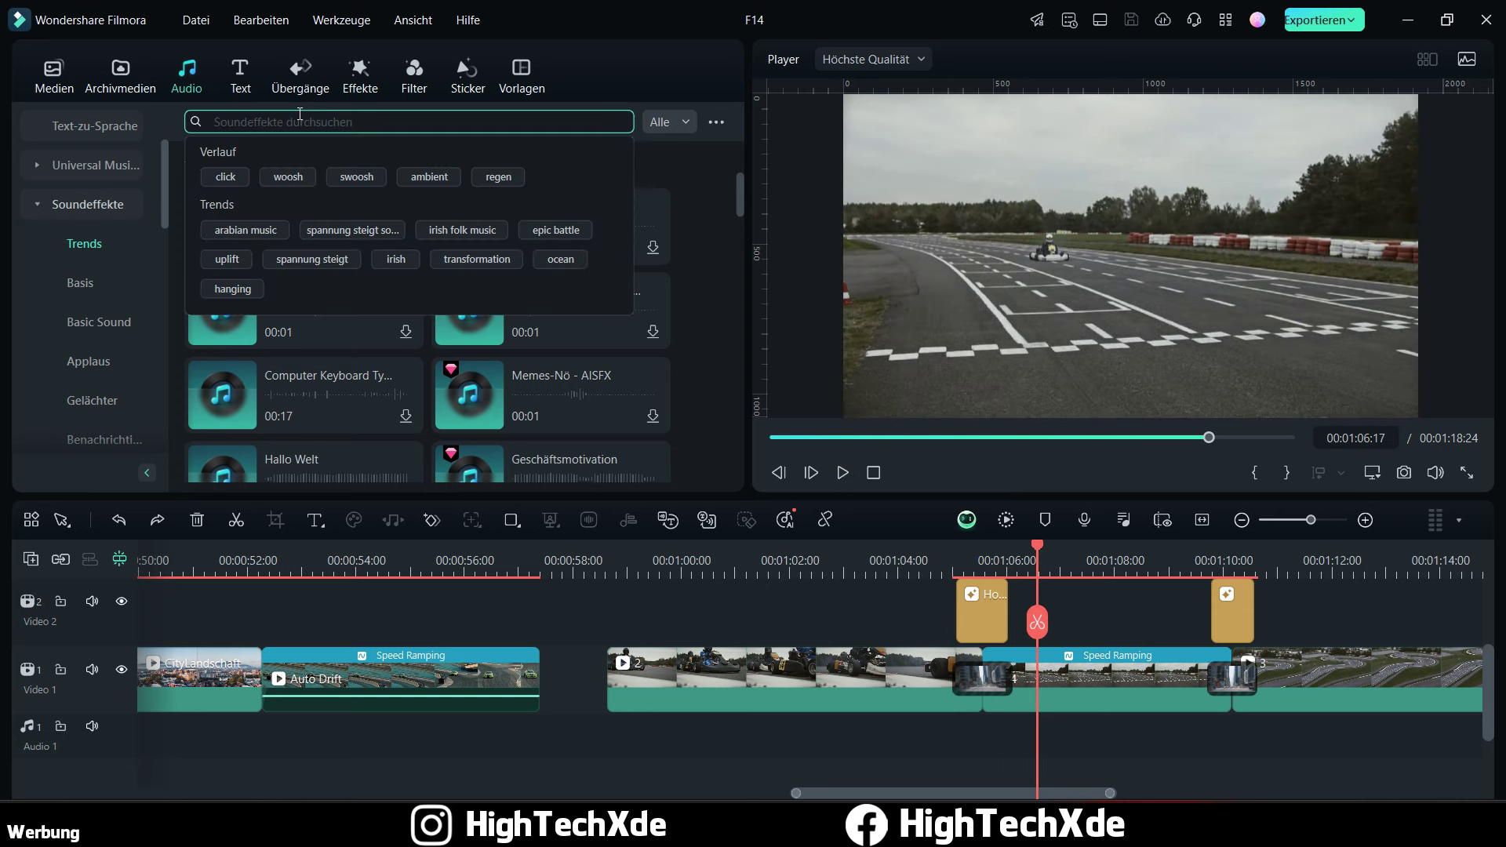
pyautogui.write('woo')
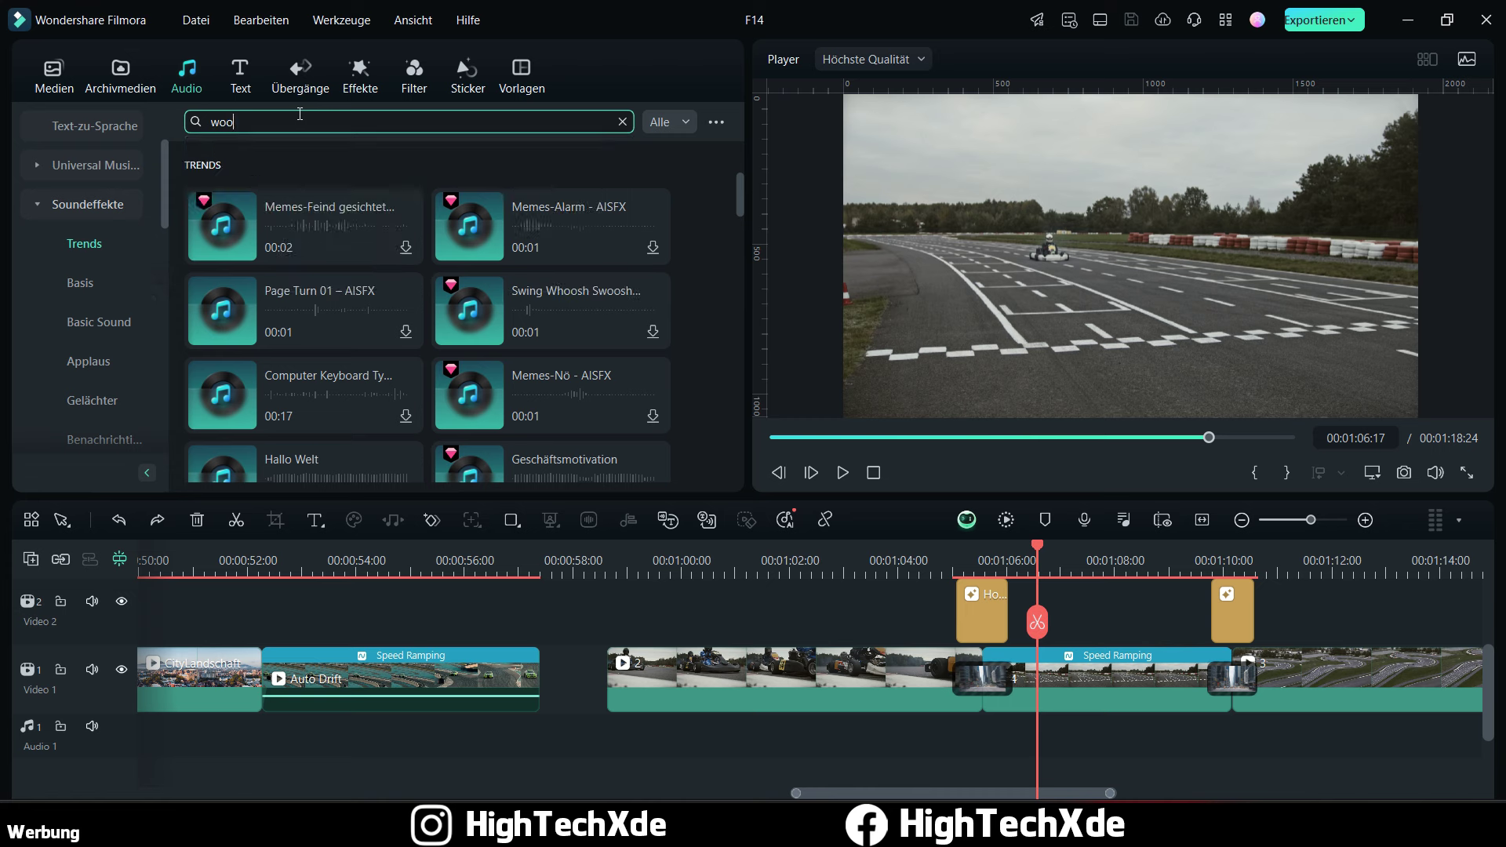
pyautogui.write('sh')
pyautogui.press('Return')
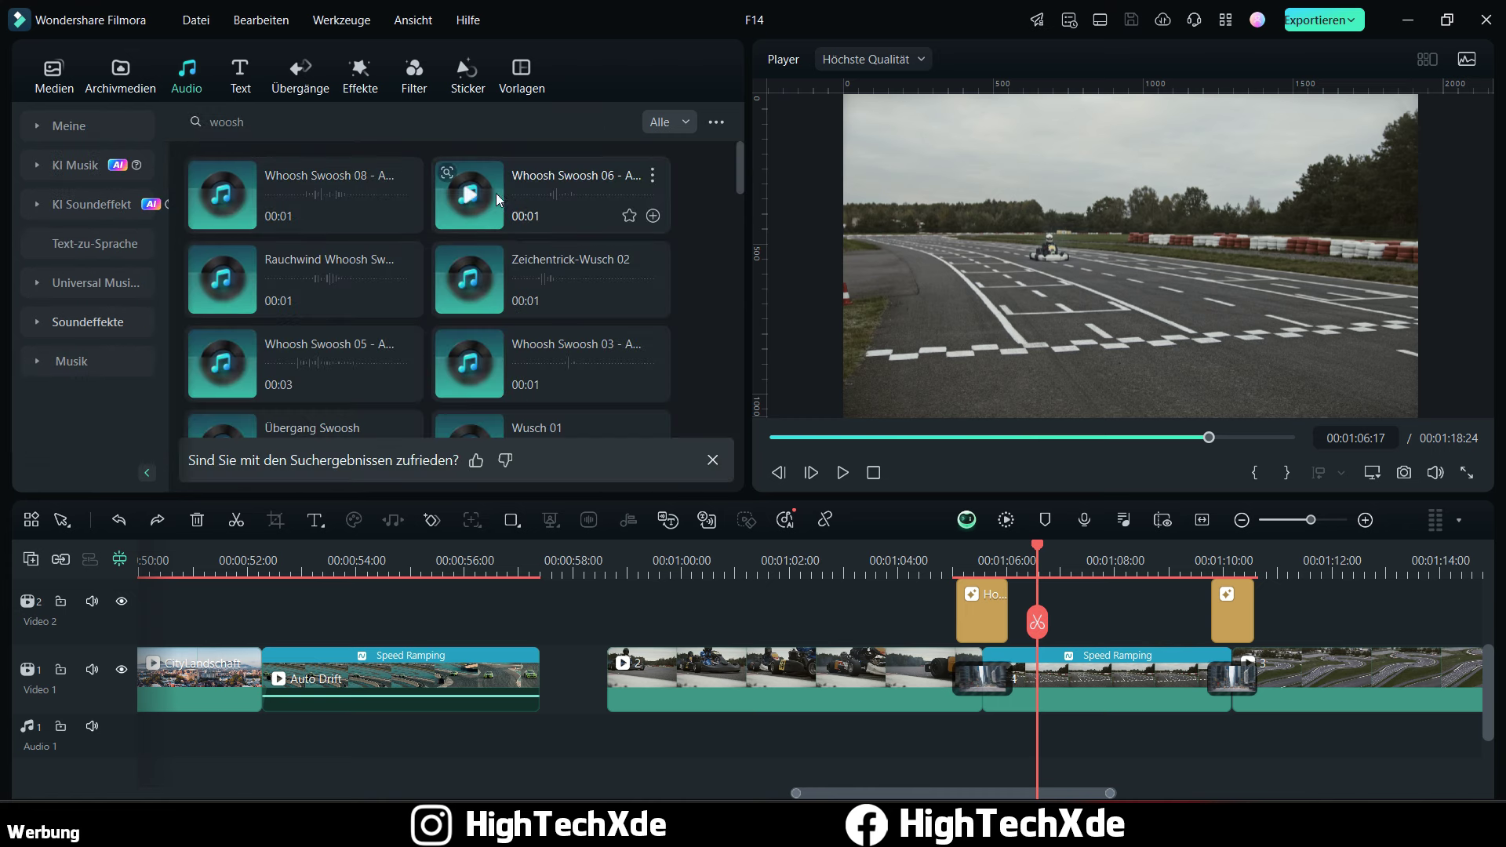
# Step: Preview Whoosh Swoosh 08 and 06, and place Whoosh Swoosh 08 on Audio 1 at the start of the Hoch-Runter 2 effect
pyautogui.click(223, 194)
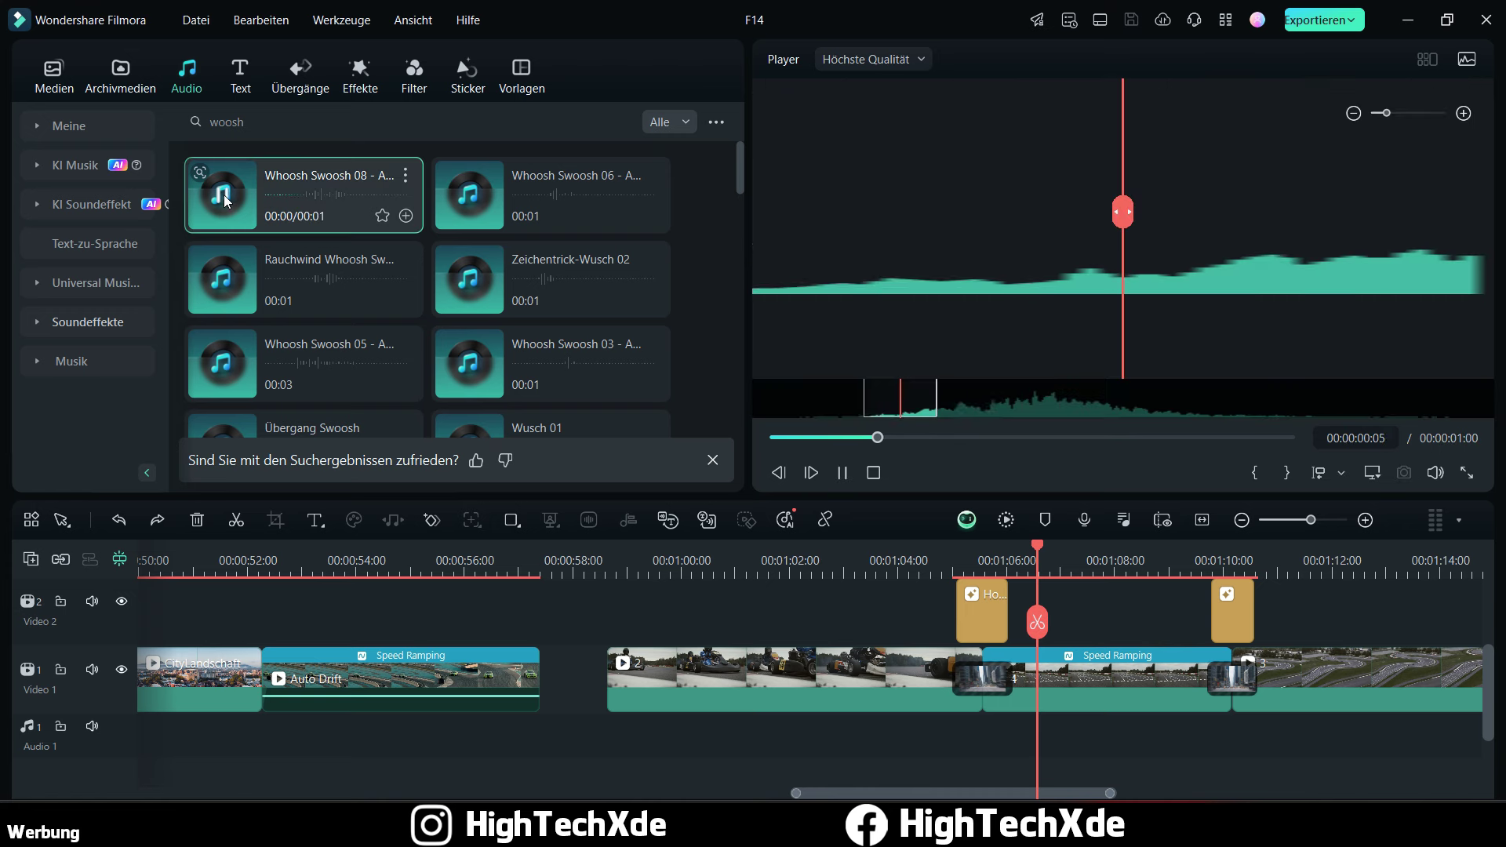
pyautogui.click(470, 196)
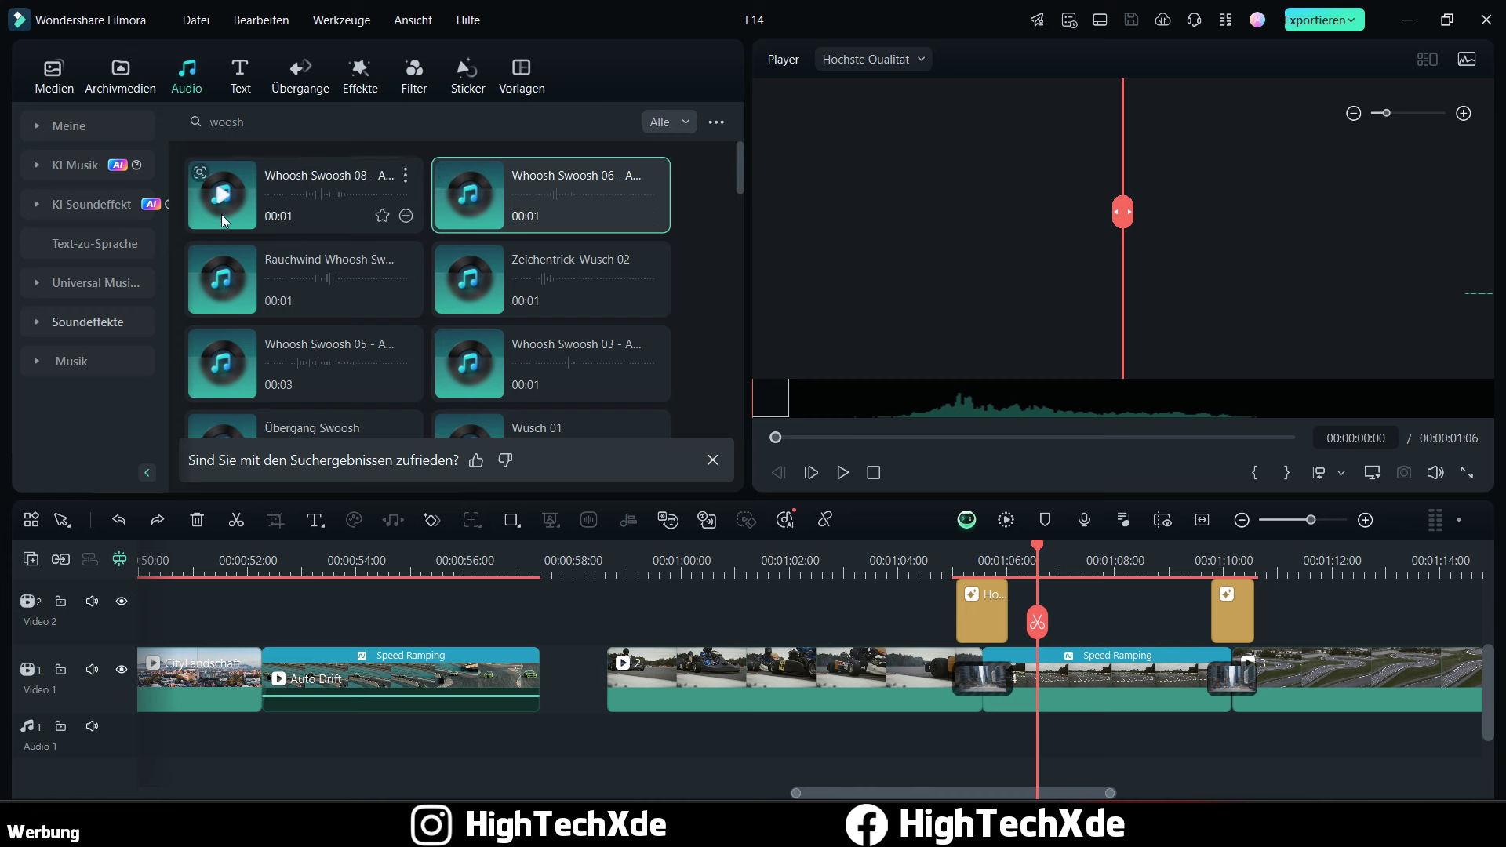
pyautogui.moveTo(220, 213); pyautogui.dragTo(958, 717)
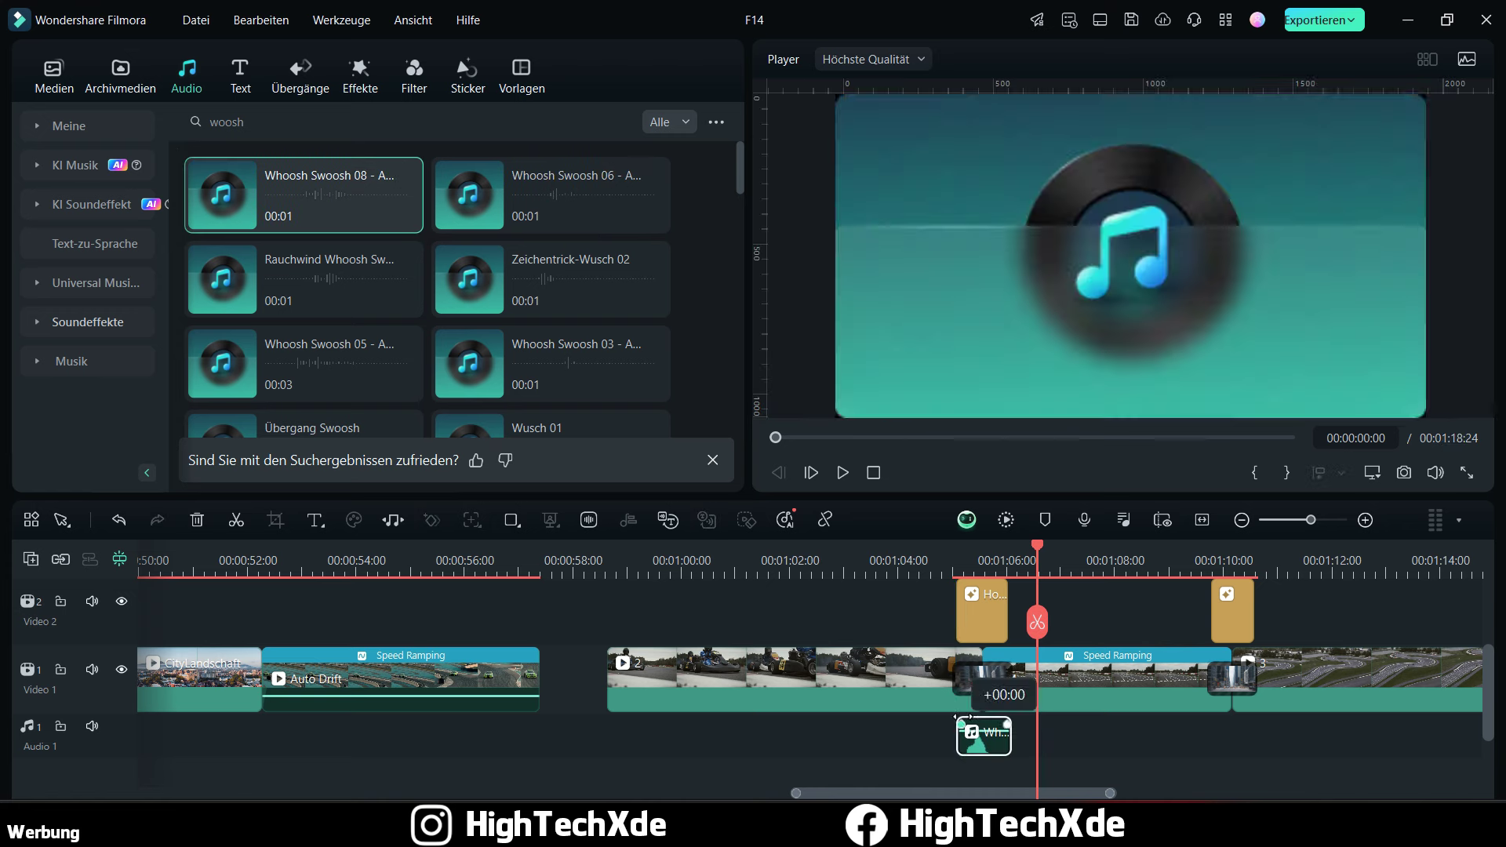
# Step: Play the transition with its whoosh sound from 00:01:04:29 and stop just past the effect
pyautogui.click(959, 558)
pyautogui.moveTo(1311, 520); pyautogui.dragTo(1330, 520)
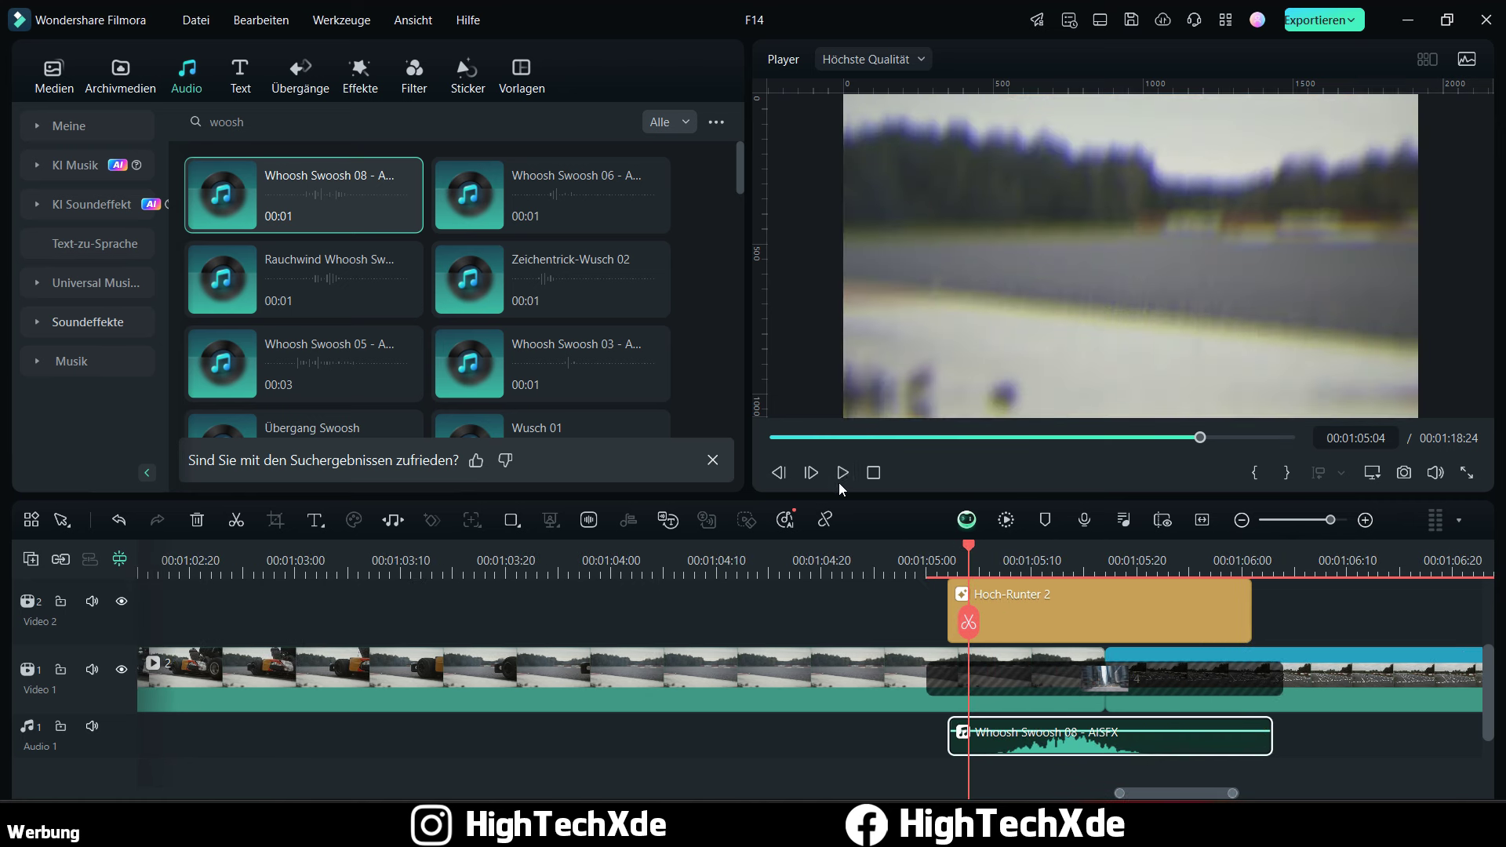
pyautogui.press('Left')
pyautogui.press('Left')
pyautogui.press('Left')
pyautogui.press('Left')
pyautogui.press('Left')
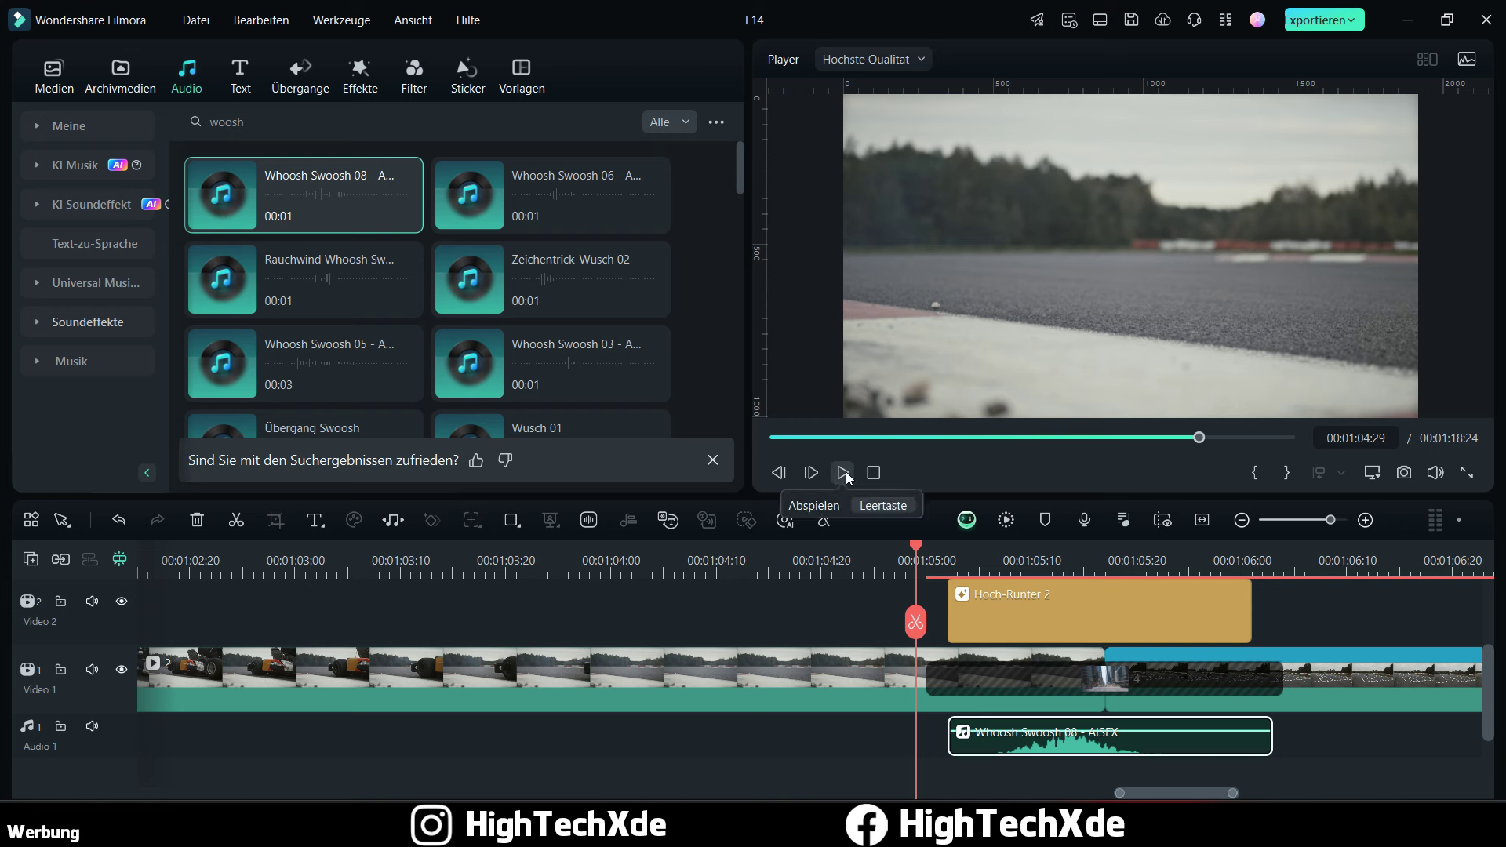
pyautogui.click(845, 474)
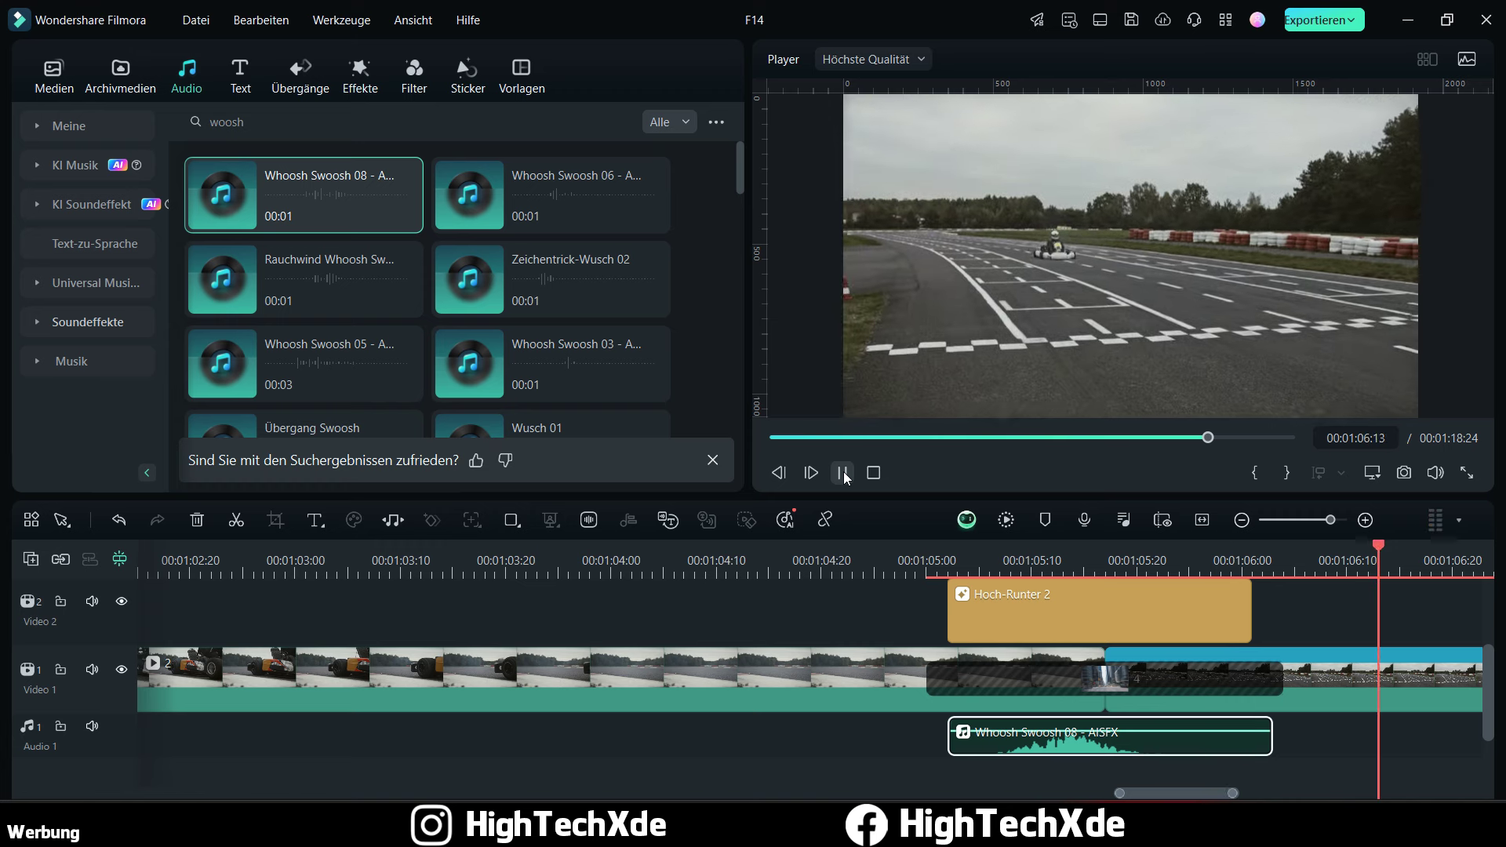
pyautogui.click(843, 472)
# Step: Shift the Whoosh Swoosh 08 clip on Audio 1 two frames later to start at 00:01:05:04
pyautogui.click(278, 559)
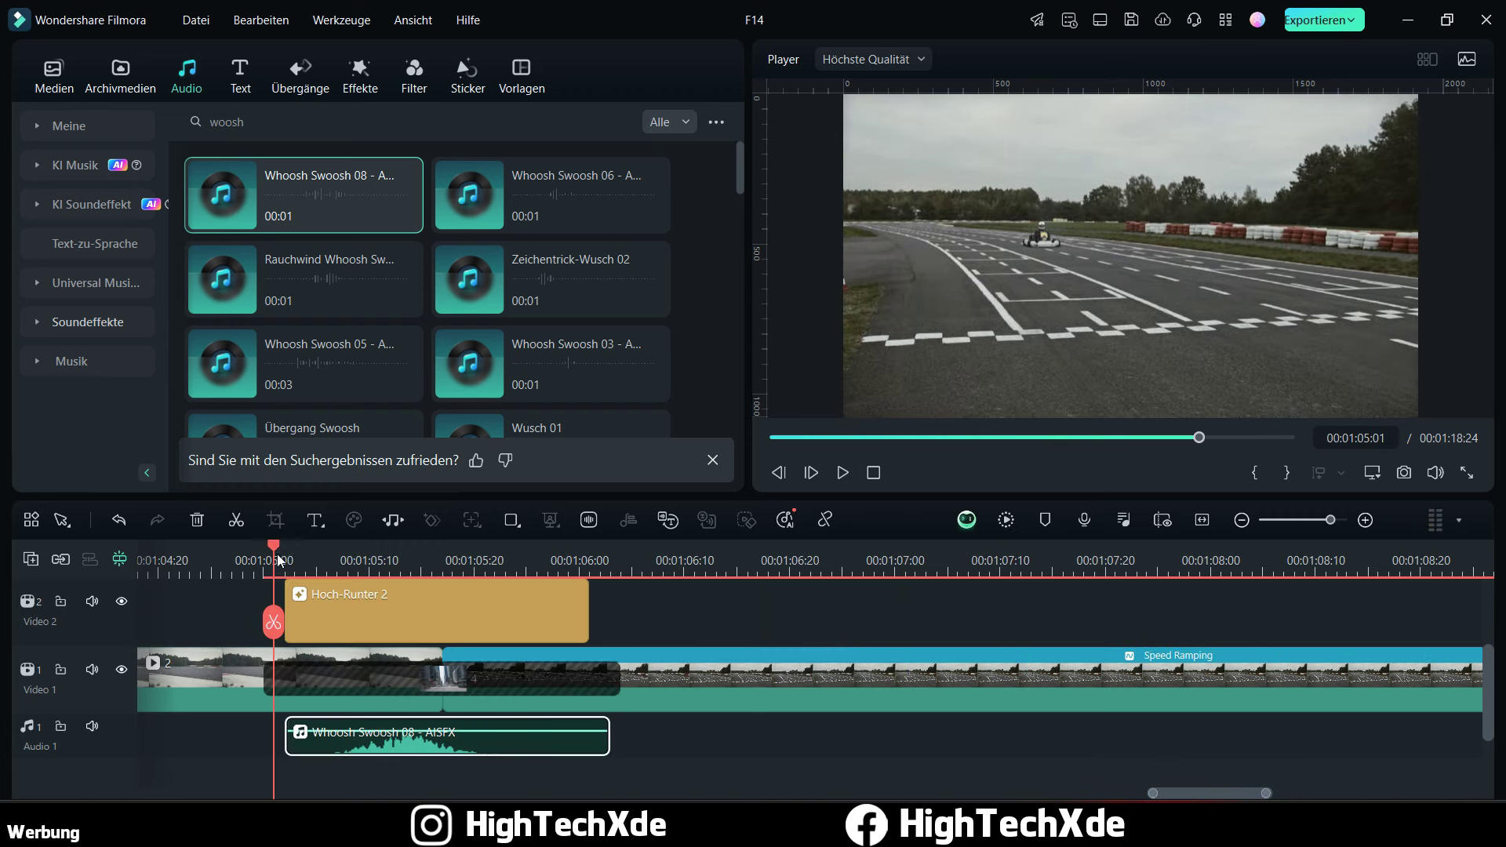
pyautogui.click(306, 552)
pyautogui.click(296, 556)
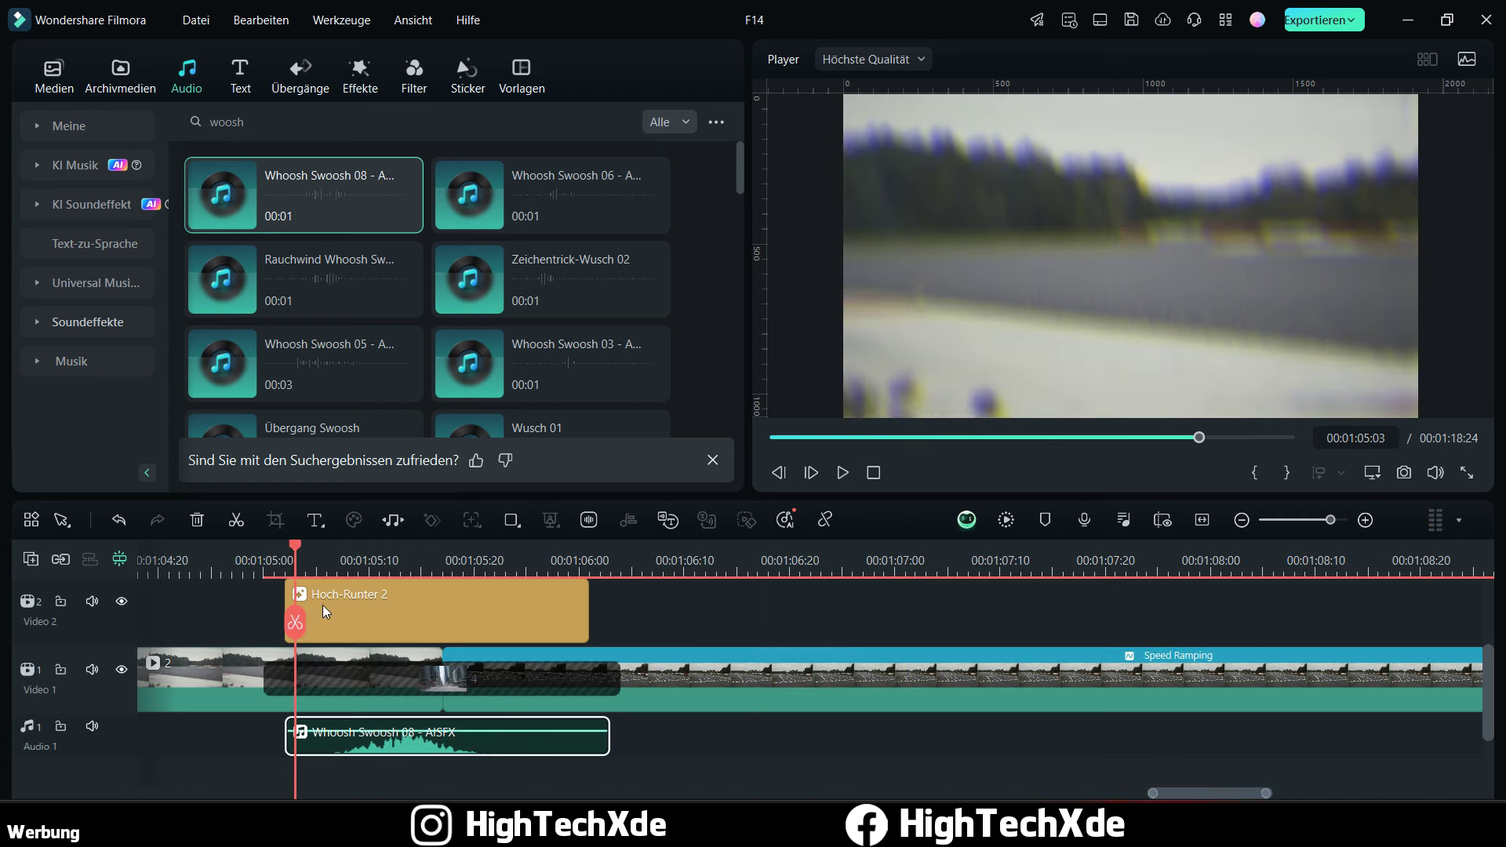
pyautogui.click(307, 561)
pyautogui.moveTo(366, 746); pyautogui.dragTo(387, 749)
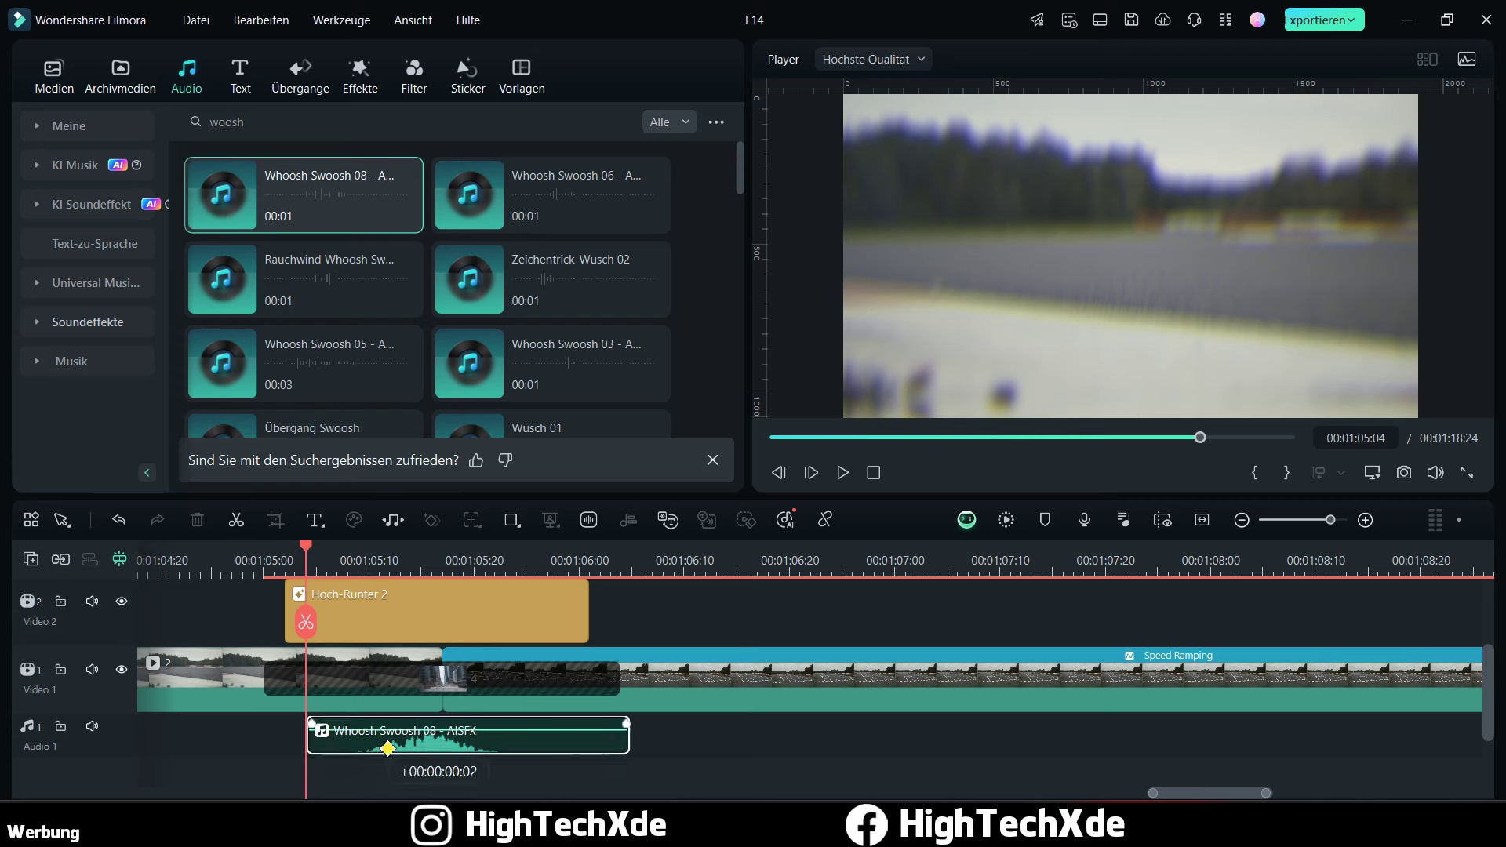
# Step: Replay the transition from 00:01:04:28 to check the whoosh timing, and return the playhead to 00:01:02:03 in clip 2
pyautogui.click(243, 559)
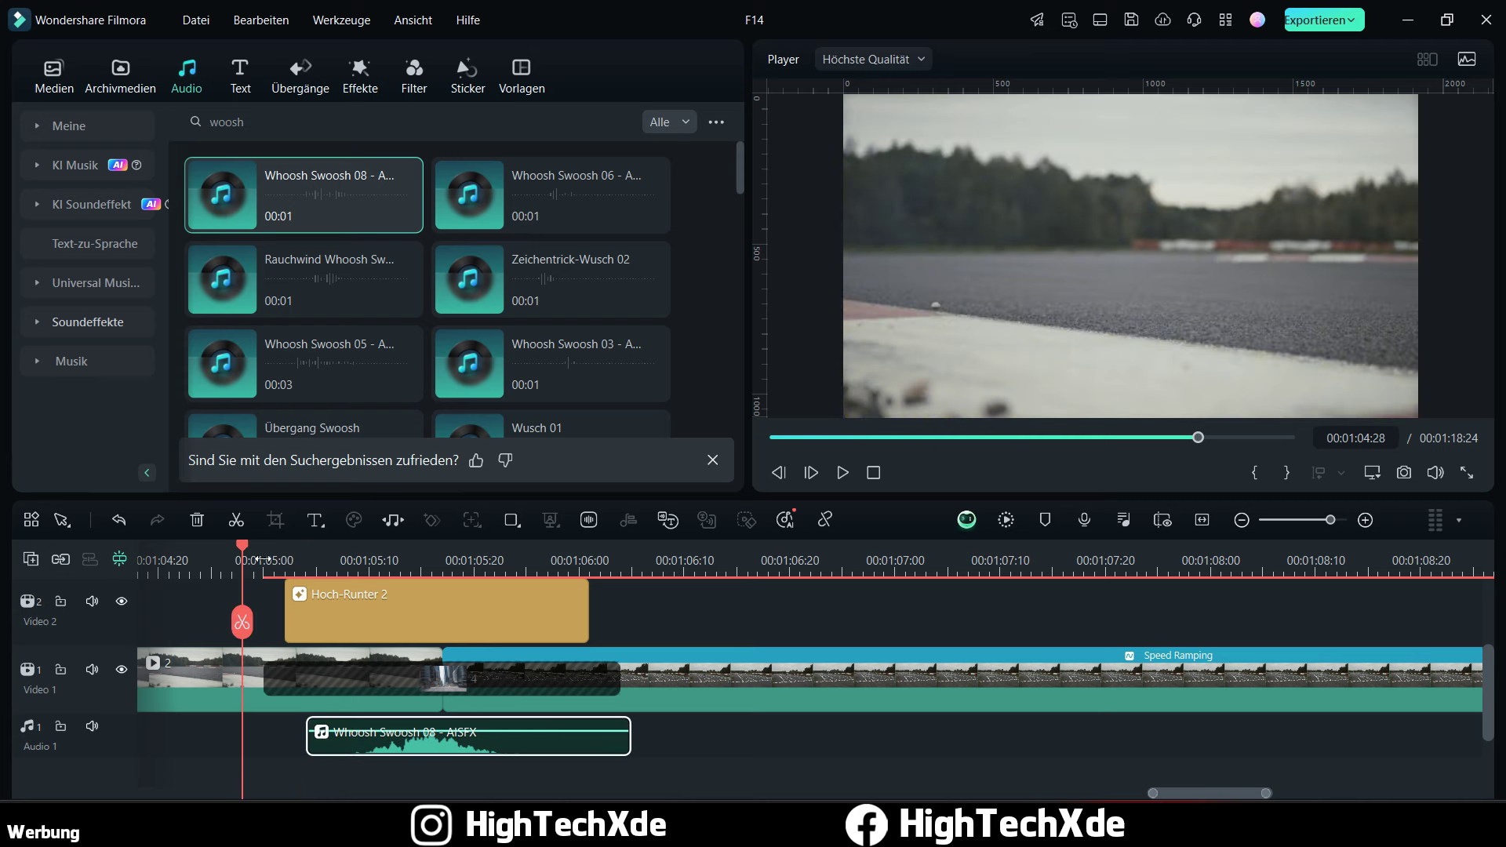
pyautogui.click(843, 473)
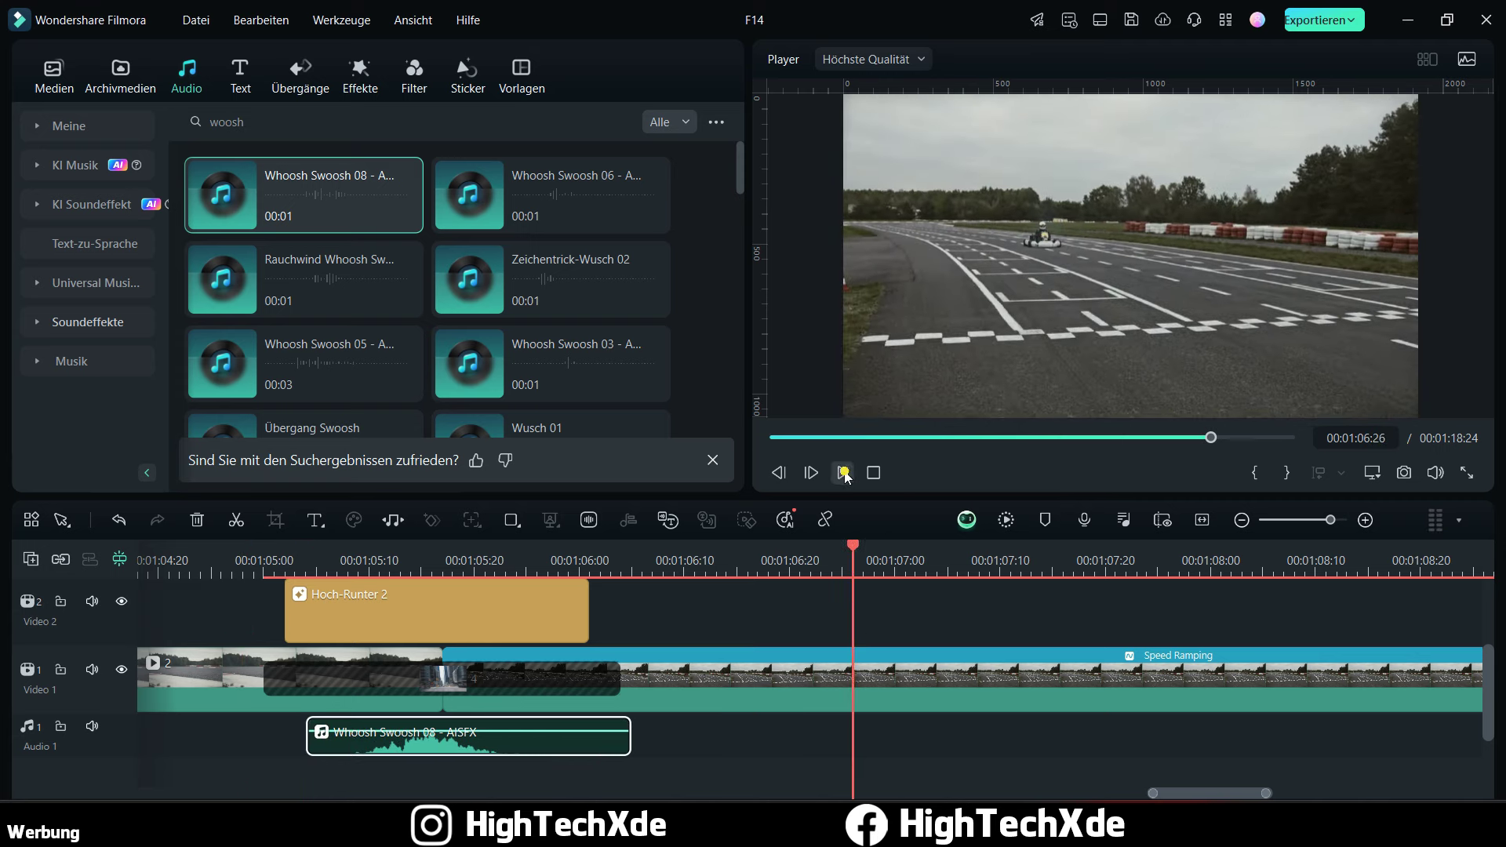
pyautogui.click(843, 473)
pyautogui.scroll(-3, 431, 559)
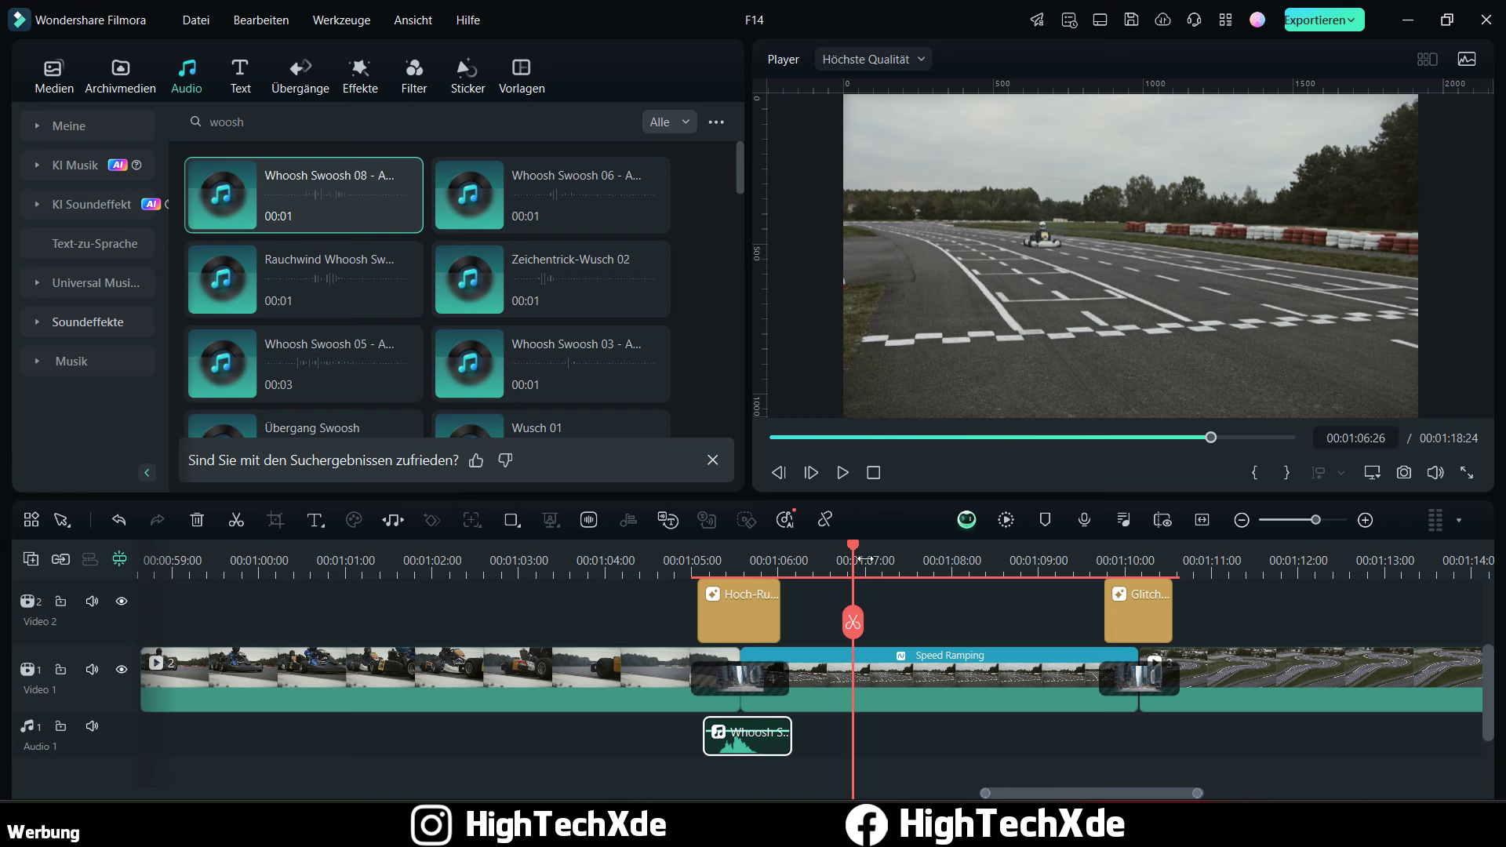
pyautogui.click(440, 560)
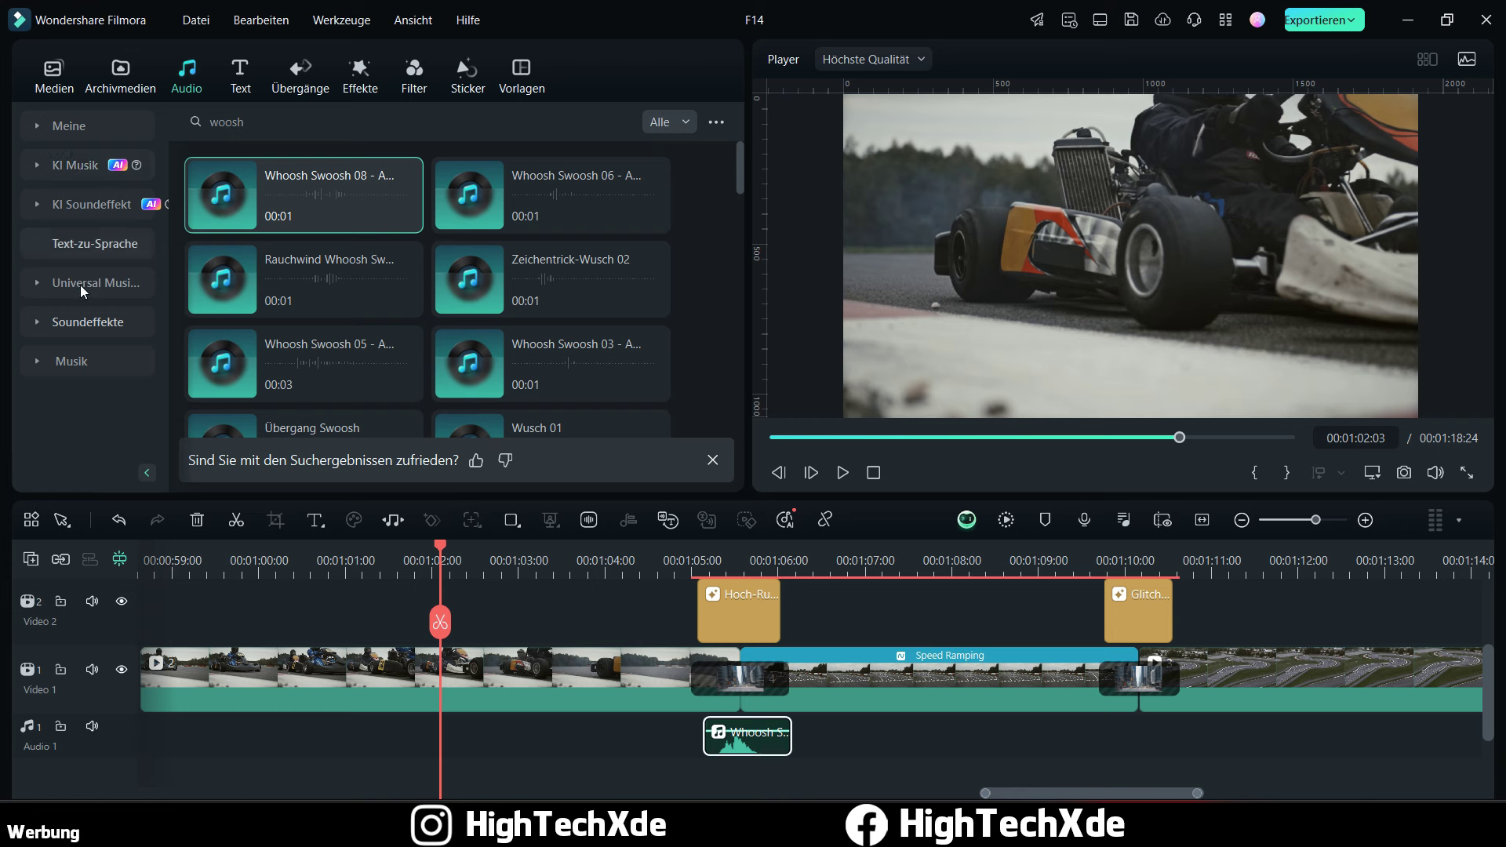
# Step: Open the trending tracks in the Musik library and add Steigende Spannung on a new audio track near the start of clip 2
pyautogui.click(73, 166)
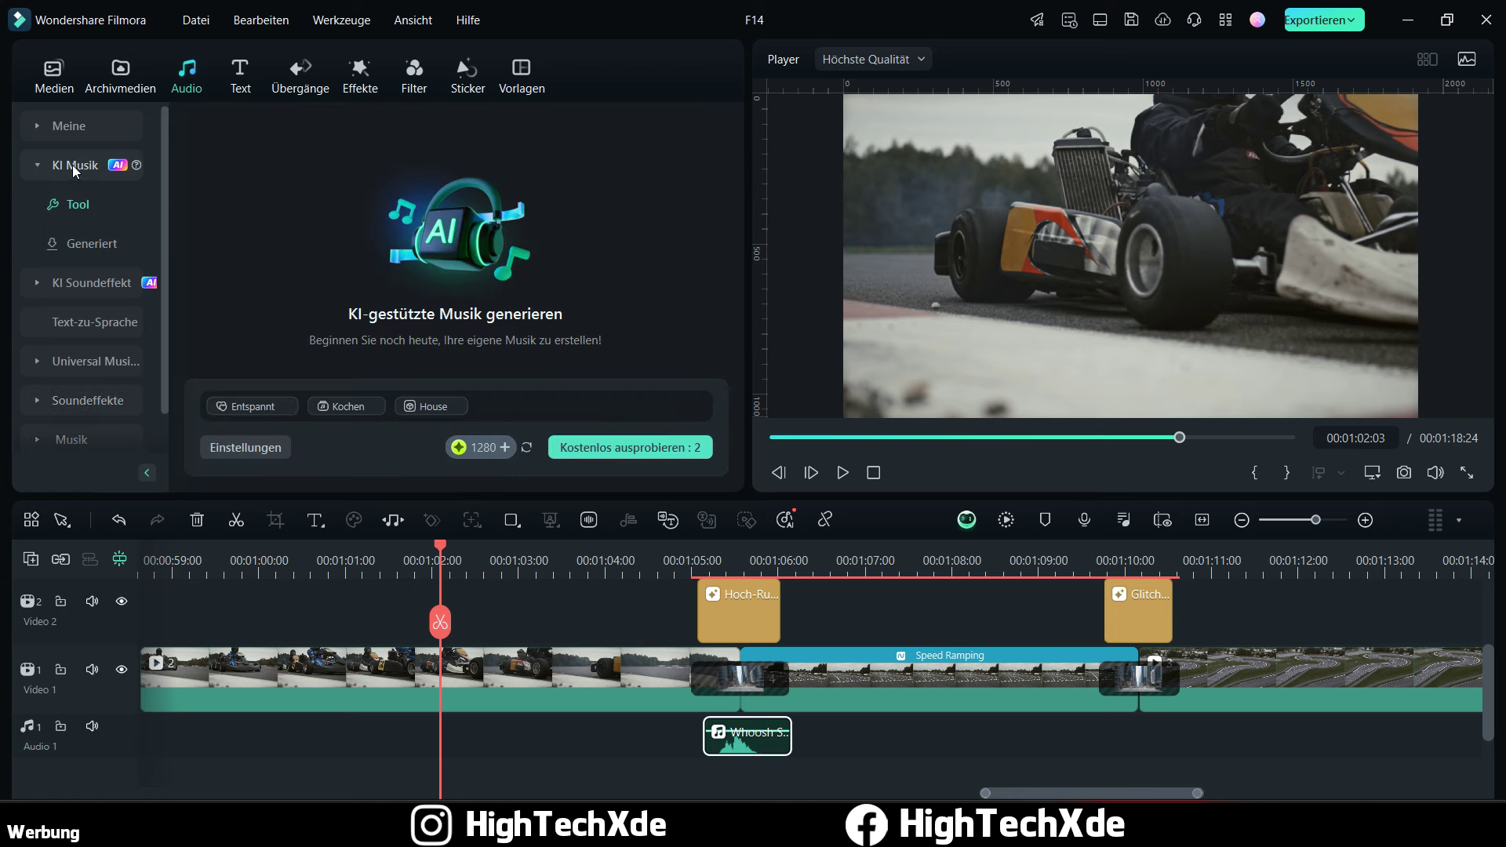
pyautogui.click(69, 176)
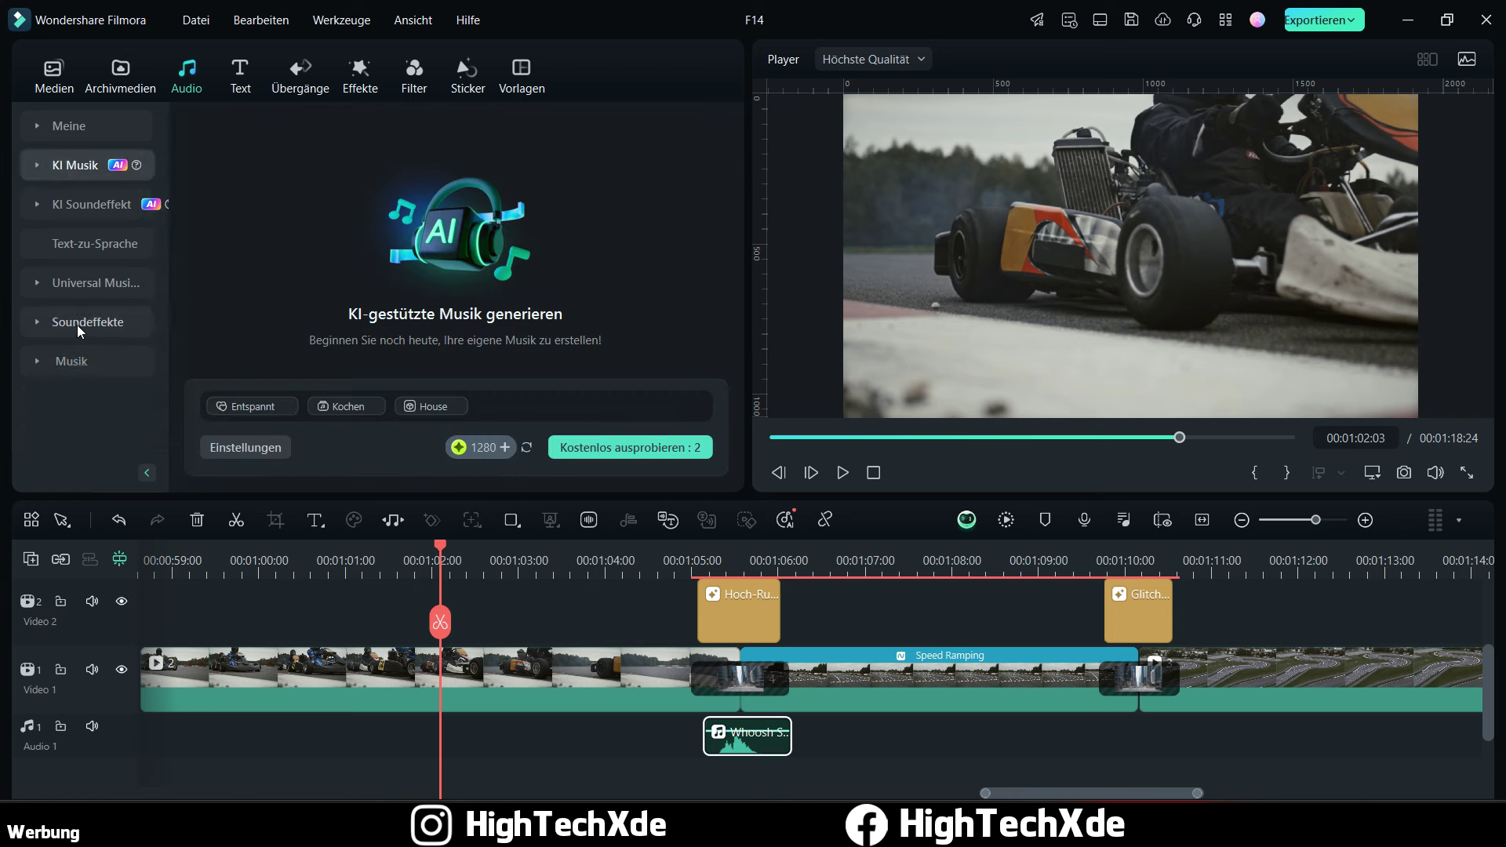
pyautogui.click(78, 362)
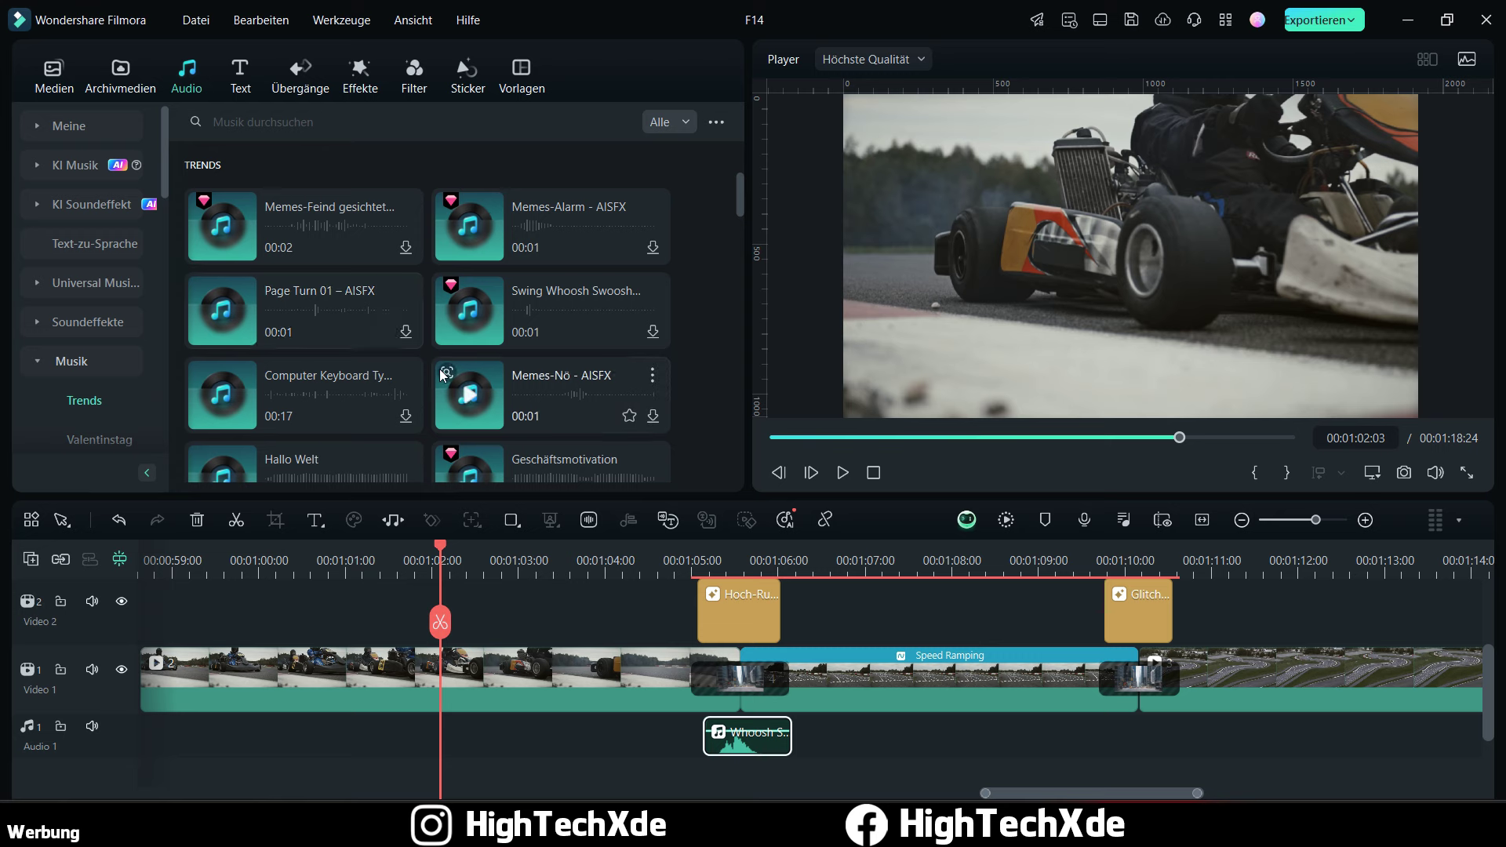
pyautogui.scroll(-3, 461, 374)
pyautogui.scroll(-2, 659, 561)
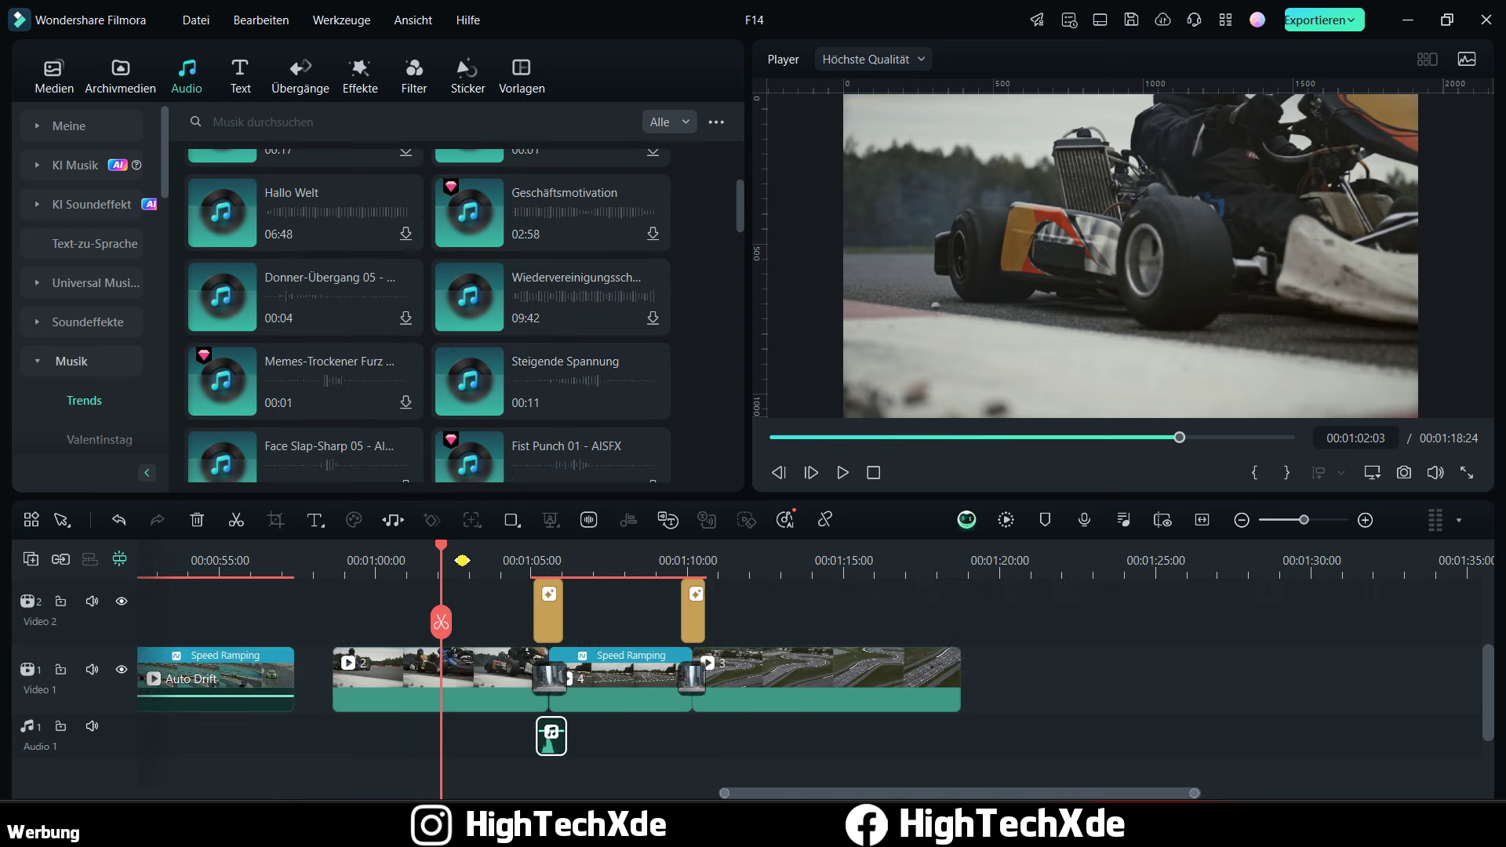
pyautogui.click(667, 560)
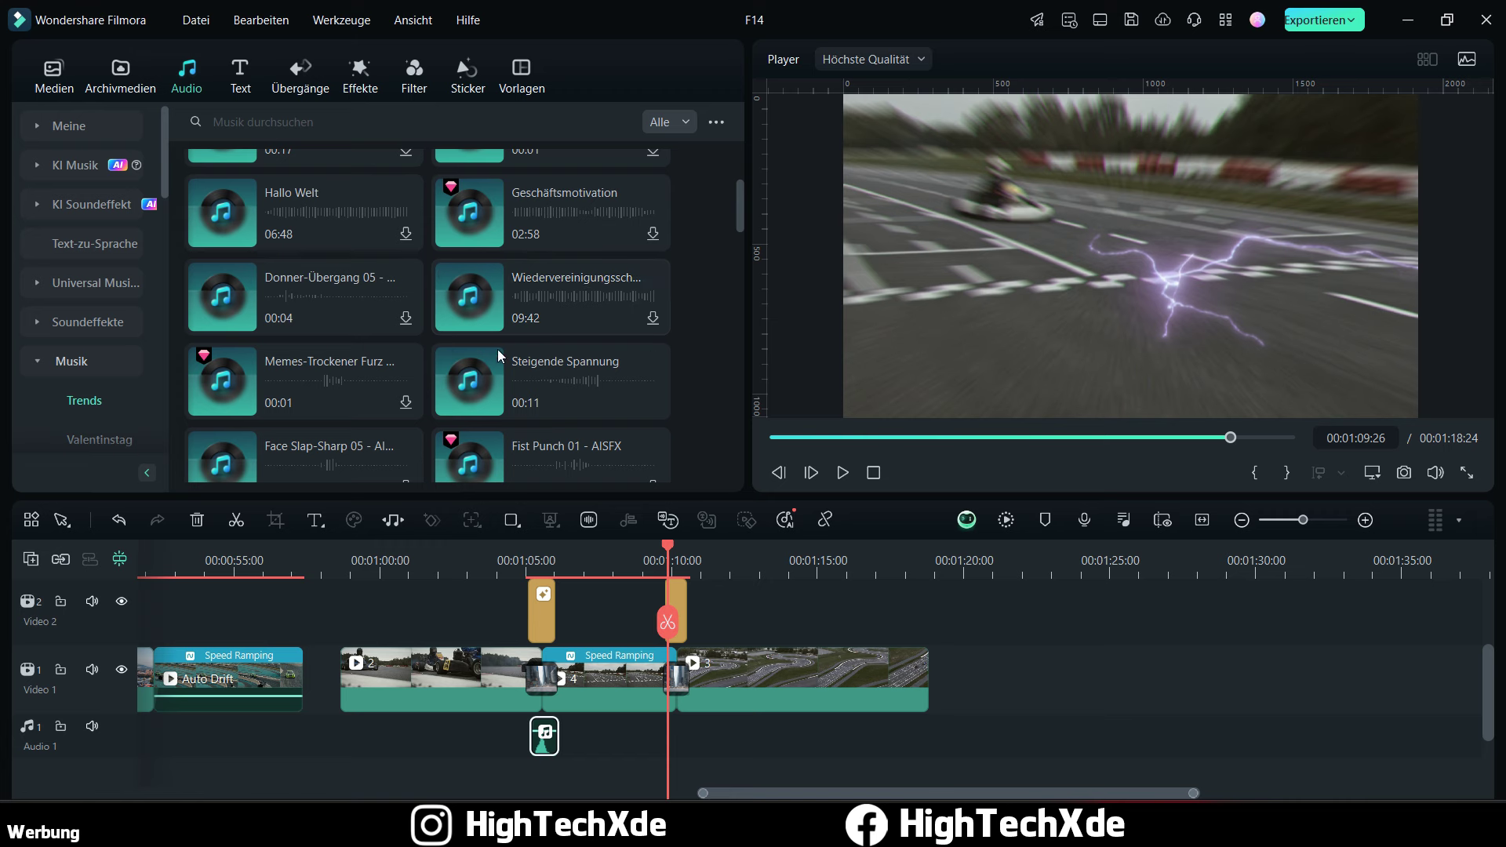
pyautogui.moveTo(471, 389)
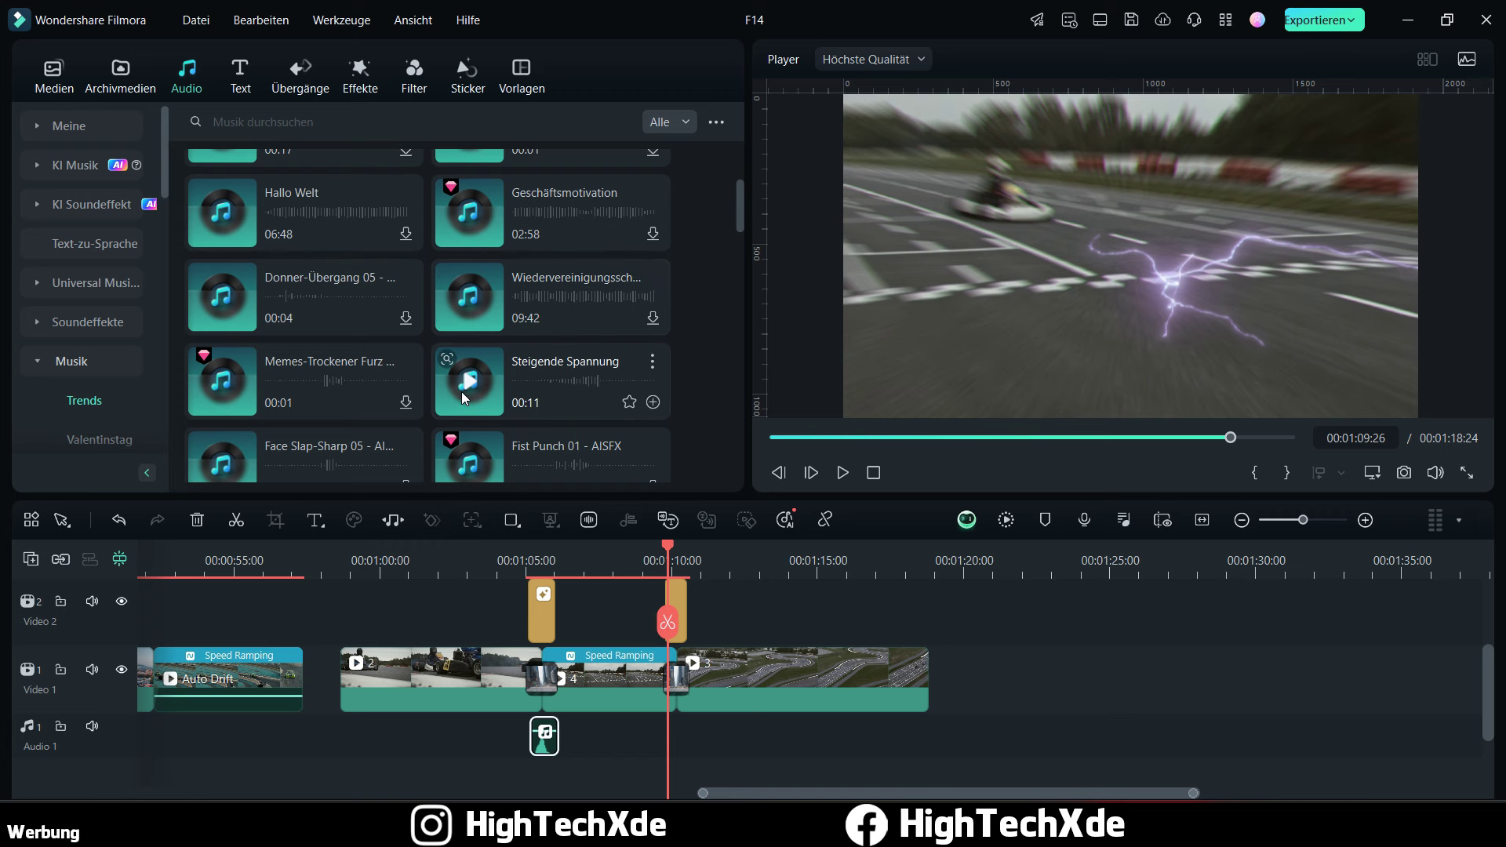
pyautogui.moveTo(461, 393); pyautogui.dragTo(437, 667)
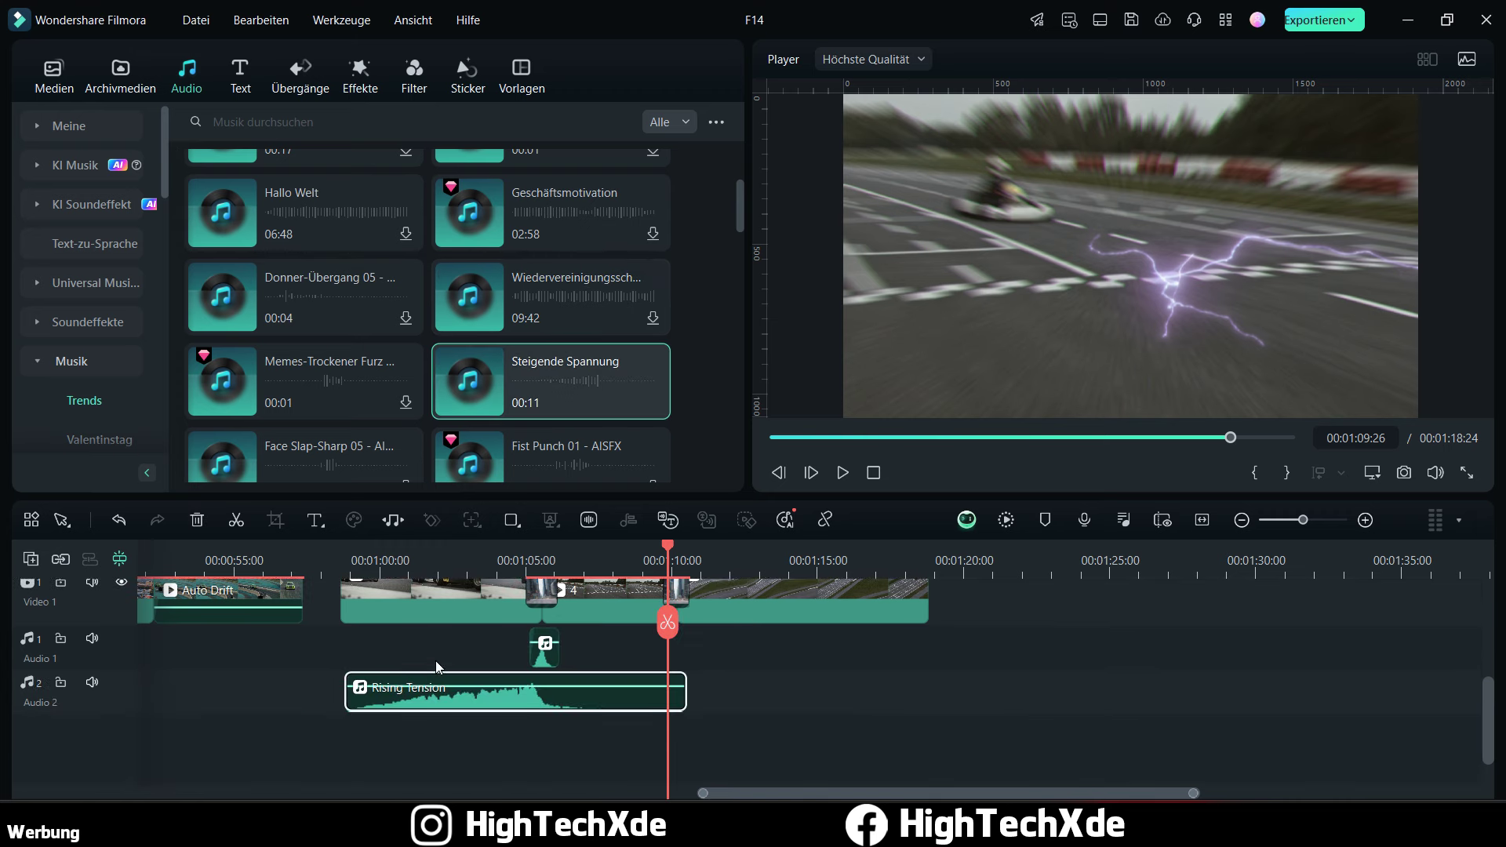
# Step: Place the playhead at 00:00:59:06 and set the Rising Tension clip's volume to 0,04 dB in its audio settings
pyautogui.click(356, 562)
pyautogui.scroll(3, 621, 637)
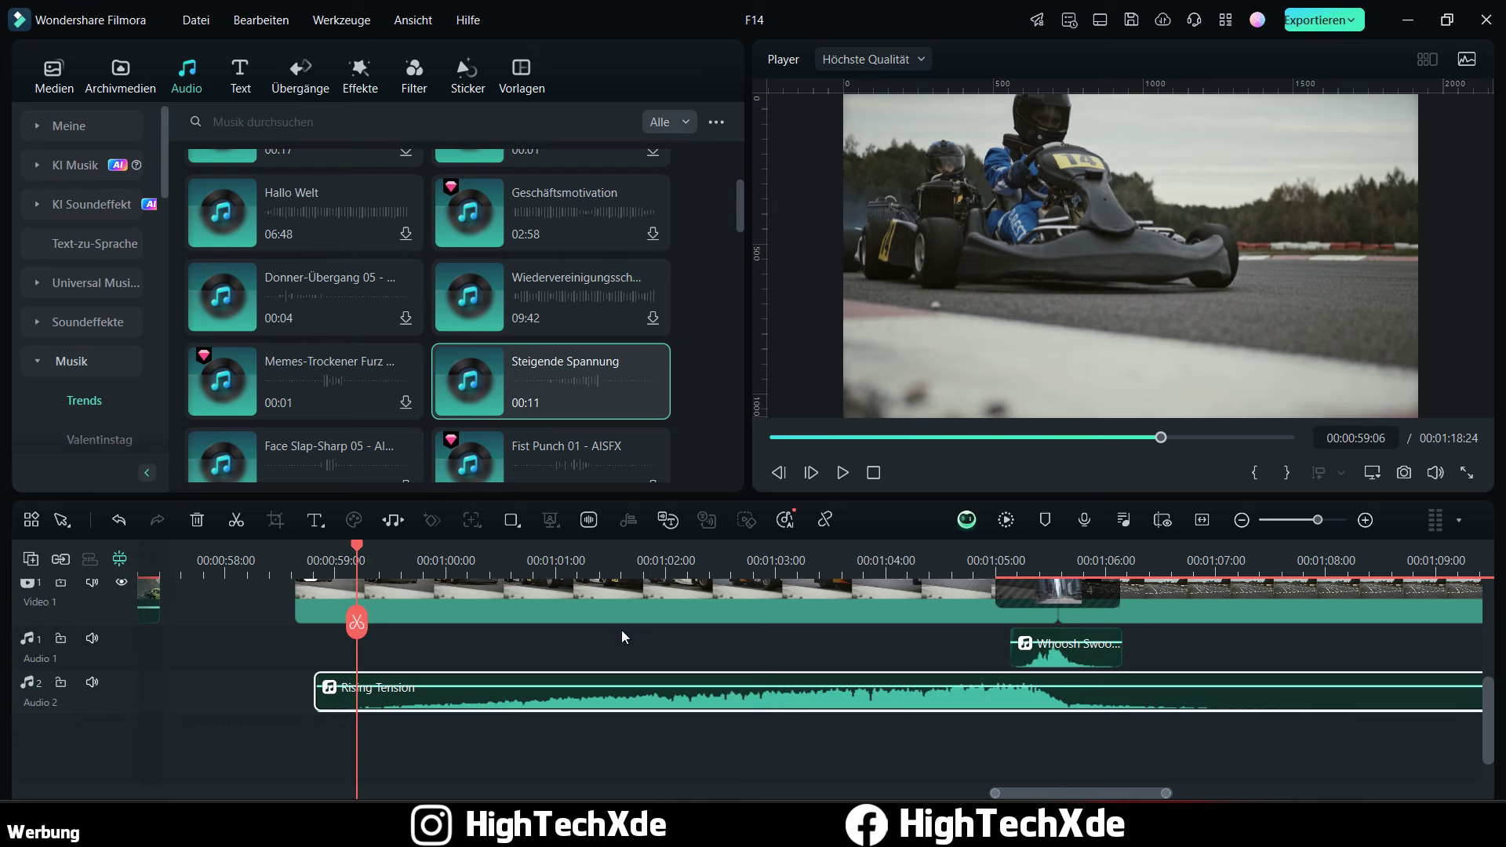
pyautogui.scroll(-3, 600, 563)
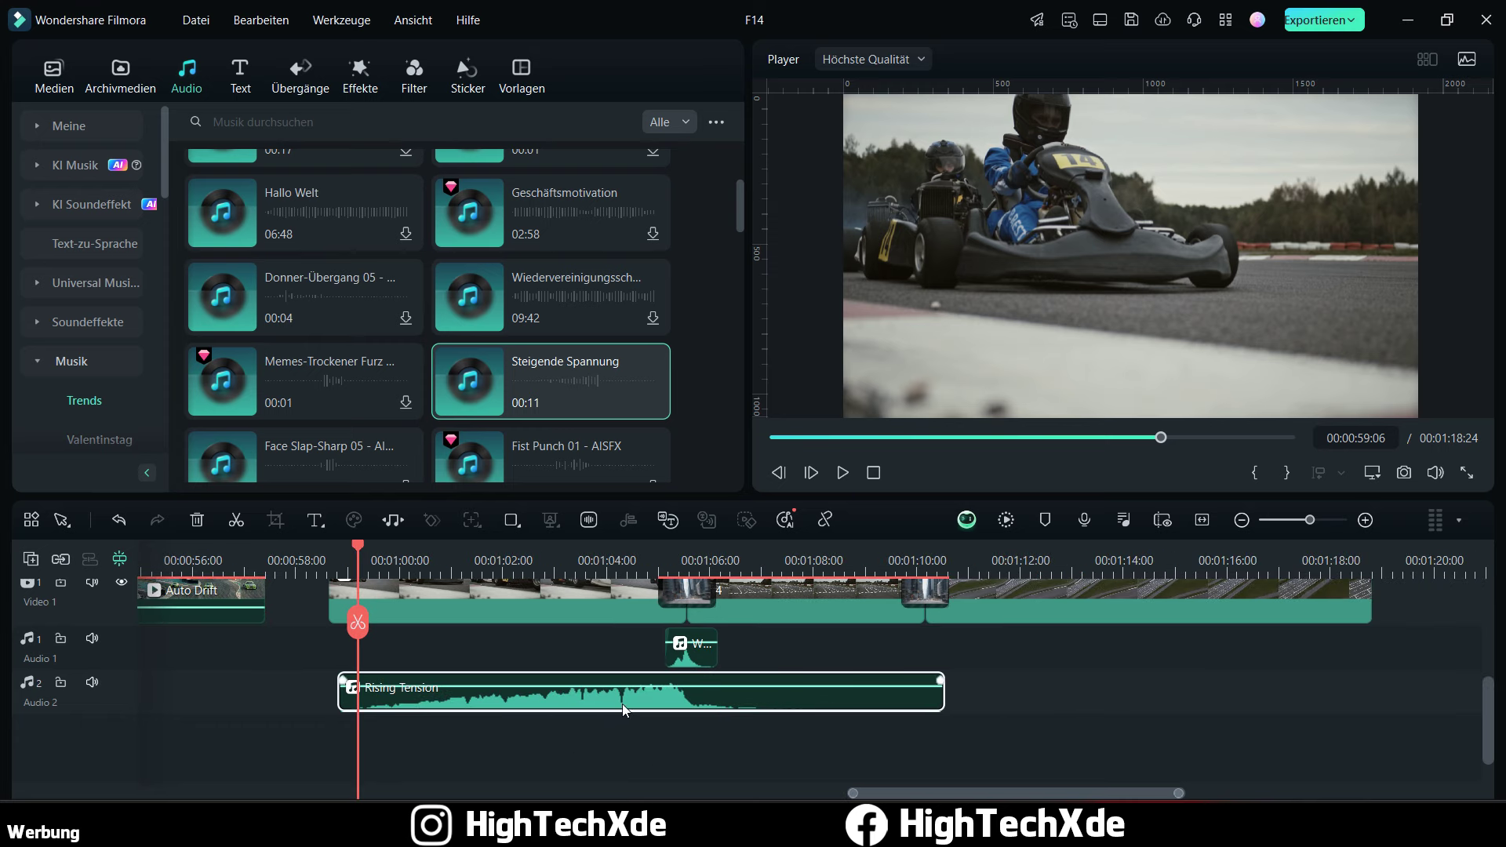
pyautogui.scroll(2, 659, 701)
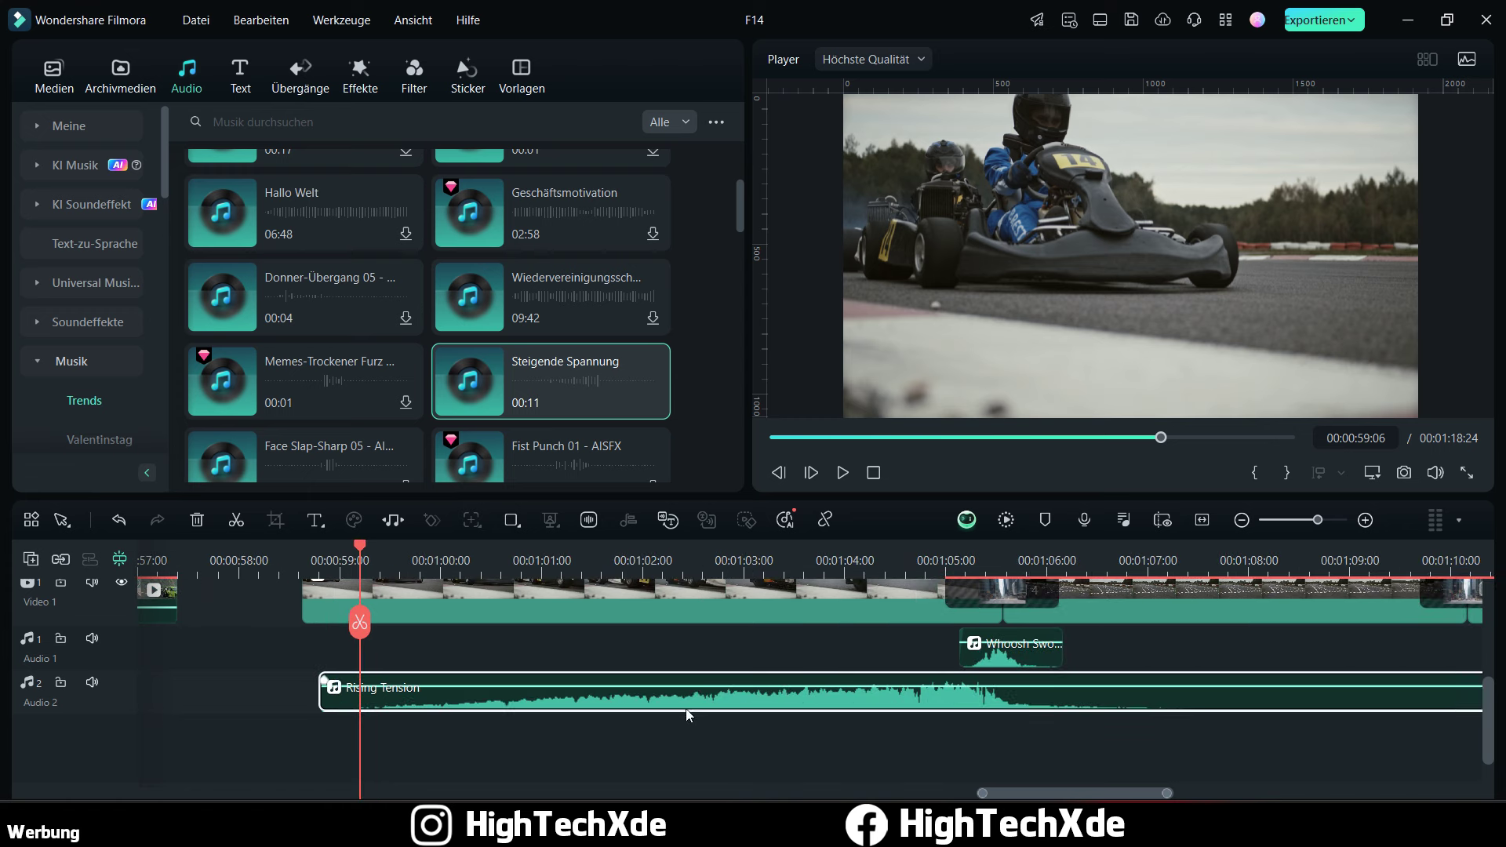
pyautogui.moveTo(695, 684); pyautogui.dragTo(695, 687)
pyautogui.doubleClick(696, 700)
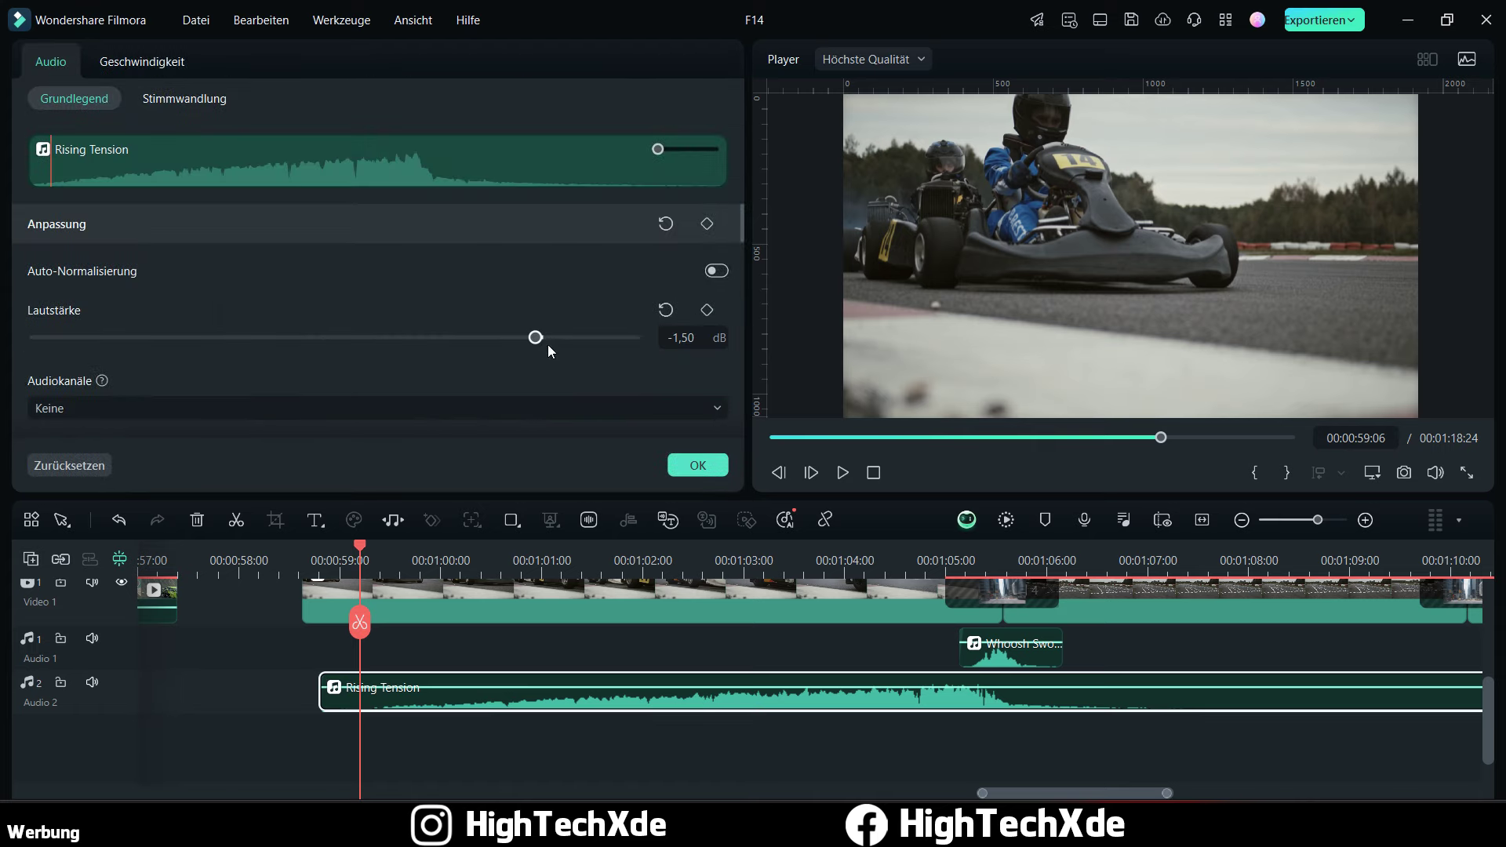
pyautogui.moveTo(536, 337)
pyautogui.mouseDown()
pyautogui.moveTo(448, 343)
pyautogui.moveTo(543, 335)
pyautogui.mouseUp()
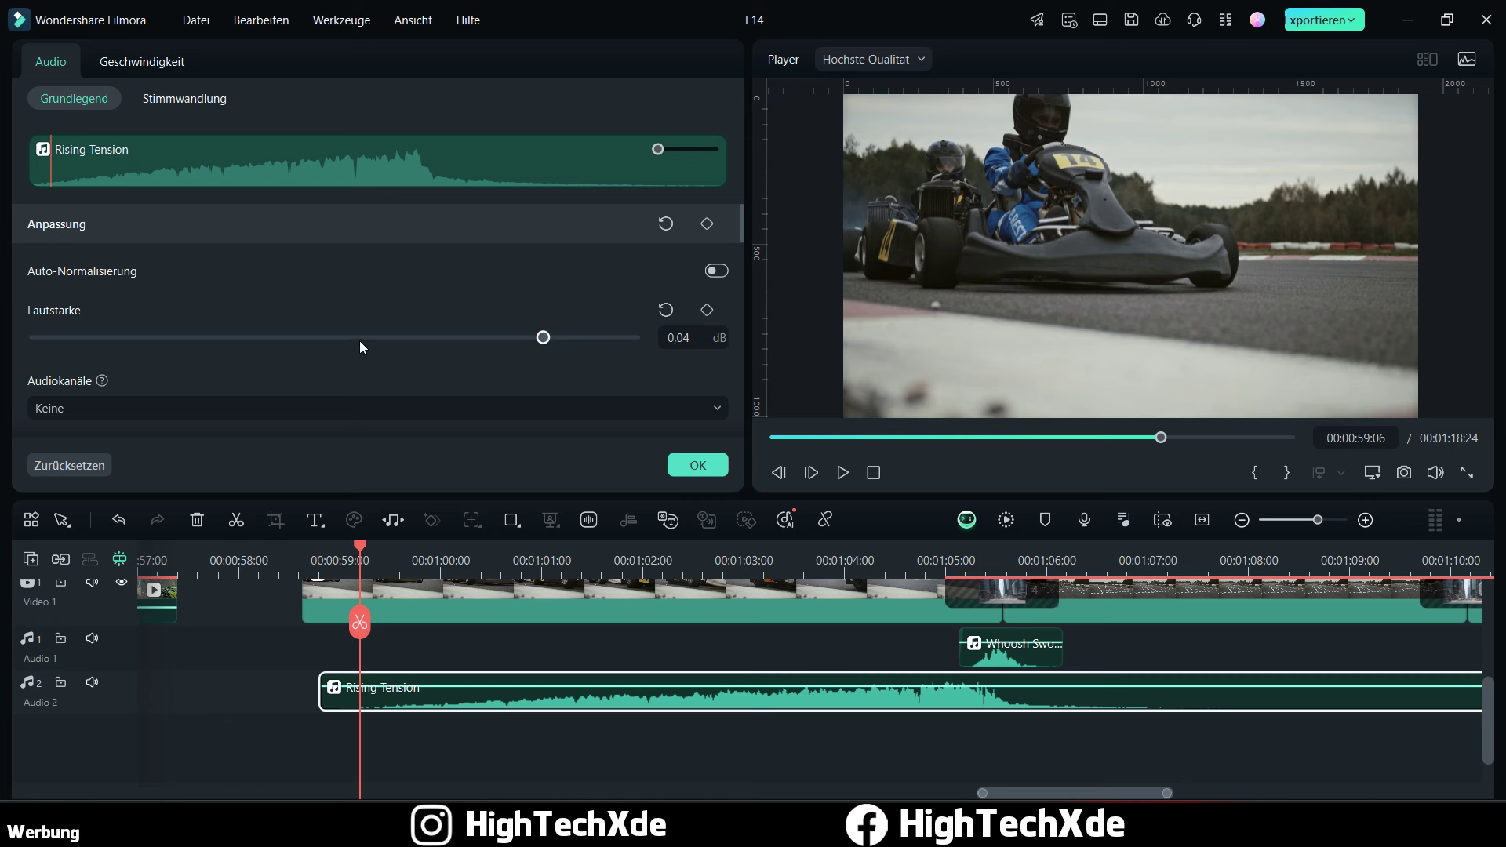
# Step: Review the Rising Tension clip's balance, fade, pitch, AI voice enhancement and noise reduction settings
pyautogui.scroll(-3, 349, 340)
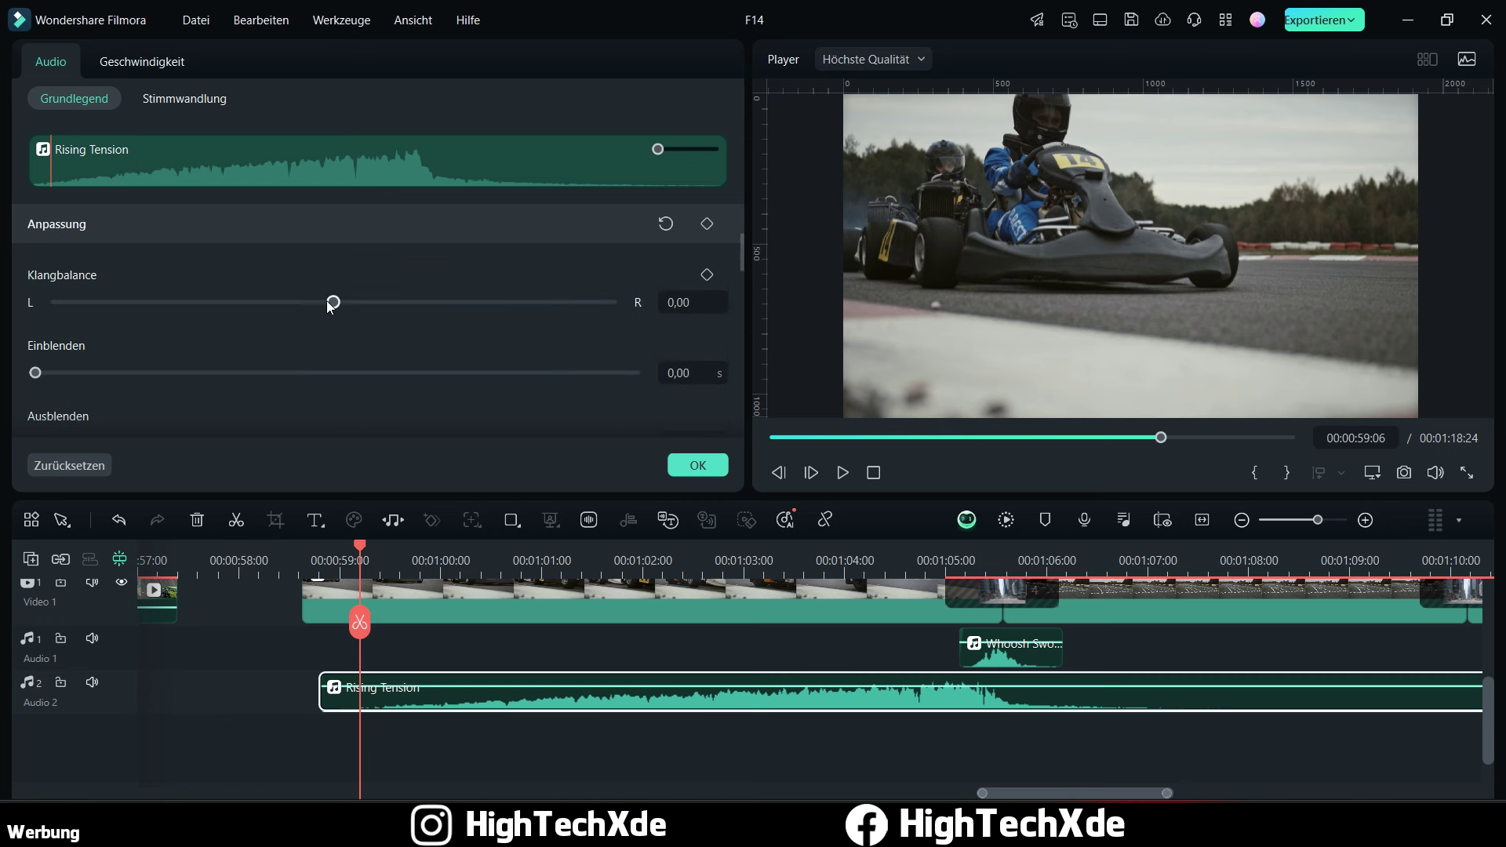
pyautogui.scroll(-3, 421, 337)
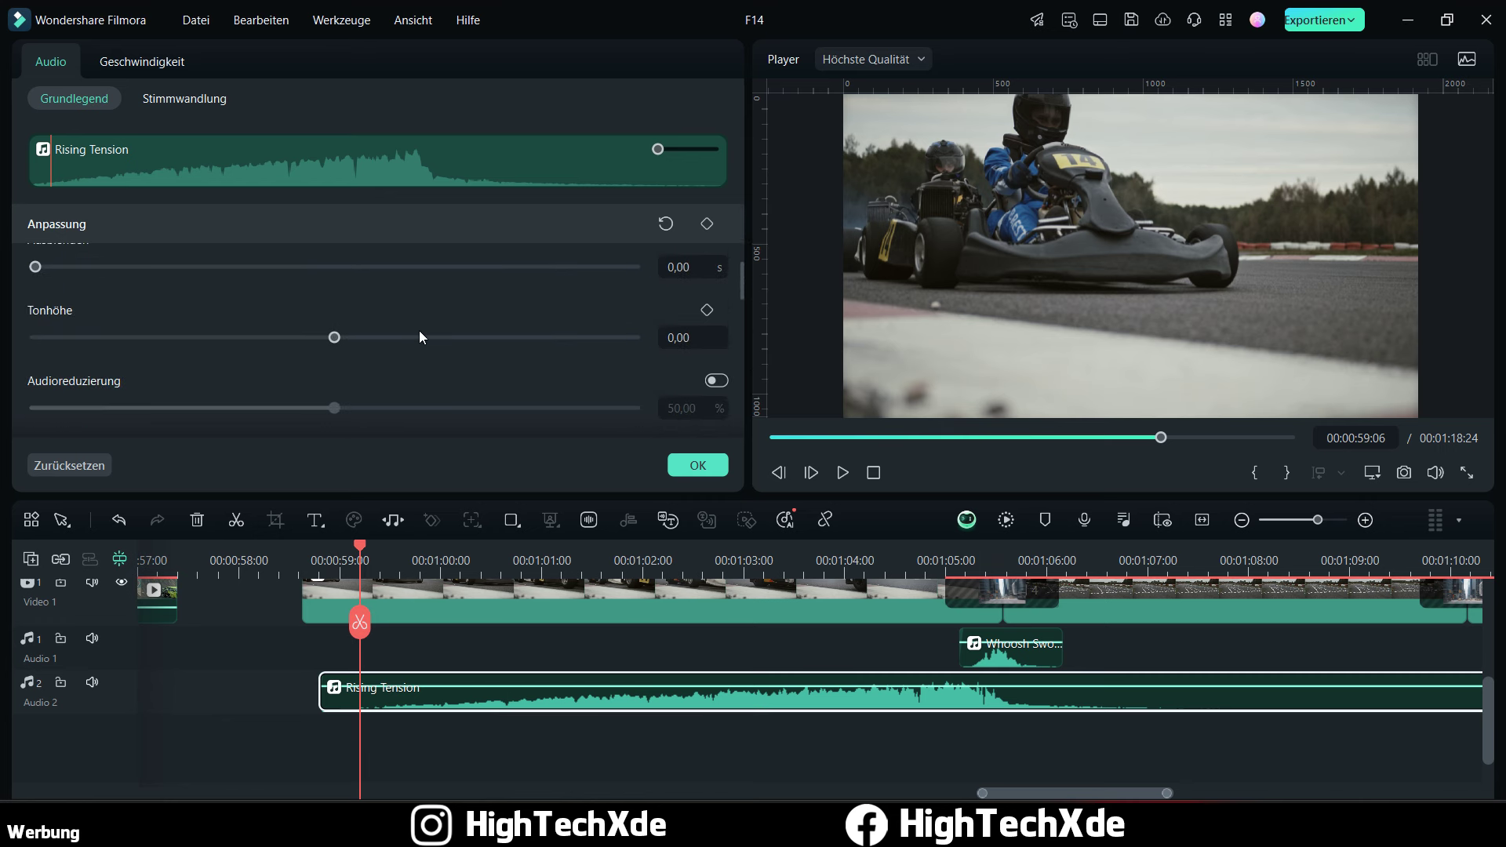
pyautogui.scroll(-6, 439, 345)
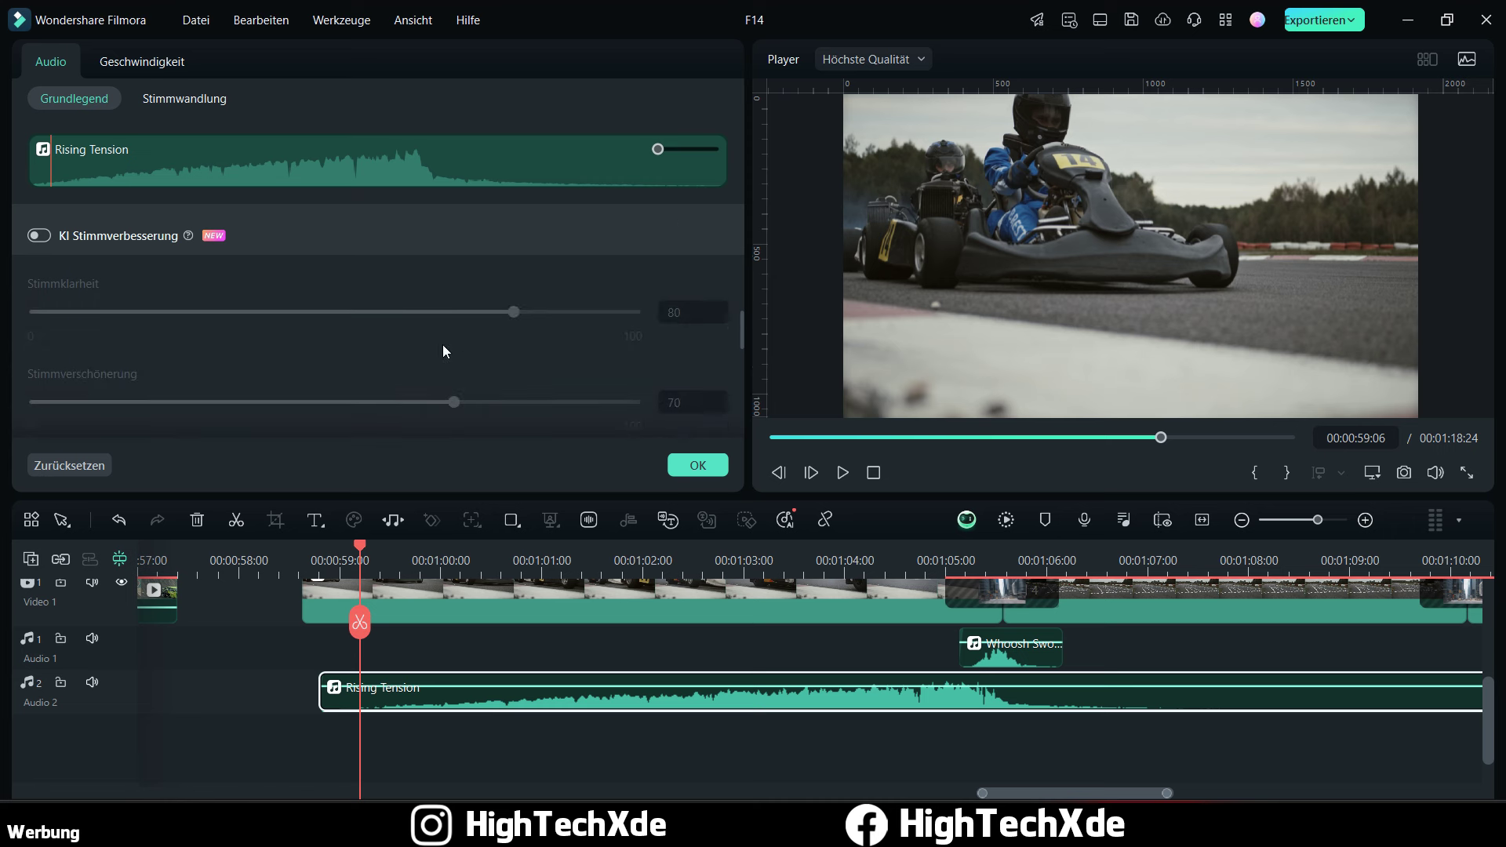
pyautogui.scroll(-2, 341, 342)
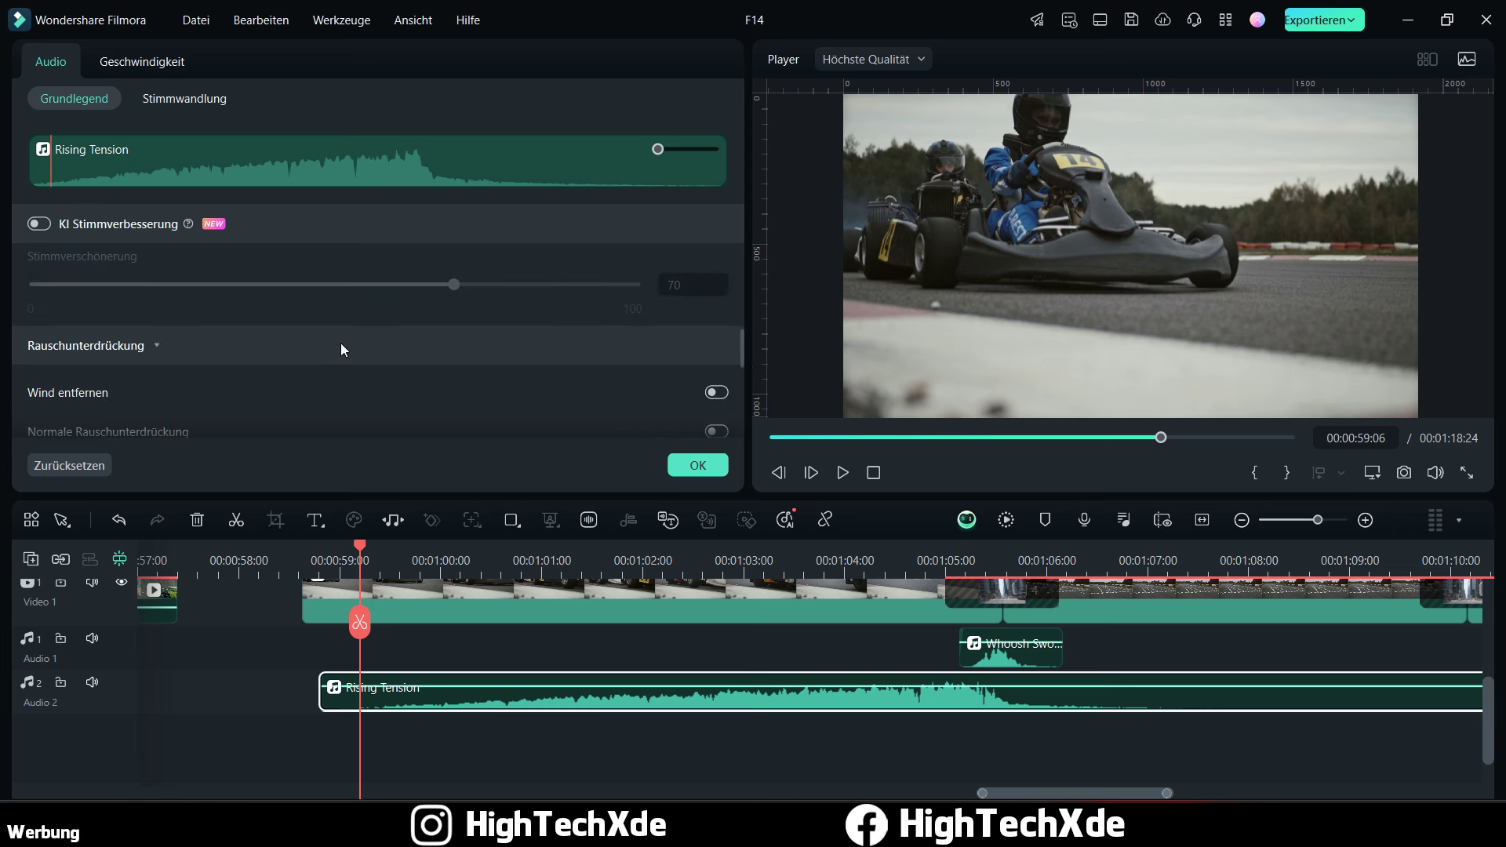
pyautogui.scroll(2, 483, 362)
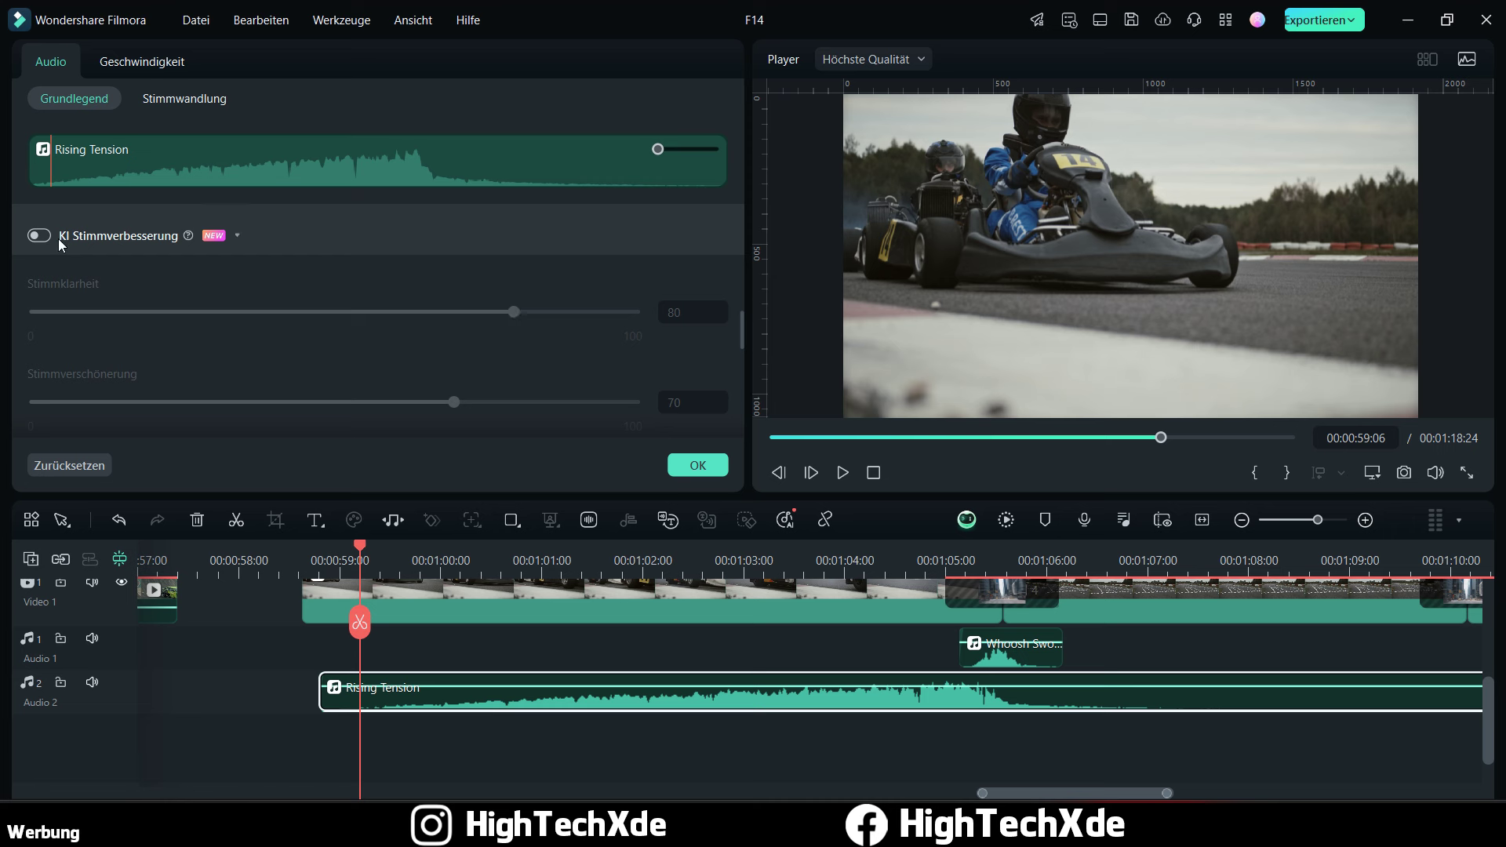
pyautogui.scroll(-4, 435, 342)
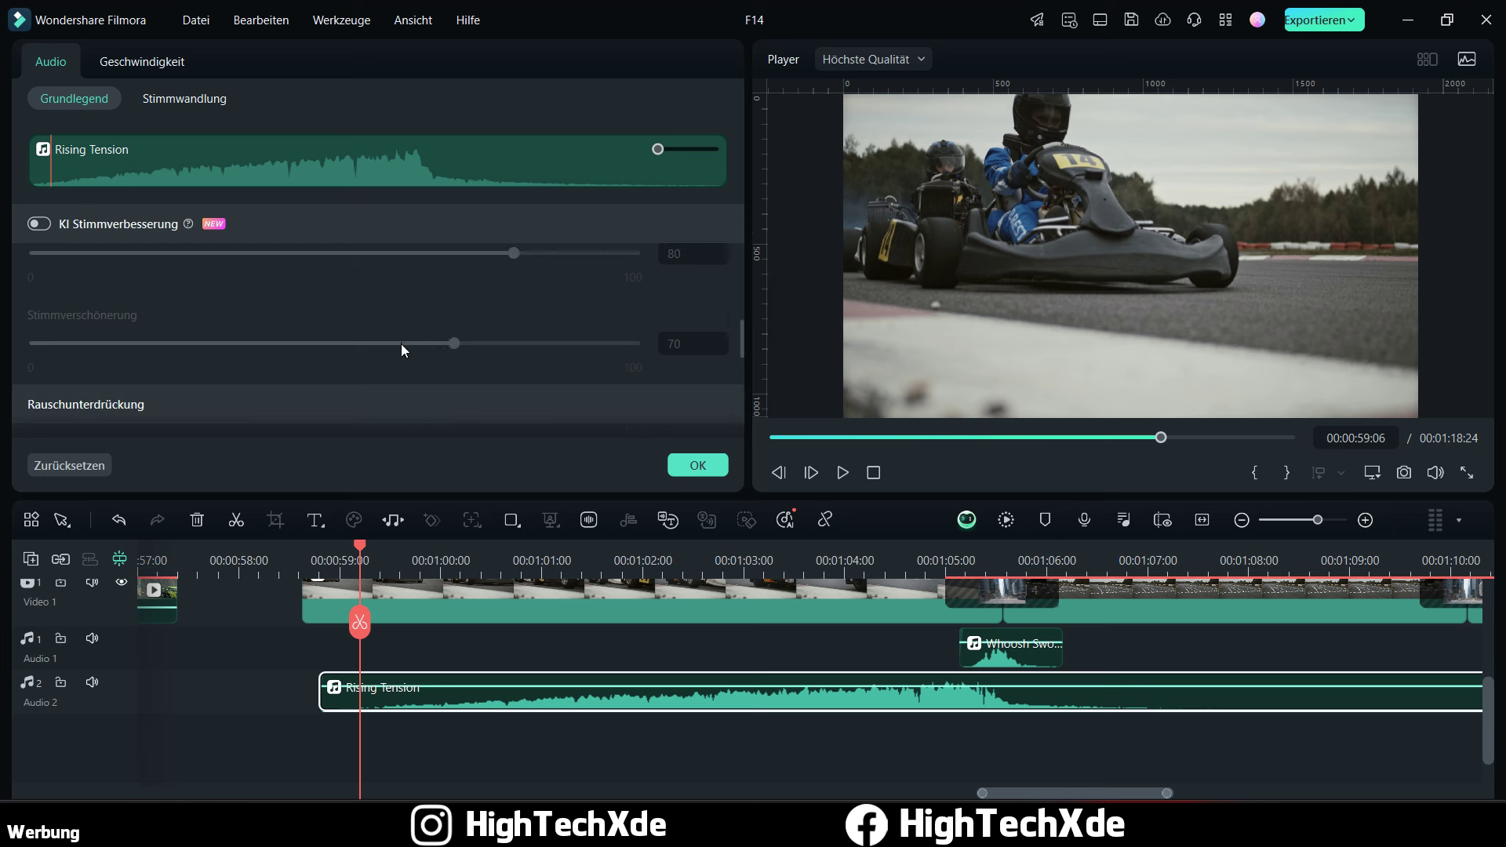
pyautogui.scroll(-1, 396, 337)
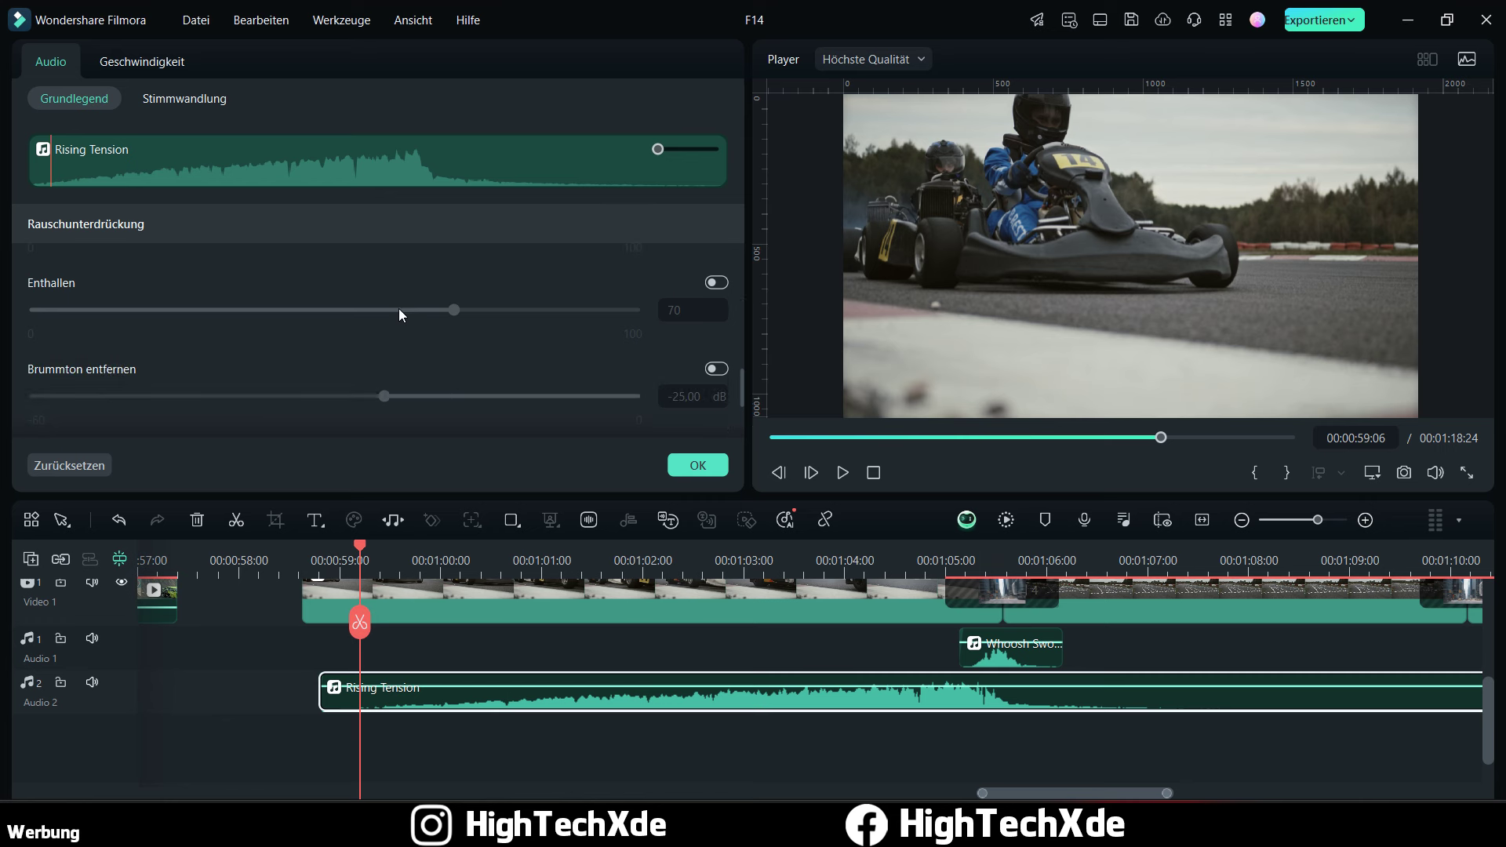
pyautogui.scroll(2, 456, 364)
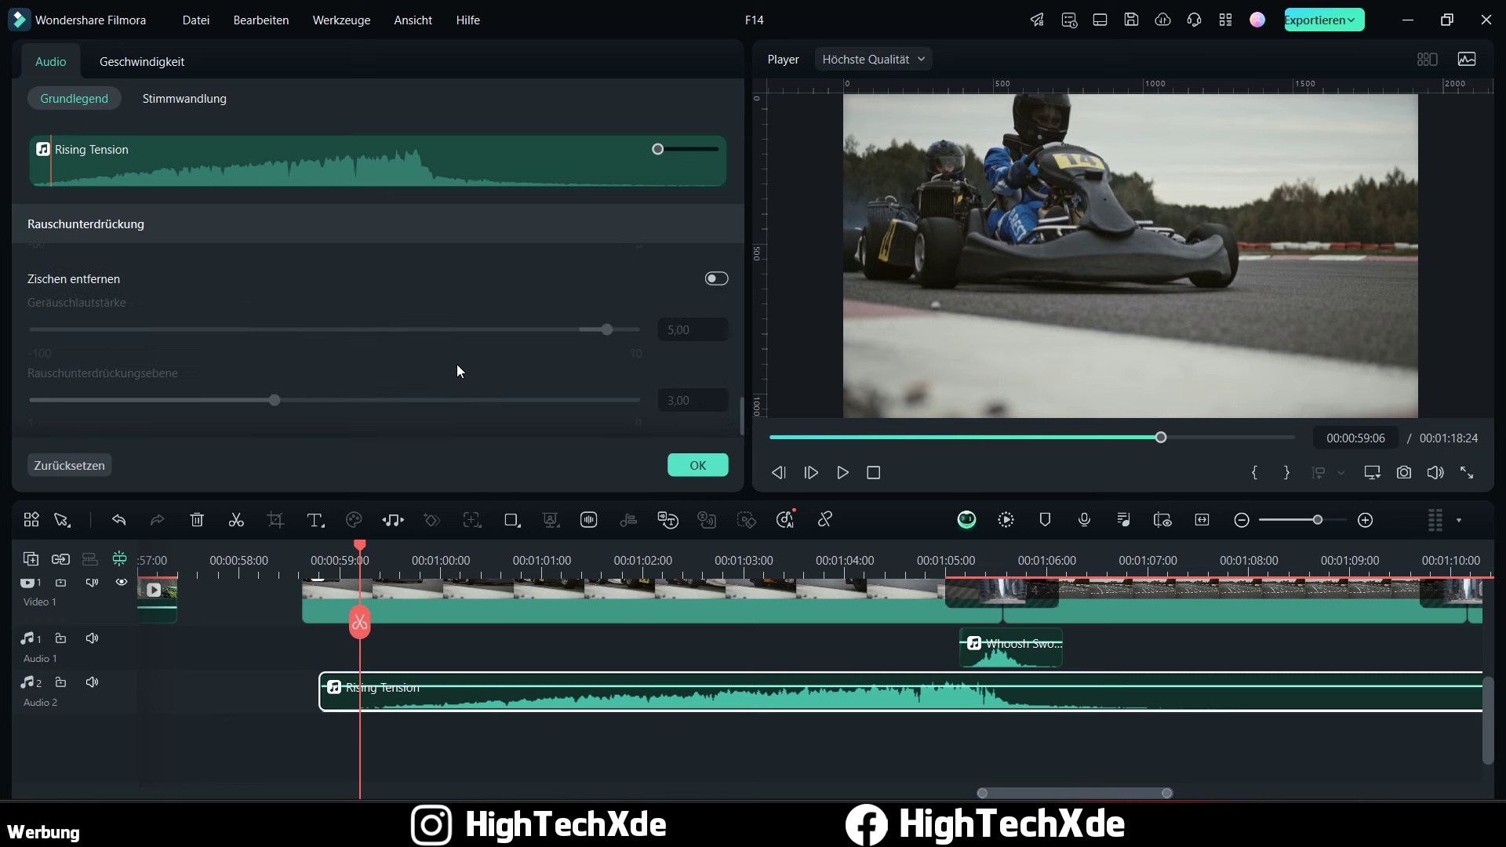
pyautogui.scroll(3, 392, 287)
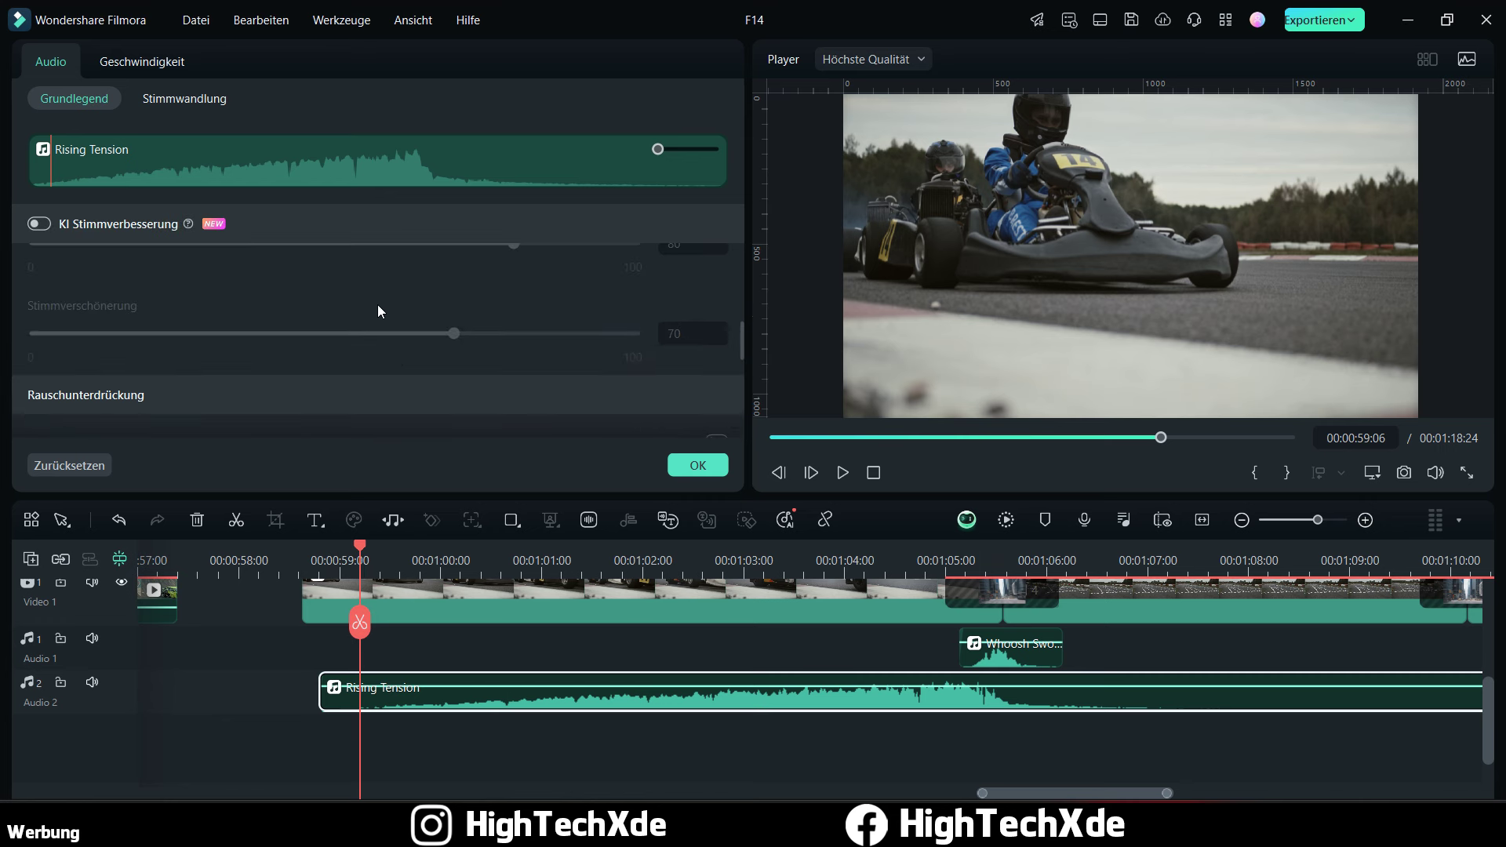
pyautogui.scroll(1, 314, 339)
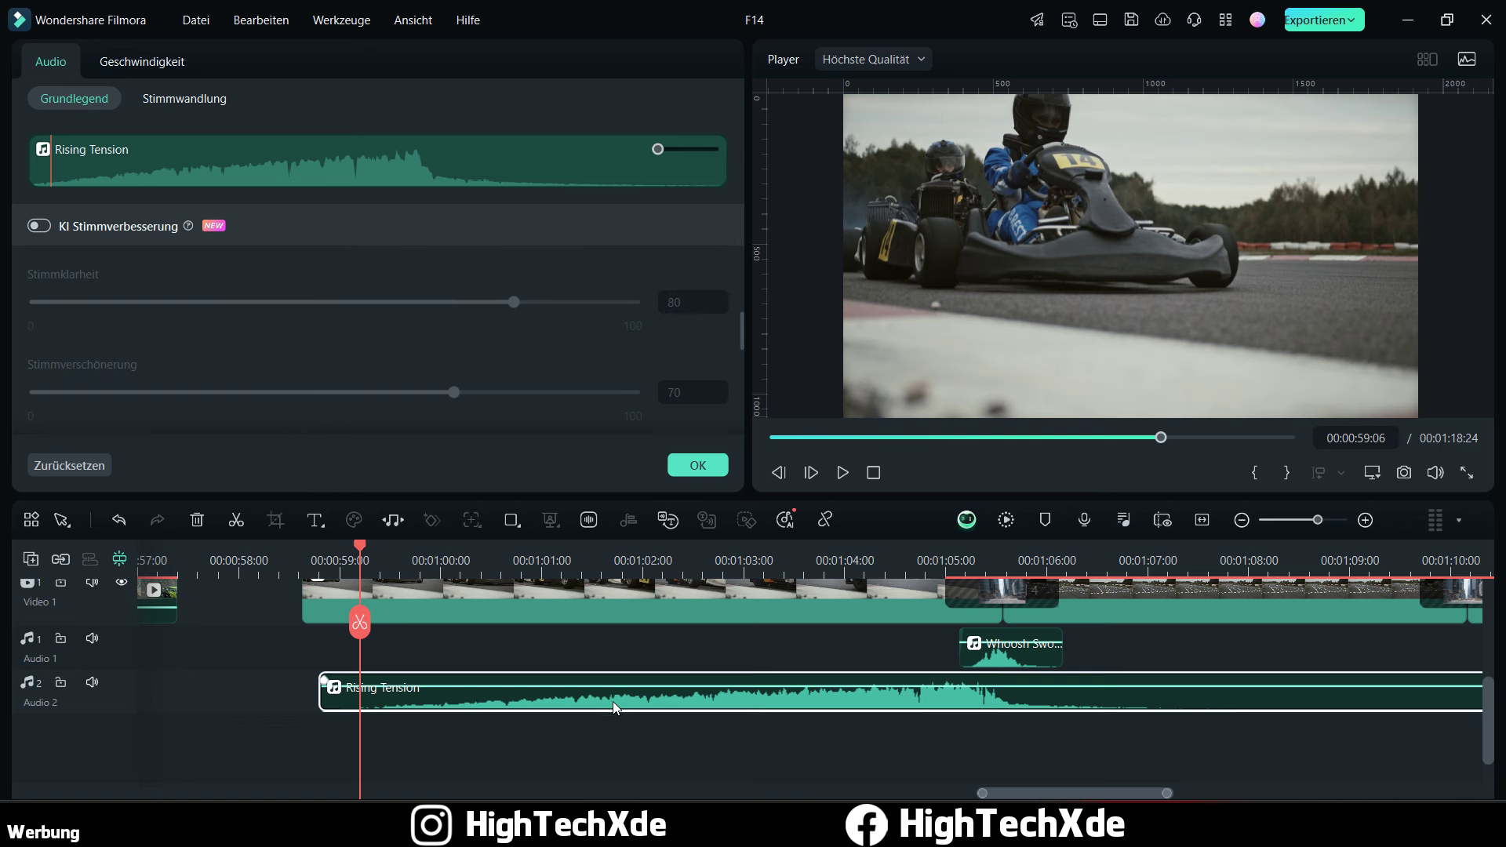
# Step: Delete the Rising Tension clip from Audio 2 and show the whole kart section in the timeline
pyautogui.press('Delete')
pyautogui.scroll(-3, 444, 718)
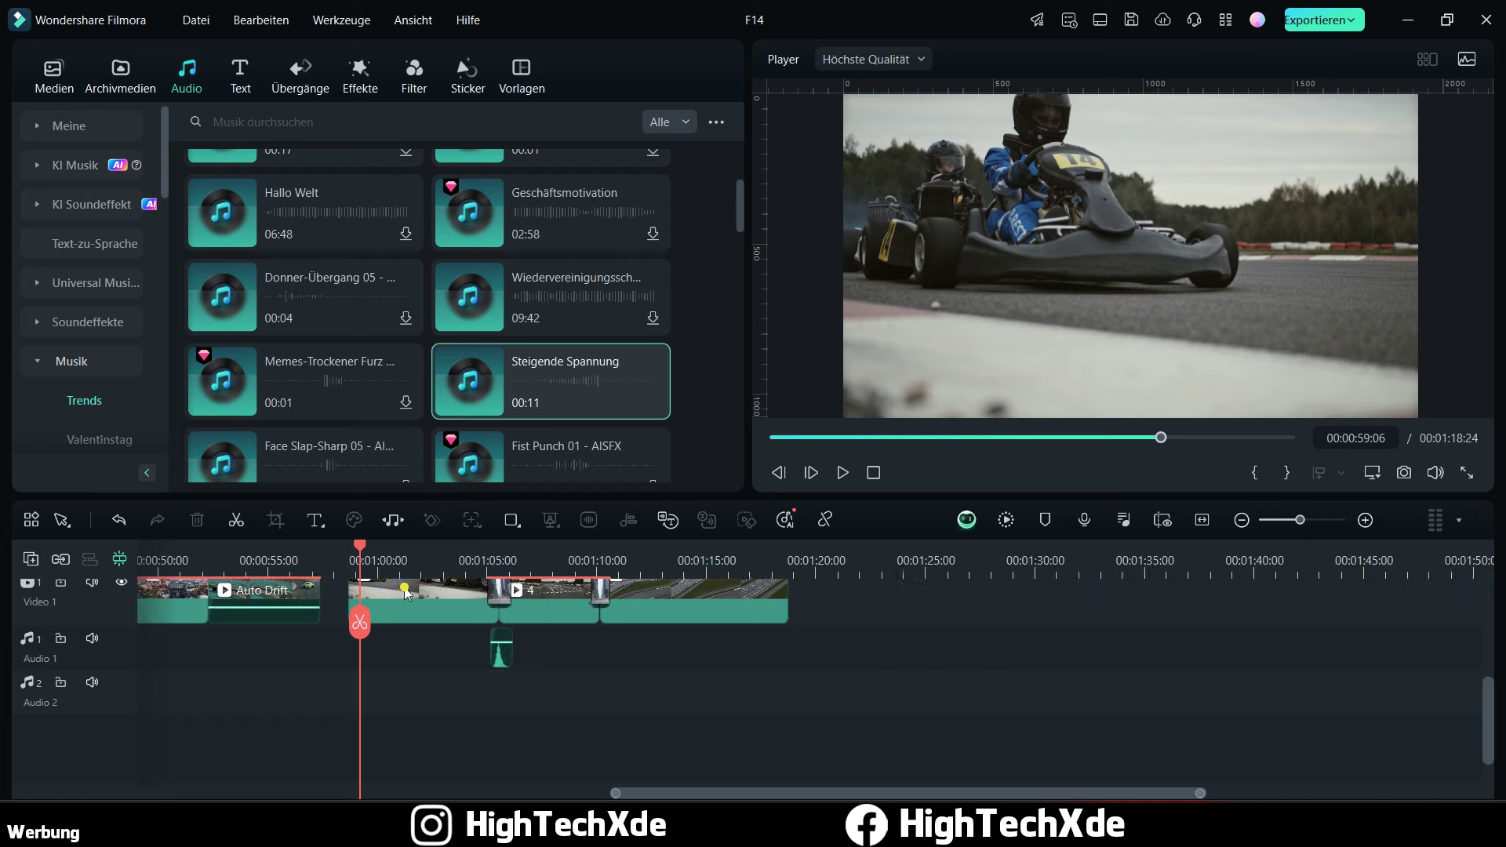
pyautogui.scroll(2, 443, 719)
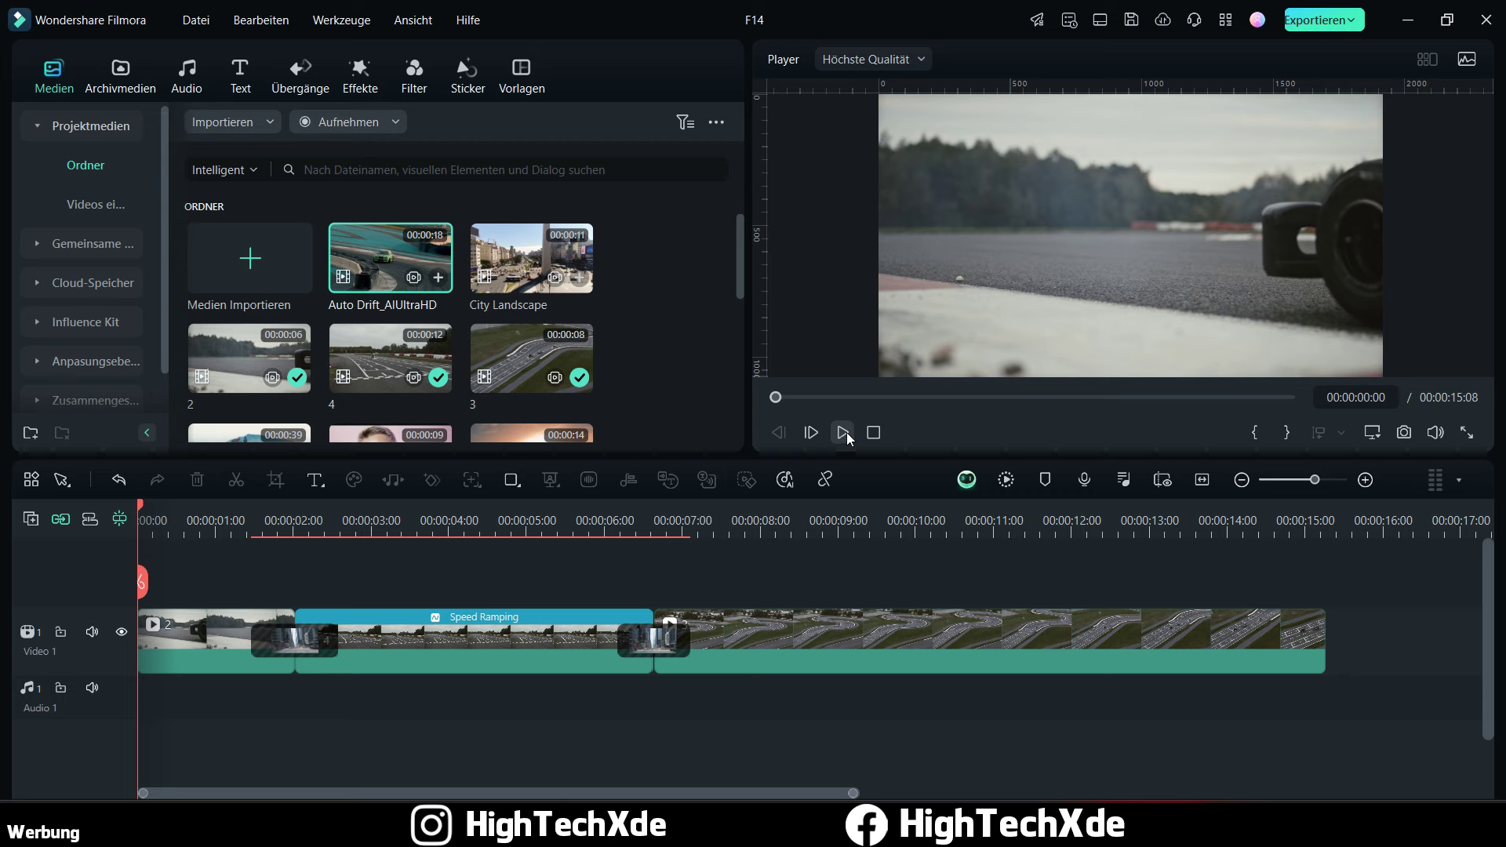
# Step: Return the playhead to the start and generate smart AI background music for the 15-second kart sequence
pyautogui.click(540, 524)
pyautogui.moveTo(550, 515); pyautogui.dragTo(93, 558)
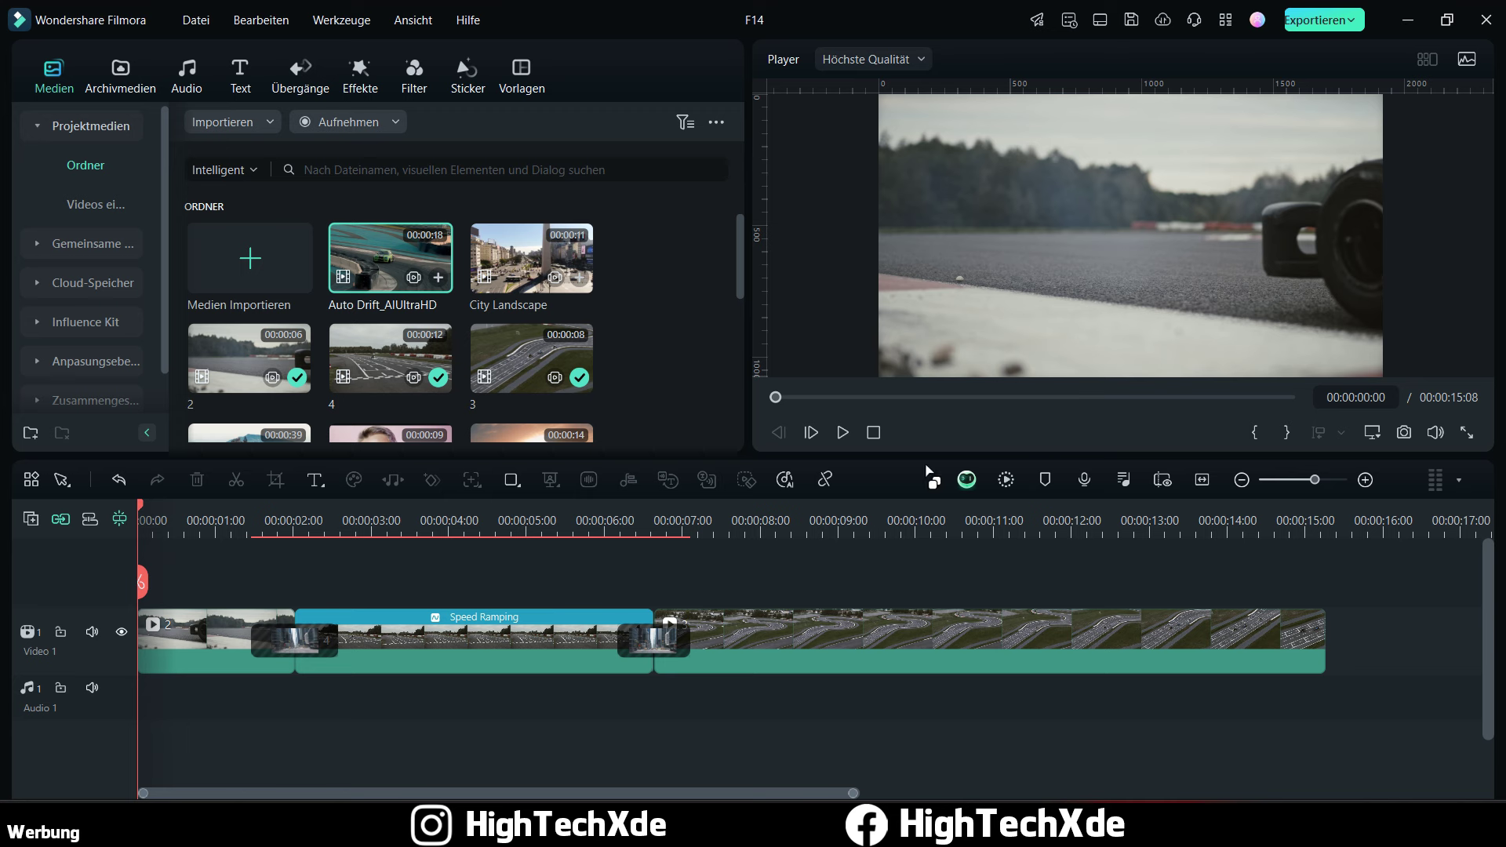
pyautogui.click(785, 485)
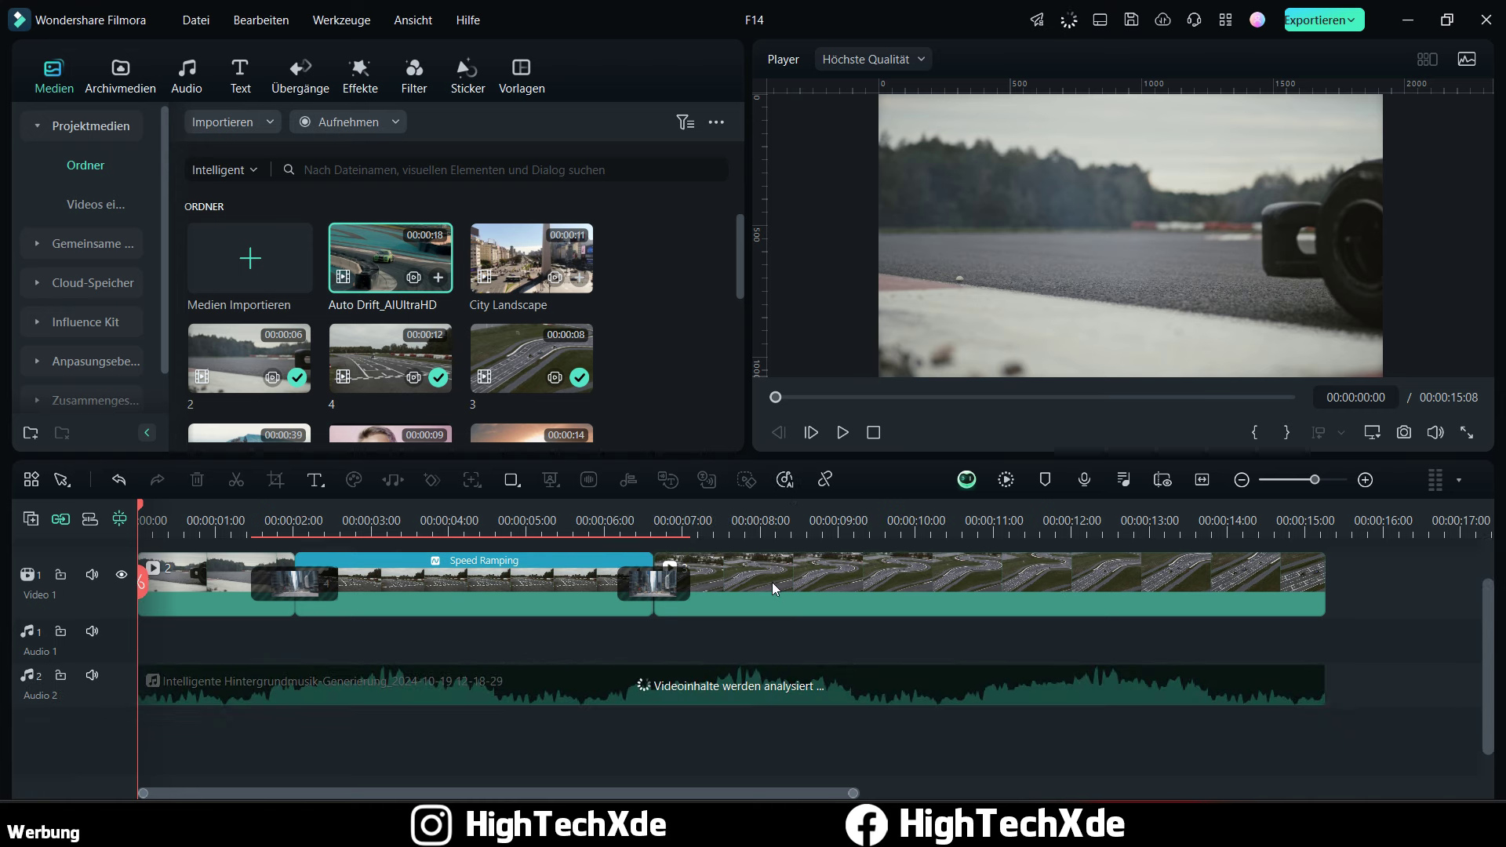
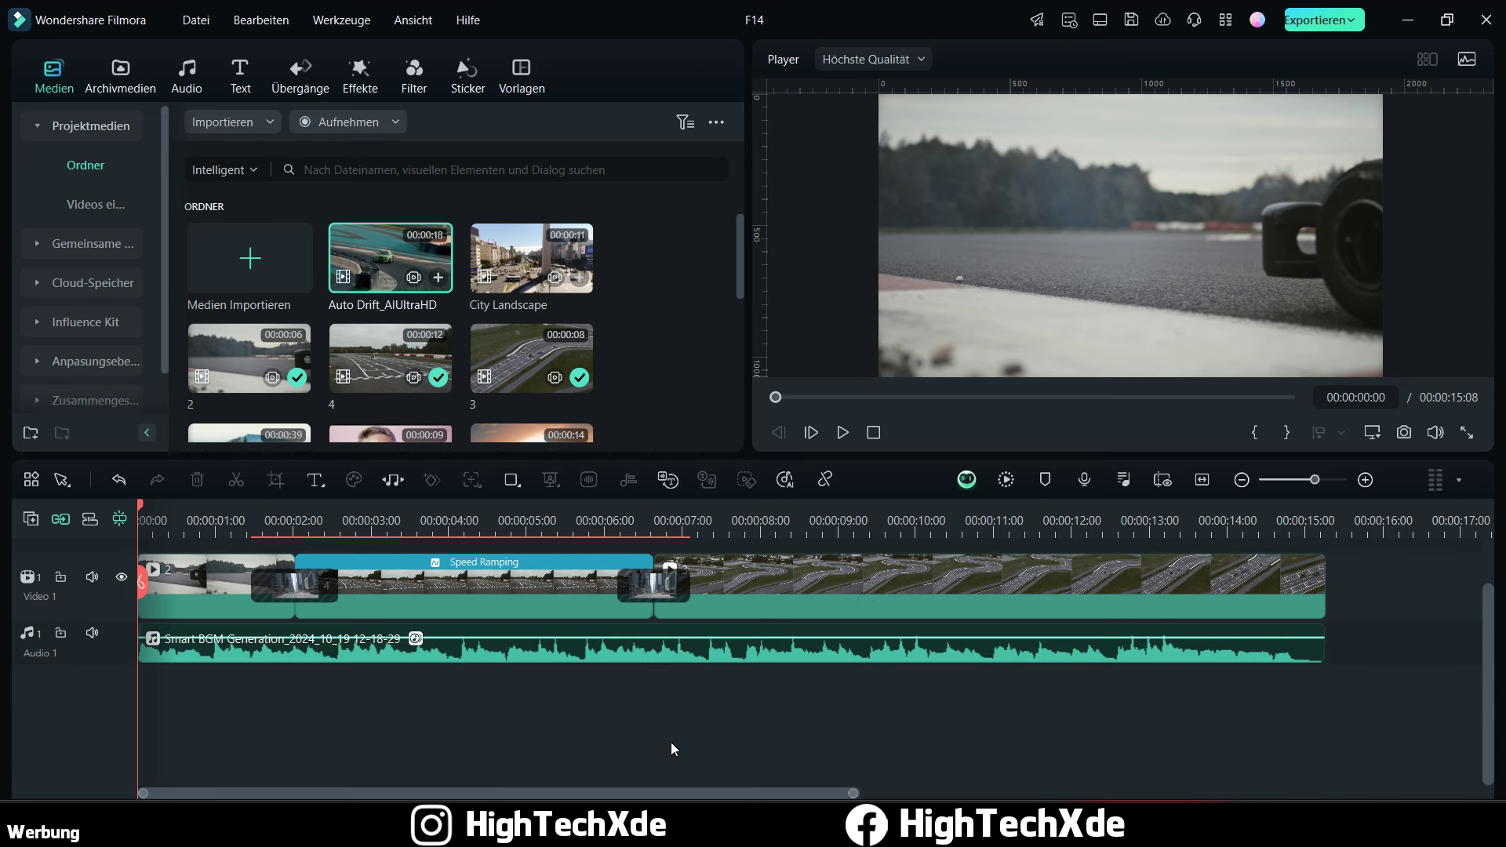
# Step: Lower the volume of the generated background music on Audio 1 and play the kart sequence from near its start
pyautogui.click(763, 634)
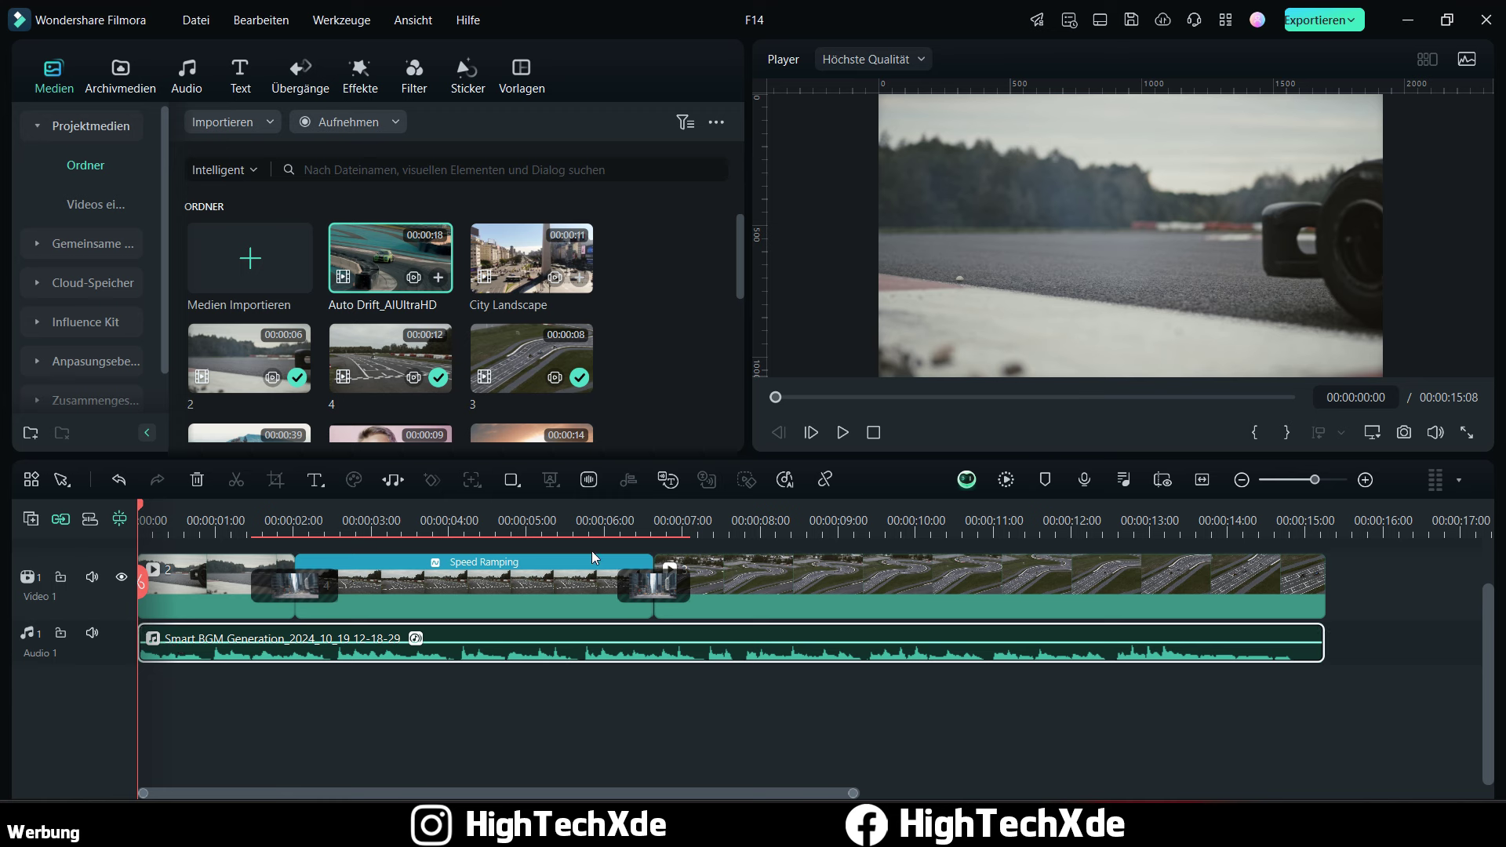
pyautogui.click(844, 433)
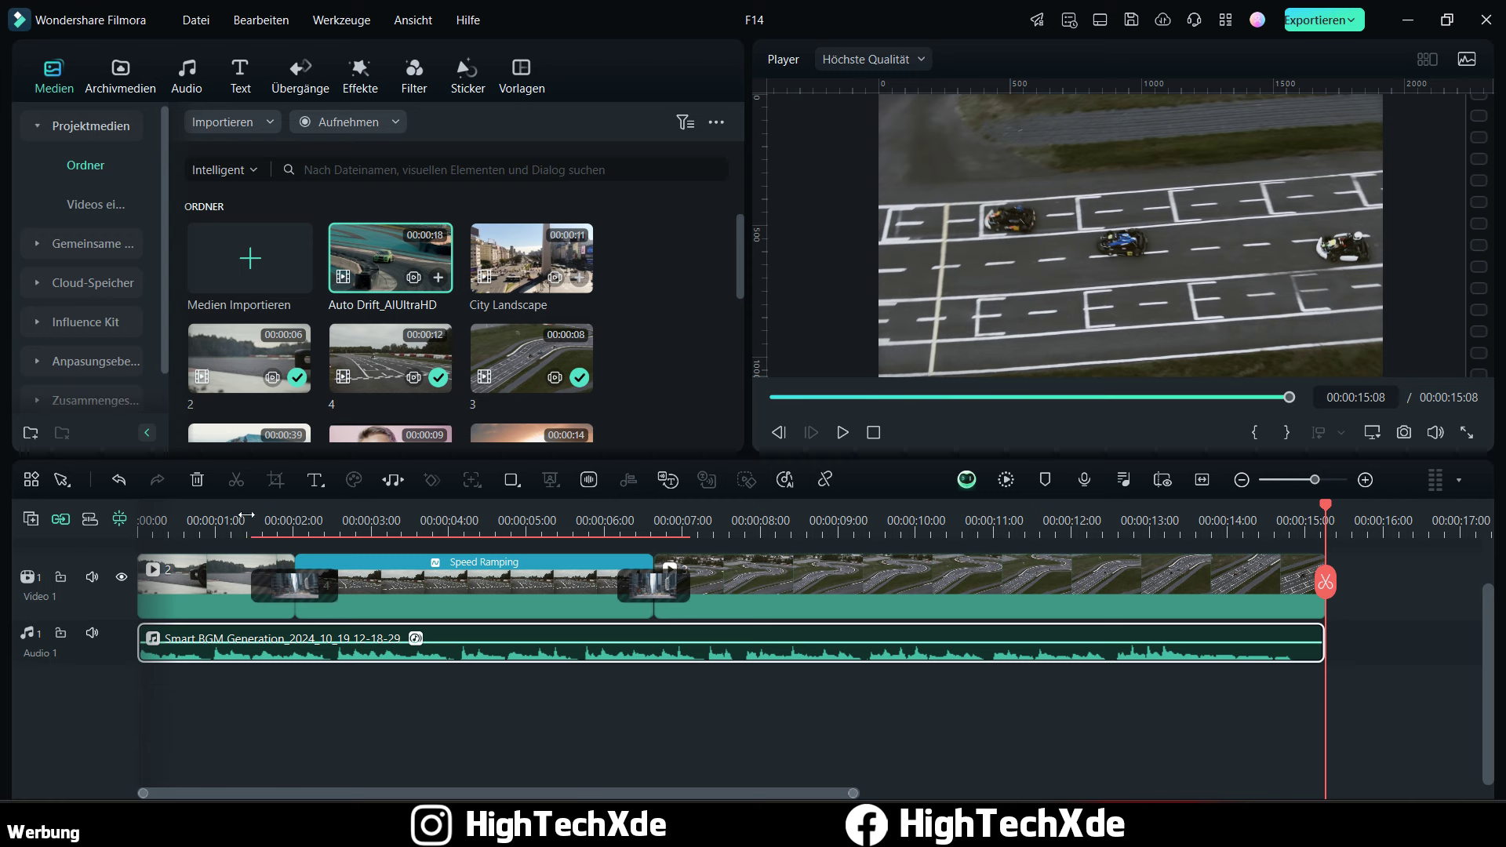
pyautogui.moveTo(243, 517); pyautogui.dragTo(165, 522)
pyautogui.press('space')
pyautogui.scroll(1, 373, 731)
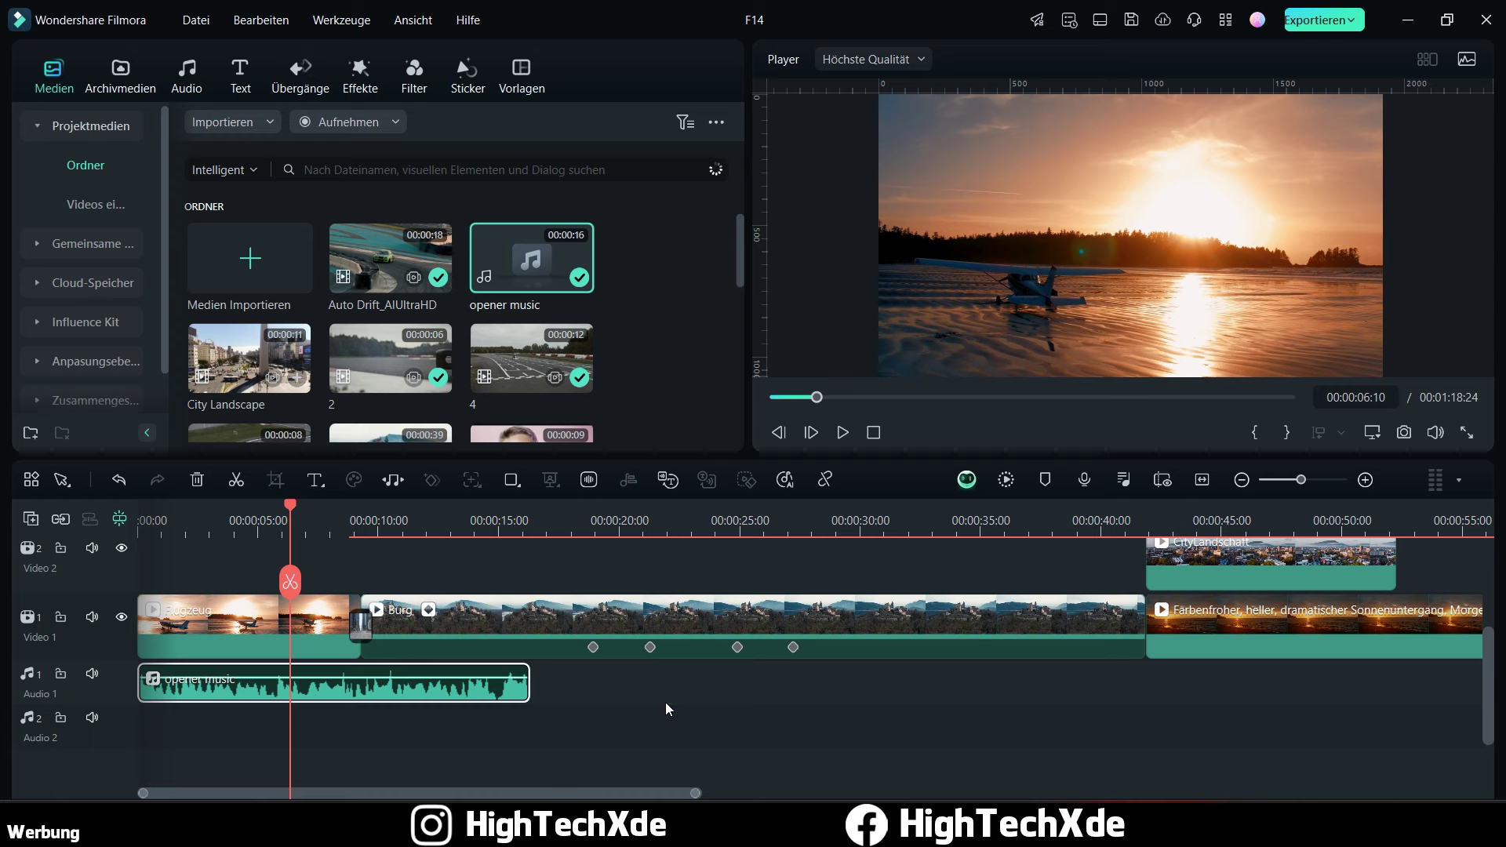
# Step: Scrub through the opening airplane clip above the opener music and leave the playhead at 00:00:02:25
pyautogui.click(216, 518)
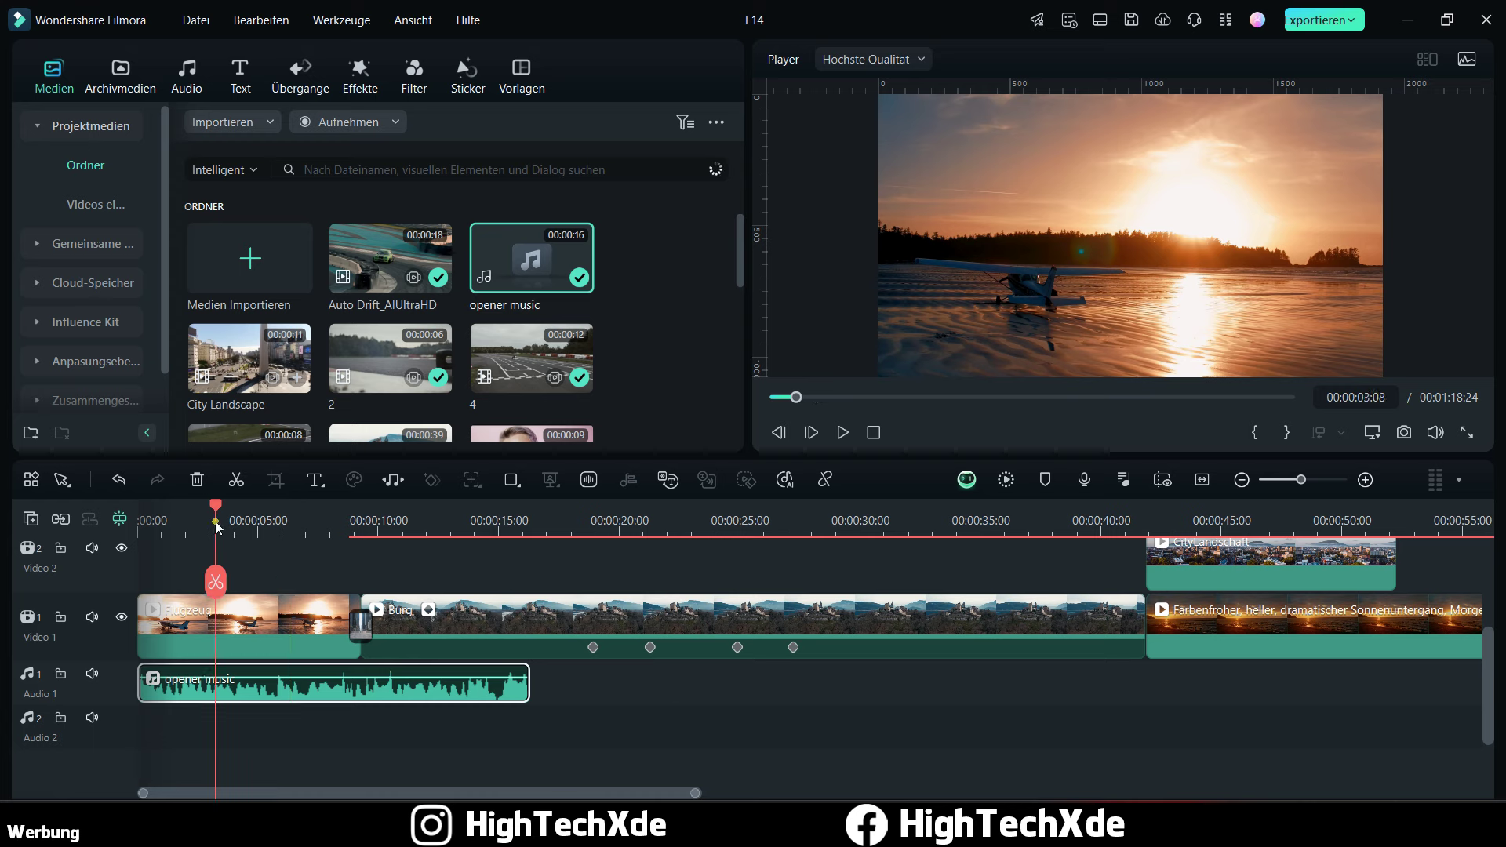
pyautogui.click(139, 510)
pyautogui.moveTo(139, 510); pyautogui.dragTo(383, 516)
pyautogui.moveTo(228, 514)
pyautogui.mouseDown()
pyautogui.moveTo(156, 514)
pyautogui.moveTo(205, 513)
pyautogui.mouseUp()
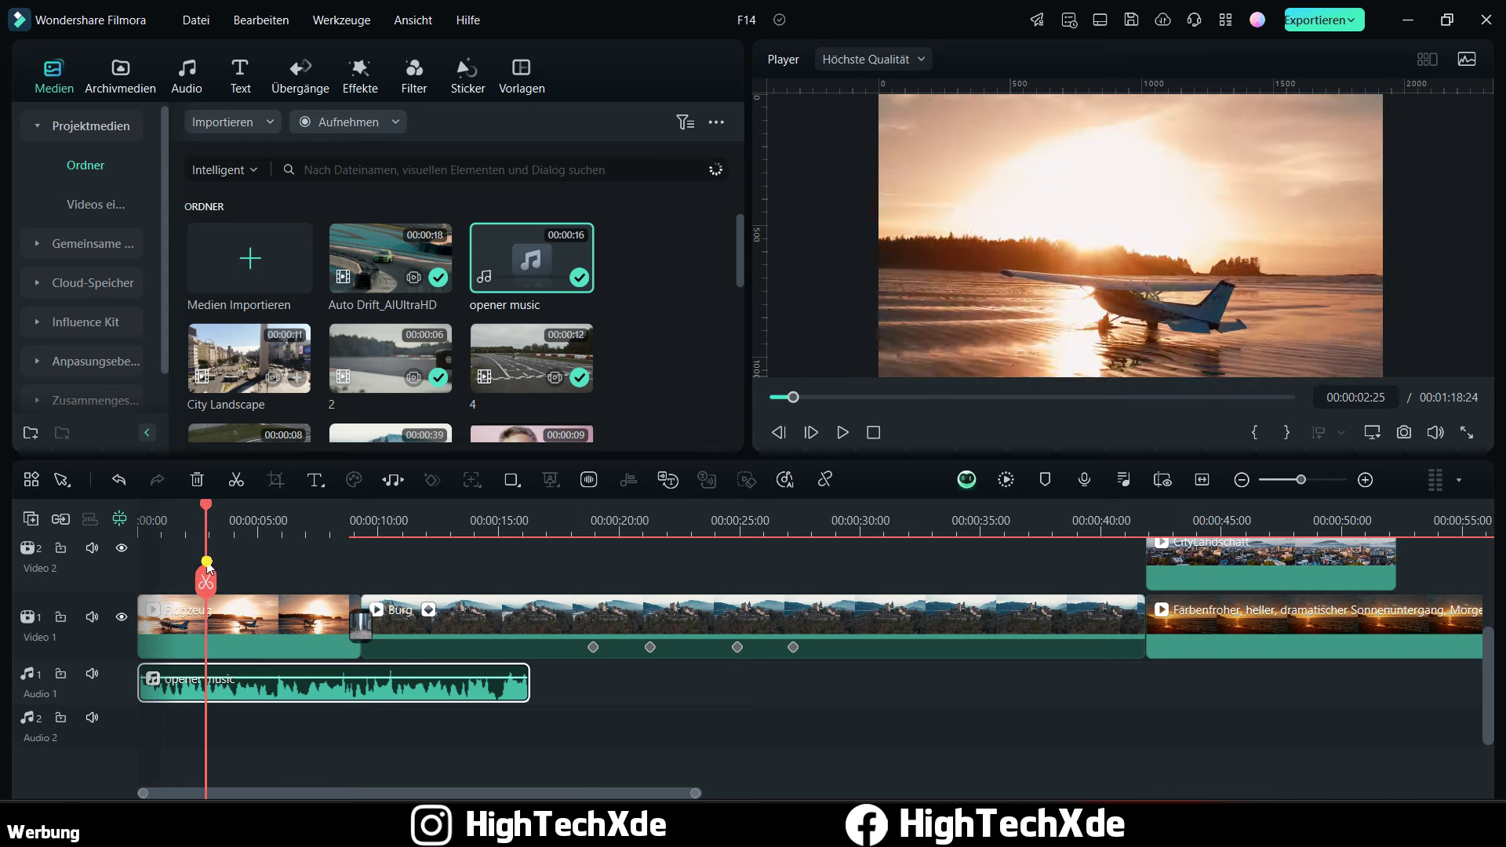
# Step: Extend the opener music clip on Audio 1 to 00:00:47:12 with the audio stretch tool
pyautogui.moveTo(524, 697); pyautogui.dragTo(696, 699)
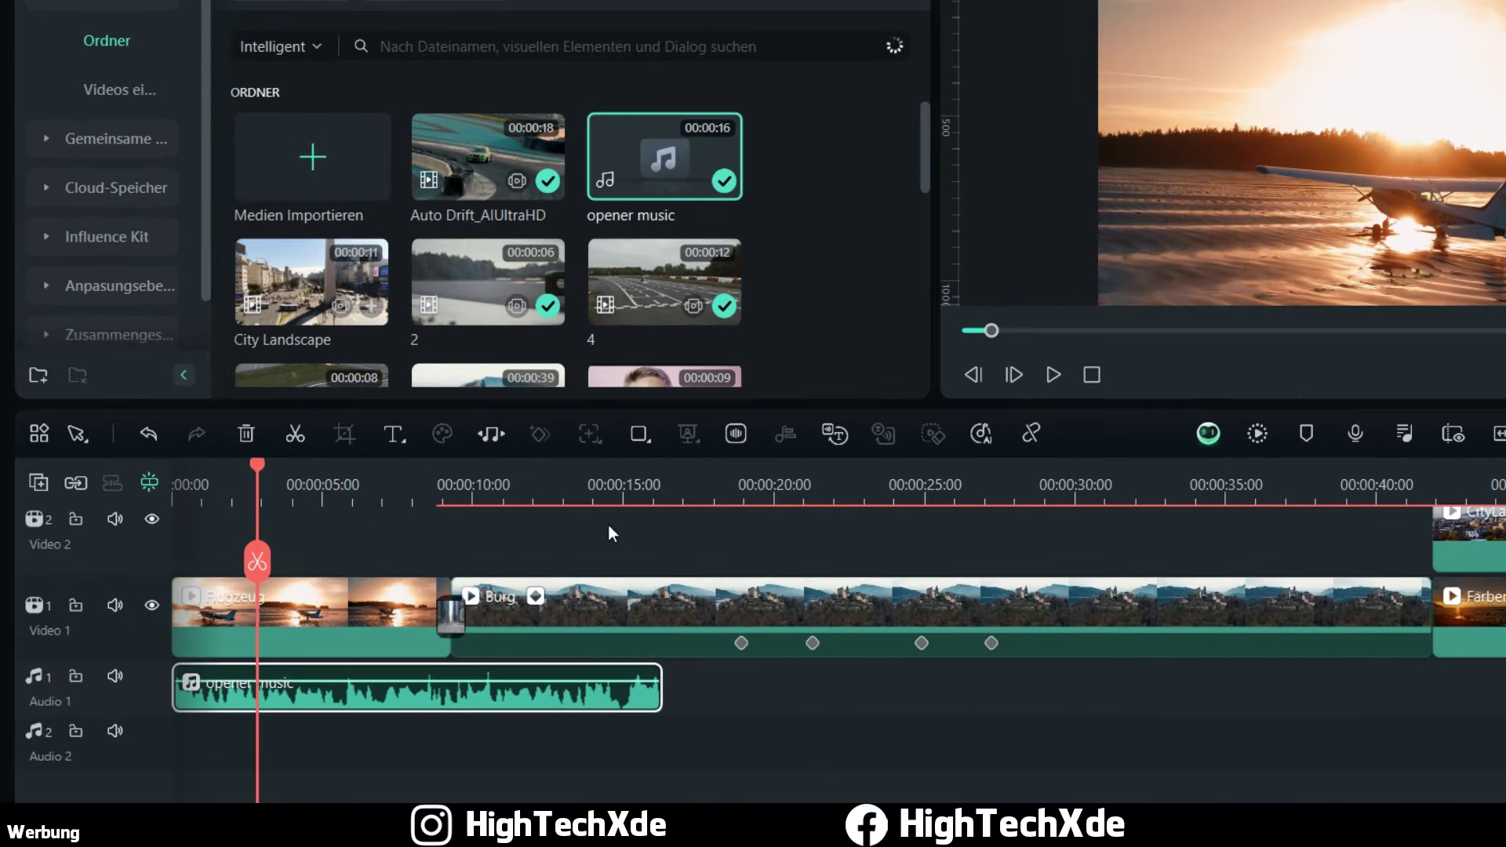
pyautogui.click(491, 436)
pyautogui.moveTo(663, 696); pyautogui.dragTo(1505, 698)
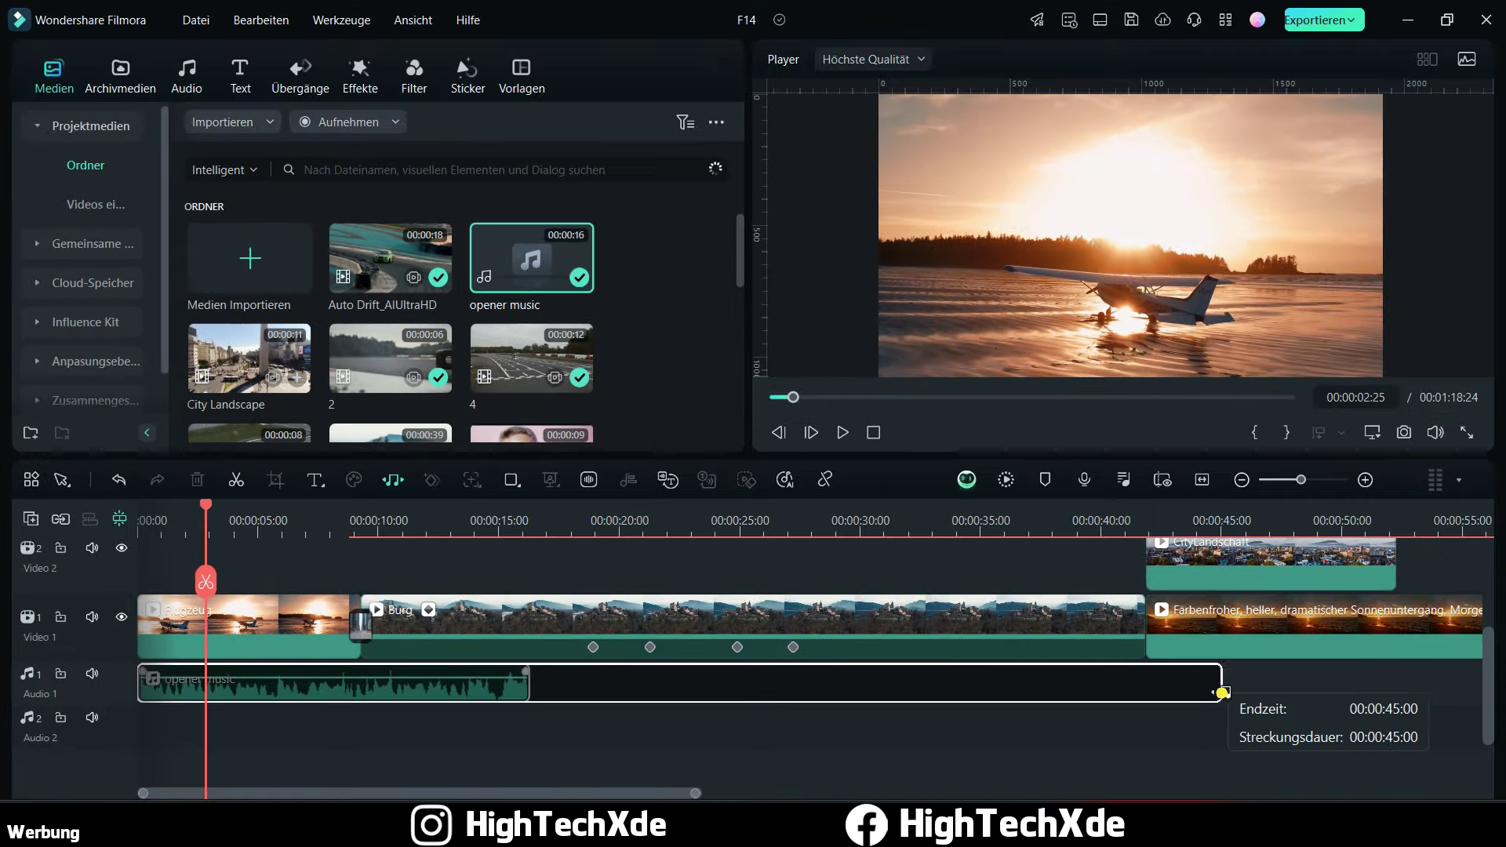
pyautogui.moveTo(1222, 693); pyautogui.dragTo(1277, 690)
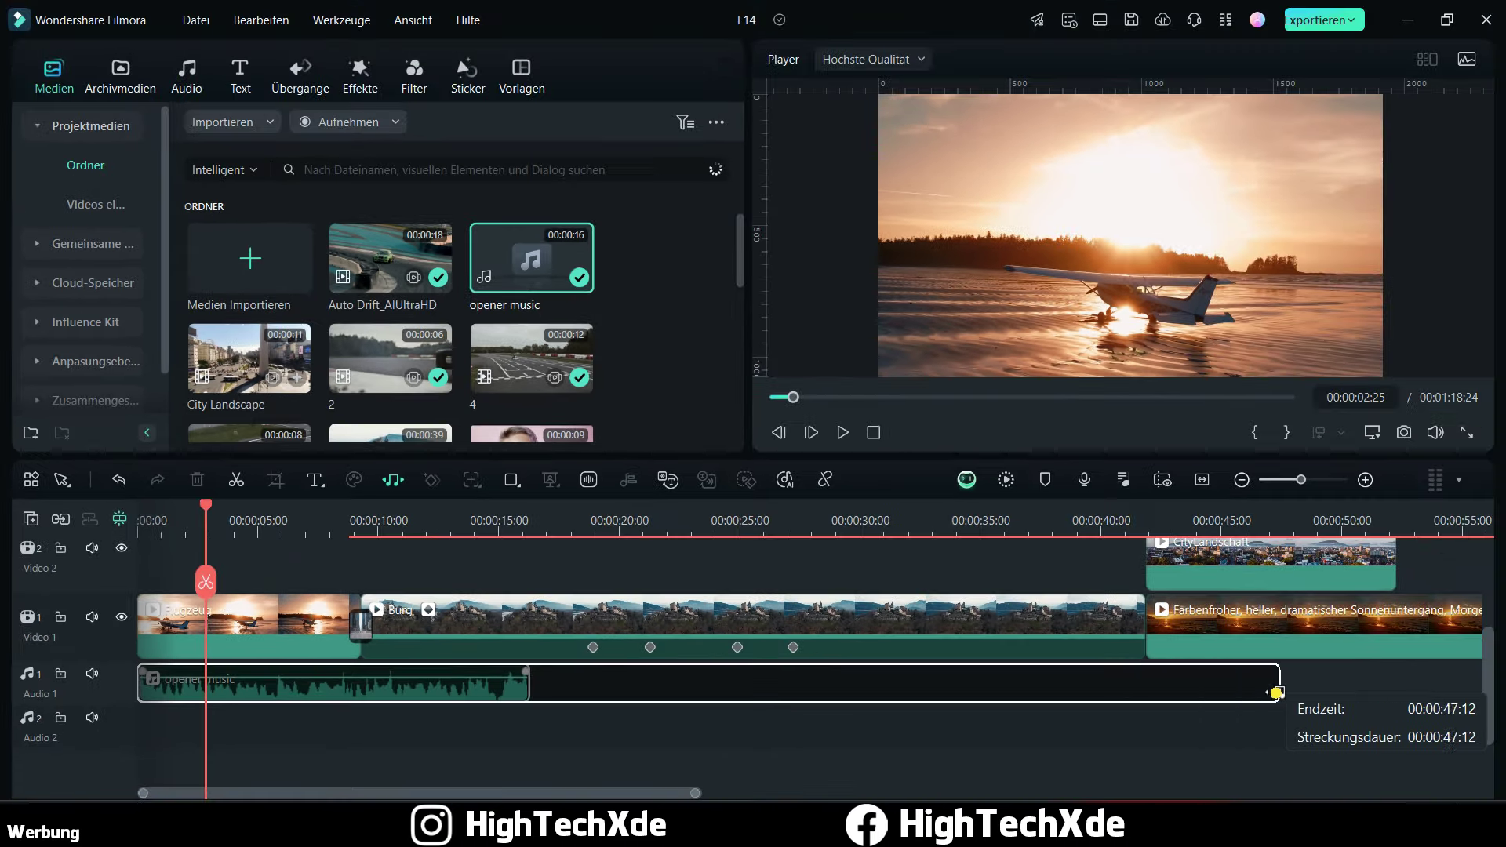
# Step: Inspect the stretched opener music around 00:00:14:03 in the Burg clip and undo the stretch
pyautogui.scroll(-5, 798, 524)
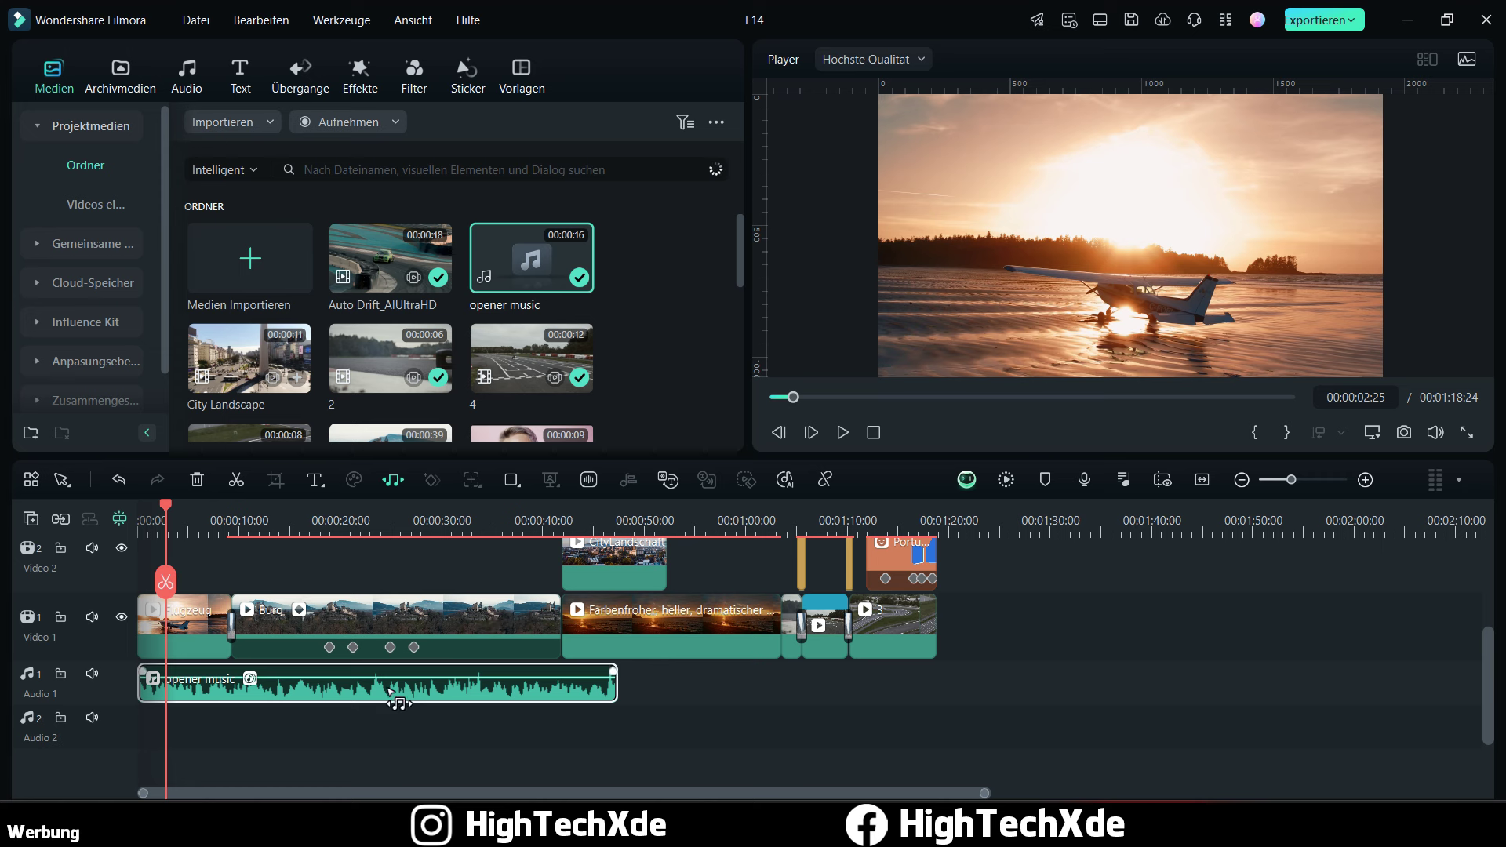
pyautogui.moveTo(295, 518)
pyautogui.mouseDown()
pyautogui.moveTo(486, 522)
pyautogui.moveTo(288, 525)
pyautogui.mouseUp()
pyautogui.scroll(2, 471, 519)
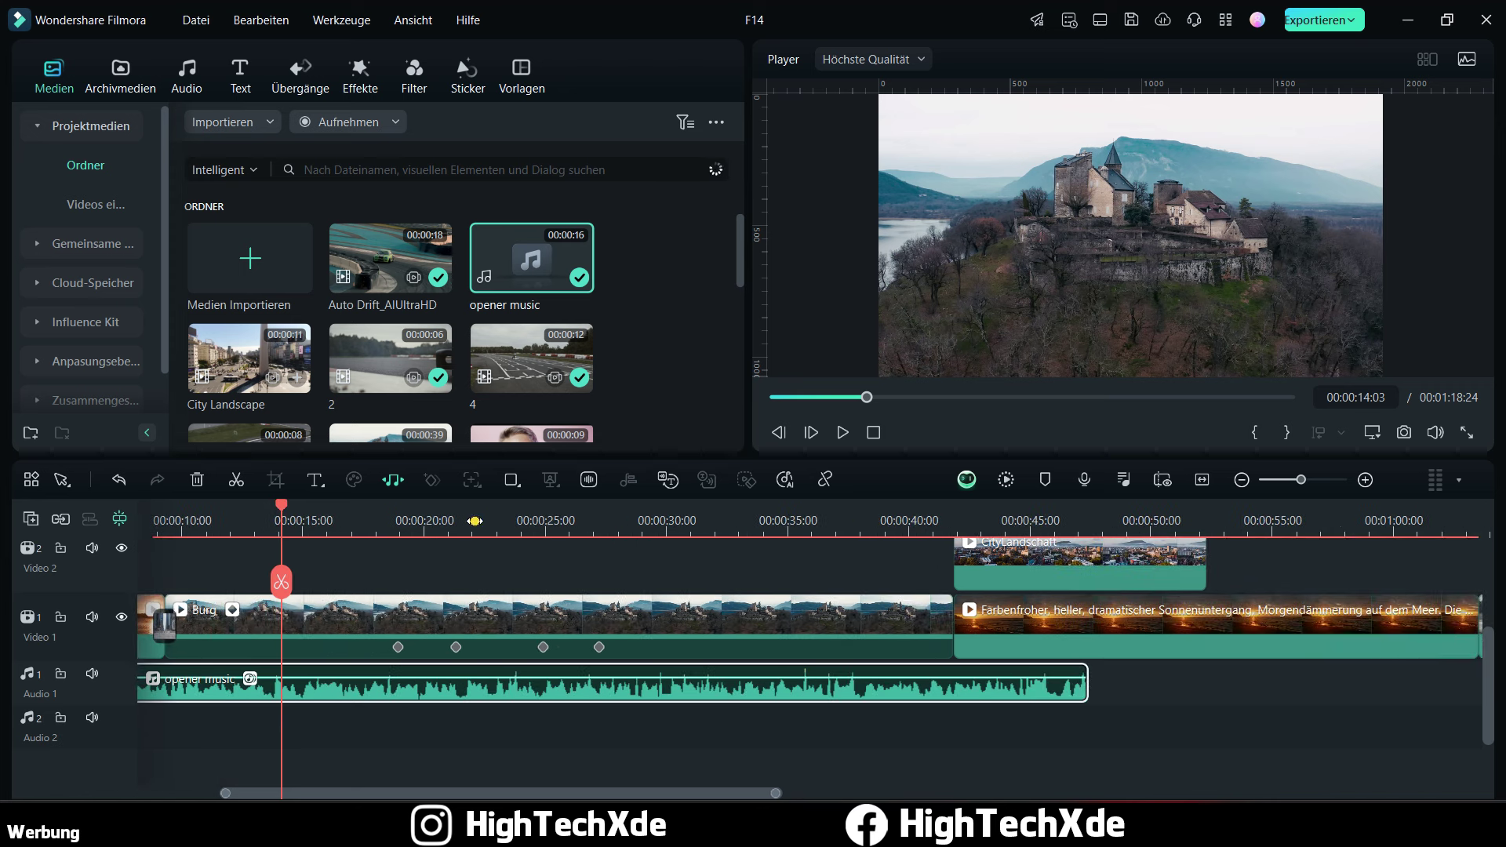
pyautogui.click(261, 20)
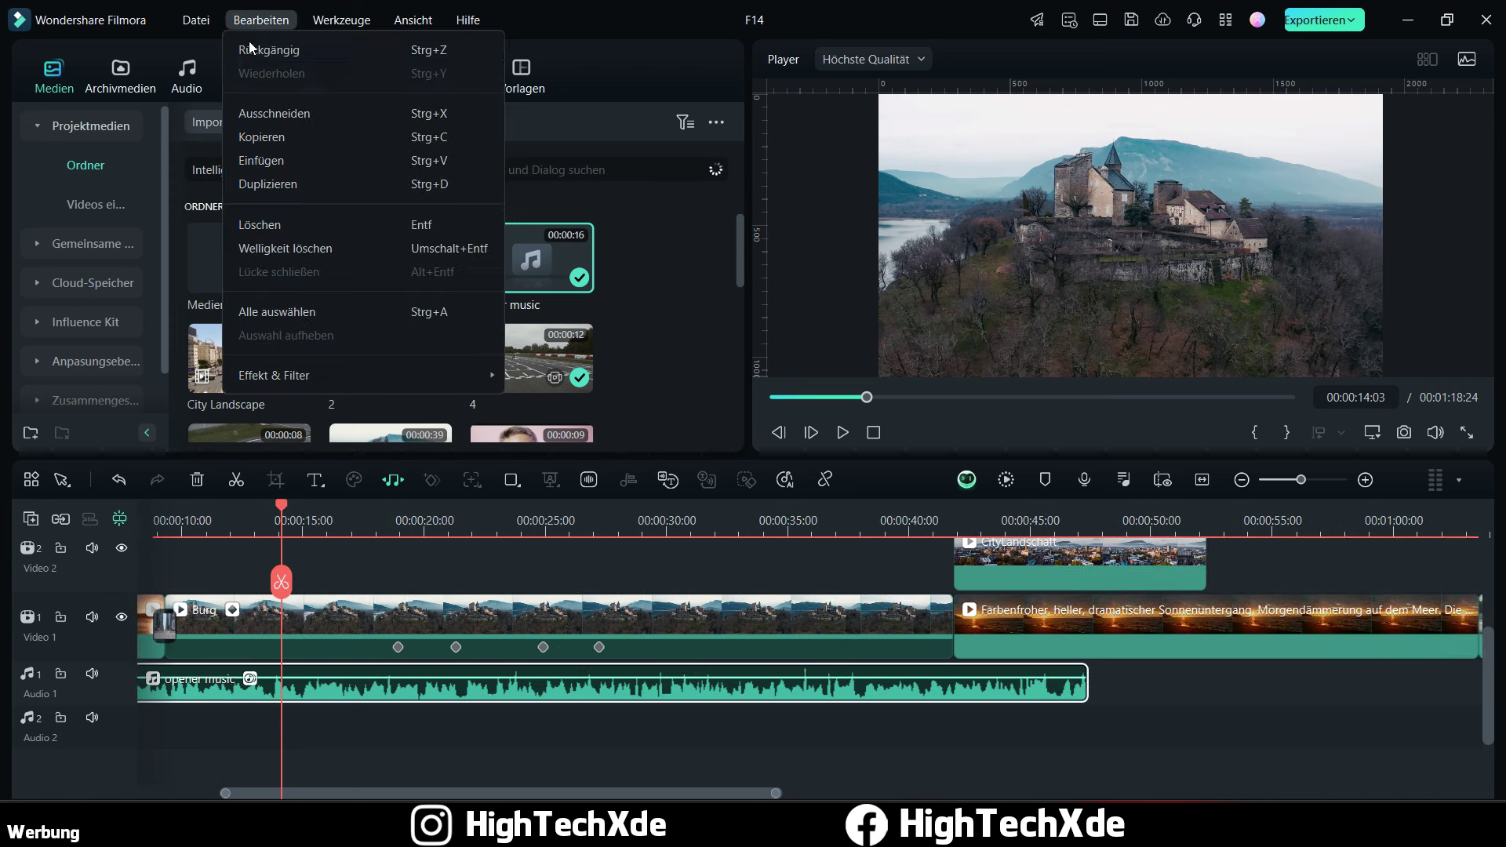
pyautogui.click(249, 52)
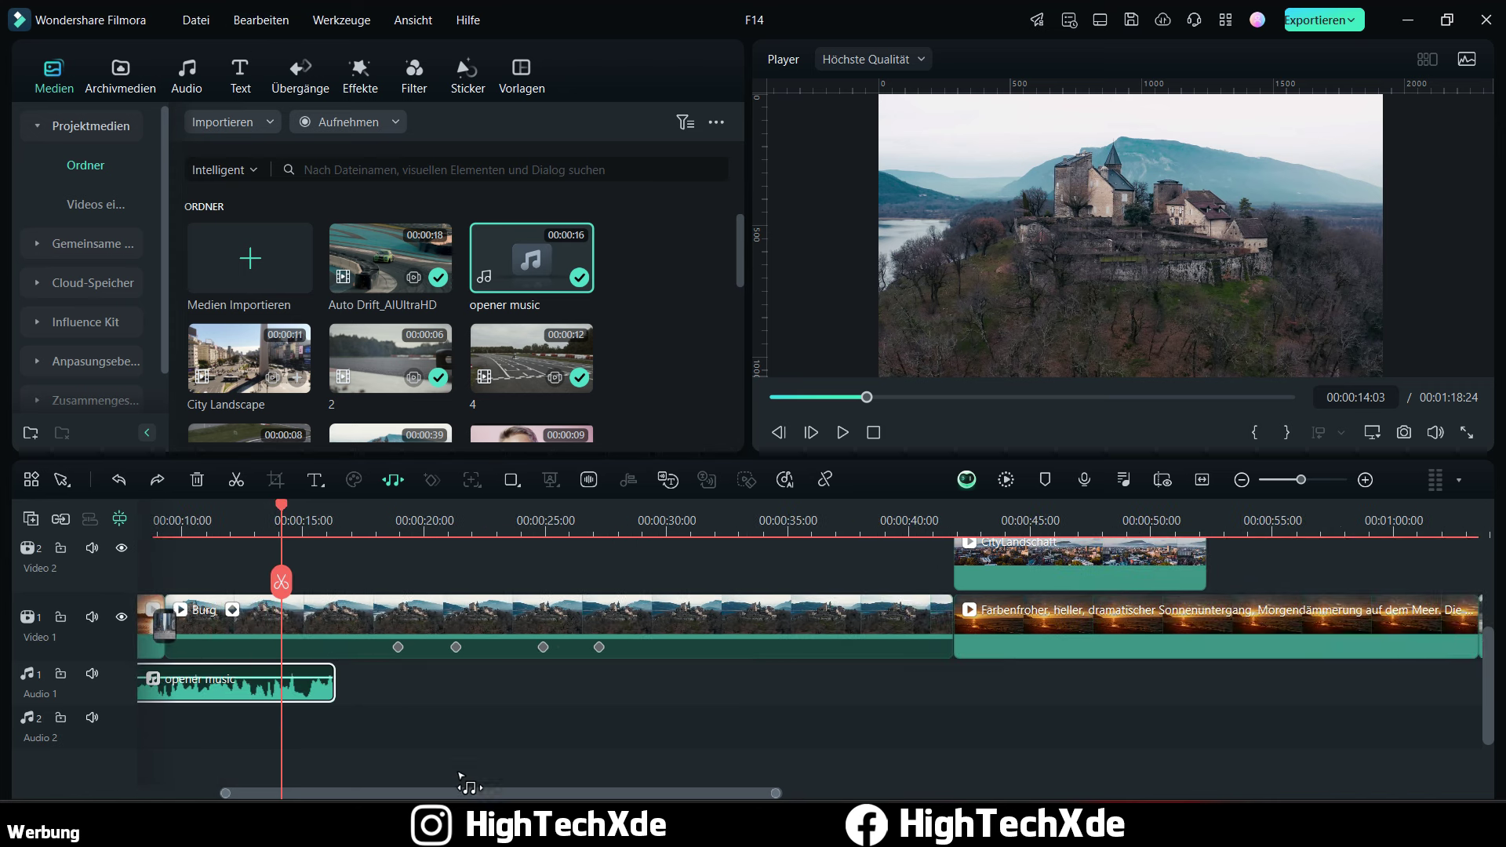
# Step: Append two more copies of opener music one after another behind the first clip on Audio 1
pyautogui.moveTo(455, 794); pyautogui.dragTo(304, 795)
pyautogui.moveTo(531, 259); pyautogui.dragTo(549, 684)
pyautogui.moveTo(526, 254); pyautogui.dragTo(945, 690)
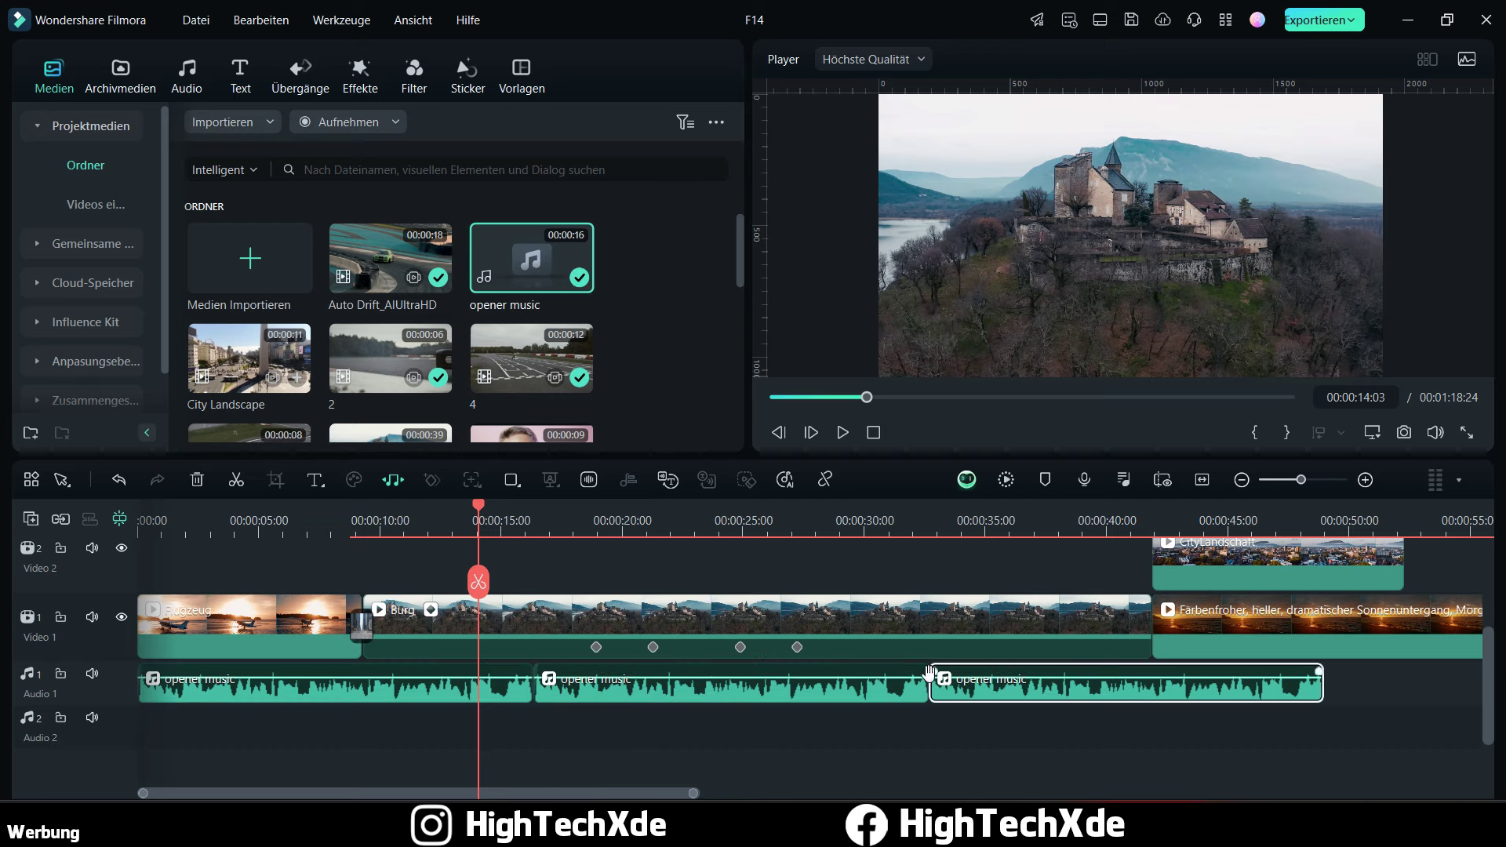
# Step: Stretch the last opener music clip to about 00:01:17 and inspect the extended track with the playhead at 00:00:48:27
pyautogui.scroll(-3, 819, 510)
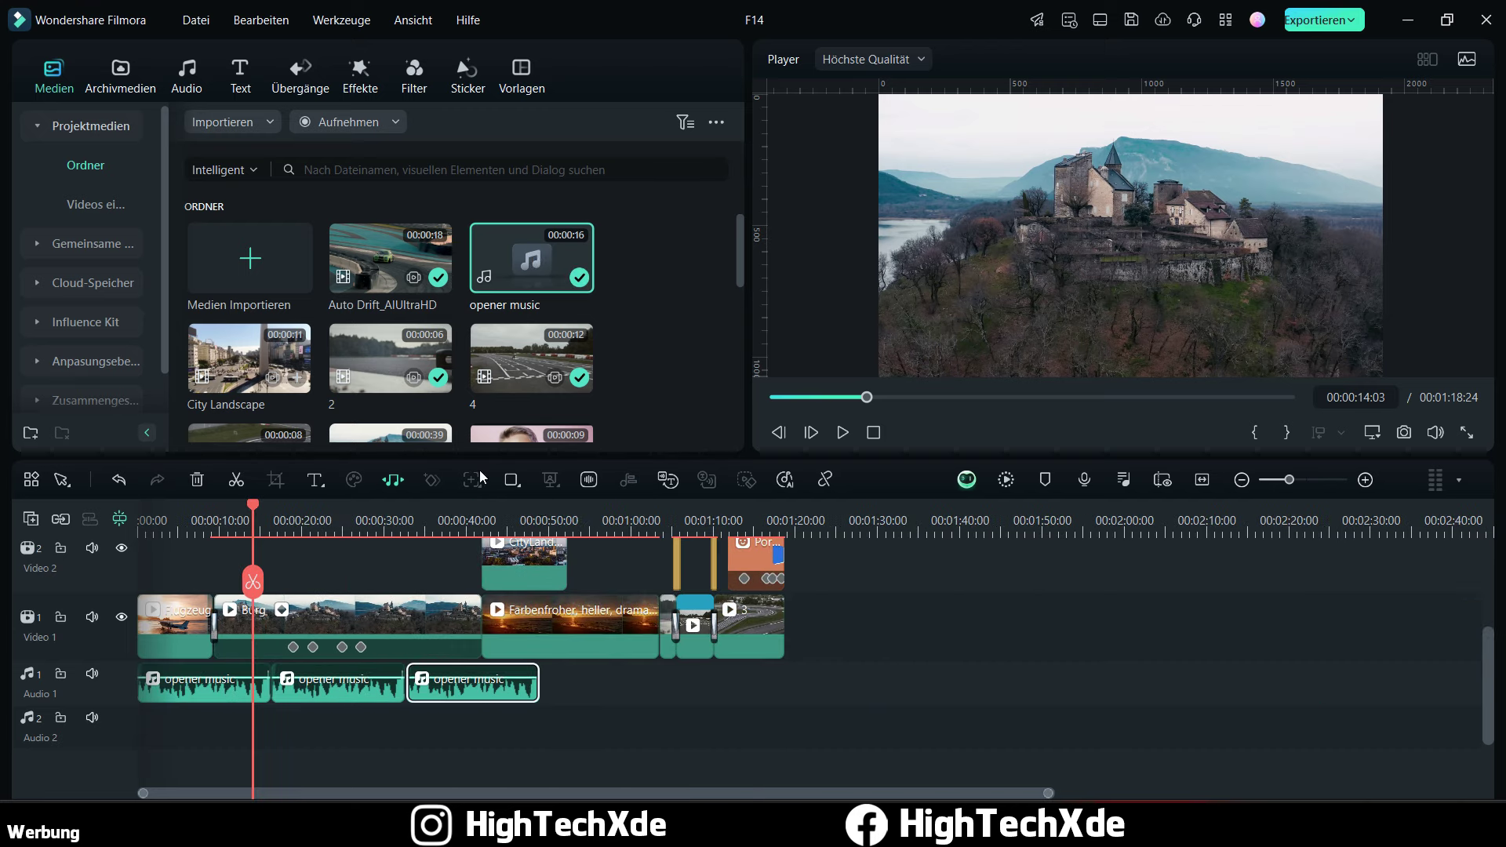
pyautogui.moveTo(546, 696); pyautogui.dragTo(772, 701)
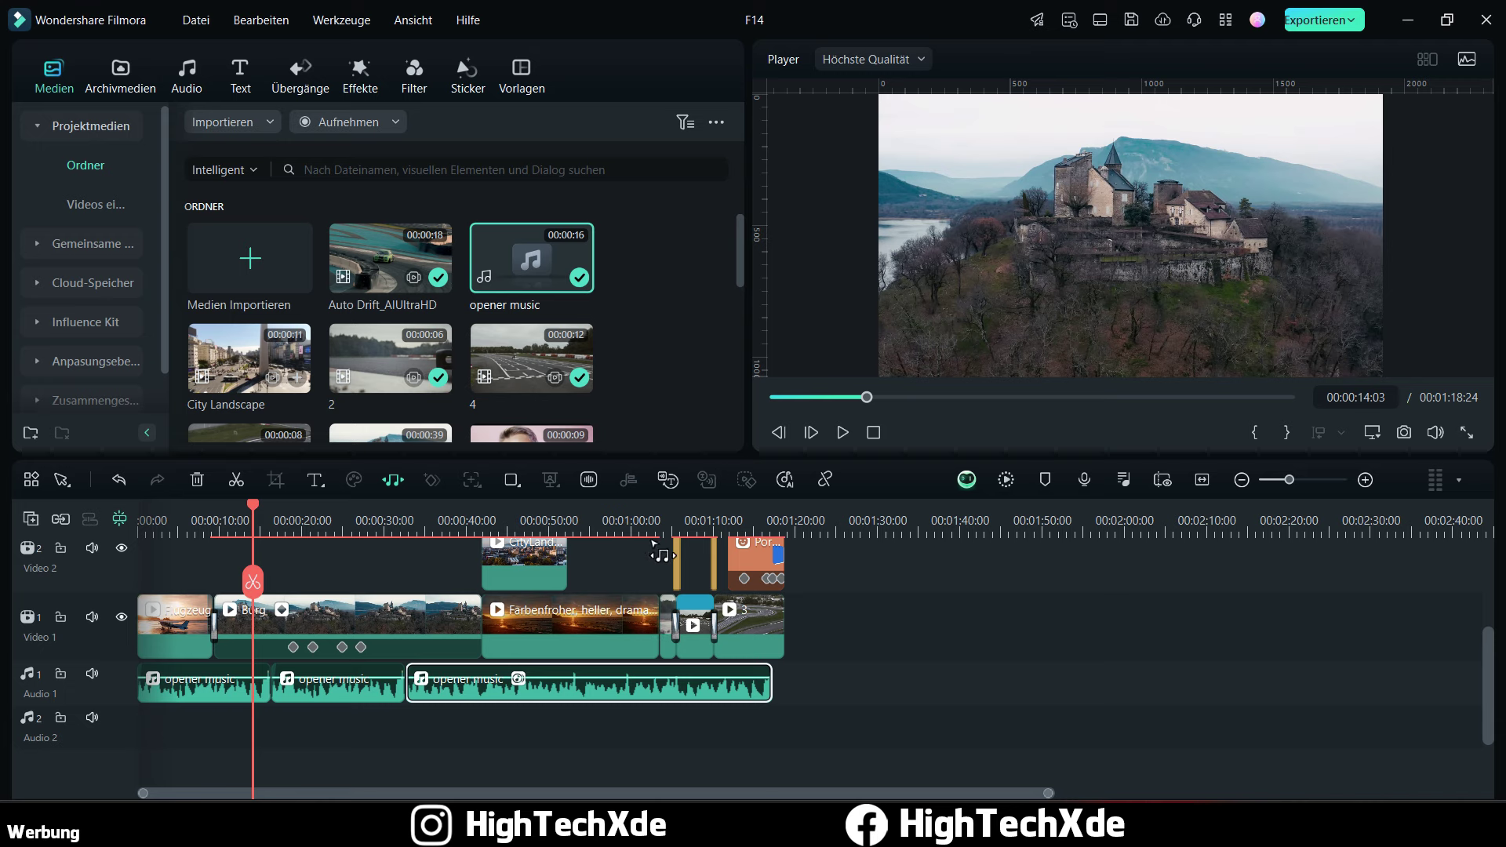
pyautogui.click(539, 519)
pyautogui.scroll(3, 612, 527)
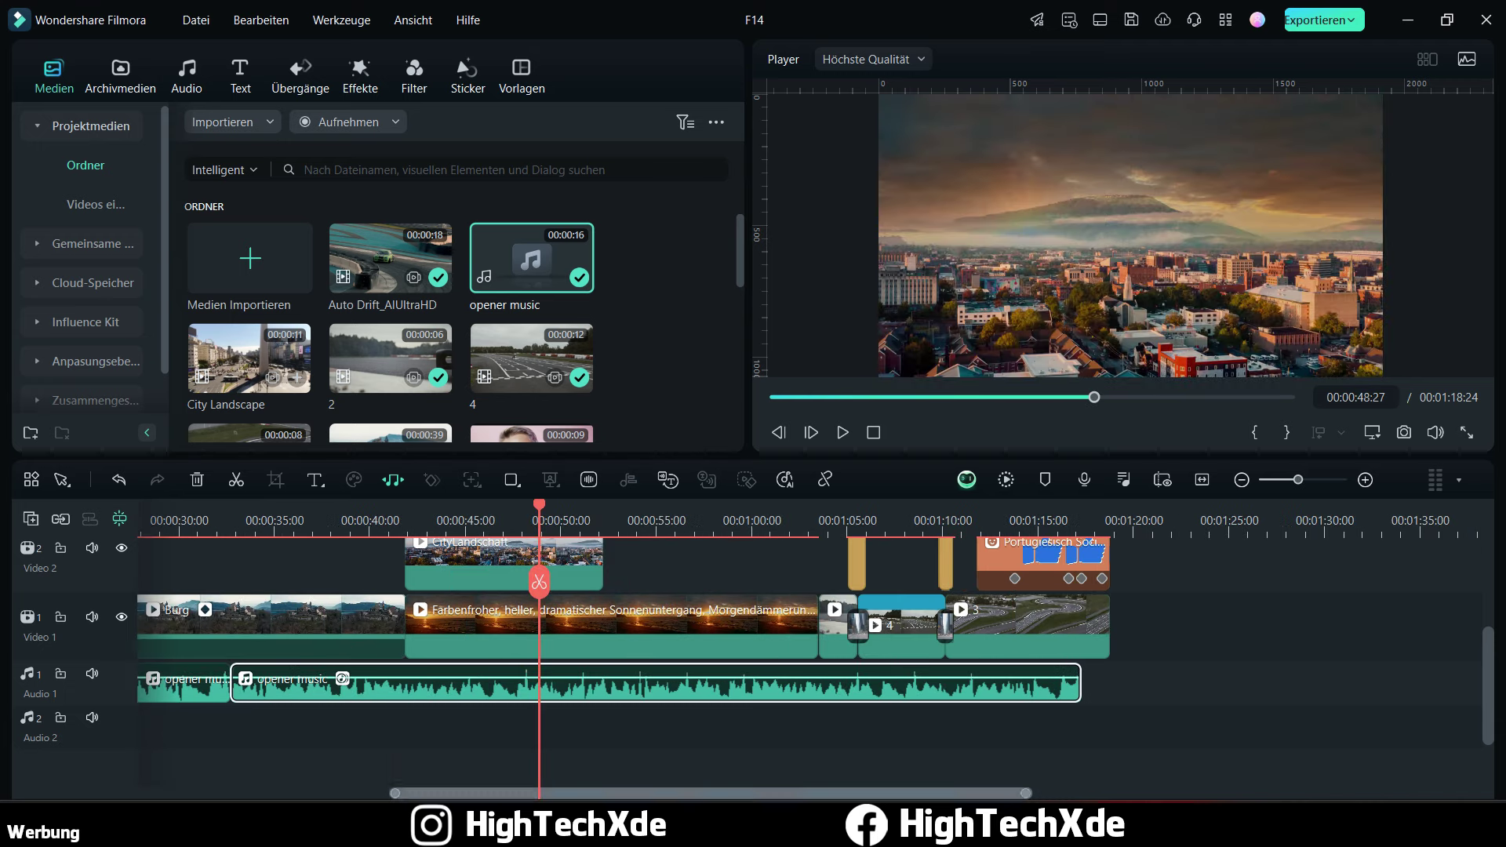
pyautogui.moveTo(641, 798); pyautogui.dragTo(475, 798)
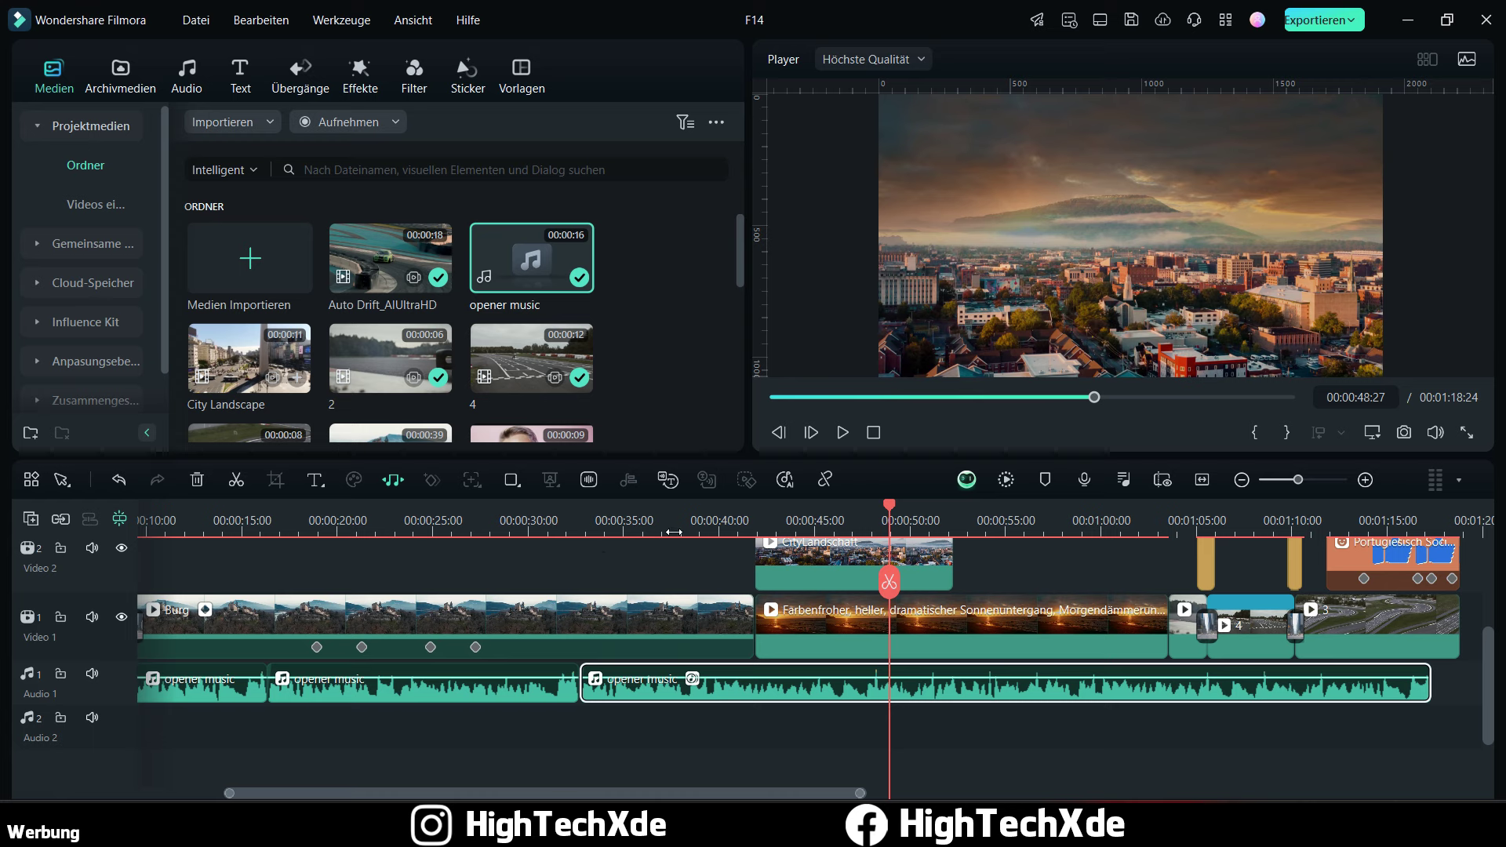
pyautogui.scroll(-3, 673, 526)
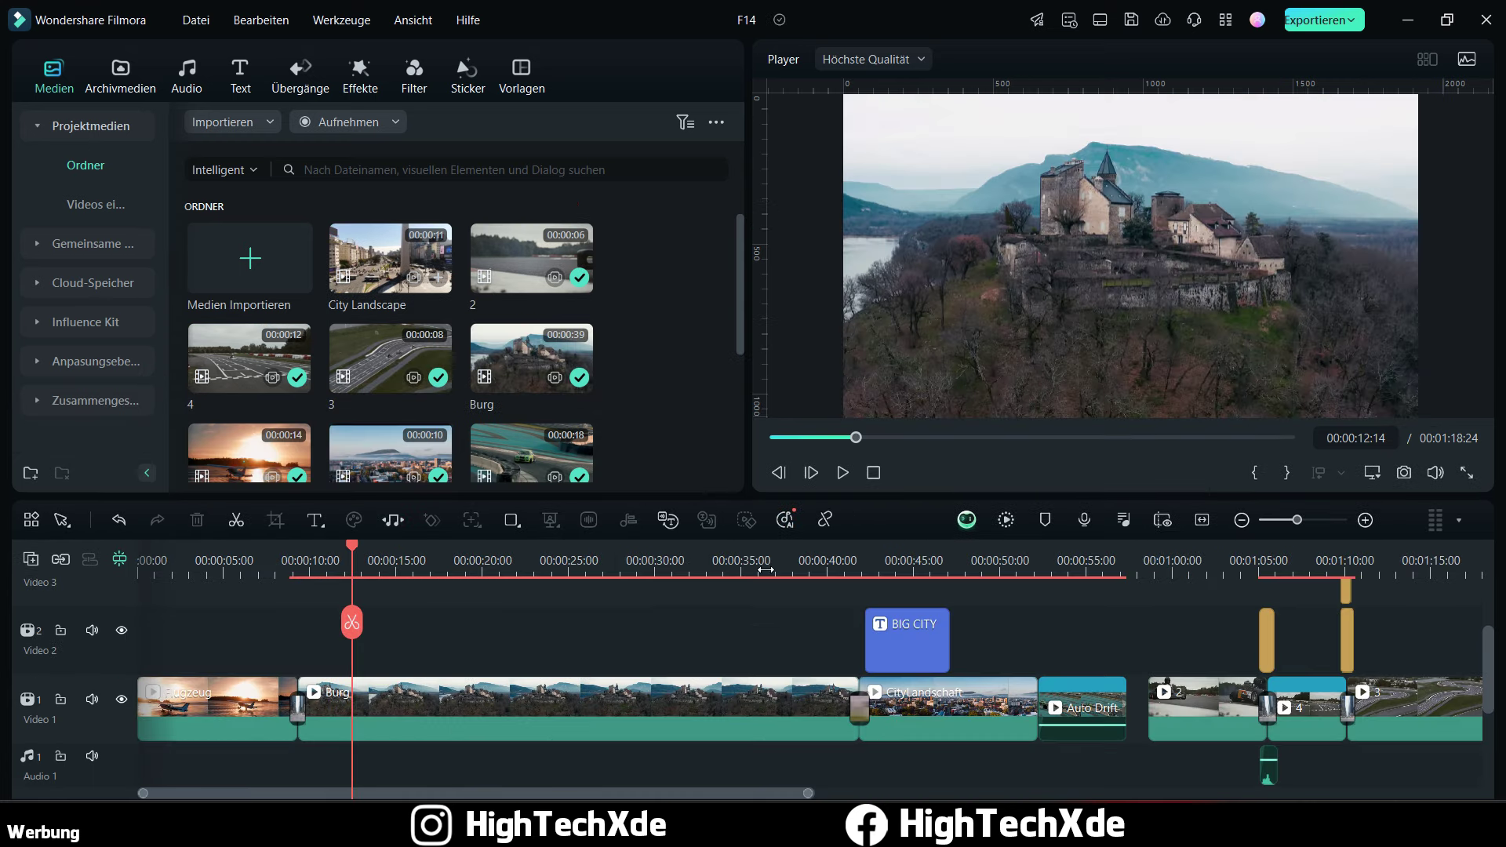
# Step: Play the Burg clip from 00:00:15:04
pyautogui.click(397, 565)
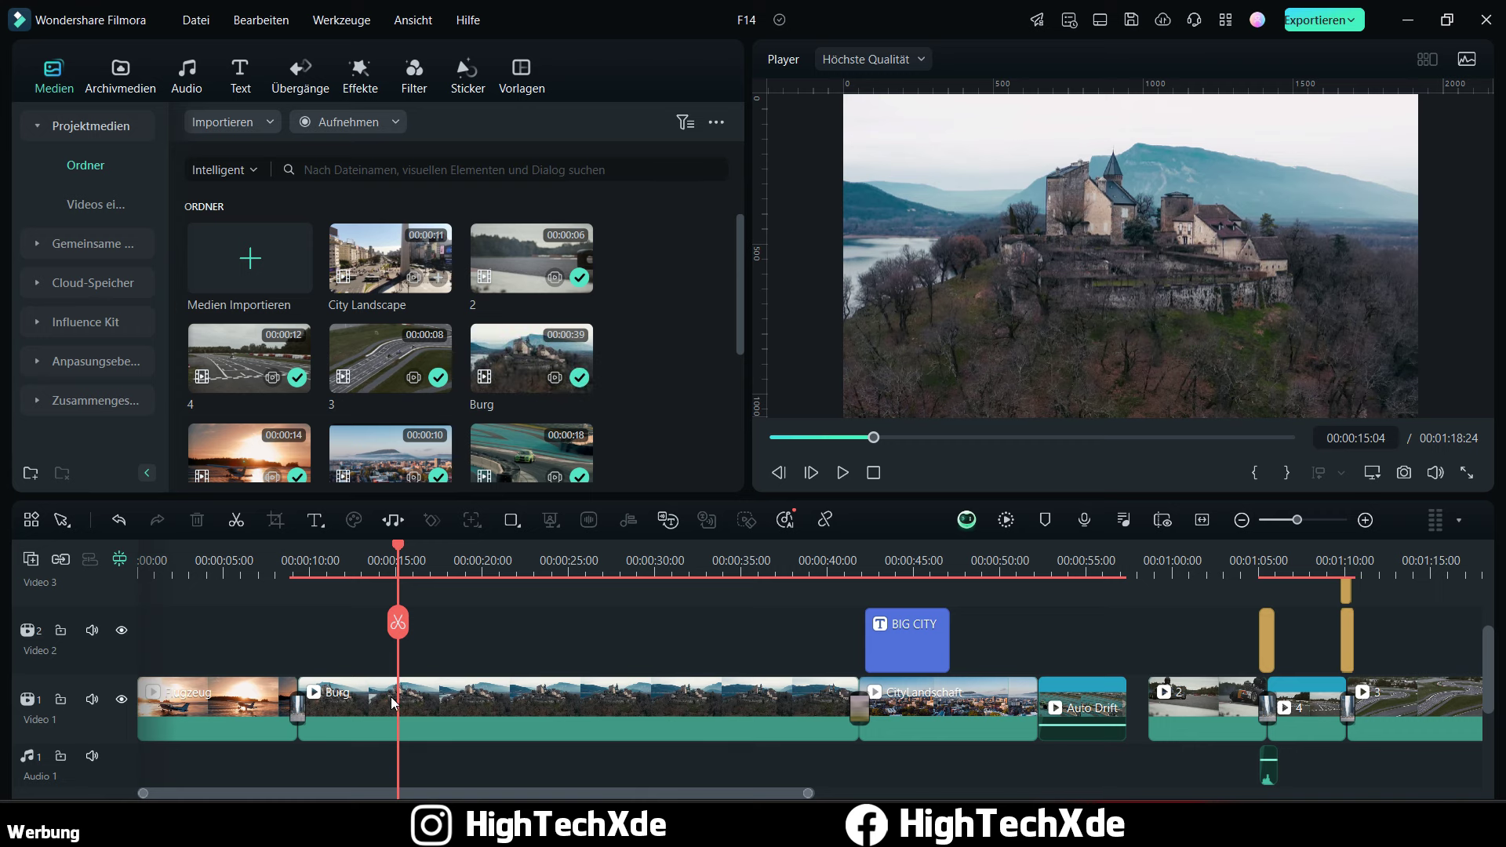
pyautogui.click(847, 474)
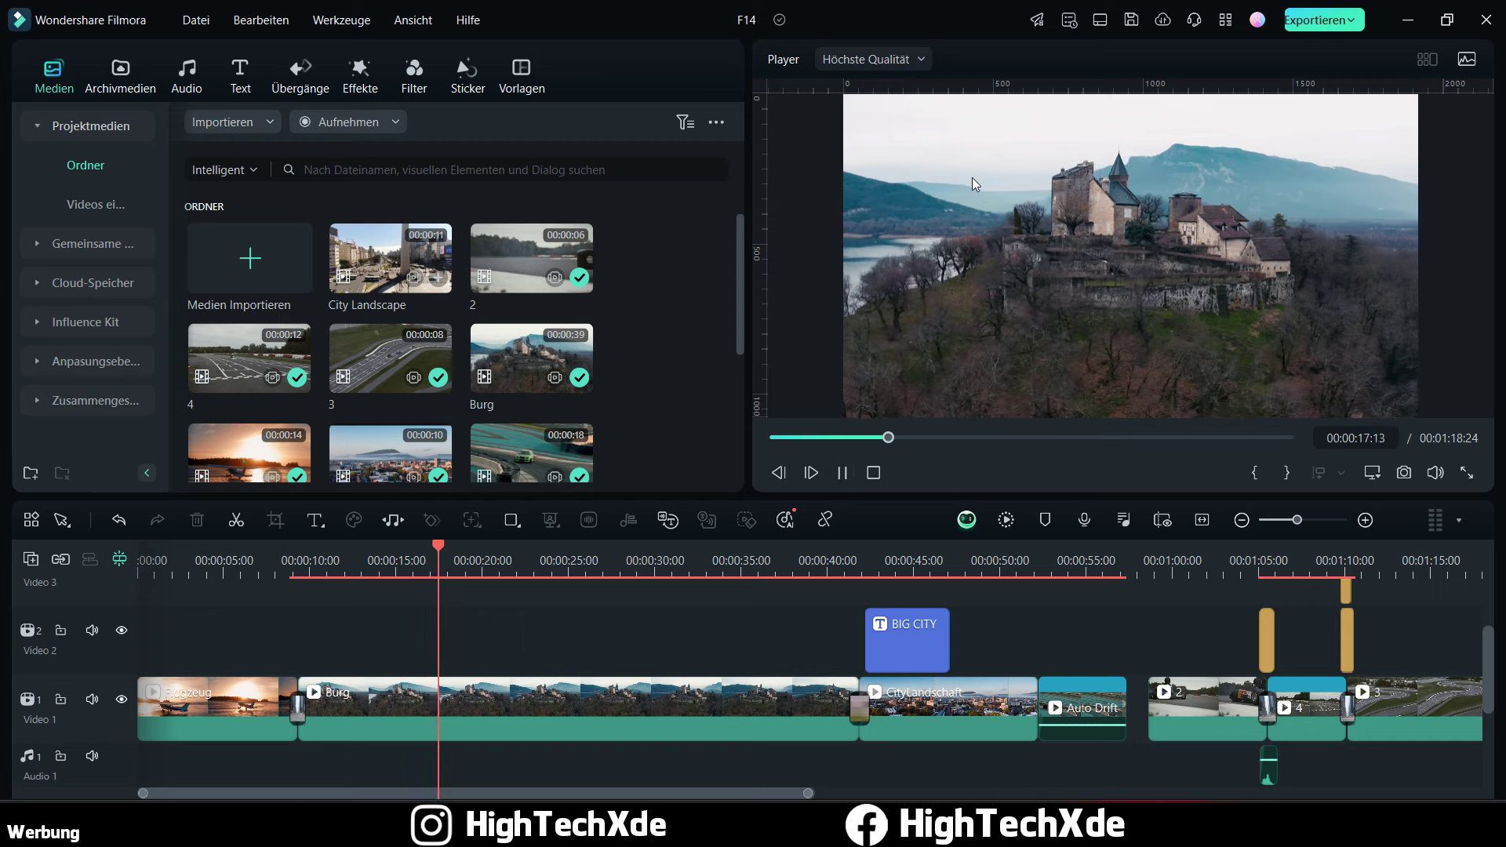
# Step: Stop playback and add a transform keyframe for all Umwandeln properties of the Burg clip at 00:00:18:28
pyautogui.click(842, 472)
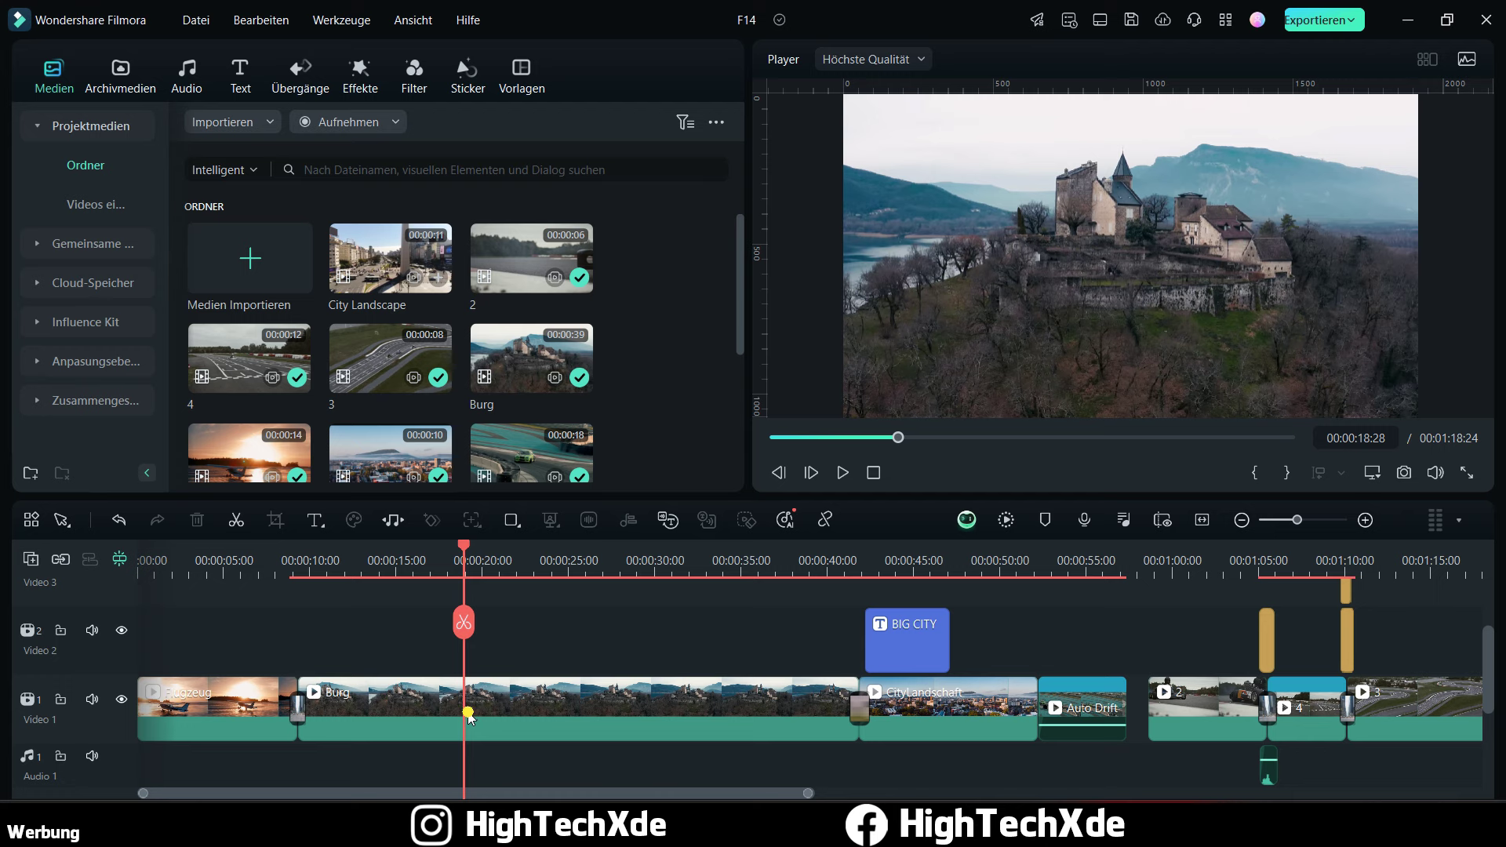
pyautogui.doubleClick(468, 711)
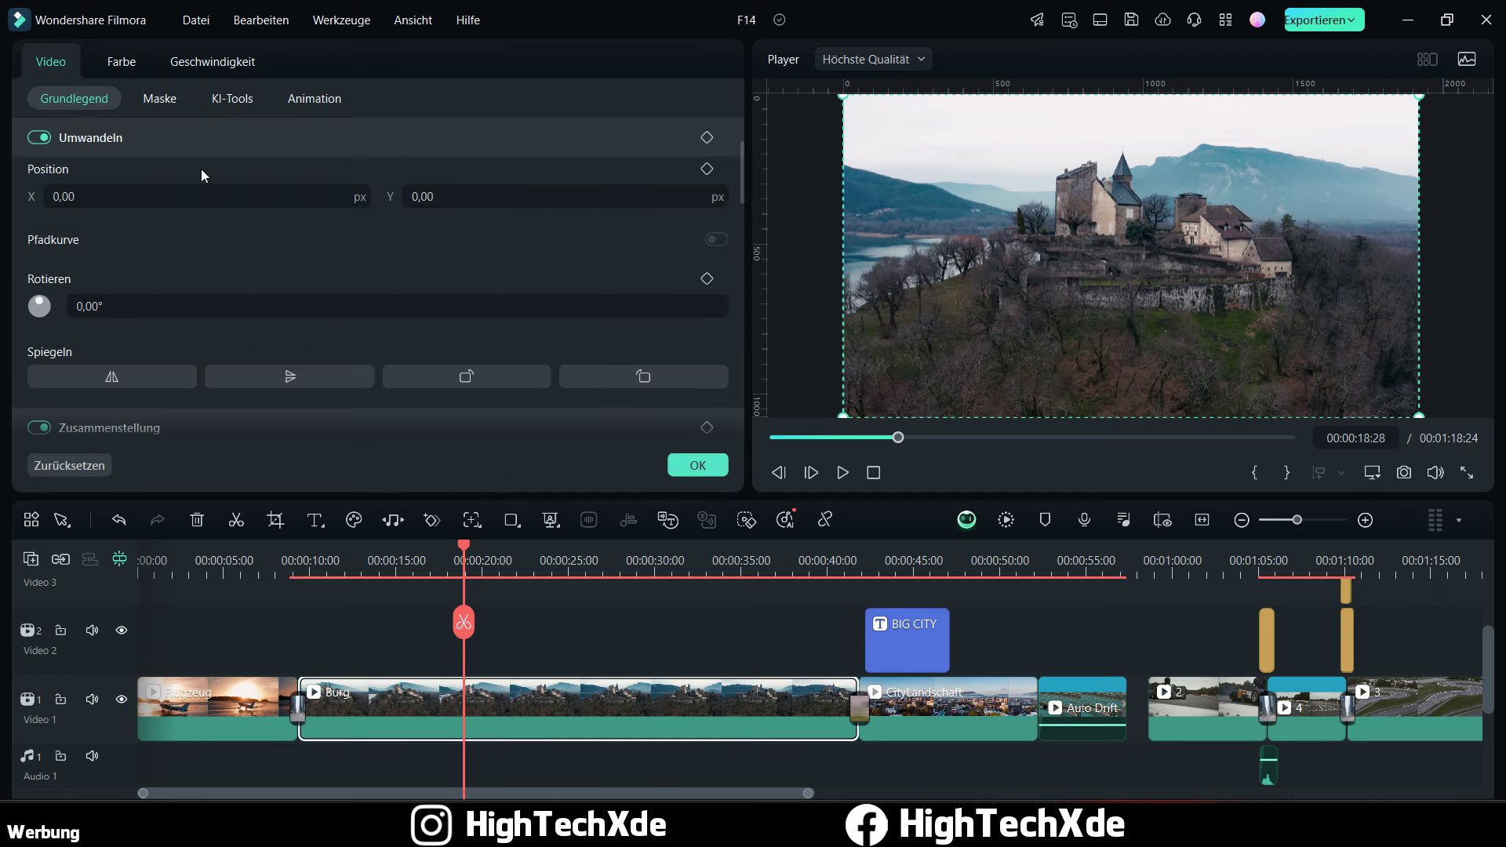
pyautogui.scroll(2, 201, 167)
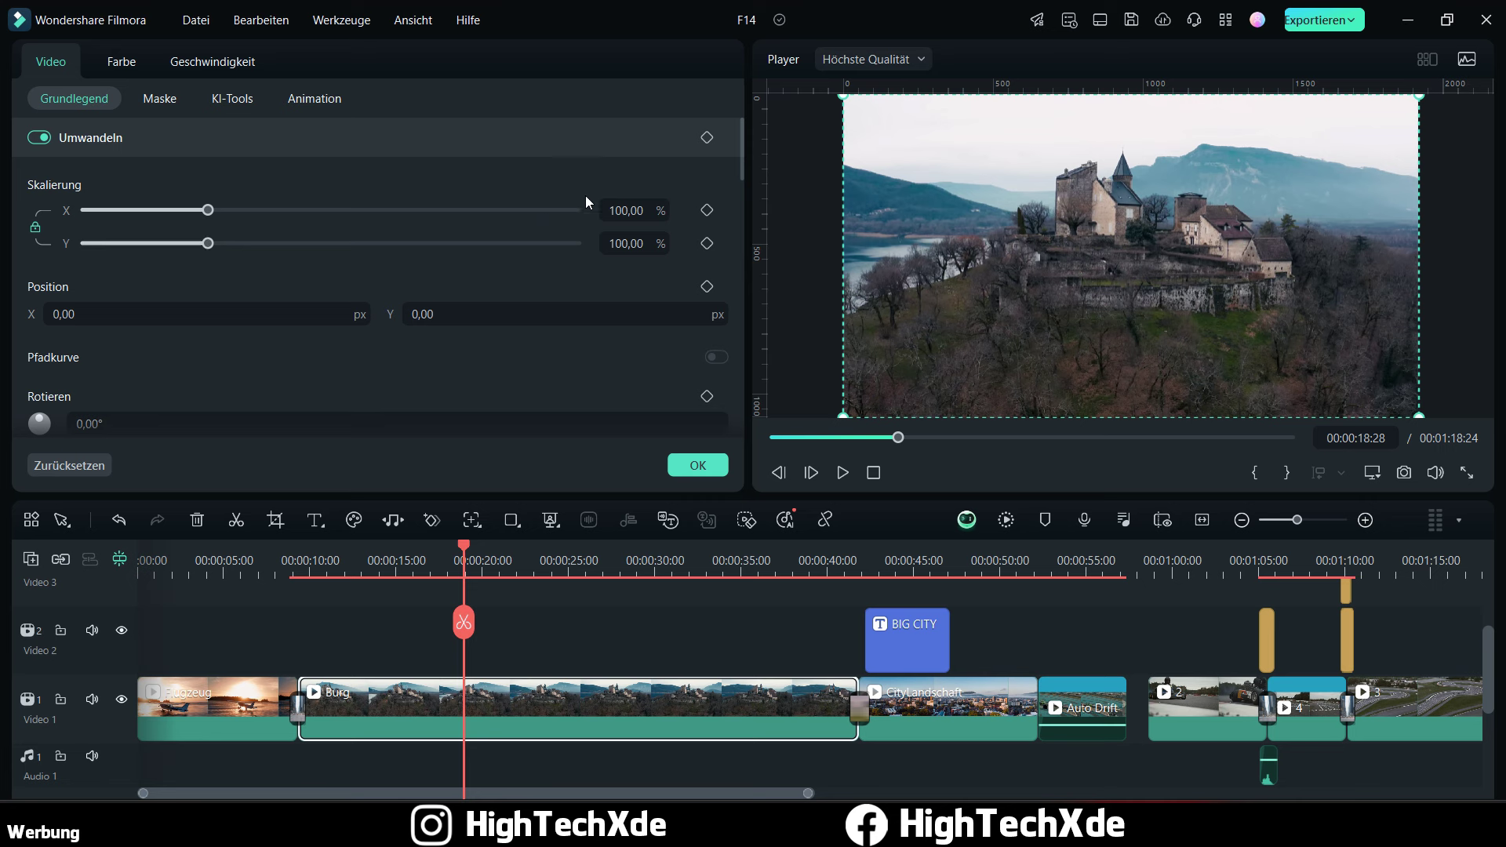
pyautogui.click(708, 138)
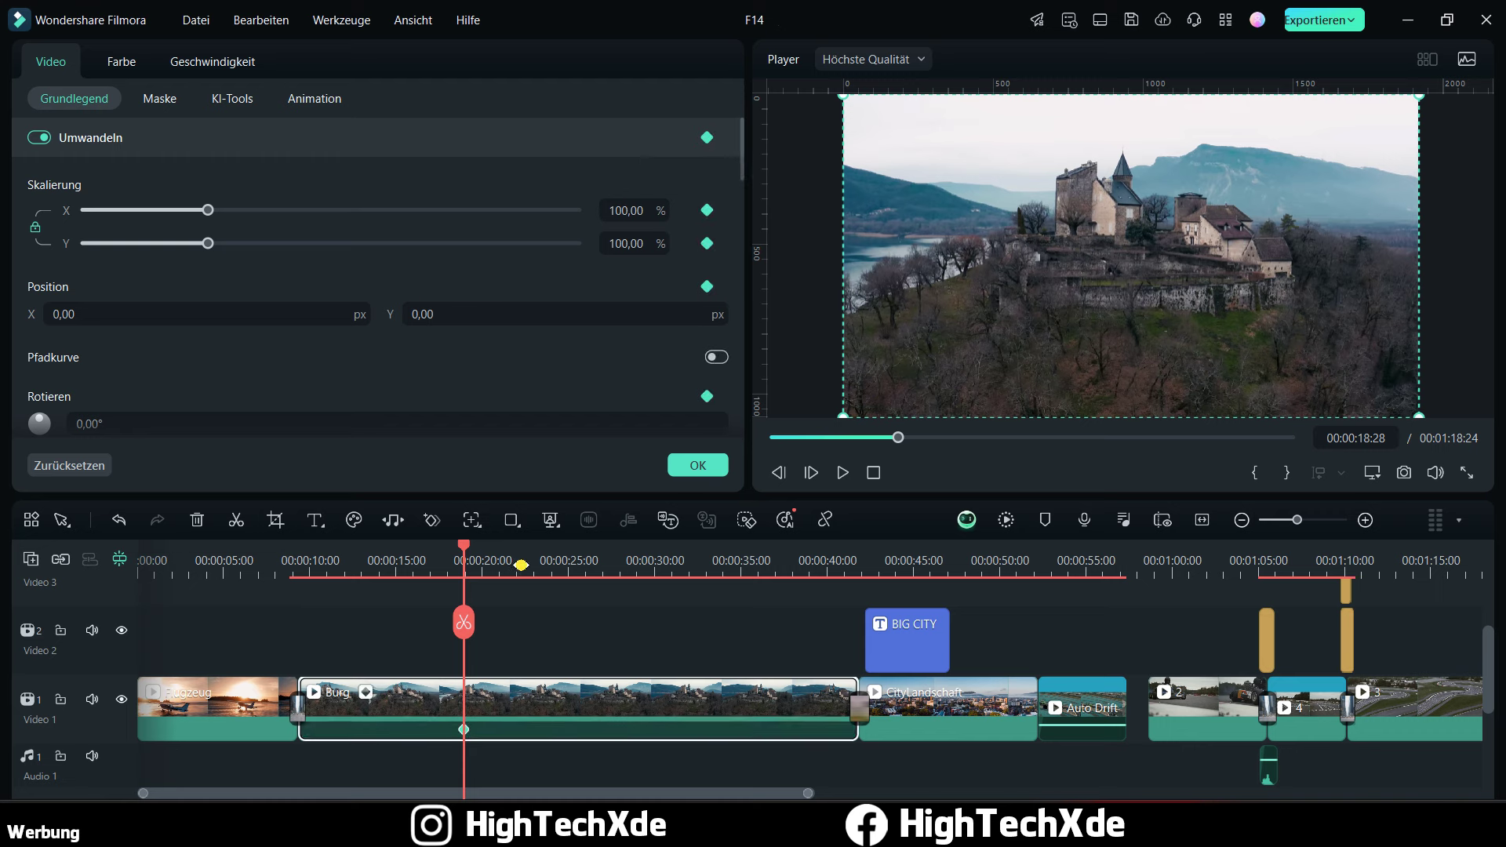
# Step: Add a second transform keyframe on the Burg clip at 00:00:21:09 and scale the picture to 144%
pyautogui.scroll(3, 521, 565)
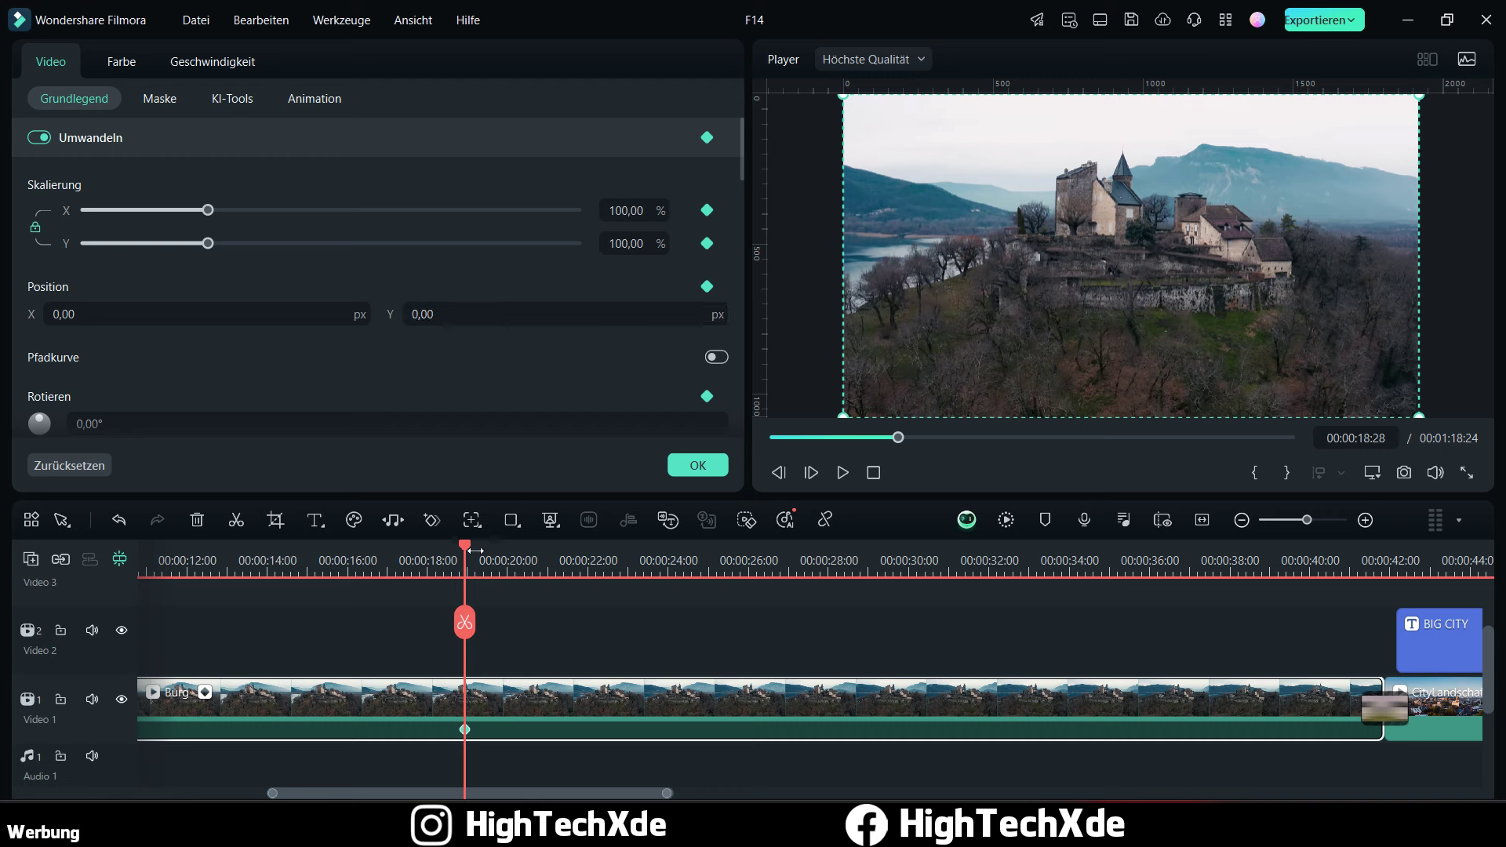
pyautogui.moveTo(464, 548); pyautogui.dragTo(560, 543)
pyautogui.click(707, 138)
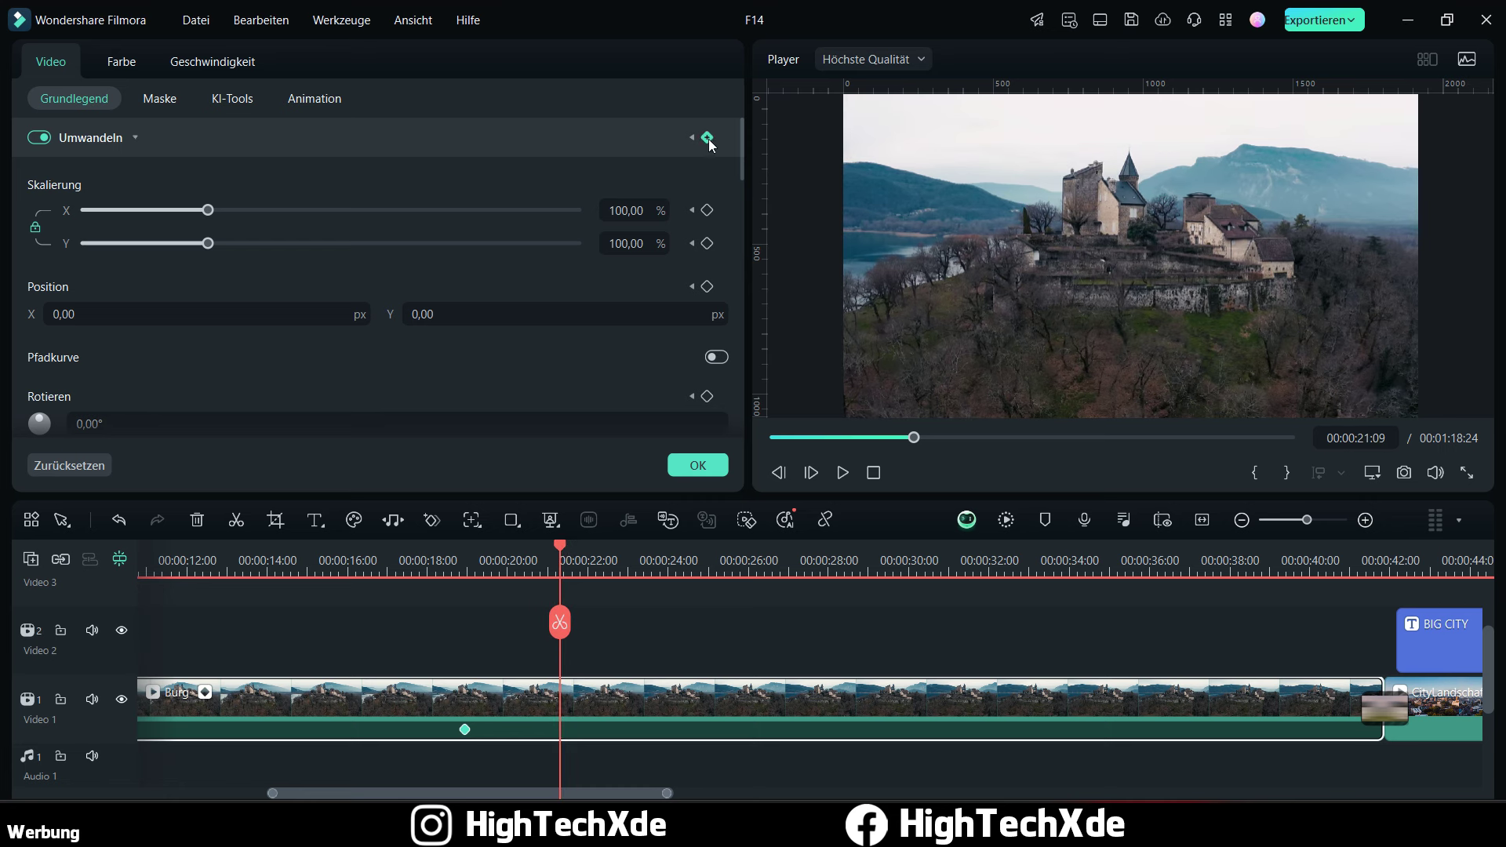
pyautogui.click(707, 138)
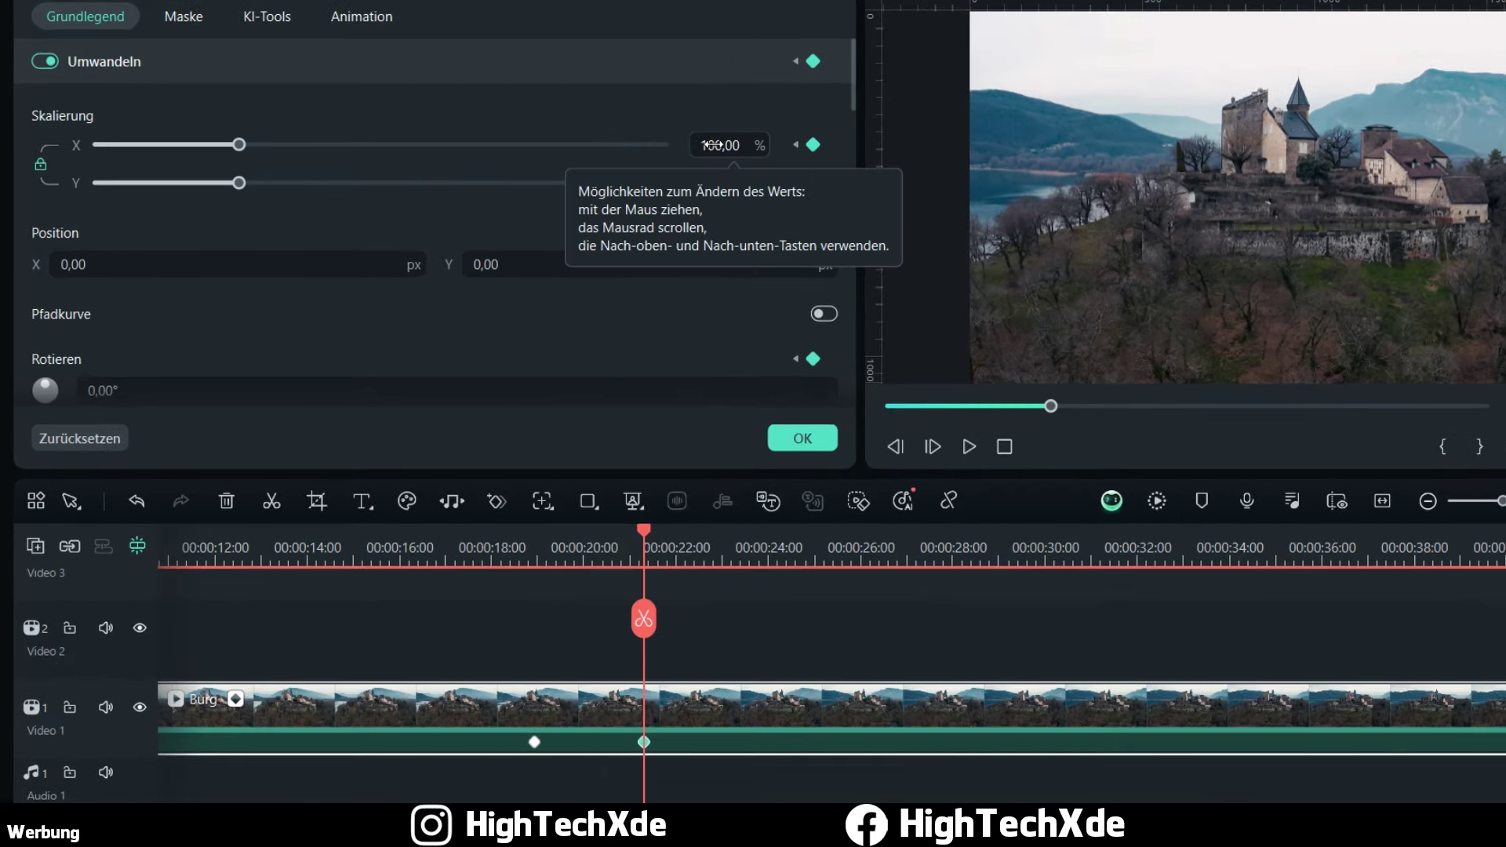
pyautogui.scroll(10, 718, 145)
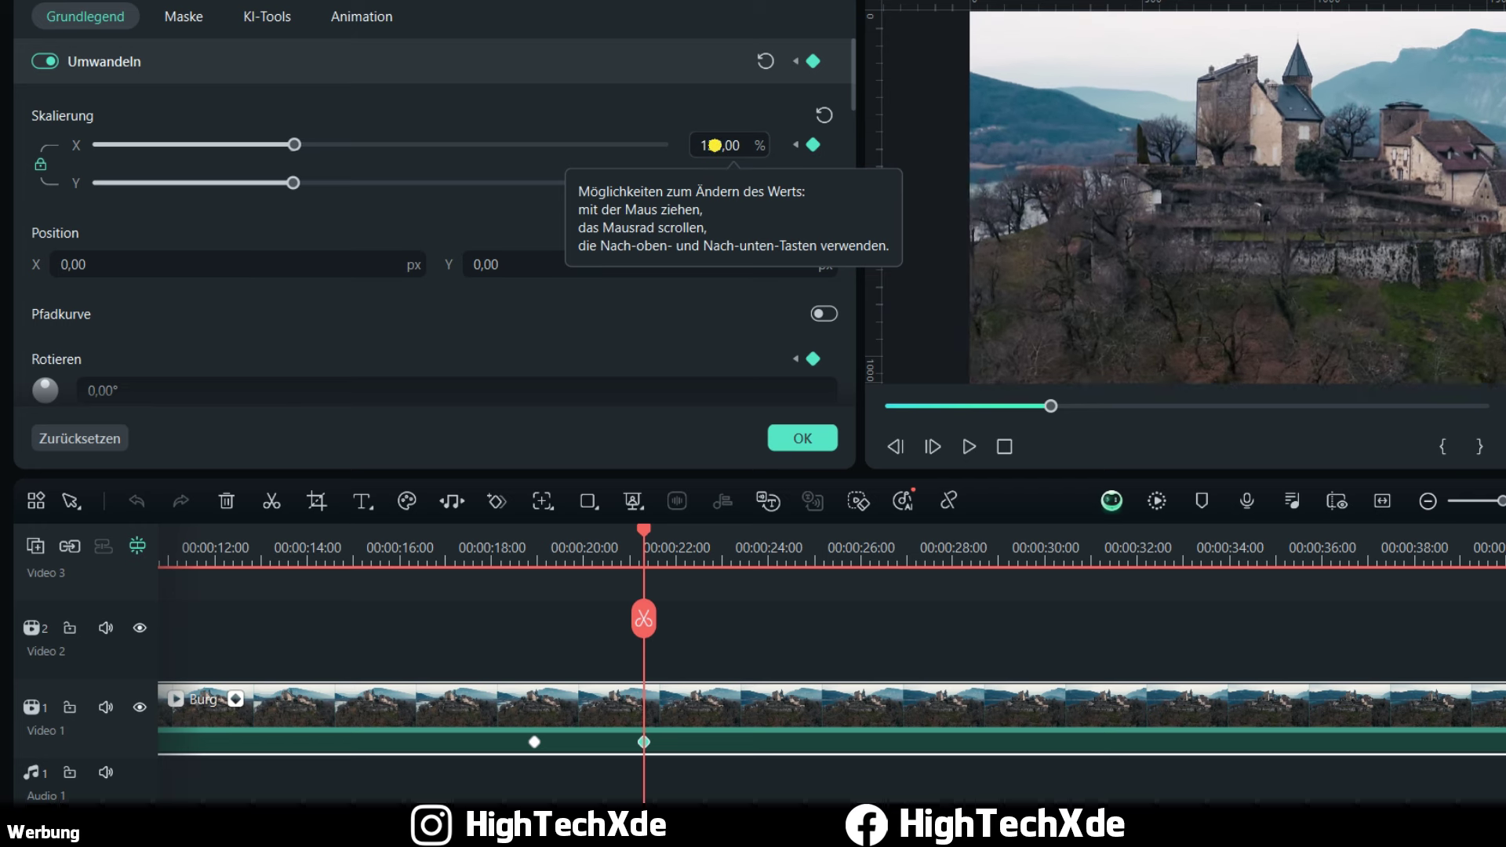
pyautogui.scroll(-3, 714, 145)
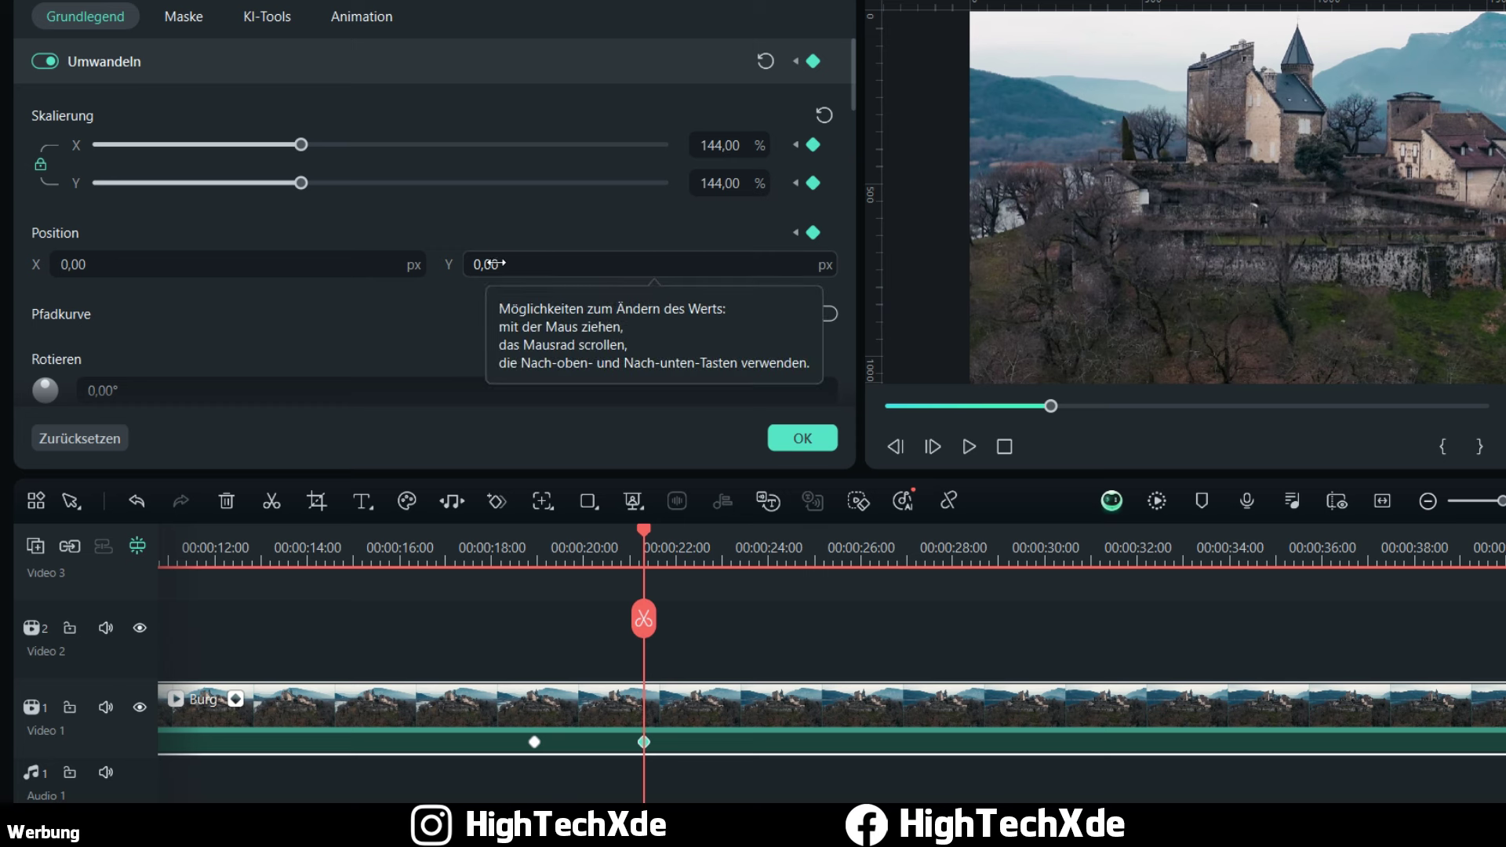
# Step: Shift the enlarged castle picture down to a Y position of about -99 px at the 00:00:21:09 keyframe
pyautogui.scroll(-10, 494, 264)
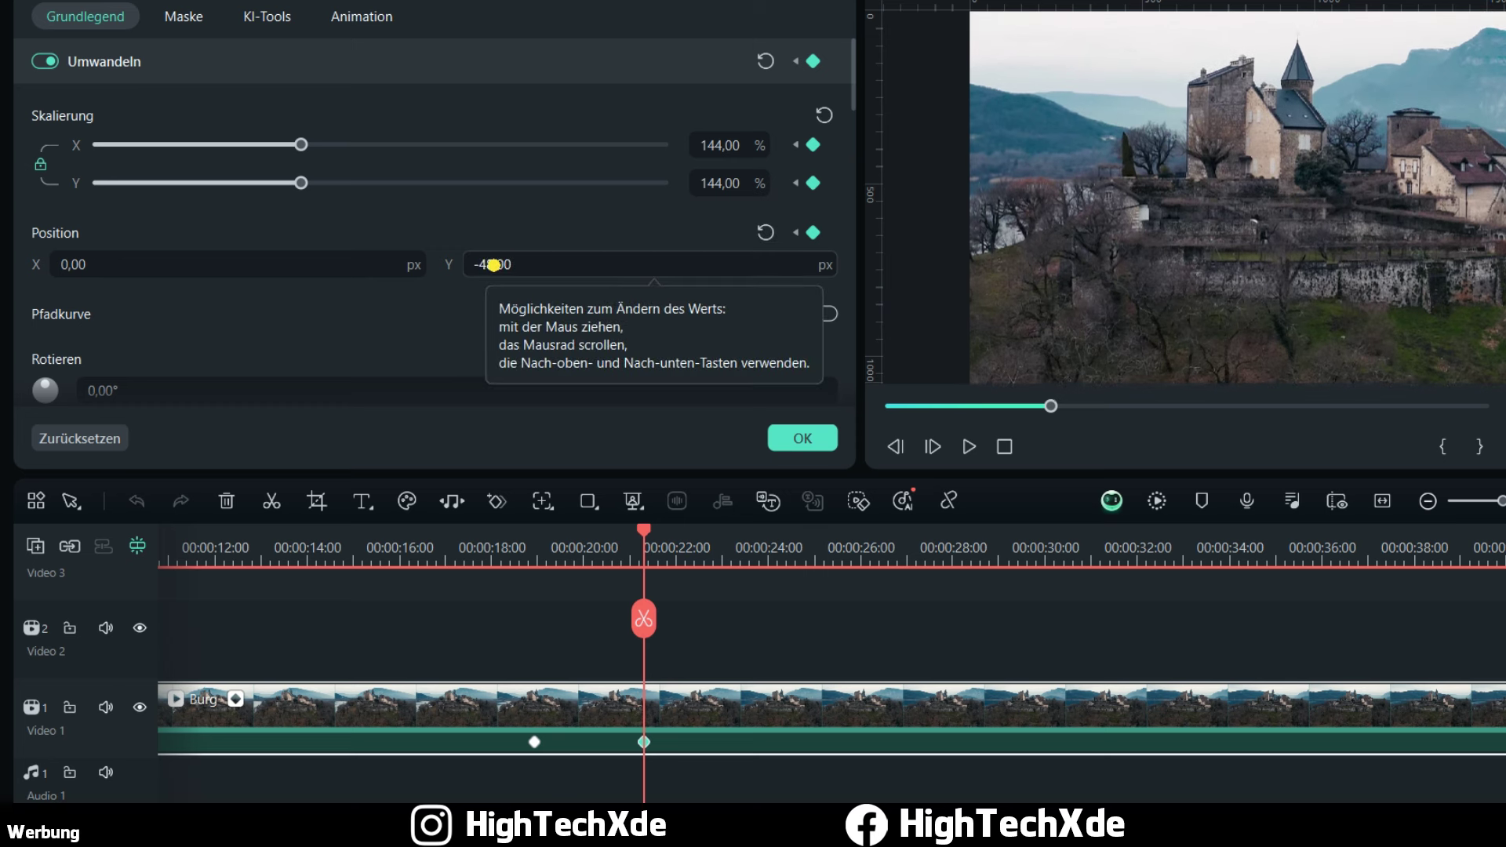
pyautogui.scroll(-4, 494, 265)
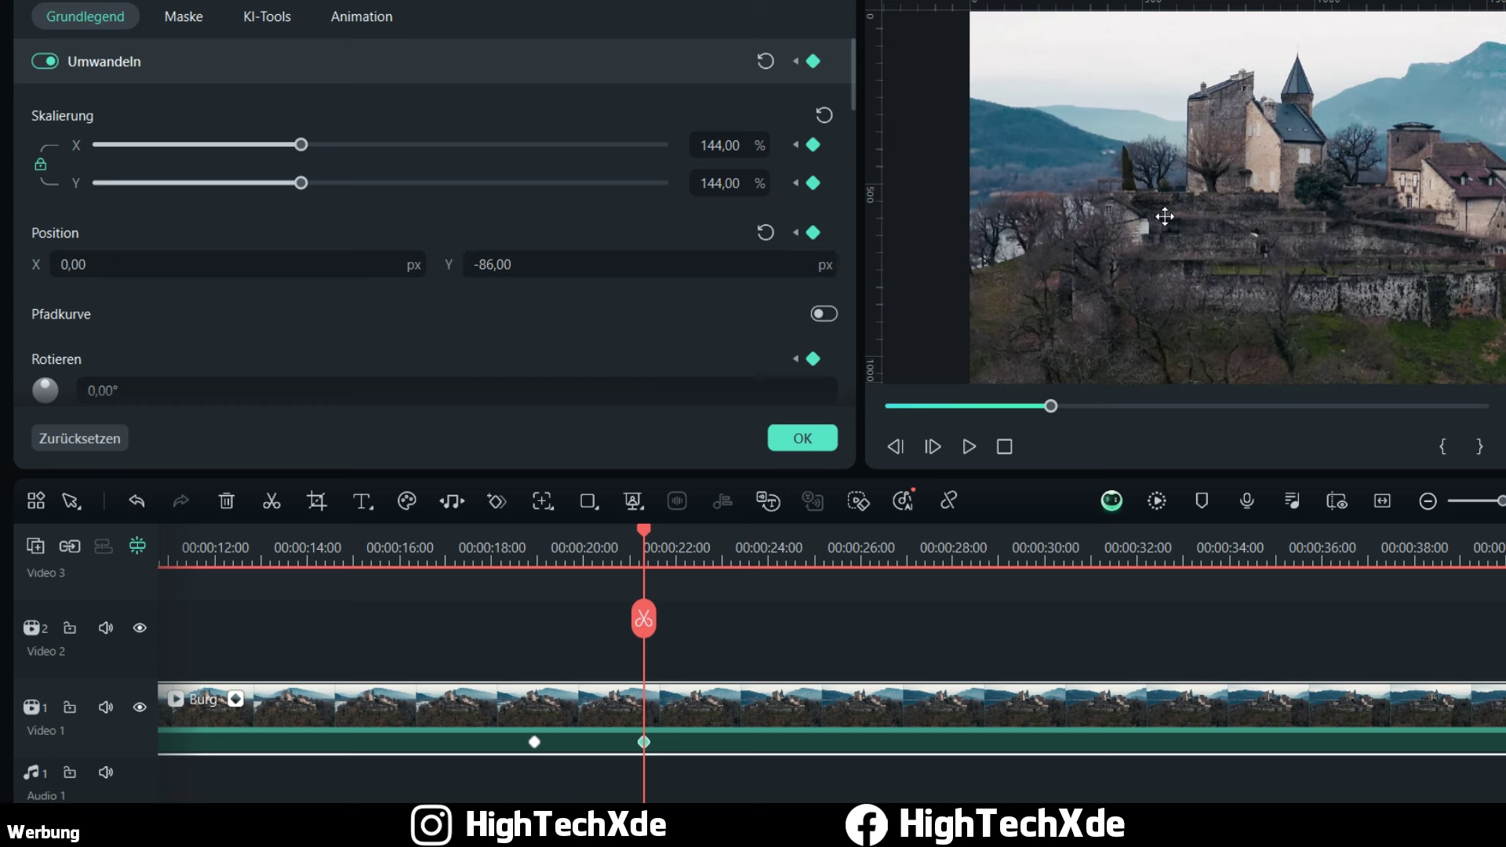
pyautogui.moveTo(1254, 233); pyautogui.dragTo(1254, 243)
pyautogui.moveTo(1119, 274); pyautogui.dragTo(1116, 259)
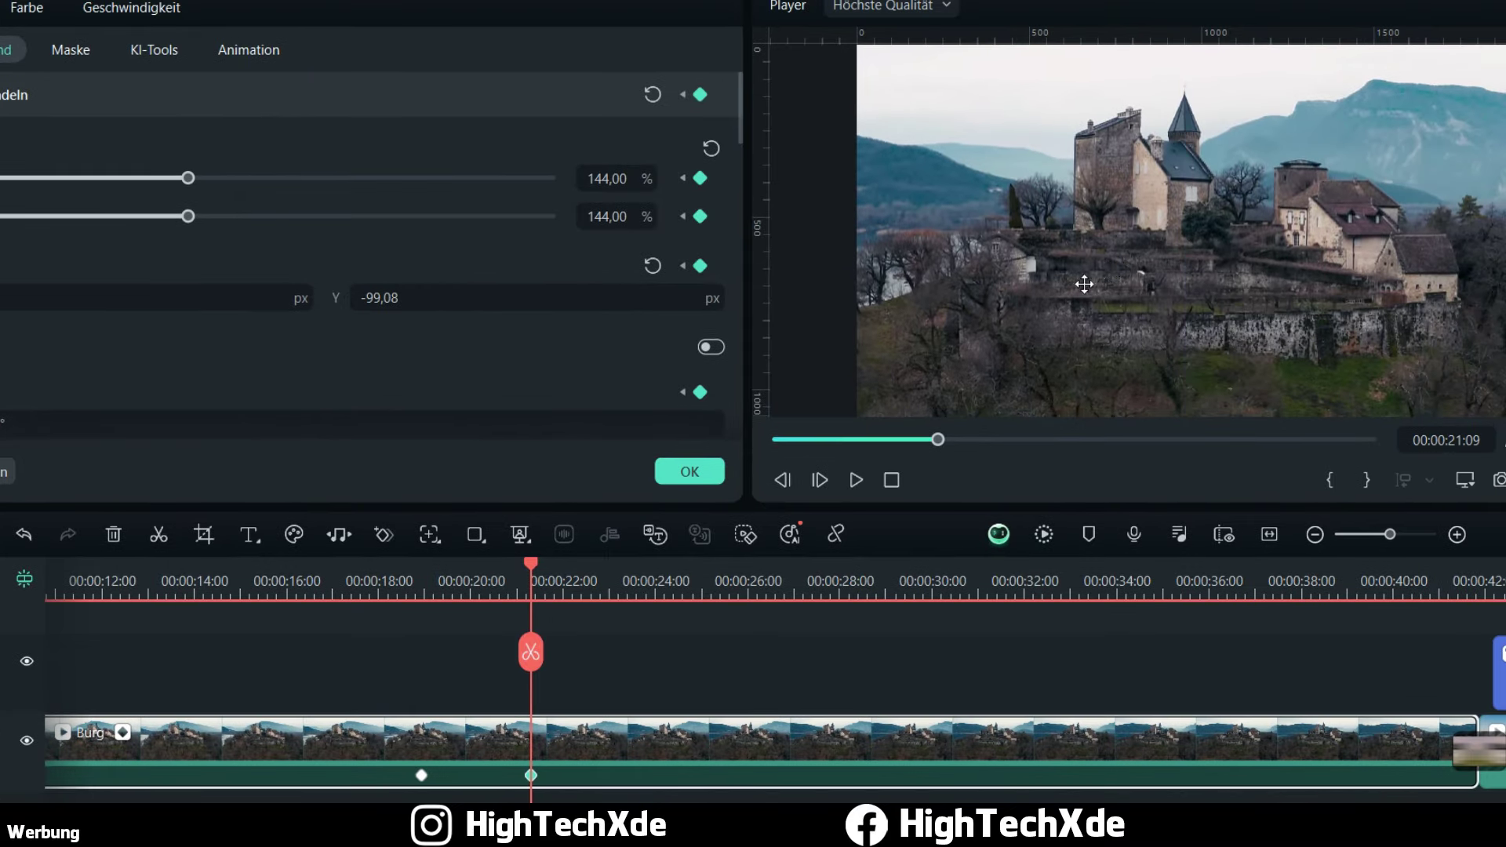
# Step: Play the Burg clip from just before the first keyframe to review the zoom-in animation
pyautogui.click(374, 590)
pyautogui.click(855, 479)
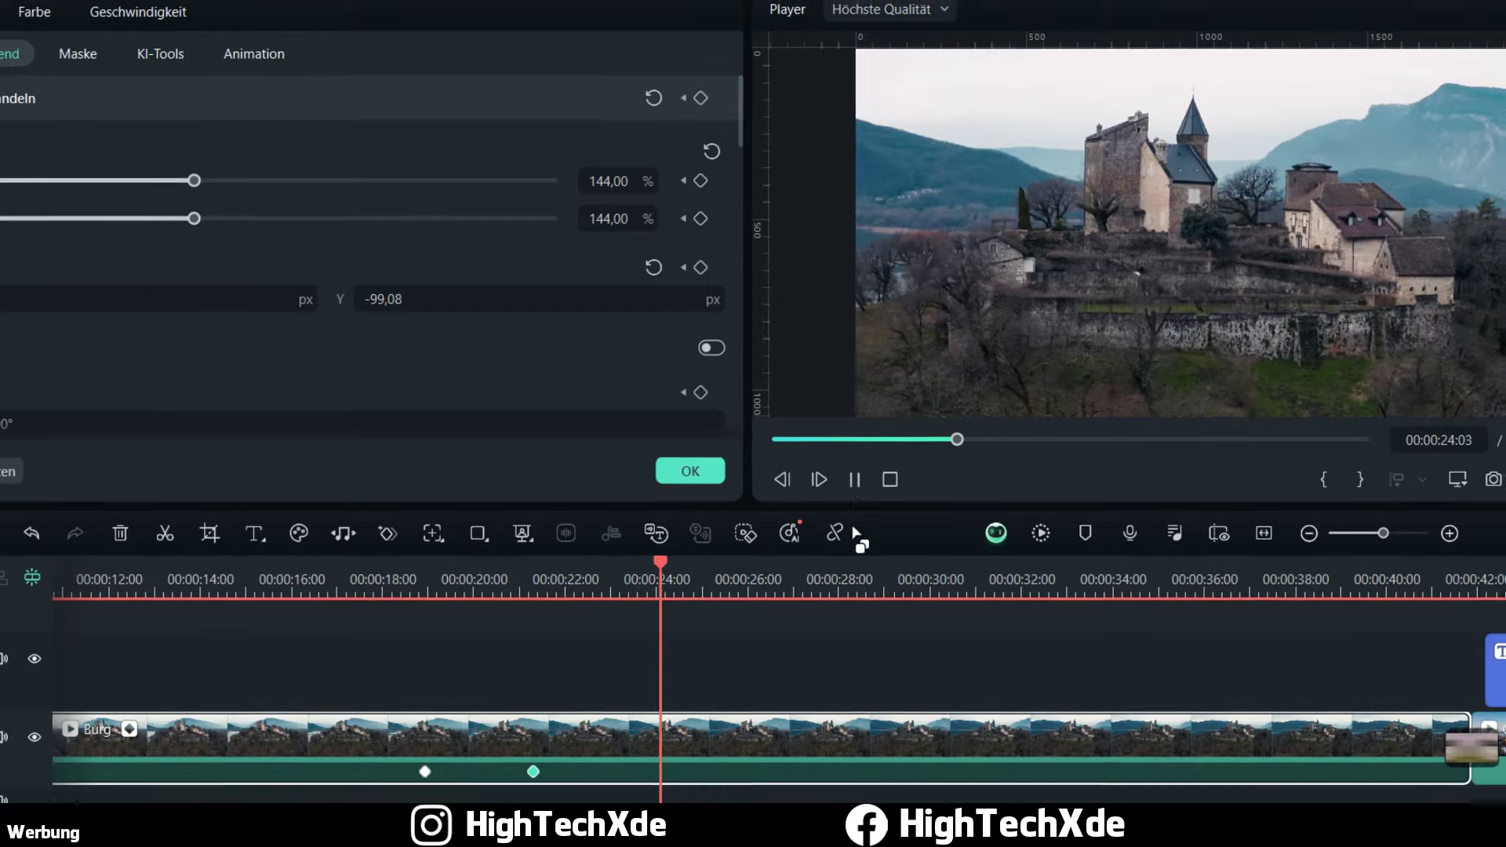
pyautogui.press('space')
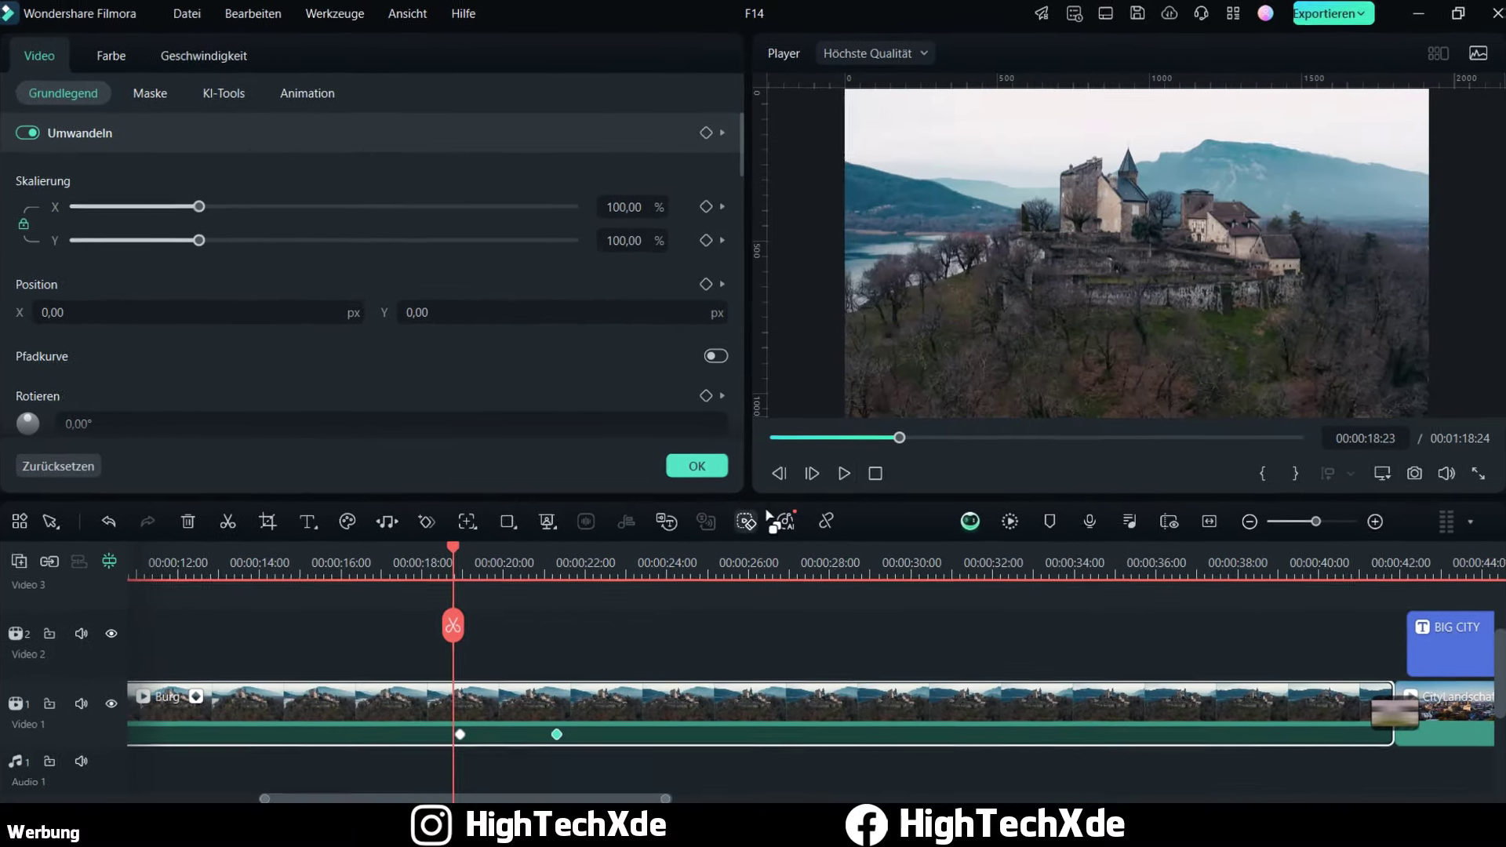
pyautogui.click(845, 473)
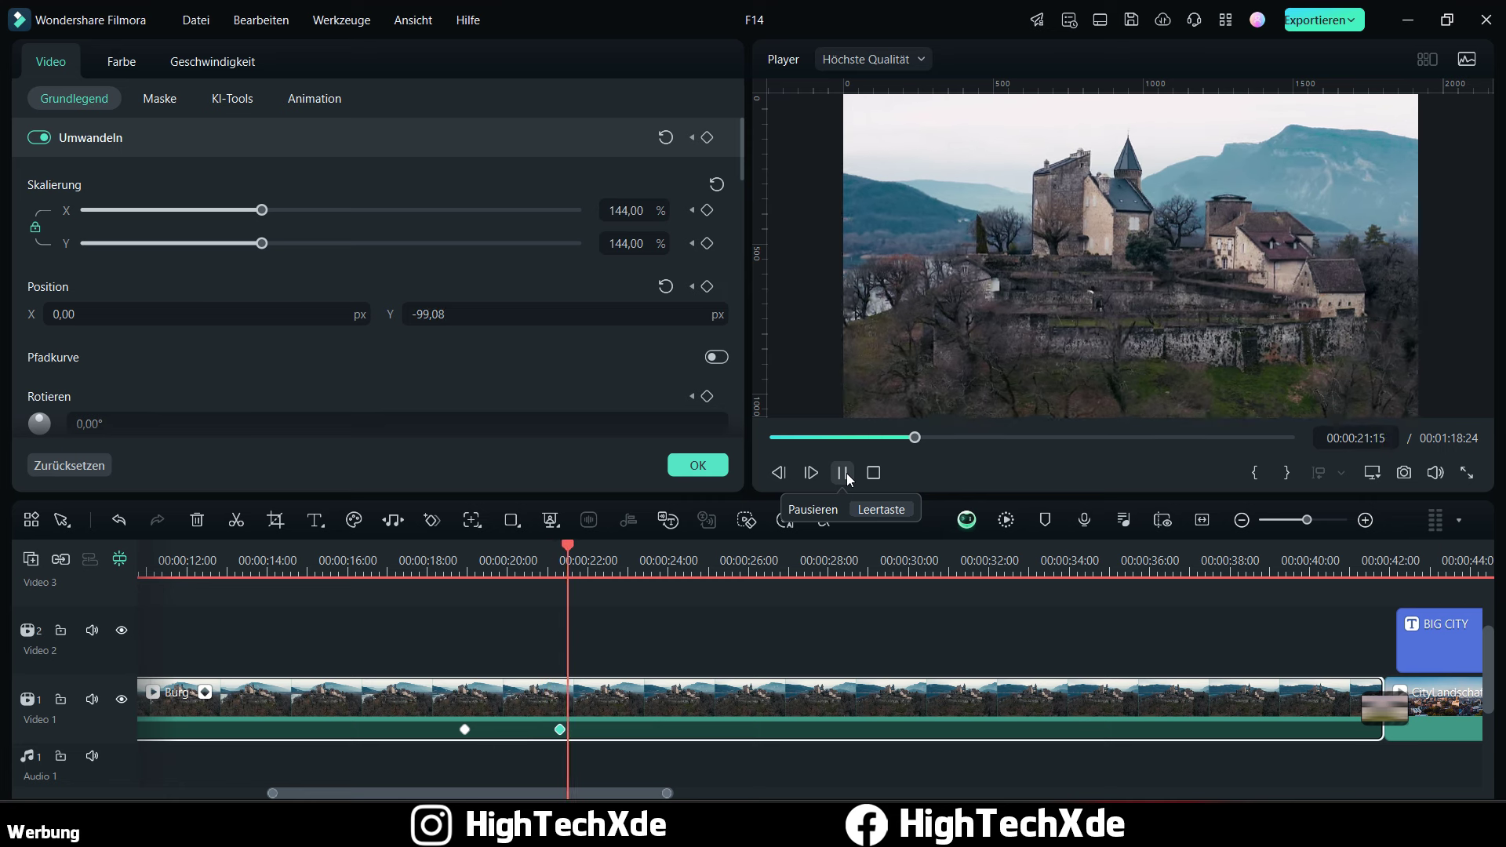
pyautogui.click(844, 473)
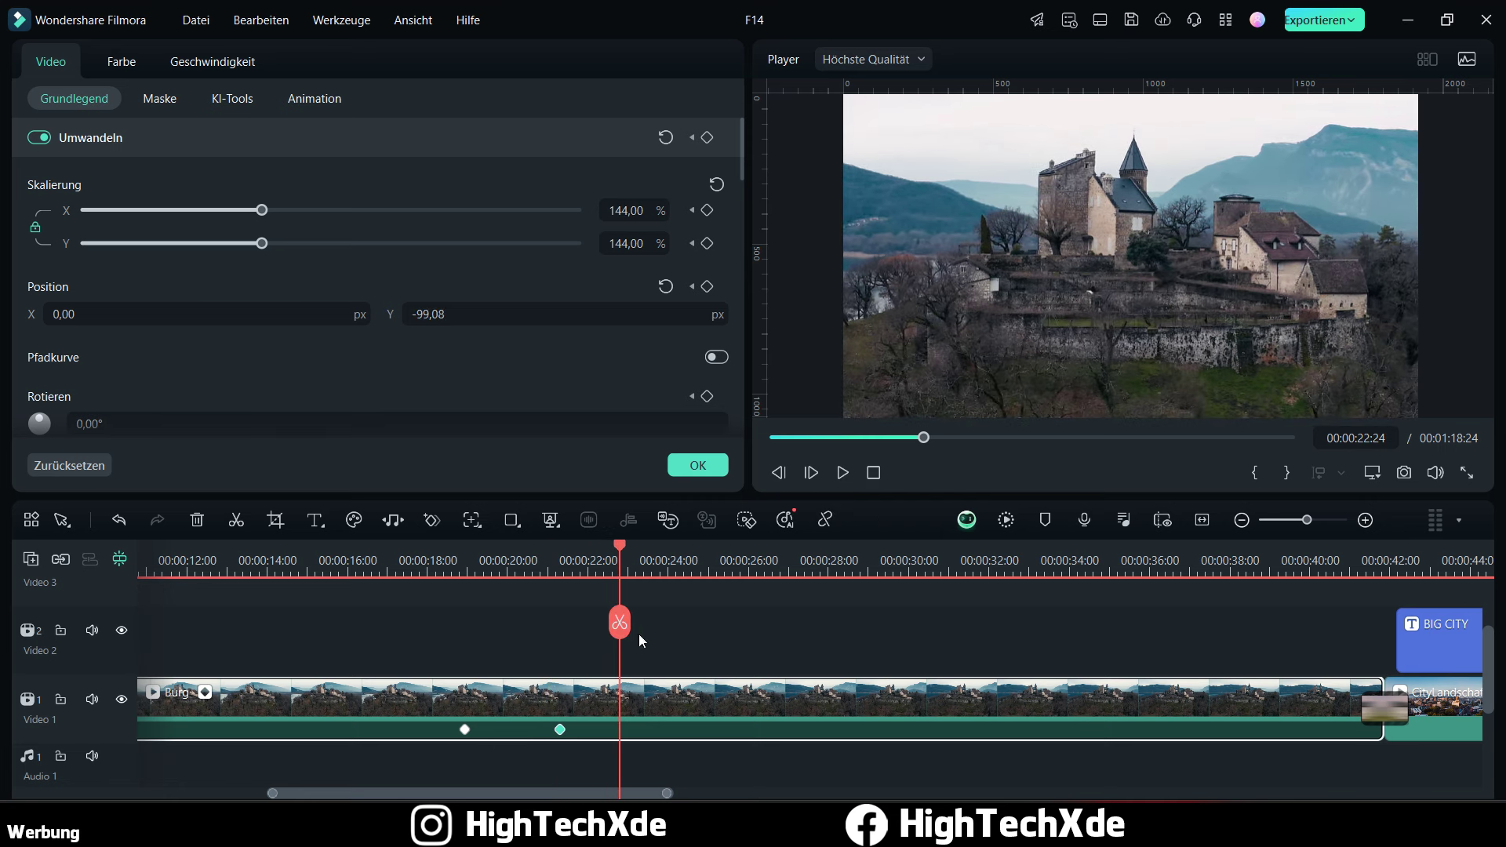
# Step: Add a third transform keyframe on the Burg clip at 00:00:24:27 and compare it with the keyframe at 00:00:21:09
pyautogui.click(705, 562)
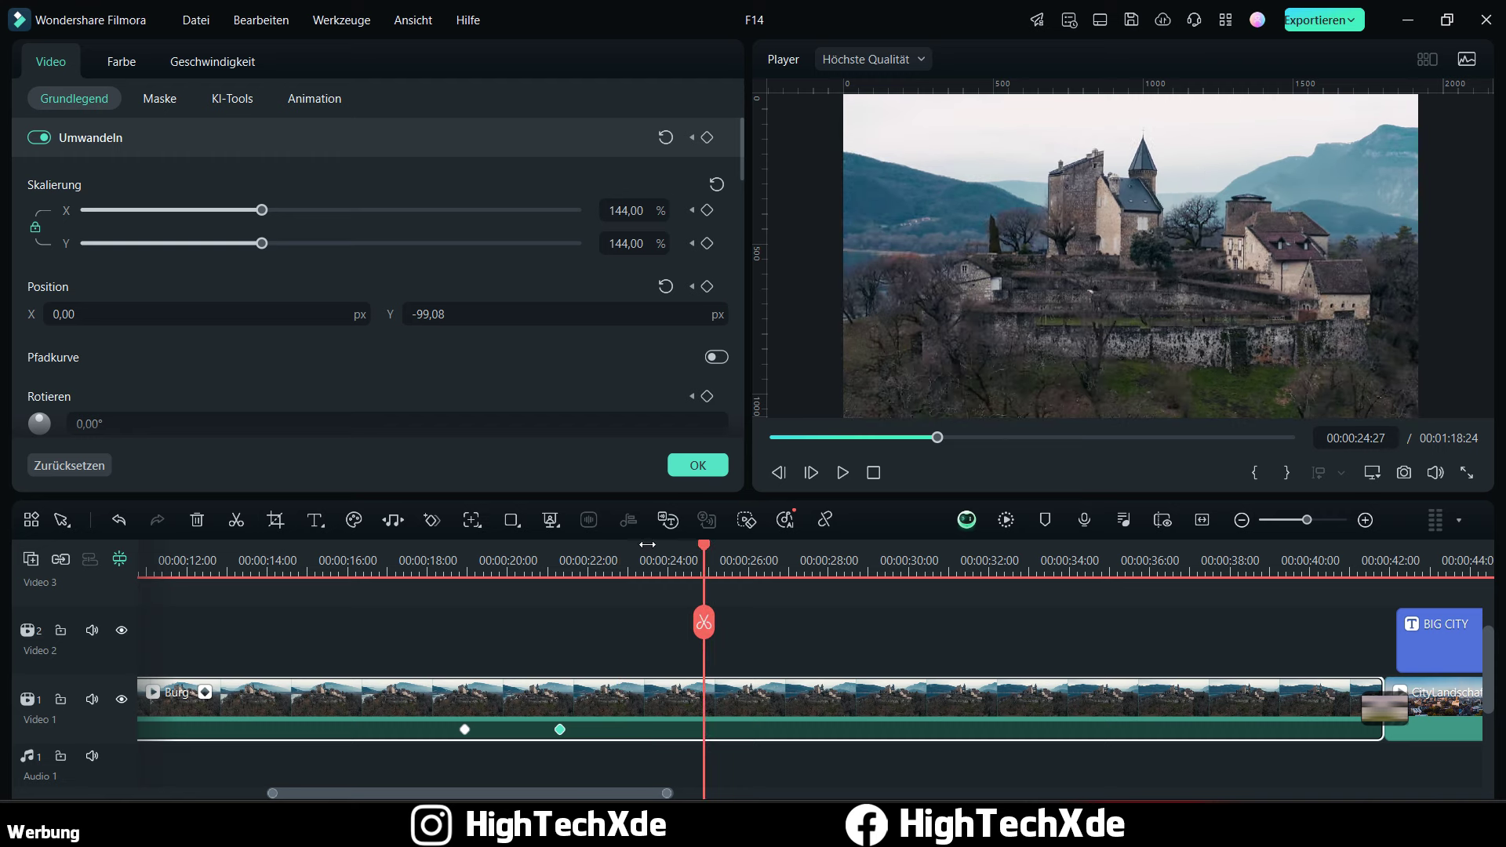
pyautogui.click(707, 138)
pyautogui.click(559, 729)
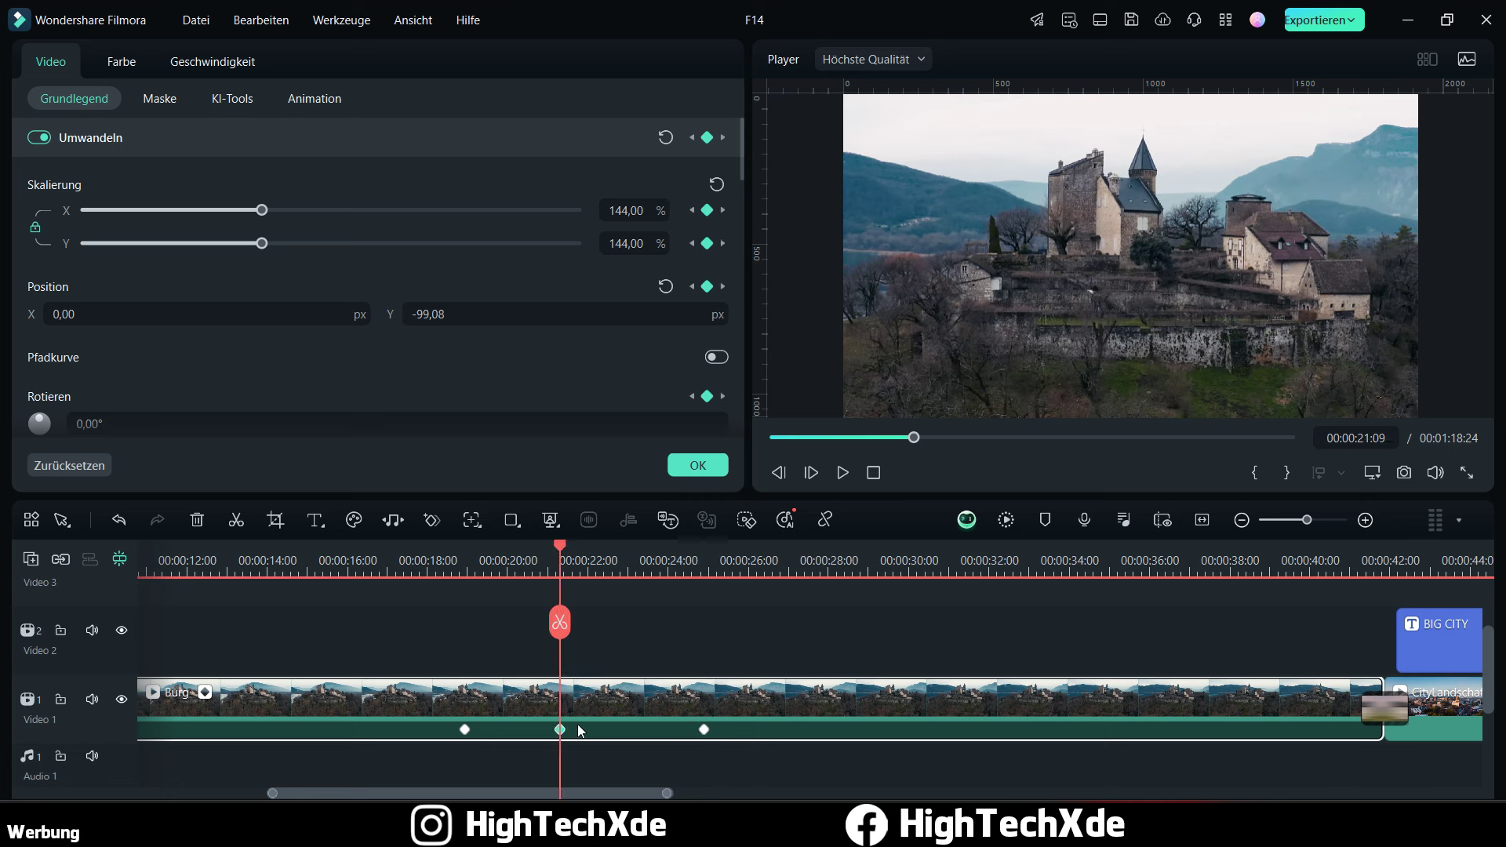
pyautogui.click(704, 731)
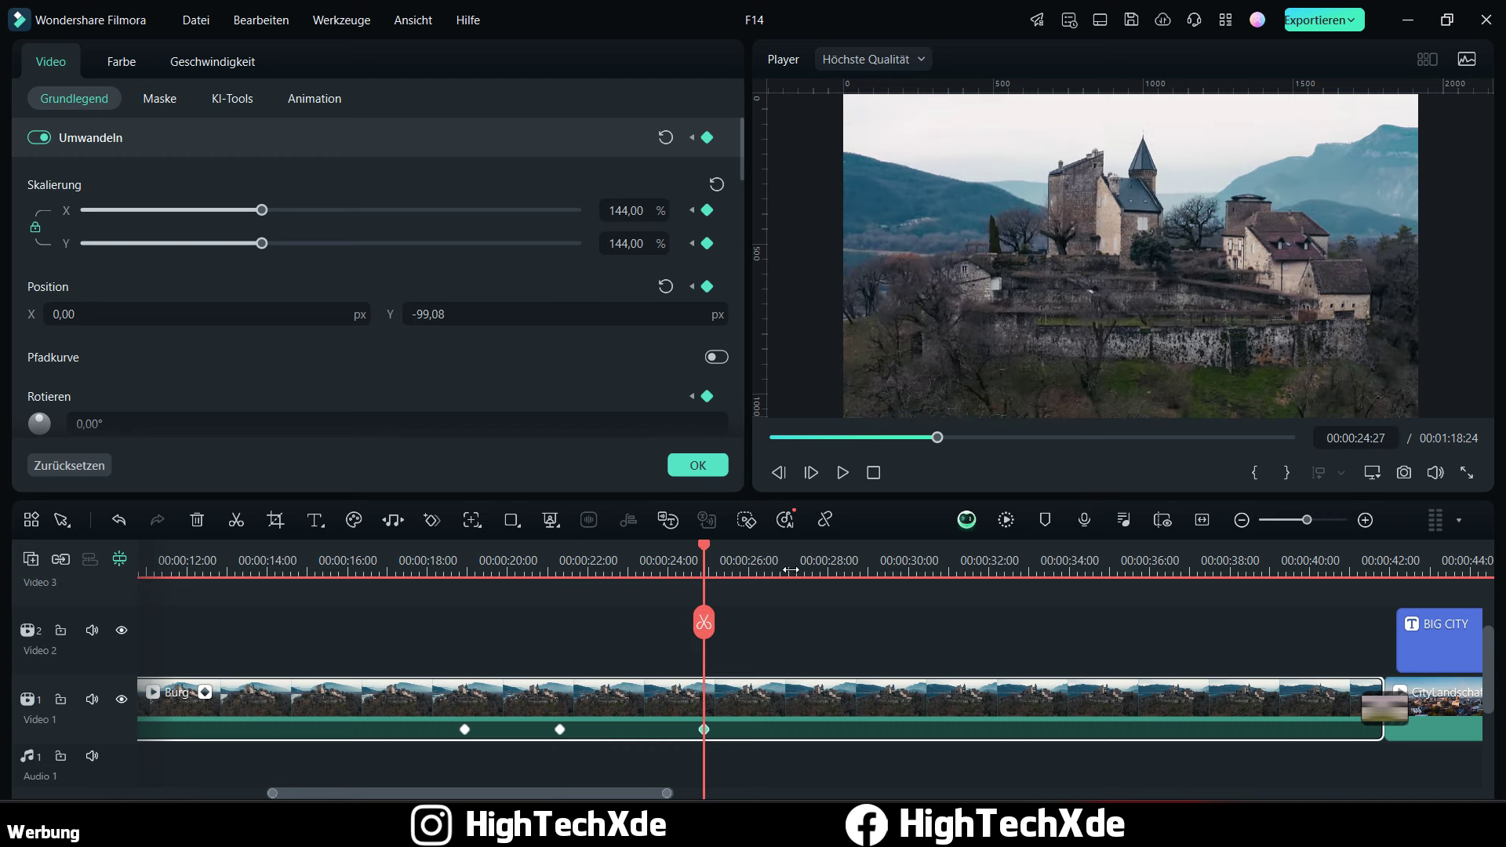
pyautogui.click(560, 730)
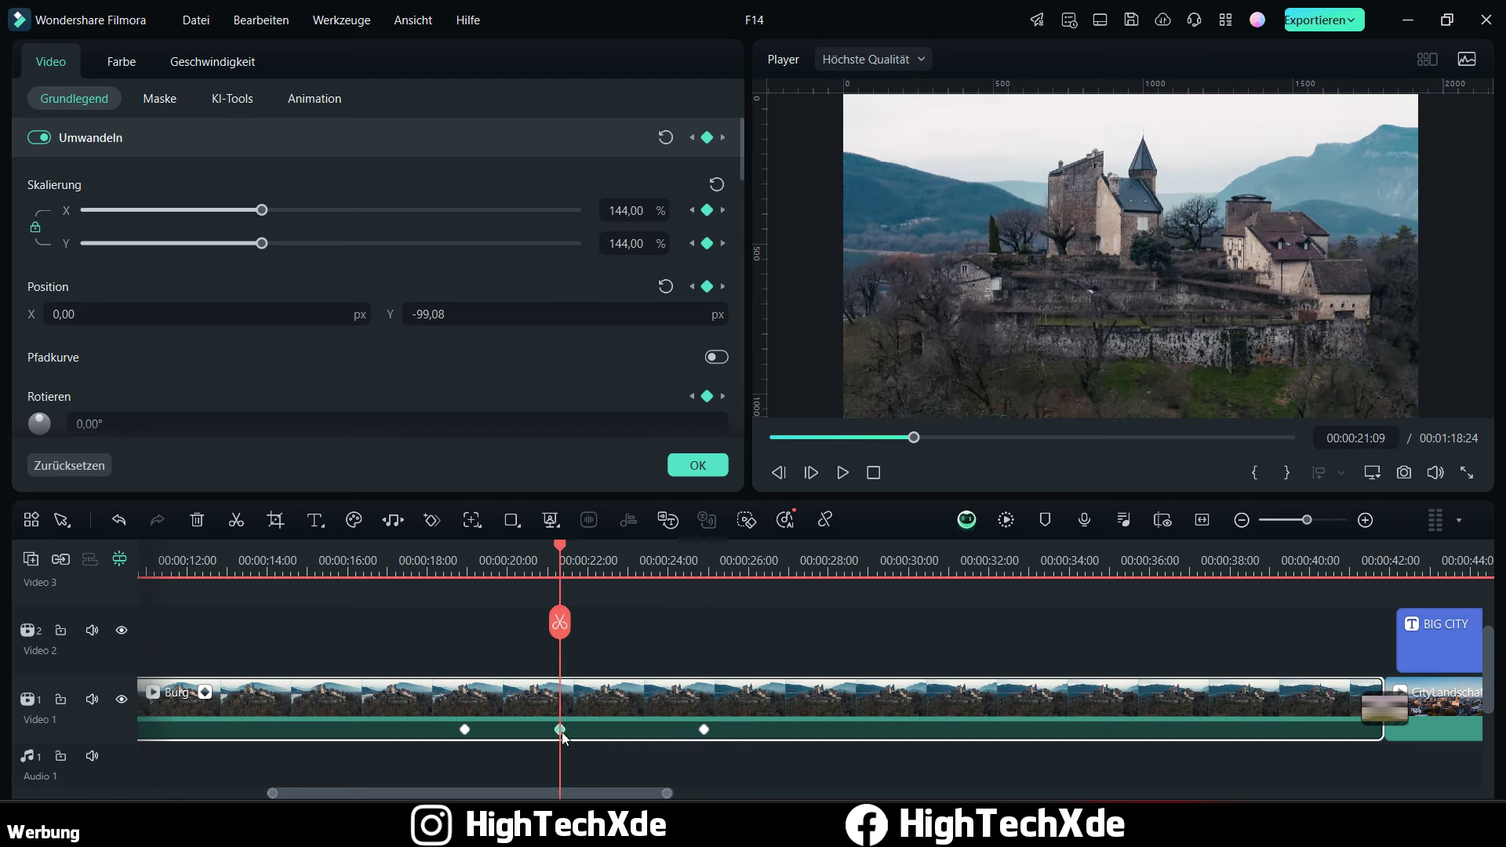
pyautogui.click(704, 731)
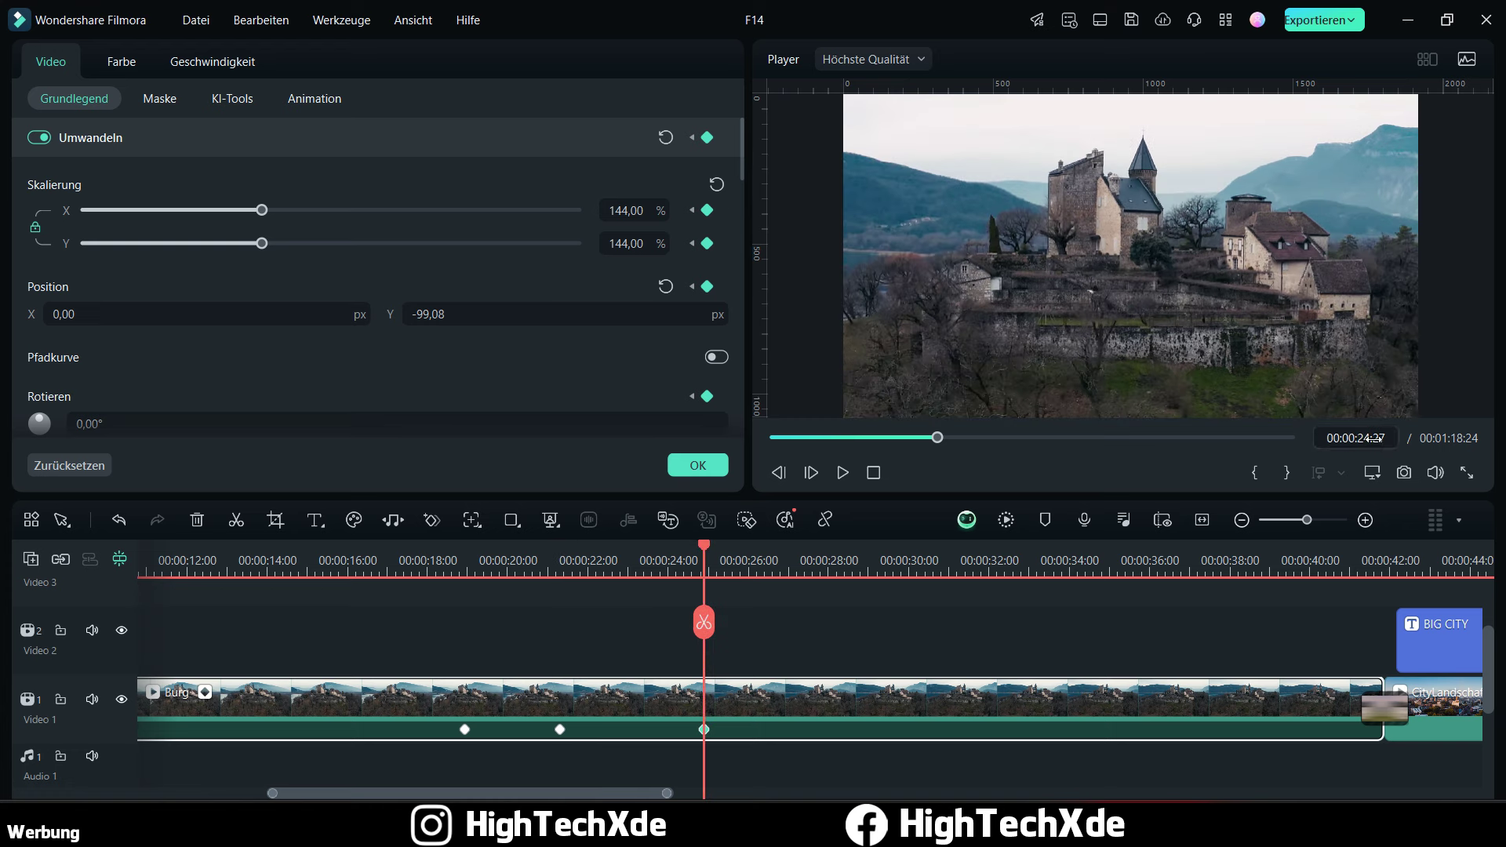
# Step: Add a fourth transform keyframe on the Burg clip at 00:00:27:07, with the scale at 100% and the position at 0 px
pyautogui.click(798, 571)
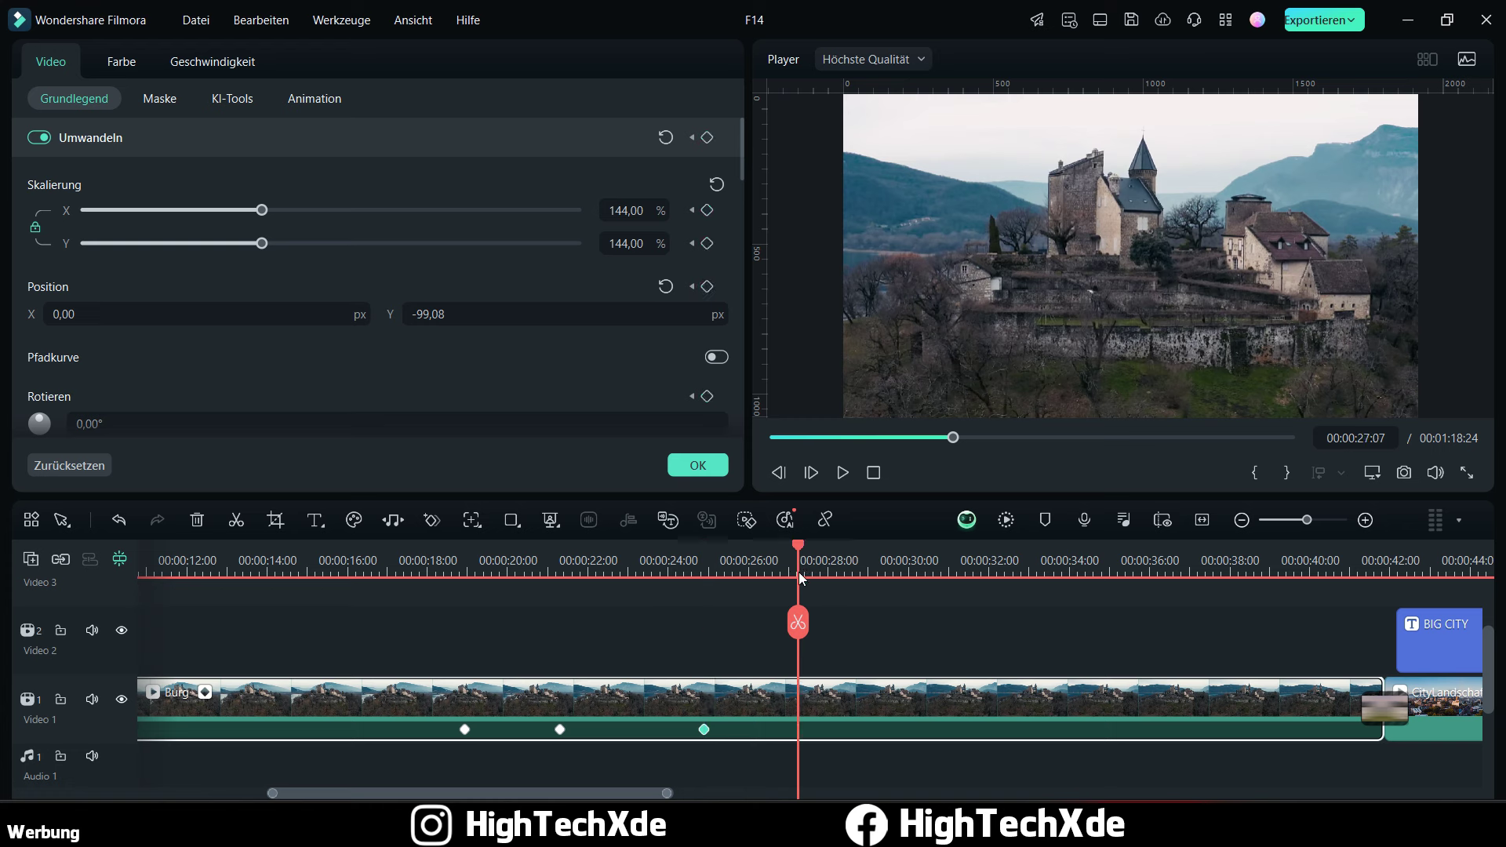
pyautogui.click(706, 139)
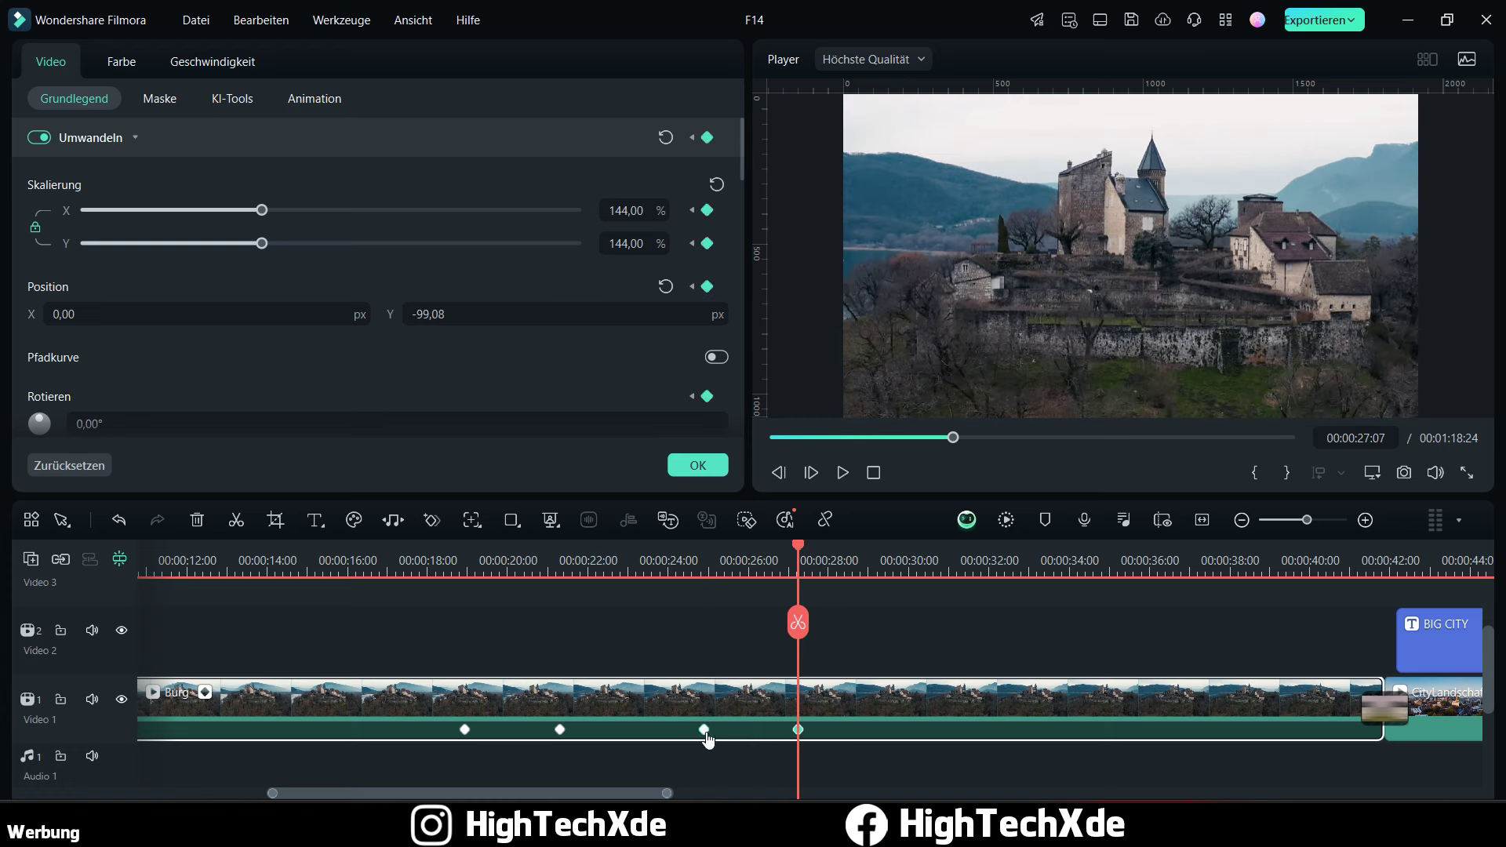
pyautogui.click(640, 208)
pyautogui.write('100')
pyautogui.press('Return')
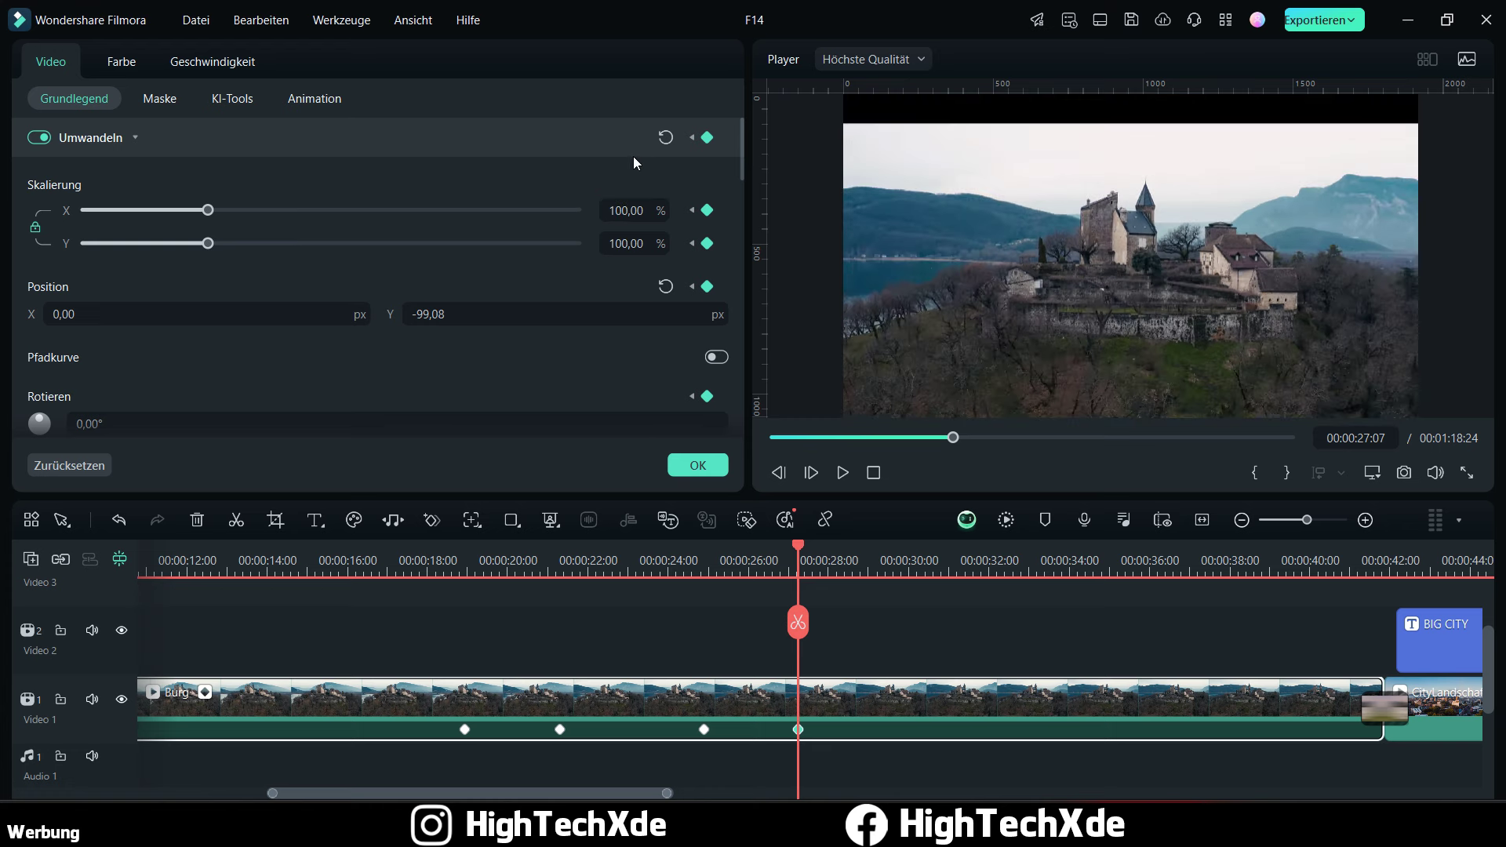
pyautogui.moveTo(1053, 262); pyautogui.dragTo(1005, 354)
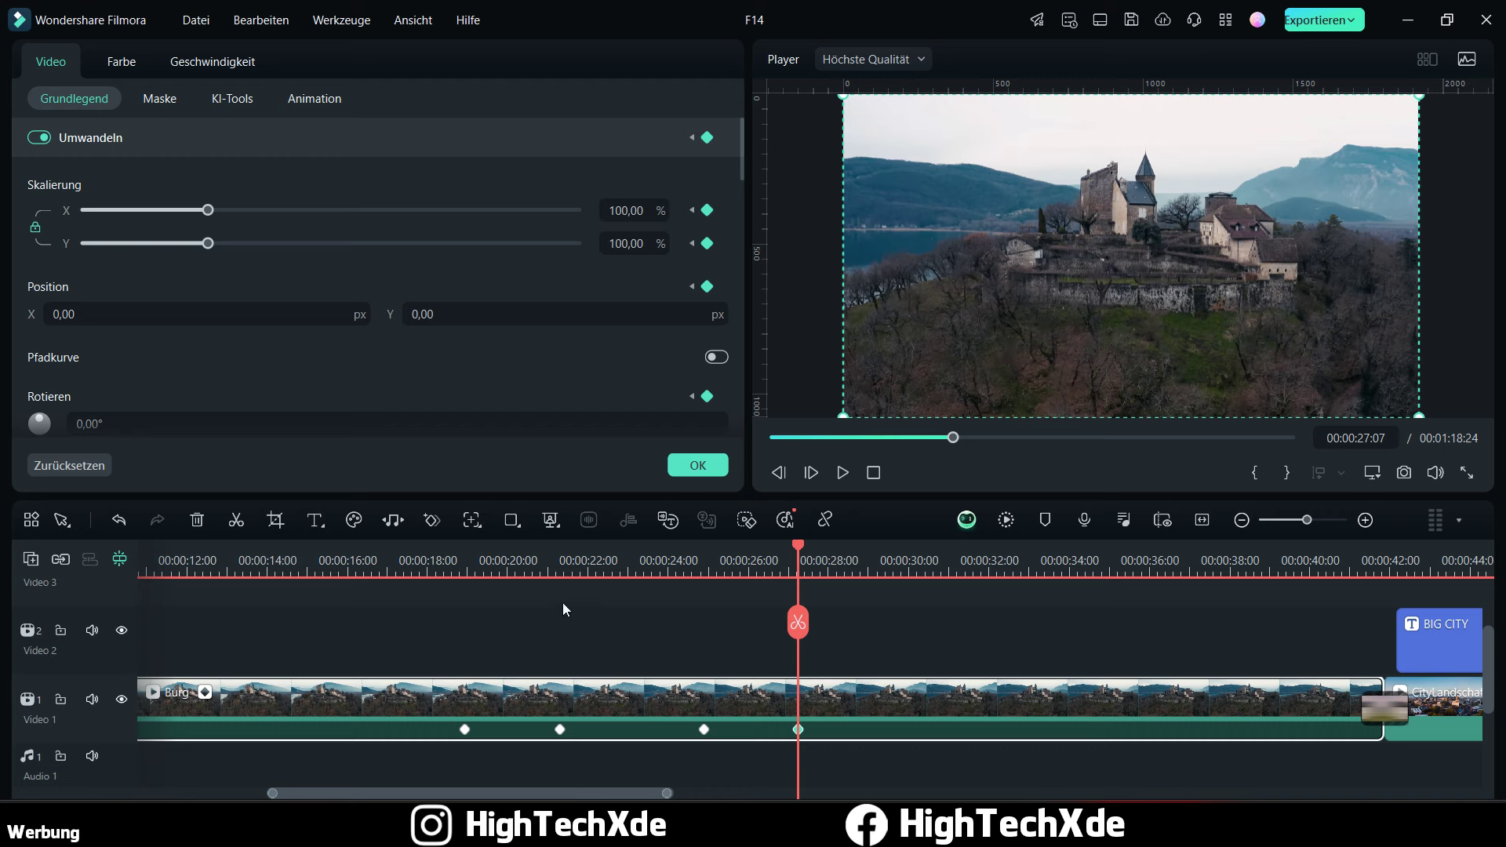
# Step: Play the Burg clip's zoom animation through its last keyframe
pyautogui.click(535, 567)
pyautogui.click(842, 472)
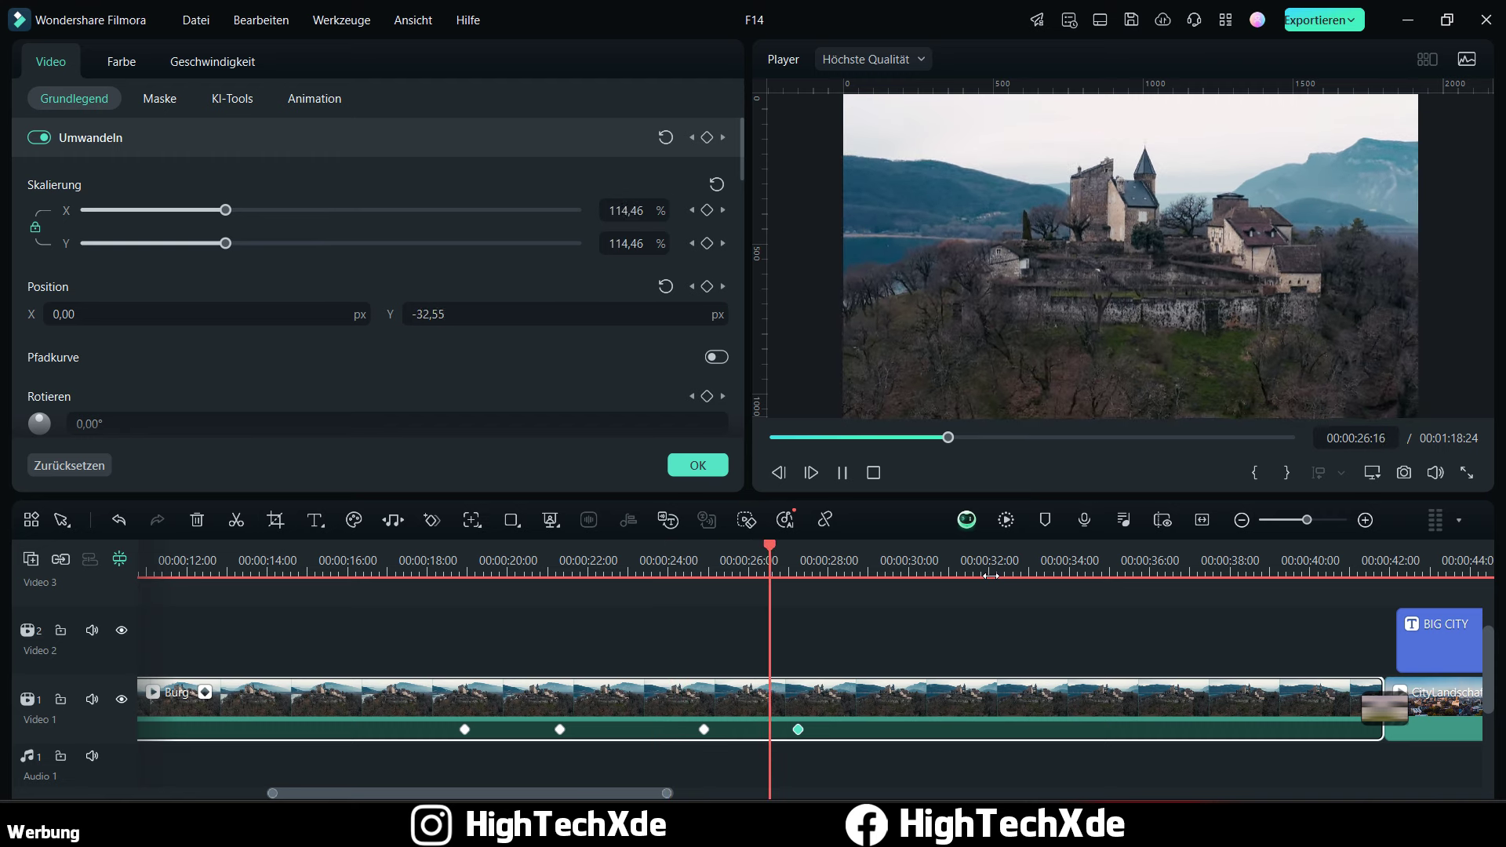
pyautogui.click(841, 472)
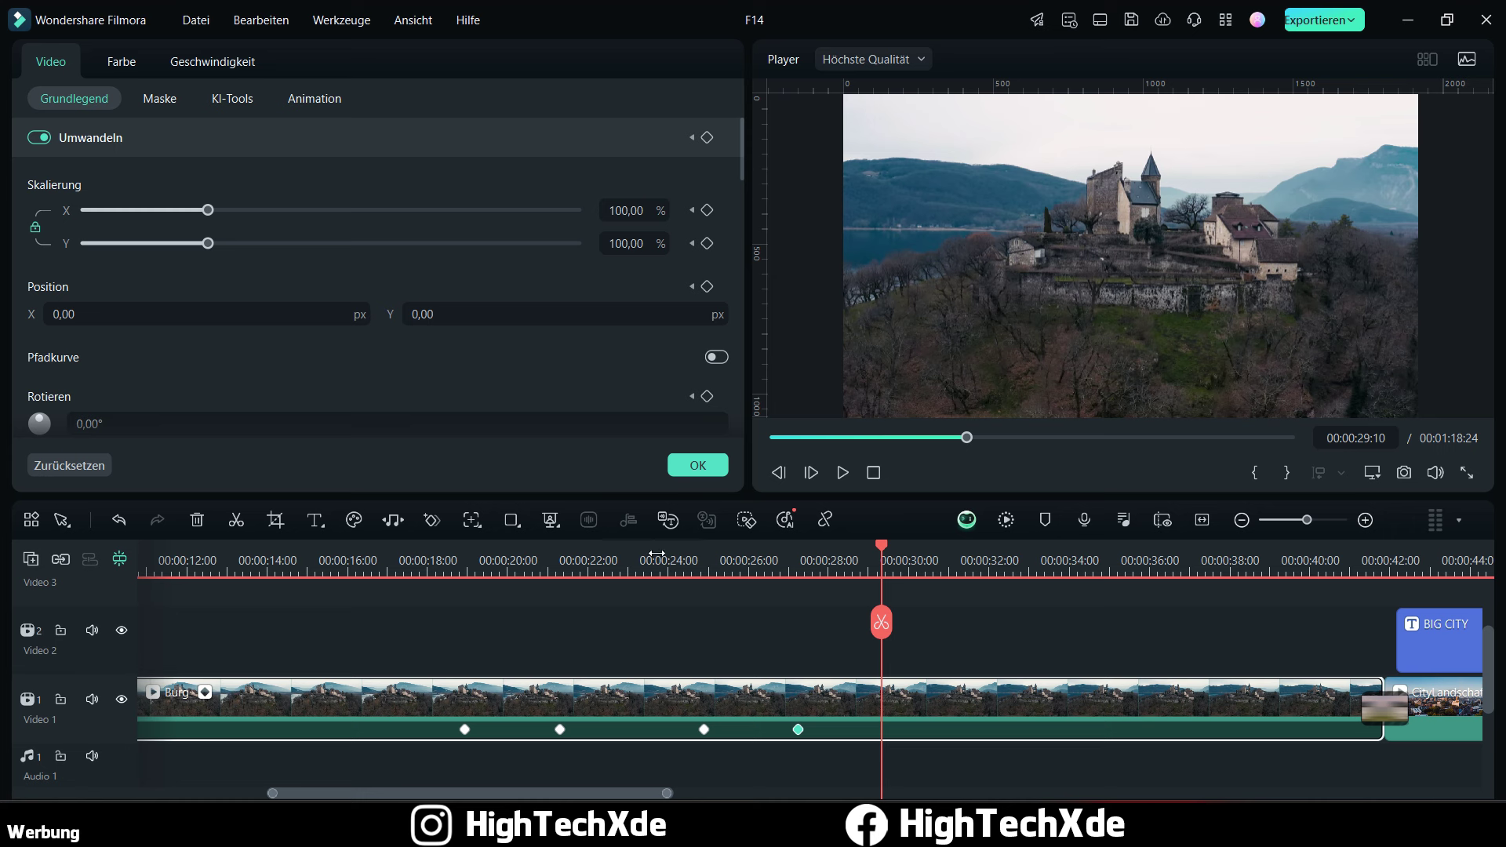
# Step: Set the Burg clip's rotation to 8° at the keyframe at 00:00:24:27
pyautogui.click(705, 731)
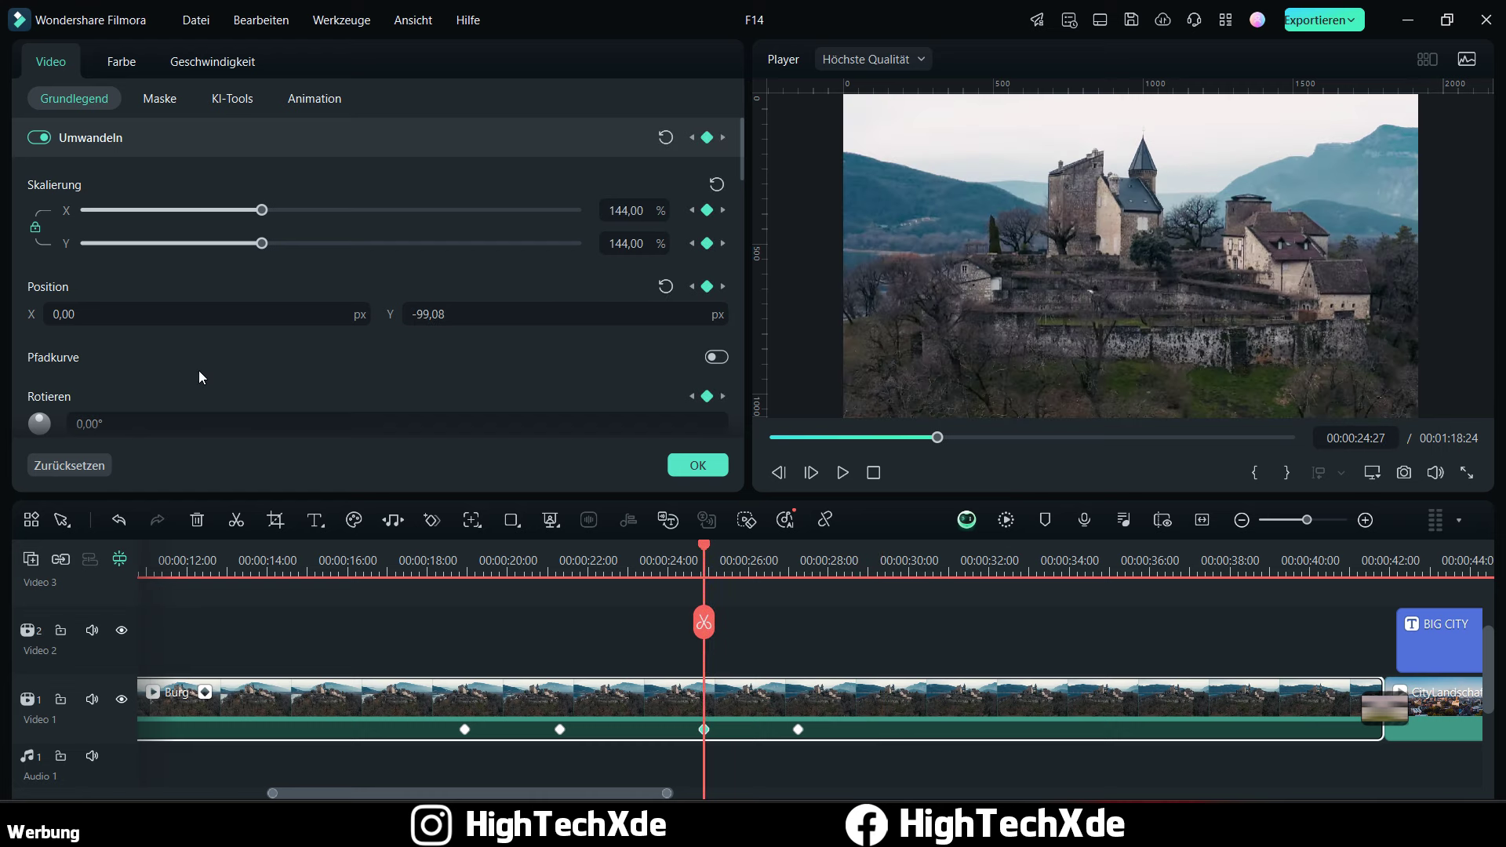
pyautogui.scroll(-1, 181, 371)
pyautogui.write('25')
pyautogui.press('Return')
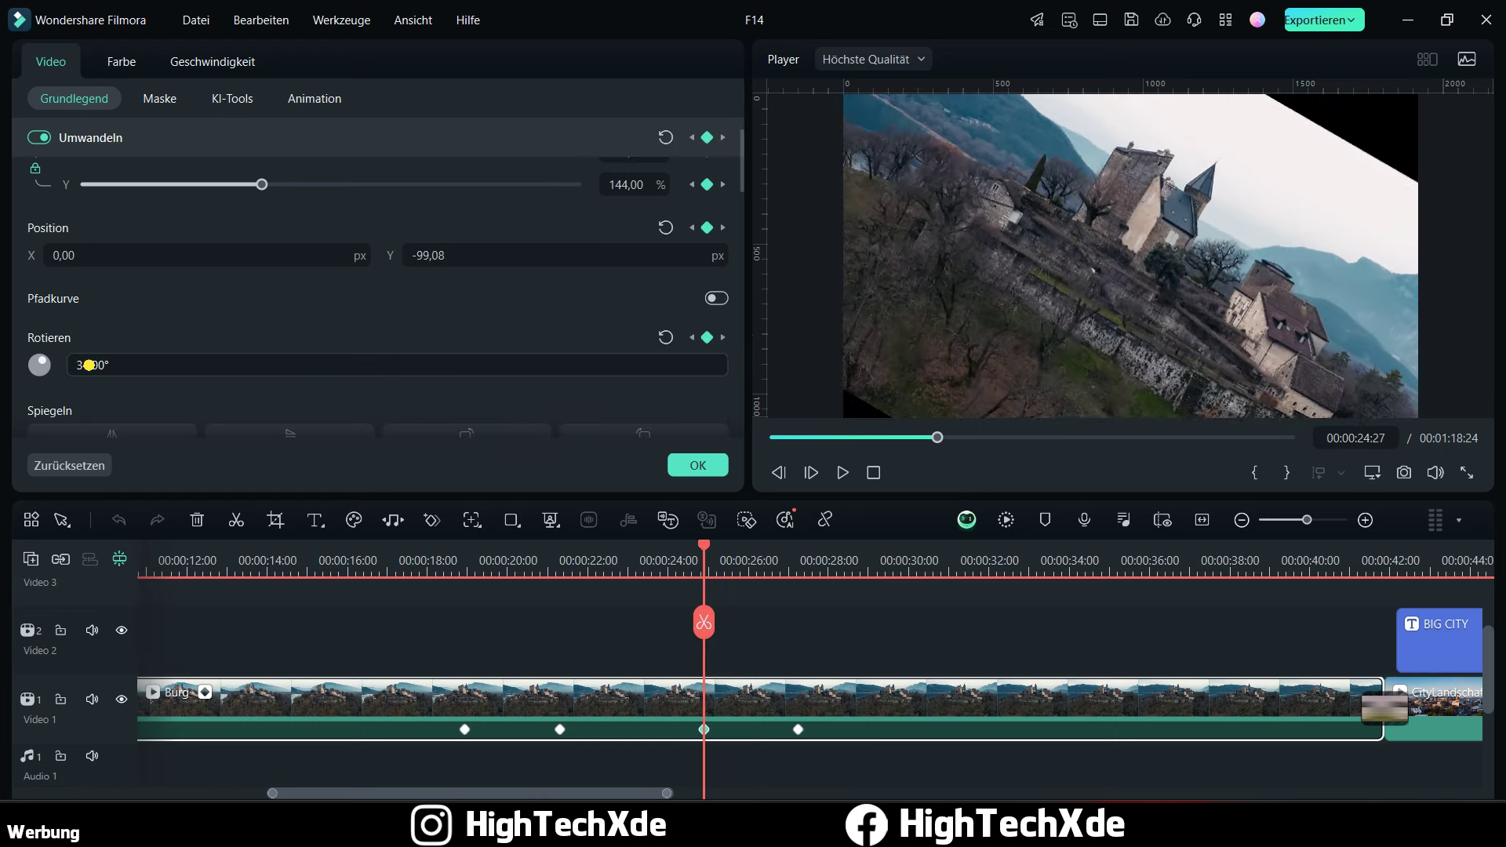
pyautogui.scroll(-17, 89, 365)
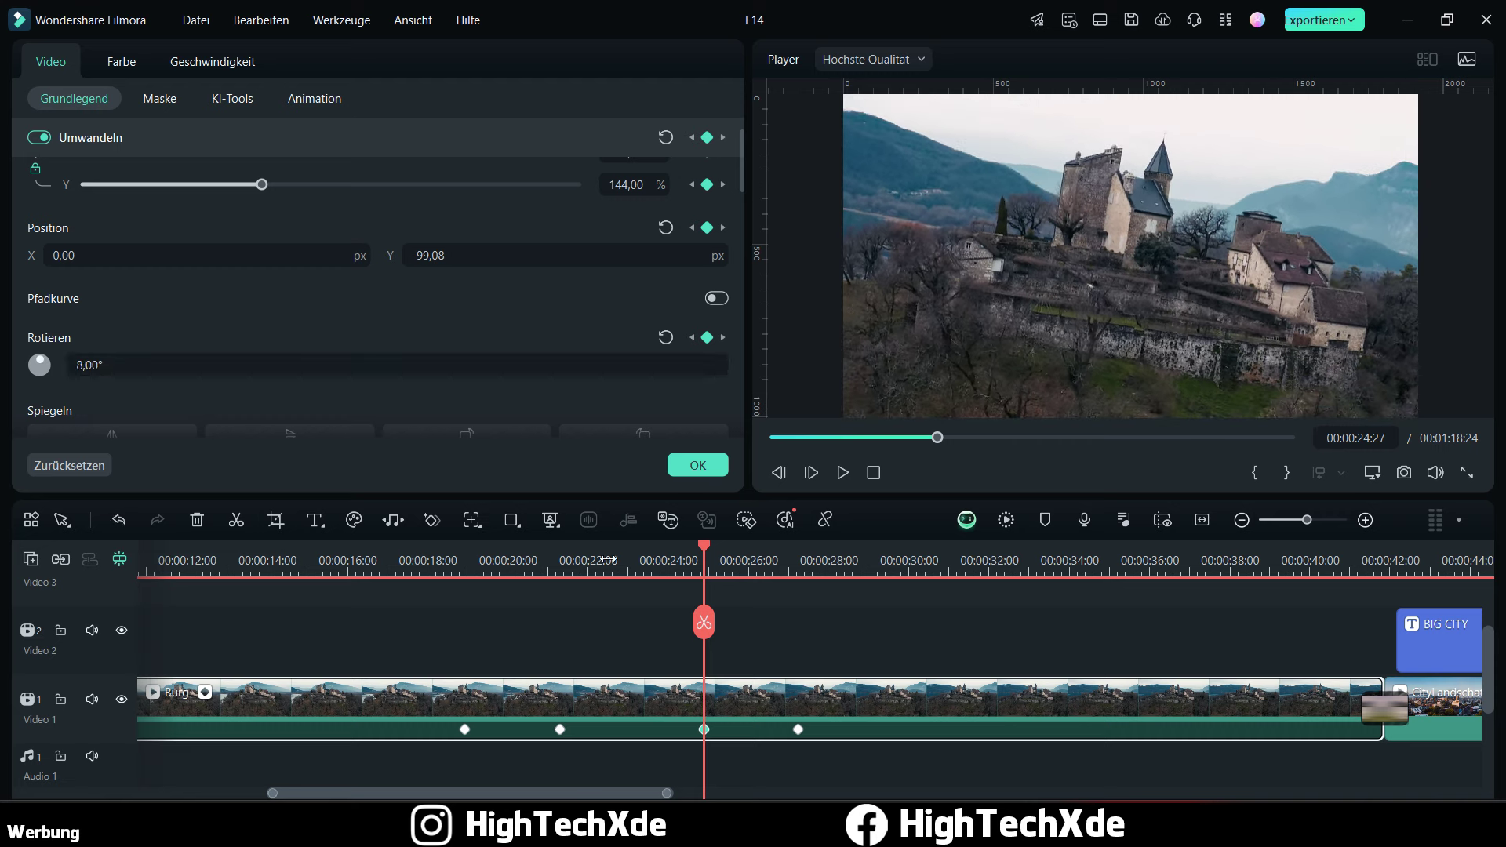
# Step: Replay the Burg clip around the rotated keyframe to check the combined zoom and rotation
pyautogui.click(669, 568)
pyautogui.click(843, 472)
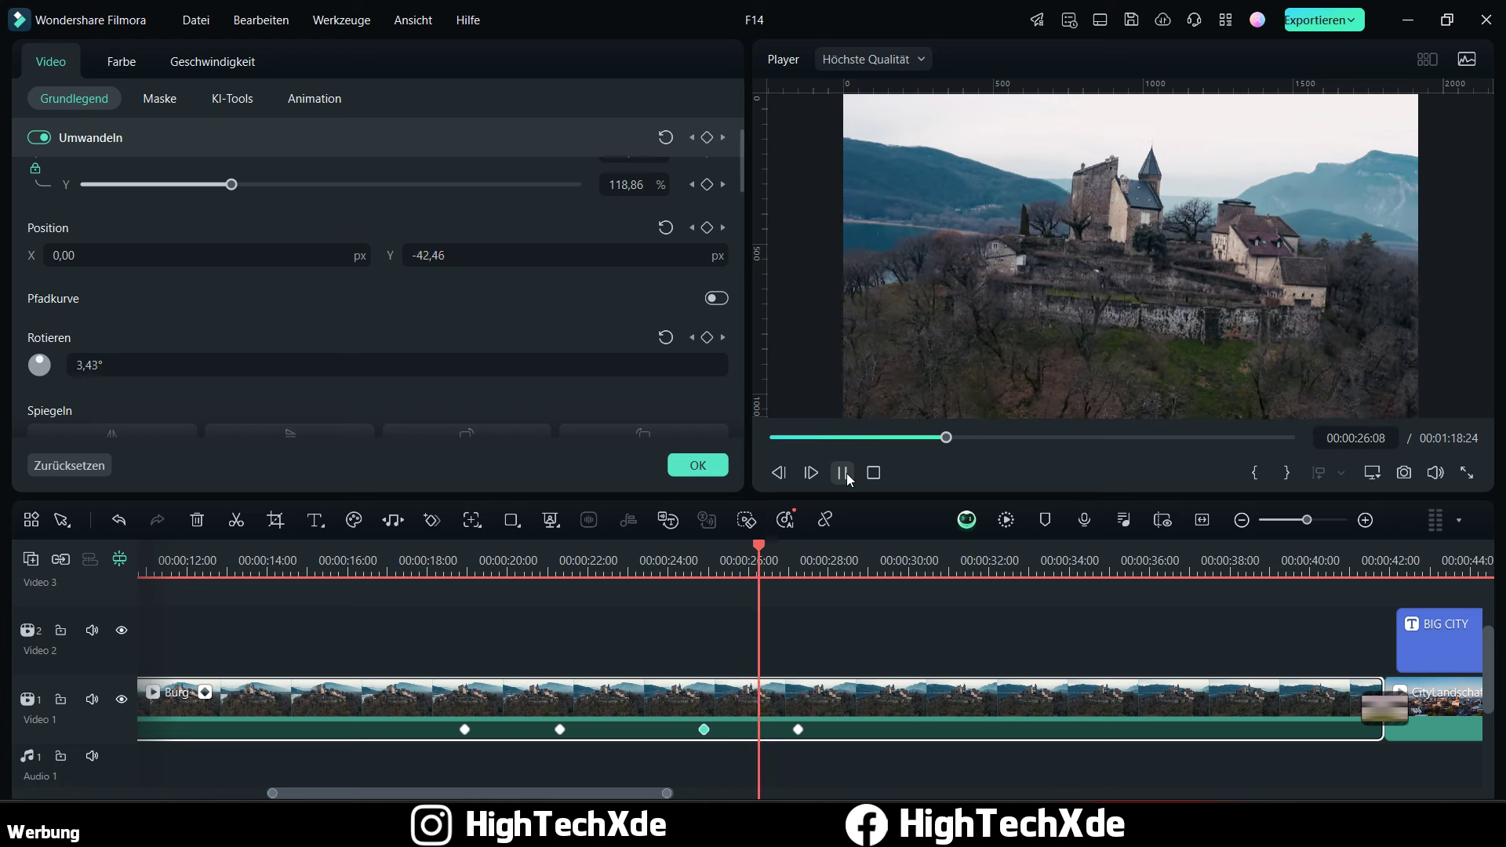
pyautogui.click(604, 568)
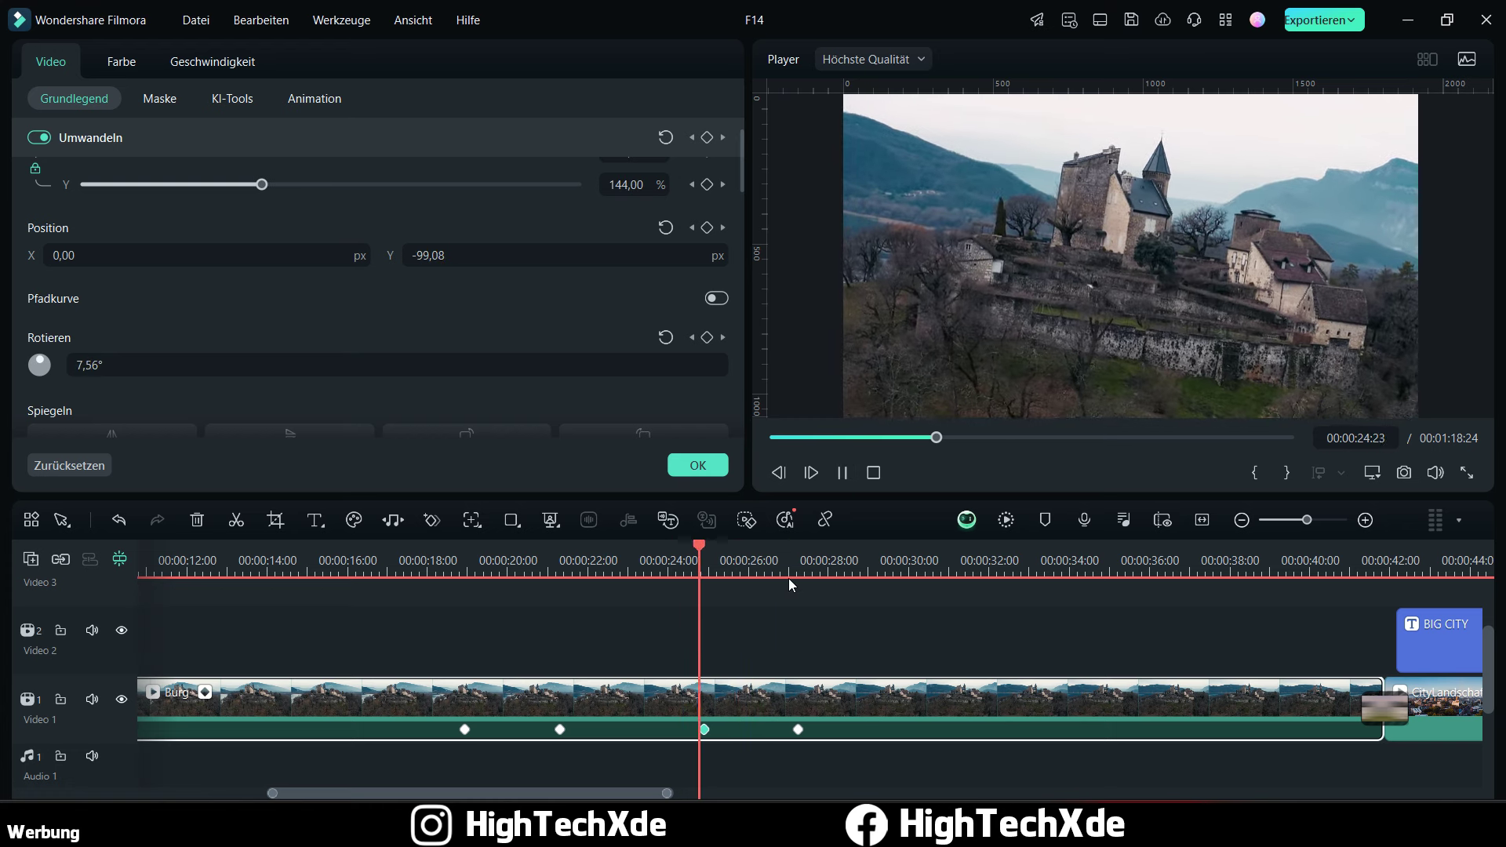
pyautogui.click(843, 473)
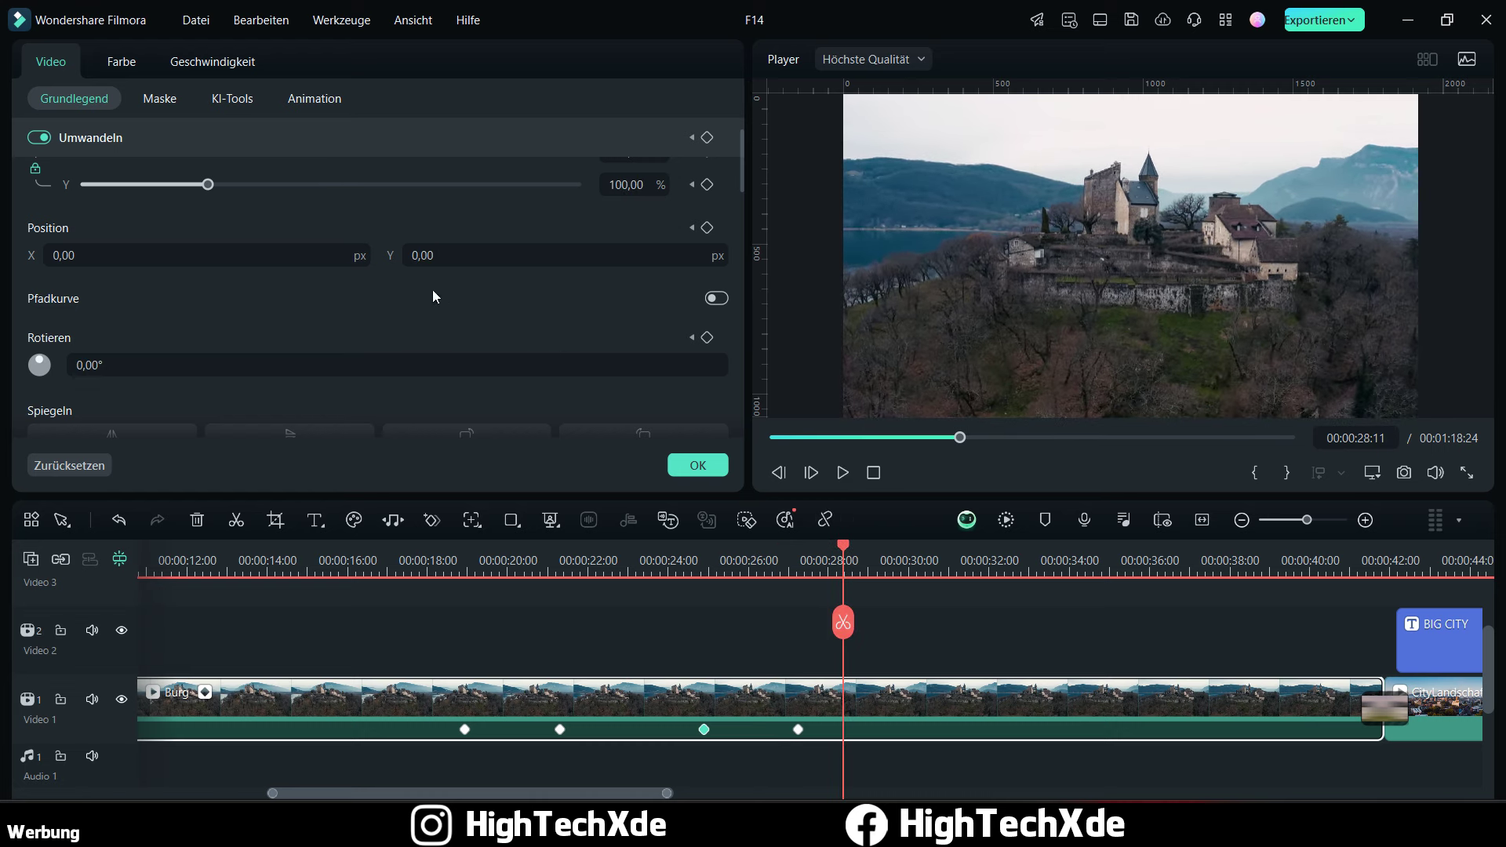
# Step: Keyframe a fade-out on the Burg clip: opacity 100 at 00:00:37:13 and opacity 0 at 00:00:38:28
pyautogui.scroll(-3, 435, 288)
pyautogui.scroll(-2, 513, 276)
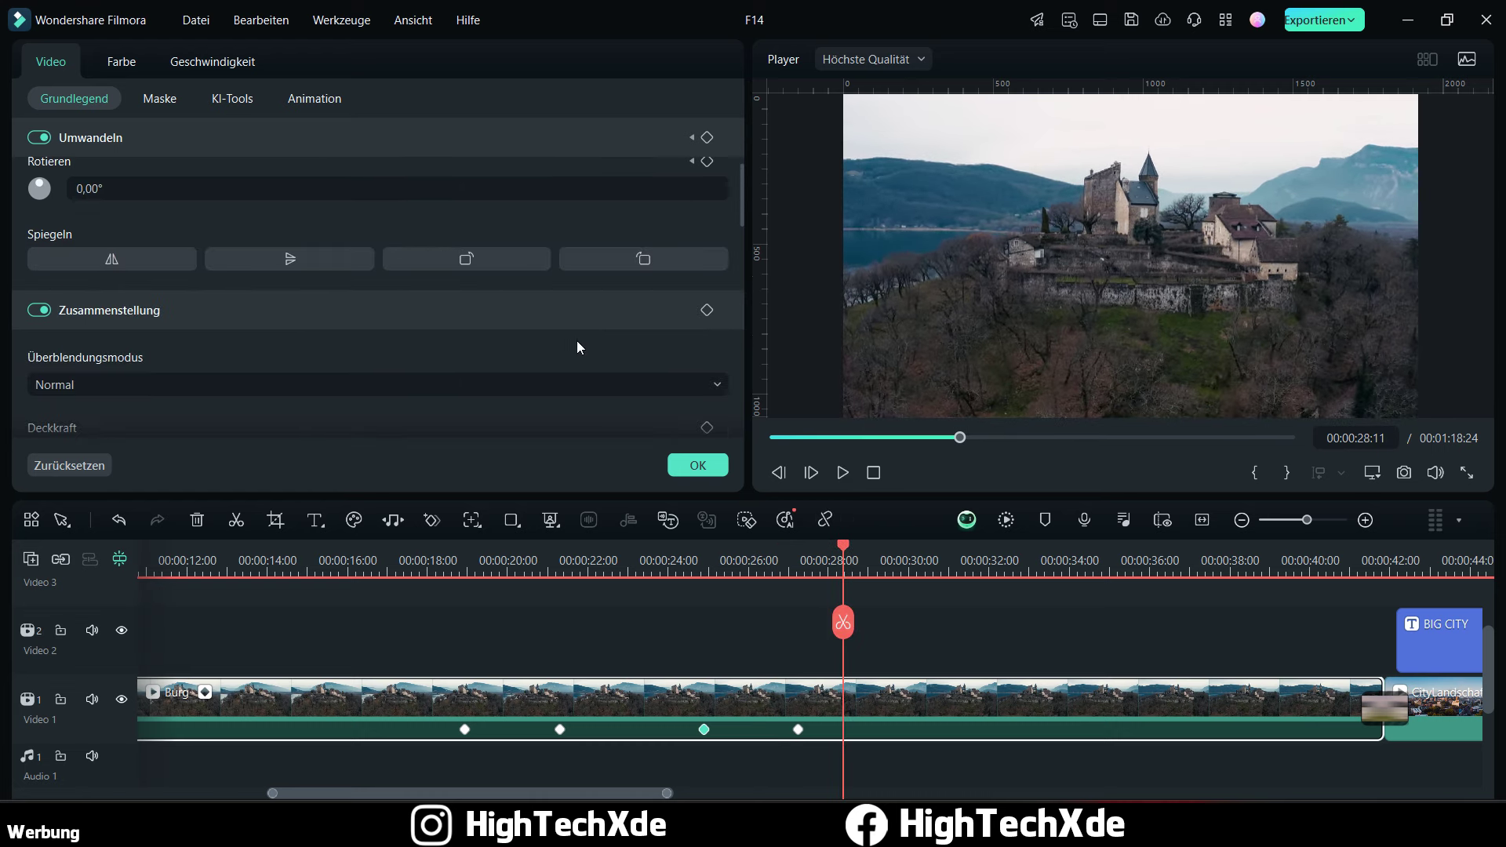
pyautogui.scroll(-2, 821, 609)
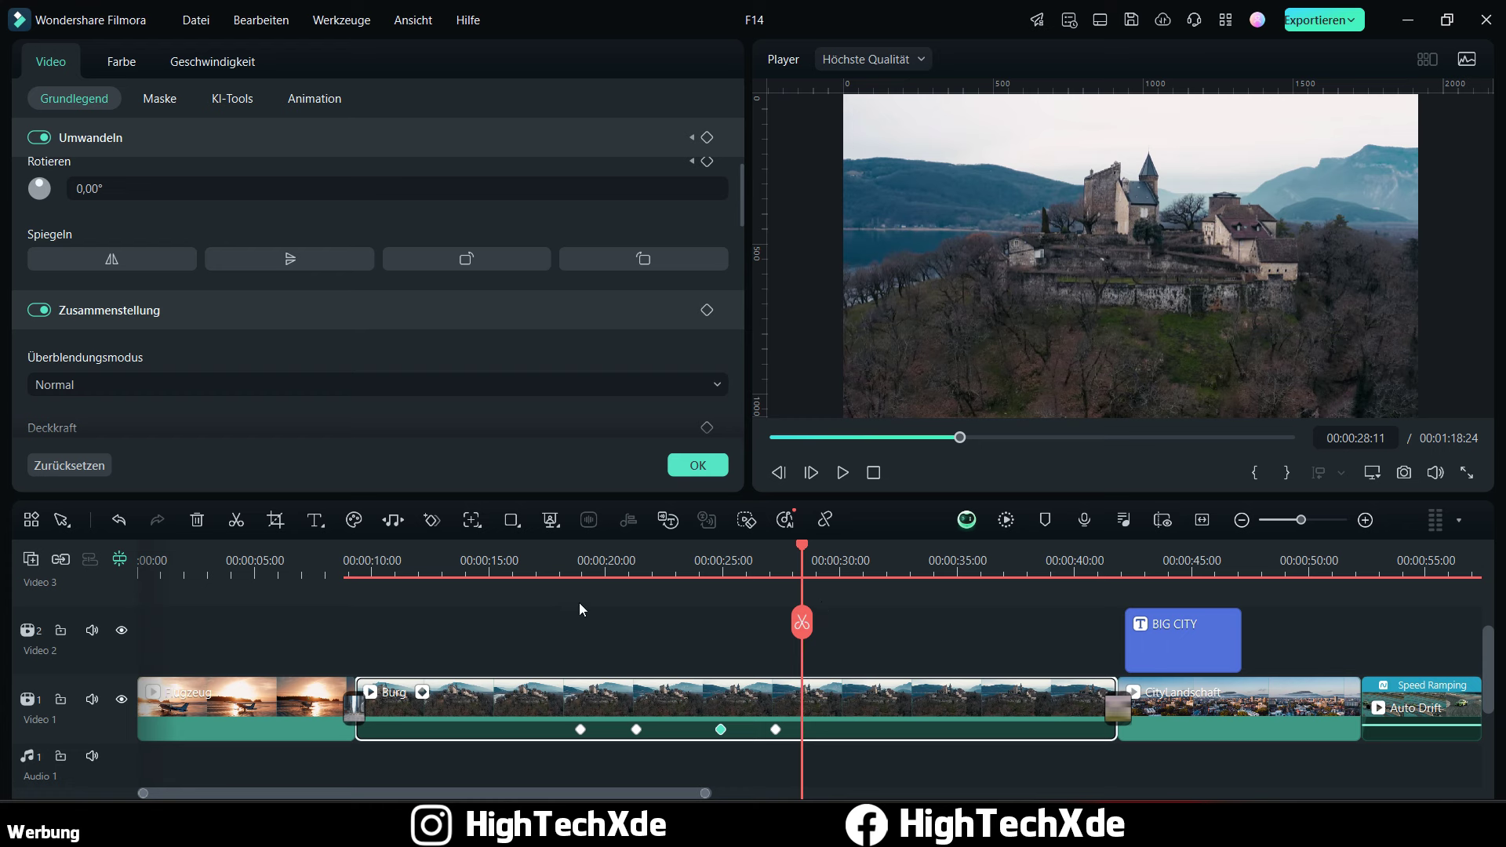
pyautogui.moveTo(962, 564); pyautogui.dragTo(1013, 562)
pyautogui.scroll(-4, 535, 350)
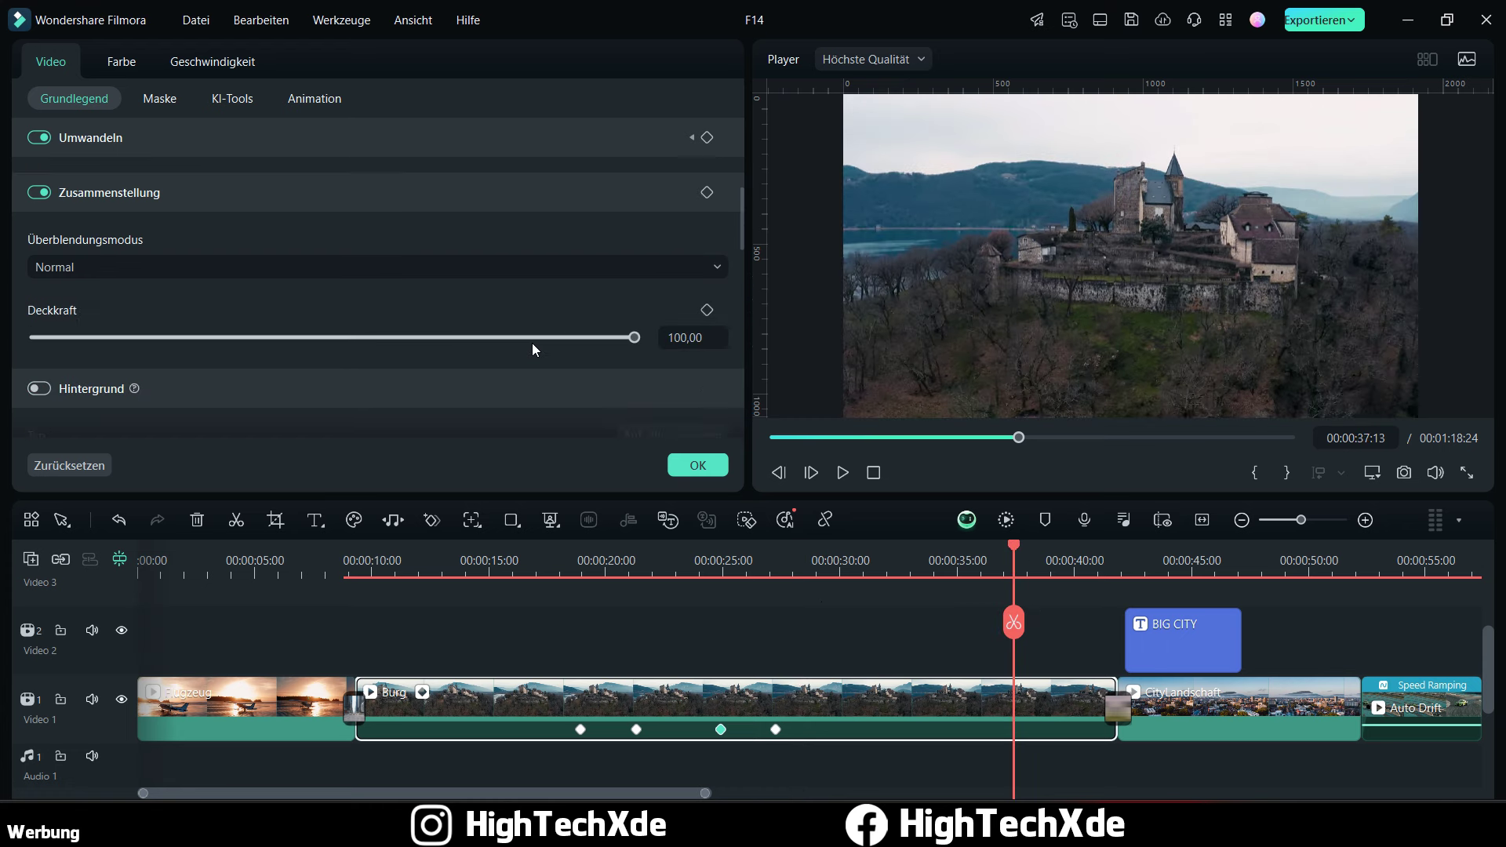
pyautogui.click(707, 310)
pyautogui.click(706, 311)
pyautogui.click(1051, 560)
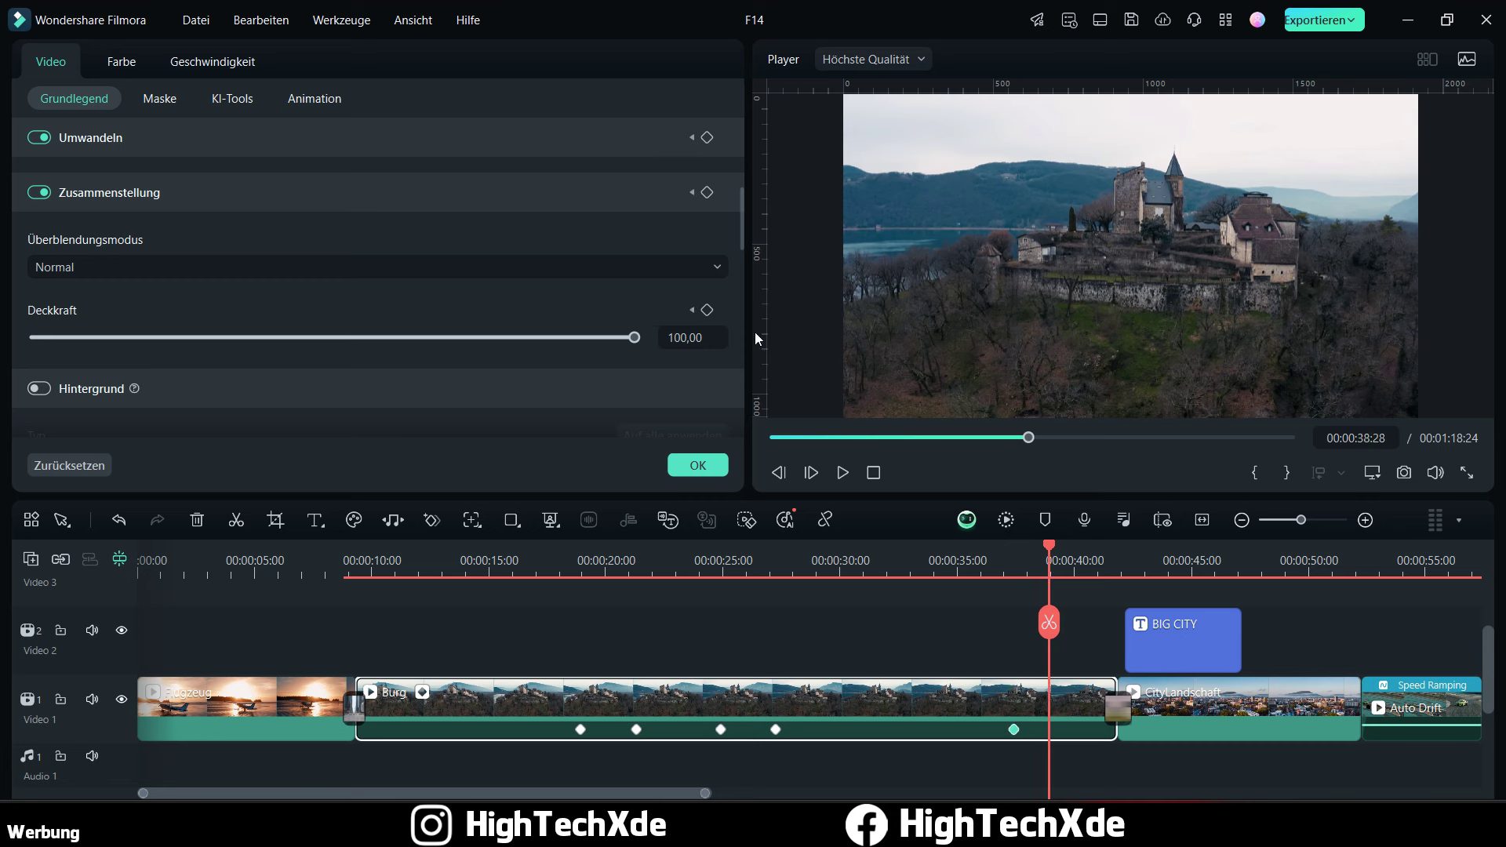
pyautogui.moveTo(634, 338); pyautogui.dragTo(0, 346)
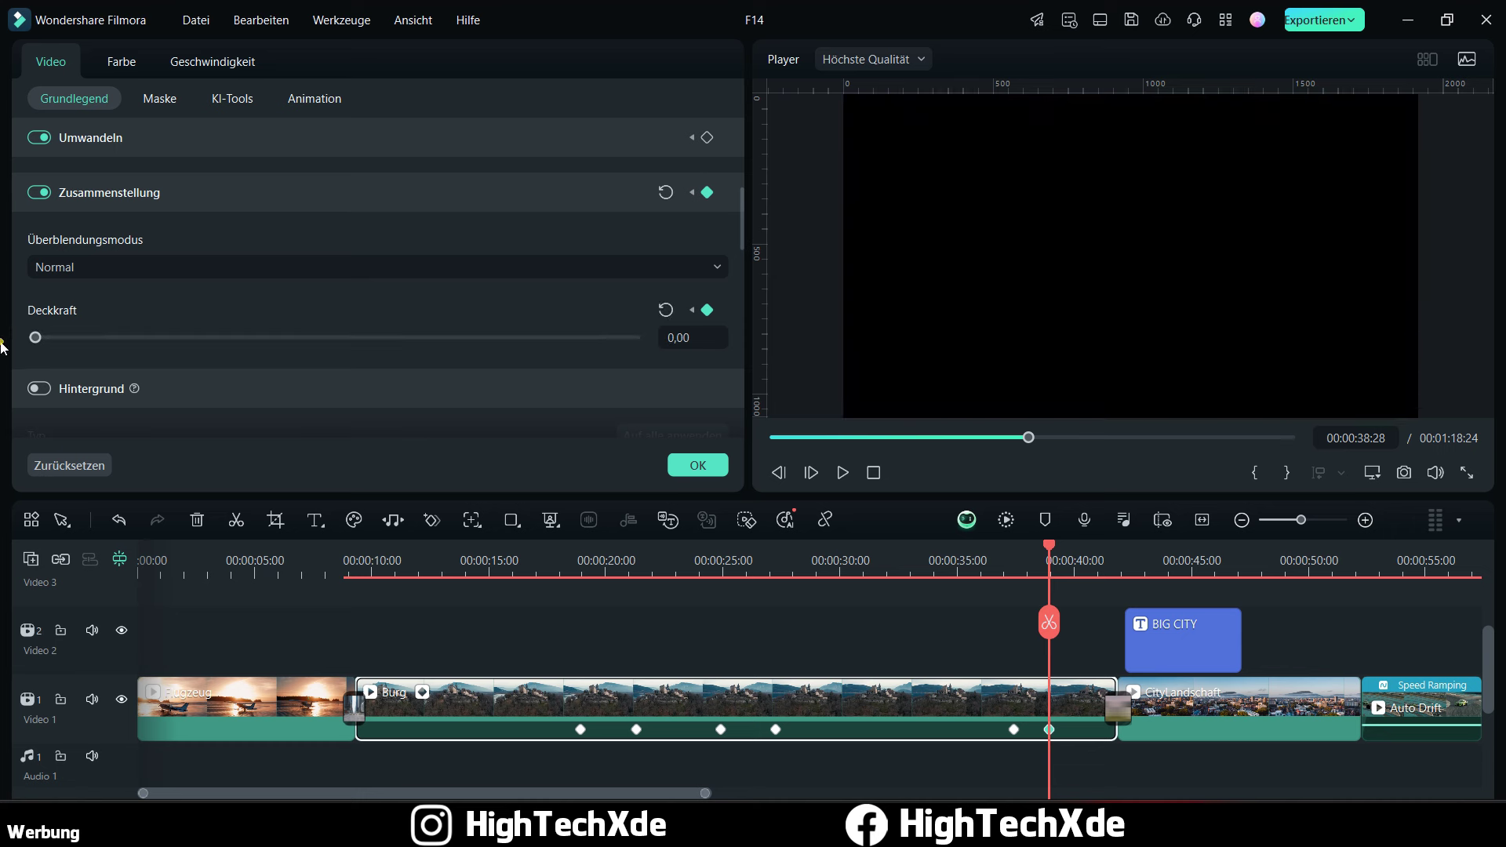
# Step: Play the end of the Burg clip from about 00:00:36:16 to check the fade to black
pyautogui.click(993, 561)
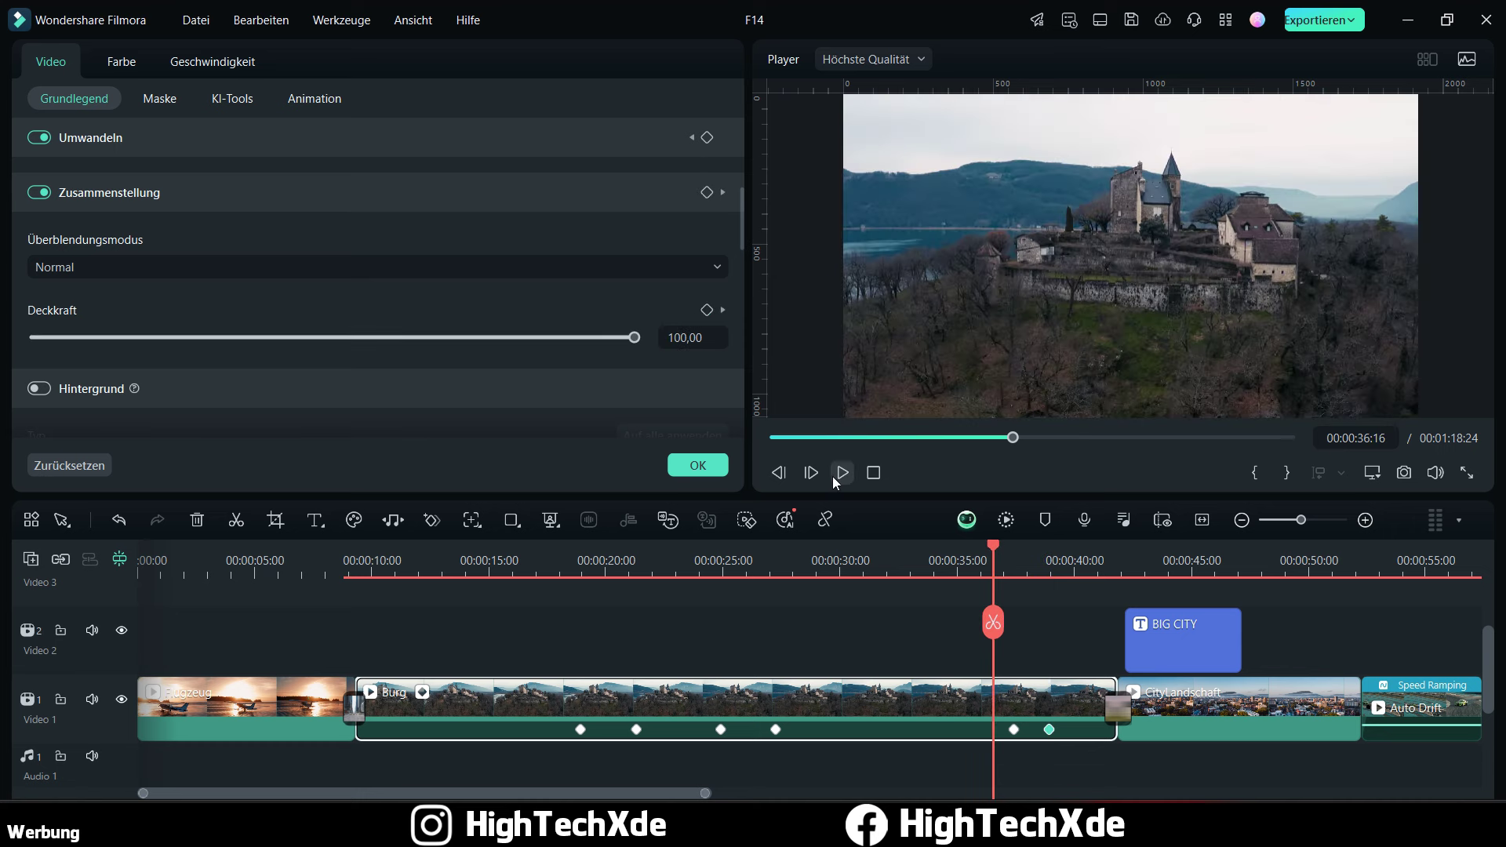
pyautogui.click(843, 472)
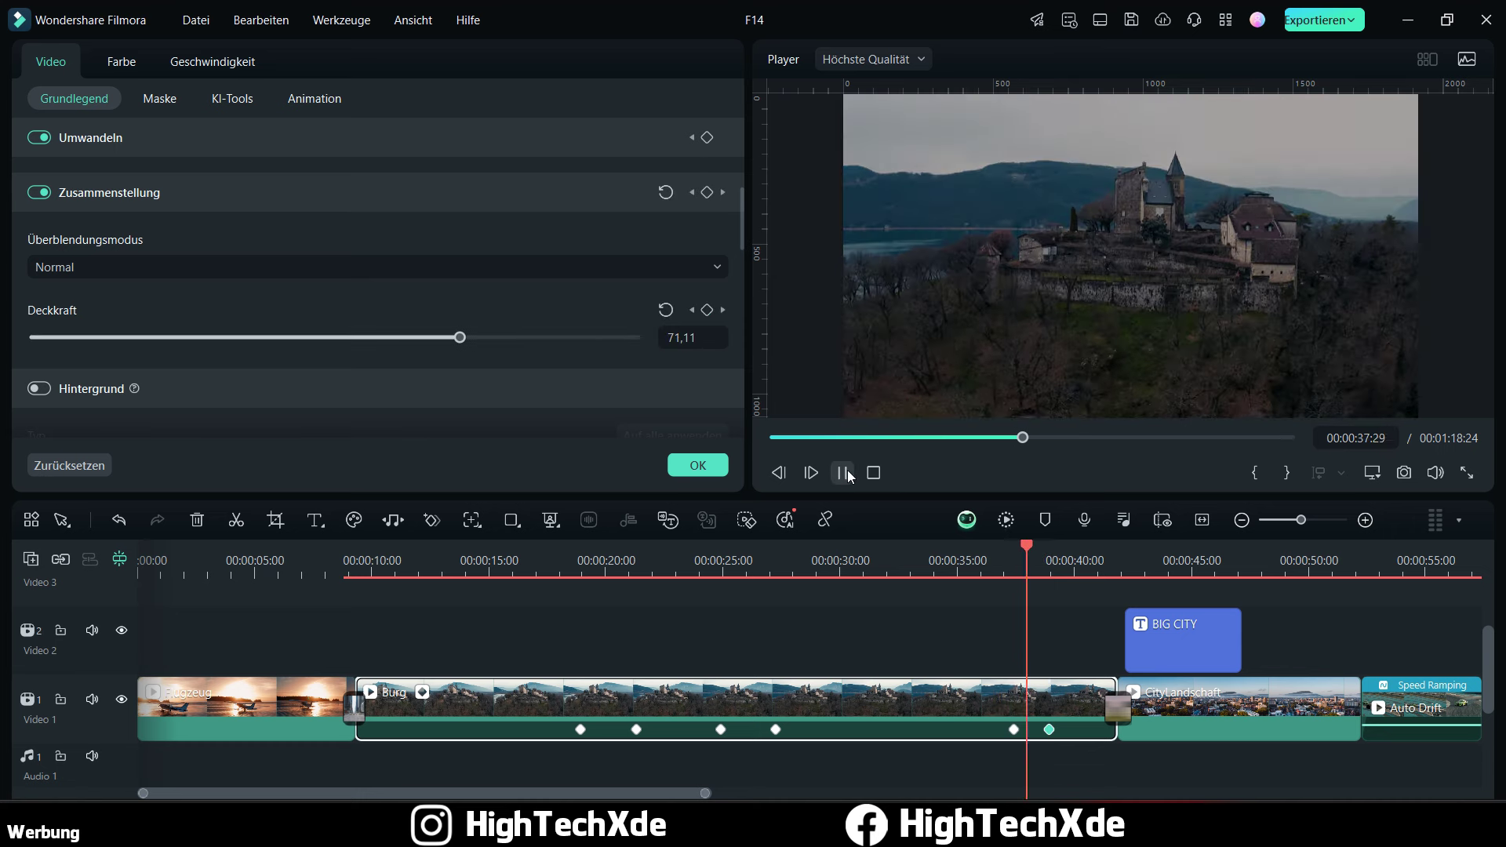
pyautogui.click(844, 472)
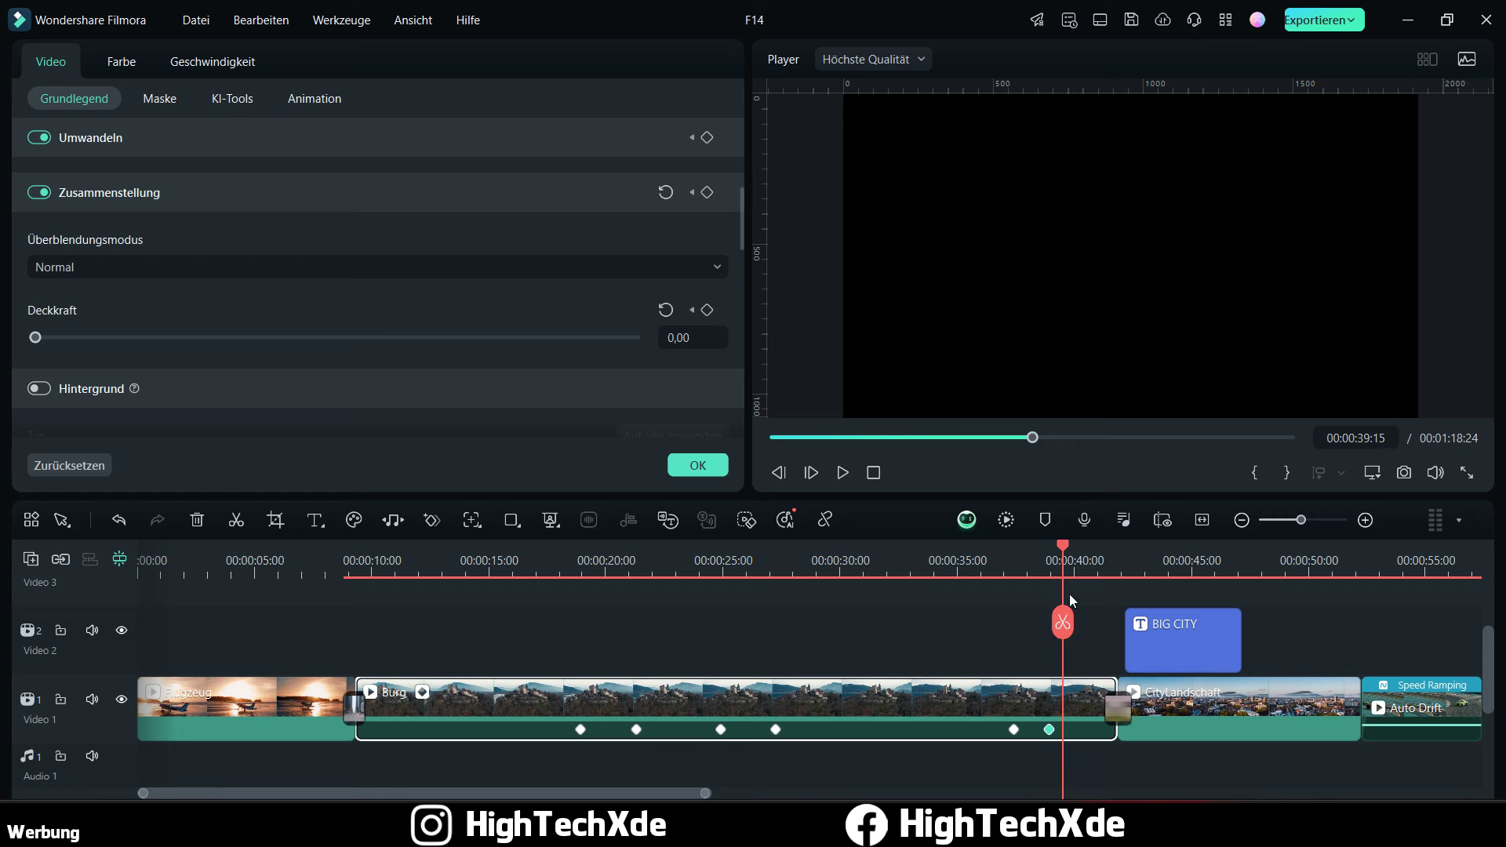
# Step: Shift the fade-out's end keyframe to 00:00:39:18 and delete both opacity keyframes from the Burg clip
pyautogui.scroll(3, 1131, 631)
pyautogui.click(1030, 730)
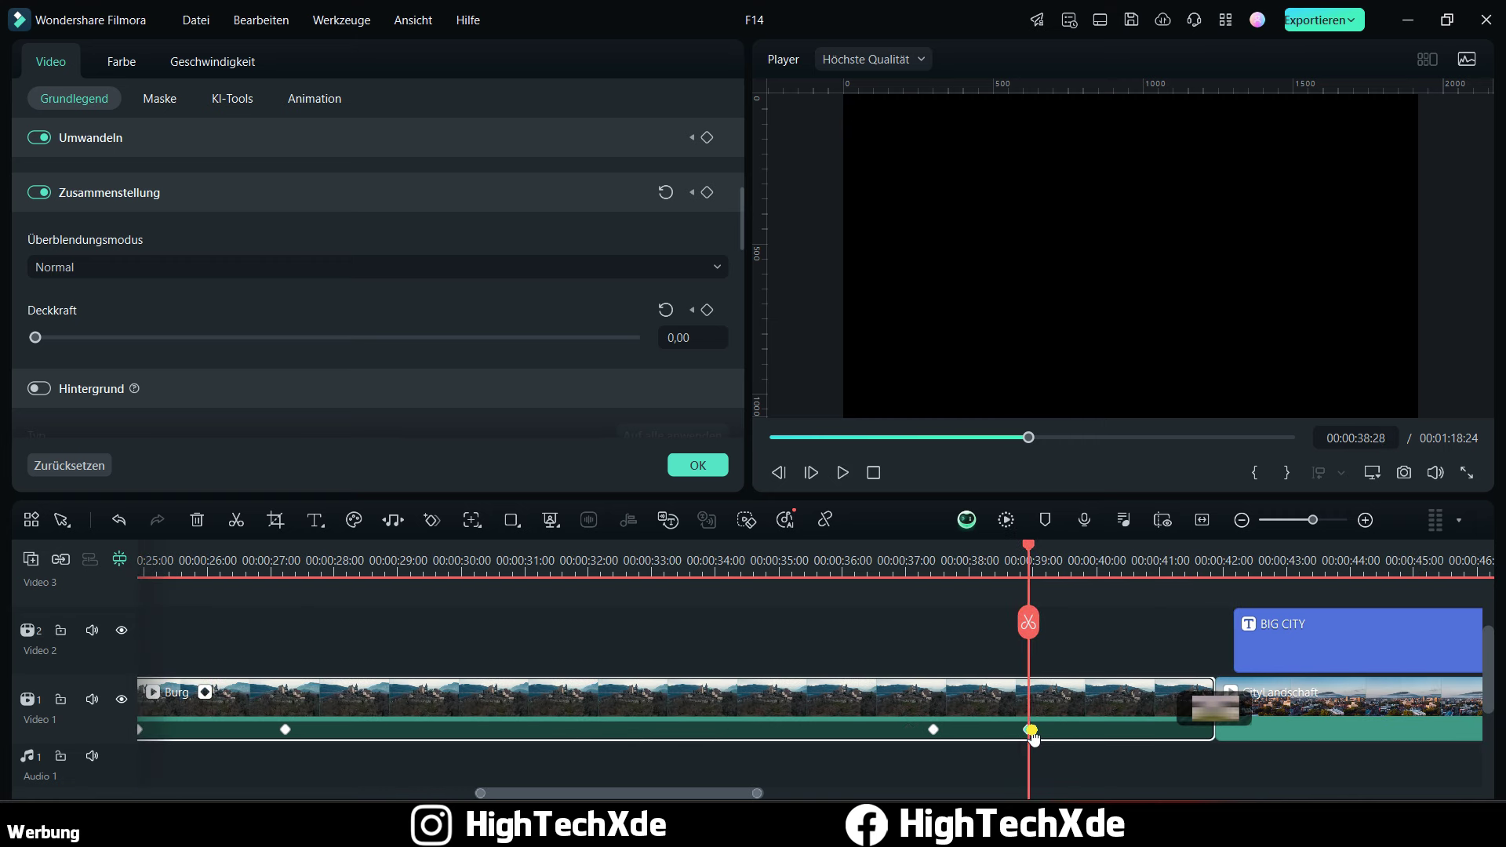
pyautogui.moveTo(1029, 730); pyautogui.dragTo(1071, 730)
pyautogui.click(1166, 729)
pyautogui.click(1071, 730)
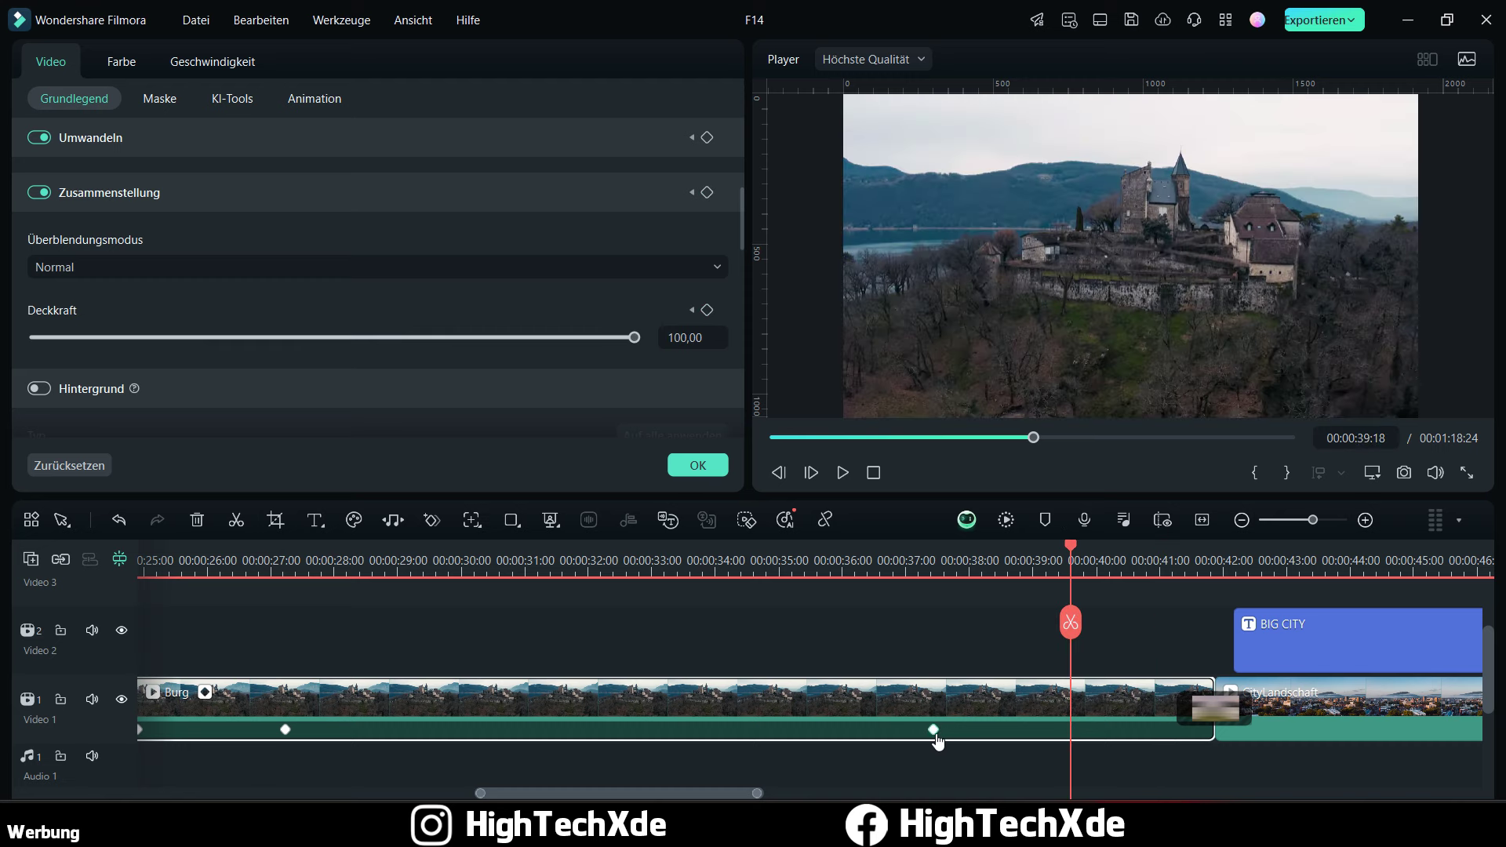
pyautogui.click(934, 730)
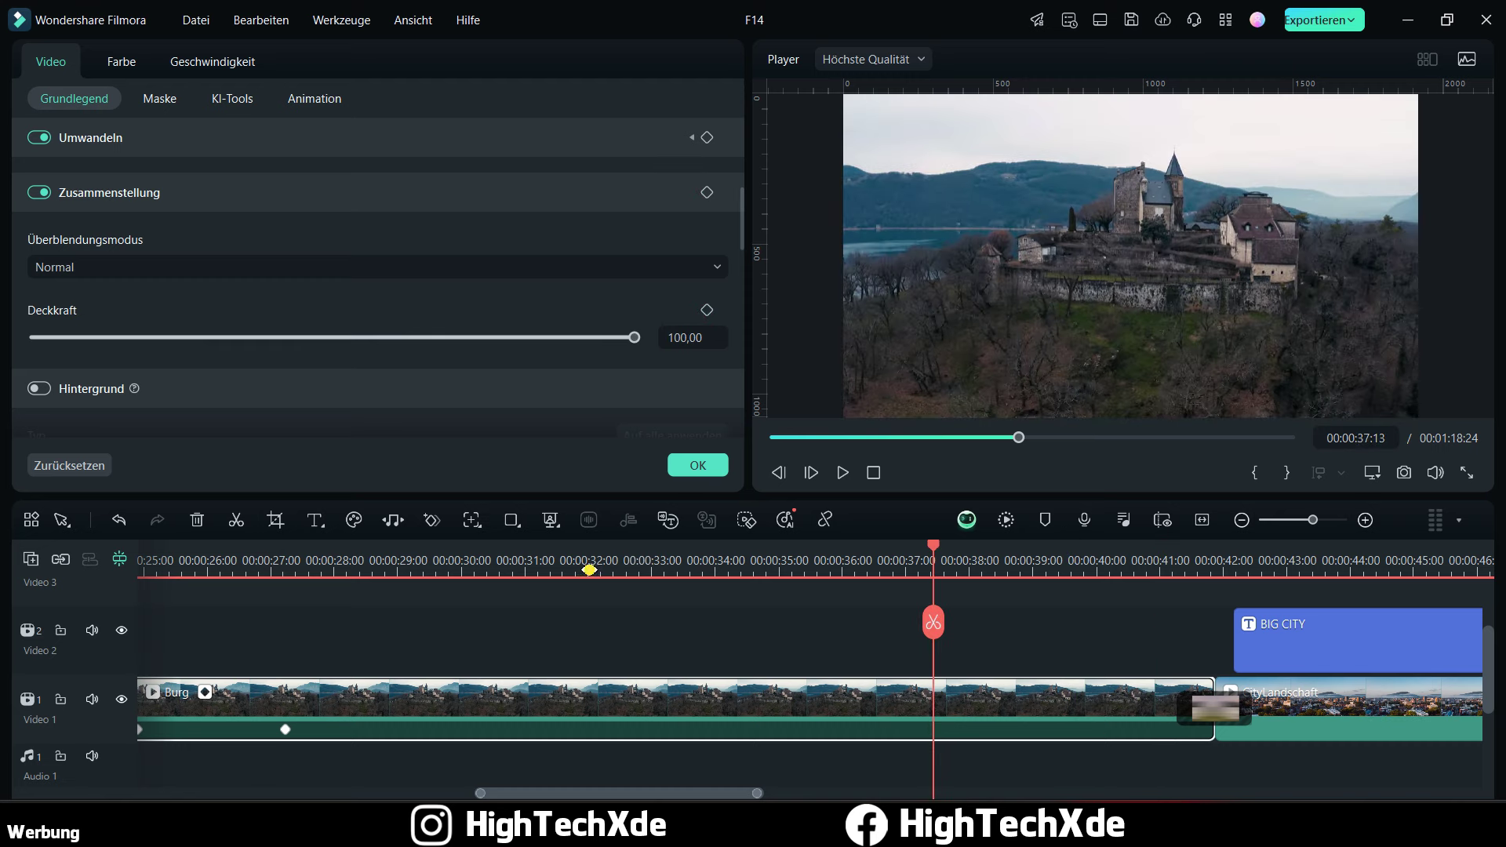
# Step: Move the playhead to the Burg clip's keyframe at 00:00:24:27 and open the clip's keyframe editor on the timeline
pyautogui.hotkey('shift', 'z')
pyautogui.scroll(-3, 559, 327)
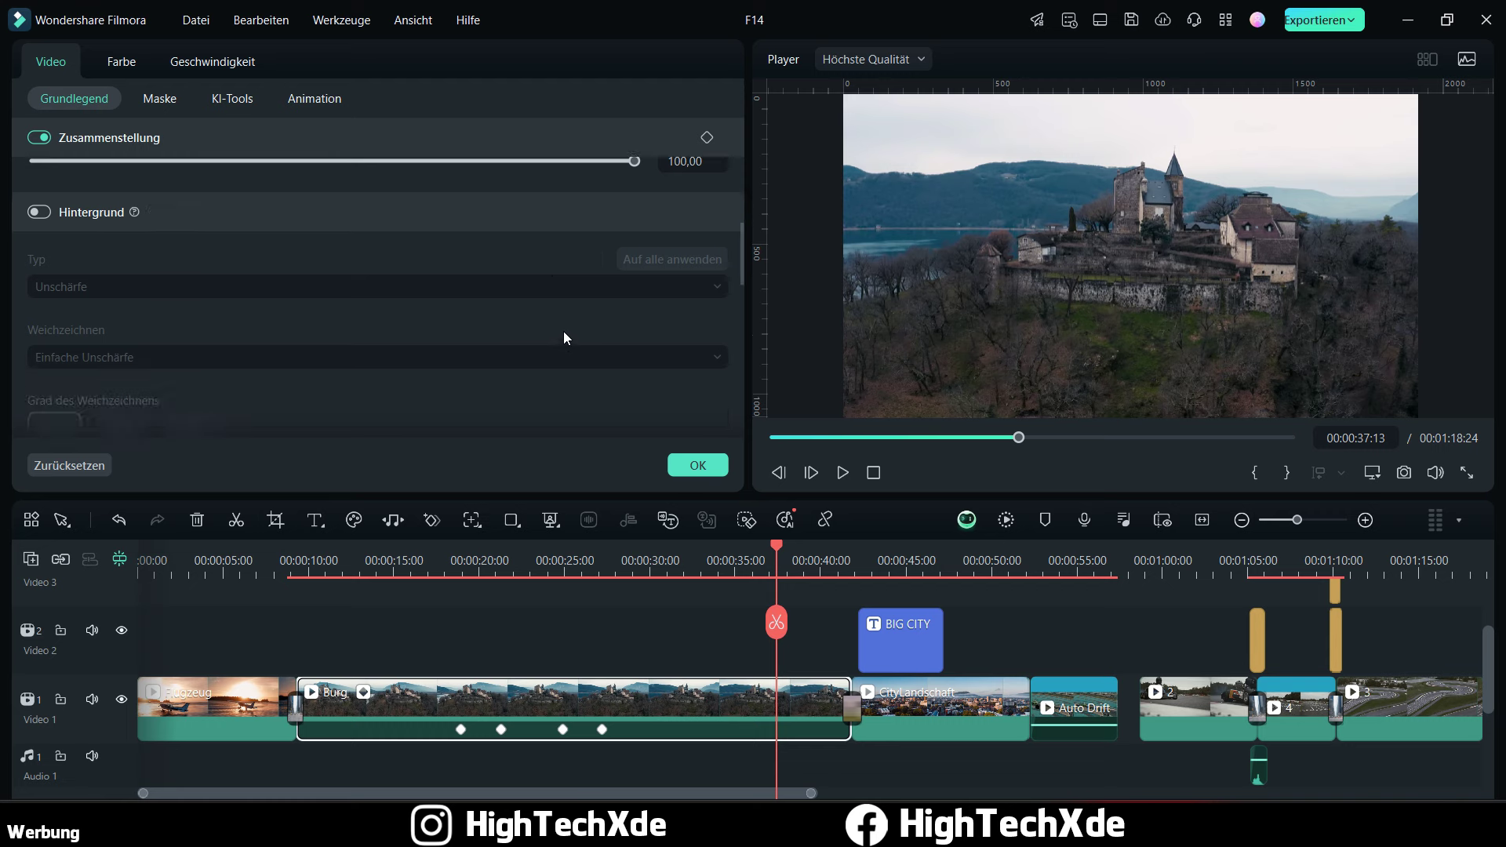
pyautogui.scroll(8, 566, 336)
pyautogui.click(560, 566)
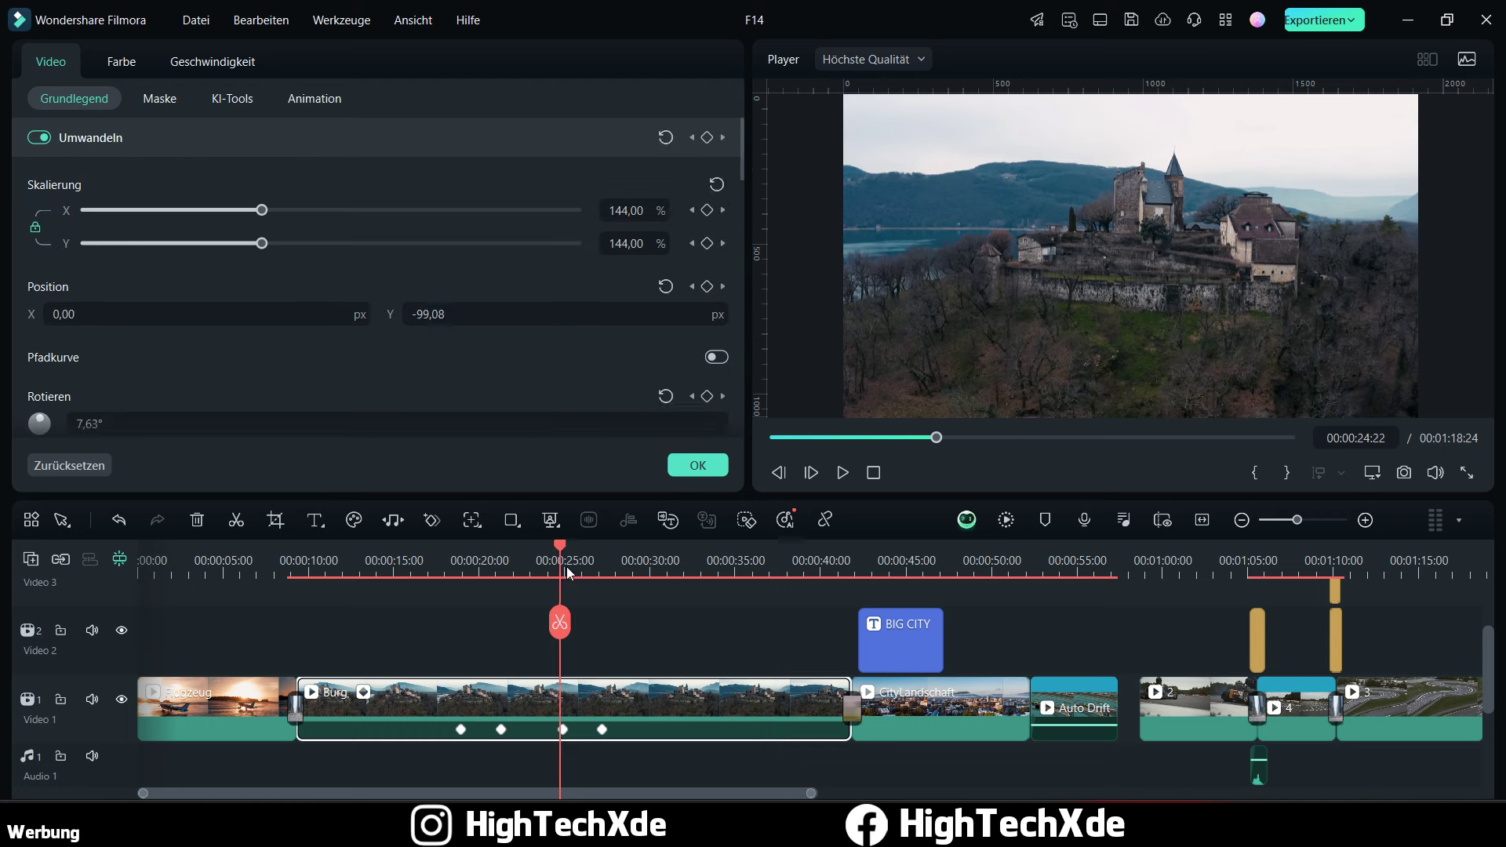
pyautogui.scroll(1, 673, 571)
pyautogui.scroll(-1, 519, 646)
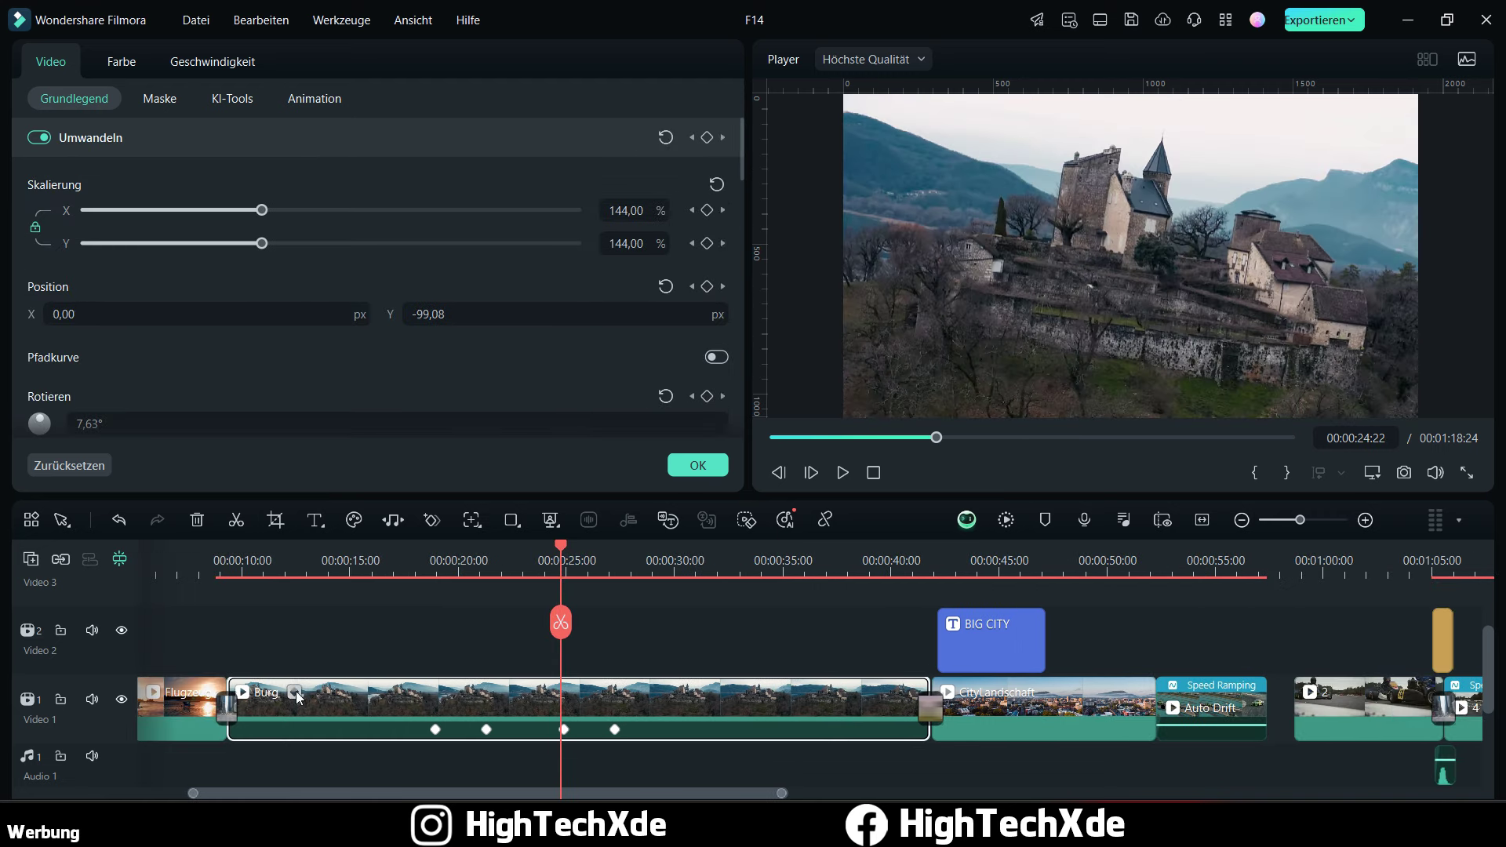
pyautogui.click(562, 729)
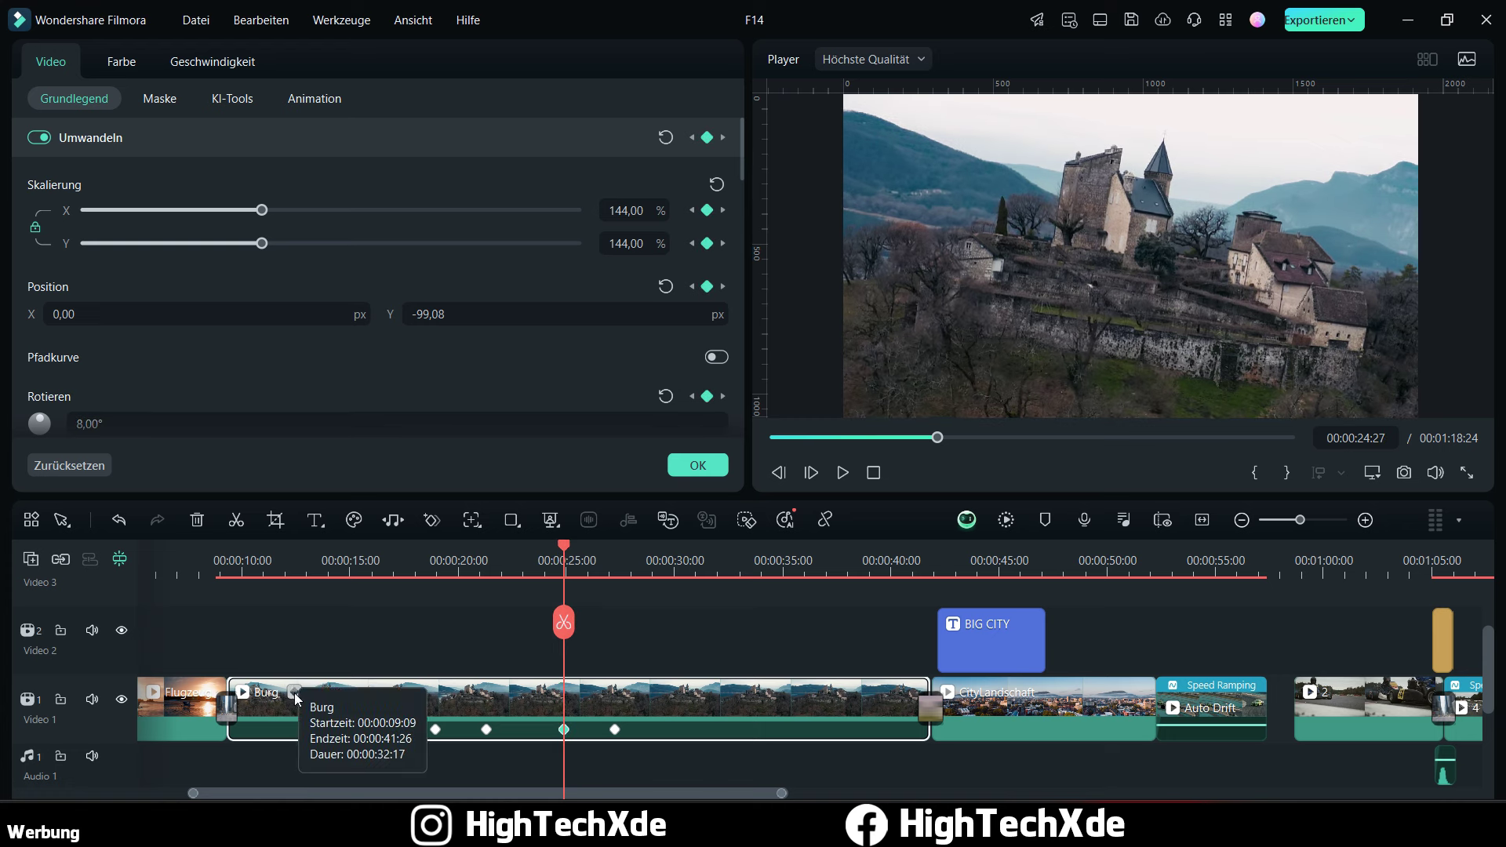
pyautogui.click(296, 695)
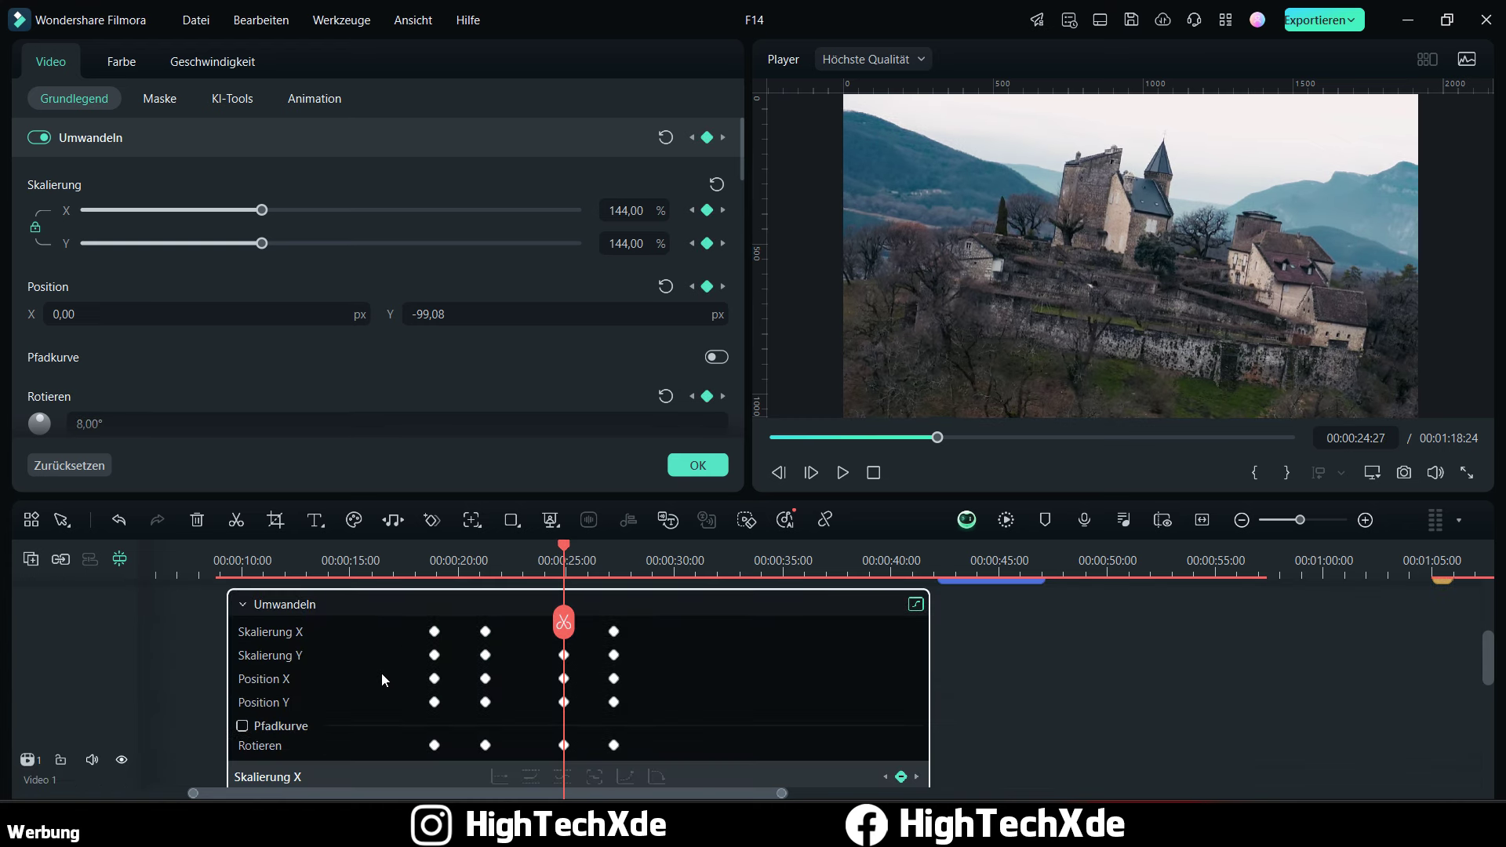
# Step: Enable Pfadkurve for the Burg clip and select all four Skalierung X keyframes on the graph
pyautogui.scroll(-2, 361, 686)
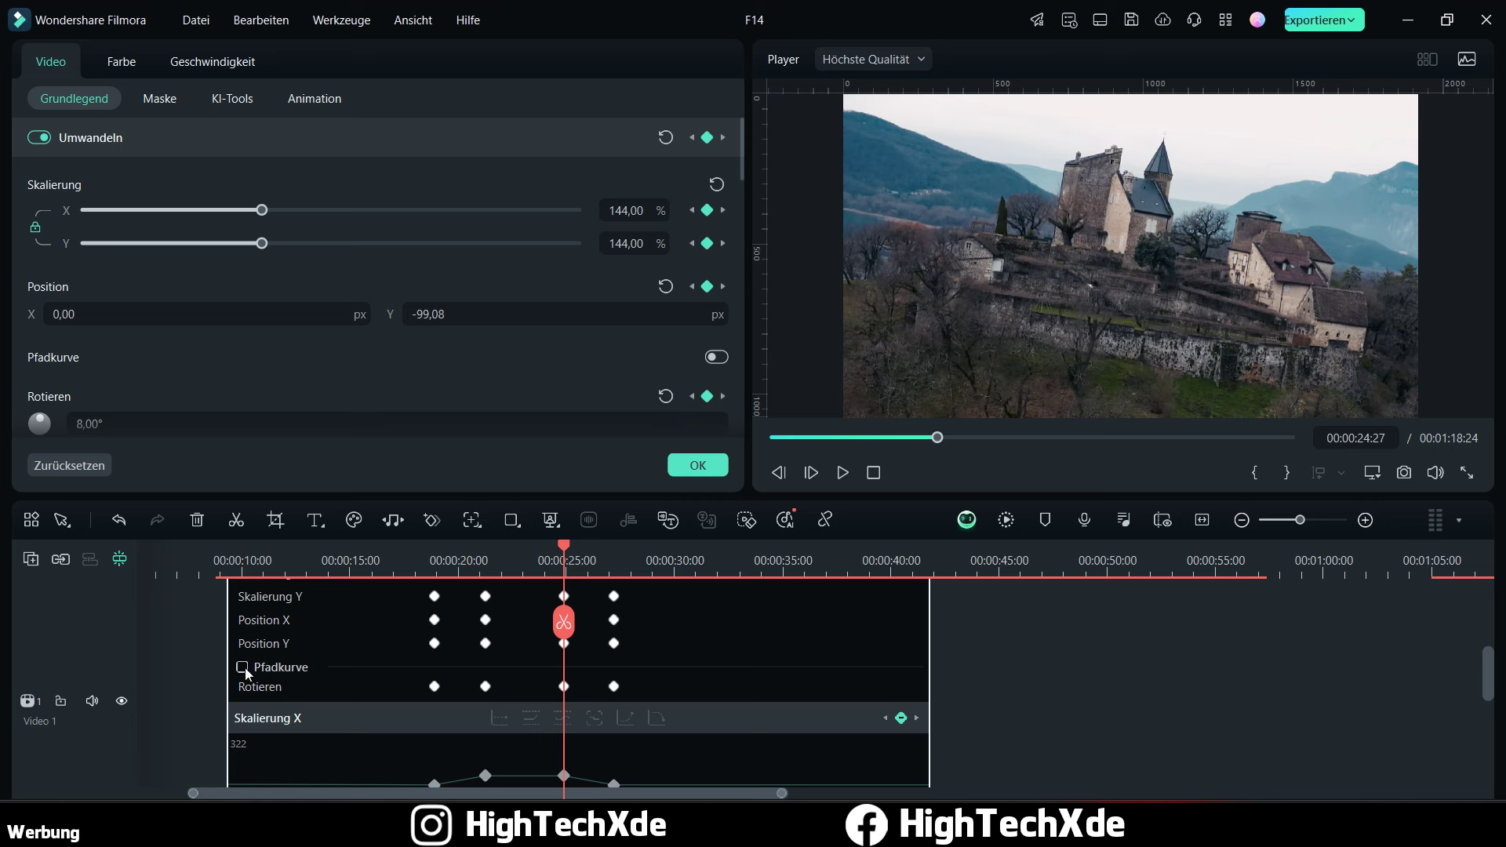
pyautogui.click(245, 667)
pyautogui.scroll(-1, 251, 667)
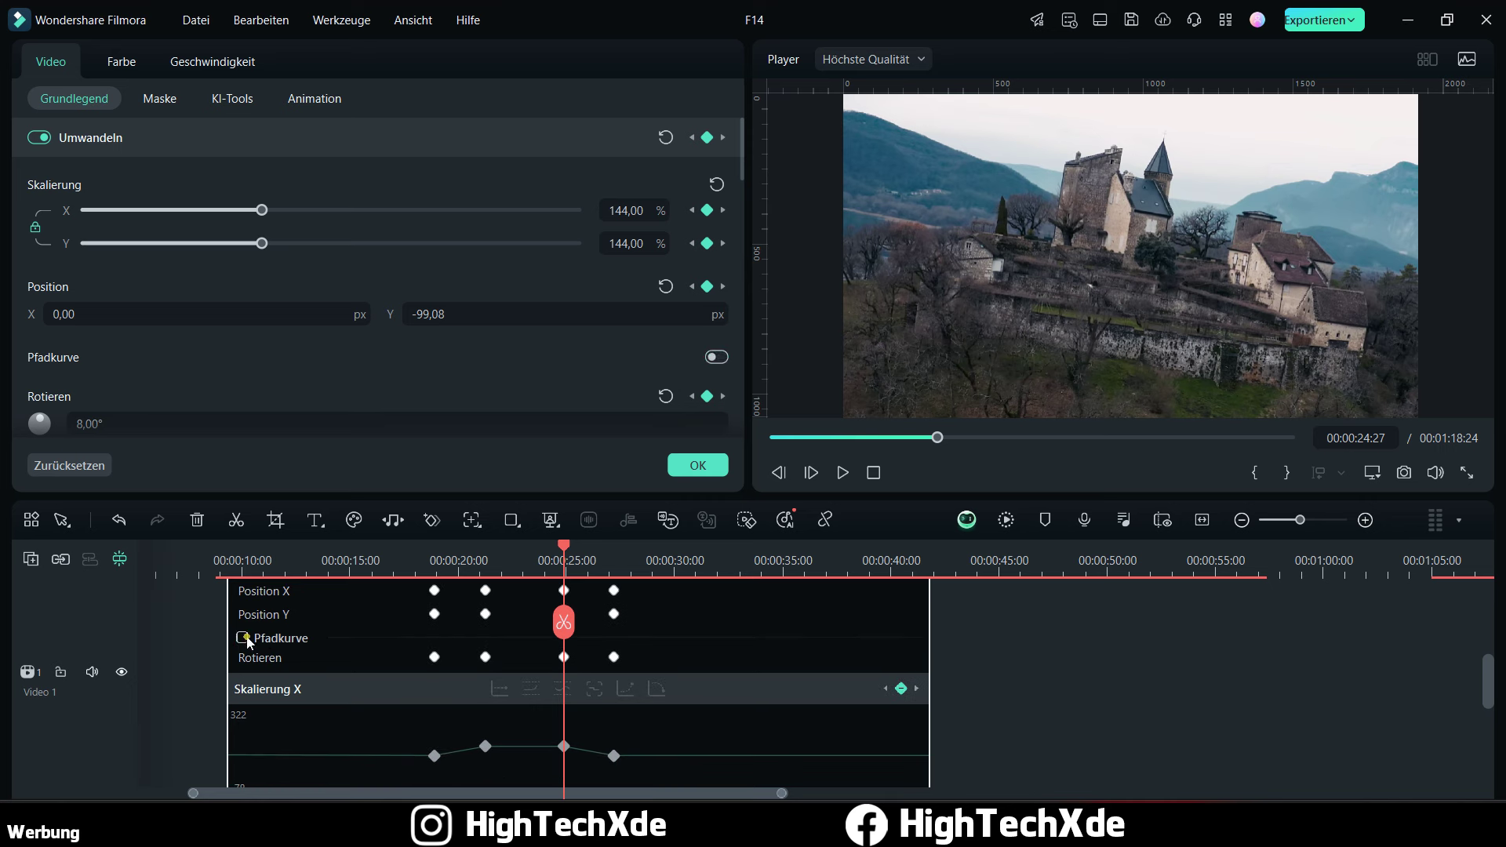
pyautogui.click(242, 638)
pyautogui.click(485, 745)
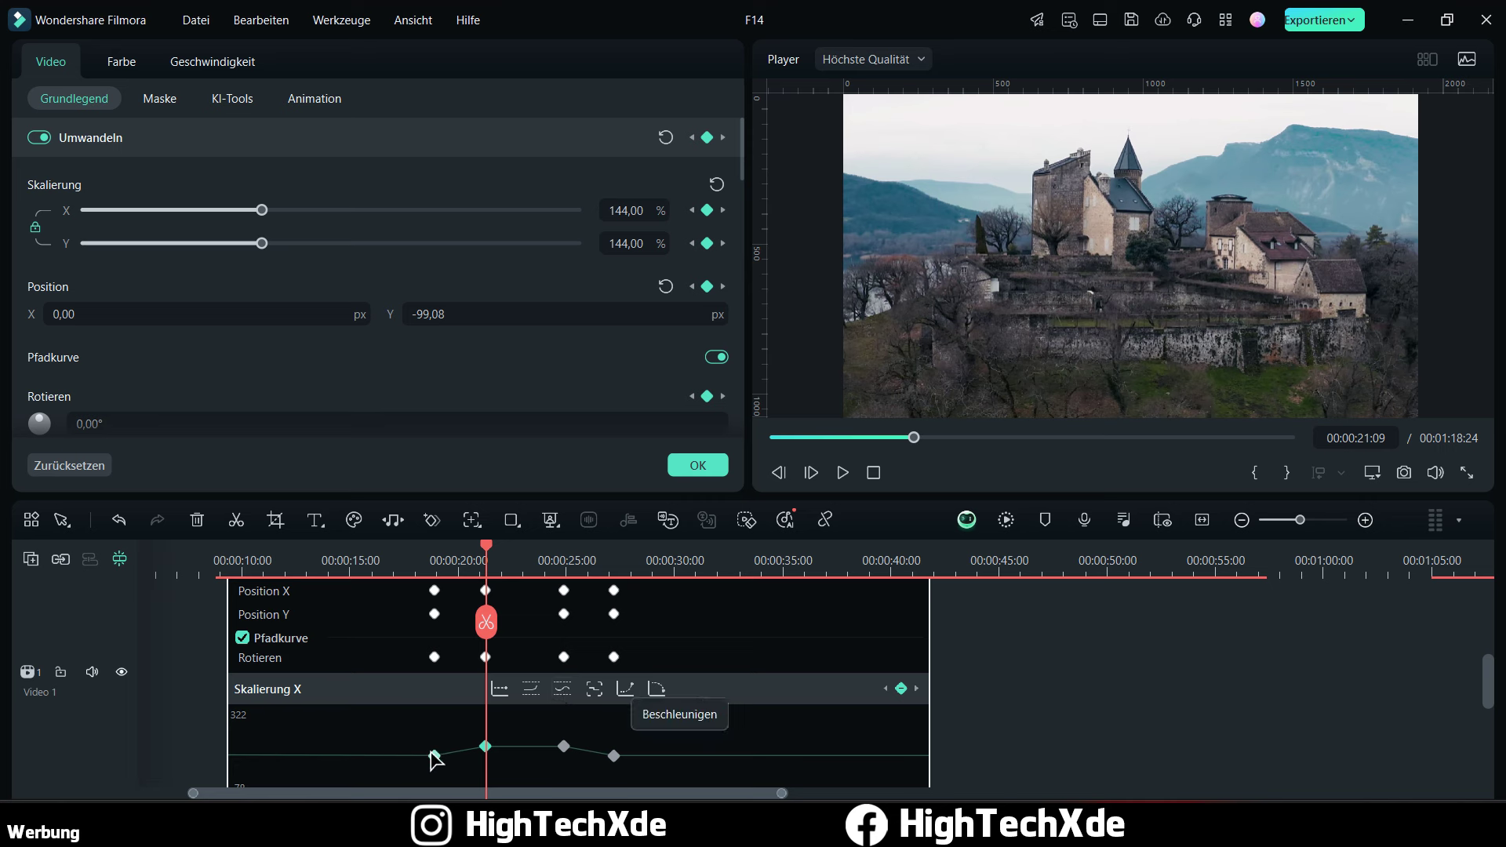
pyautogui.moveTo(421, 720); pyautogui.dragTo(639, 680)
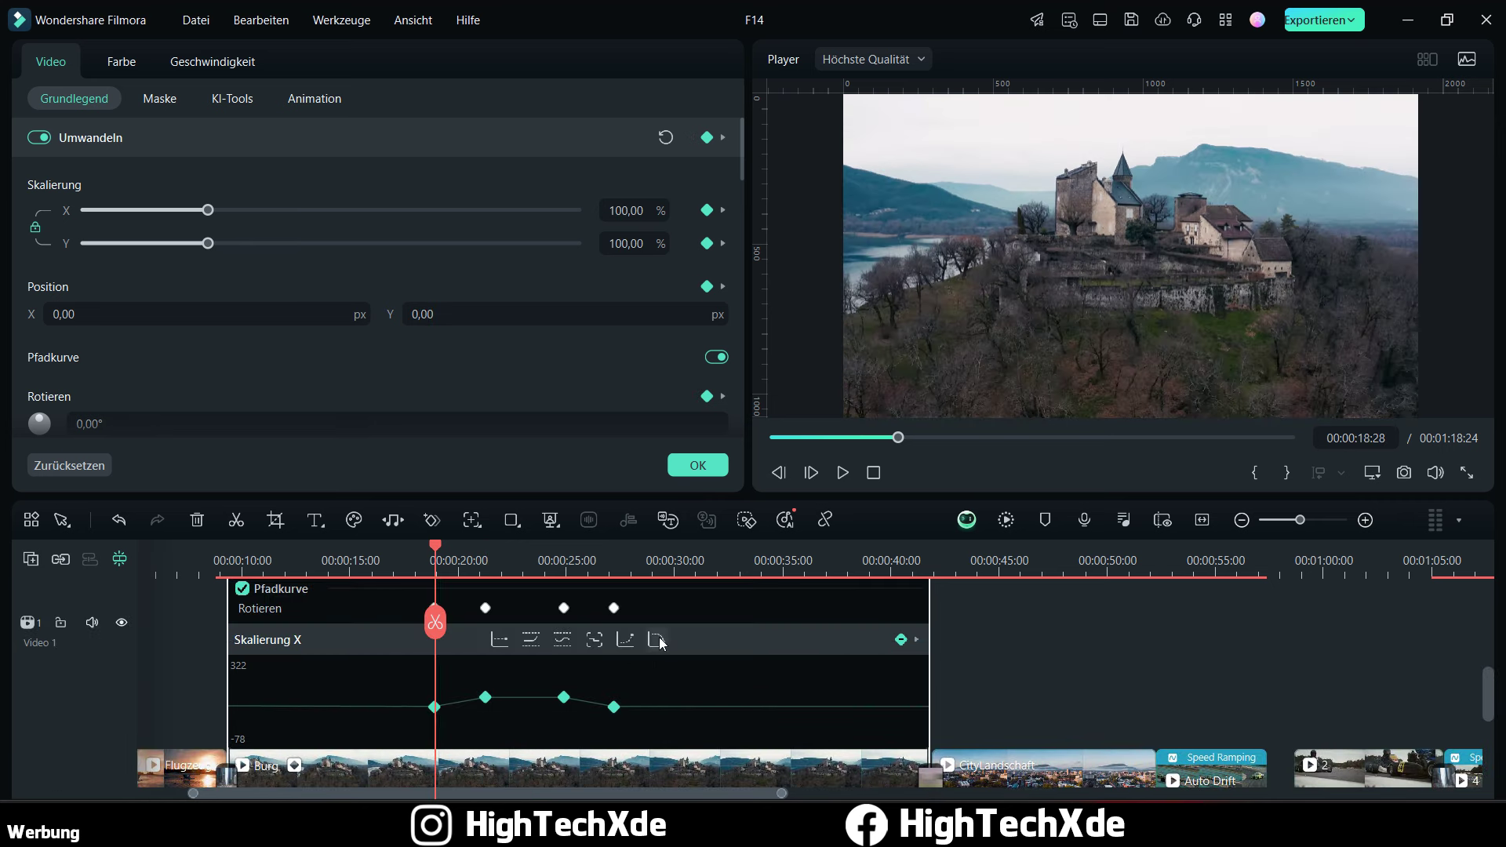
# Step: Play the Burg clip from 00:00:17:27 past the last keyframe with the path curve enabled
pyautogui.click(412, 561)
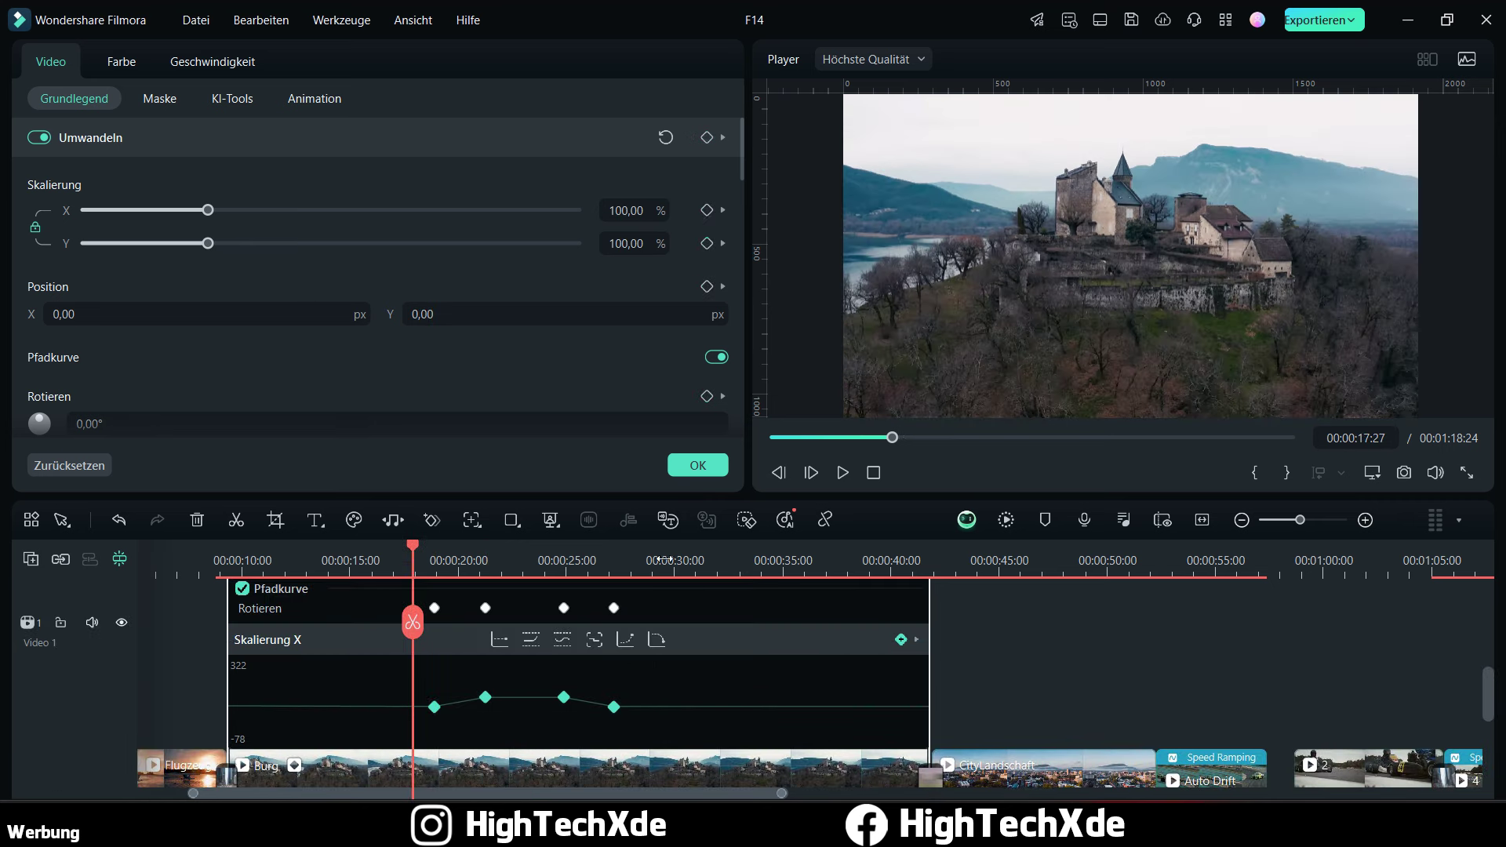
pyautogui.click(844, 472)
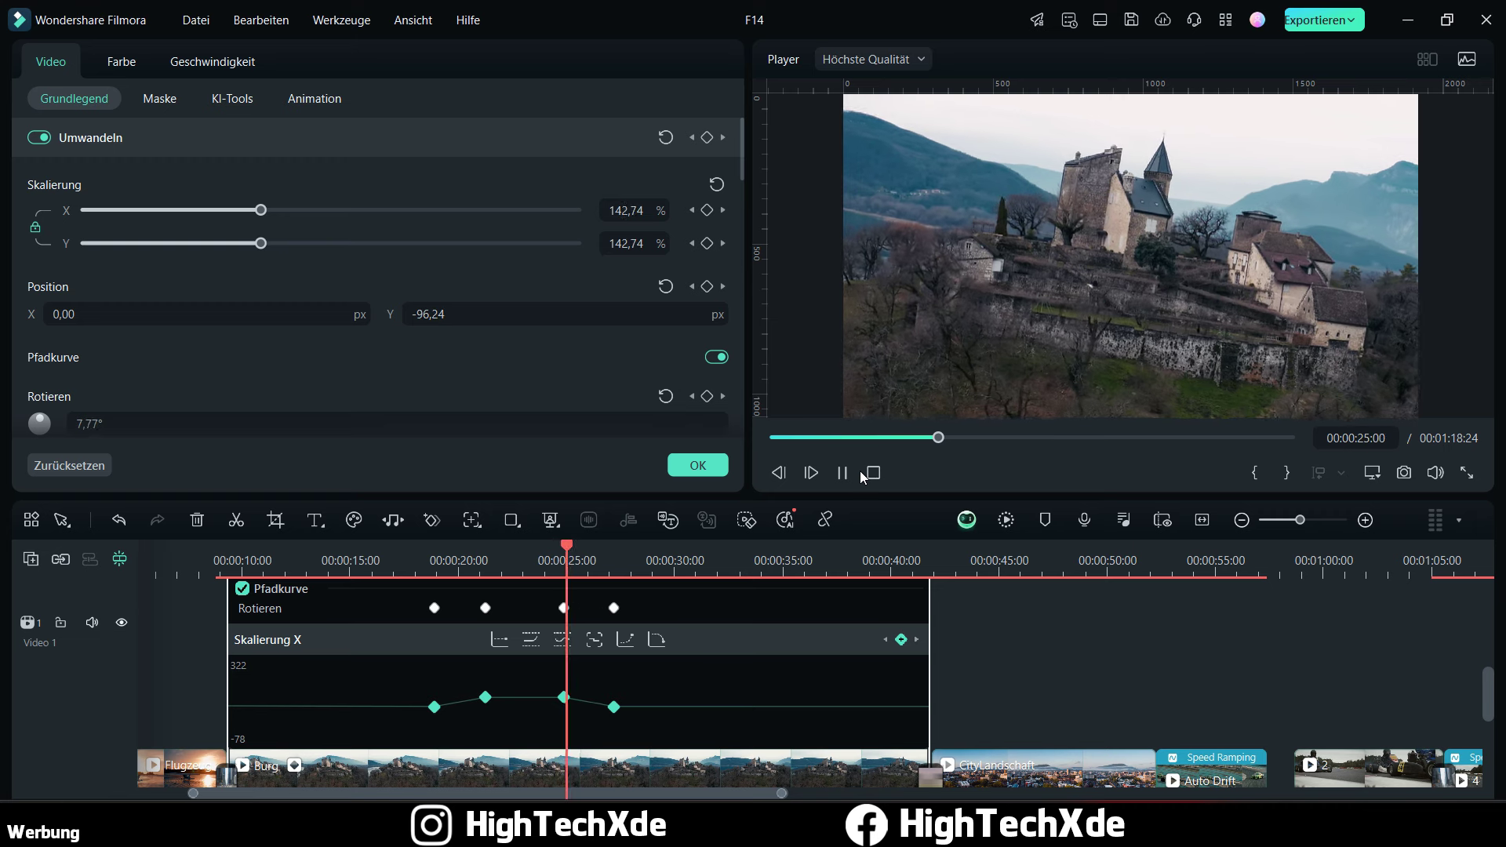
pyautogui.scroll(3, 745, 668)
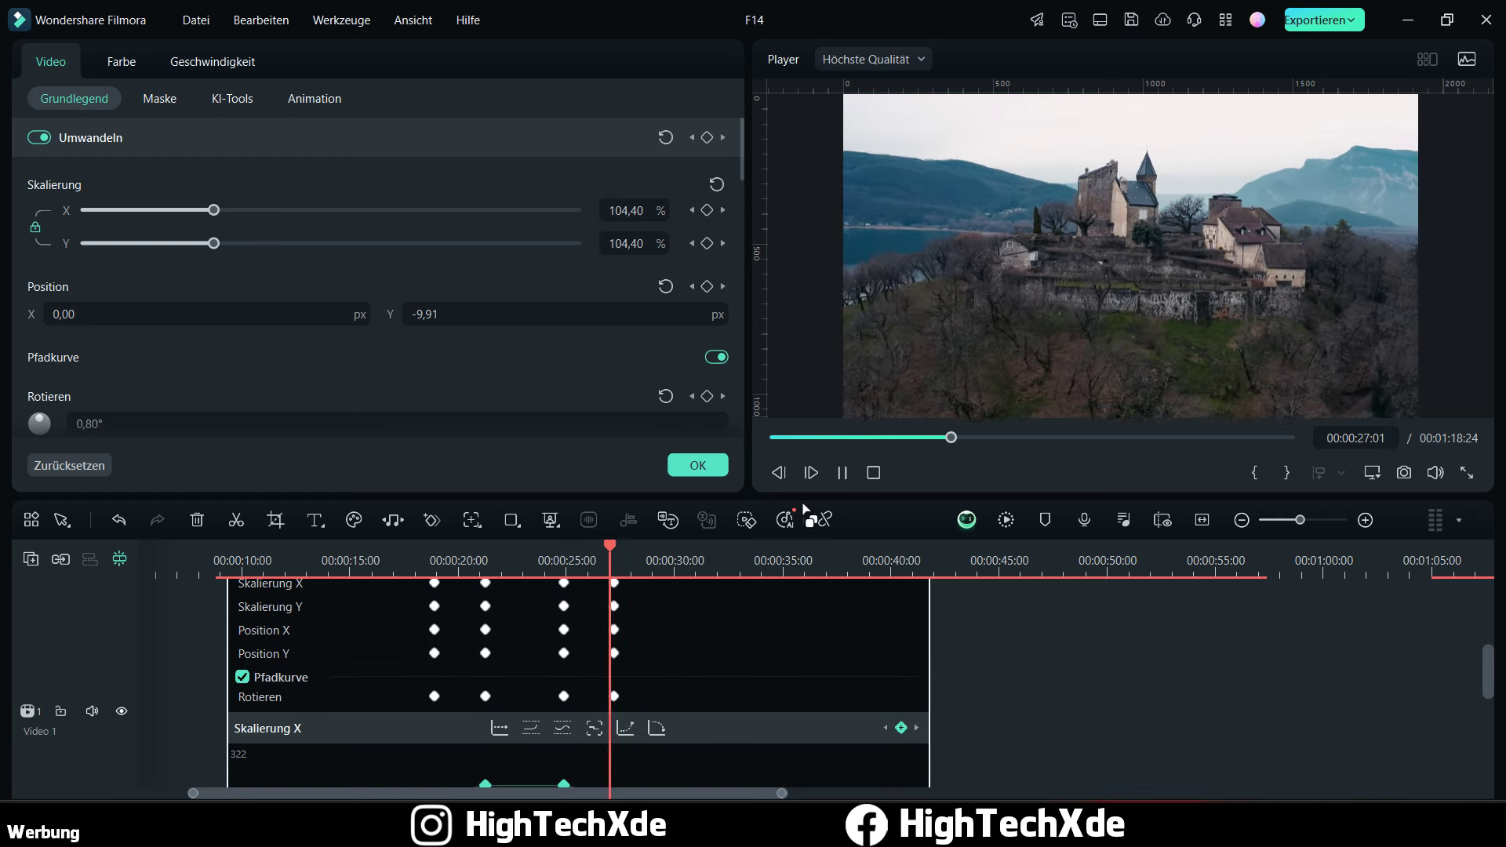
pyautogui.click(842, 474)
# Step: Switch Pfadkurve off and back on in the Burg clip's keyframe editor
pyautogui.scroll(1, 765, 632)
pyautogui.click(242, 705)
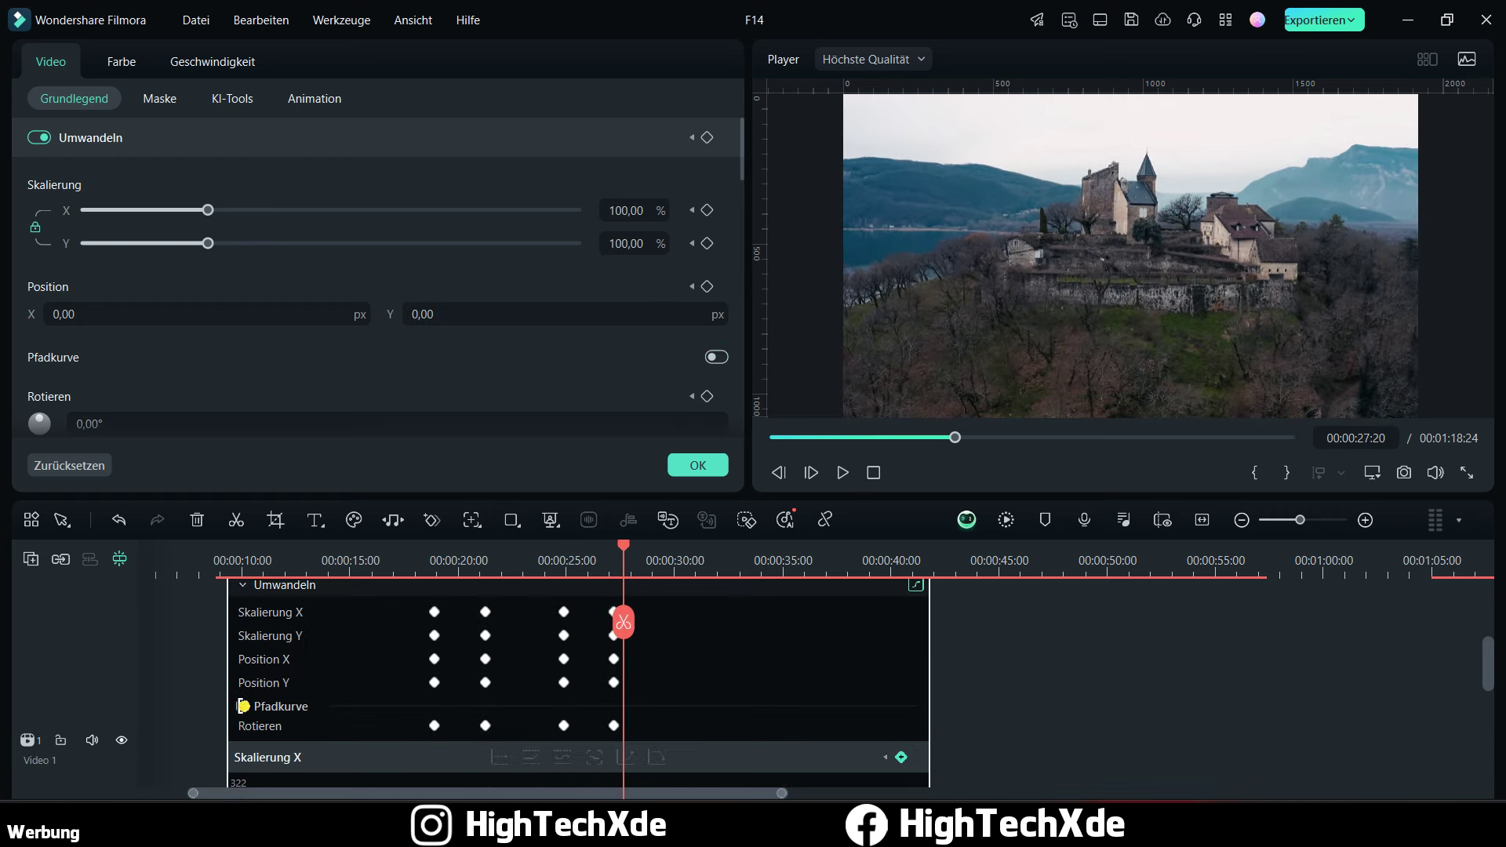
pyautogui.scroll(1, 379, 733)
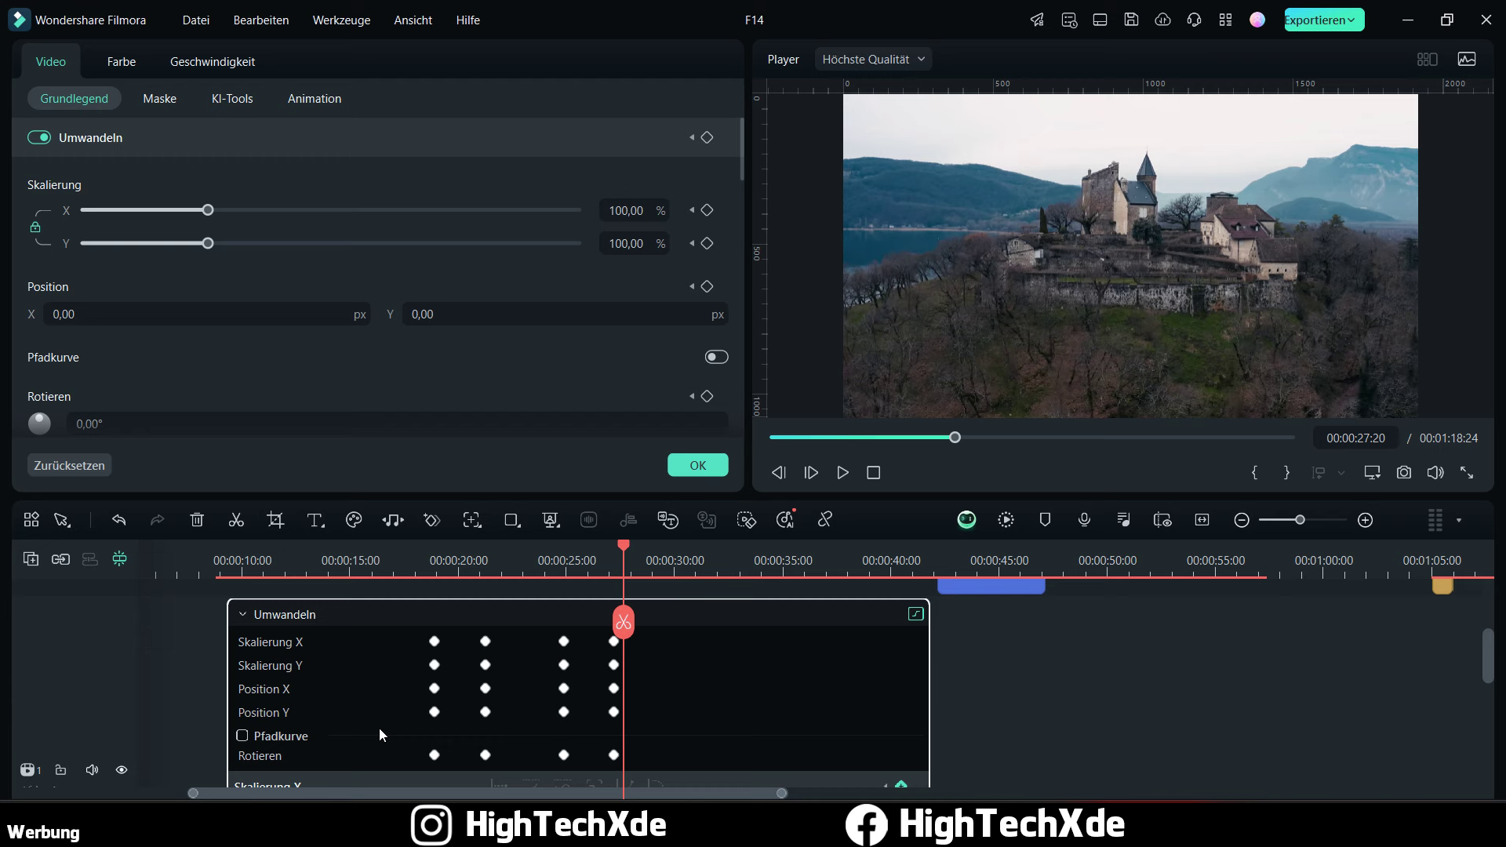
pyautogui.click(243, 735)
# Step: Collapse the Umwandeln keyframe list and hide the Skalierung X graph on the Burg clip
pyautogui.click(245, 614)
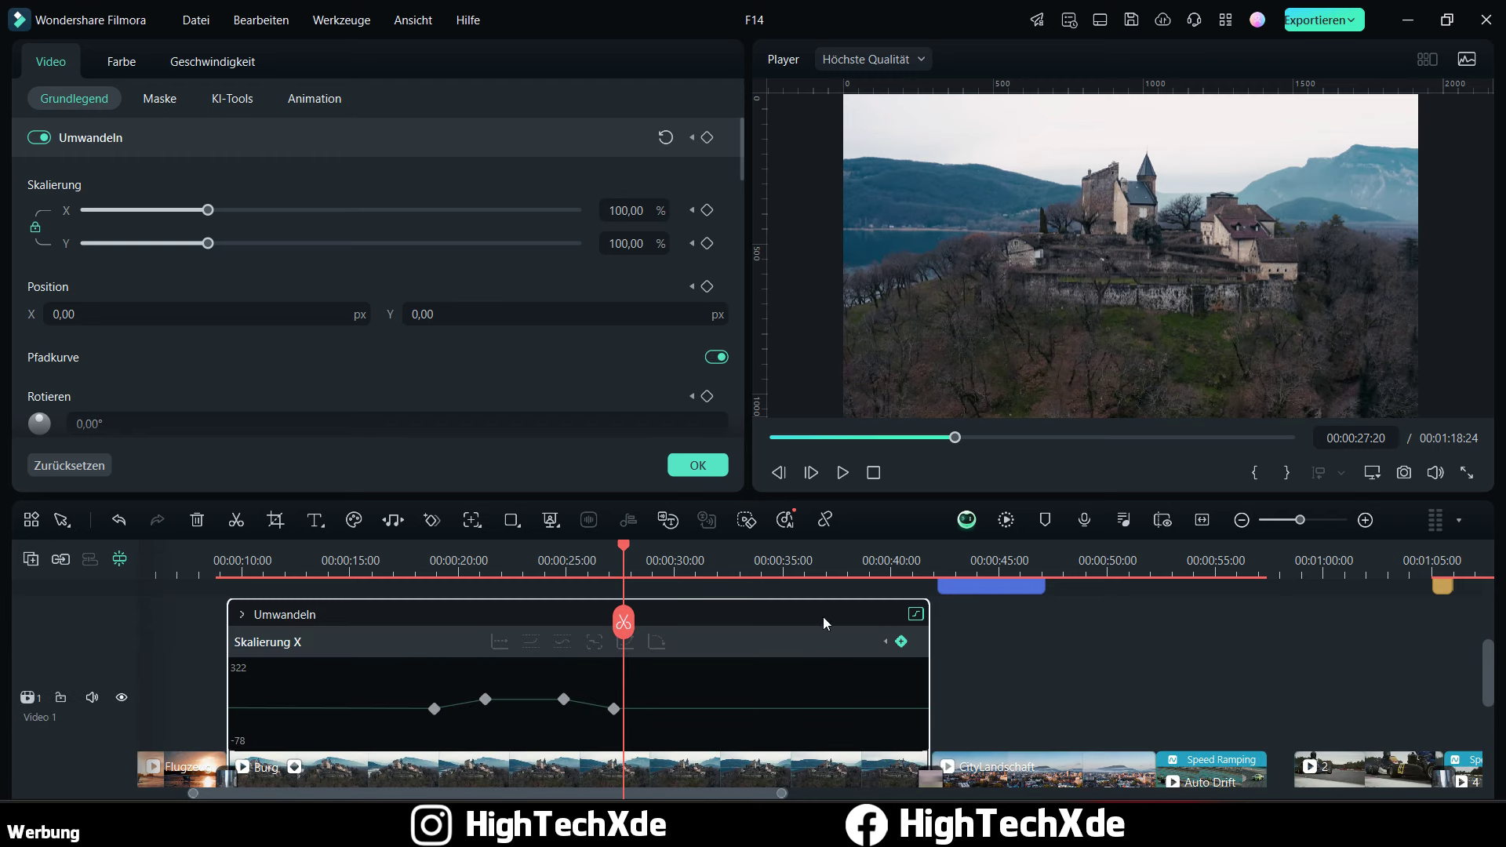
pyautogui.click(915, 615)
pyautogui.scroll(2, 641, 722)
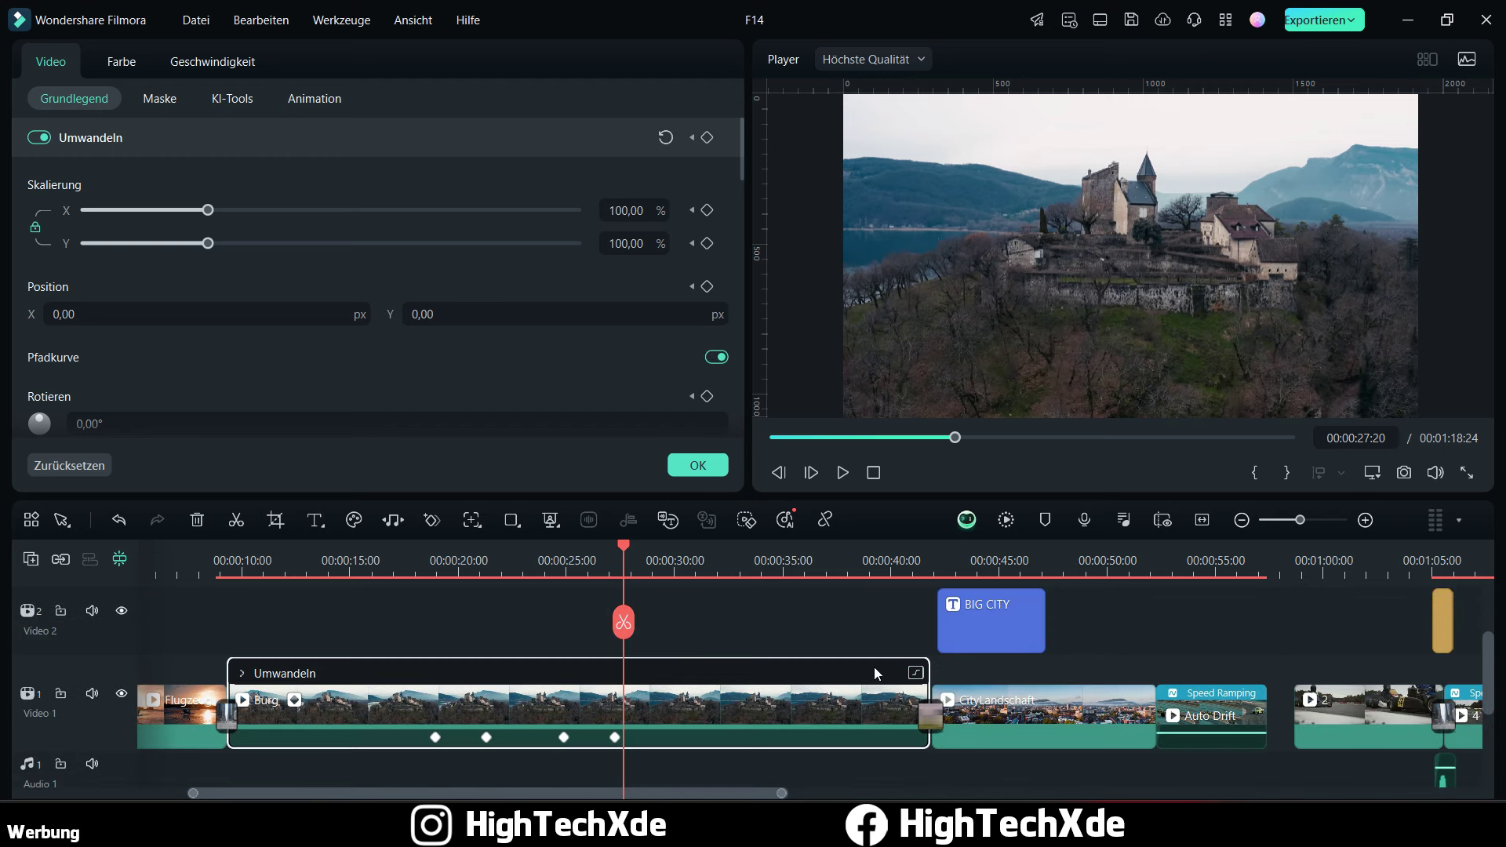
# Step: Close the keyframe editor on the Burg clip and place the playhead at 00:00:25:10
pyautogui.click(294, 699)
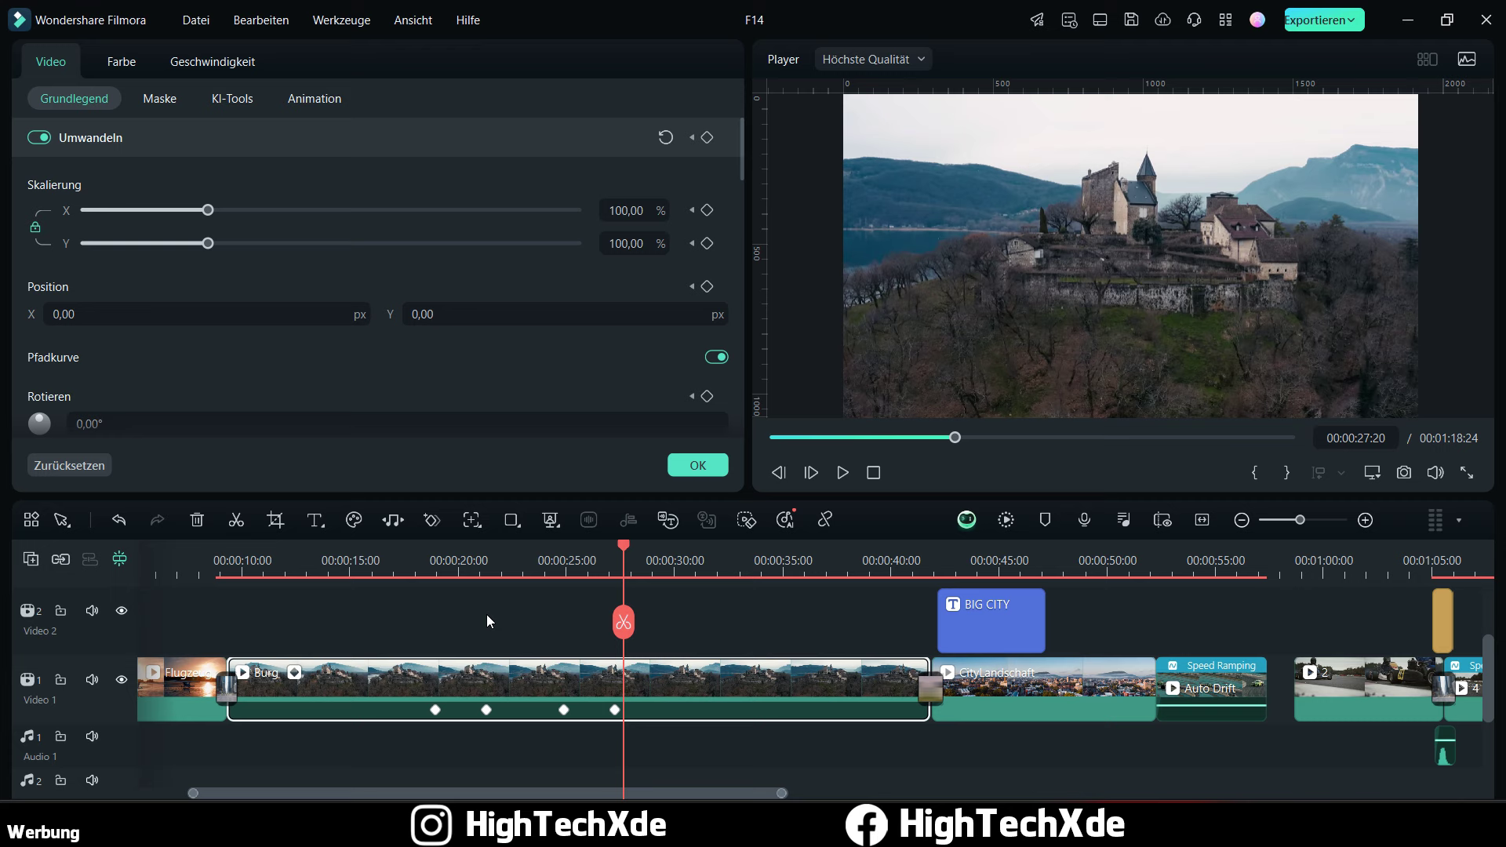
pyautogui.click(574, 558)
pyautogui.scroll(-3, 746, 564)
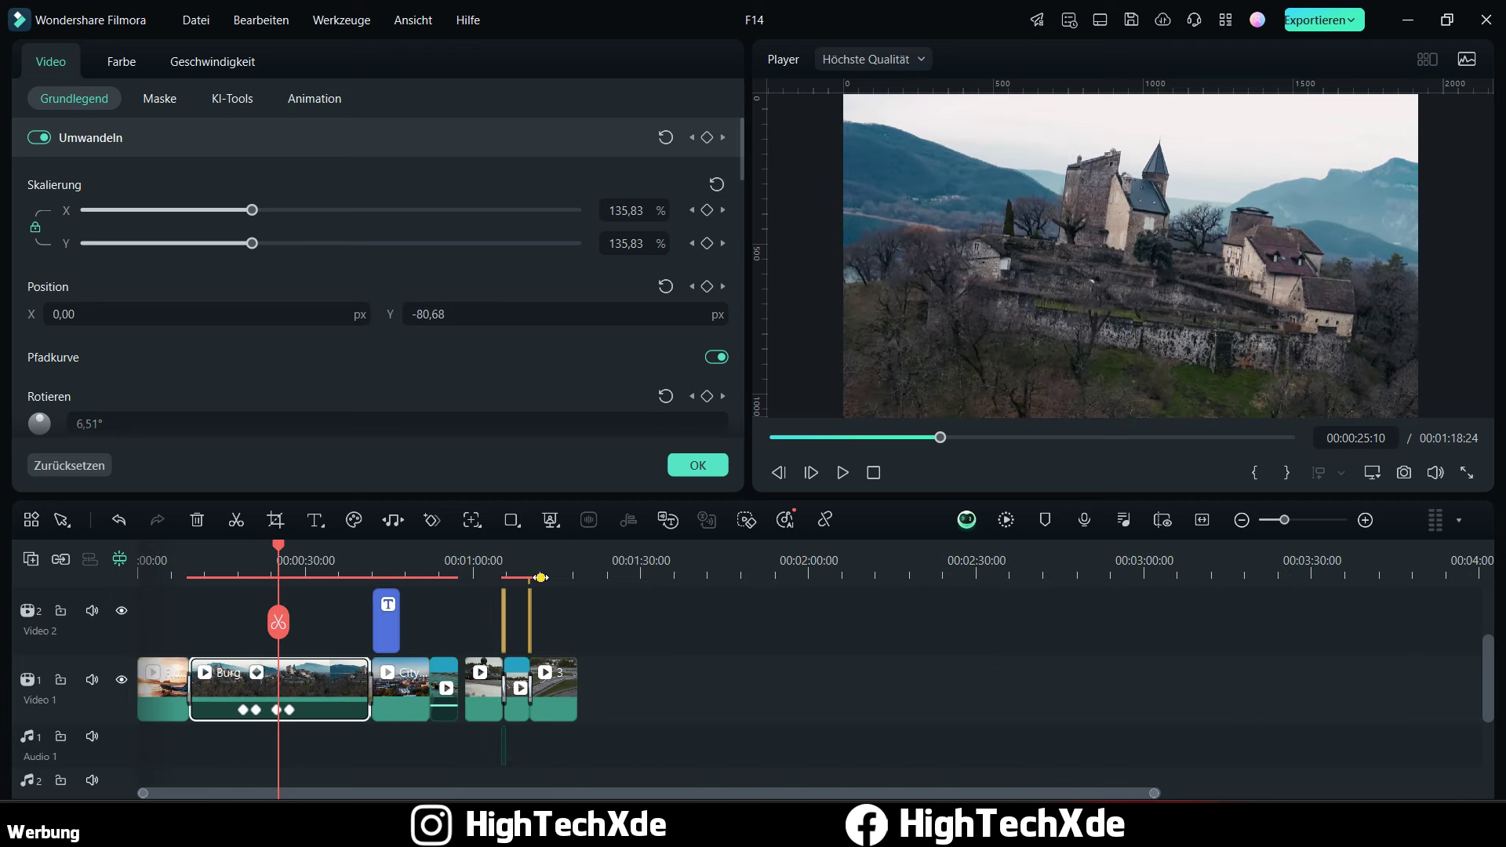
# Step: Play the thumbs-up sticker on Video 2 from shortly before its start to check its animation
pyautogui.scroll(1, 419, 656)
pyautogui.click(353, 560)
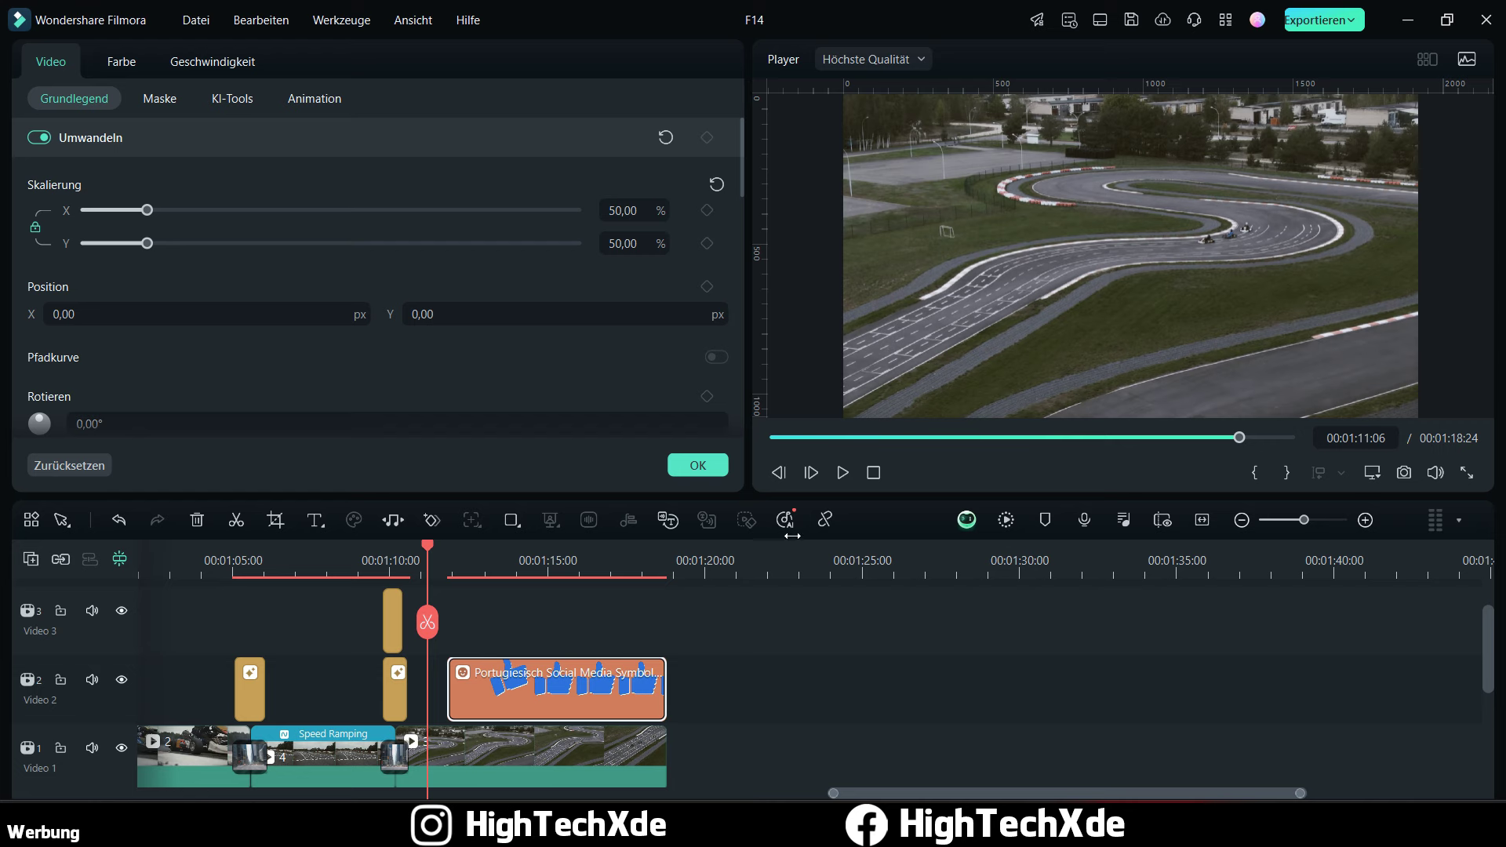
pyautogui.click(841, 475)
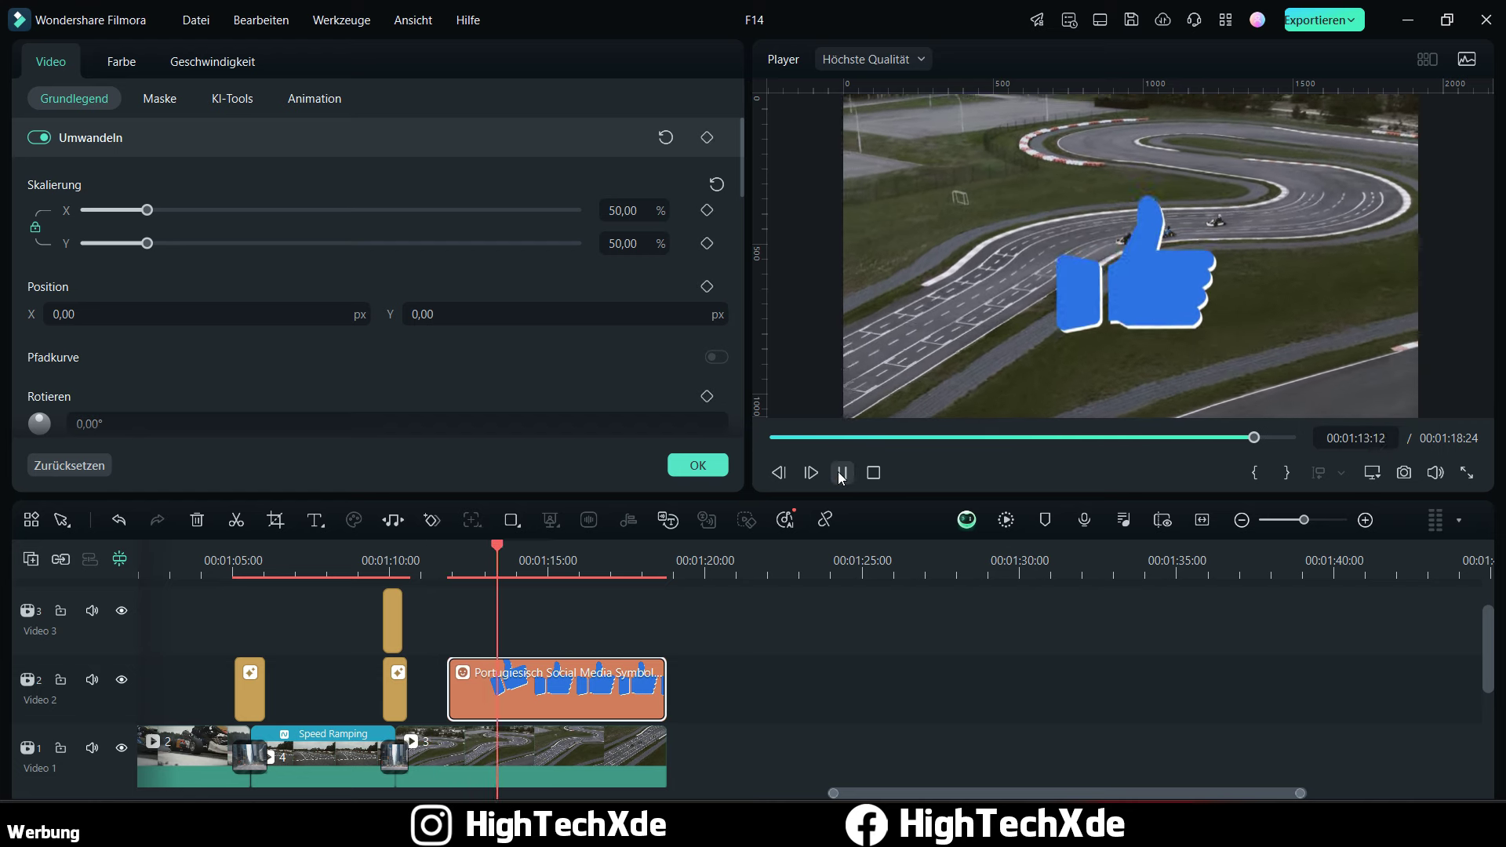
pyautogui.click(841, 474)
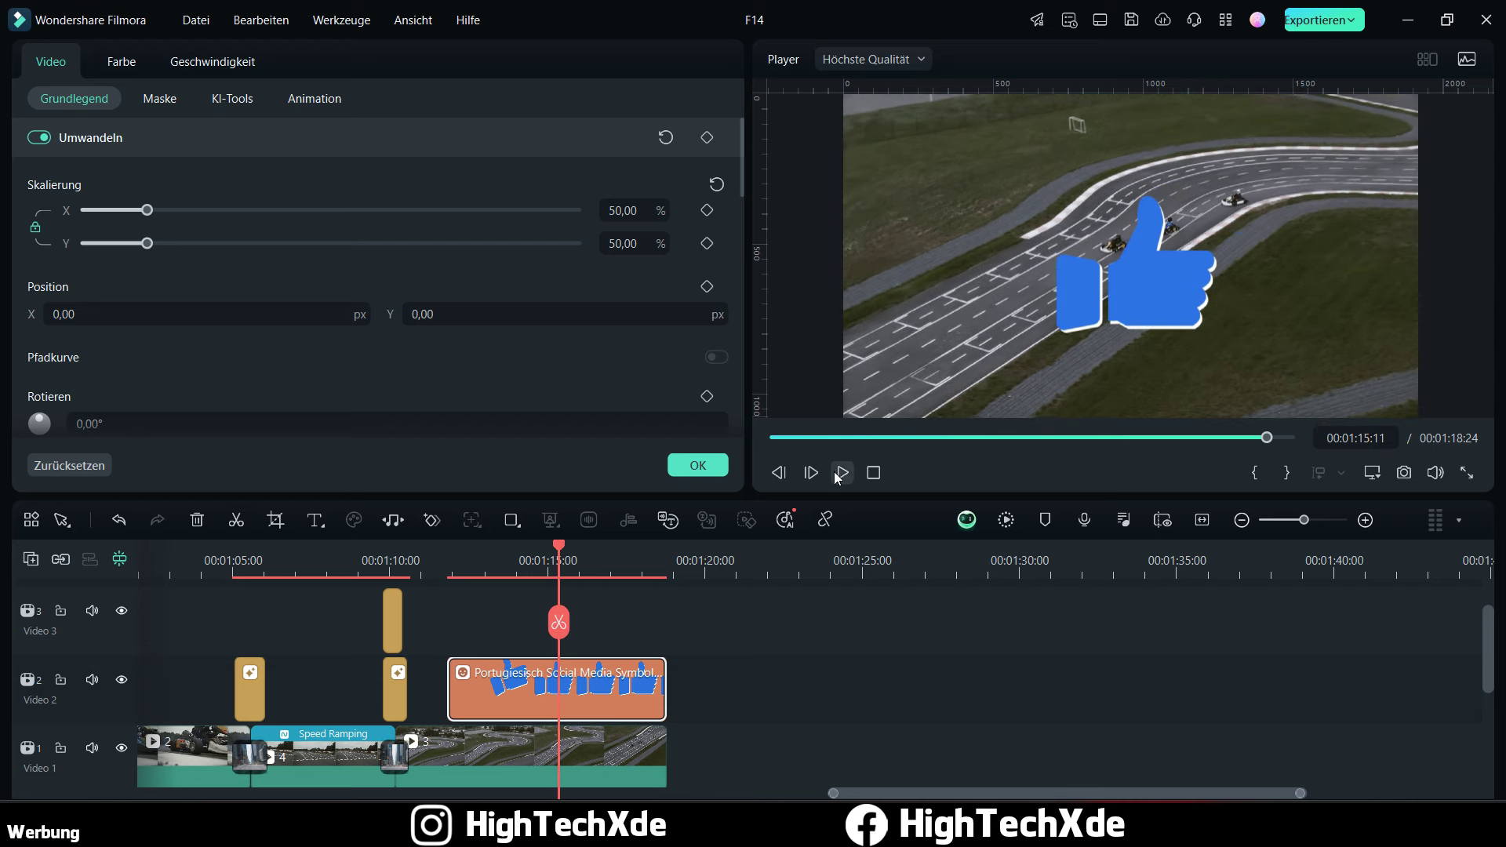
pyautogui.click(698, 465)
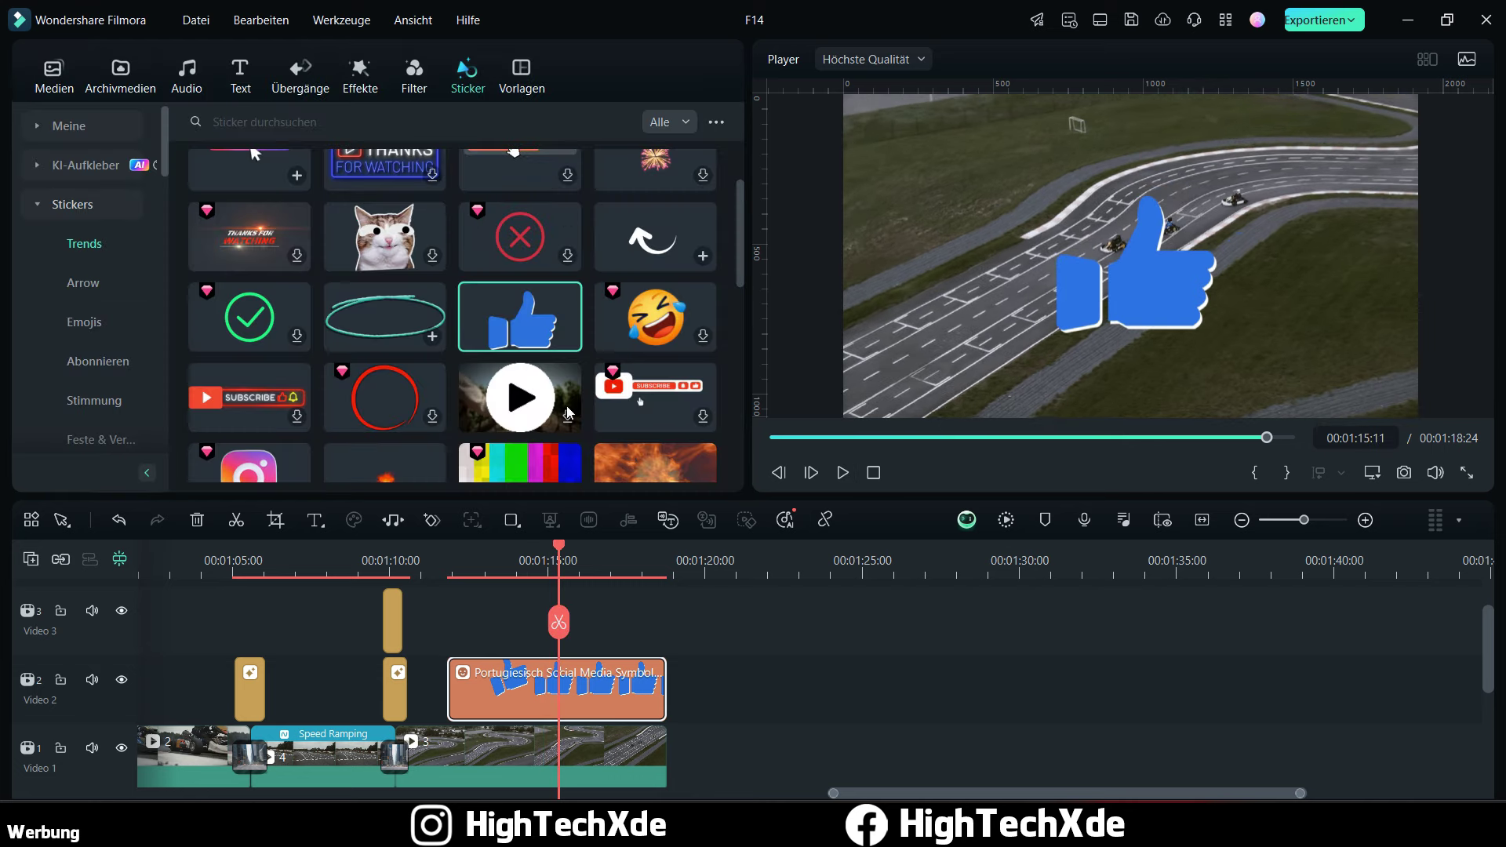
pyautogui.press('Up')
pyautogui.click(841, 473)
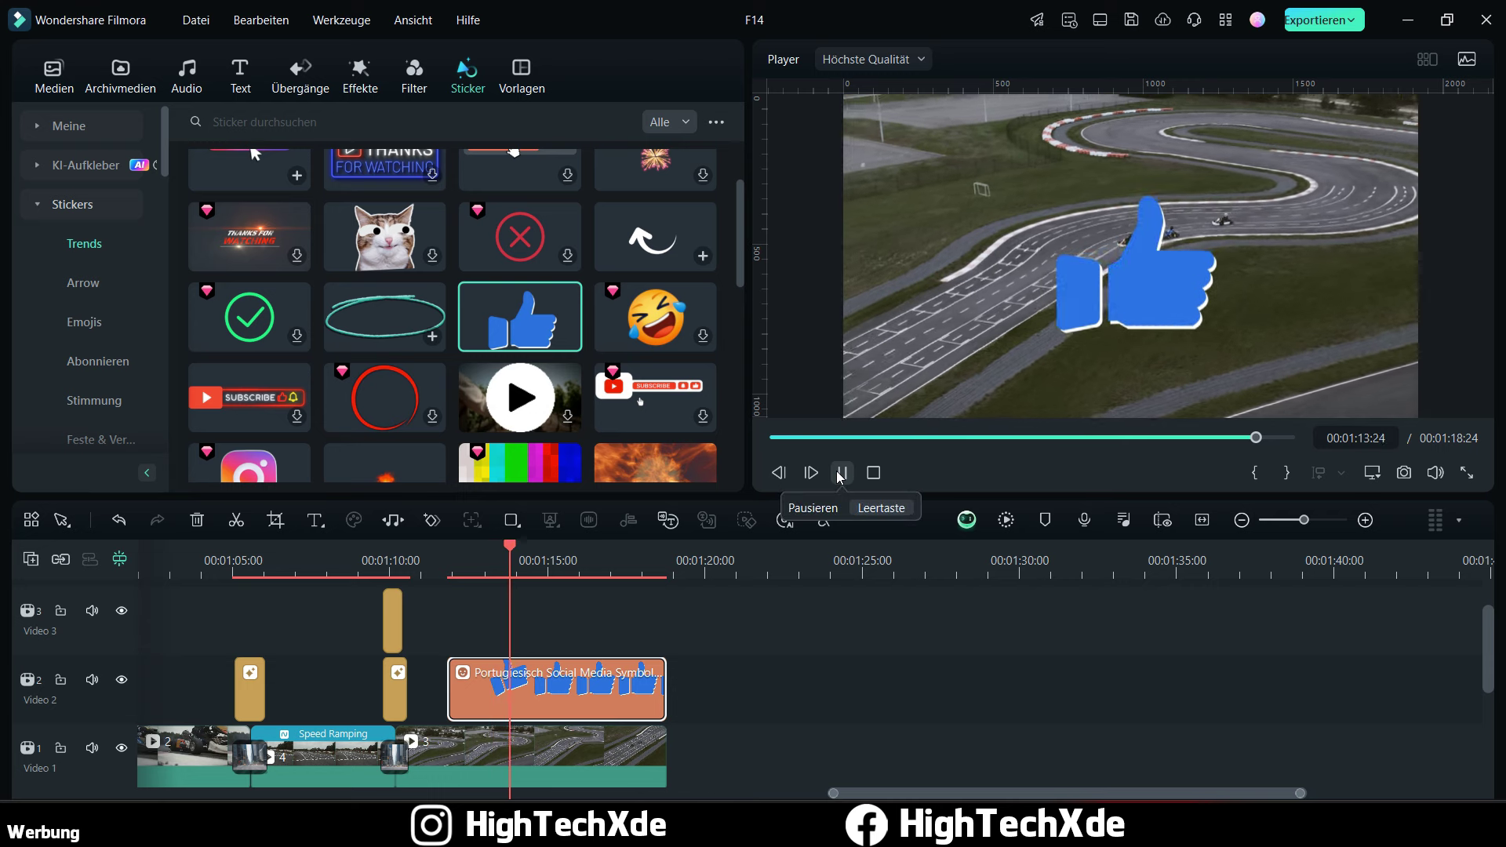
pyautogui.click(841, 473)
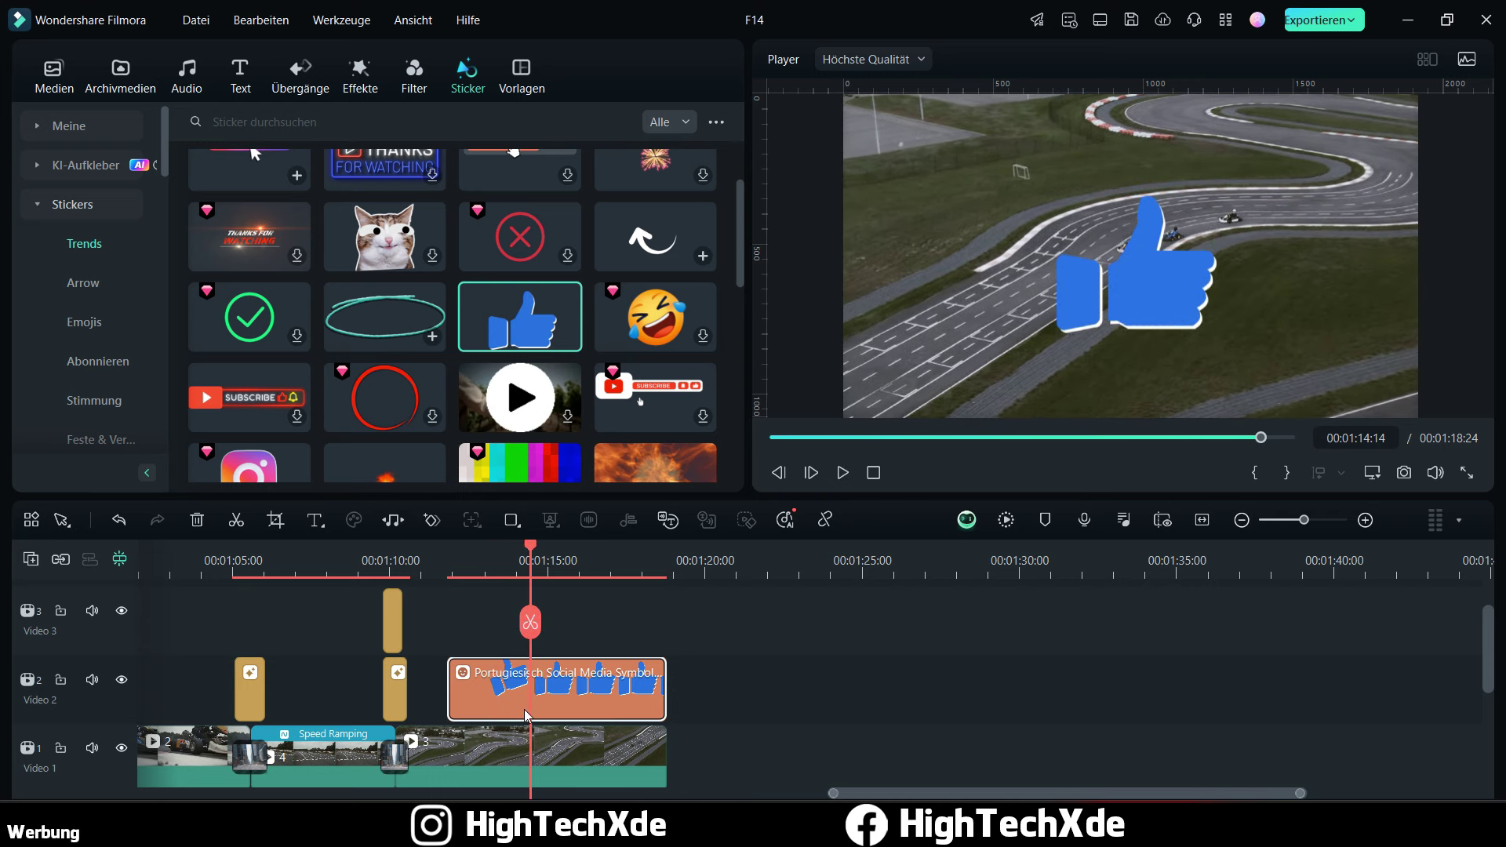
# Step: Move the thumbs-up sticker to about X -596, Y 235 px in the frame and play it from 00:01:11:18
pyautogui.moveTo(1086, 318); pyautogui.dragTo(971, 224)
pyautogui.click(440, 569)
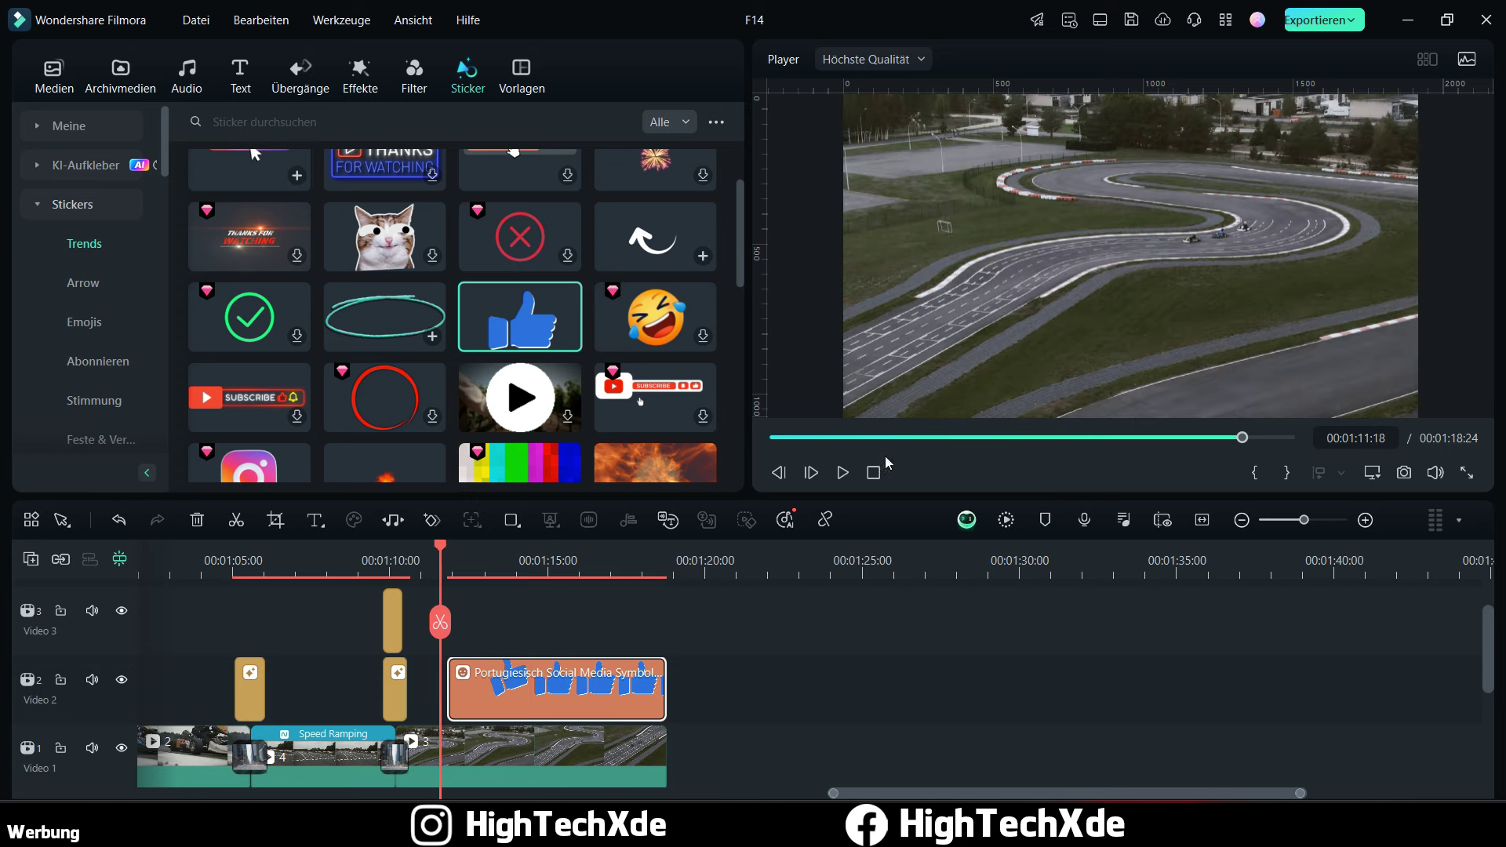
pyautogui.click(840, 473)
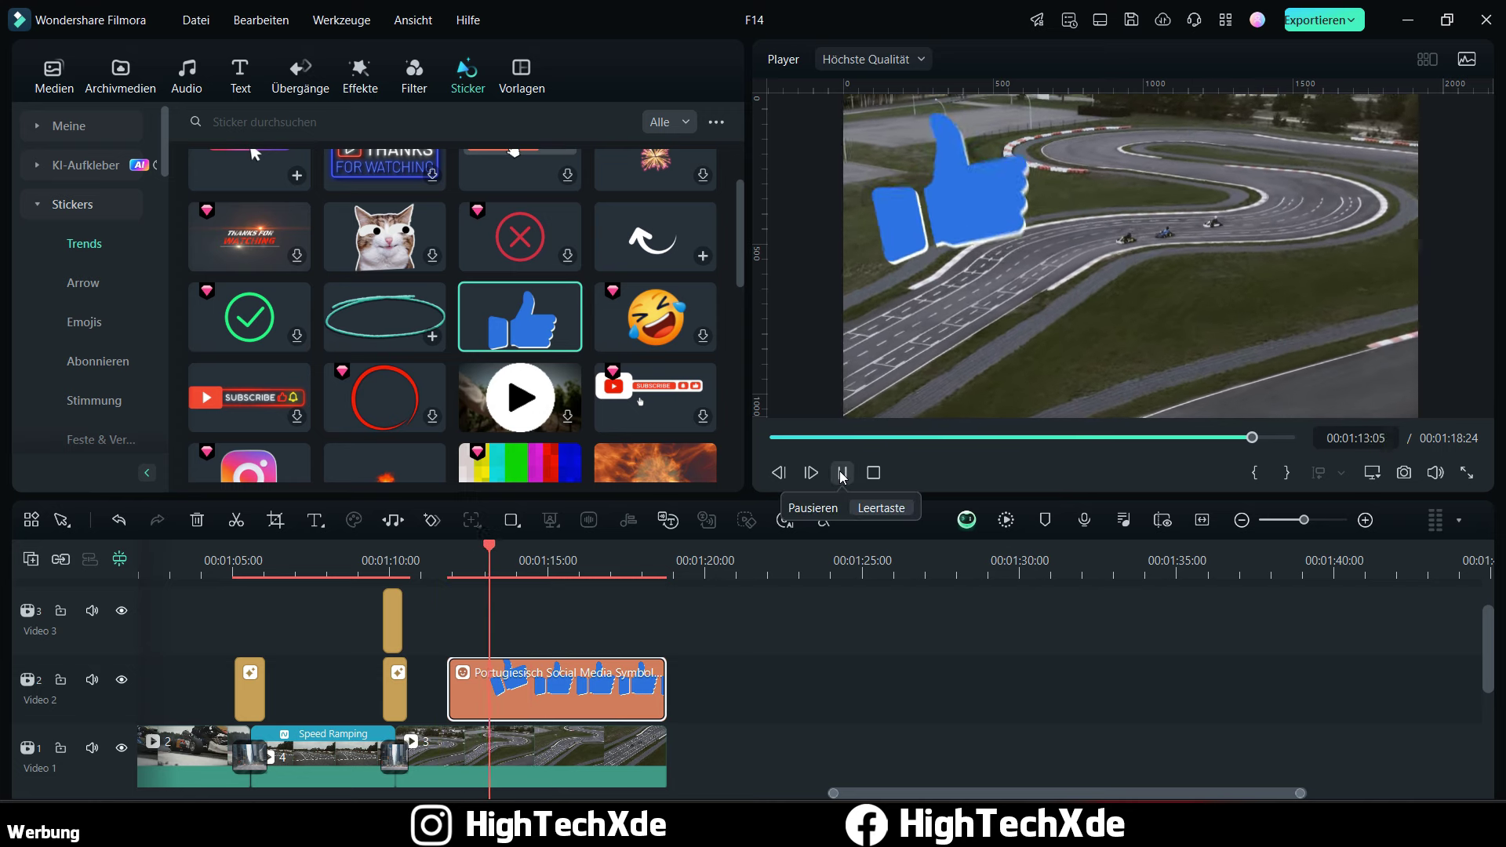
pyautogui.click(840, 473)
# Step: Add Umwandeln keyframes to the thumbs-up sticker at 00:01:13:23 and 00:01:16:18, with position X set to 584,78 px at the second
pyautogui.doubleClick(534, 701)
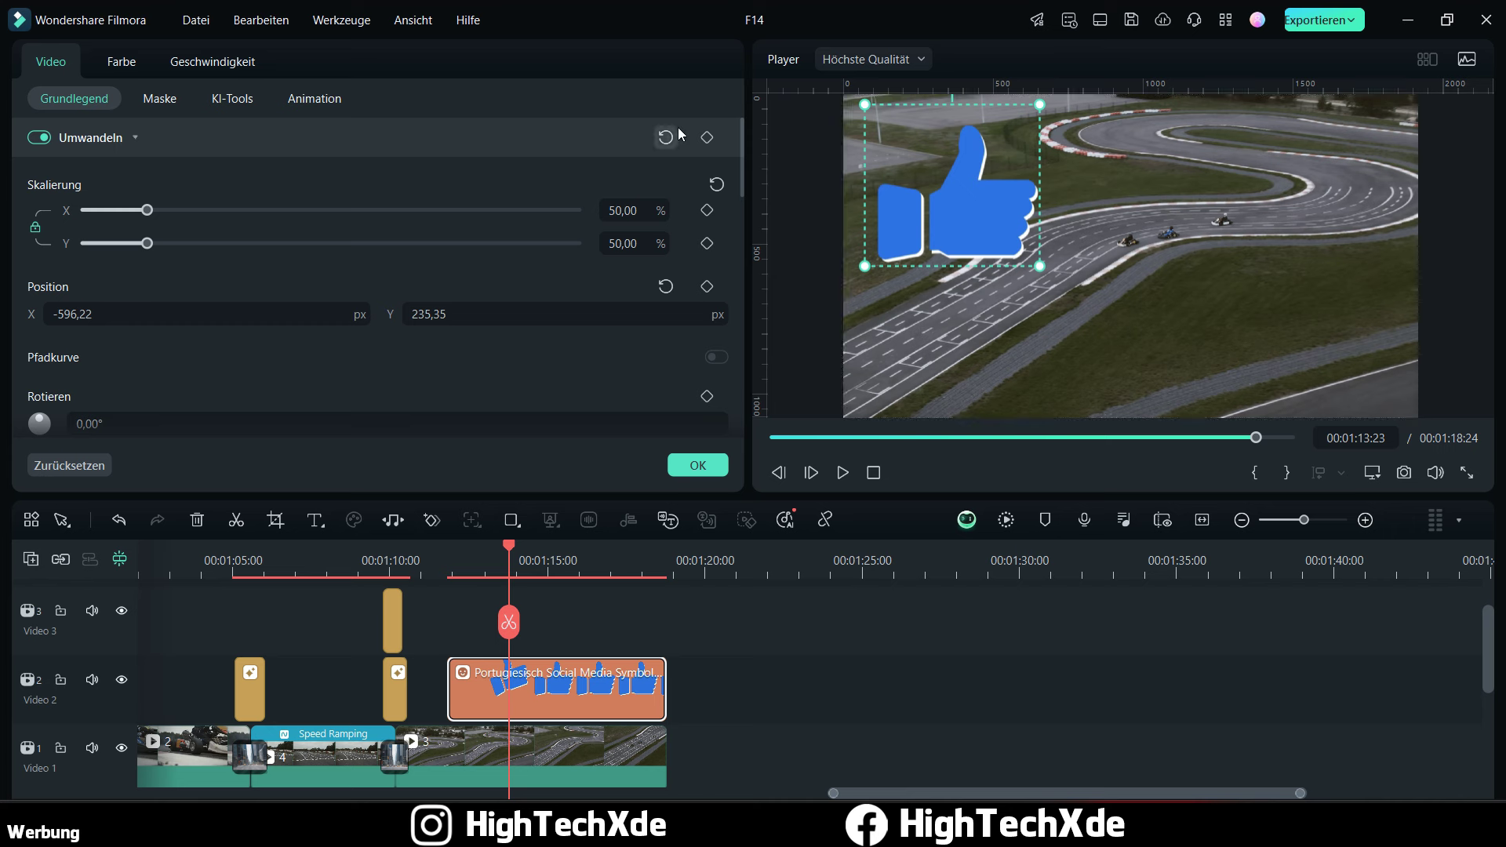
pyautogui.click(707, 137)
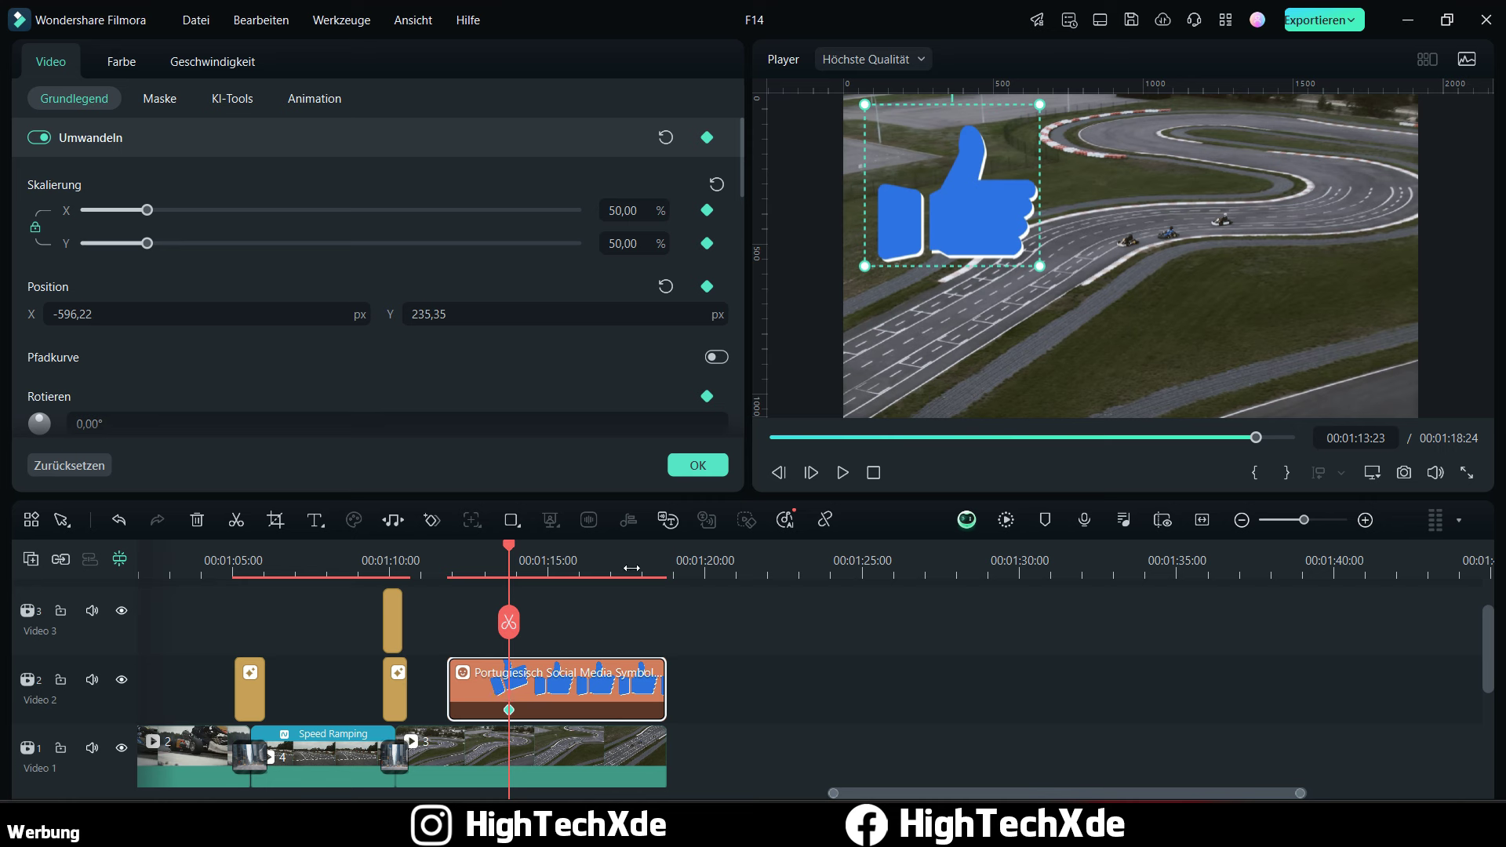
pyautogui.click(600, 568)
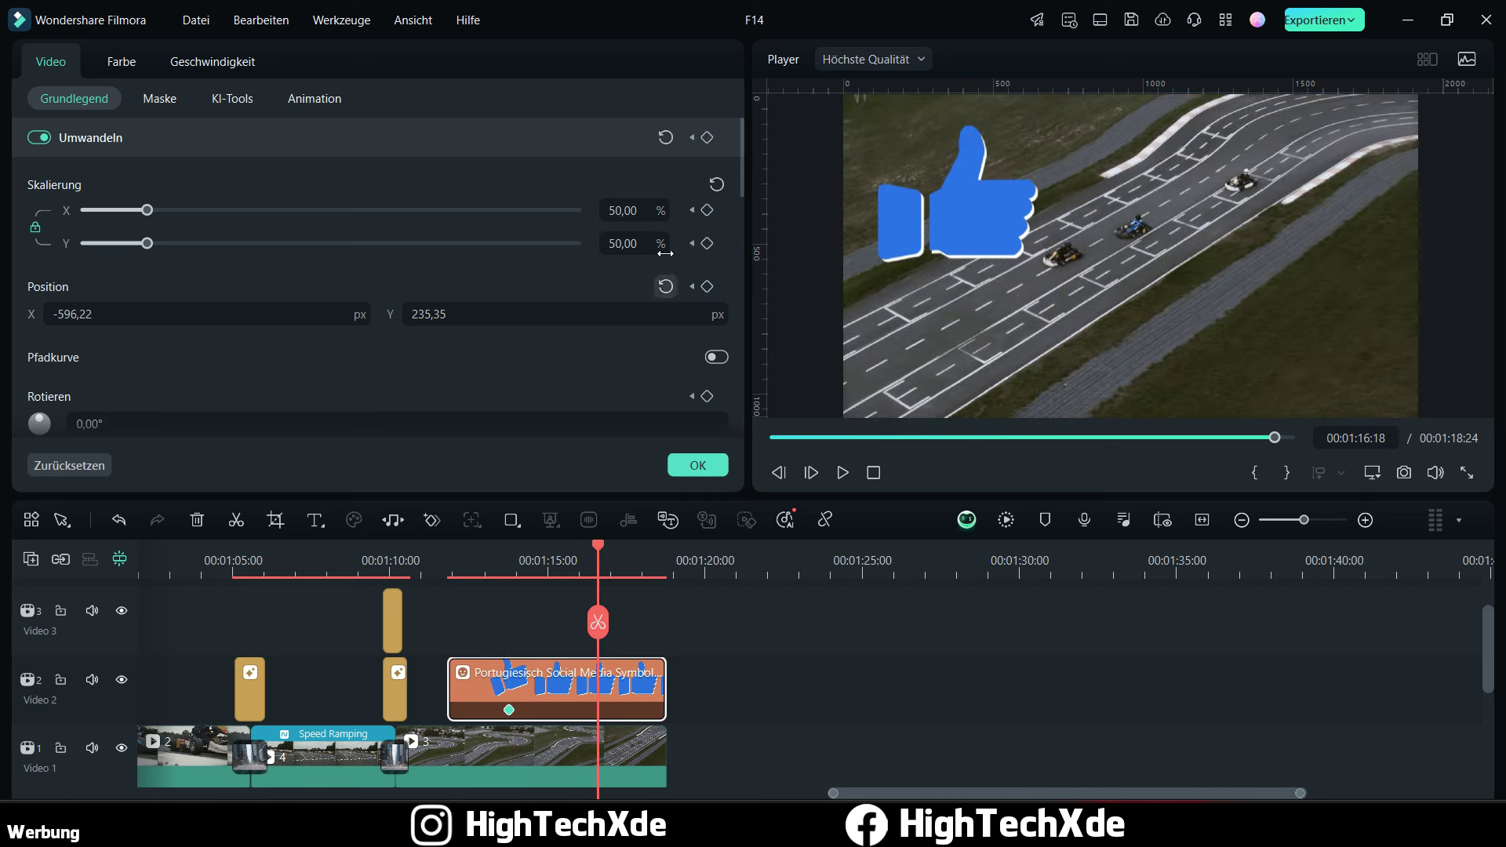
pyautogui.click(708, 138)
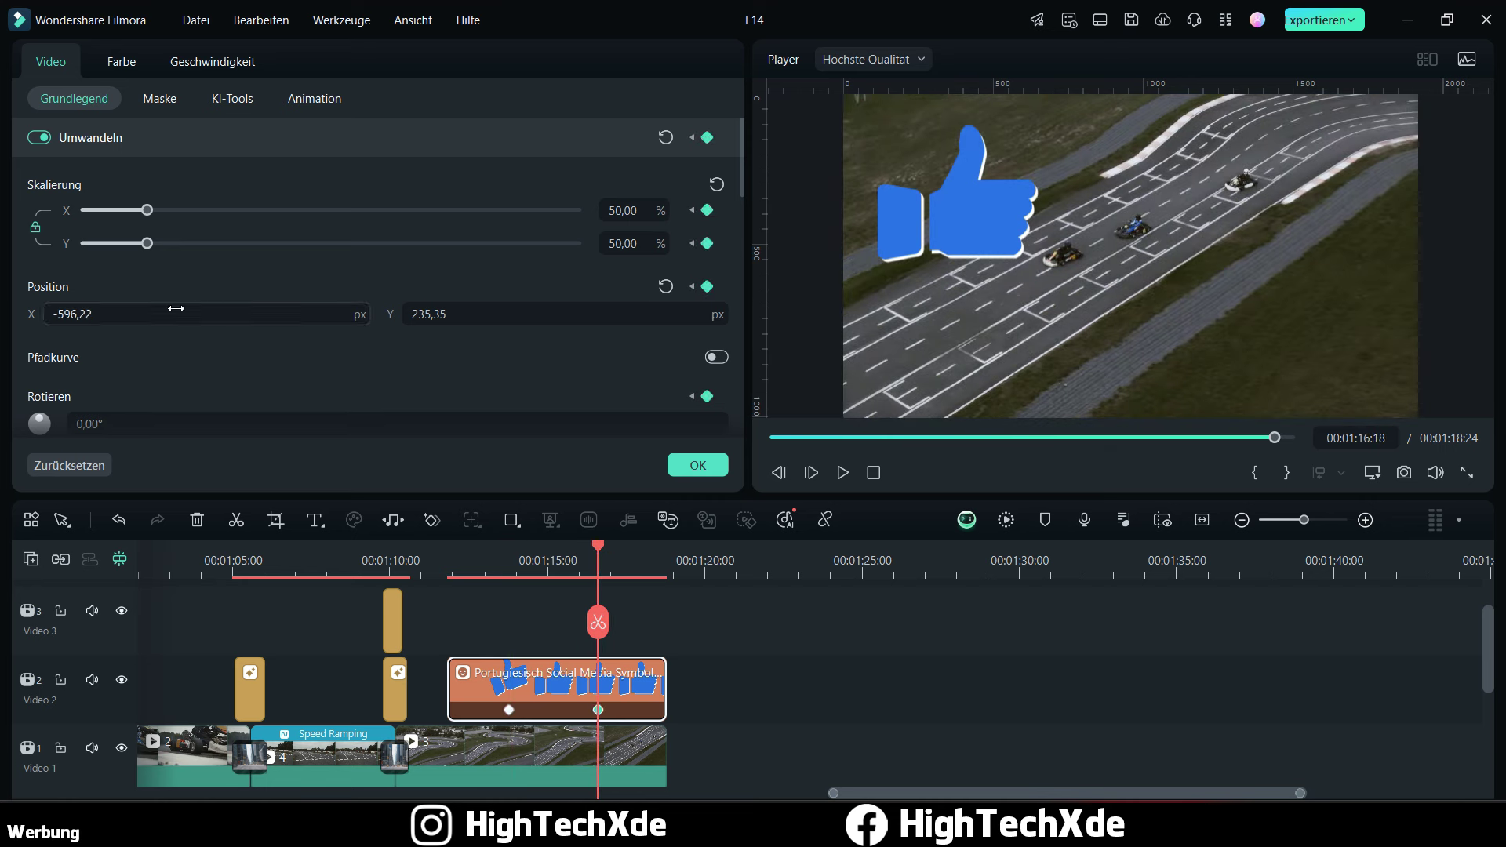
pyautogui.moveTo(68, 318); pyautogui.dragTo(69, 320)
# Step: Play the sticker's position animation from 00:01:12:29 past the second keyframe
pyautogui.click(484, 565)
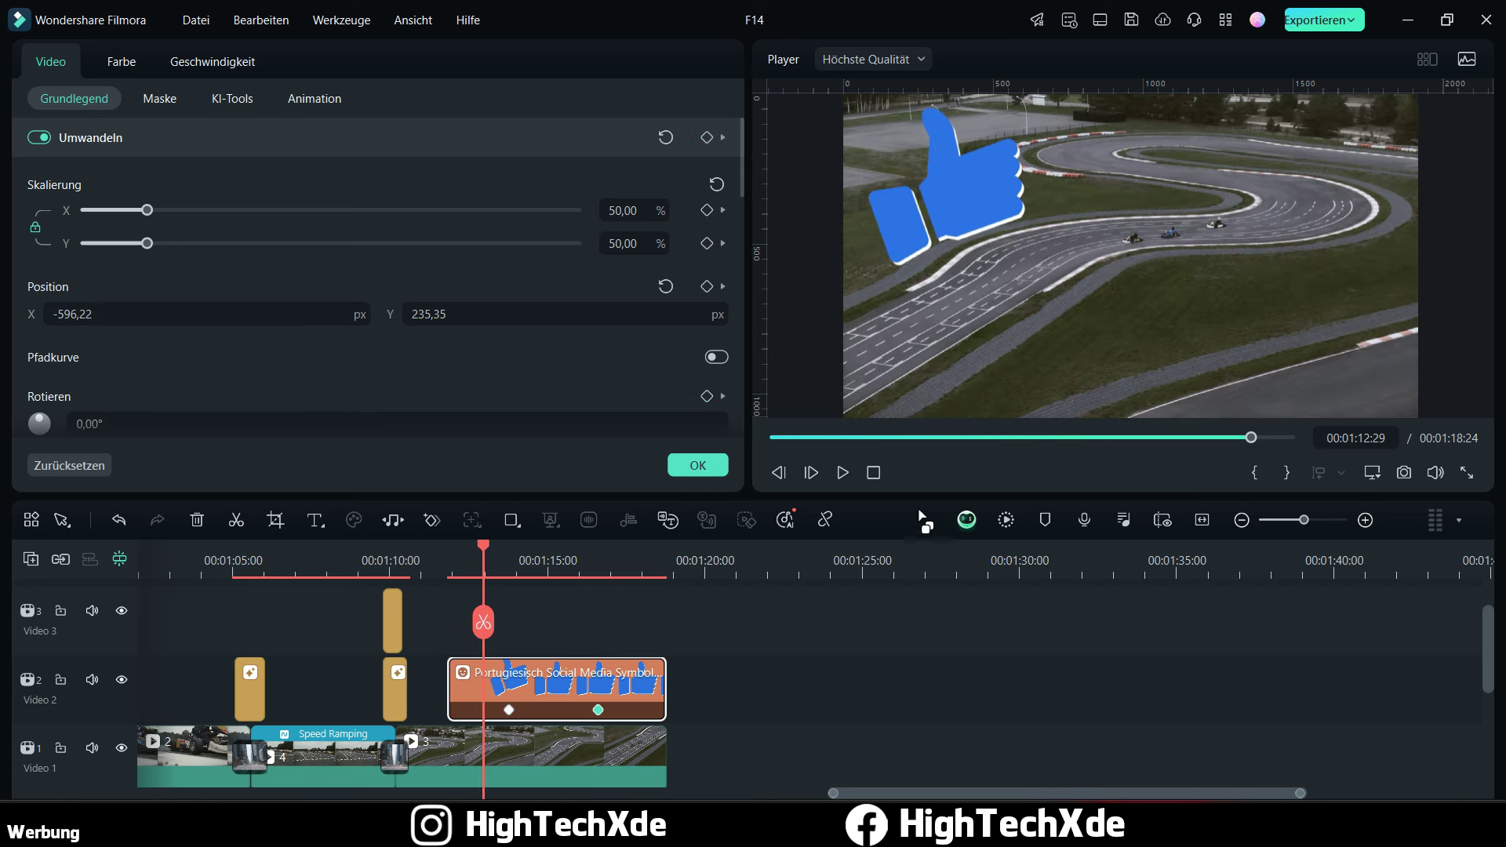
pyautogui.click(843, 472)
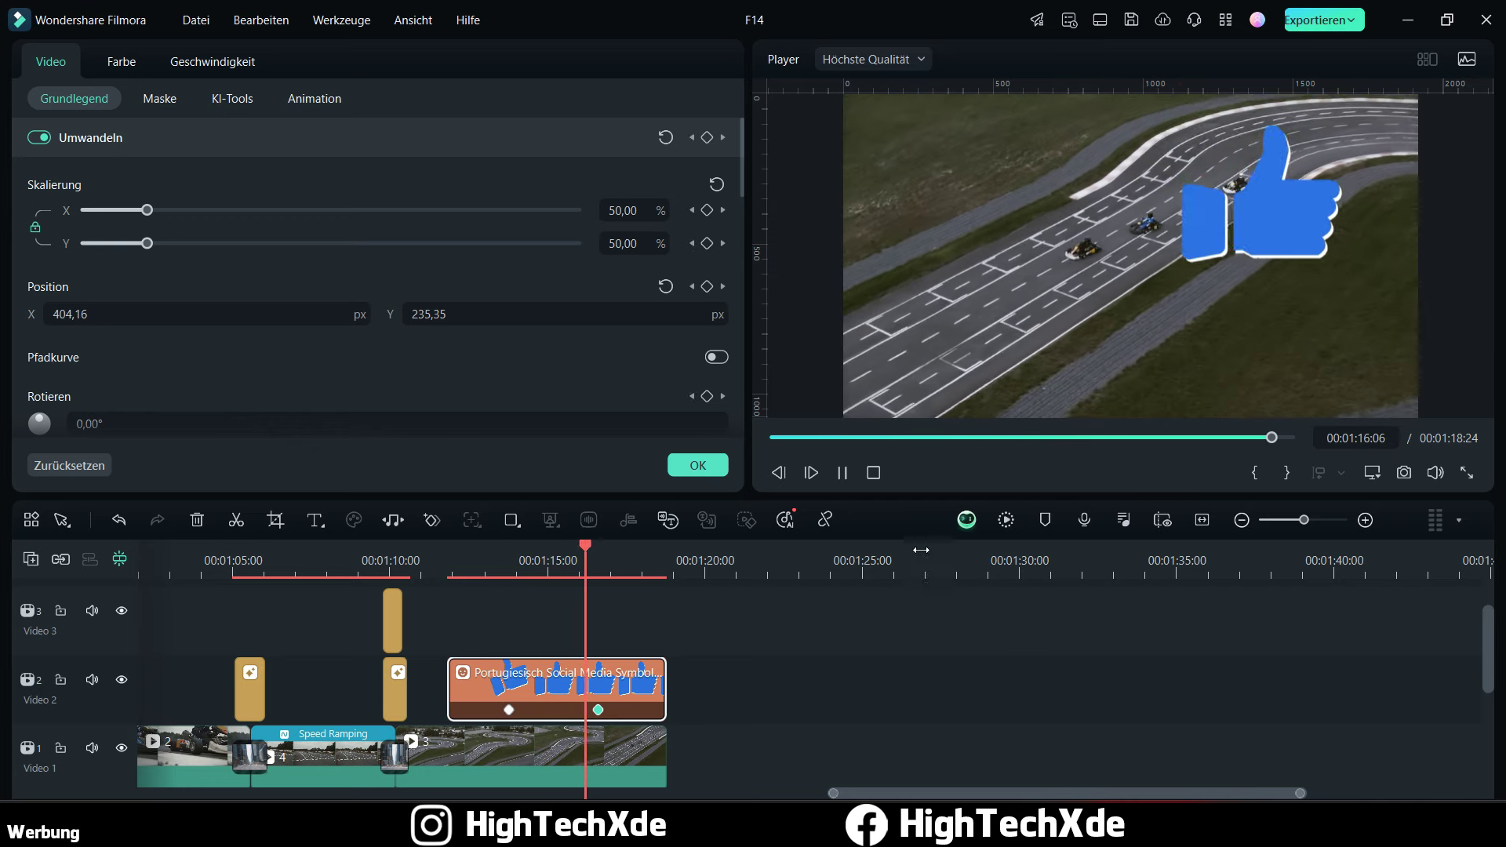
pyautogui.click(845, 475)
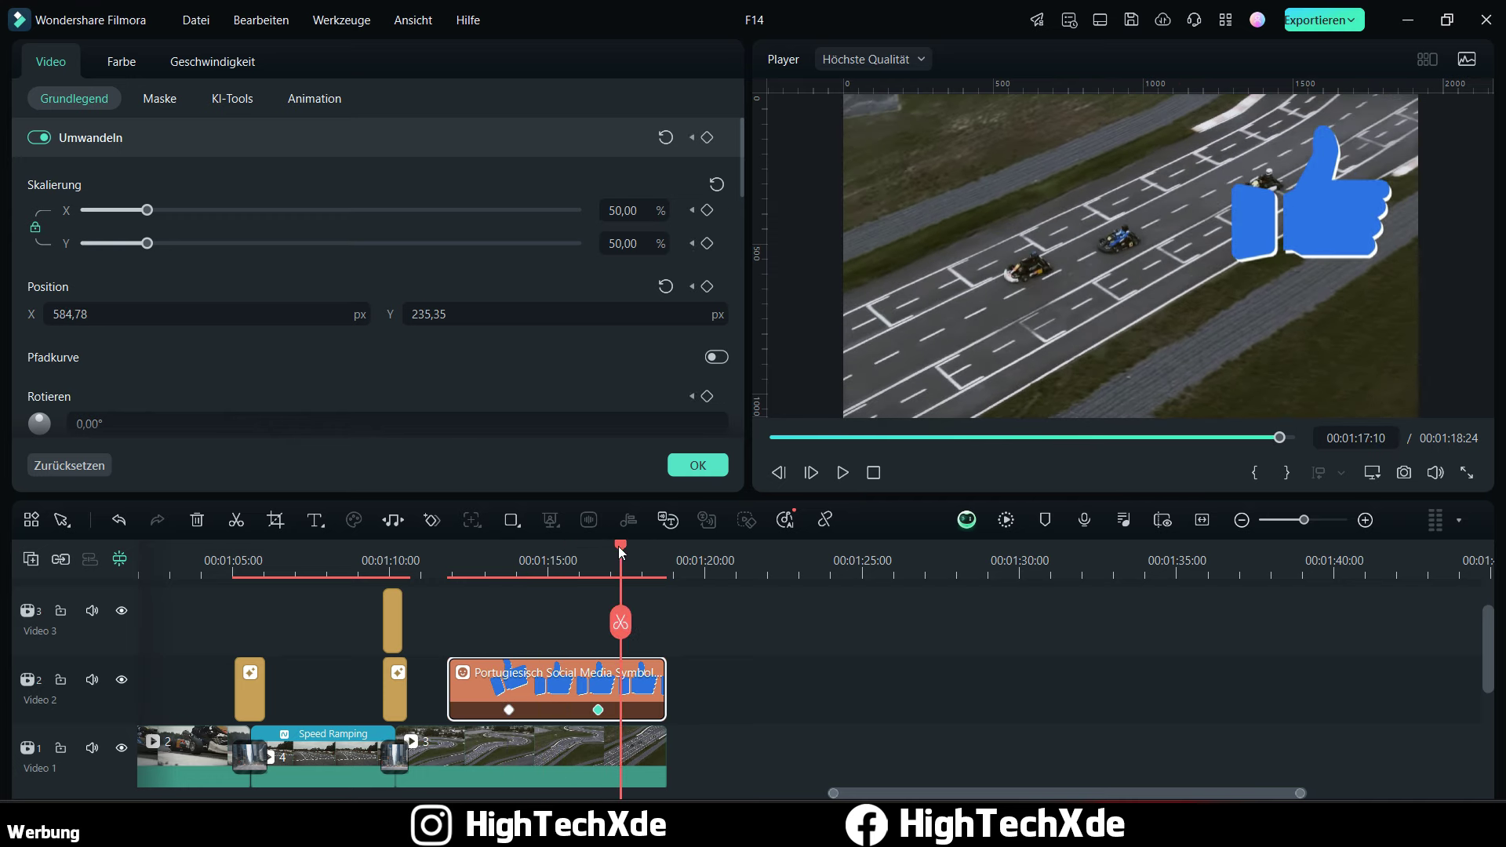
# Step: Add a Deckkraft keyframe at 100,00 to the thumbs-up sticker at 00:01:17:09
pyautogui.moveTo(620, 551); pyautogui.dragTo(640, 552)
pyautogui.scroll(-1, 637, 400)
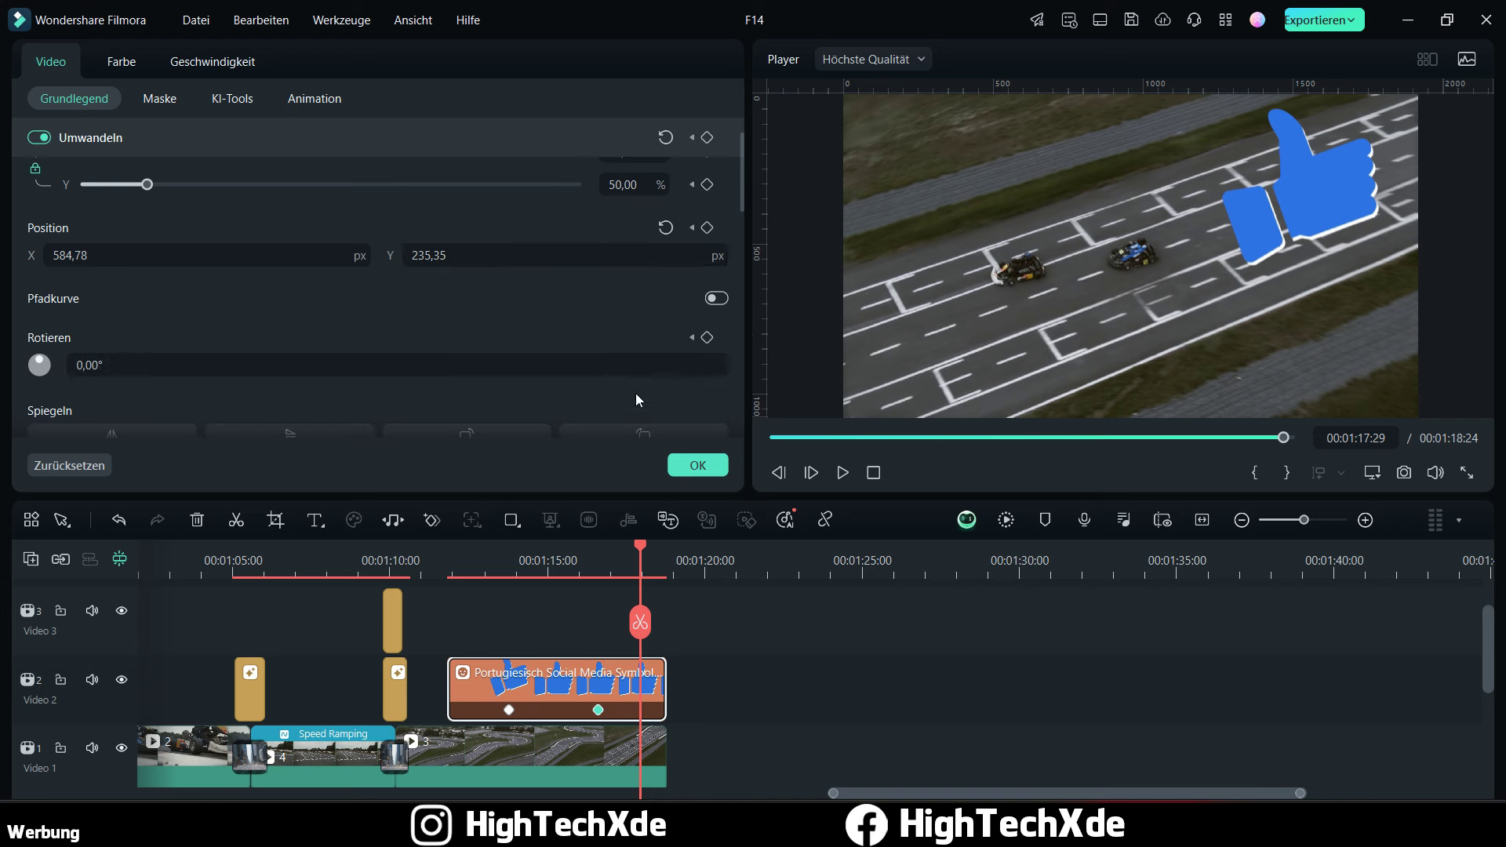
pyautogui.click(598, 709)
pyautogui.scroll(-3, 625, 345)
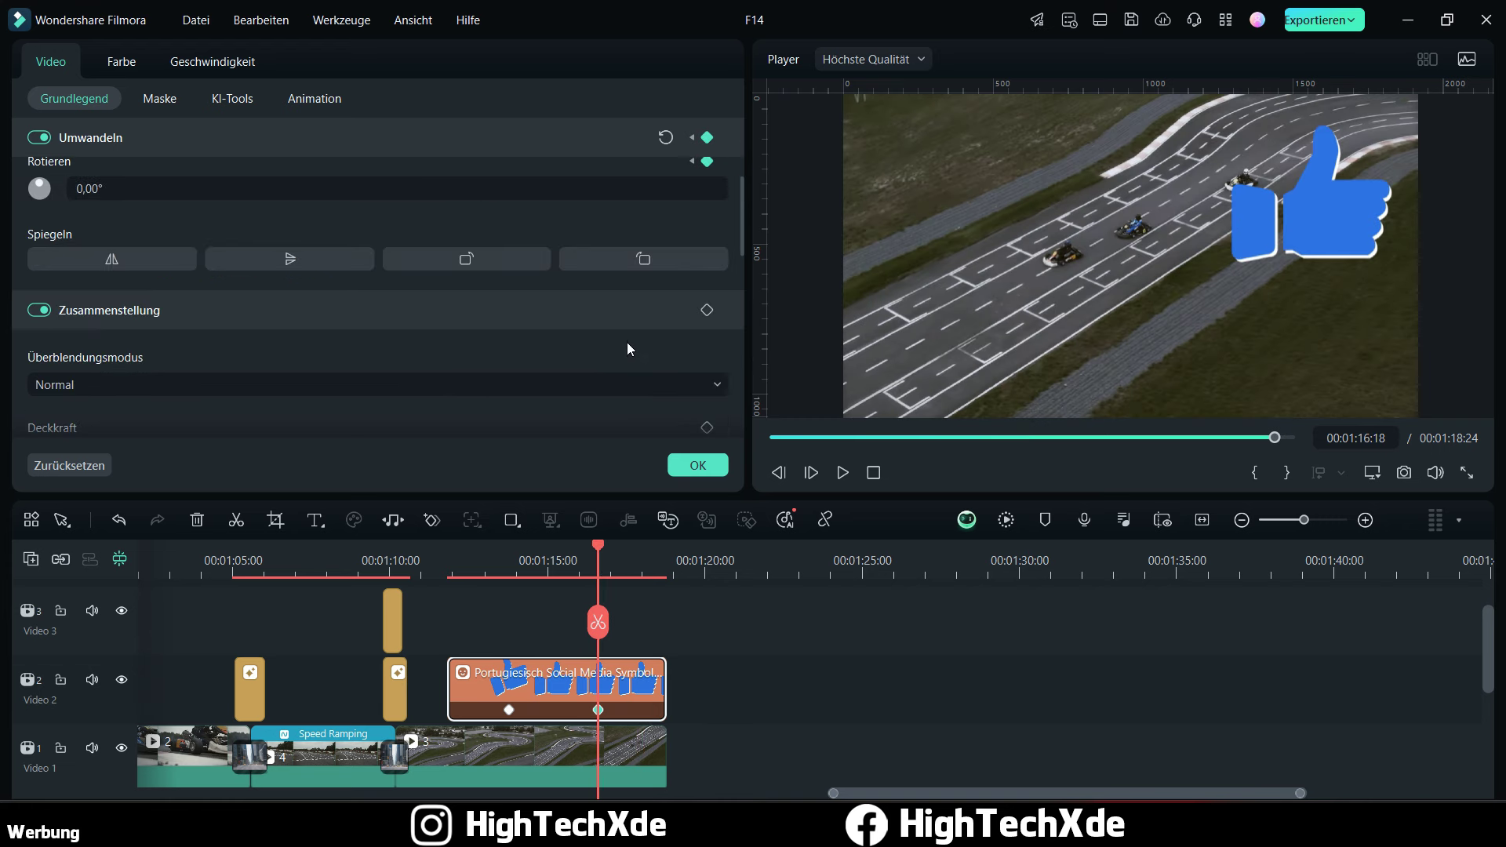
pyautogui.click(619, 566)
pyautogui.scroll(-3, 625, 300)
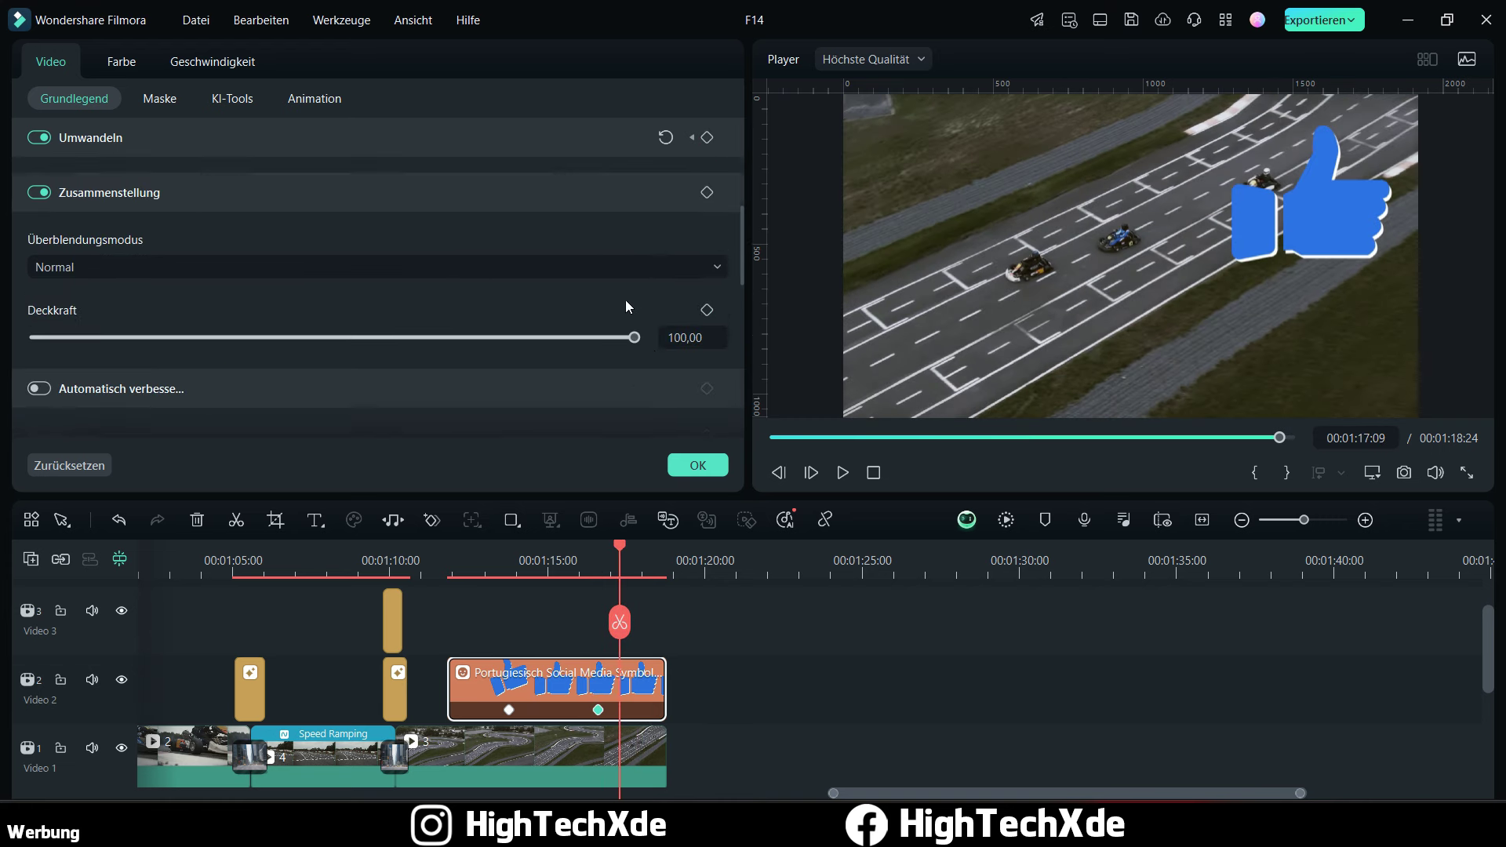
pyautogui.click(707, 252)
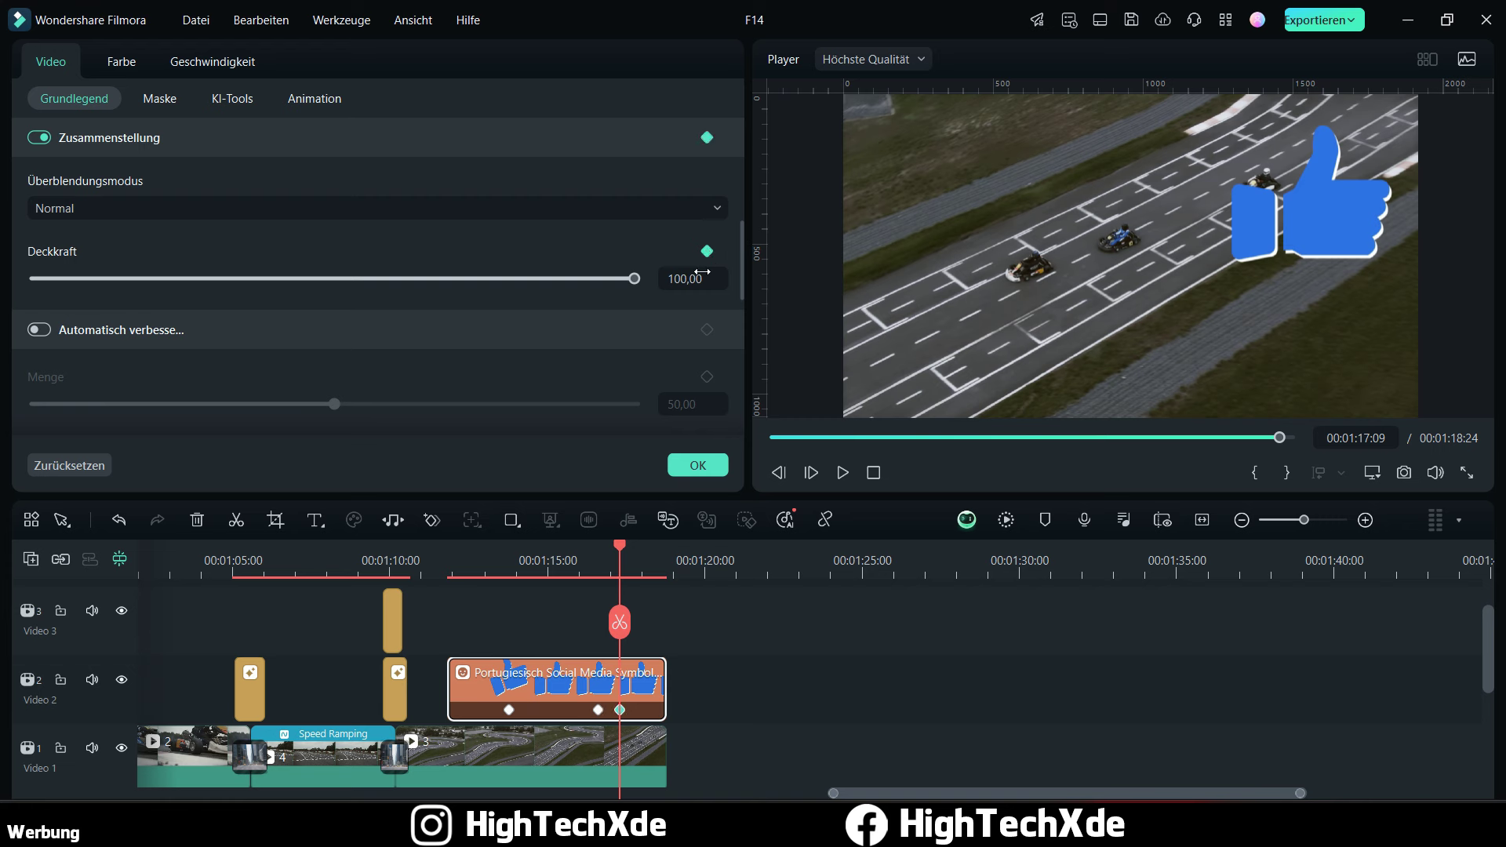
# Step: Add a second Deckkraft keyframe with lowered opacity near the sticker's end and play the fade-out
pyautogui.moveTo(622, 552); pyautogui.dragTo(653, 551)
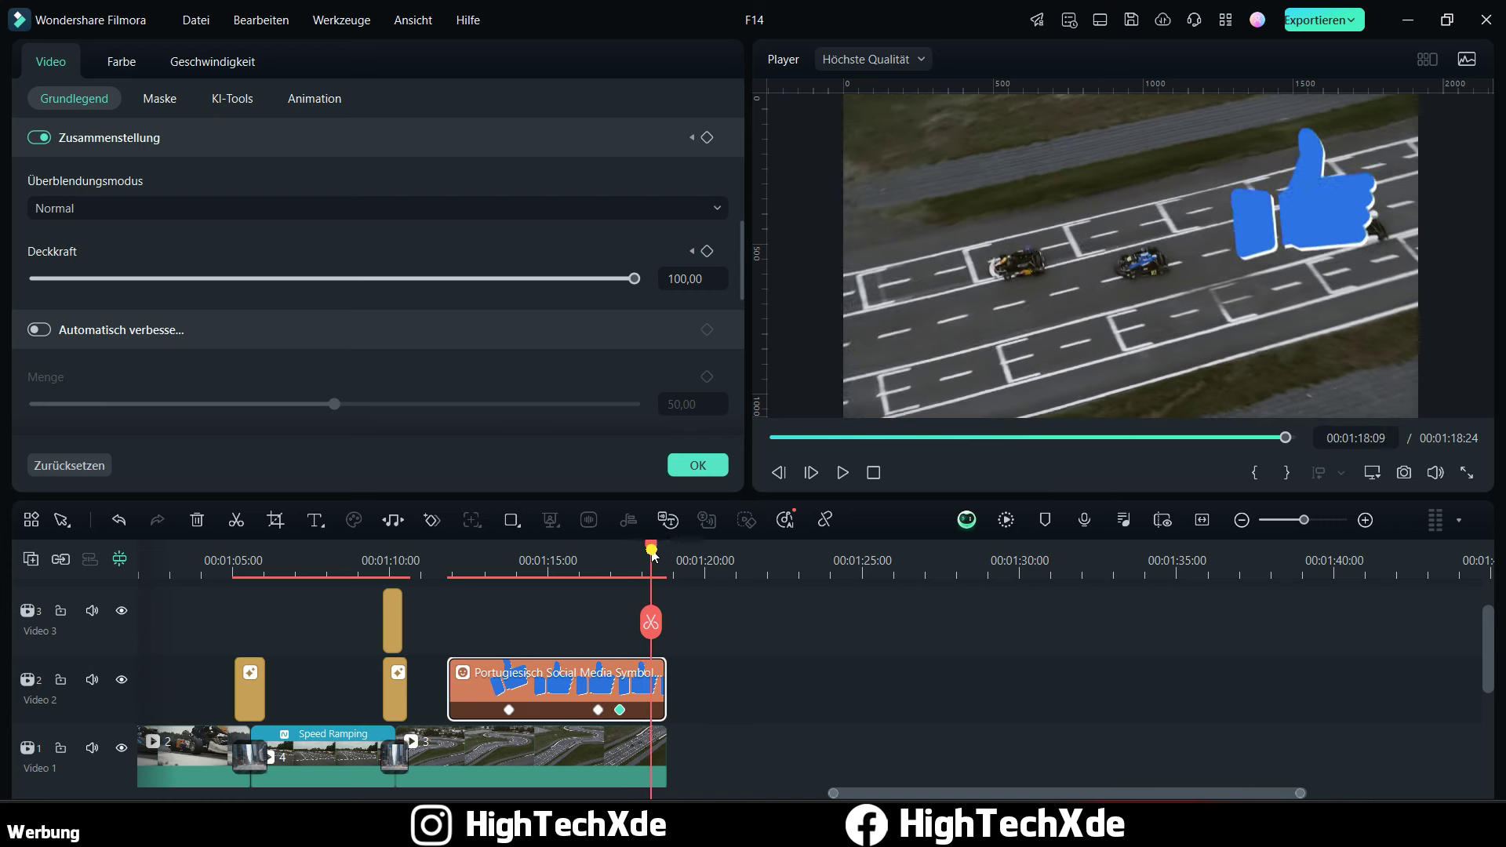
pyautogui.click(707, 252)
pyautogui.moveTo(677, 267); pyautogui.dragTo(604, 625)
pyautogui.click(581, 565)
pyautogui.click(842, 472)
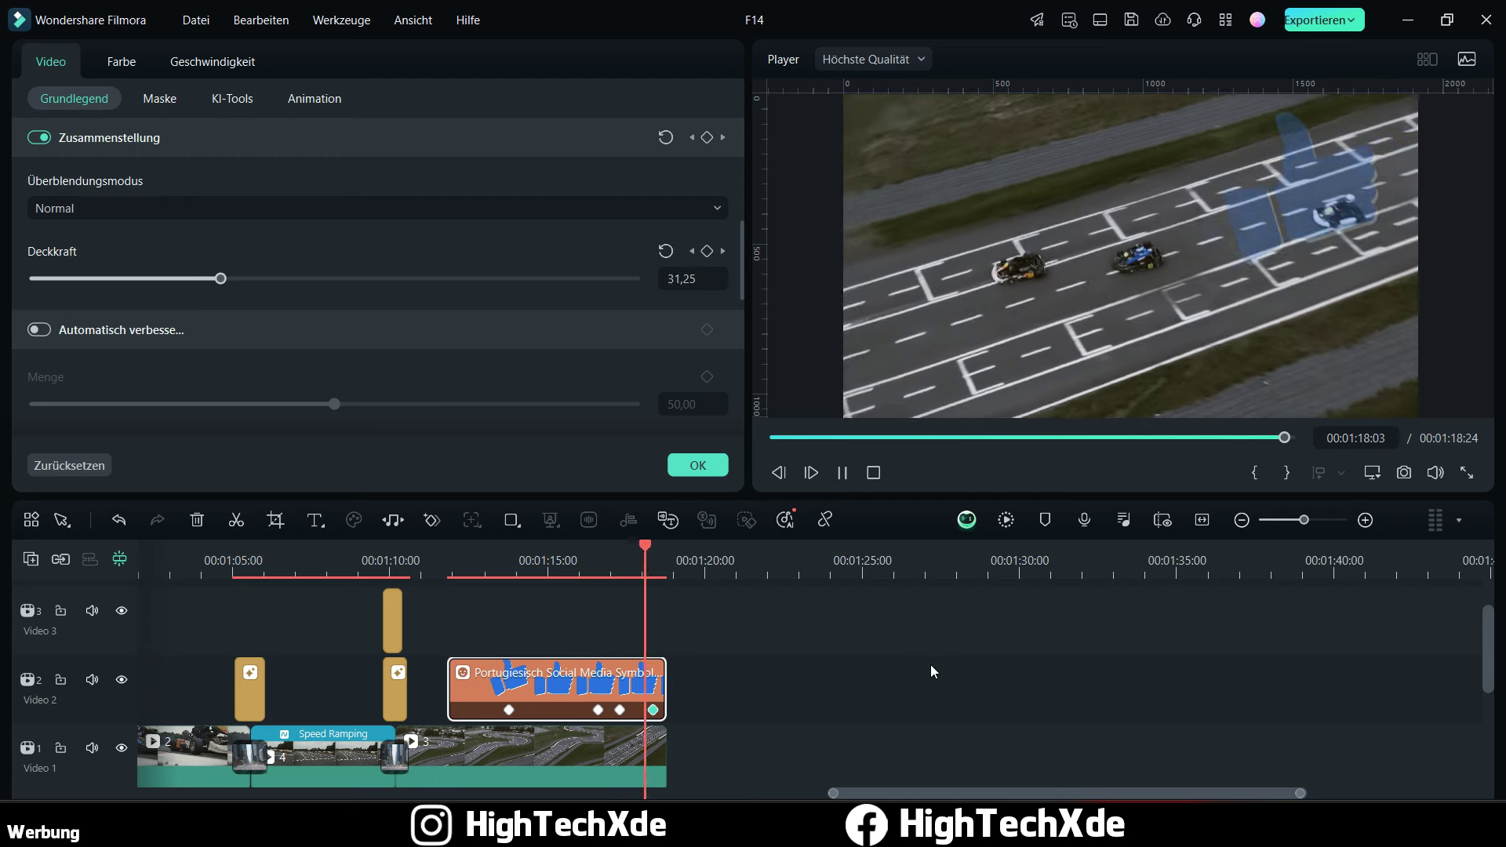
# Step: Change the Rotieren value at the sticker's 00:01:16:18 keyframe and play the animation from 00:01:13:11
pyautogui.click(492, 565)
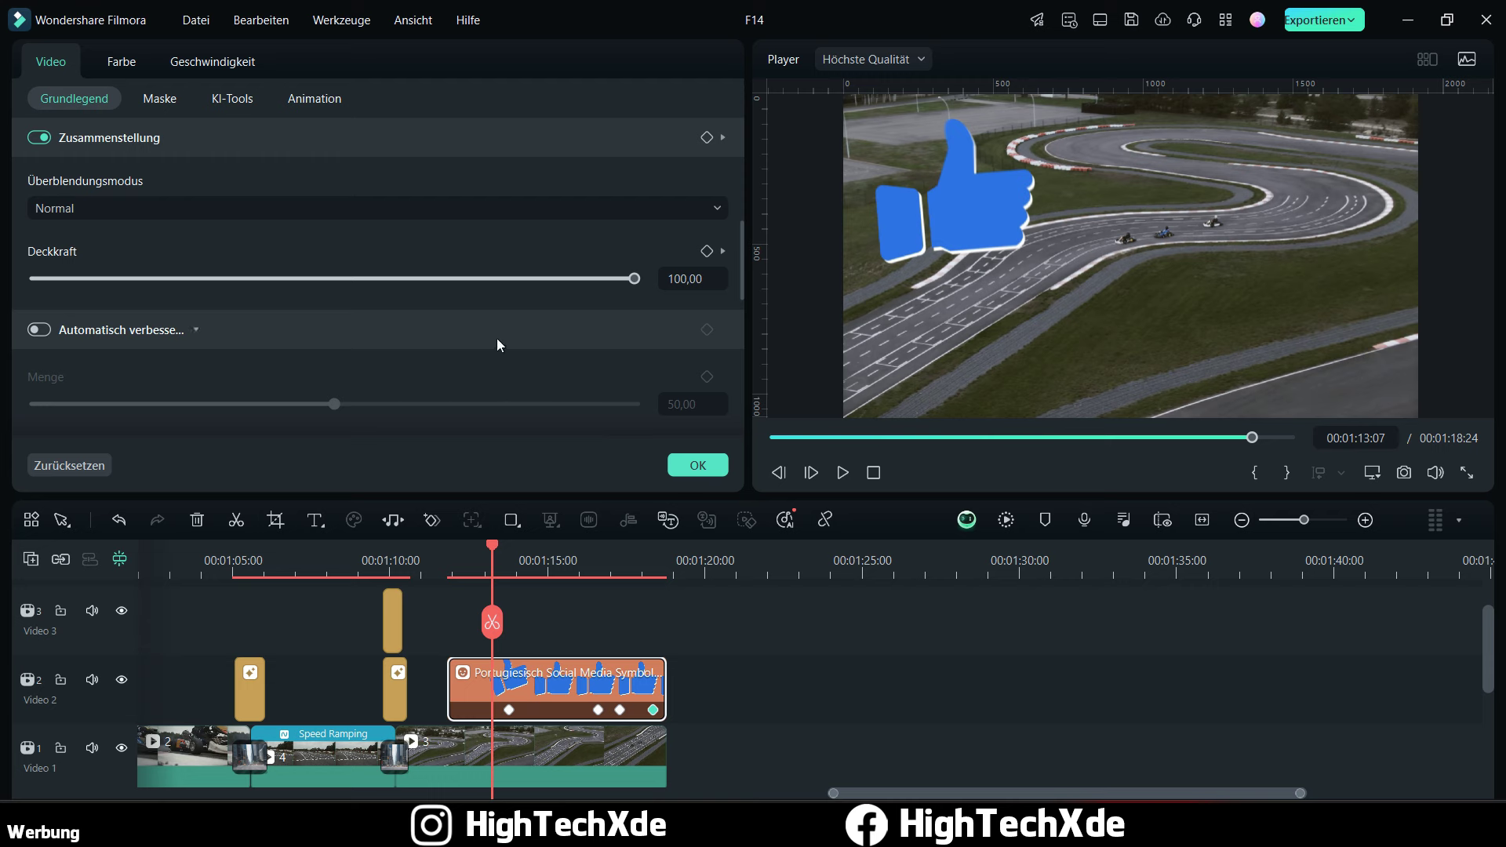
pyautogui.click(596, 709)
pyautogui.scroll(5, 510, 339)
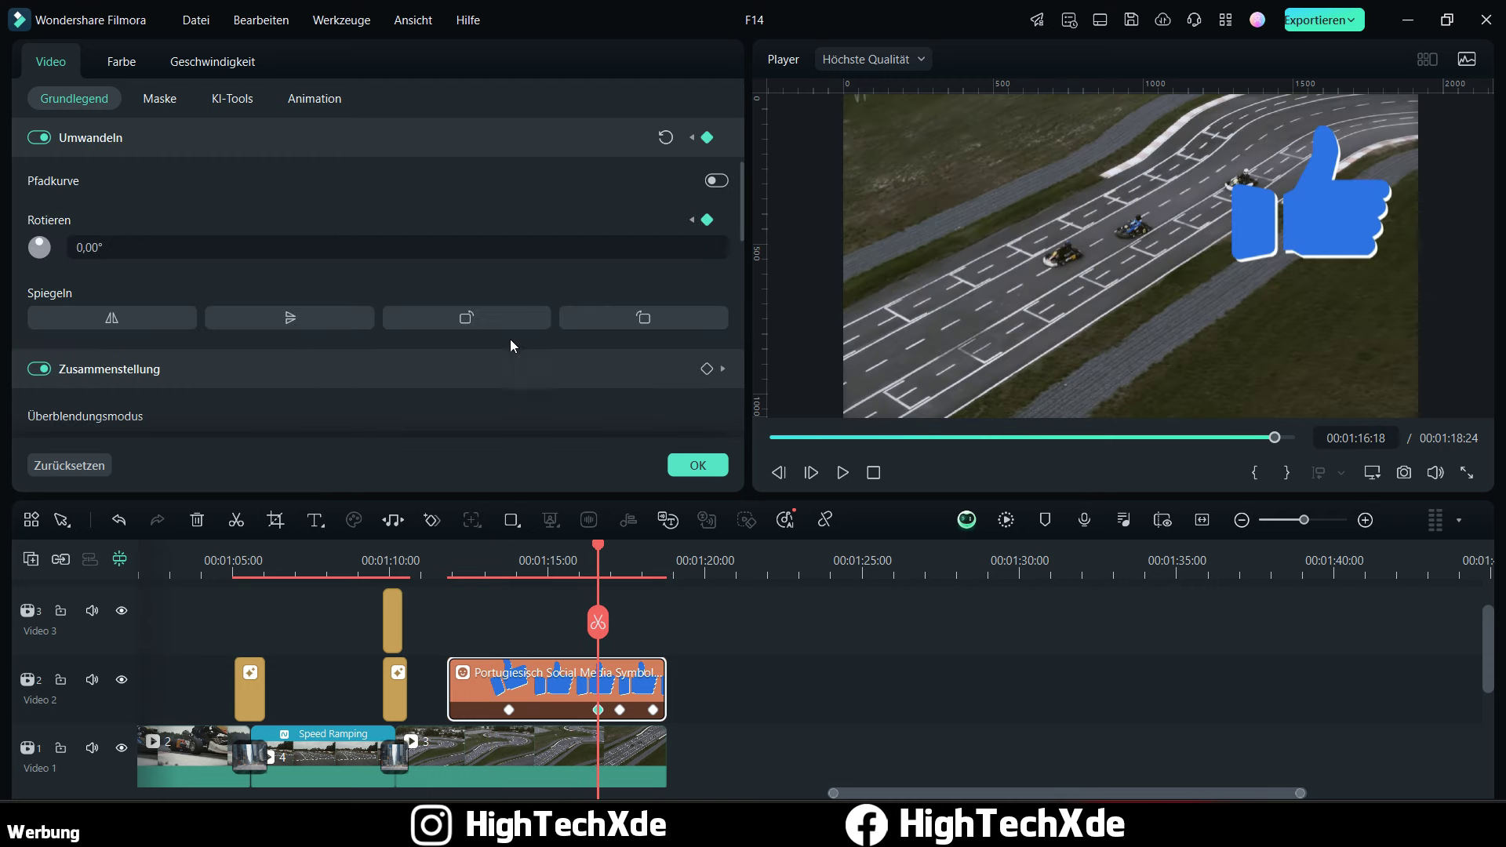
pyautogui.moveTo(88, 425); pyautogui.dragTo(88, 425)
pyautogui.click(502, 564)
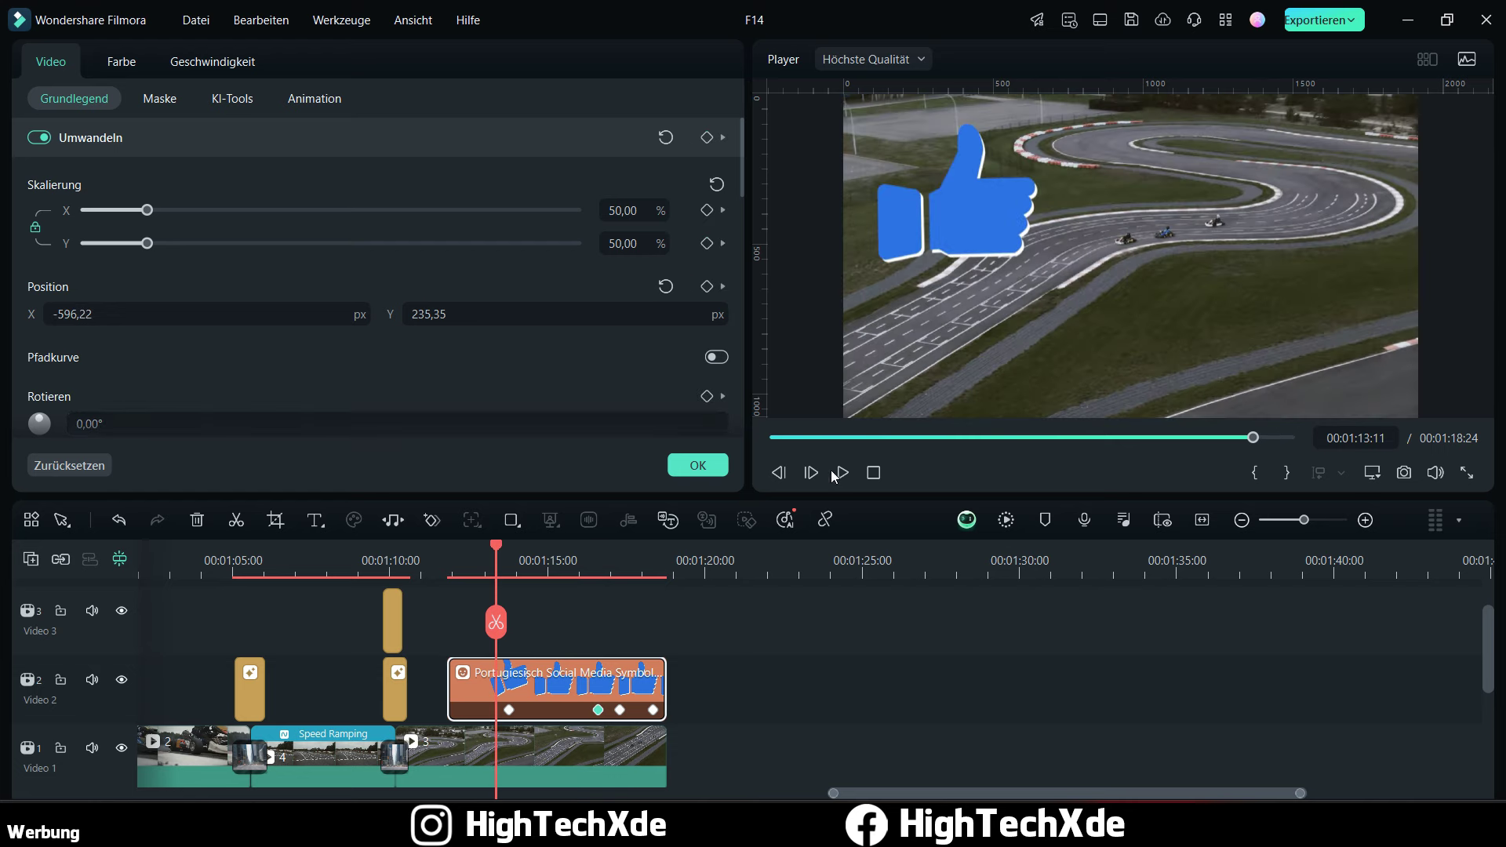
pyautogui.press('space')
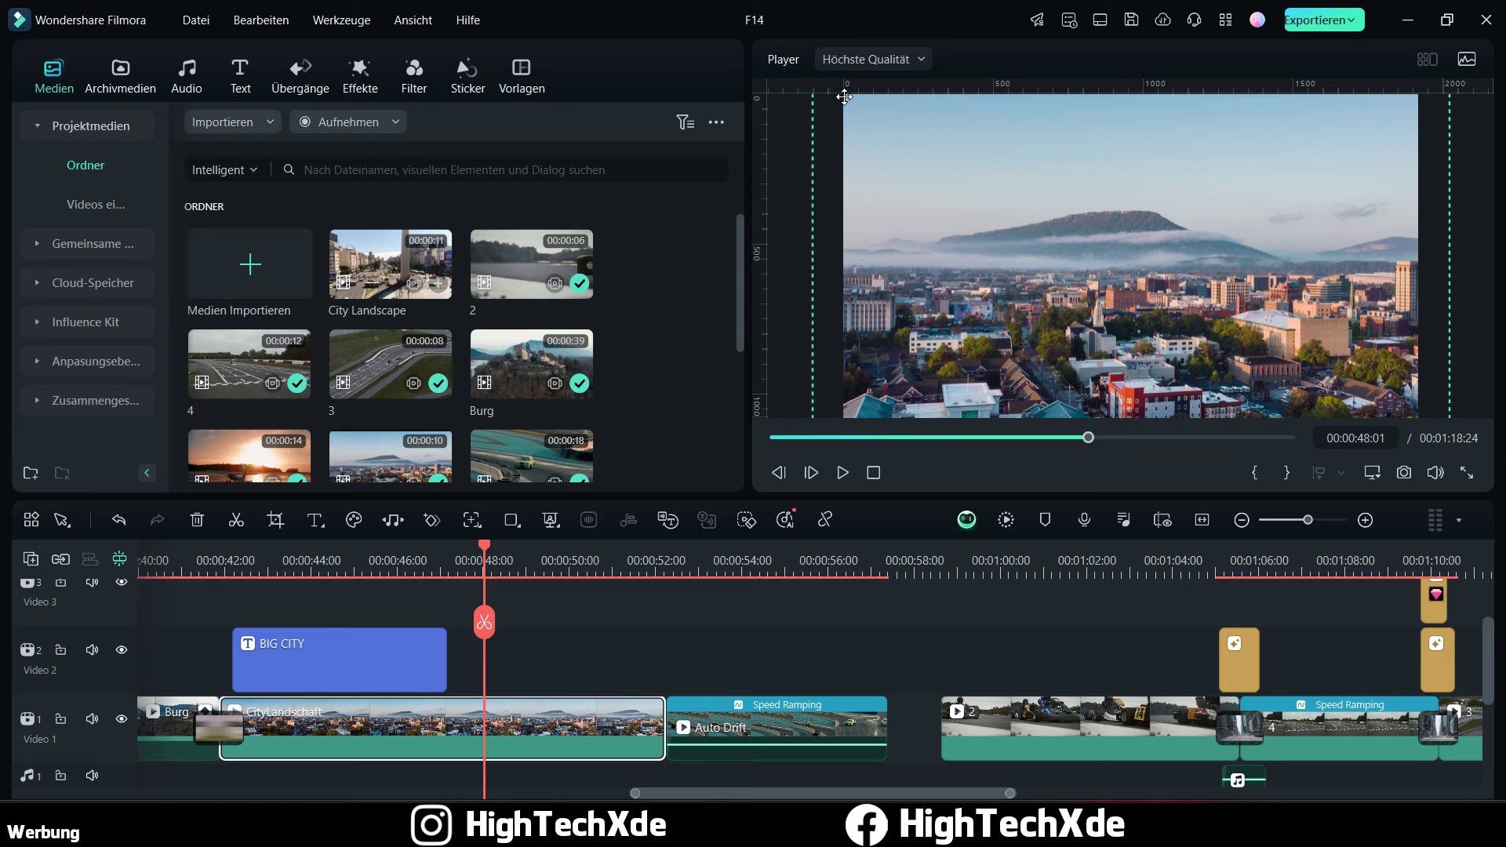
# Step: Apply a star mask to the CityLandschaft clip and invert it with Maske umkehren
pyautogui.doubleClick(502, 728)
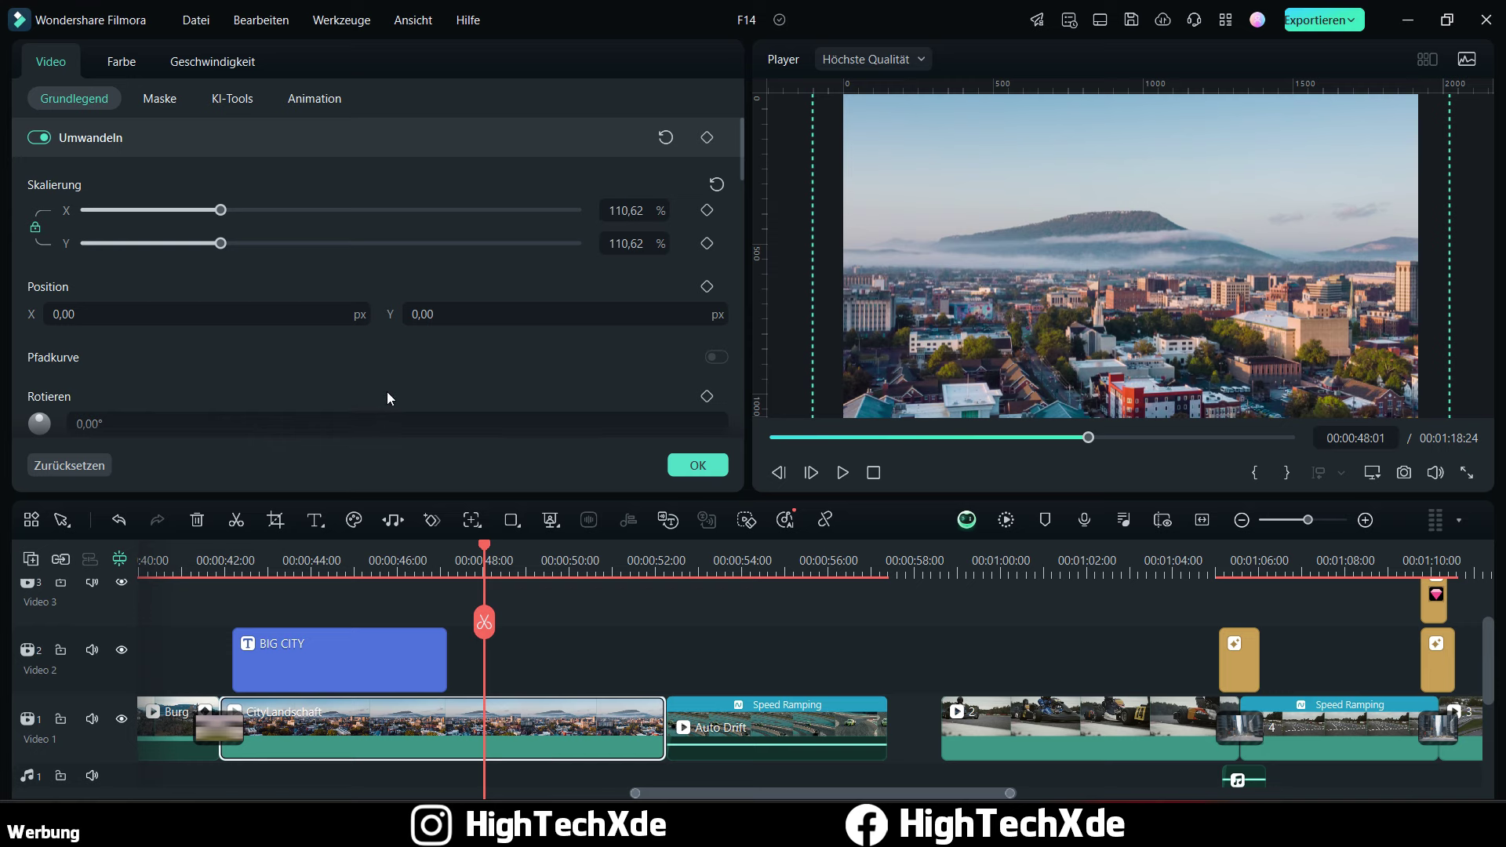
pyautogui.click(169, 100)
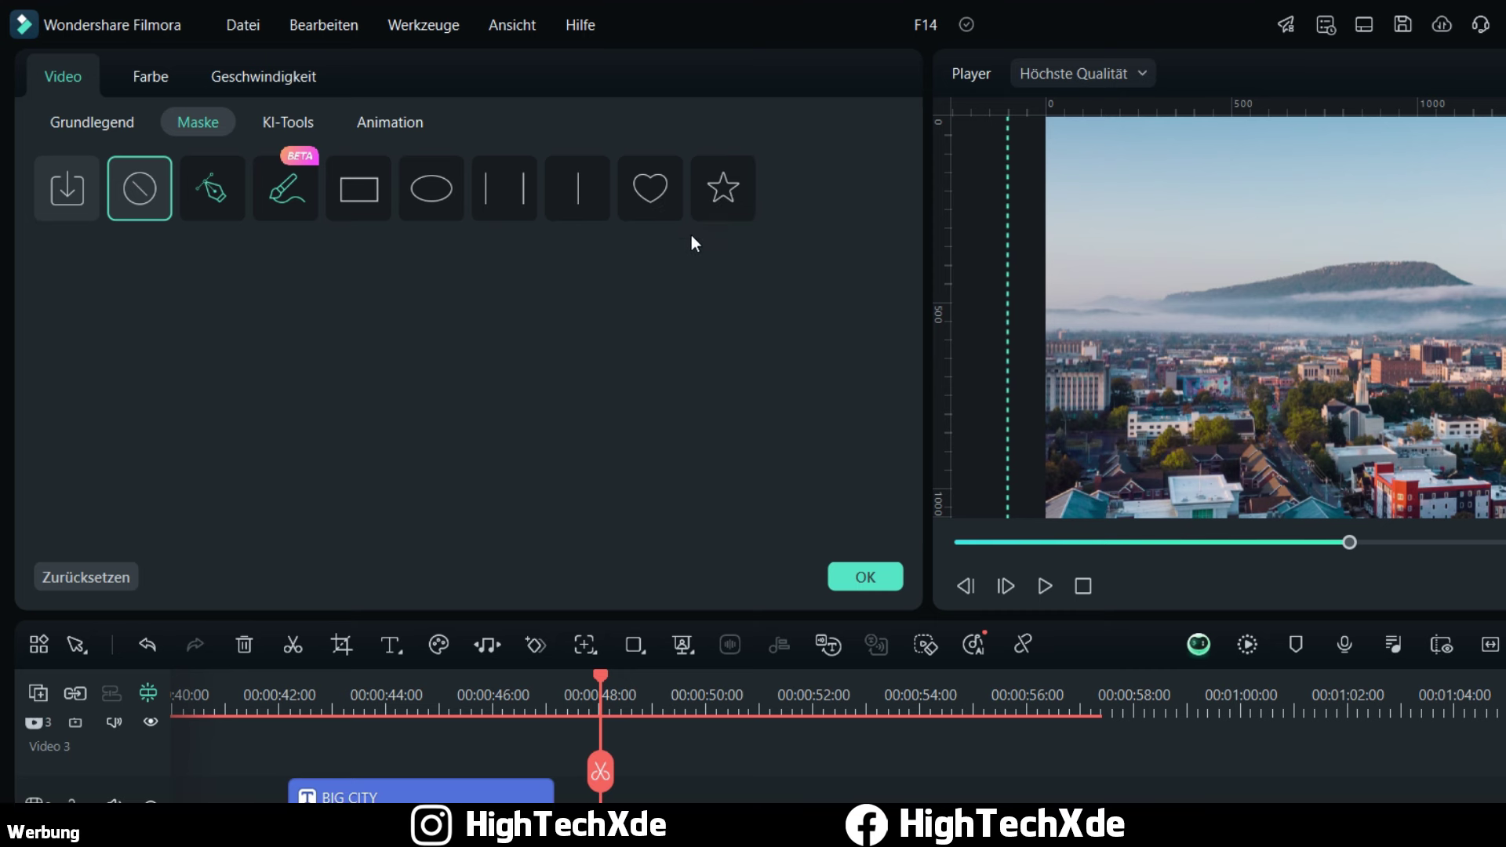
pyautogui.click(720, 188)
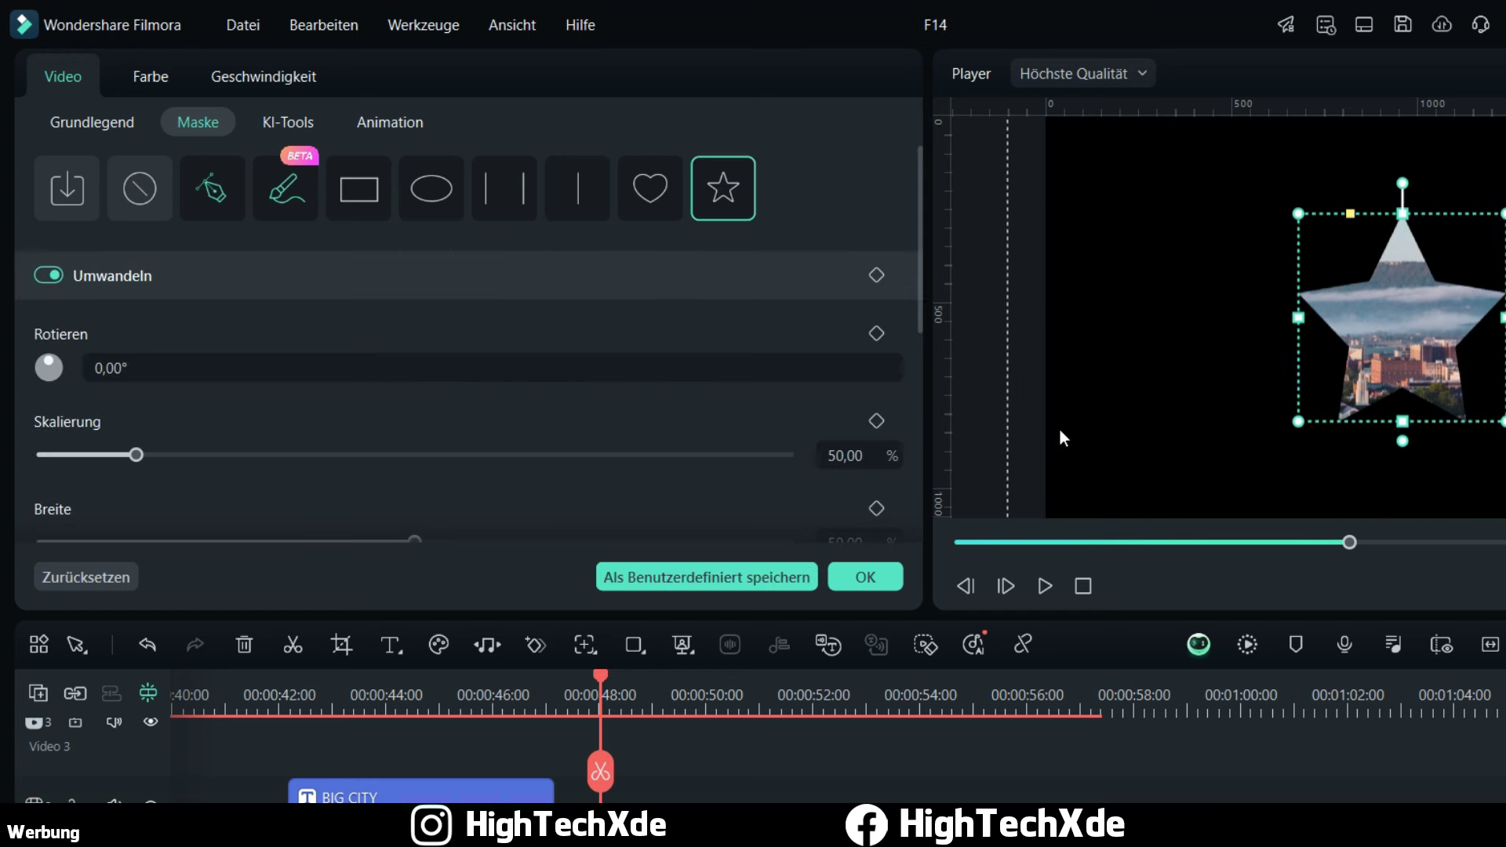
pyautogui.scroll(-5, 550, 420)
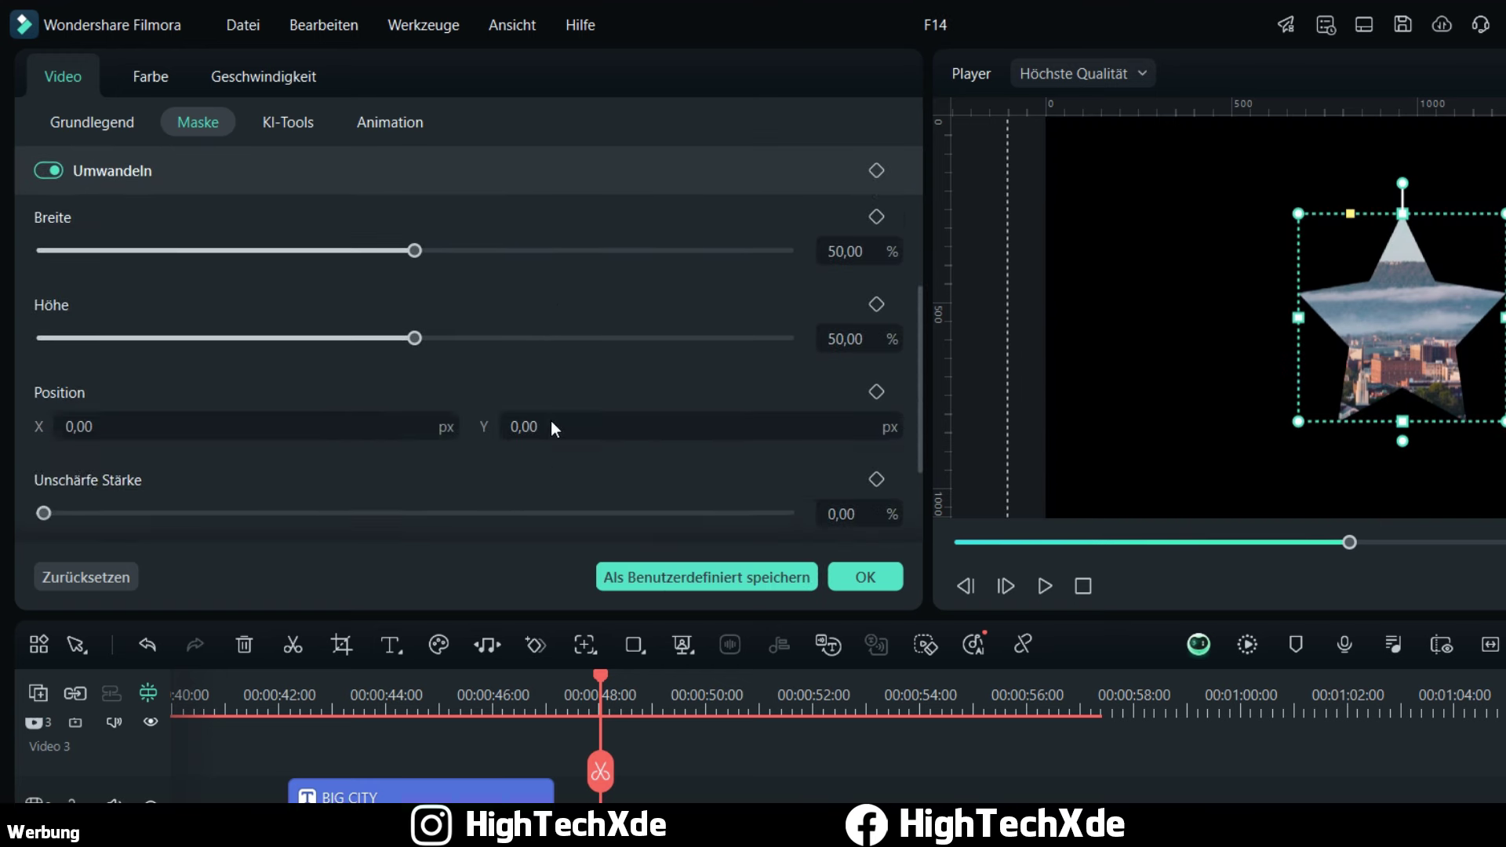
pyautogui.click(881, 510)
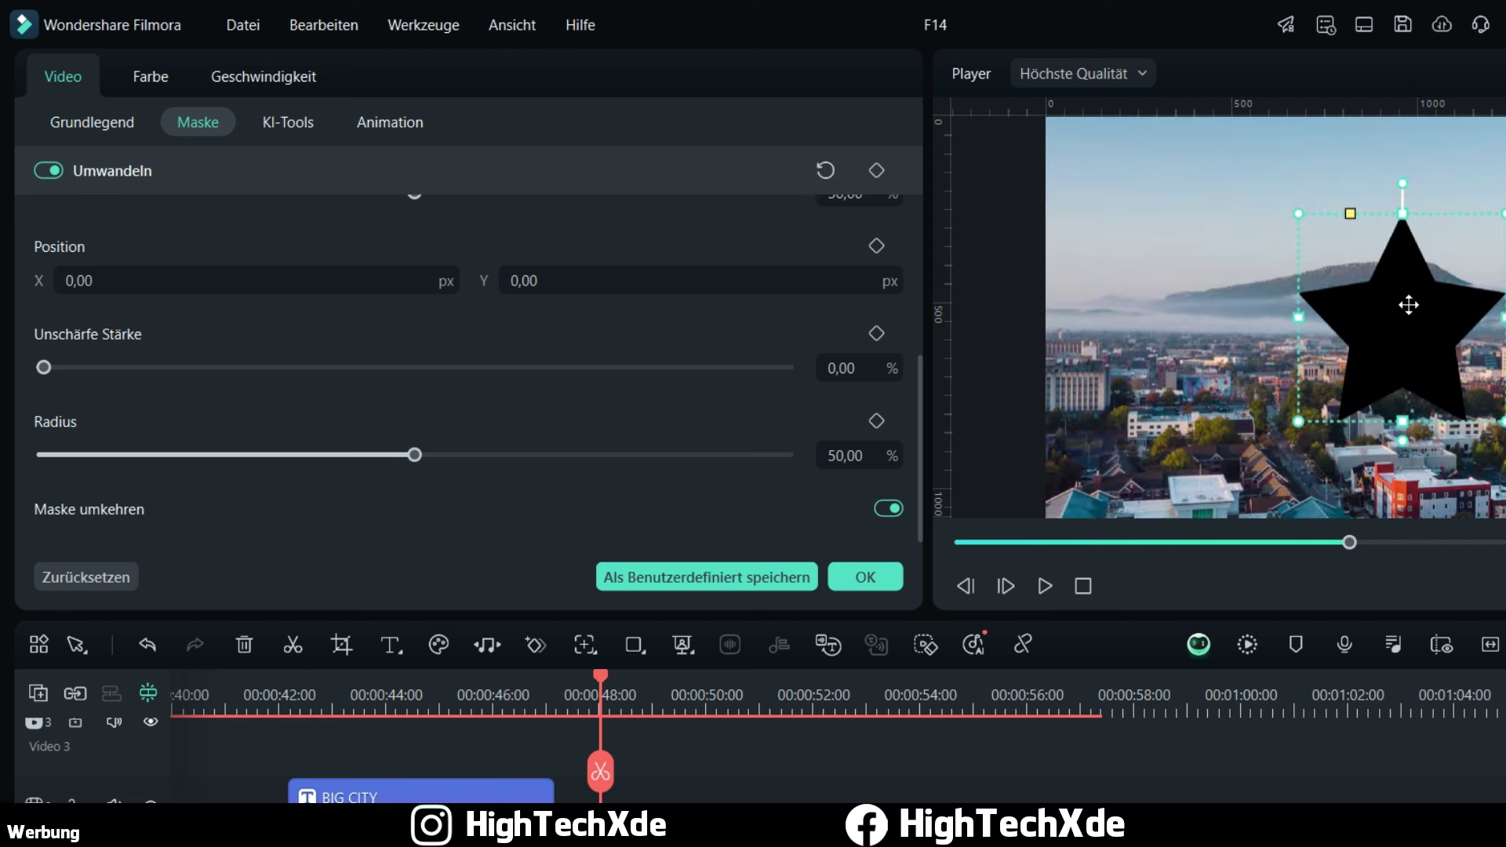
# Step: Move the CityLandschaft clip and BIG CITY title up one track, place Auto Drift beneath the star mask on Video 1 and play it
pyautogui.scroll(-2, 949, 784)
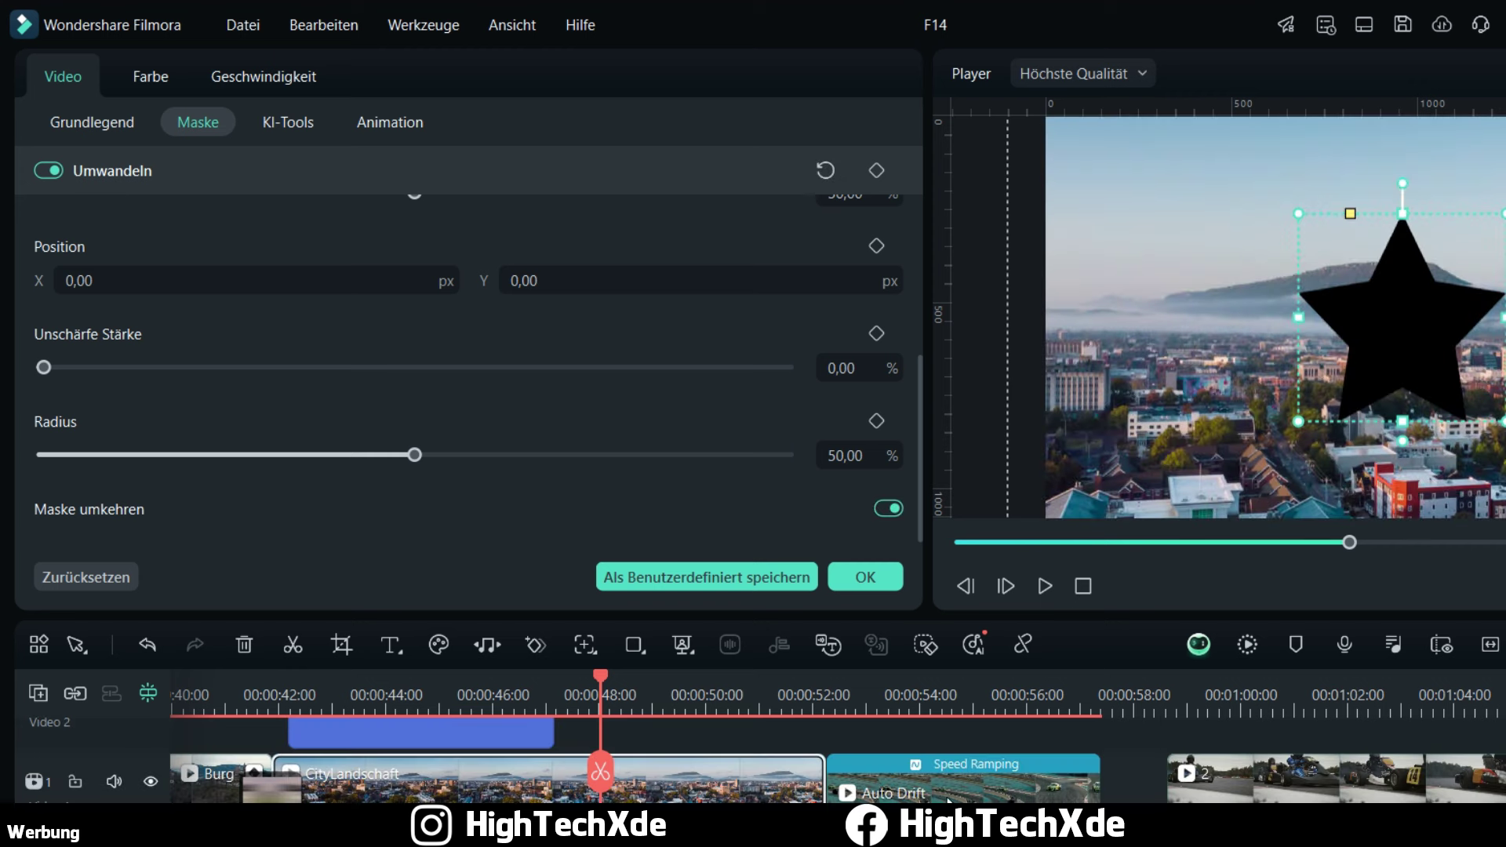
pyautogui.scroll(1, 549, 785)
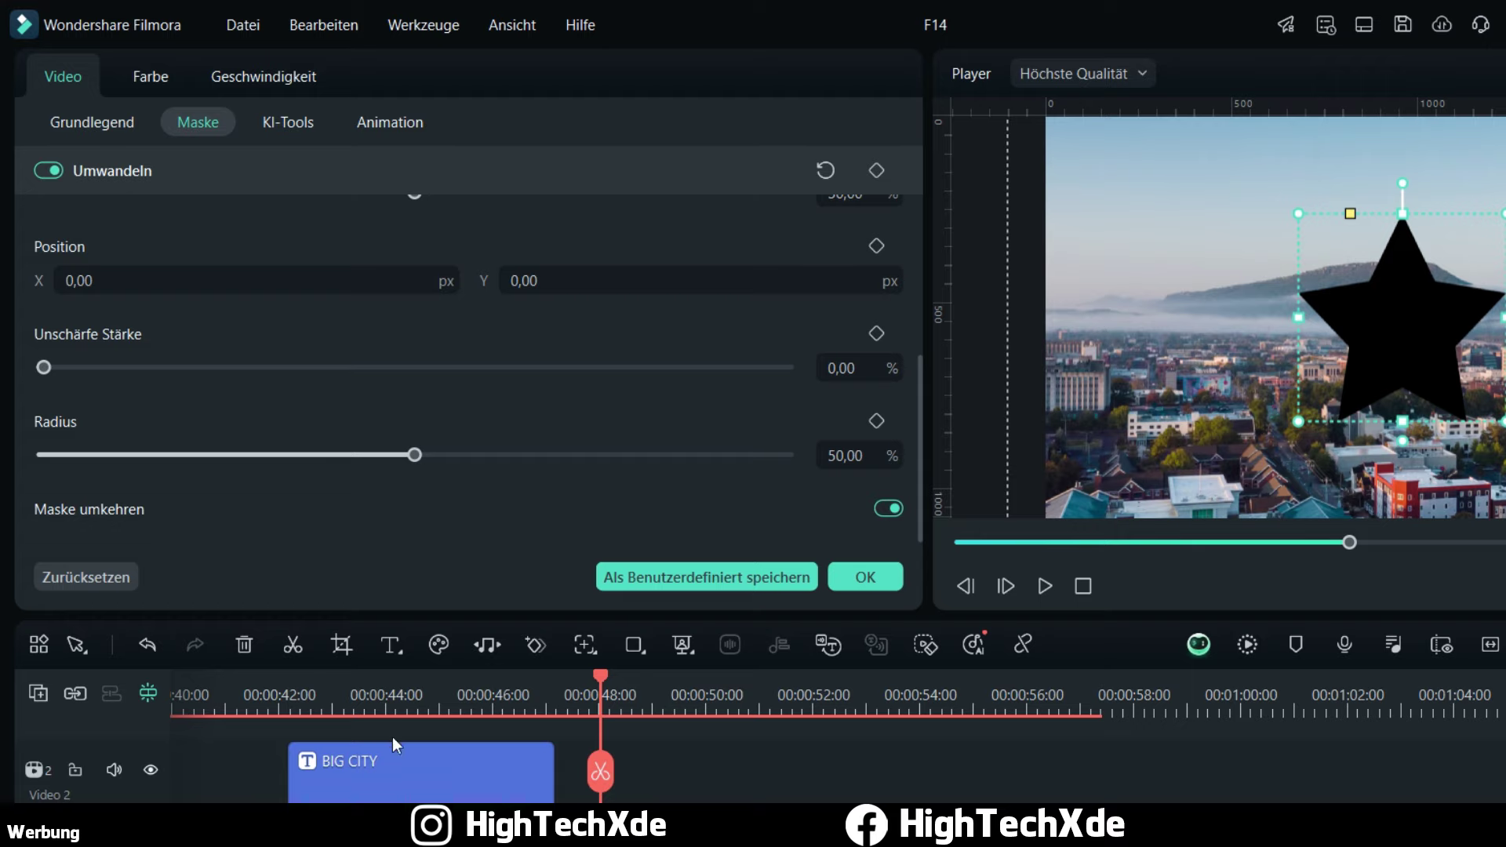
pyautogui.click(396, 733)
pyautogui.scroll(1, 396, 753)
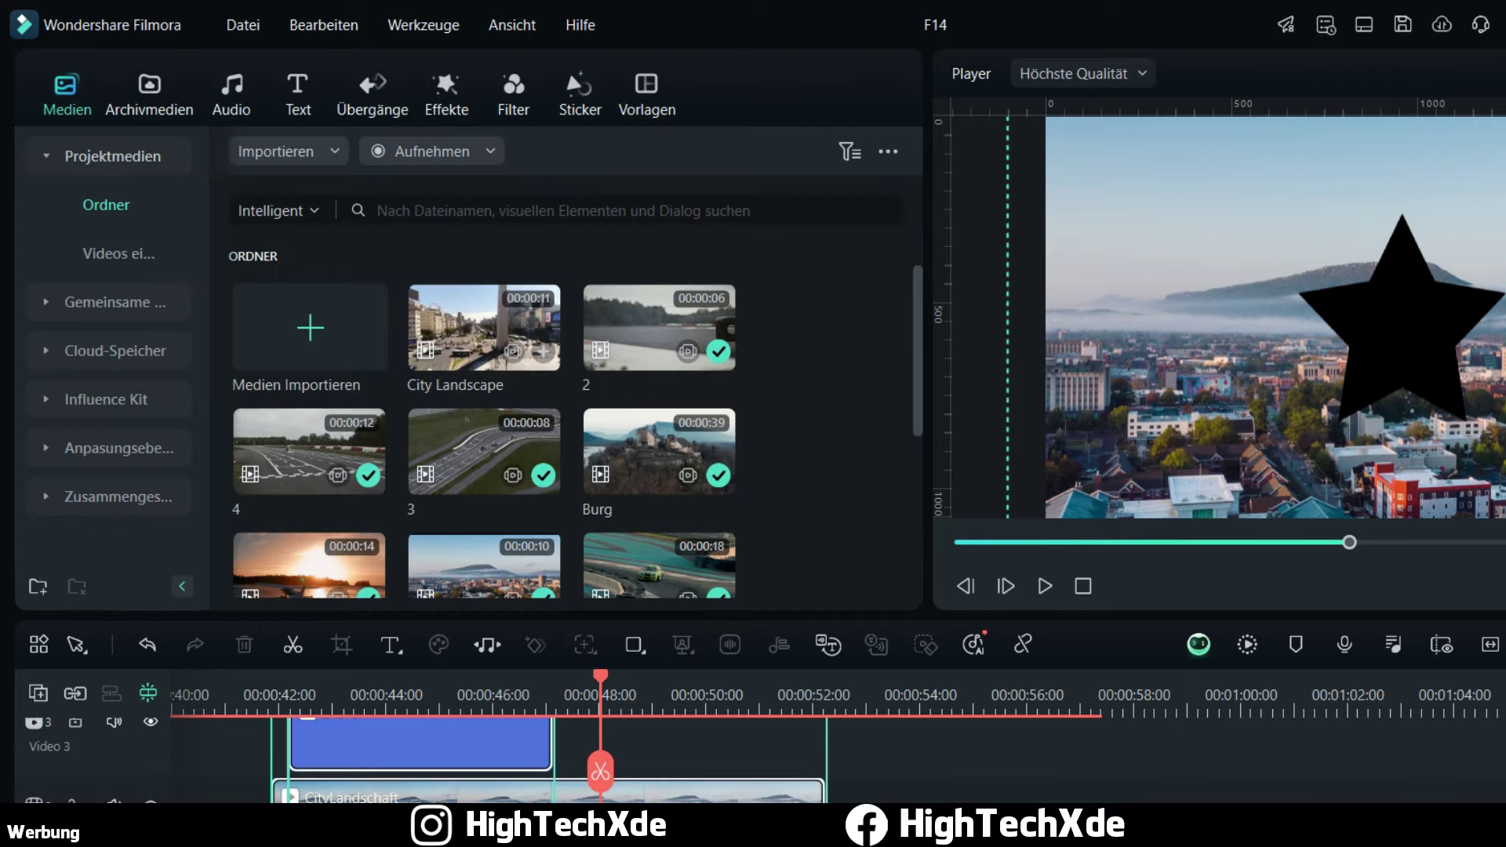
pyautogui.click(421, 743)
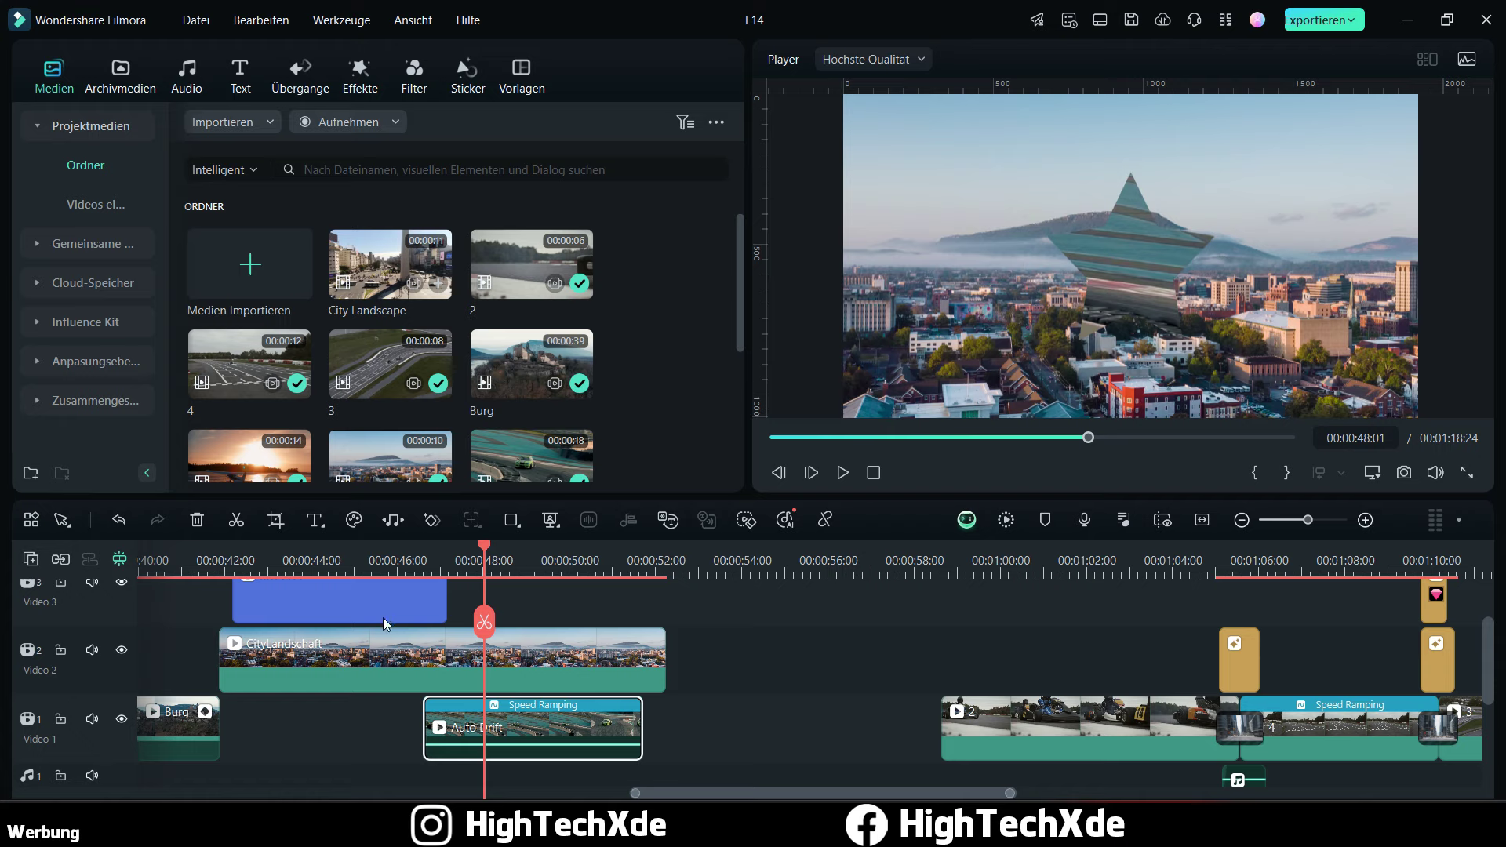
pyautogui.click(842, 472)
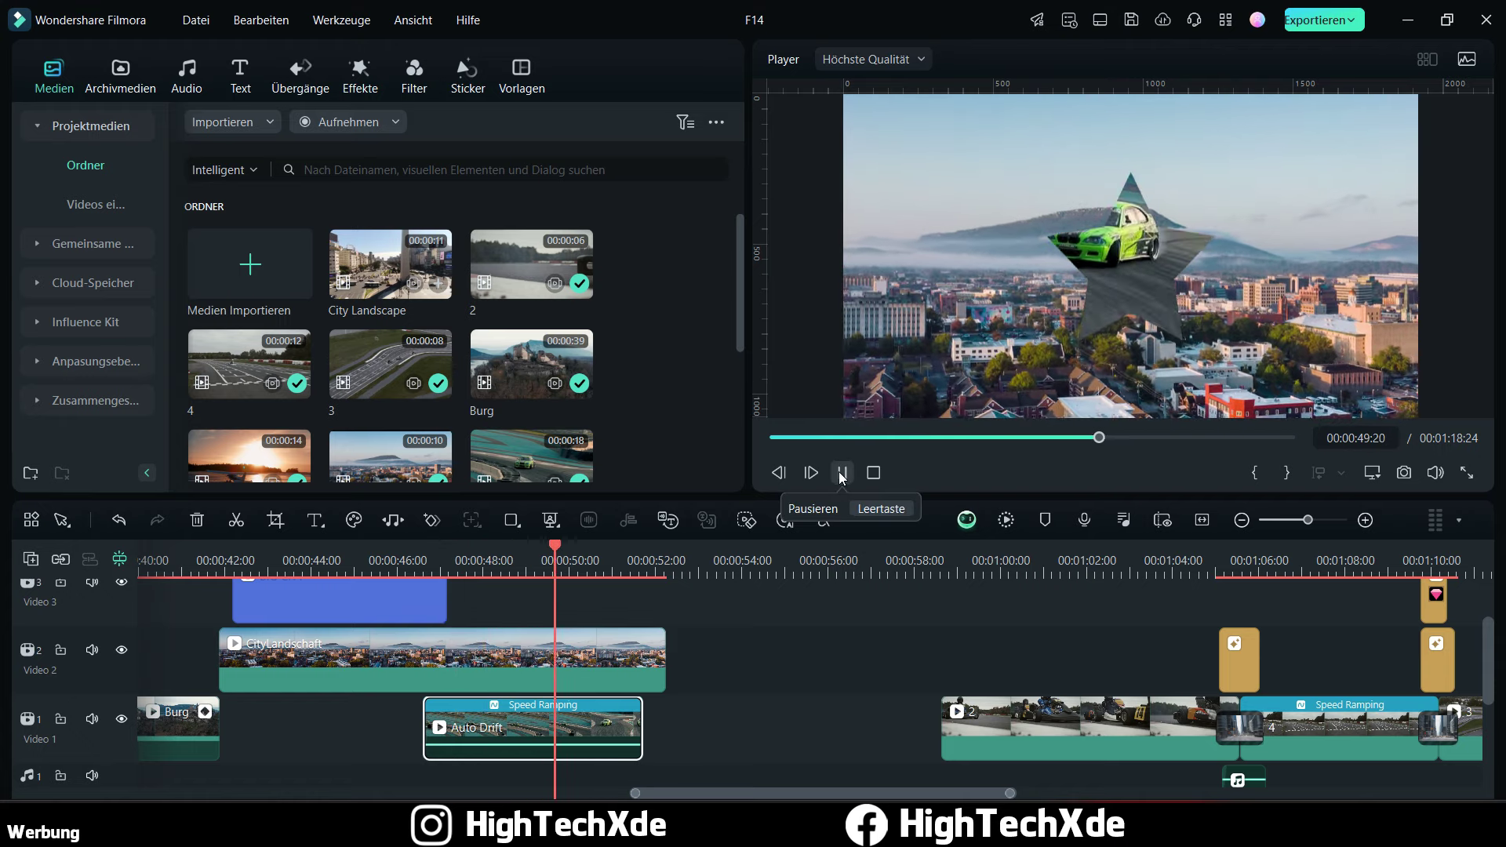
pyautogui.click(841, 473)
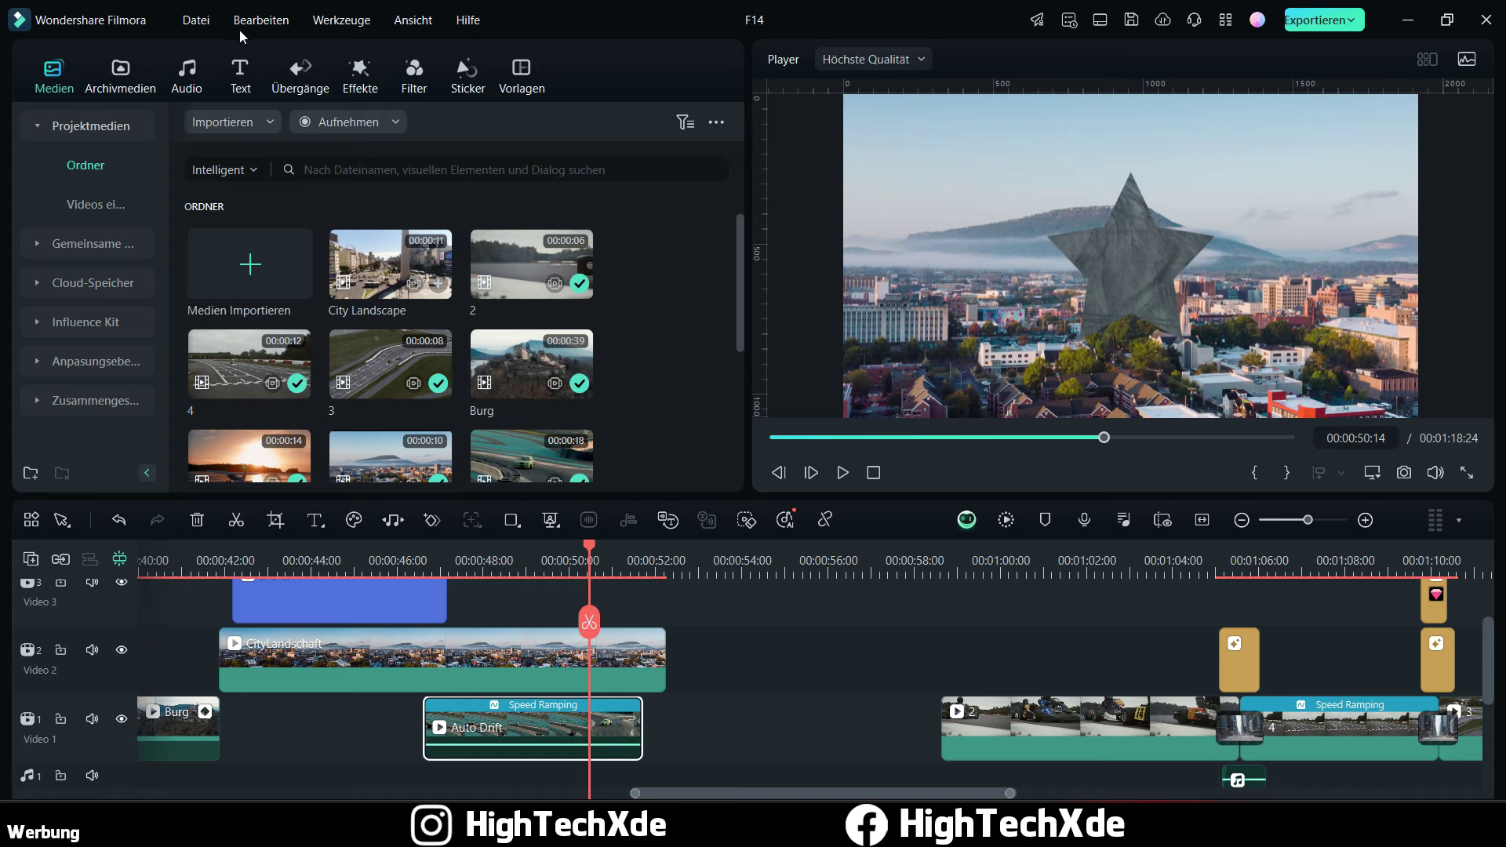
# Step: Undo the clip rearrangement and the star mask on the CityLandschaft clip
pyautogui.click(261, 19)
pyautogui.click(271, 47)
pyautogui.click(261, 19)
pyautogui.click(271, 47)
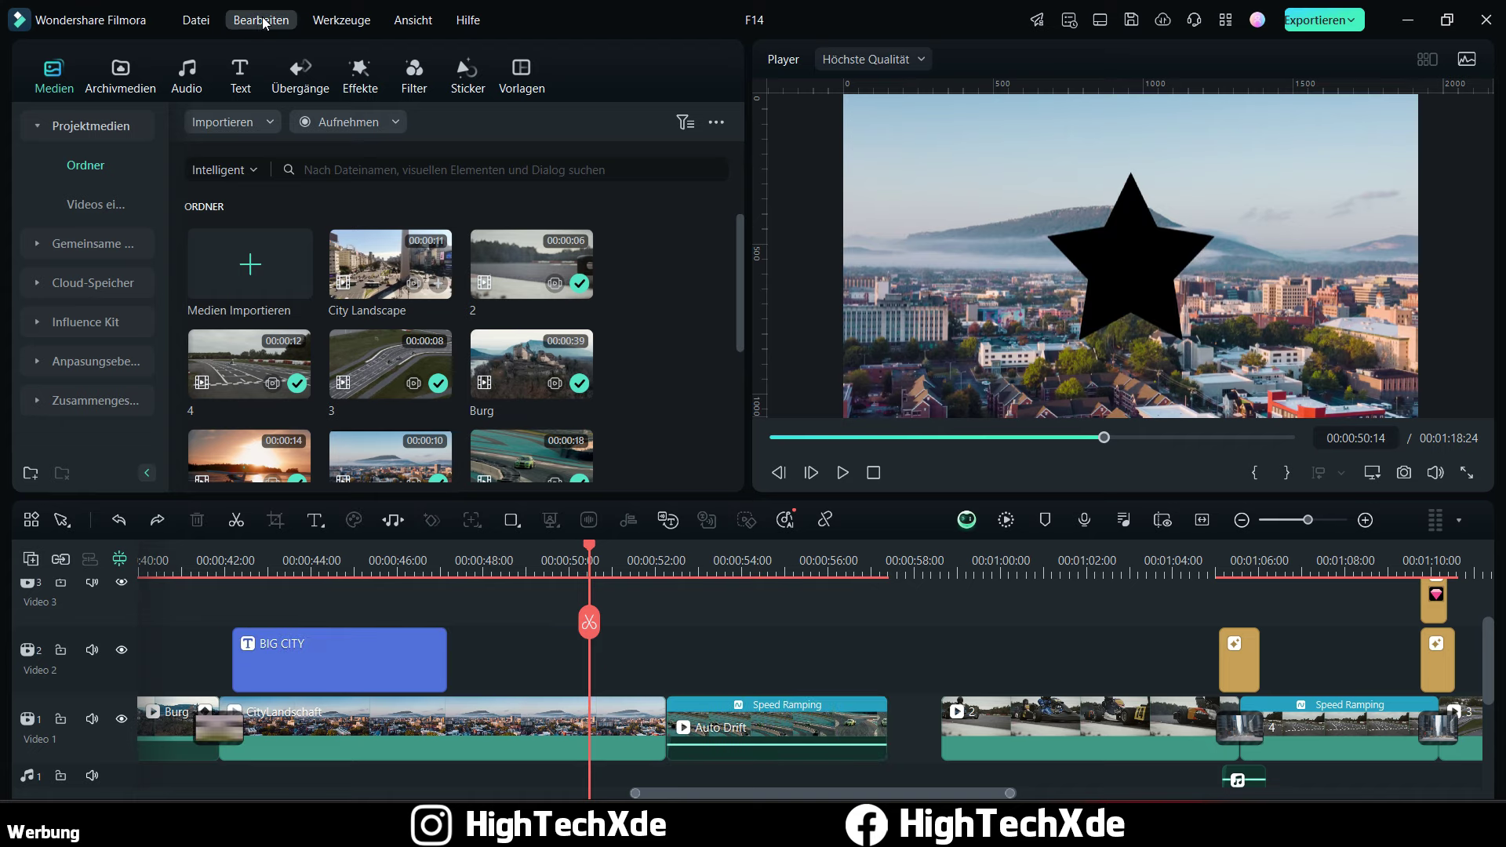
pyautogui.click(261, 20)
pyautogui.click(271, 47)
pyautogui.click(261, 19)
pyautogui.click(271, 47)
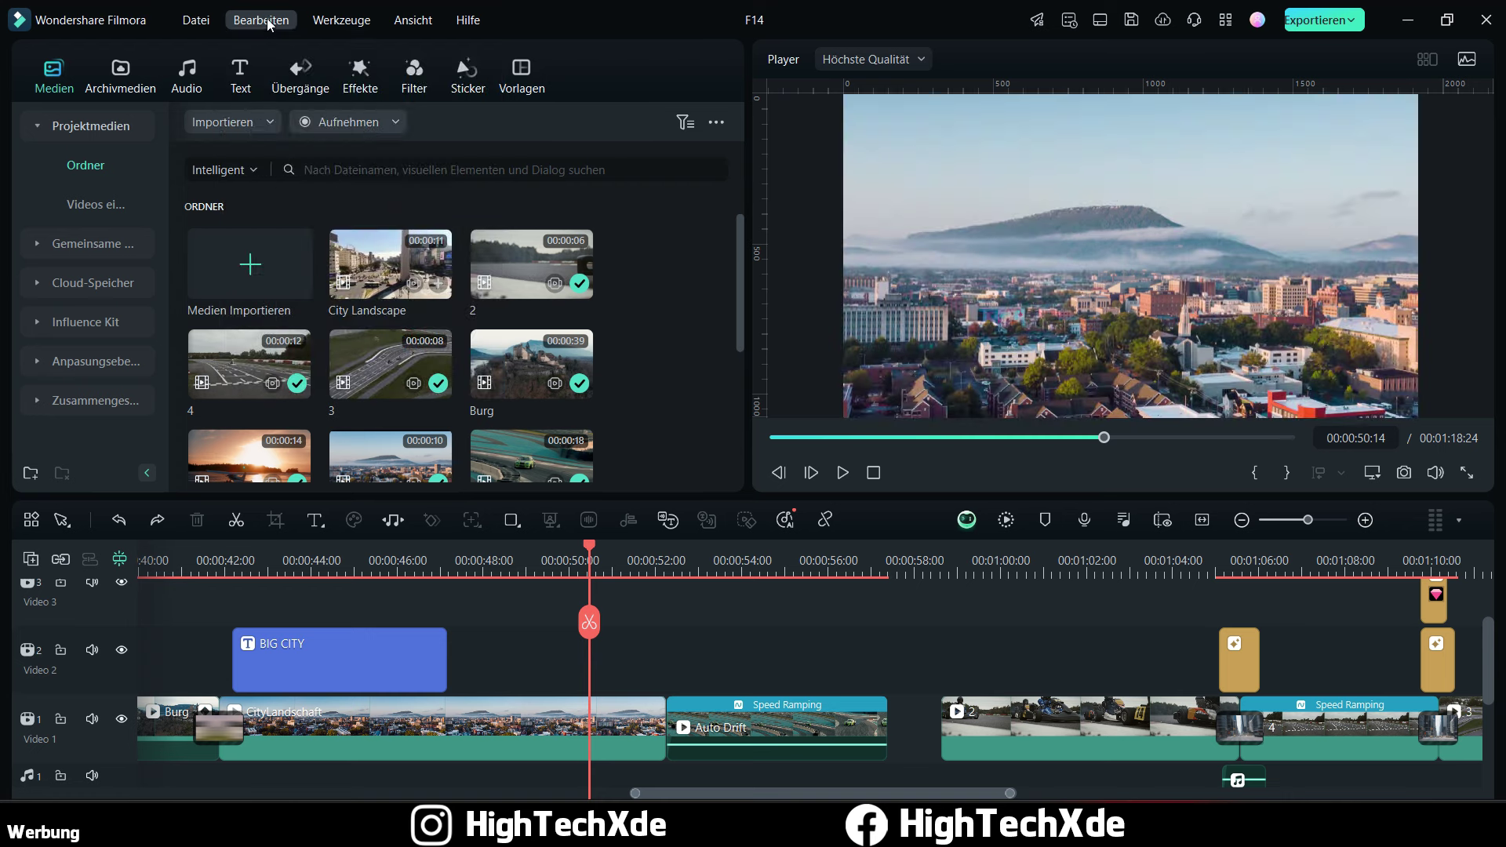
# Step: Add a KI Maskierung to the CityLandschaft clip with Motiv auswählen, using the detected city and mountain subject
pyautogui.click(538, 720)
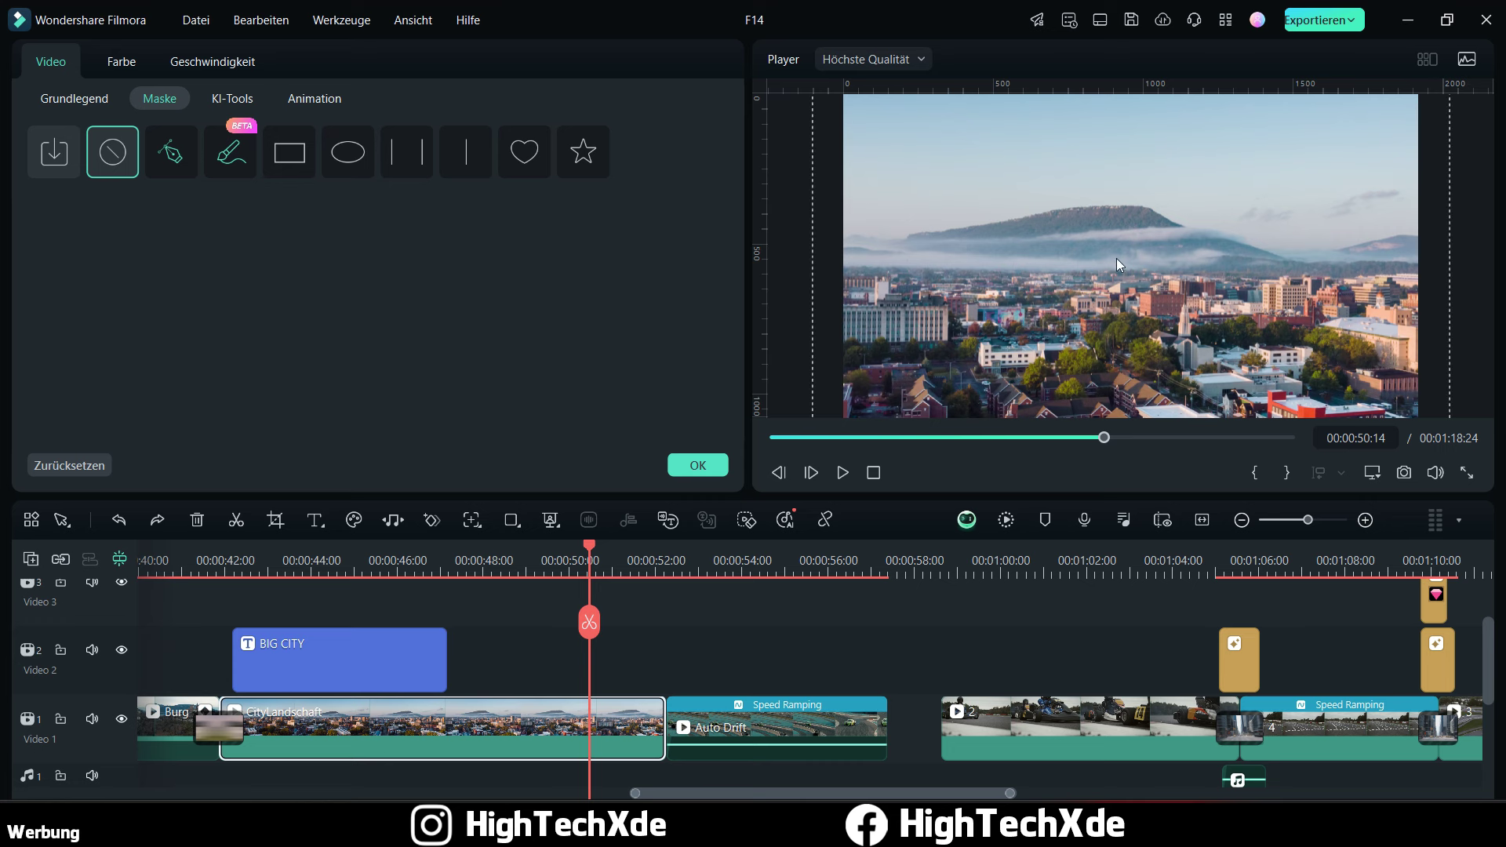
pyautogui.click(233, 159)
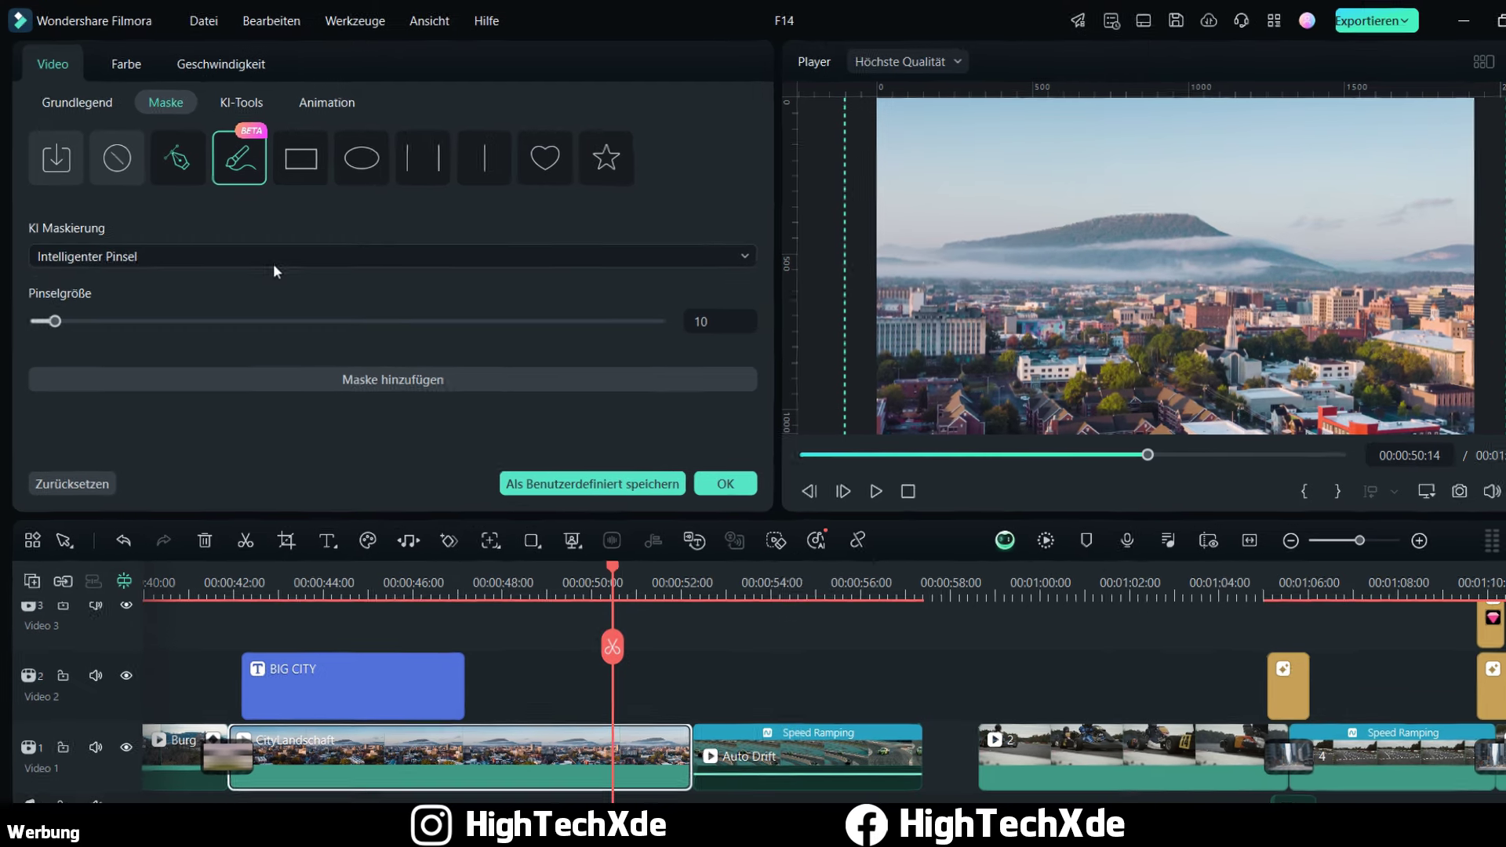
pyautogui.click(267, 247)
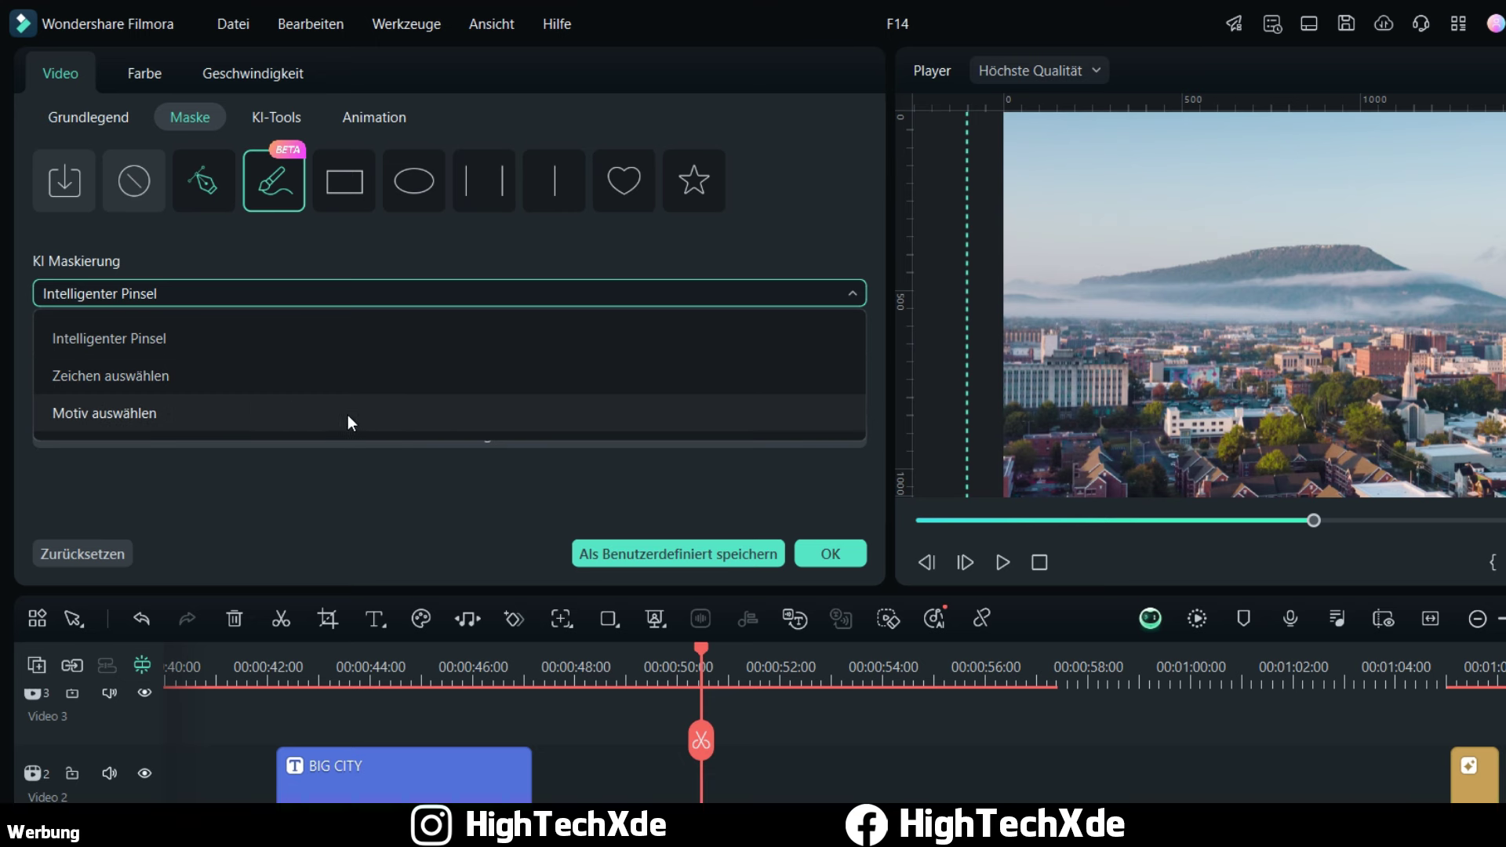
pyautogui.click(196, 414)
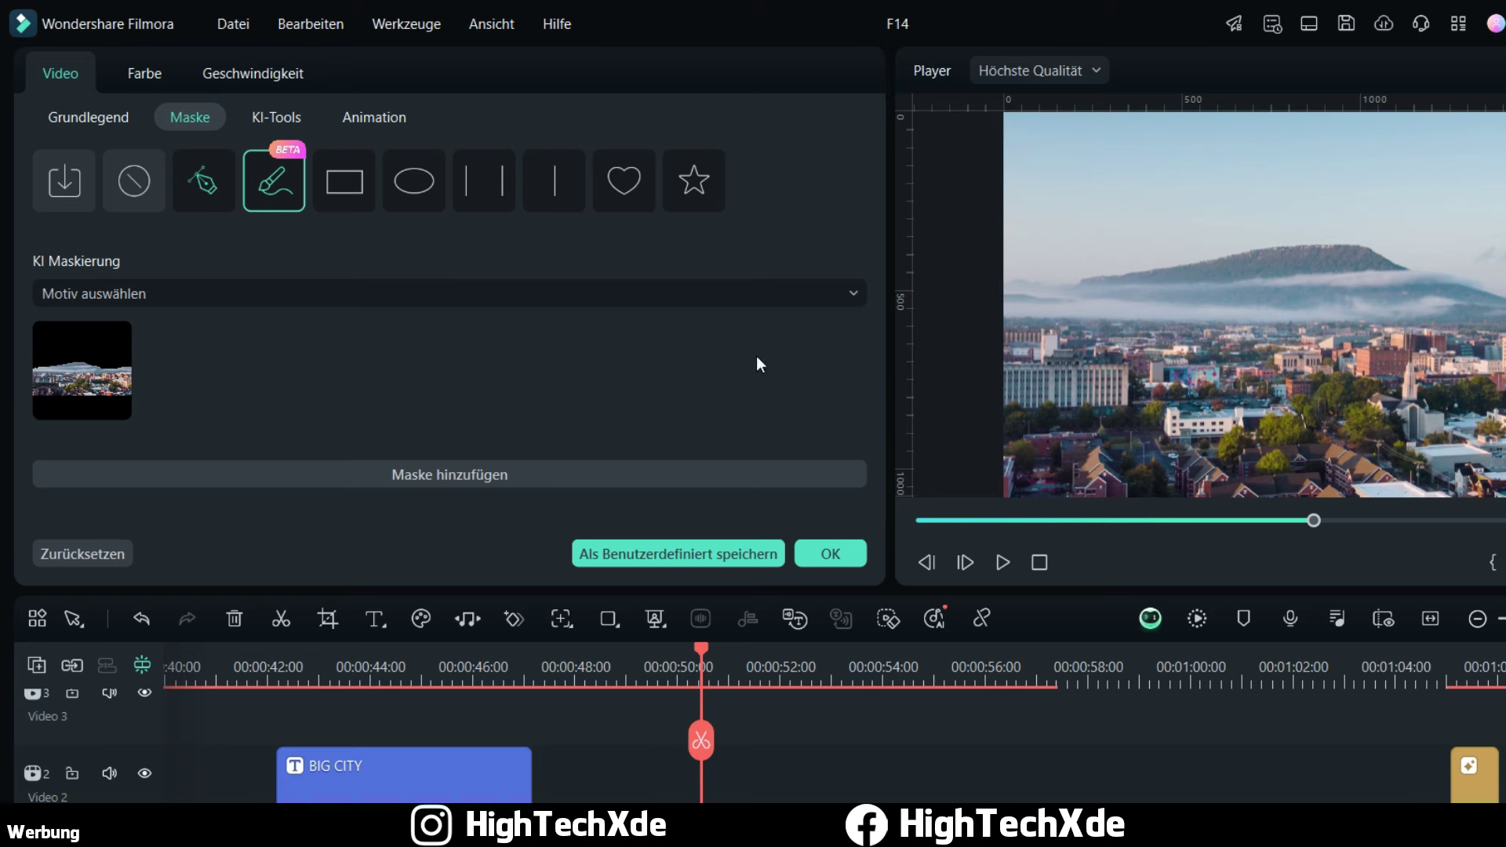
pyautogui.click(107, 369)
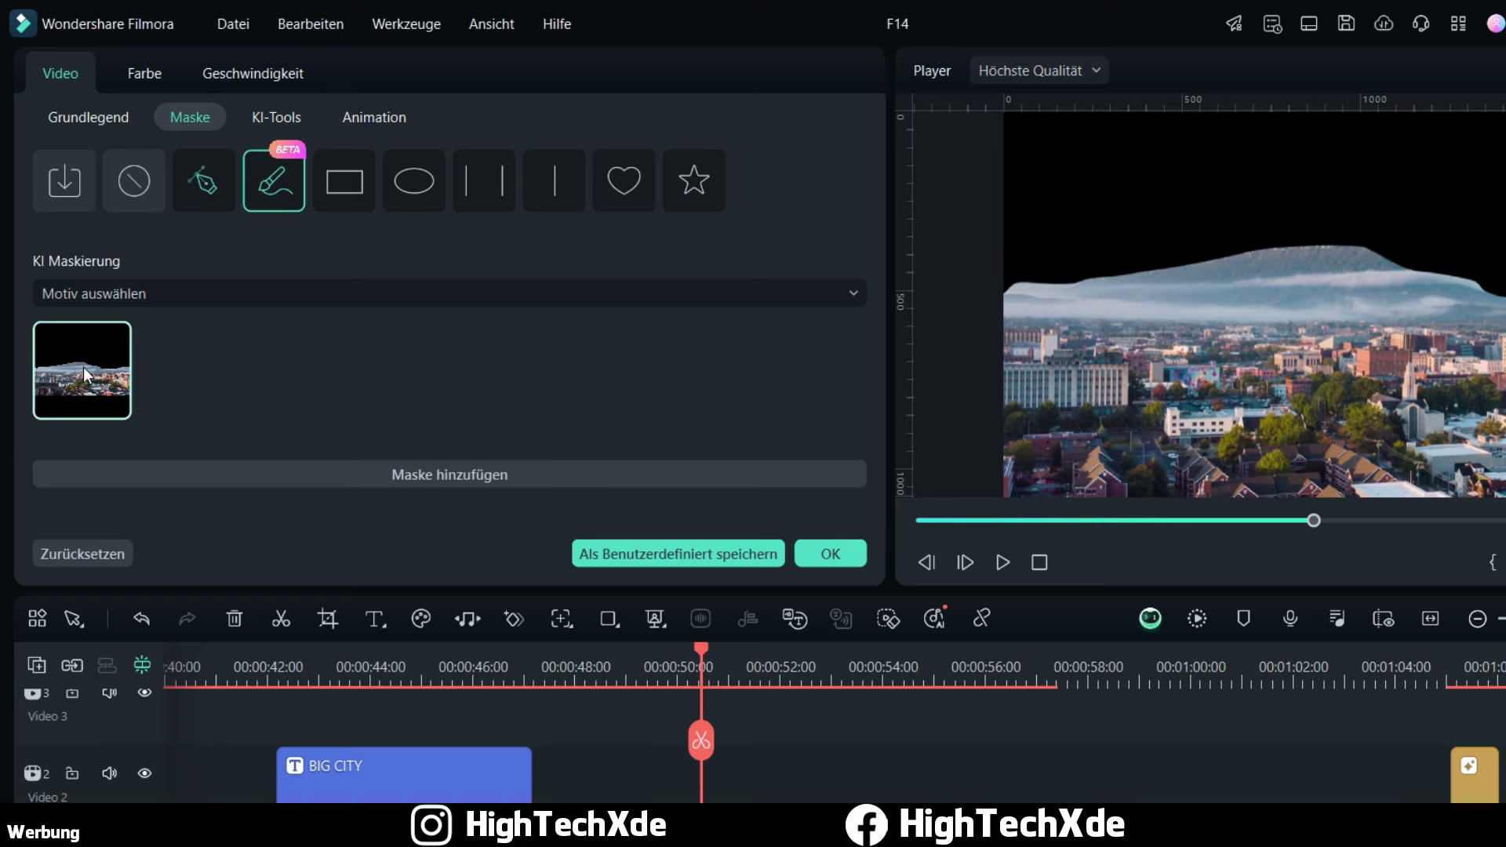
pyautogui.click(376, 474)
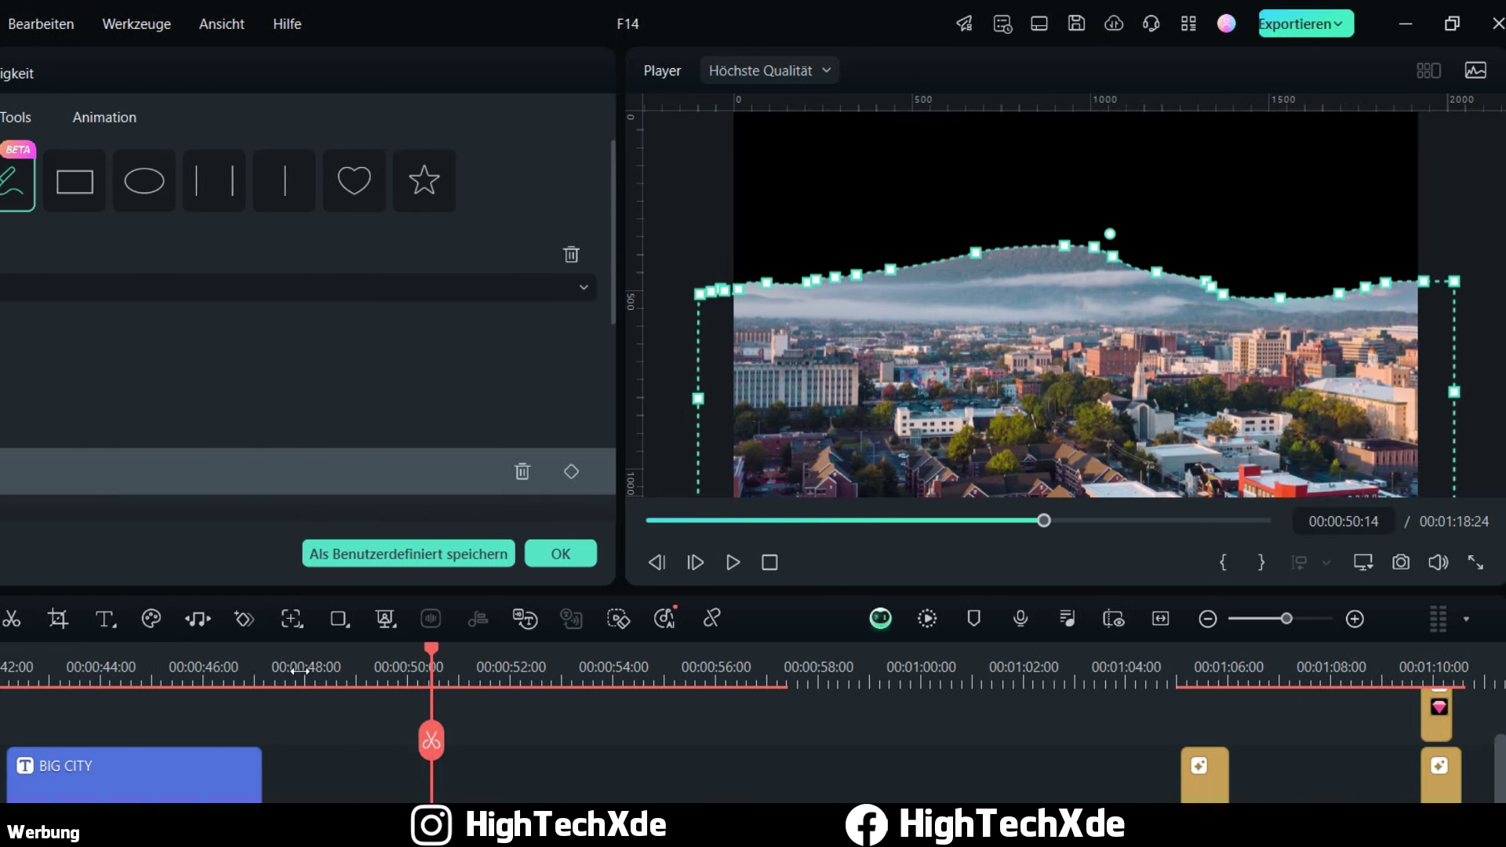
# Step: Play the masked CityLandschaft clip from 00:00:48:03, check it at 00:00:50:08 and confirm the mask settings
pyautogui.click(310, 670)
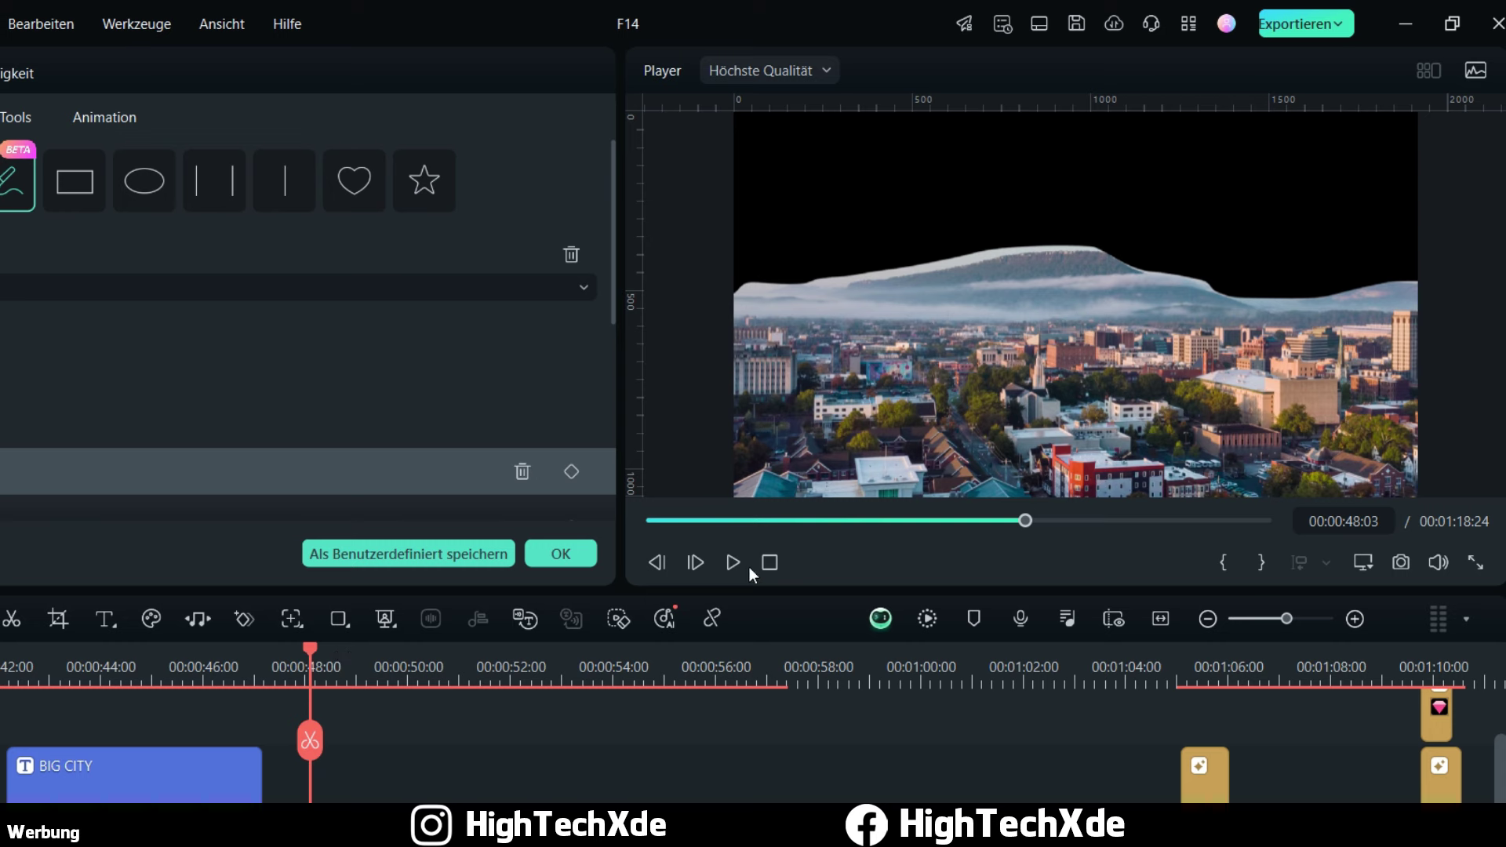
pyautogui.click(732, 563)
pyautogui.click(730, 564)
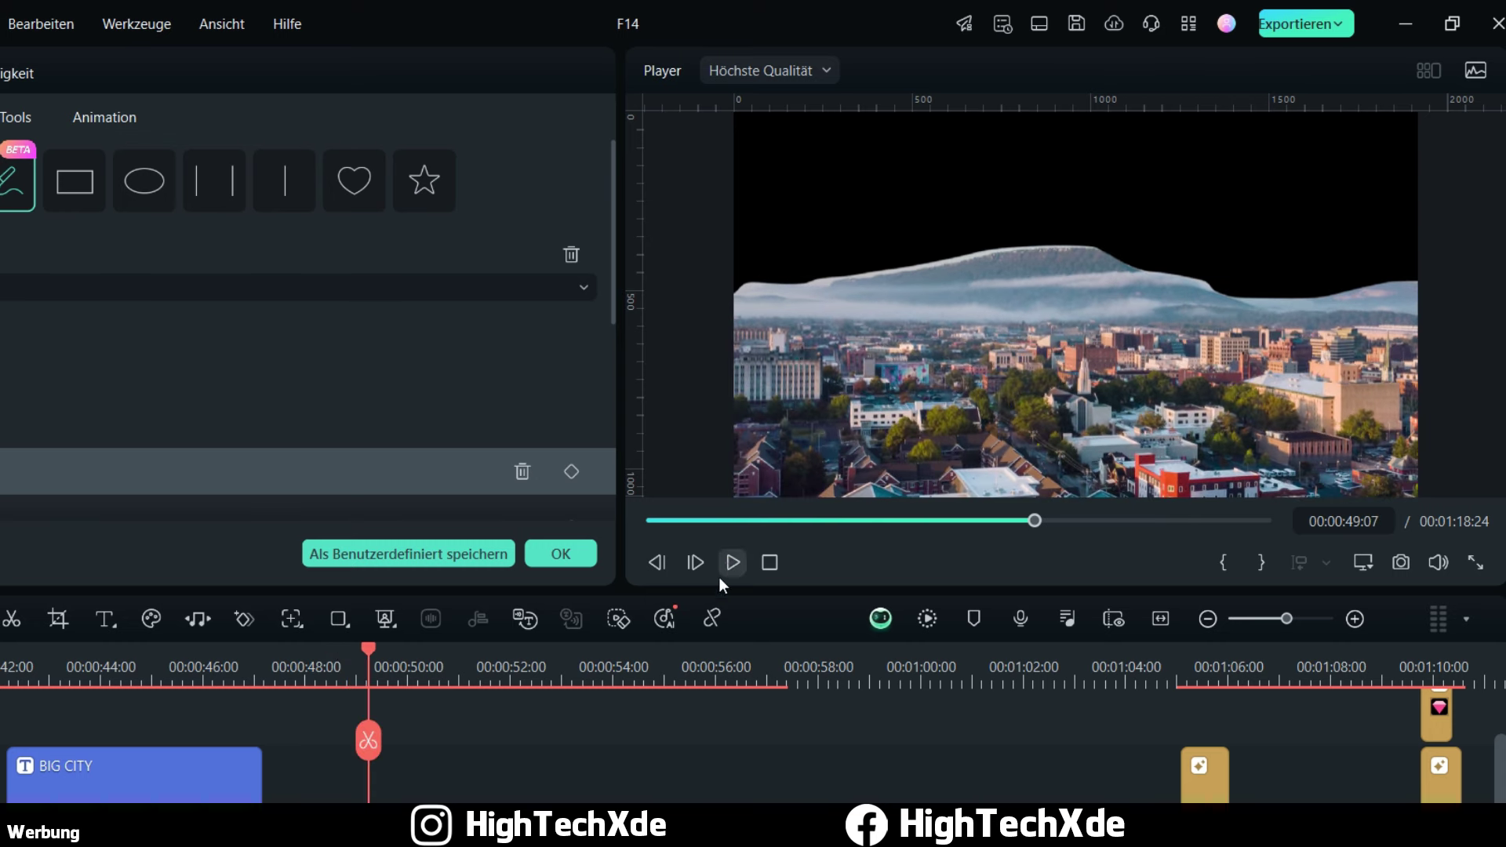
pyautogui.moveTo(367, 658); pyautogui.dragTo(422, 651)
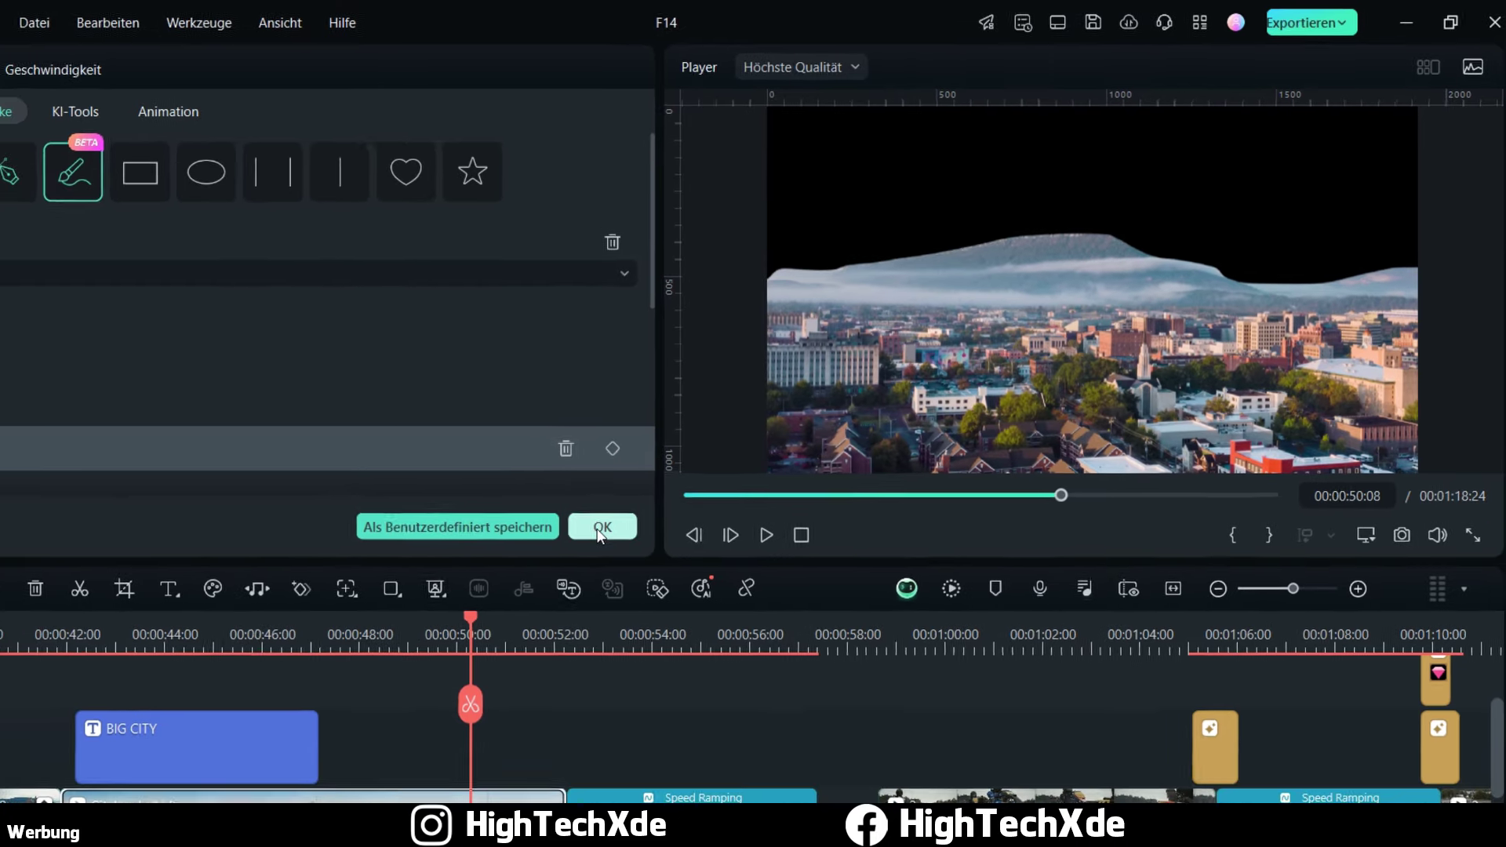
pyautogui.click(603, 527)
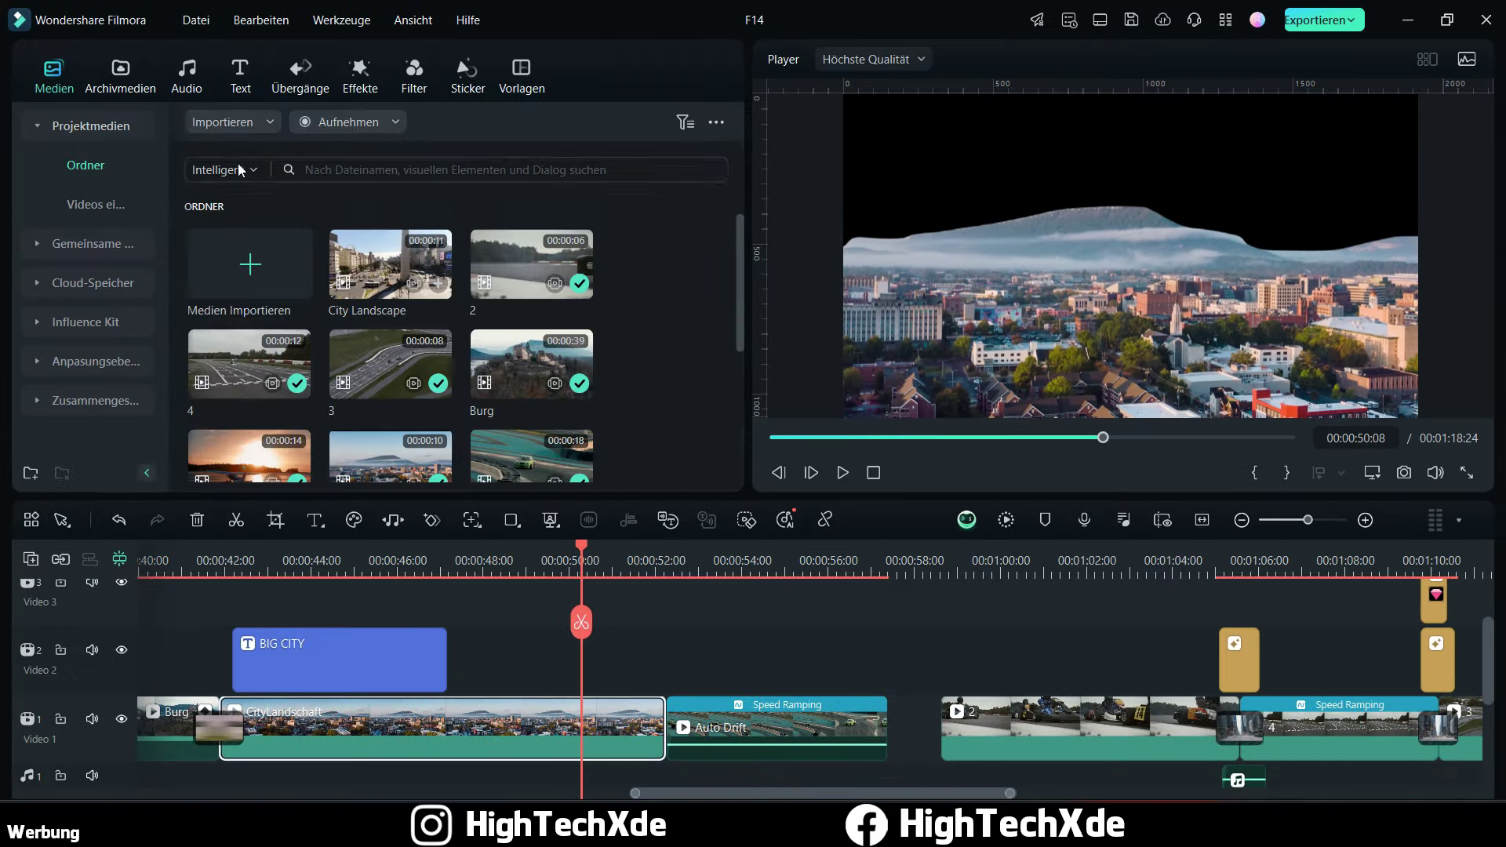
# Step: Show the downloaded archive media and move the CityLandschaft clip to Video 2 and the BIG CITY title to Video 3
pyautogui.click(120, 75)
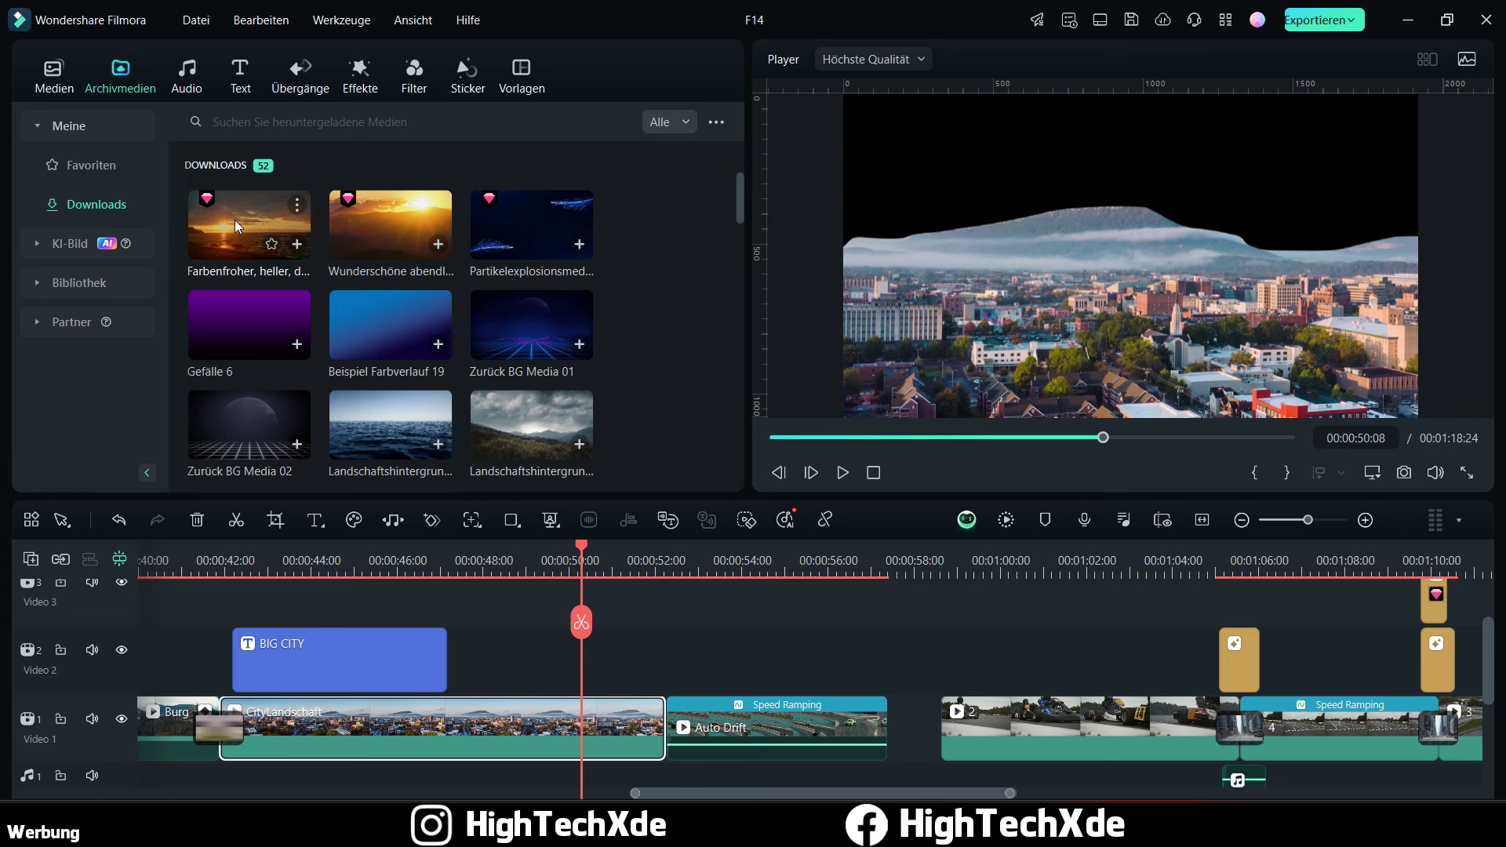
pyautogui.moveTo(234, 219); pyautogui.dragTo(407, 632)
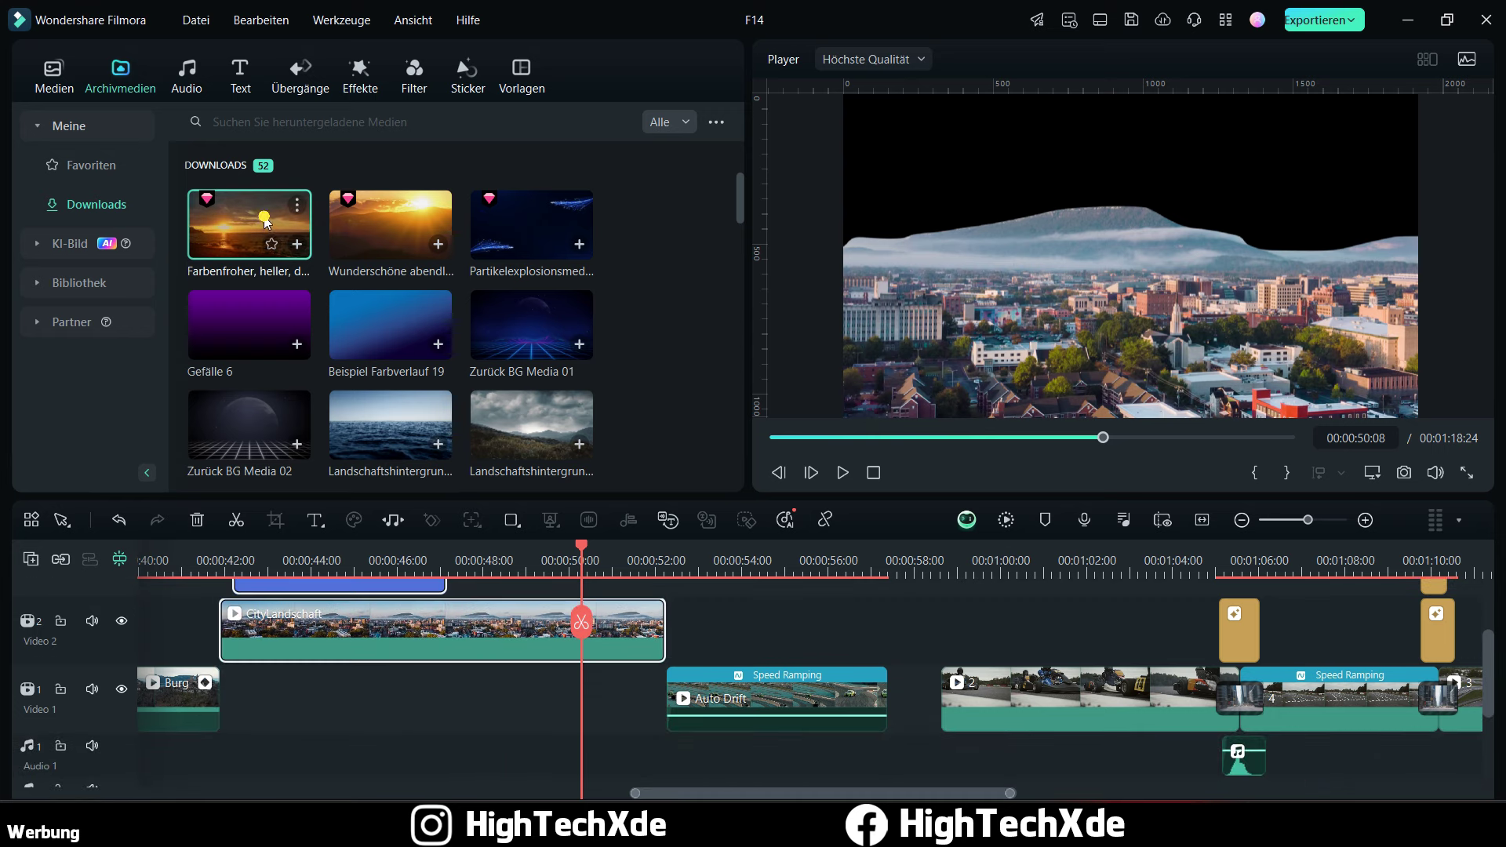
pyautogui.moveTo(265, 222)
pyautogui.mouseDown()
pyautogui.moveTo(326, 780)
pyautogui.moveTo(229, 732)
pyautogui.moveTo(218, 793)
pyautogui.moveTo(357, 652)
pyautogui.moveTo(285, 608)
pyautogui.moveTo(259, 212)
pyautogui.mouseUp()
pyautogui.scroll(2, 470, 740)
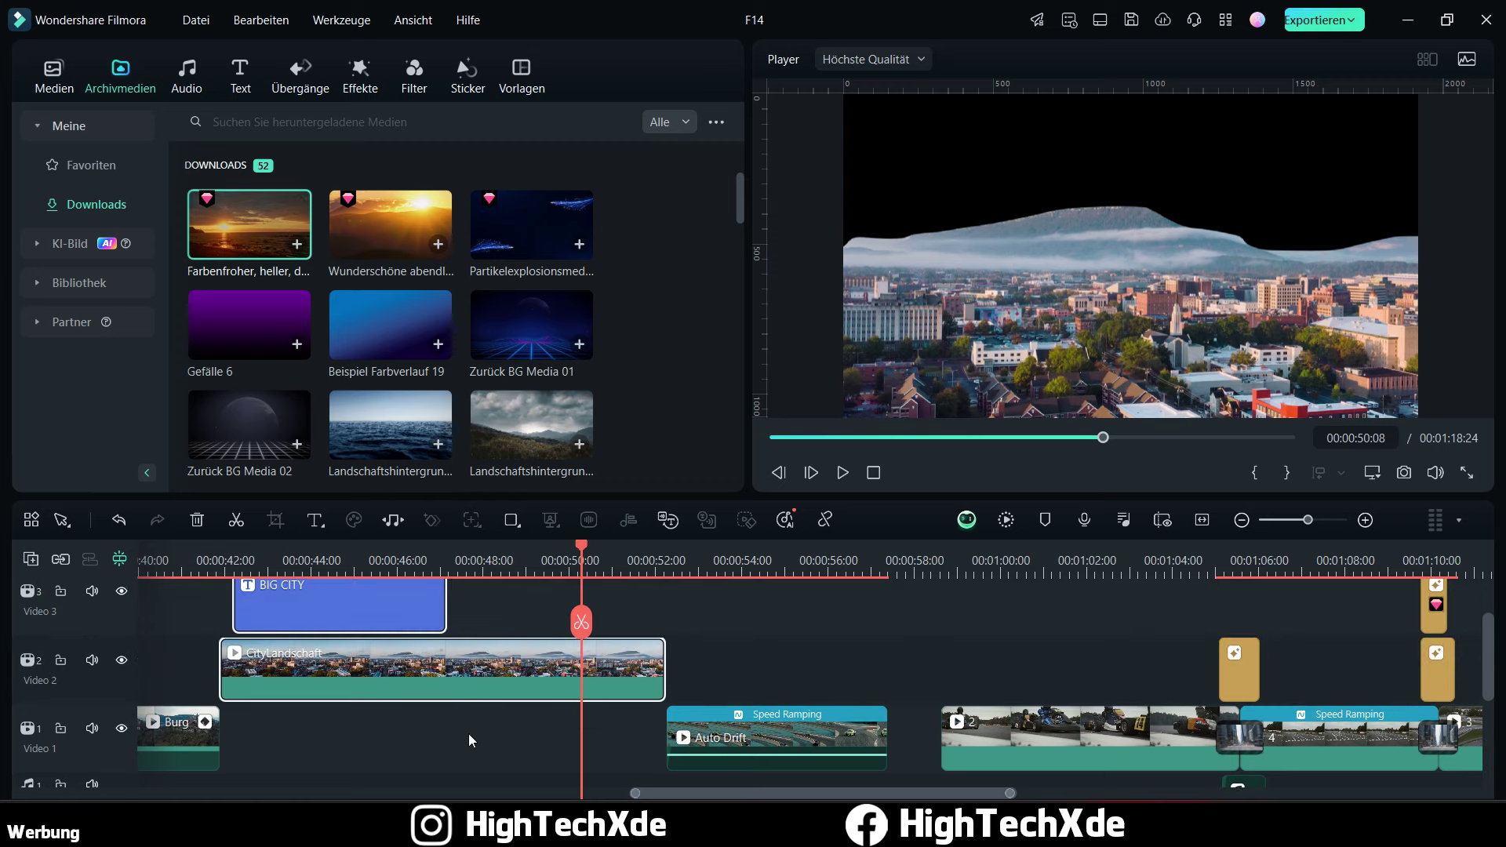
# Step: Move Auto Drift to Video 3 and insert the Farbenfroher sunset video on Video 1 beneath CityLandschaft, keeping 1920 x 1080 30fps
pyautogui.moveTo(784, 741); pyautogui.dragTo(1047, 600)
pyautogui.moveTo(269, 235); pyautogui.dragTo(219, 736)
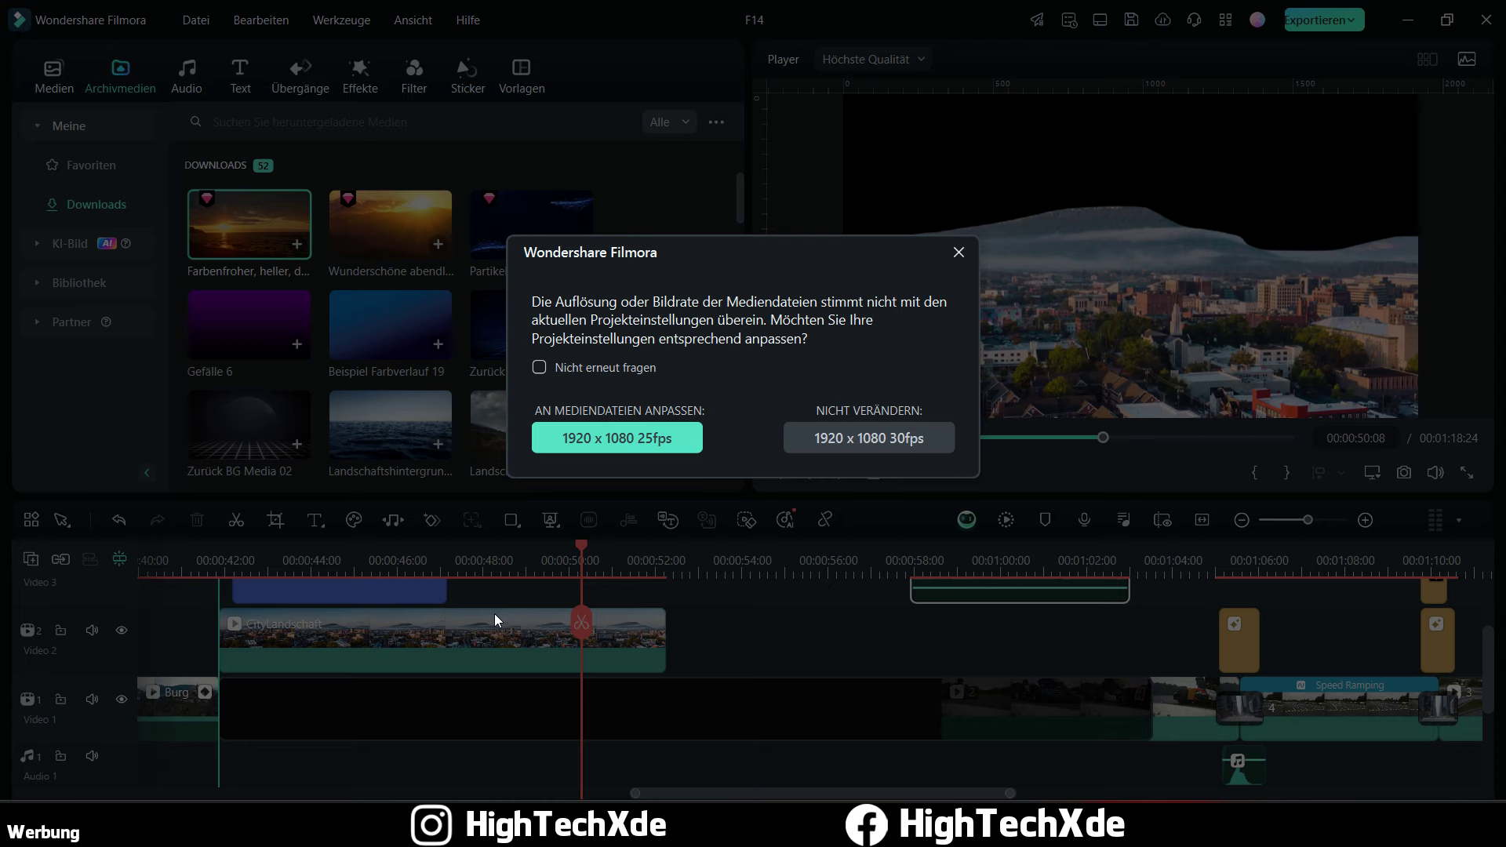
pyautogui.click(817, 447)
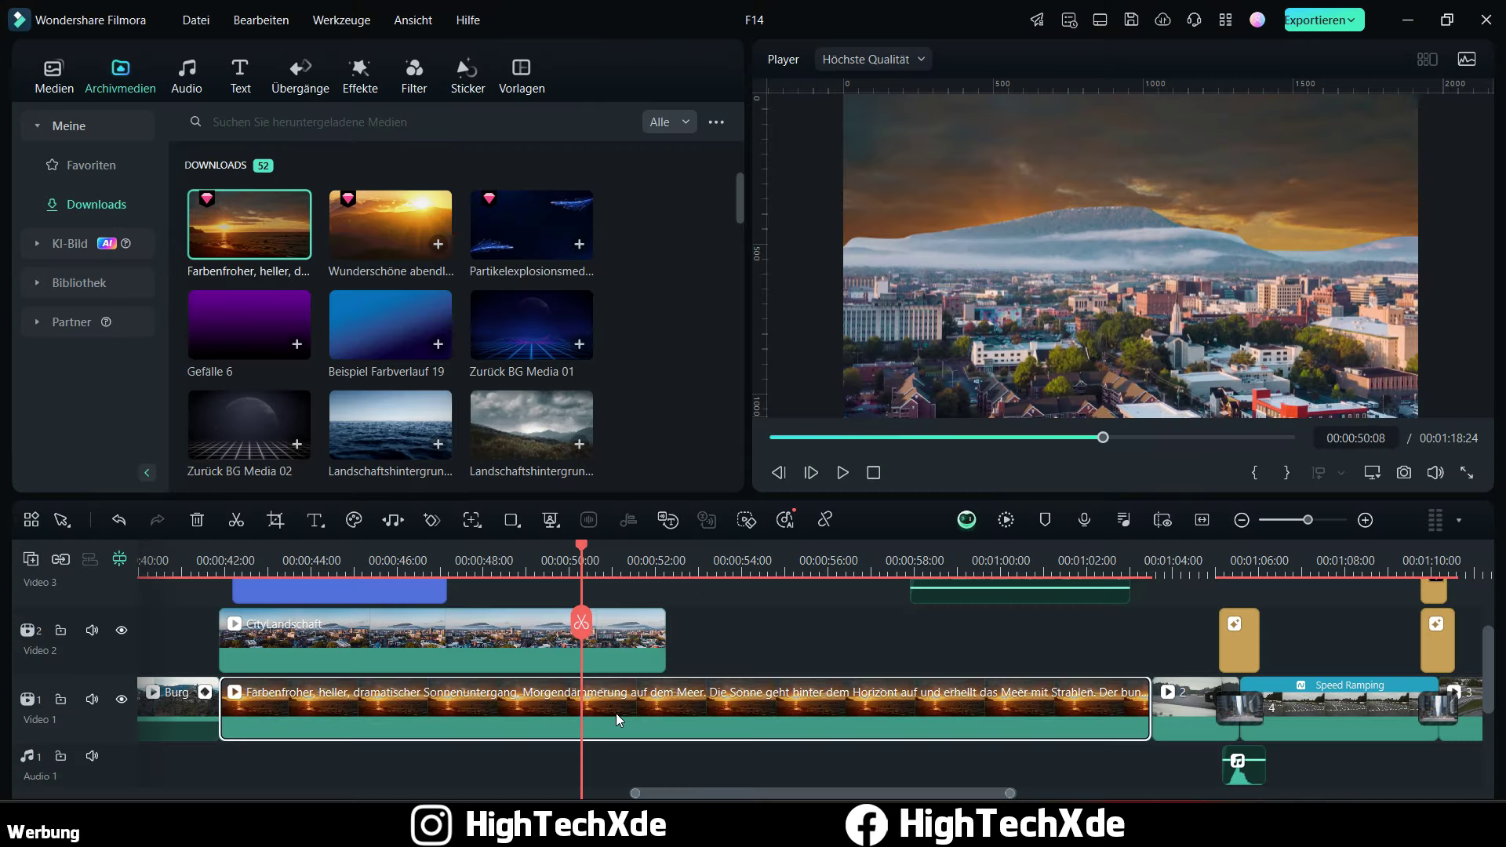
# Step: Set the Unschärfe Stärke of the CityLandschaft clip's KI Maskierung to 49,00
pyautogui.doubleClick(618, 638)
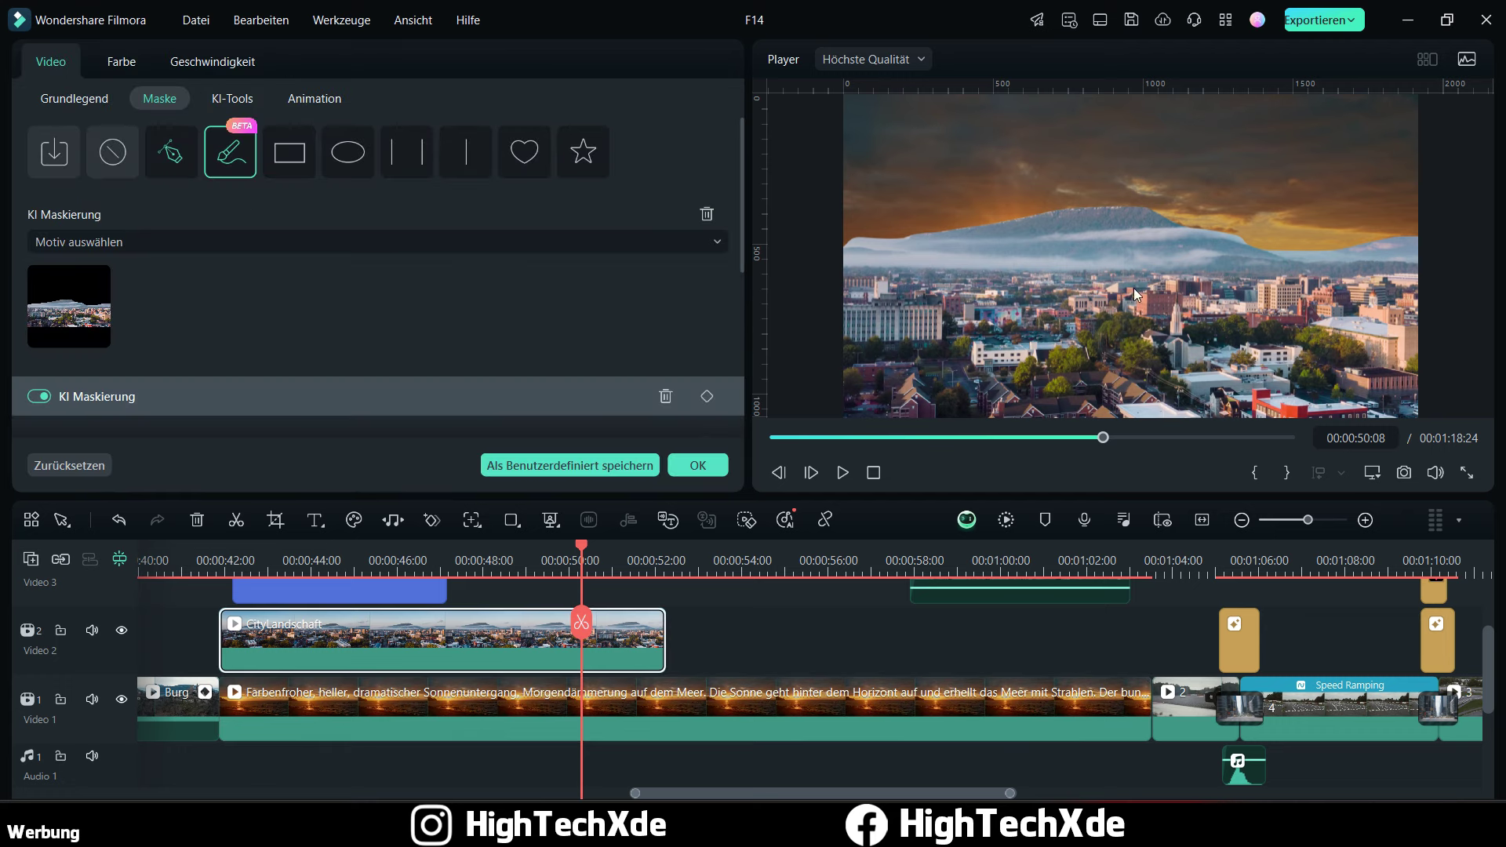
pyautogui.scroll(-5, 191, 326)
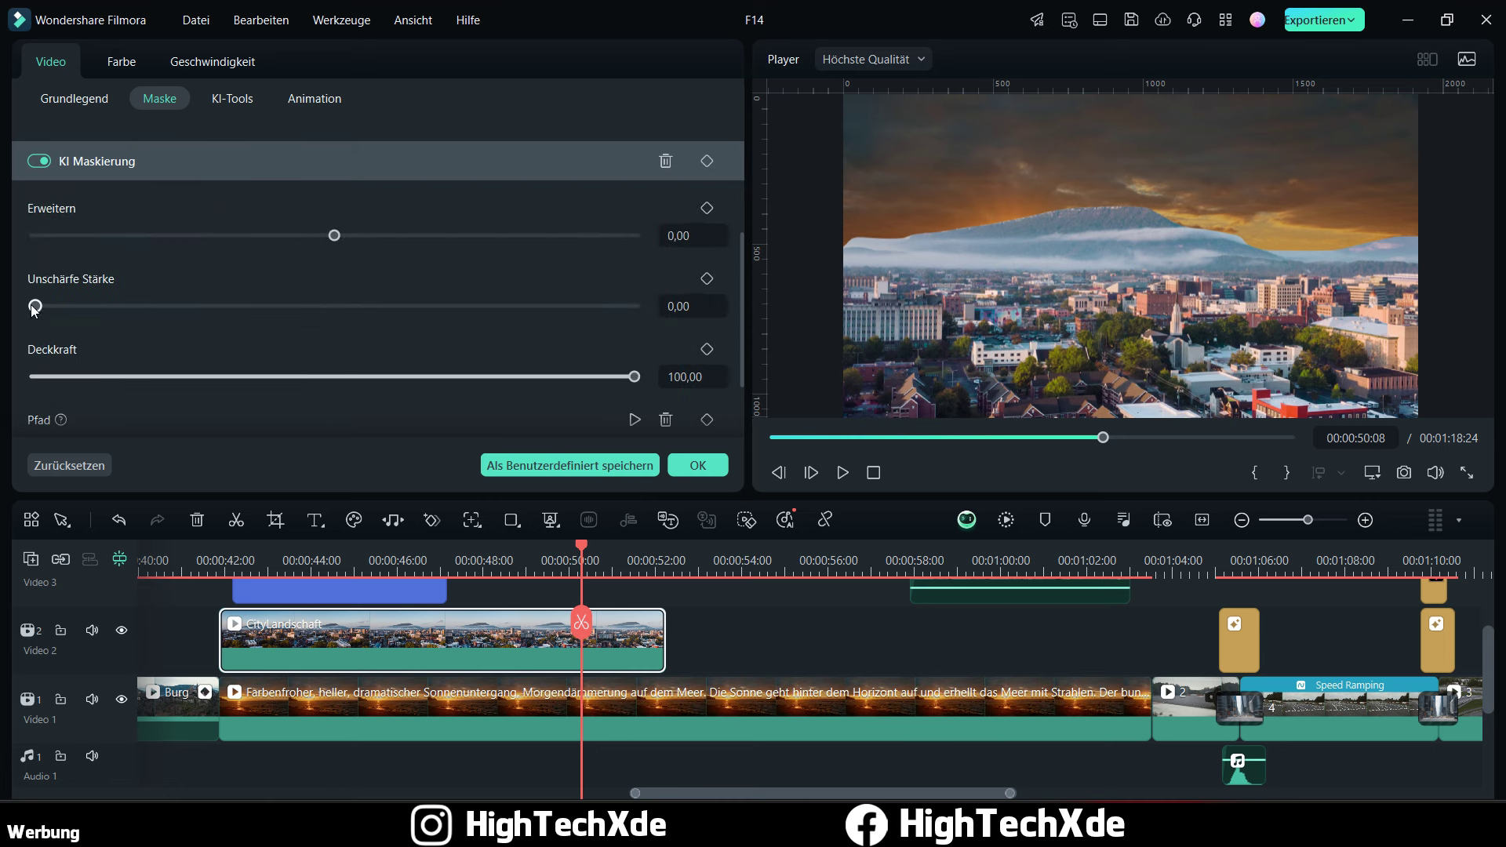
pyautogui.moveTo(33, 309); pyautogui.dragTo(330, 311)
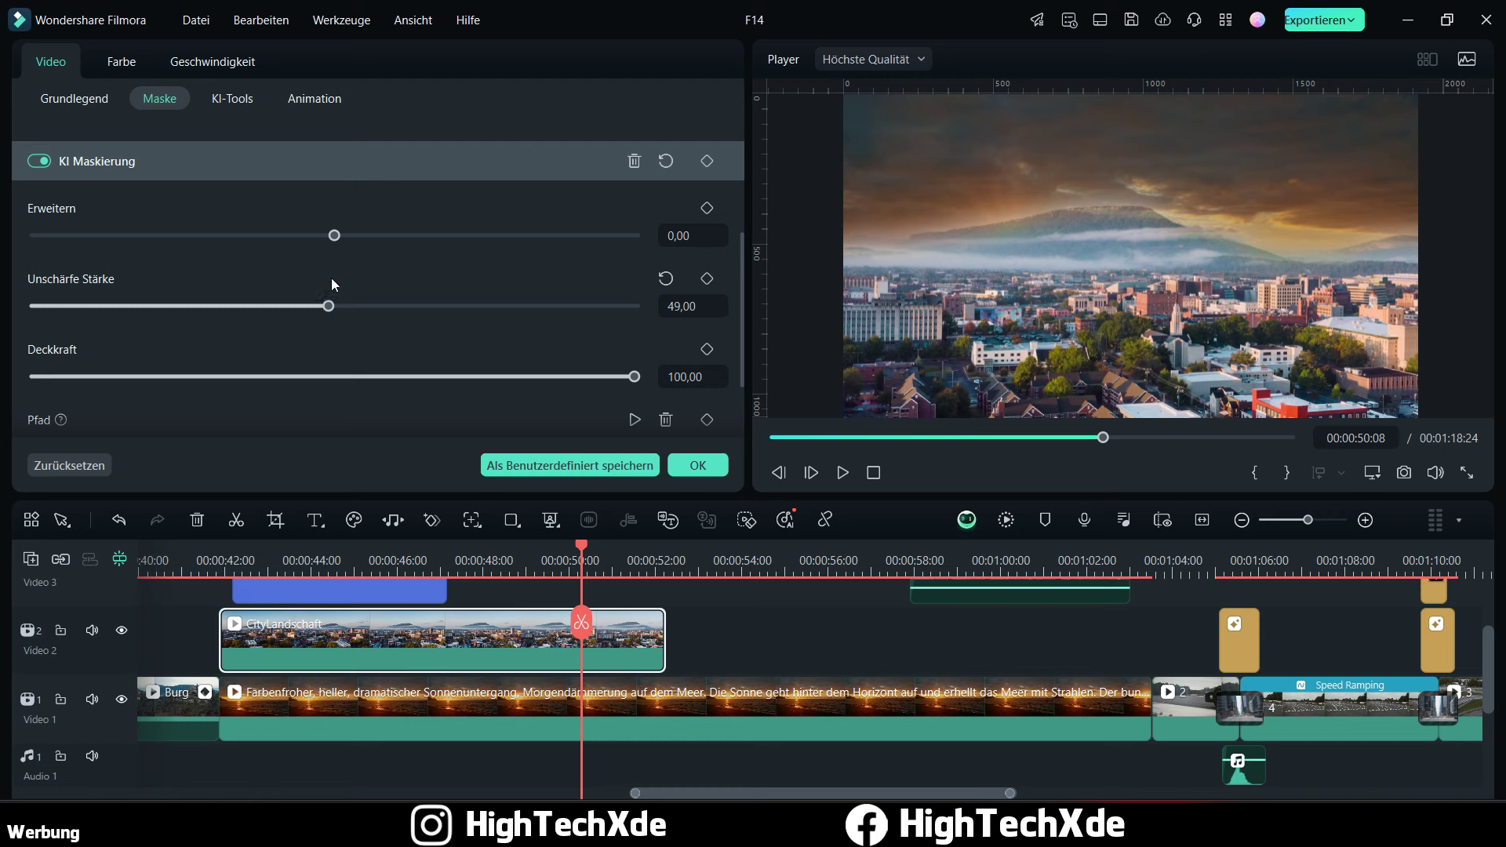
pyautogui.scroll(2, 314, 282)
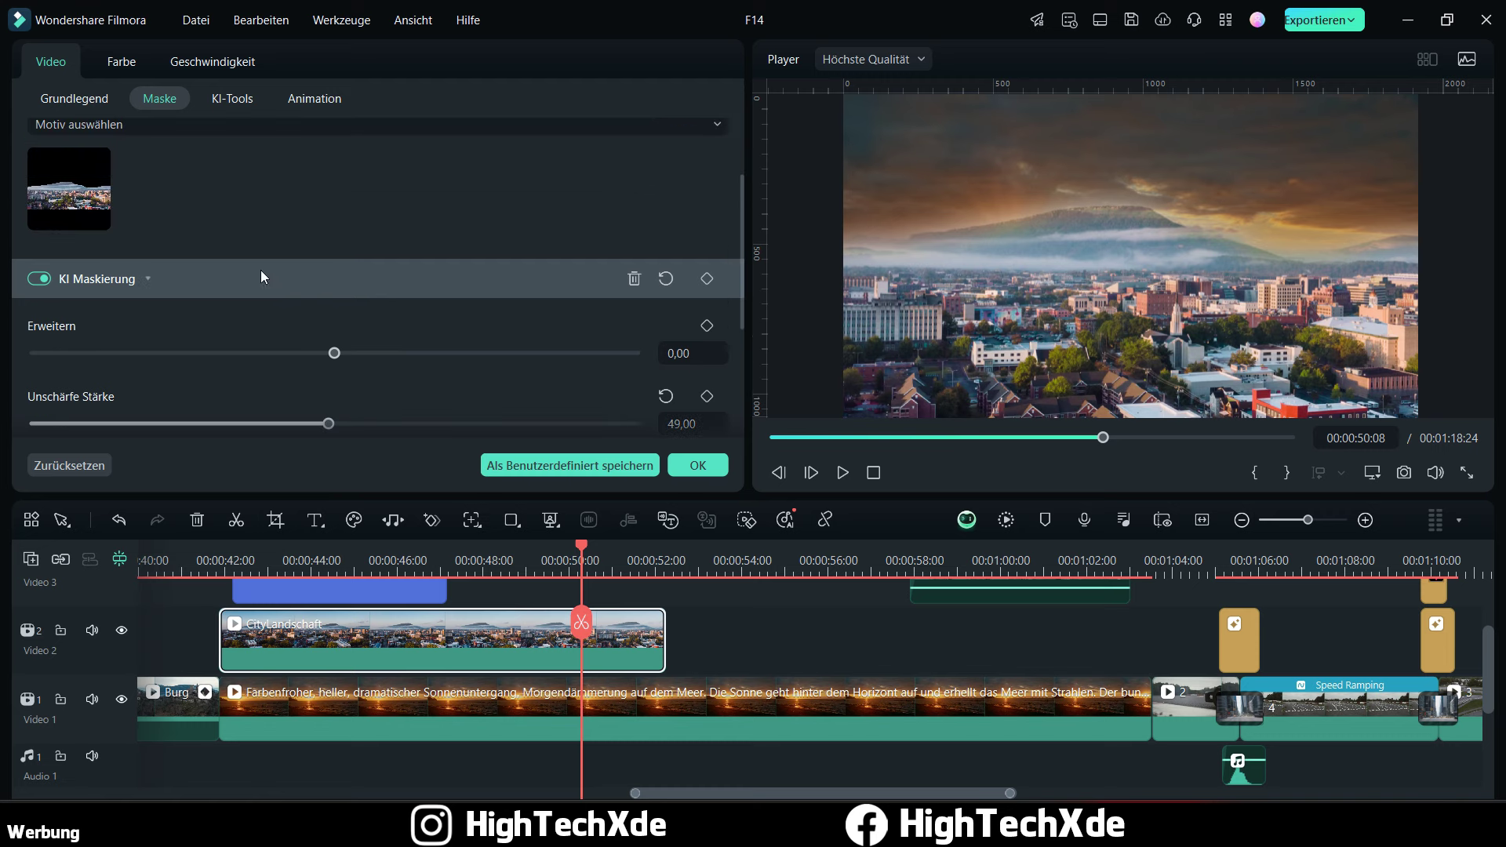
# Step: Try the Episch colour template on the CityLandschaft clip and reset the template to Keine
pyautogui.click(118, 63)
pyautogui.scroll(-2, 317, 327)
pyautogui.scroll(6, 321, 314)
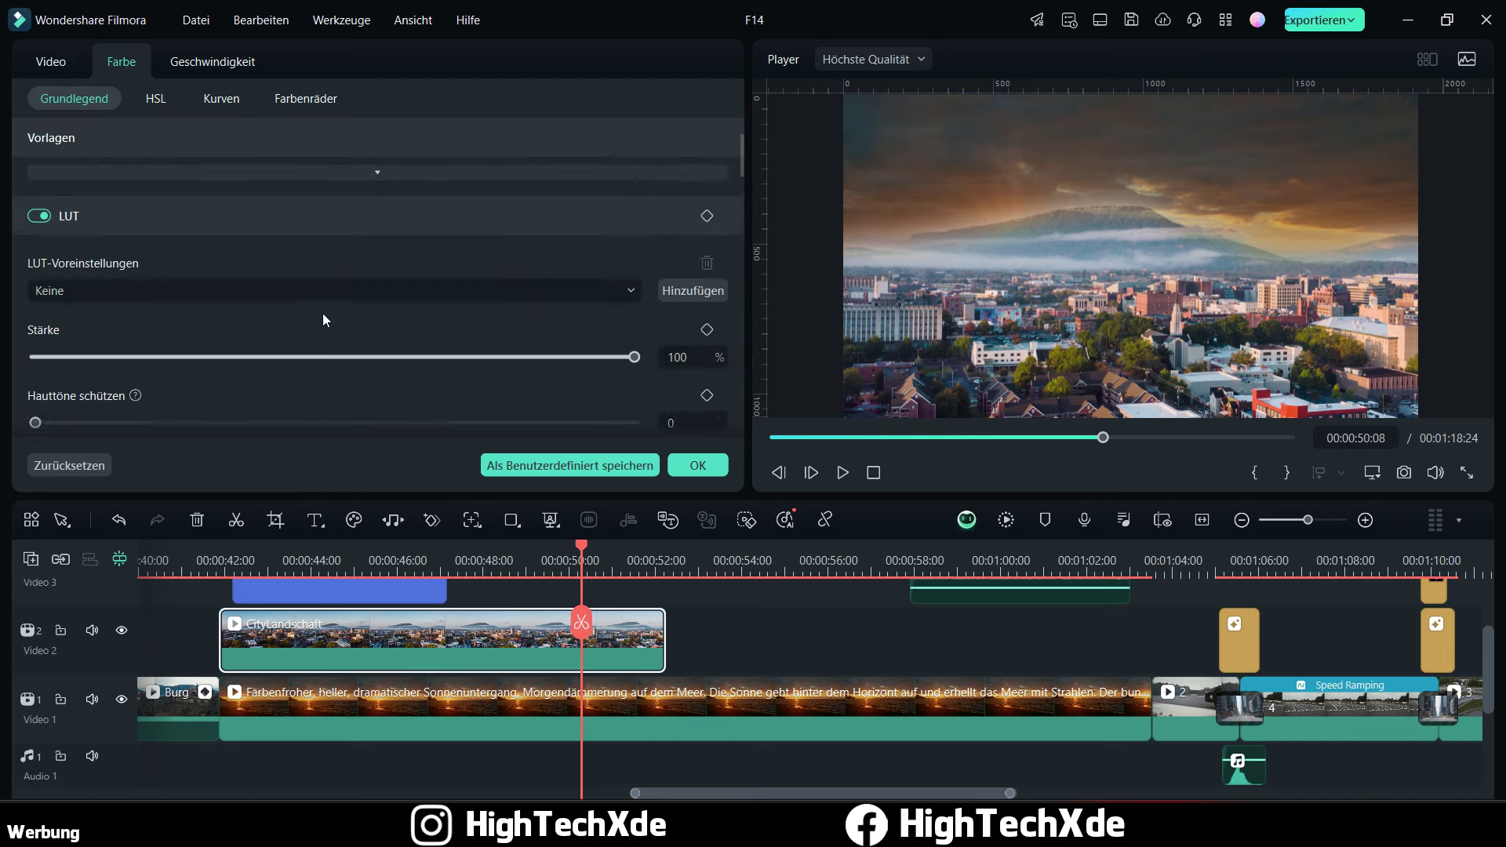
pyautogui.scroll(3, 318, 303)
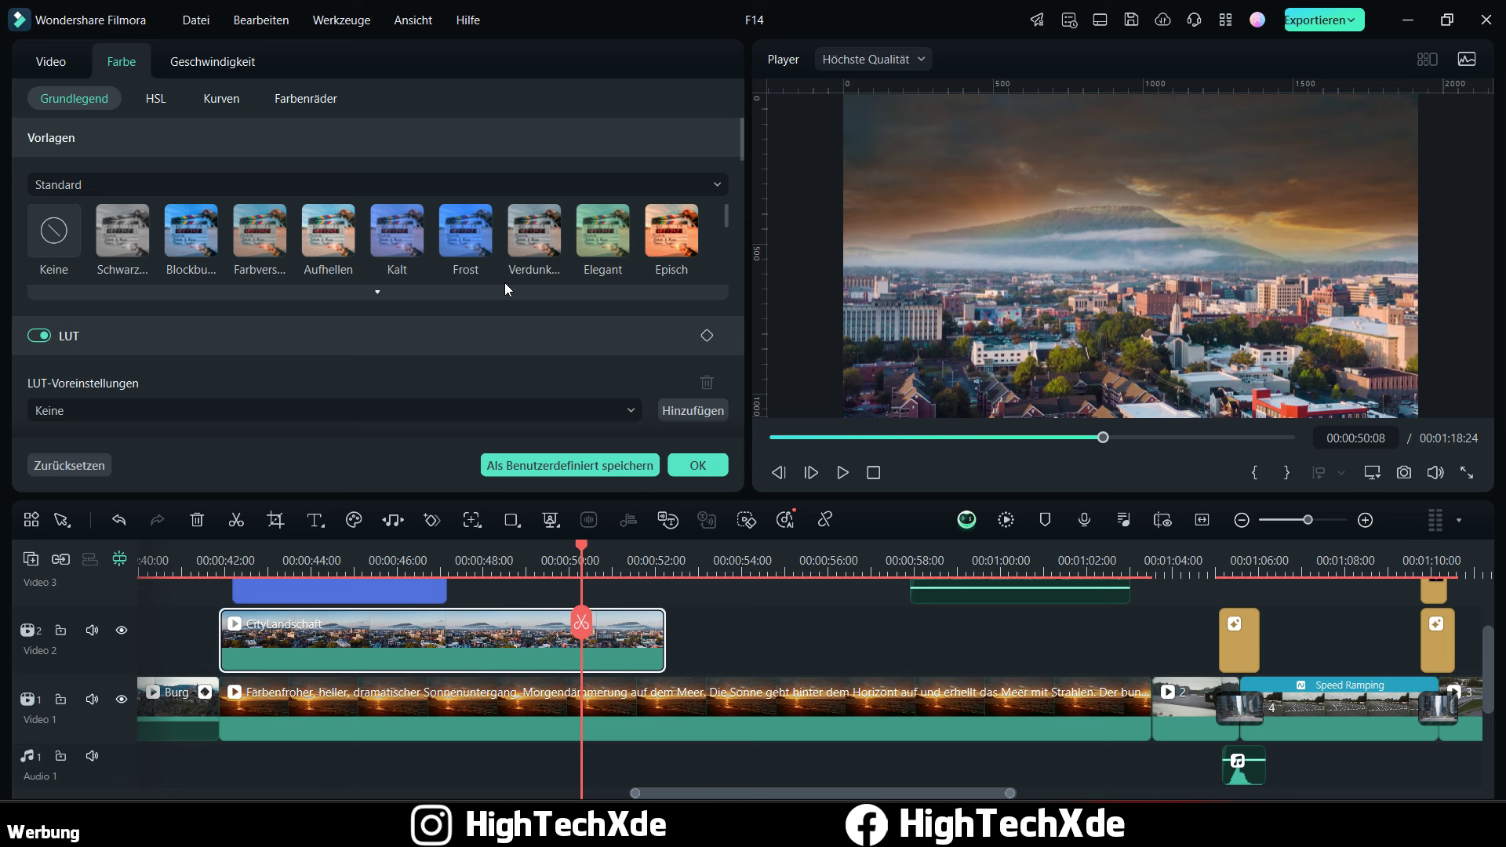
pyautogui.click(673, 237)
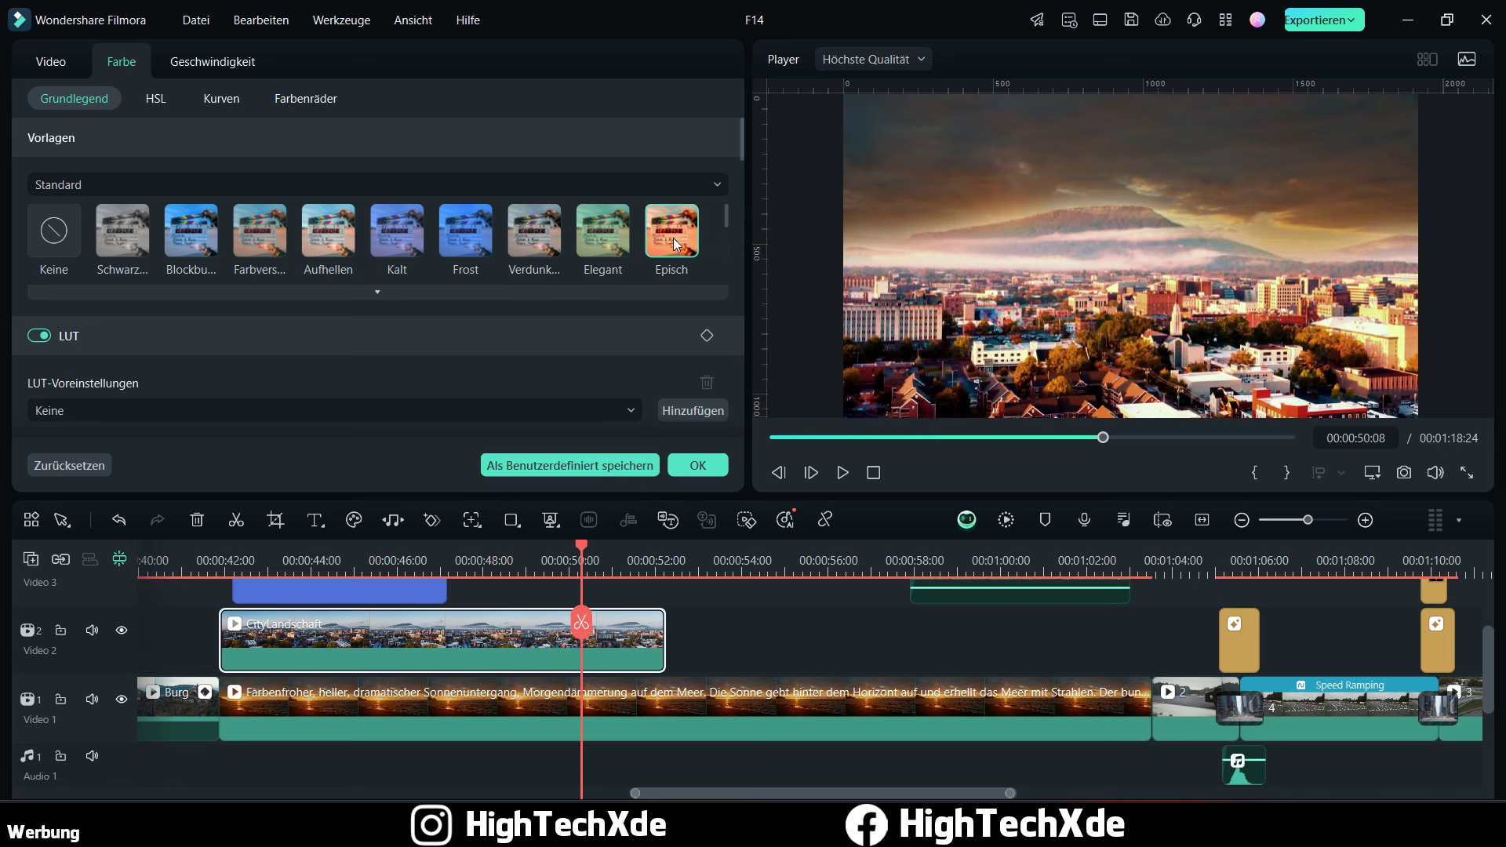
pyautogui.click(54, 230)
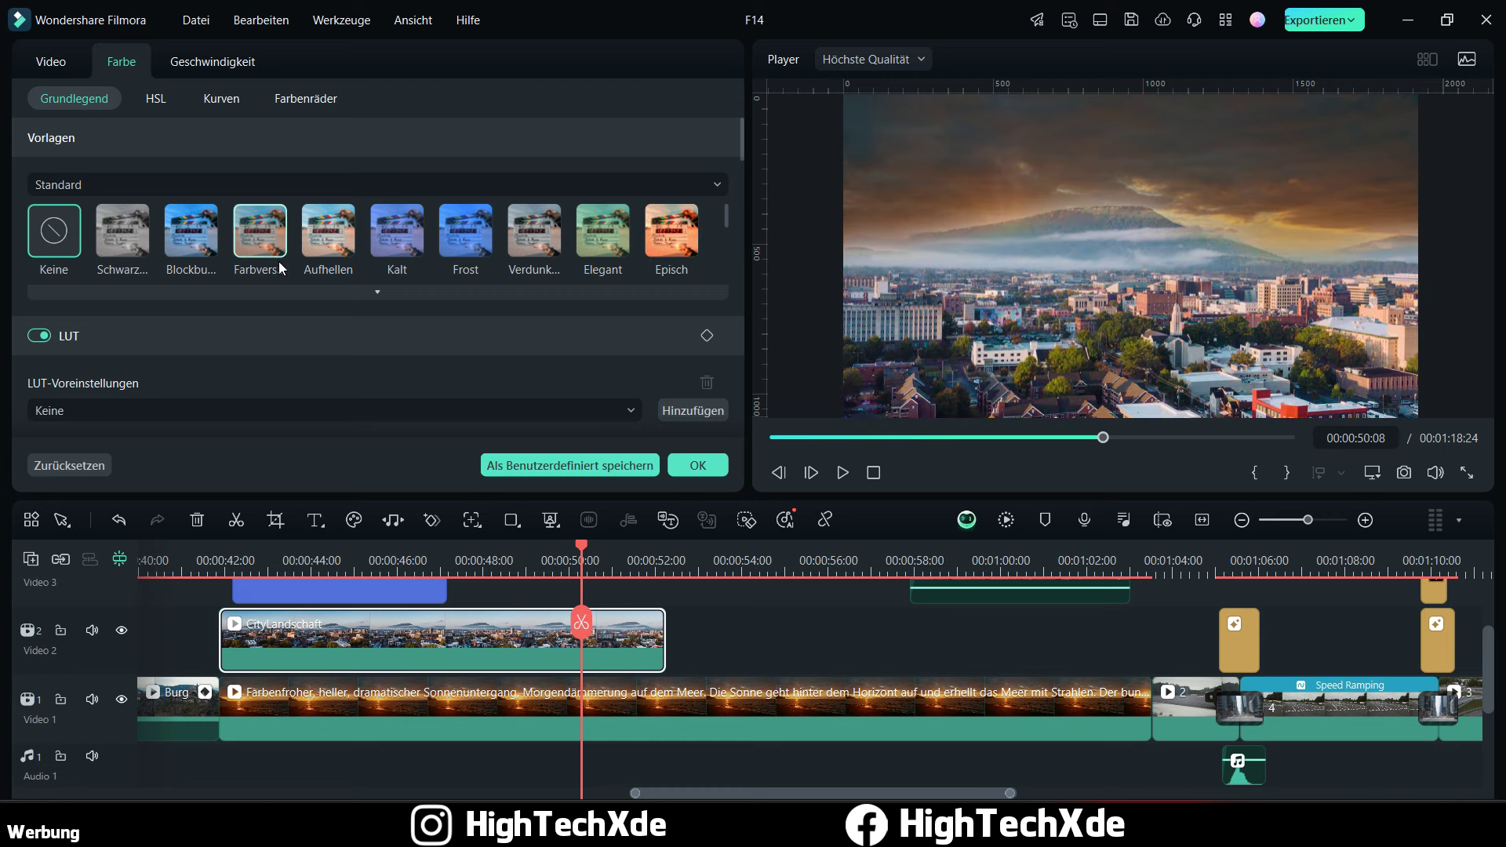
# Step: Compare the Farbvers... and Aufhellen colour templates on the CityLandschaft clip and apply Farbvers..
pyautogui.click(266, 242)
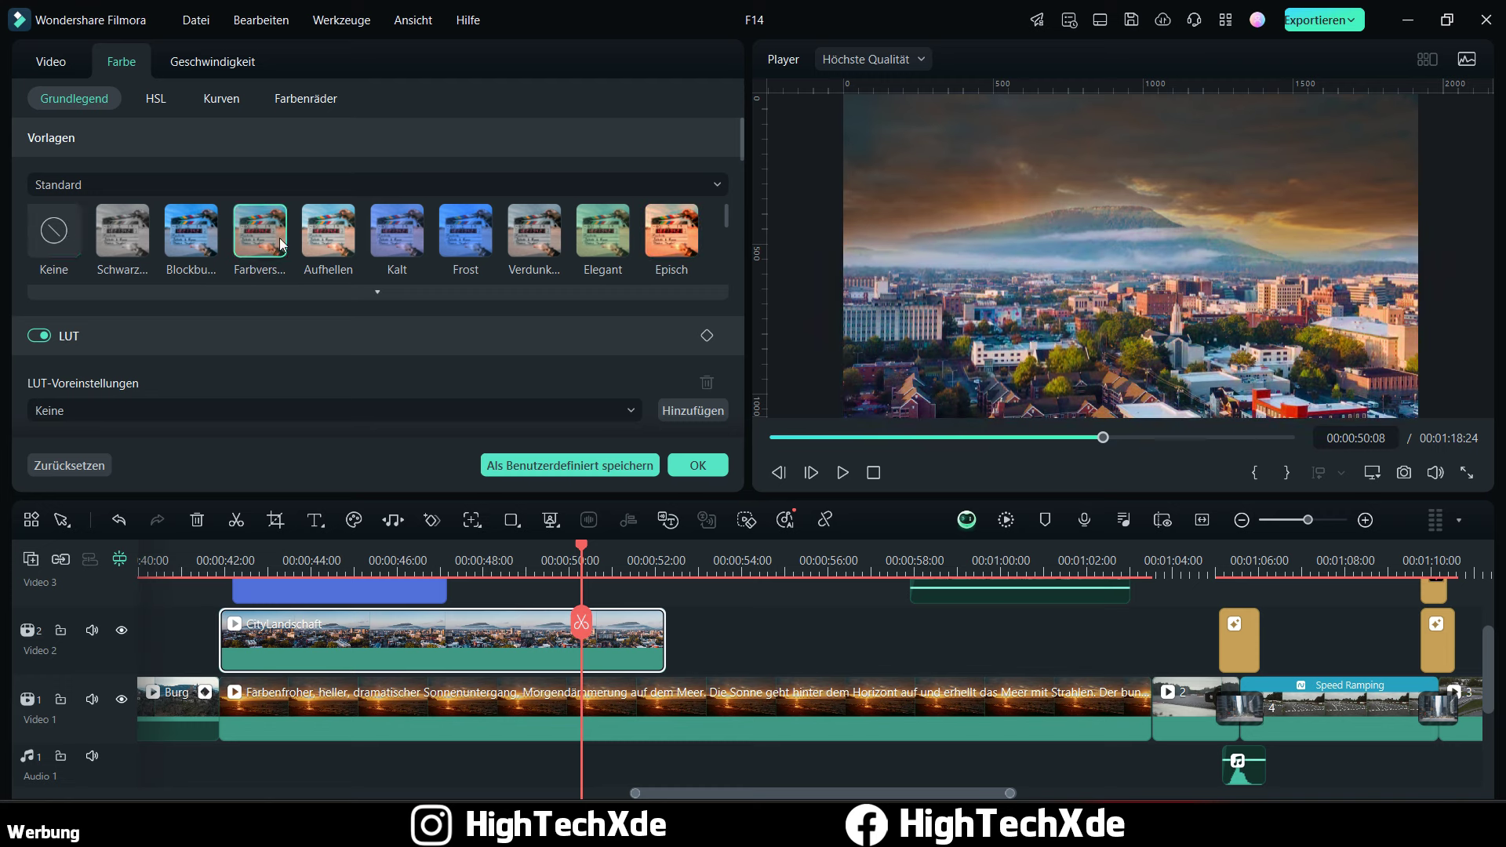
pyautogui.click(334, 240)
pyautogui.click(282, 253)
# Step: Set the CityLandschaft clip's Temperatur to 26,00
pyautogui.scroll(-10, 284, 325)
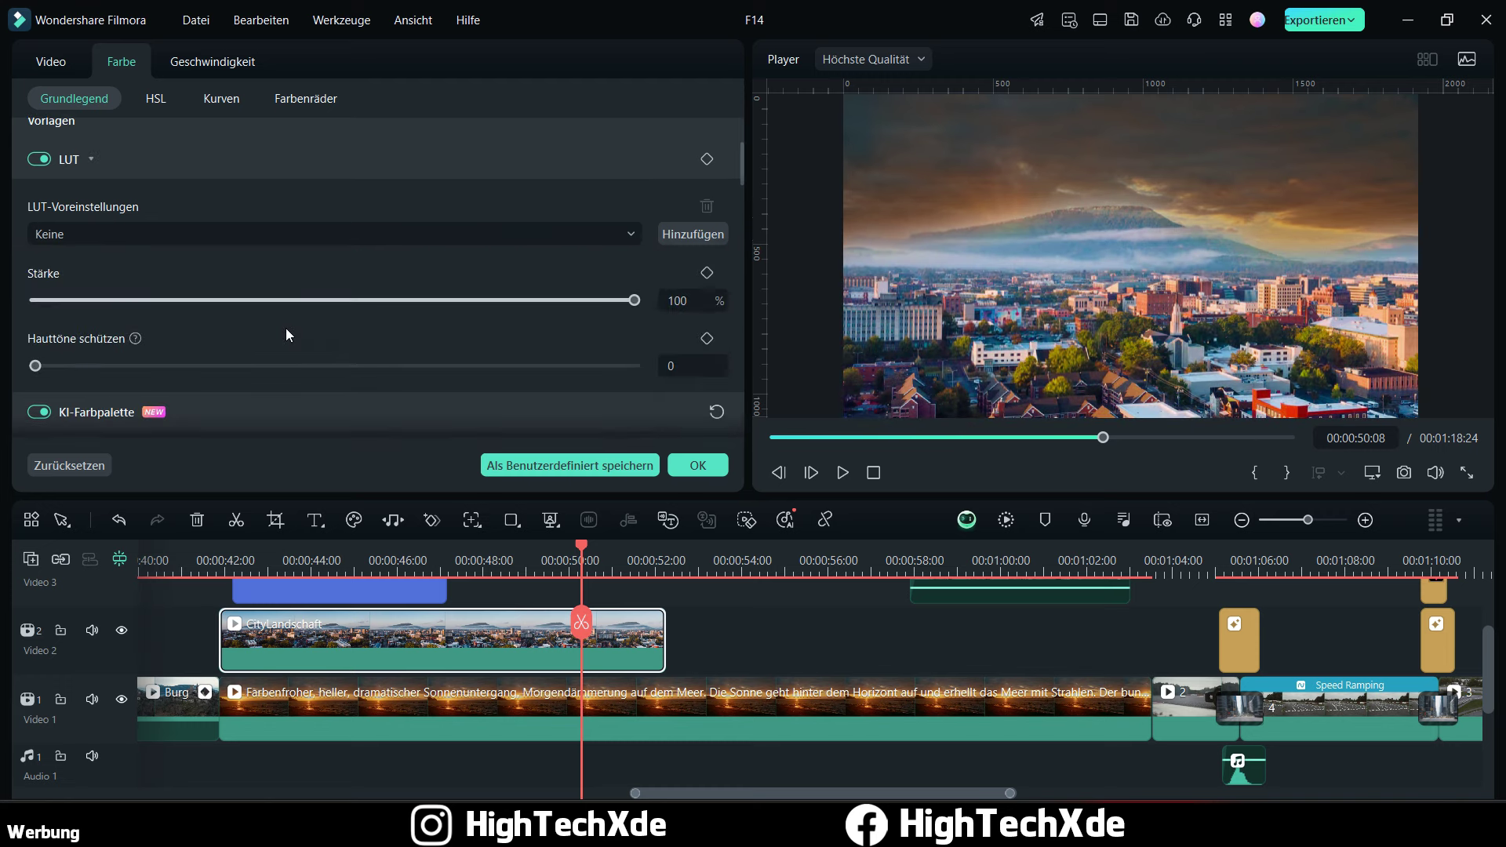
pyautogui.scroll(-4, 293, 305)
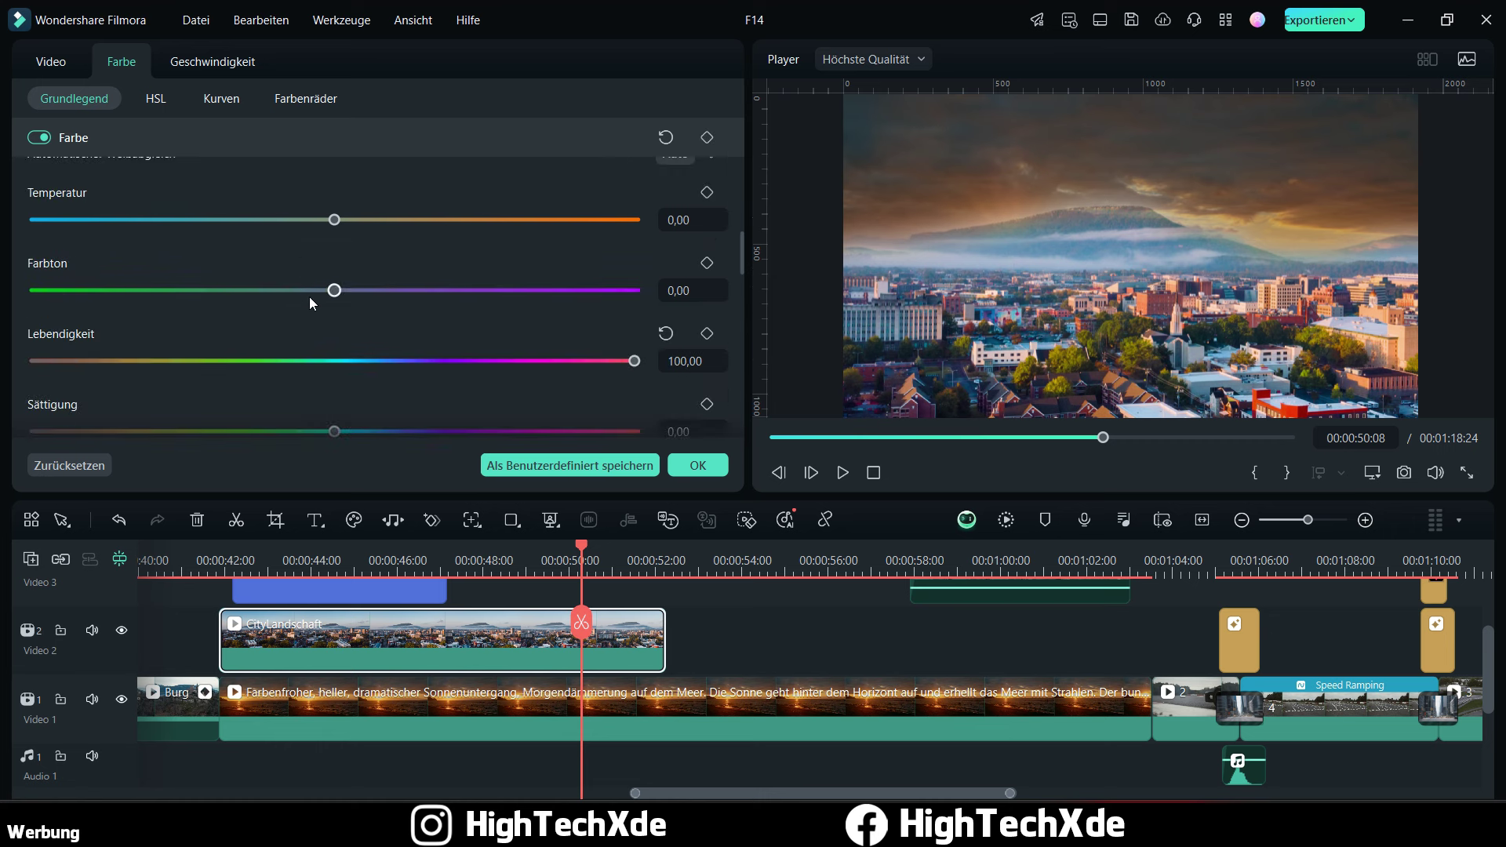
pyautogui.moveTo(338, 223); pyautogui.dragTo(412, 227)
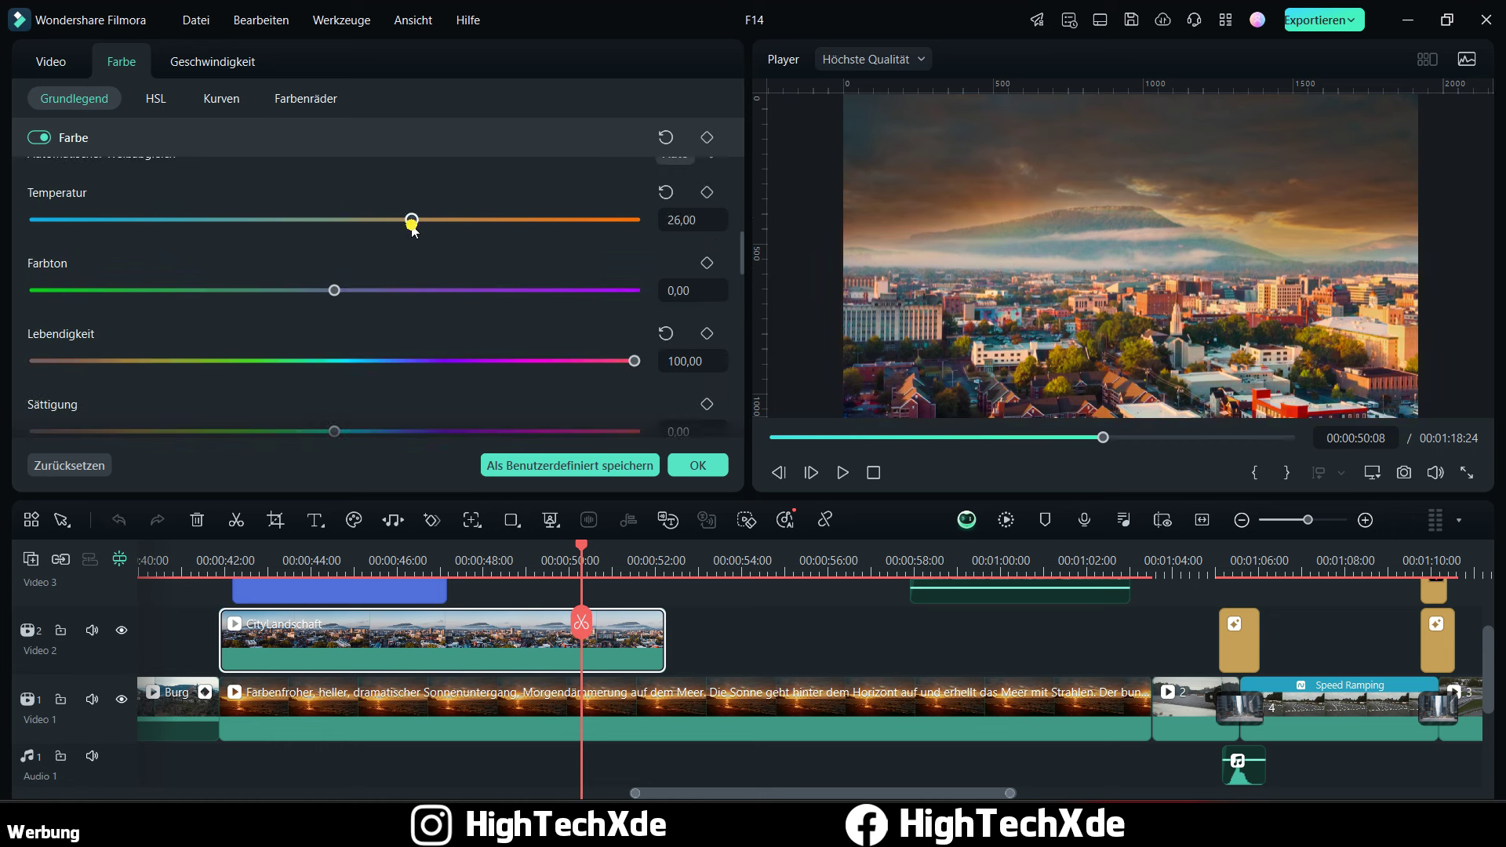
# Step: Set the CityLandschaft clip's Helligkeit to -21,00
pyautogui.scroll(-2, 298, 339)
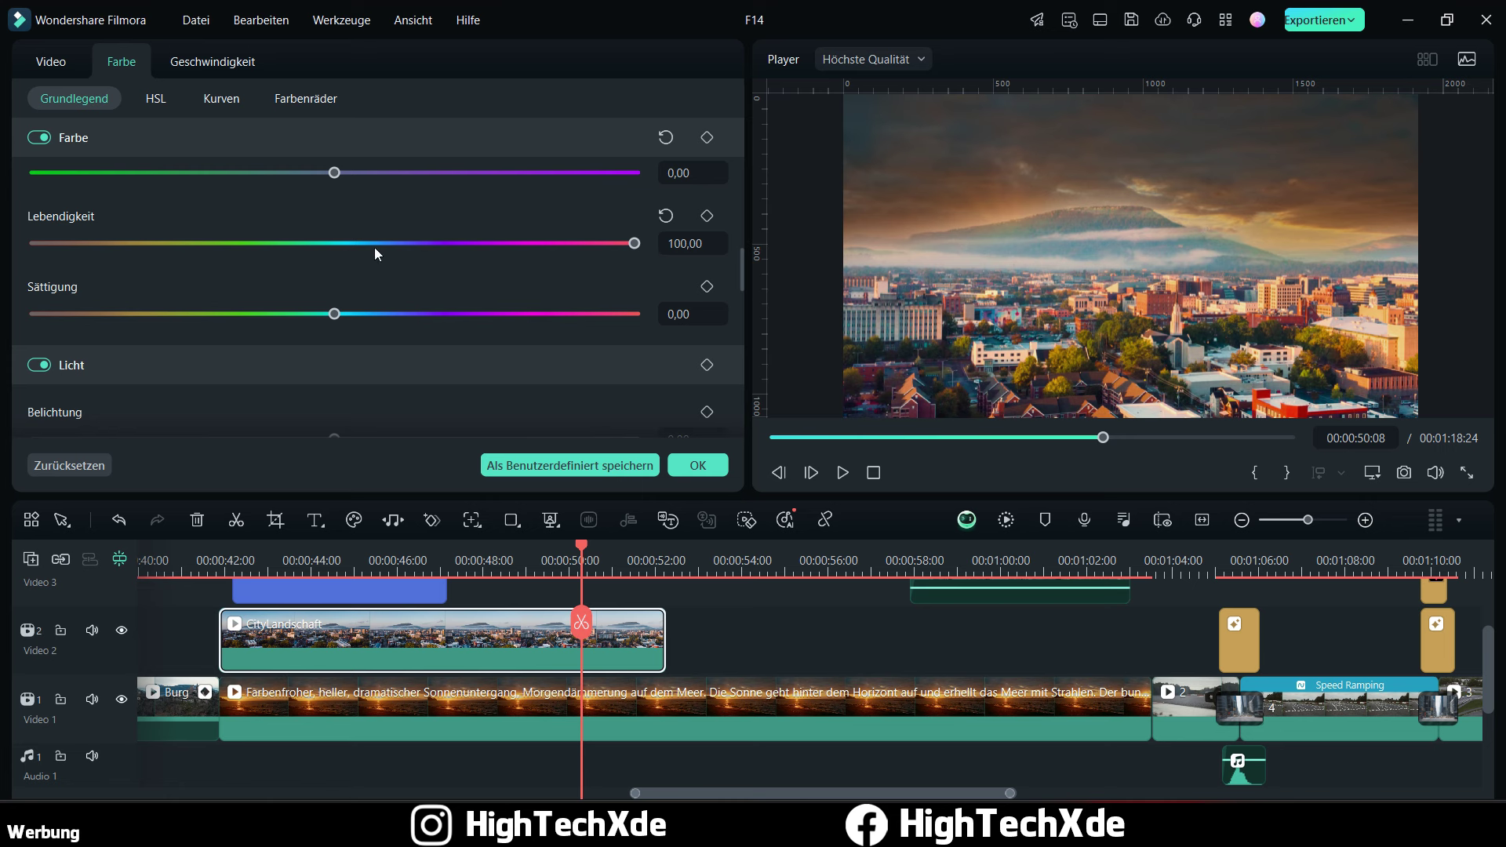
pyautogui.moveTo(376, 245); pyautogui.dragTo(480, 249)
pyautogui.scroll(-3, 452, 261)
pyautogui.moveTo(334, 274); pyautogui.dragTo(303, 275)
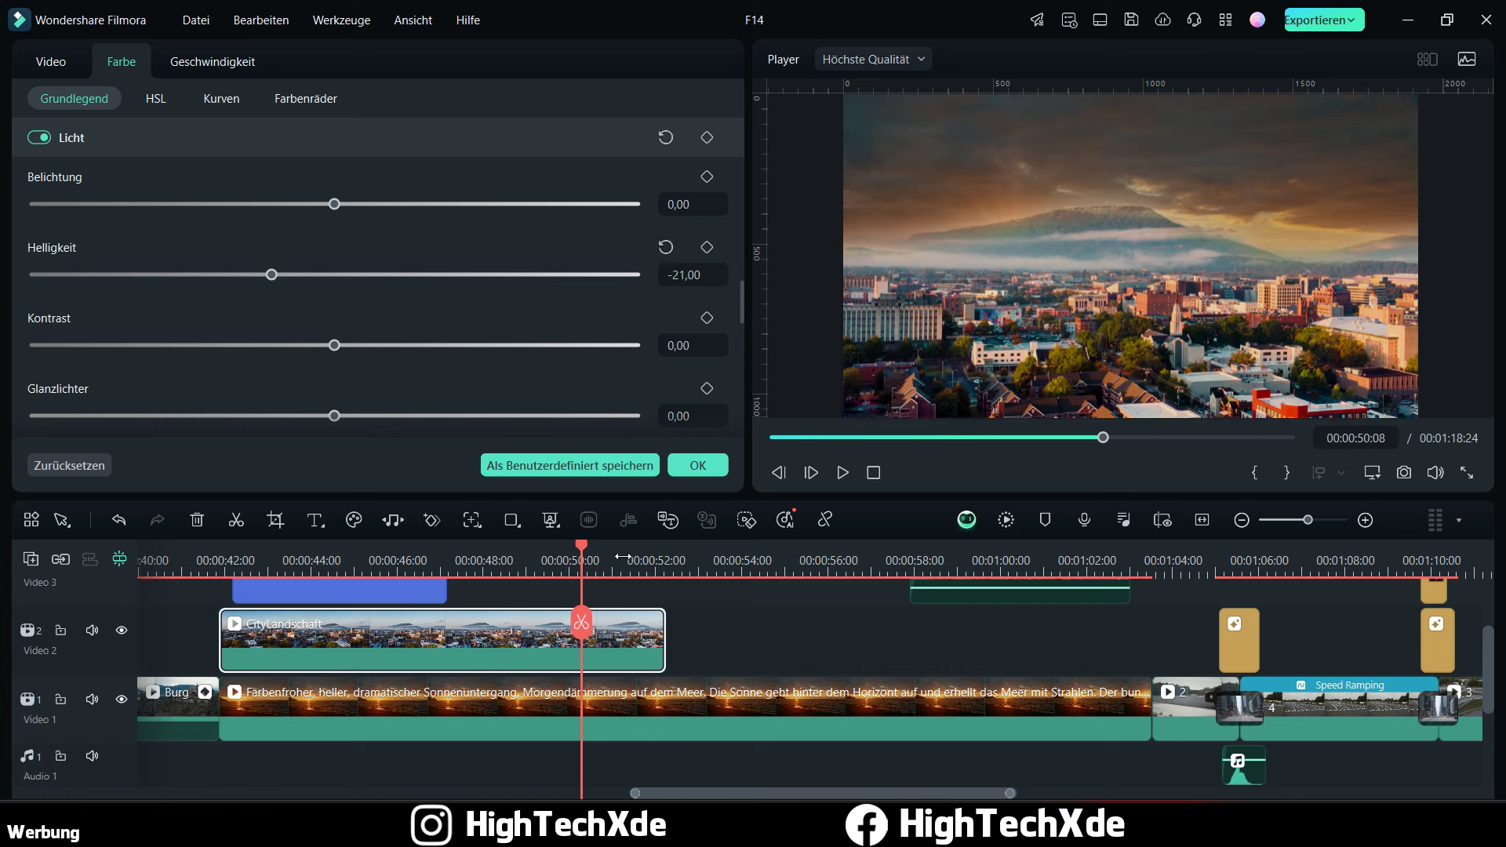
# Step: Play back several sections of the CityLandschaft clip to check how the city's colours match the sunset sky
pyautogui.moveTo(583, 558); pyautogui.dragTo(499, 541)
pyautogui.click(472, 563)
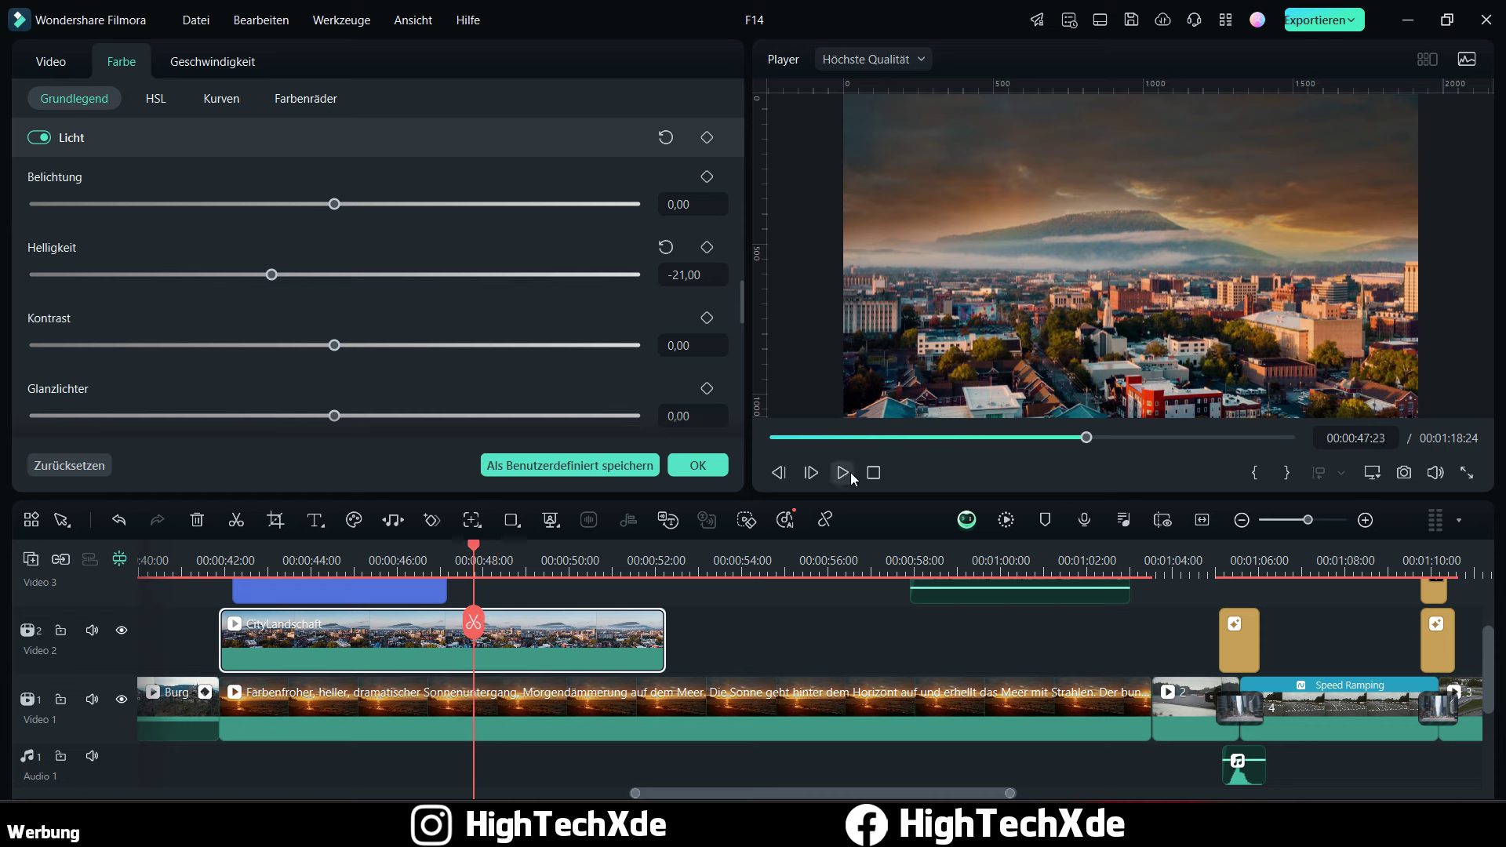
pyautogui.click(843, 473)
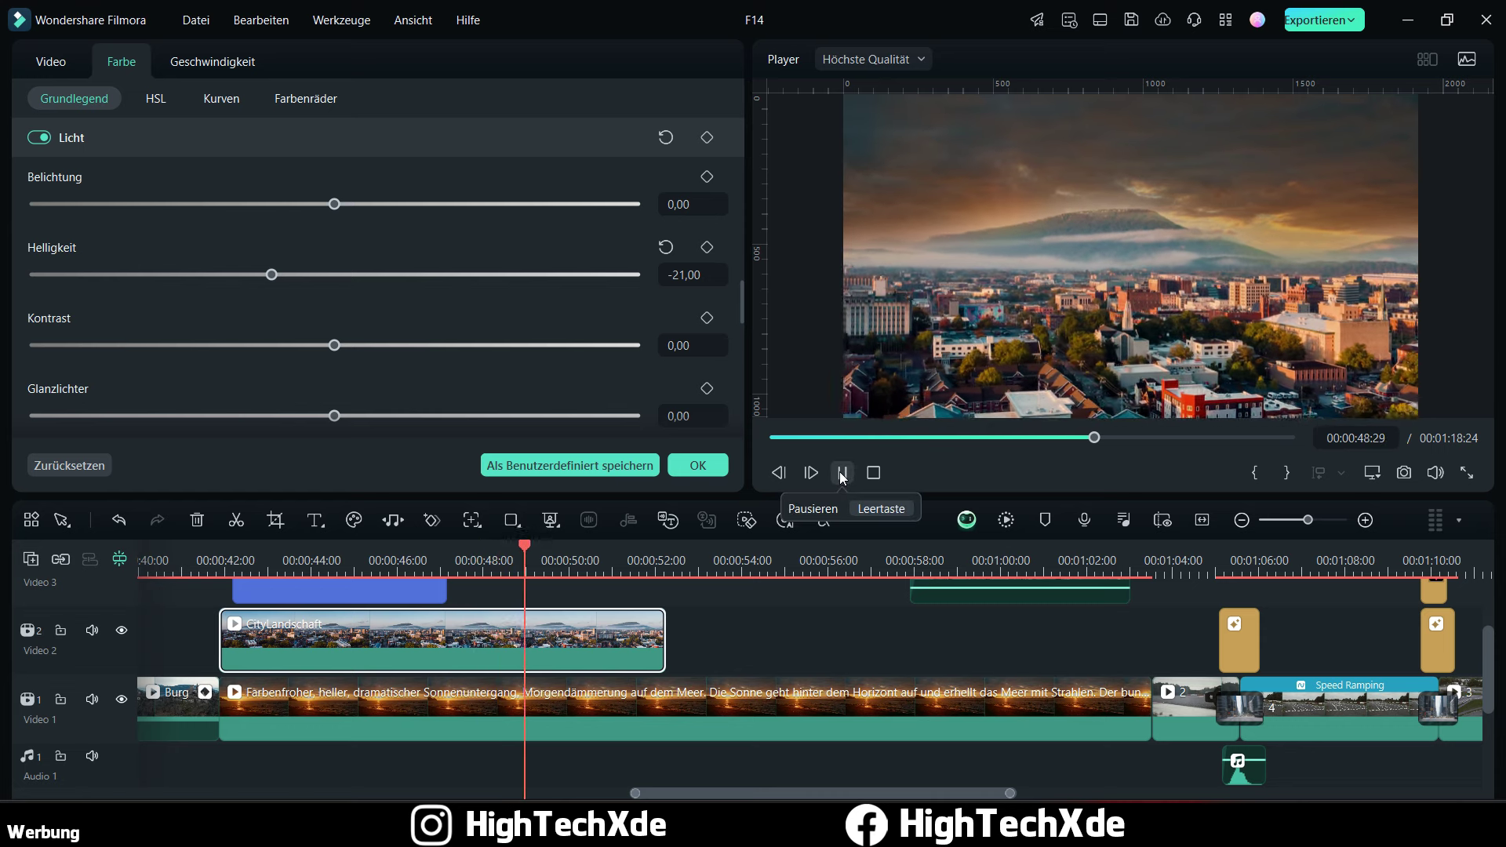
pyautogui.click(842, 473)
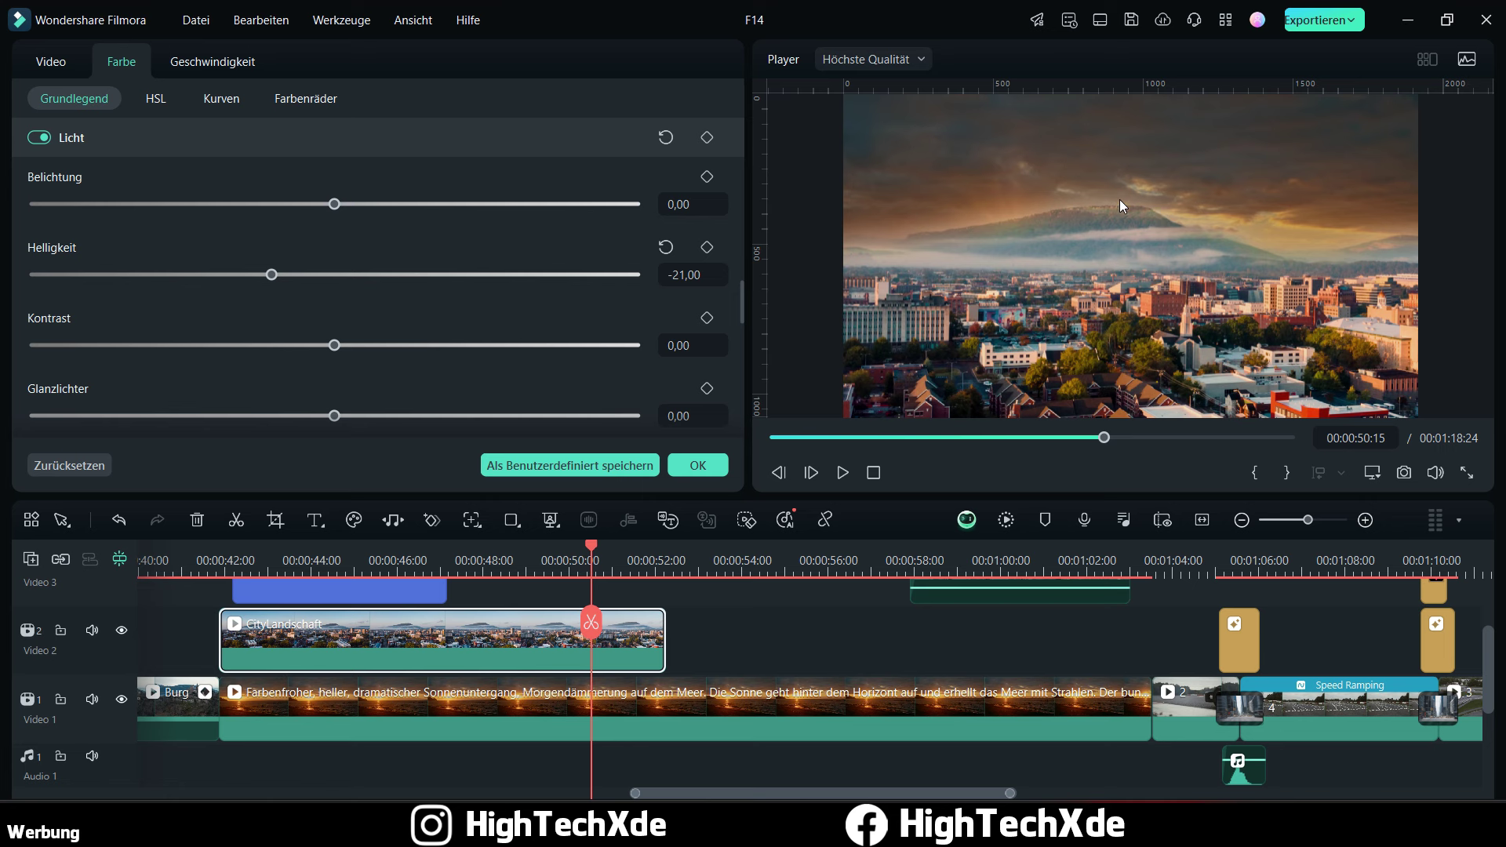
pyautogui.click(840, 477)
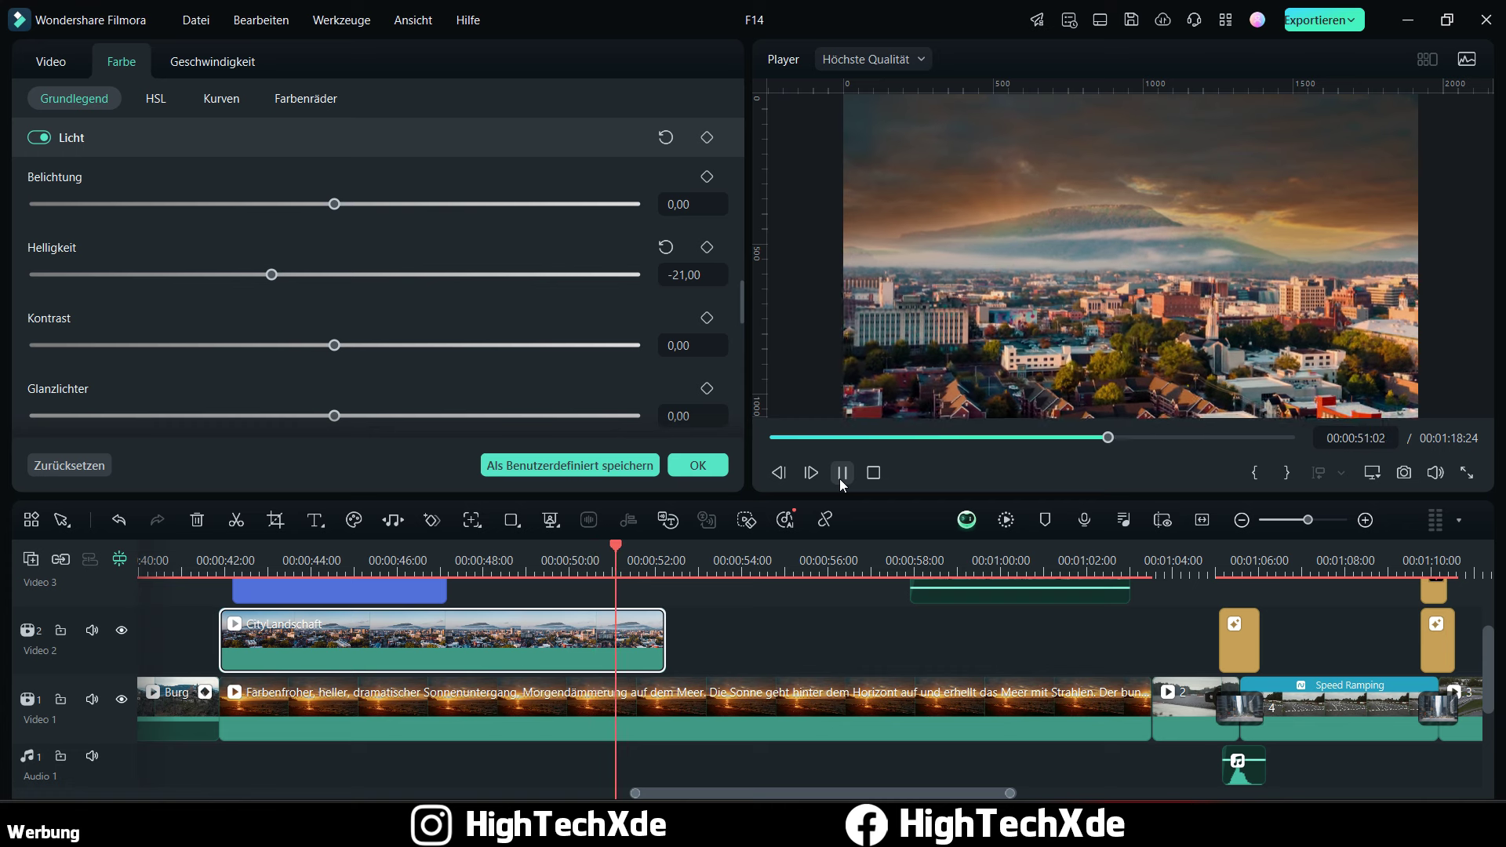
pyautogui.click(841, 475)
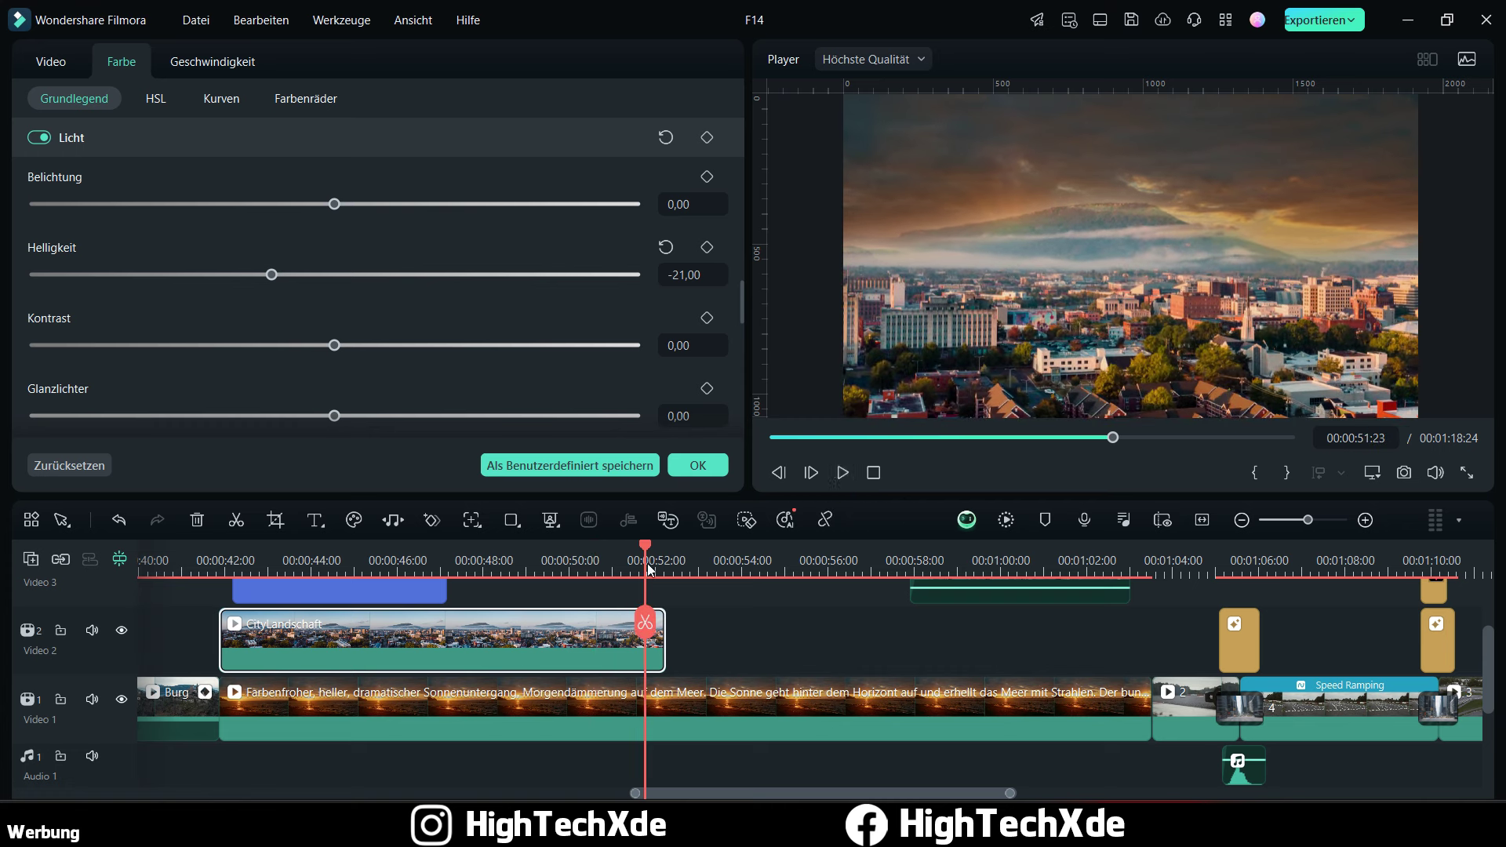
pyautogui.moveTo(647, 568); pyautogui.dragTo(599, 554)
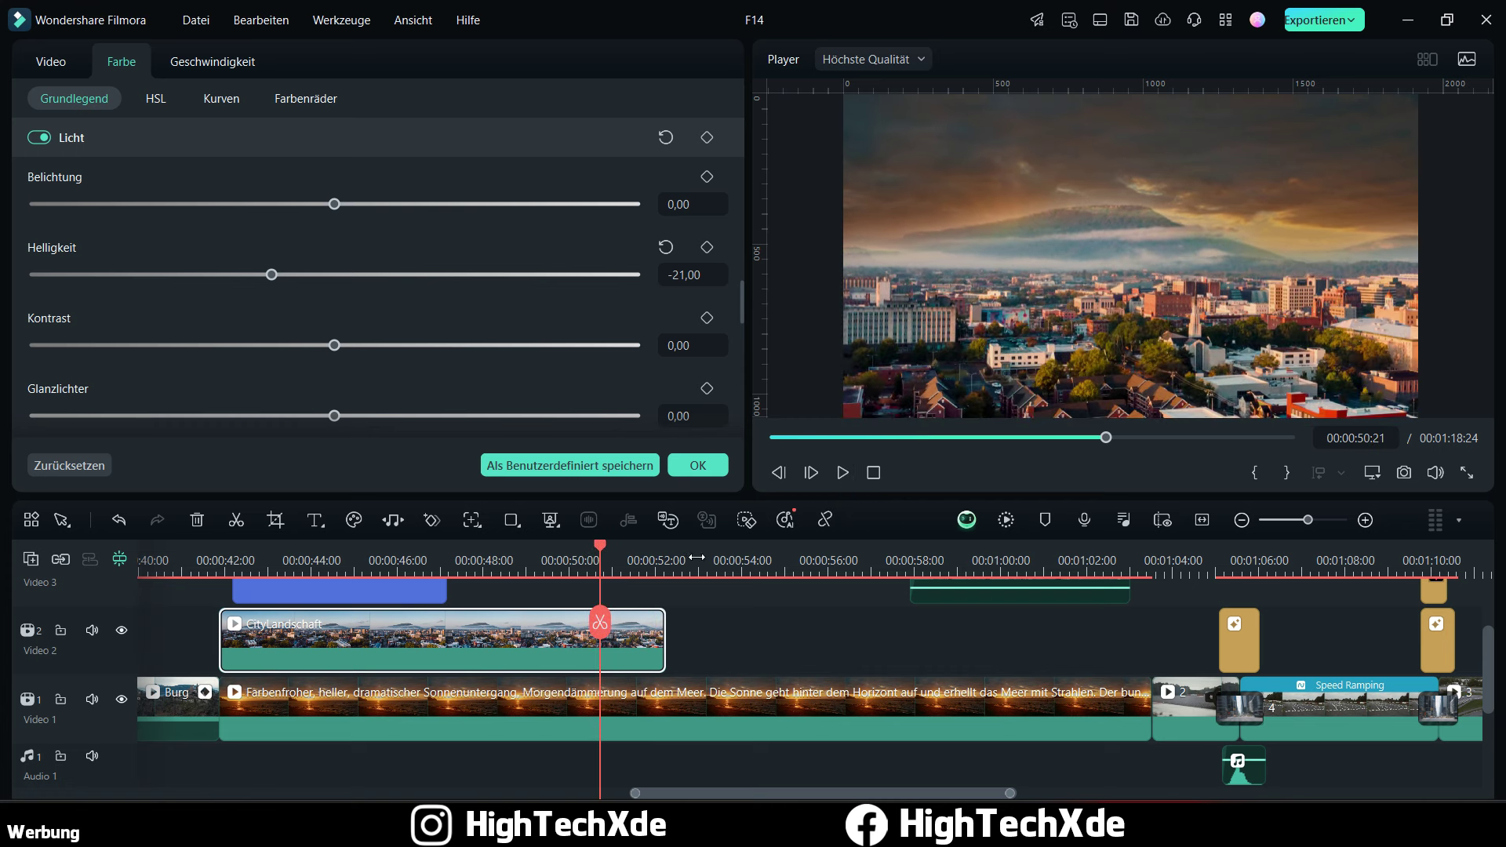
pyautogui.click(841, 473)
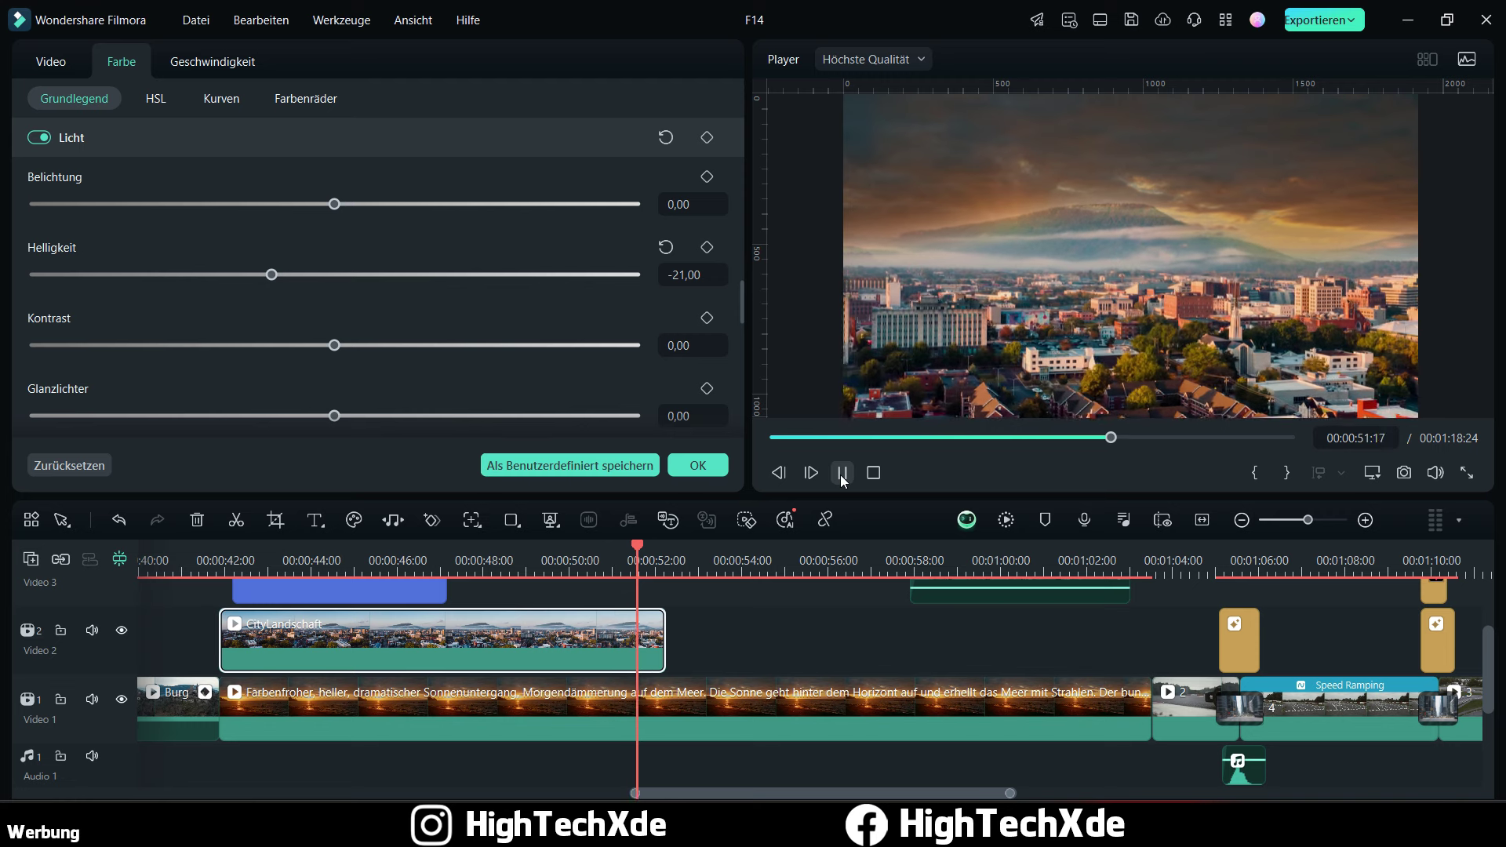
pyautogui.click(841, 473)
pyautogui.moveTo(657, 553); pyautogui.dragTo(557, 556)
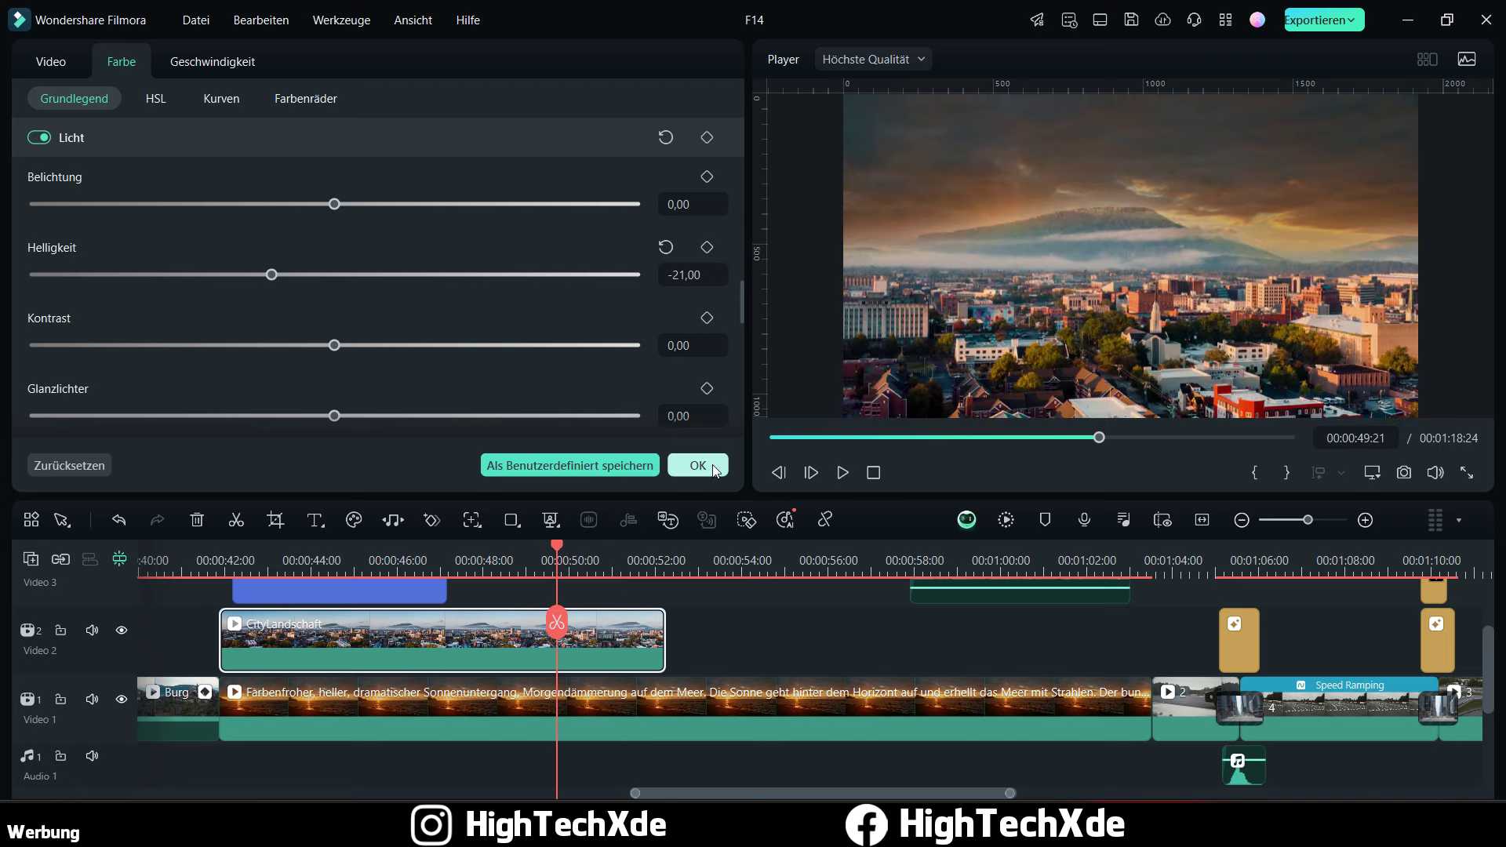
# Step: Set the Unschärfe Stärke of the CityLandschaft clip's KI Maskierung to 83,00
pyautogui.click(697, 465)
pyautogui.doubleClick(617, 634)
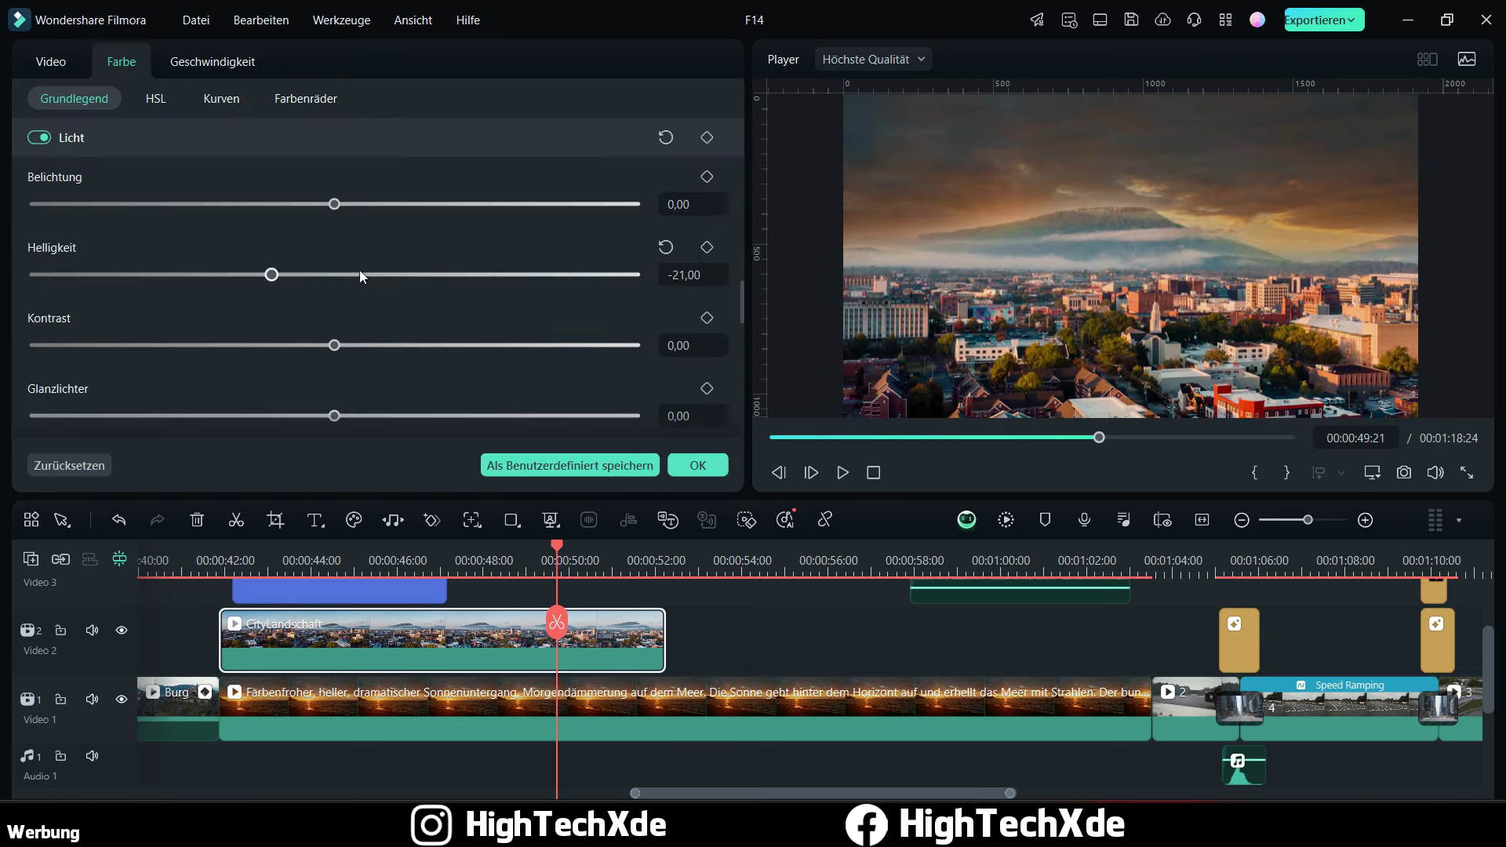
pyautogui.click(66, 76)
pyautogui.click(176, 105)
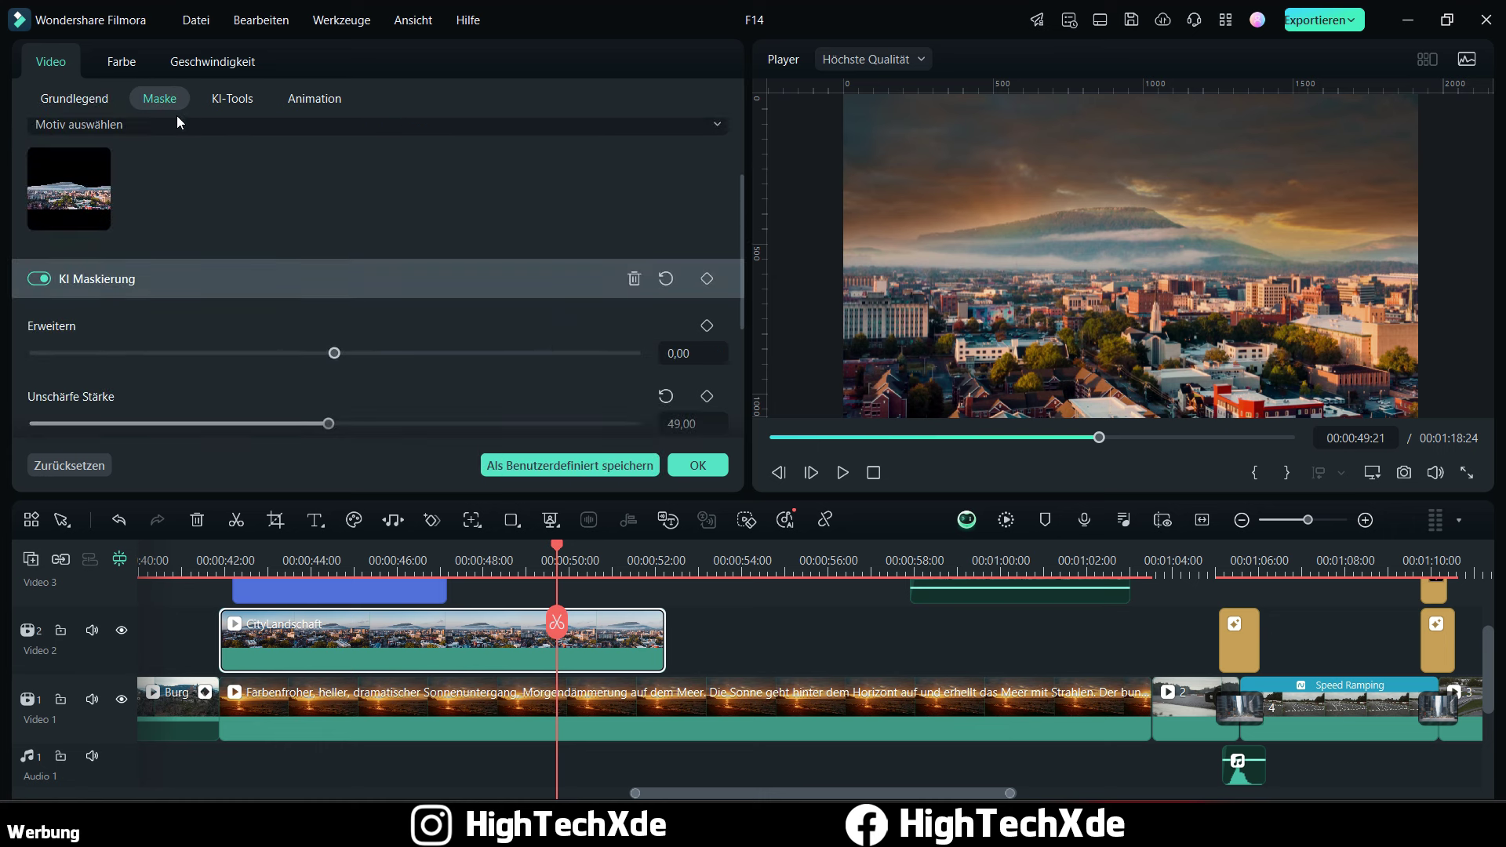
pyautogui.scroll(3, 227, 280)
pyautogui.scroll(-3, 404, 329)
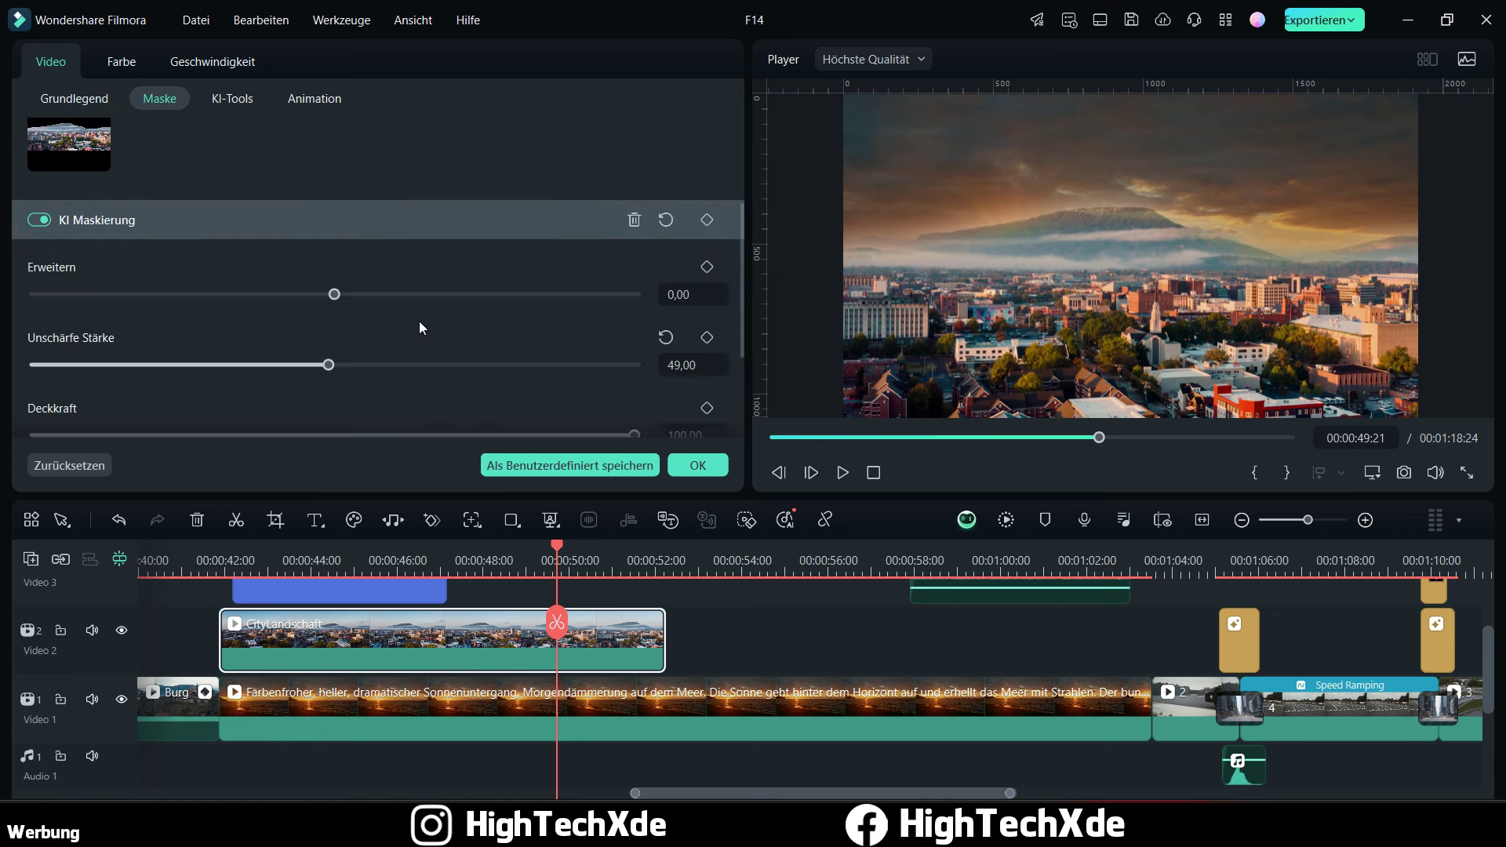
pyautogui.moveTo(330, 365); pyautogui.dragTo(532, 366)
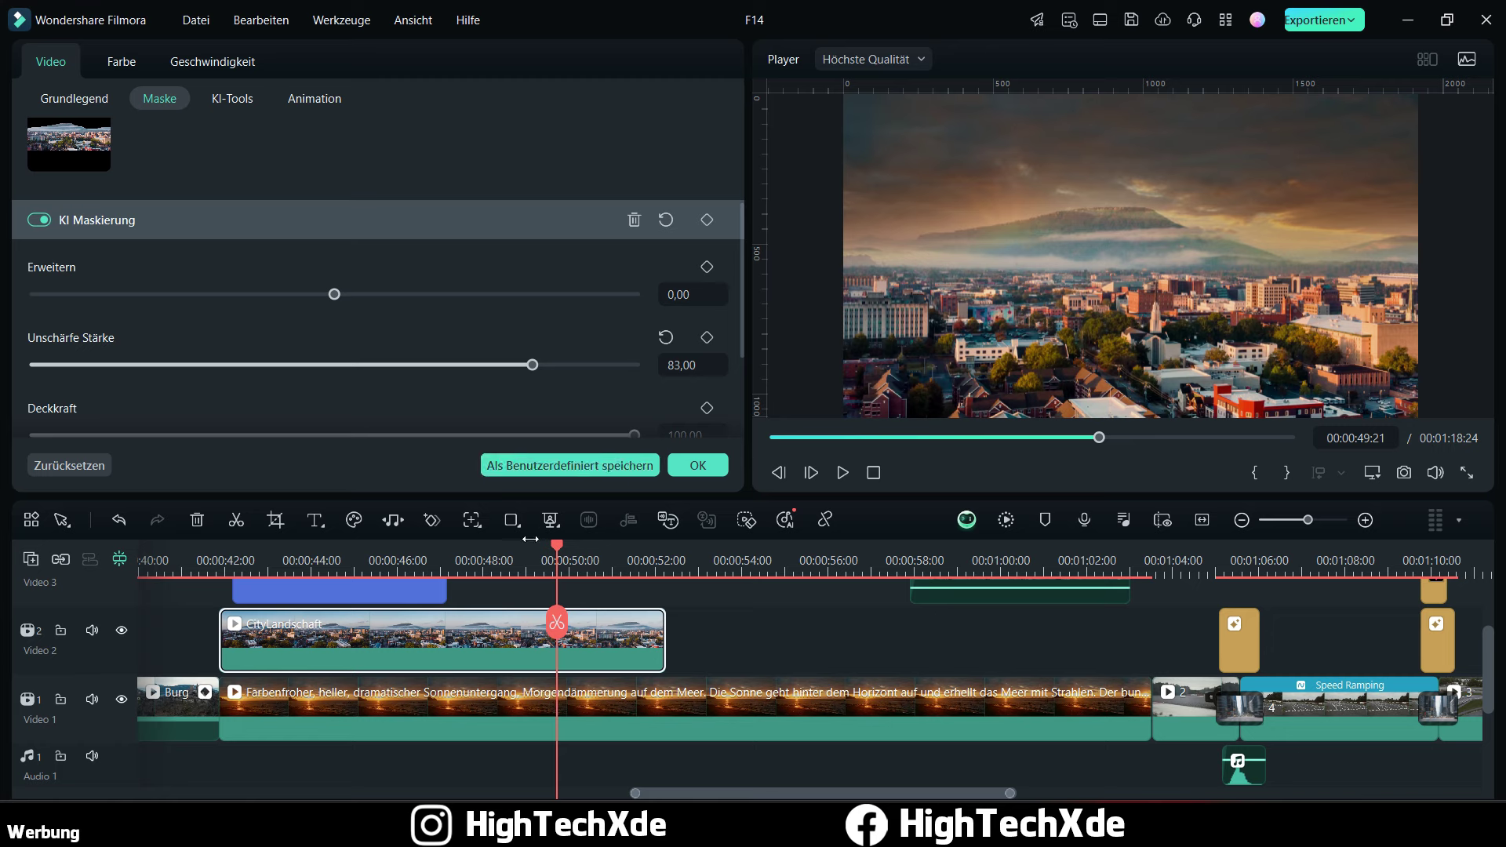
pyautogui.scroll(-3, 602, 420)
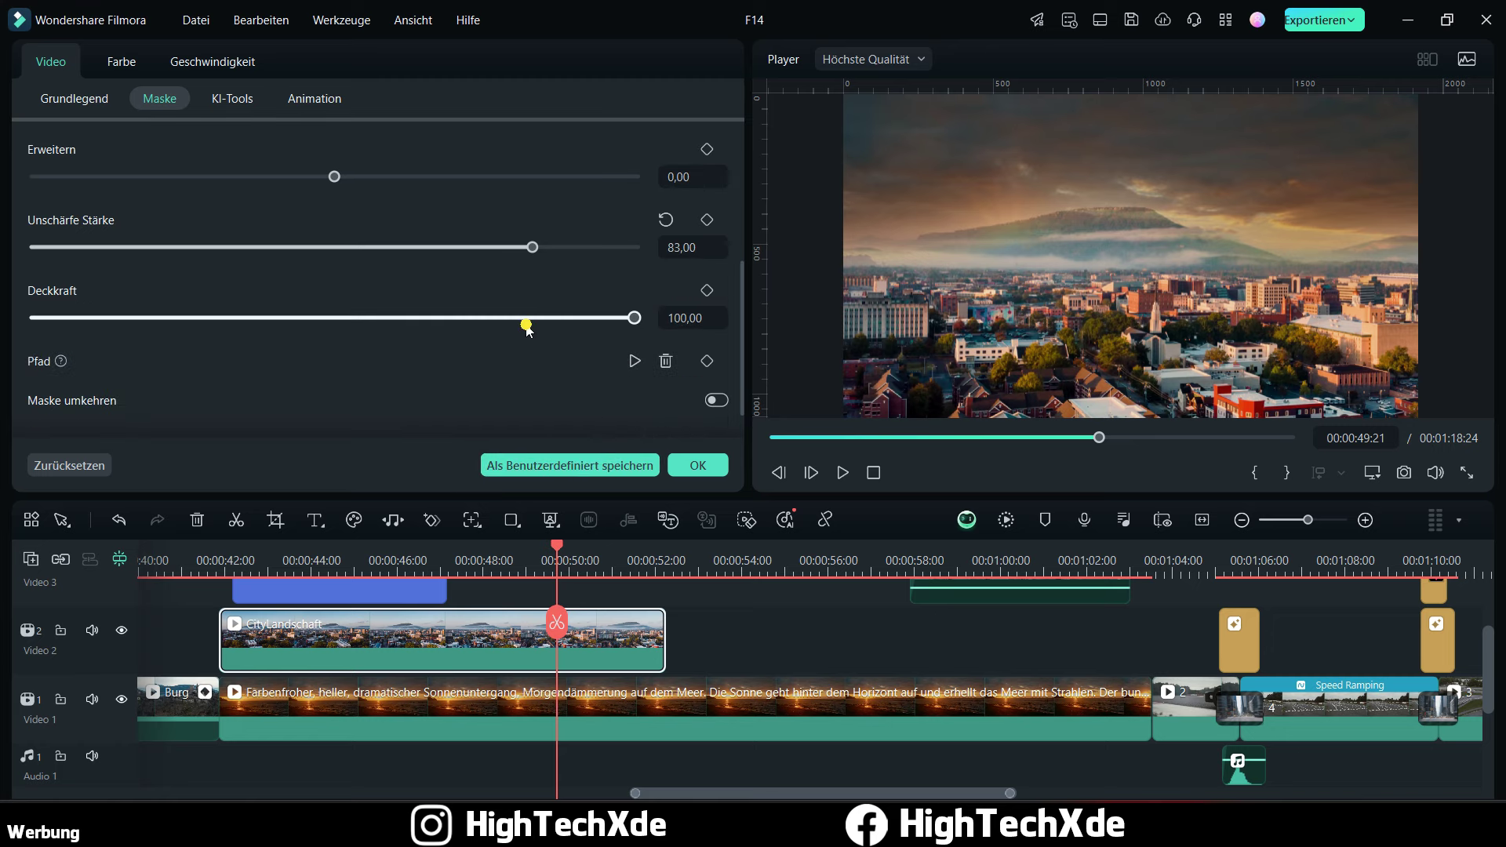
pyautogui.moveTo(494, 325); pyautogui.dragTo(568, 315)
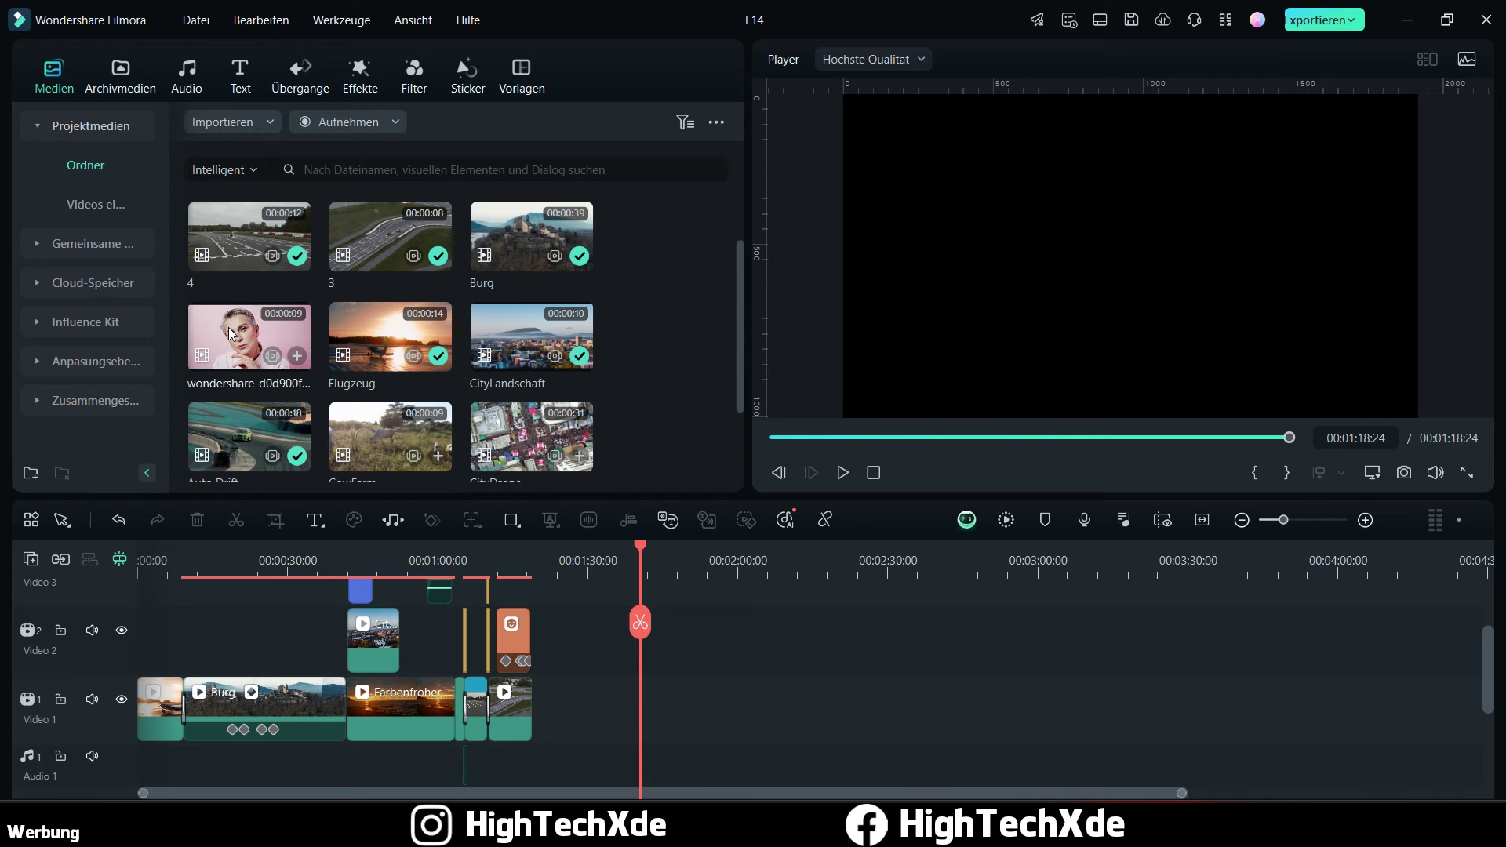
# Step: Add the wondershare-d0d900f... portrait clip at the playhead beyond the existing clips, keeping the project at 1920 x 1080 30fps
pyautogui.moveTo(243, 336); pyautogui.dragTo(652, 632)
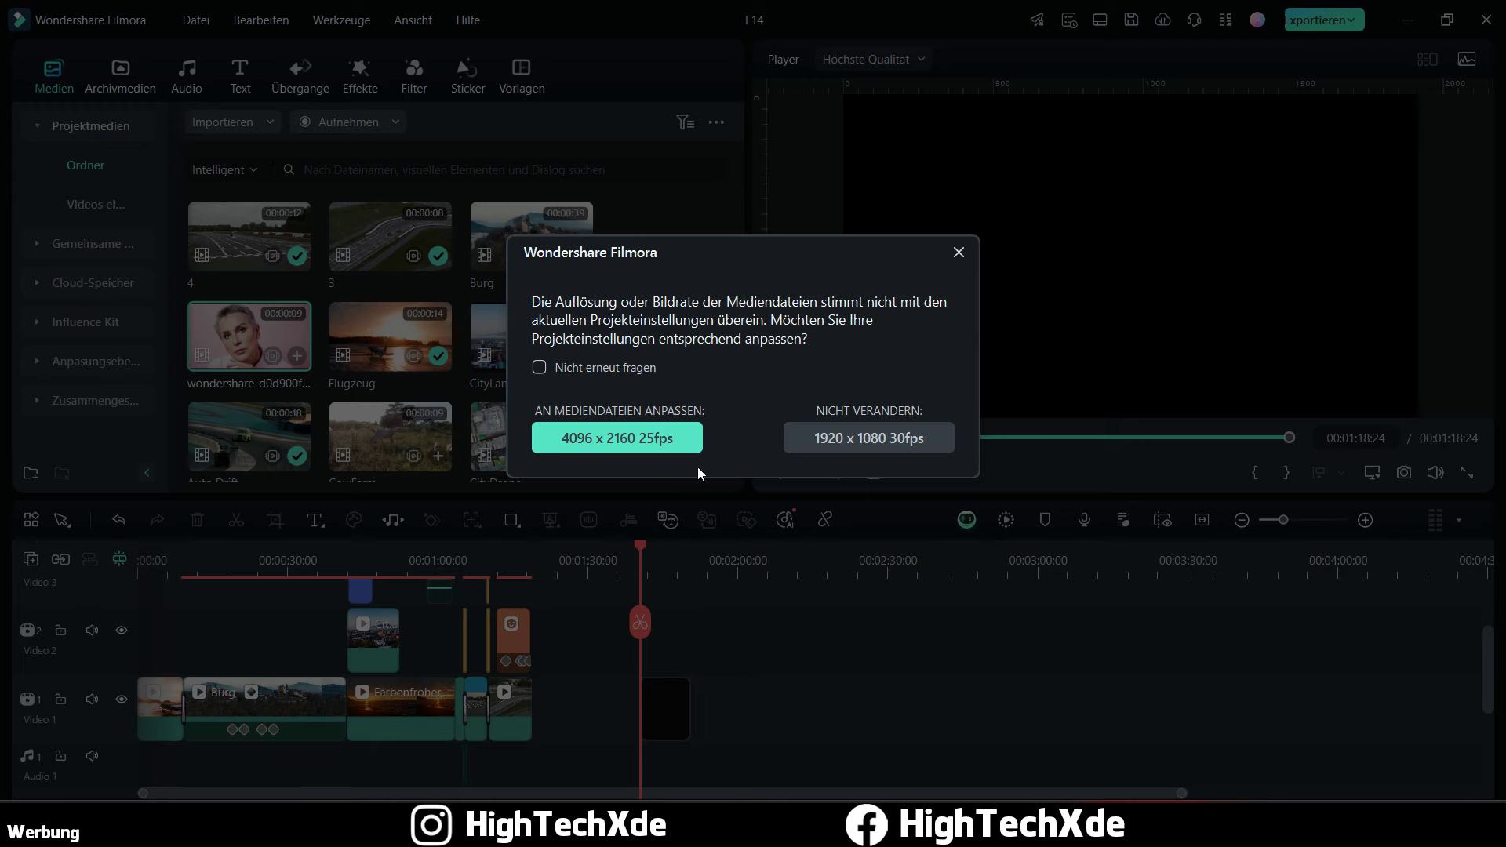
pyautogui.click(818, 438)
pyautogui.scroll(2, 640, 622)
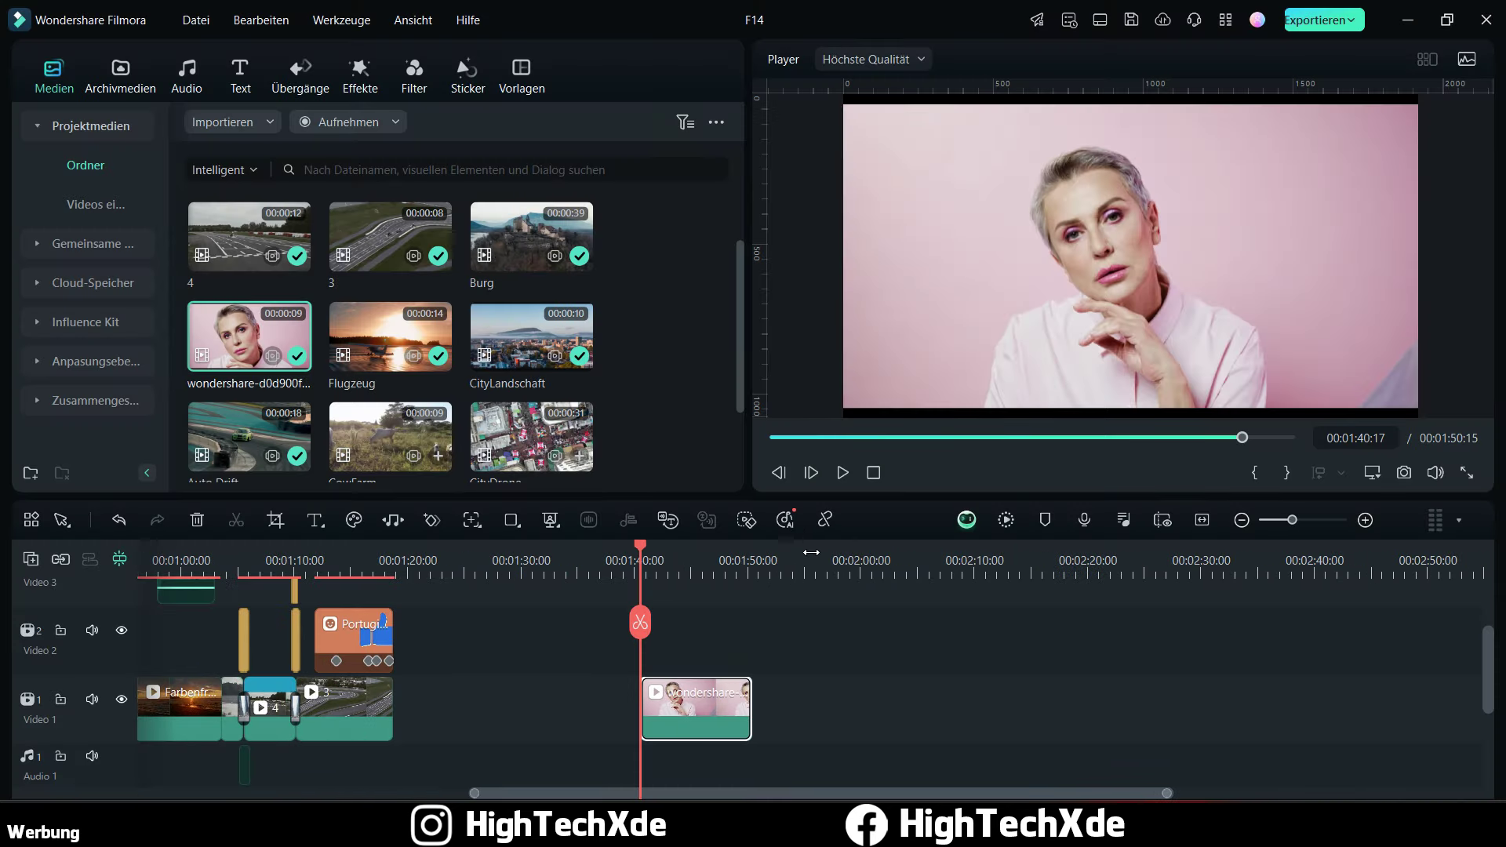
# Step: Preview the portrait clip and move it up to the Video 2 track
pyautogui.click(842, 472)
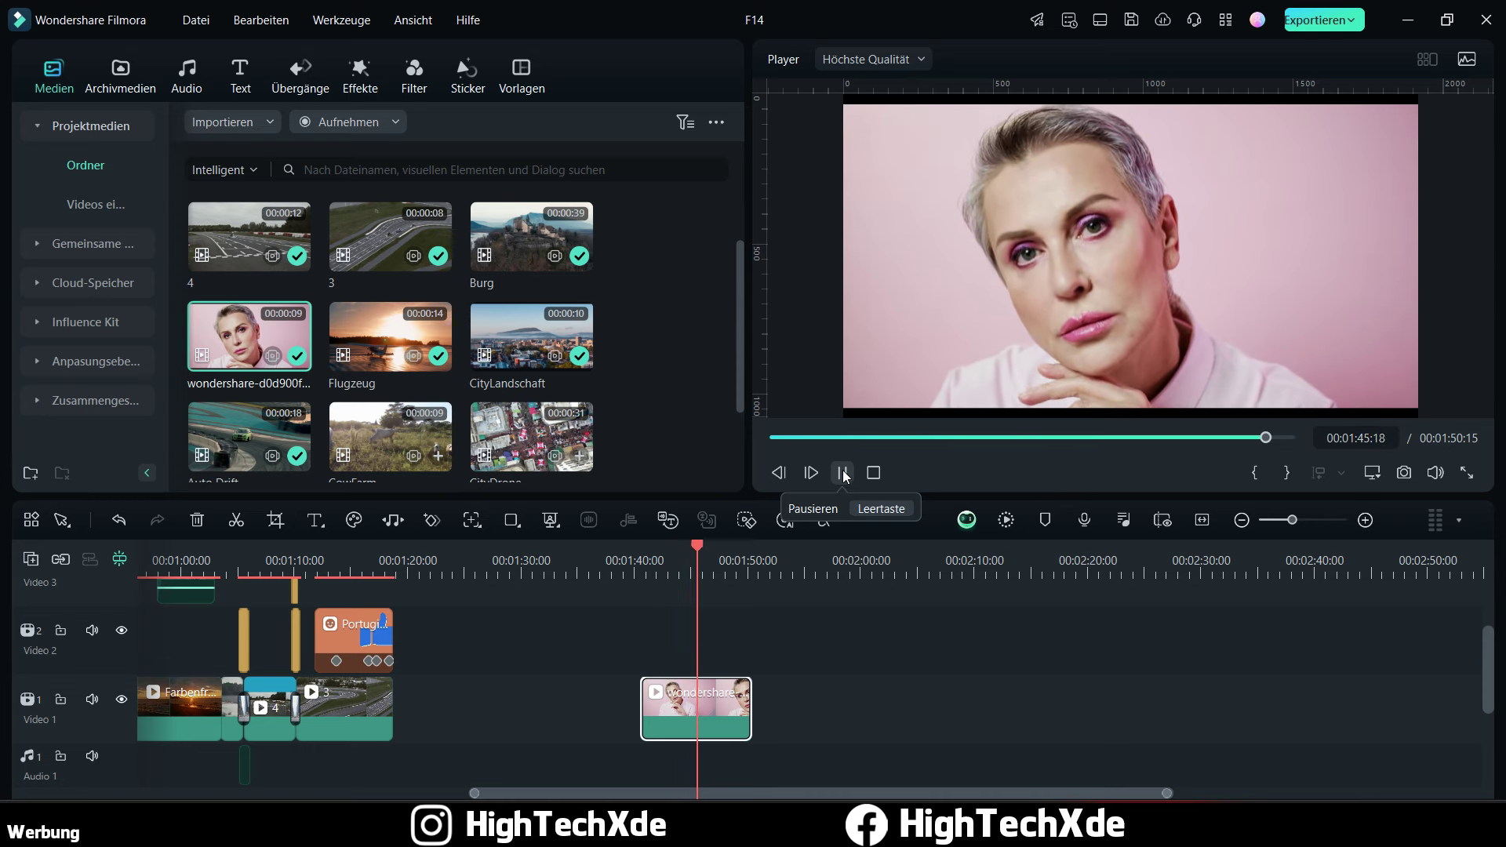
pyautogui.click(843, 473)
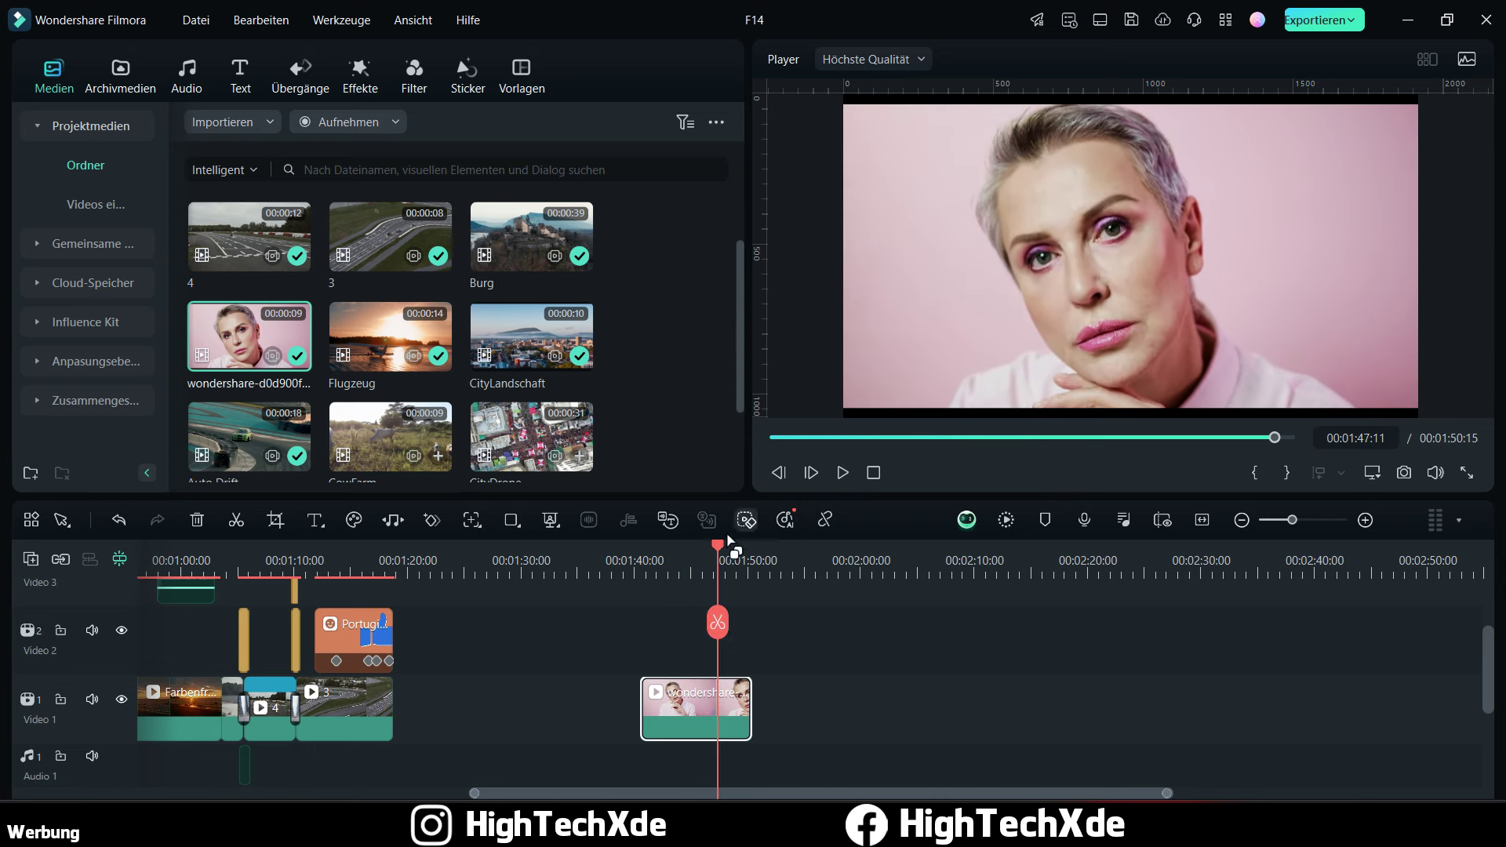
pyautogui.moveTo(715, 544); pyautogui.dragTo(672, 545)
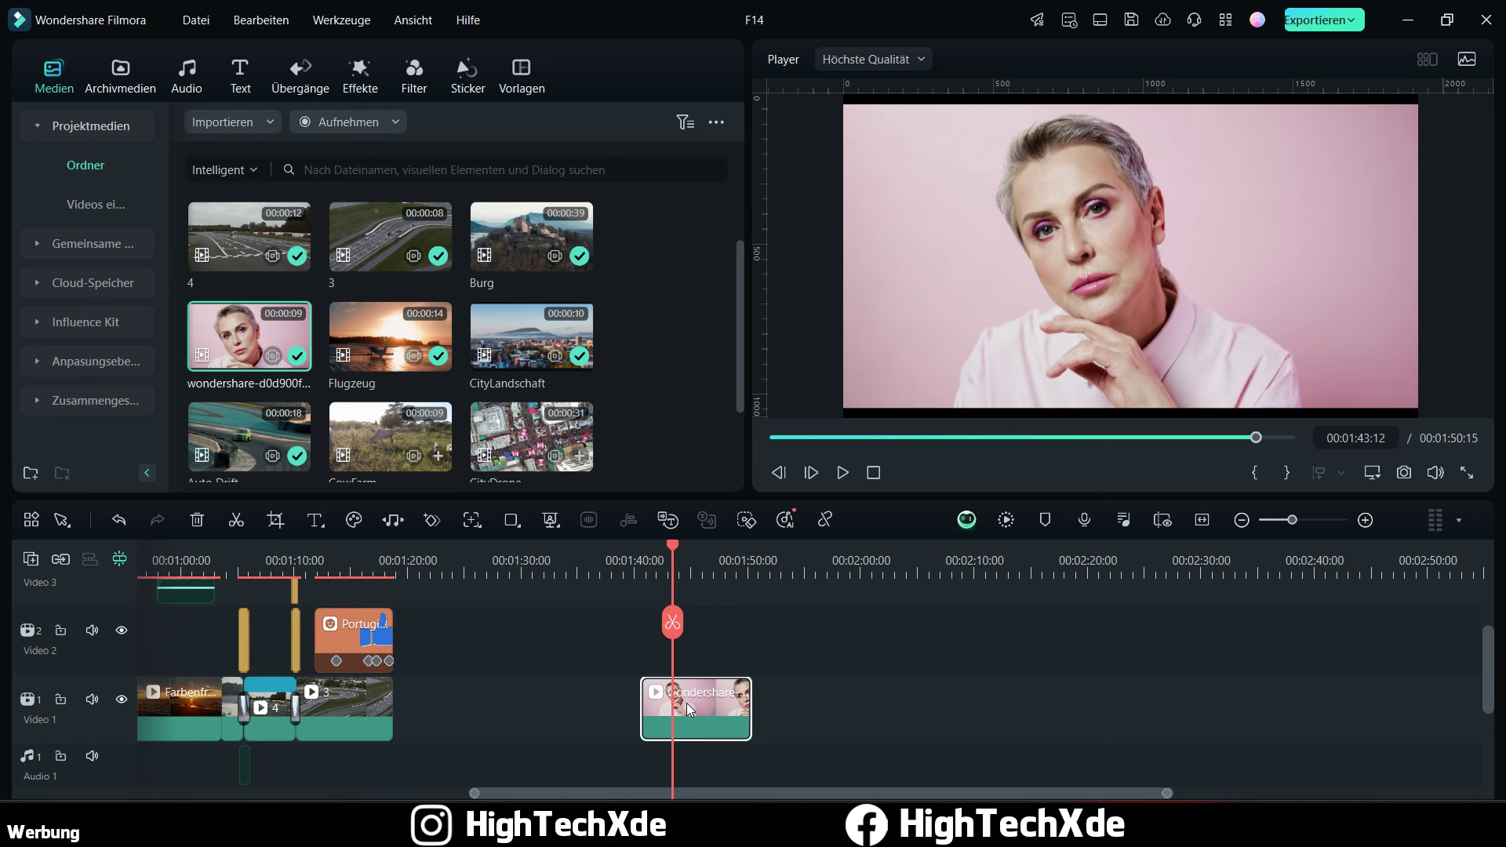
pyautogui.moveTo(688, 709); pyautogui.dragTo(694, 665)
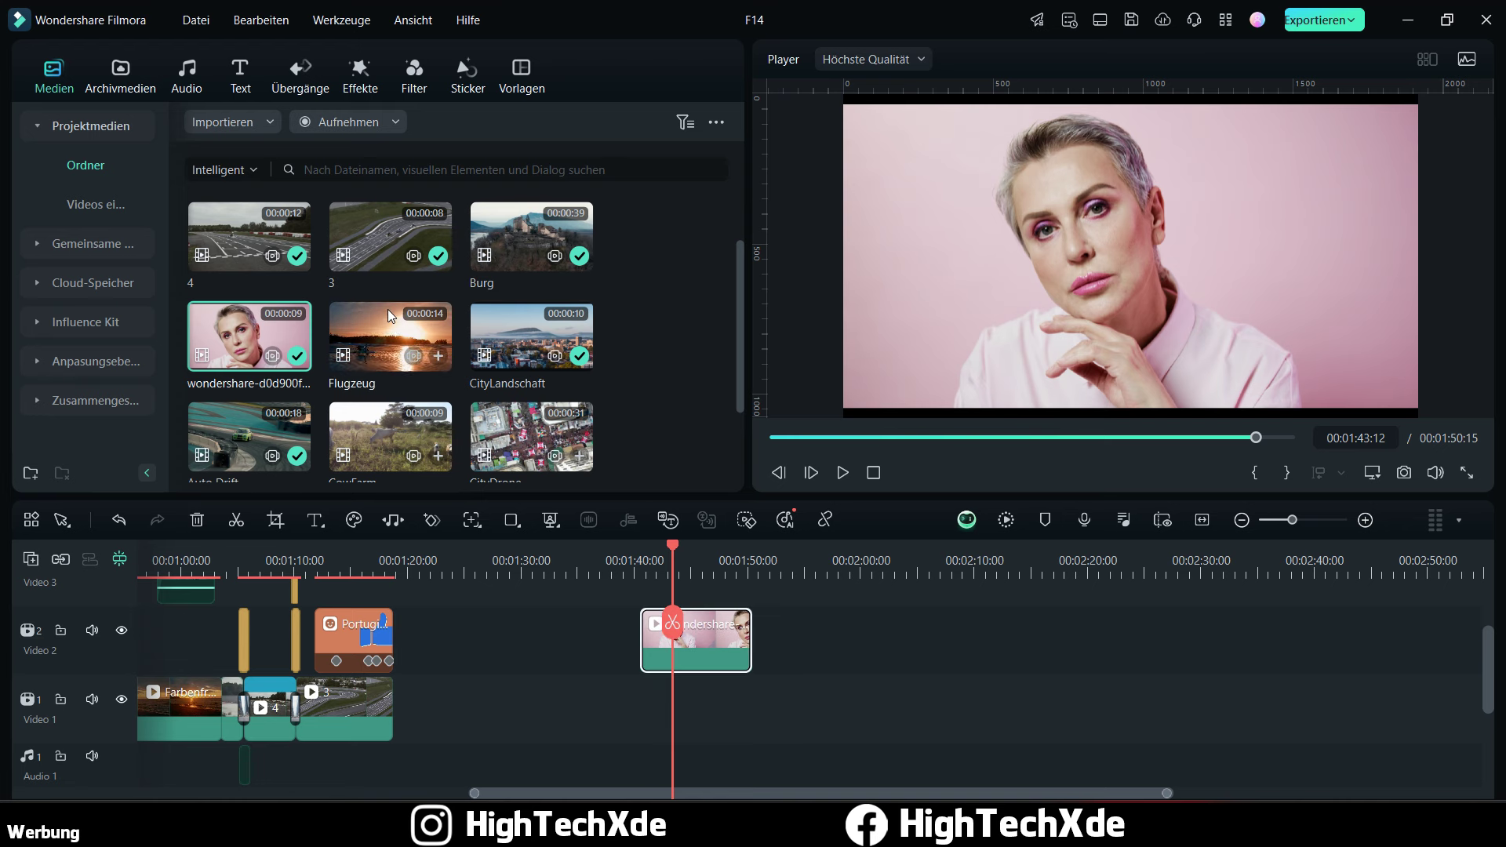
# Step: Add the Werbefilm stock clip with blue wall and plant to Video 1 after the portrait clip, keeping 1920 x 1080 30fps, and preview it
pyautogui.click(120, 75)
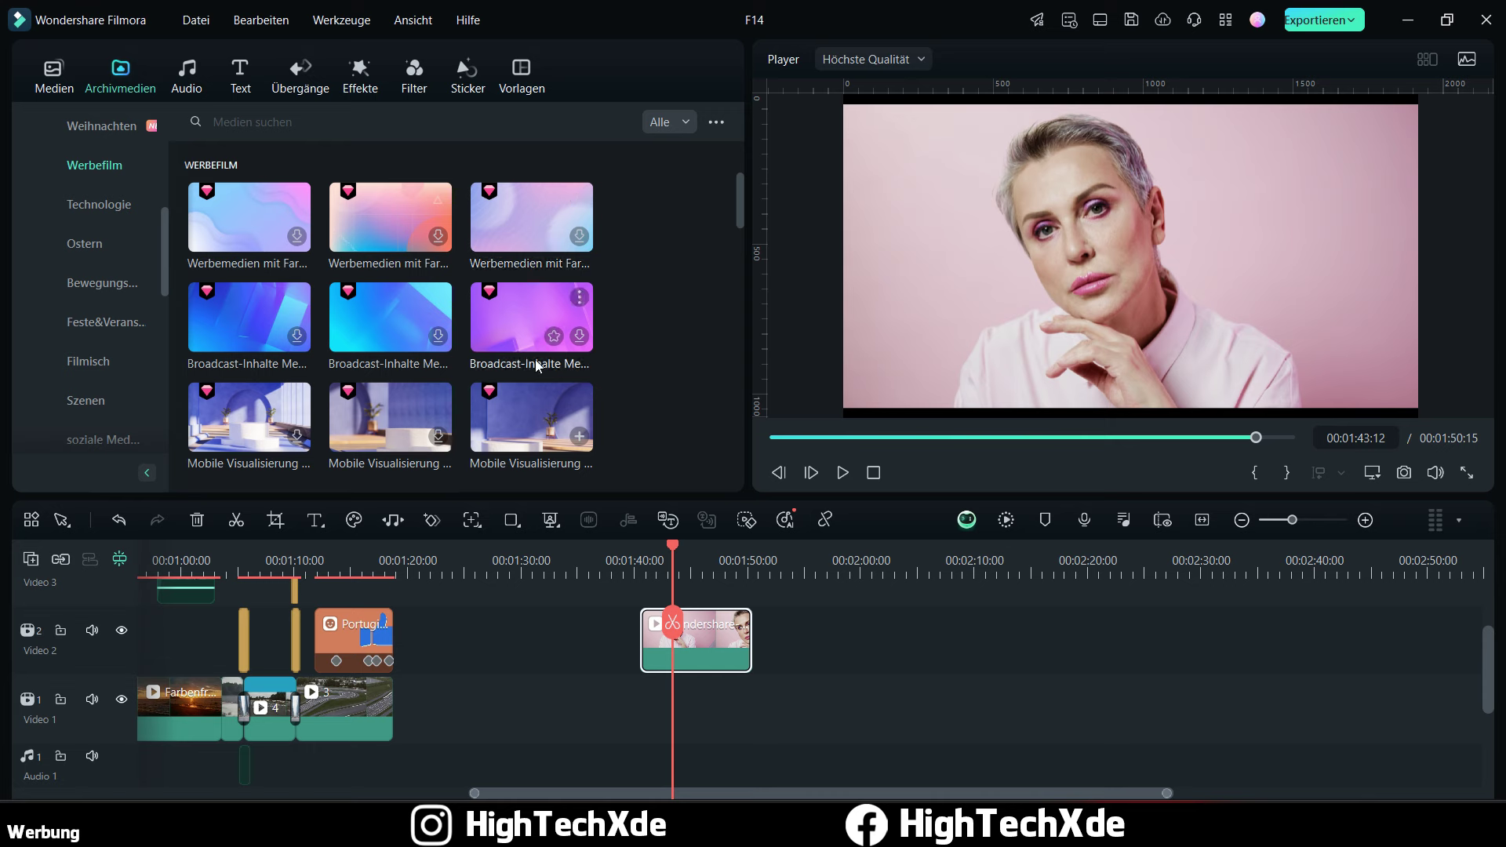
pyautogui.scroll(-2, 531, 275)
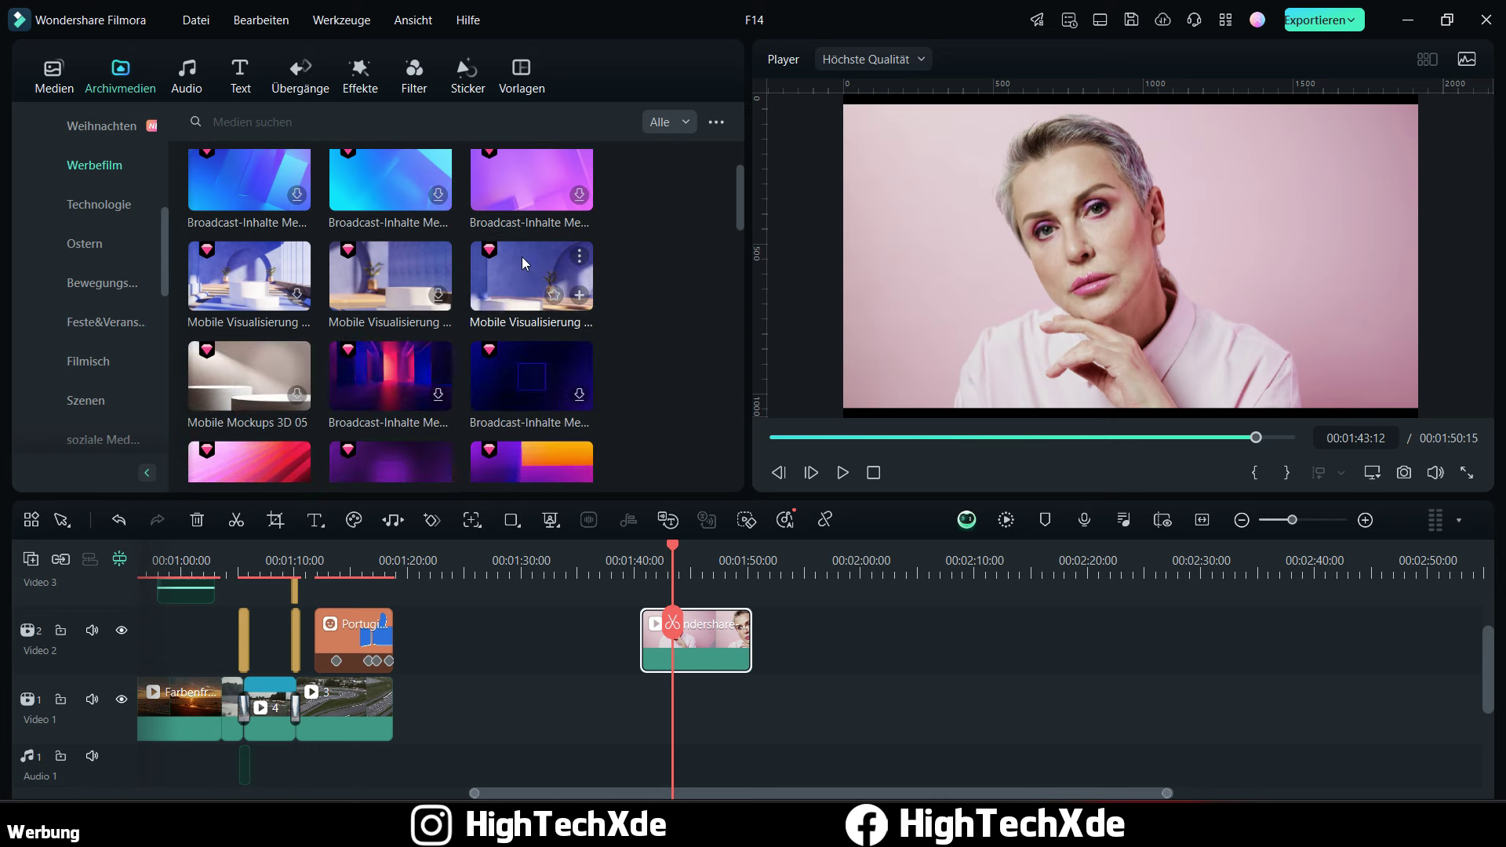
pyautogui.moveTo(520, 254); pyautogui.dragTo(769, 713)
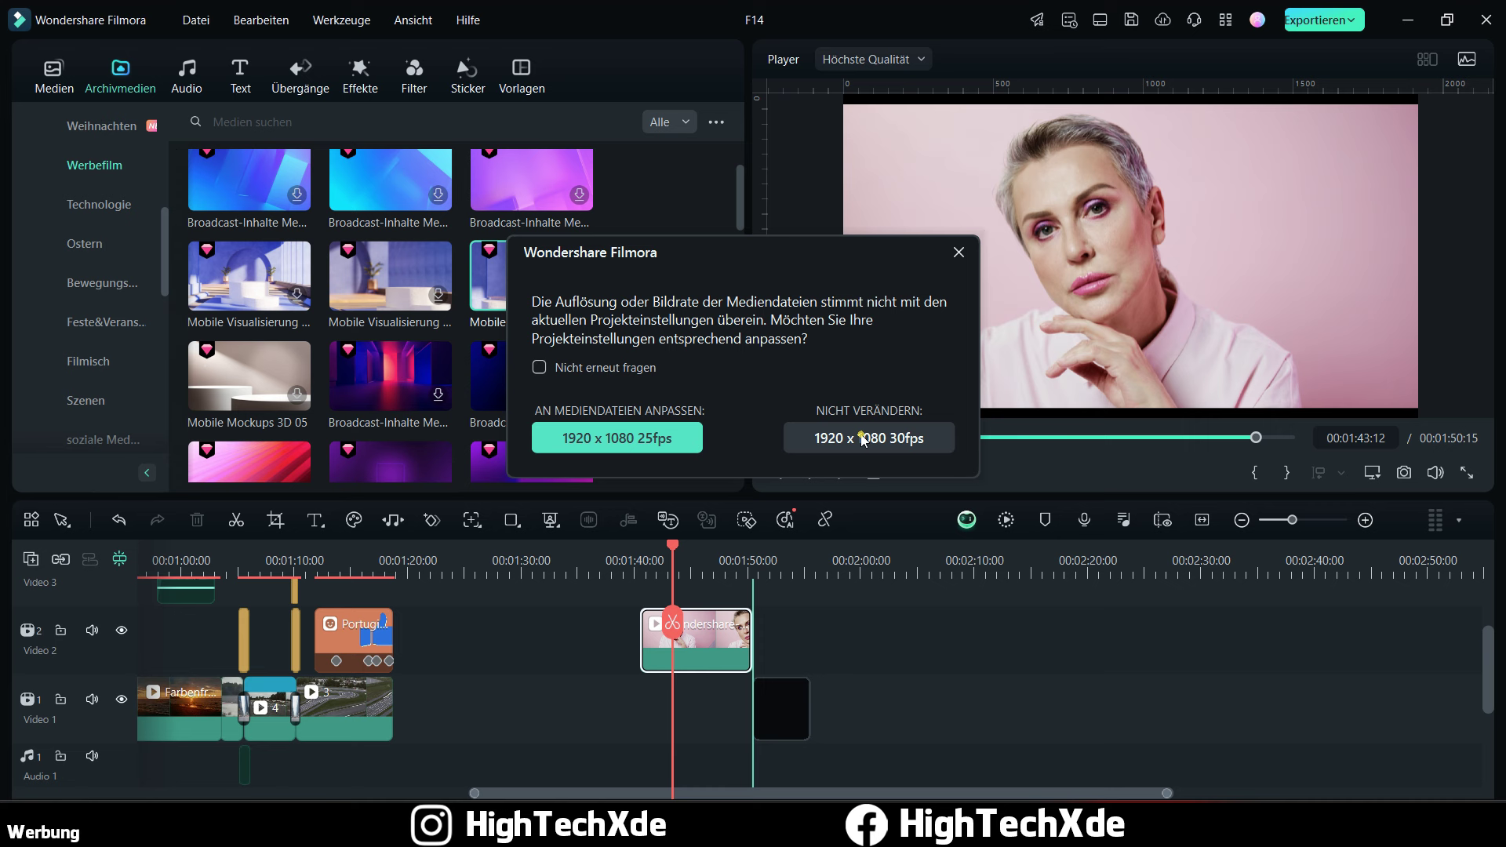
pyautogui.click(791, 445)
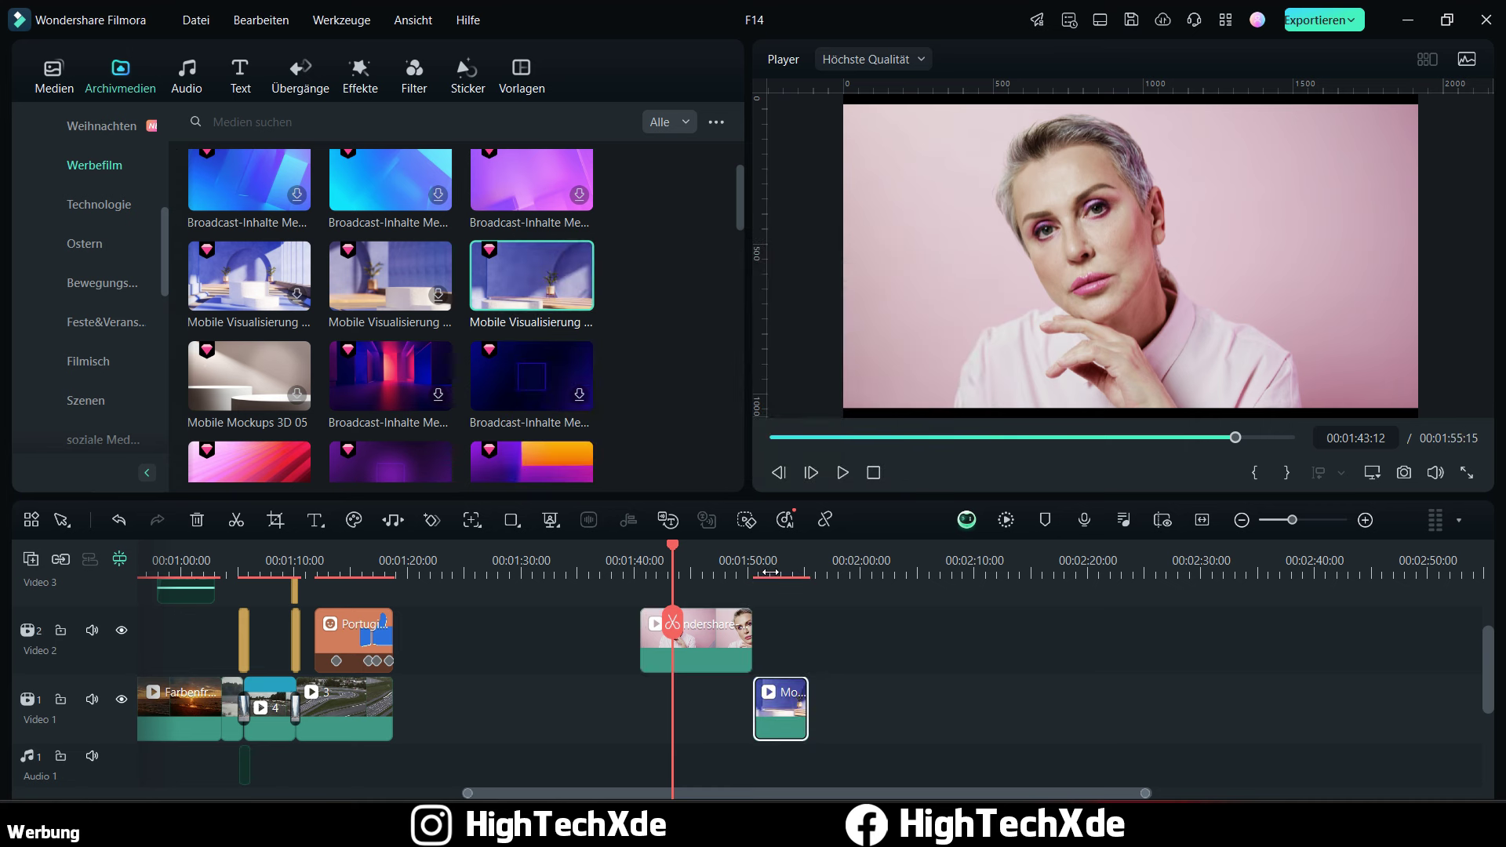
pyautogui.click(841, 473)
pyautogui.click(840, 473)
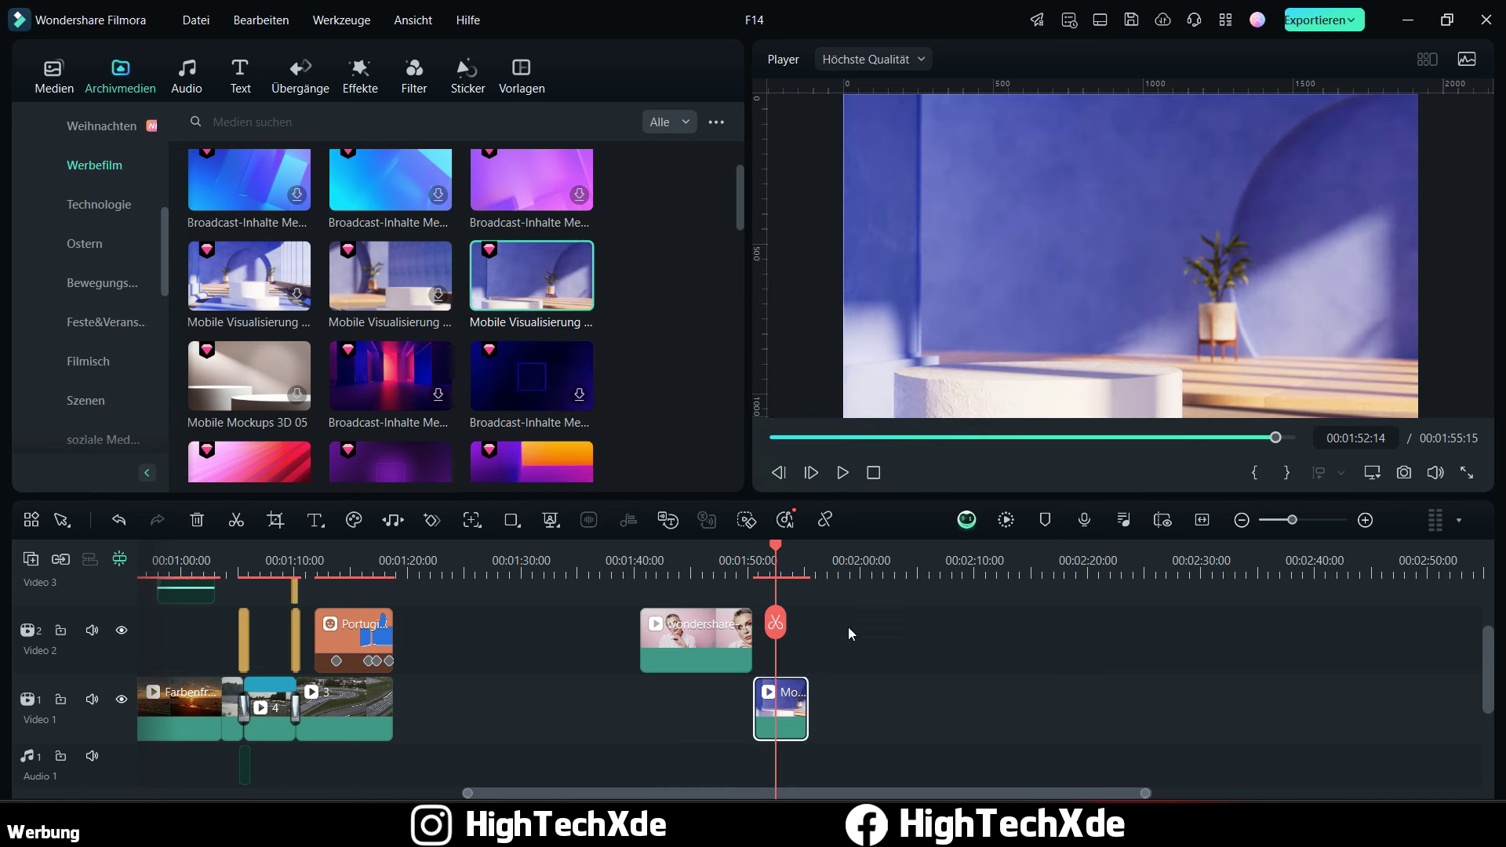
pyautogui.moveTo(787, 706)
pyautogui.mouseDown()
pyautogui.moveTo(673, 710)
pyautogui.moveTo(855, 704)
pyautogui.moveTo(795, 704)
pyautogui.mouseUp()
# Step: Enable KI Porträtausschnitt for the portrait clip on Video 2
pyautogui.click(688, 568)
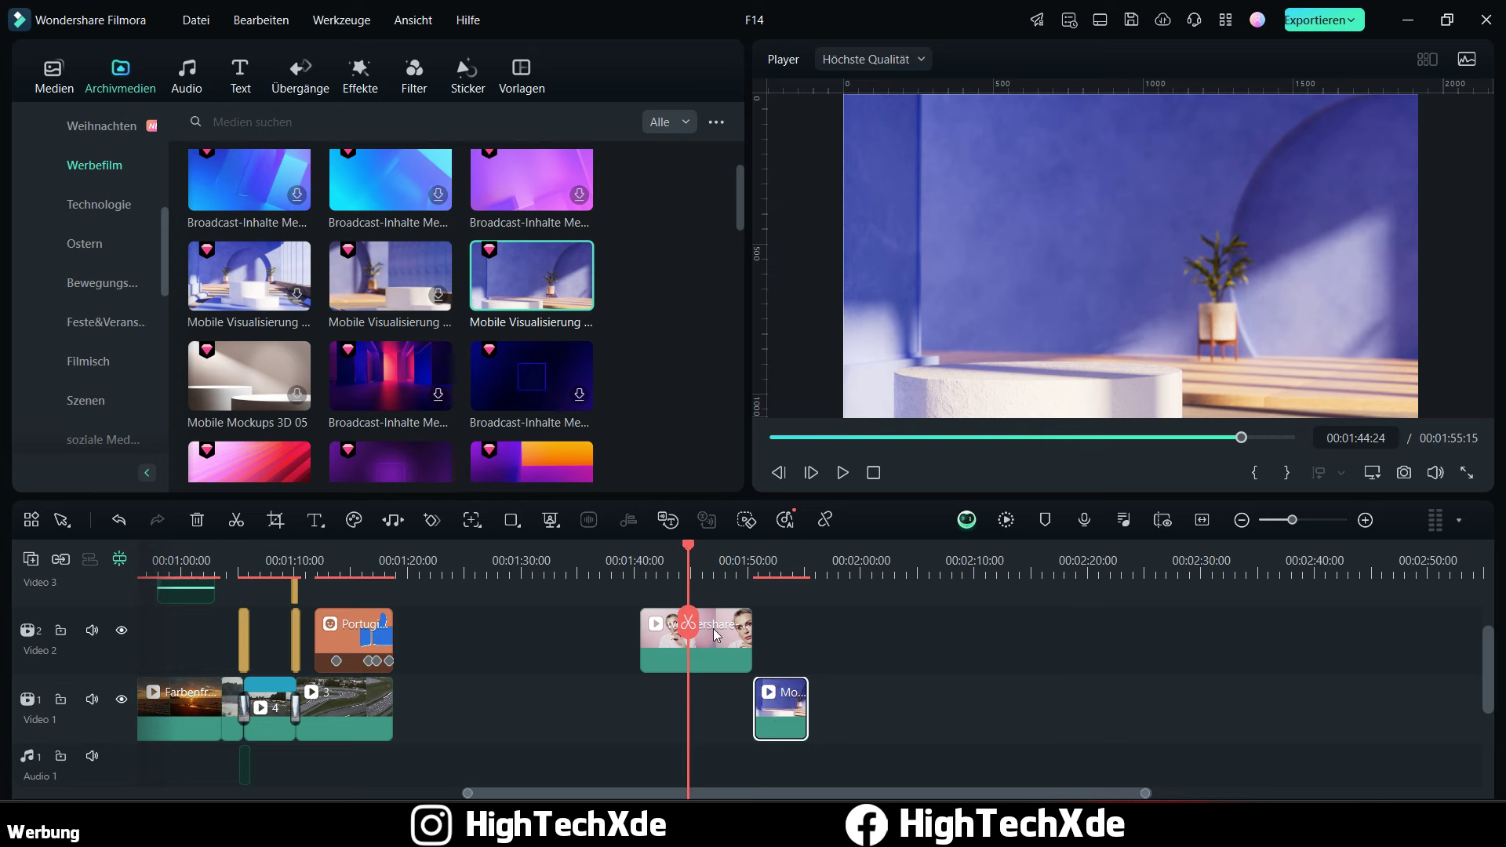
pyautogui.click(719, 639)
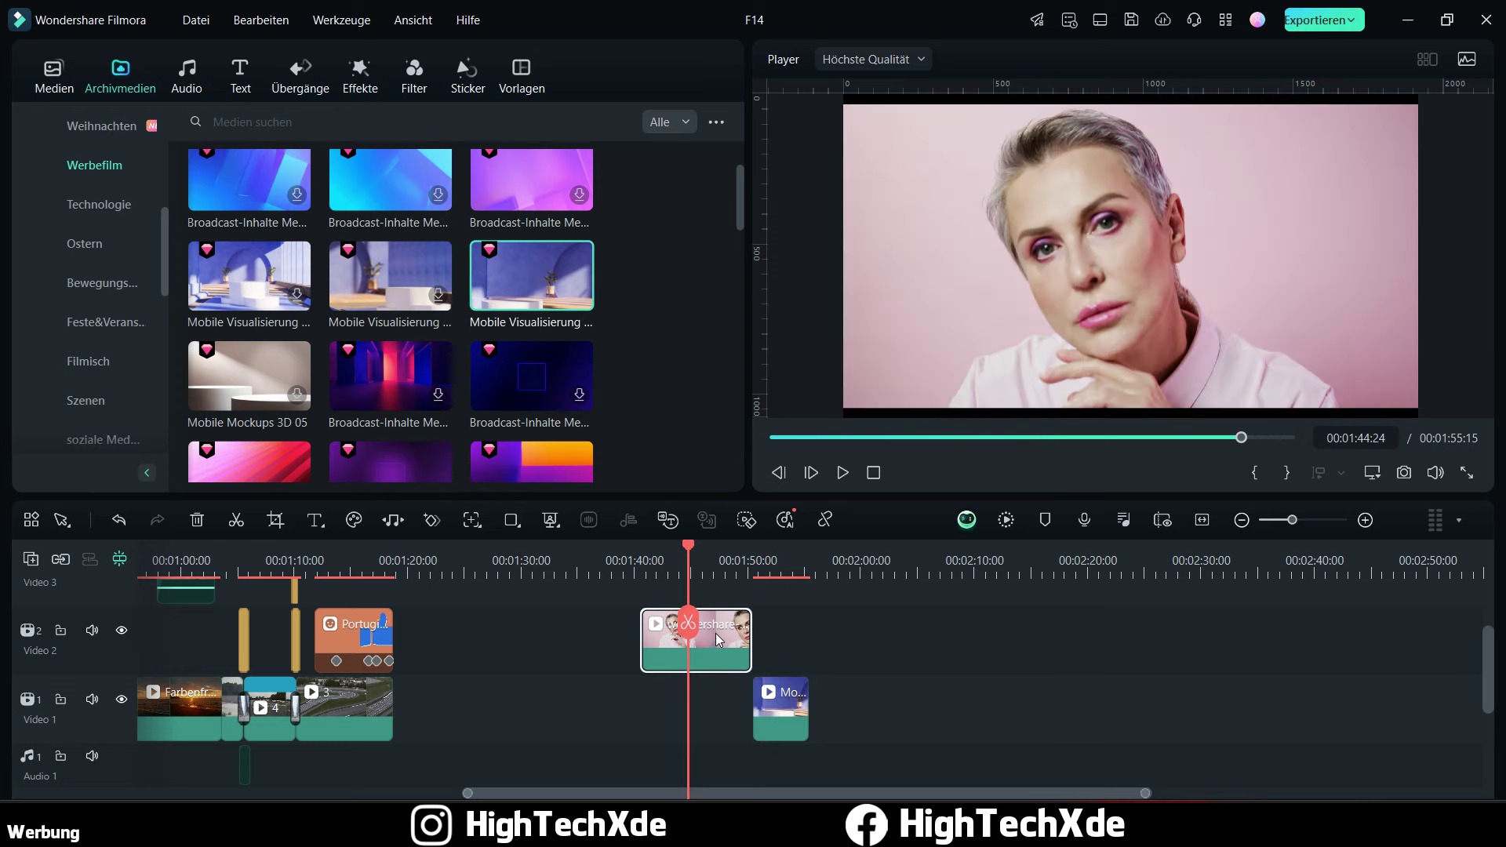
pyautogui.doubleClick(719, 640)
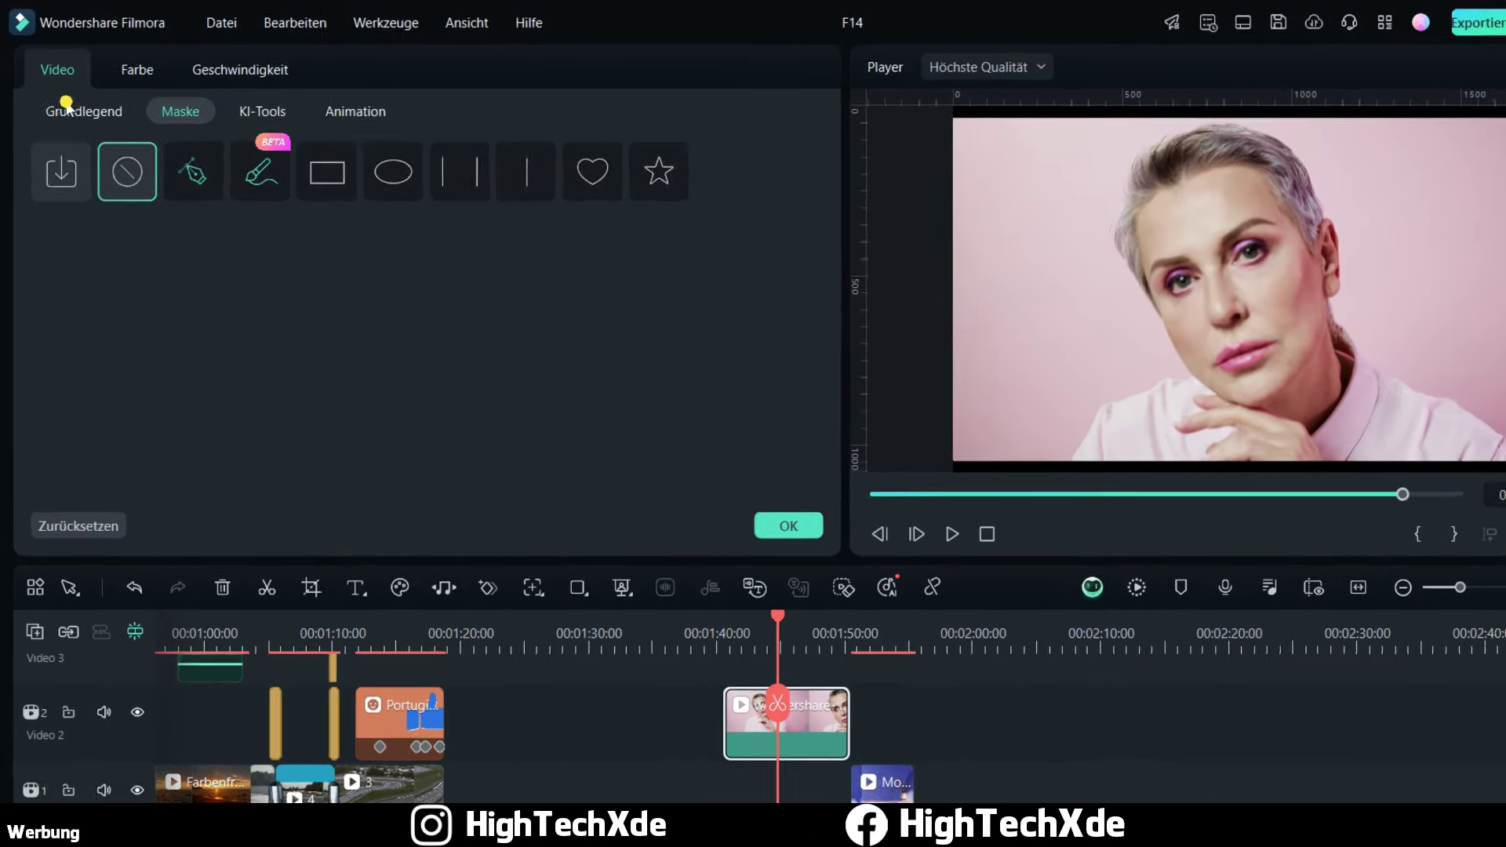
pyautogui.click(86, 98)
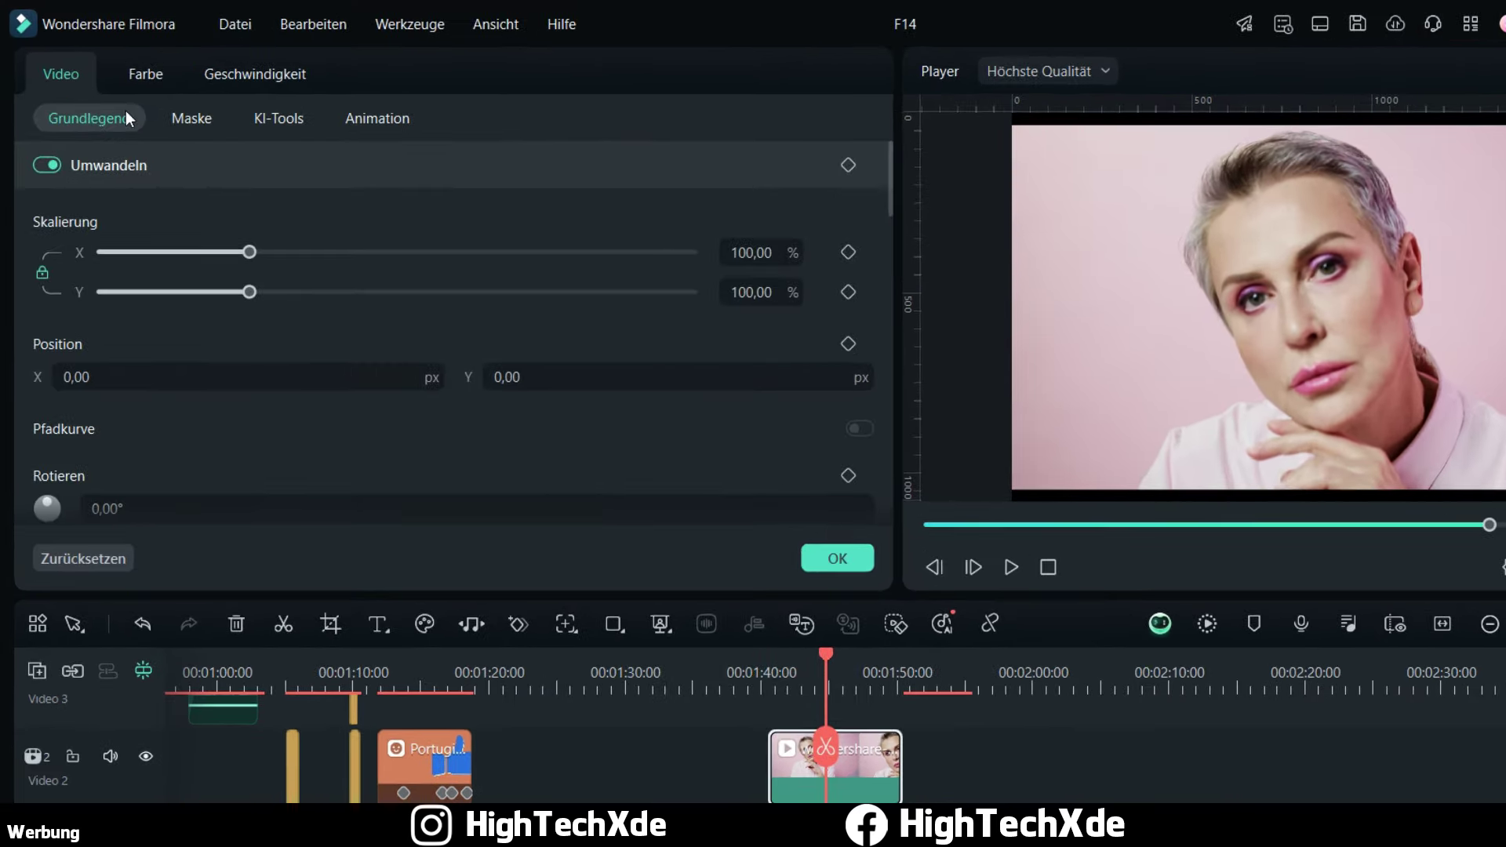
pyautogui.click(270, 116)
pyautogui.scroll(-5, 375, 327)
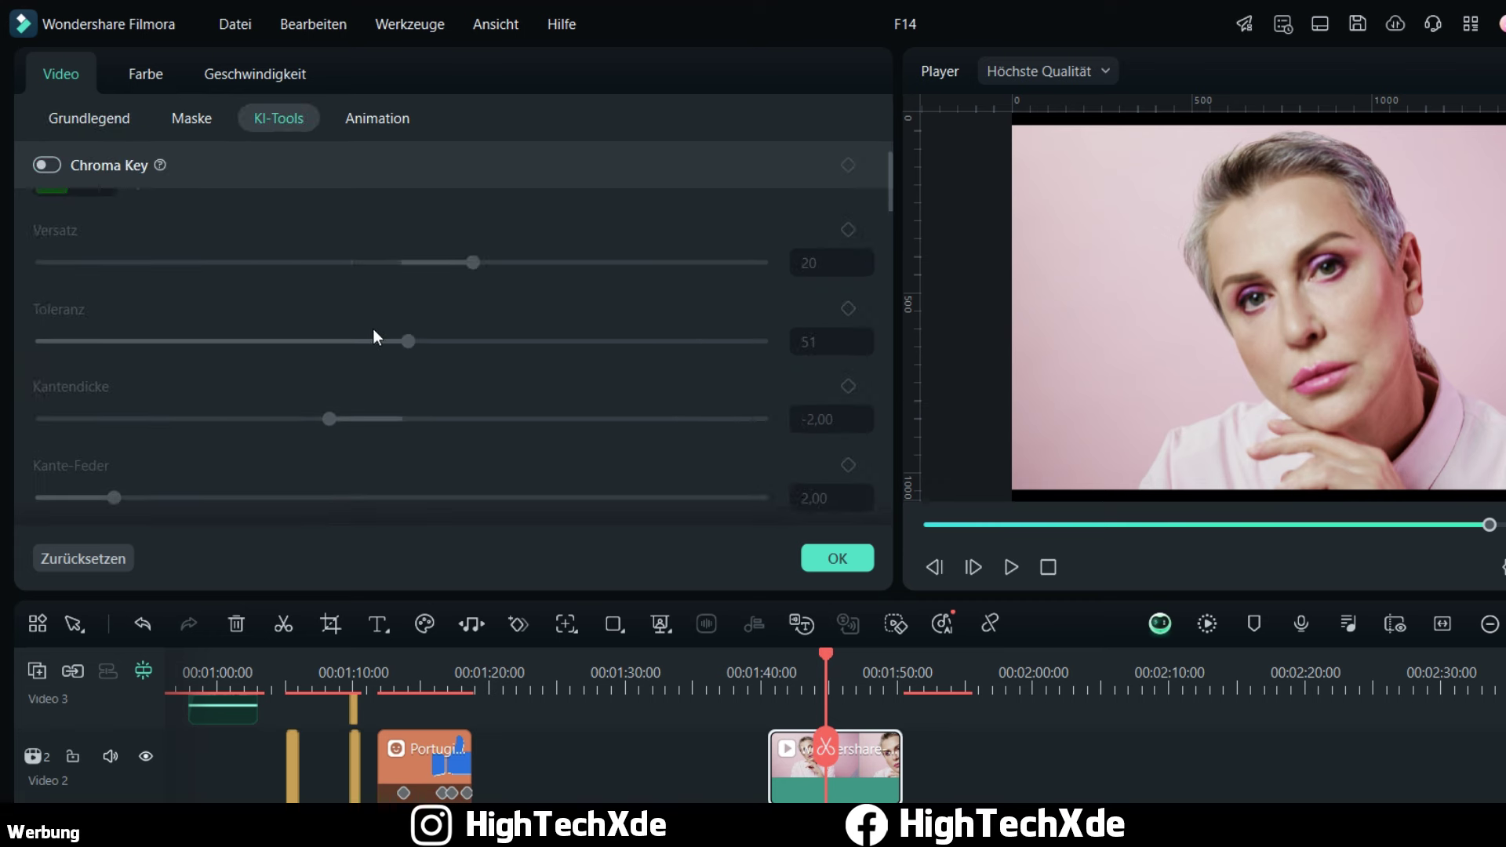
pyautogui.scroll(-2, 353, 302)
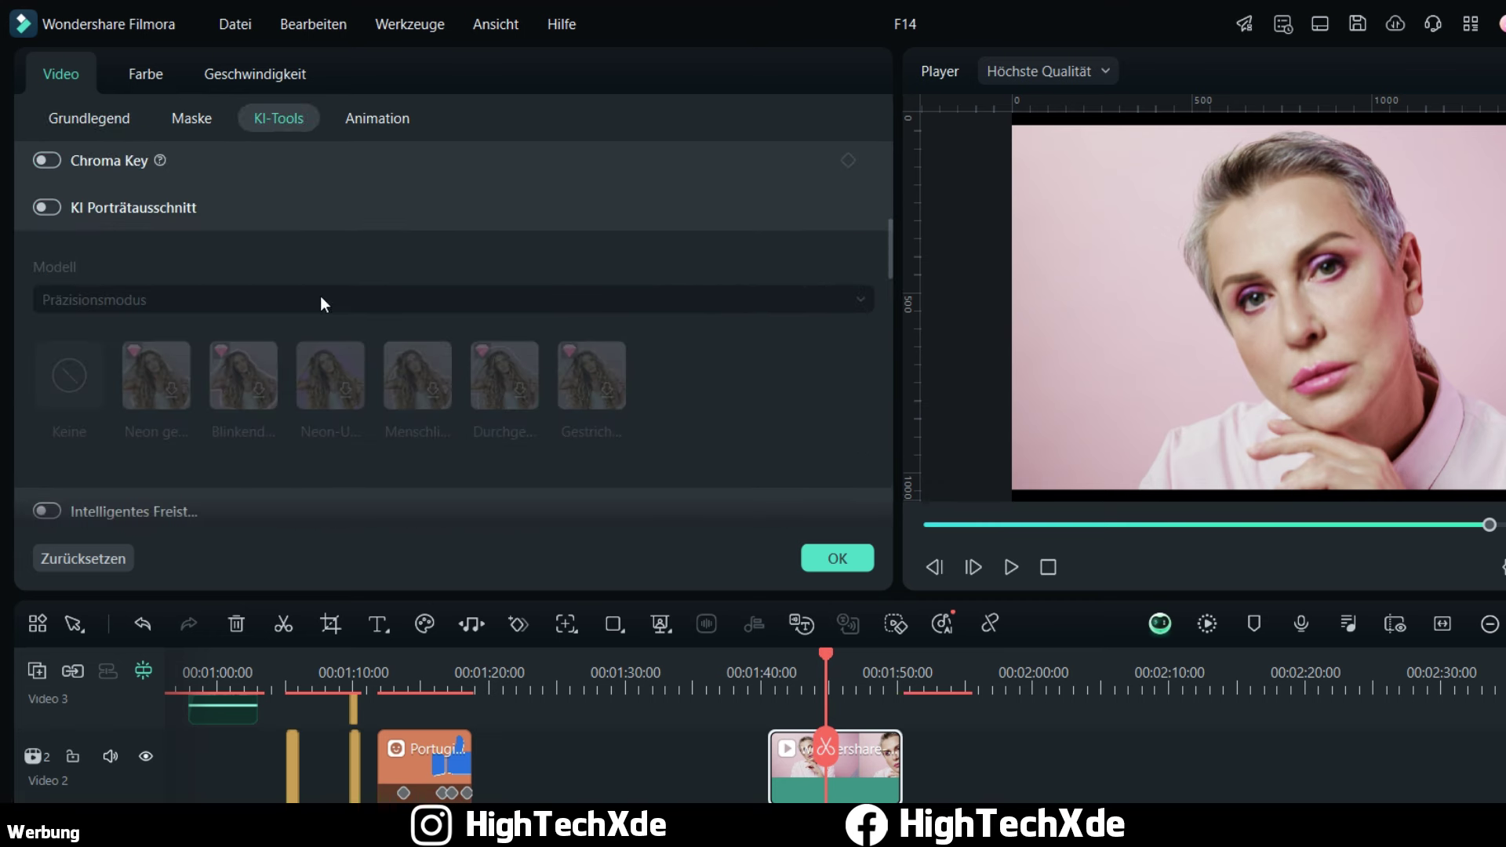
pyautogui.click(49, 207)
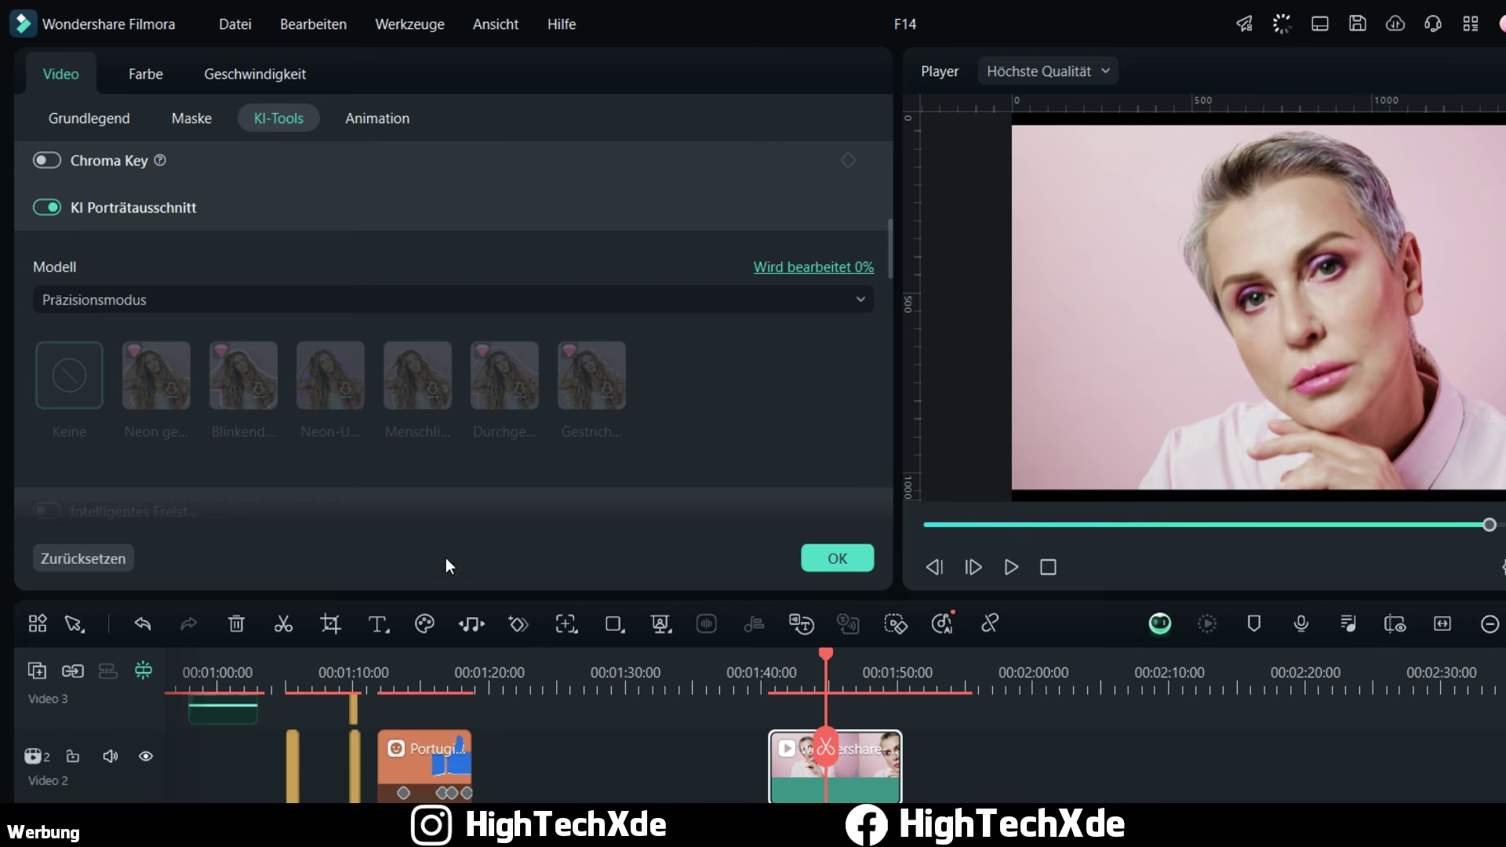
pyautogui.scroll(2, 380, 371)
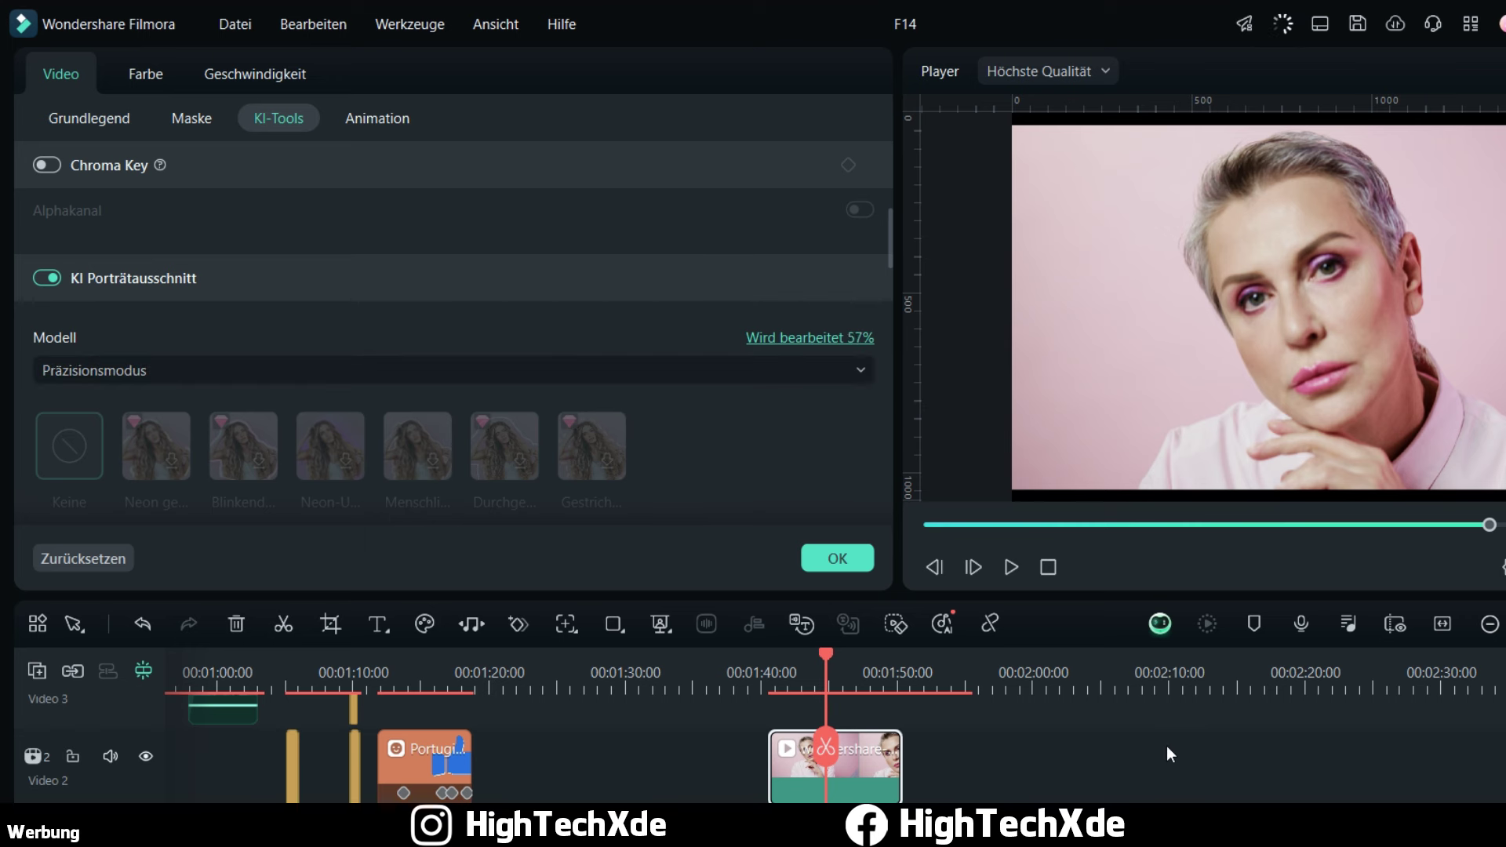
# Step: Review the KI Porträtausschnitt model options and play back the cut-out portrait clip
pyautogui.click(795, 367)
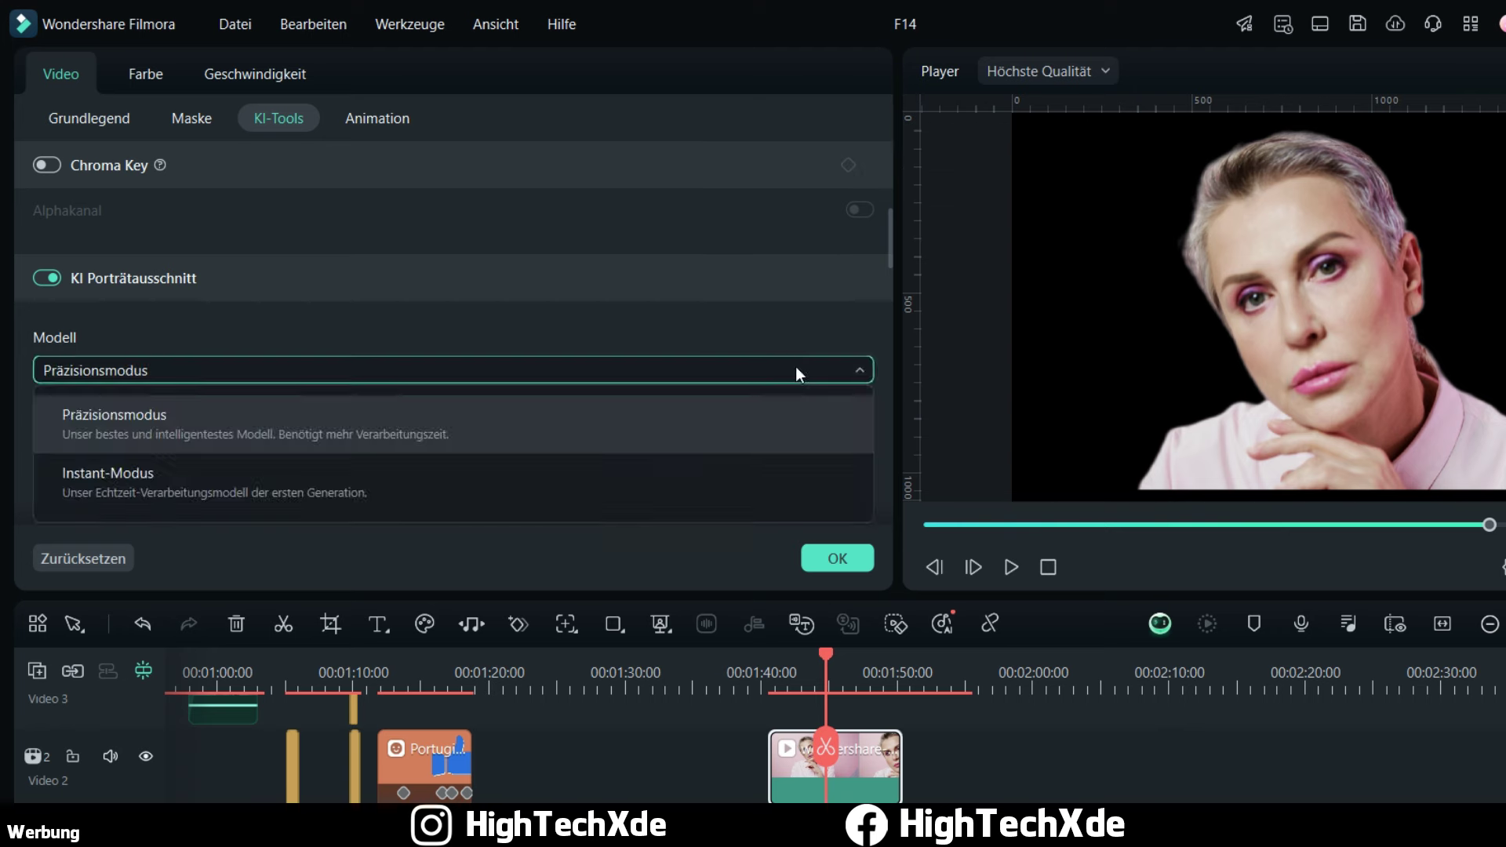
pyautogui.click(795, 367)
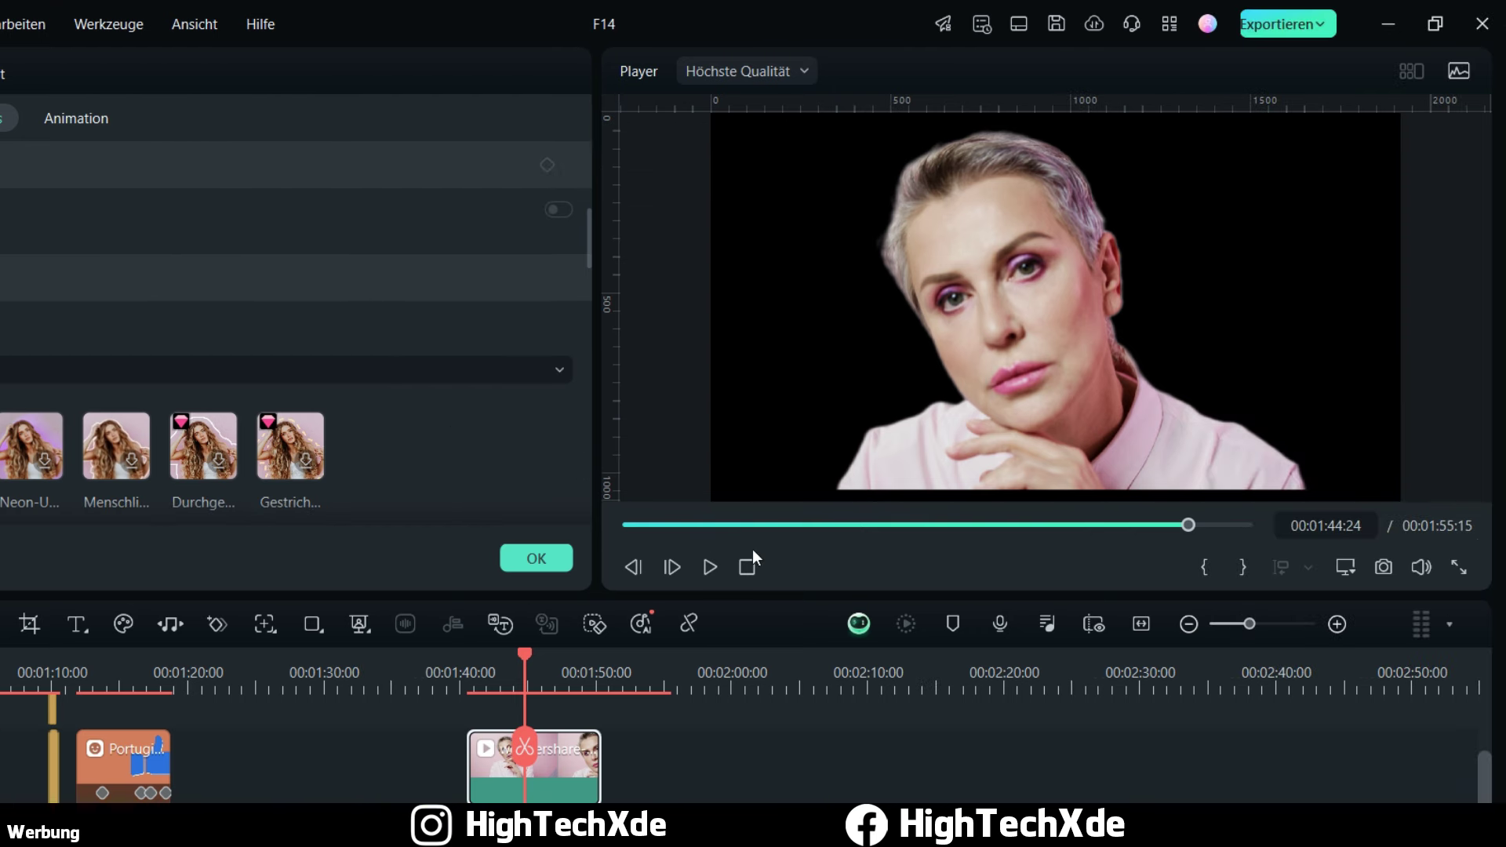
pyautogui.click(709, 566)
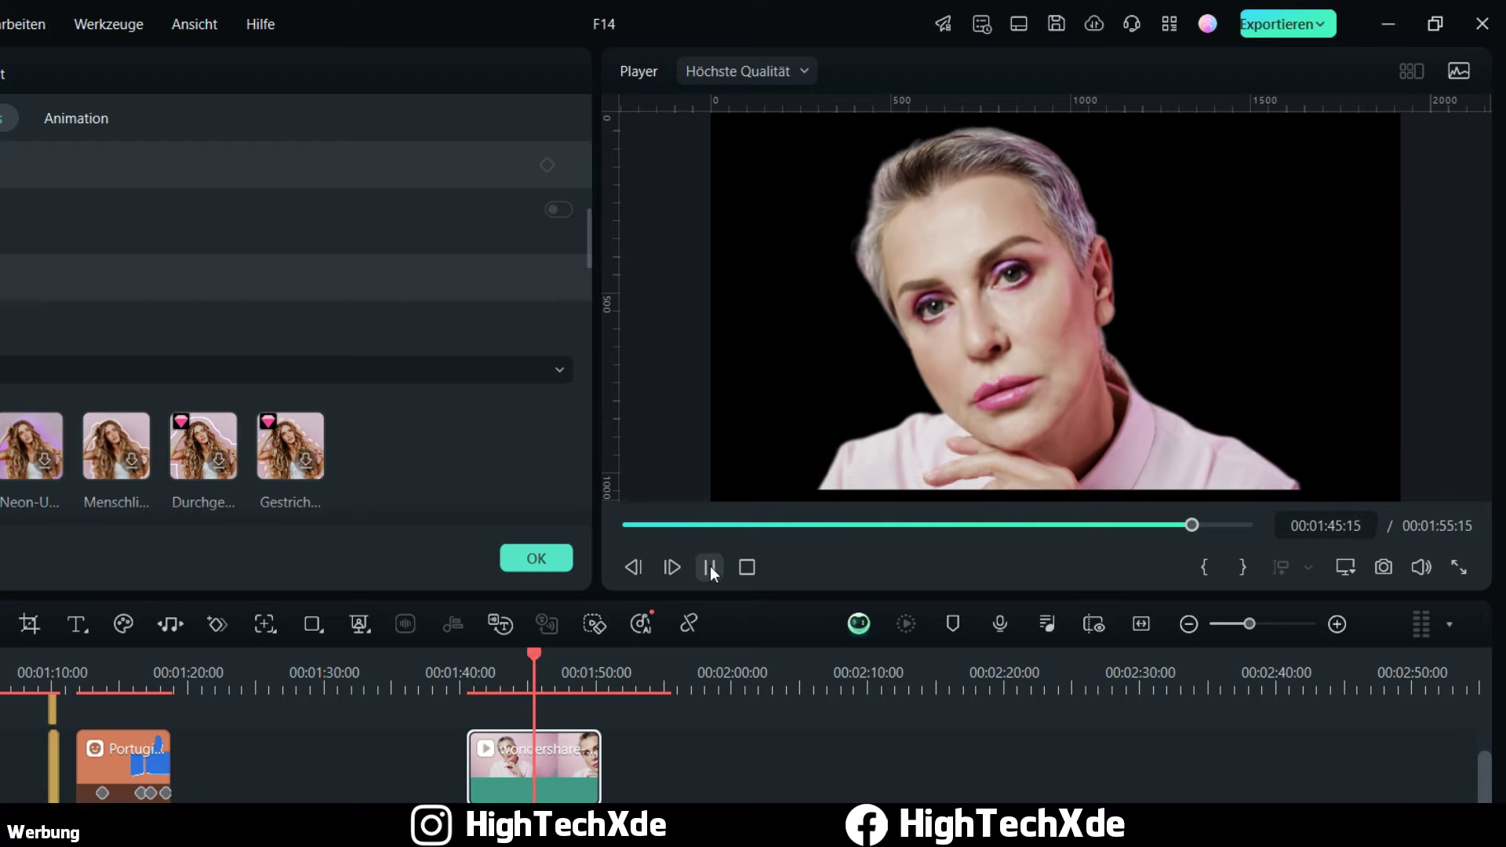
pyautogui.click(487, 679)
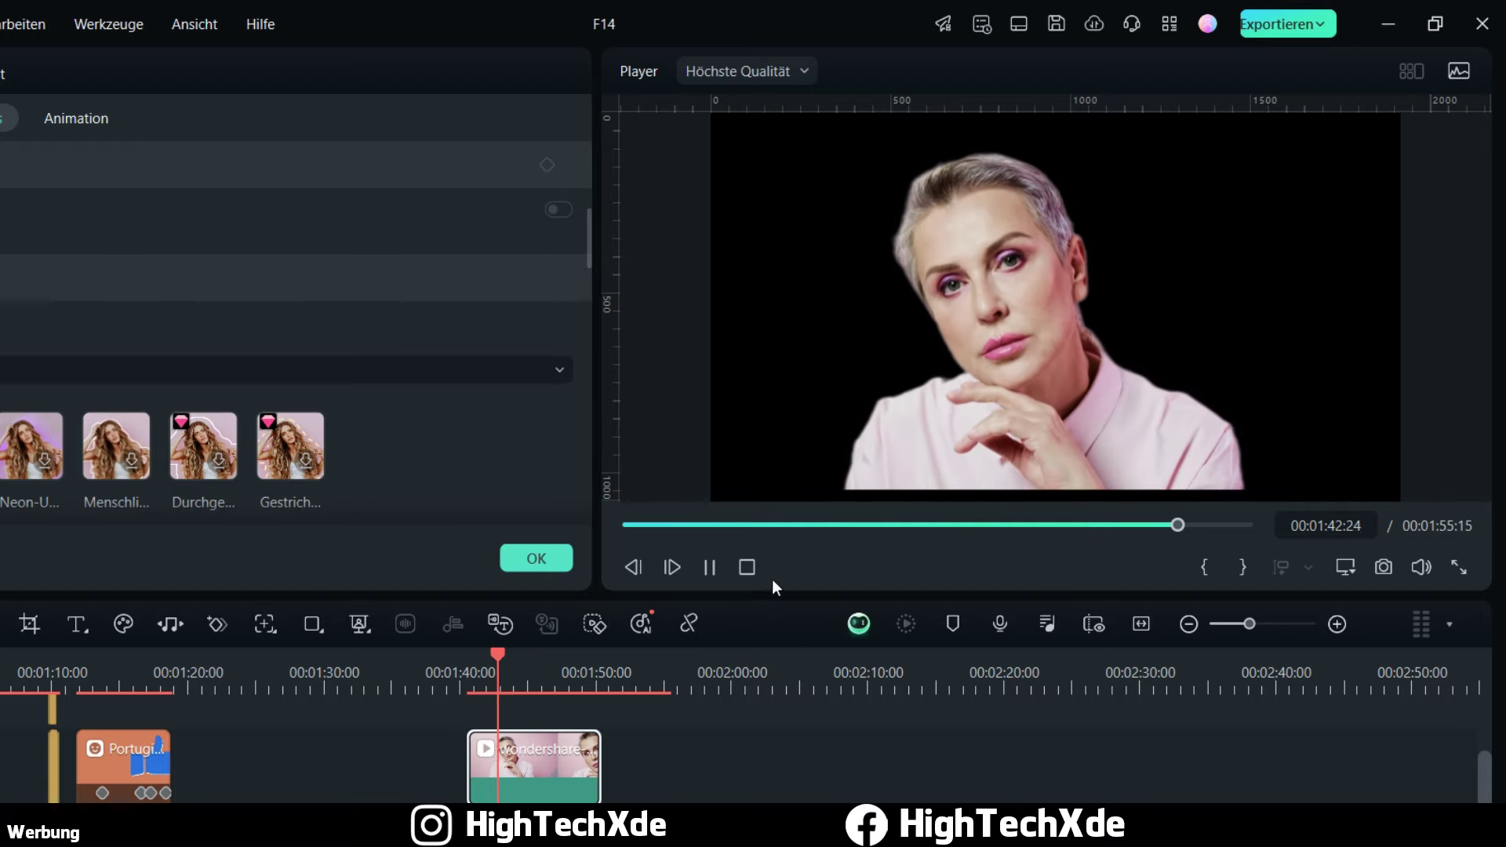
pyautogui.click(710, 568)
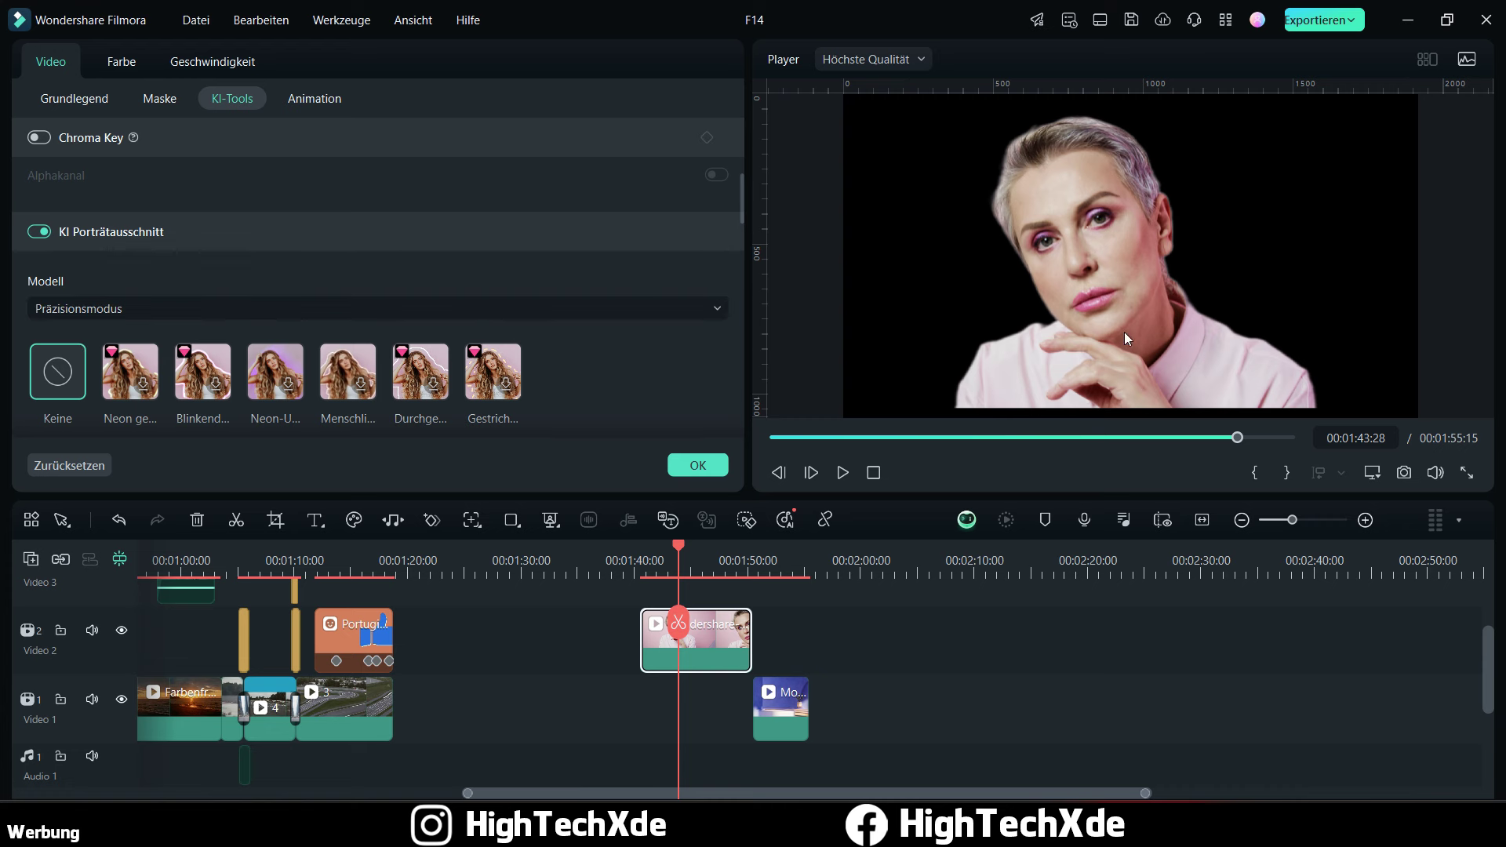
pyautogui.click(588, 308)
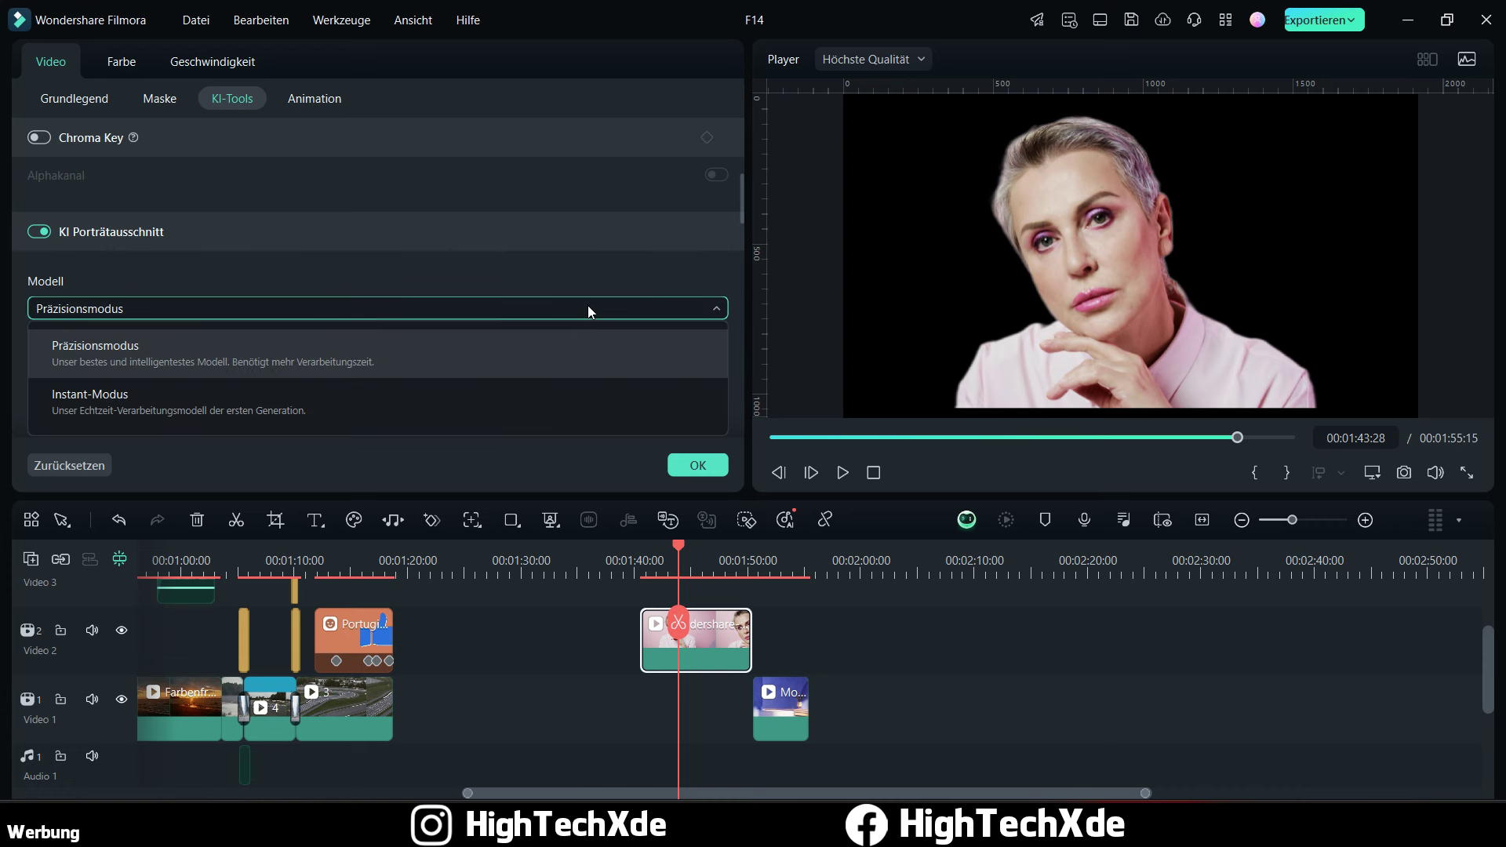
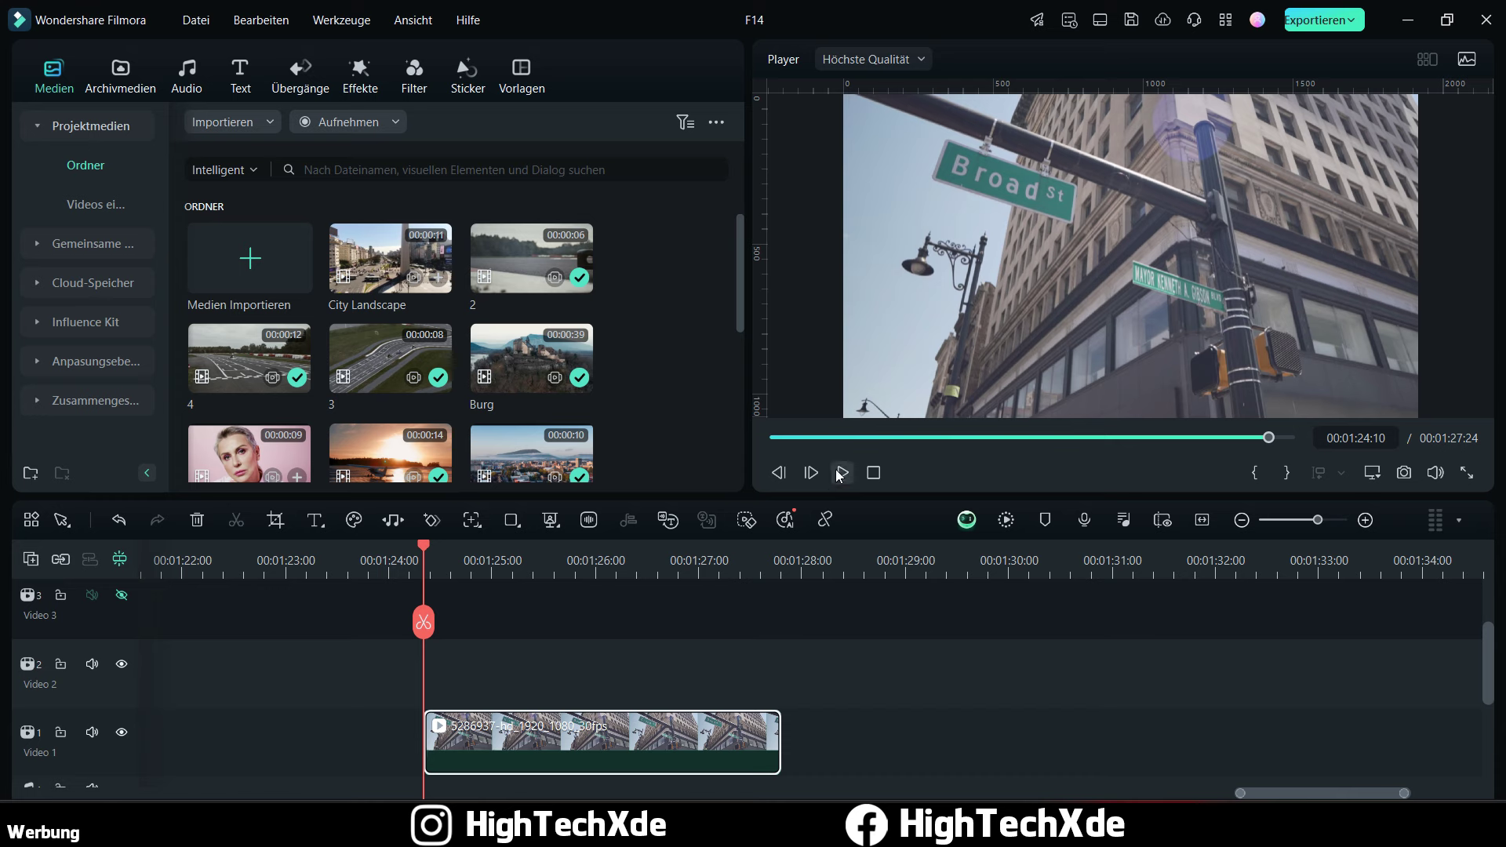
# Step: Preview the Broad St street sign clip twice and return the playhead to the clip's start
pyautogui.click(841, 474)
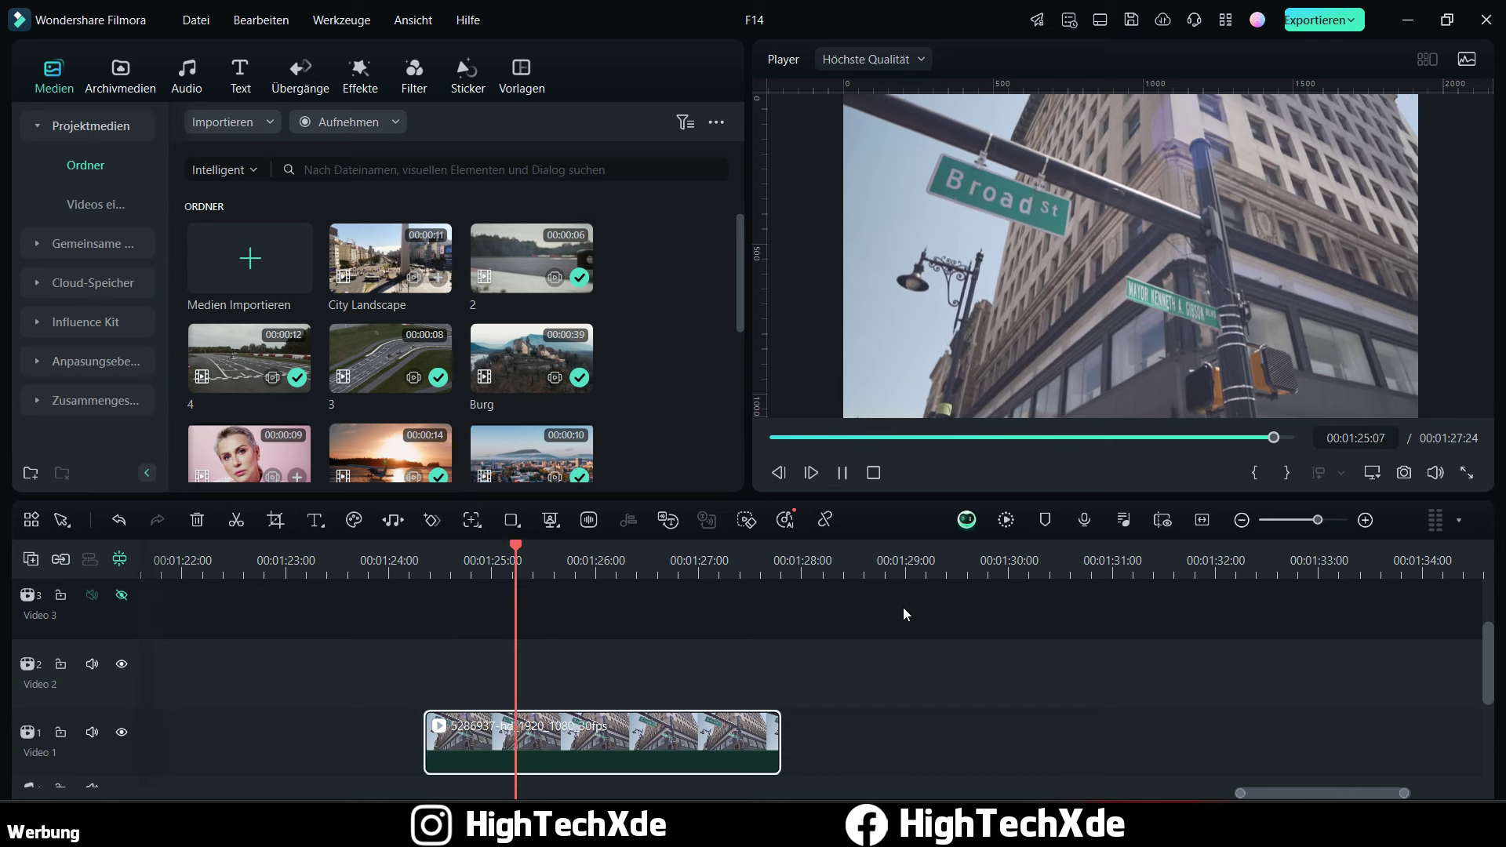
pyautogui.click(844, 472)
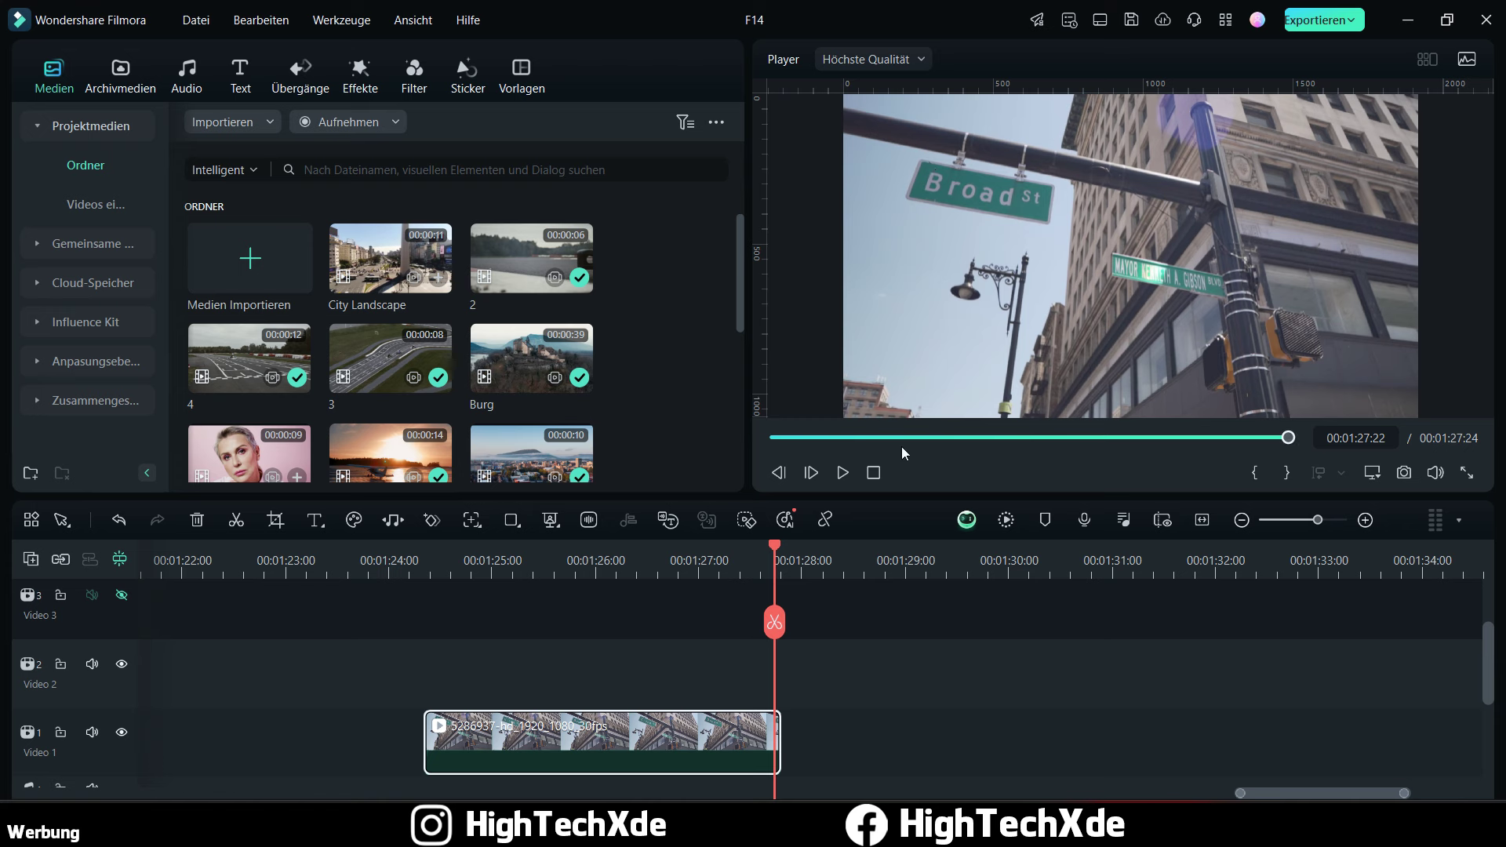
pyautogui.click(414, 560)
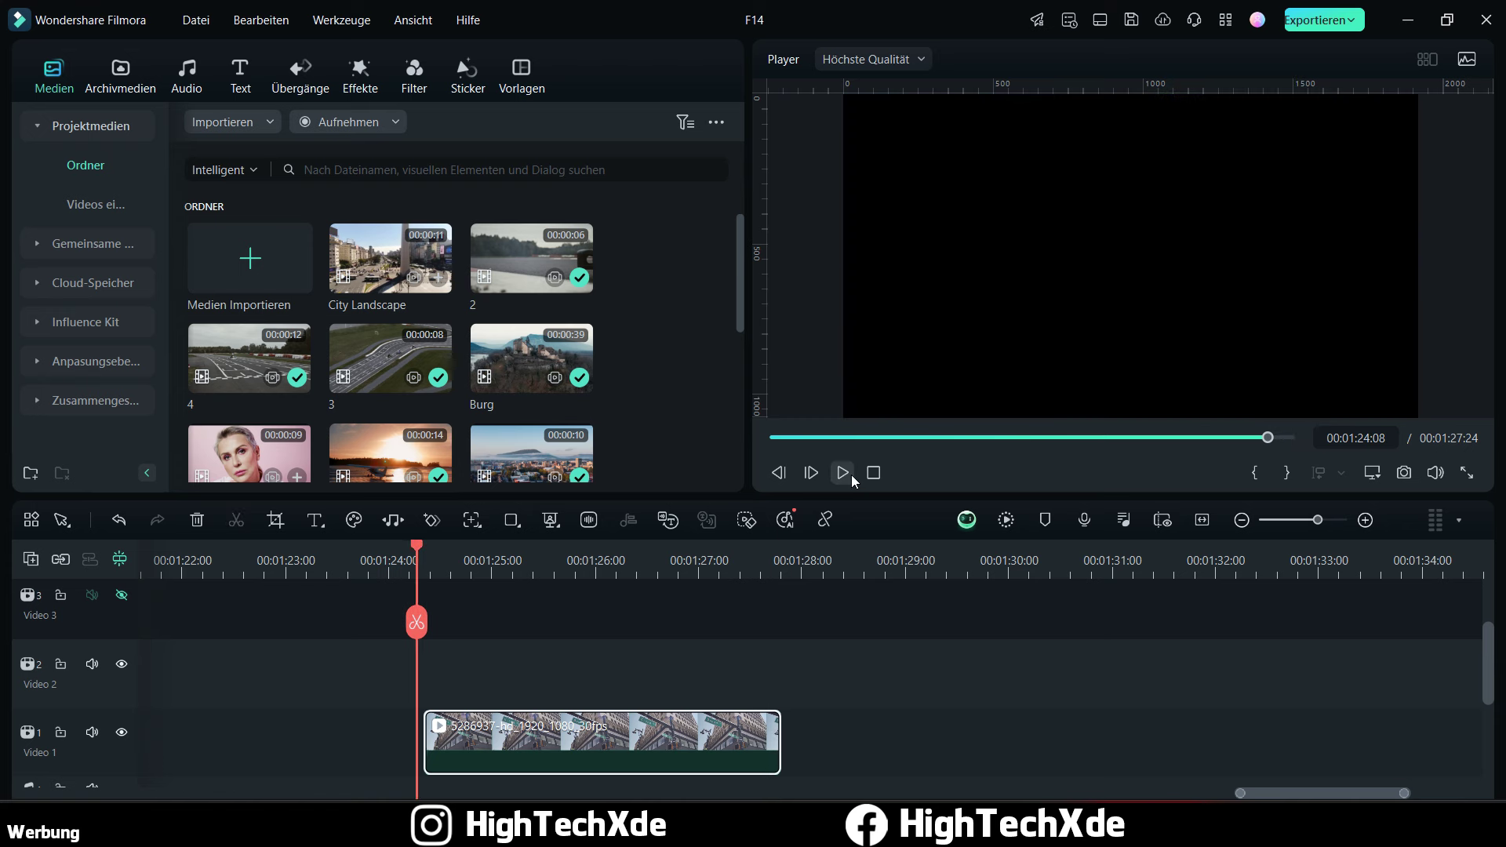
pyautogui.click(843, 472)
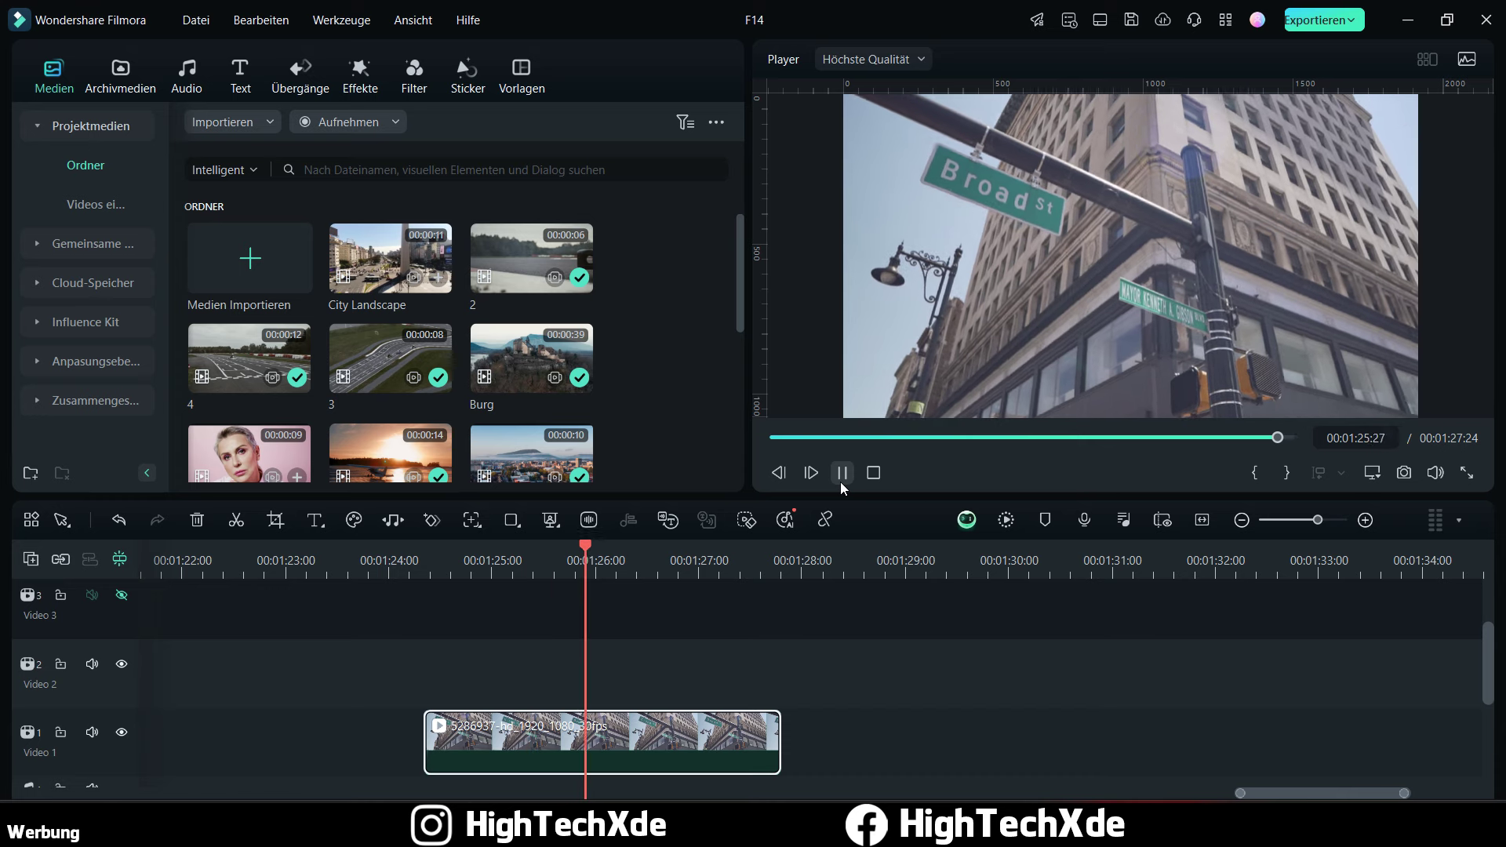
pyautogui.click(841, 473)
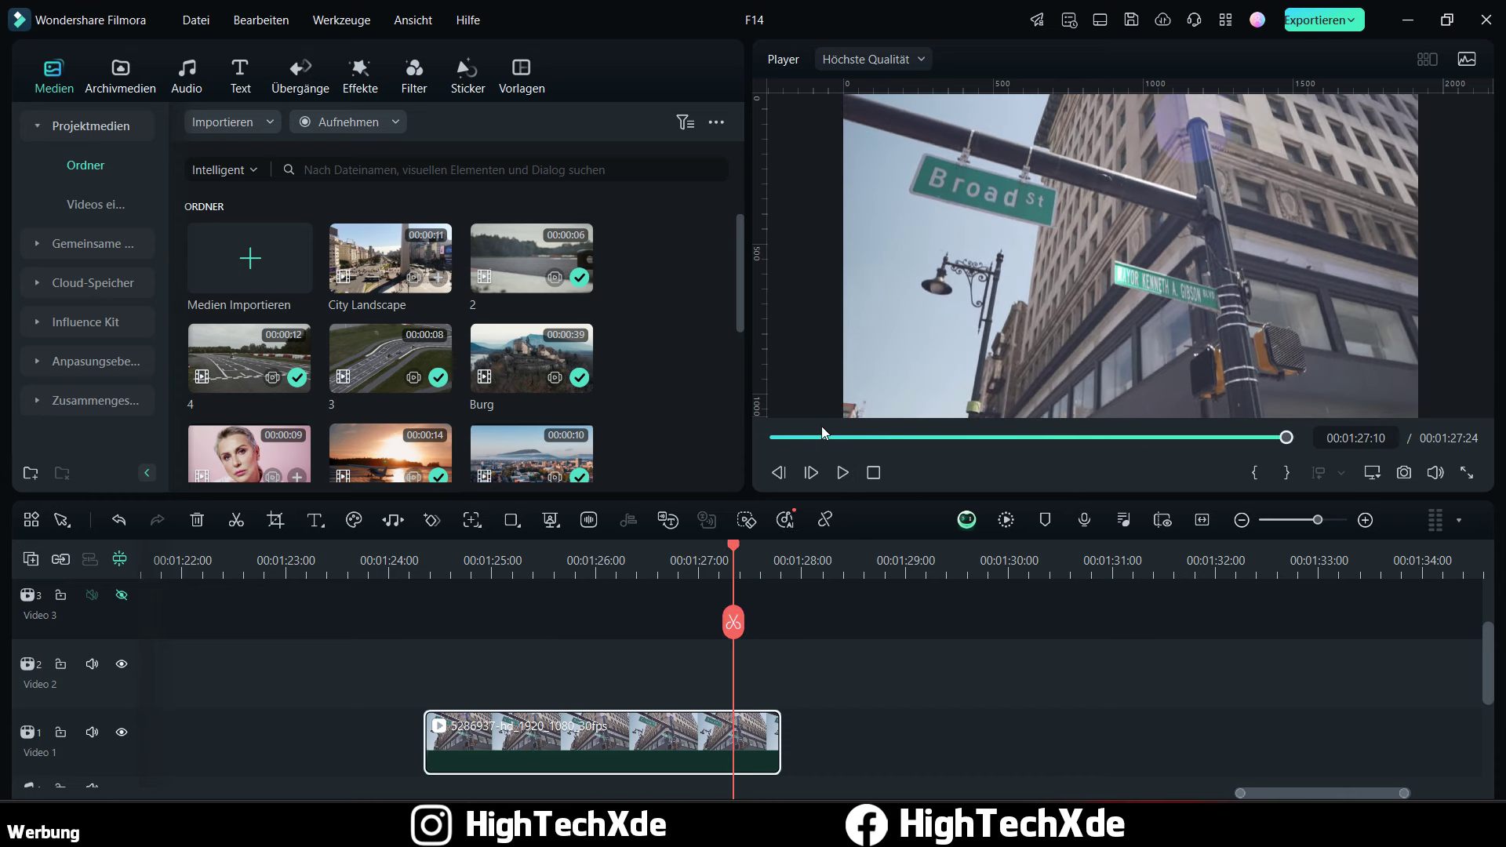
pyautogui.click(415, 562)
pyautogui.moveTo(415, 549); pyautogui.dragTo(423, 551)
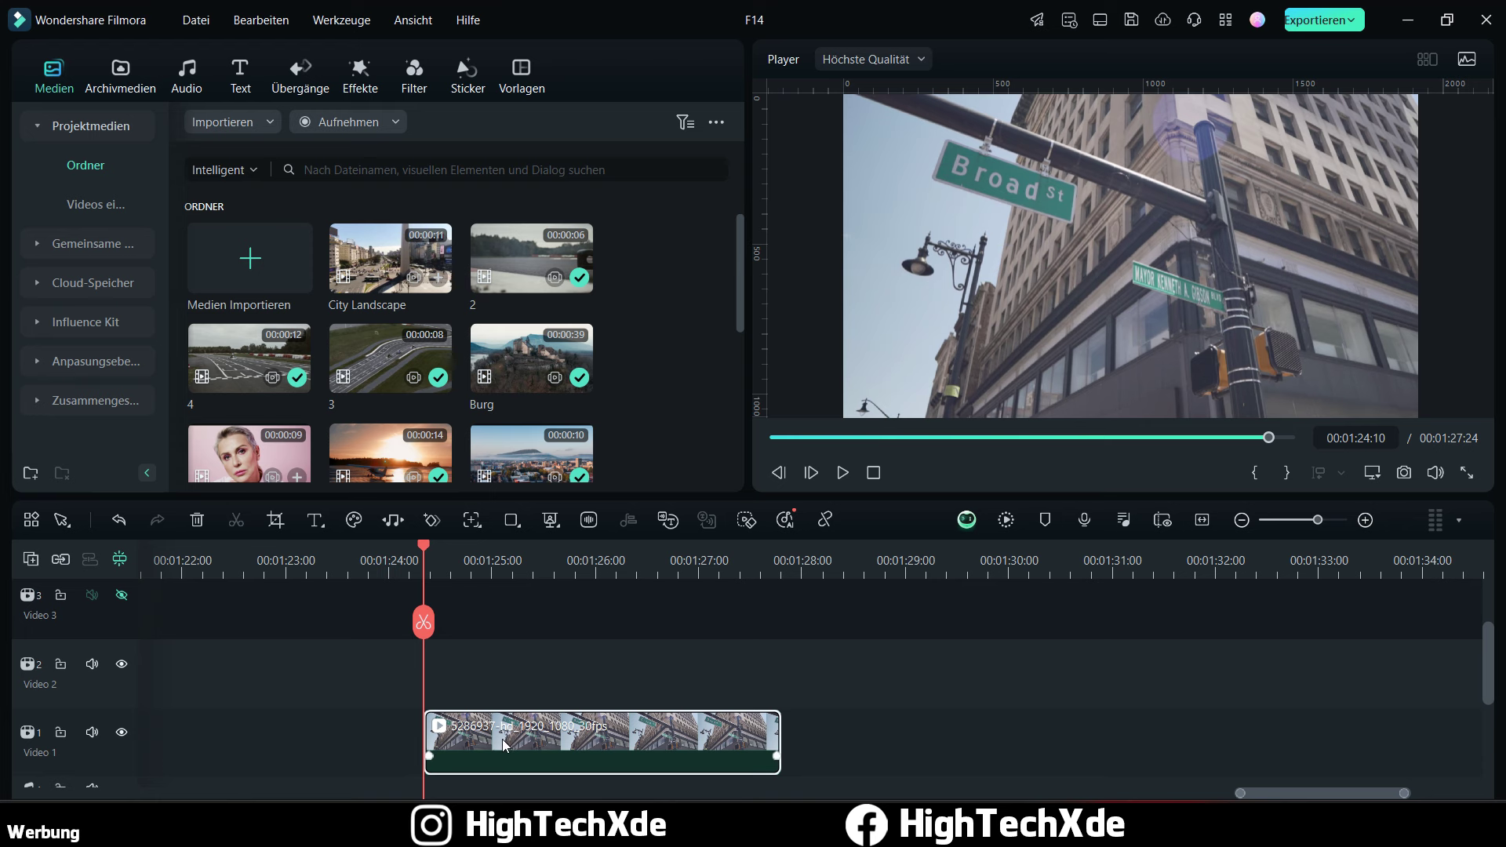
# Step: Enable Flächenverfolgung for the street sign clip and choose the Erweitert tracker
pyautogui.scroll(-2, 504, 746)
pyautogui.click(513, 682)
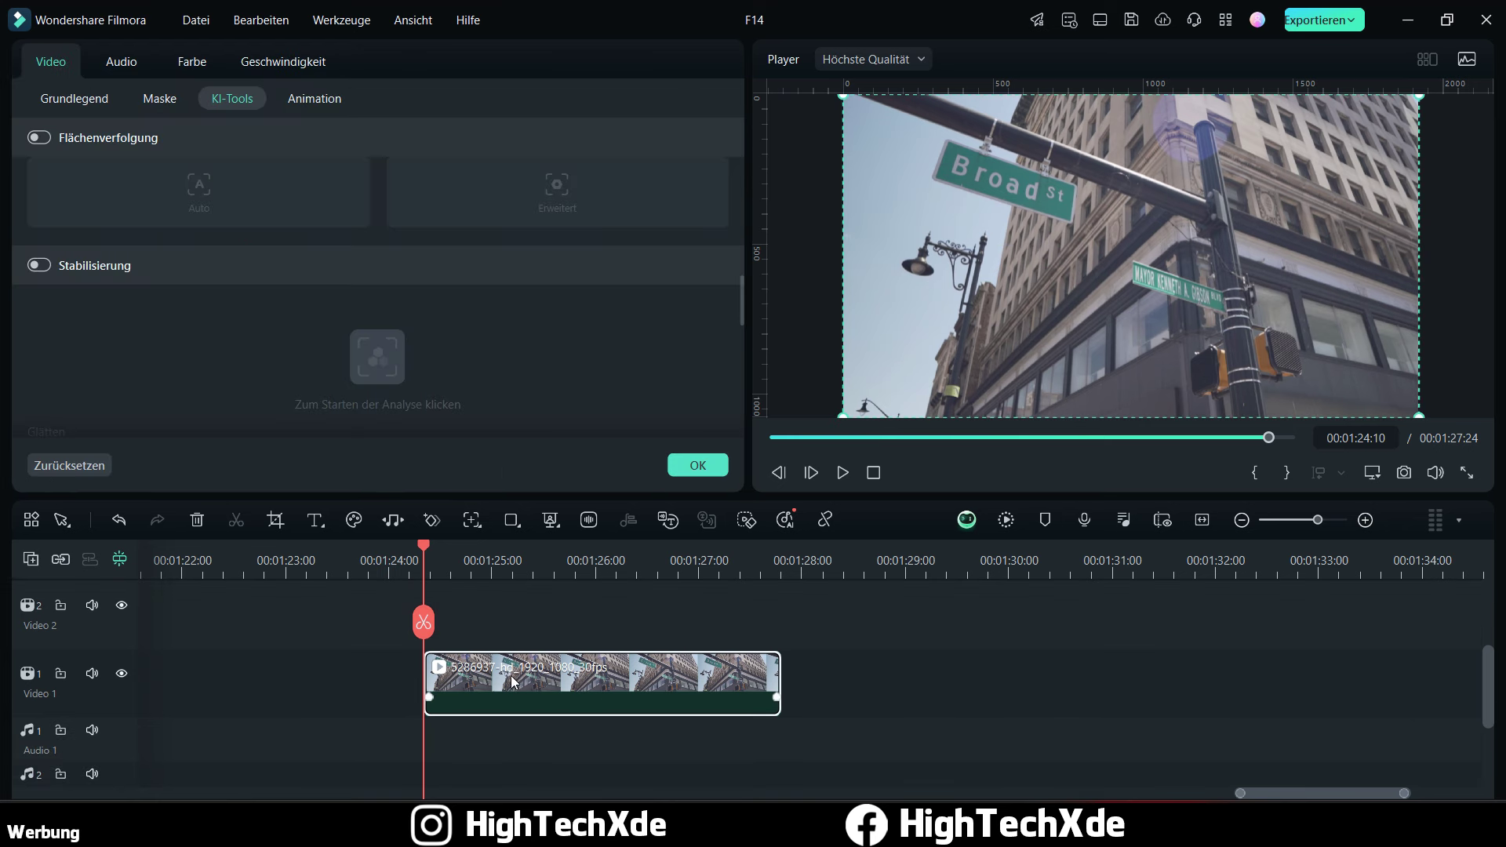
pyautogui.scroll(2, 292, 267)
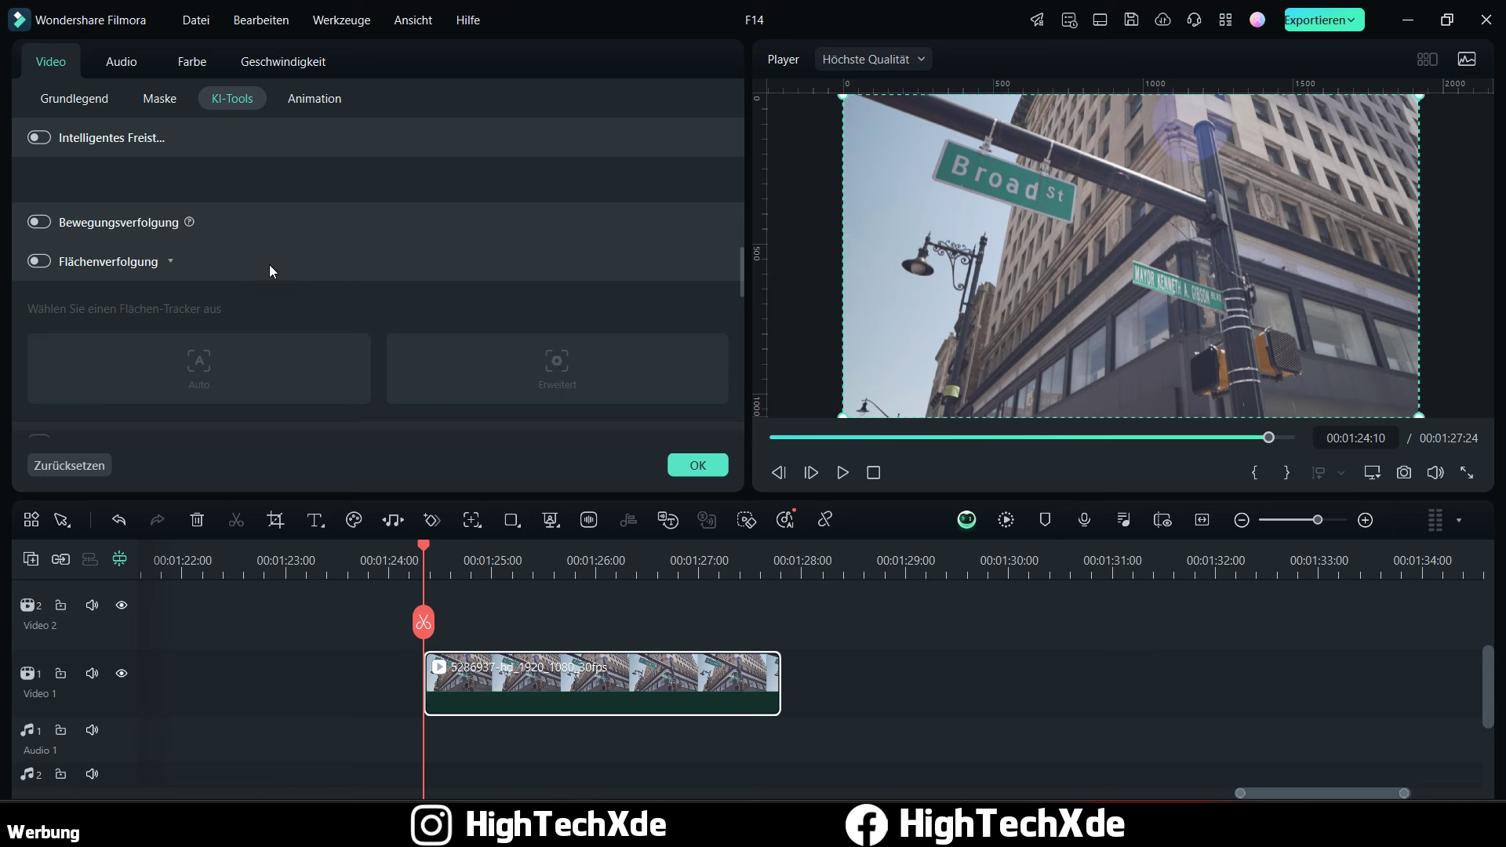
pyautogui.click(39, 262)
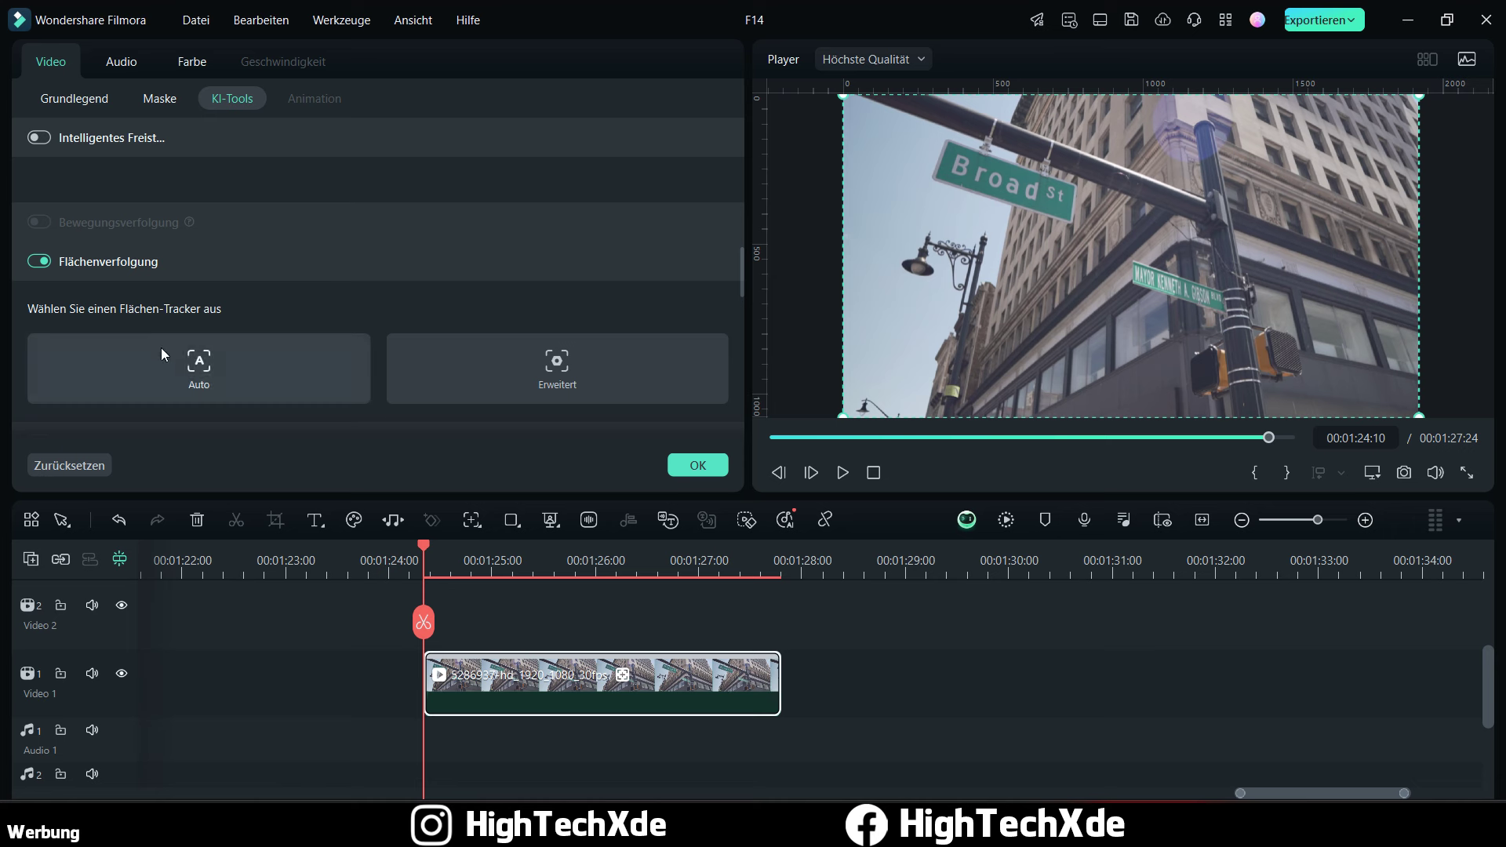
pyautogui.click(530, 376)
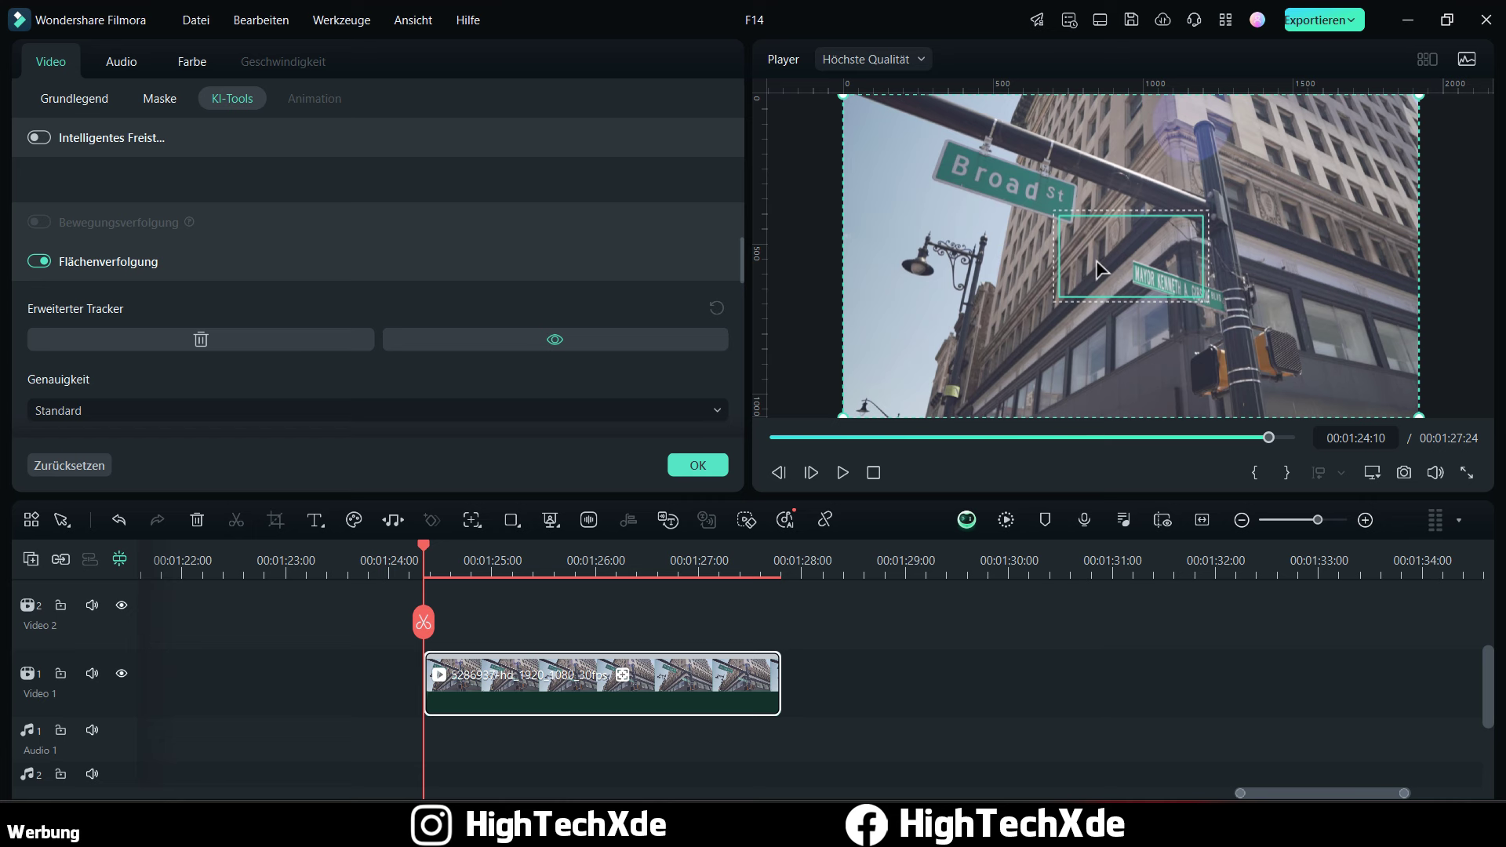
# Step: Fit the four corners of the planar tracker to the corners of the Broad St sign
pyautogui.moveTo(1078, 256); pyautogui.dragTo(949, 144)
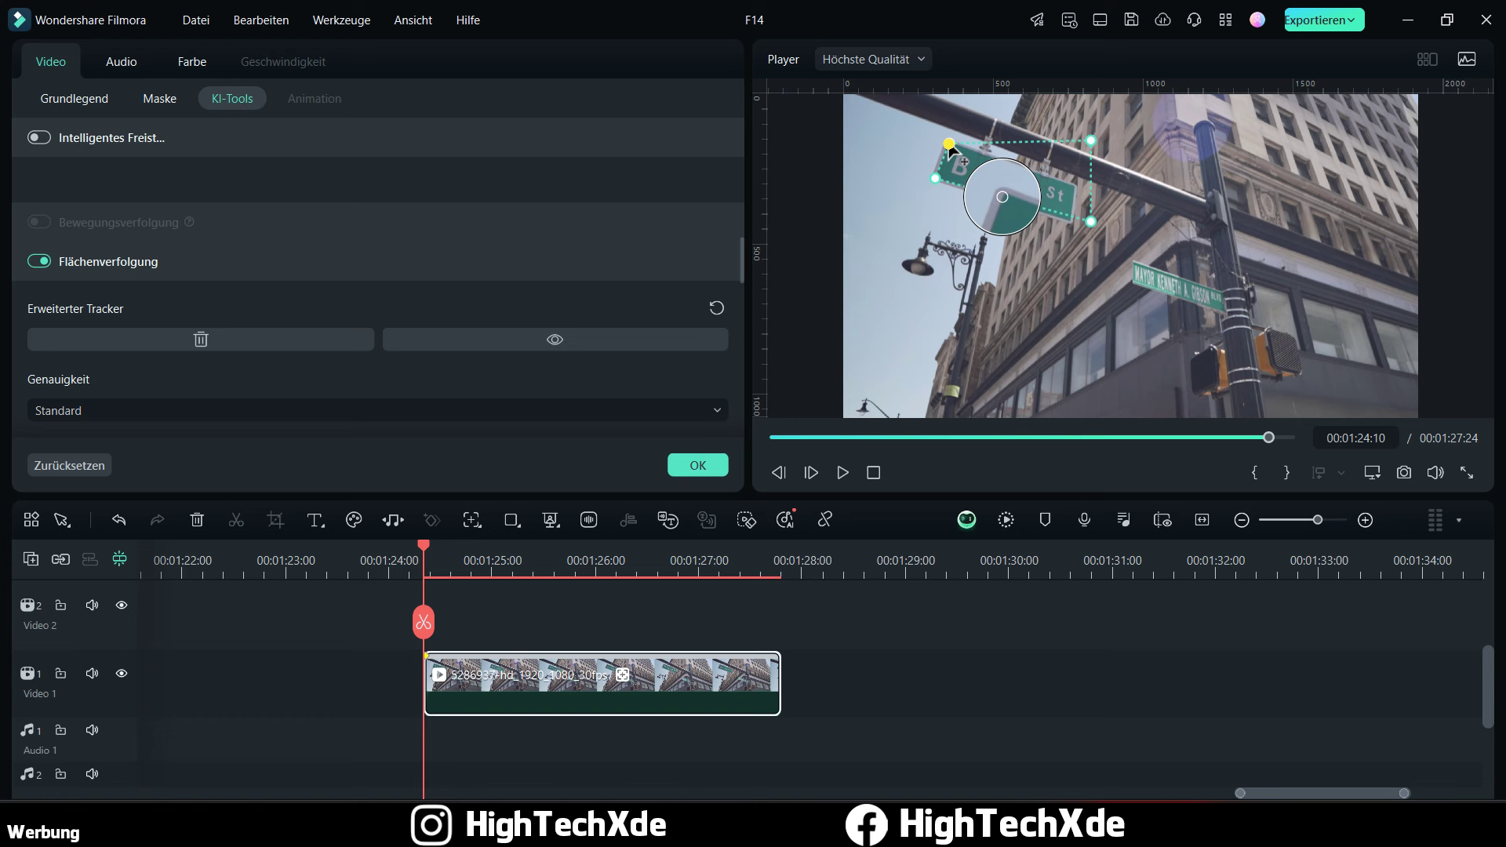
pyautogui.moveTo(949, 145); pyautogui.dragTo(949, 144)
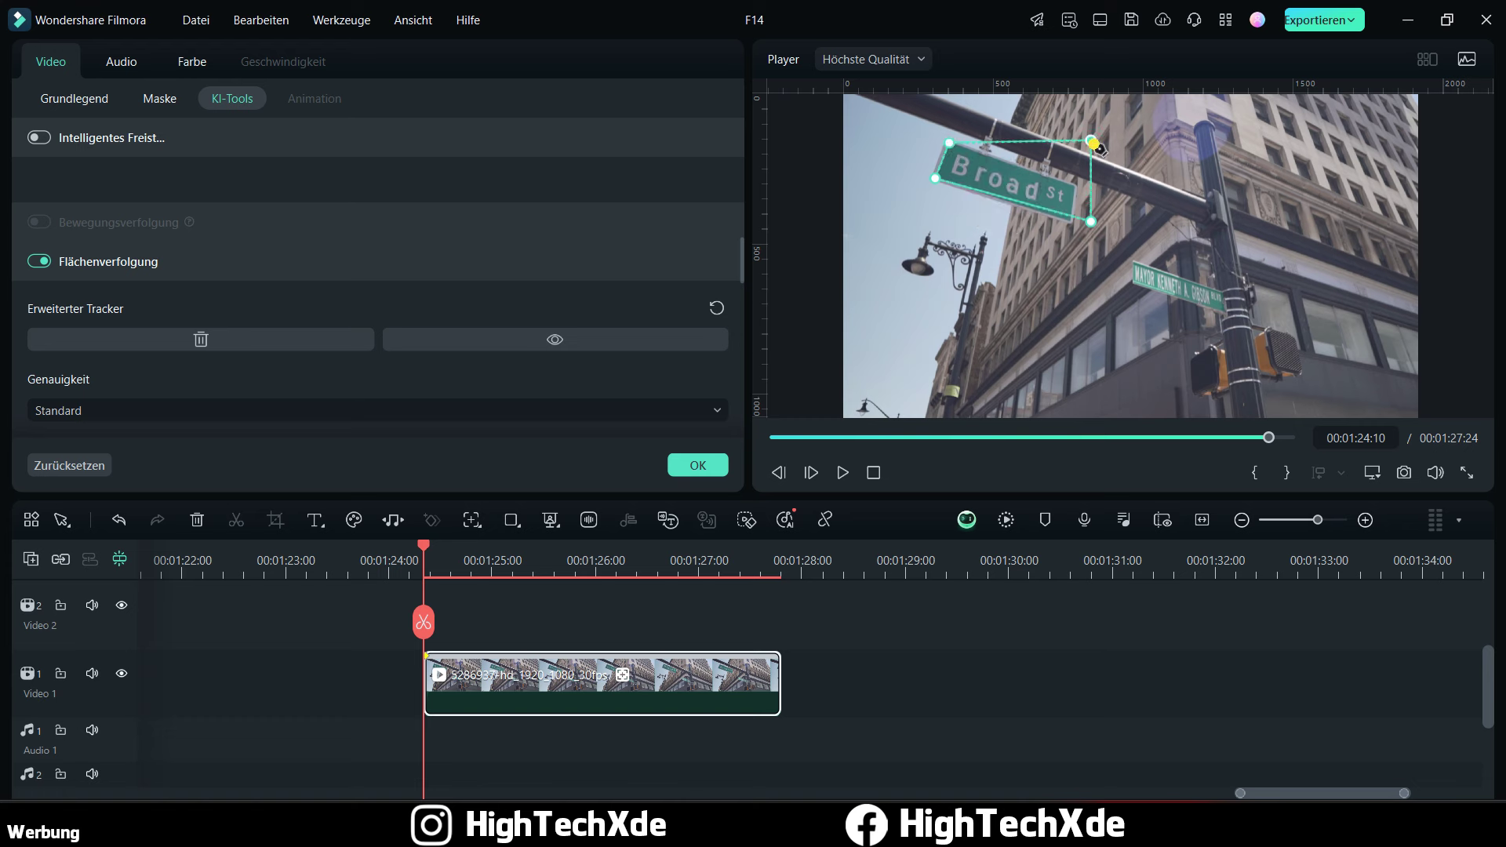
pyautogui.moveTo(1092, 143); pyautogui.dragTo(1074, 222)
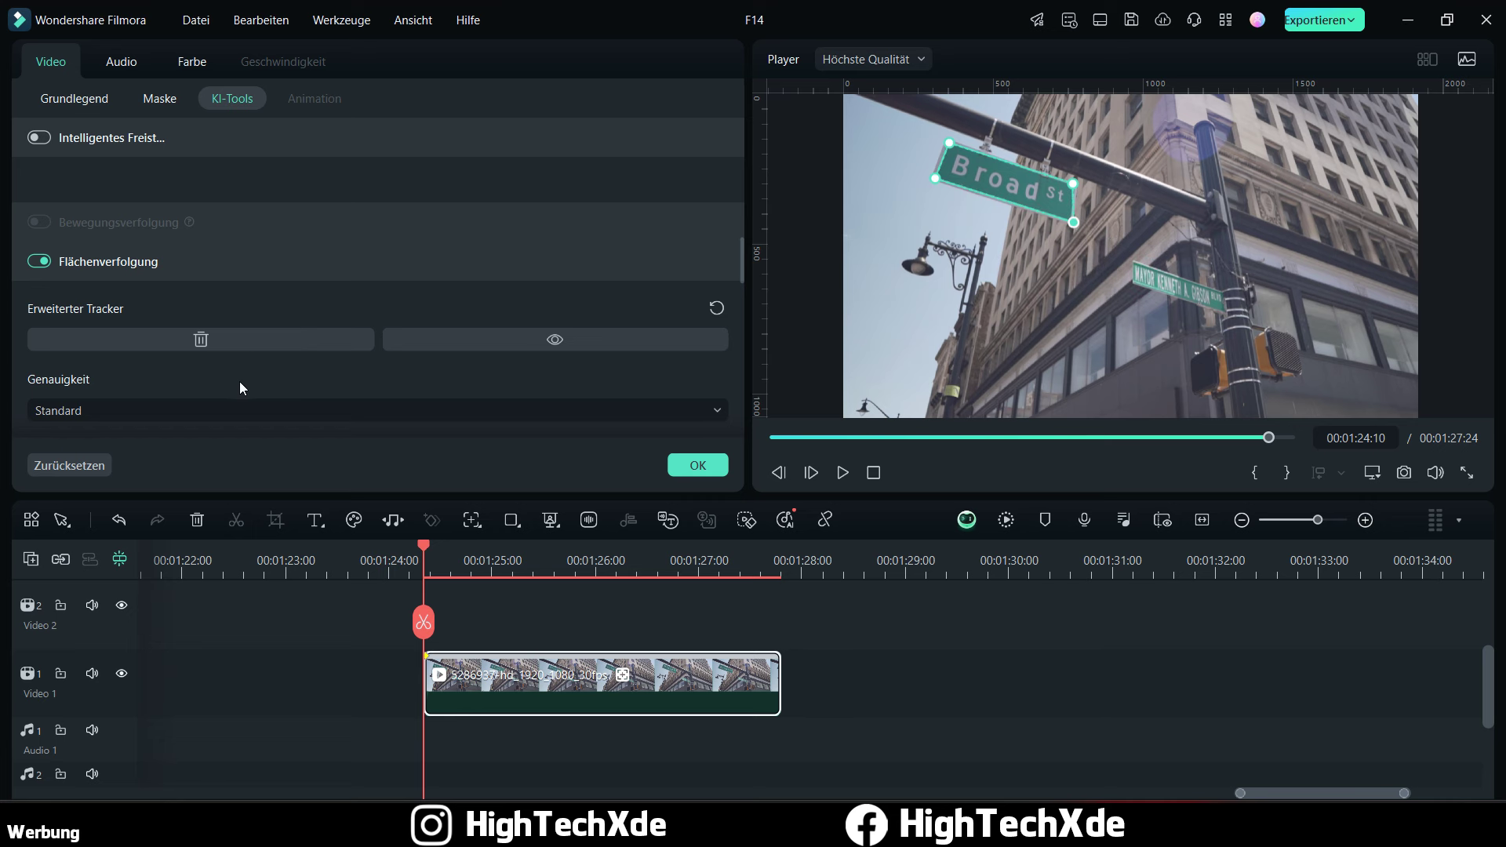
# Step: Set the tracker's Genauigkeit to Hoch and analyse the clip forward to its end
pyautogui.scroll(-1, 243, 384)
pyautogui.click(202, 350)
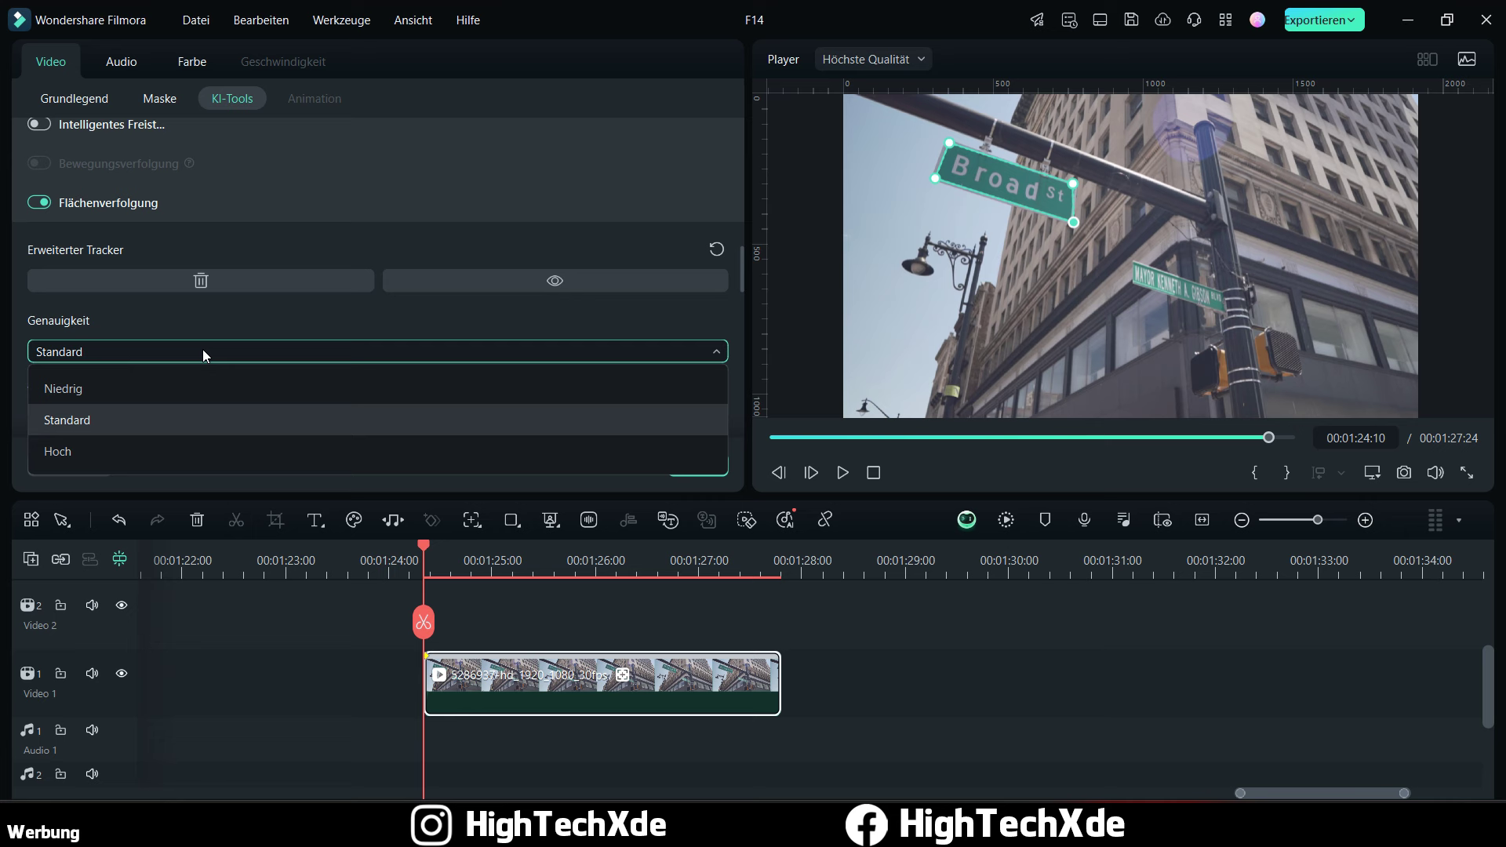
pyautogui.click(161, 455)
pyautogui.scroll(-1, 201, 382)
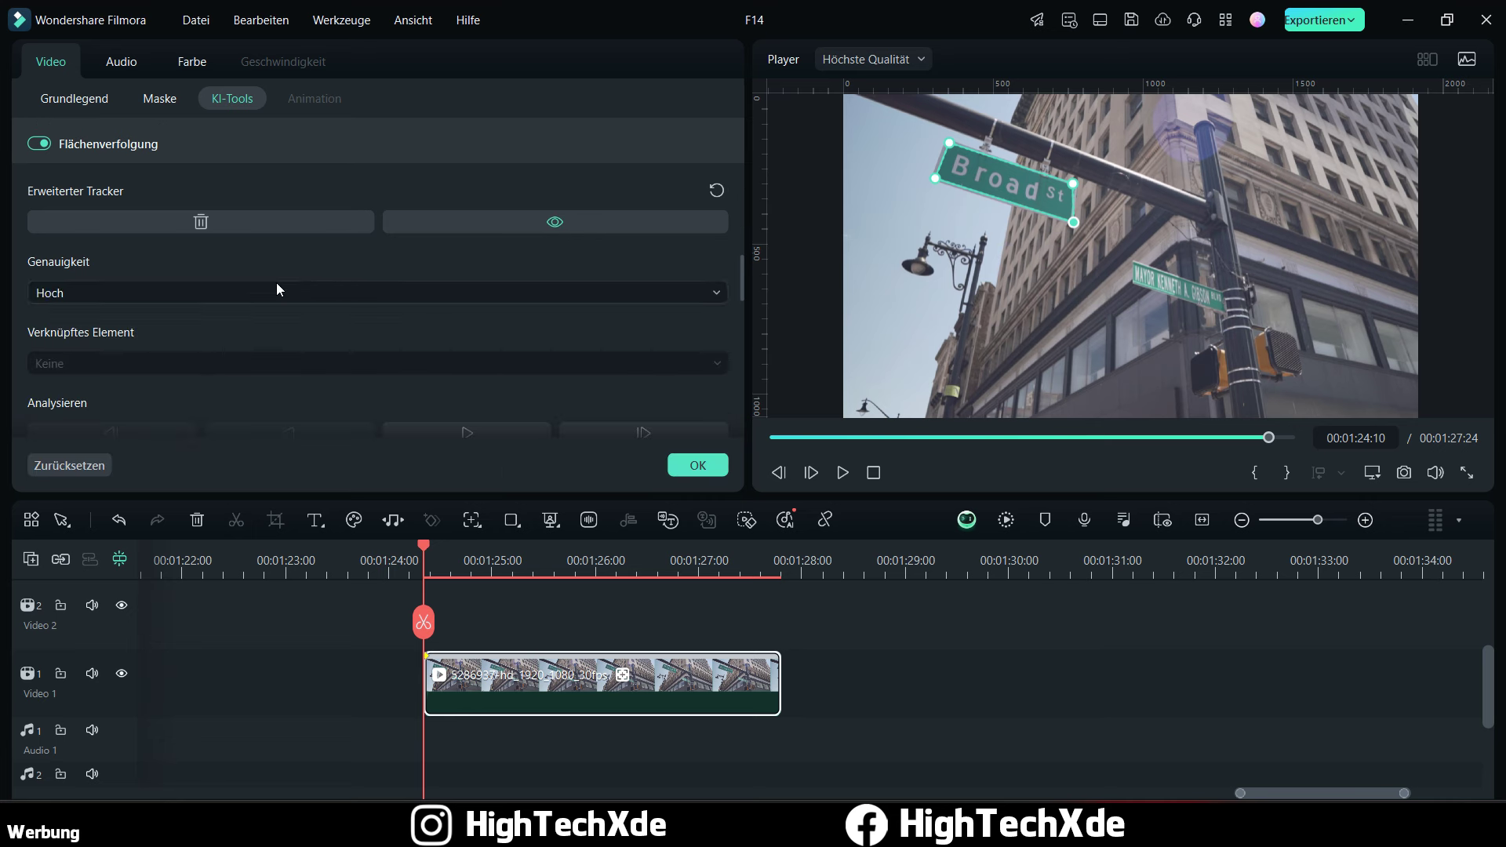
pyautogui.scroll(-3, 276, 291)
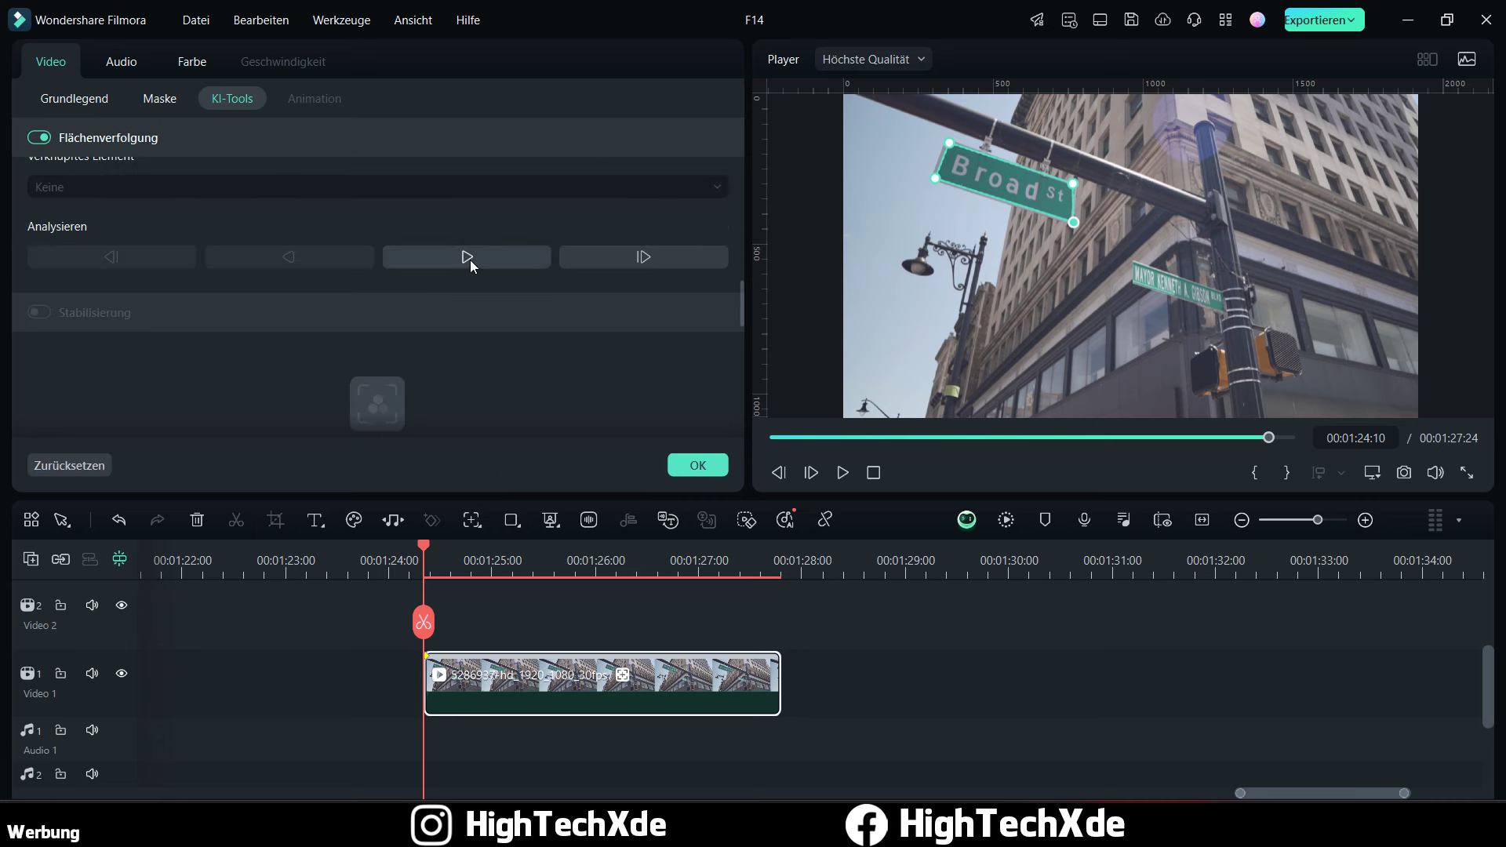
pyautogui.click(467, 253)
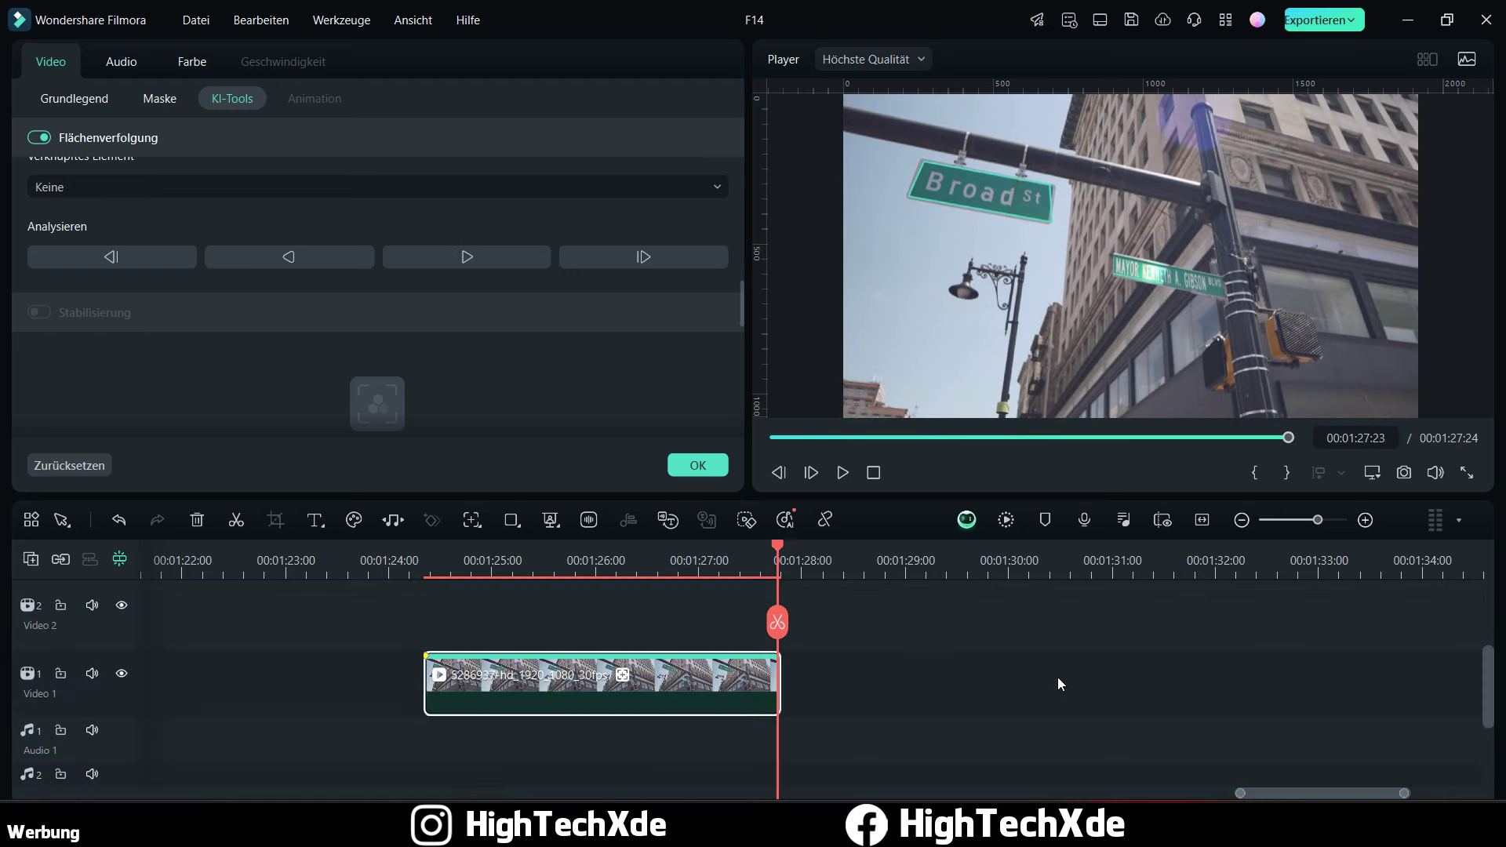
# Step: Play back part of the tracked sign clip and return the playhead to the clip's start
pyautogui.click(430, 561)
pyautogui.click(843, 473)
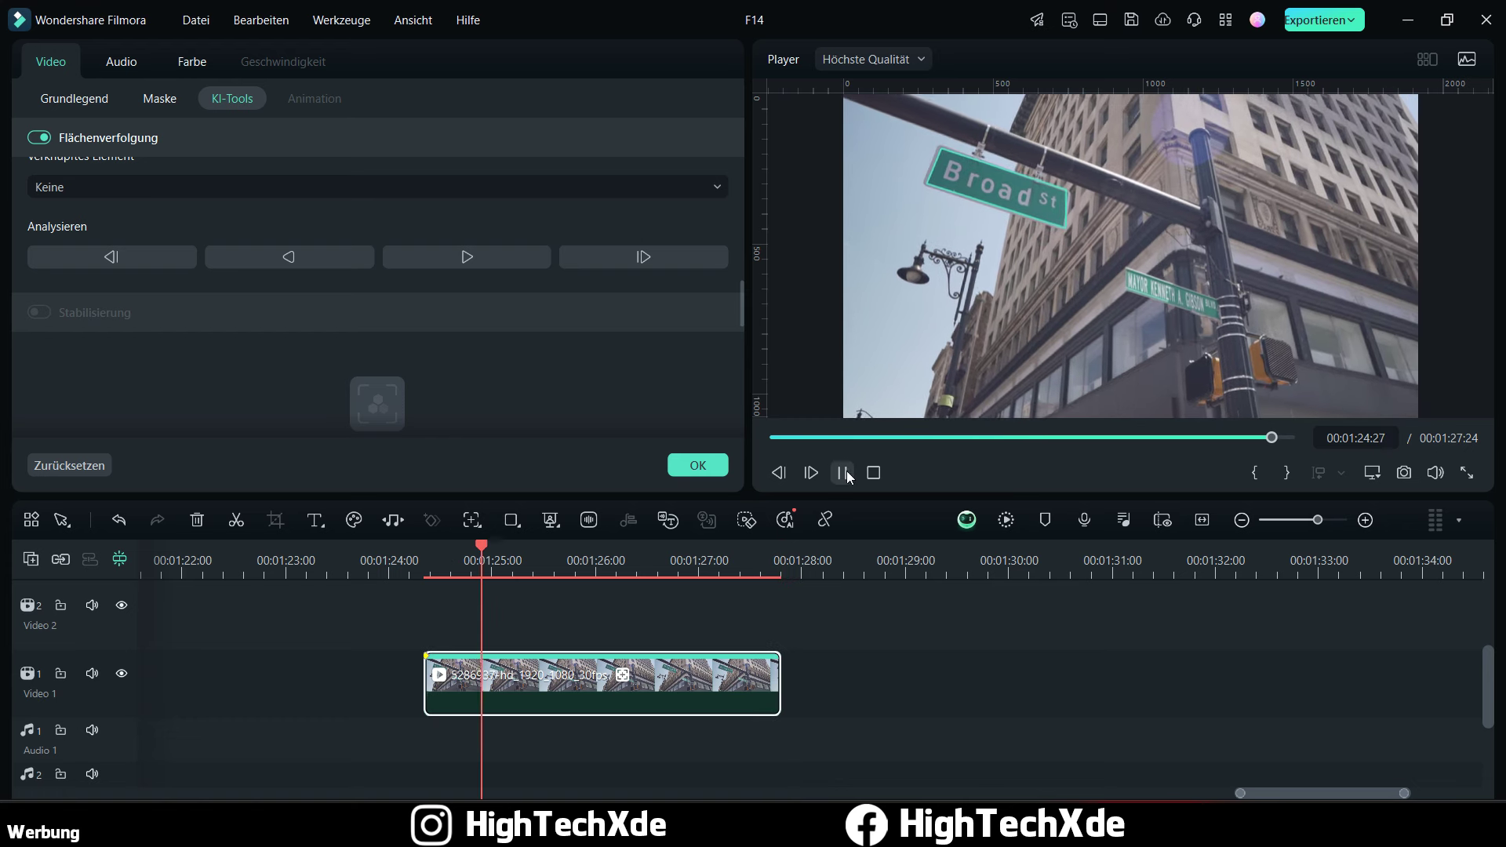
pyautogui.click(846, 473)
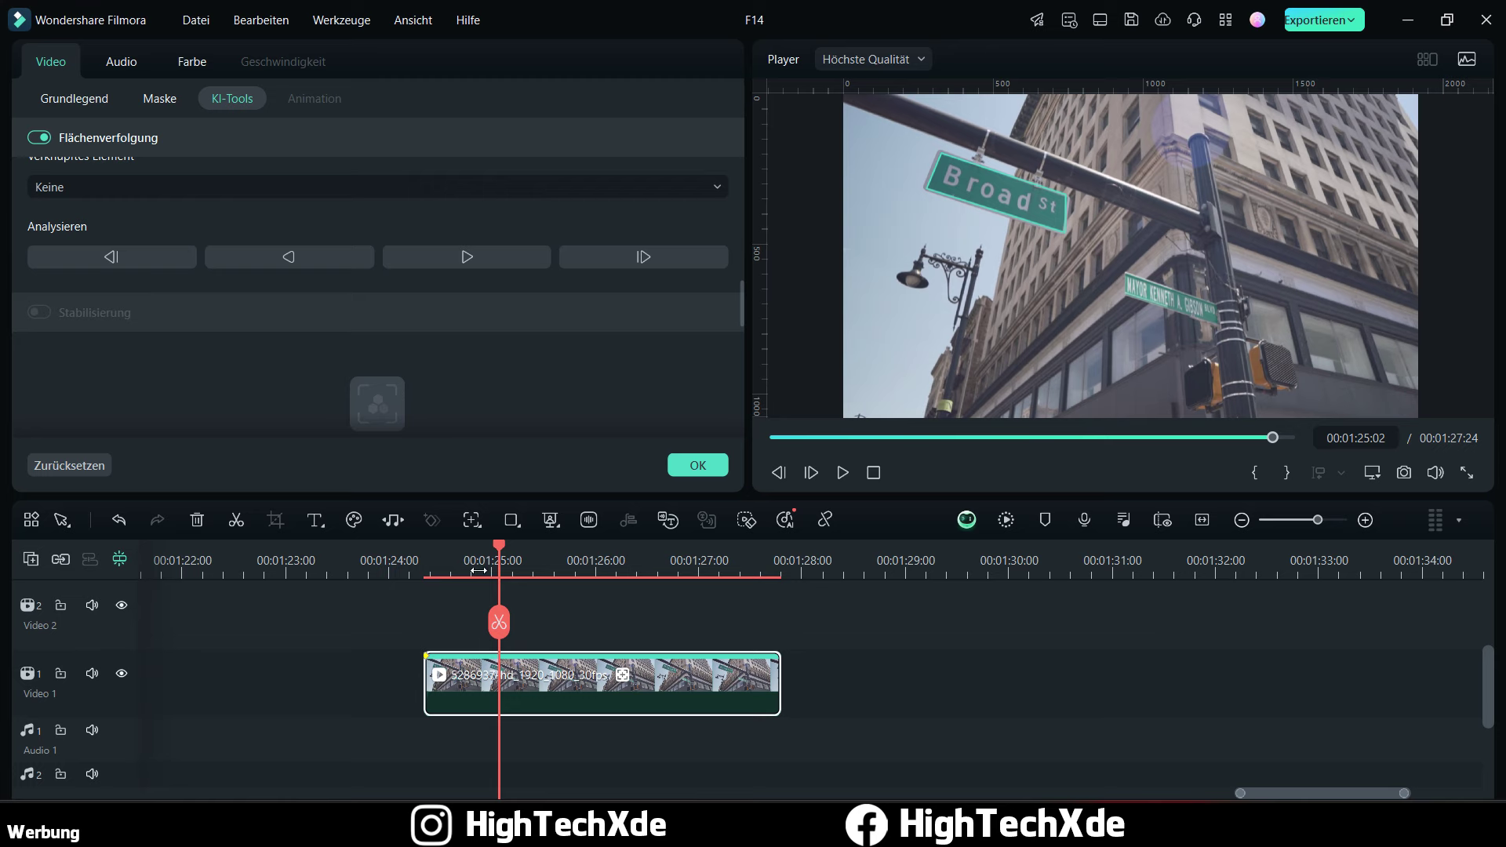
pyautogui.click(428, 565)
pyautogui.click(423, 553)
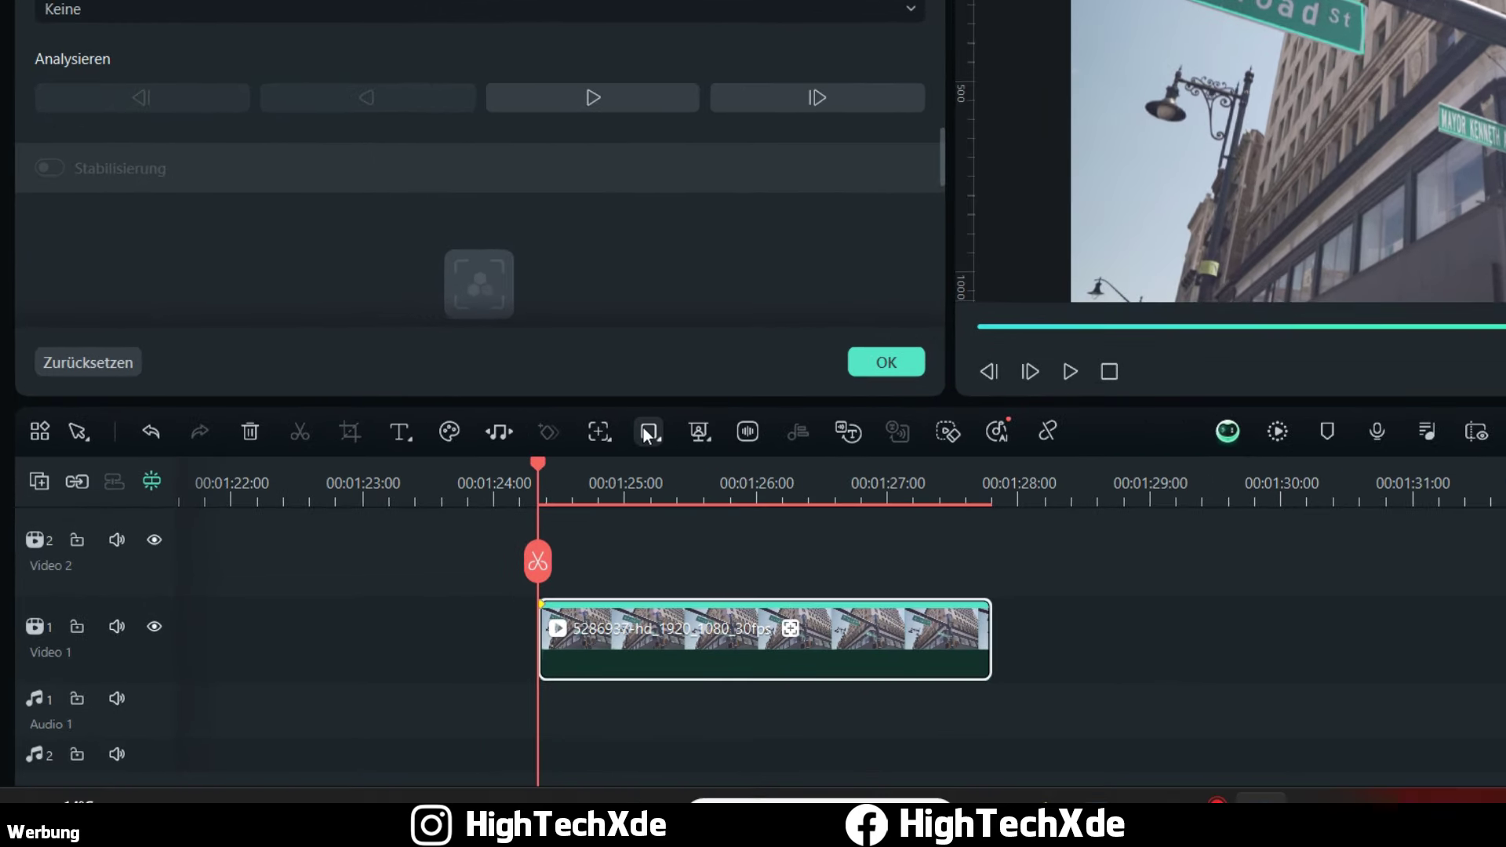
# Step: Examine the available drawing shapes and the elements offered for customizing the timeline toolbar
pyautogui.click(647, 433)
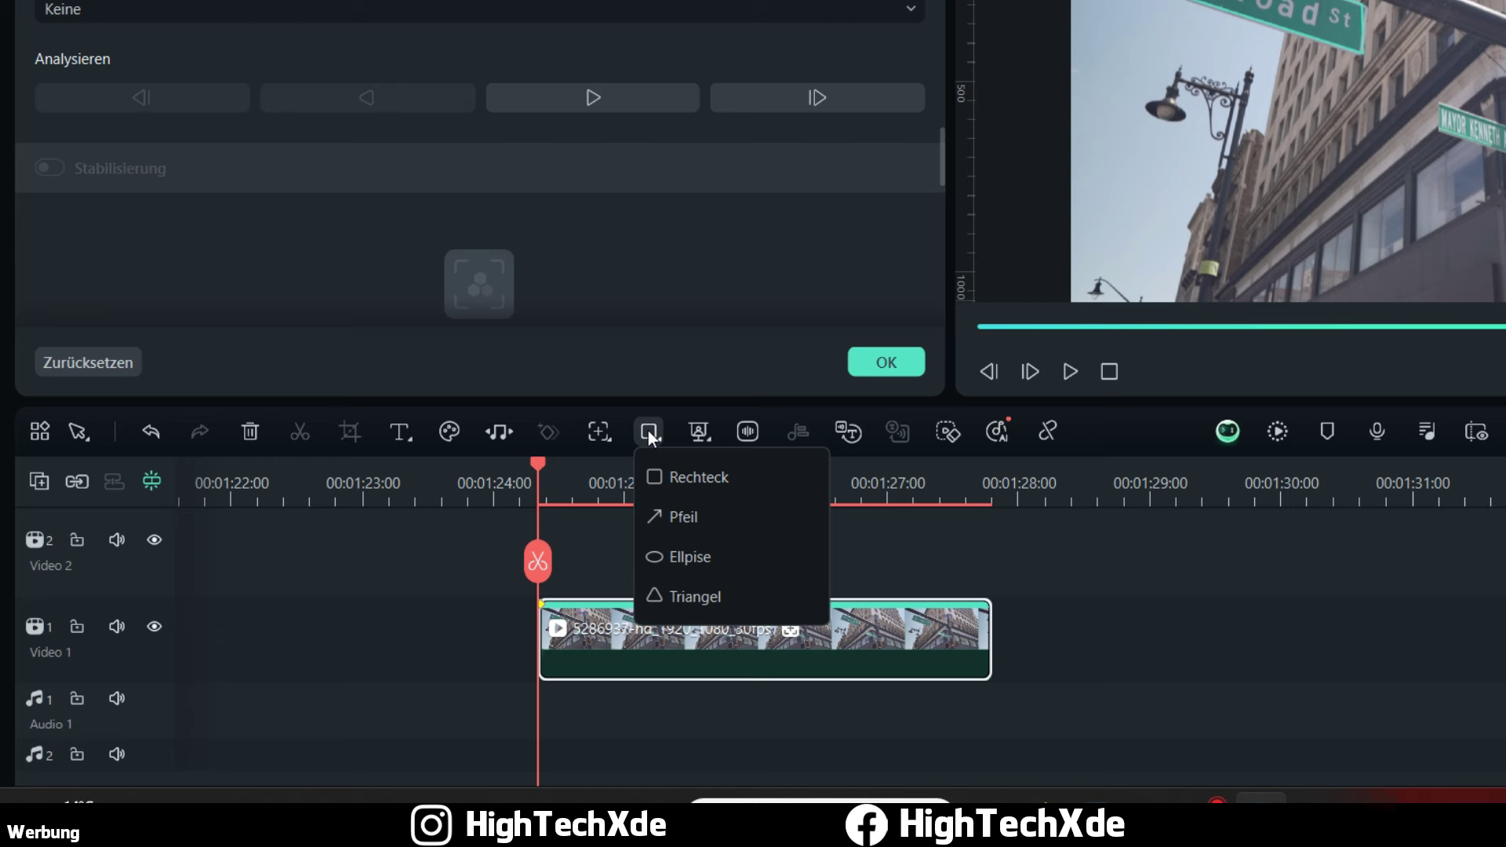
pyautogui.click(34, 433)
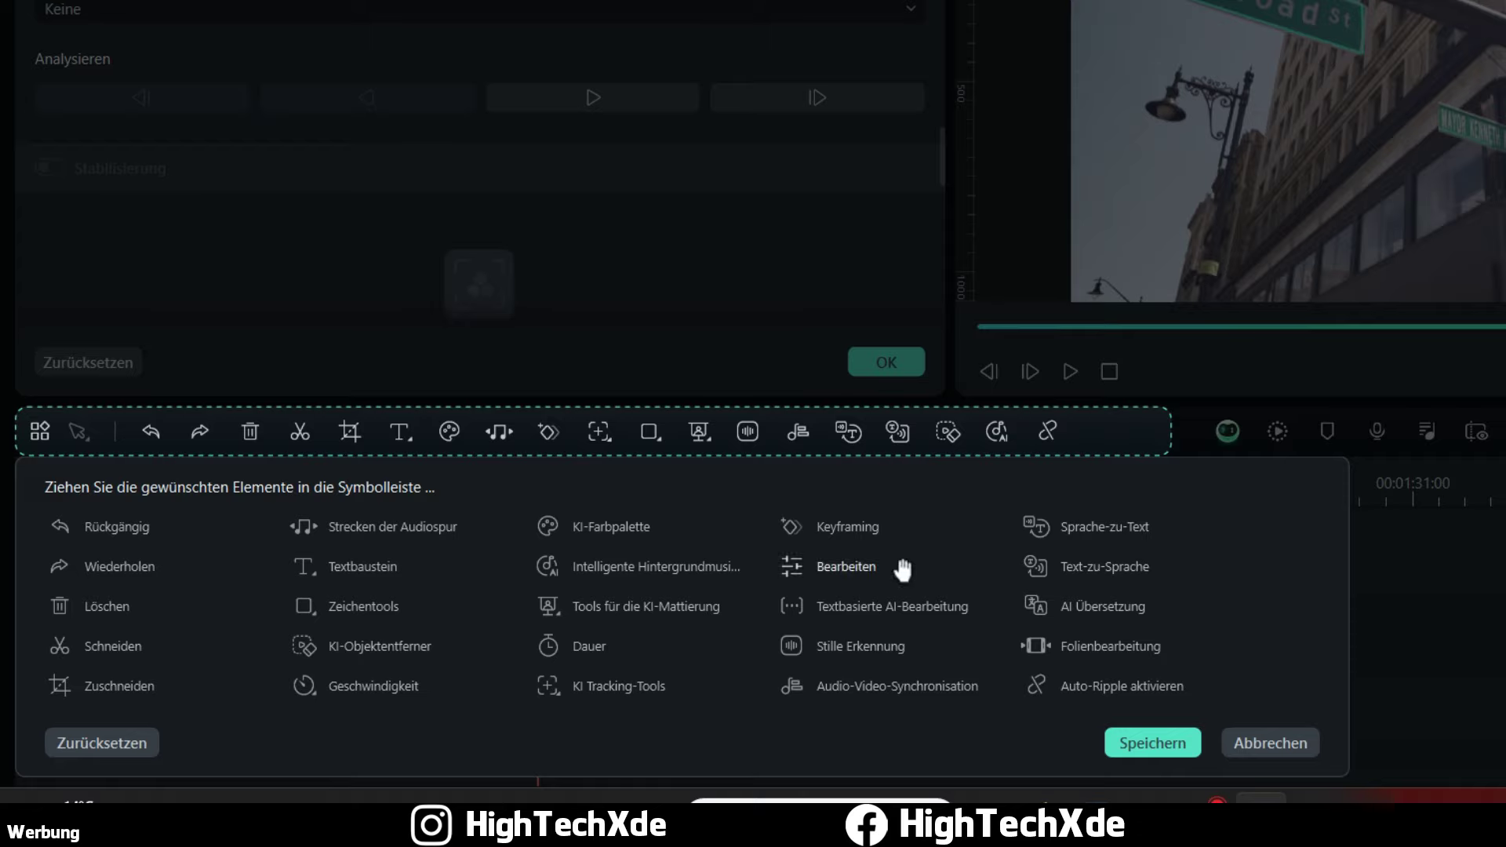
pyautogui.click(1271, 743)
# Step: Draw a Rechteck shape just below the Broad St sign and shorten its clip to end with the street clip
pyautogui.click(656, 432)
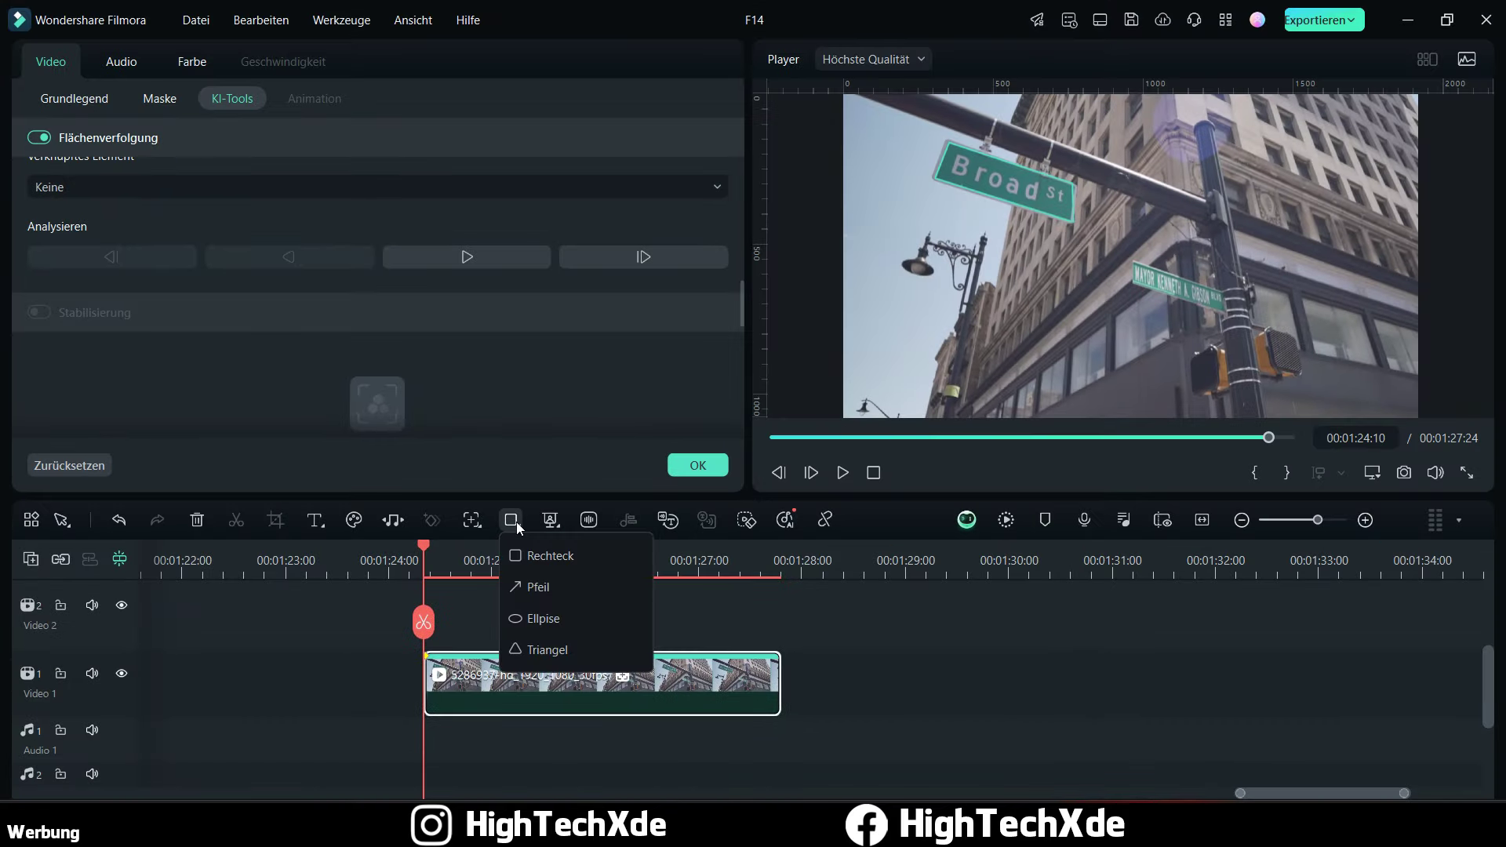
pyautogui.click(539, 555)
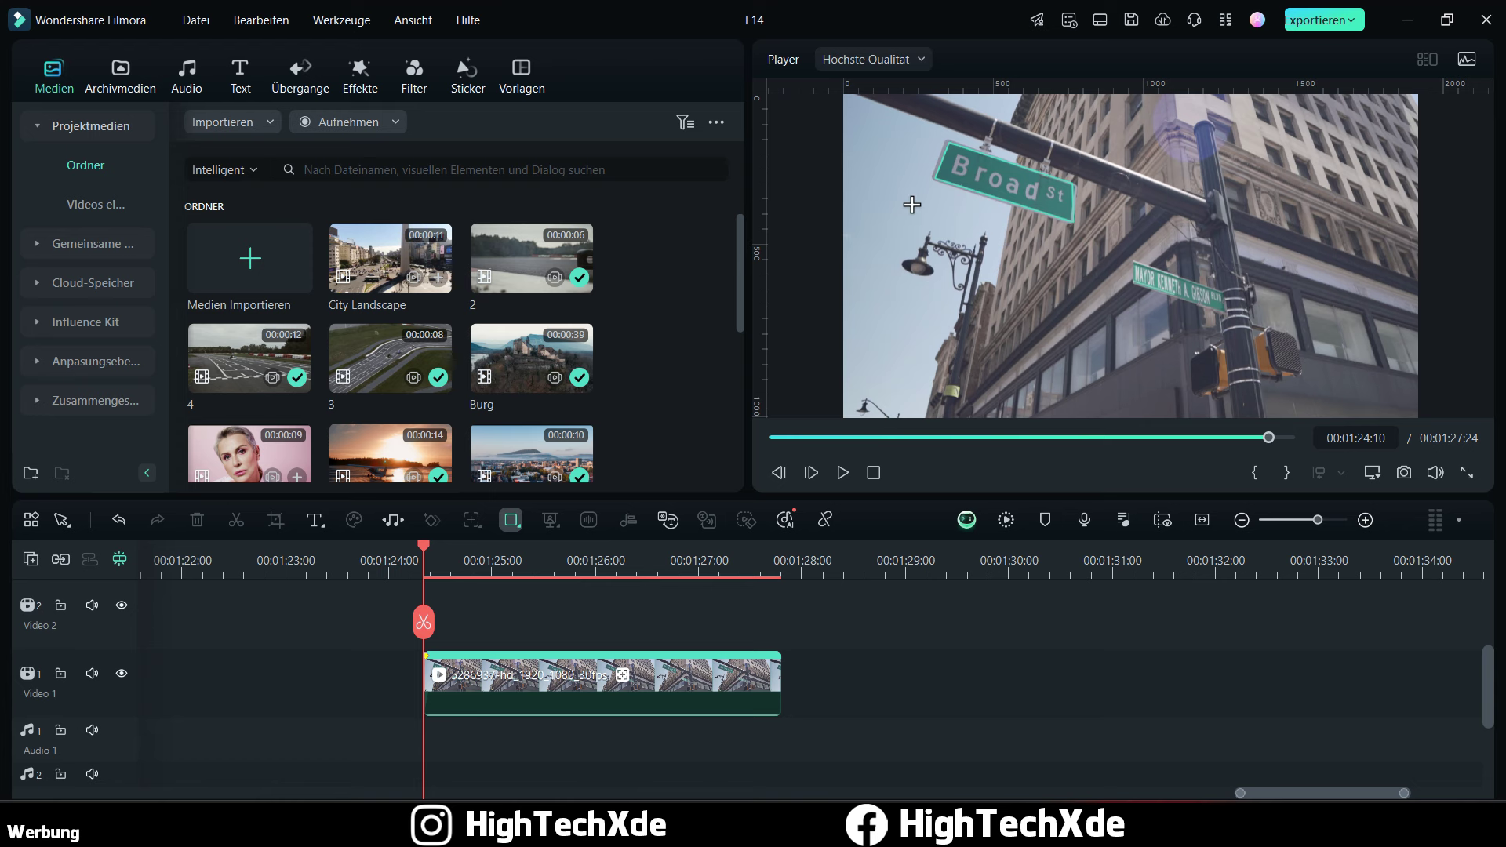
pyautogui.moveTo(910, 206)
pyautogui.mouseDown()
pyautogui.moveTo(989, 261)
pyautogui.moveTo(1045, 269)
pyautogui.moveTo(1067, 252)
pyautogui.mouseUp()
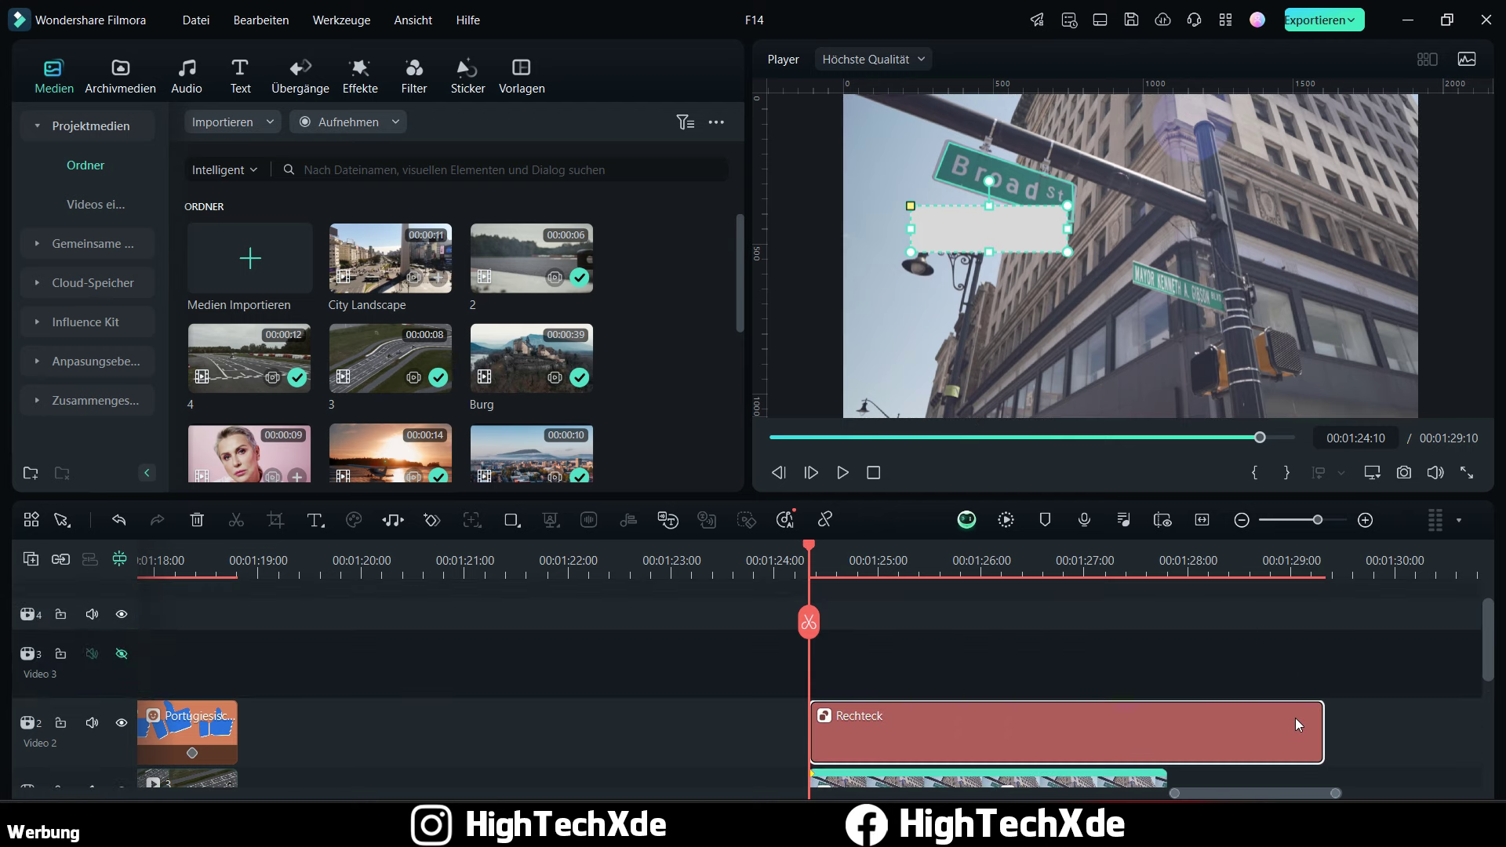
pyautogui.moveTo(1323, 725); pyautogui.dragTo(1167, 725)
# Step: Fill the Rechteck shape with the dark green sampled from the Broad St sign in the preview
pyautogui.click(998, 738)
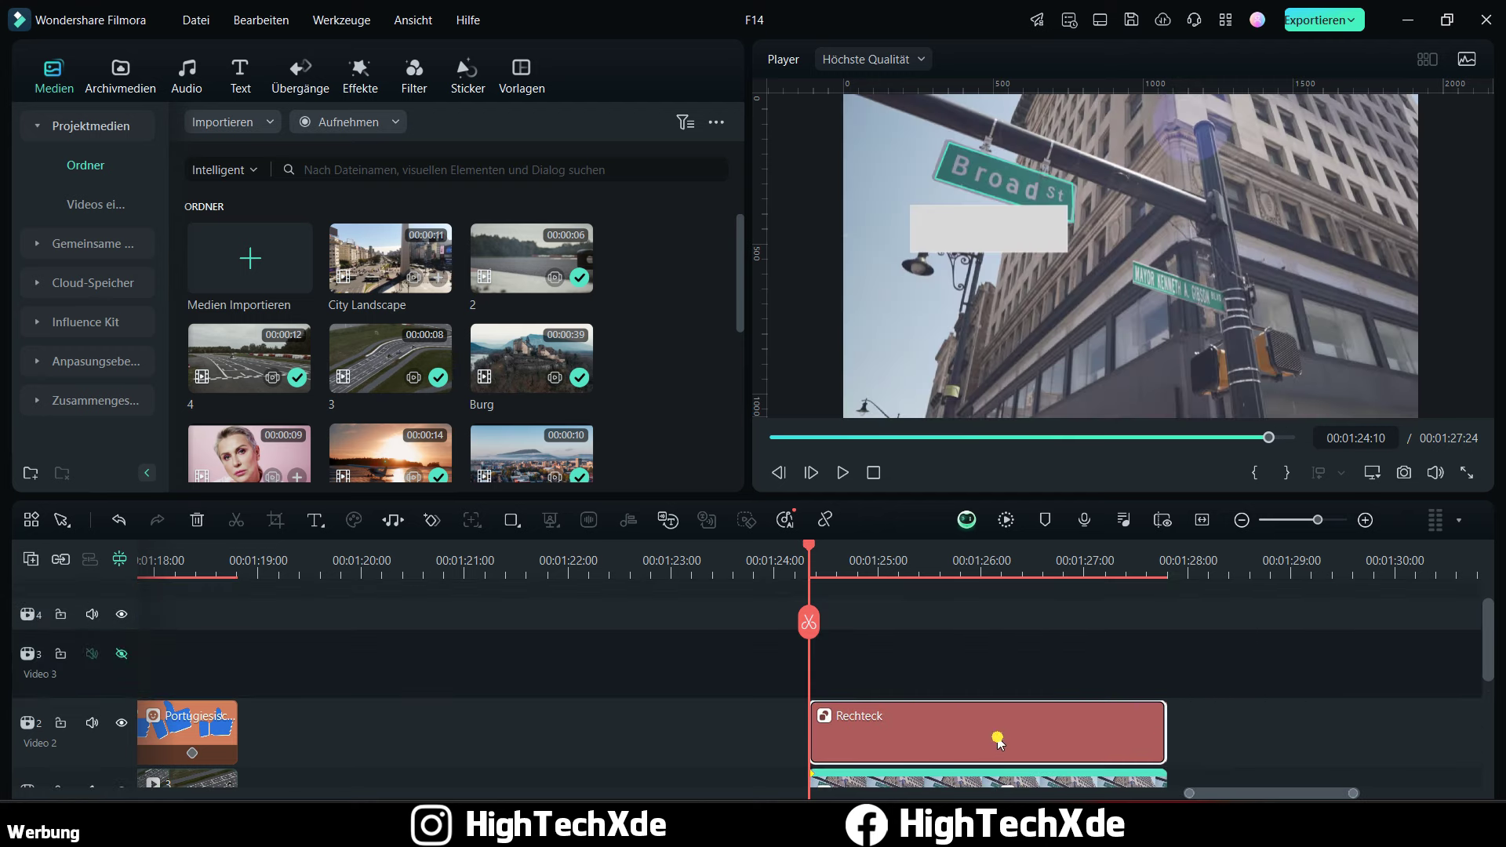
pyautogui.scroll(-1, 962, 685)
pyautogui.scroll(-5, 341, 240)
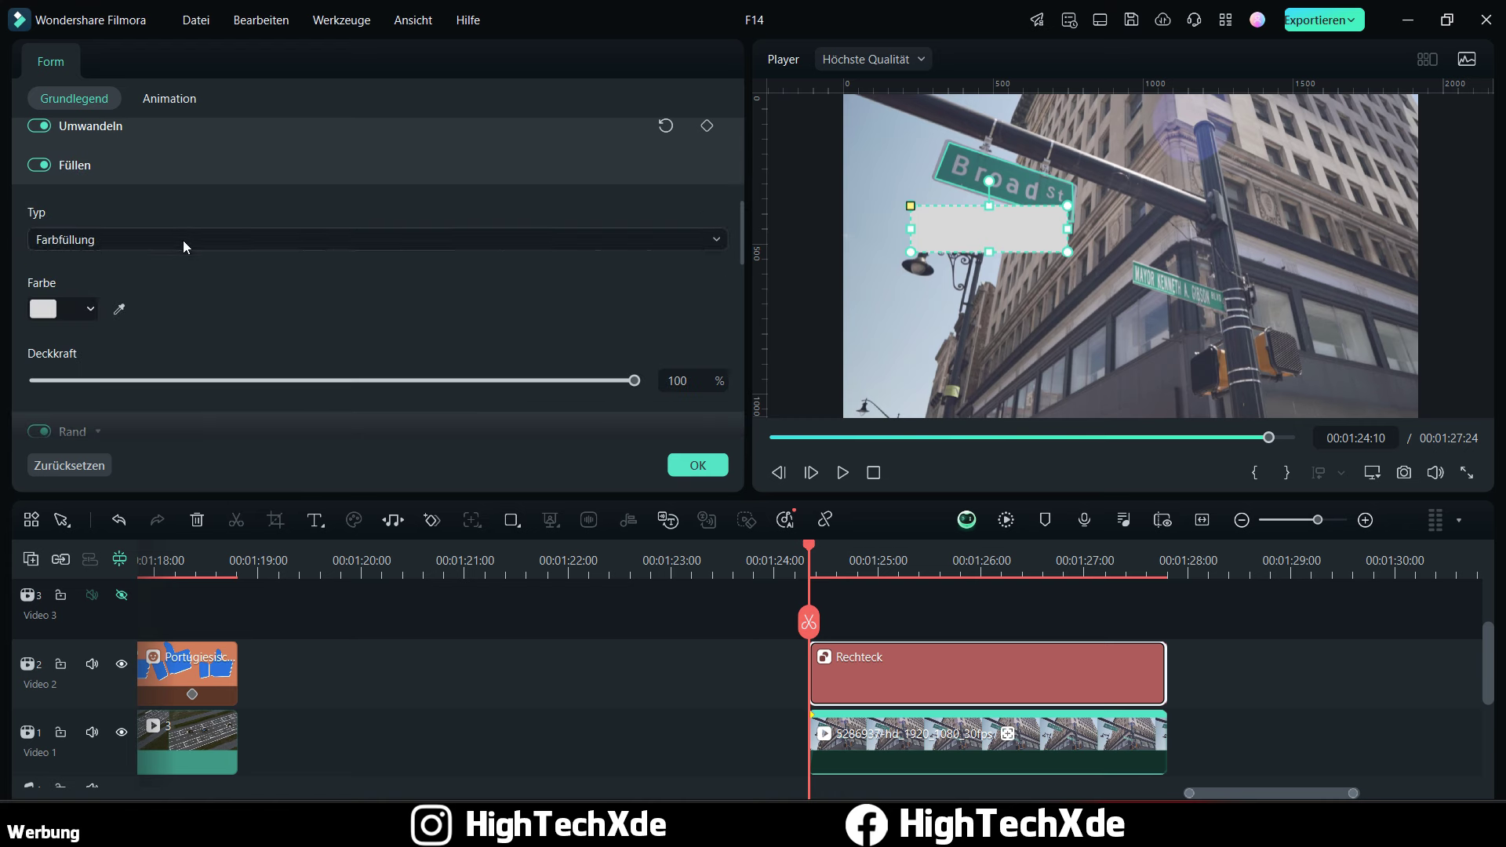
pyautogui.click(120, 310)
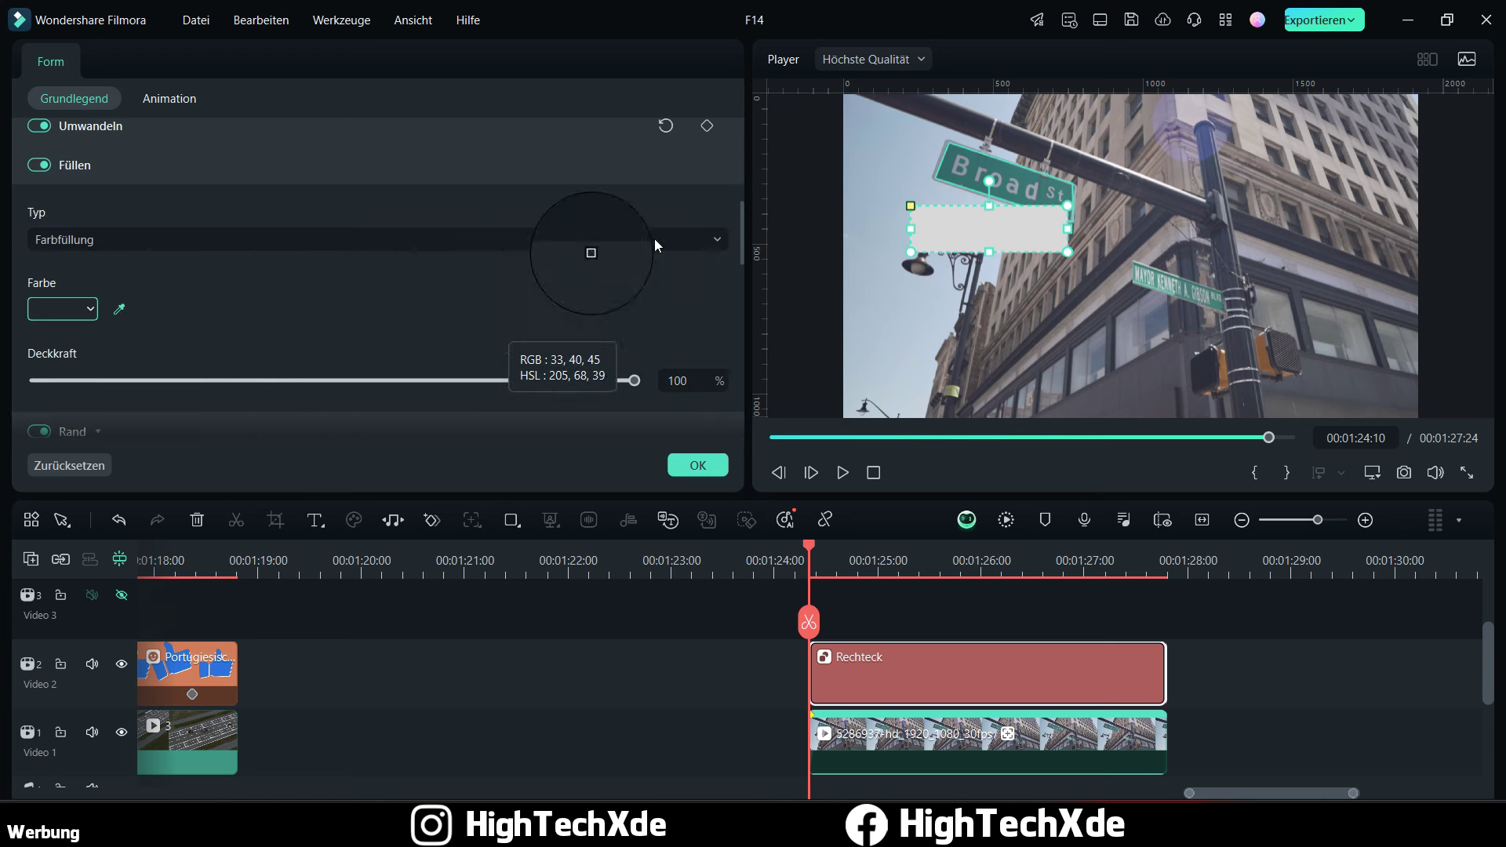
pyautogui.click(994, 166)
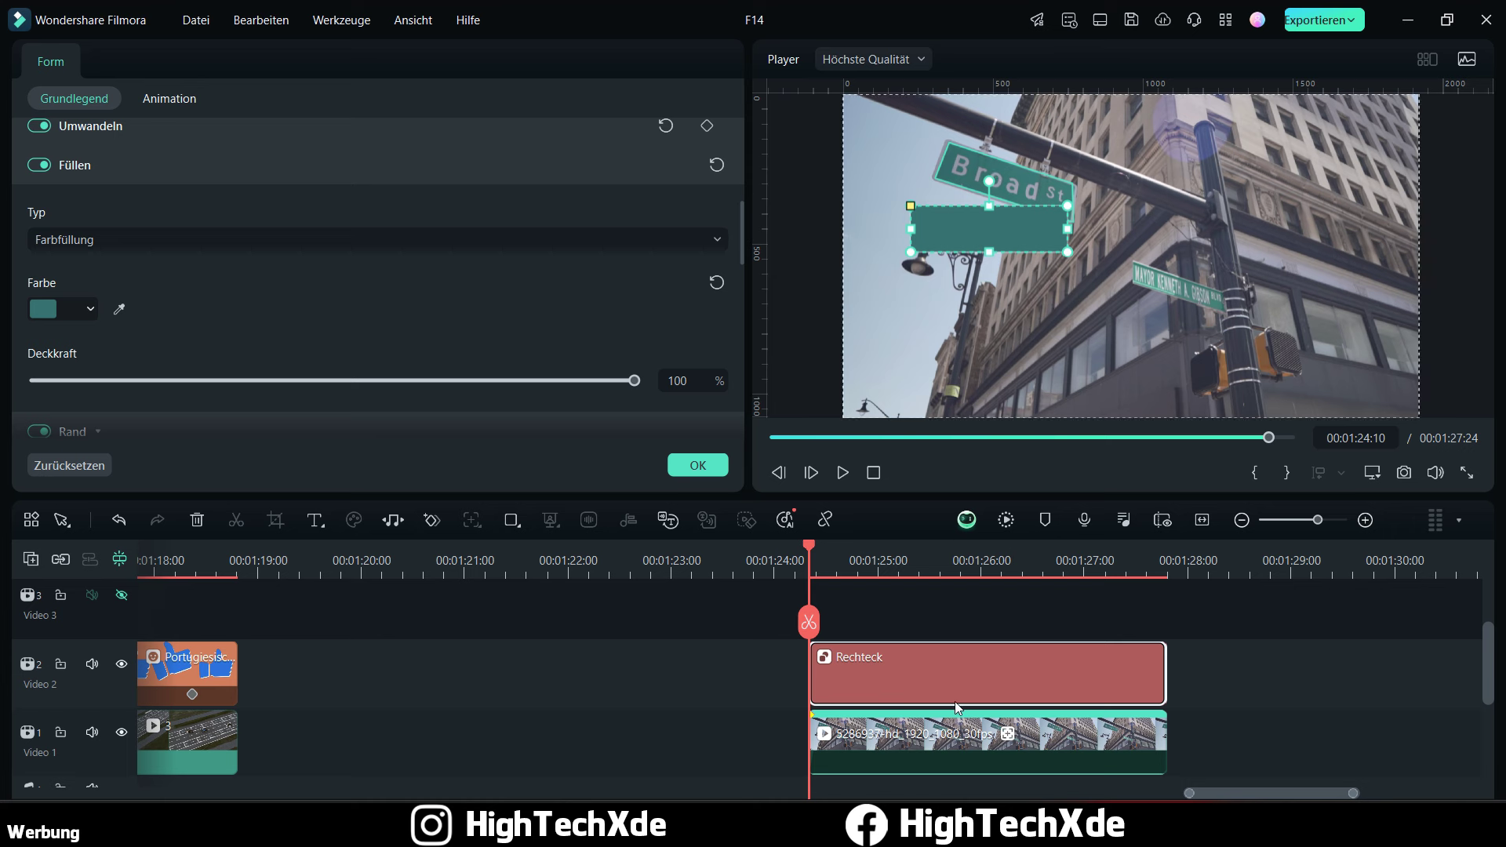
# Step: Set Rechteck as the Verknüpftes Element of the street clip's Flächenverfolgung
pyautogui.click(1061, 741)
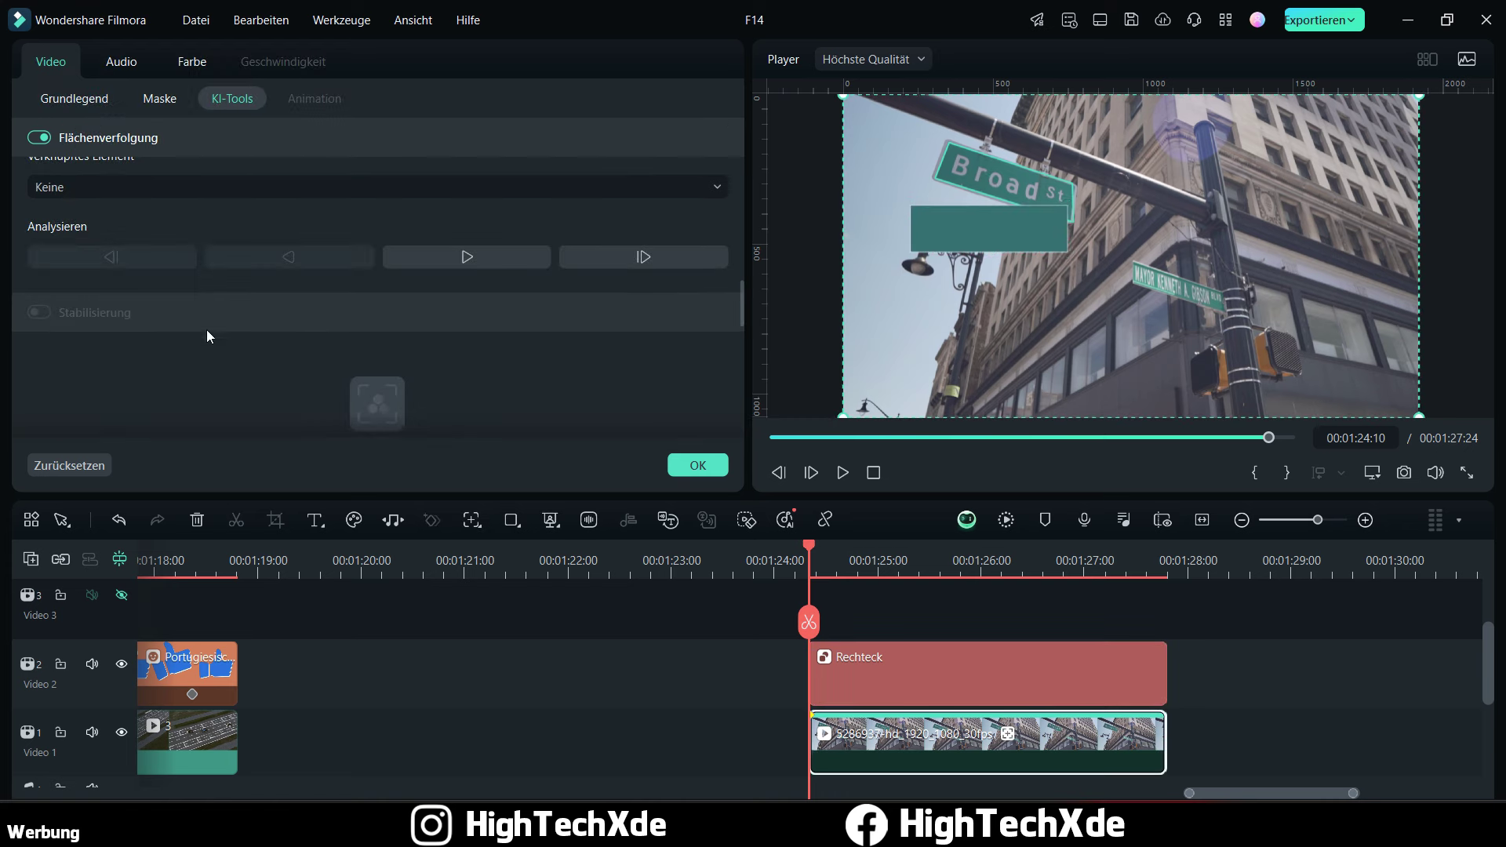
pyautogui.scroll(-1, 267, 353)
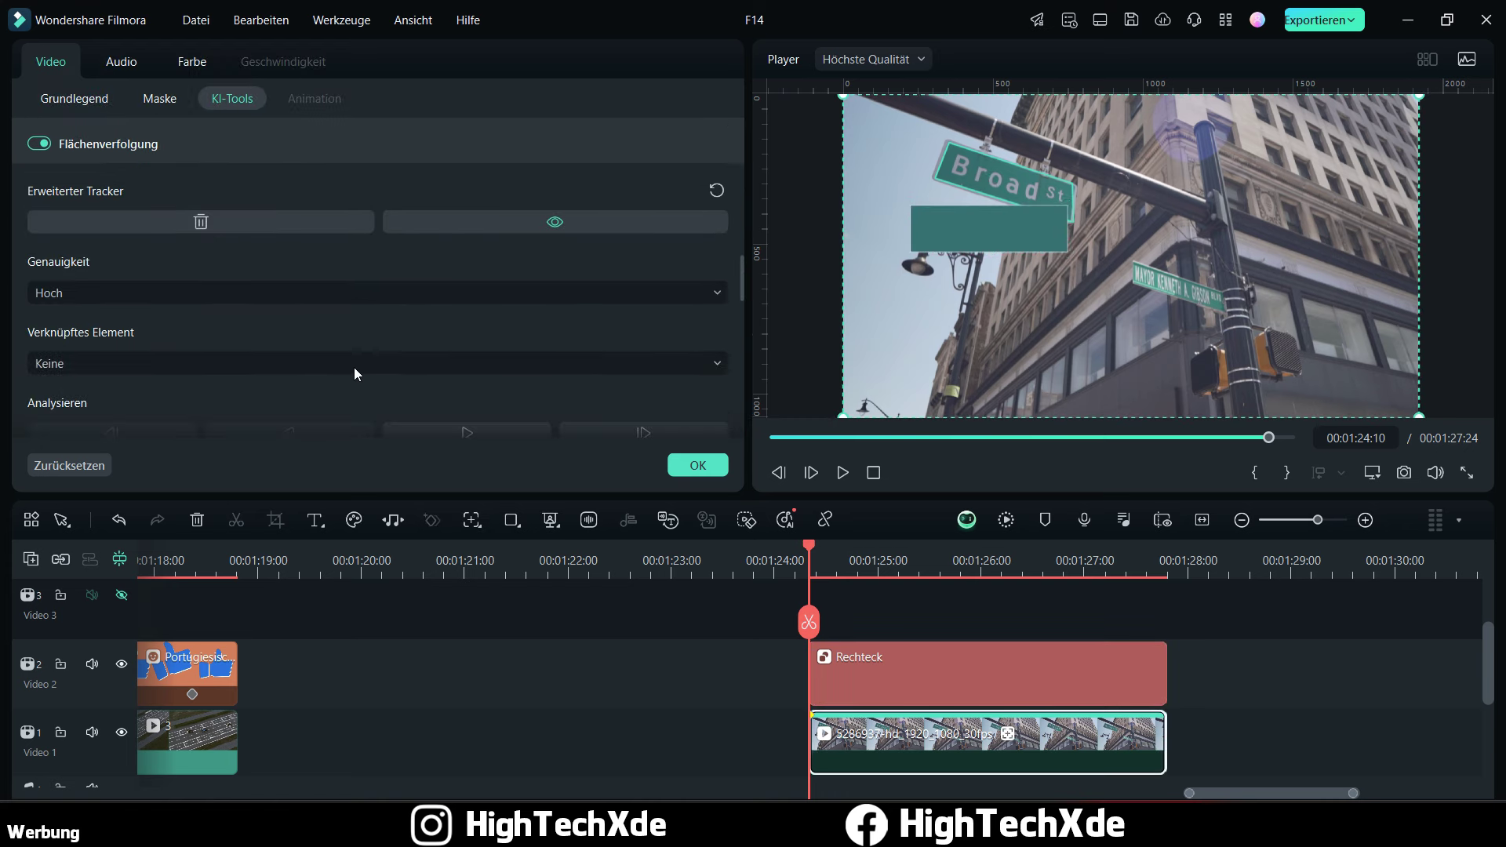
pyautogui.click(278, 367)
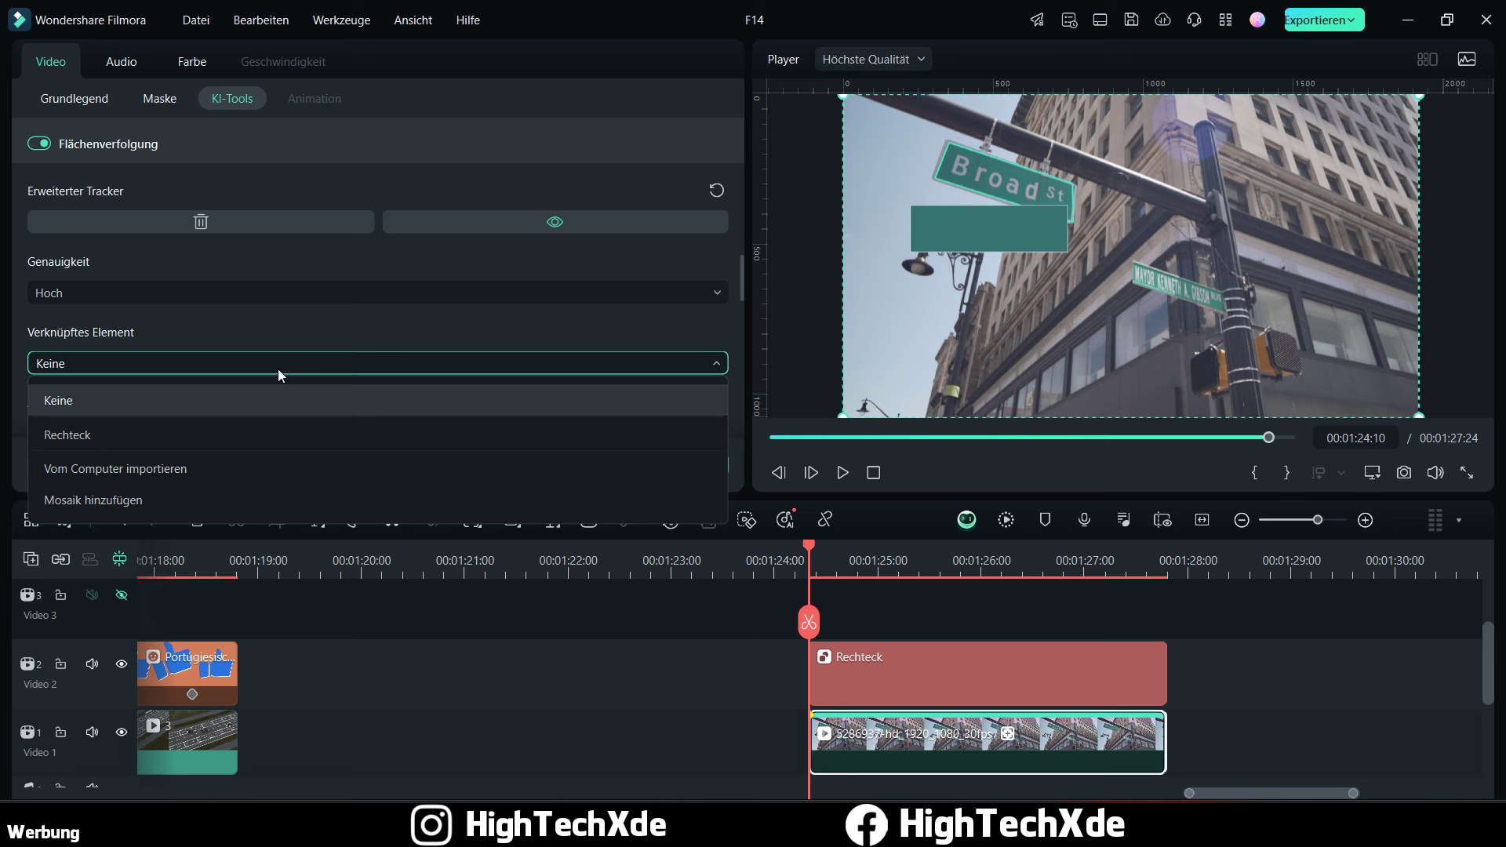
pyautogui.click(281, 433)
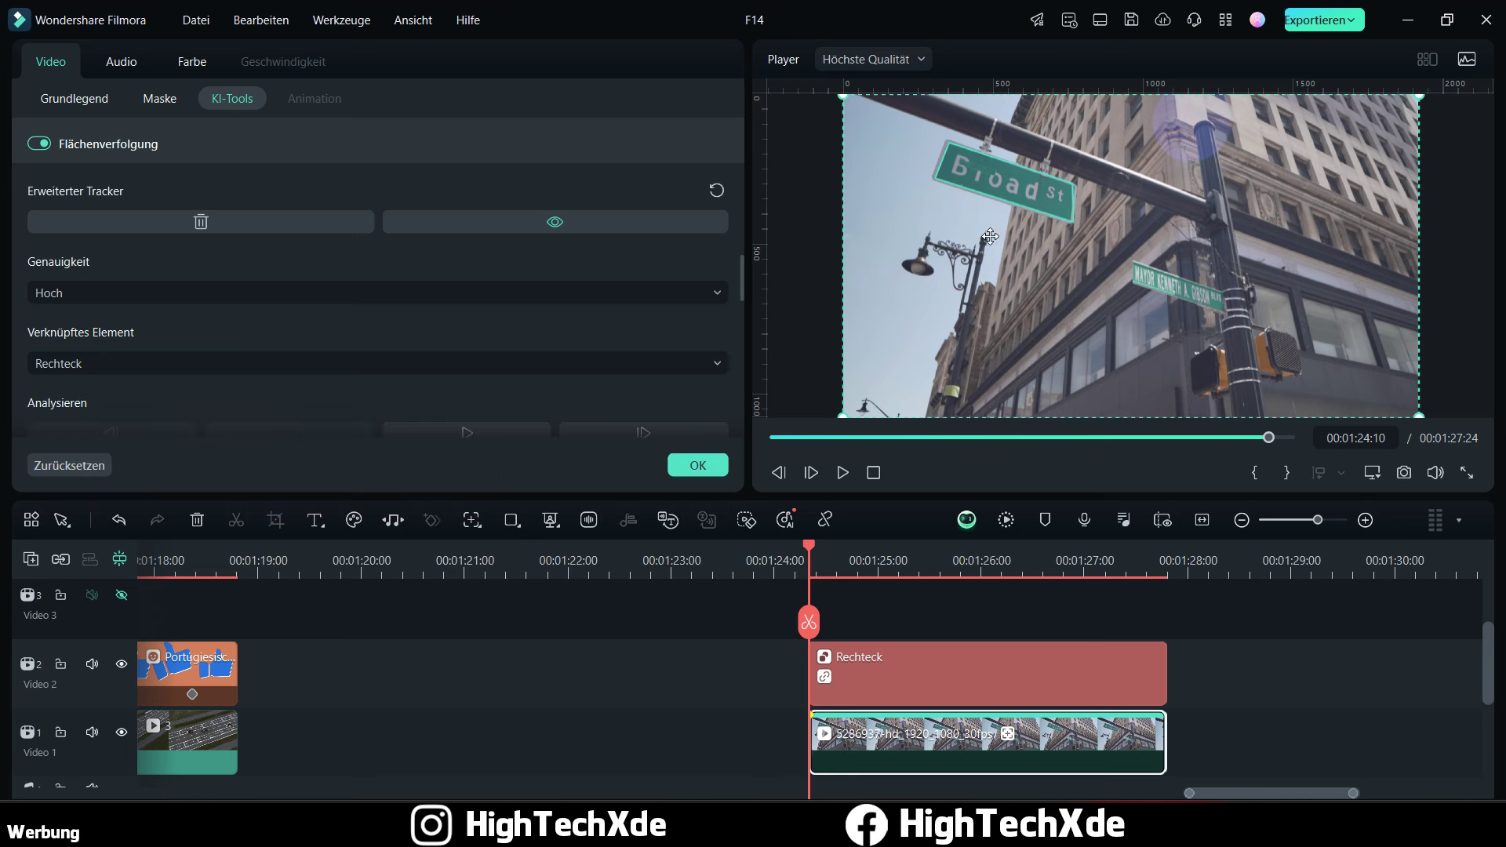
# Step: Scale the linked rectangle to 146,69 % in X and 133,07 % in Y so it covers the sign's lettering
pyautogui.click(985, 682)
pyautogui.scroll(1, 165, 239)
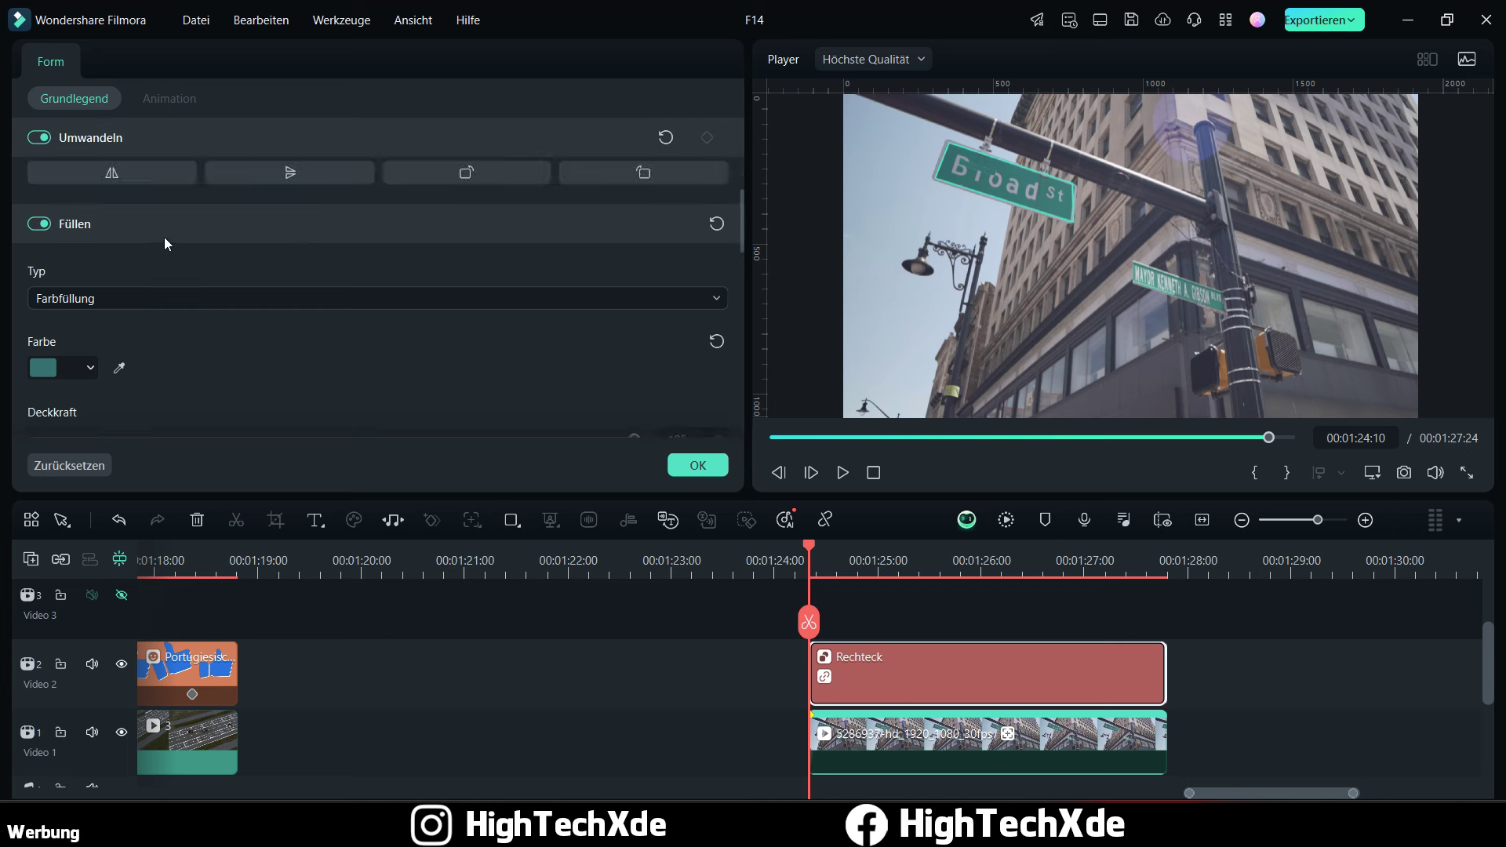
pyautogui.scroll(3, 164, 243)
pyautogui.moveTo(119, 210); pyautogui.dragTo(268, 225)
pyautogui.moveTo(103, 244); pyautogui.dragTo(250, 247)
# Step: Play back the street clip in several passes to check how the green rectangle follows the sign, and return the playhead near its start
pyautogui.click(841, 472)
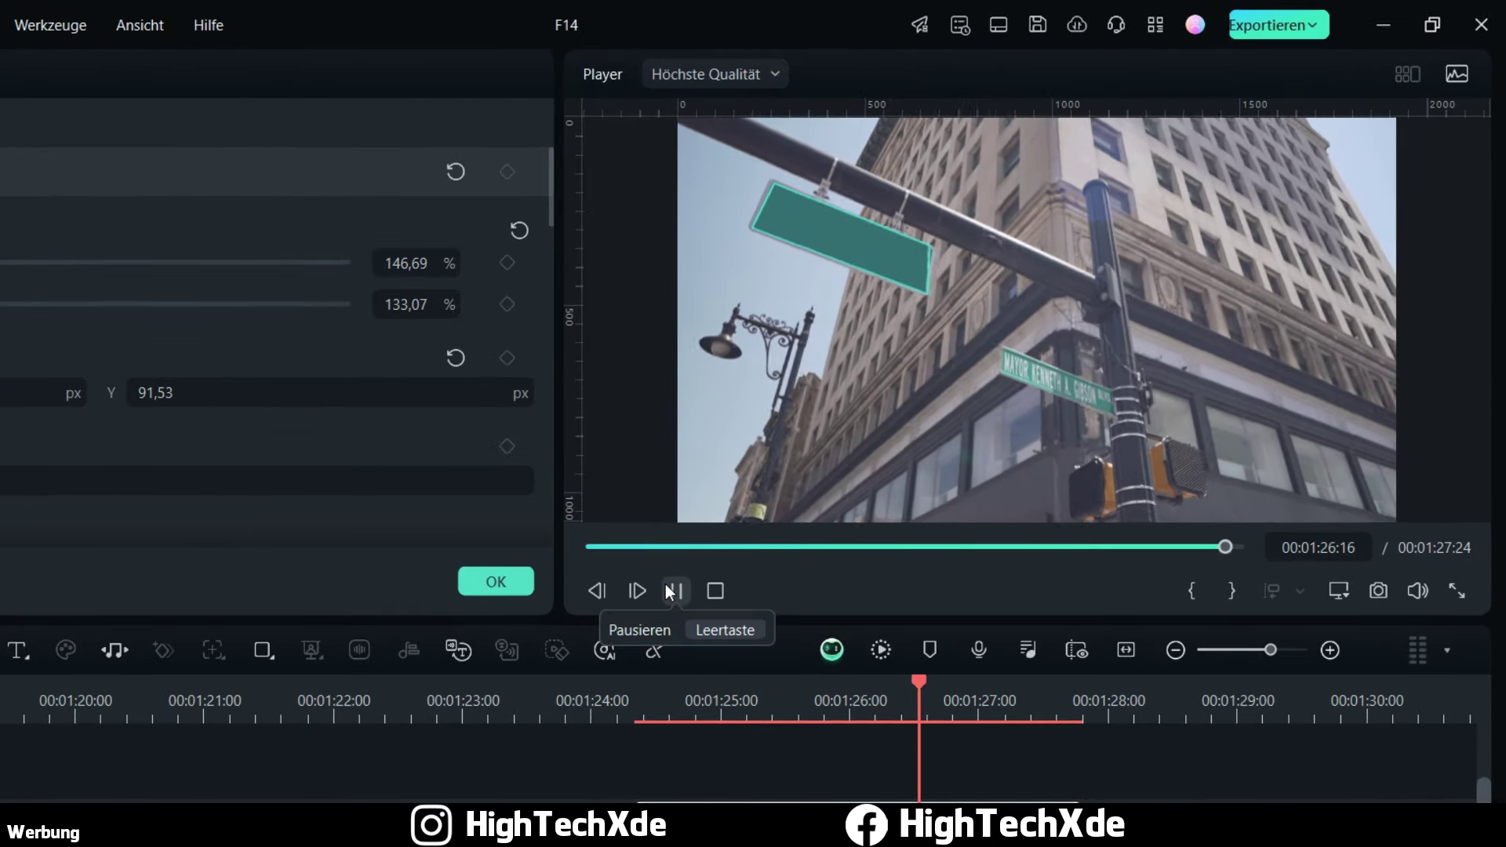
pyautogui.click(670, 590)
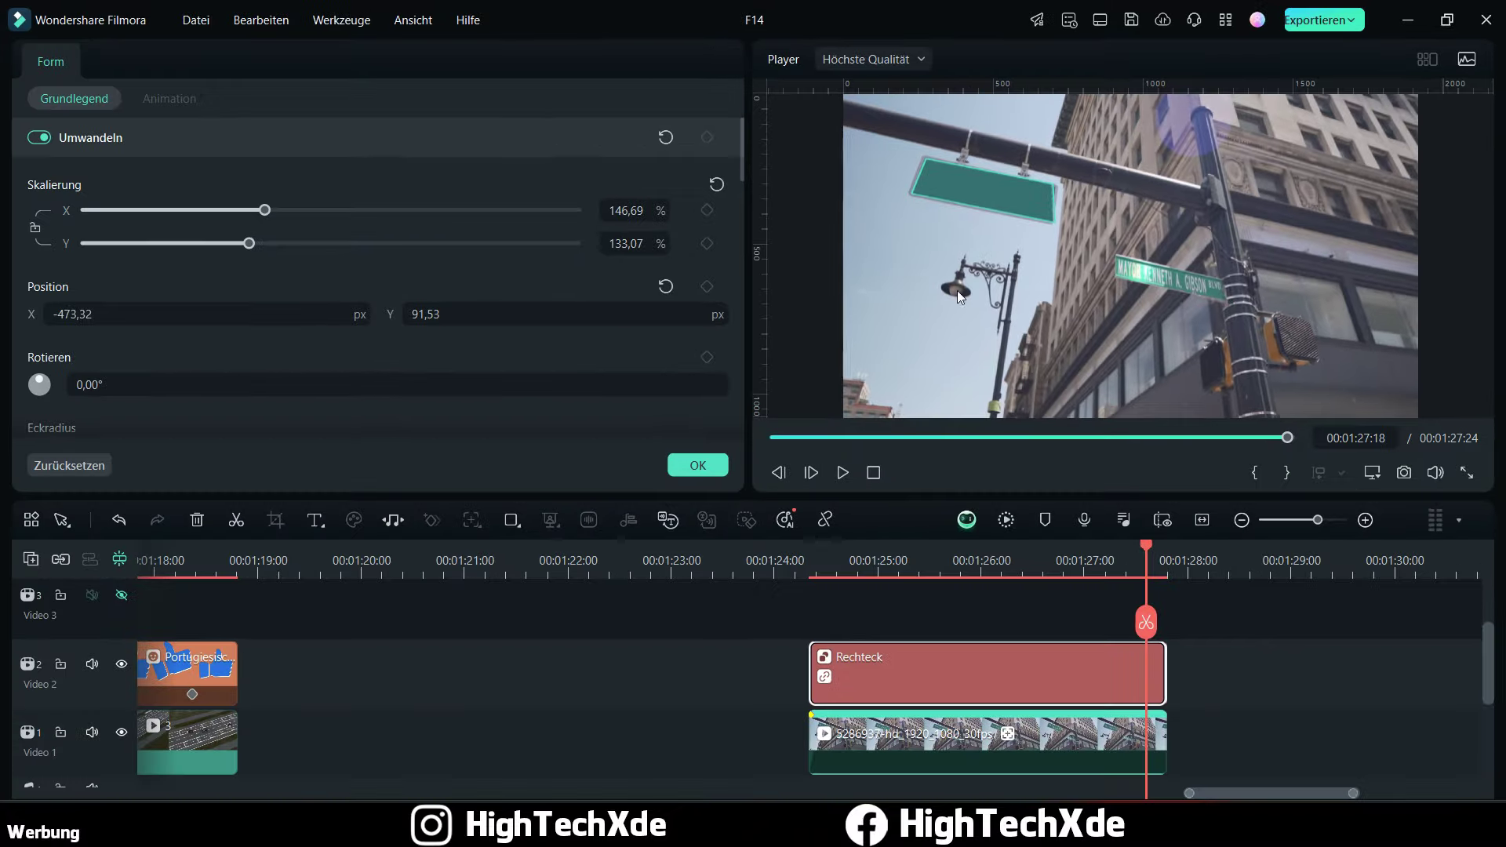
pyautogui.click(899, 561)
pyautogui.click(833, 559)
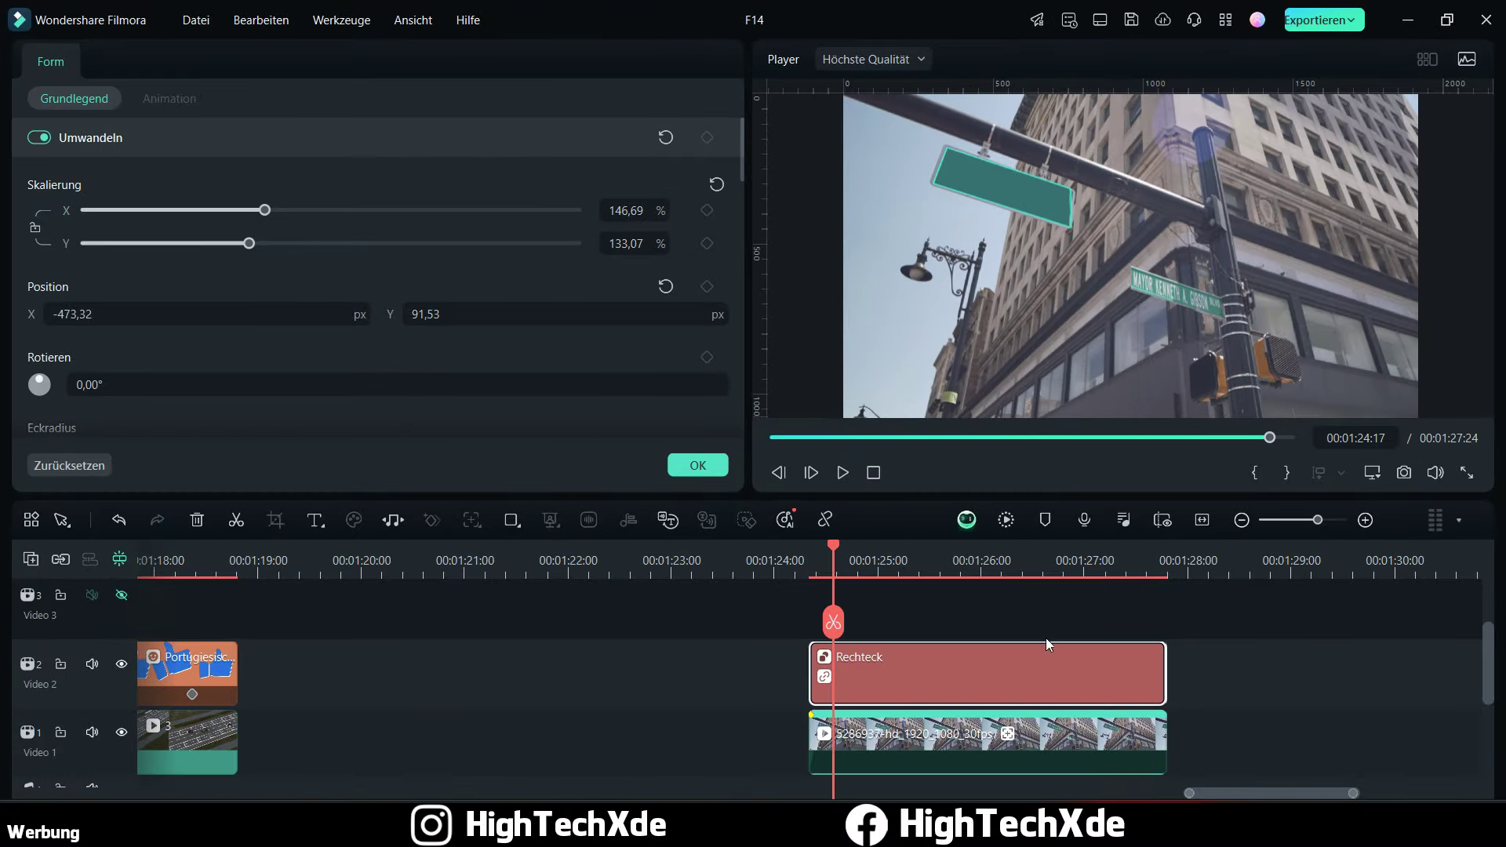
pyautogui.click(1301, 696)
pyautogui.moveTo(806, 559); pyautogui.dragTo(850, 559)
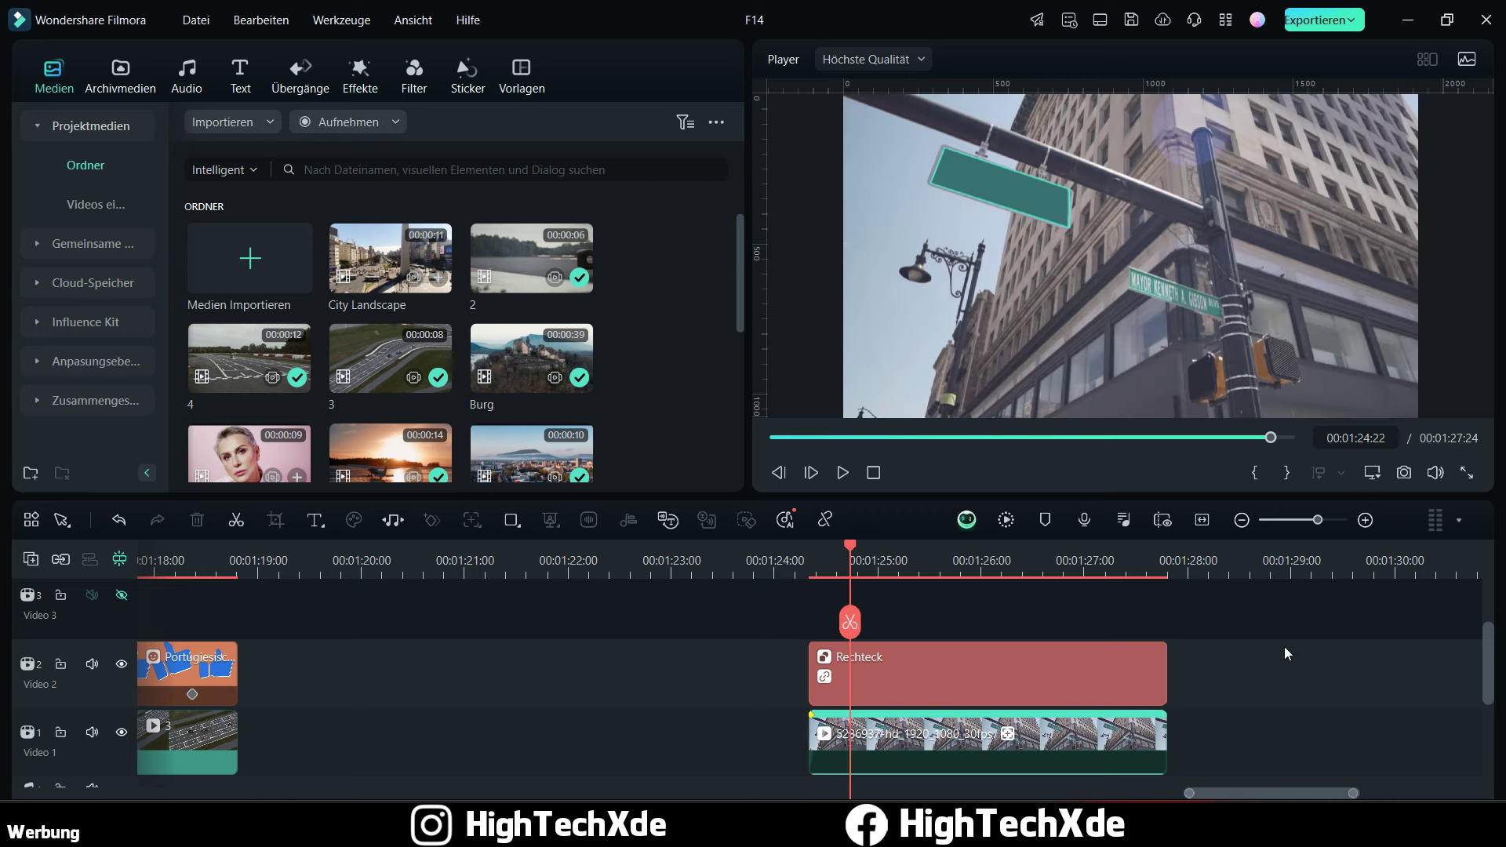
pyautogui.click(844, 472)
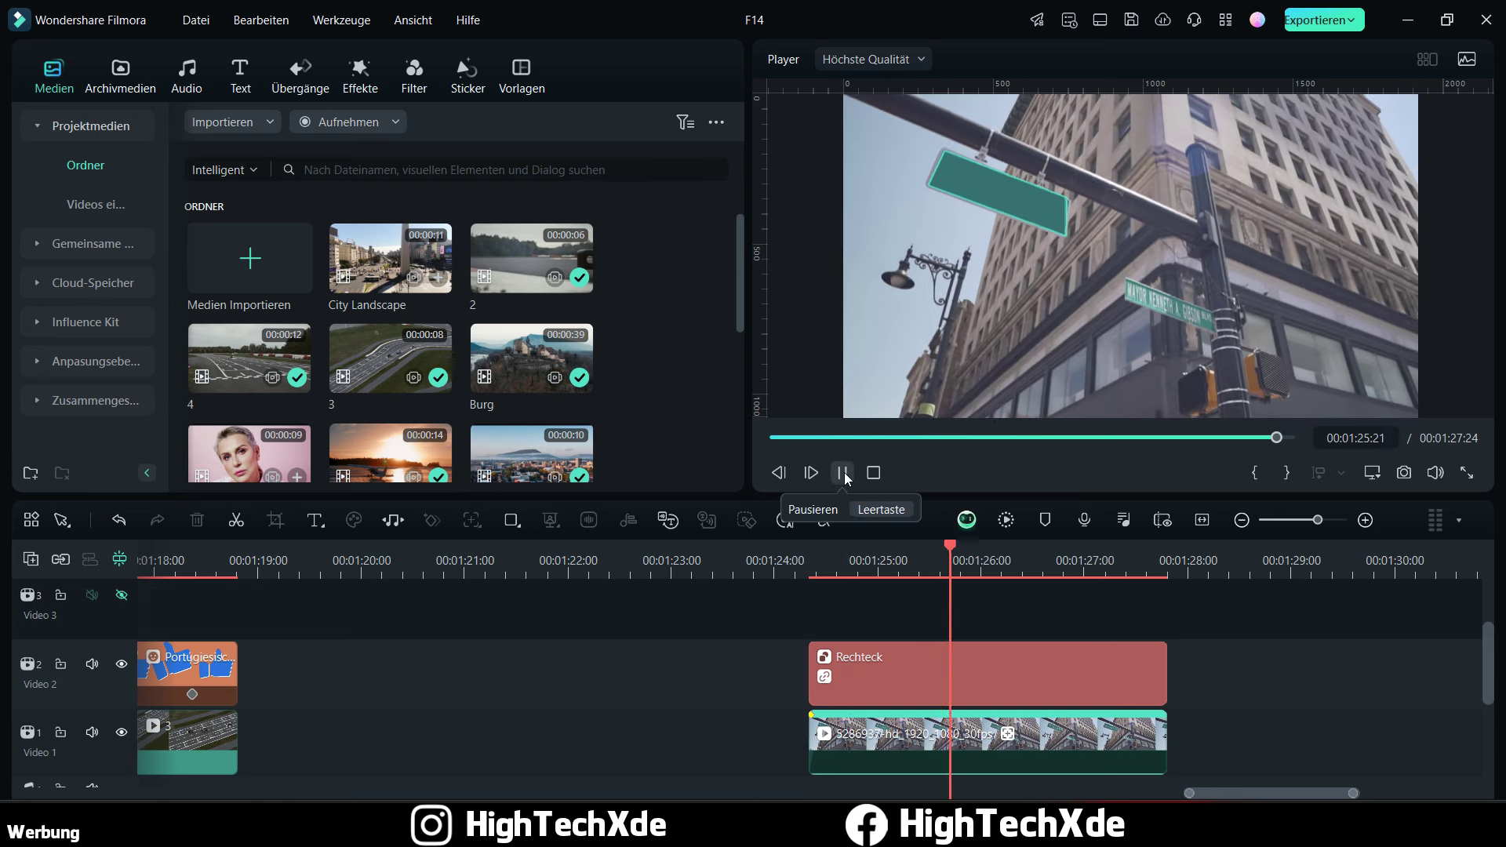
pyautogui.click(844, 472)
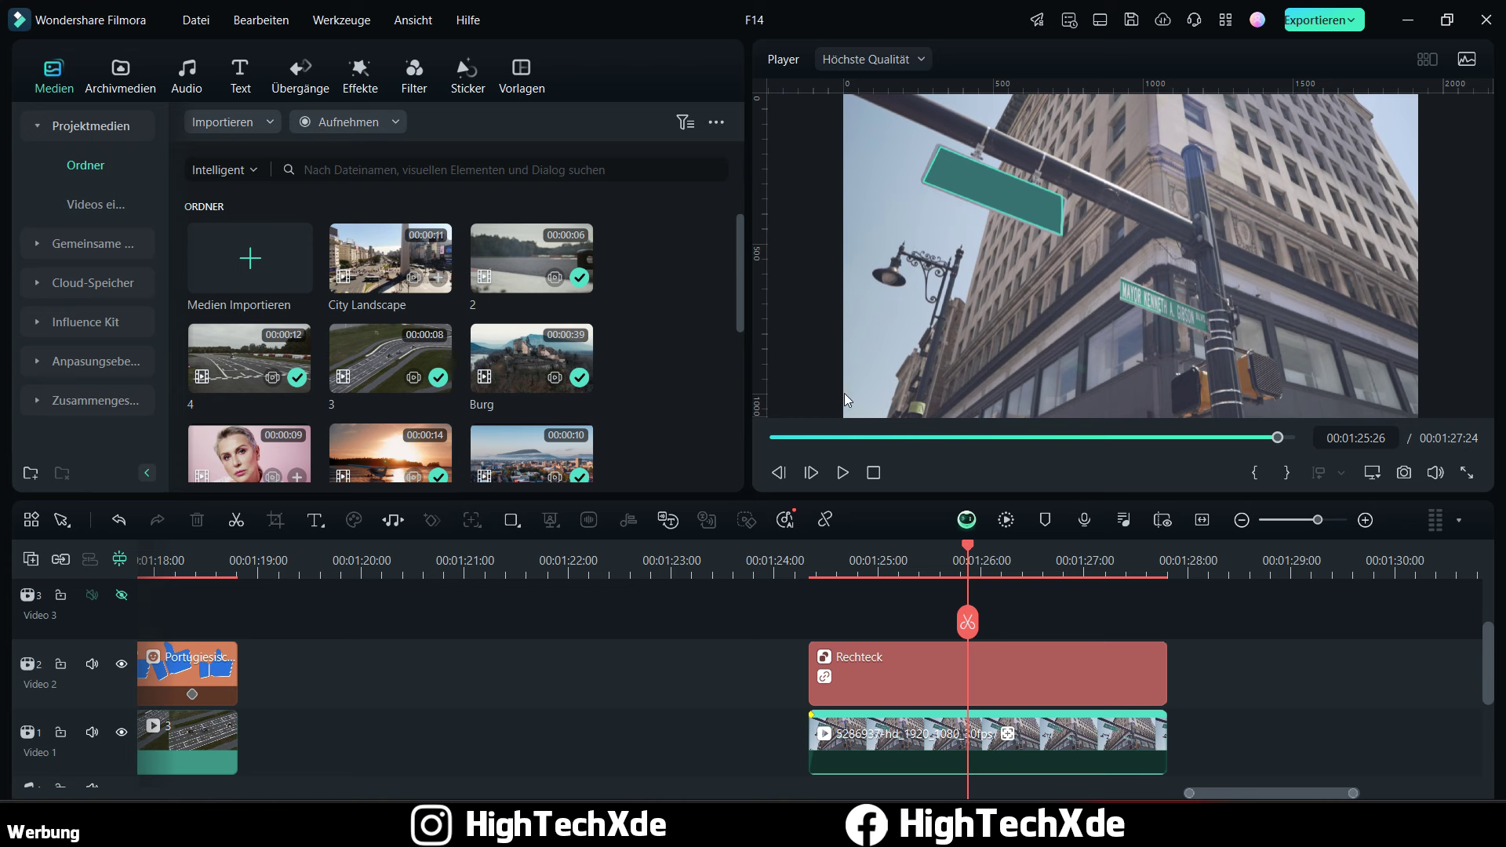
pyautogui.click(842, 473)
pyautogui.click(842, 472)
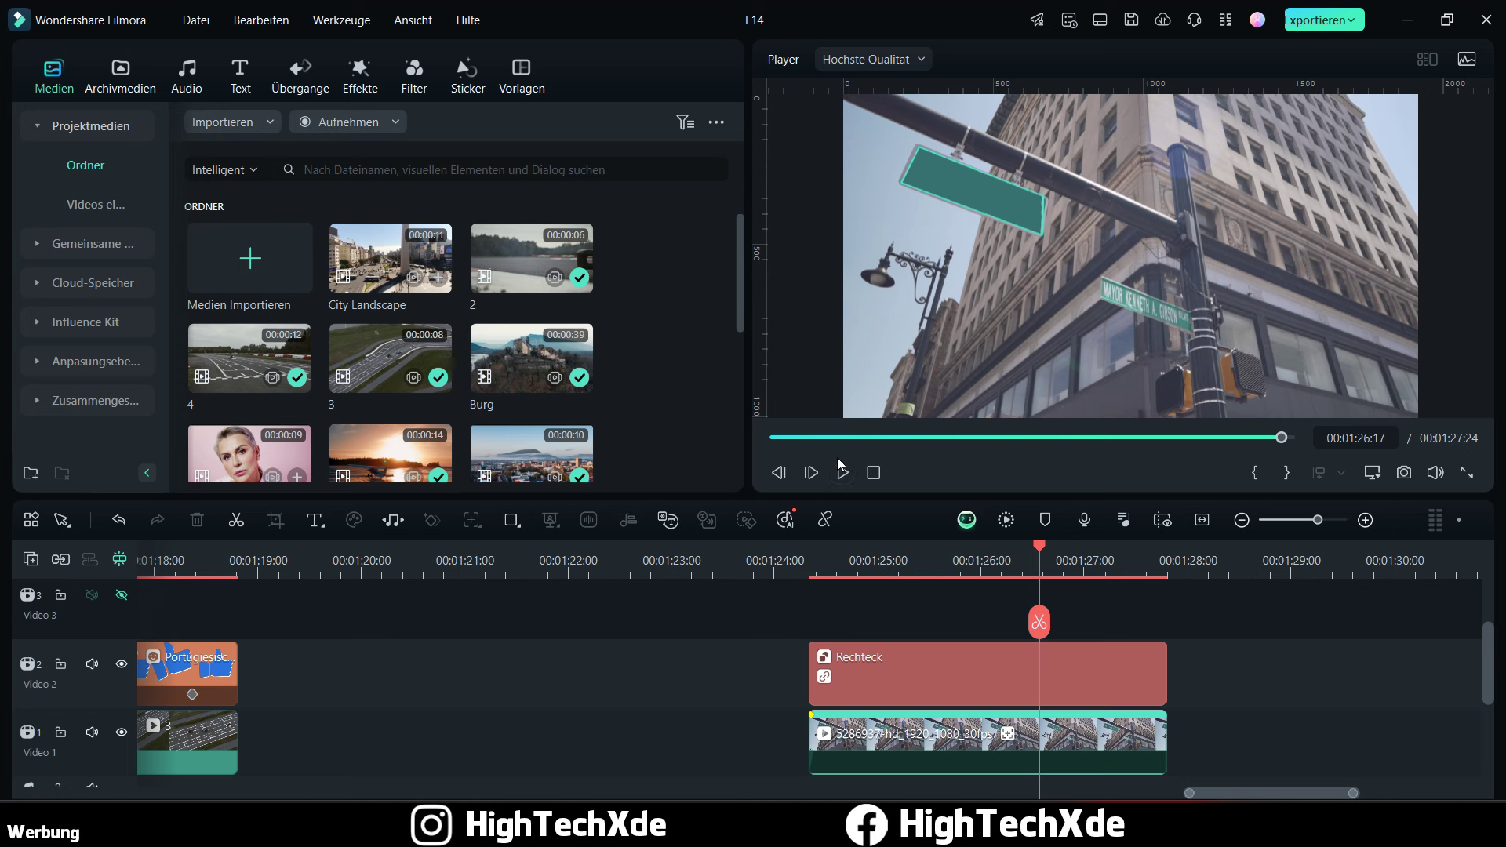
pyautogui.click(843, 553)
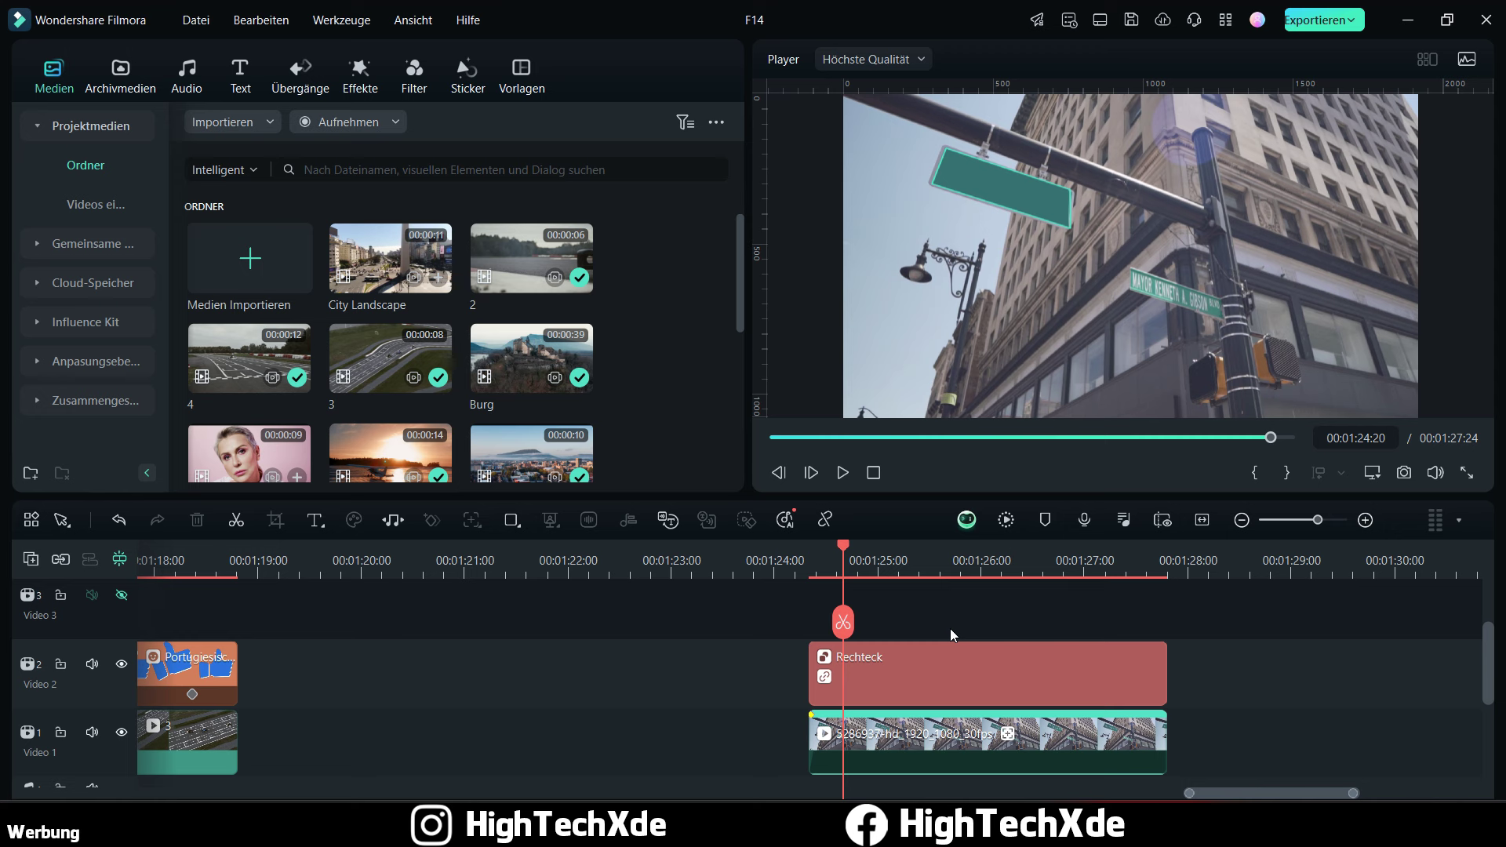
# Step: Duplicate the tracked street clip from Video 1 onto Video 3, directly above the Rechteck clip
pyautogui.scroll(1, 1007, 656)
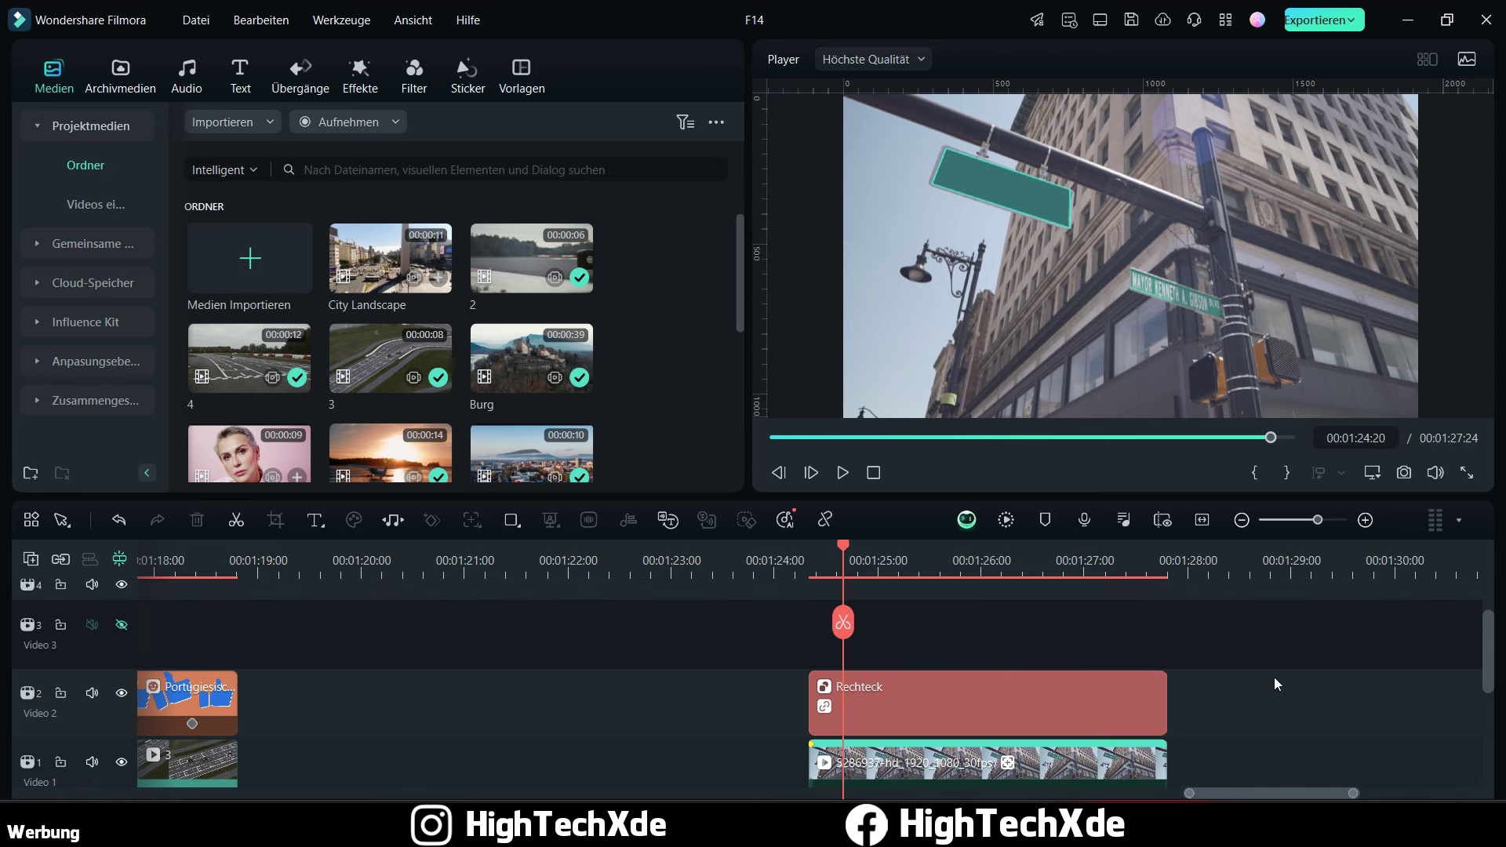
pyautogui.scroll(-1, 1278, 683)
pyautogui.scroll(1, 1223, 673)
pyautogui.scroll(-1, 1216, 674)
pyautogui.click(1110, 745)
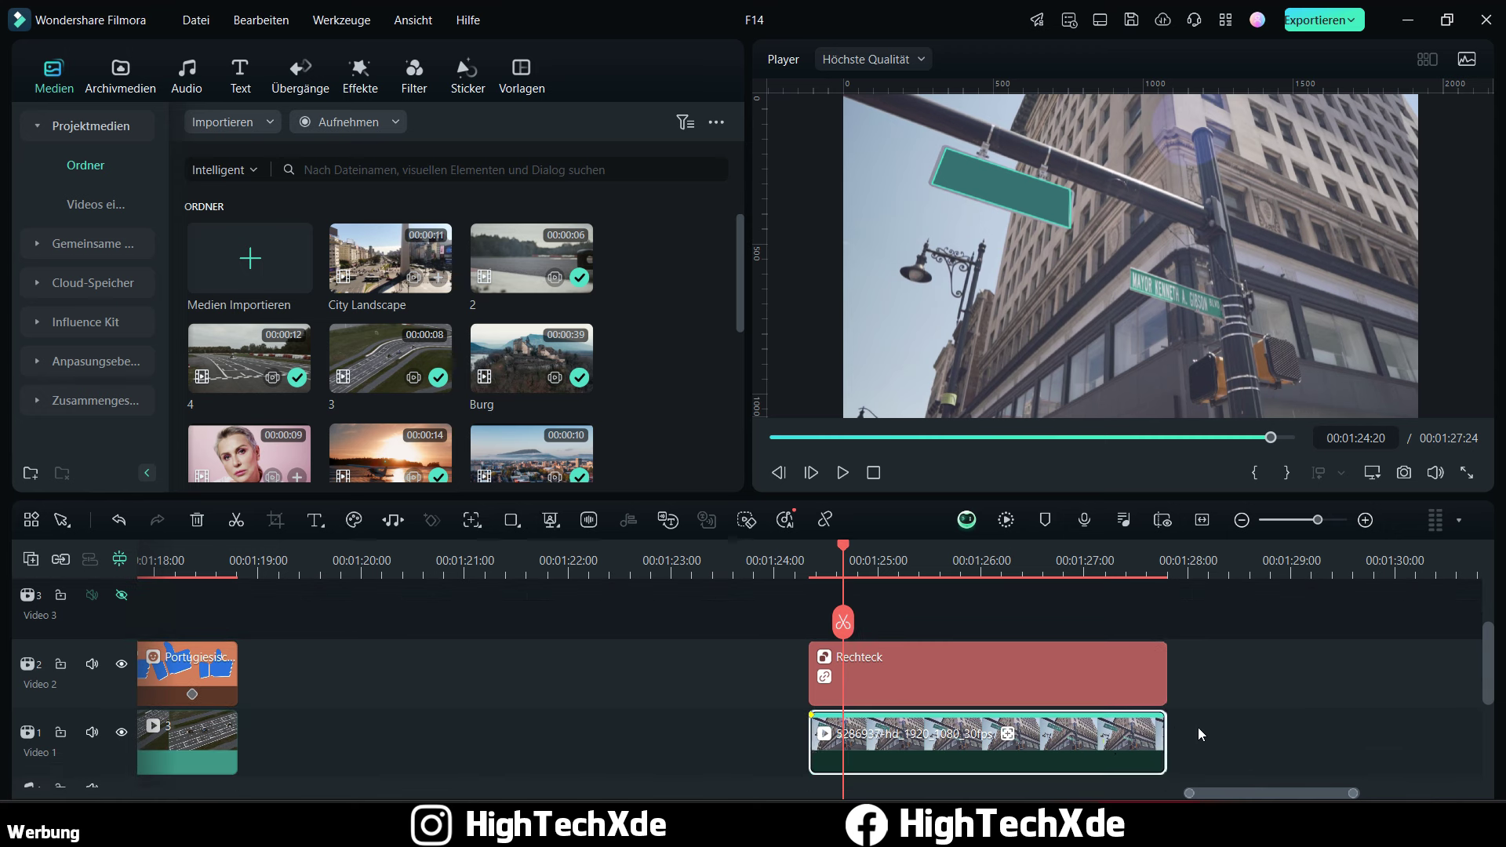
pyautogui.scroll(1, 1188, 721)
pyautogui.scroll(-1, 1098, 702)
pyautogui.scroll(1, 1051, 733)
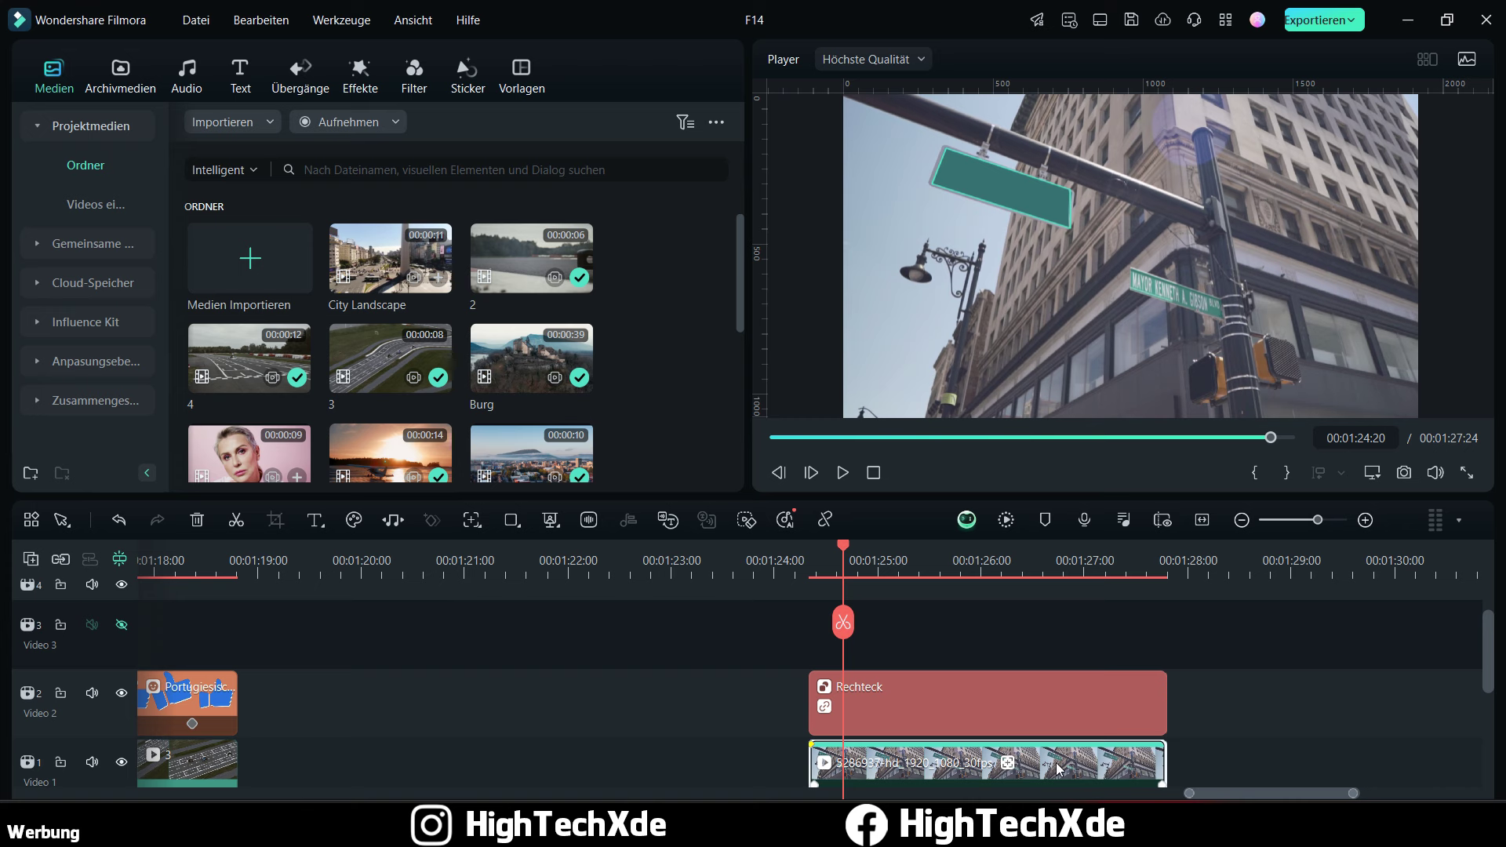
pyautogui.moveTo(1057, 769); pyautogui.dragTo(1058, 667)
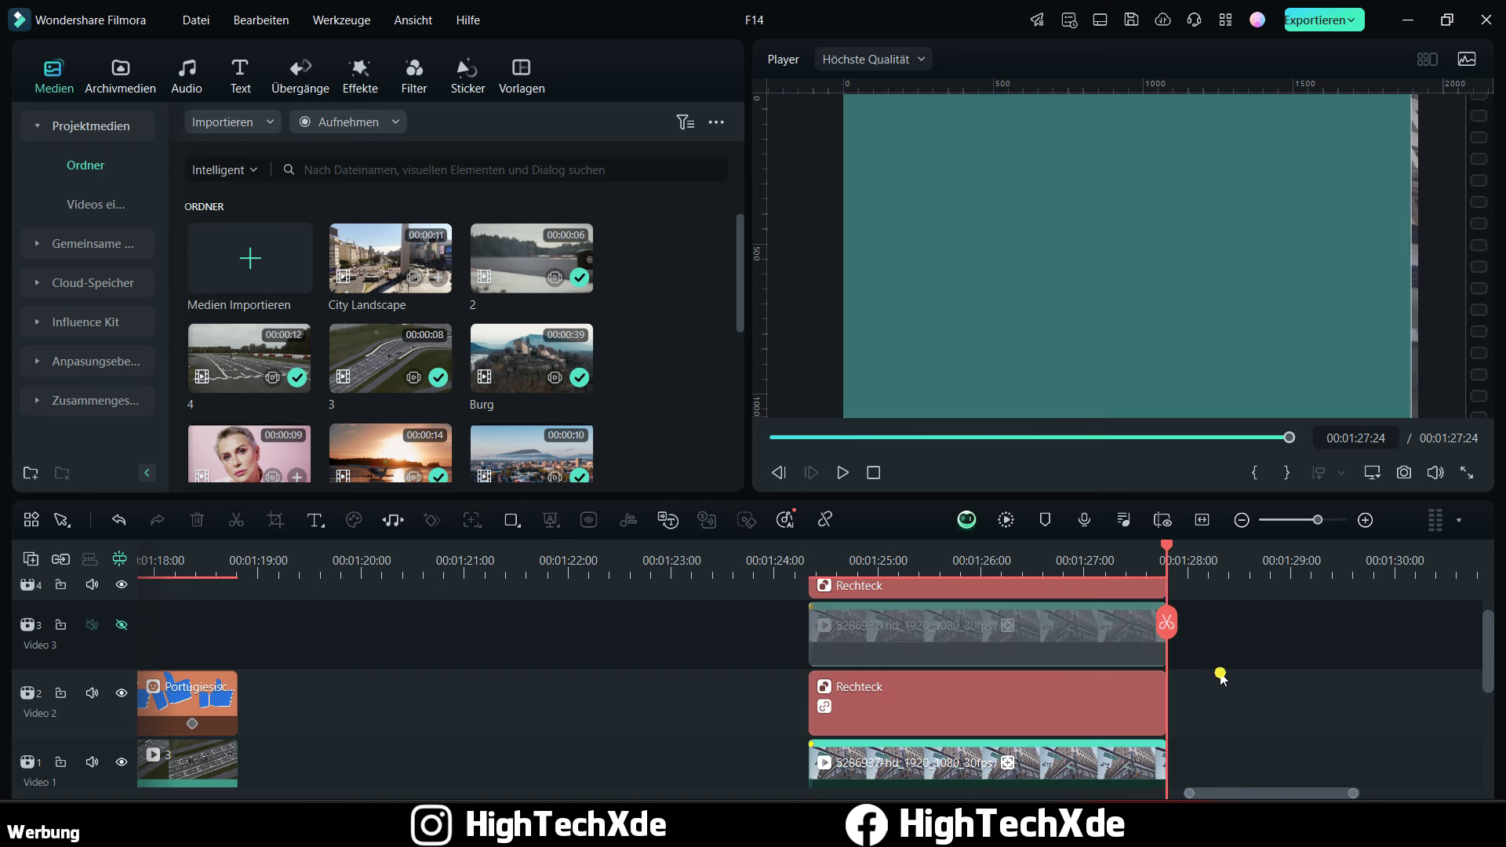
# Step: Make track Video 3 visible again and delete the extra Rechteck copy above it
pyautogui.click(1219, 672)
pyautogui.scroll(1, 1065, 642)
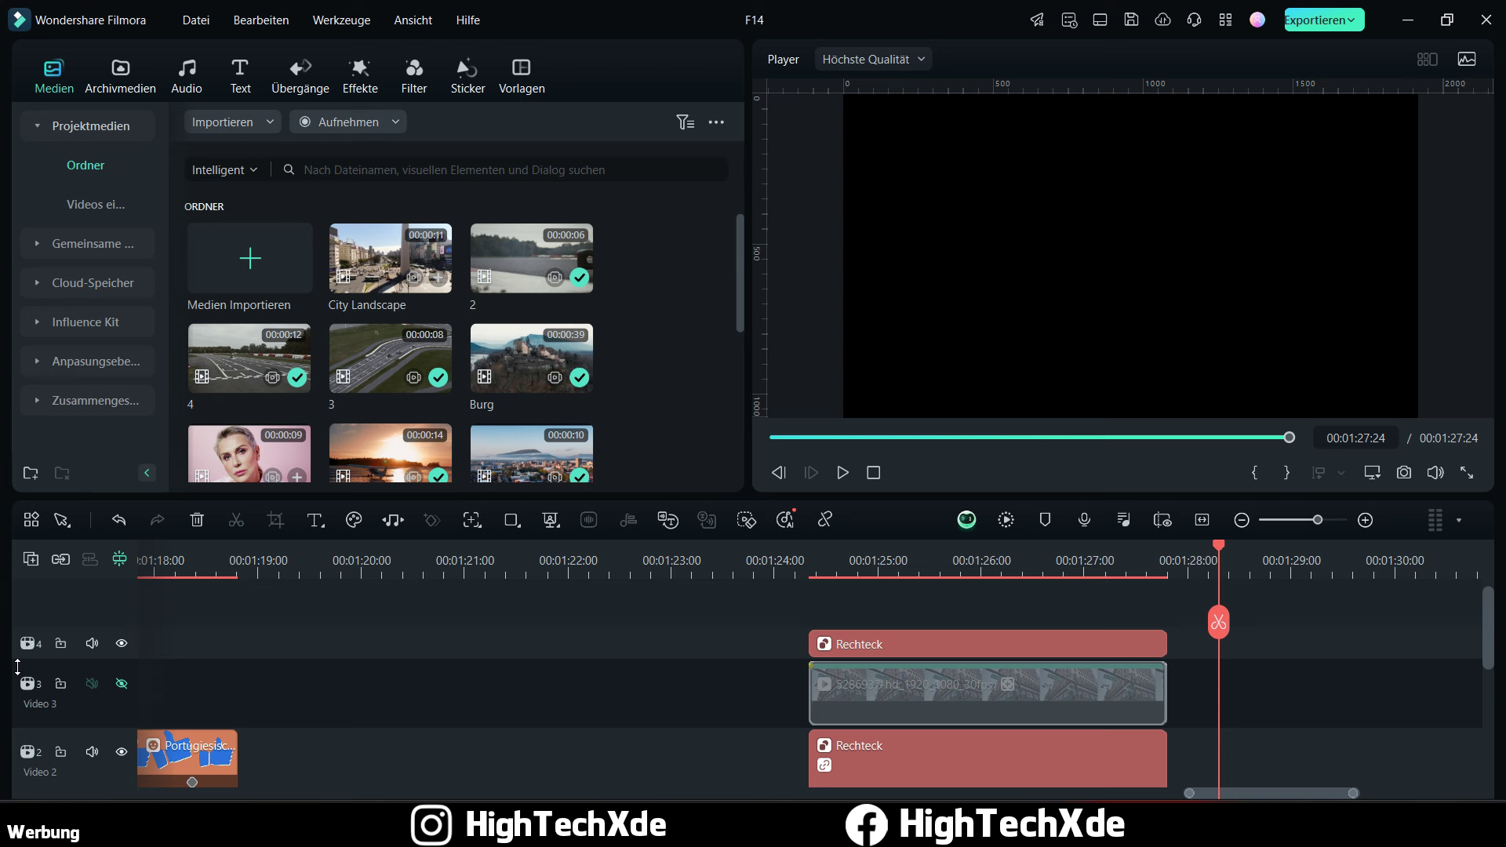
pyautogui.click(121, 683)
pyautogui.click(985, 644)
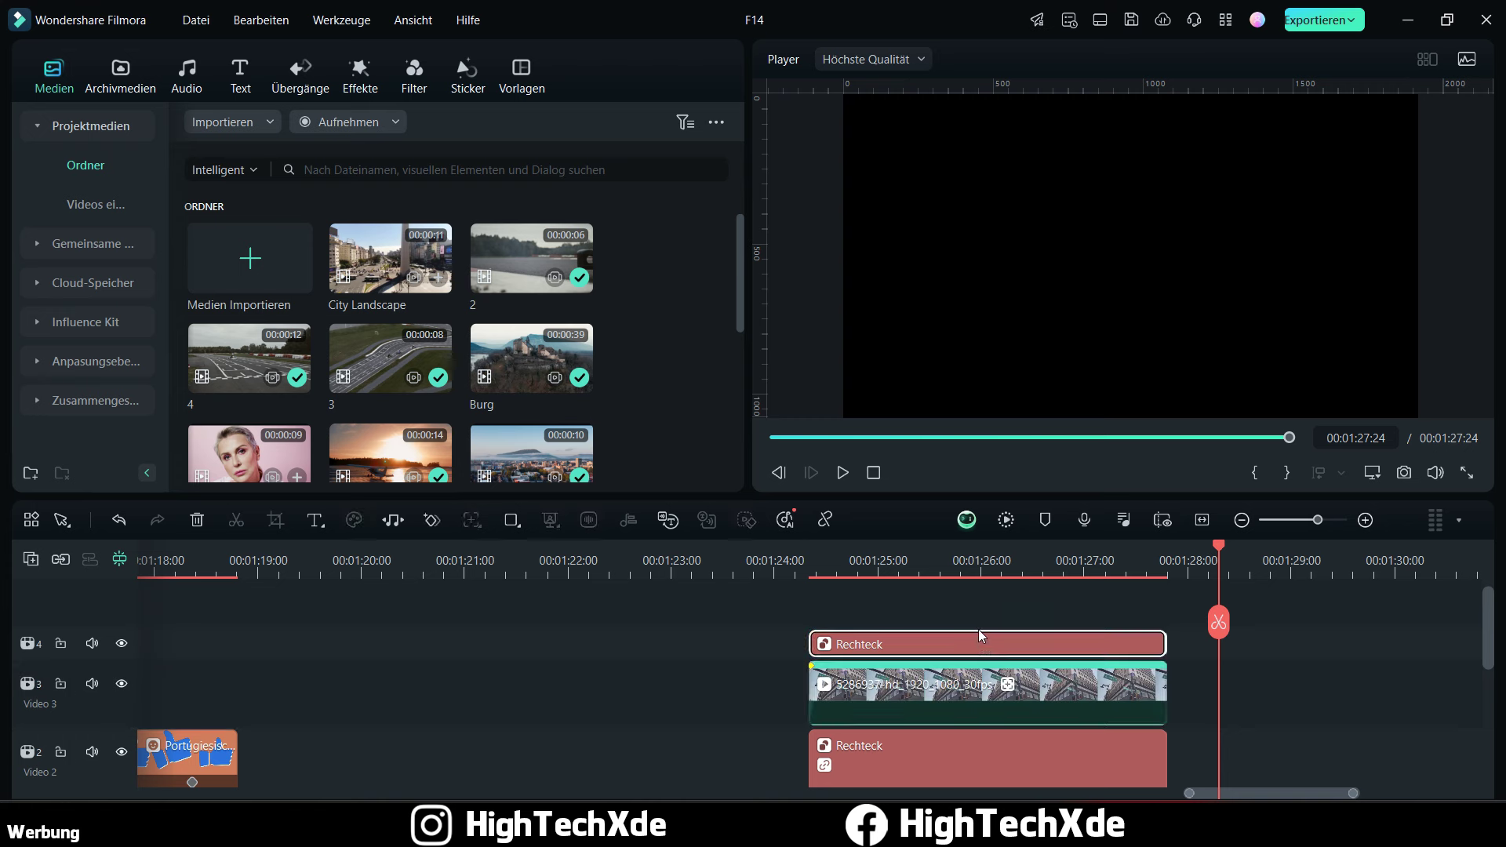
pyautogui.press('Delete')
# Step: Add a default title on track 4 at 00:01:24:14 and return the playhead to where title and street clip overlap
pyautogui.click(819, 561)
pyautogui.moveTo(819, 562)
pyautogui.mouseDown()
pyautogui.moveTo(881, 571)
pyautogui.moveTo(822, 574)
pyautogui.mouseUp()
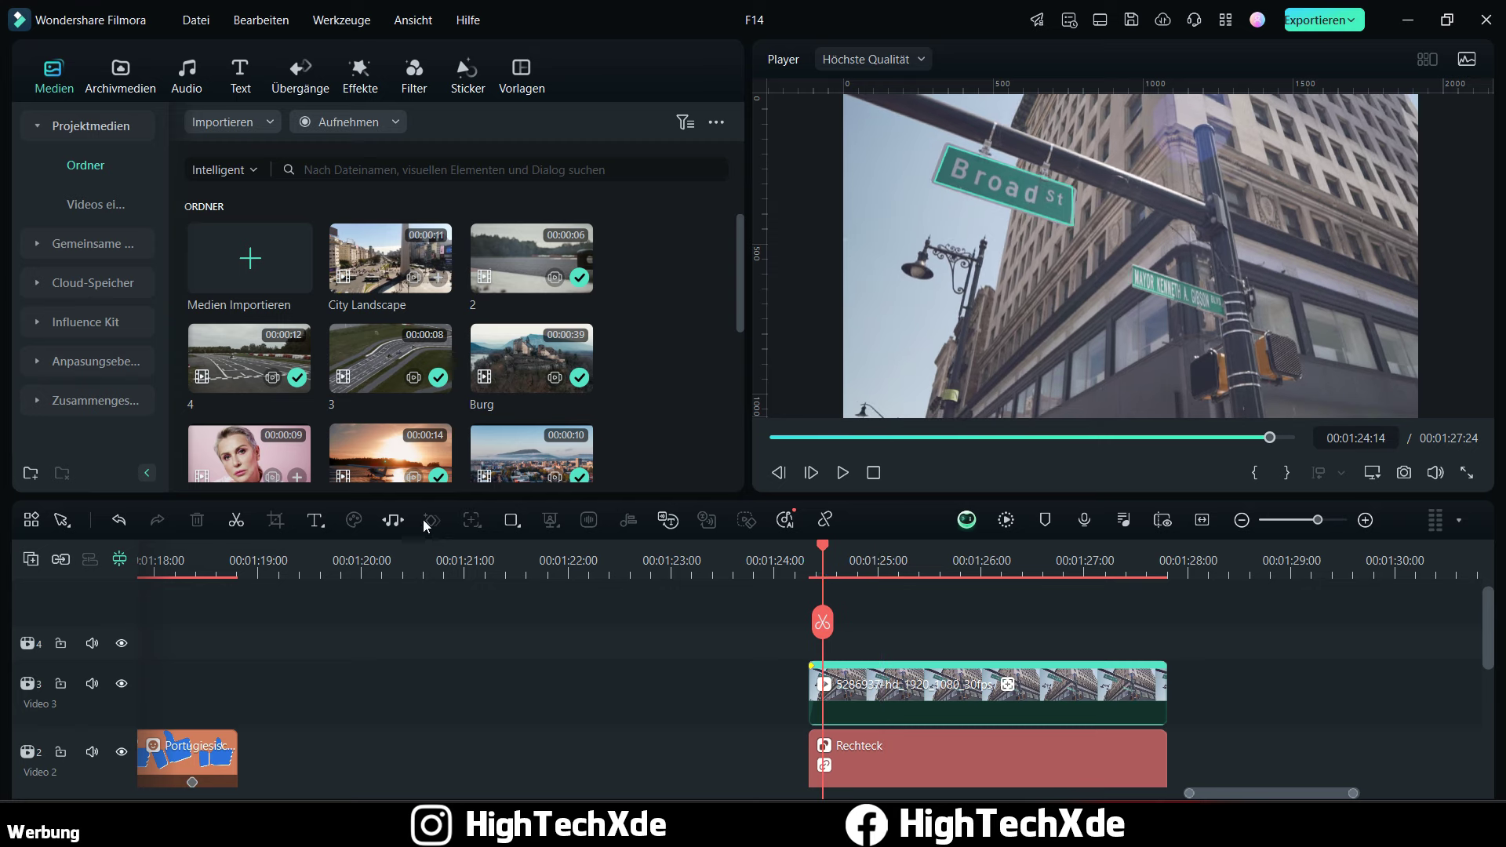
pyautogui.click(320, 522)
pyautogui.click(350, 556)
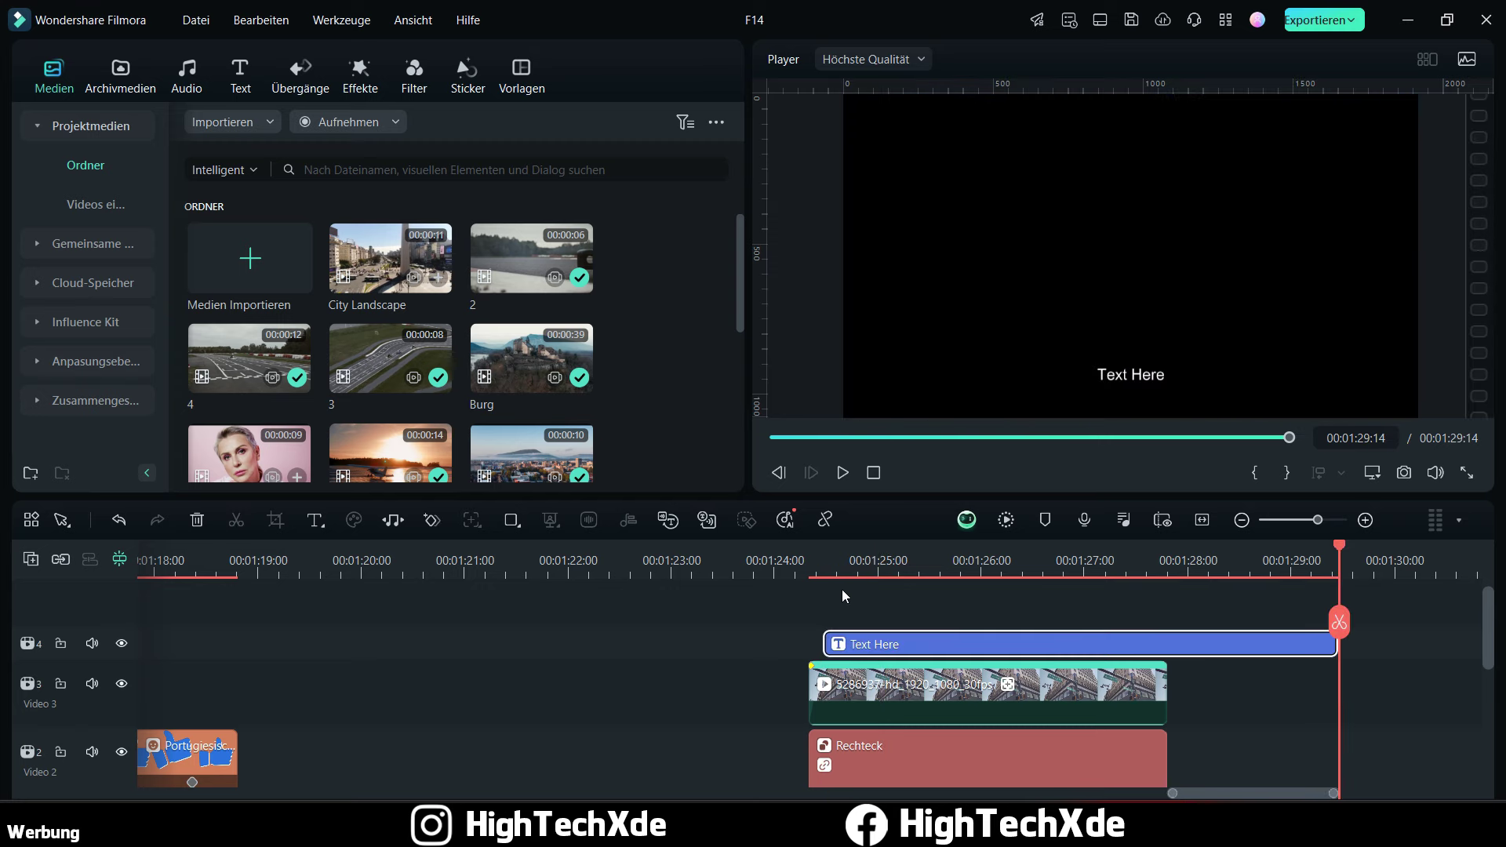
pyautogui.click(870, 570)
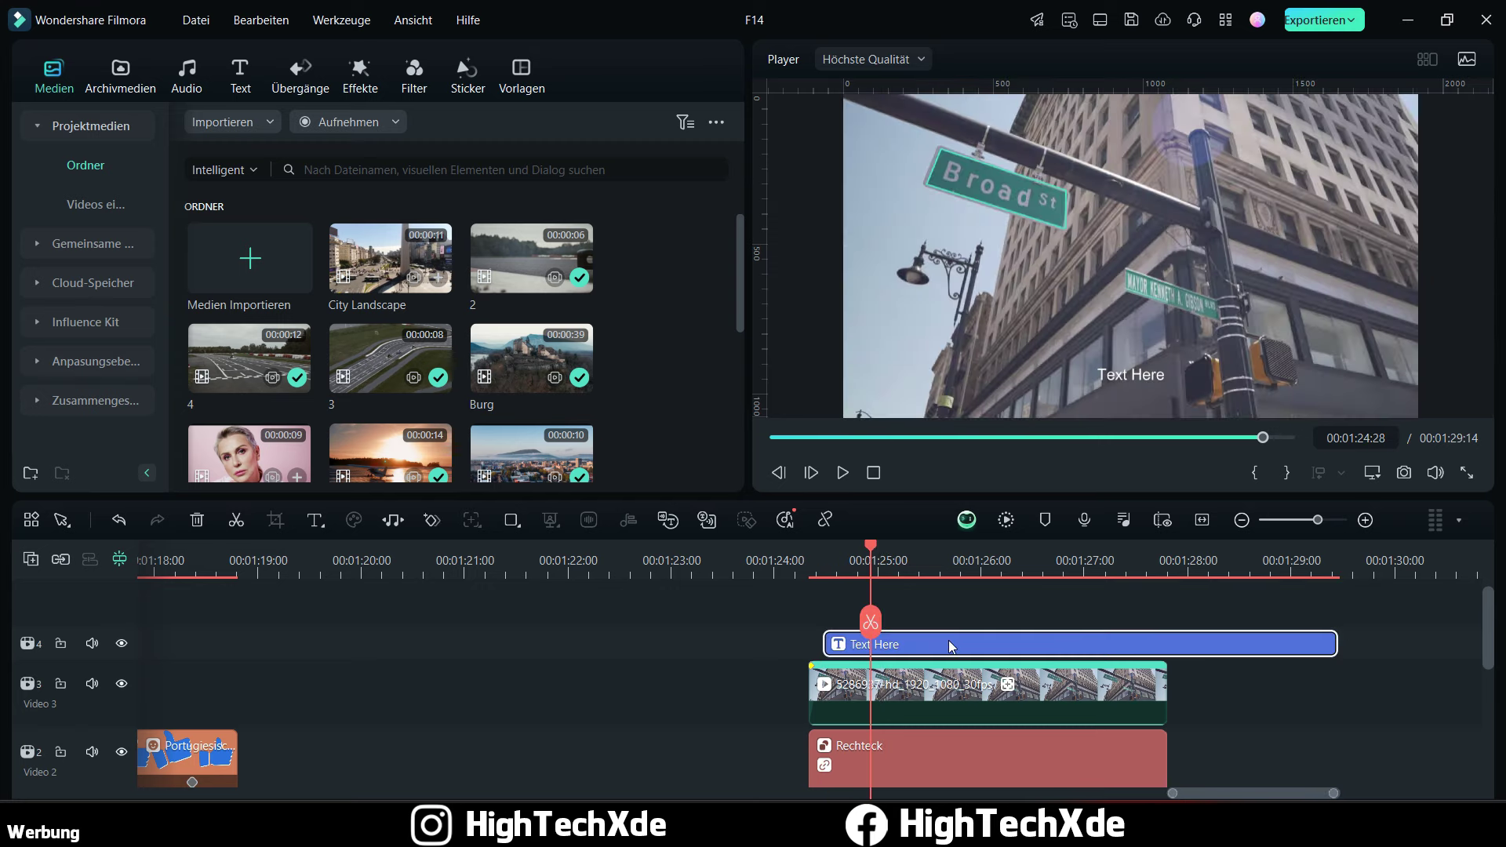
# Step: Set the title's font to Asap Bold and its size to 105
pyautogui.doubleClick(1135, 374)
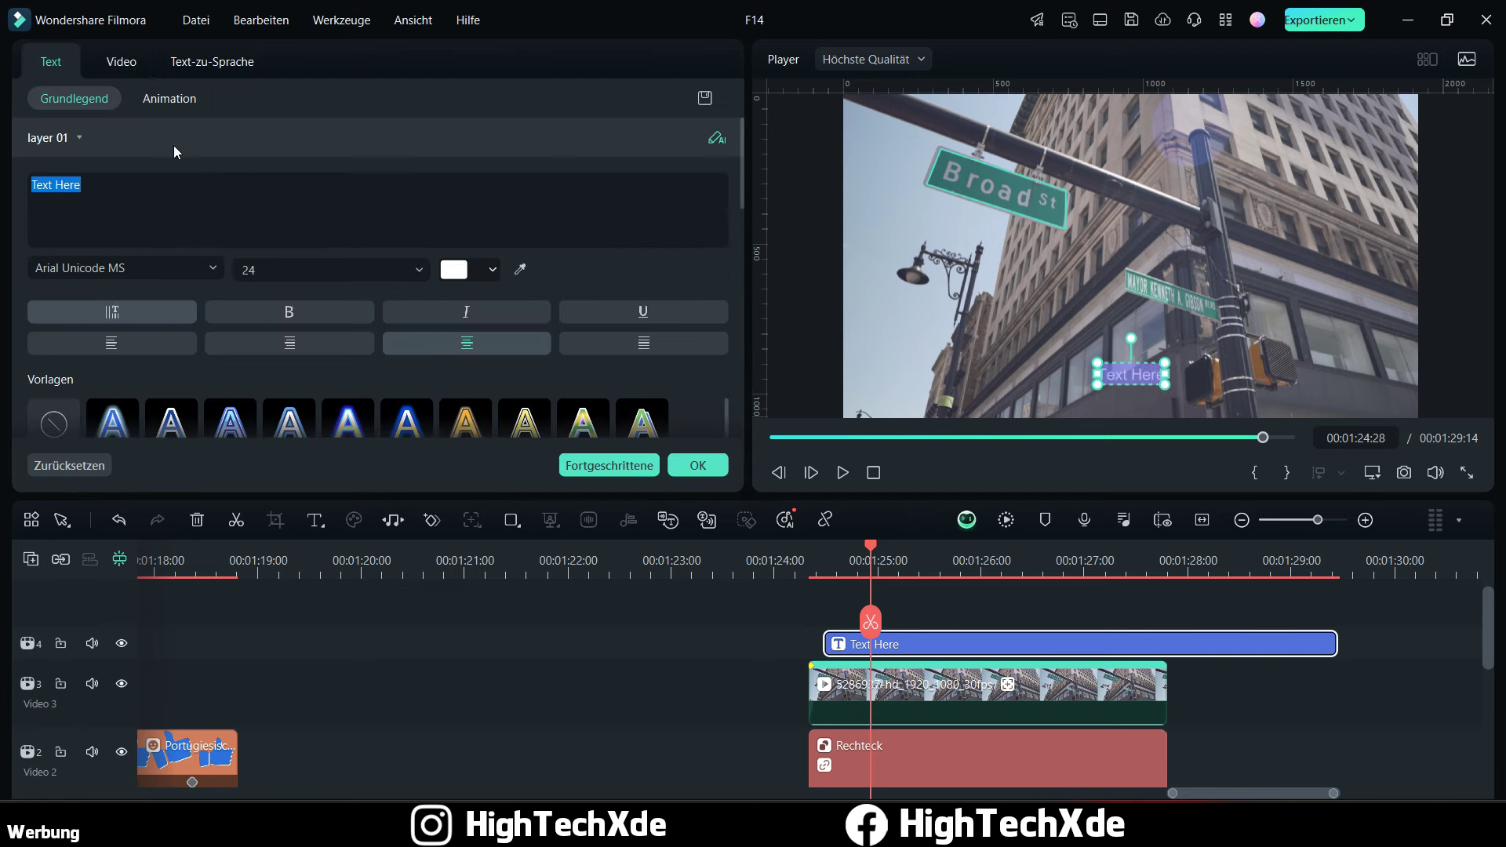
pyautogui.click(168, 268)
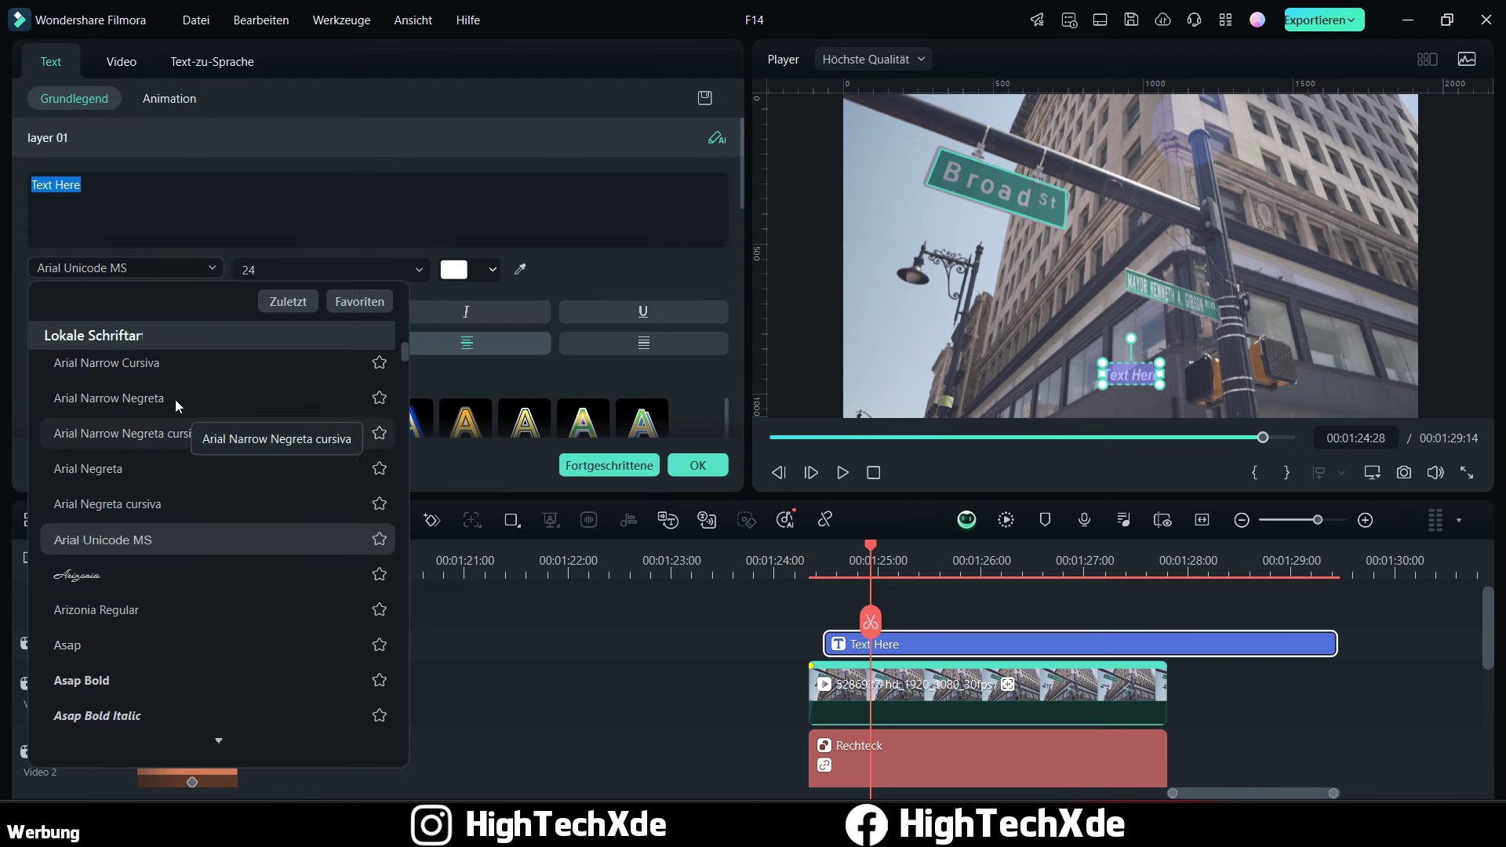
pyautogui.scroll(-2, 208, 502)
pyautogui.click(149, 581)
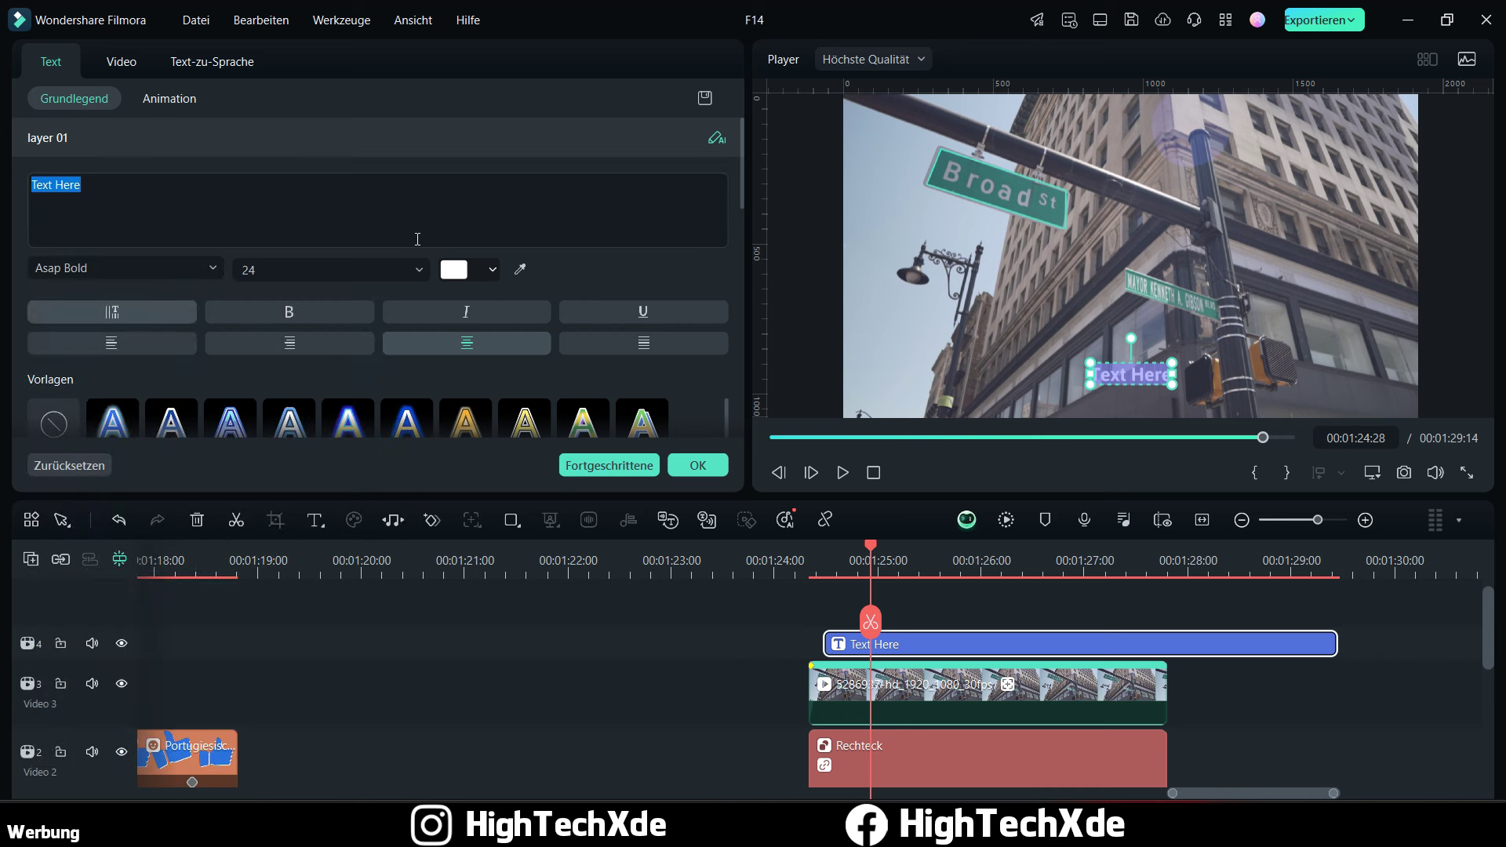
pyautogui.click(418, 269)
pyautogui.scroll(-5, 353, 408)
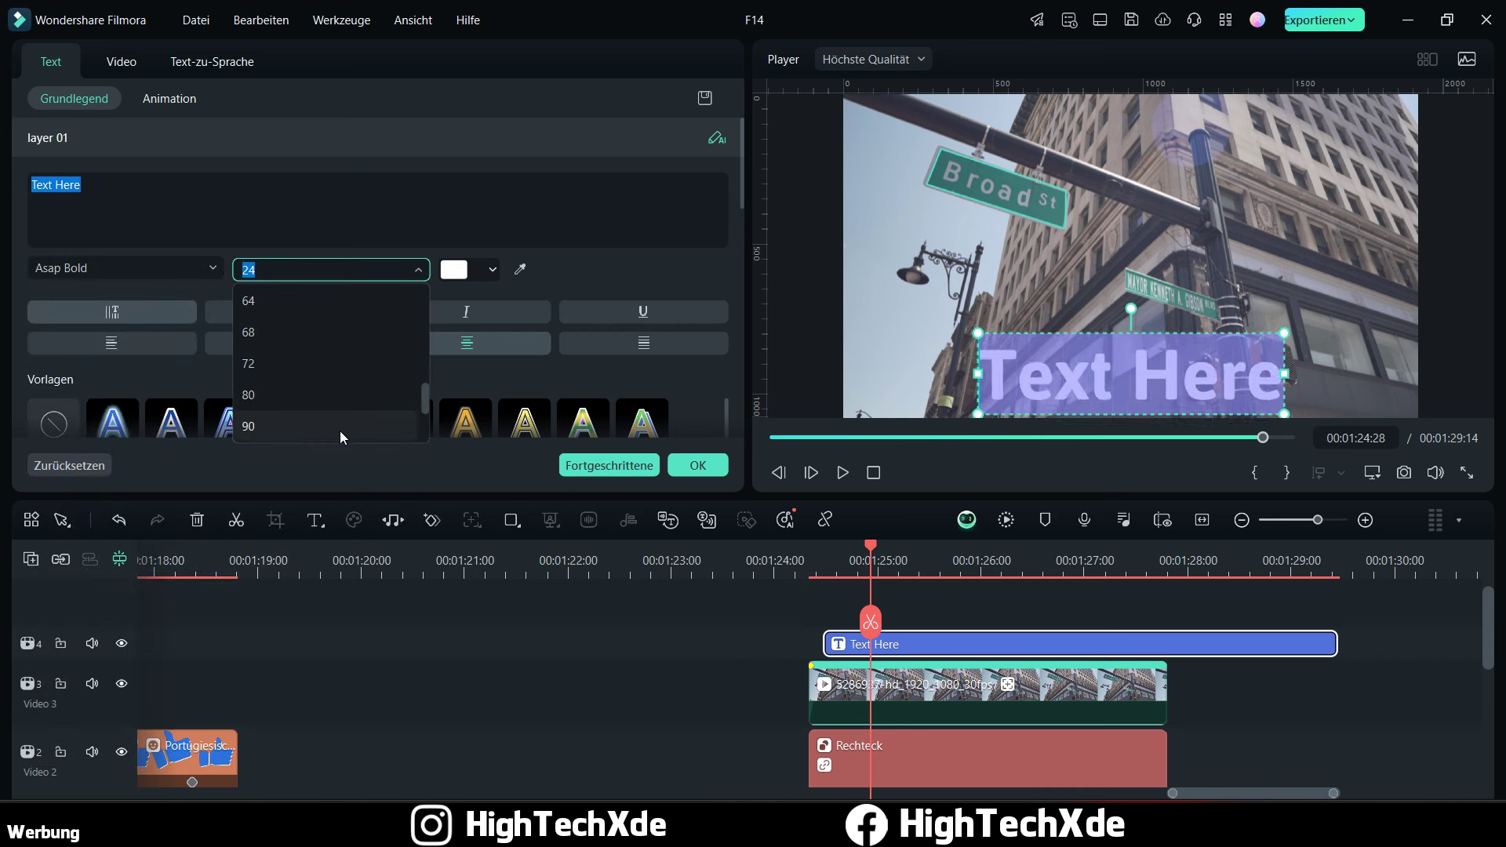
pyautogui.scroll(-1, 340, 430)
pyautogui.click(333, 402)
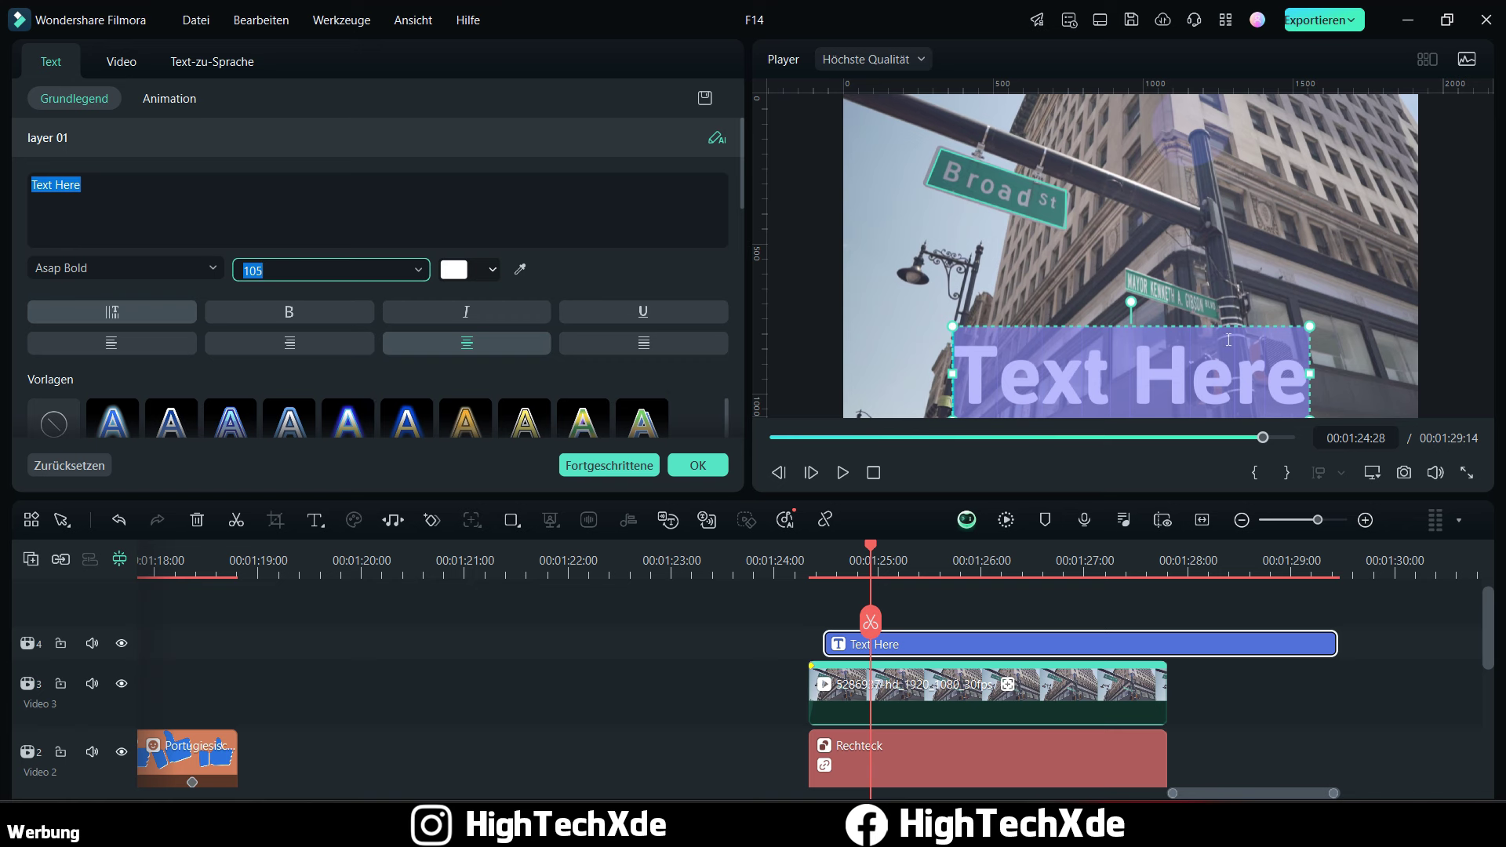
# Step: Align the title clip's start with the street clip, trim its end to 00:01:27:24, and select the street clip on Video 3
pyautogui.moveTo(952, 645); pyautogui.dragTo(938, 644)
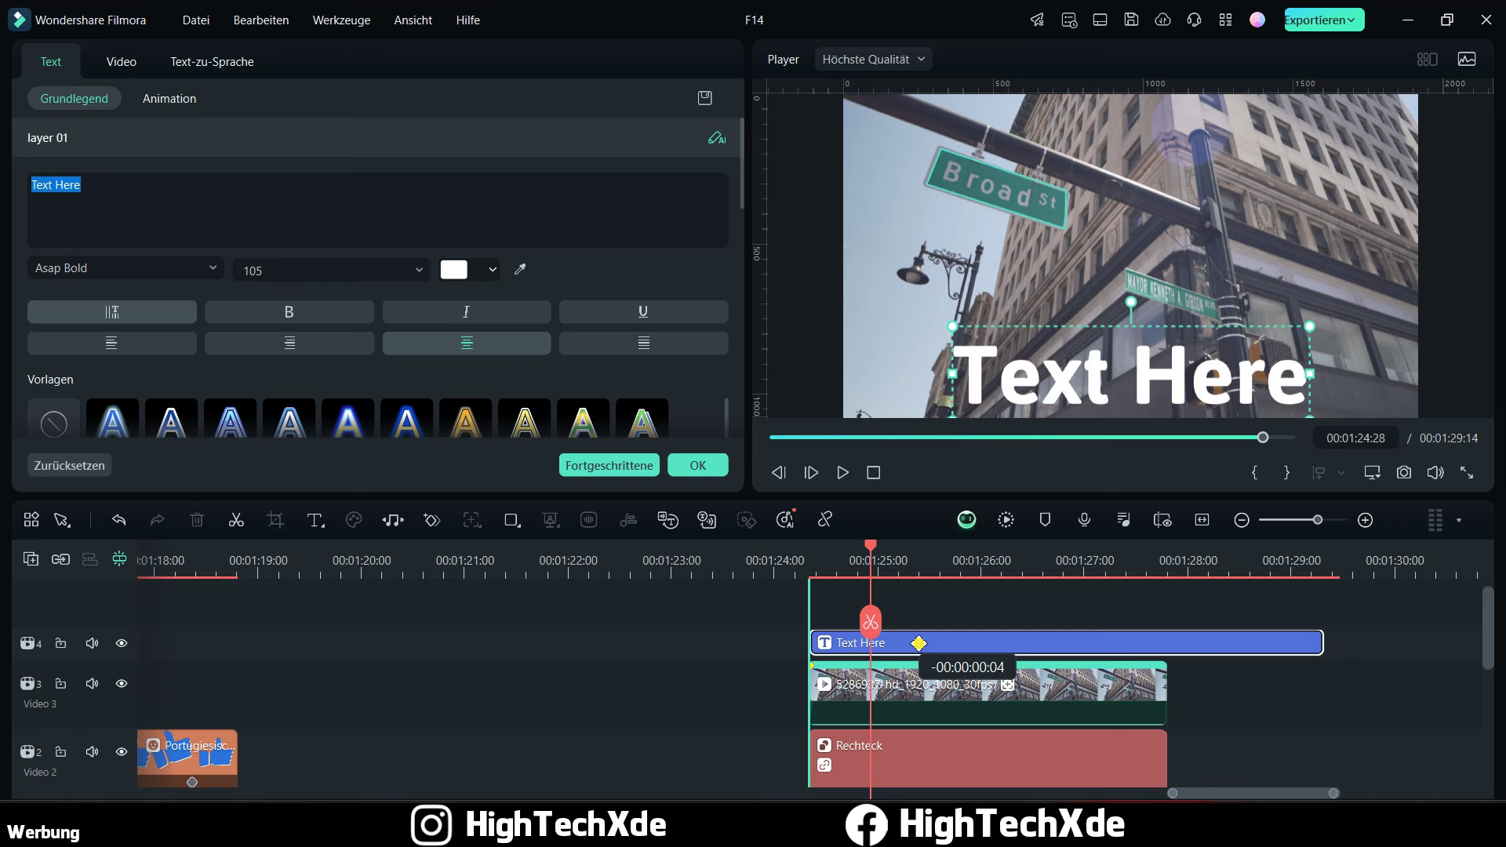
pyautogui.click(977, 703)
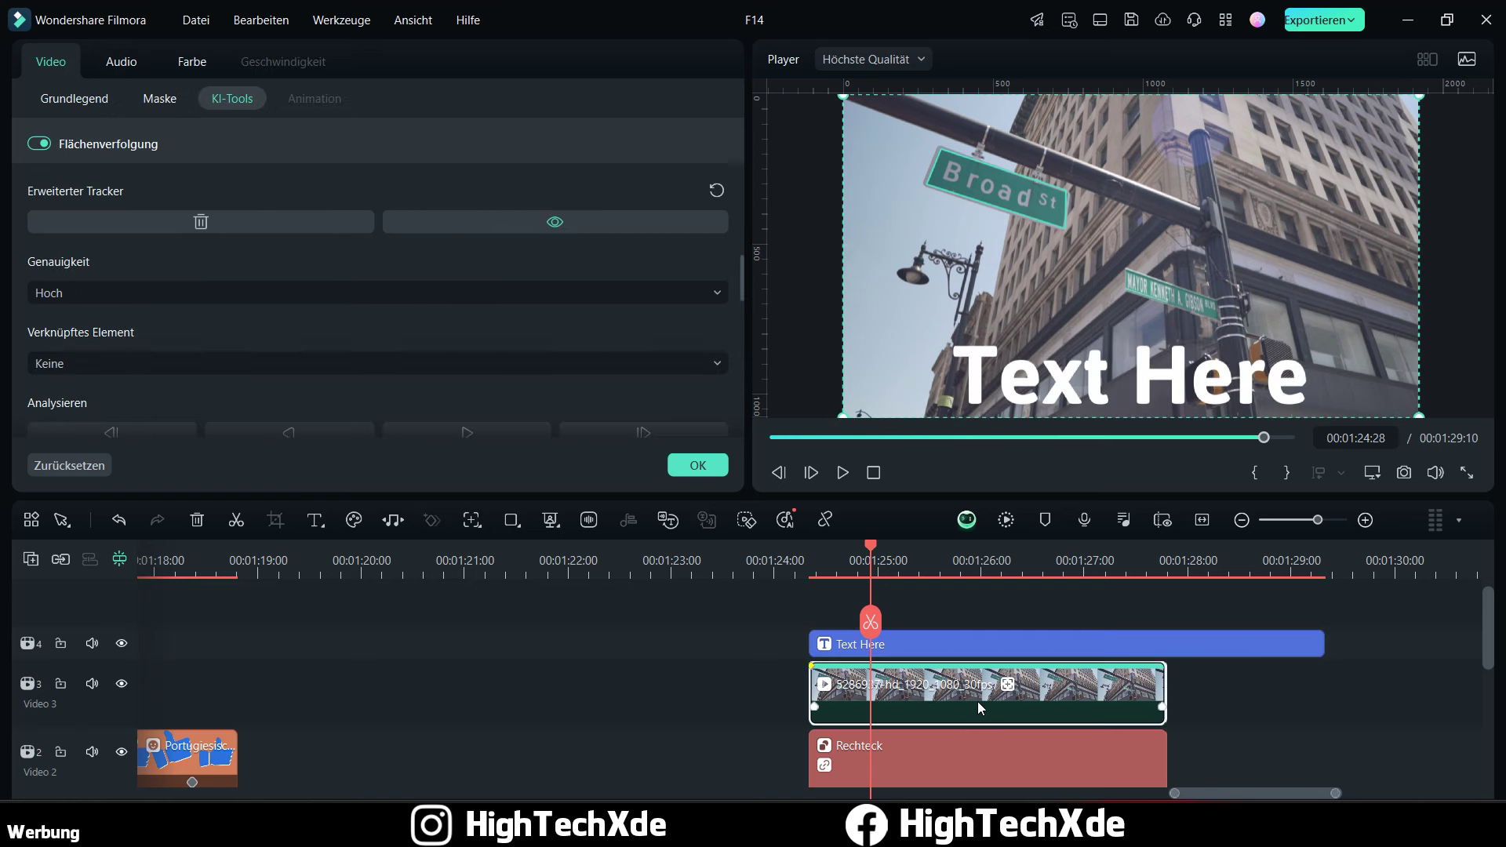
pyautogui.moveTo(1318, 638); pyautogui.dragTo(1167, 643)
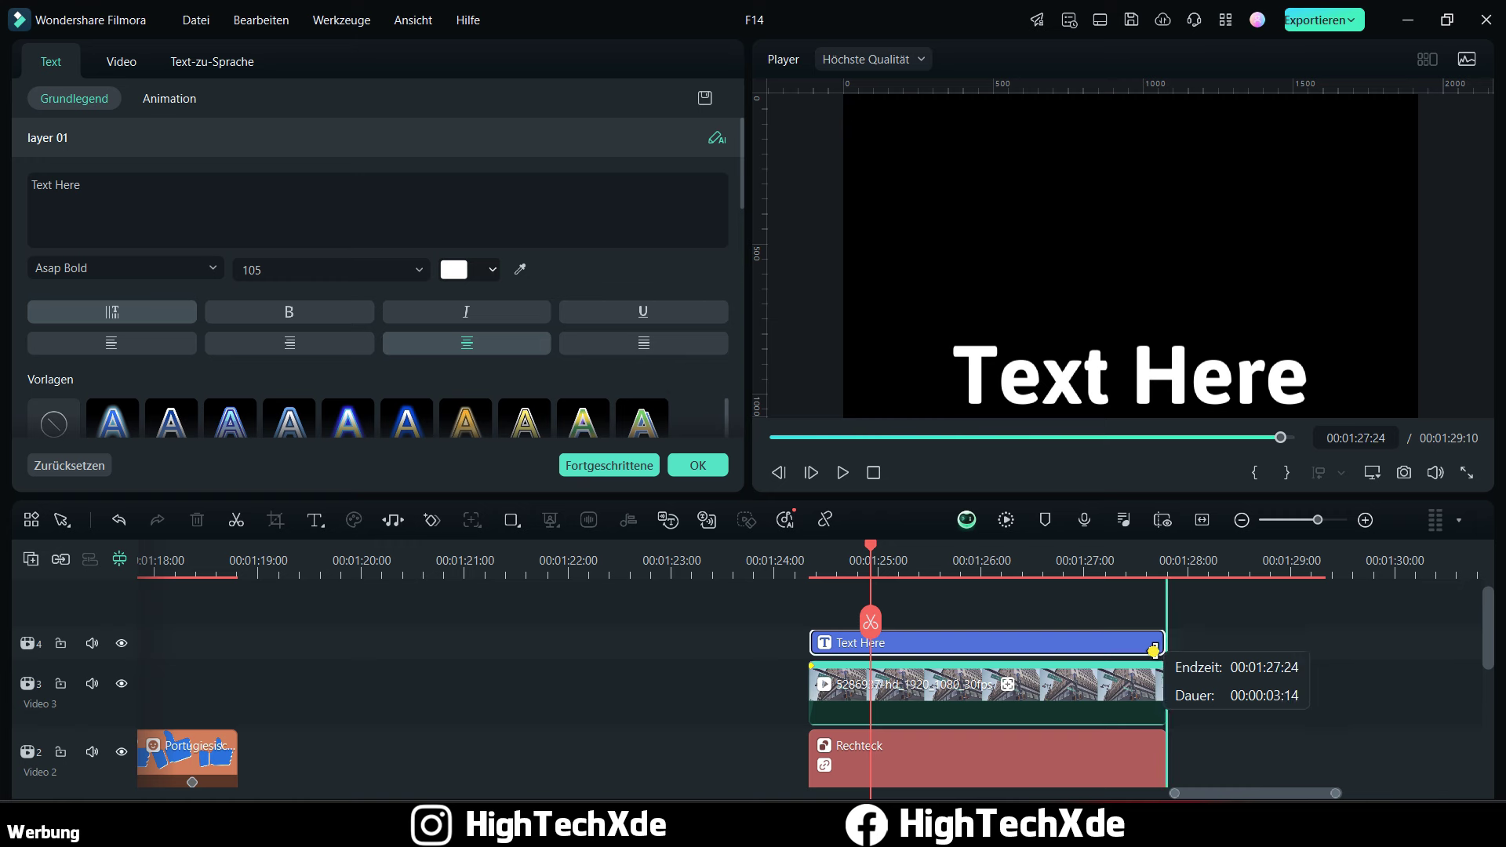
pyautogui.click(1123, 685)
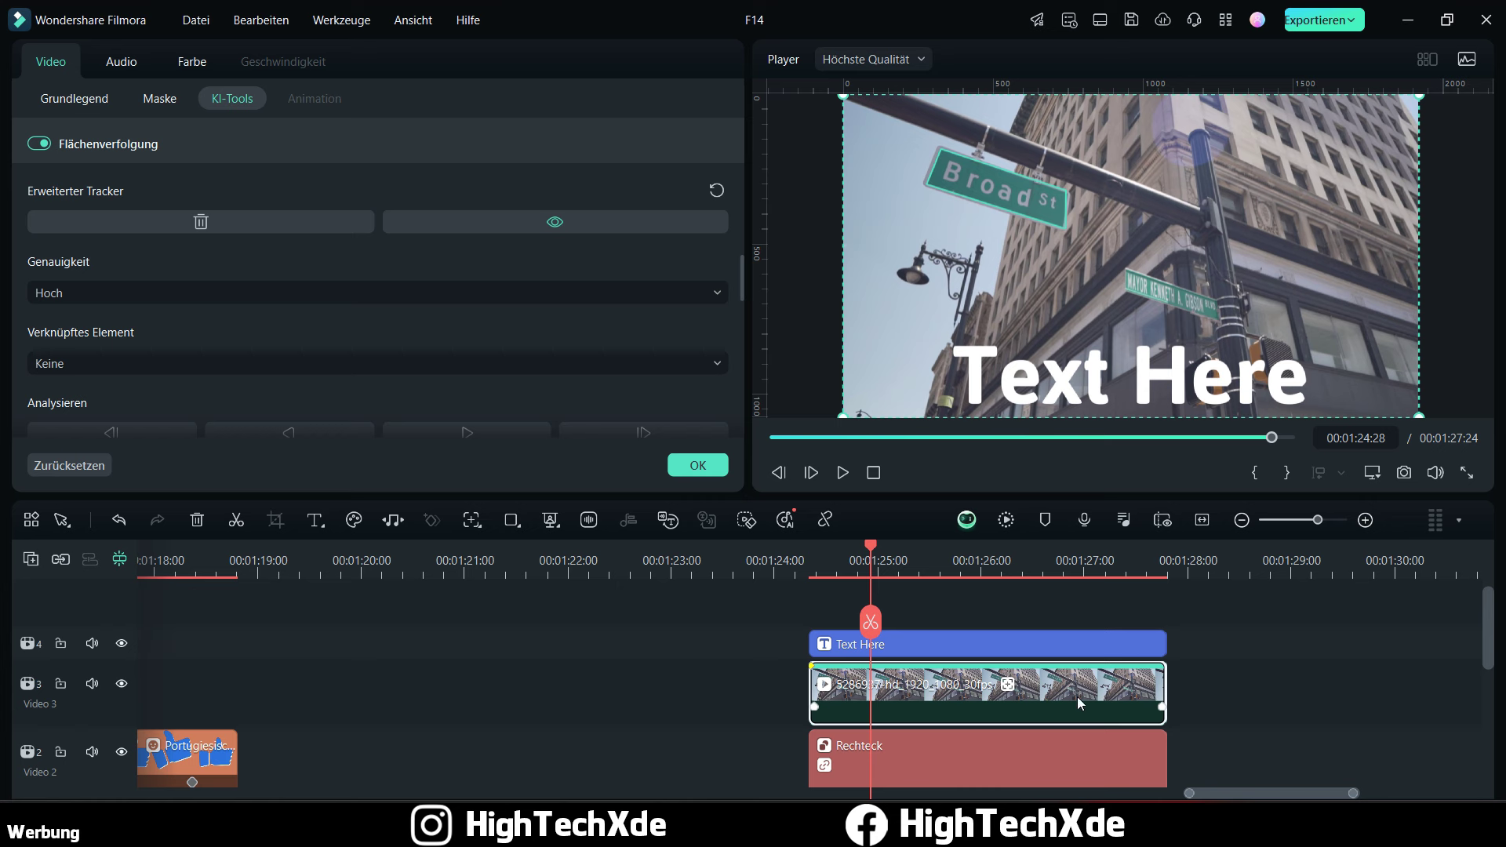
# Step: Link the Basic 1 title to the street clip's tracker and scale the title uniformly to 125.85 %
pyautogui.click(378, 364)
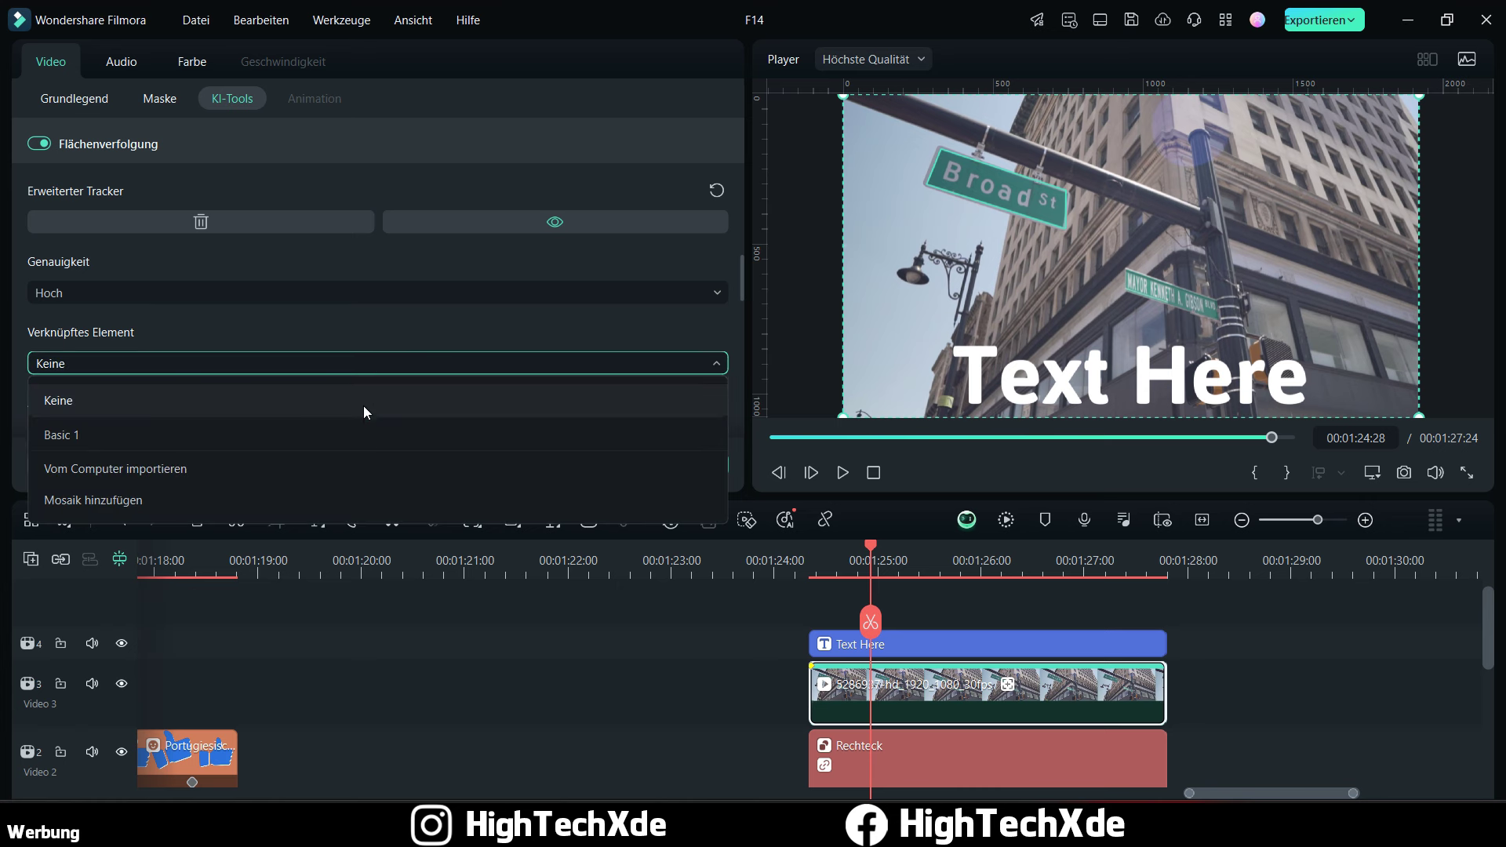
pyautogui.click(356, 431)
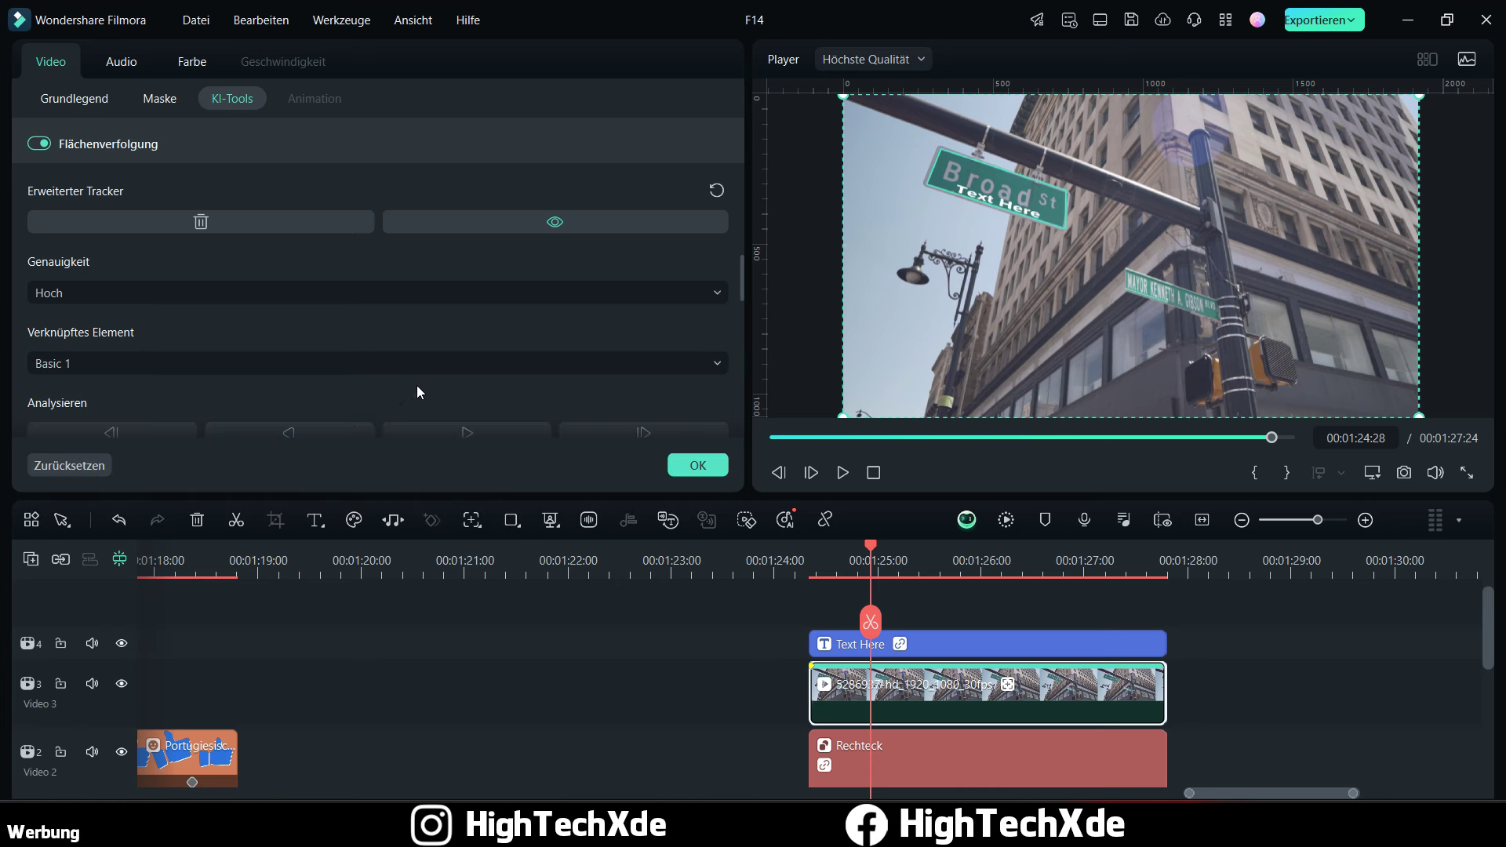
pyautogui.click(992, 640)
pyautogui.click(122, 61)
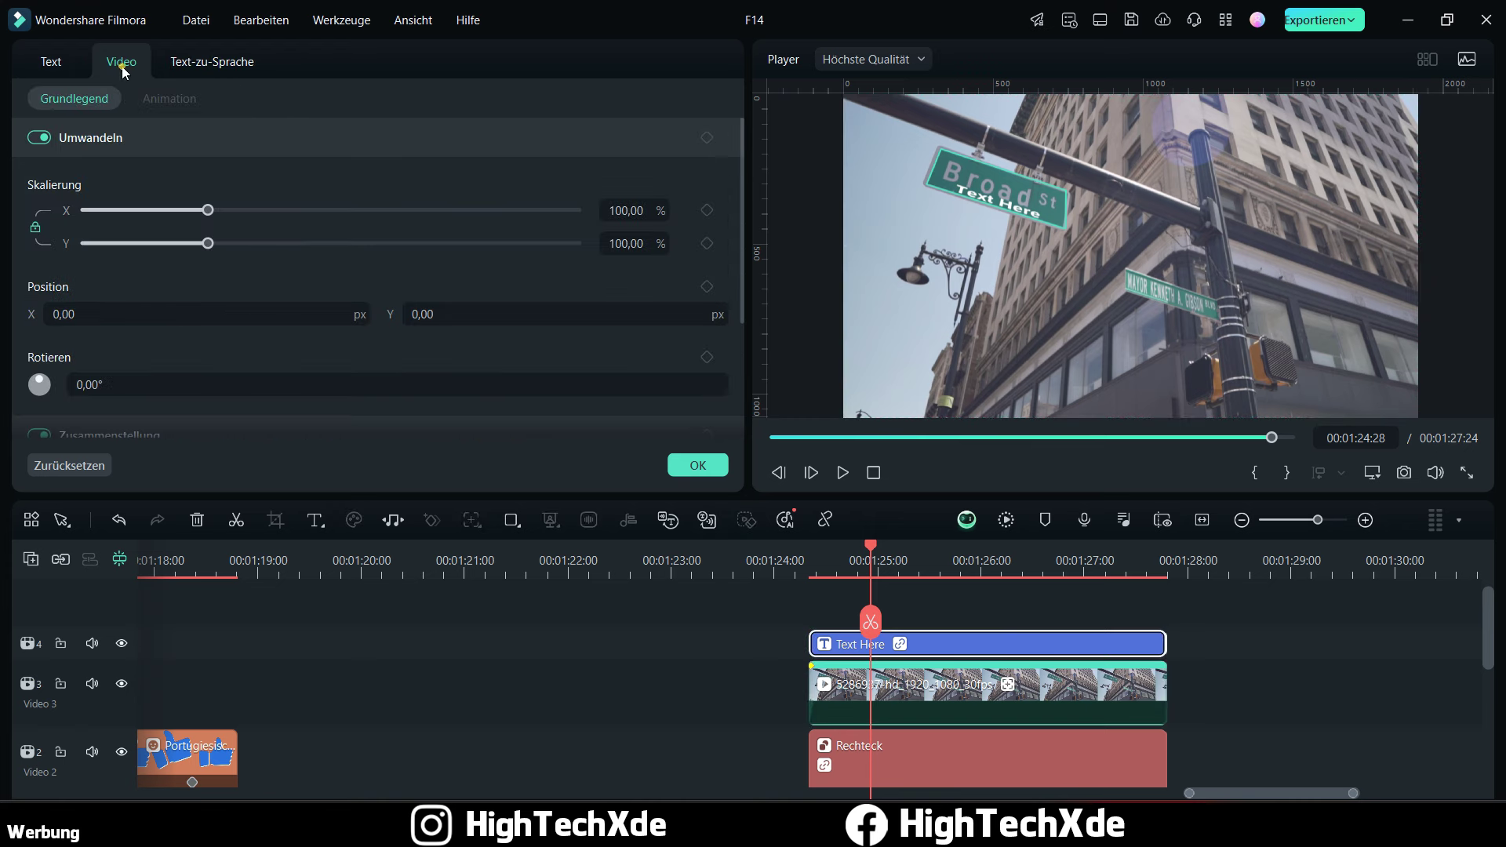
pyautogui.moveTo(209, 210); pyautogui.dragTo(239, 210)
pyautogui.moveTo(239, 243)
pyautogui.mouseDown()
pyautogui.moveTo(280, 246)
pyautogui.moveTo(239, 243)
pyautogui.mouseUp()
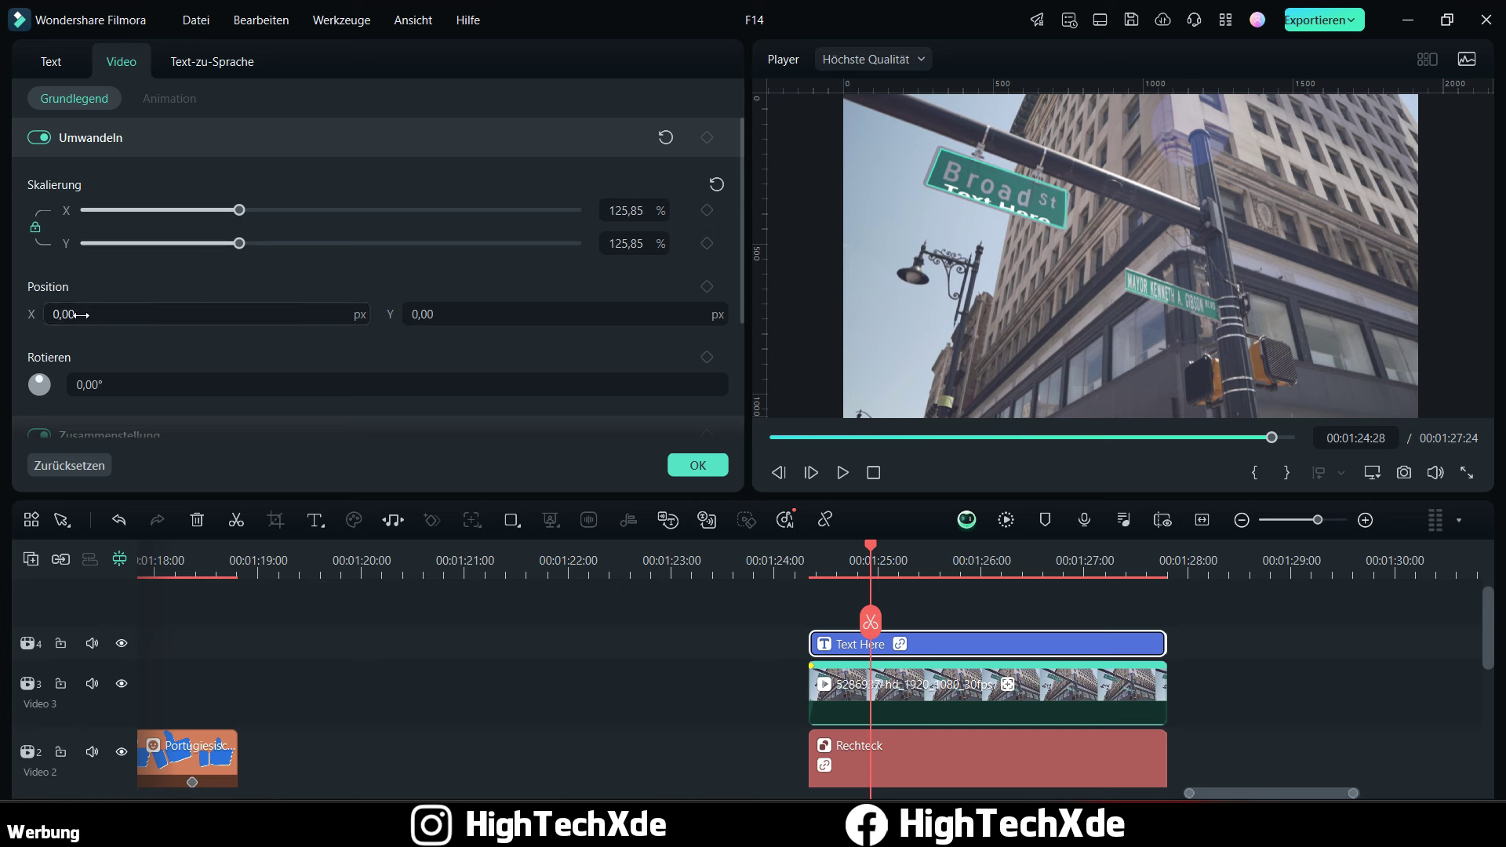
# Step: Raise the title's Y position to about 481 px, then enlarge and reposition it to fill the green street sign
pyautogui.click(439, 312)
pyautogui.scroll(15, 439, 312)
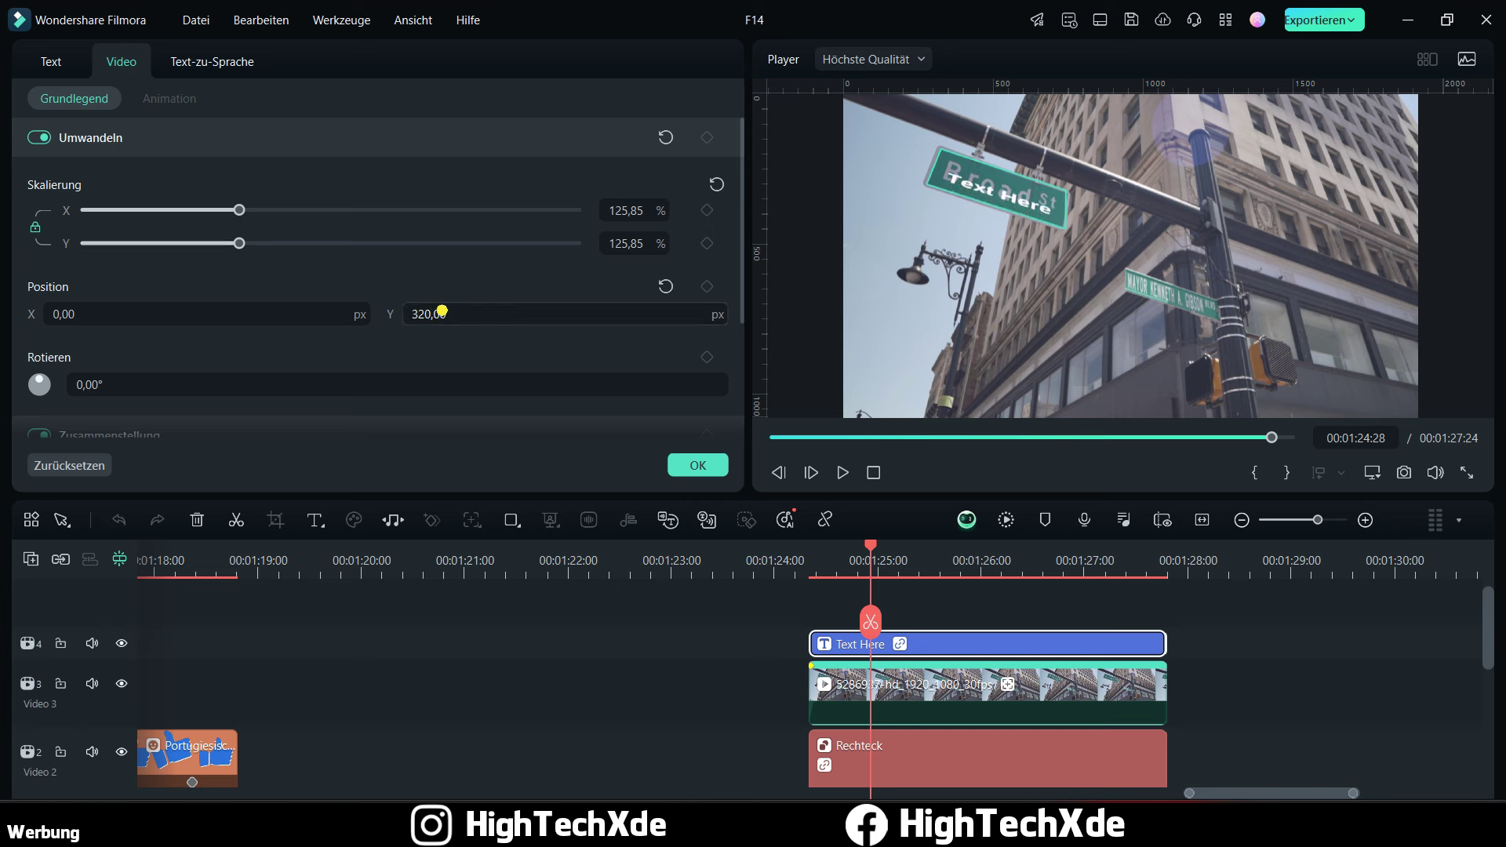
pyautogui.scroll(13, 439, 313)
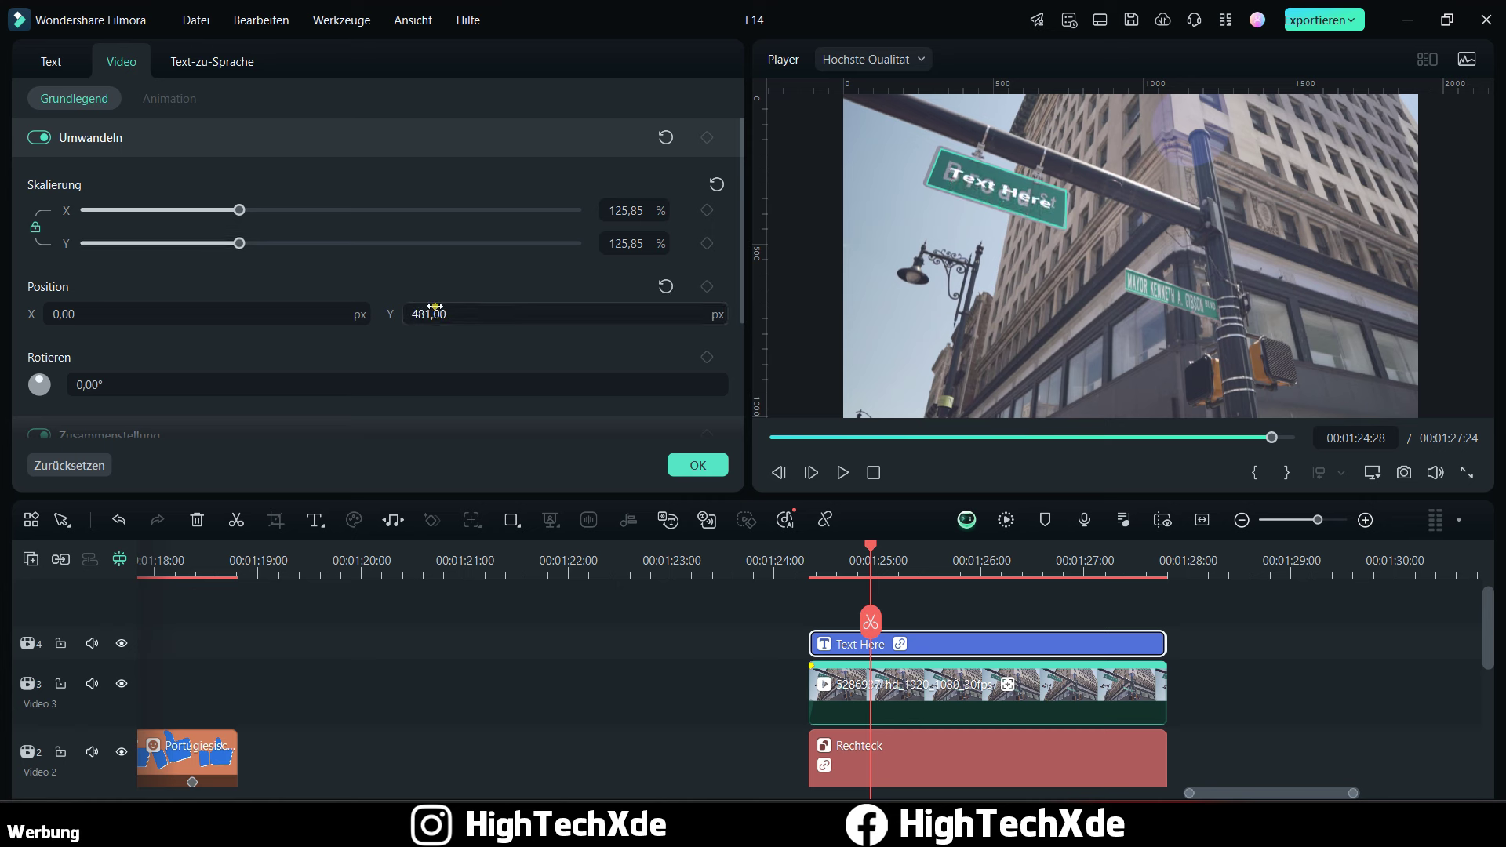
pyautogui.moveTo(239, 243); pyautogui.dragTo(275, 211)
pyautogui.moveTo(419, 315); pyautogui.dragTo(490, 315)
# Step: Hide track Video 3 and play the street sequence from 00:01:24:02 to check the tracked sign text
pyautogui.click(1090, 693)
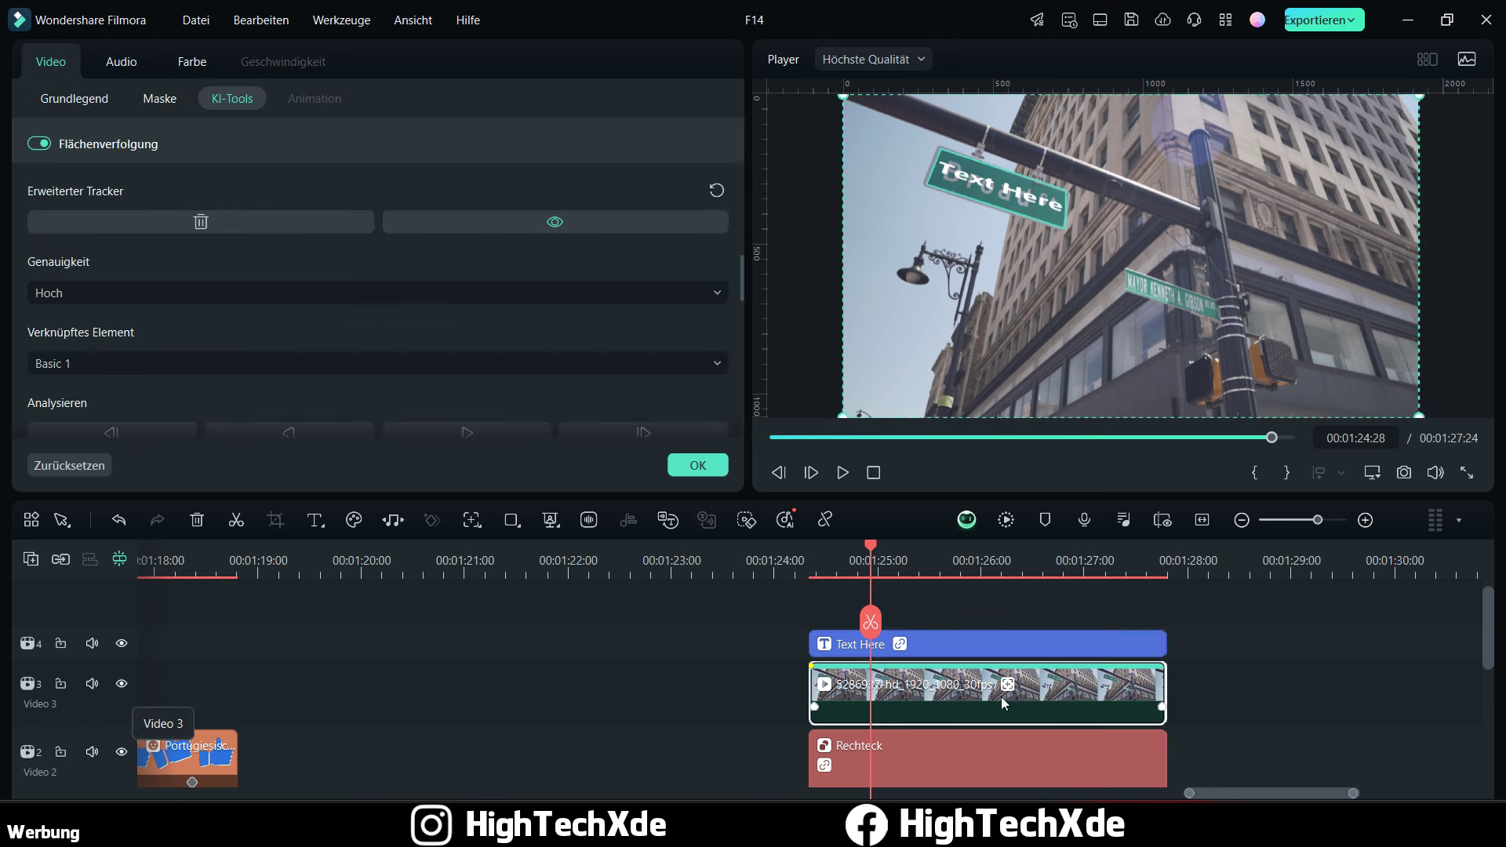
pyautogui.click(121, 684)
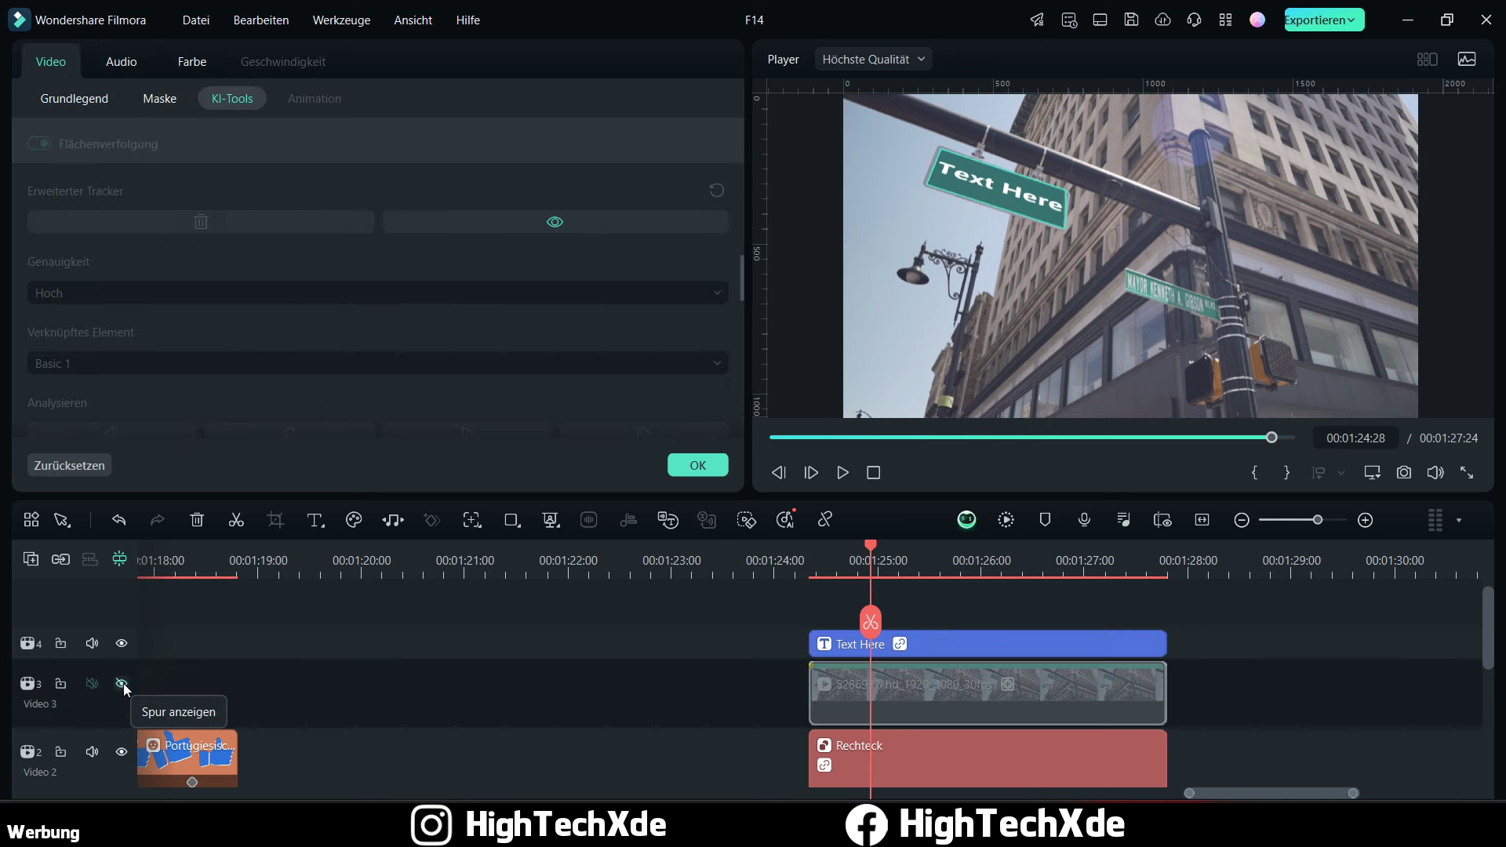
pyautogui.click(780, 571)
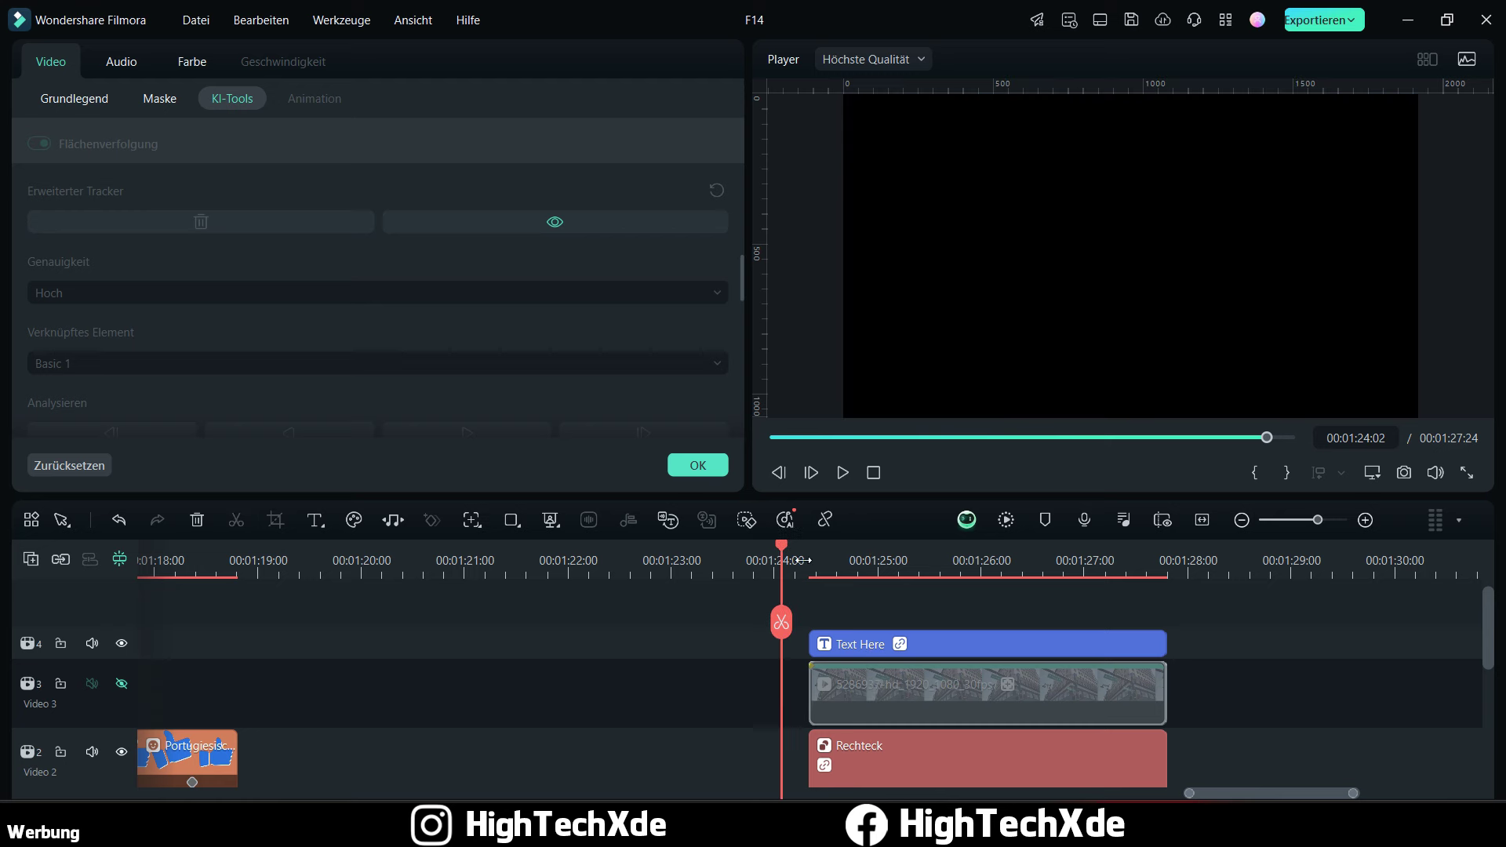
pyautogui.click(841, 480)
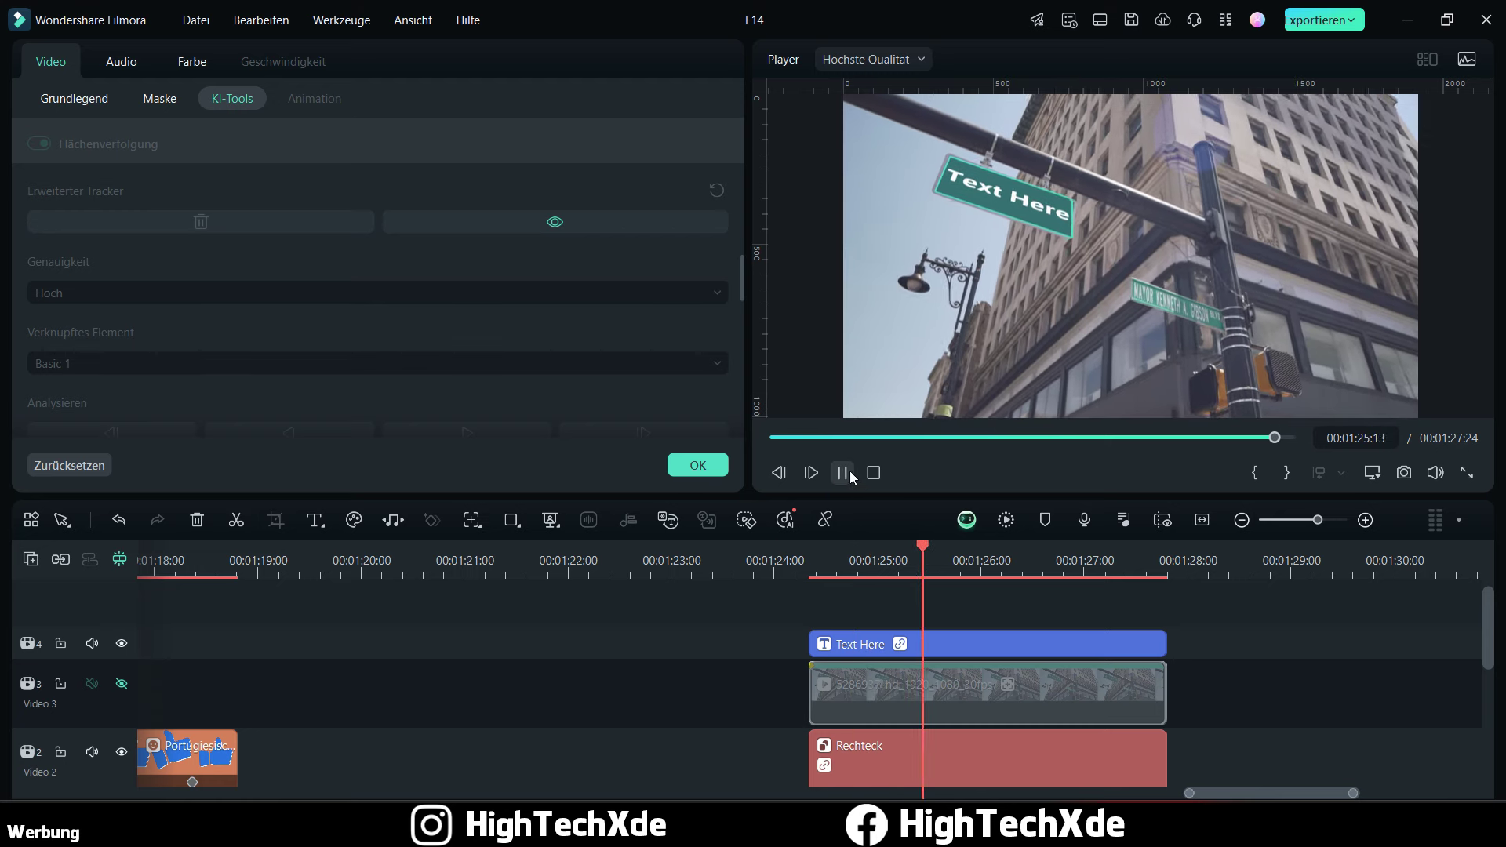
pyautogui.click(841, 473)
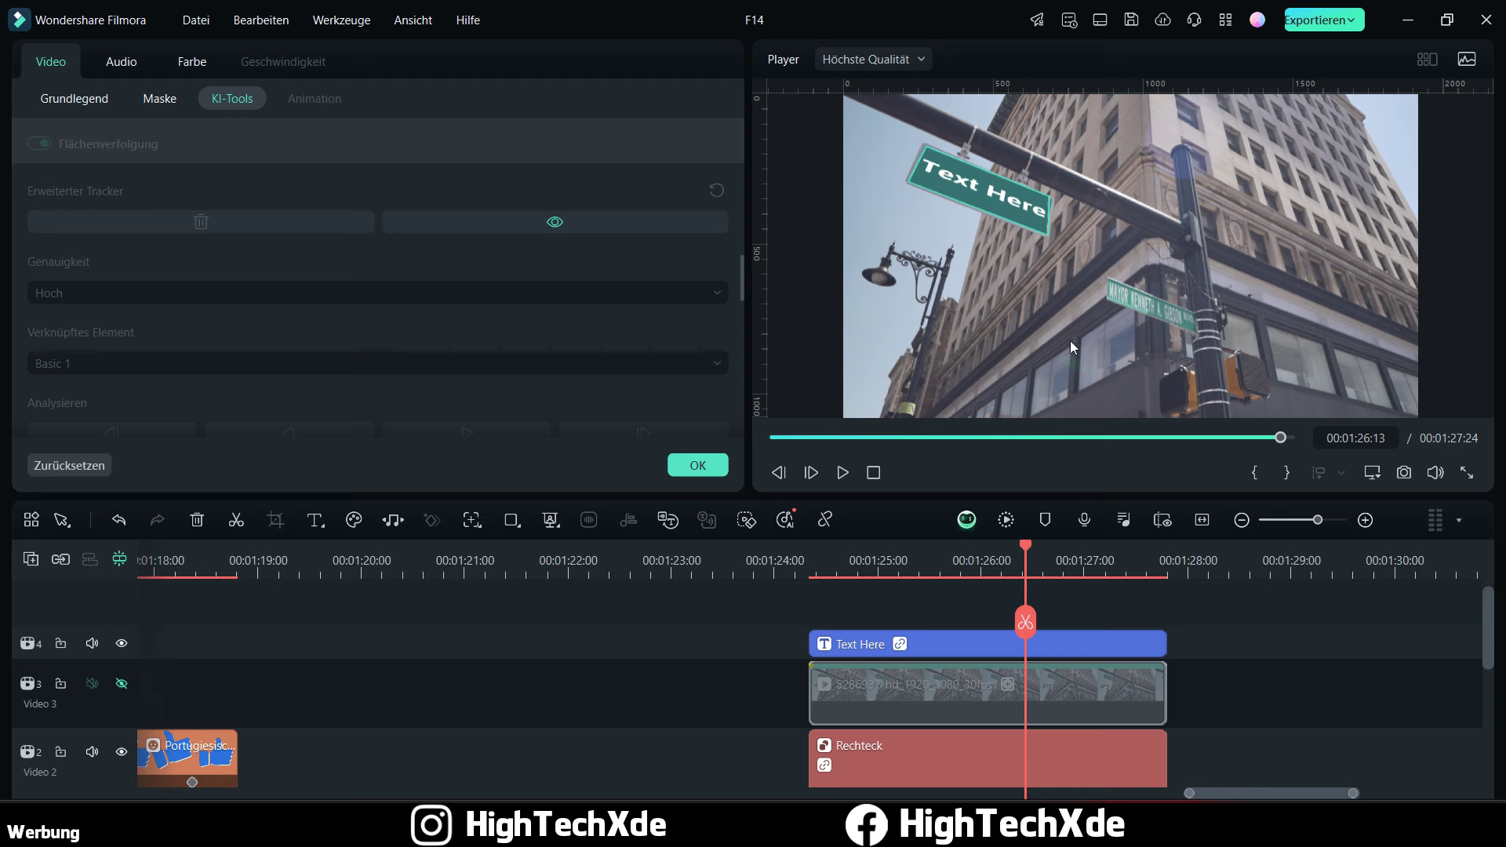
pyautogui.click(843, 473)
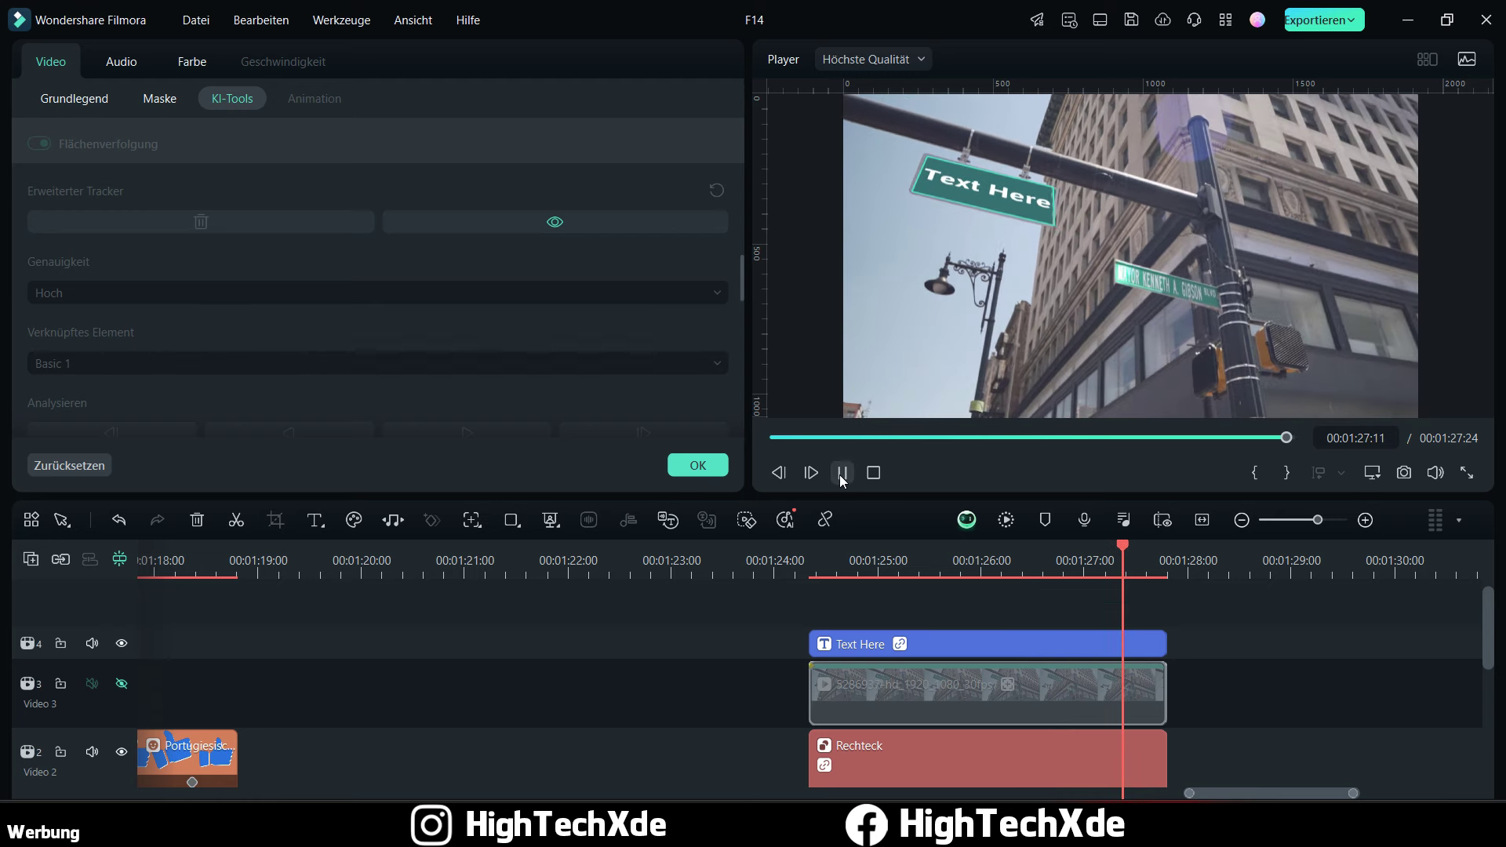
pyautogui.click(841, 473)
# Step: Return the playhead to the street sequence, pause playback, and examine its stacked title, rectangle and video tracks
pyautogui.scroll(-5, 793, 549)
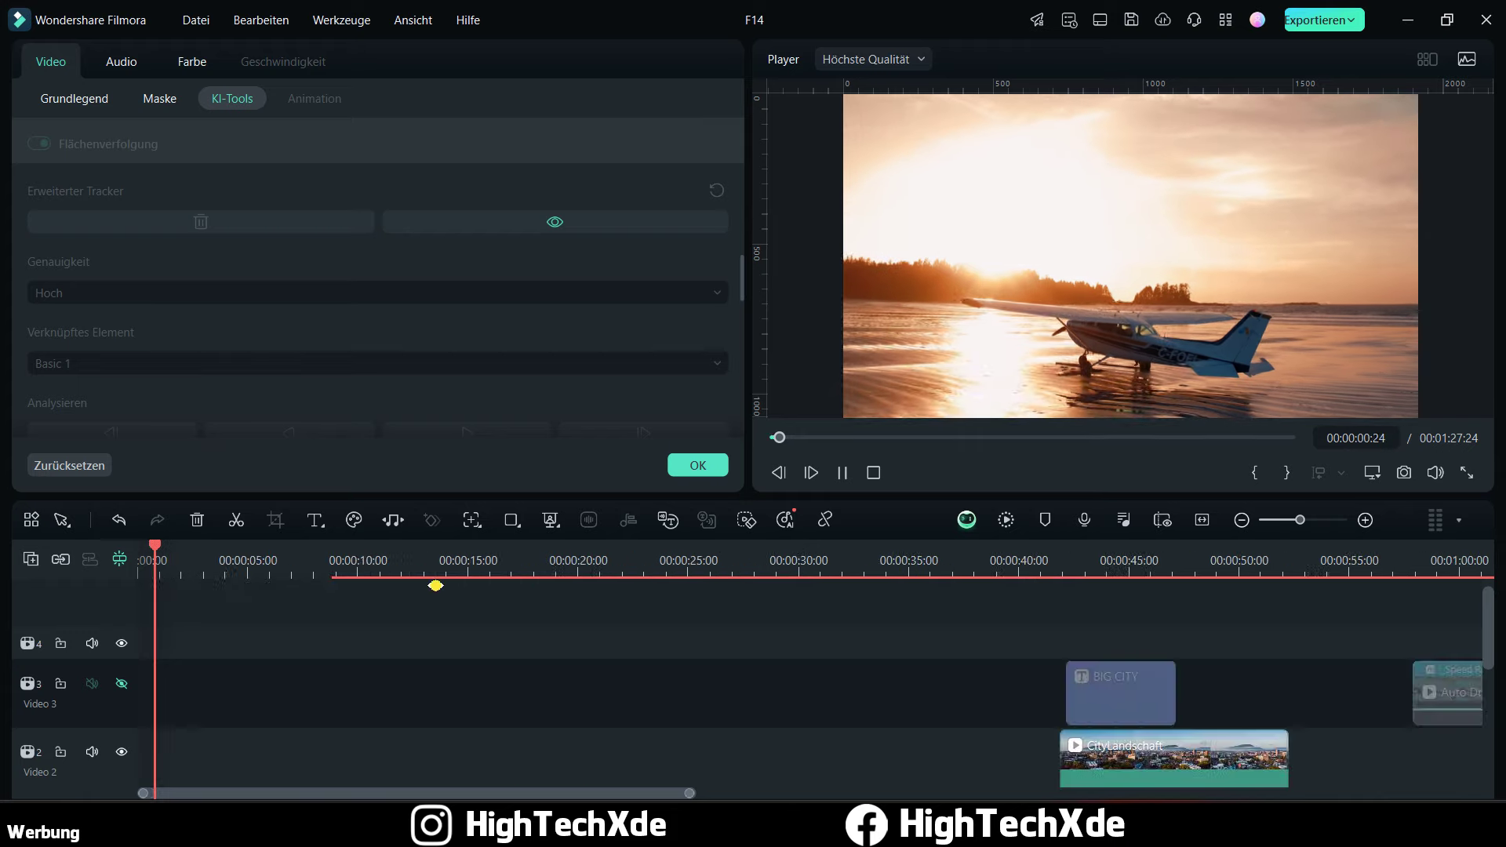
pyautogui.click(951, 562)
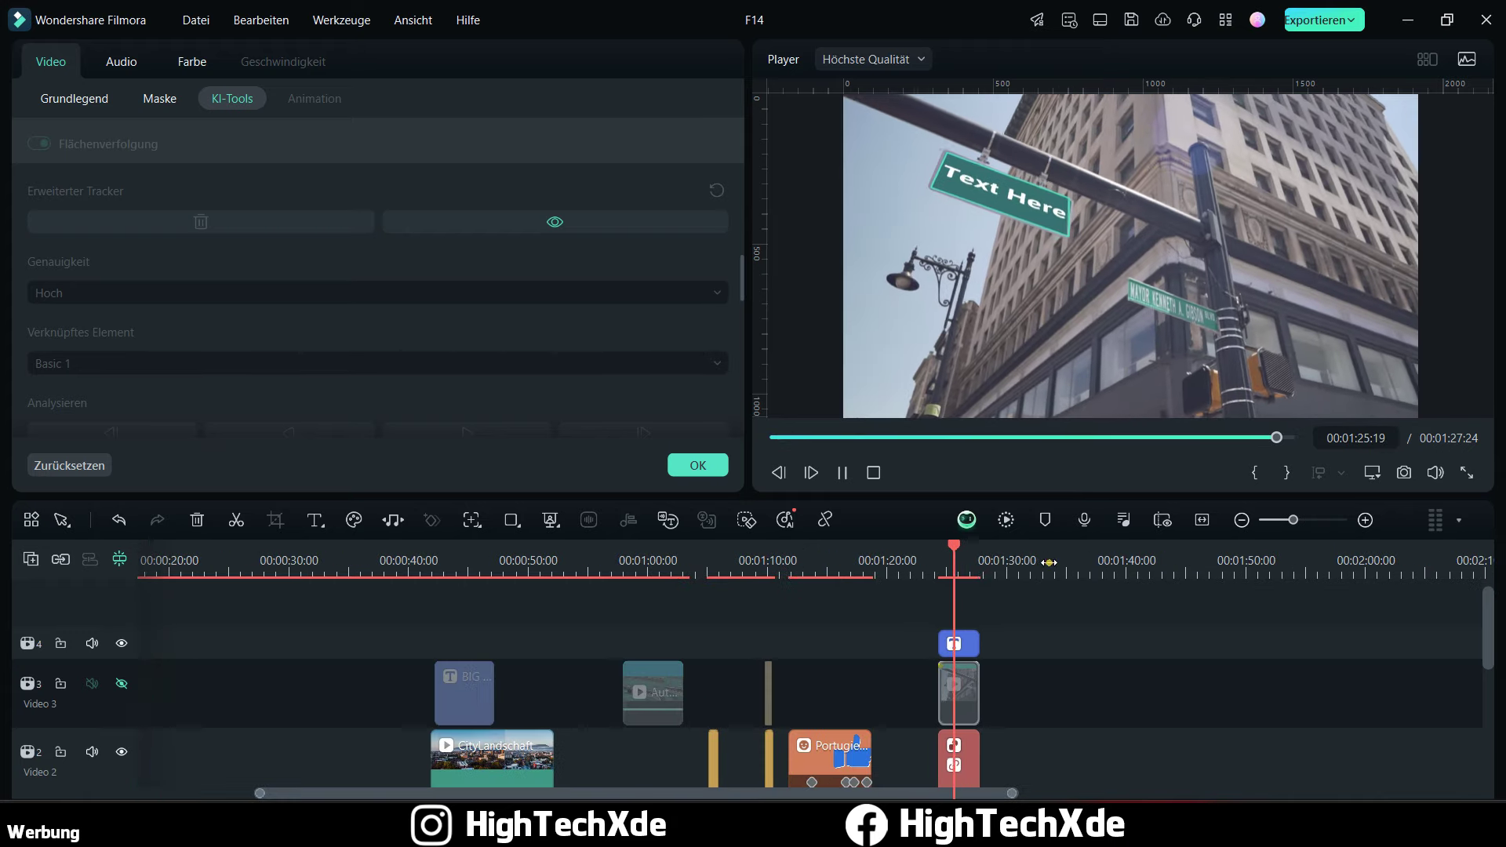
pyautogui.click(843, 473)
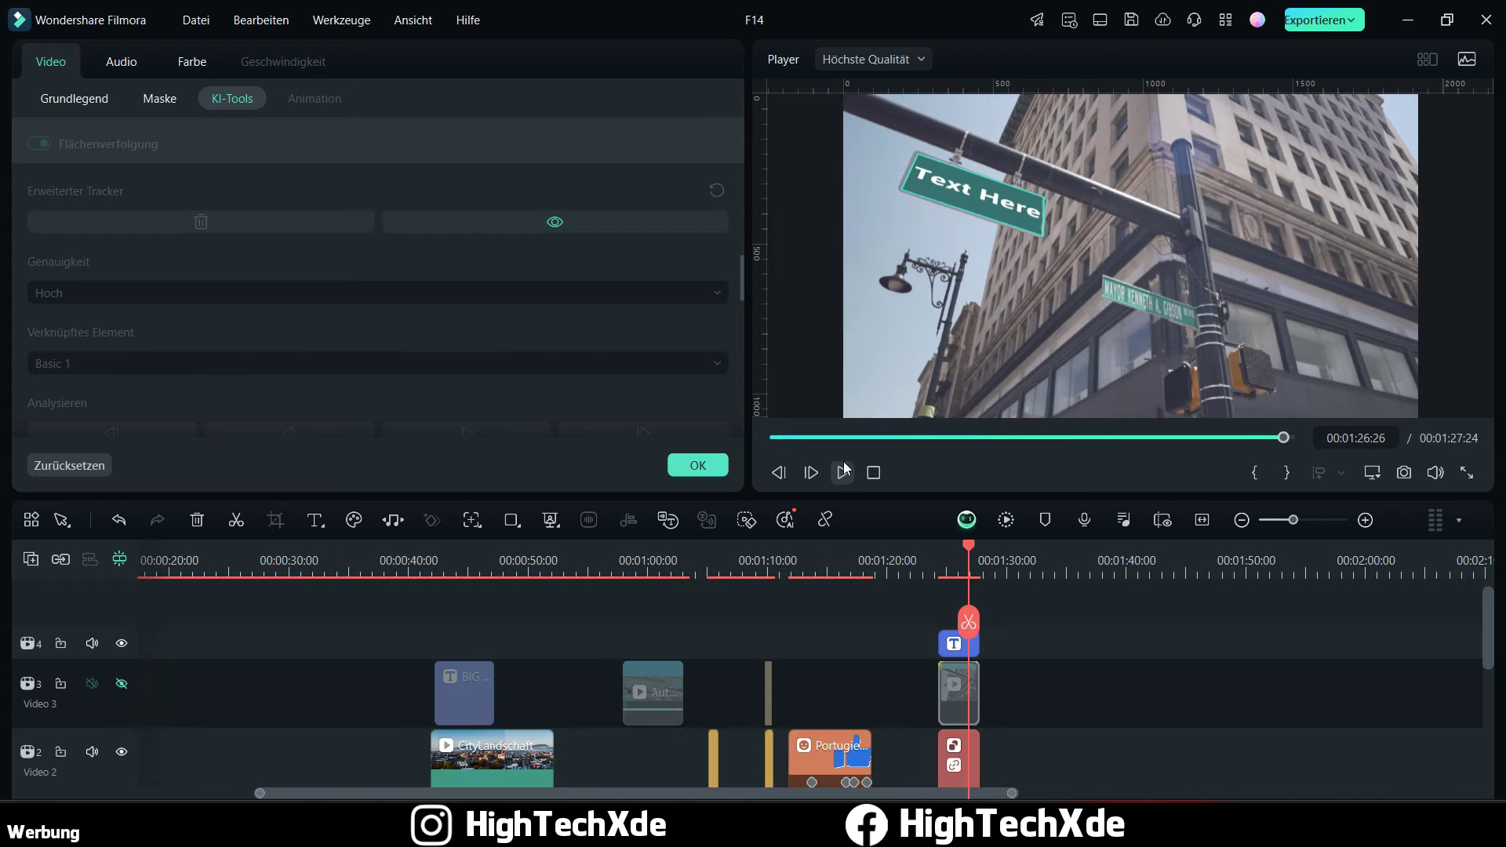
pyautogui.scroll(-2, 996, 586)
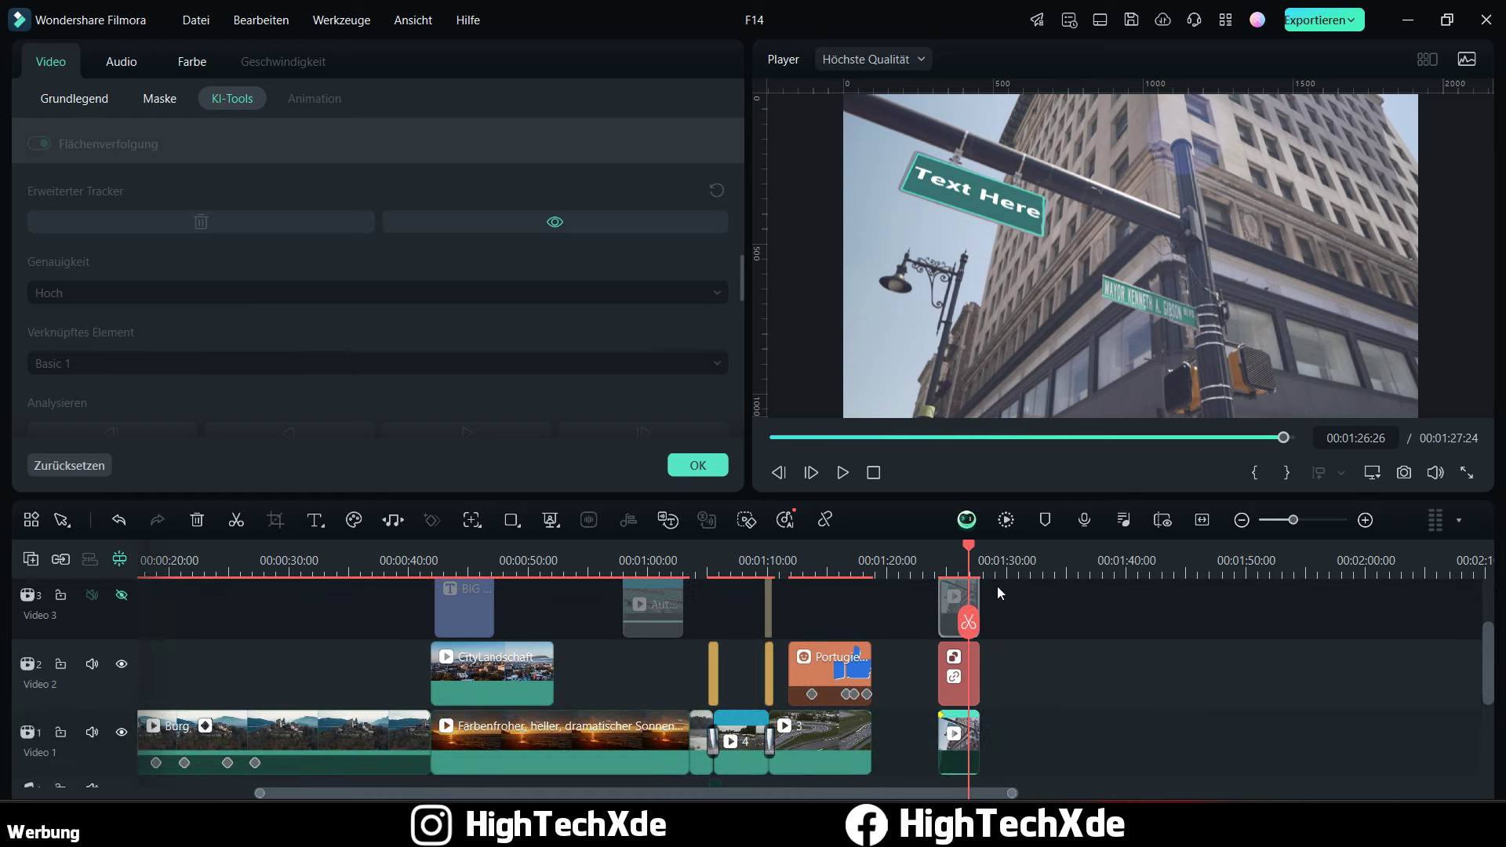
pyautogui.scroll(3, 1116, 620)
pyautogui.scroll(2, 1106, 632)
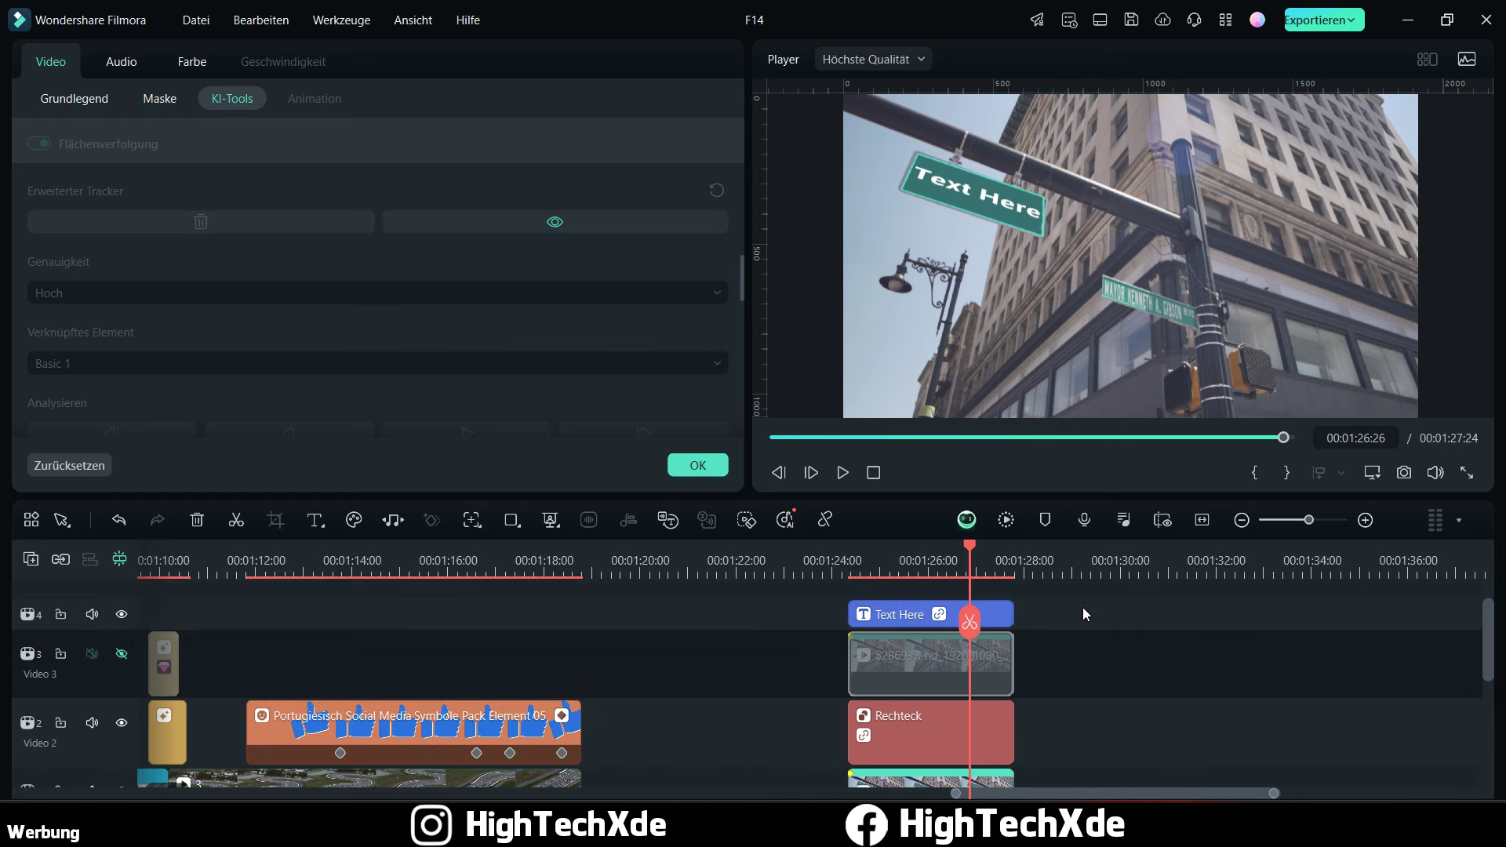
pyautogui.scroll(-1, 1048, 693)
pyautogui.scroll(-1, 1047, 706)
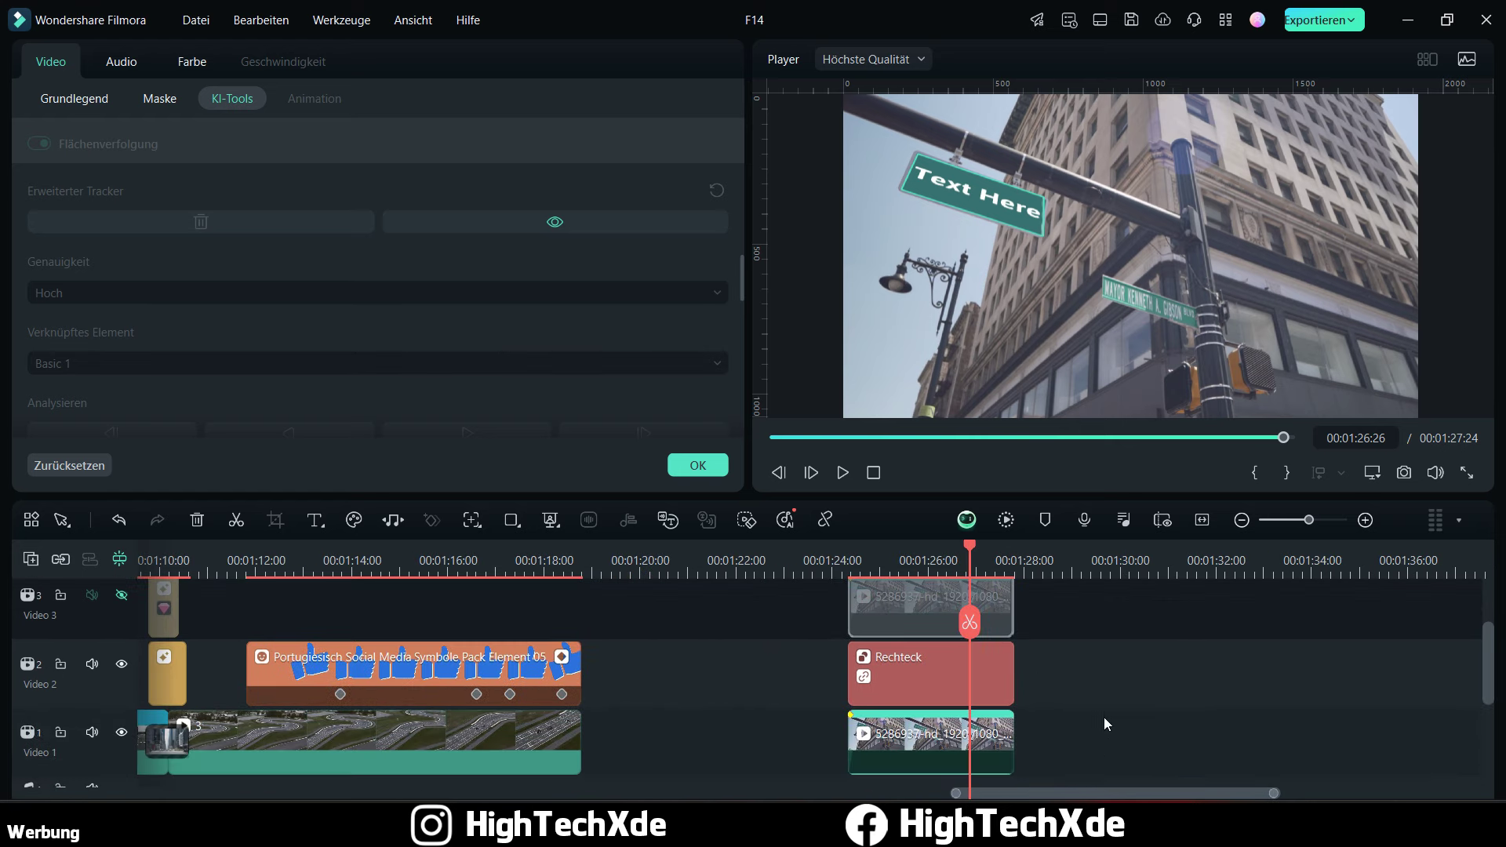
pyautogui.scroll(1, 1104, 724)
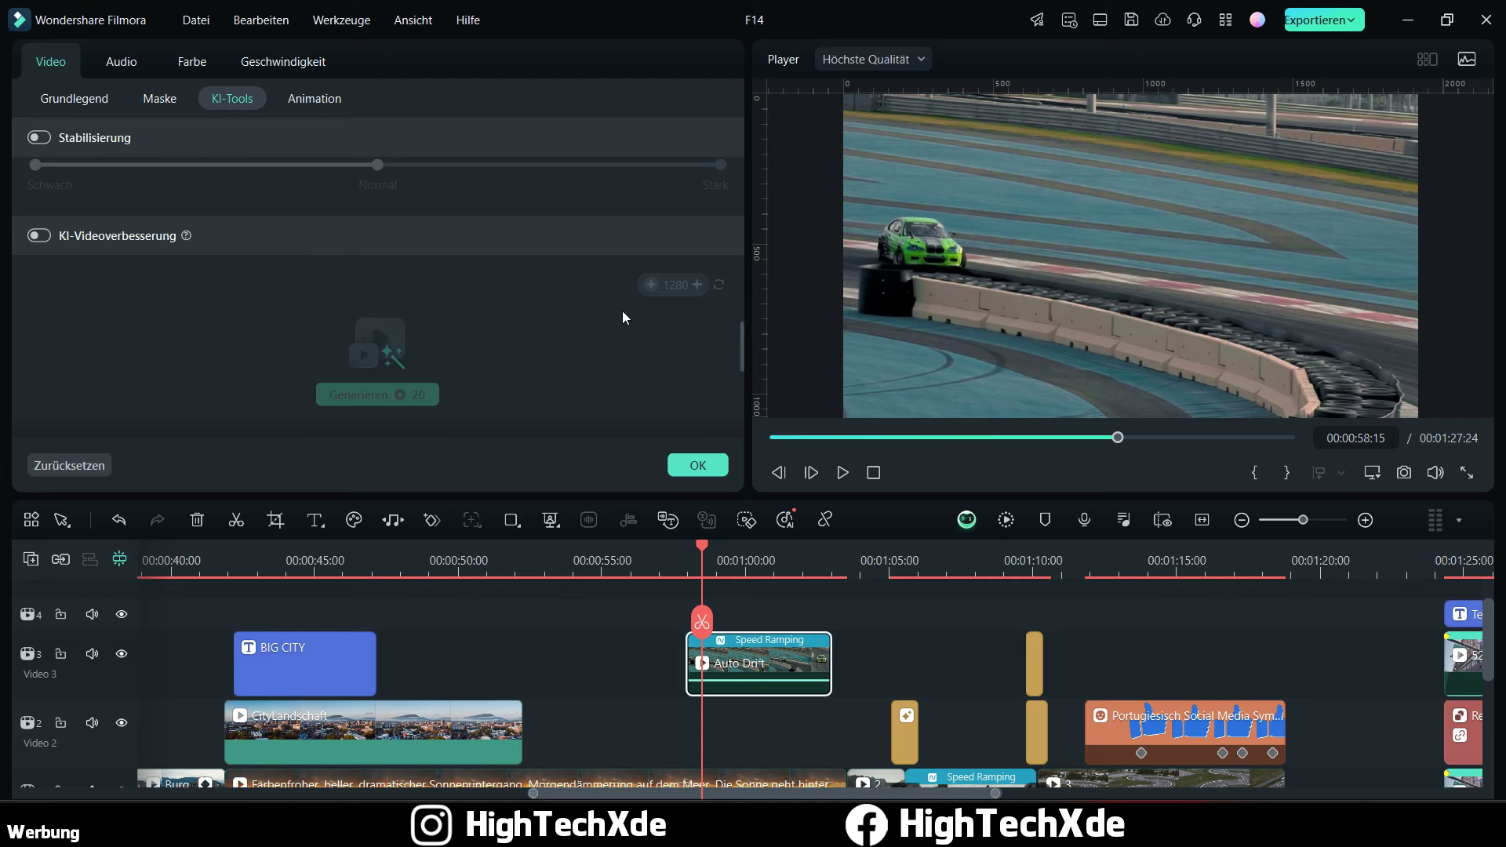
# Step: Enable KI-Videoverbesserung on the Auto Drift clip and generate the enhanced version
pyautogui.click(844, 473)
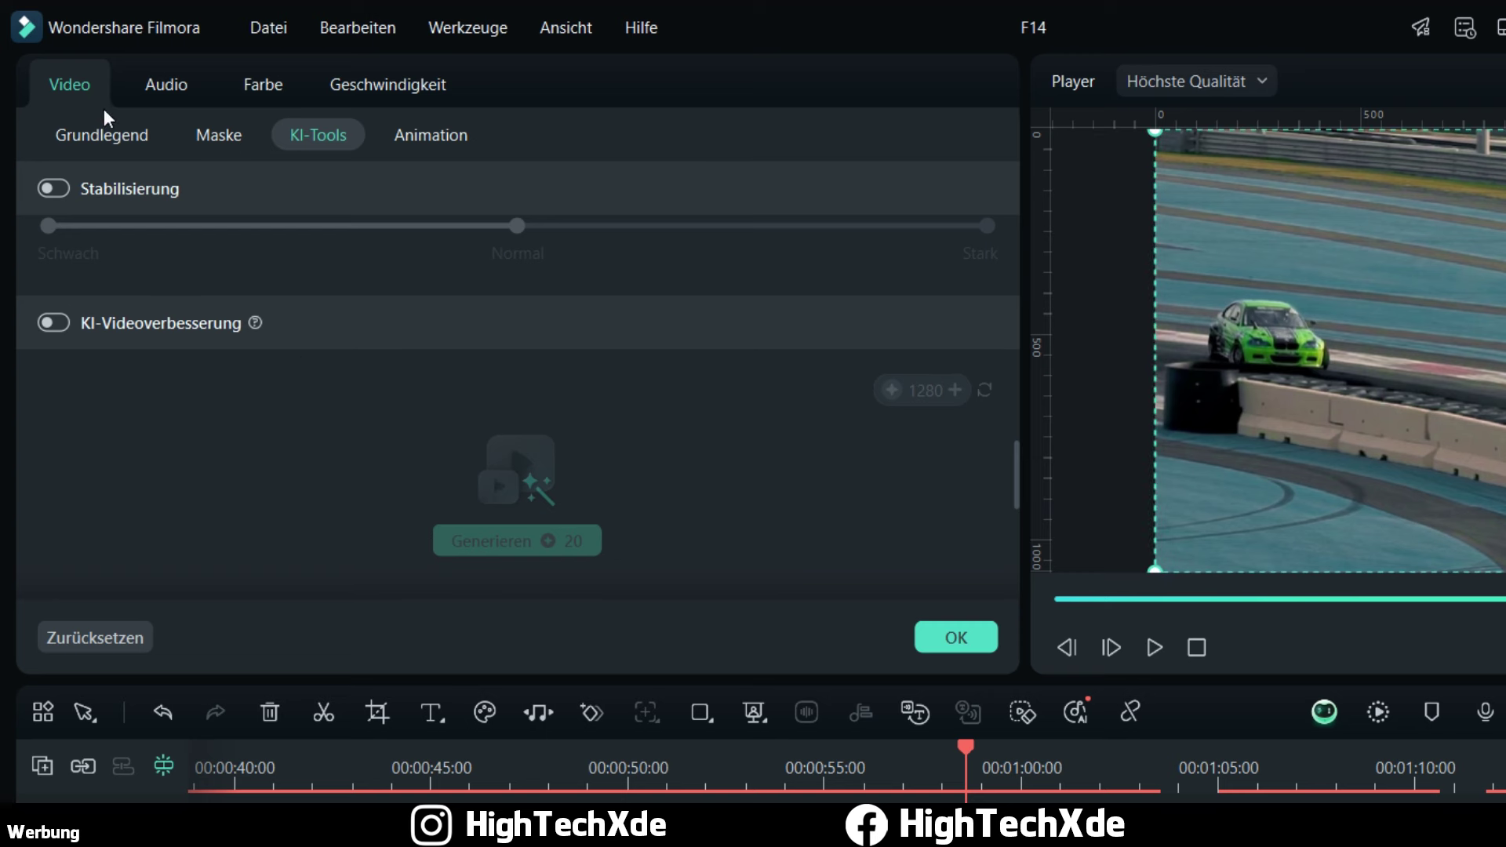
pyautogui.scroll(3, 257, 411)
pyautogui.scroll(-3, 259, 409)
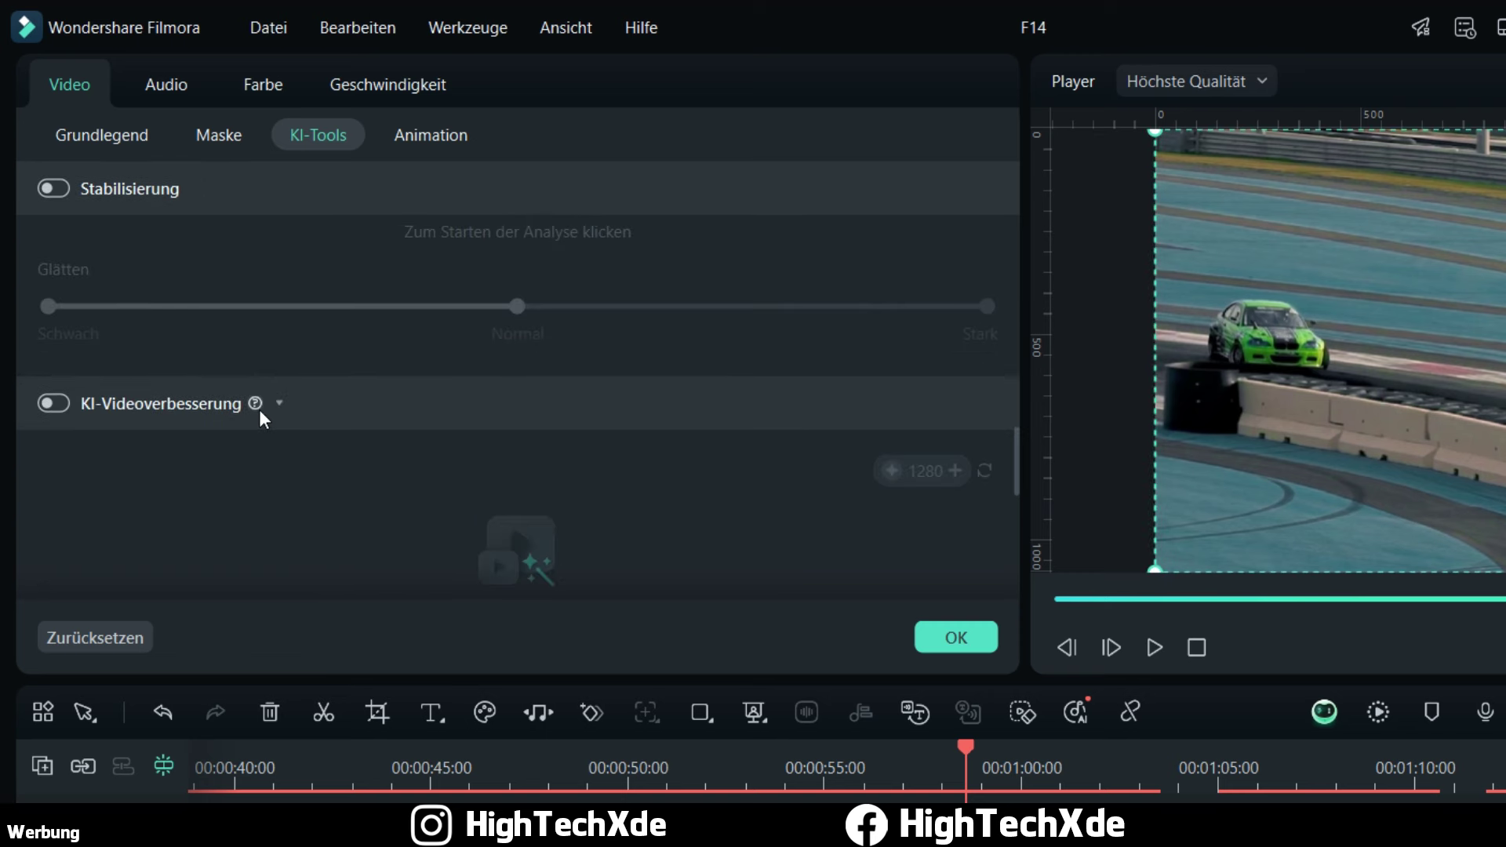
pyautogui.click(50, 323)
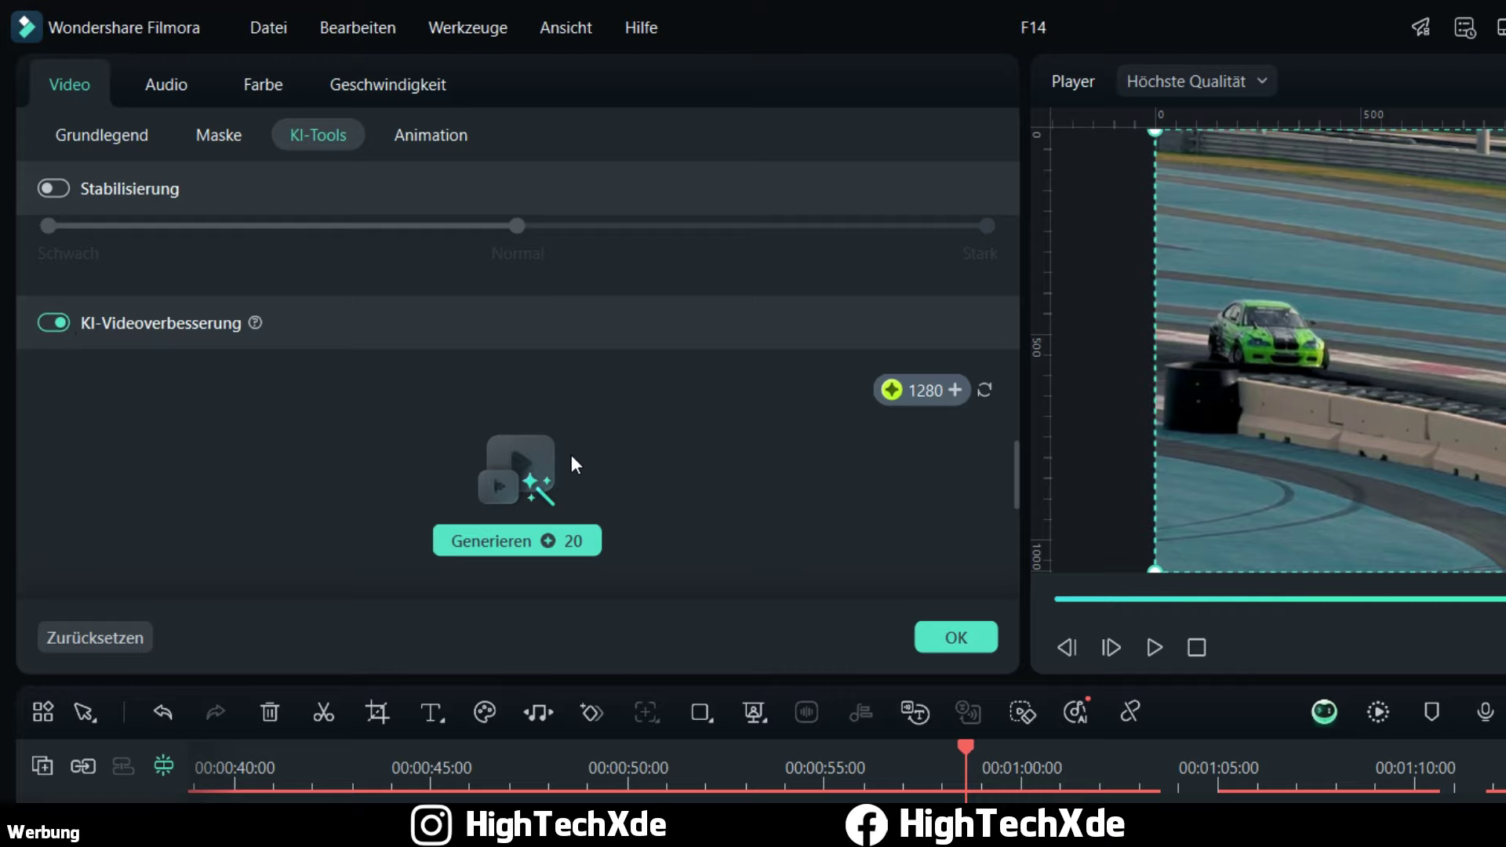
pyautogui.click(507, 540)
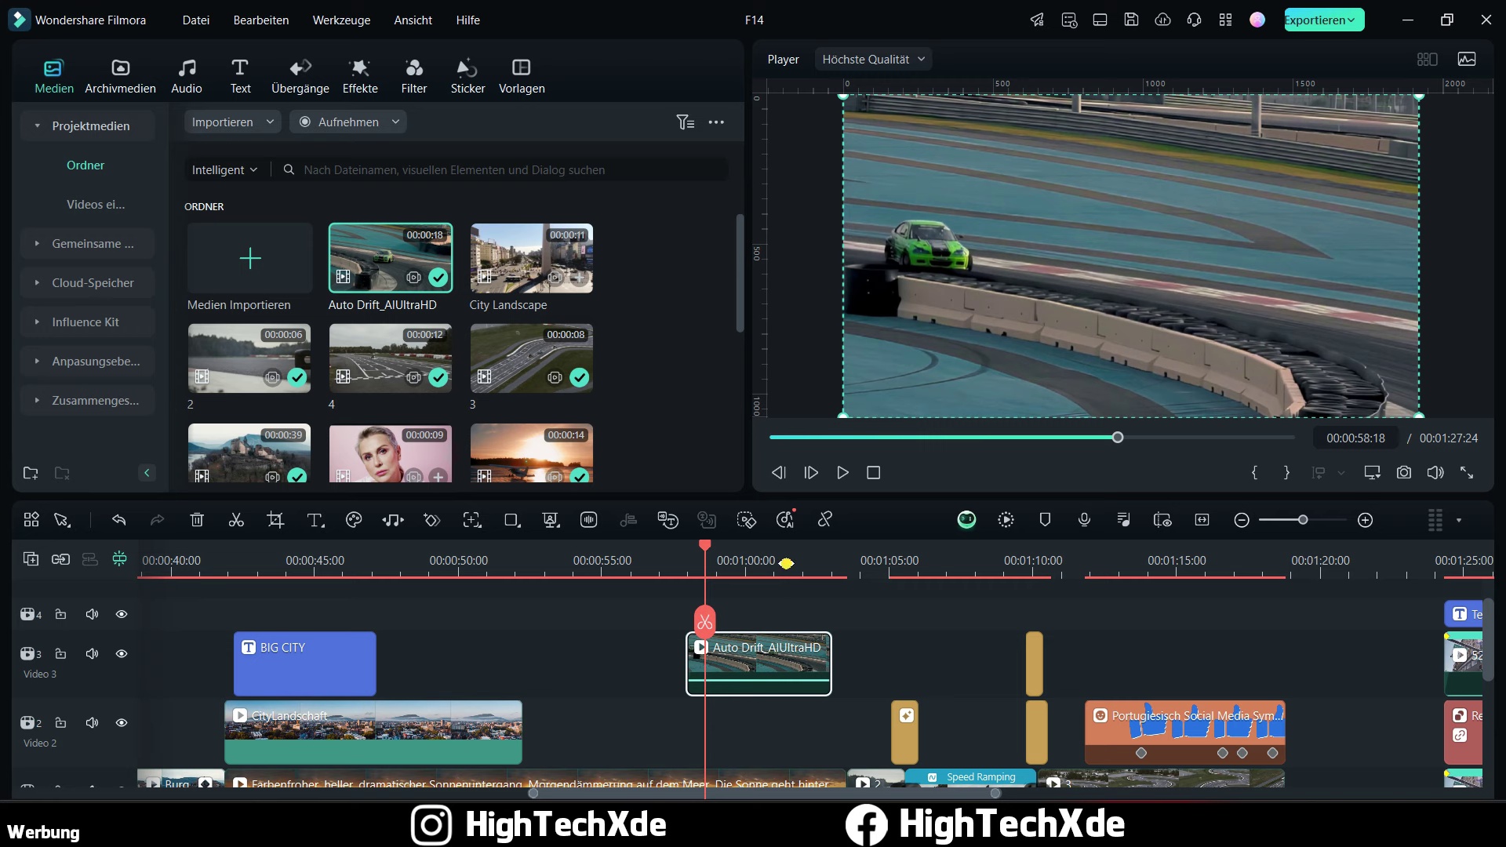
# Step: Play the enhanced Auto Drift clip from its start at 00:00:57:27 and replay a section to judge the quality
pyautogui.scroll(3, 914, 632)
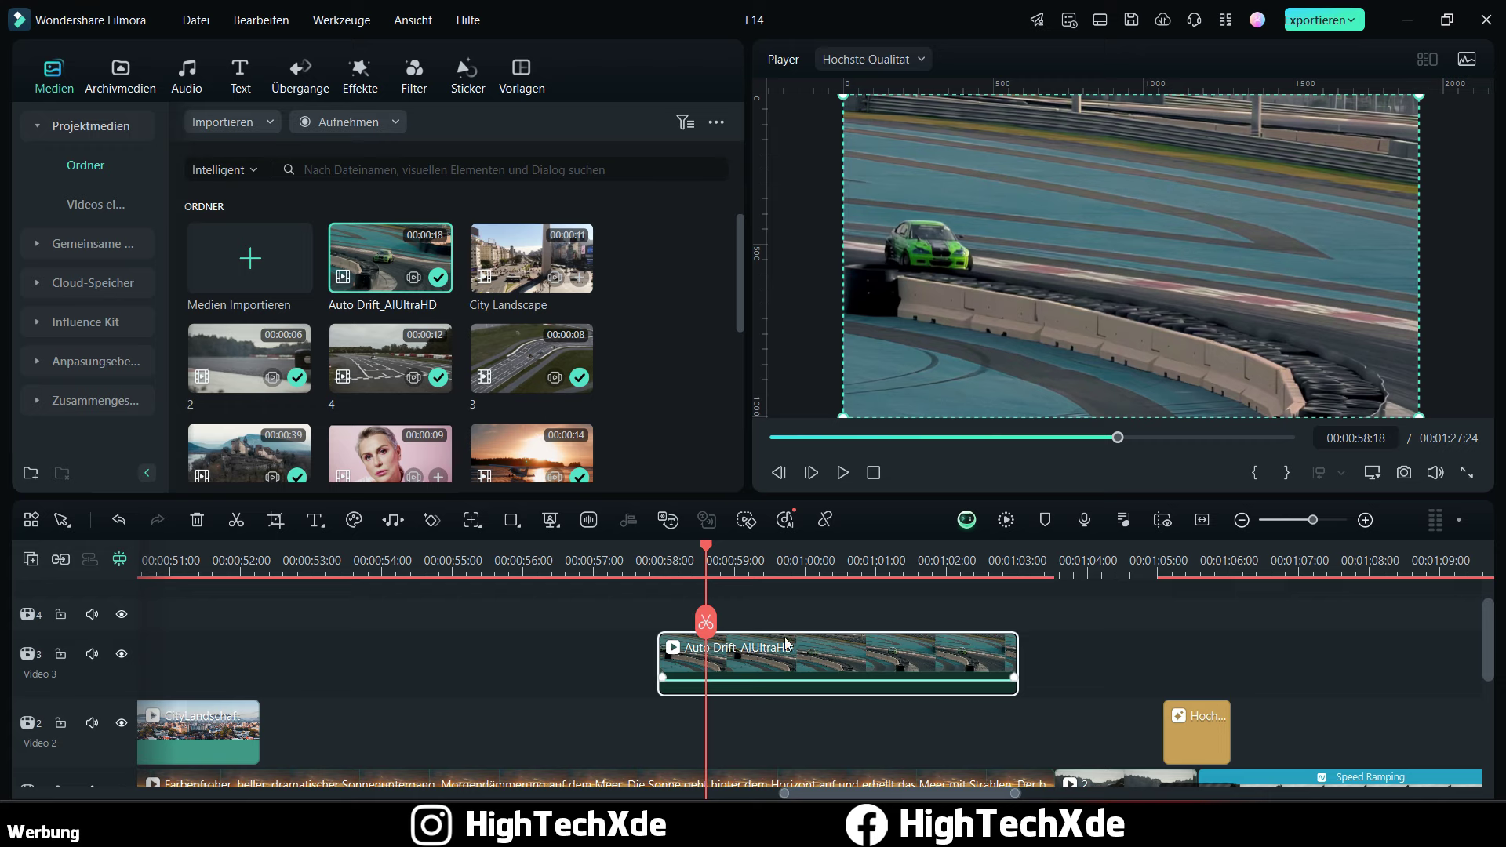
pyautogui.click(657, 561)
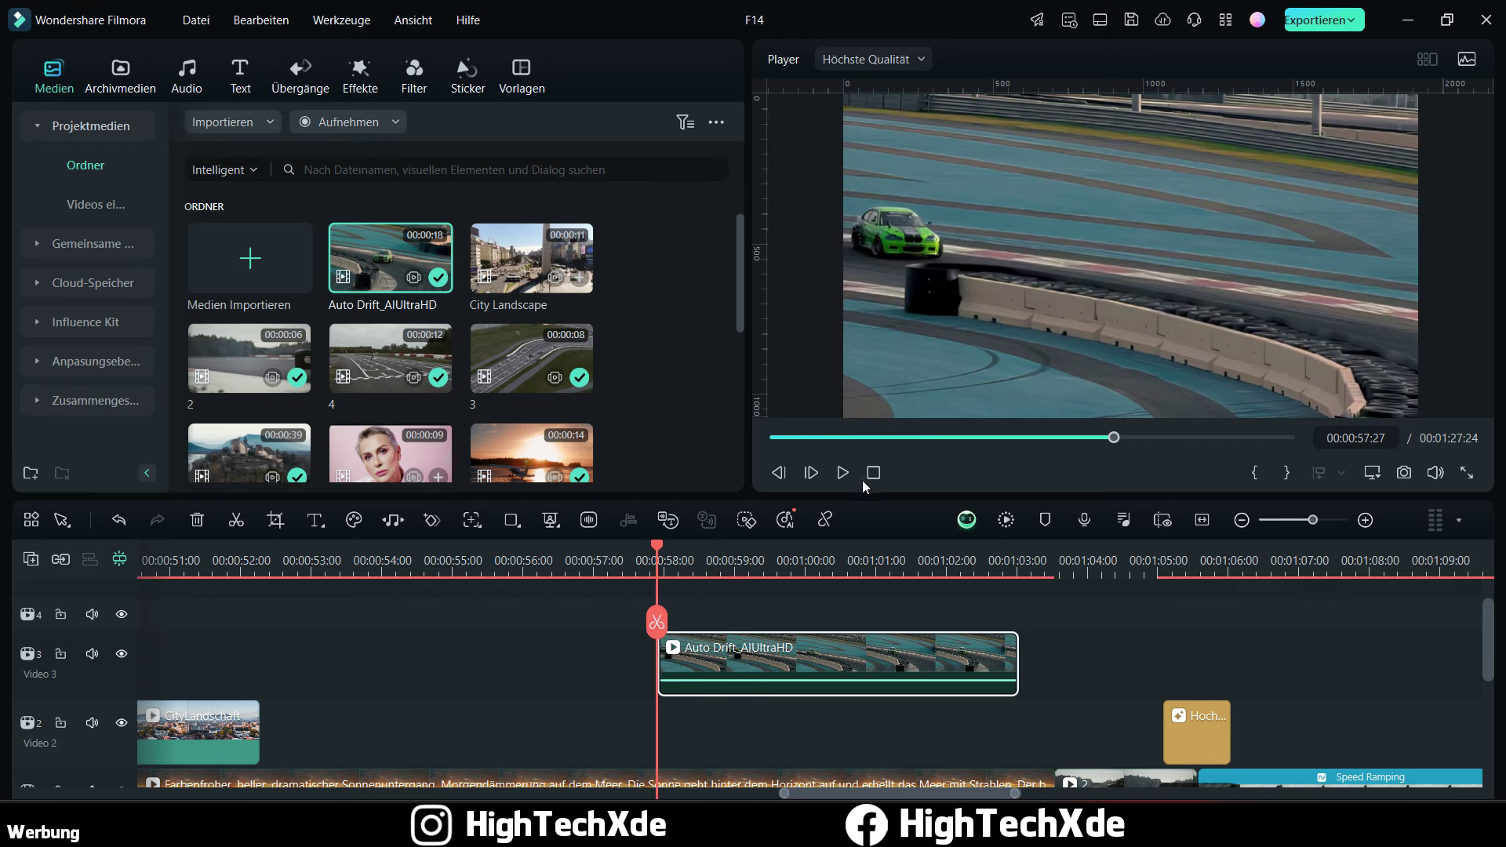
pyautogui.click(843, 473)
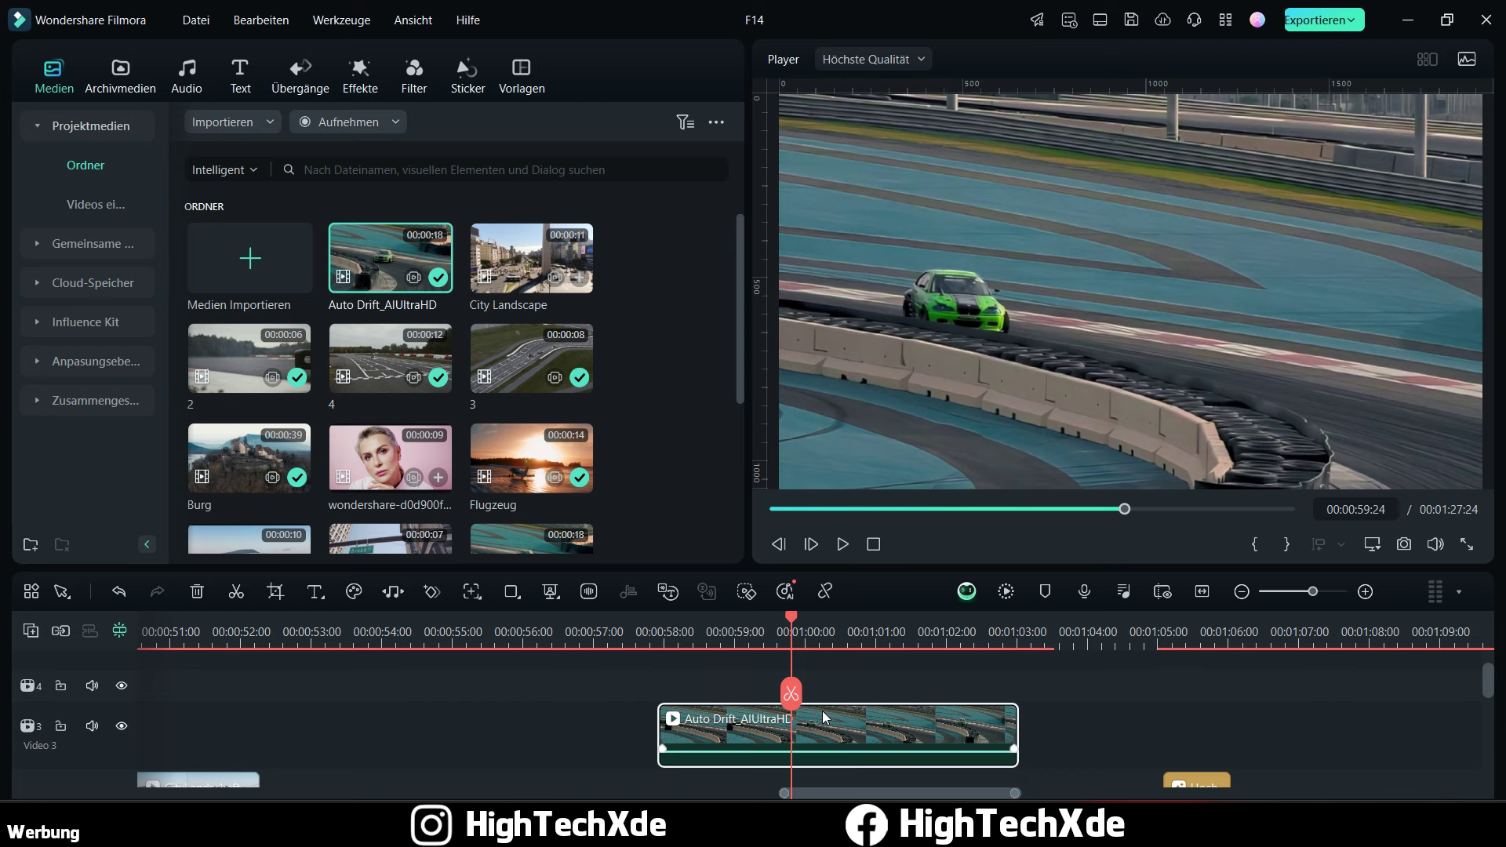
pyautogui.click(713, 634)
pyautogui.click(841, 544)
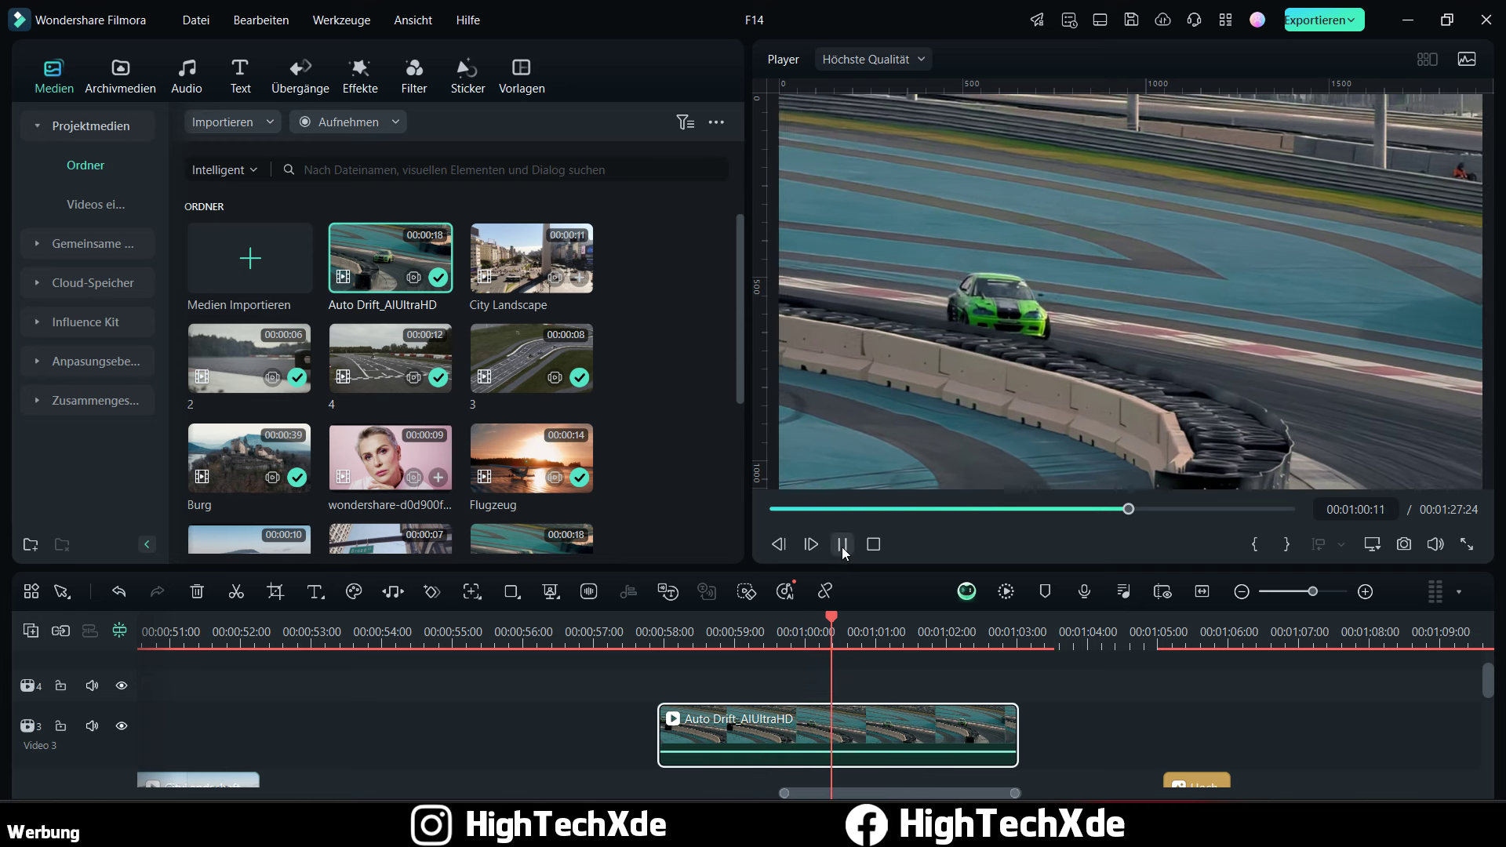
pyautogui.click(907, 366)
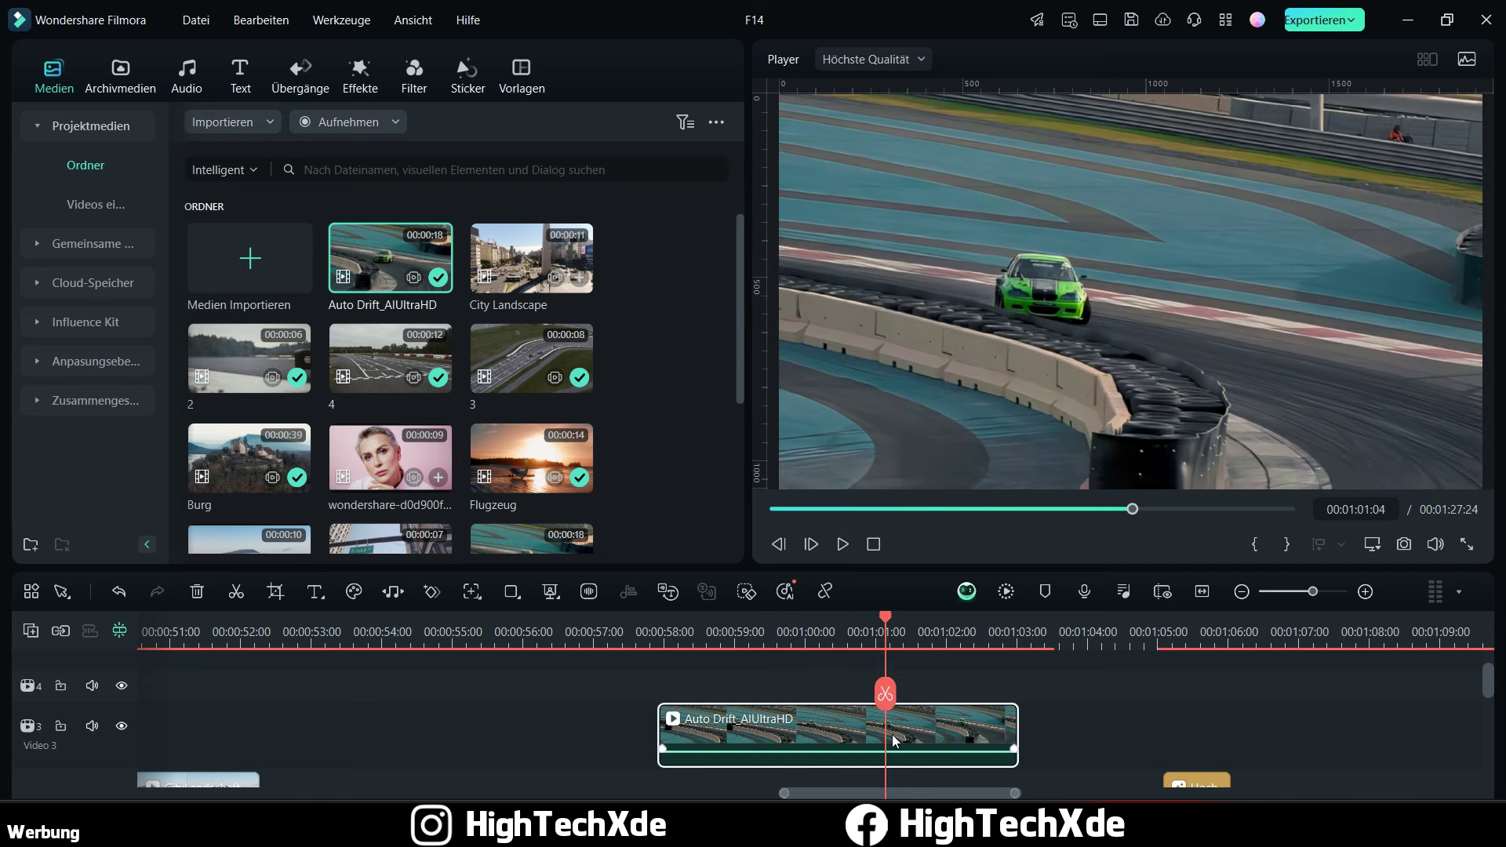
# Step: Open the enhanced Auto Drift clip's settings, examine KI-Videoverbesserung and Video-Entstörung, and play the clip from 00:00:58:29
pyautogui.doubleClick(932, 733)
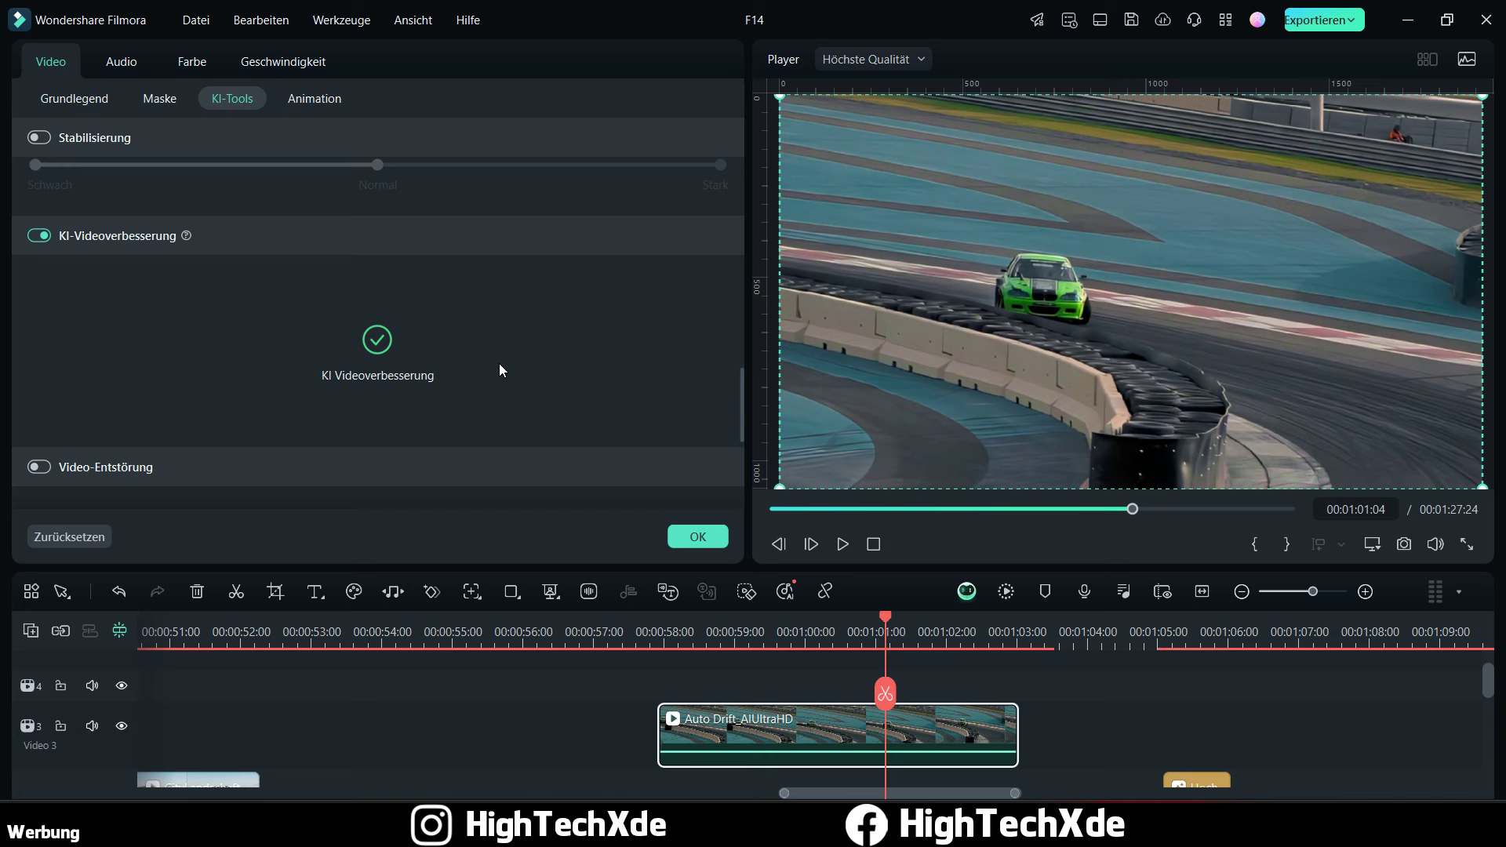
pyautogui.click(732, 627)
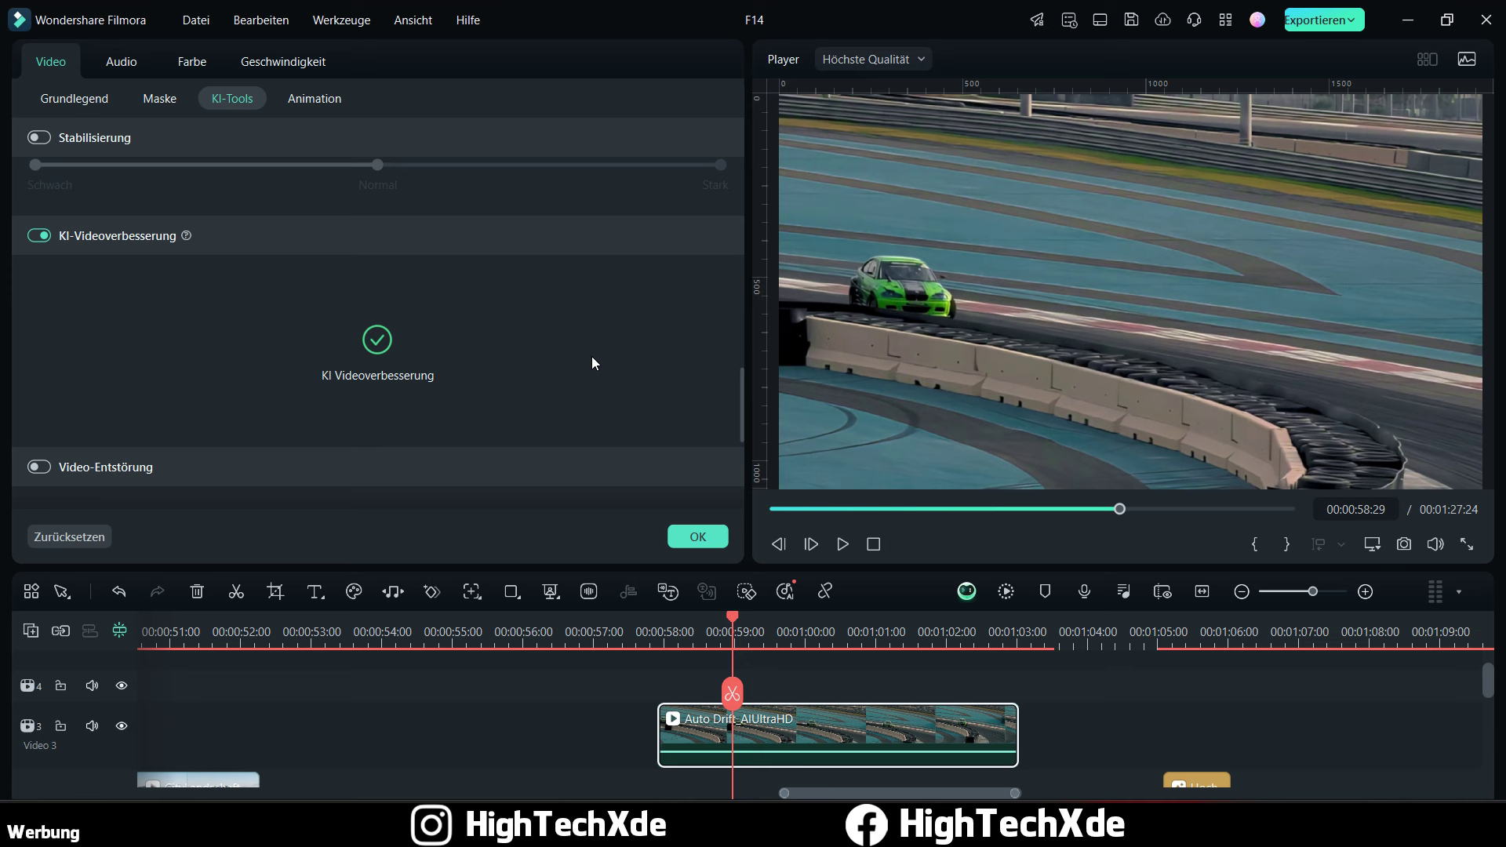
pyautogui.scroll(-1, 591, 358)
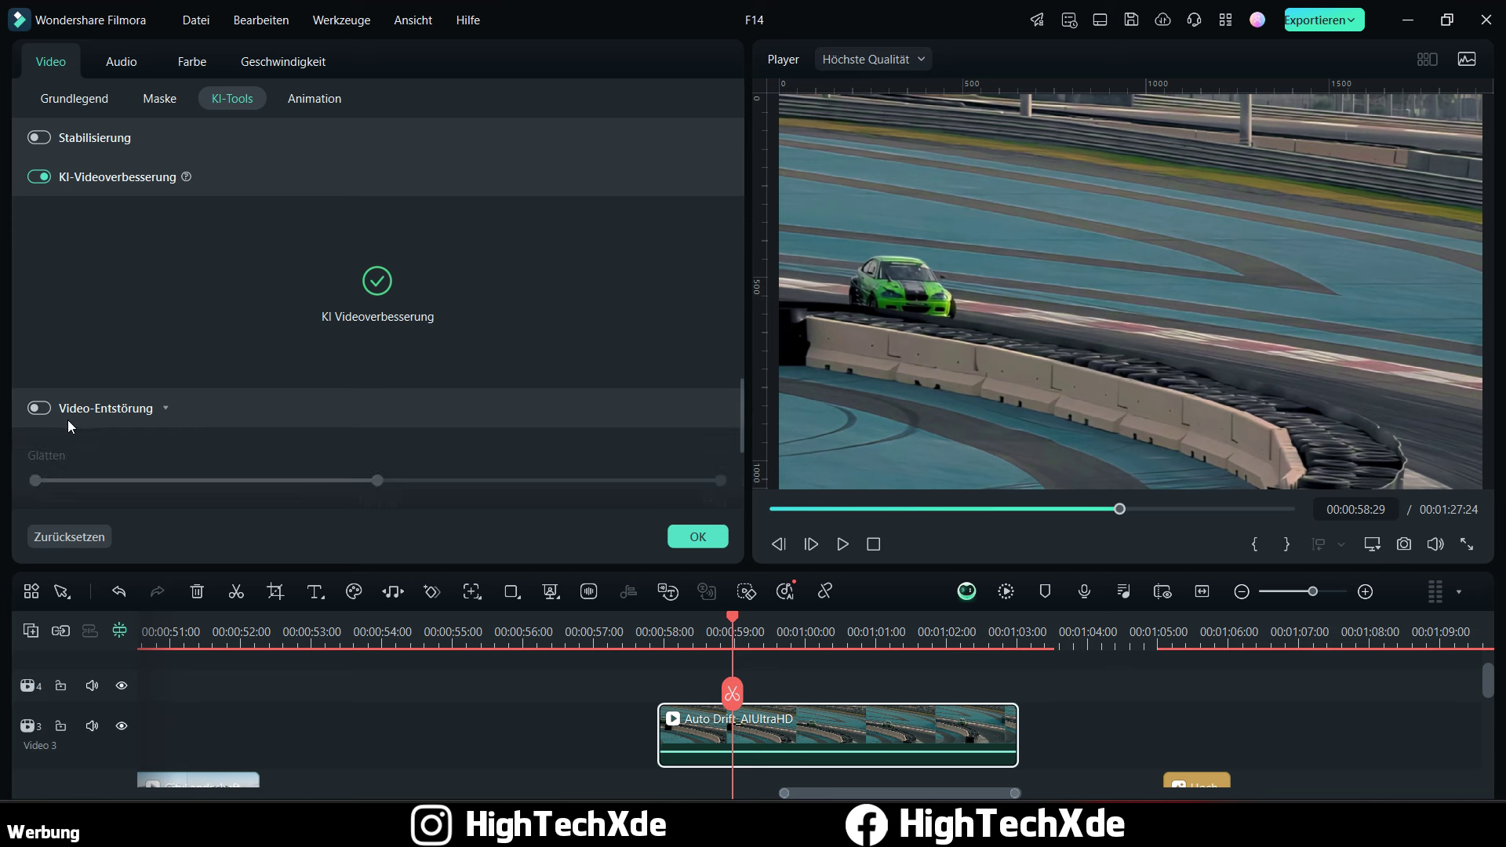
pyautogui.scroll(-1, 321, 404)
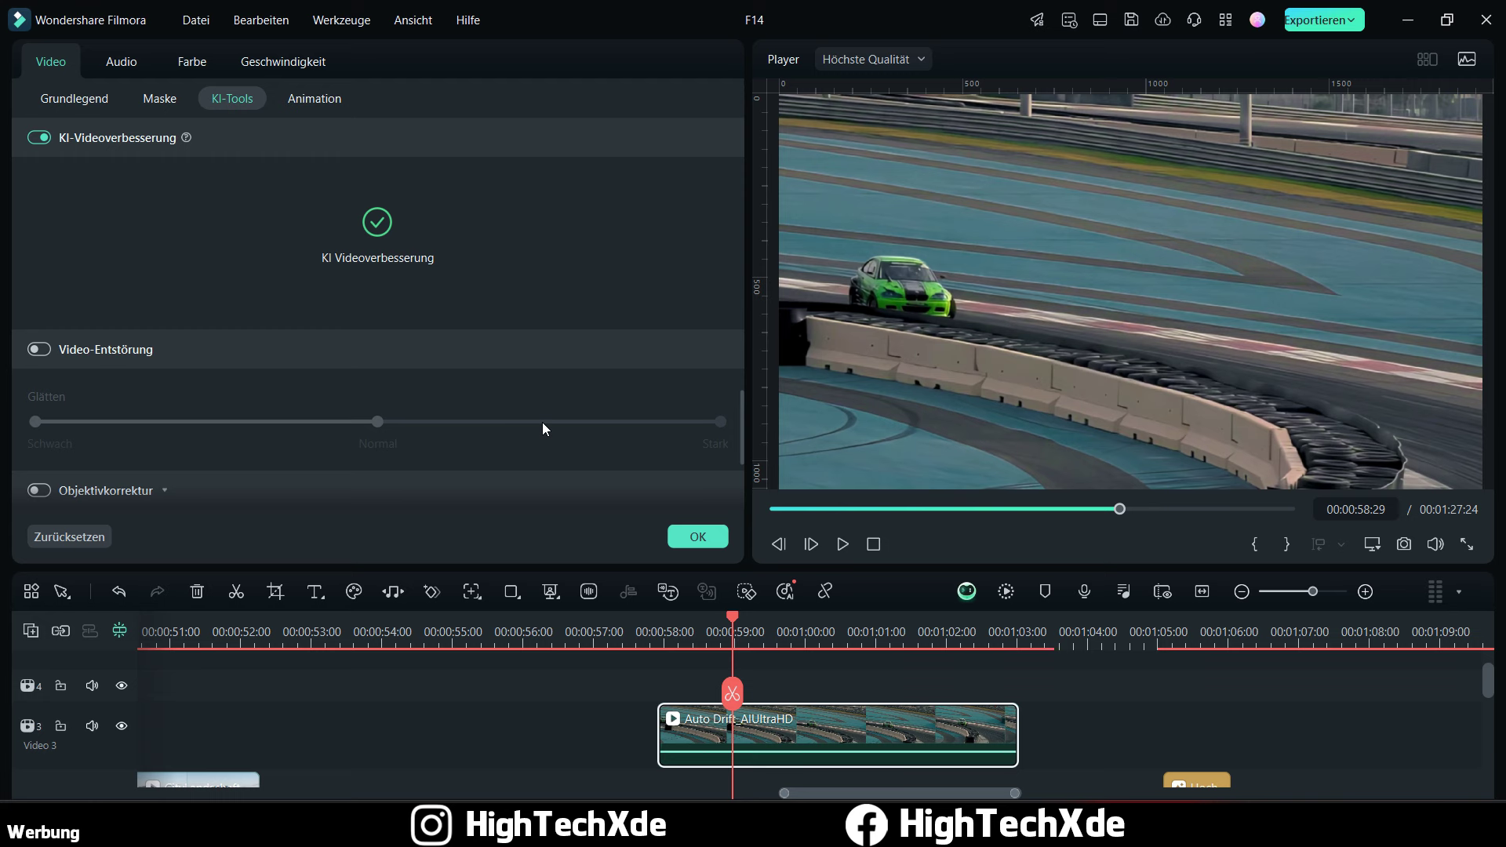
pyautogui.scroll(1, 153, 213)
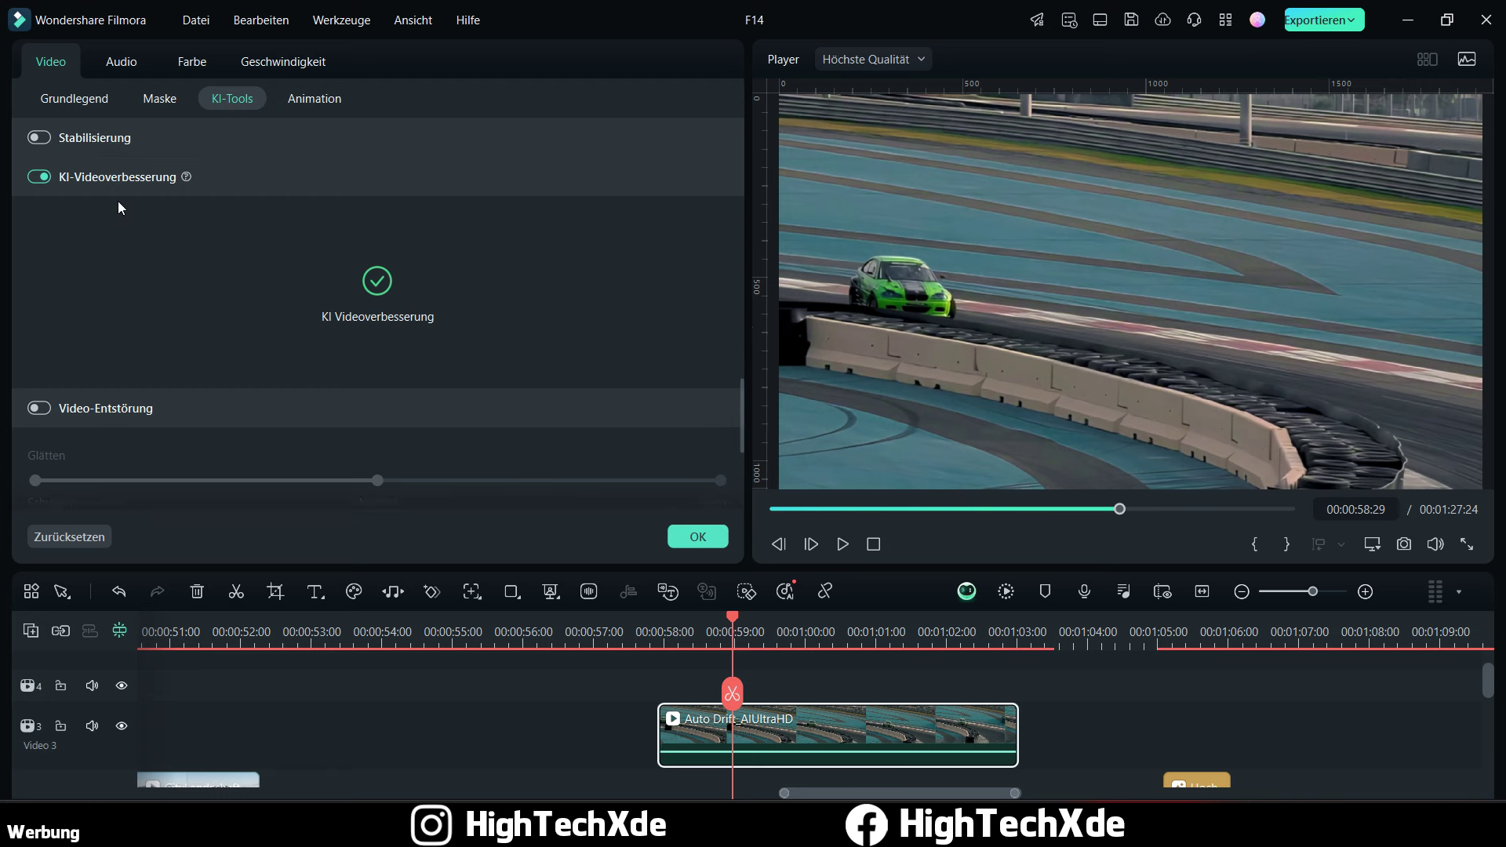
pyautogui.click(842, 546)
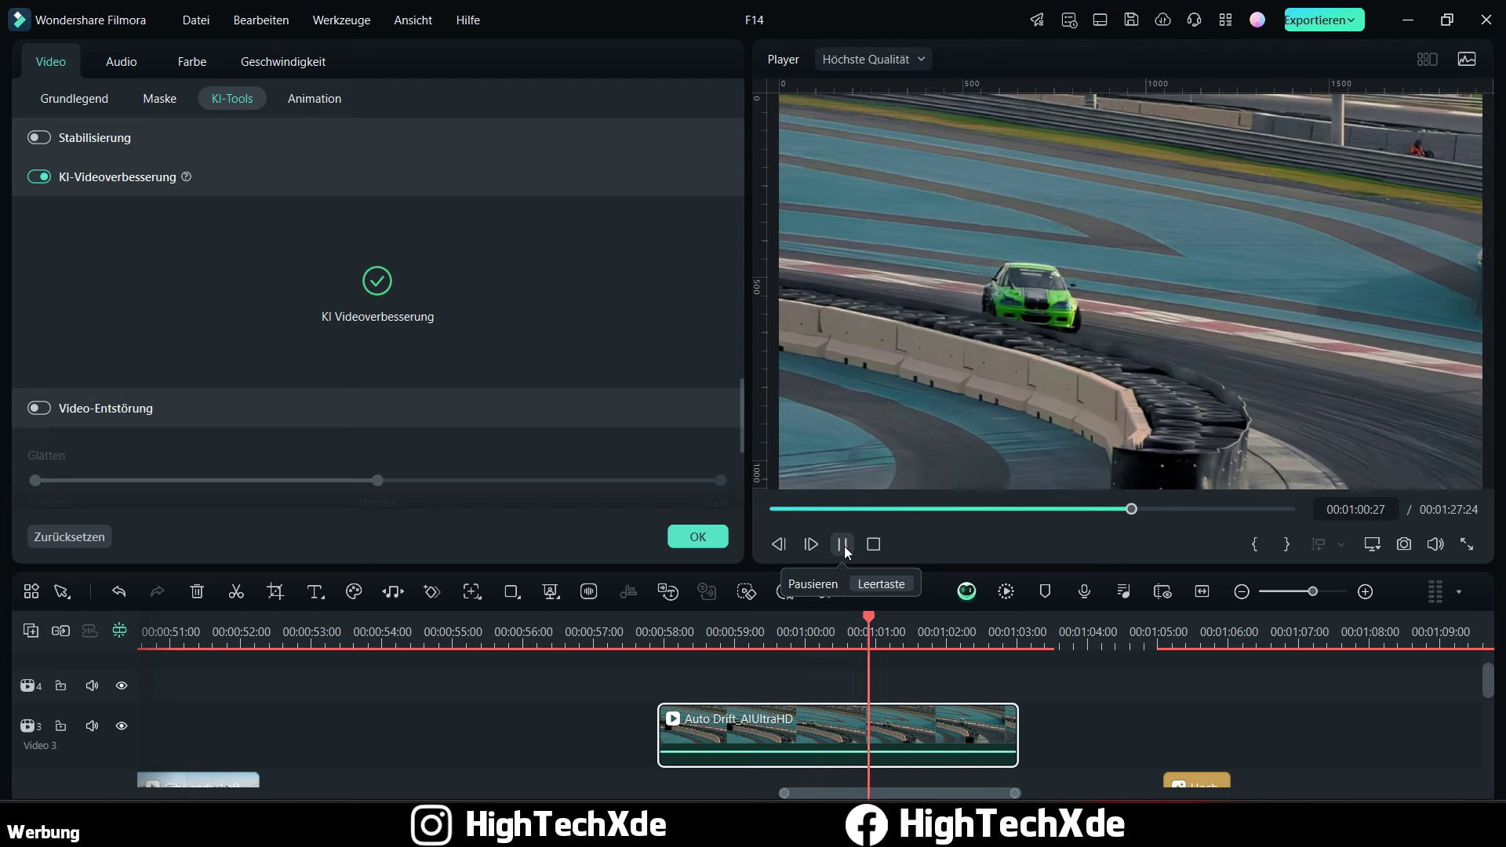
pyautogui.click(843, 545)
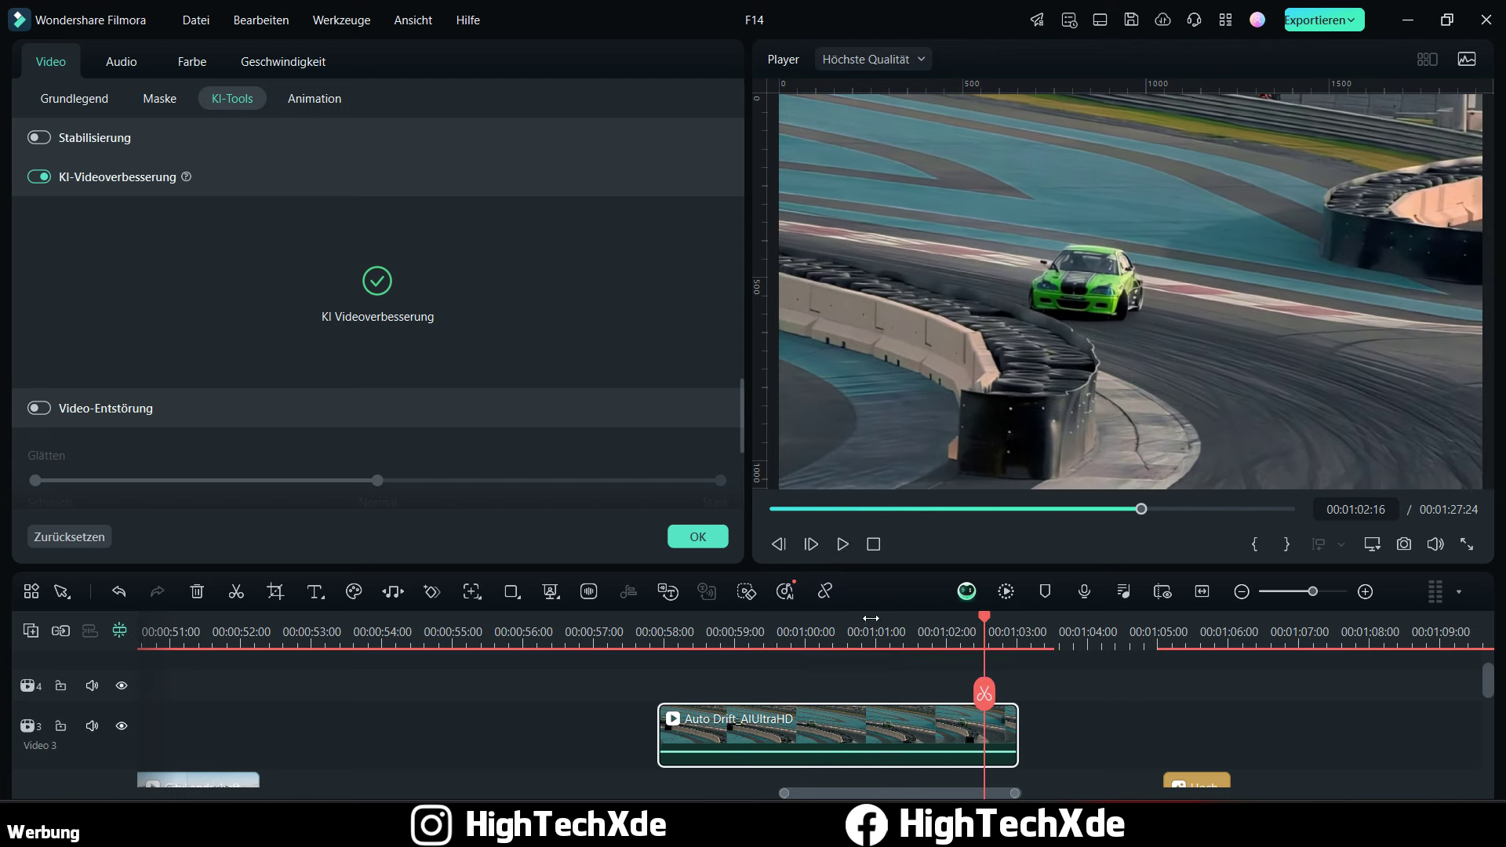
# Step: Move the playhead to 00:00:59:15 in the Auto Drift clip, and close the toolbar customization without saving
pyautogui.click(773, 635)
pyautogui.scroll(-3, 877, 710)
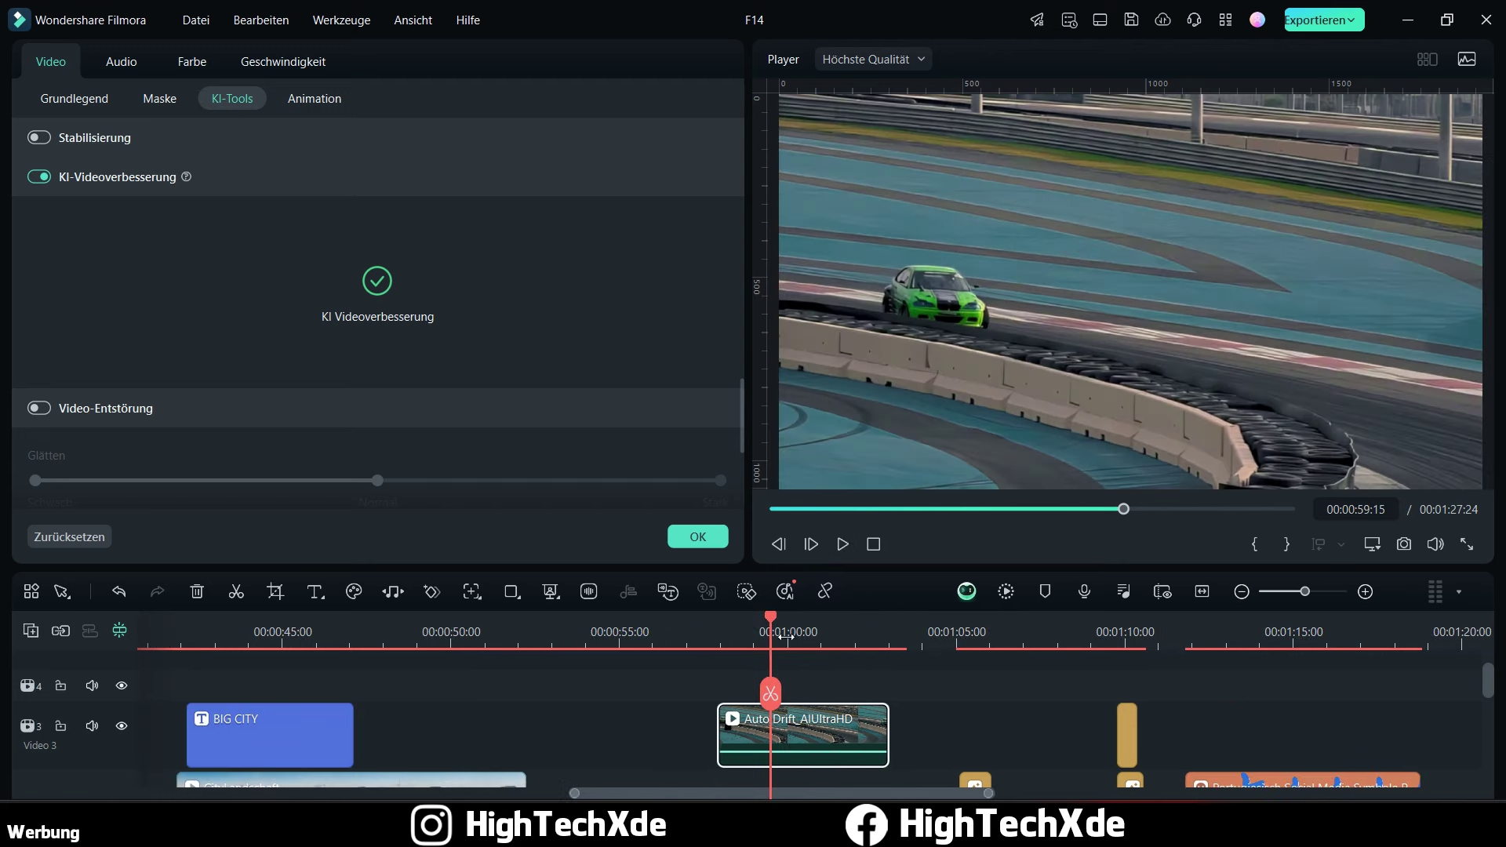
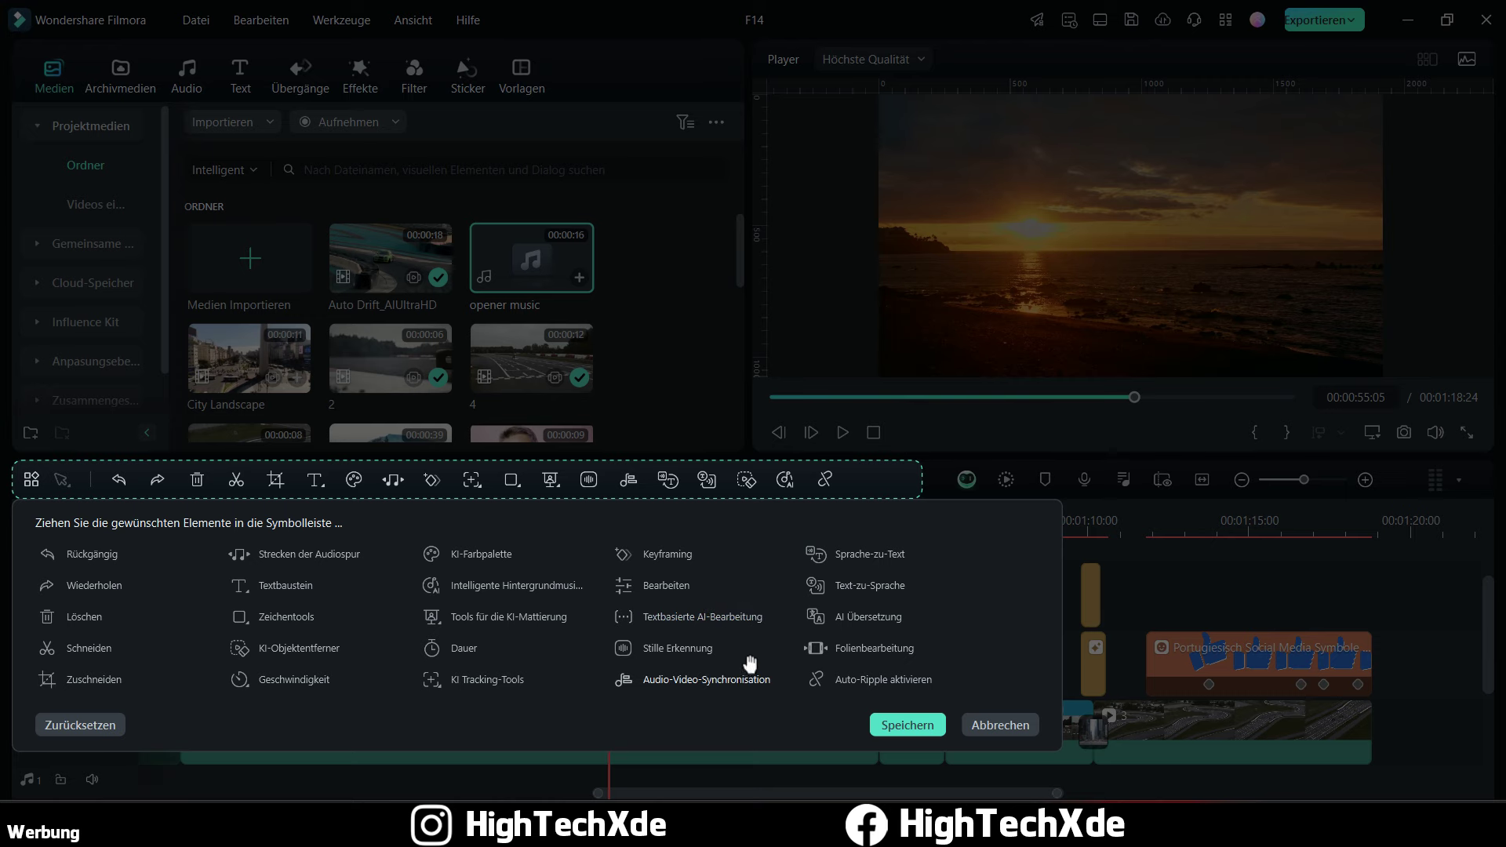
pyautogui.click(986, 725)
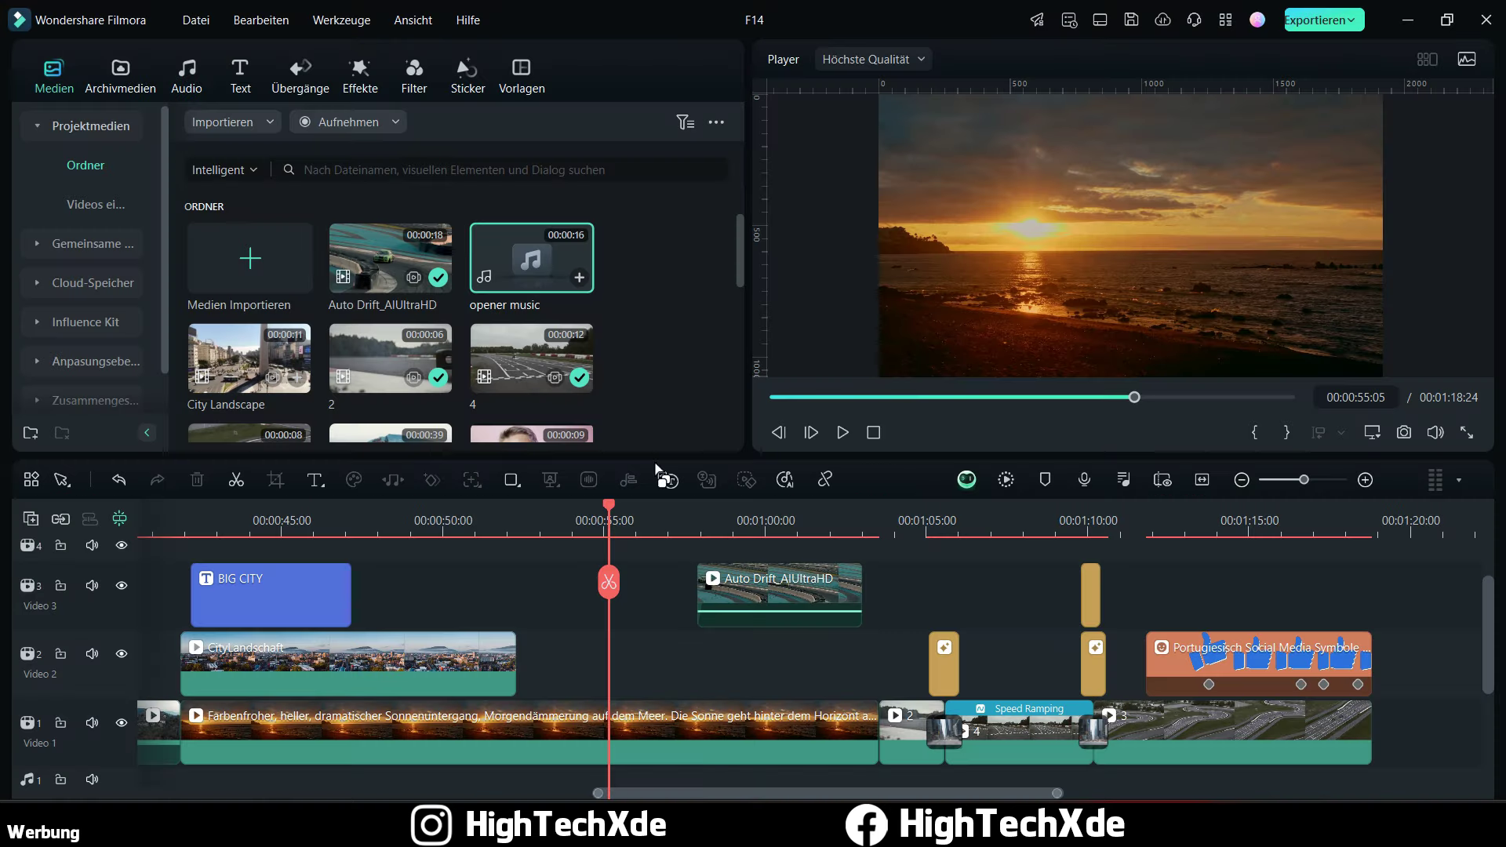
# Step: View the KI-Bild generator in the Archivmedien library and move the playhead to 00:00:57:18
pyautogui.click(120, 76)
pyautogui.click(70, 167)
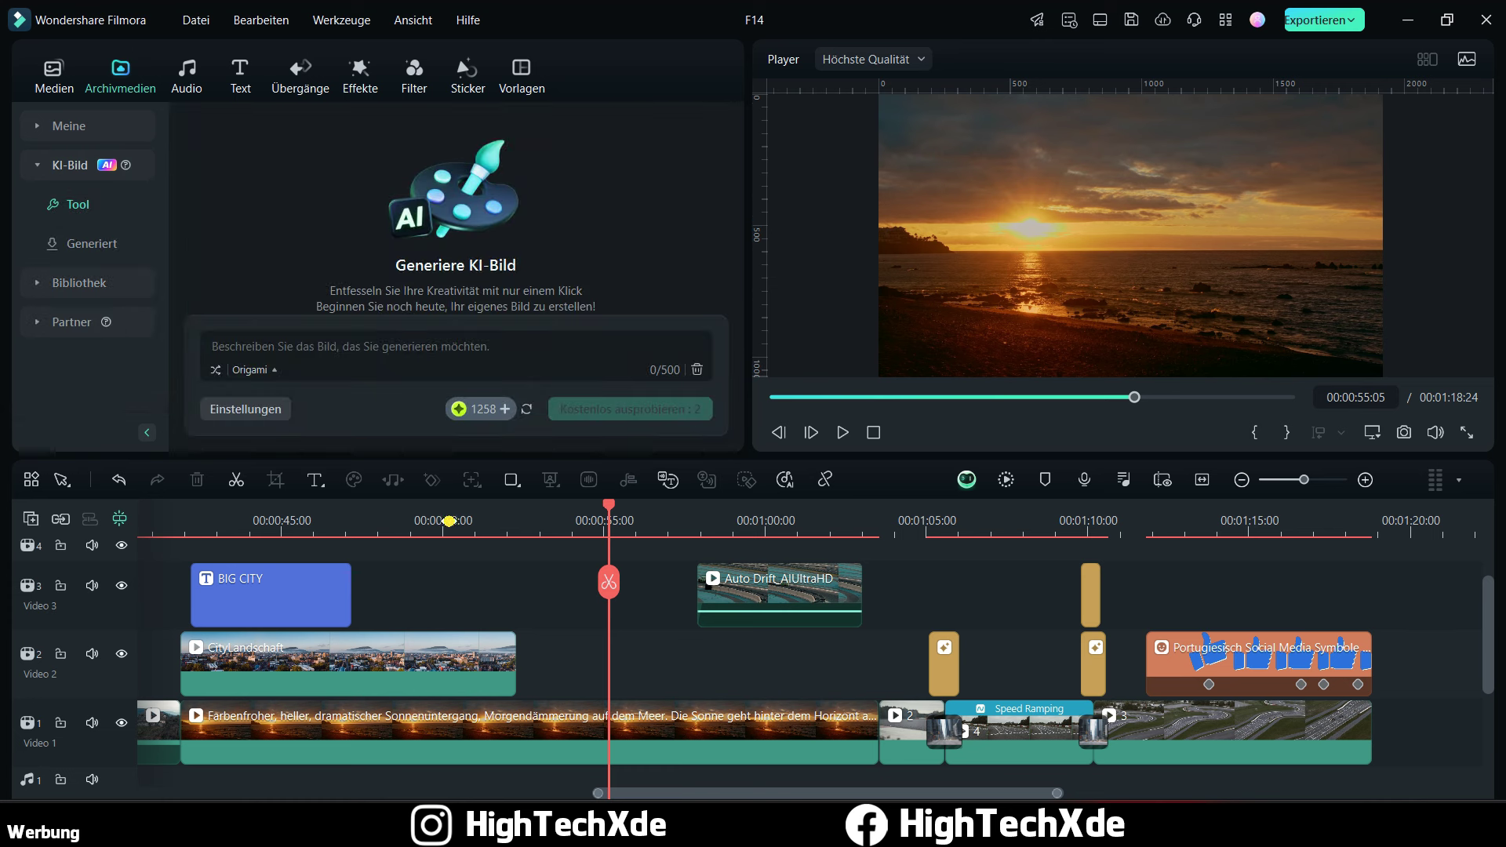
pyautogui.click(449, 521)
pyautogui.click(687, 518)
pyautogui.scroll(-2, 708, 514)
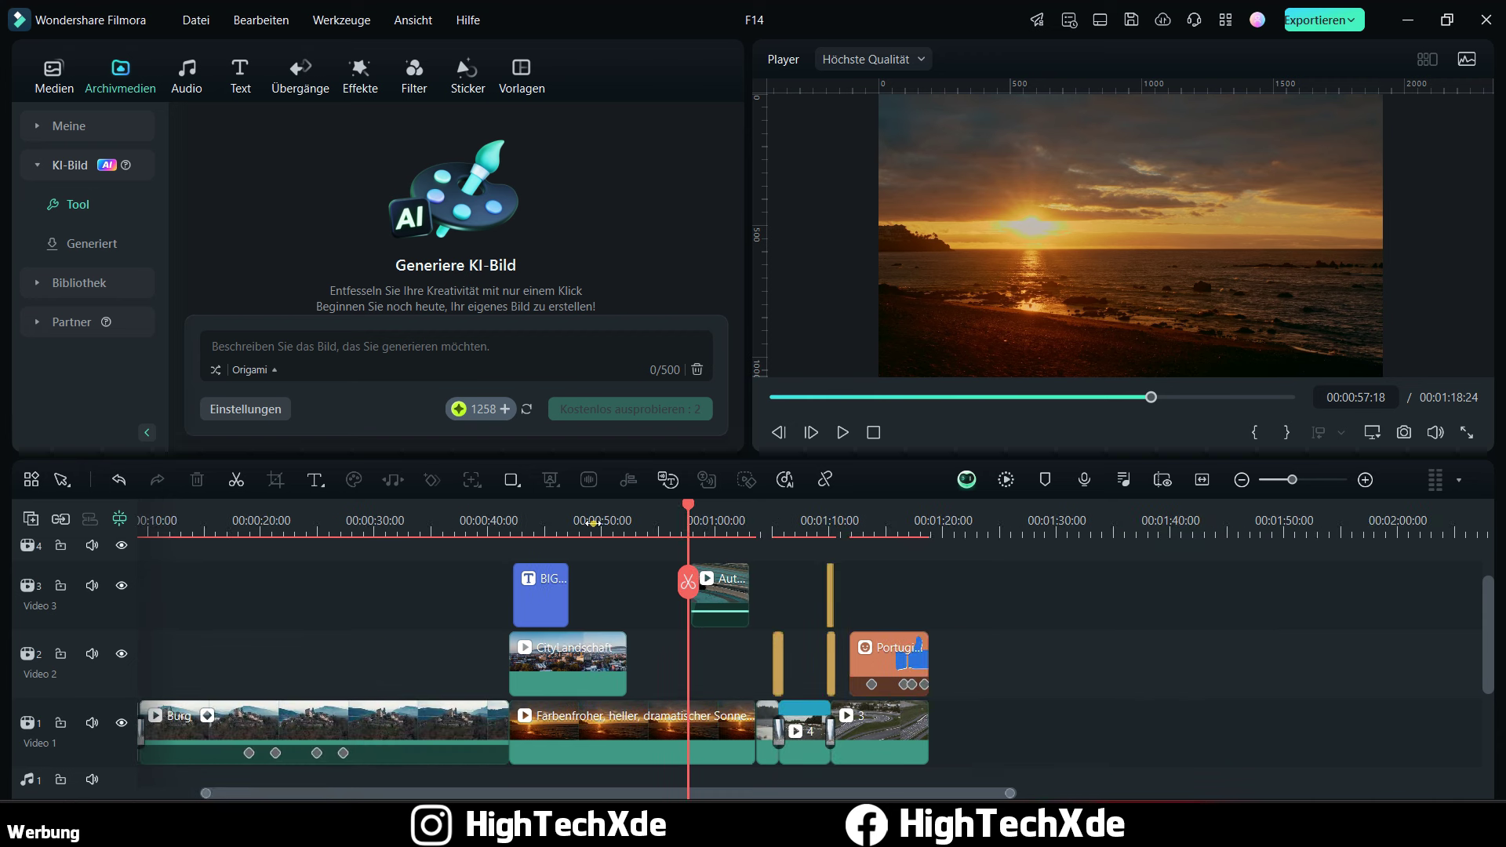
# Step: View the KI Musik generator and look through the text and transition libraries, ending at the project media
pyautogui.click(186, 76)
pyautogui.click(108, 160)
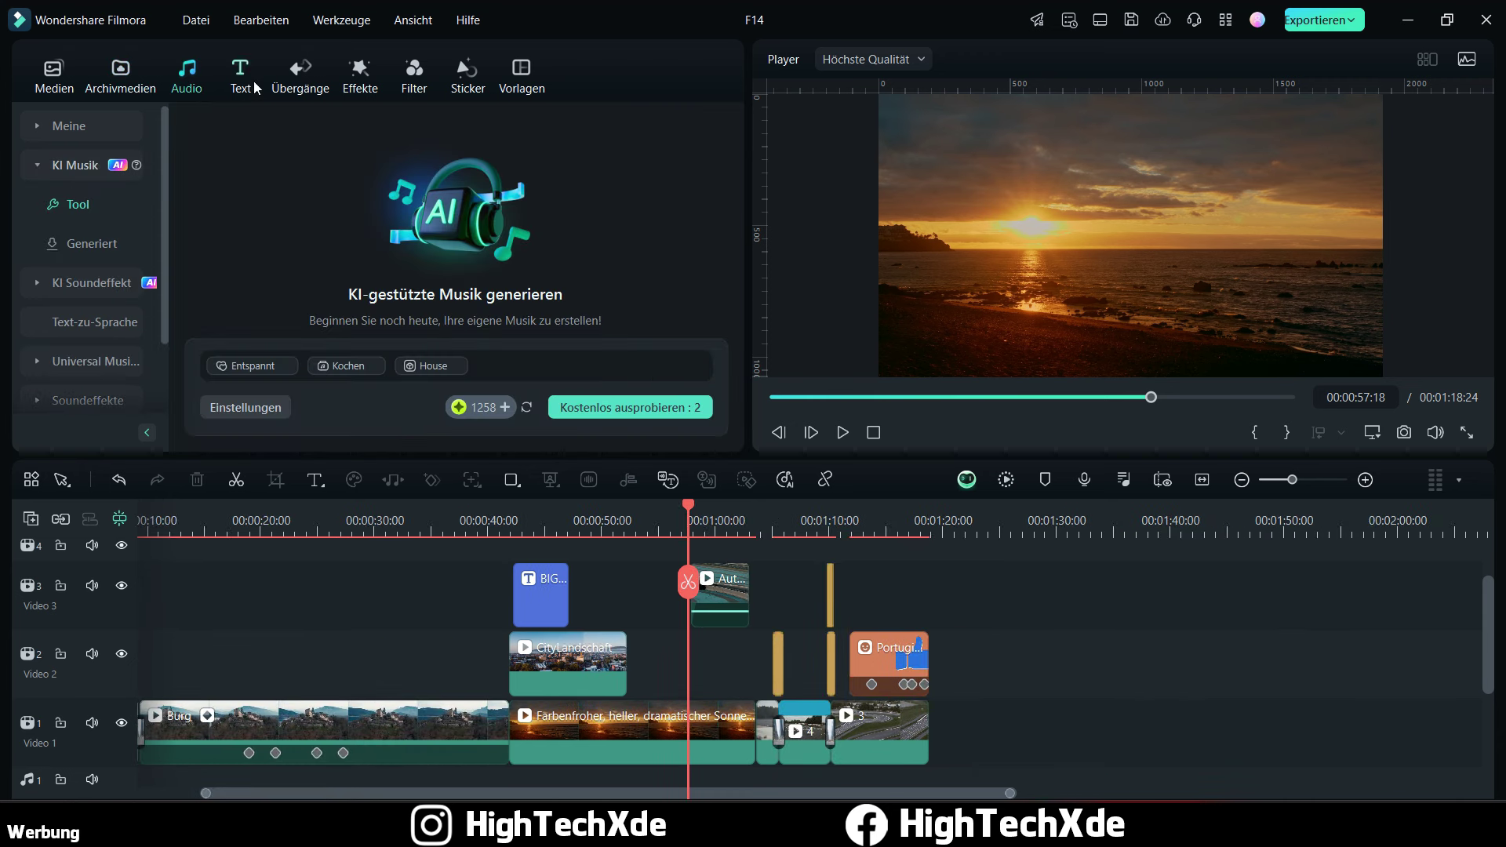
pyautogui.click(243, 75)
pyautogui.click(295, 75)
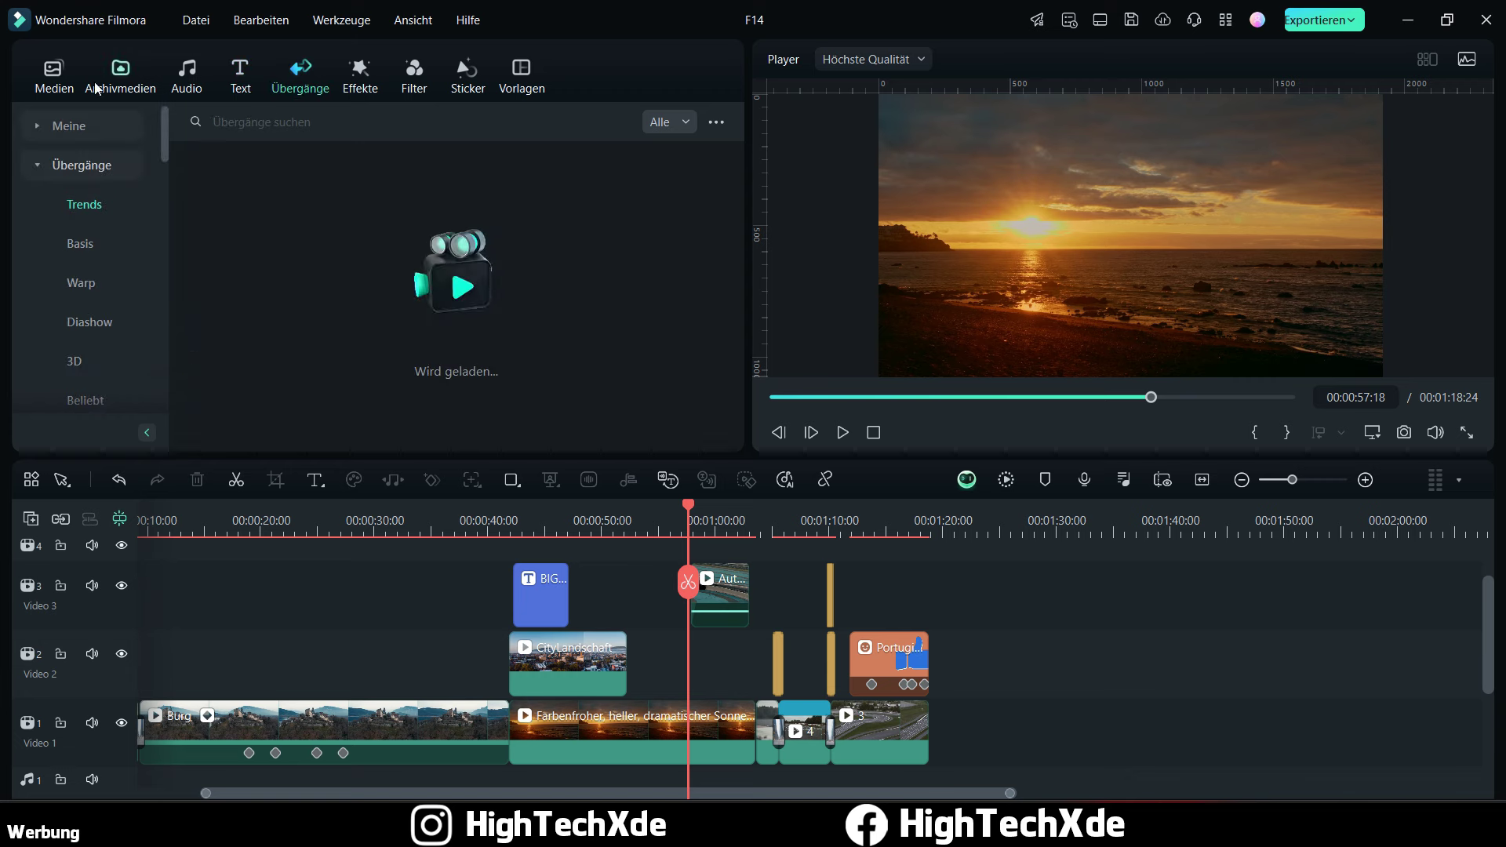
pyautogui.click(68, 86)
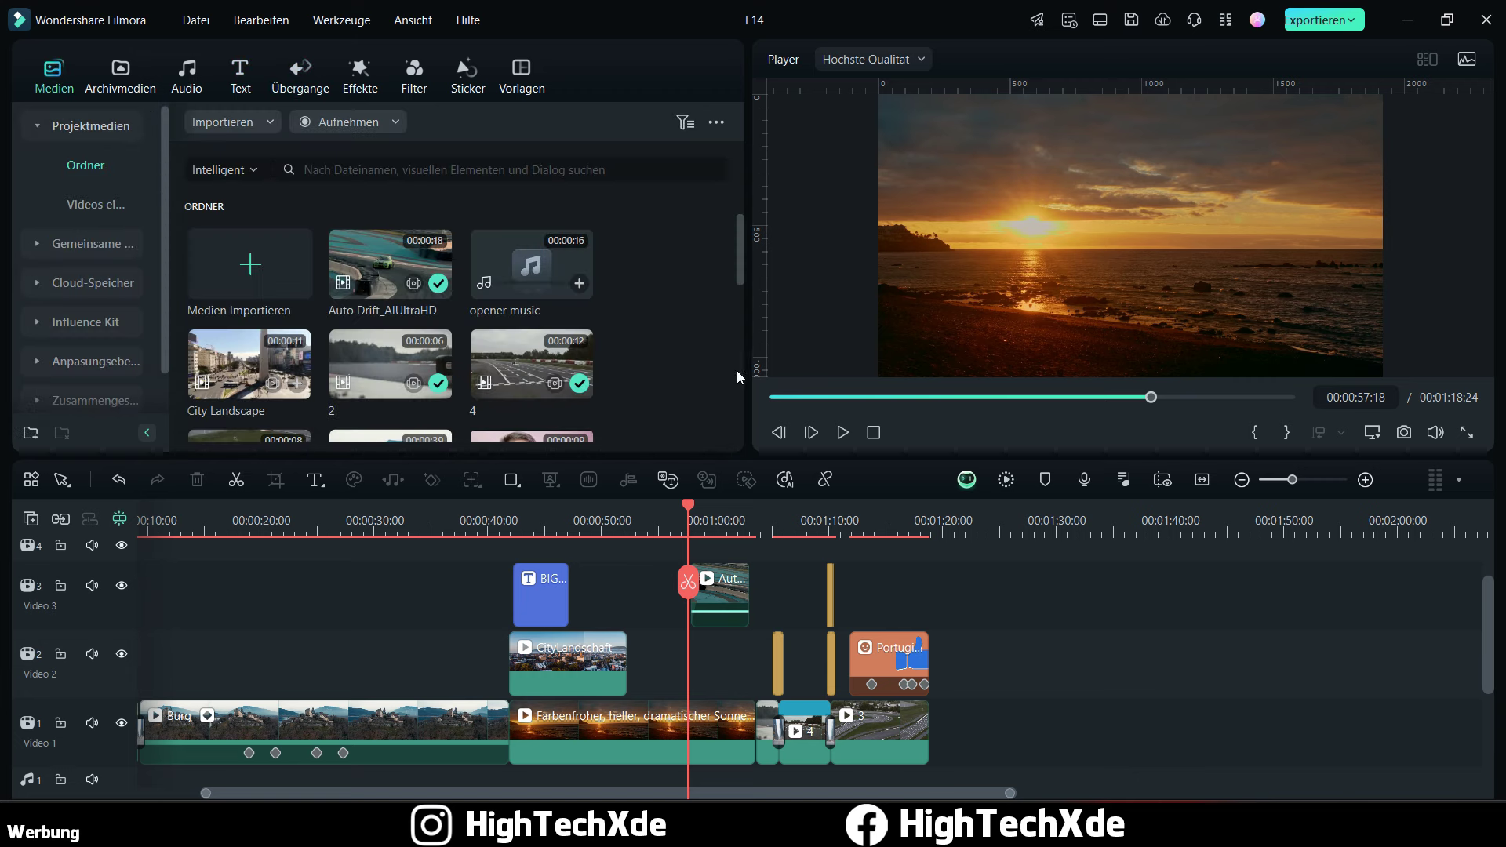
# Step: Move the playhead to 00:01:14:16 and examine the racetrack section with the social media sticker on the timeline
pyautogui.click(851, 522)
pyautogui.click(880, 523)
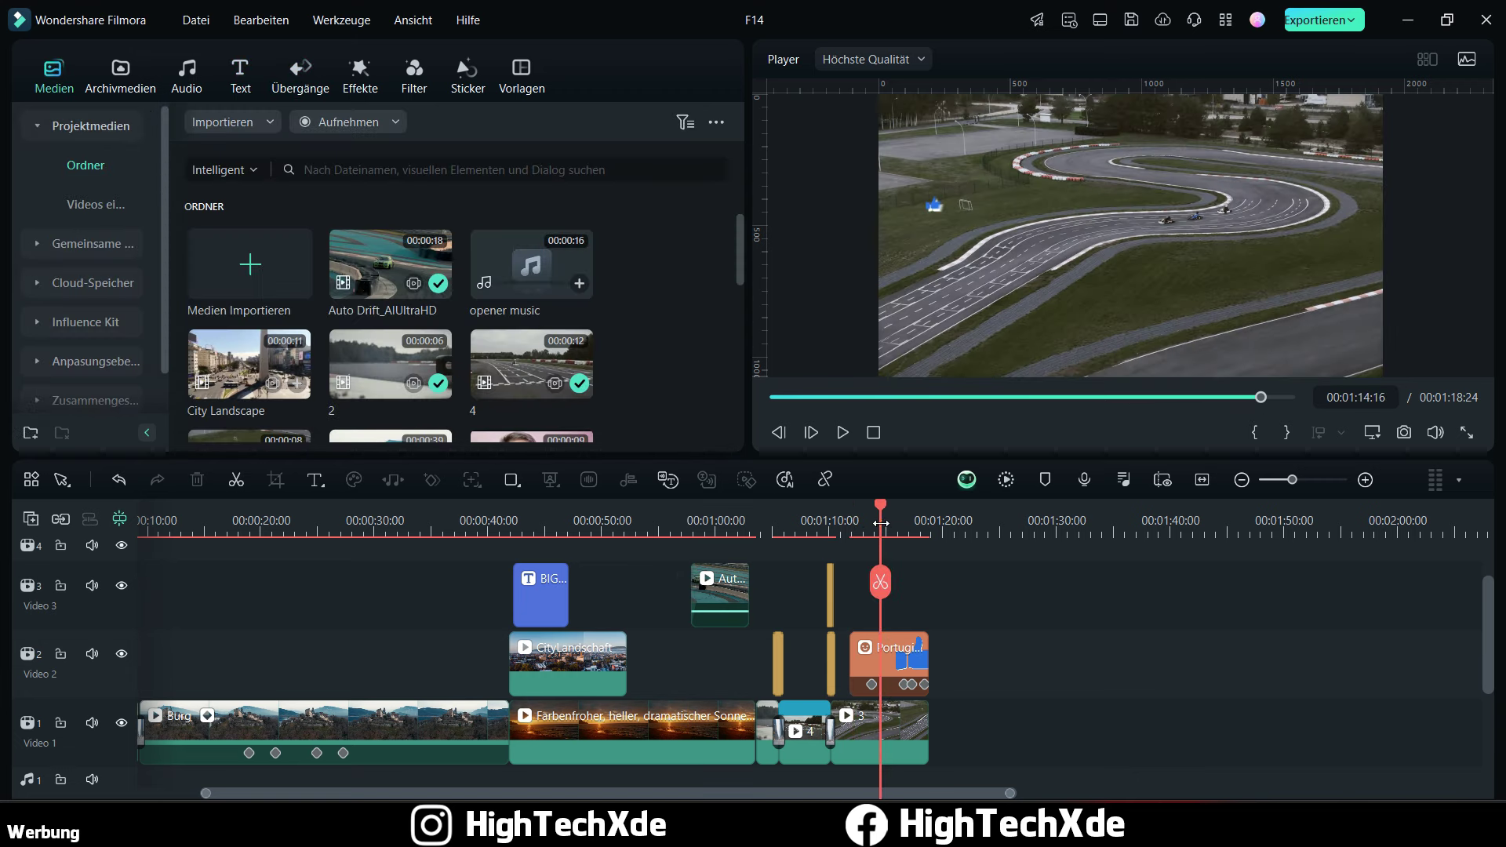
pyautogui.scroll(3, 902, 541)
pyautogui.scroll(-1, 930, 558)
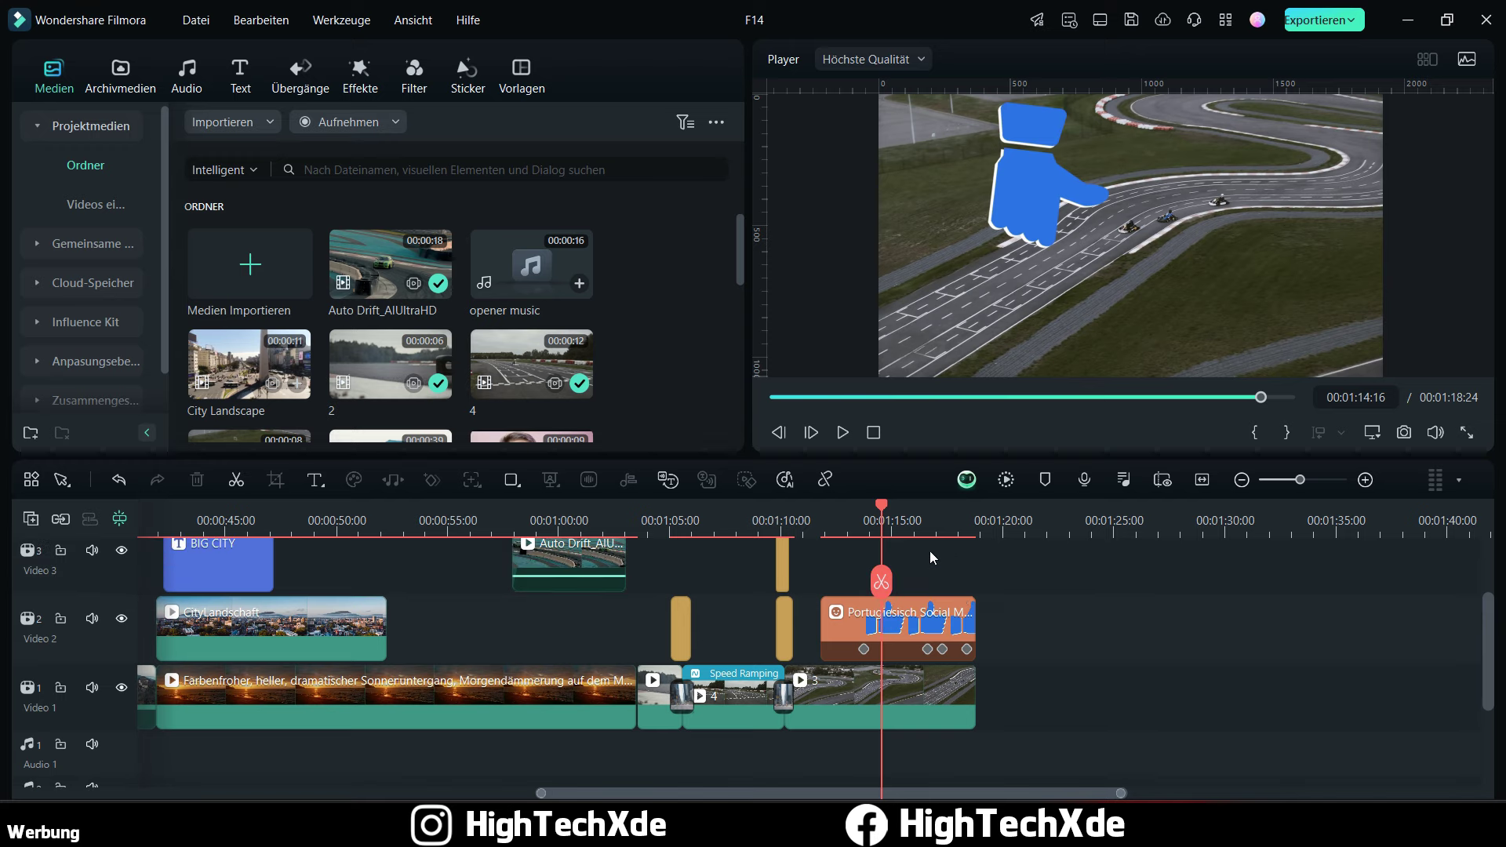
pyautogui.scroll(1, 965, 564)
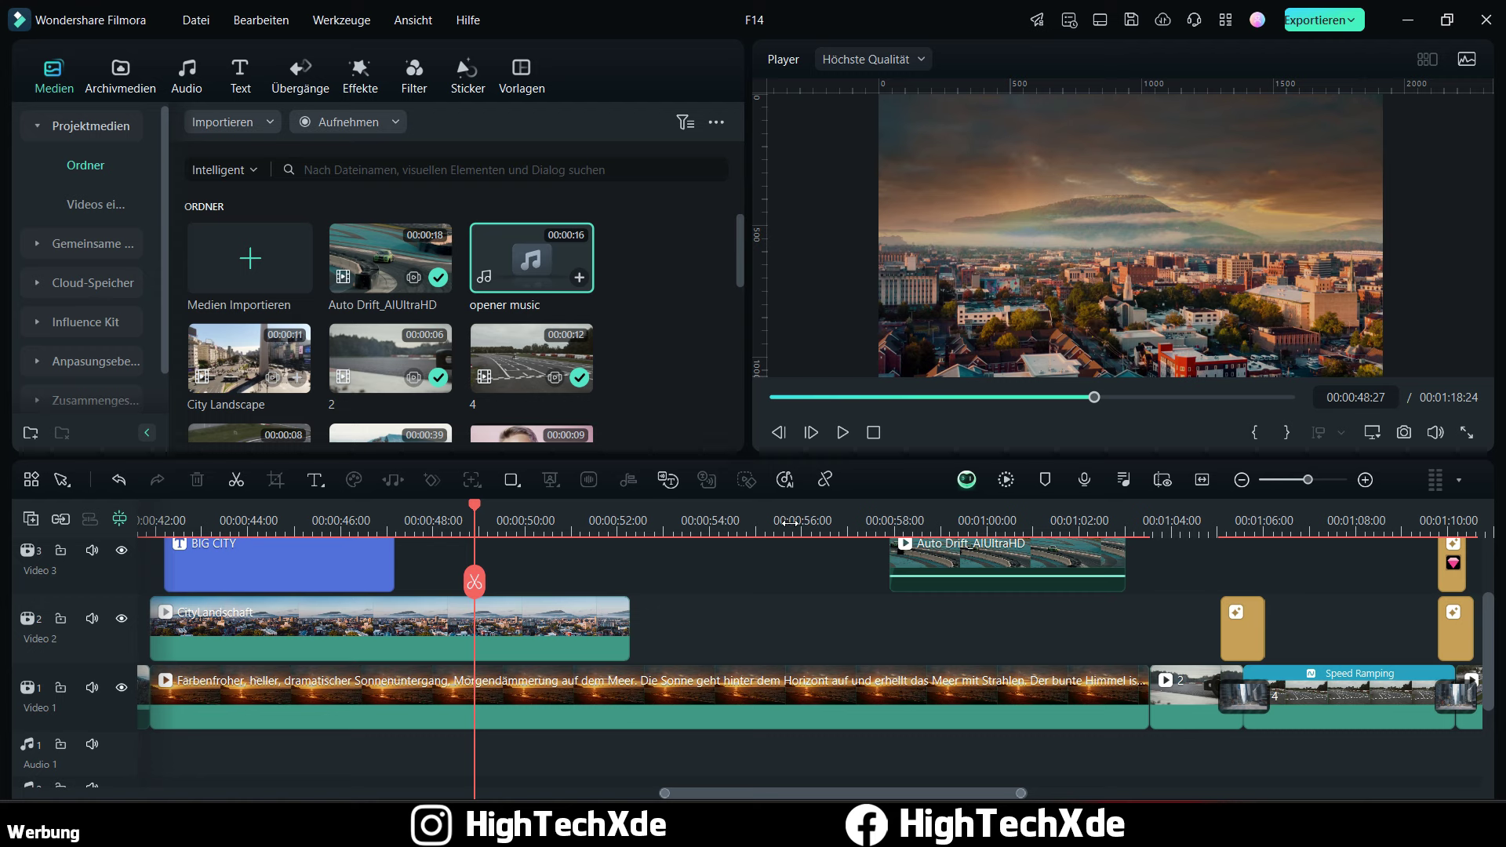
pyautogui.scroll(-3, 791, 523)
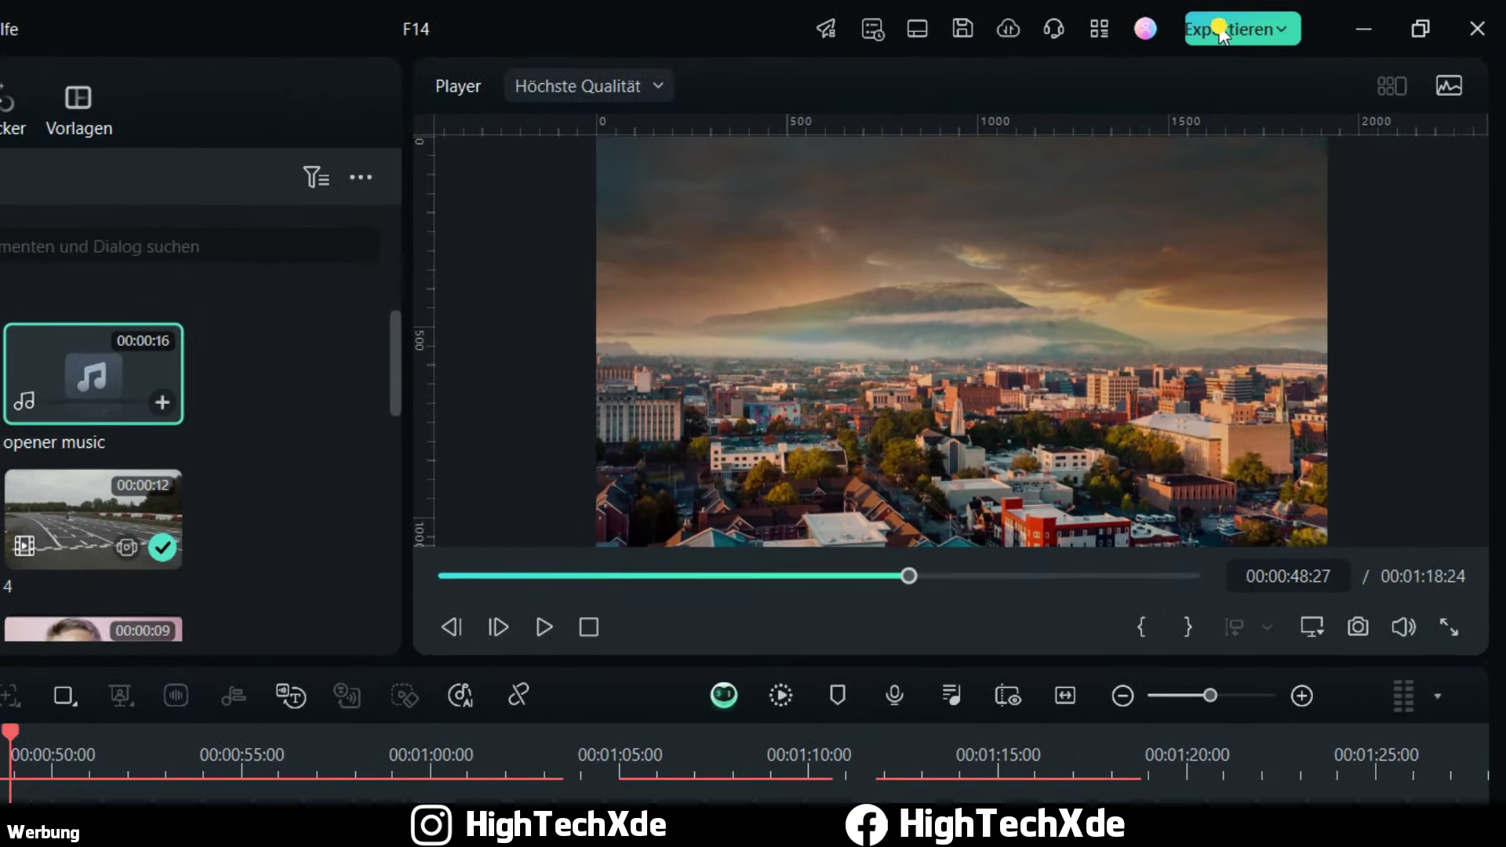
# Step: Start a local MP4 export of the project and open its detailed output settings
pyautogui.click(1203, 31)
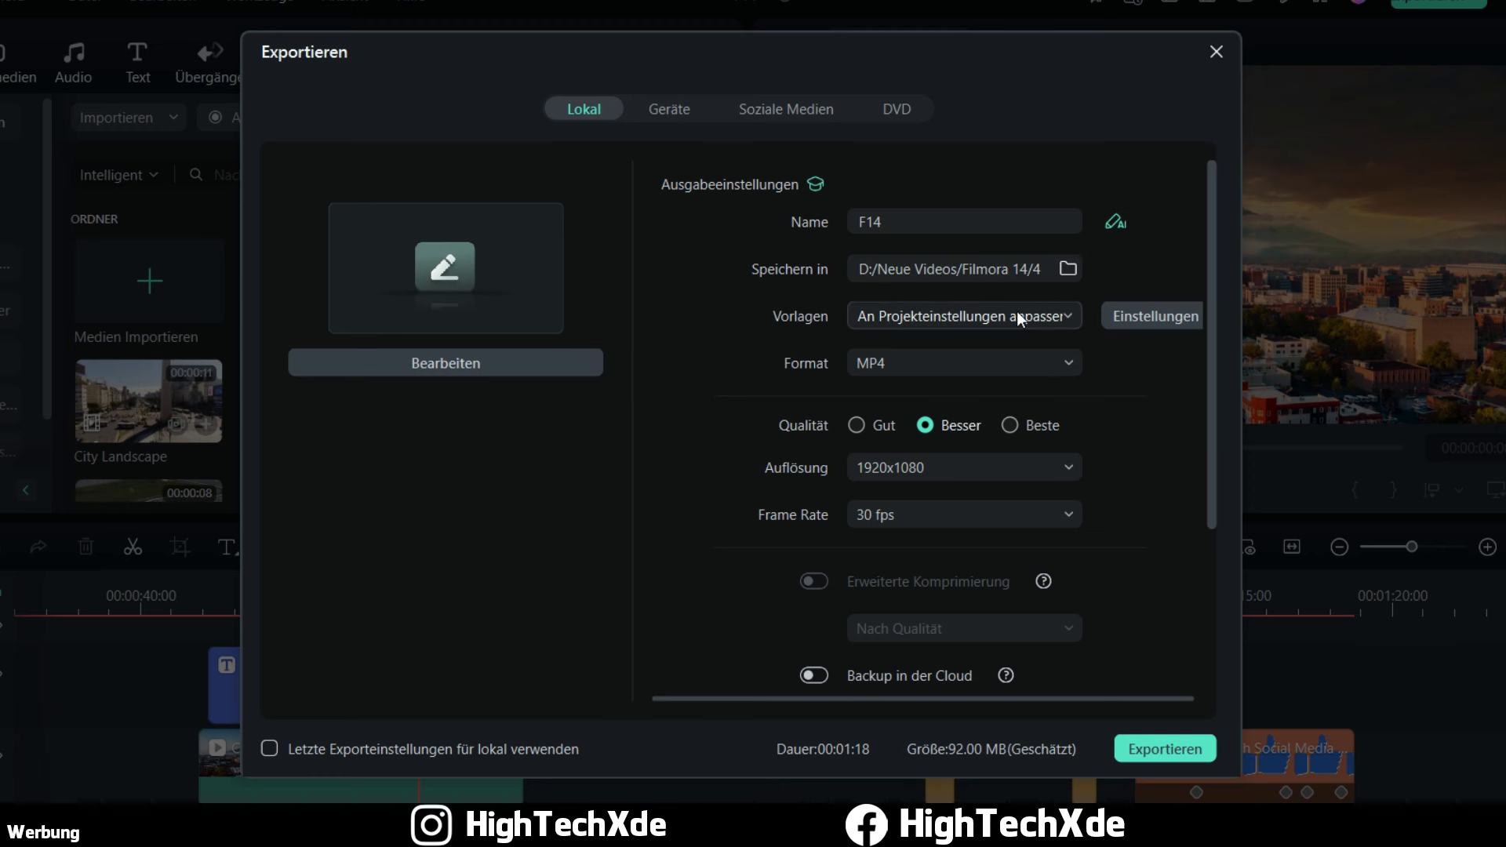
pyautogui.click(1127, 315)
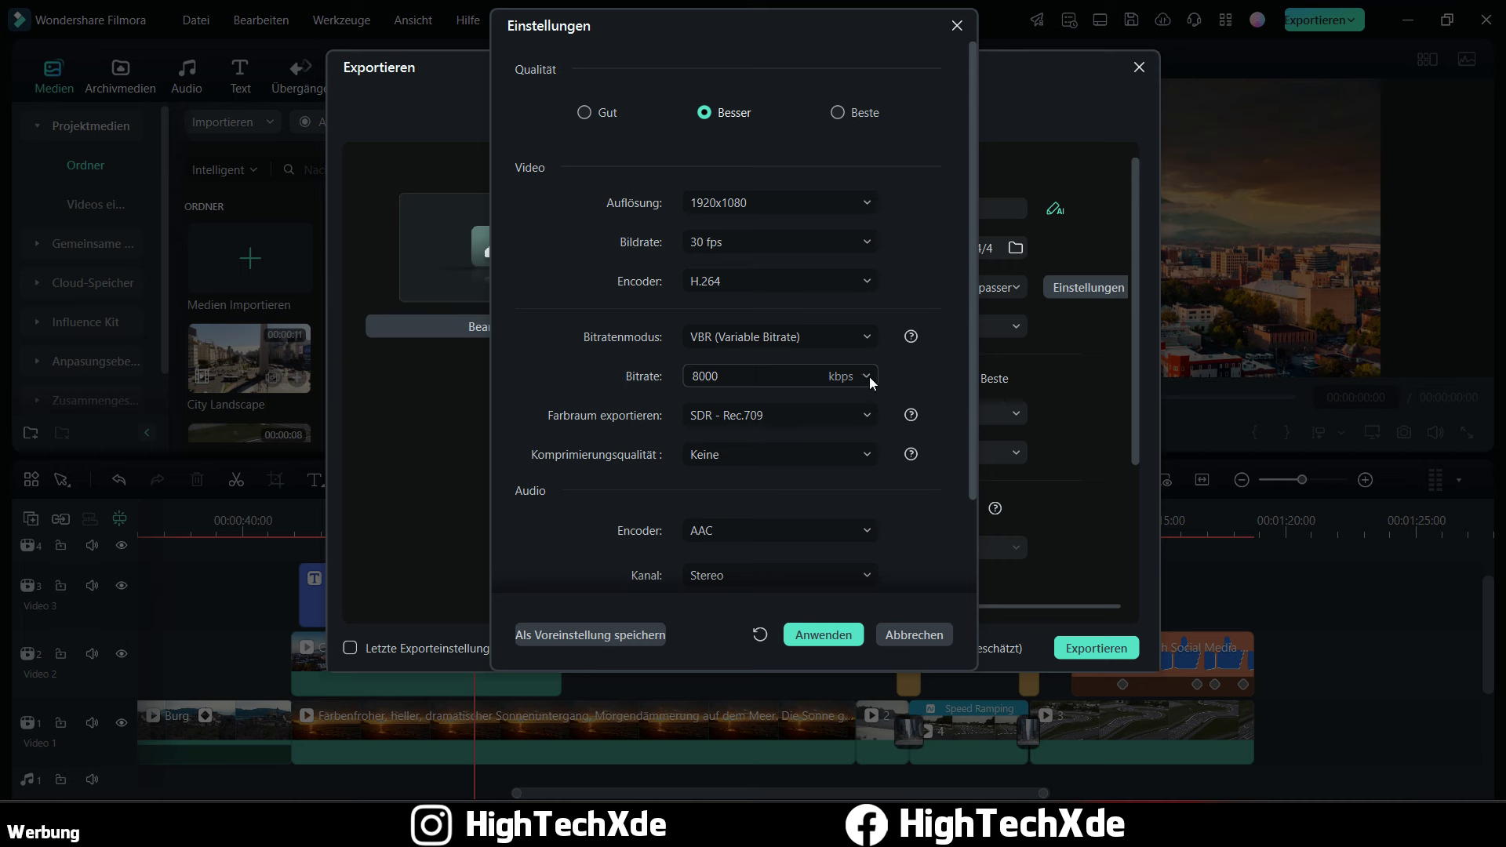
# Step: Try video bitrates of 30000, 15000 and 8000 kbps in the export settings
pyautogui.click(869, 377)
pyautogui.scroll(-2, 797, 552)
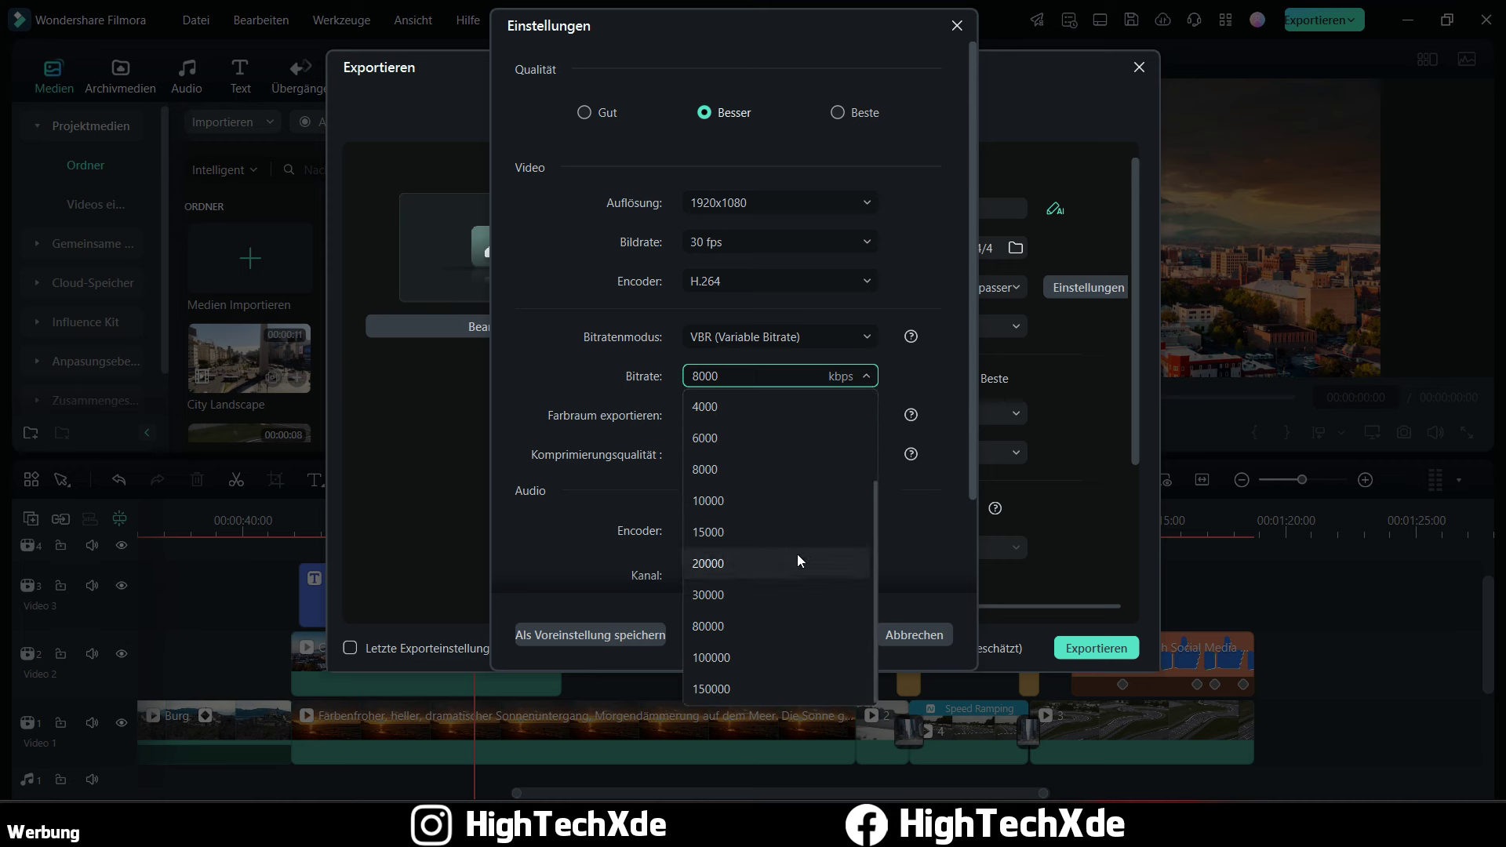
pyautogui.click(798, 588)
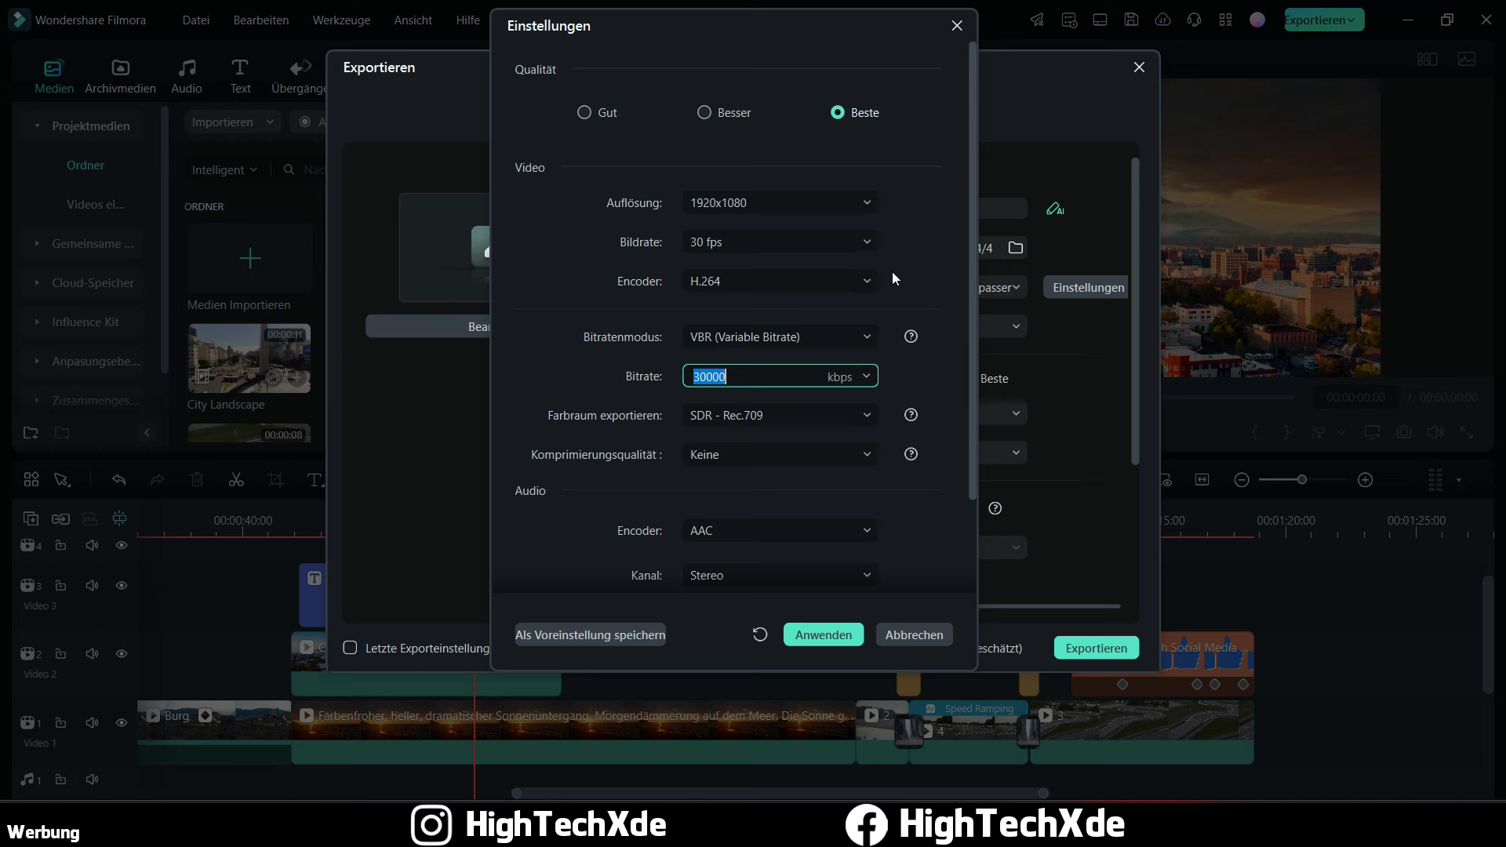
pyautogui.click(866, 377)
pyautogui.click(802, 513)
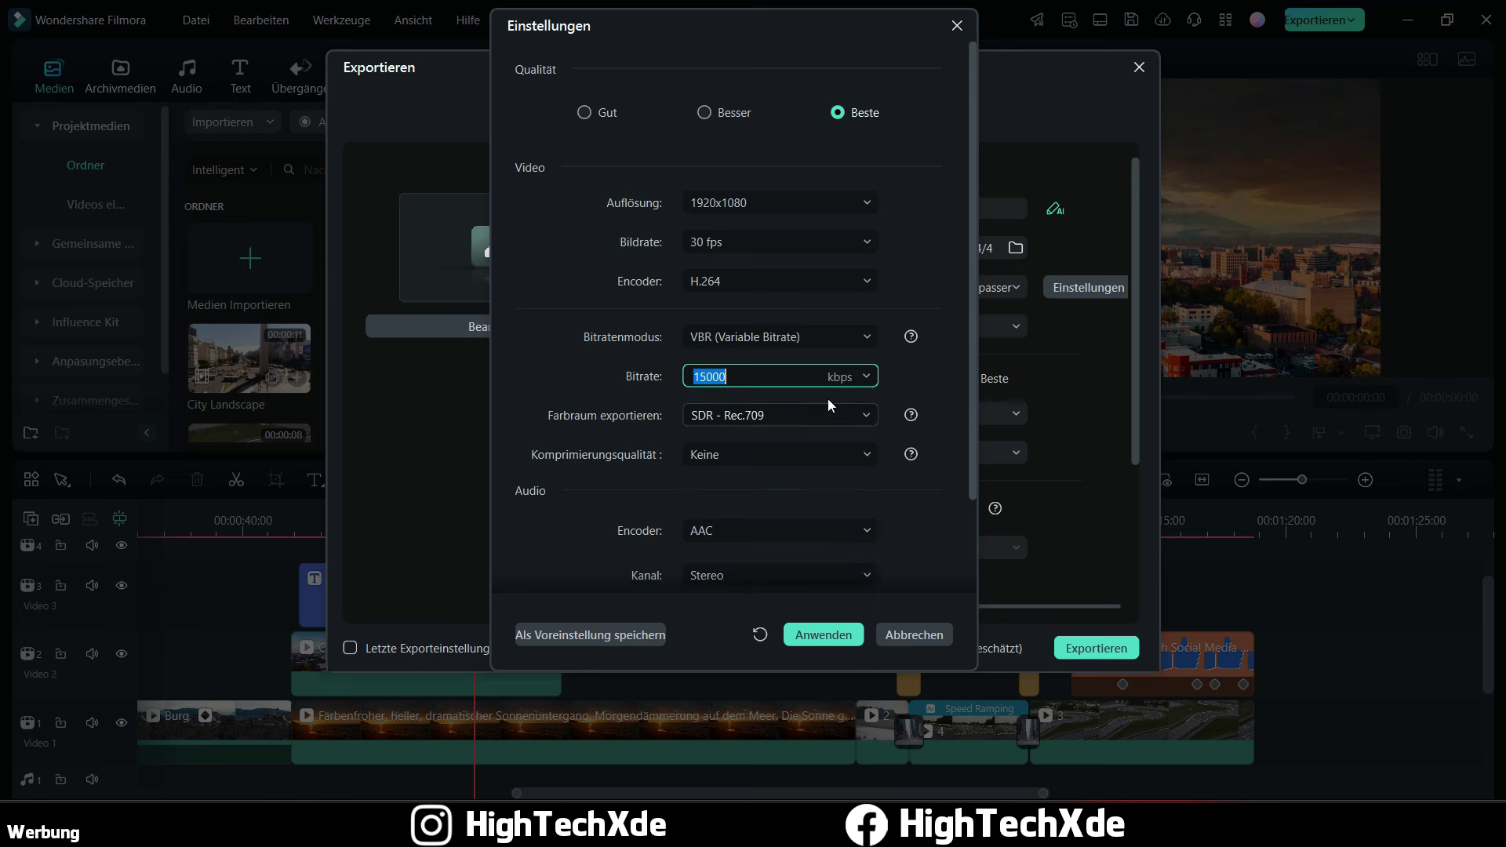
pyautogui.click(871, 377)
pyautogui.click(793, 467)
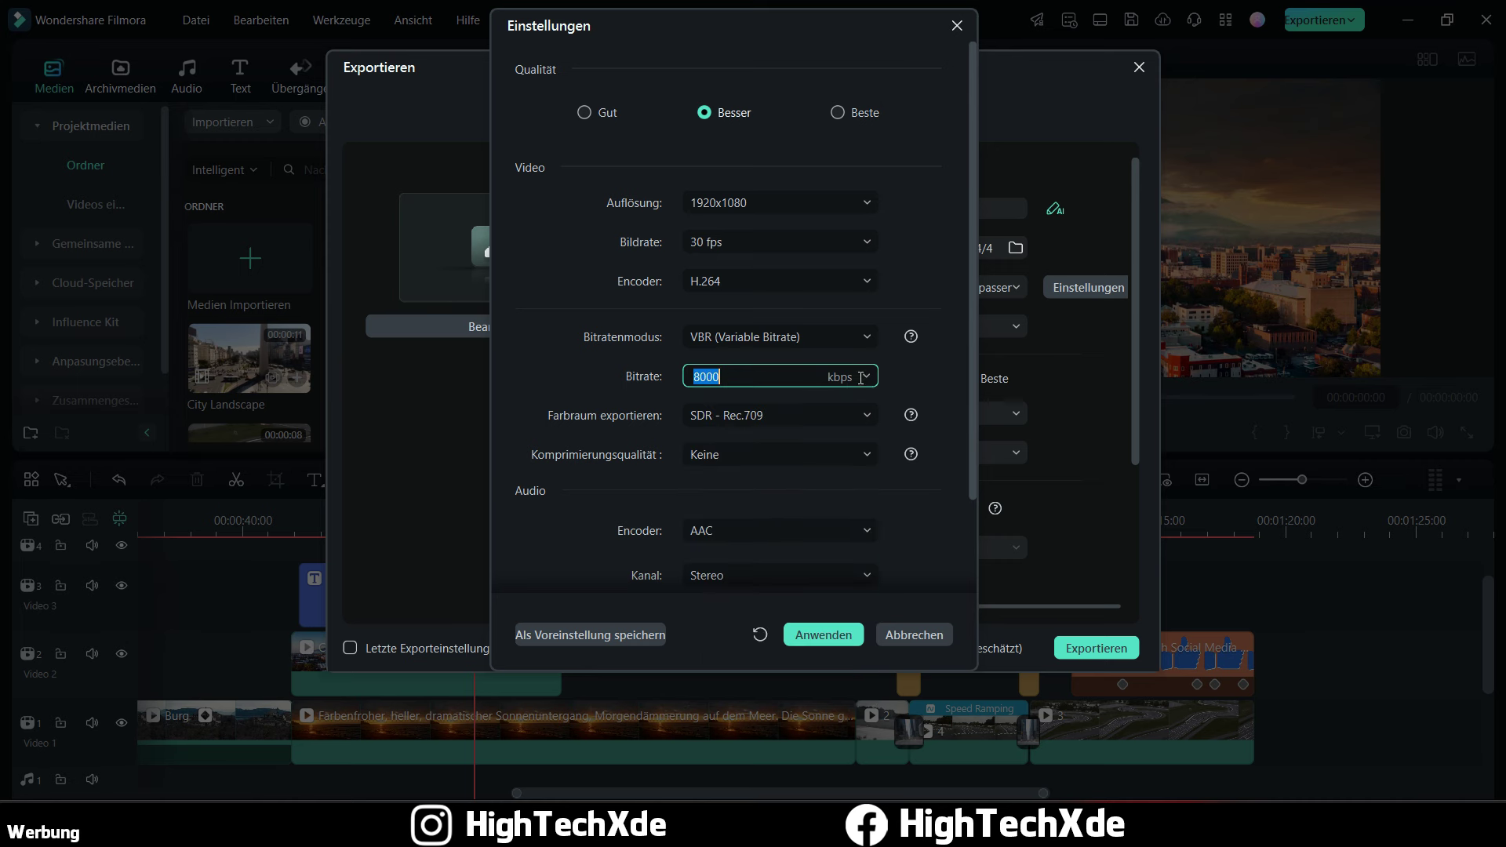
# Step: Set the export's video bitrate to 10000 kbps
pyautogui.click(868, 378)
pyautogui.click(812, 494)
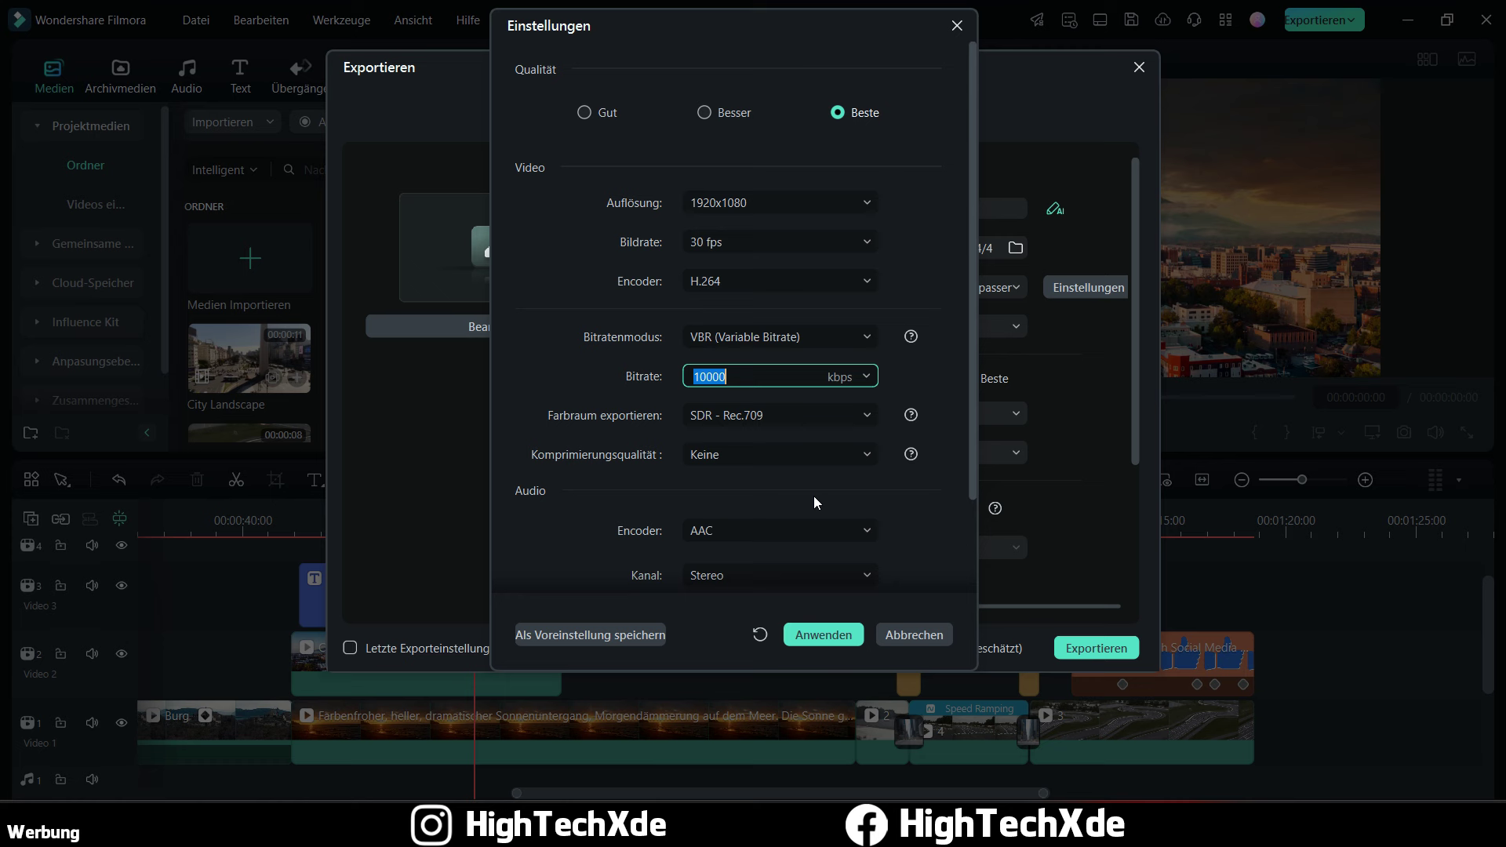
pyautogui.click(863, 378)
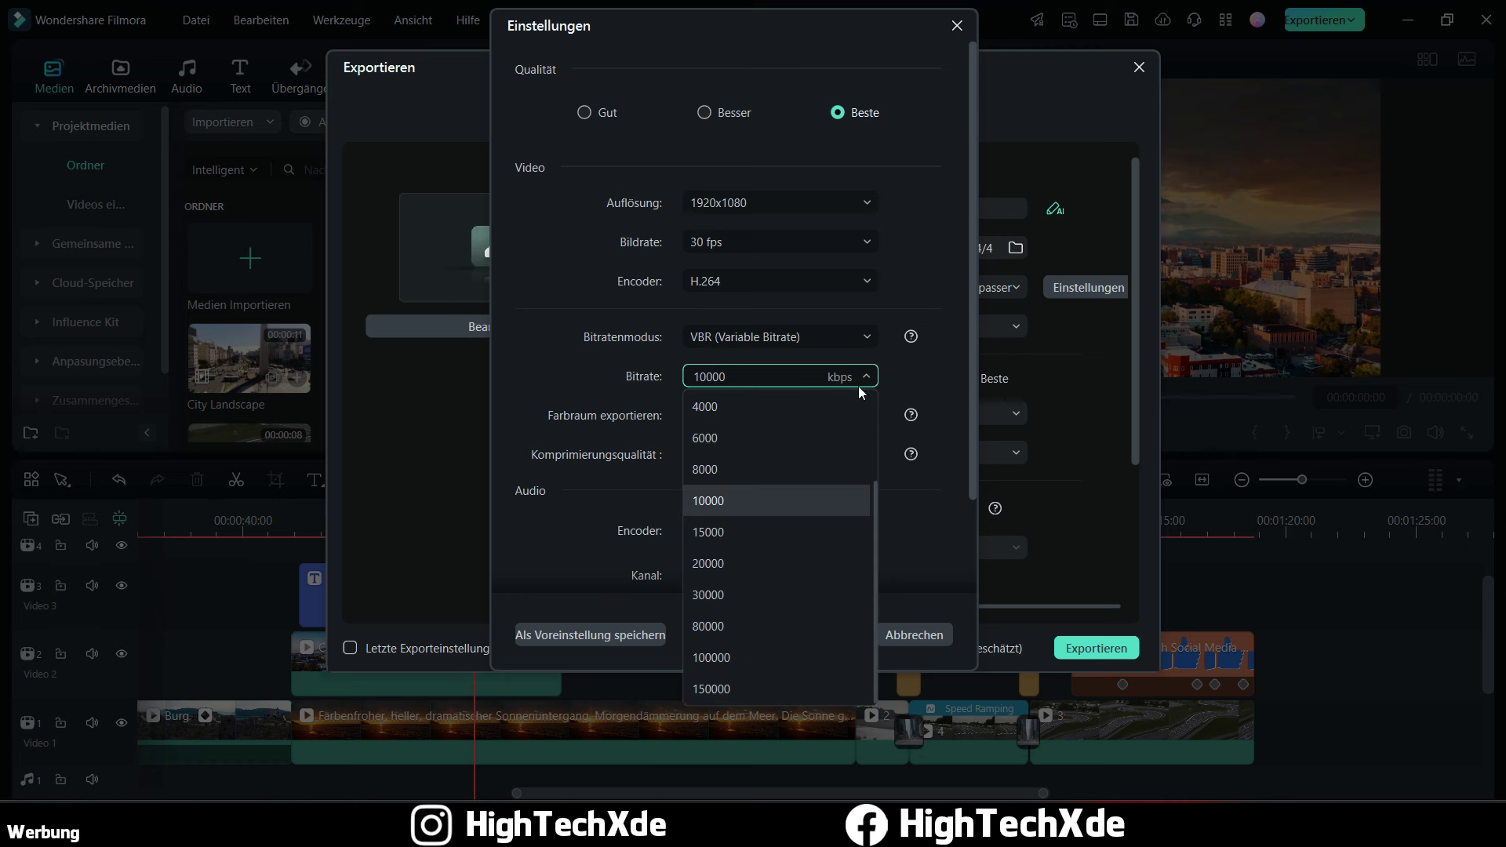
pyautogui.click(920, 378)
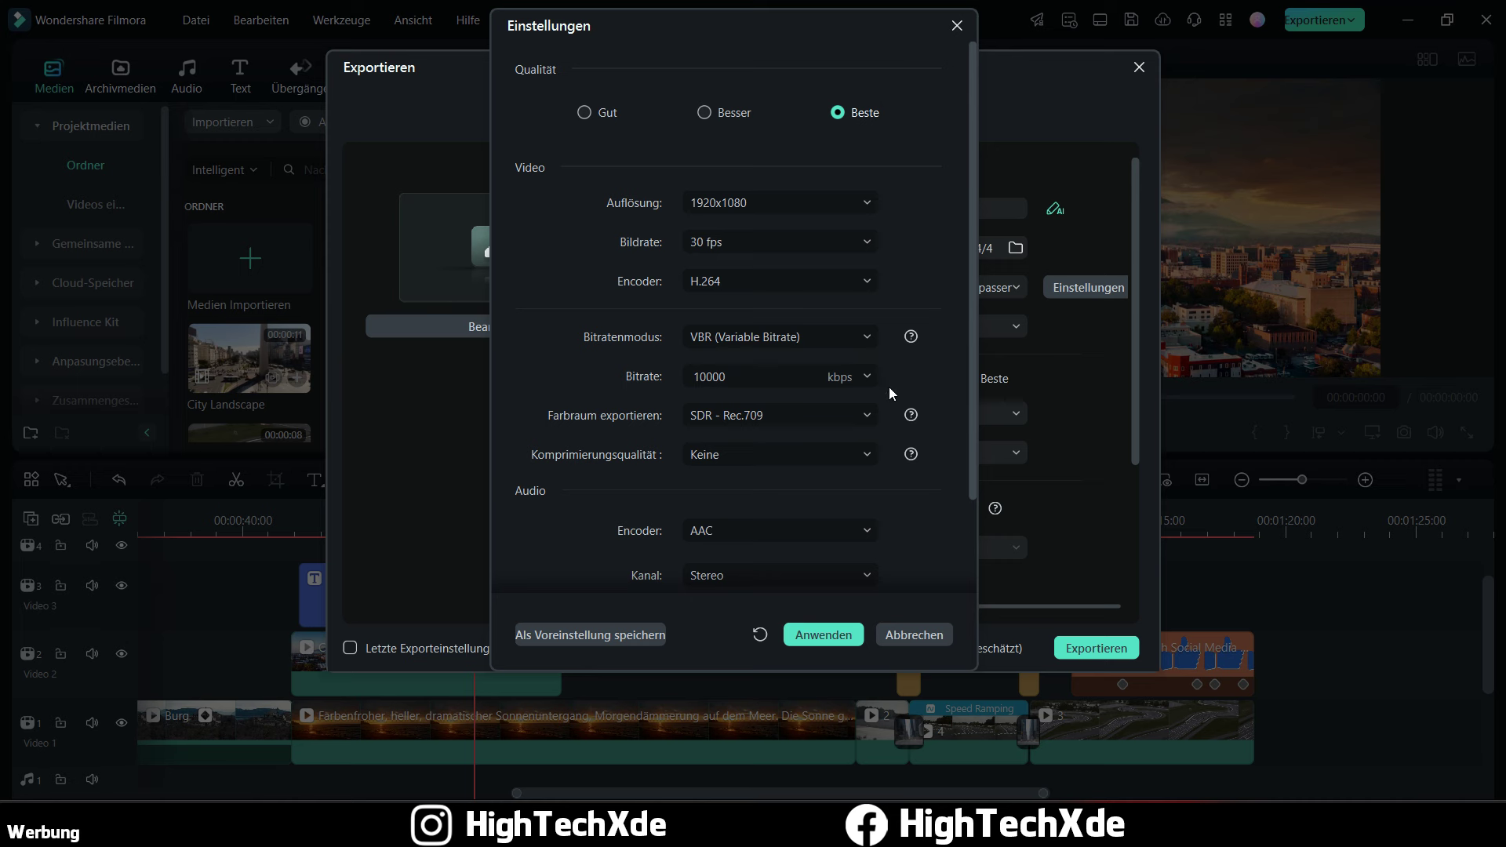
# Step: Set the export's audio bitrate to 320 kbps and apply the output settings
pyautogui.moveTo(972, 360); pyautogui.dragTo(975, 447)
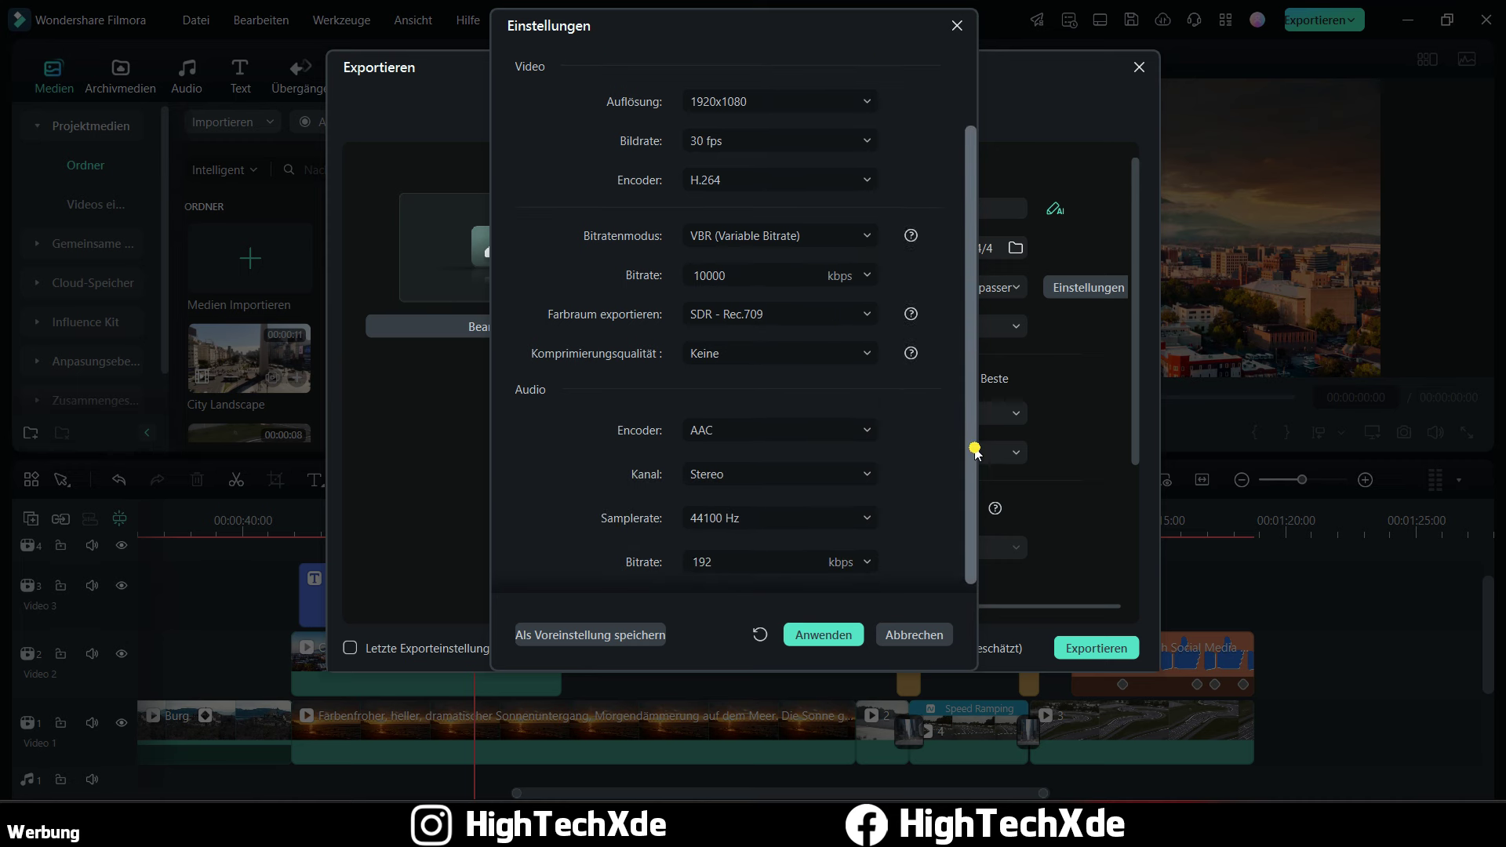
pyautogui.click(854, 228)
pyautogui.click(854, 229)
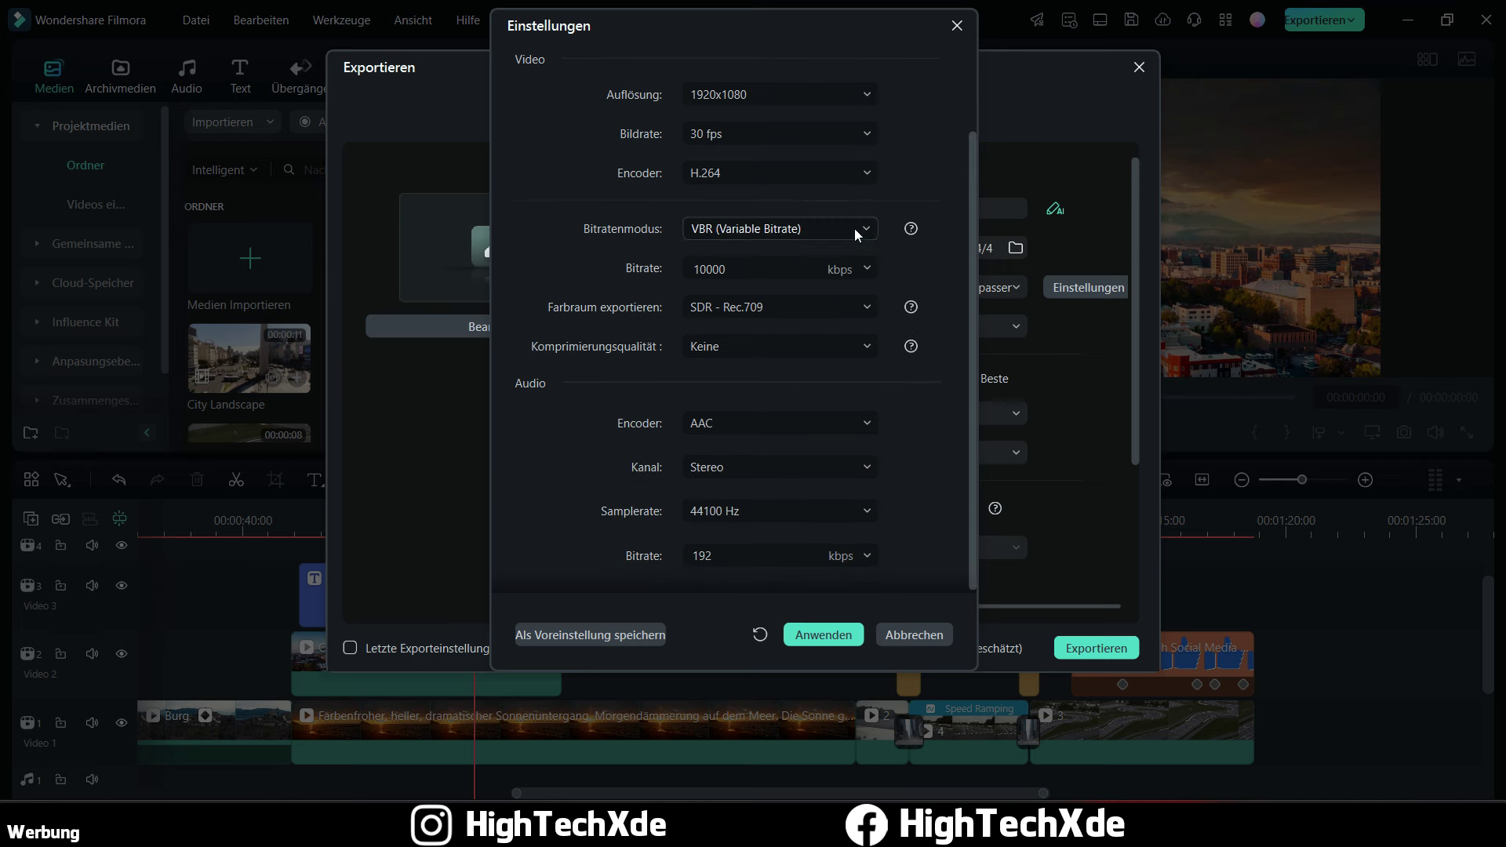
pyautogui.scroll(-1, 965, 282)
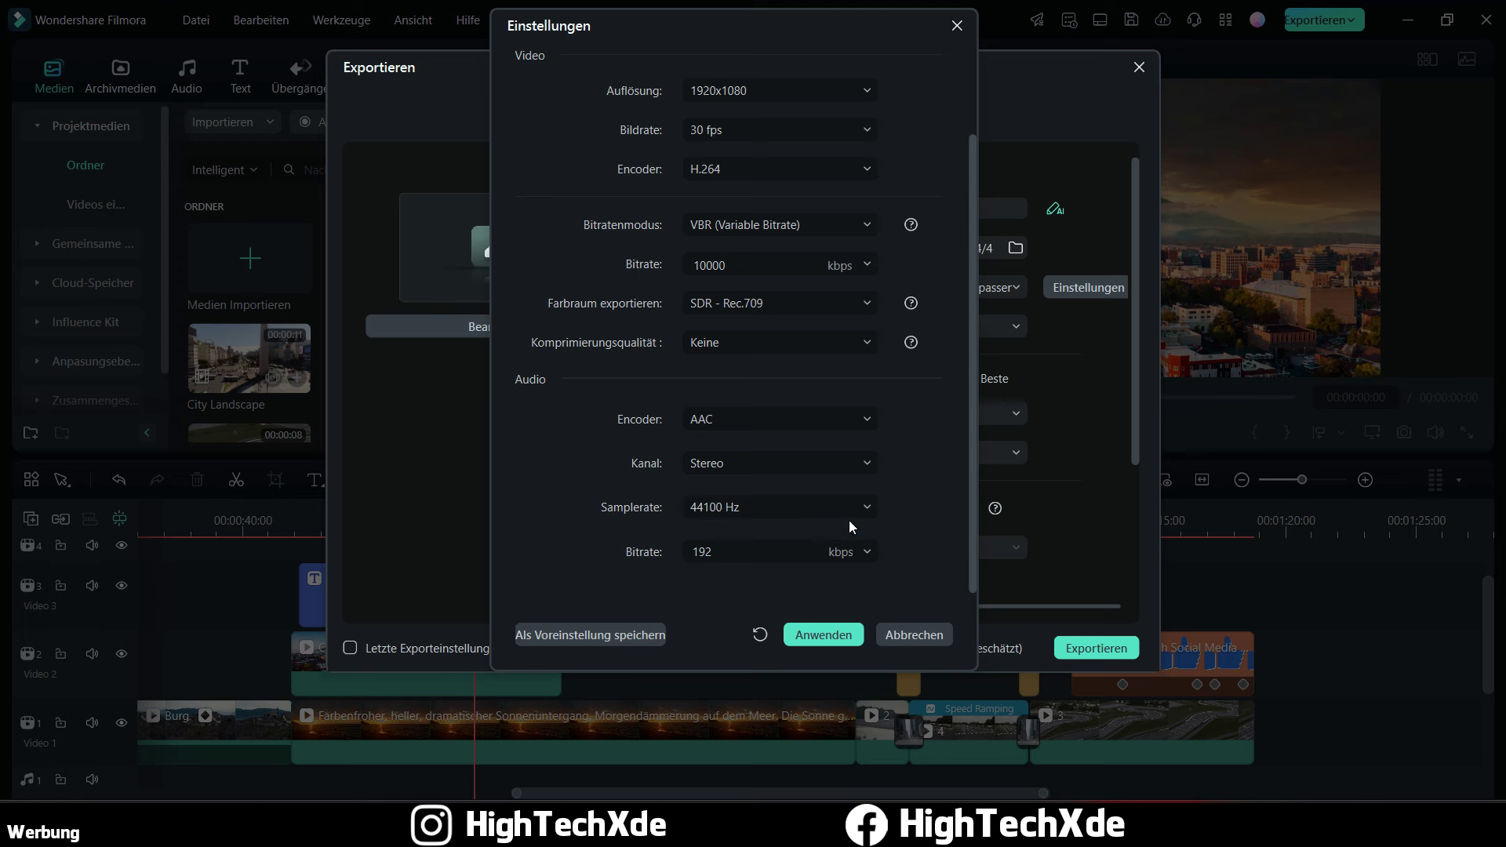
pyautogui.click(867, 552)
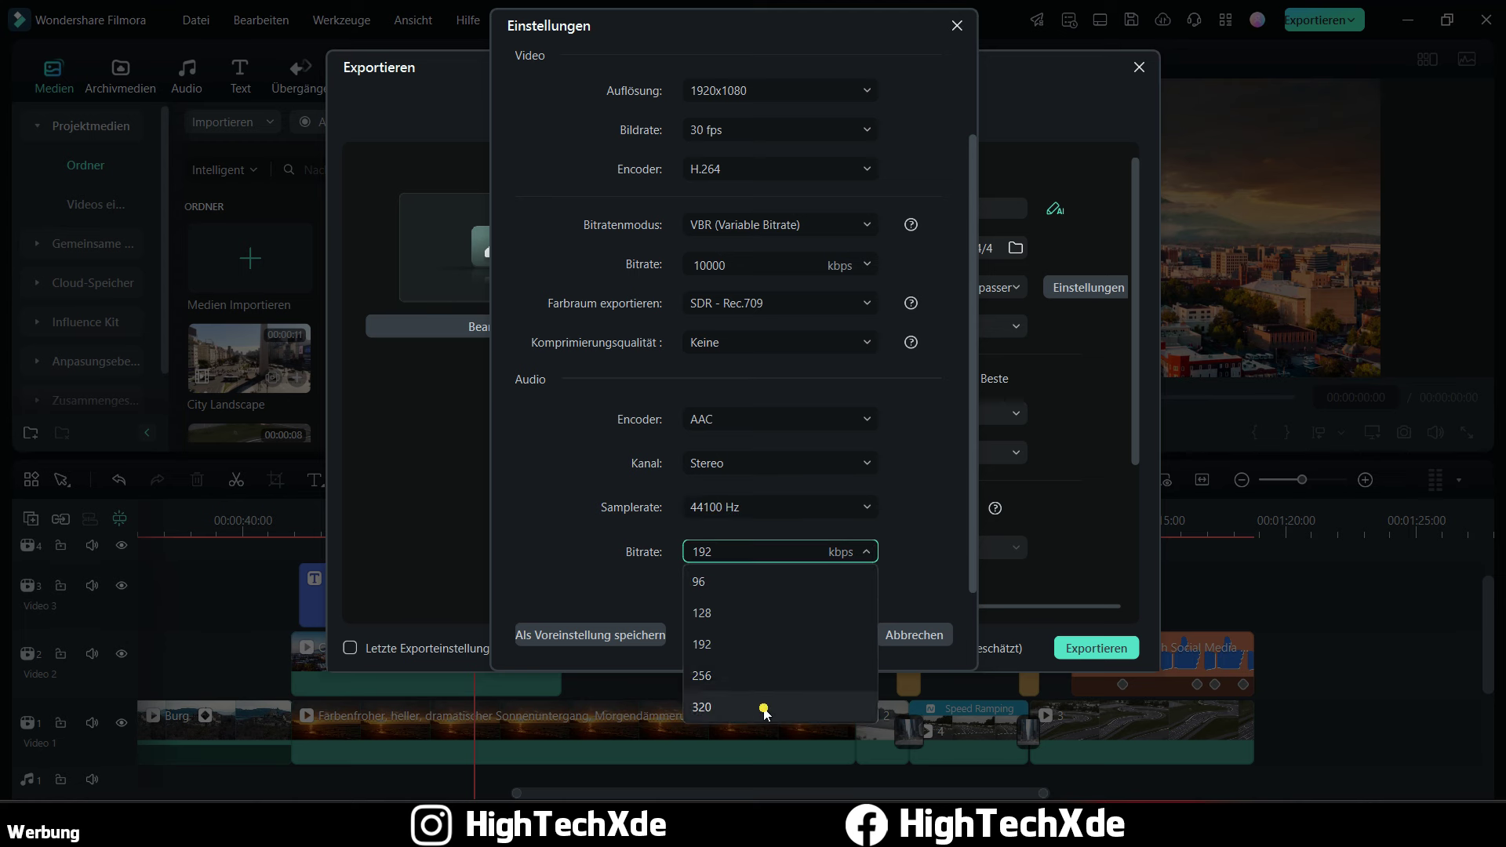
pyautogui.click(765, 706)
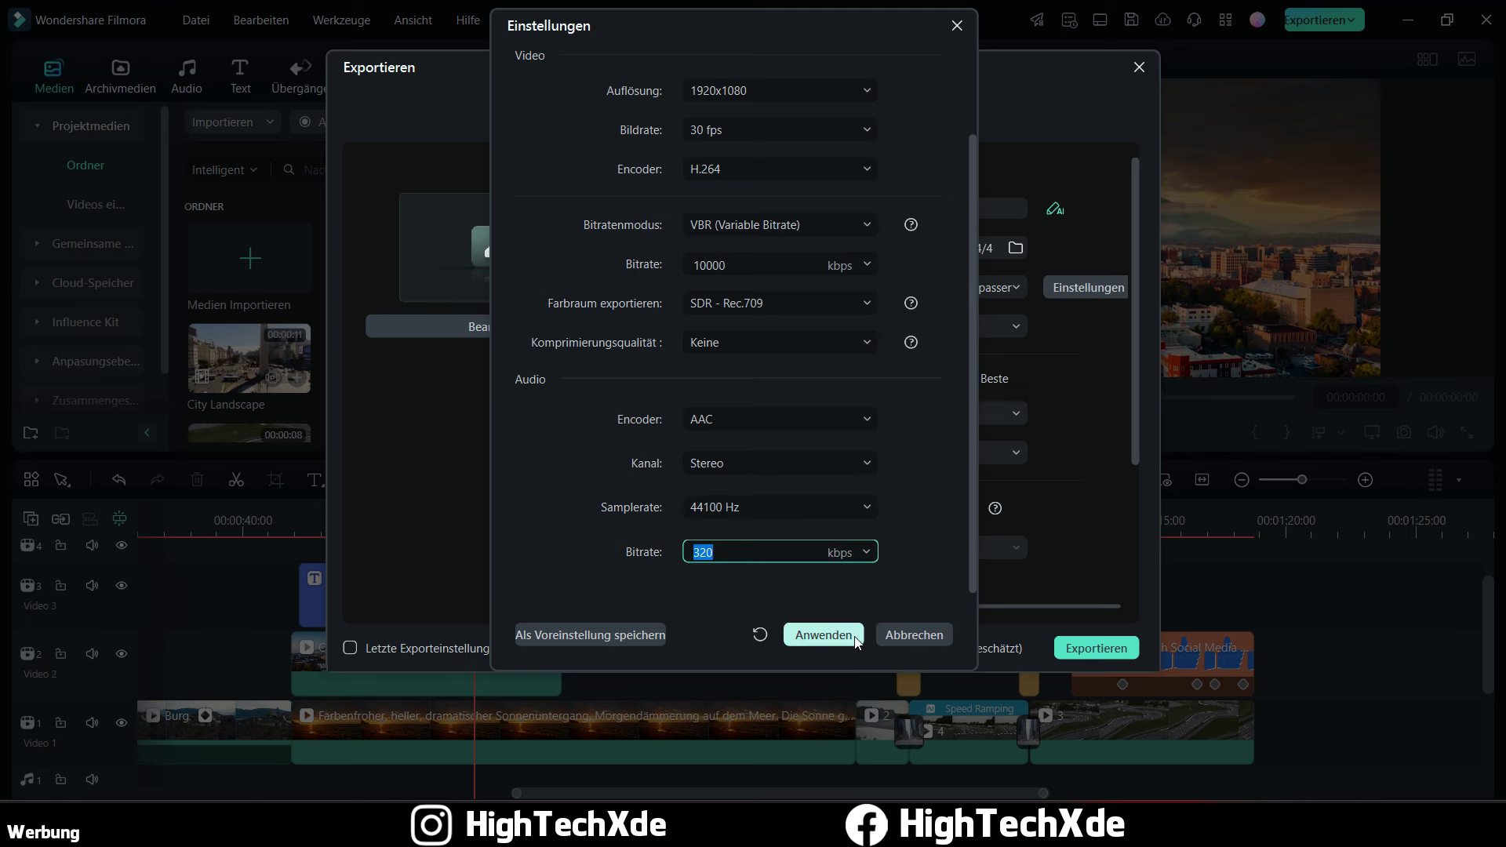
pyautogui.click(825, 635)
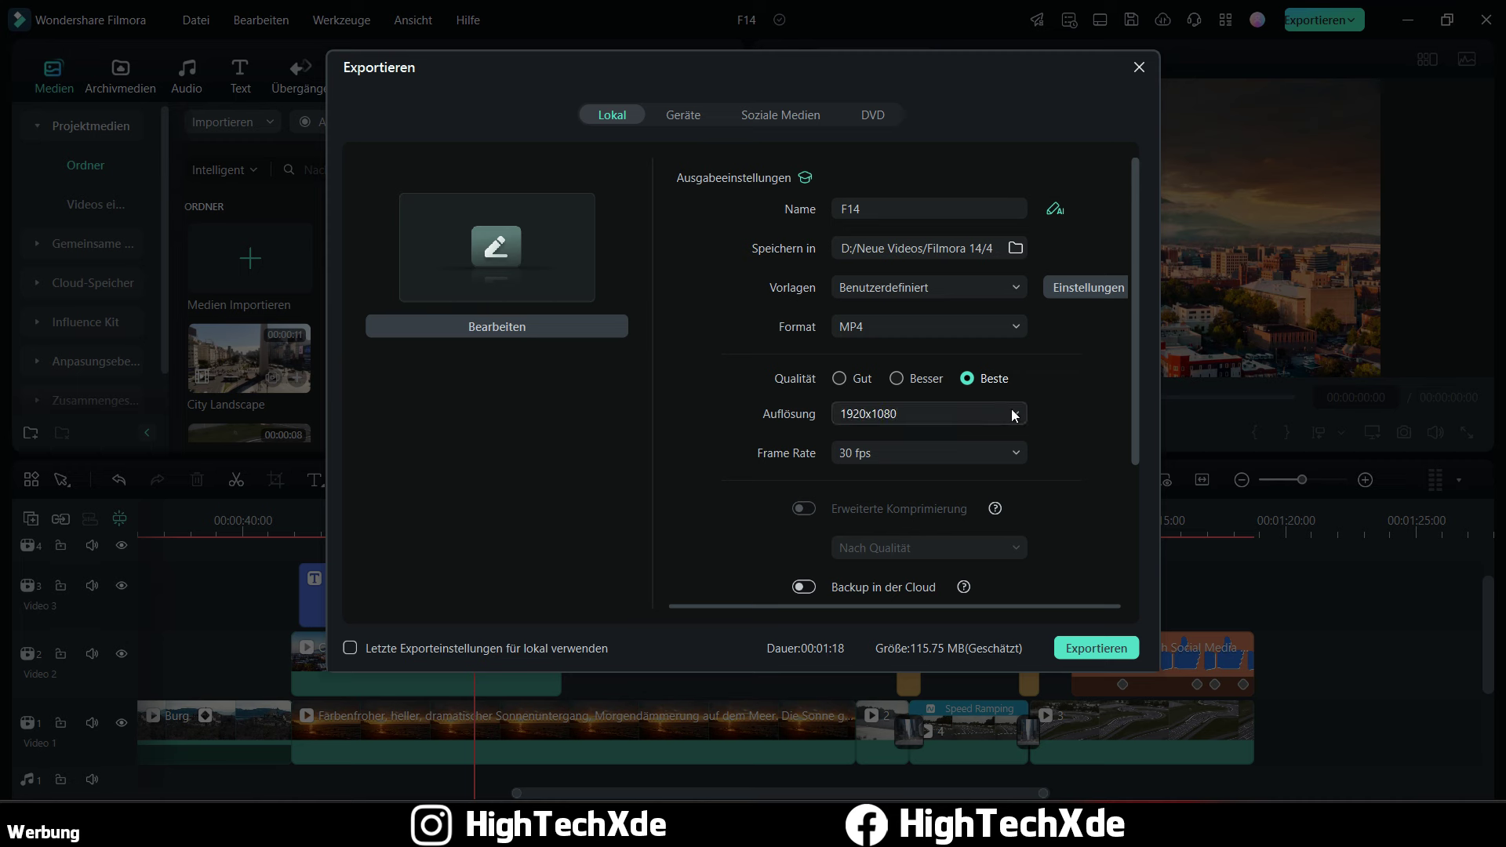
# Step: Examine the available export resolutions and the additional options such as Auto Highlight and Auto Reframe
pyautogui.moveTo(1131, 370); pyautogui.dragTo(1133, 420)
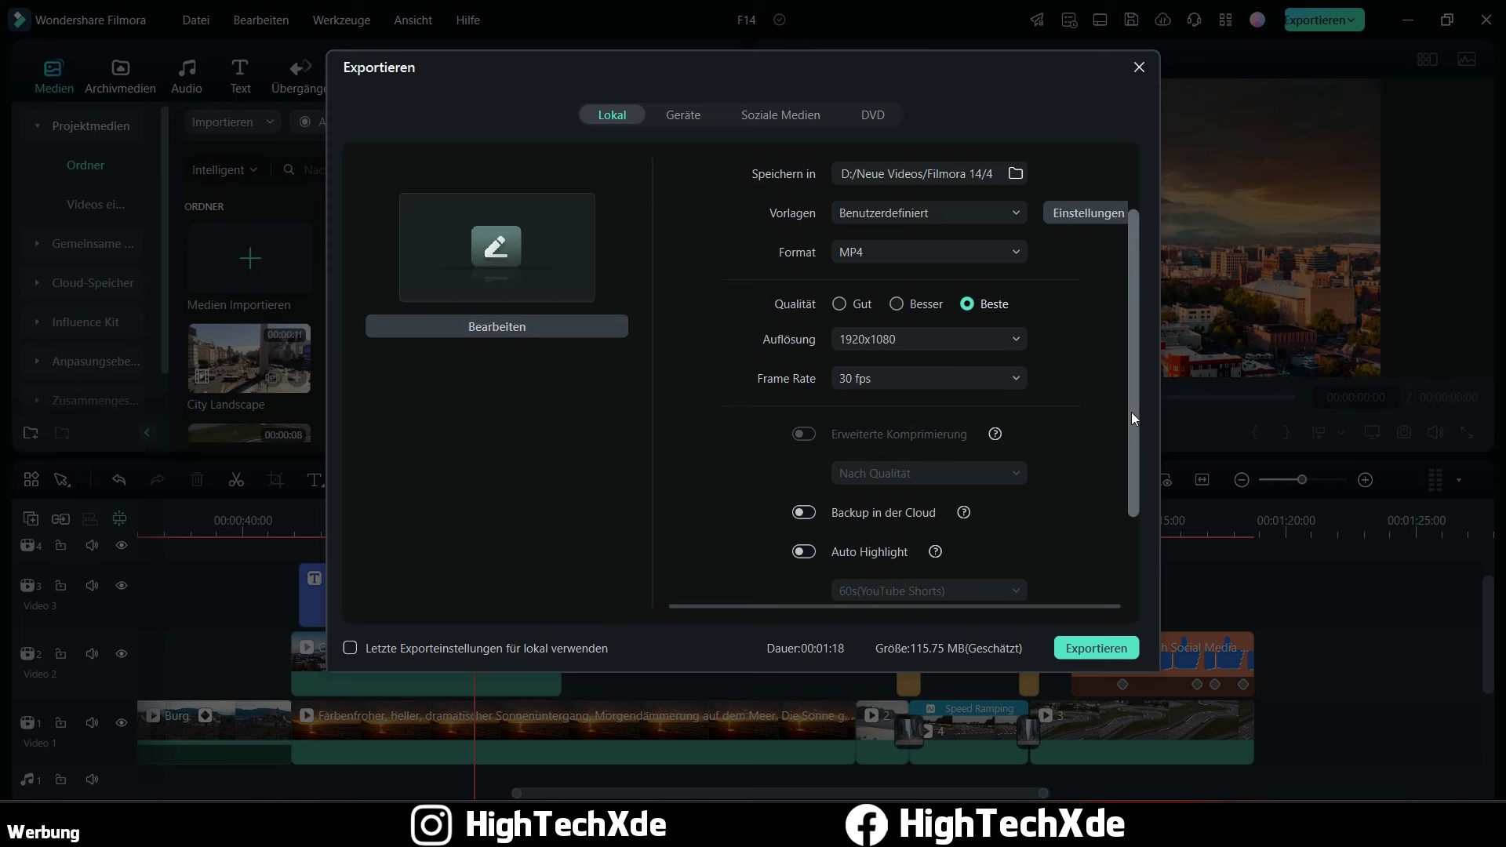
pyautogui.scroll(-1, 1130, 412)
pyautogui.click(1016, 289)
pyautogui.scroll(-1, 963, 455)
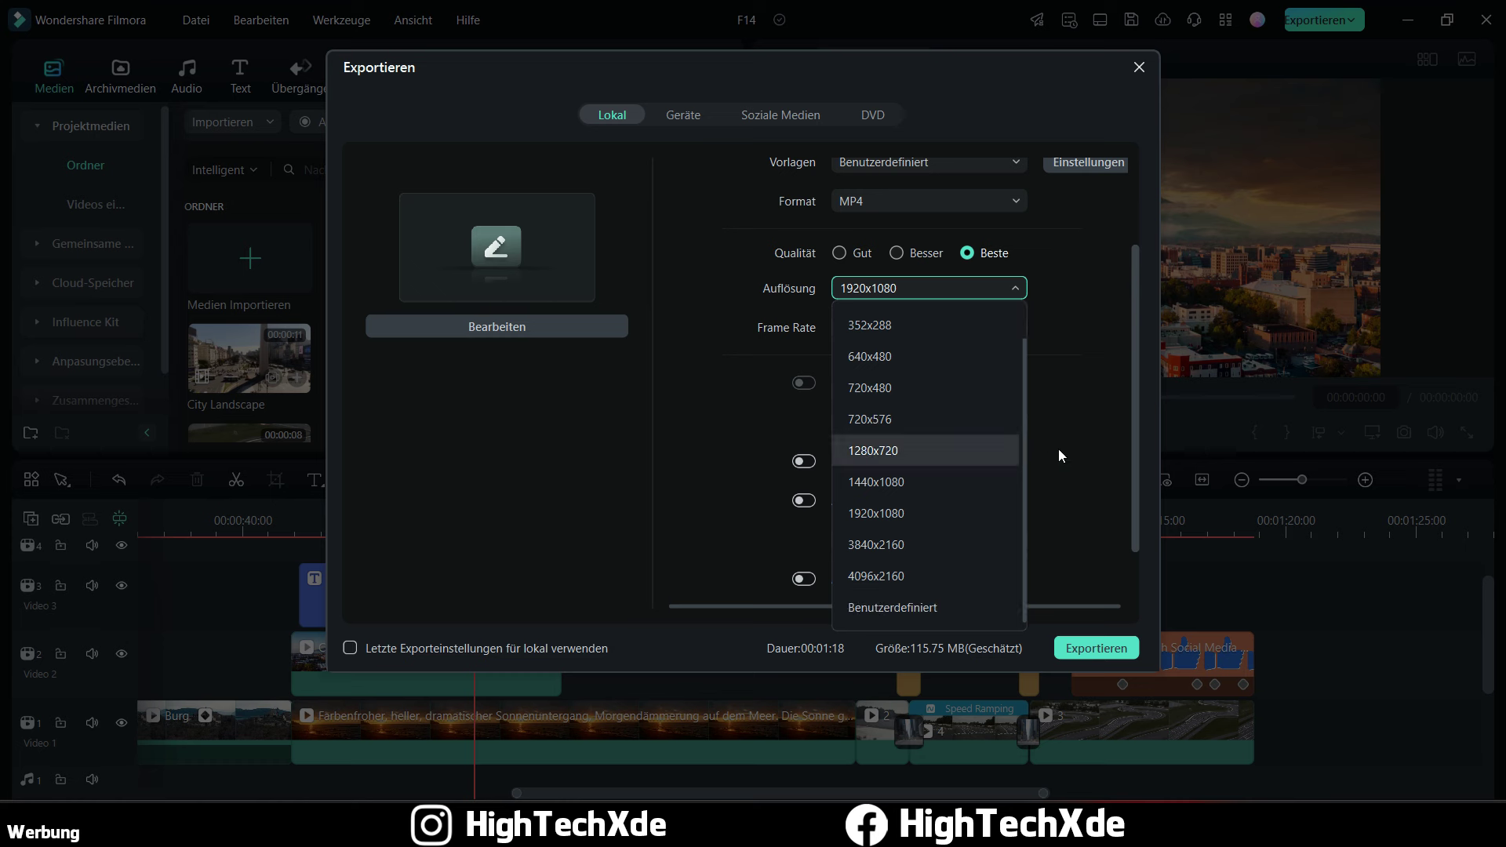
pyautogui.click(1131, 406)
pyautogui.scroll(-2, 1131, 406)
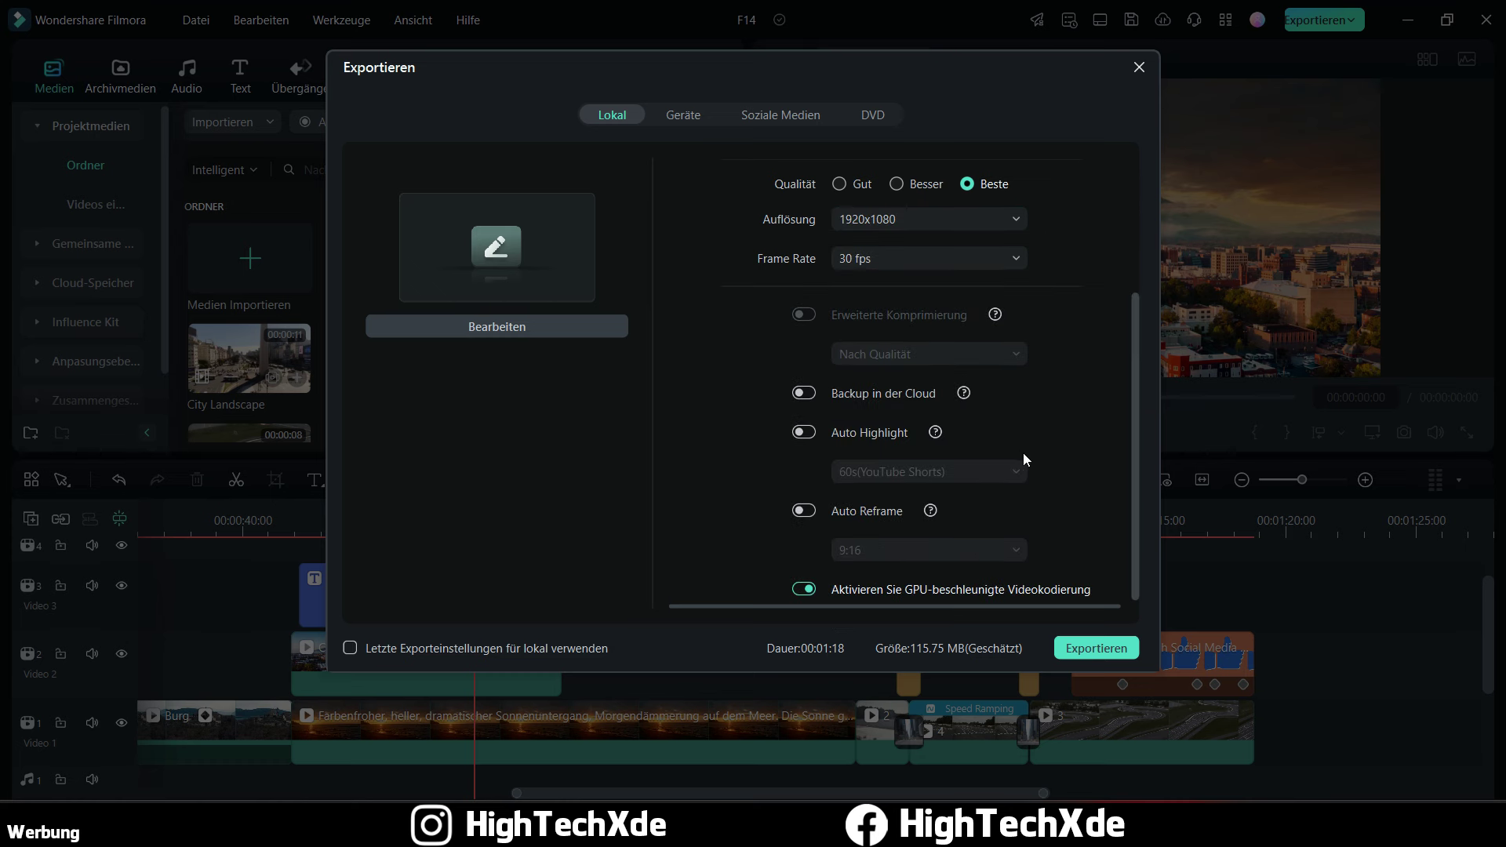
# Step: Enable Auto Highlight for the export, view its duration choices, and disable it again
pyautogui.click(802, 432)
pyautogui.click(992, 468)
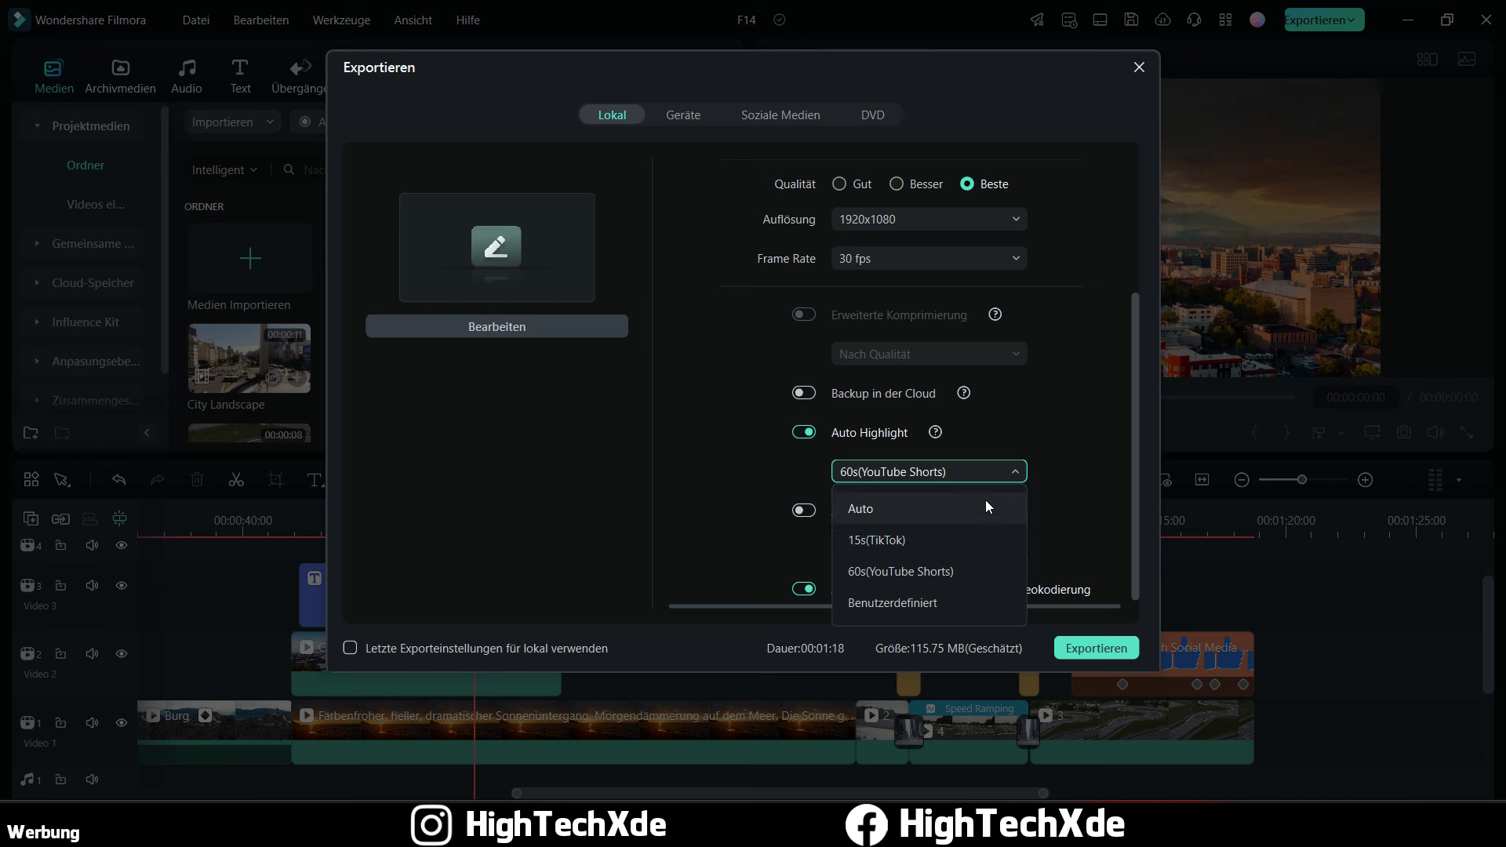
pyautogui.click(998, 471)
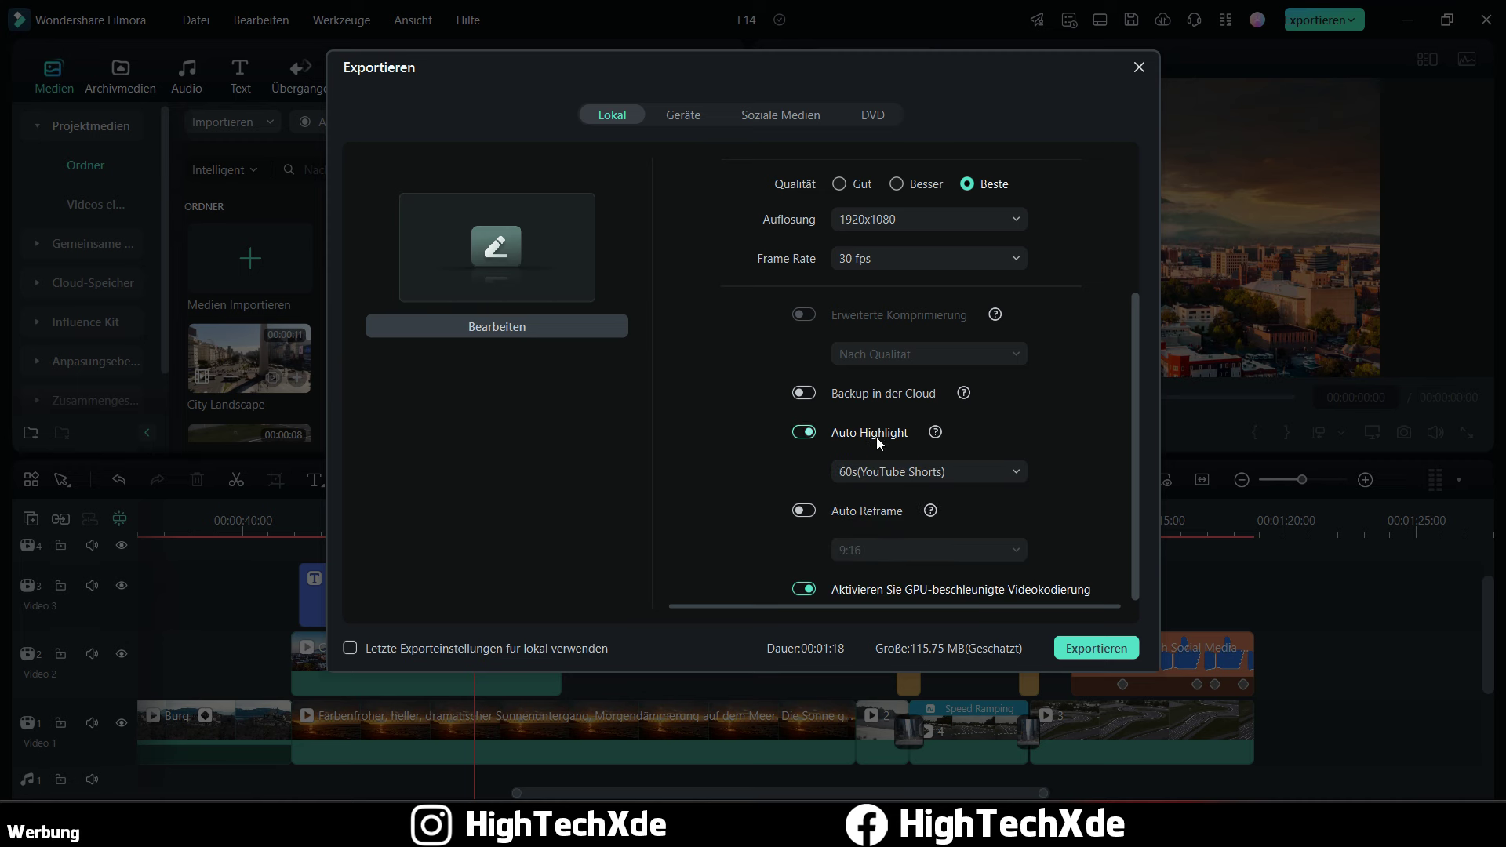
pyautogui.click(804, 433)
# Step: Open the export's thumbnail settings, choose the video frame showing the city below the mountain, and open it for editing
pyautogui.scroll(3, 1051, 474)
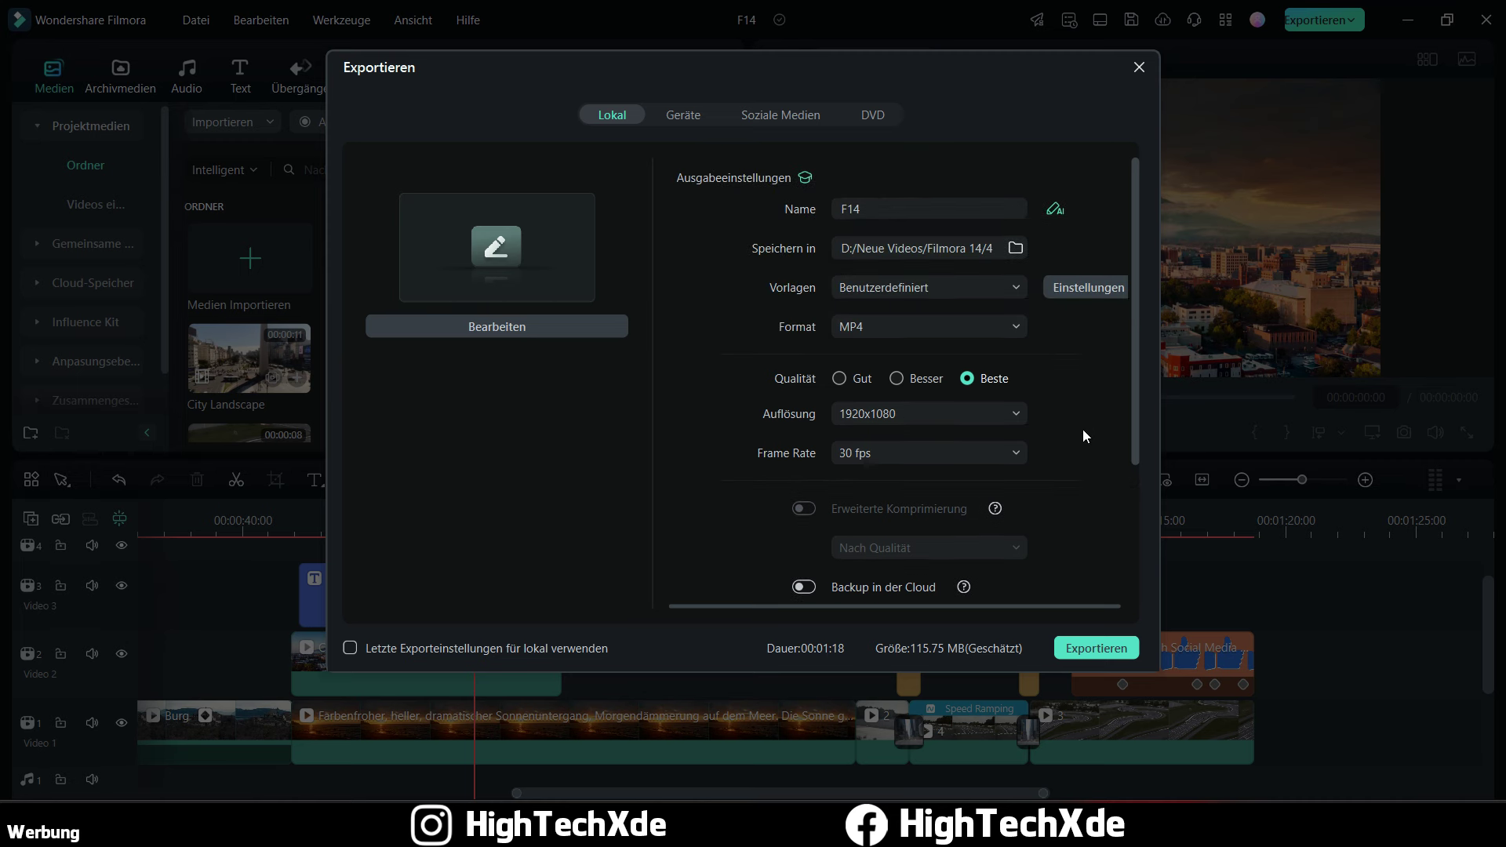
pyautogui.scroll(-2, 1086, 455)
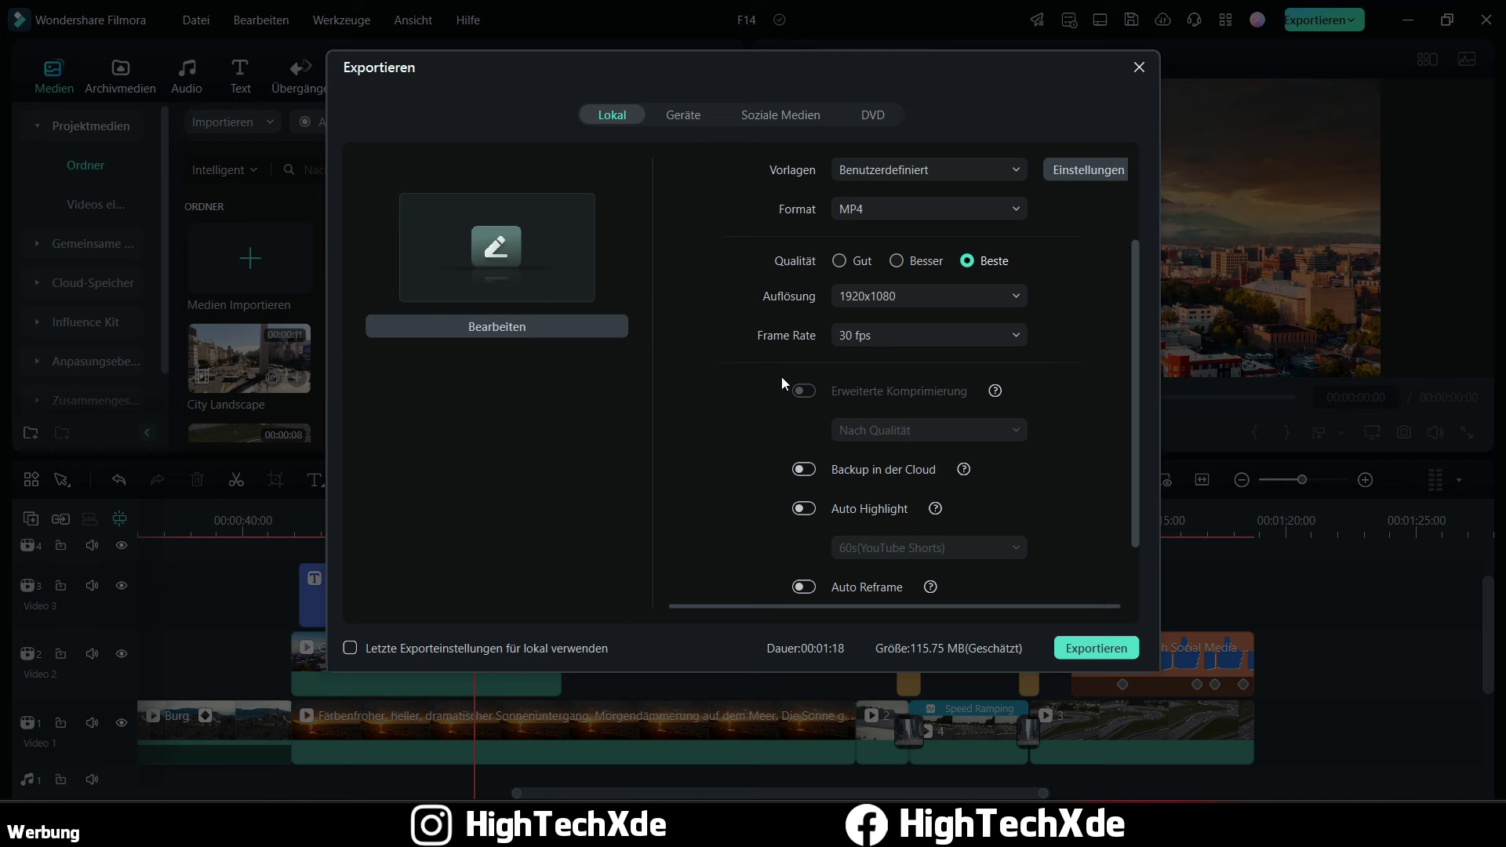
pyautogui.click(491, 326)
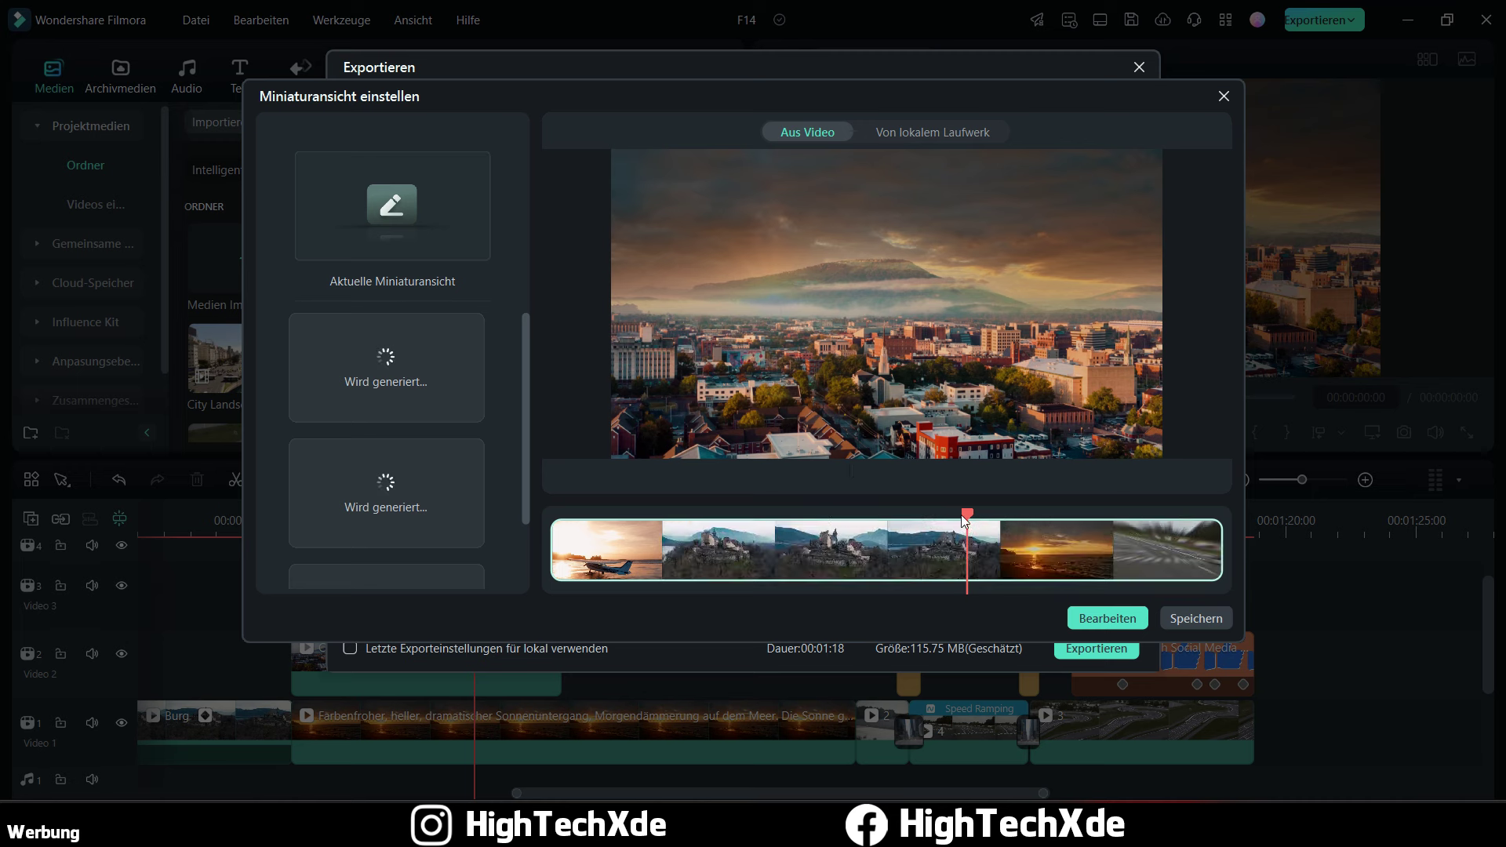
pyautogui.moveTo(967, 514)
pyautogui.mouseDown()
pyautogui.moveTo(866, 520)
pyautogui.moveTo(962, 516)
pyautogui.mouseUp()
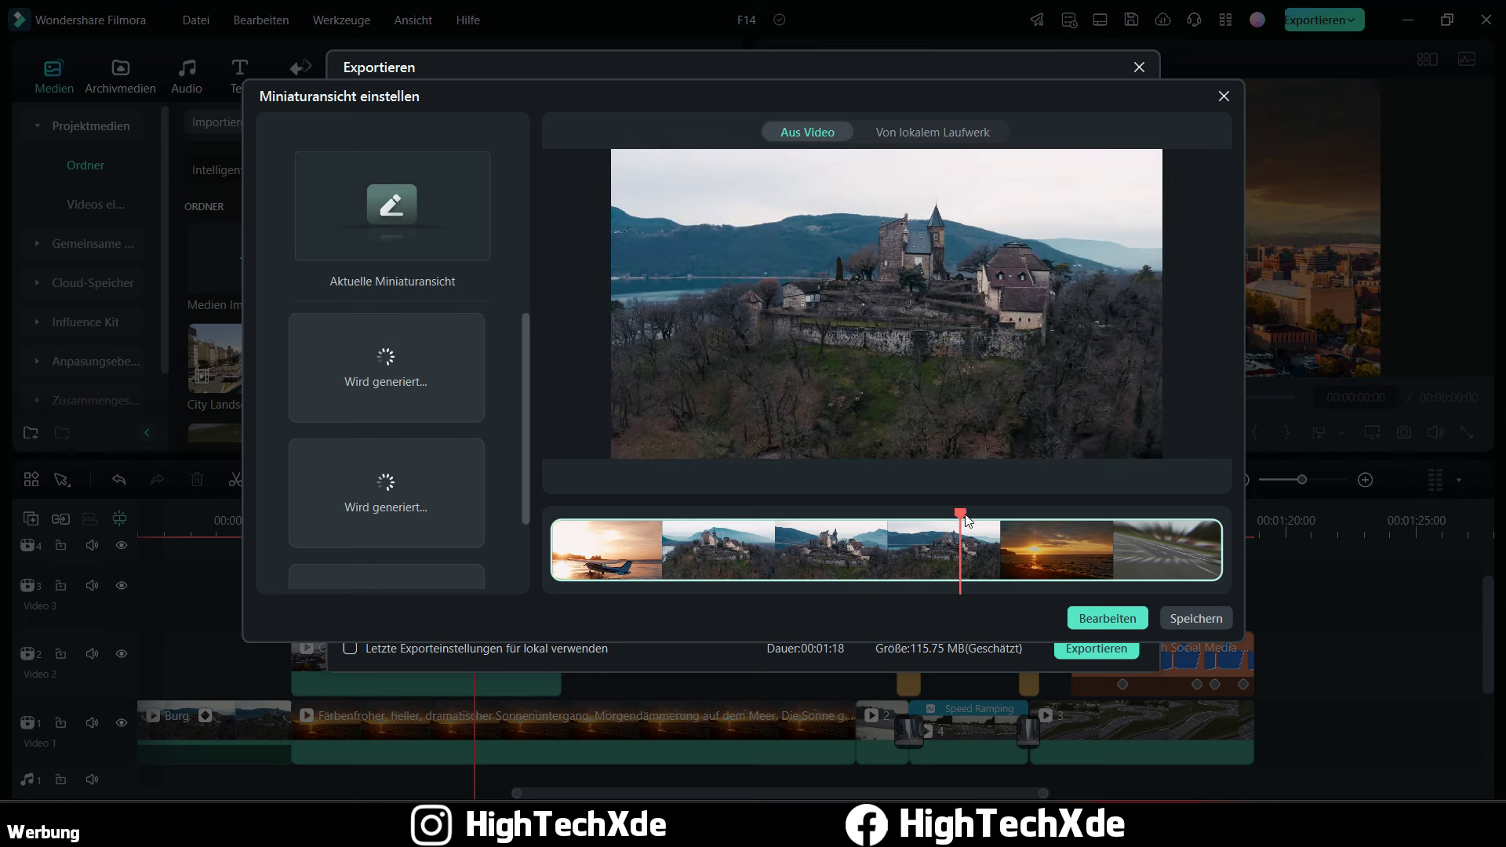
pyautogui.click(1107, 618)
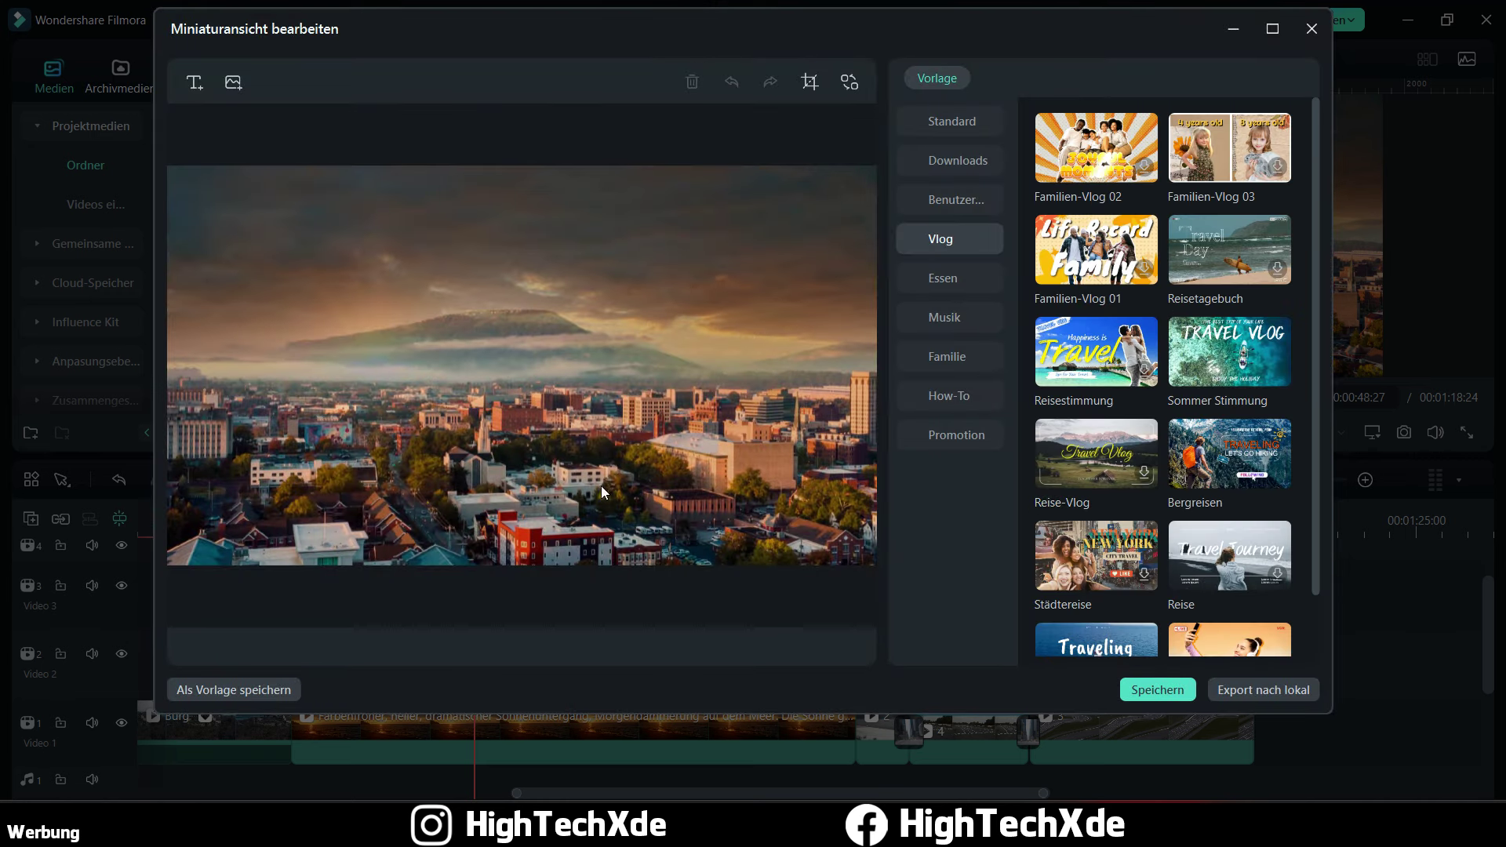
# Step: Browse the thumbnail template categories, apply the Vlog template Sommer Stimmung, and view the editing options of its title and background image
pyautogui.click(960, 121)
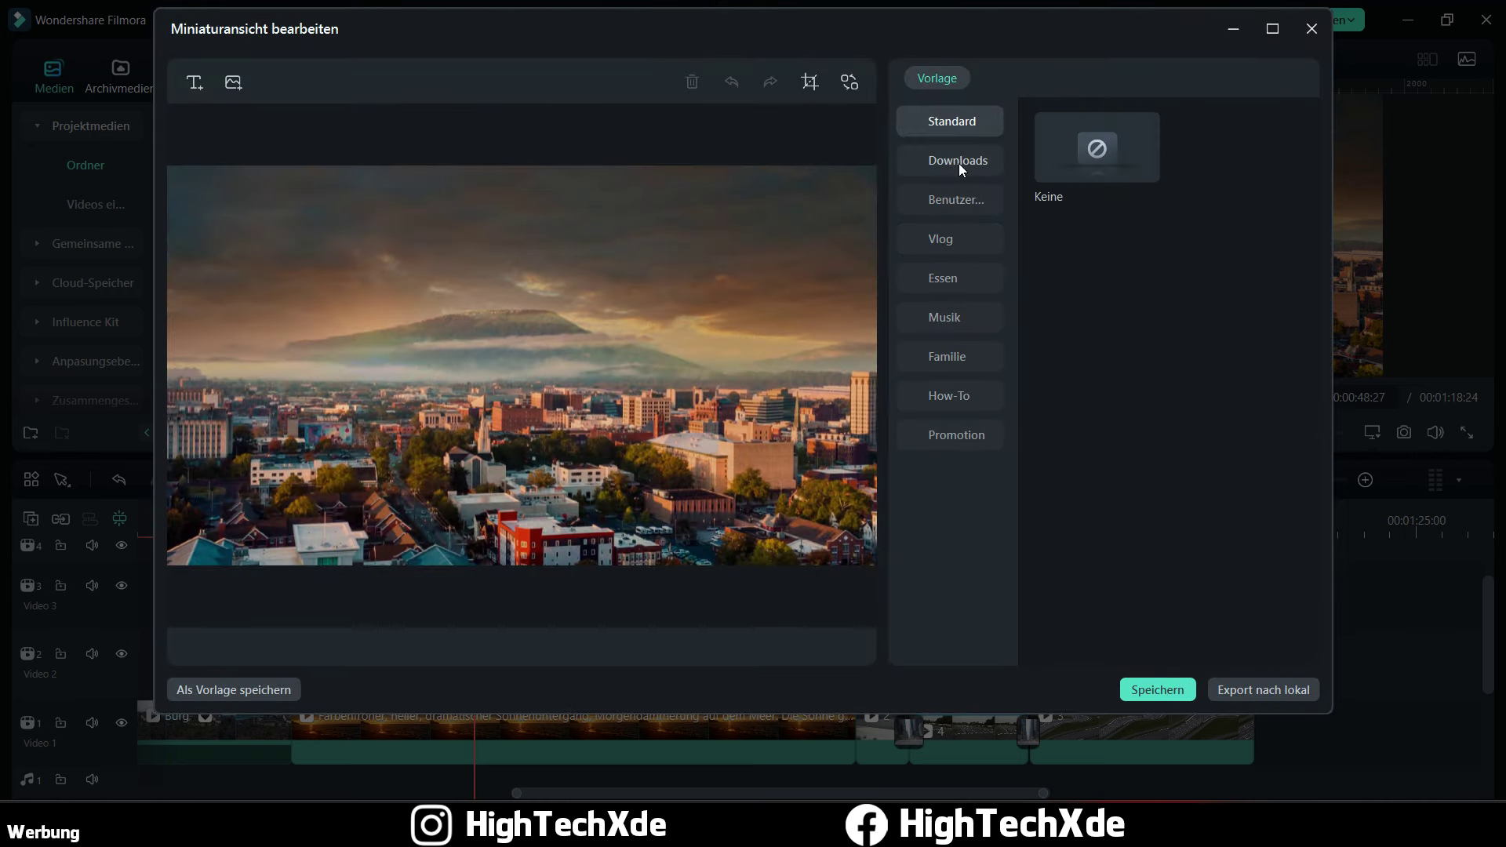
pyautogui.click(958, 161)
pyautogui.click(952, 202)
pyautogui.click(948, 237)
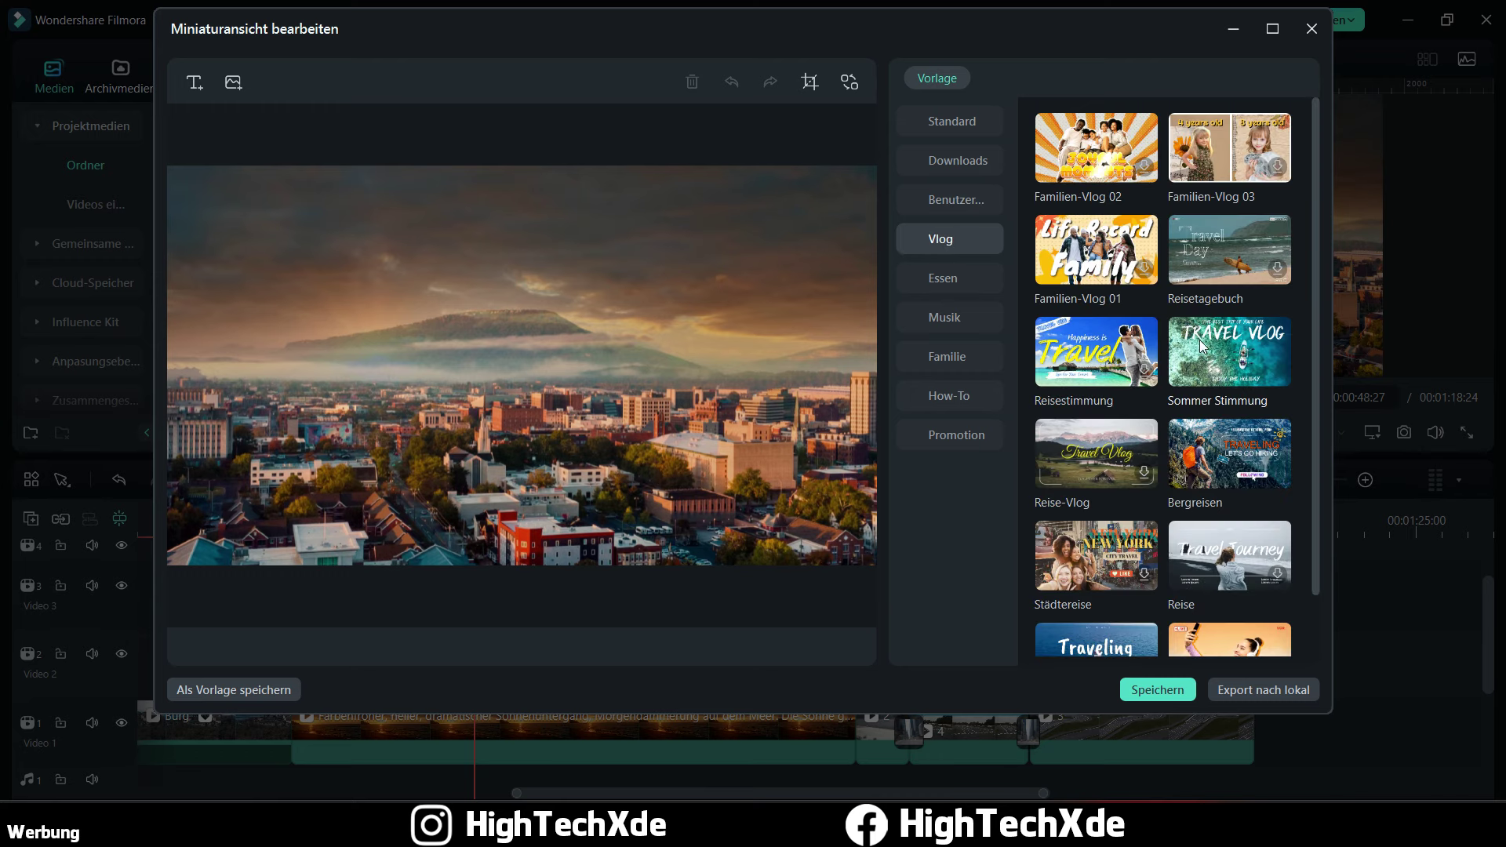
pyautogui.click(1218, 365)
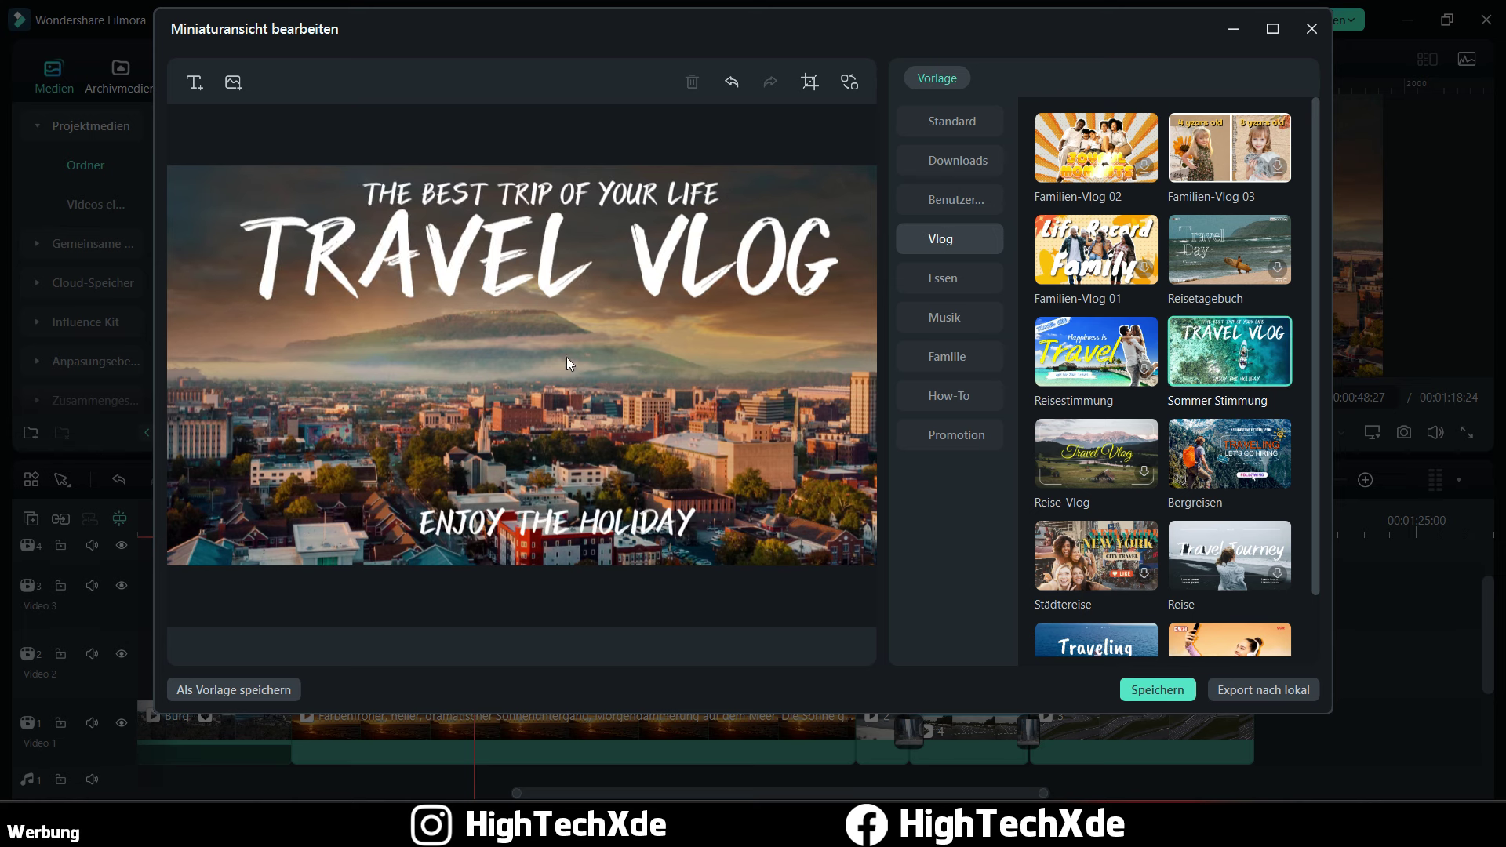
pyautogui.click(547, 262)
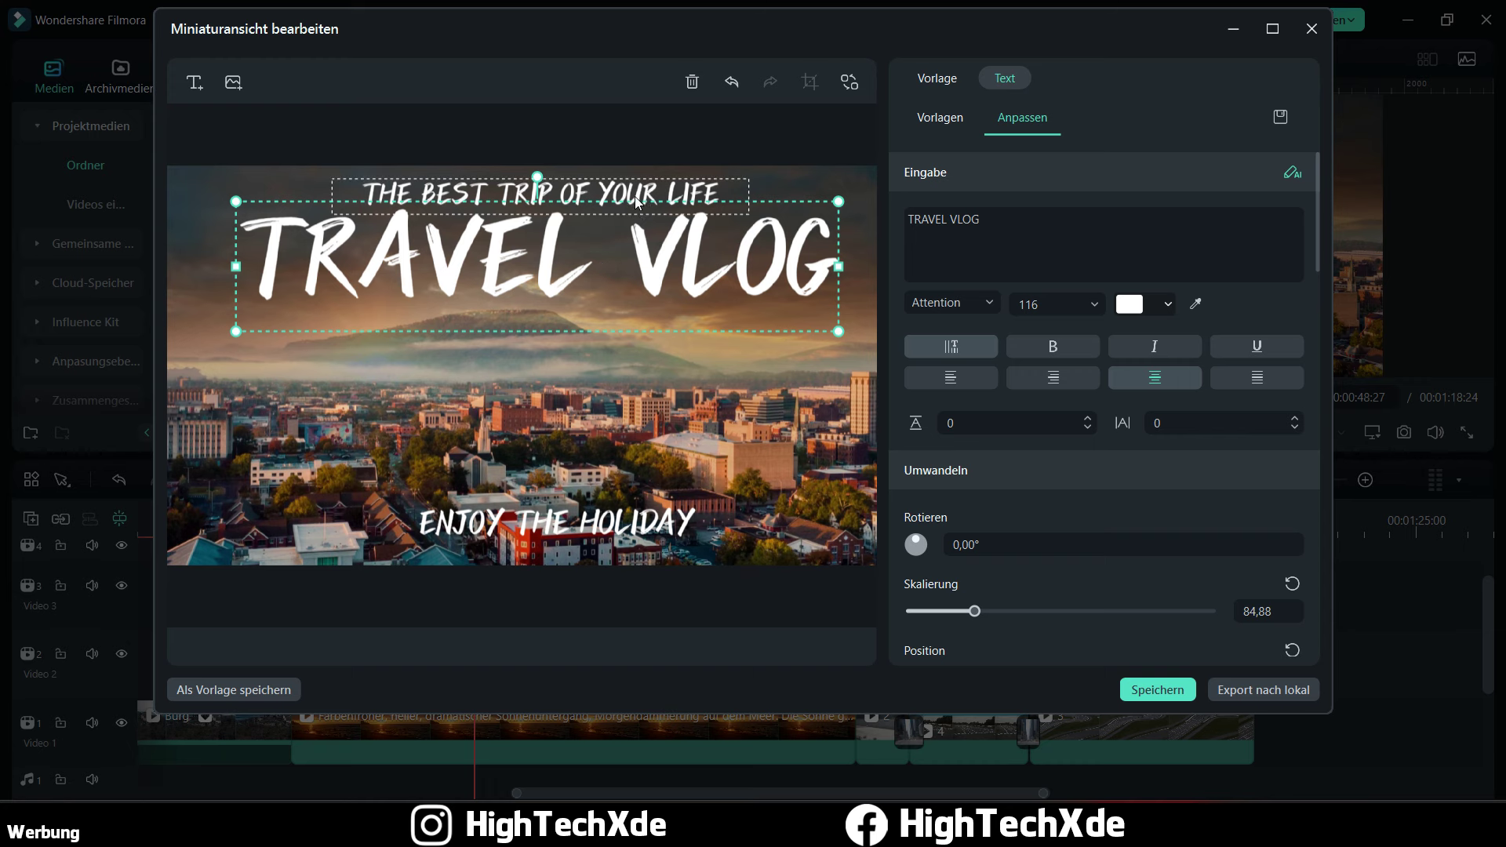
pyautogui.click(721, 469)
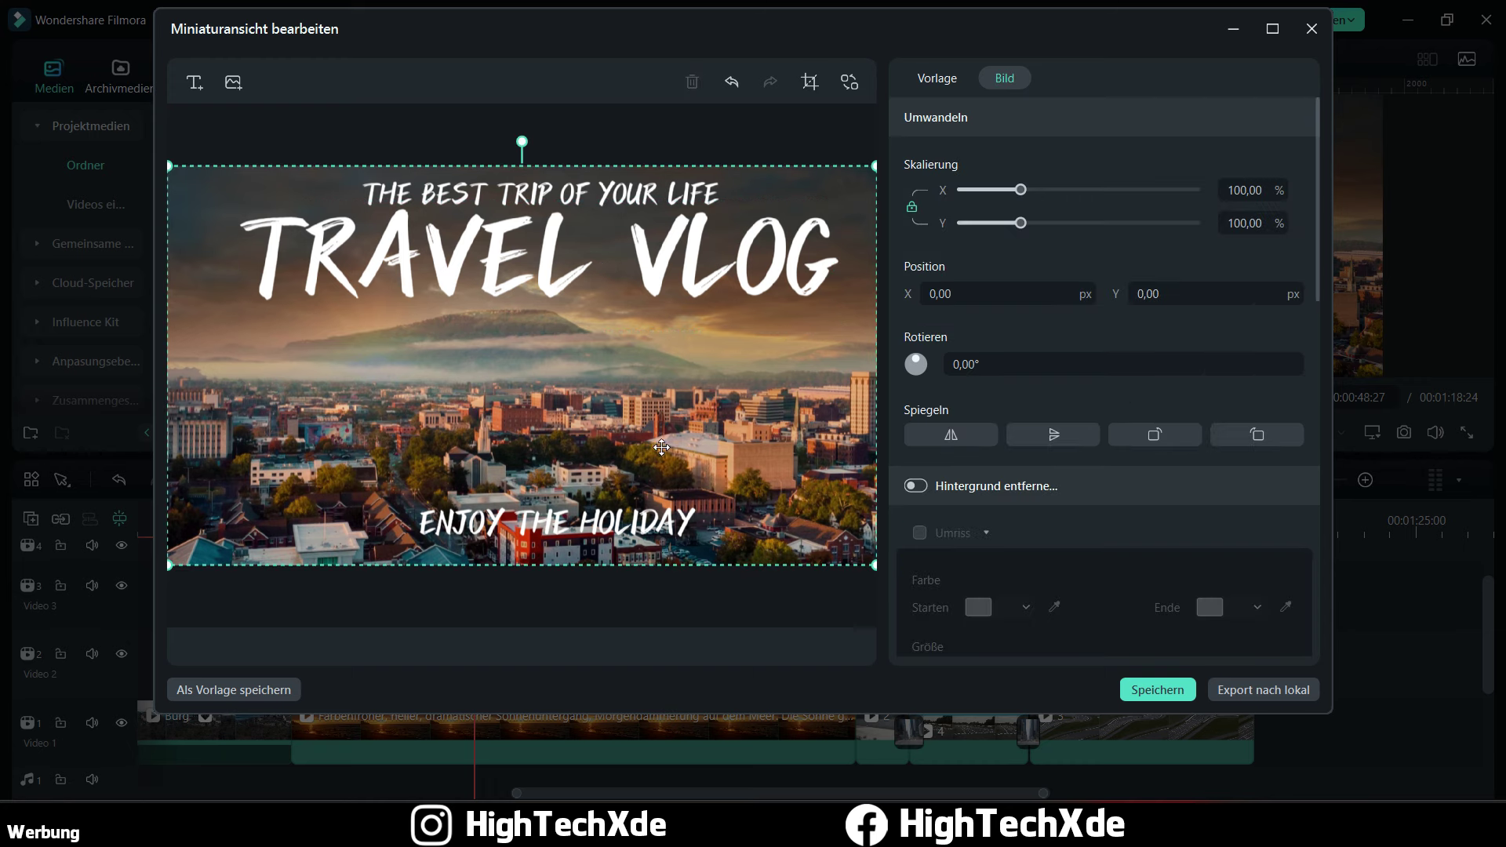
# Step: Replace the thumbnail's template with Reise-Vlog and confirm the change
pyautogui.click(936, 80)
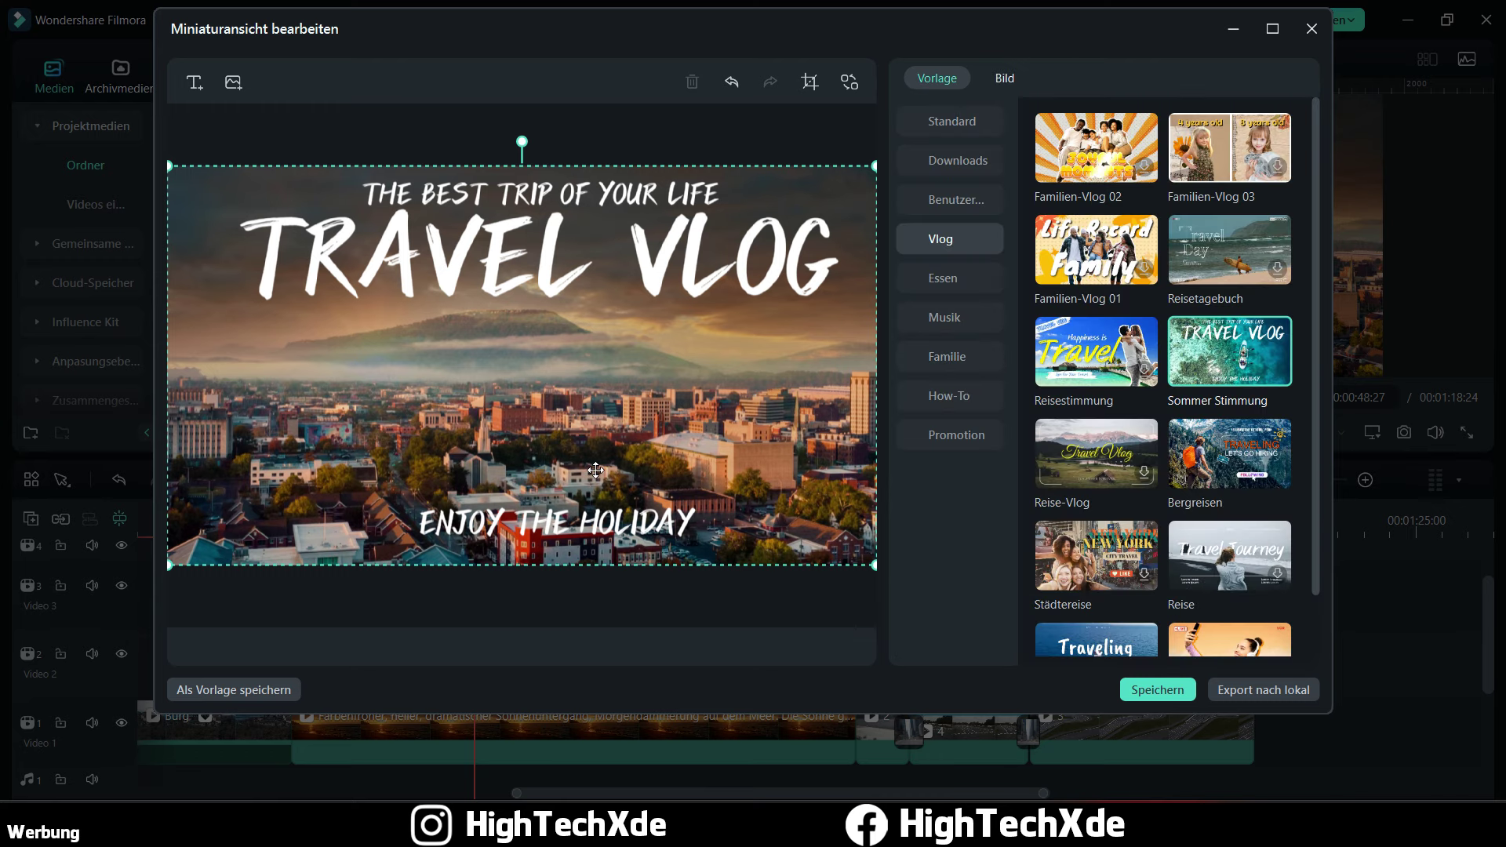
pyautogui.click(1102, 470)
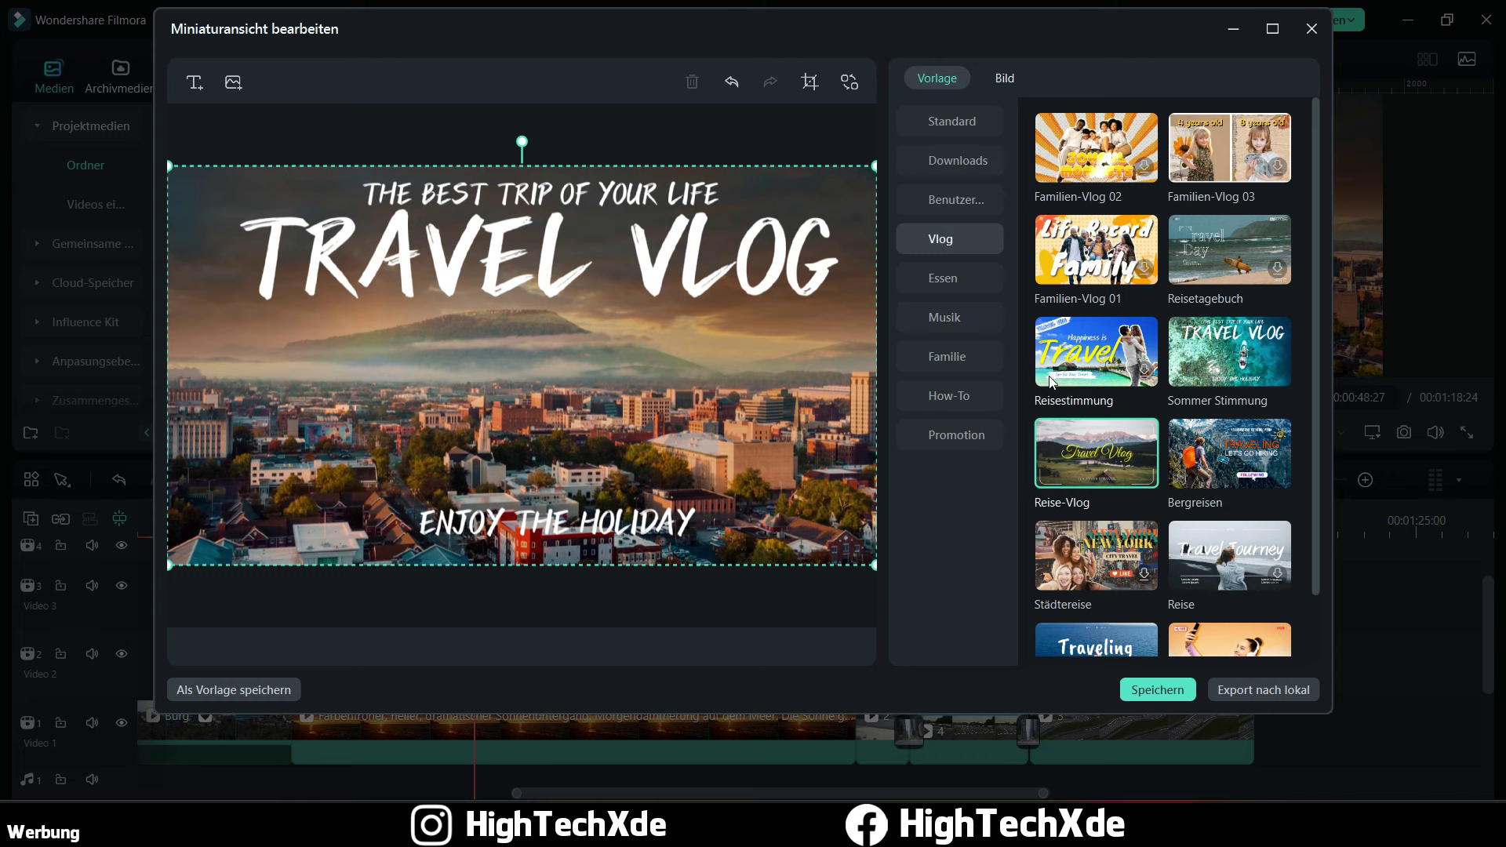
pyautogui.click(1090, 459)
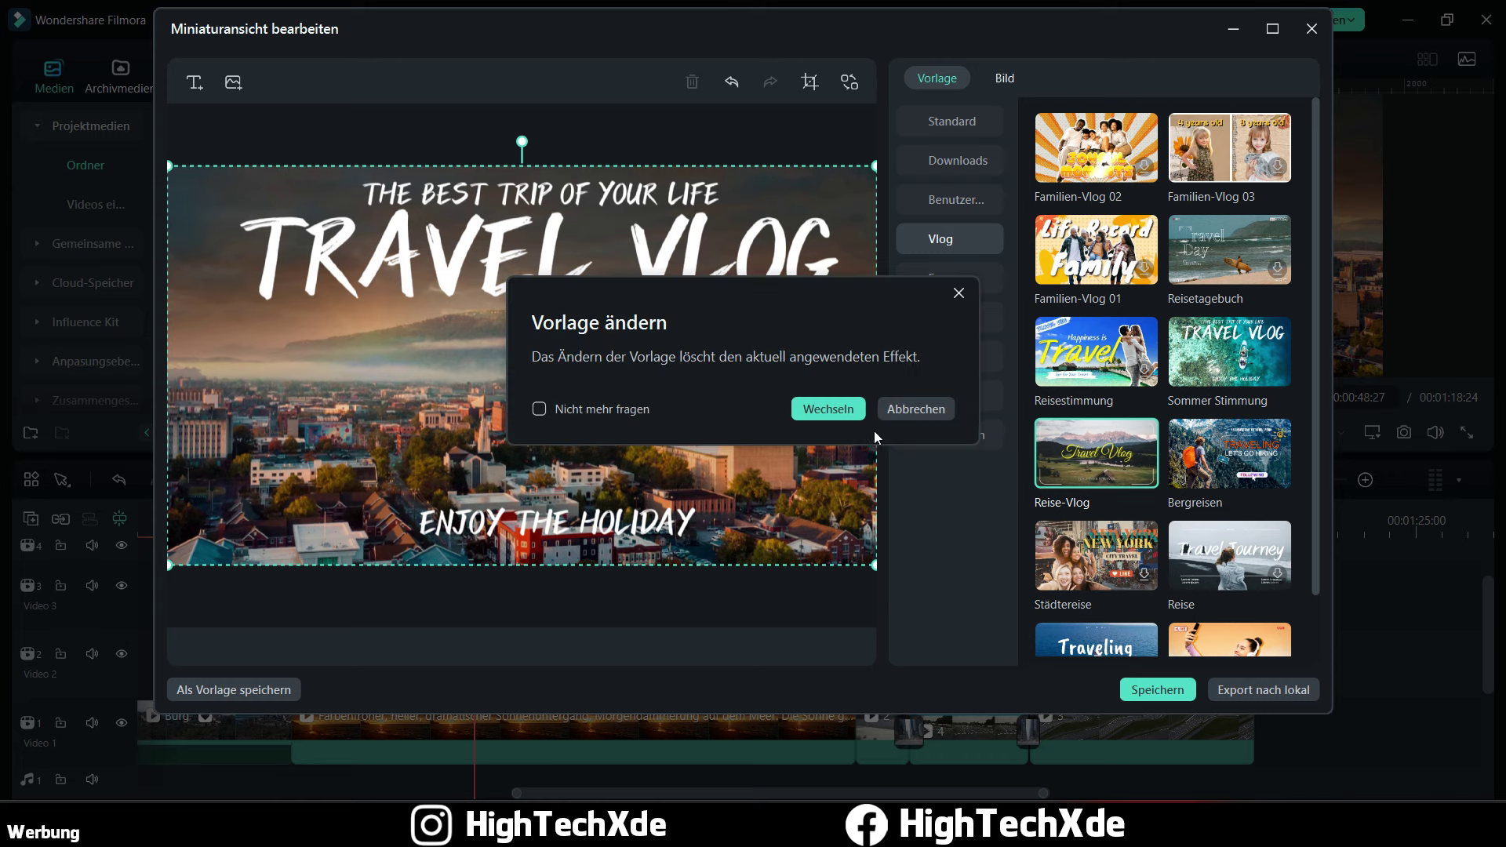
pyautogui.click(844, 410)
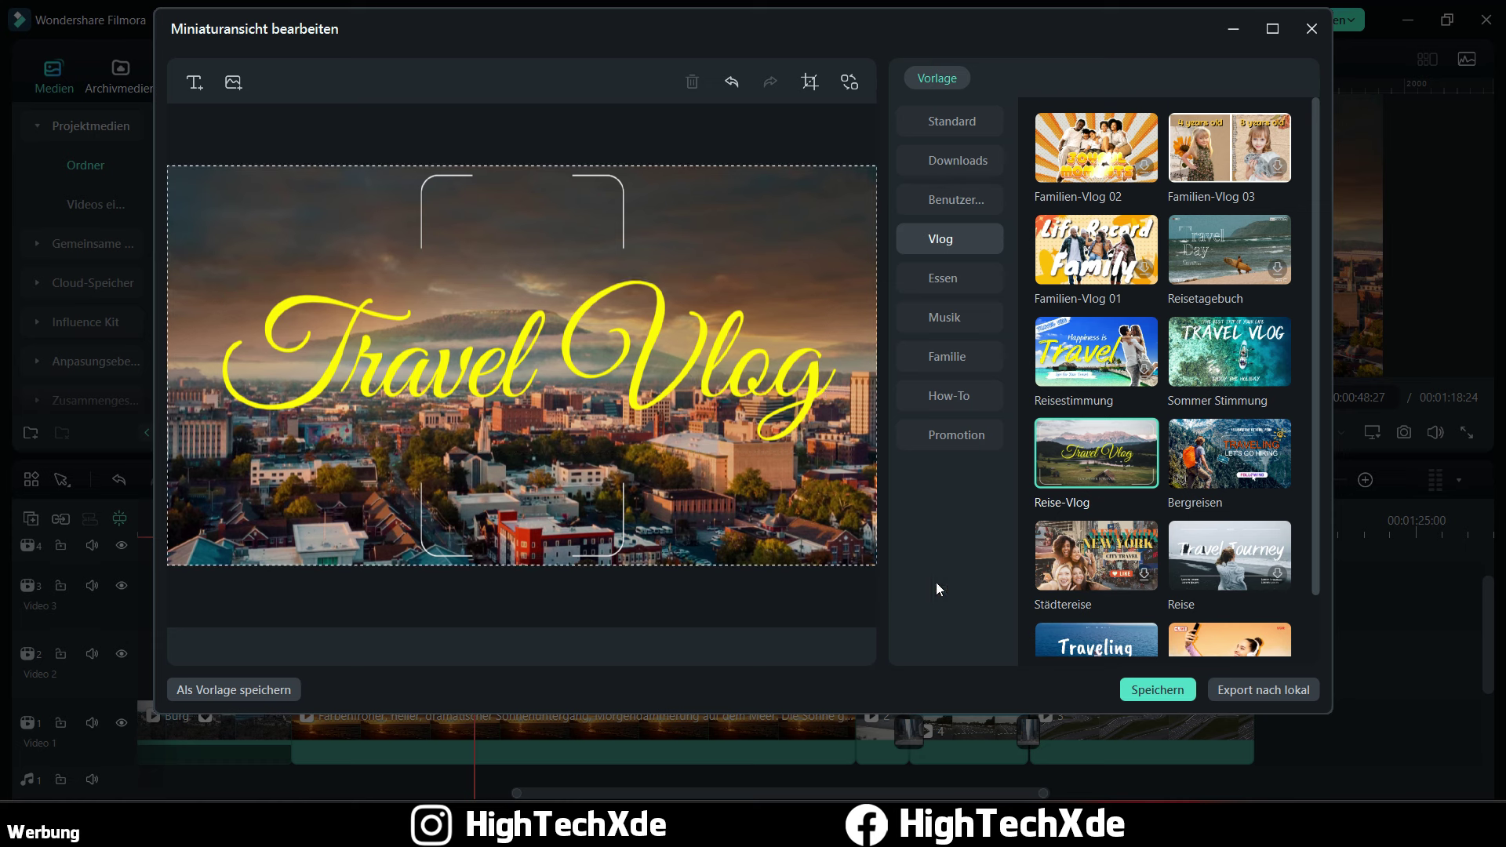
# Step: Switch the thumbnail to the Reisetagebuch template and delete the rounded frame graphic in its middle
pyautogui.click(1212, 257)
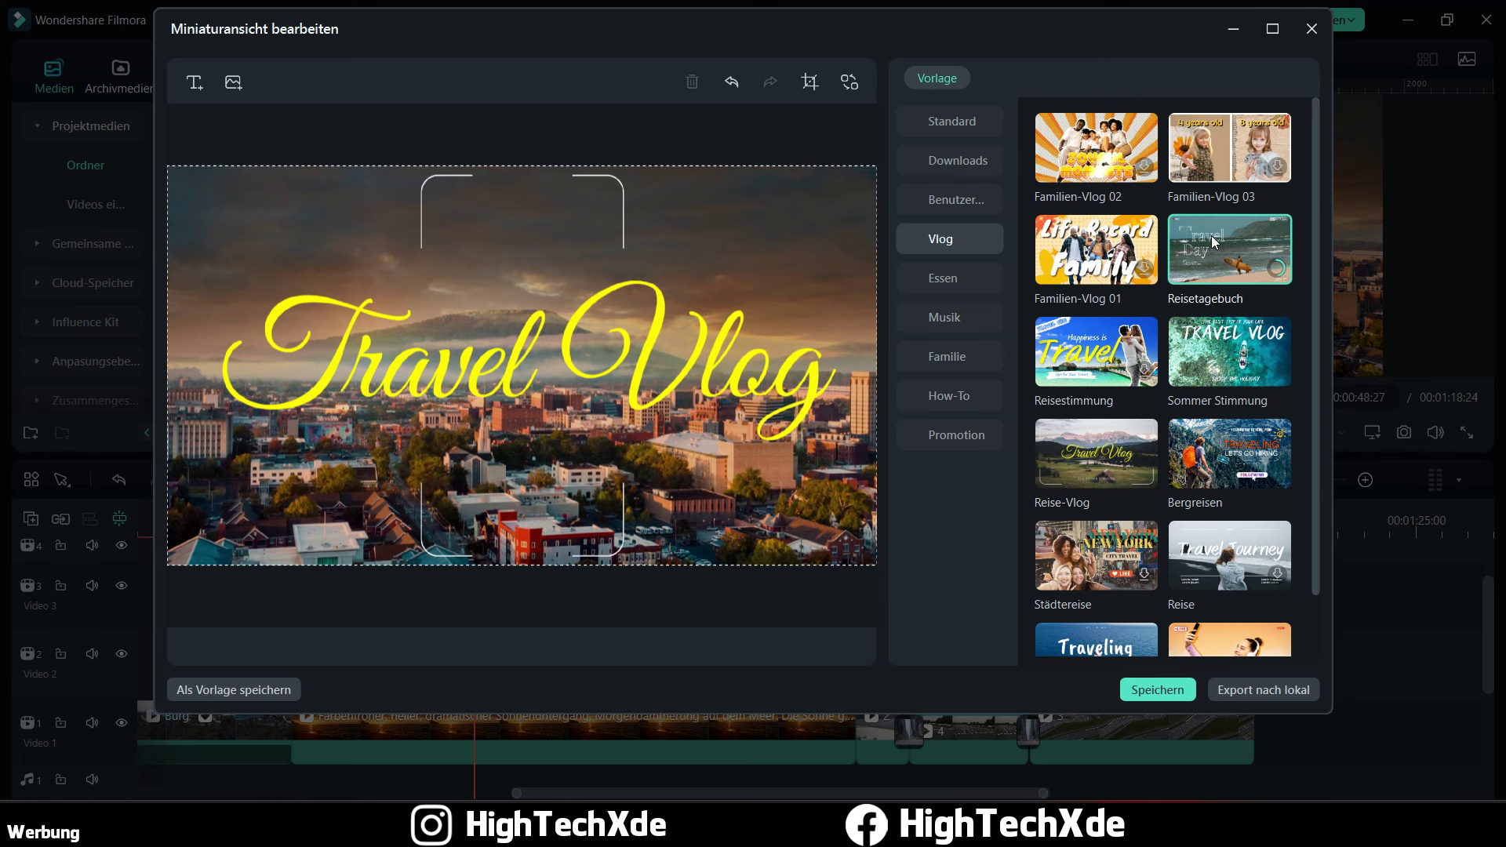
pyautogui.click(1212, 256)
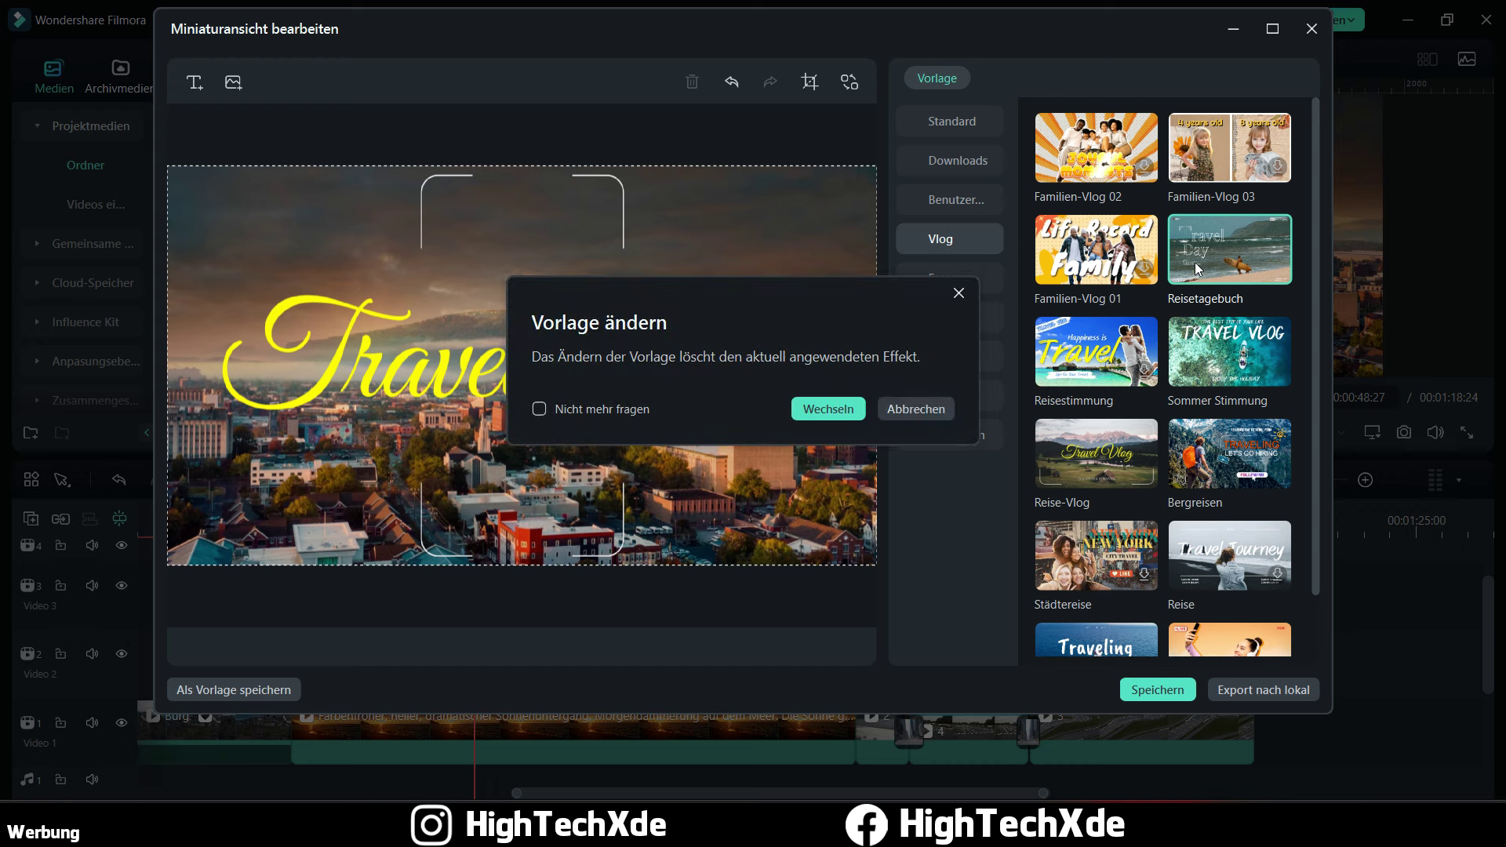
pyautogui.click(841, 405)
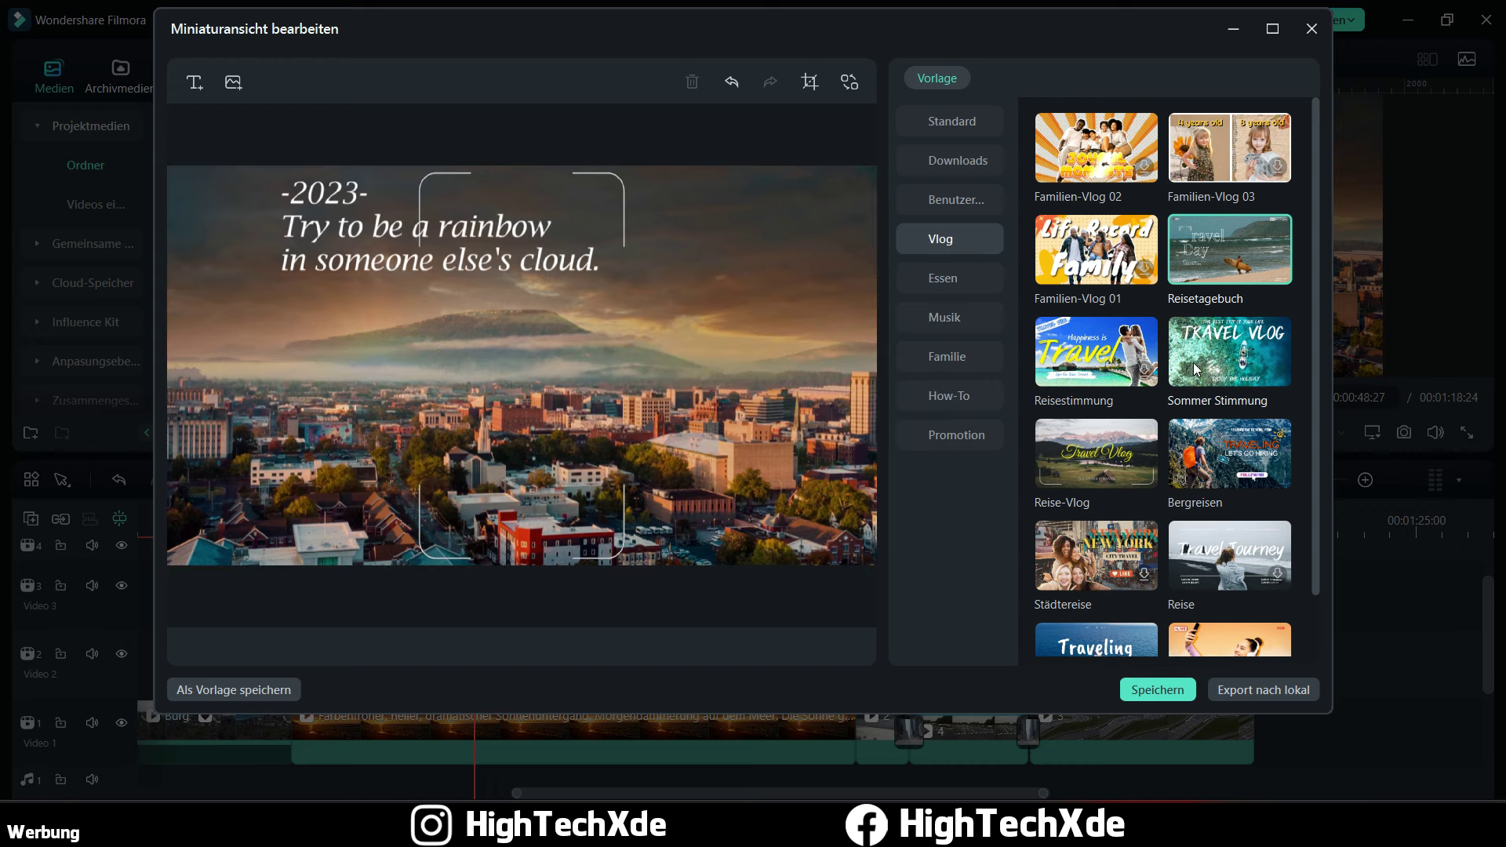
pyautogui.click(600, 525)
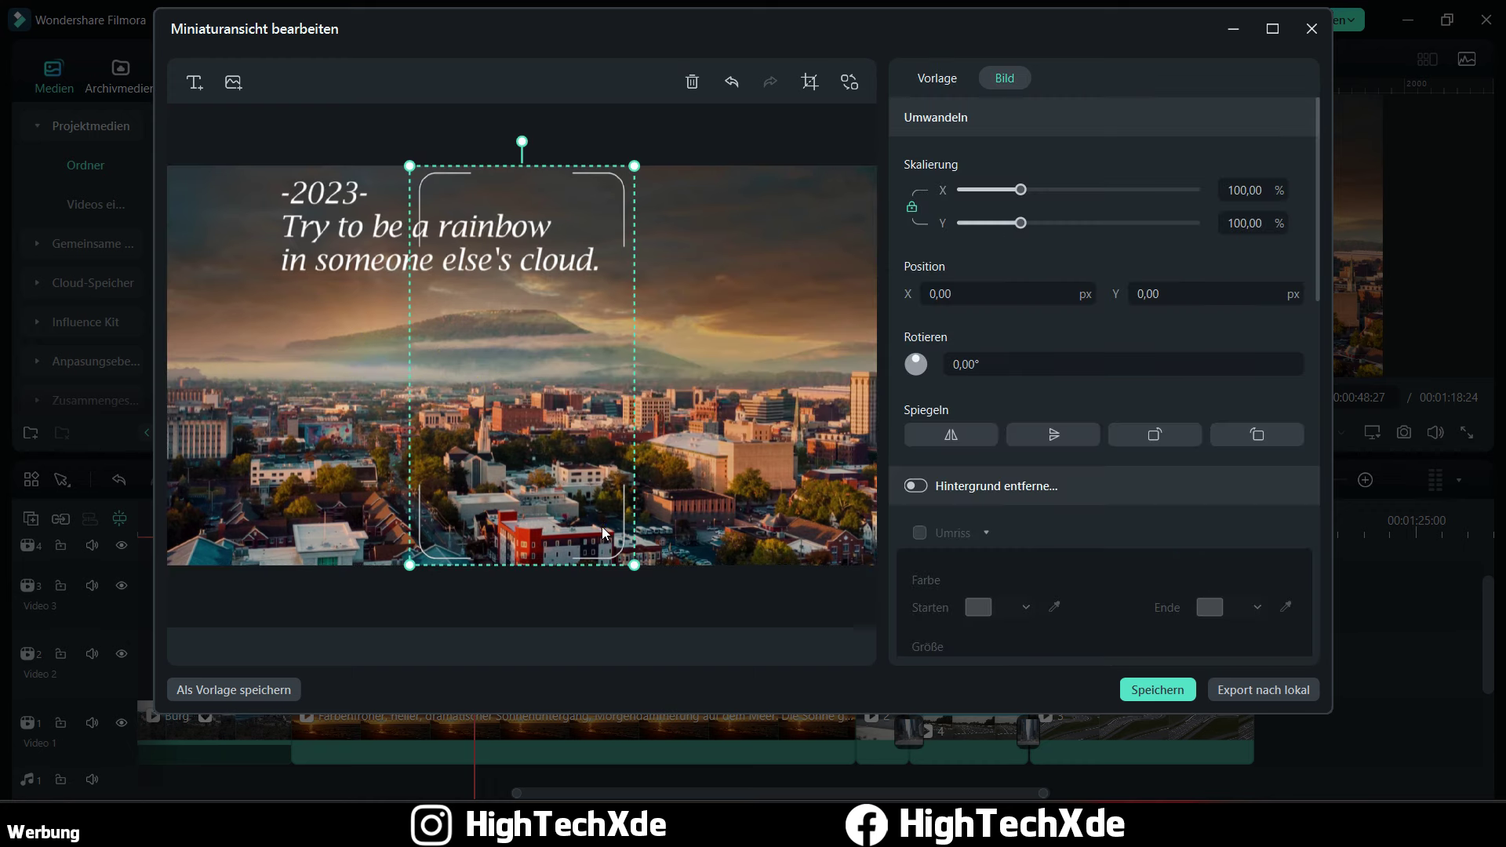
pyautogui.press('Delete')
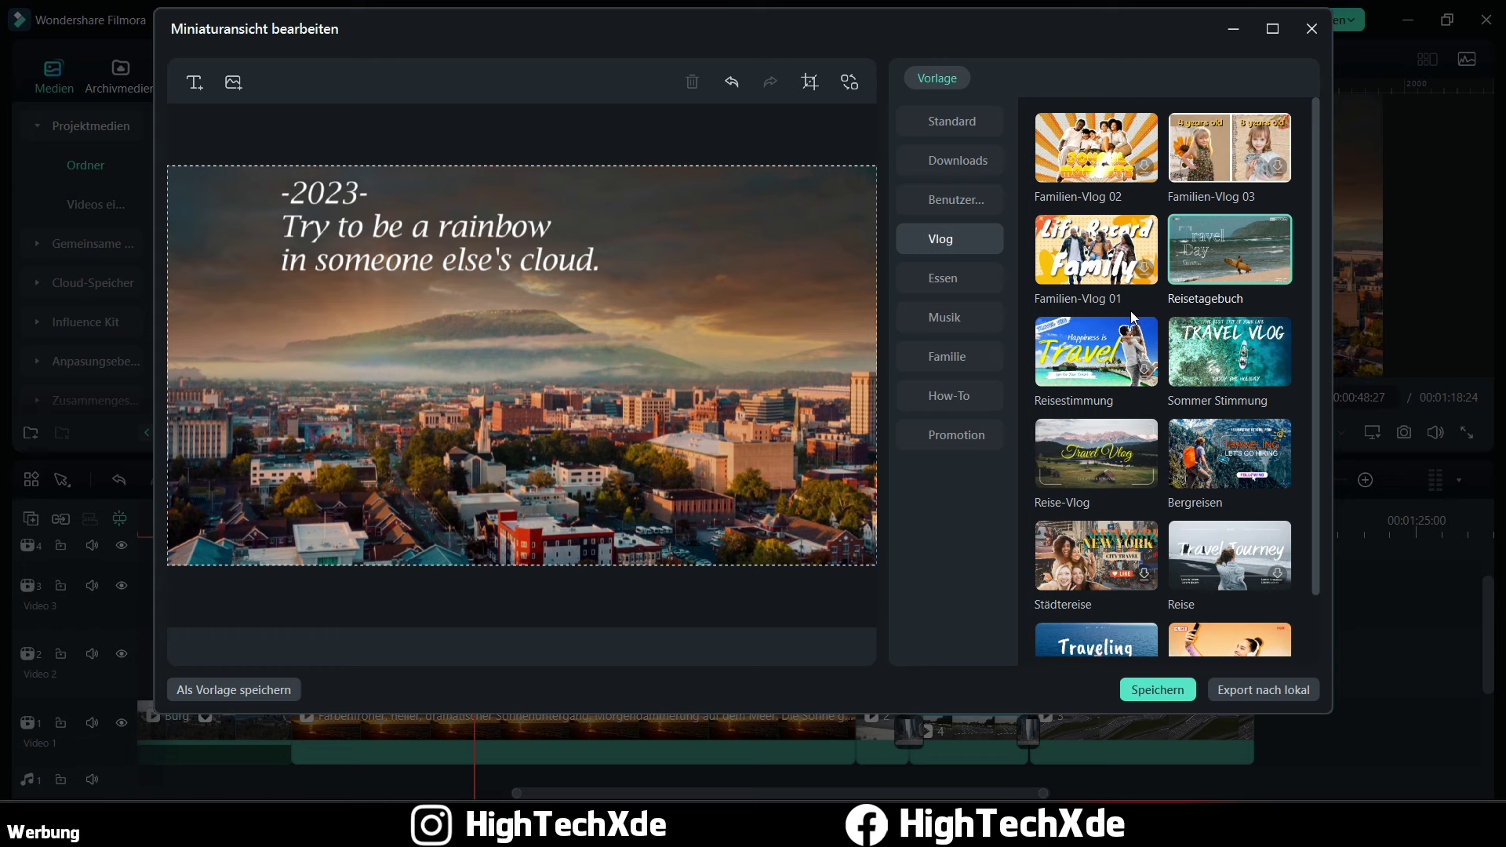
# Step: Switch the thumbnail back to the Sommer Stimmung template
pyautogui.click(1229, 352)
pyautogui.click(794, 406)
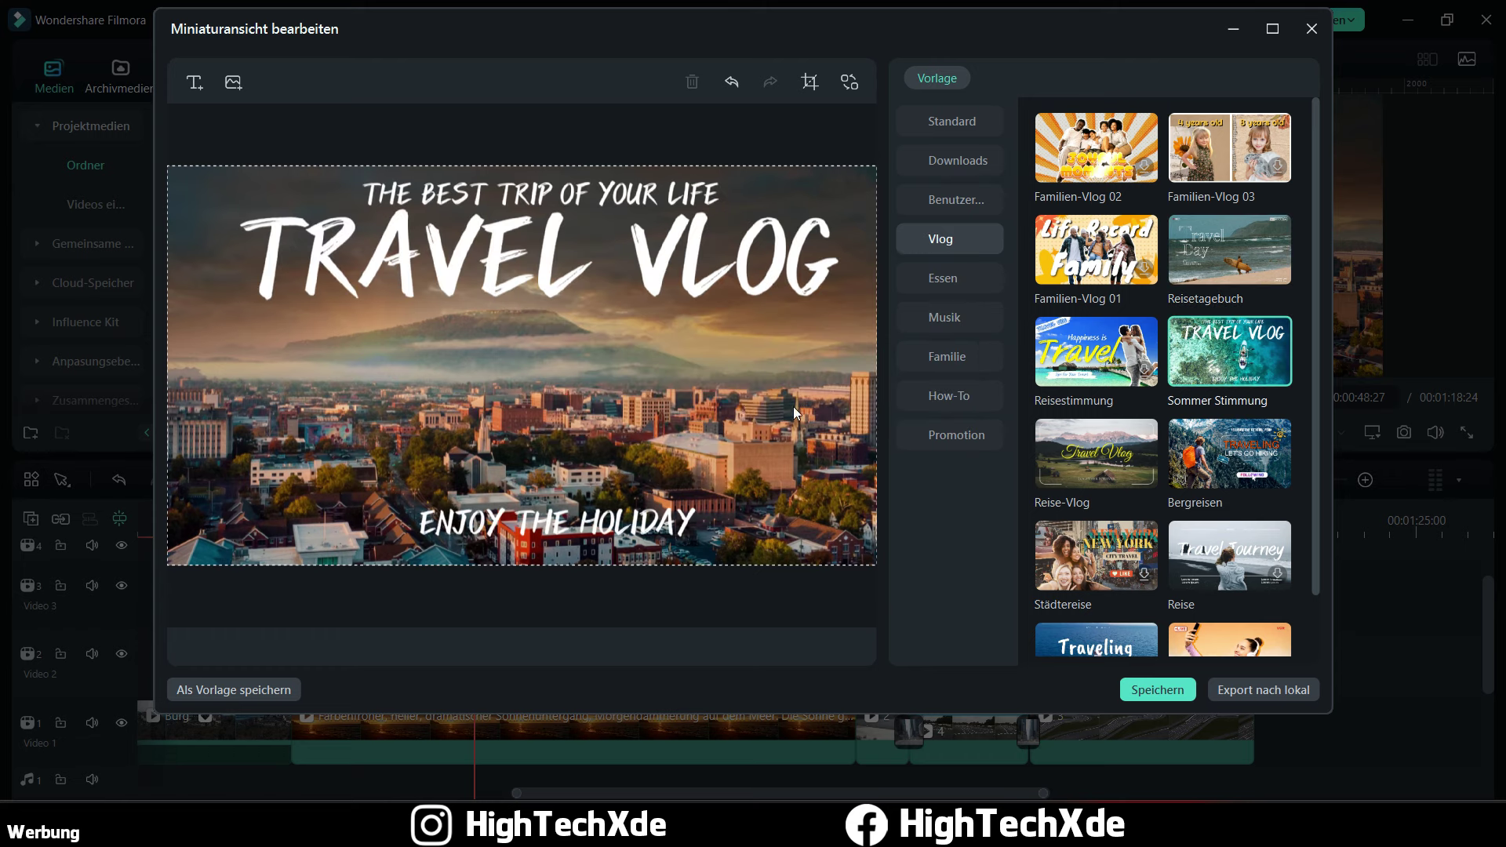
# Step: Change the thumbnail's template to Solo Reisen from the Vlog category
pyautogui.scroll(-2, 1098, 502)
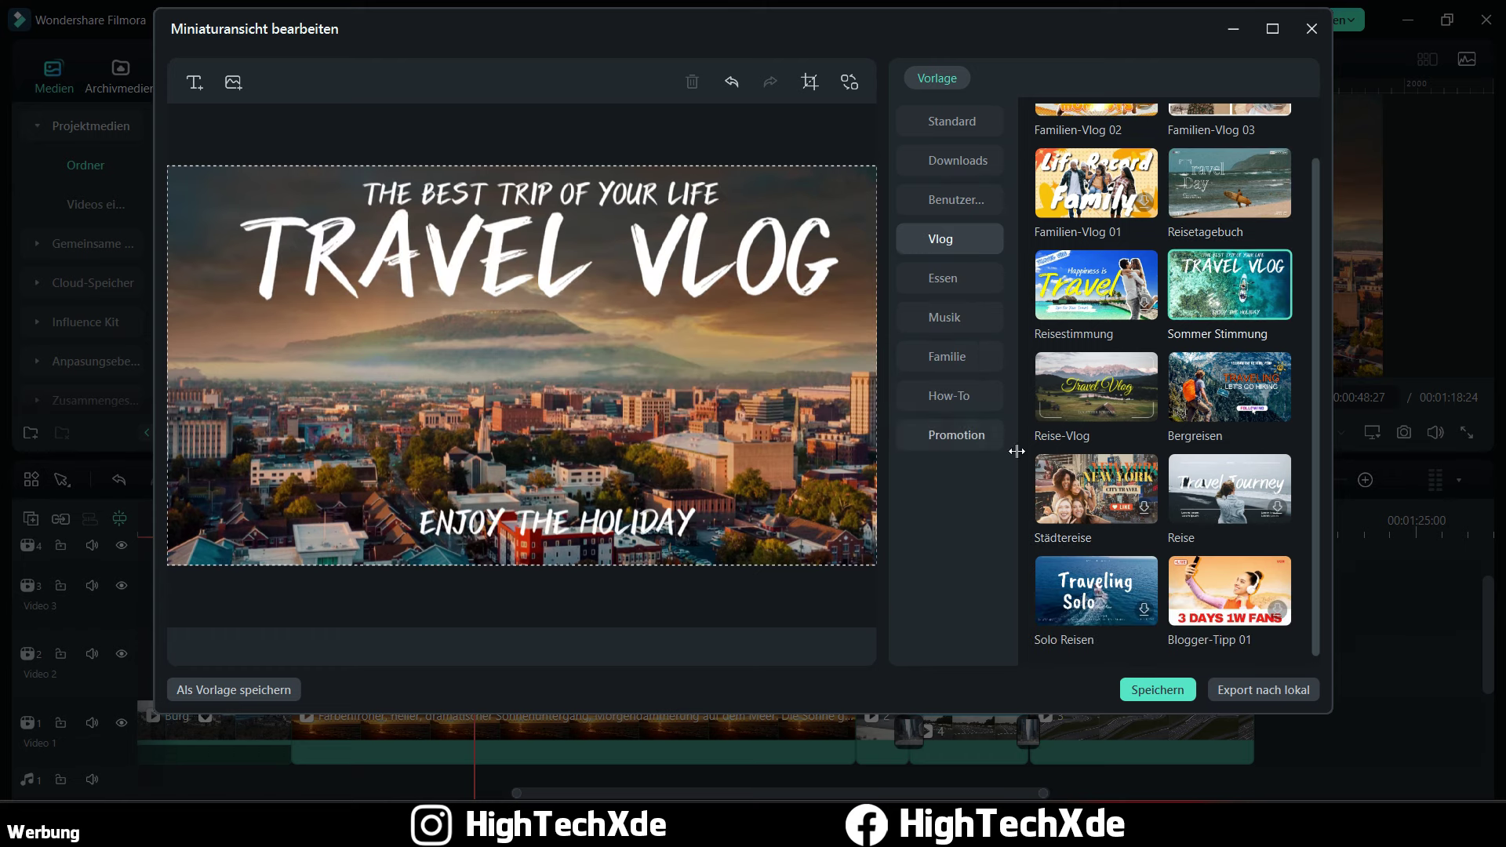
pyautogui.click(1142, 611)
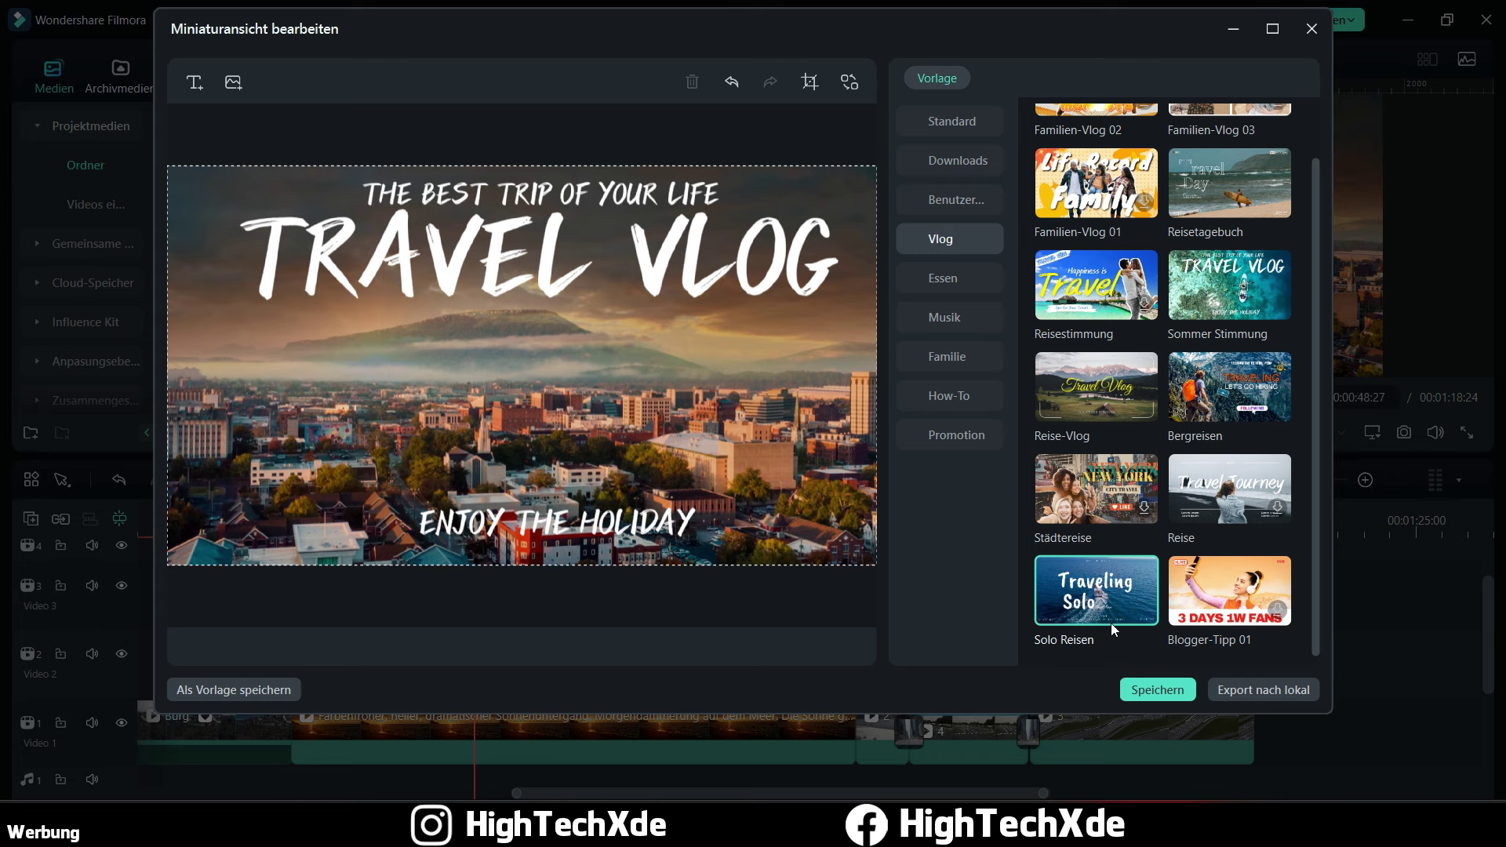
pyautogui.click(1098, 598)
pyautogui.click(828, 409)
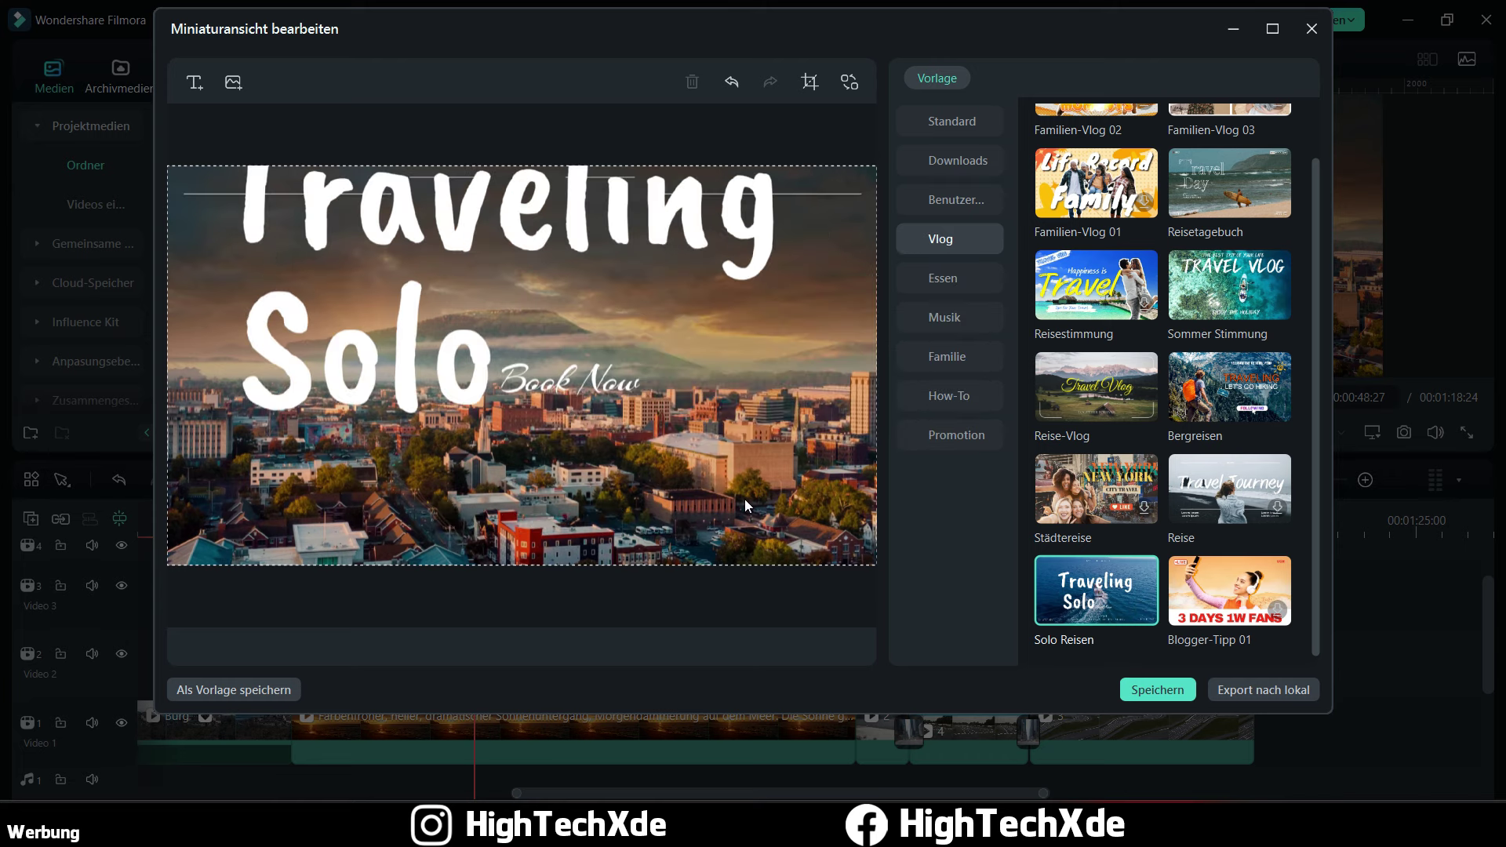
# Step: Move the "Traveling", "Solo" and "Book Now" texts down so the title fits inside the image, and save the thumbnail
pyautogui.click(374, 211)
pyautogui.moveTo(374, 211); pyautogui.dragTo(377, 254)
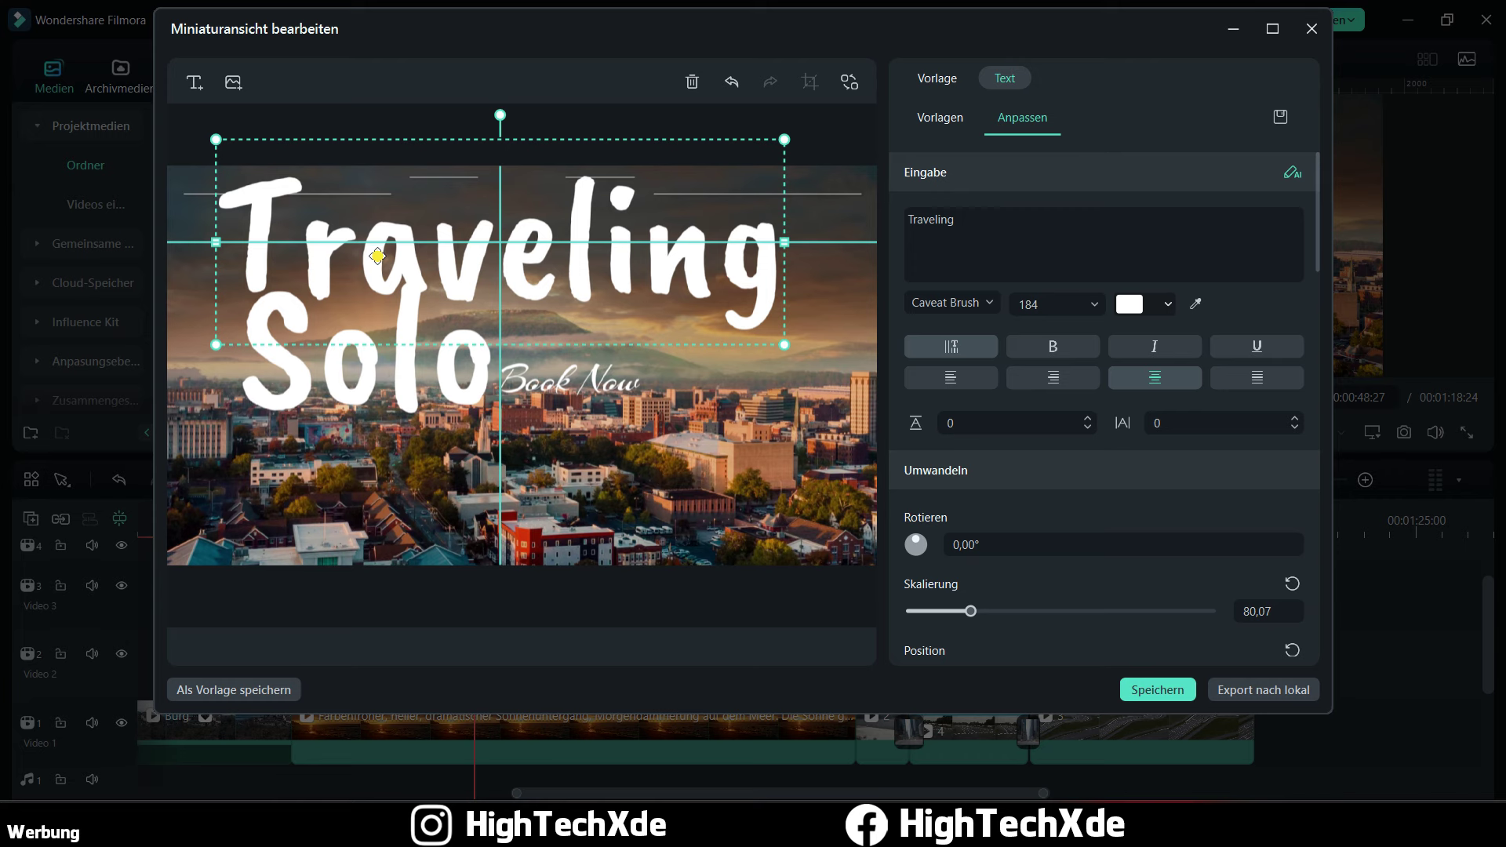
pyautogui.click(378, 386)
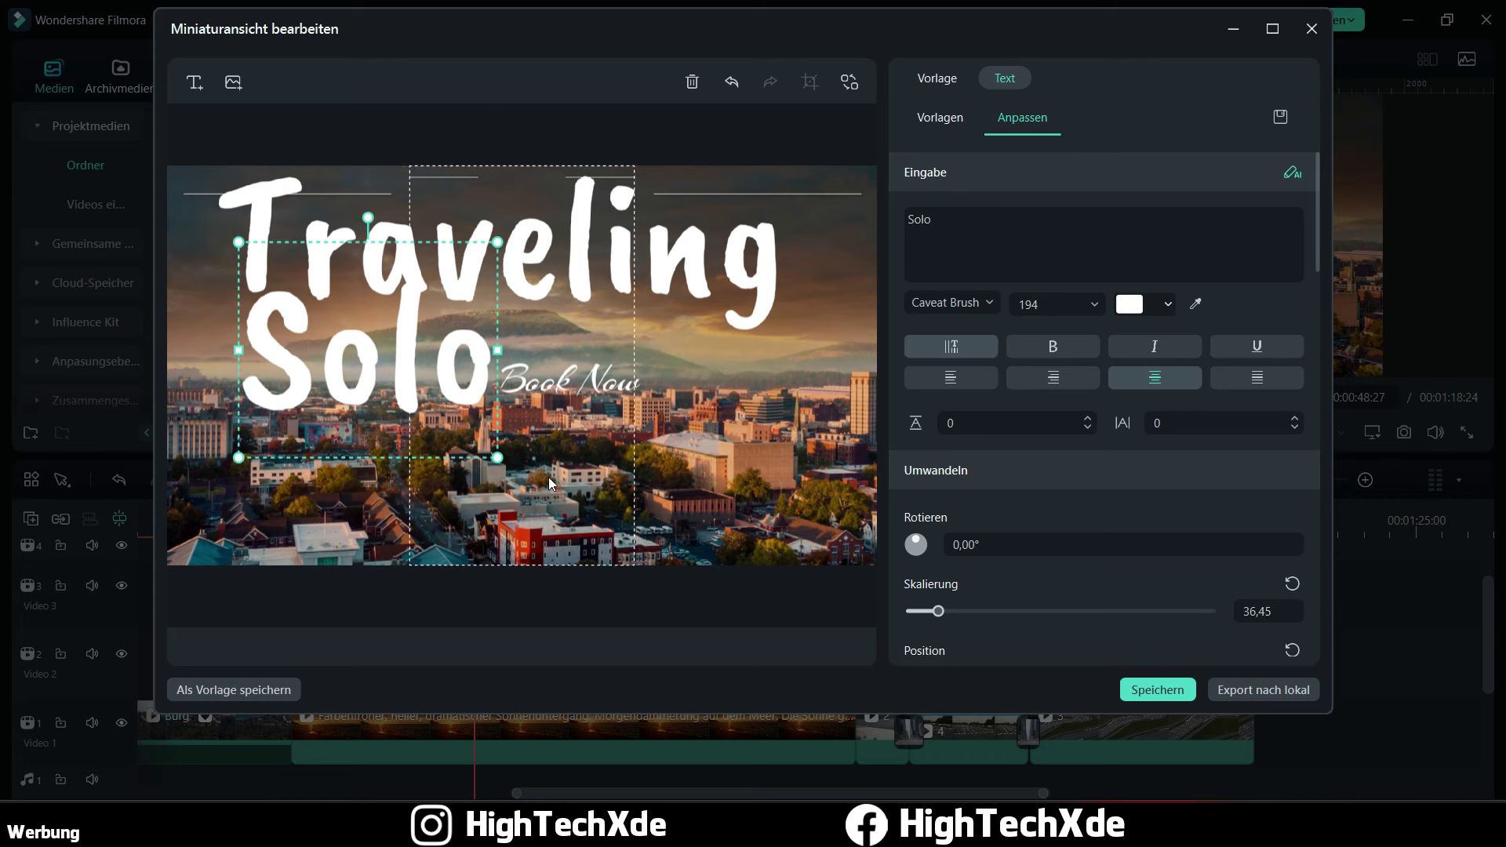
pyautogui.moveTo(439, 369); pyautogui.dragTo(629, 455)
pyautogui.moveTo(580, 383); pyautogui.dragTo(604, 406)
pyautogui.click(730, 455)
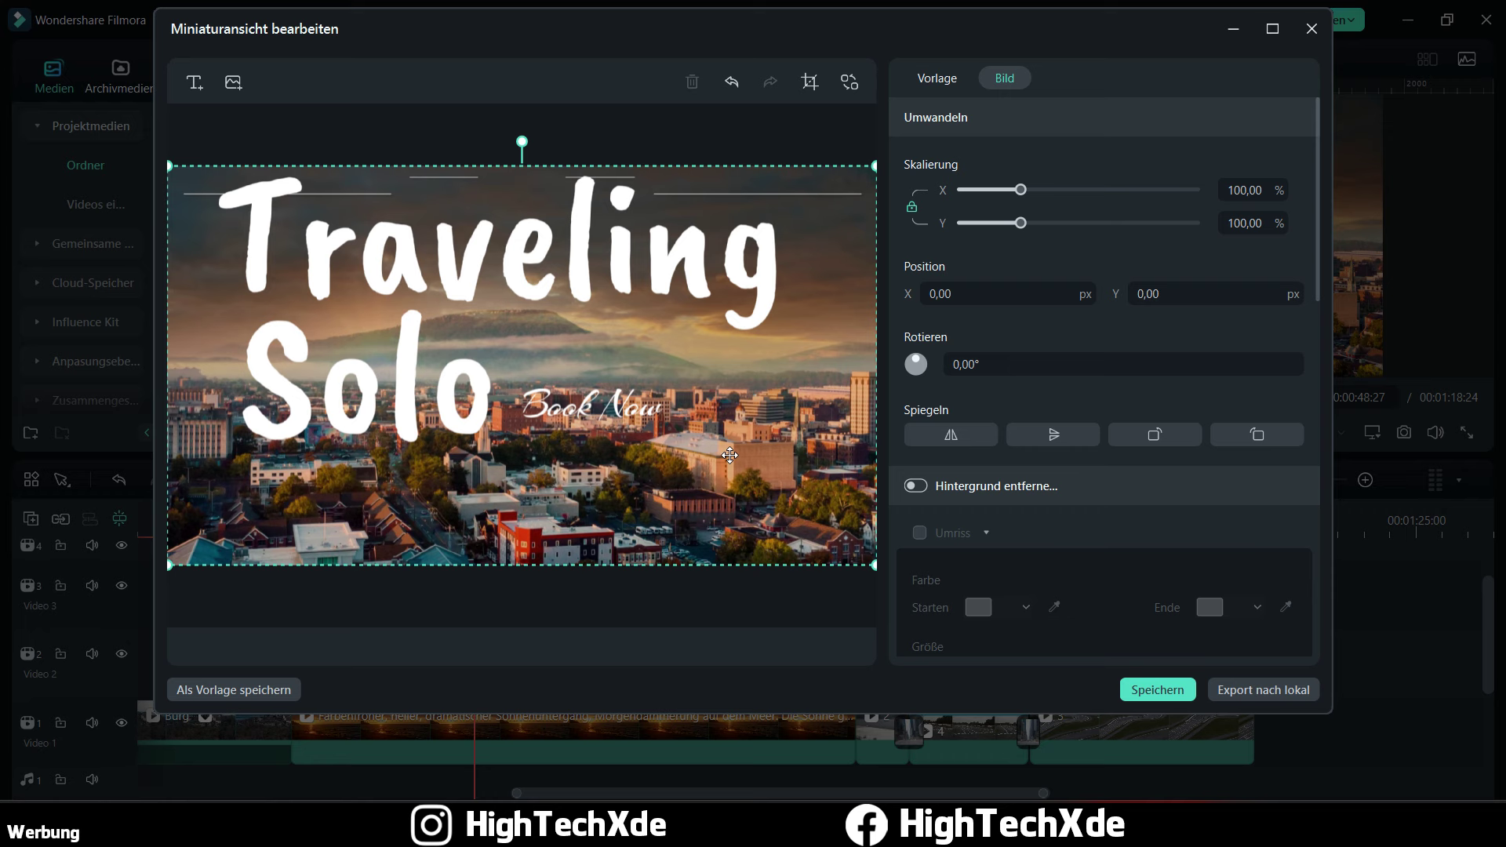
pyautogui.click(1157, 689)
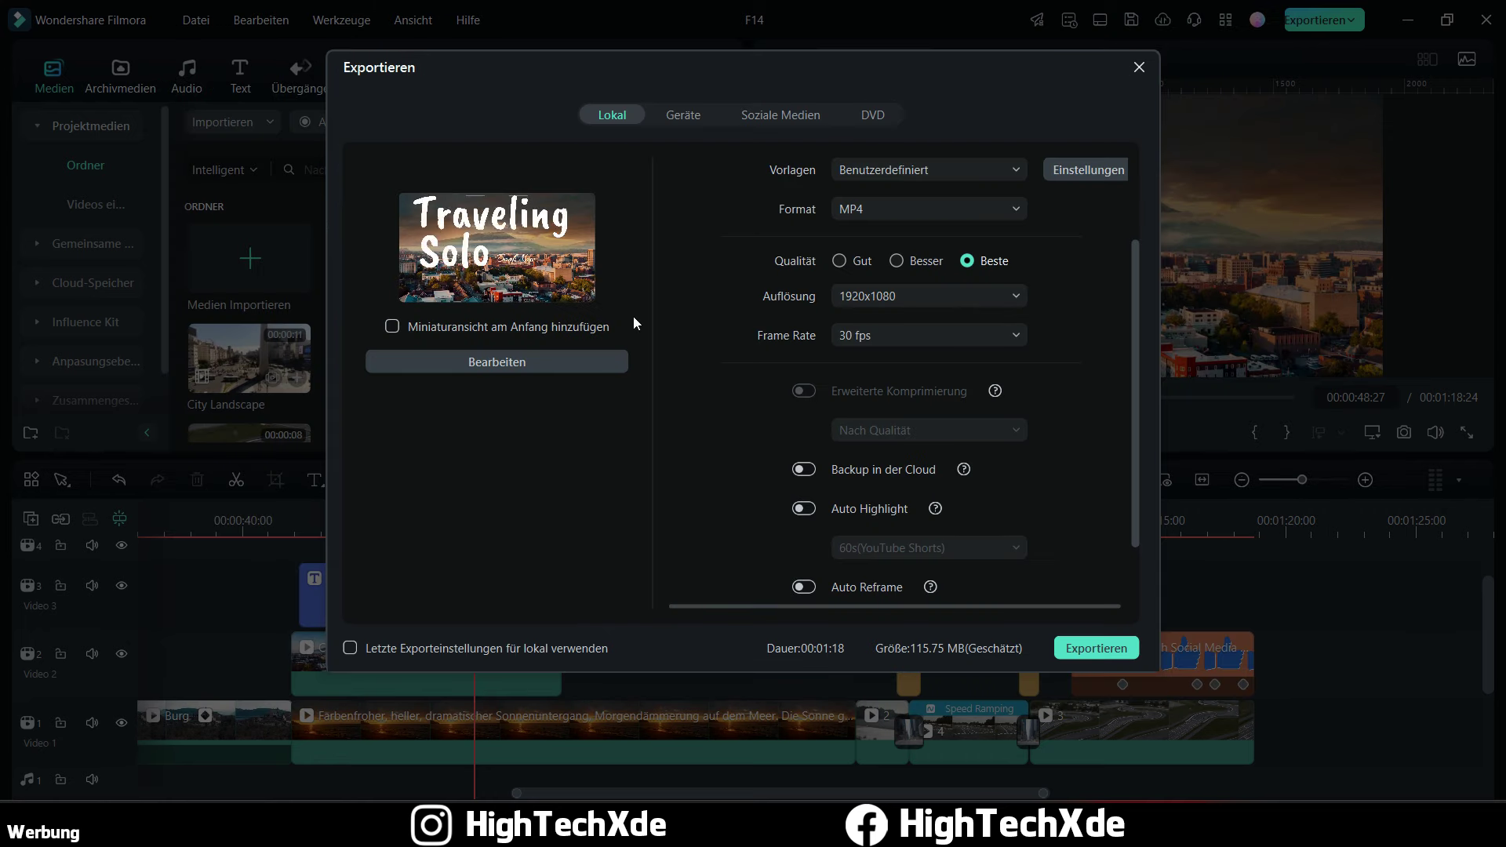